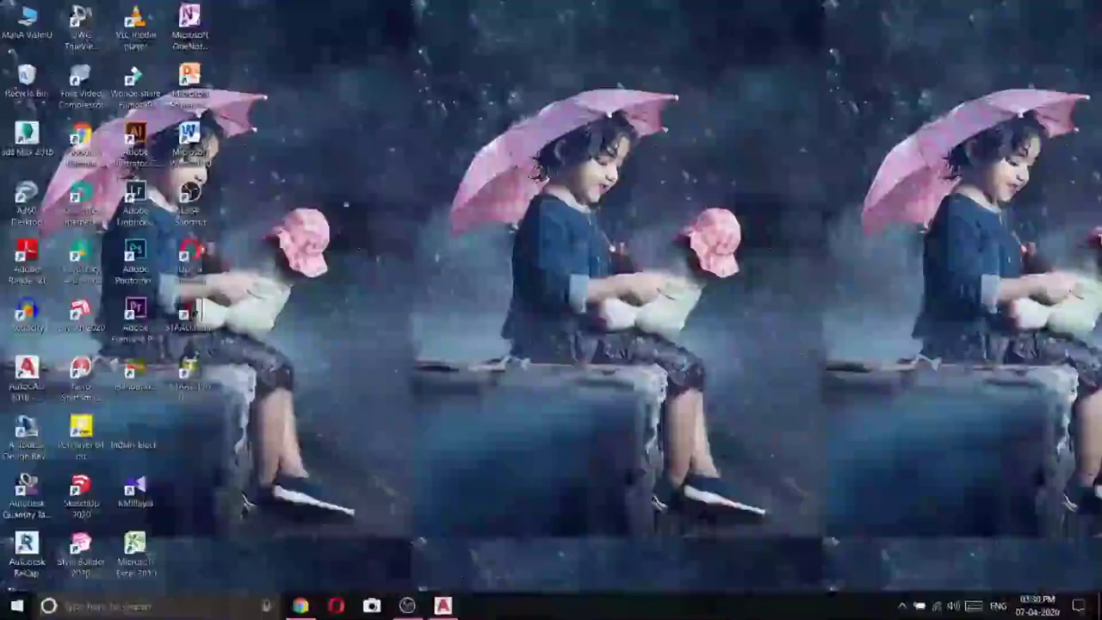
right_click(321, 170)
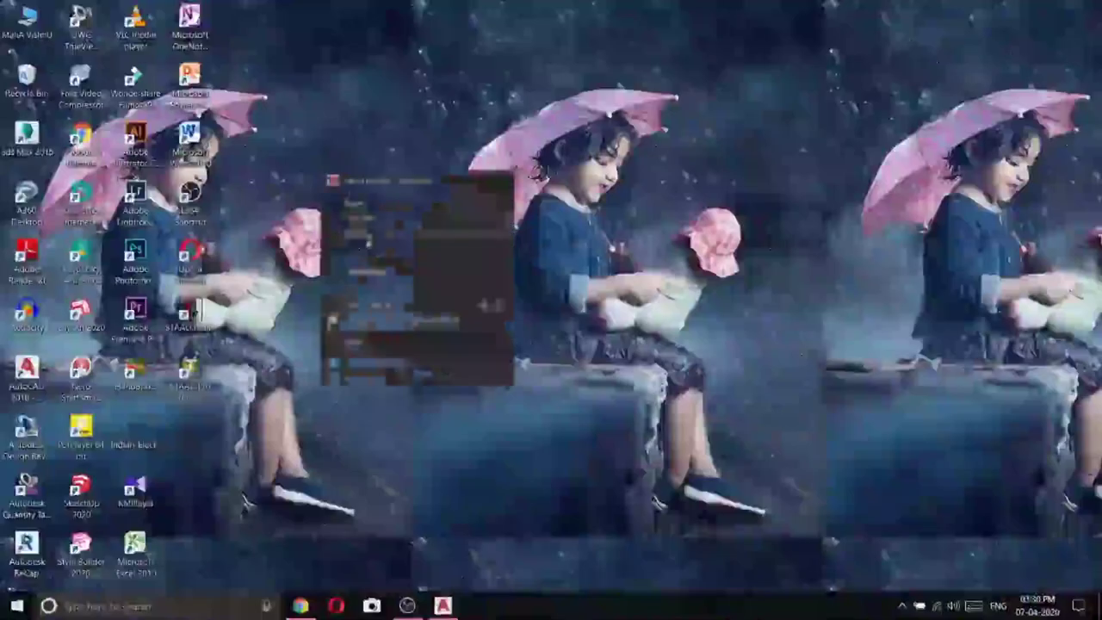
click(368, 243)
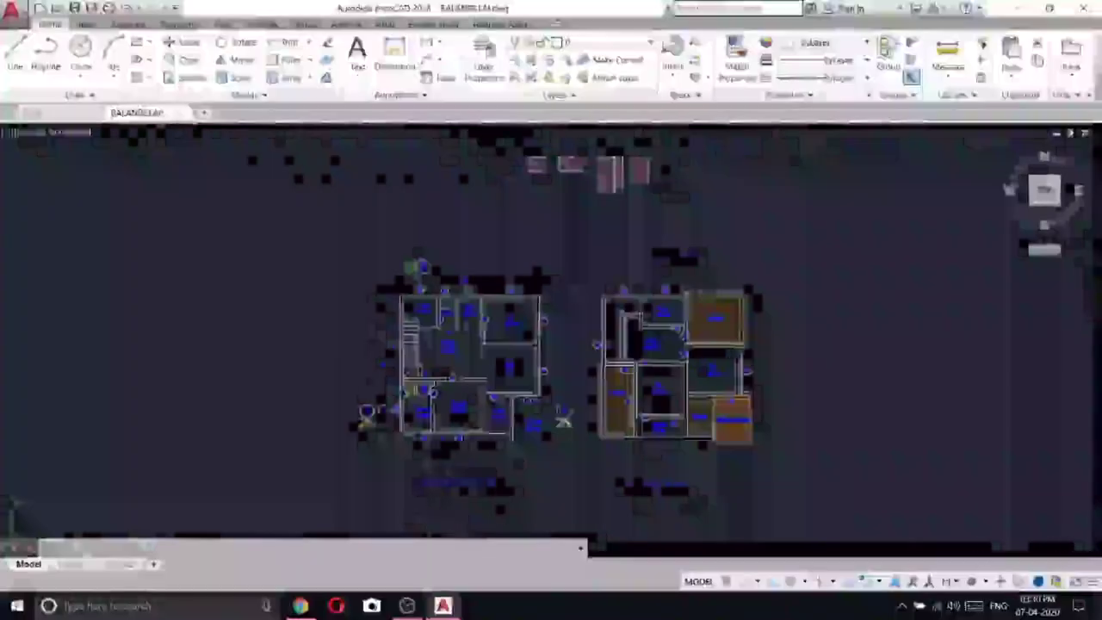
- Erase the section marker above the first floor plan
middle_drag(563, 420, 465, 433)
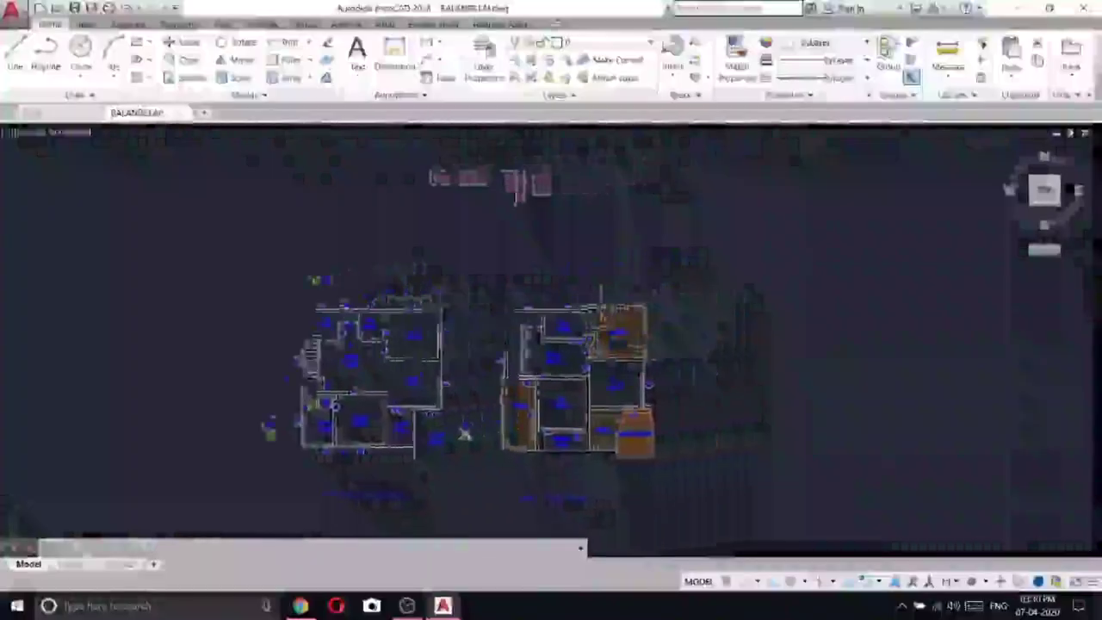
click(593, 273)
right_click(591, 273)
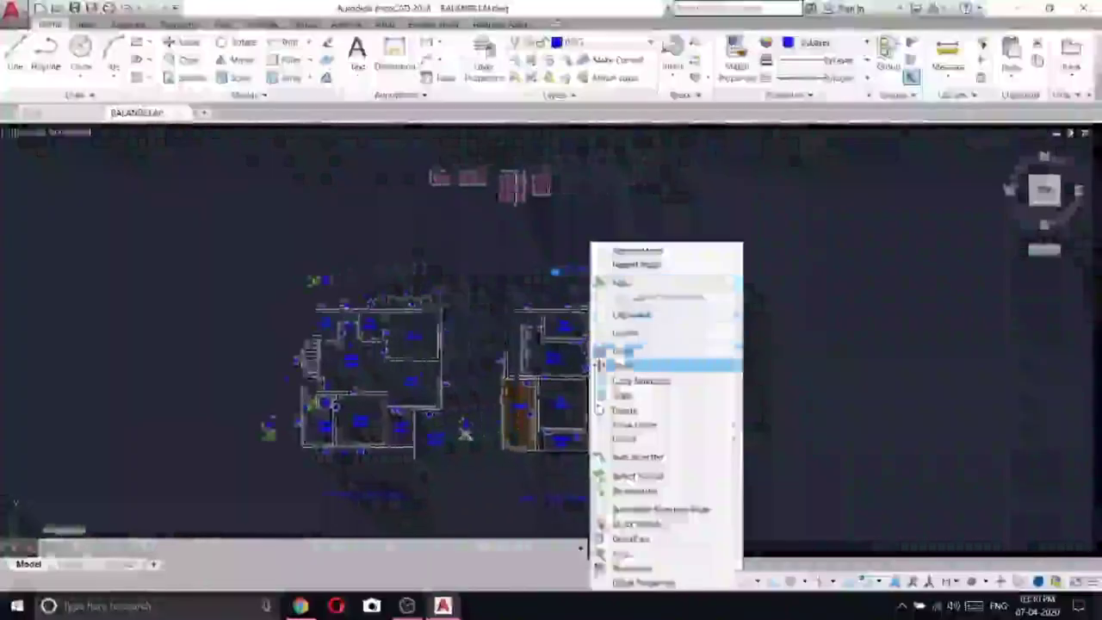
click(622, 351)
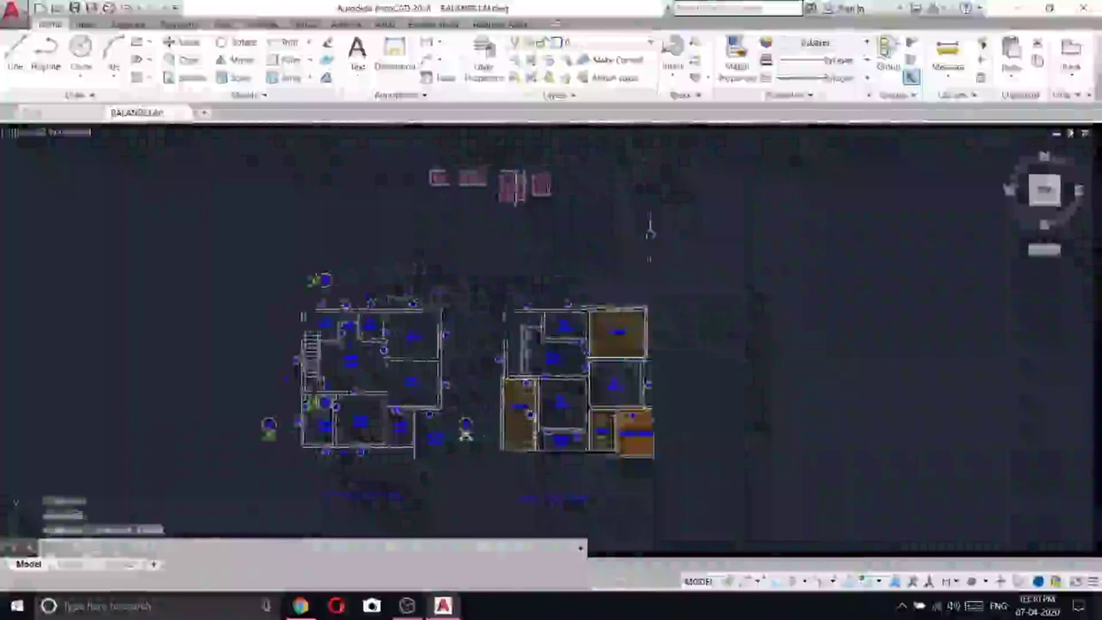
- Move the group of door and window elevations above the plans toward the drawing's upper right, clear of both floor plans
click(578, 226)
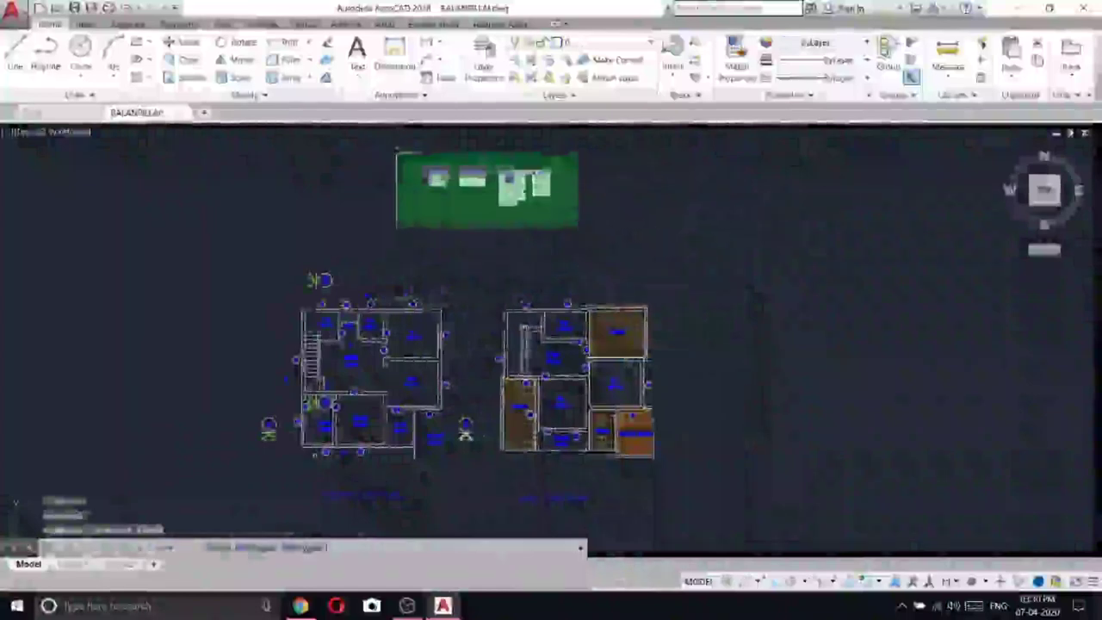
click(399, 153)
right_click(397, 153)
click(428, 243)
click(487, 222)
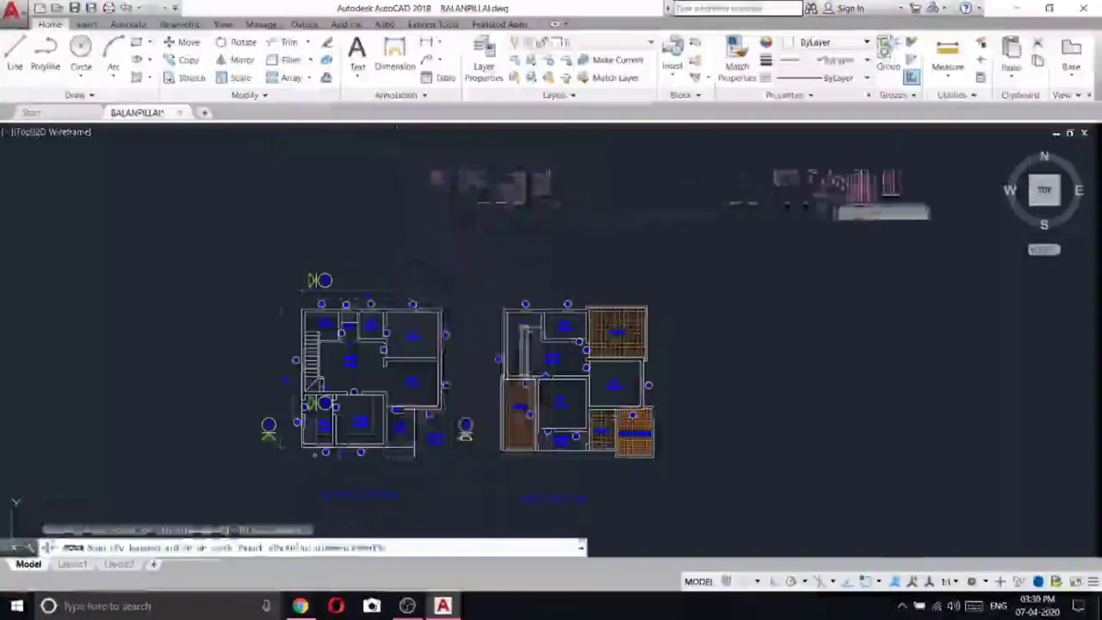
- Erase section marker A beside the ground floor plan's left wall and section marker B above the plan
scroll(540, 449, up, 5)
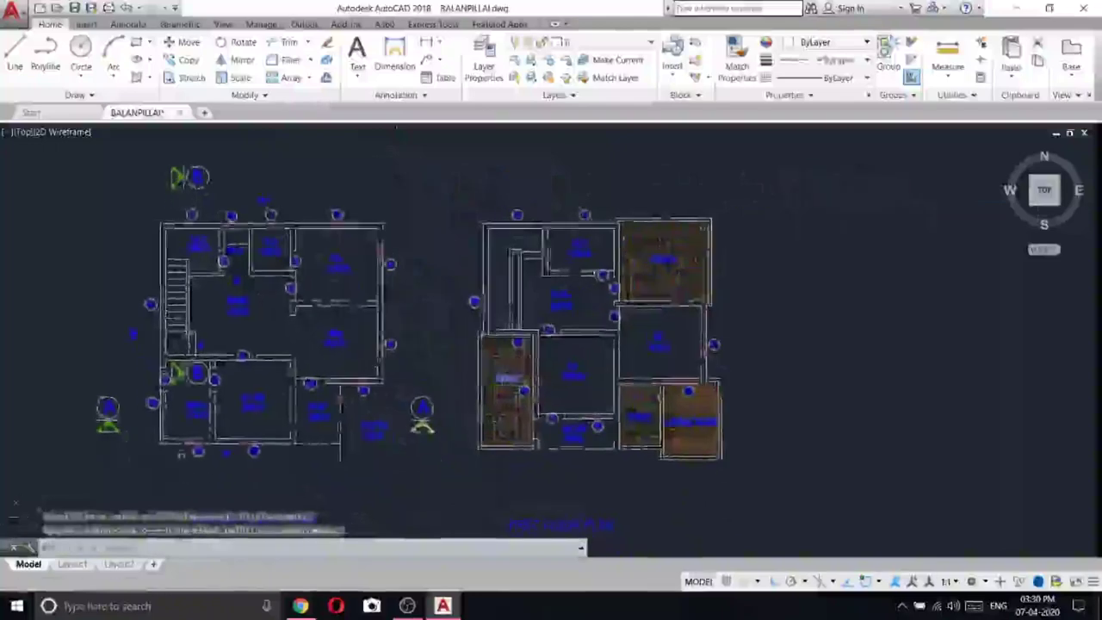
click(85, 371)
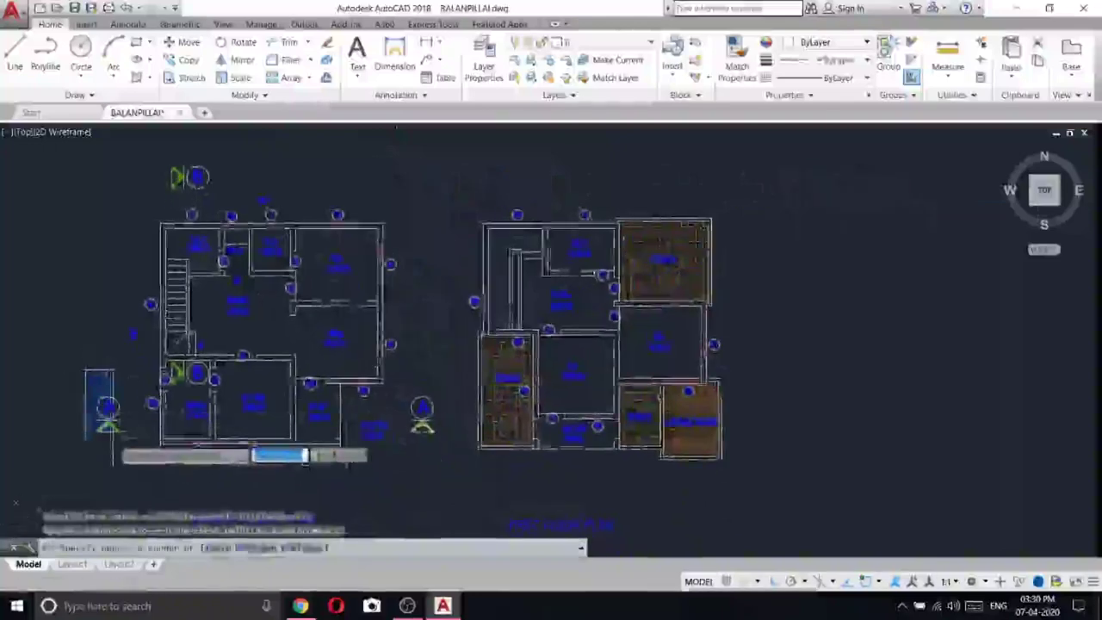
click(127, 443)
scroll(178, 164, up, 5)
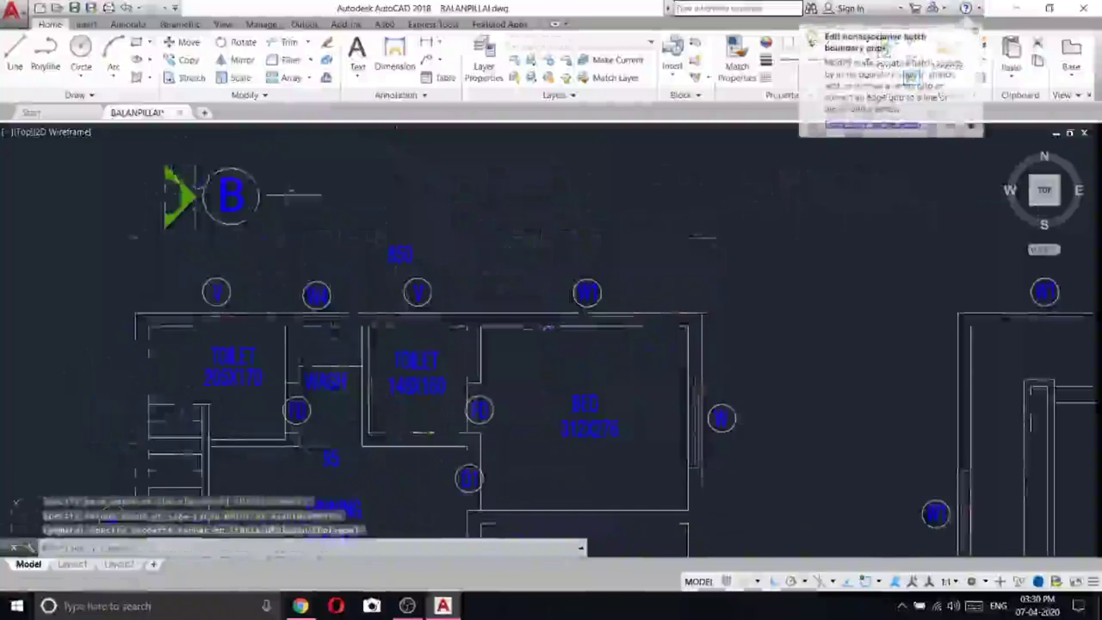
click(302, 202)
click(123, 155)
right_click(122, 155)
click(175, 232)
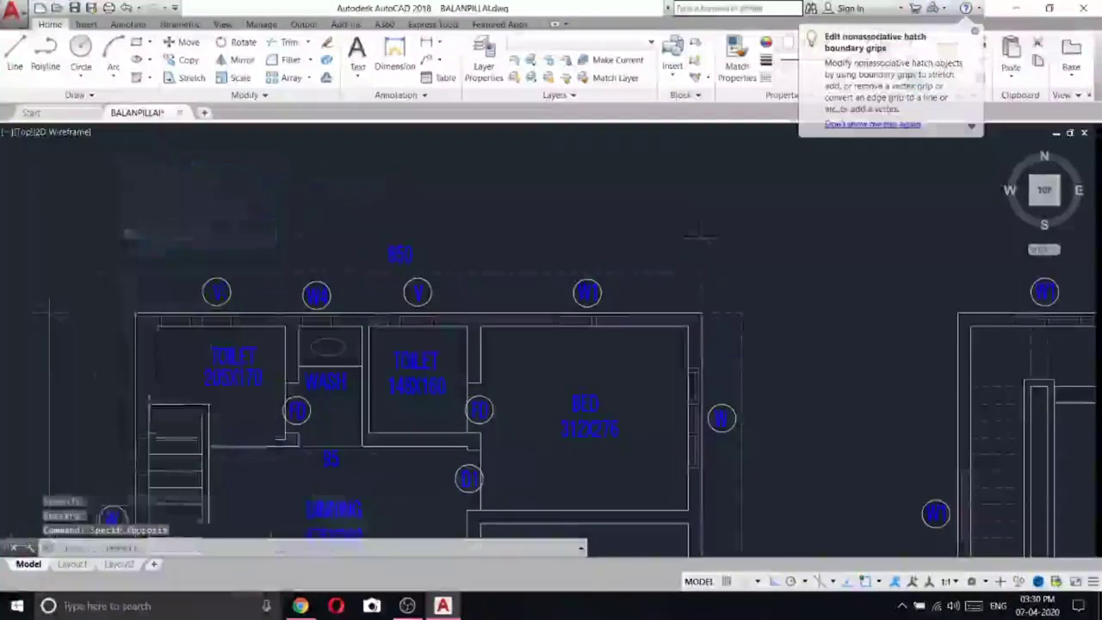
- Move the door and window elevations down into the empty area beside the first floor plan's right wall
scroll(411, 231, down, 5)
middle_drag(397, 458, 228, 393)
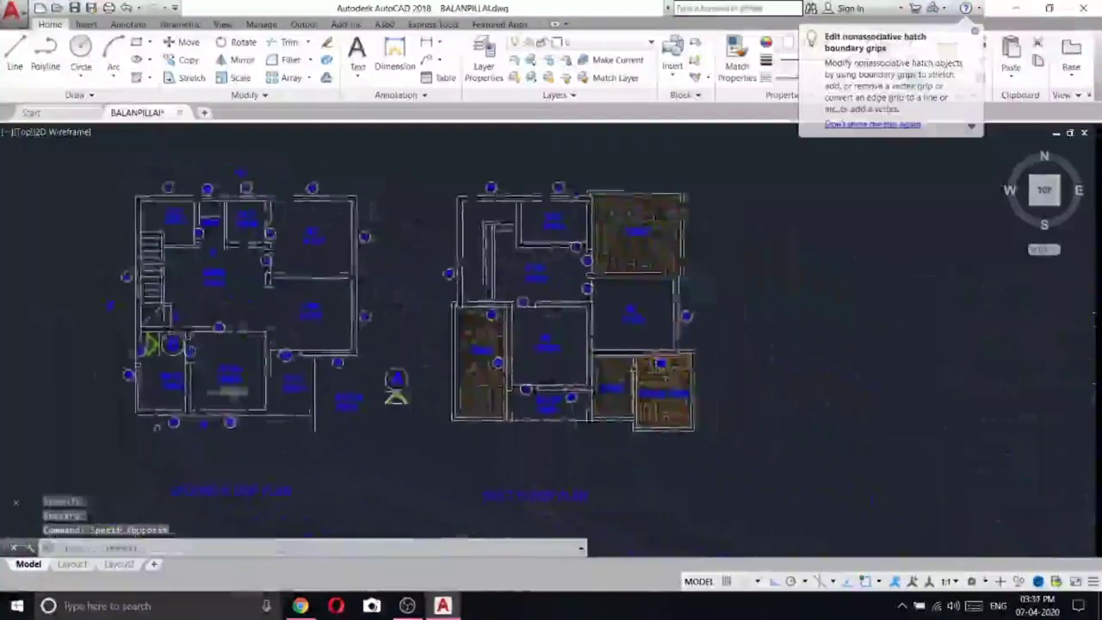
scroll(529, 363, down, 2)
middle_drag(533, 387, 531, 446)
right_click(716, 157)
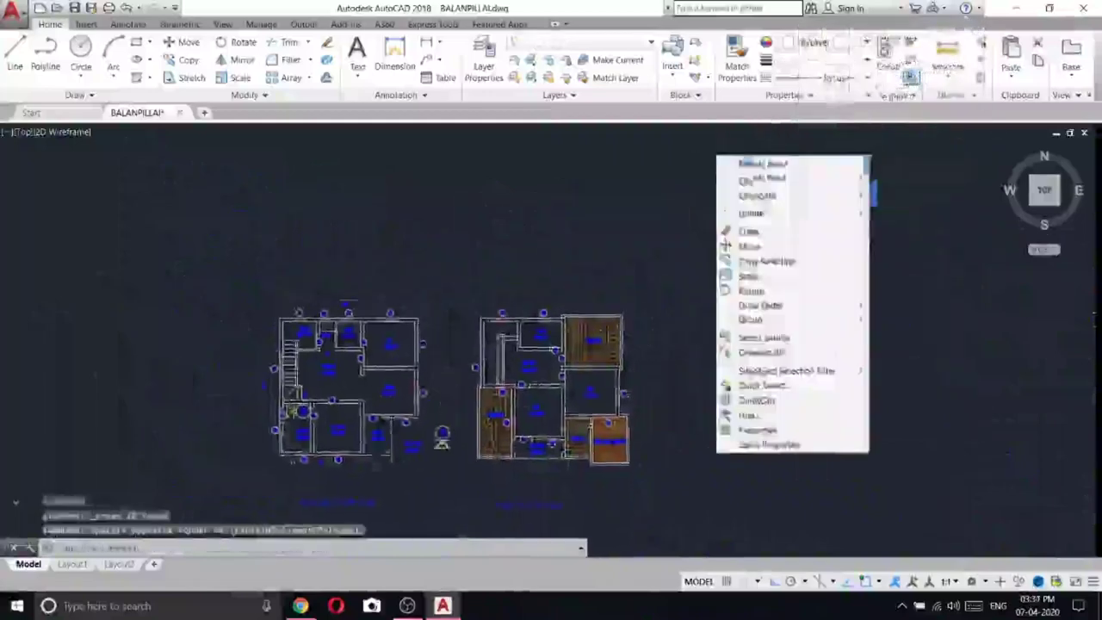
click(777, 248)
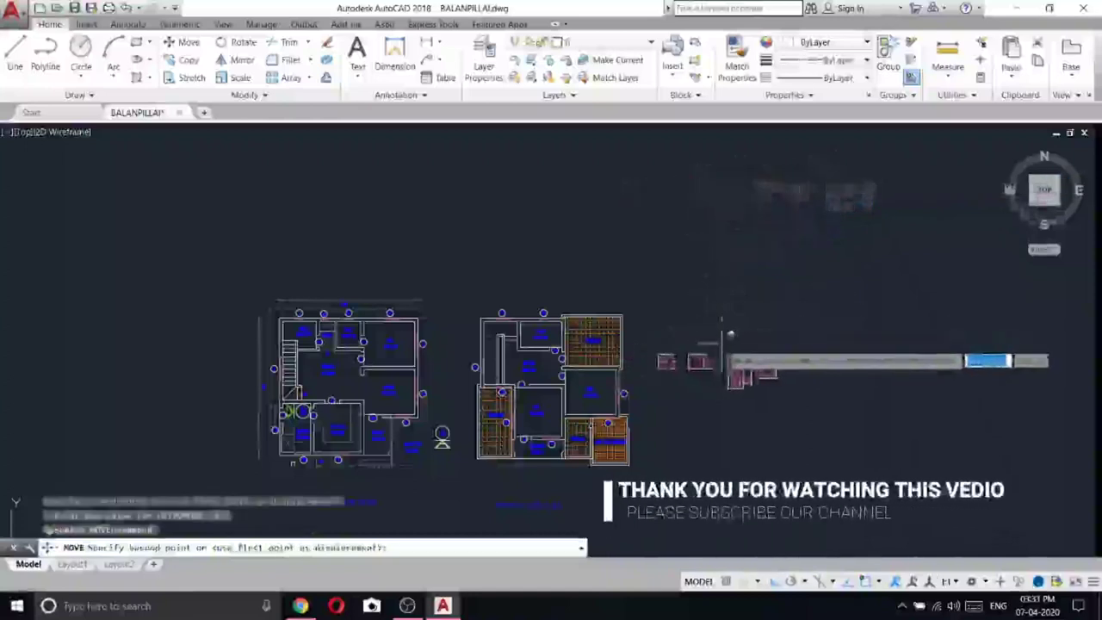
click(732, 392)
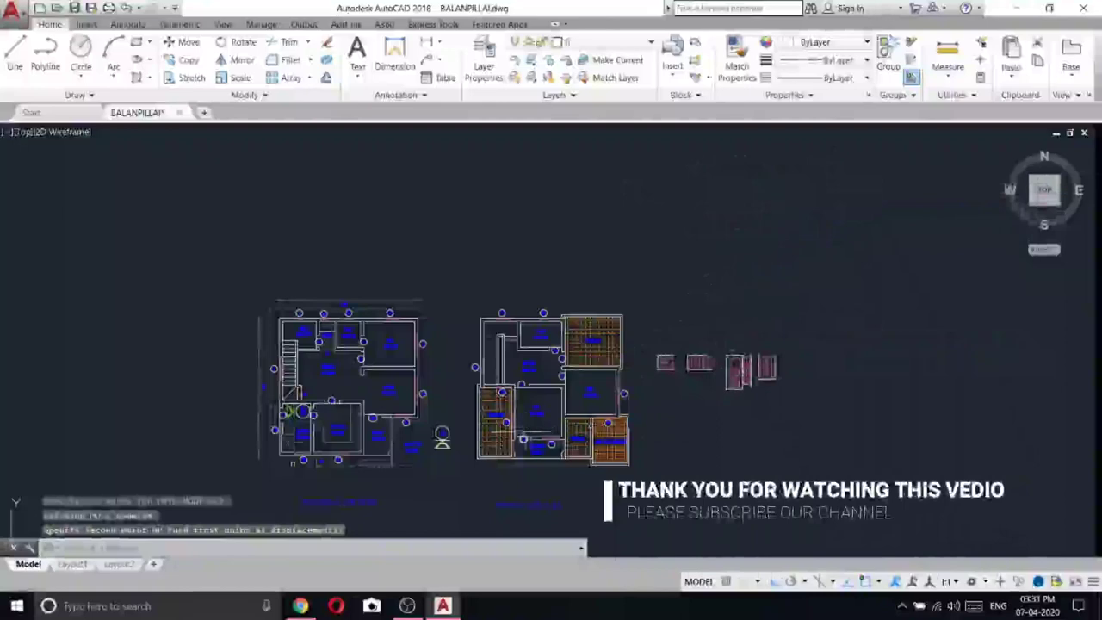
- Examine the relocated door and window elevations and the overall layout of both floor plans
scroll(680, 366, up, 4)
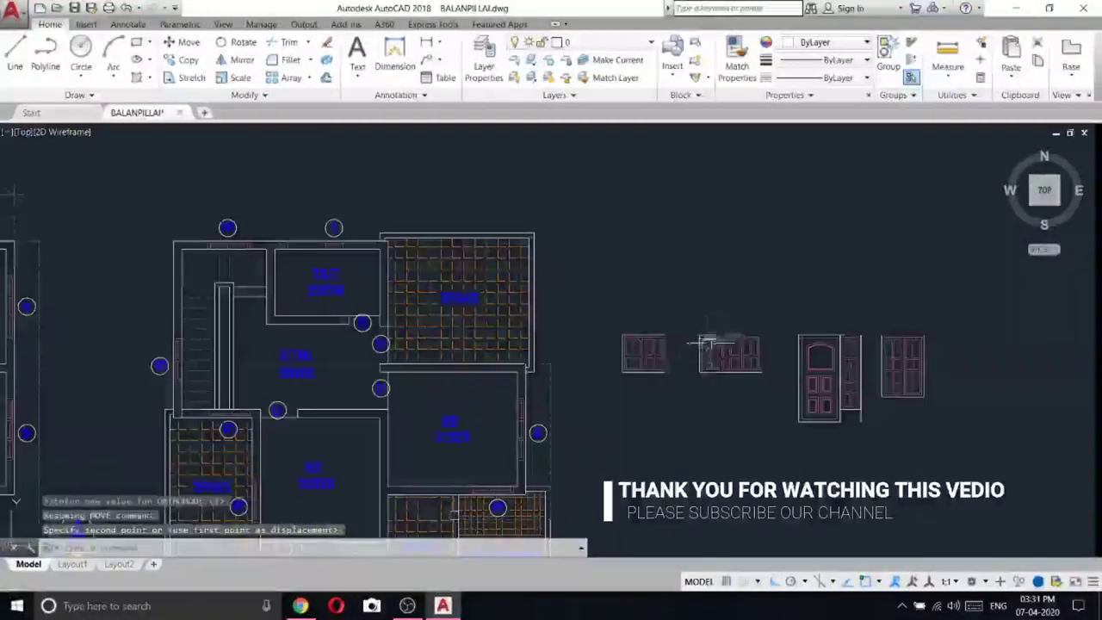
scroll(692, 360, up, 4)
scroll(857, 329, down, 6)
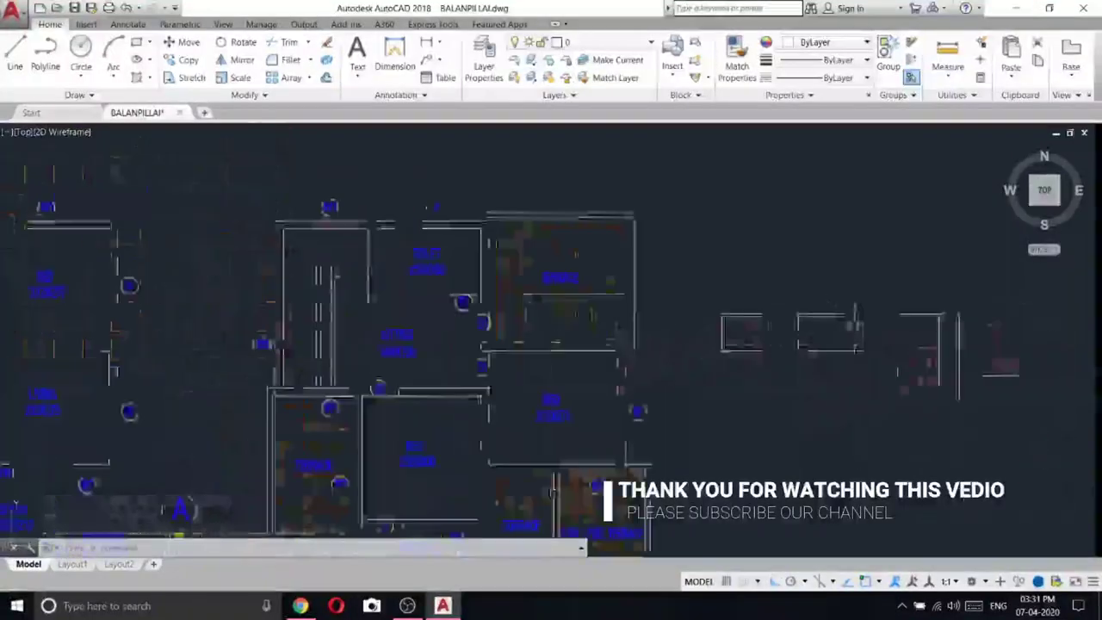
scroll(926, 342, up, 6)
scroll(925, 342, down, 4)
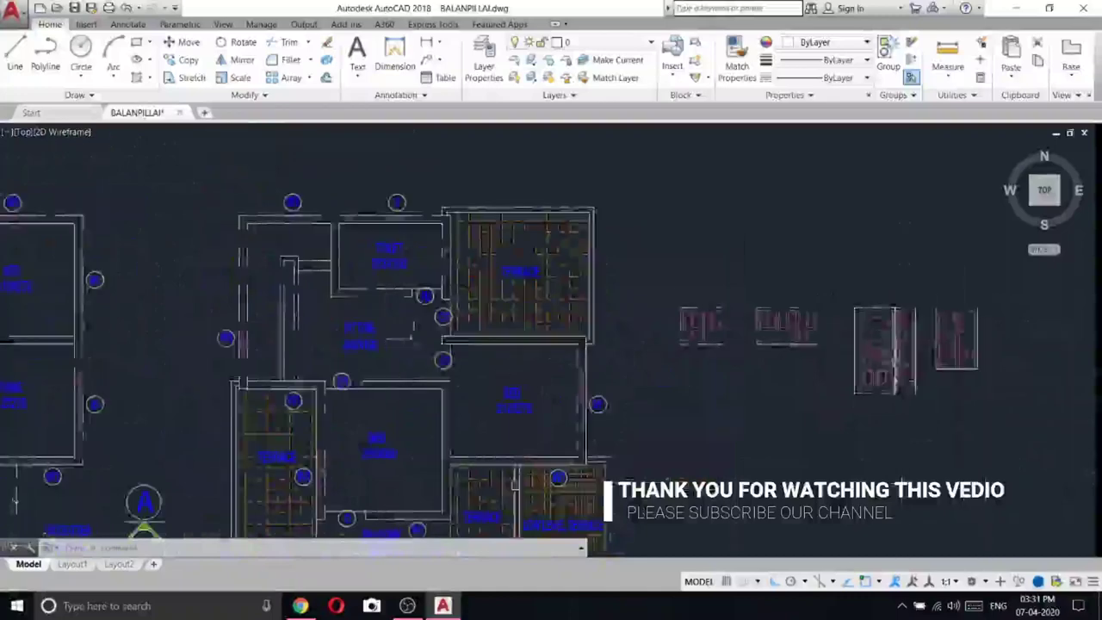
middle_drag(926, 342, 1064, 310)
scroll(603, 300, down, 4)
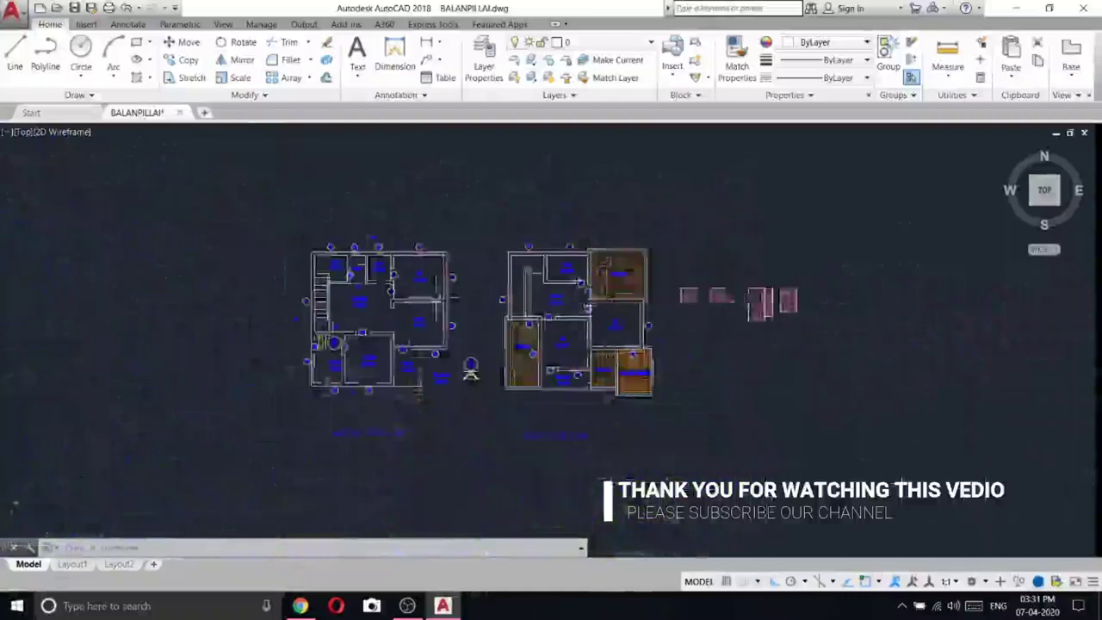
scroll(467, 302, up, 3)
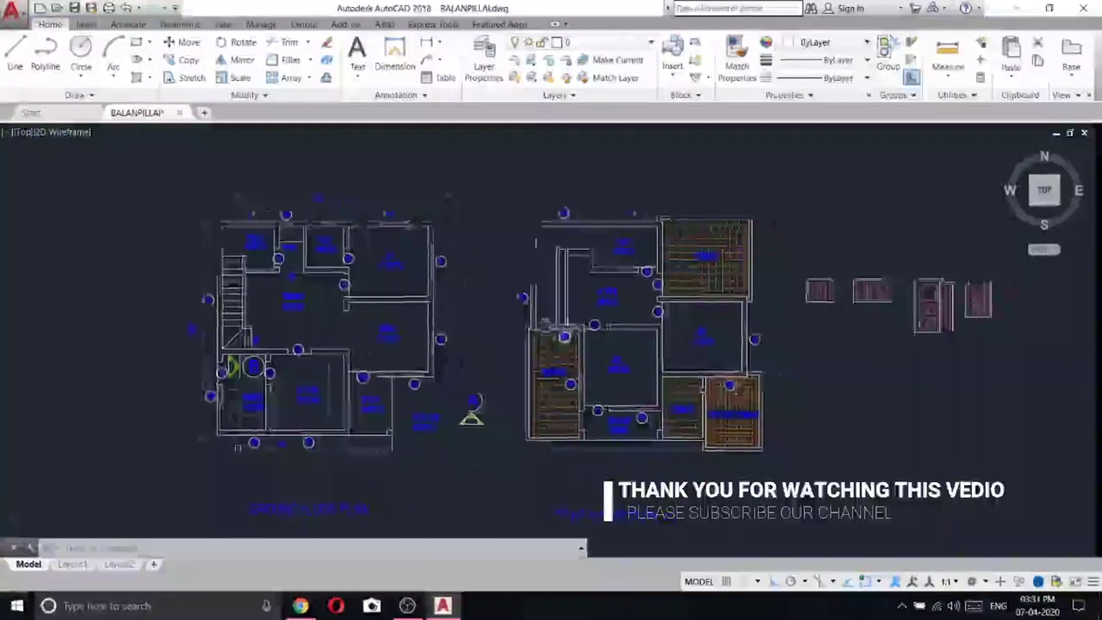
middle_drag(545, 326, 525, 317)
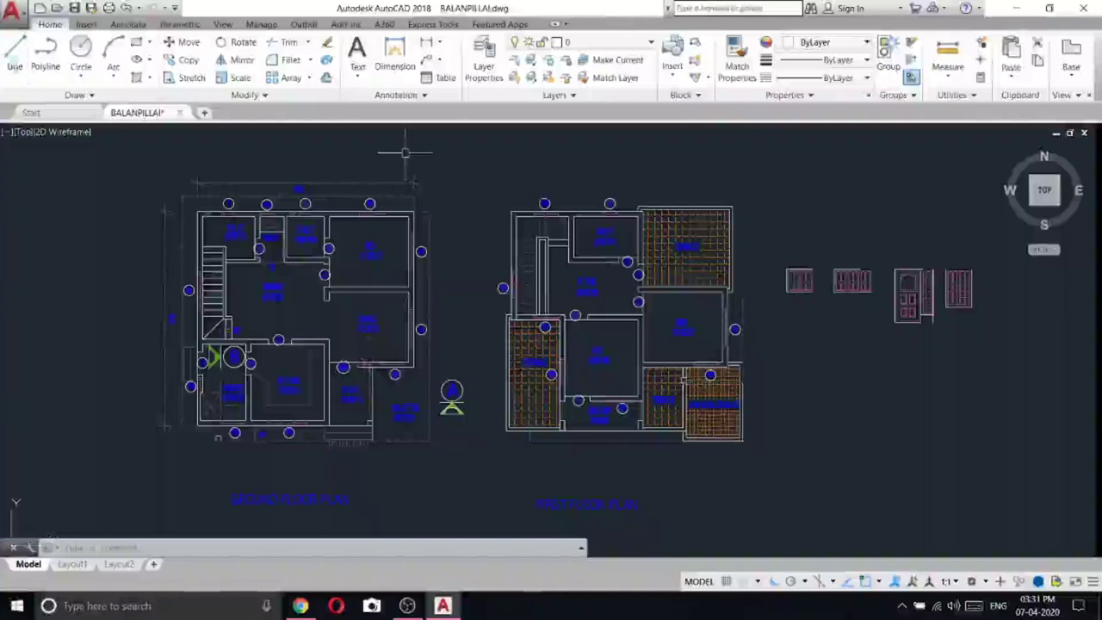
- Draw vertical construction lines through the ground floor's outer left corner, the kitchen-sitout wall corner, the sitout's right edge and the living room's right corner
click(69, 96)
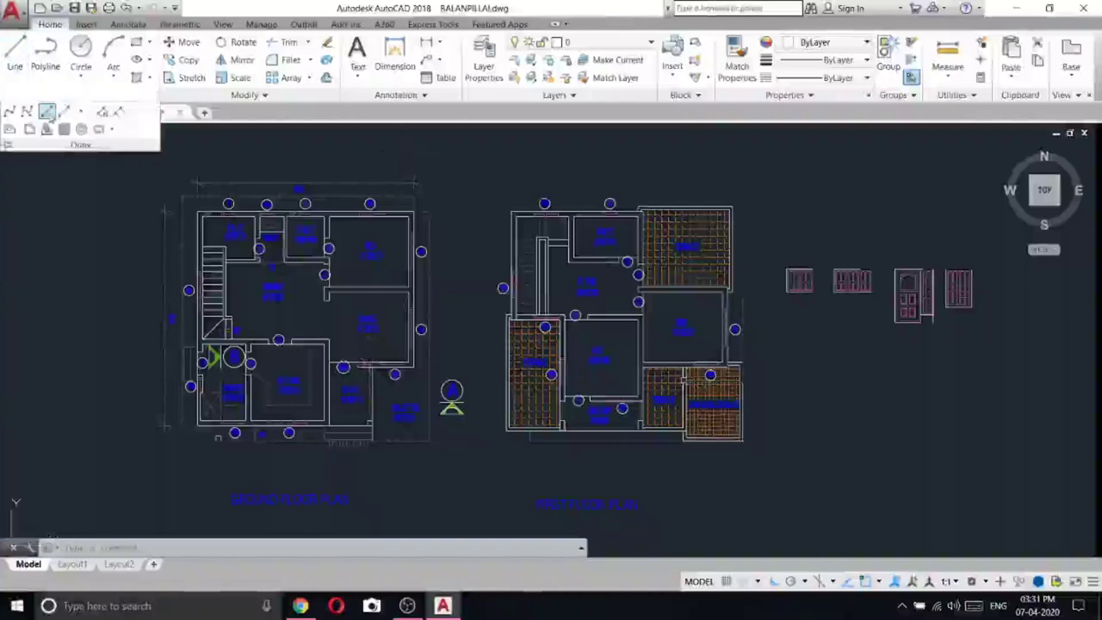
click(47, 111)
right_click(93, 227)
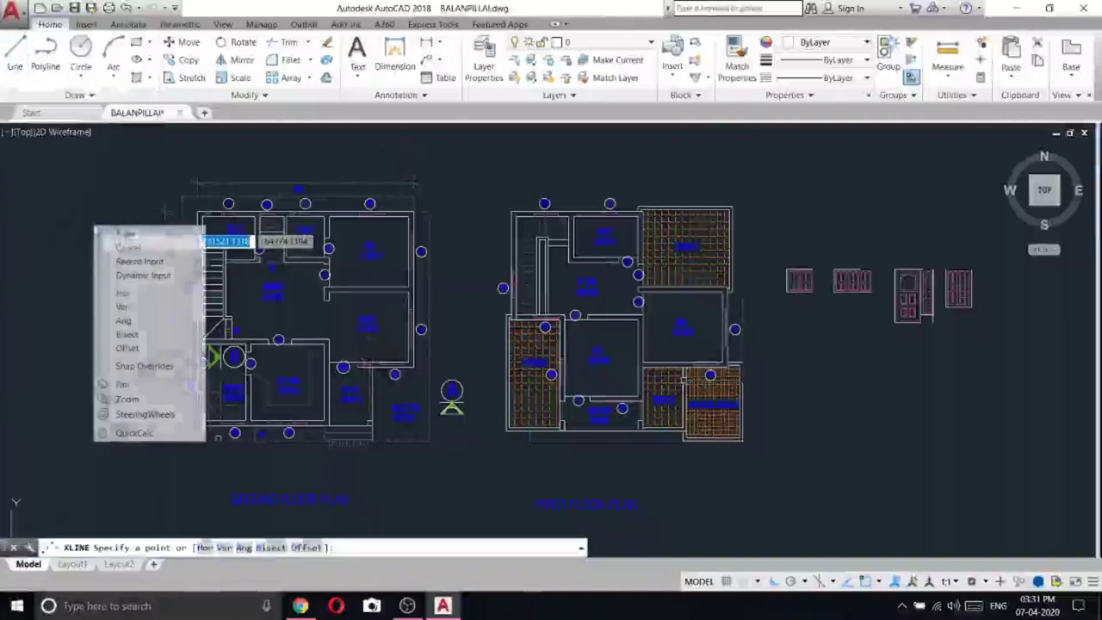
click(123, 305)
scroll(196, 423, up, 4)
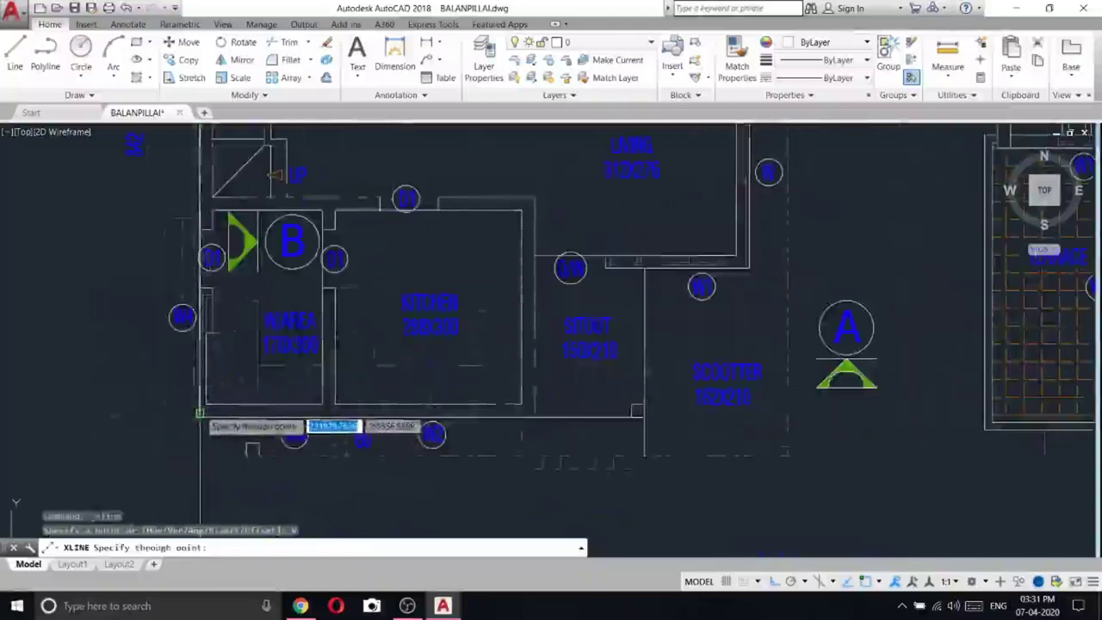
click(200, 413)
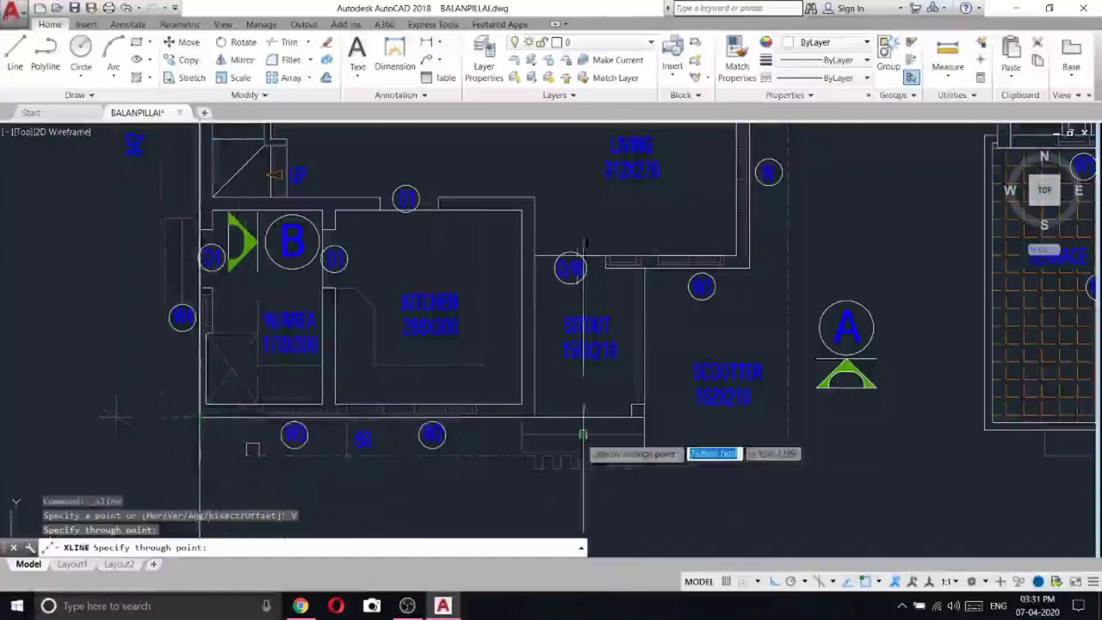
click(535, 416)
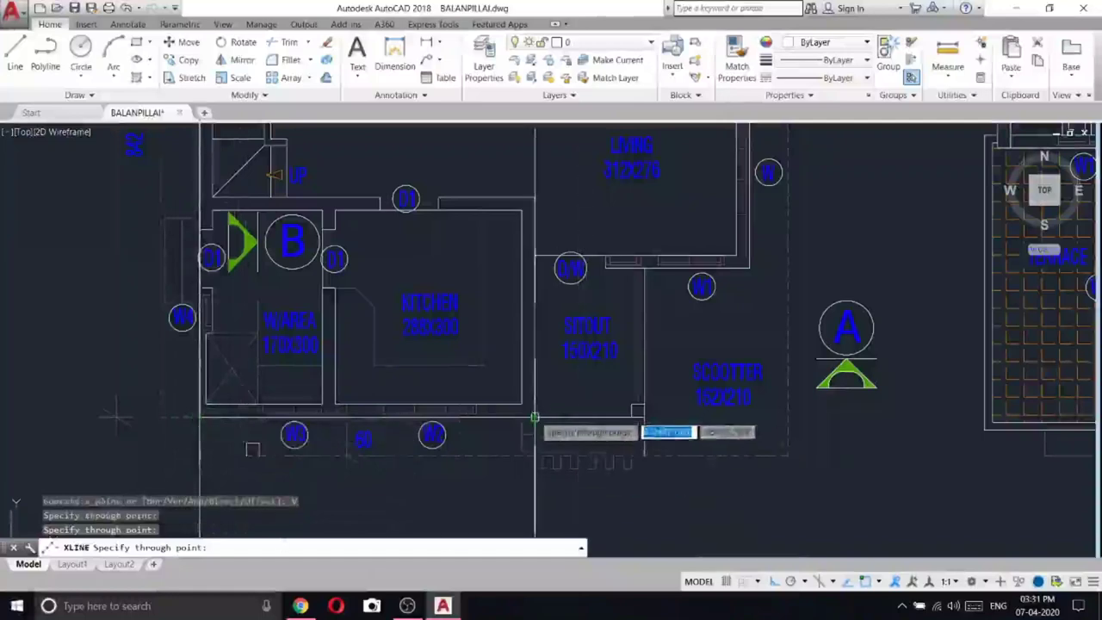
click(645, 403)
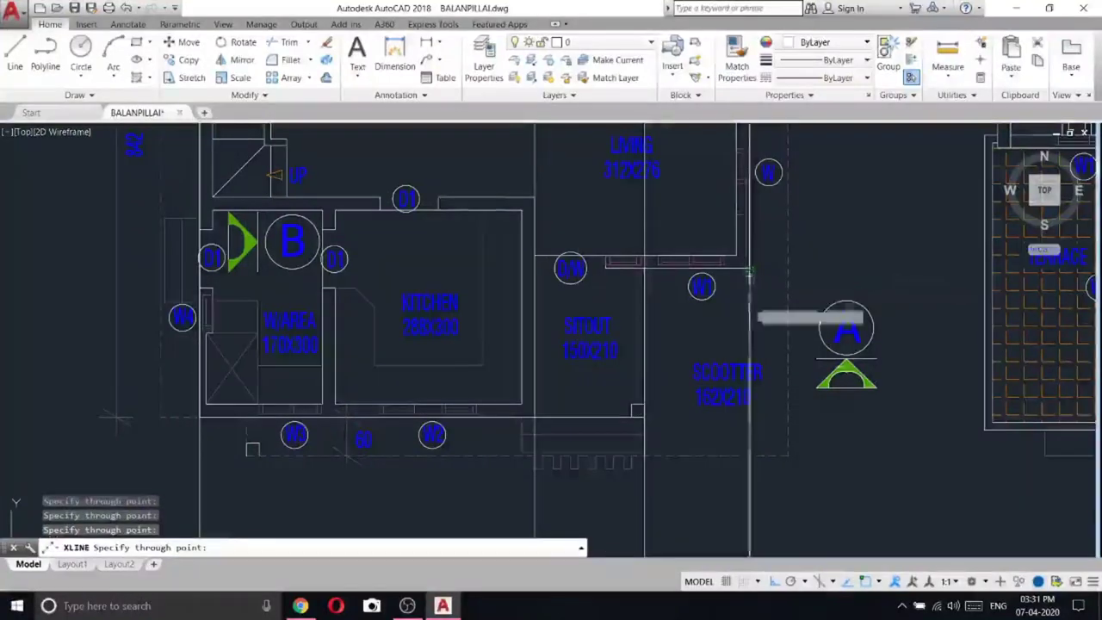
click(749, 274)
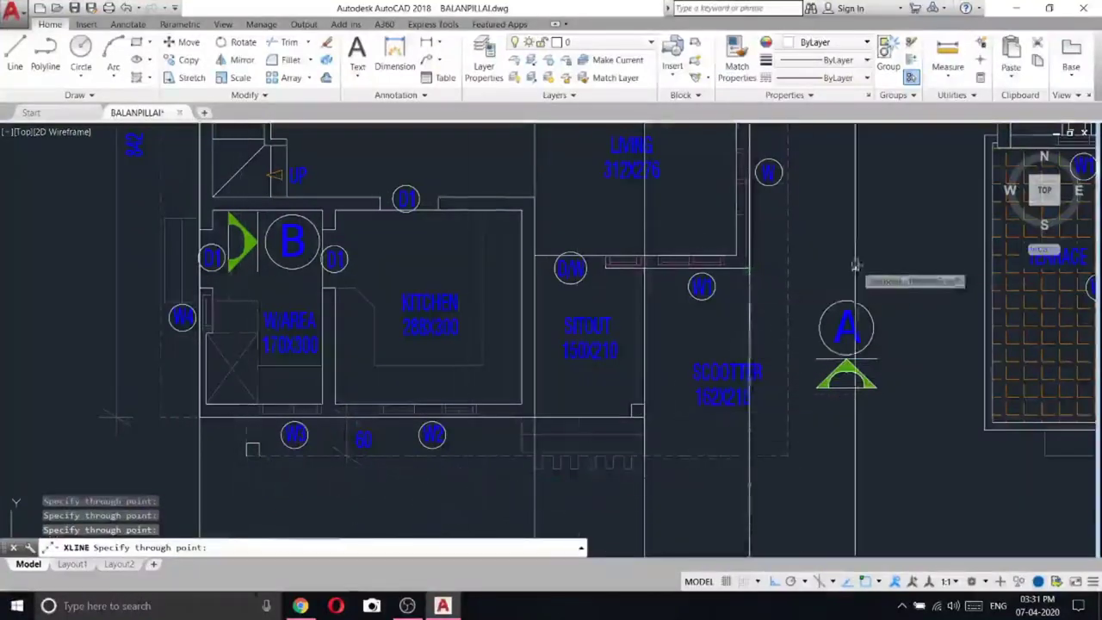
key(Return)
scroll(428, 318, down, 6)
middle_drag(447, 219, 449, 246)
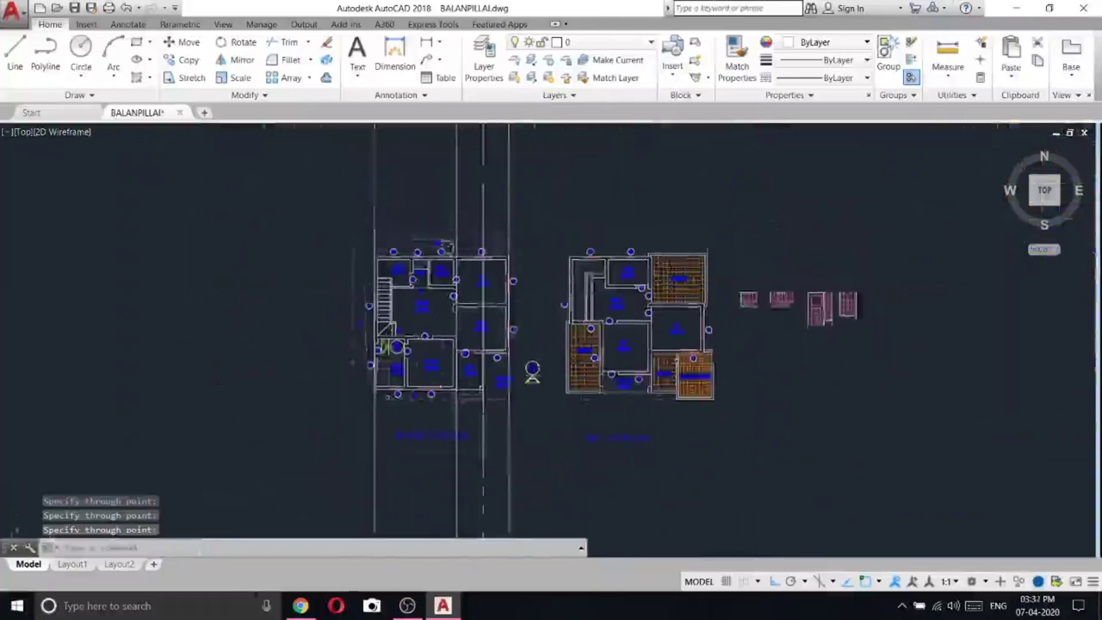
scroll(532, 370, up, 3)
mouse_move(288, 258)
mouse_down()
mouse_move(285, 241)
mouse_move(615, 317)
mouse_move(617, 292)
mouse_up()
click(617, 292)
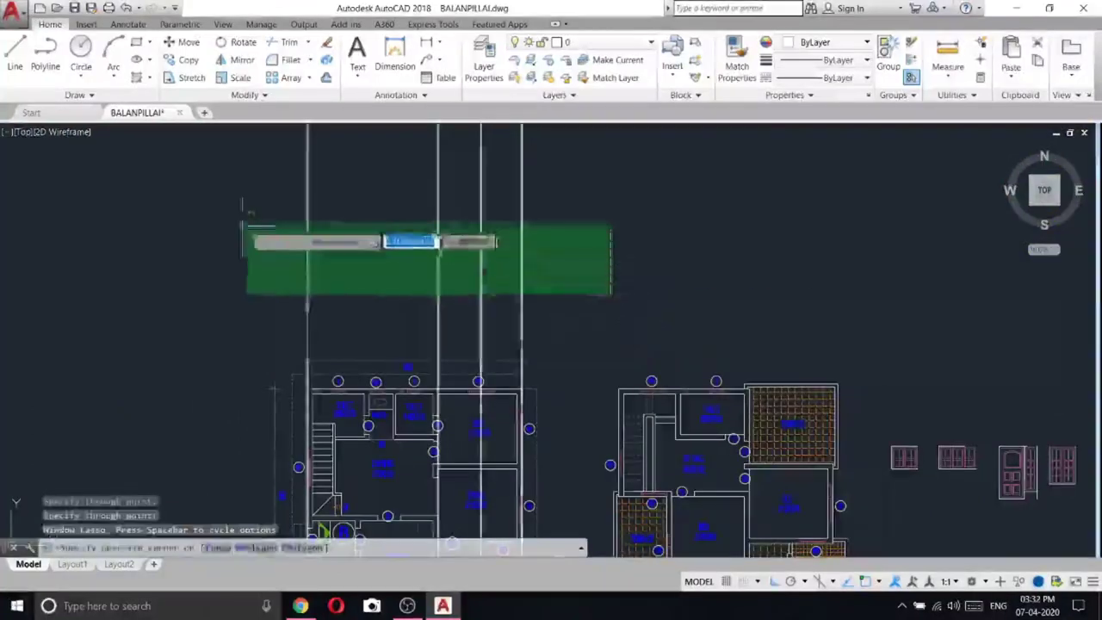
click(246, 226)
key(Escape)
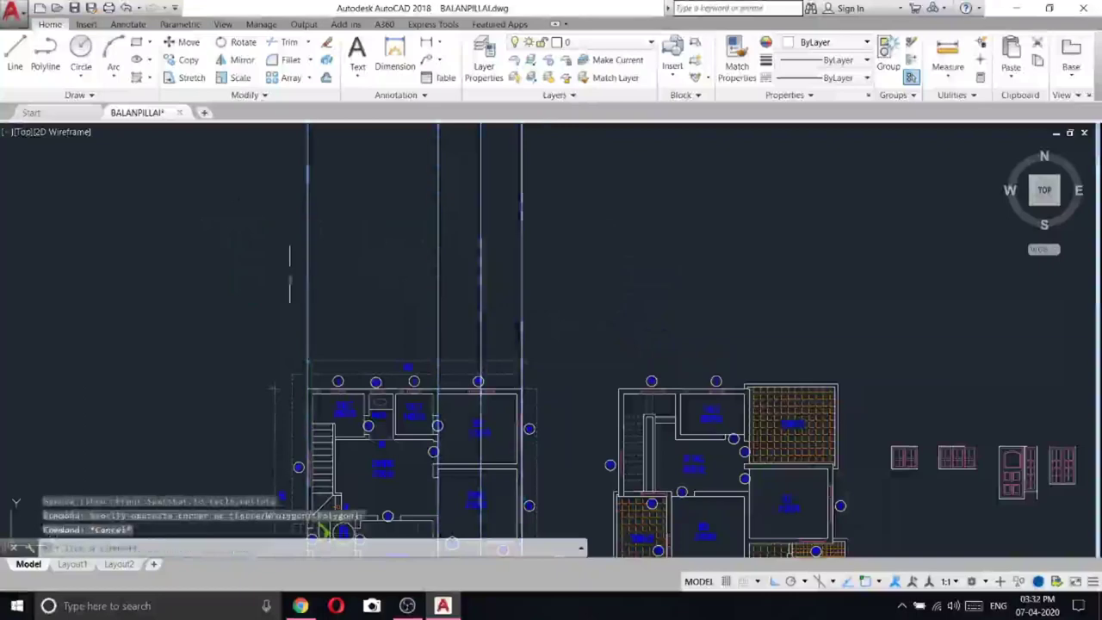
- Draw a horizontal line above the ground floor plan from the leftmost to the rightmost construction line, continuing 108 units beyond it
text(l)
key(Return)
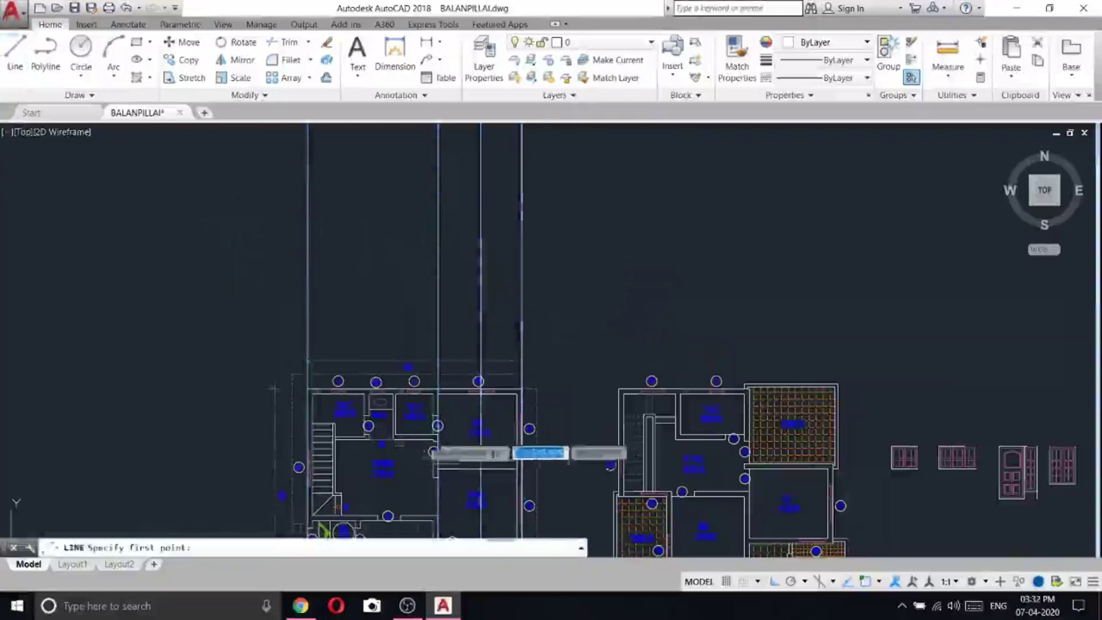
click(307, 315)
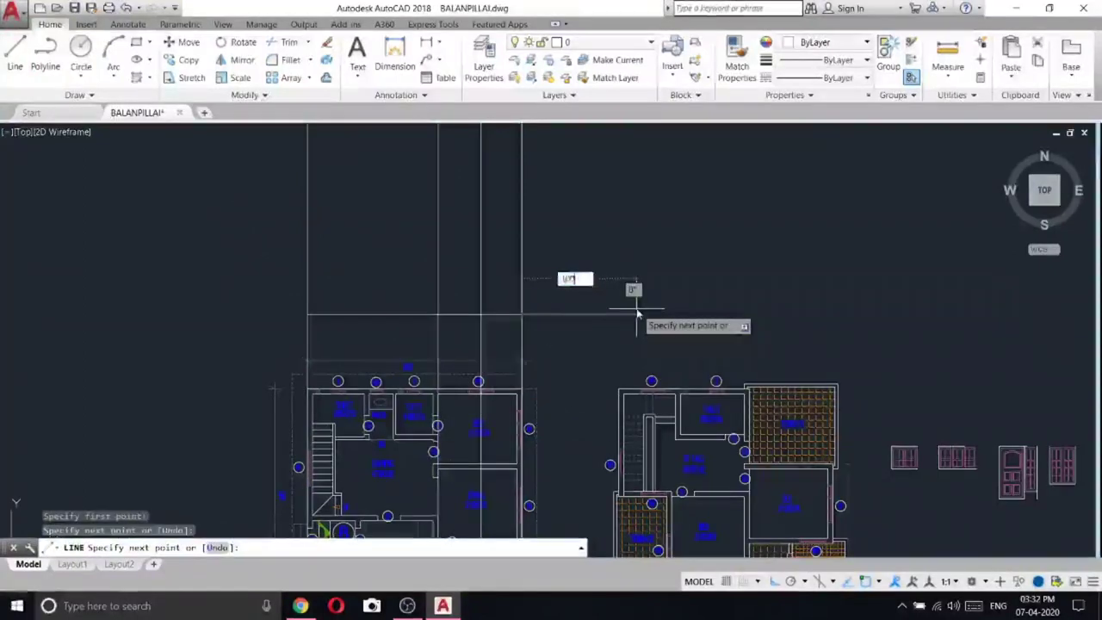
text(108)
key(Return)
key(Escape)
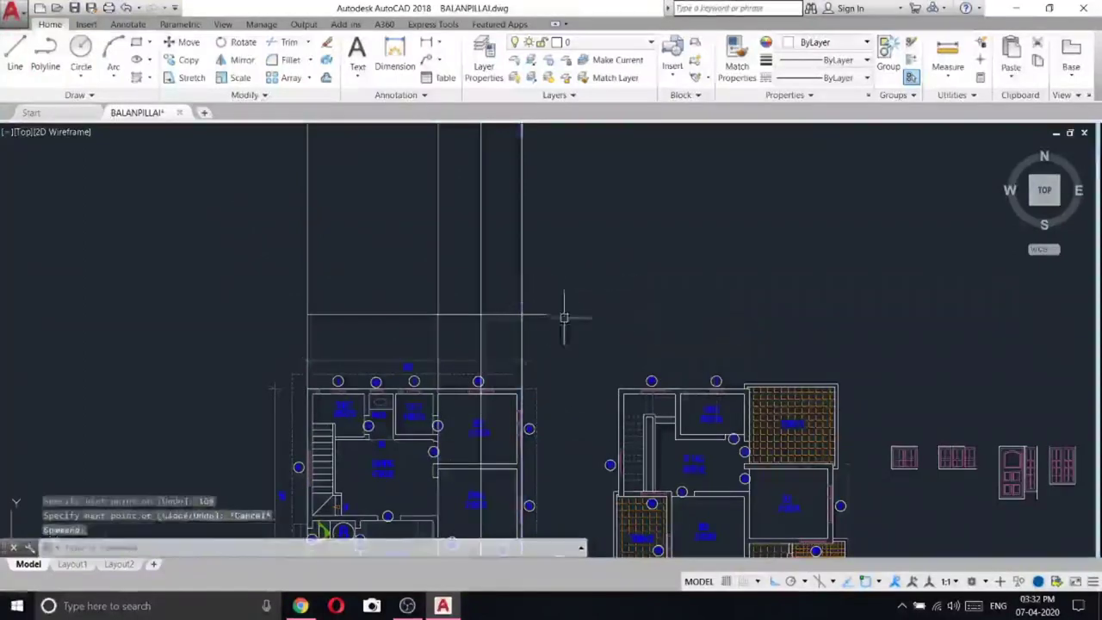
- Copy the short line extending past the rightmost construction line to the ground line's opposite end, outside the leftmost construction line
click(538, 312)
click(554, 238)
right_click(546, 240)
click(585, 349)
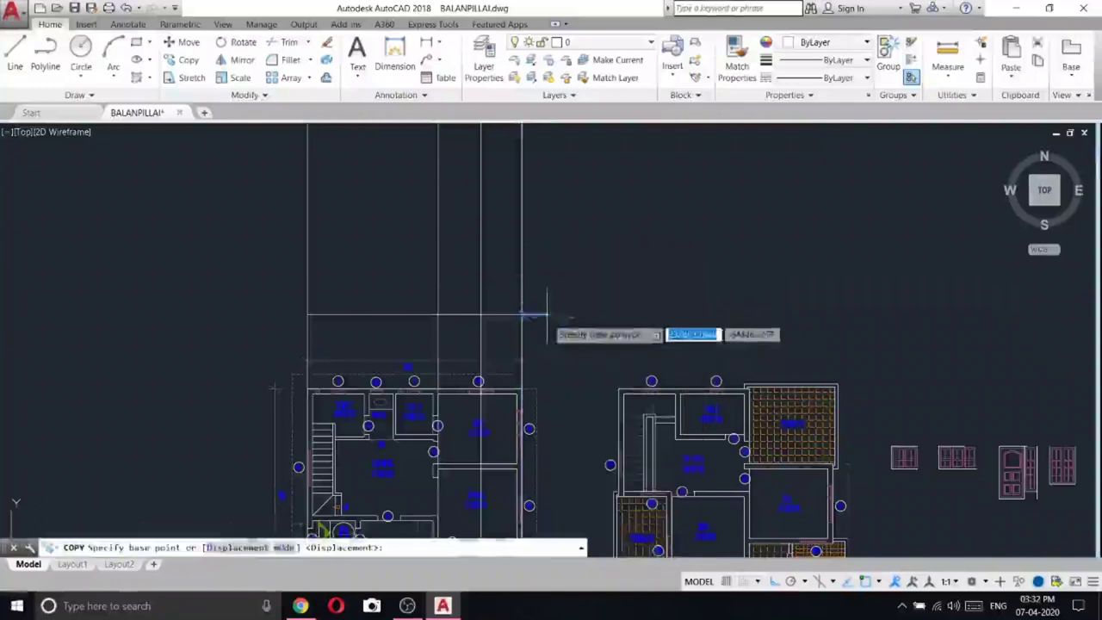
click(548, 315)
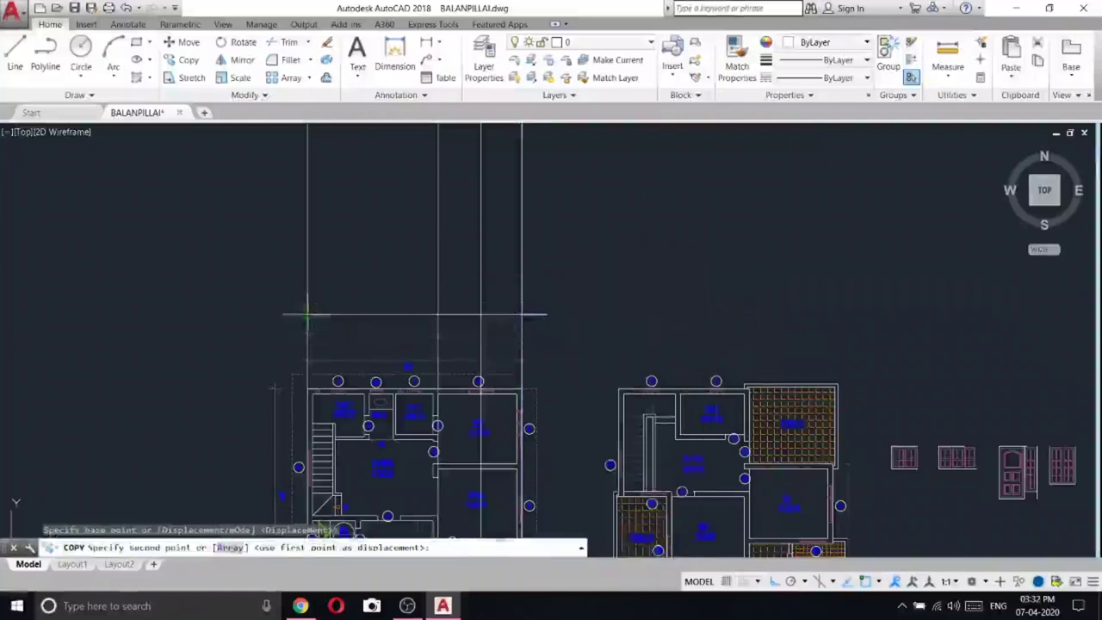
click(307, 314)
key(Escape)
- Copy the ground line between the outermost construction lines 45 units upward
click(355, 332)
click(331, 281)
right_click(330, 280)
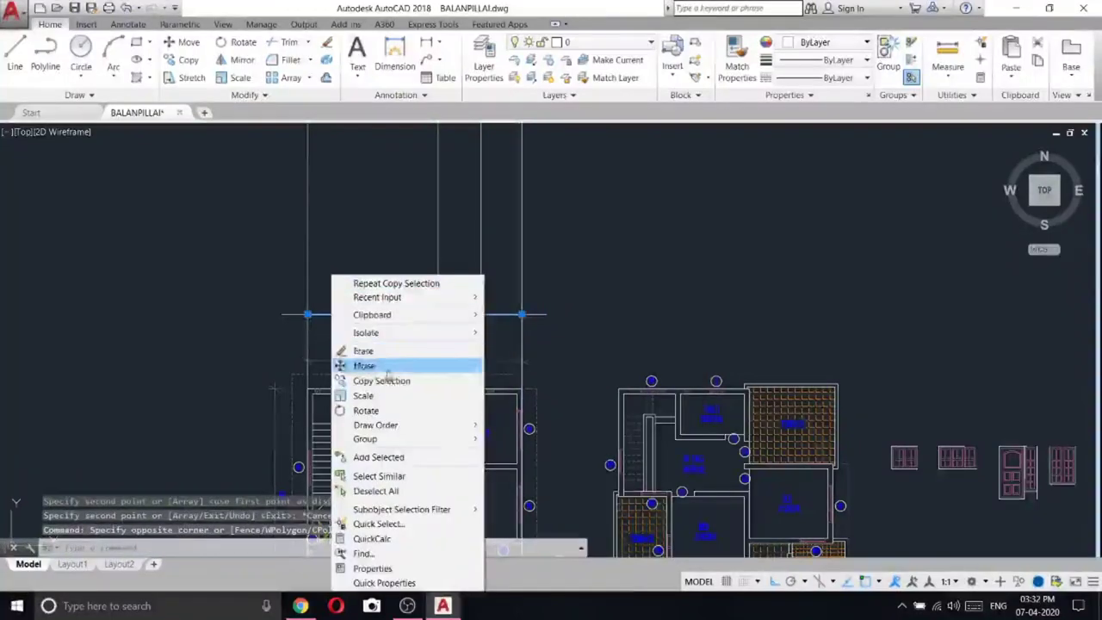
click(384, 381)
click(364, 286)
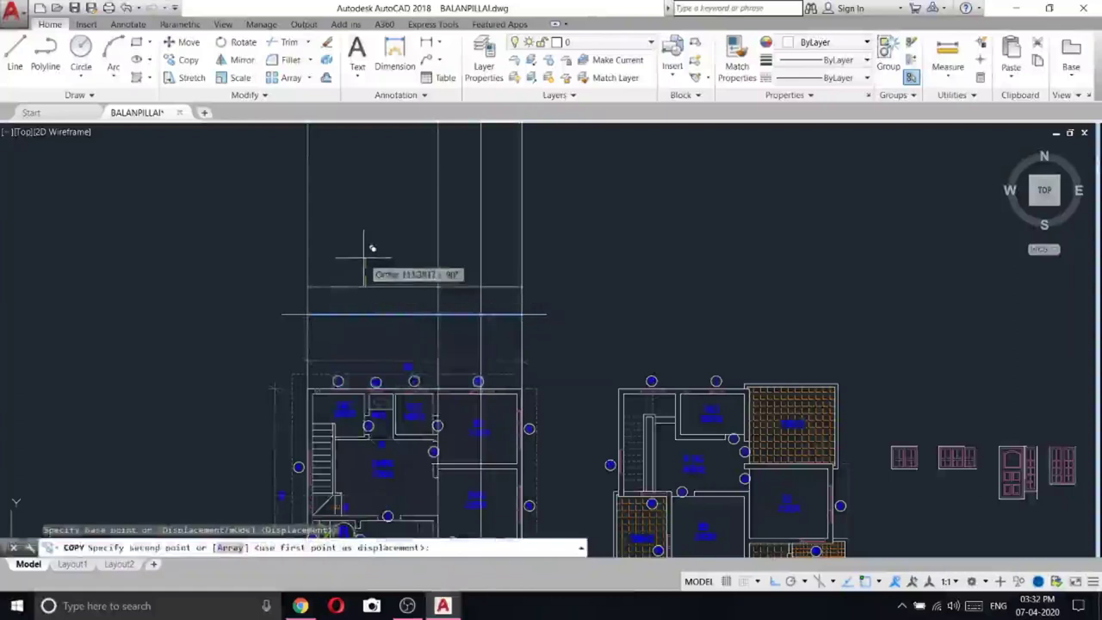
text(45)
key(Return)
key(Escape)
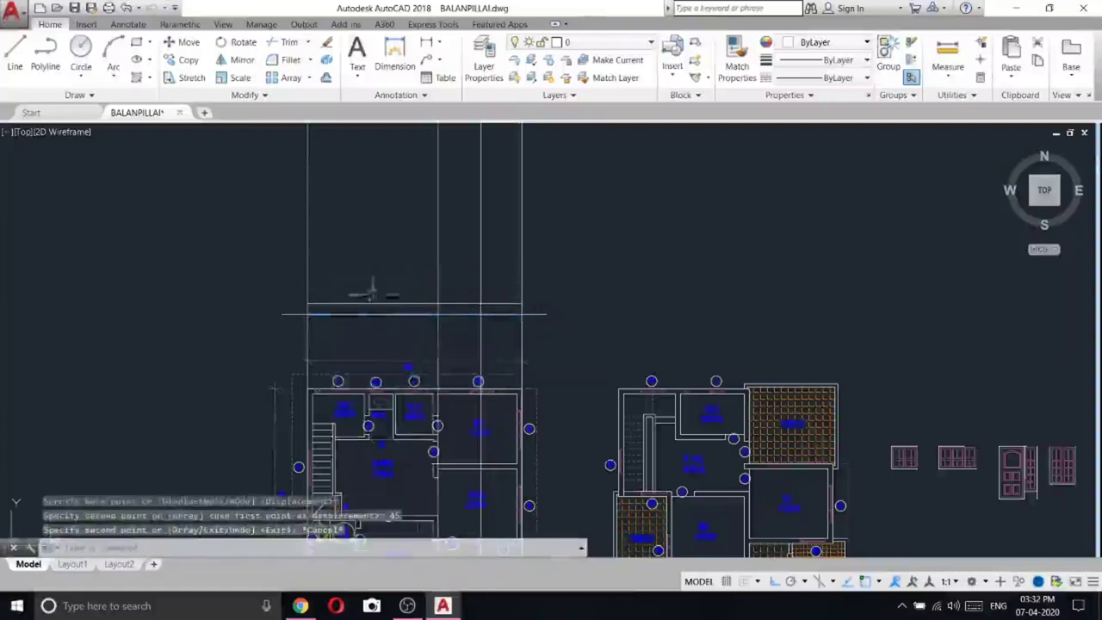
- Draw a line 210 units up the rightmost construction line from the copied line, then horizontally across to the leftmost construction line
scroll(372, 292, up, 2)
click(14, 56)
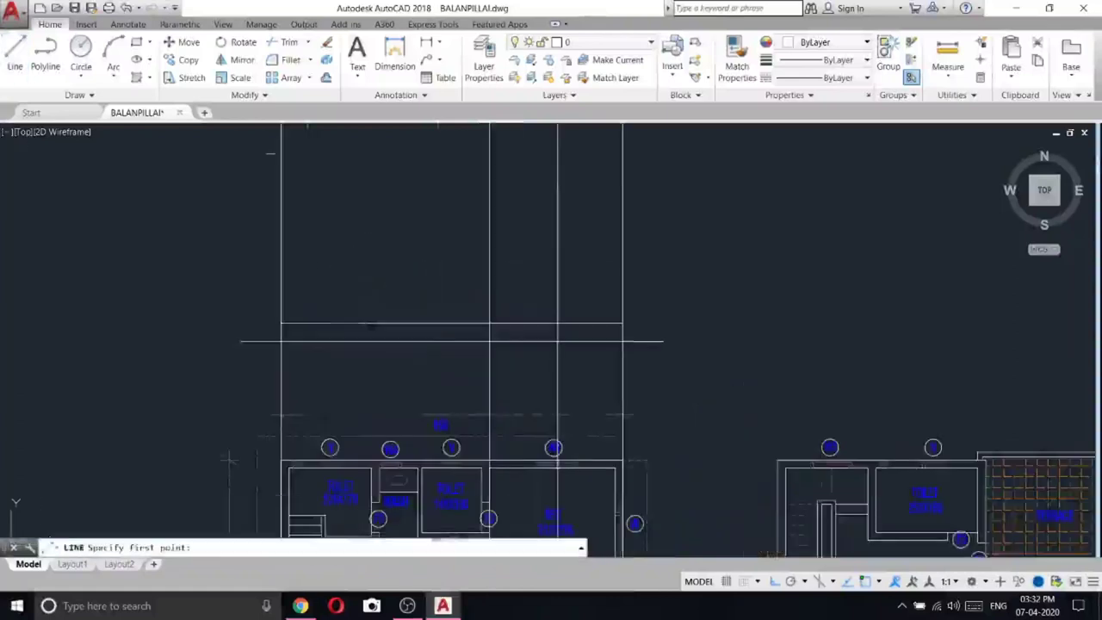
click(624, 325)
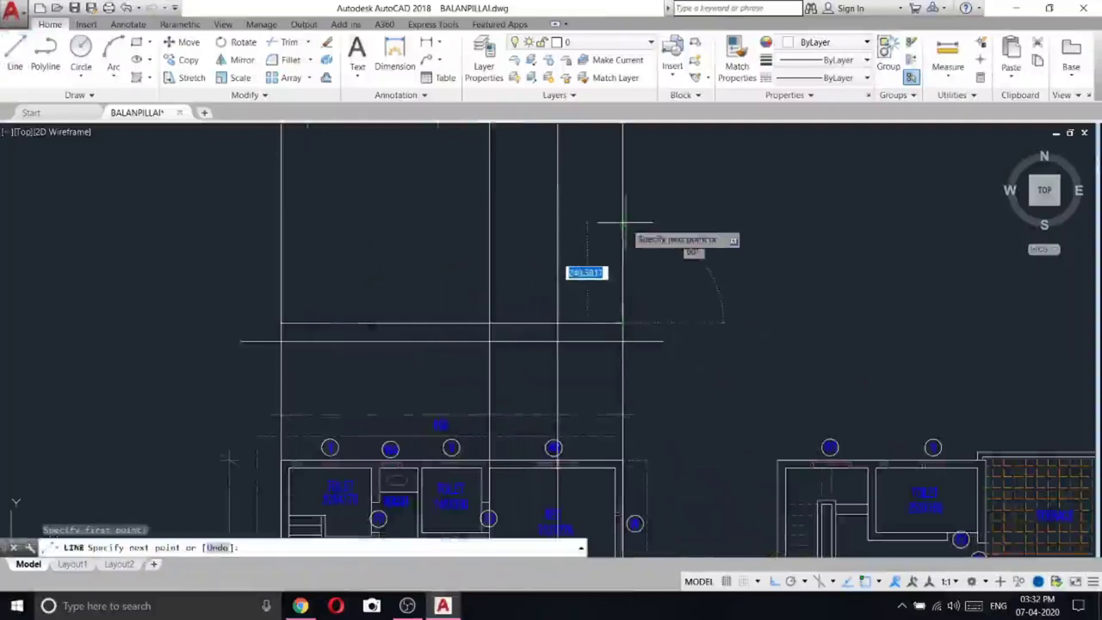
text(210)
key(Return)
scroll(594, 263, down, 2)
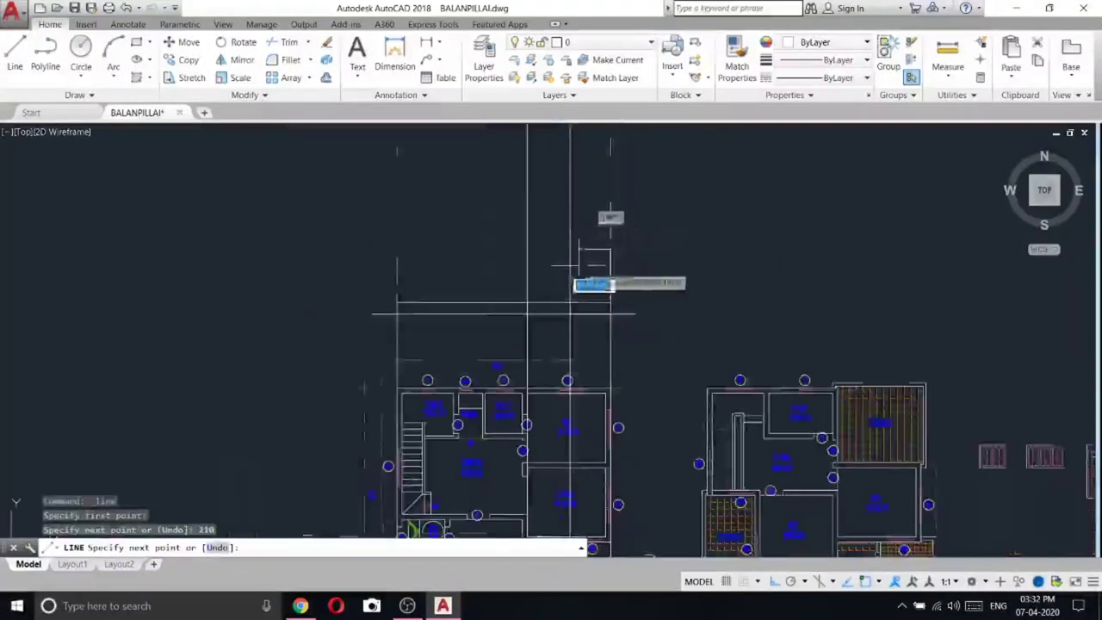
scroll(439, 237, up, 4)
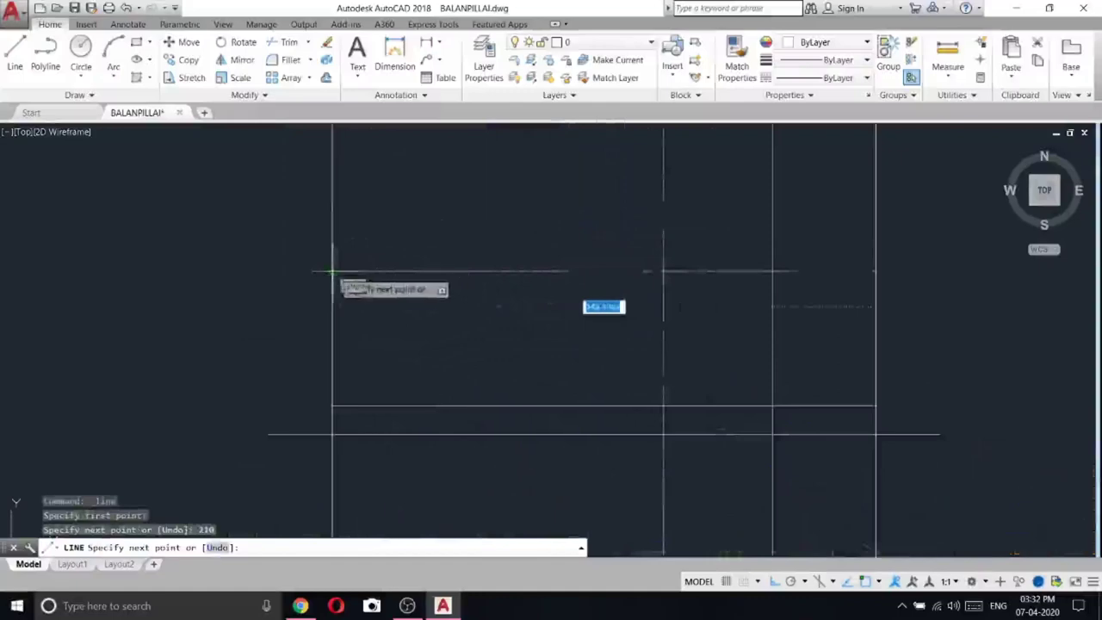
click(332, 271)
right_click(395, 244)
click(417, 252)
- Examine the staircase and its steps on the ground floor plan, the first floor stair area and the elevation lines
scroll(474, 227, down, 6)
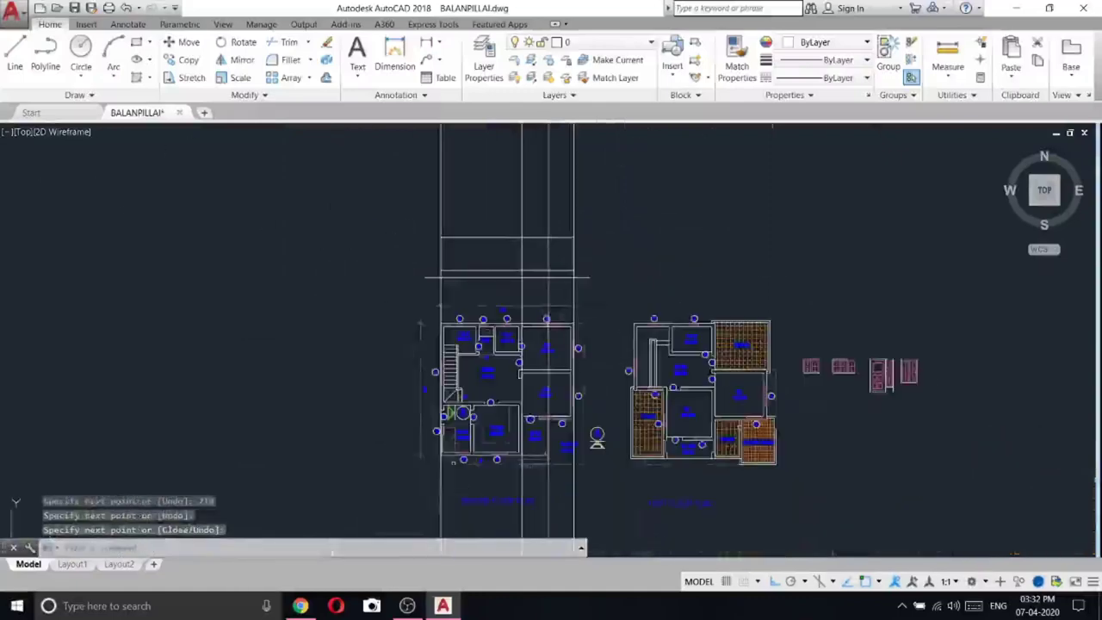
scroll(498, 242, up, 4)
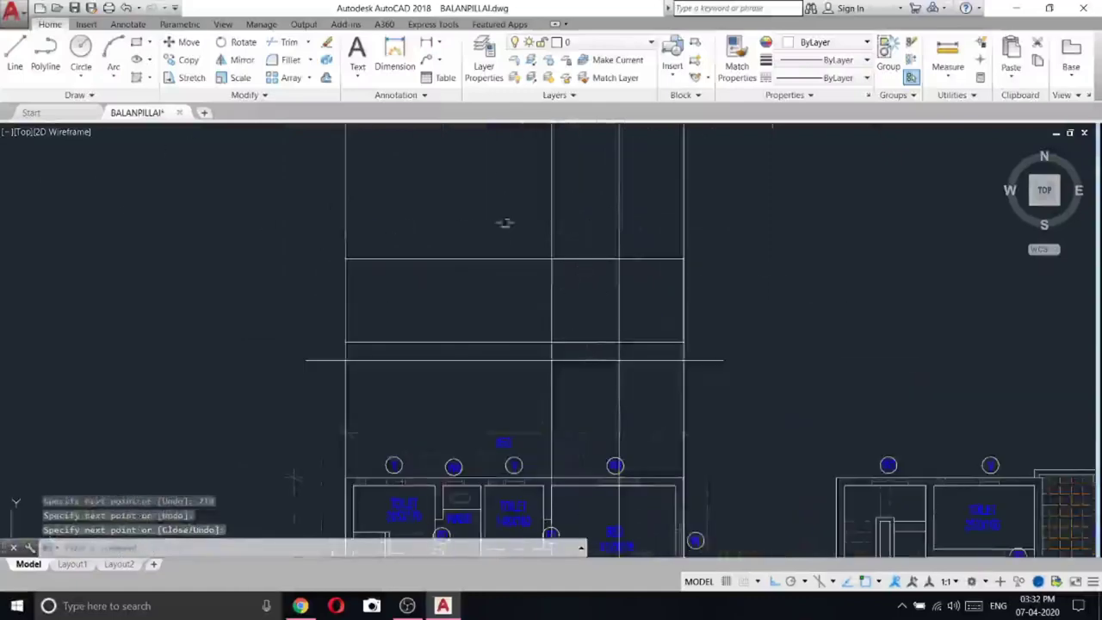
scroll(498, 233, down, 4)
middle_drag(481, 349, 400, 309)
scroll(401, 309, up, 2)
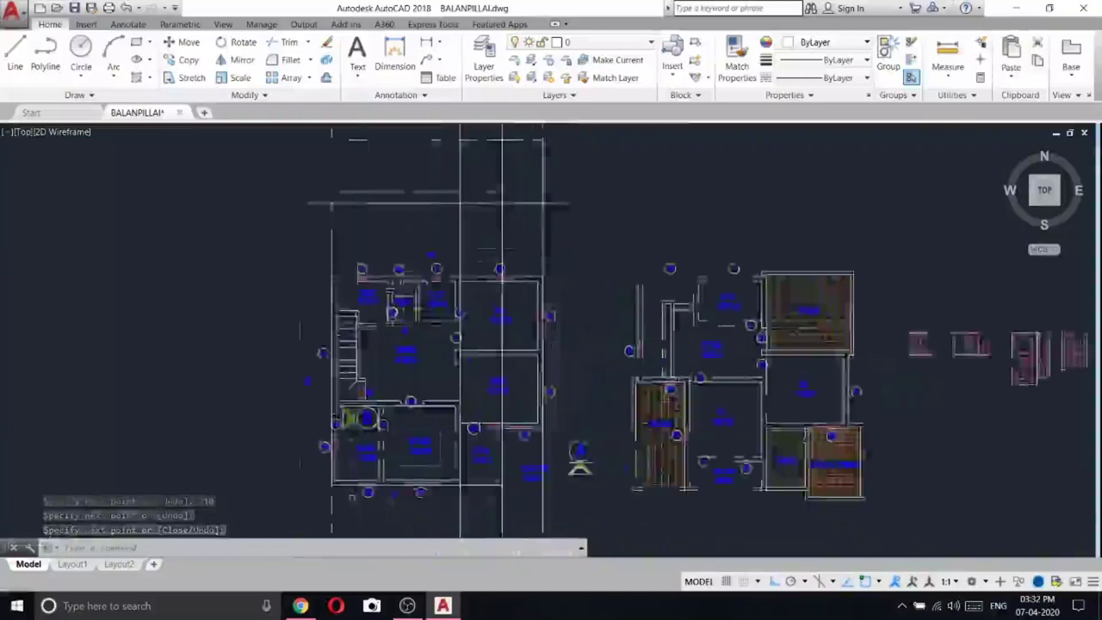
scroll(400, 313, up, 2)
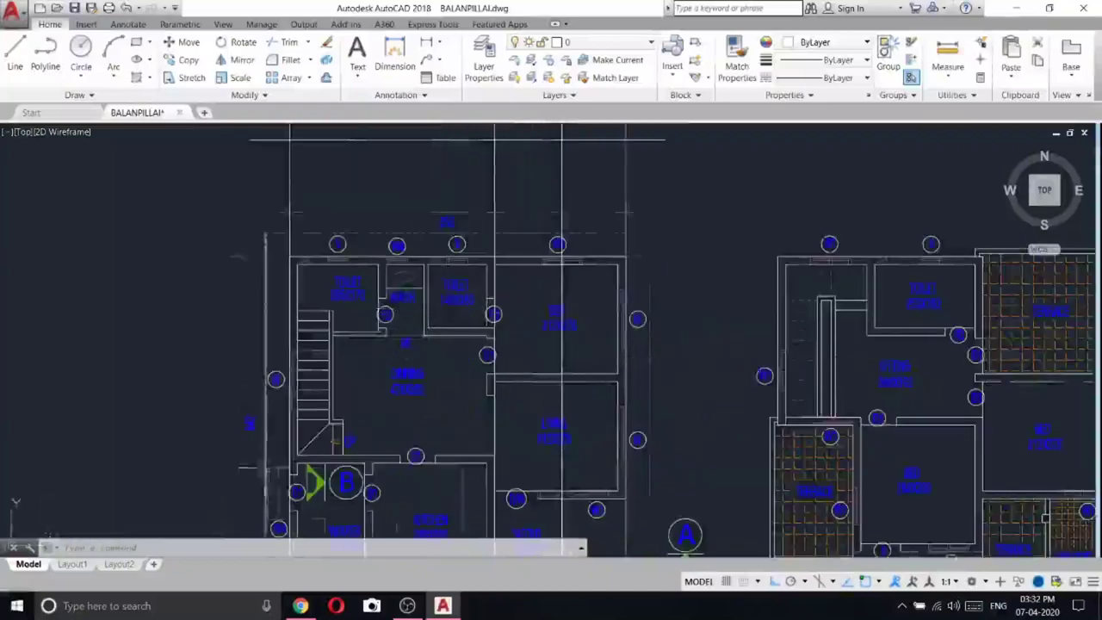
scroll(318, 434, up, 4)
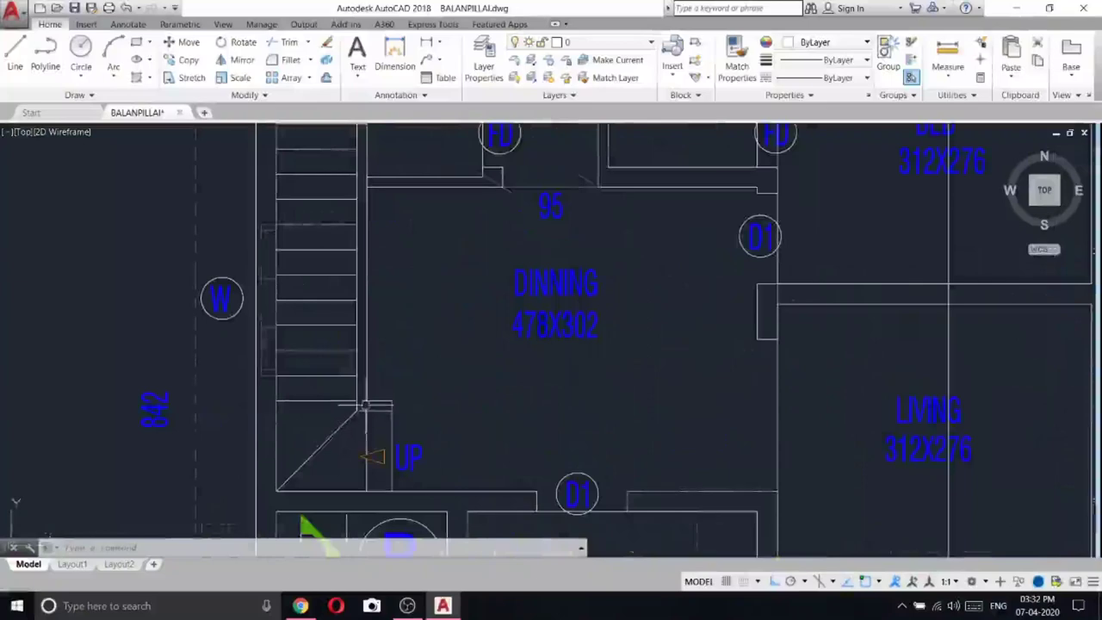
key(Escape)
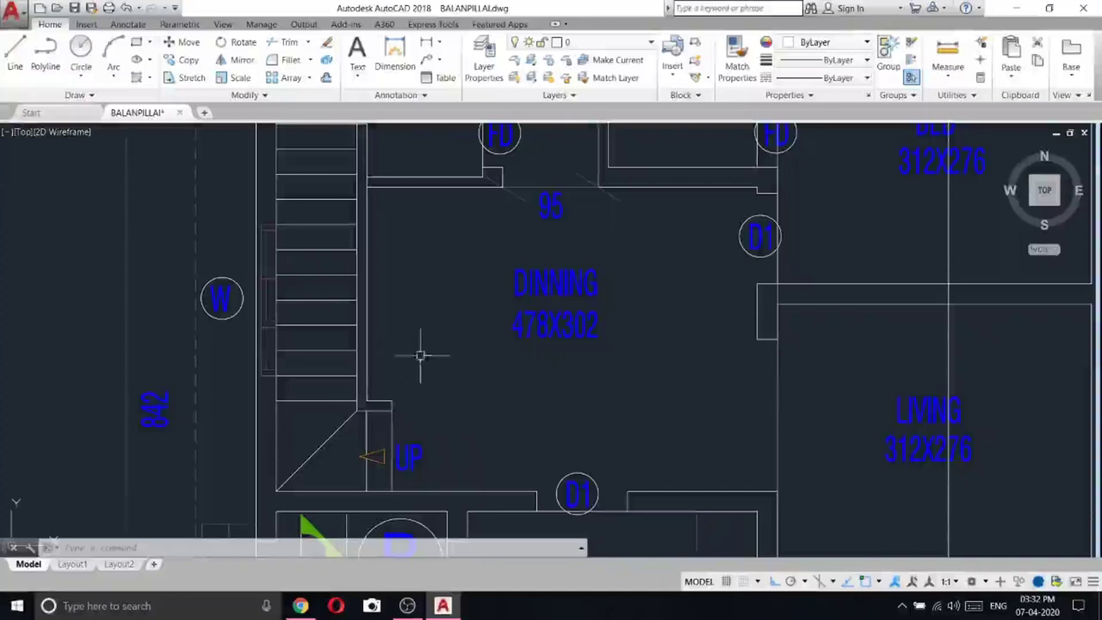
middle_drag(467, 322, 482, 384)
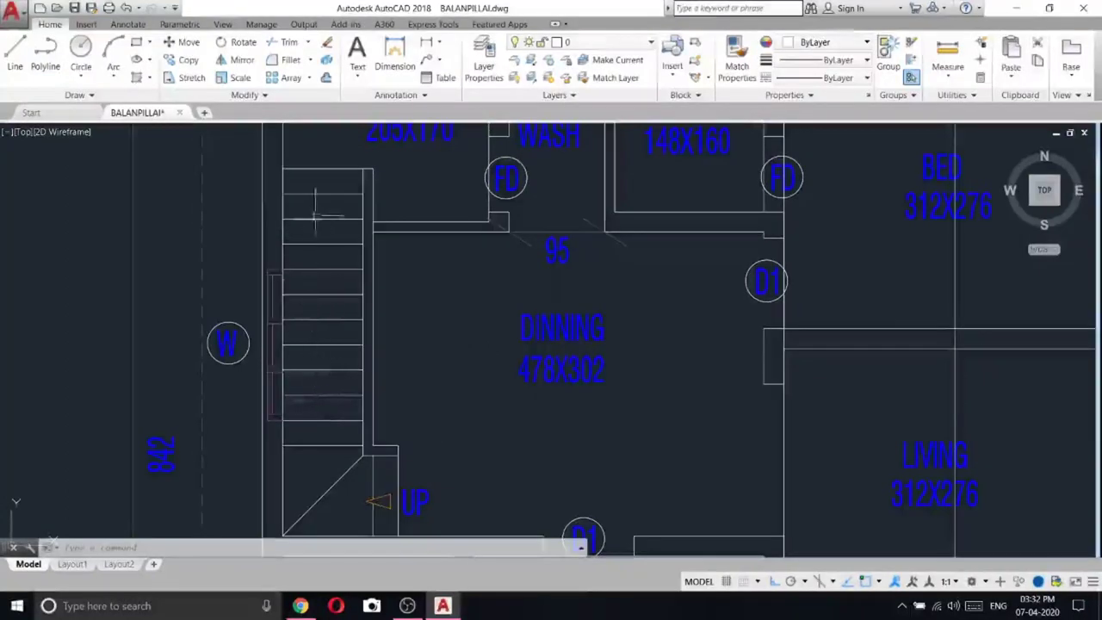
scroll(321, 181, down, 5)
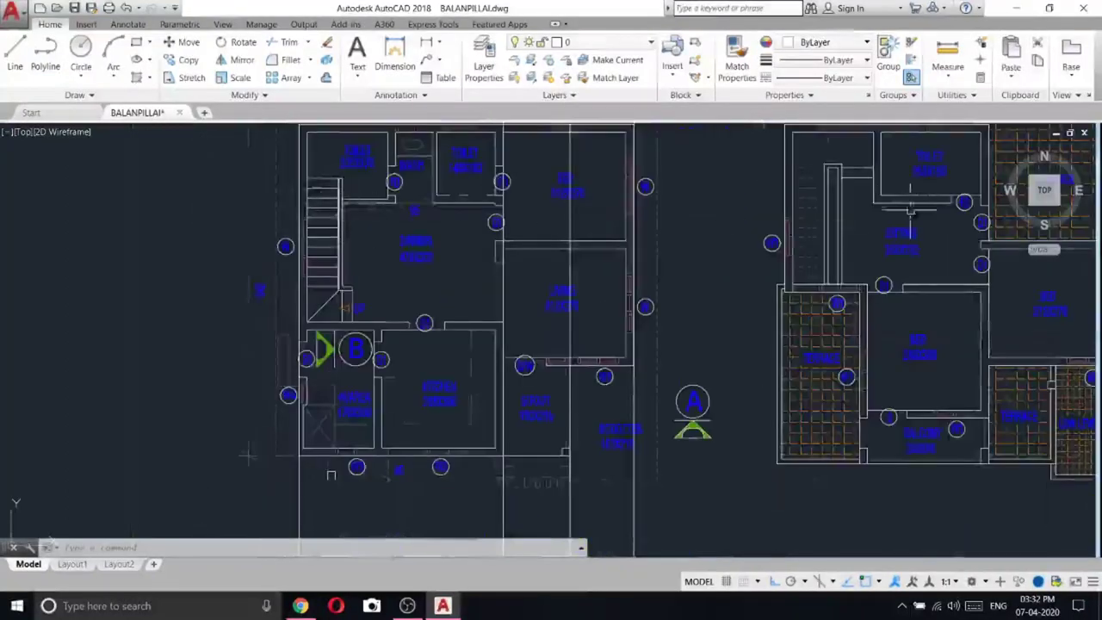
scroll(910, 208, up, 10)
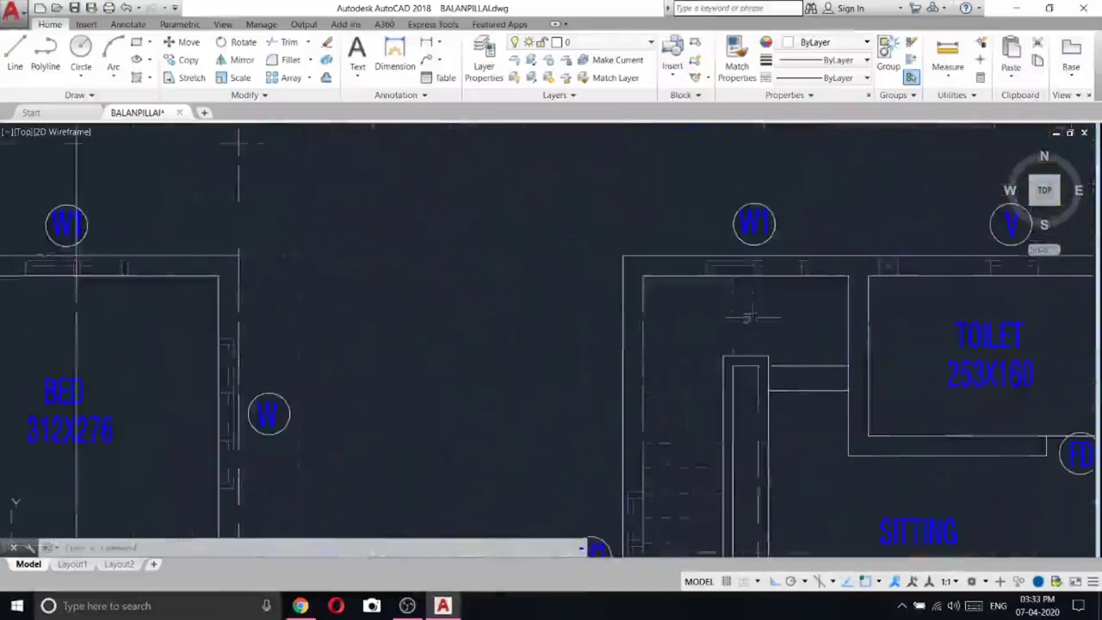
scroll(795, 455, down, 5)
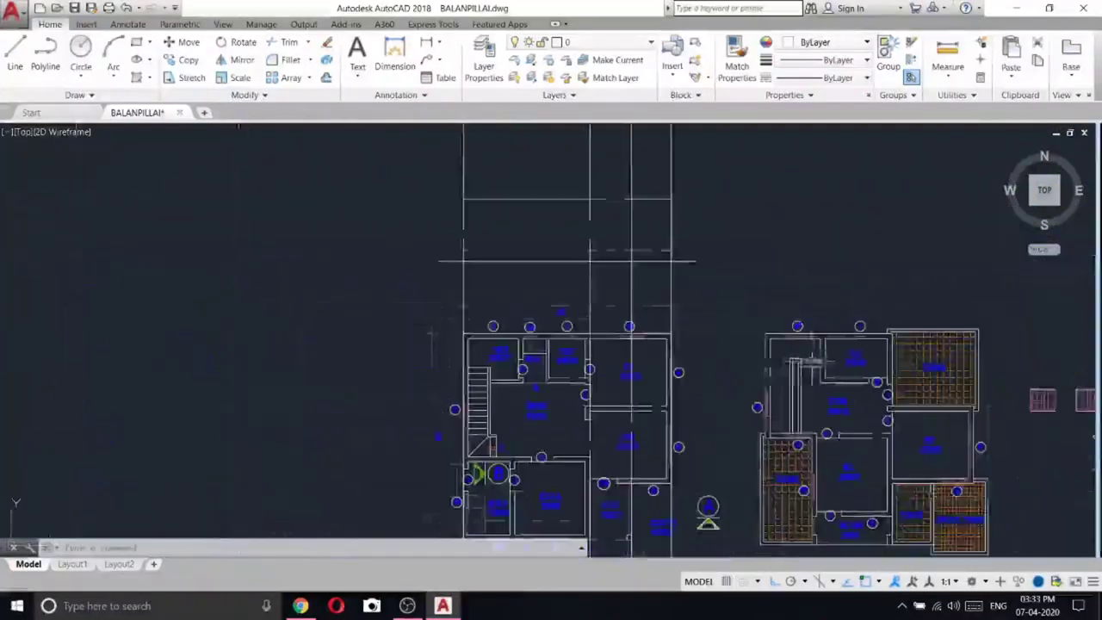
scroll(534, 271, up, 3)
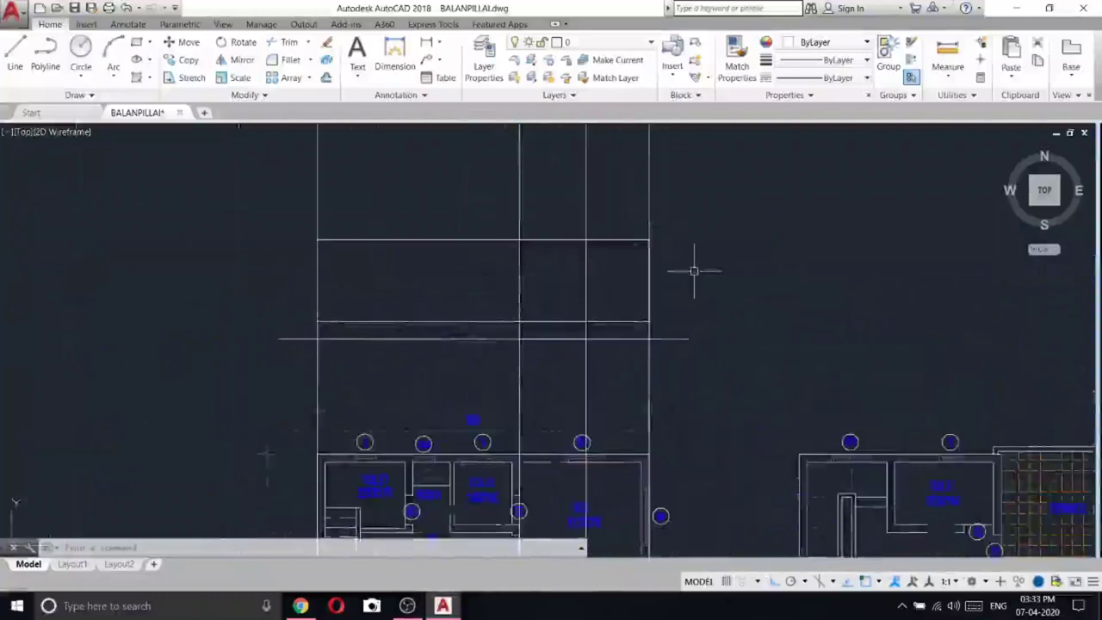
middle_drag(685, 277, 618, 305)
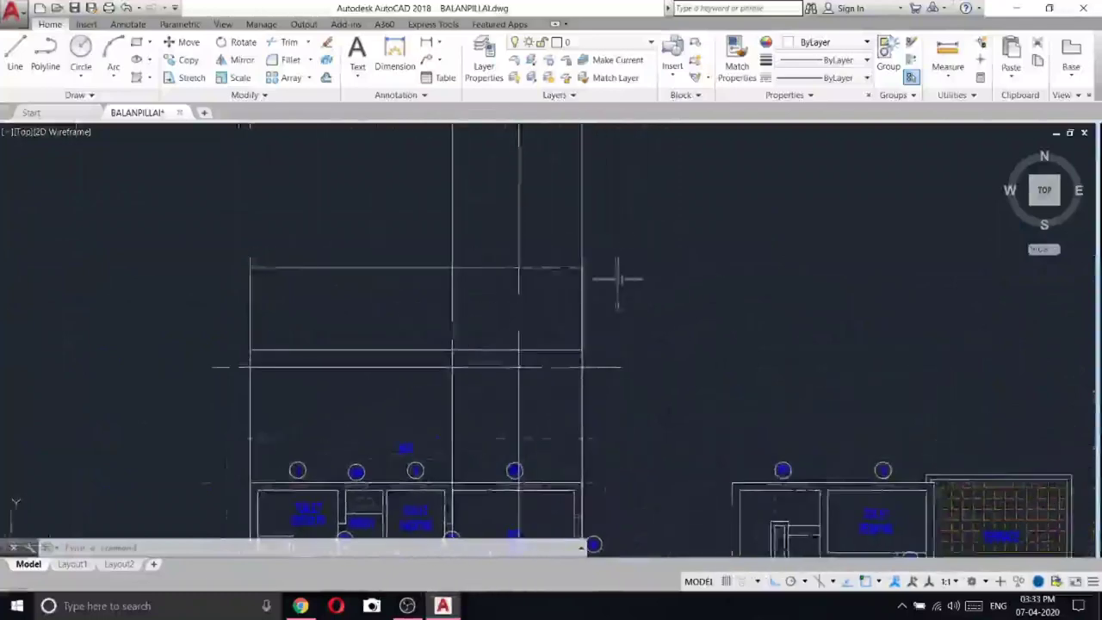
- Calculate 19*15 and 19*16 with QuickCalc
right_click(674, 193)
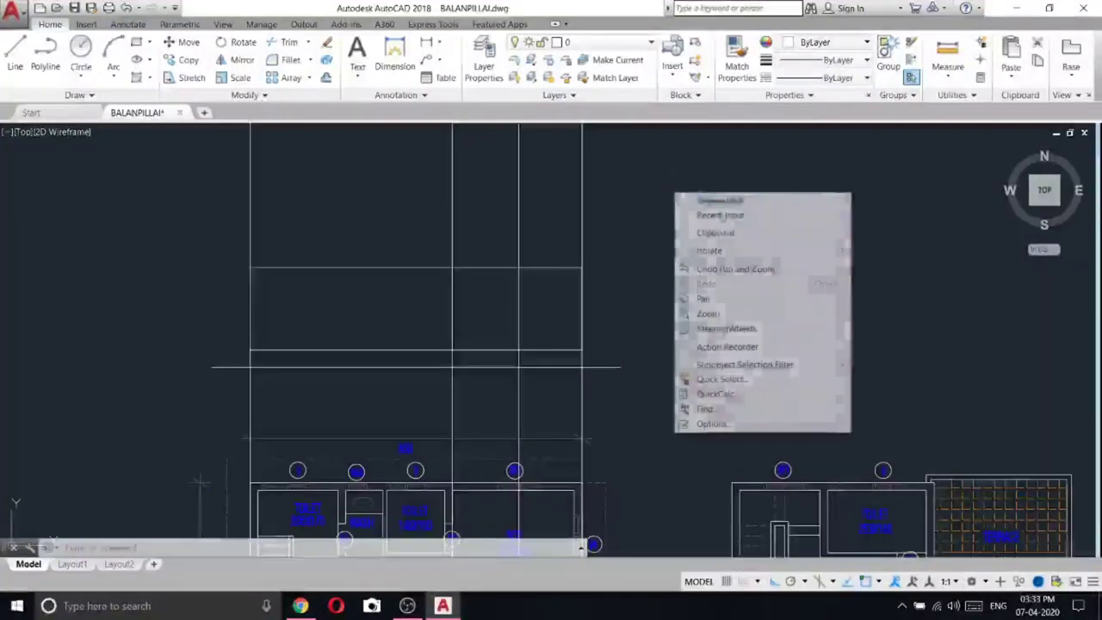
click(714, 394)
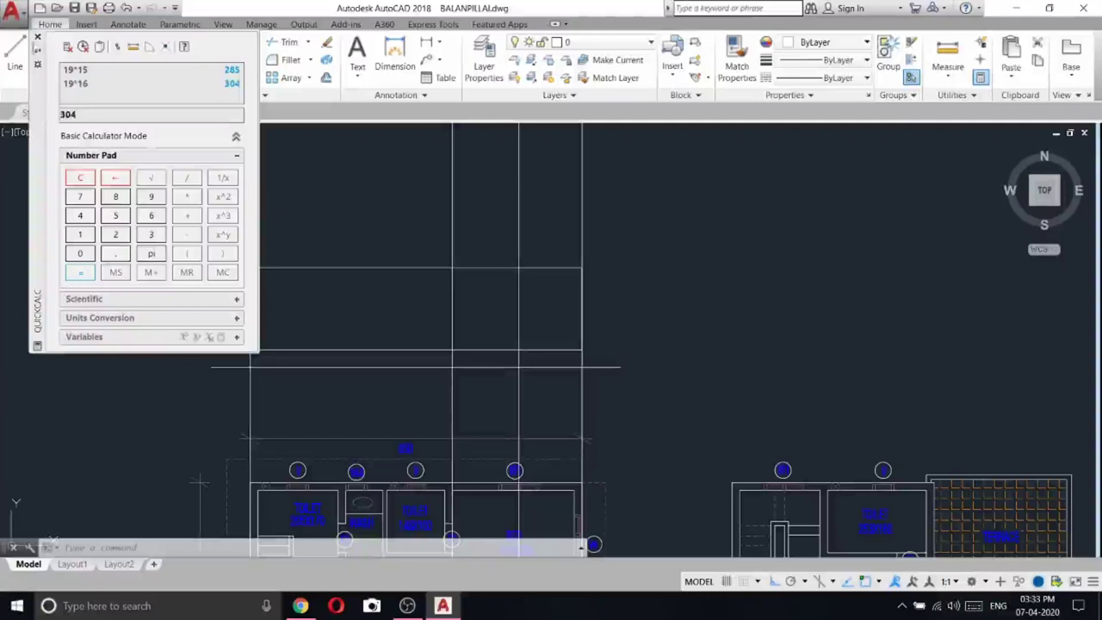
click(37, 39)
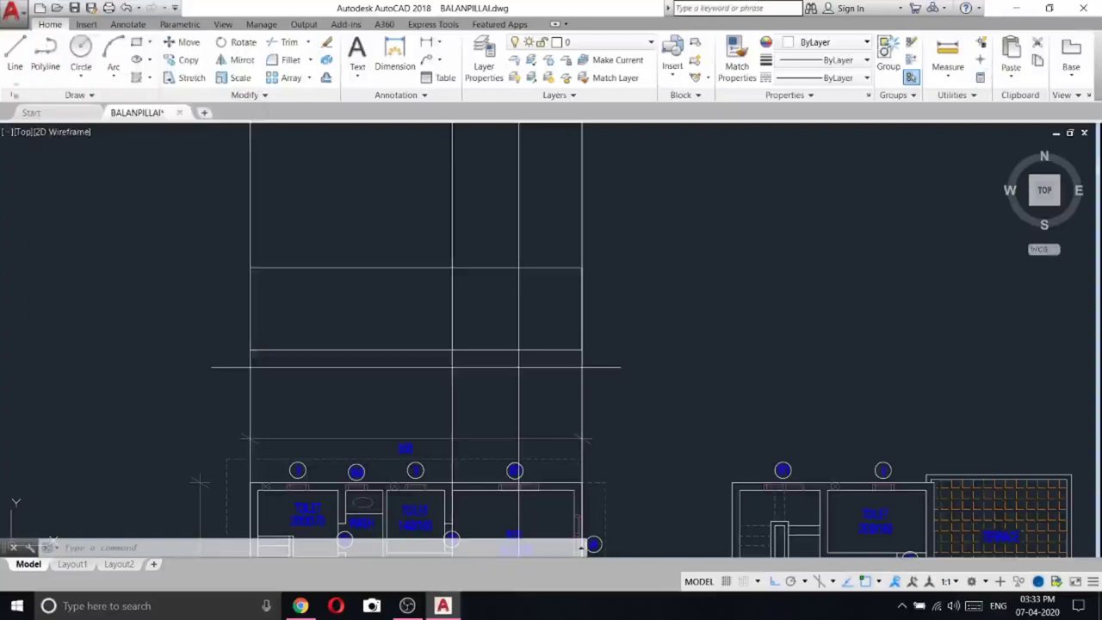
- Draw a line 304 units up the rightmost construction line from the line 45 units above ground, then across to the leftmost construction line
click(15, 52)
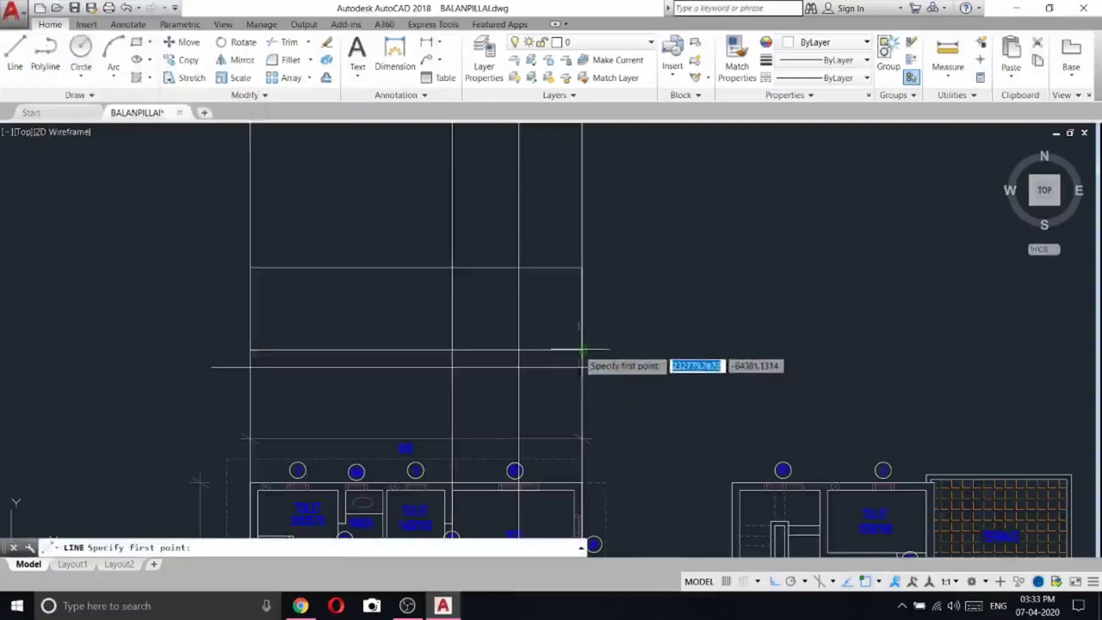
click(581, 350)
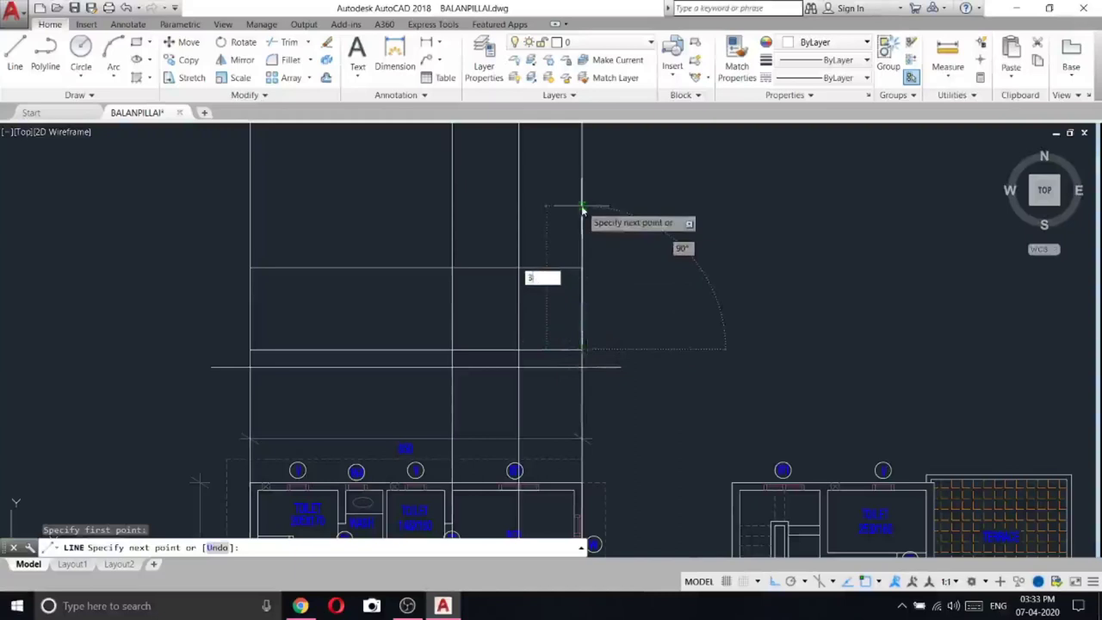
key(Return)
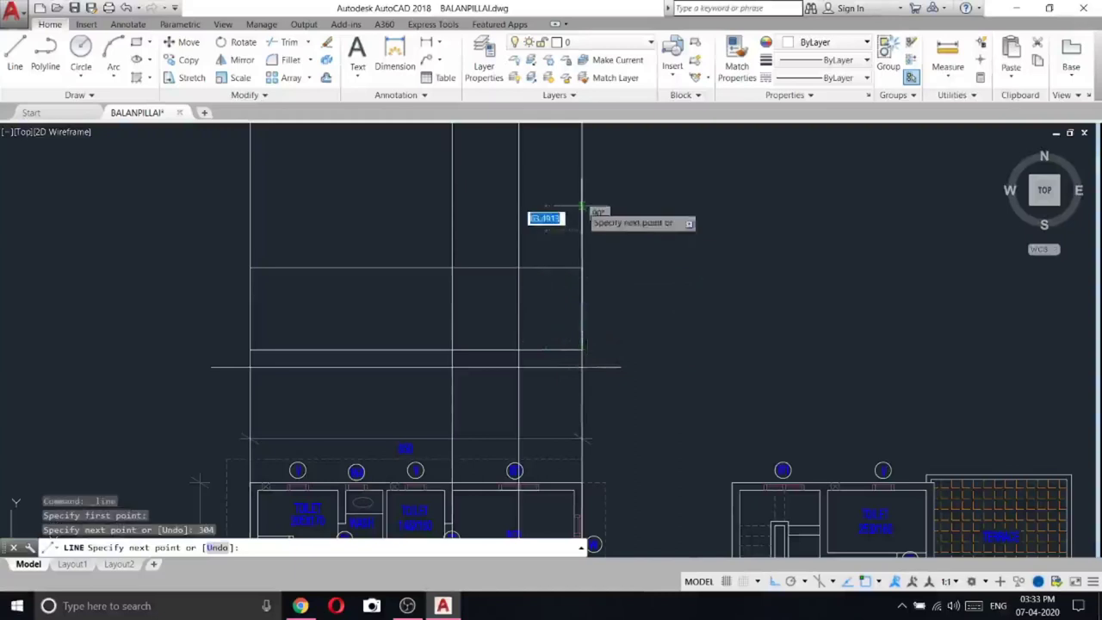
click(250, 231)
right_click(250, 231)
click(282, 243)
- Draw a line 210 units up the rightmost construction line from the 304-unit level, then horizontally across to the leftmost construction line
click(14, 64)
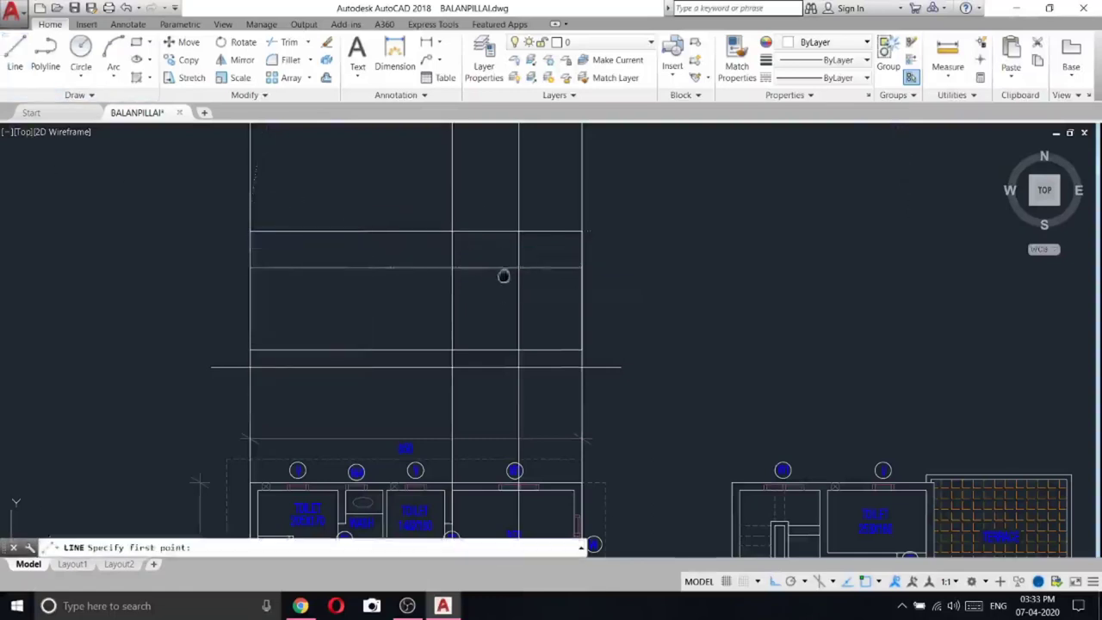
middle_drag(504, 275, 486, 332)
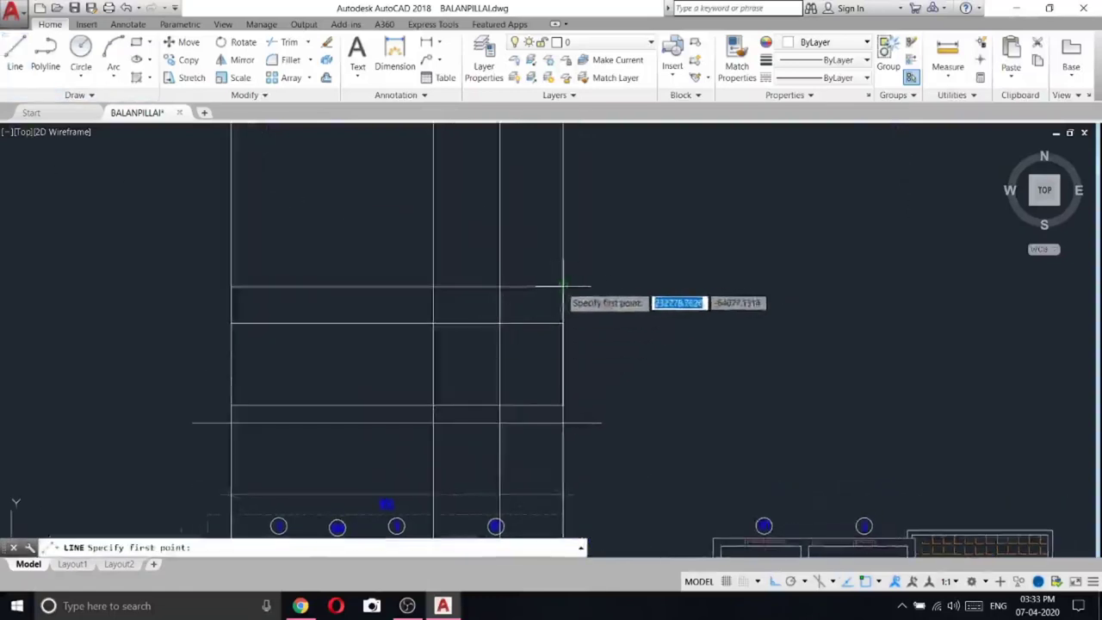
scroll(563, 286, down, 4)
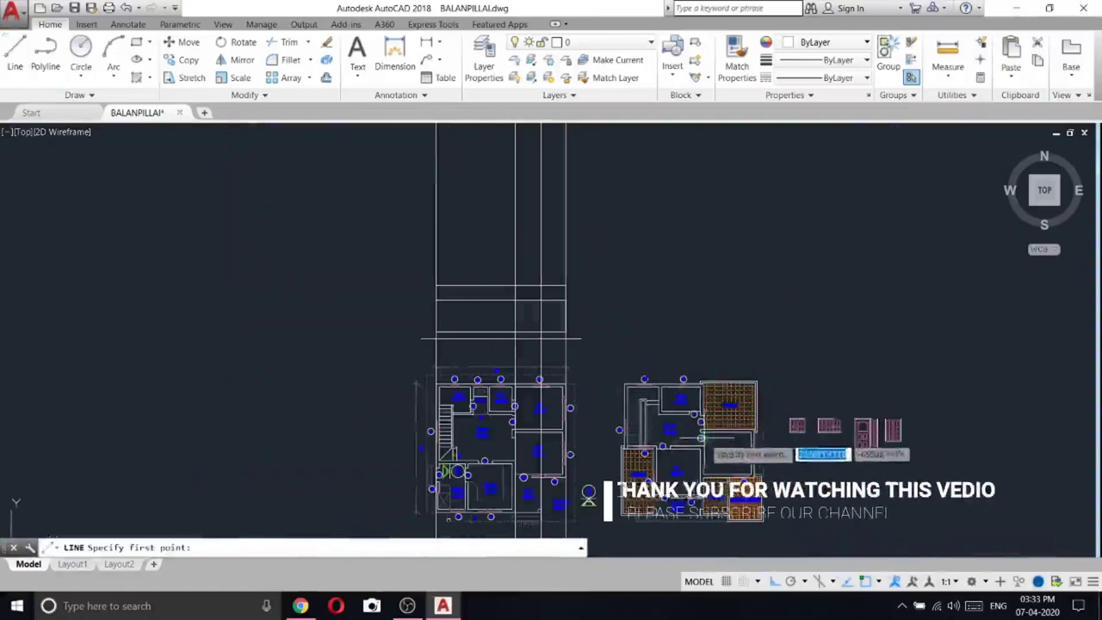
scroll(555, 261, up, 4)
click(579, 325)
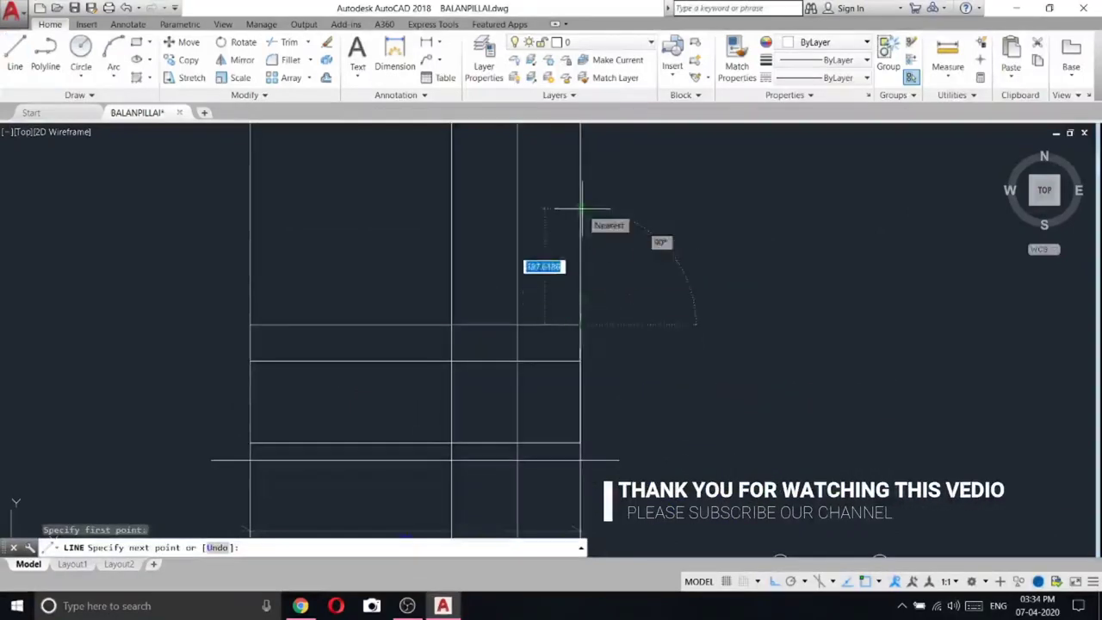
text(210)
key(Return)
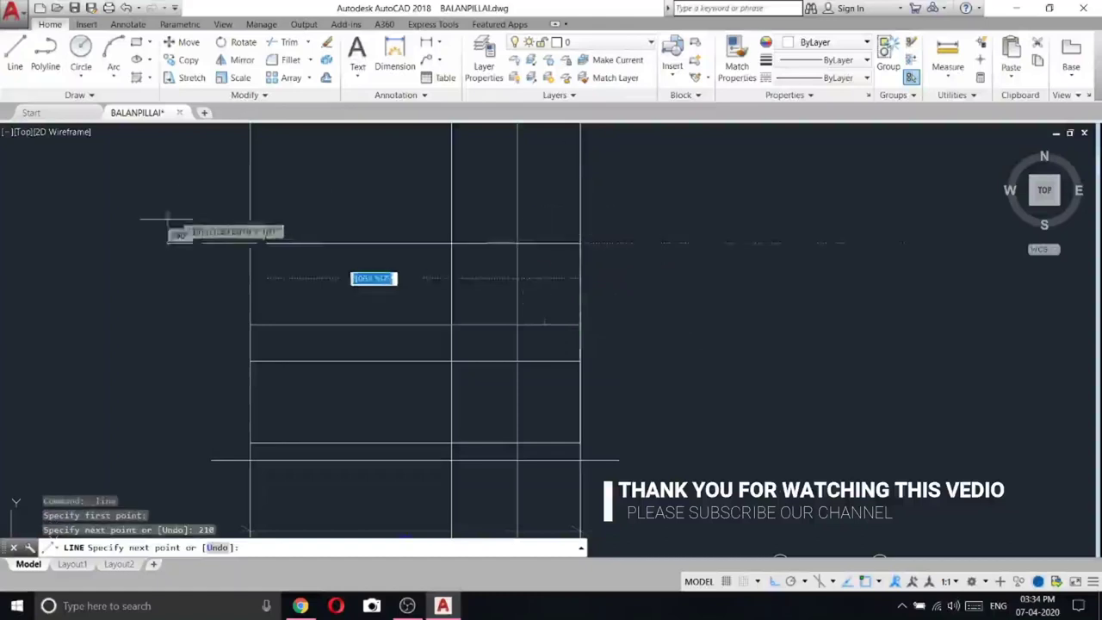
click(250, 244)
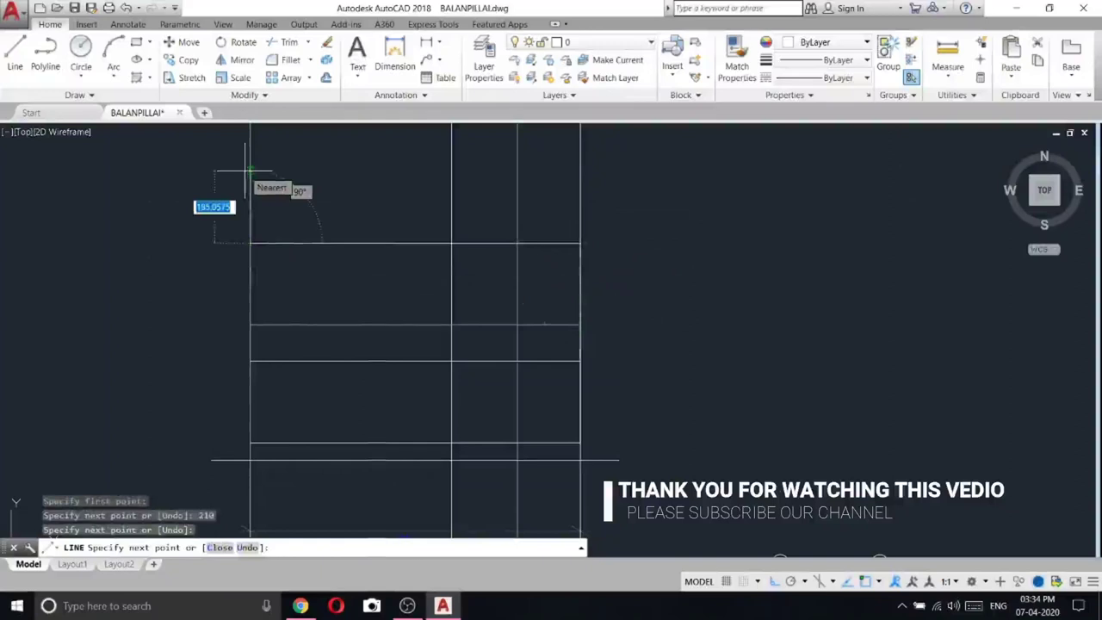
- Continue the line 90 units up the leftmost construction line, then horizontally across to the rightmost construction line
text(90)
key(Return)
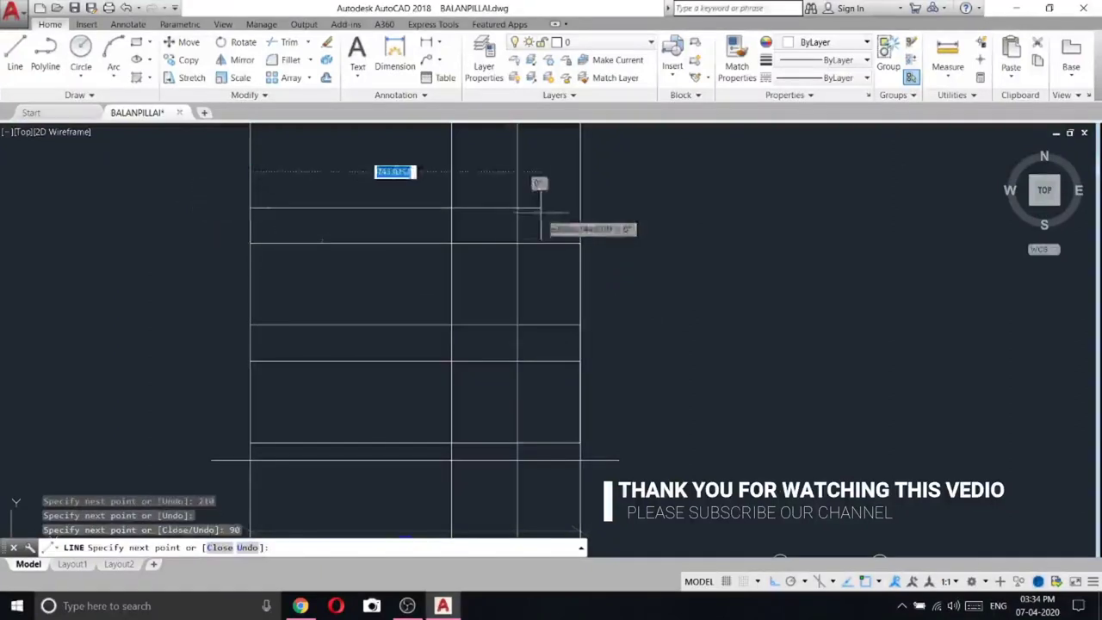
right_click(579, 207)
click(603, 217)
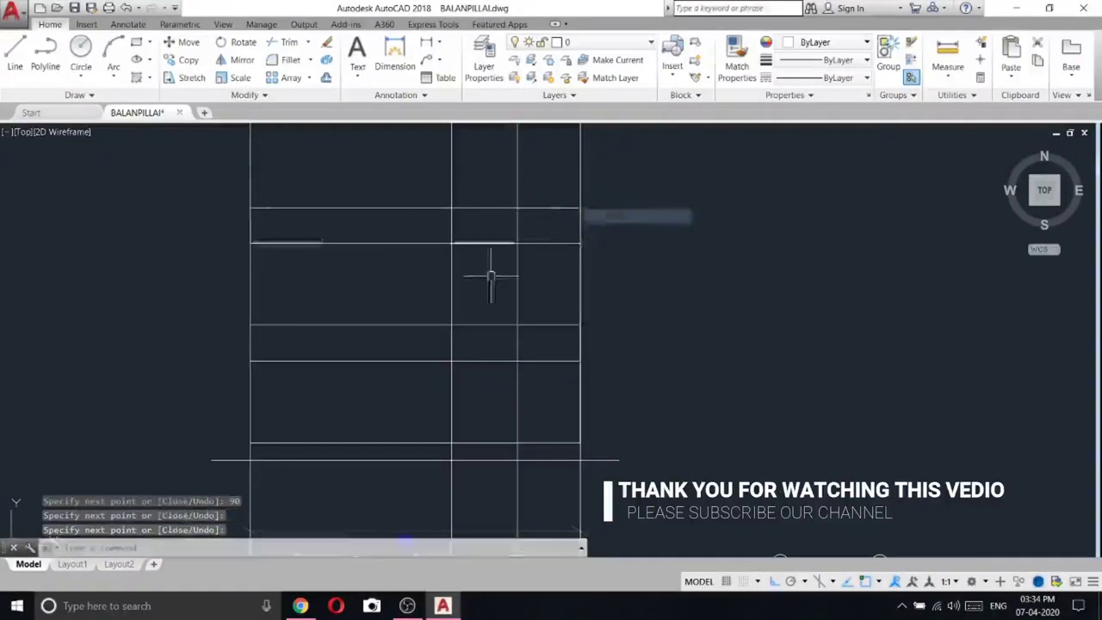
- Trim the vertical construction lines off above the topmost height line of the elevation
scroll(491, 273, down, 6)
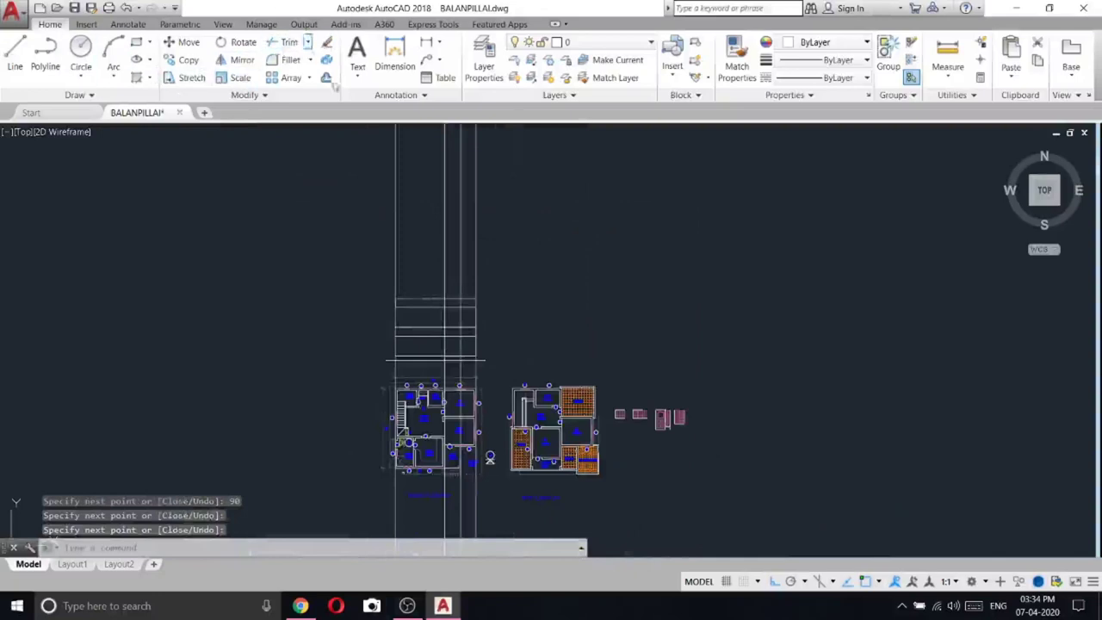
click(290, 42)
right_click(510, 257)
click(512, 258)
click(255, 218)
- Trim the vertical construction lines where they run below the elevation's ground line
scroll(457, 406, up, 6)
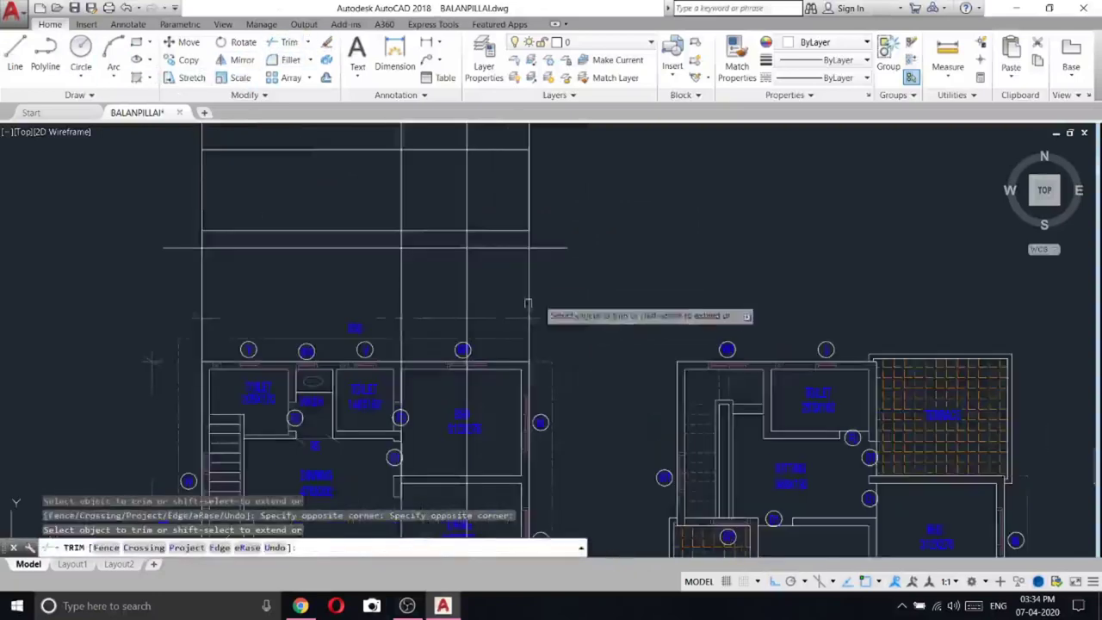
click(551, 279)
click(161, 261)
right_click(197, 273)
click(233, 283)
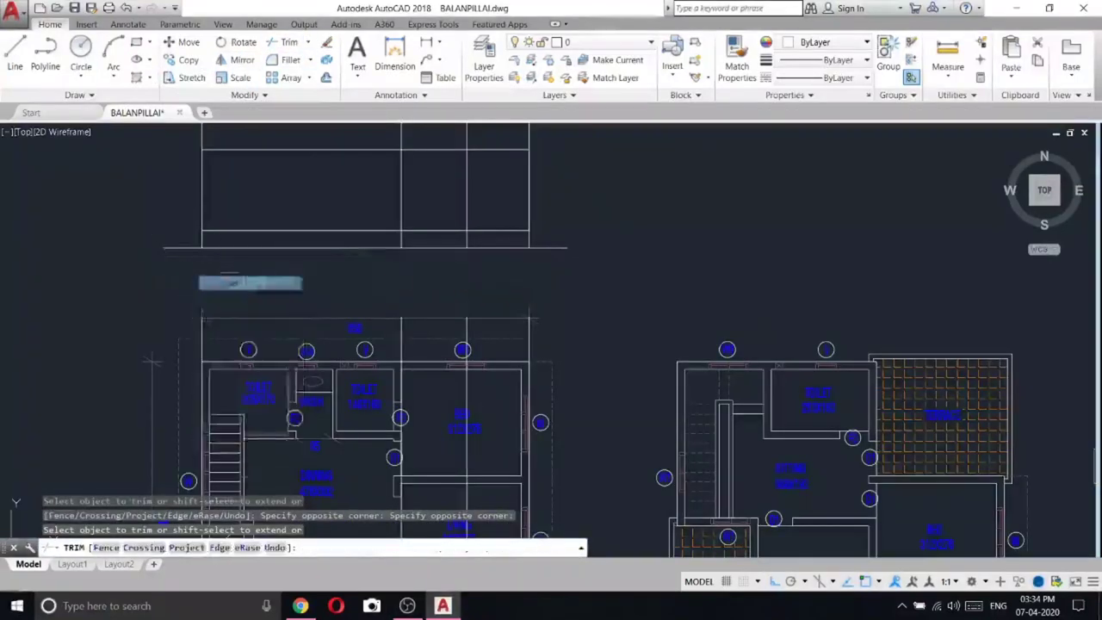
- Erase the leftover vertical construction line pieces running down over the ground floor plan
scroll(435, 217, down, 6)
click(473, 417)
click(295, 397)
right_click(257, 225)
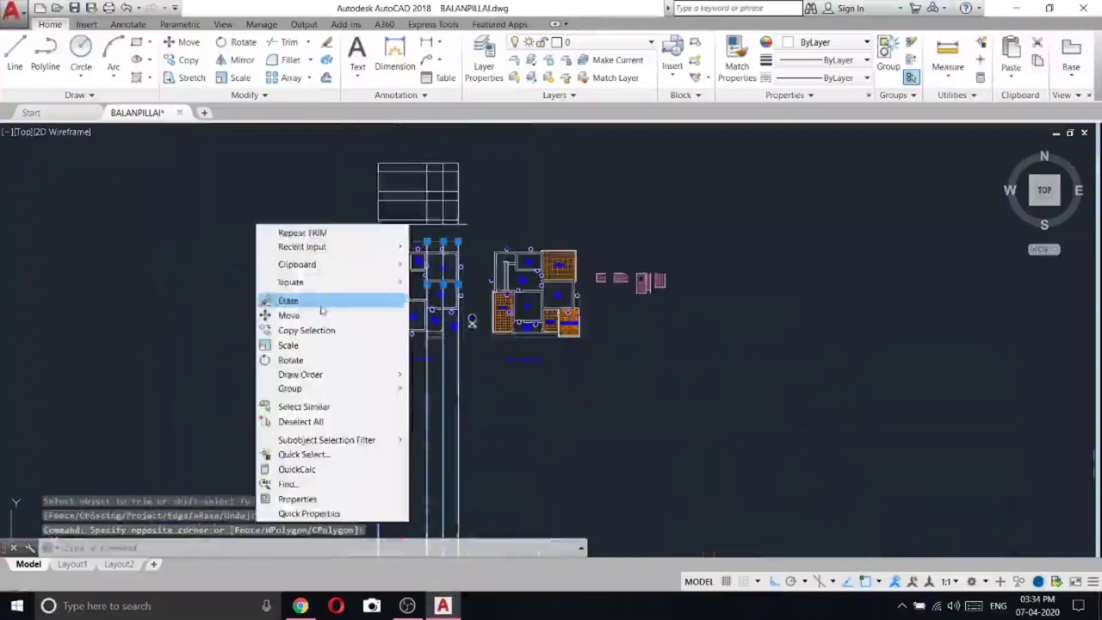
click(320, 300)
scroll(468, 257, up, 7)
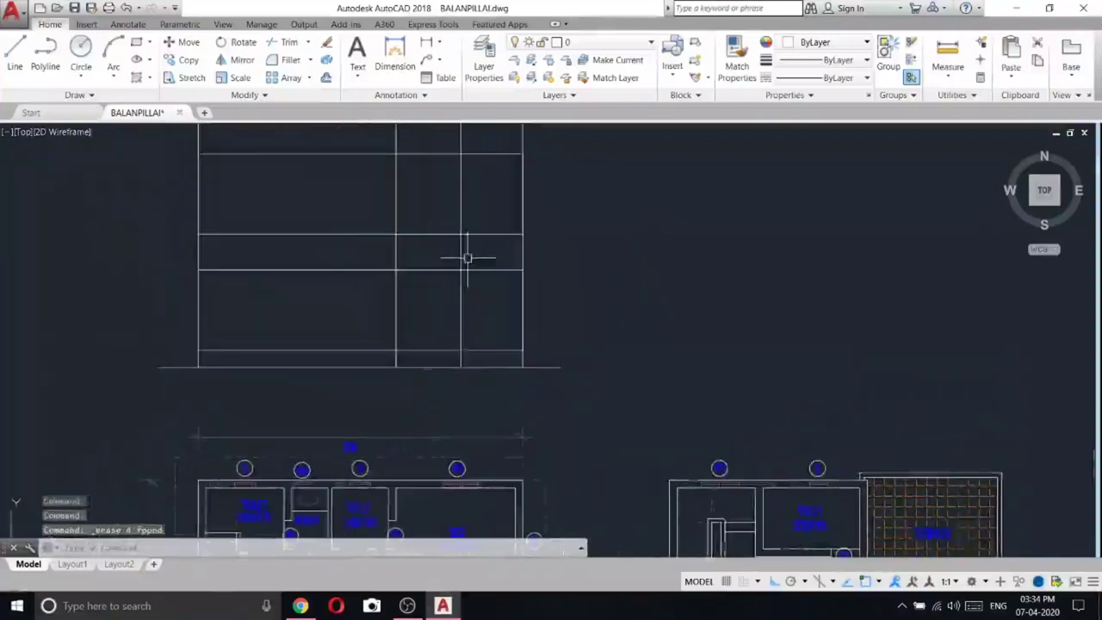
click(297, 45)
scroll(551, 328, down, 5)
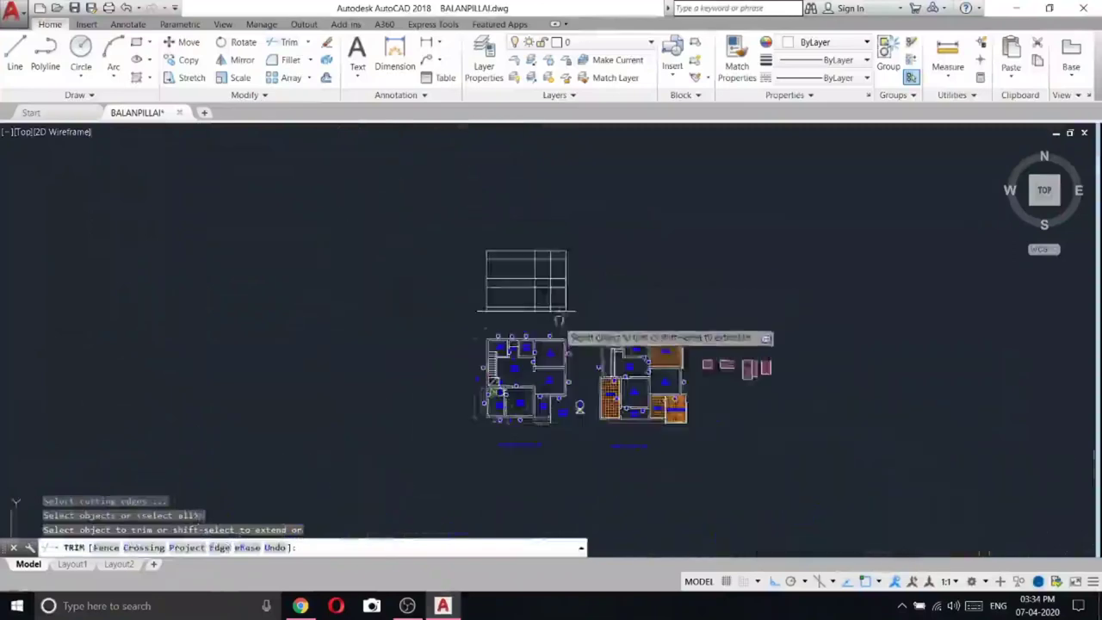
scroll(551, 362, up, 3)
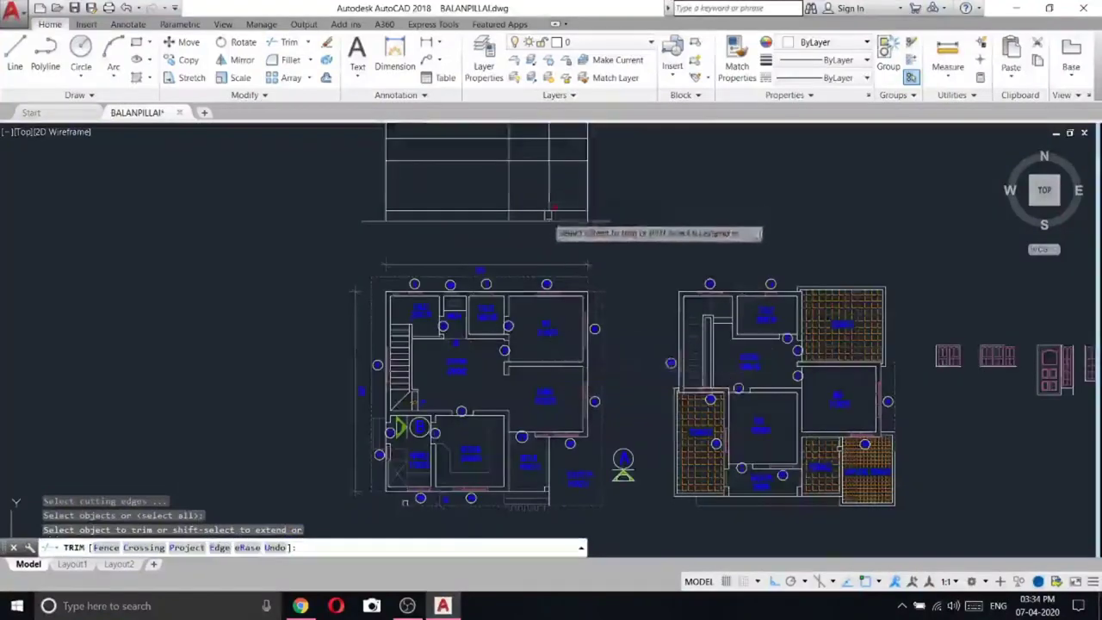
scroll(517, 216, up, 2)
scroll(517, 216, down, 2)
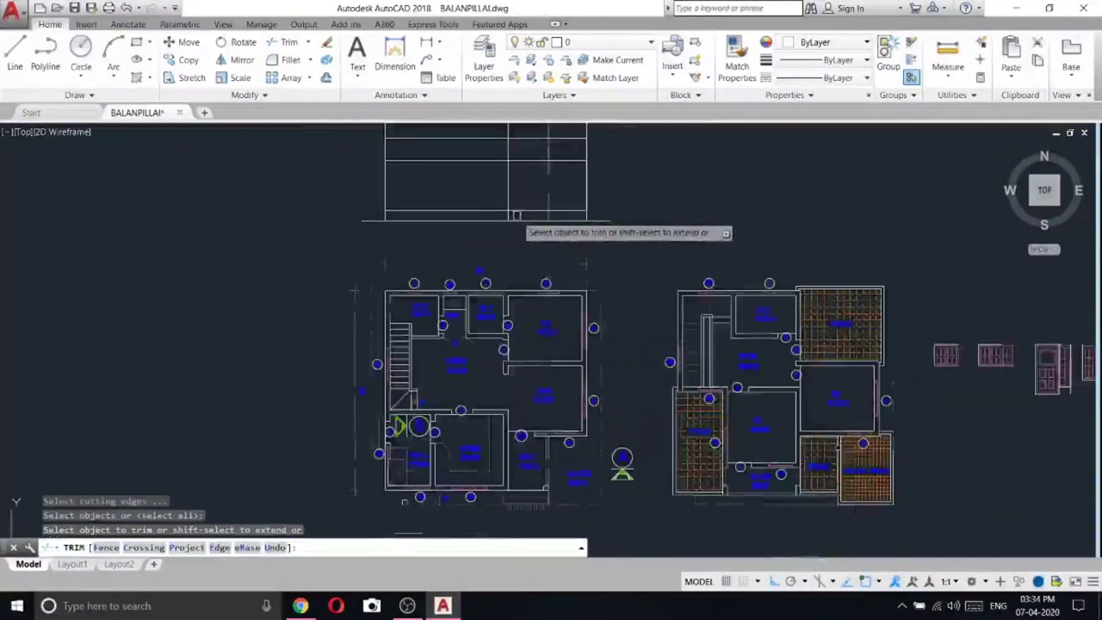
right_click(637, 179)
click(657, 184)
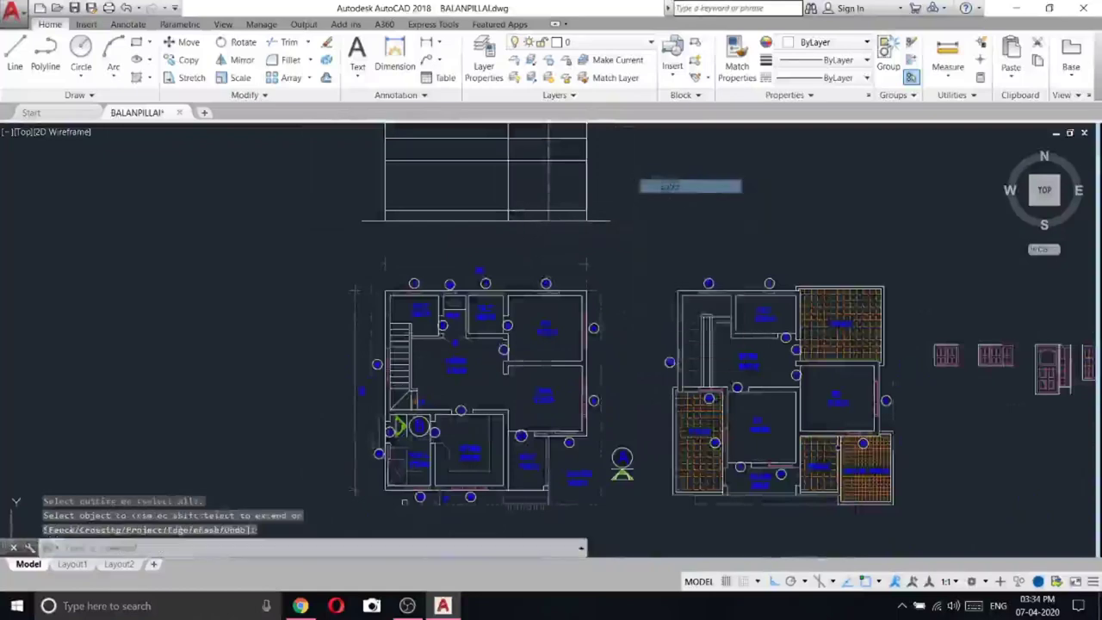
- Place vertical construction lines through both edges of the front pillar near window W3 and the inner edge of the sitout's corner pillar
middle_drag(429, 332, 380, 318)
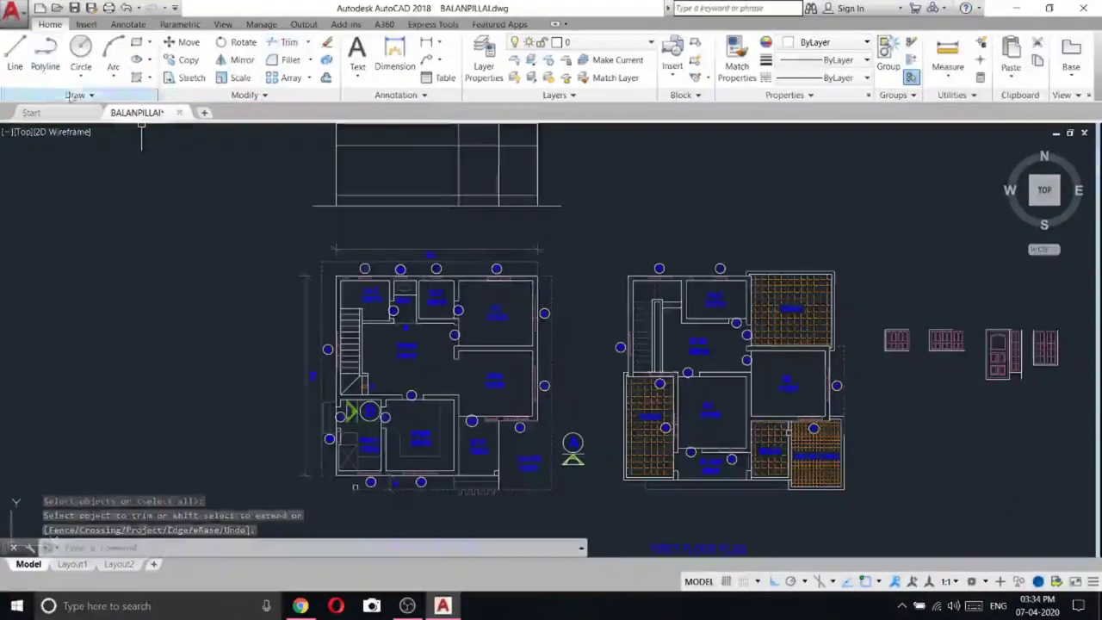
click(81, 95)
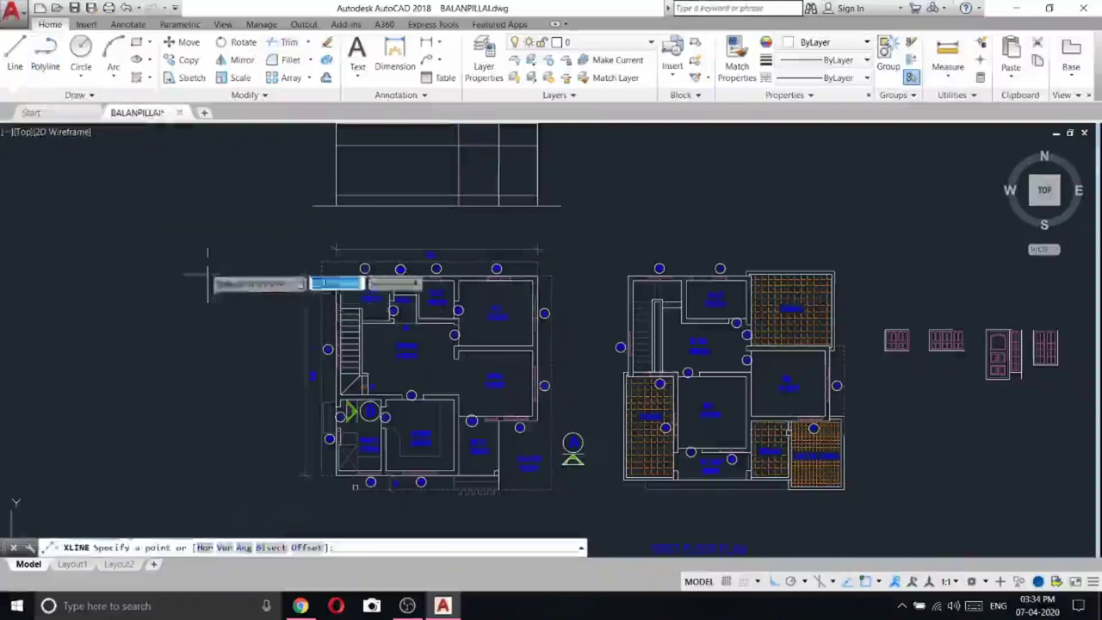
right_click(190, 239)
click(236, 321)
scroll(361, 491, up, 5)
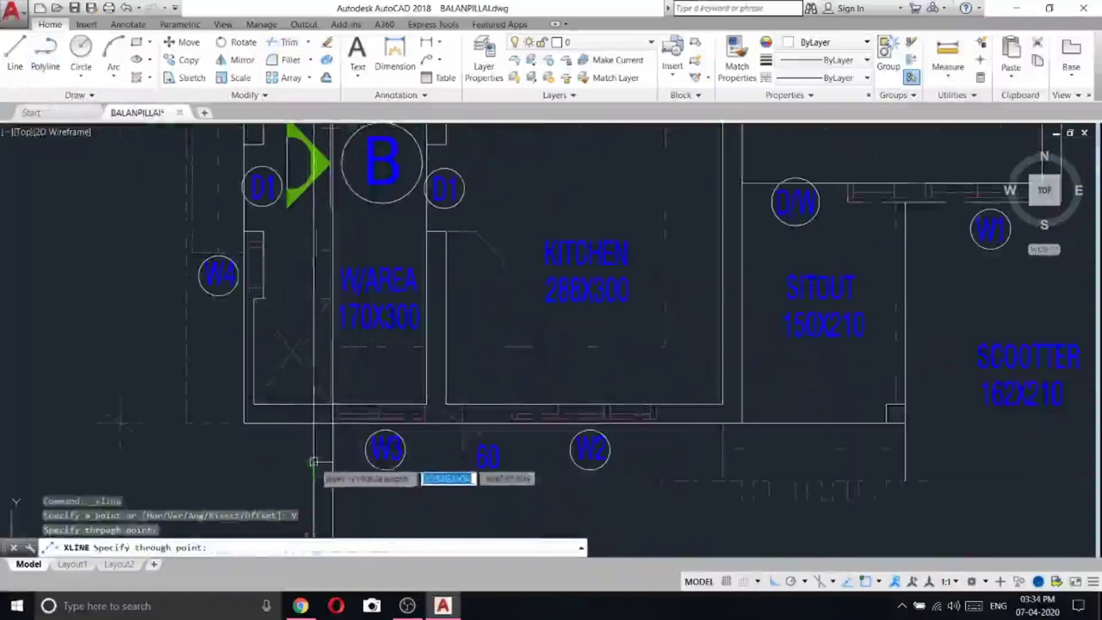
click(326, 469)
click(891, 413)
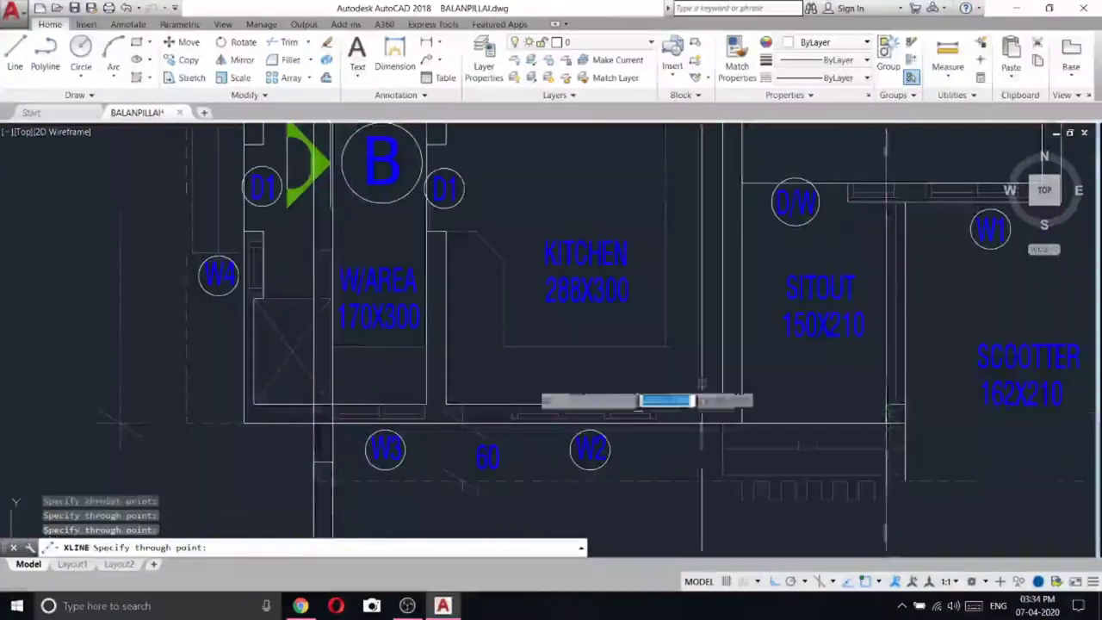
scroll(517, 394, down, 5)
scroll(641, 379, up, 5)
key(Return)
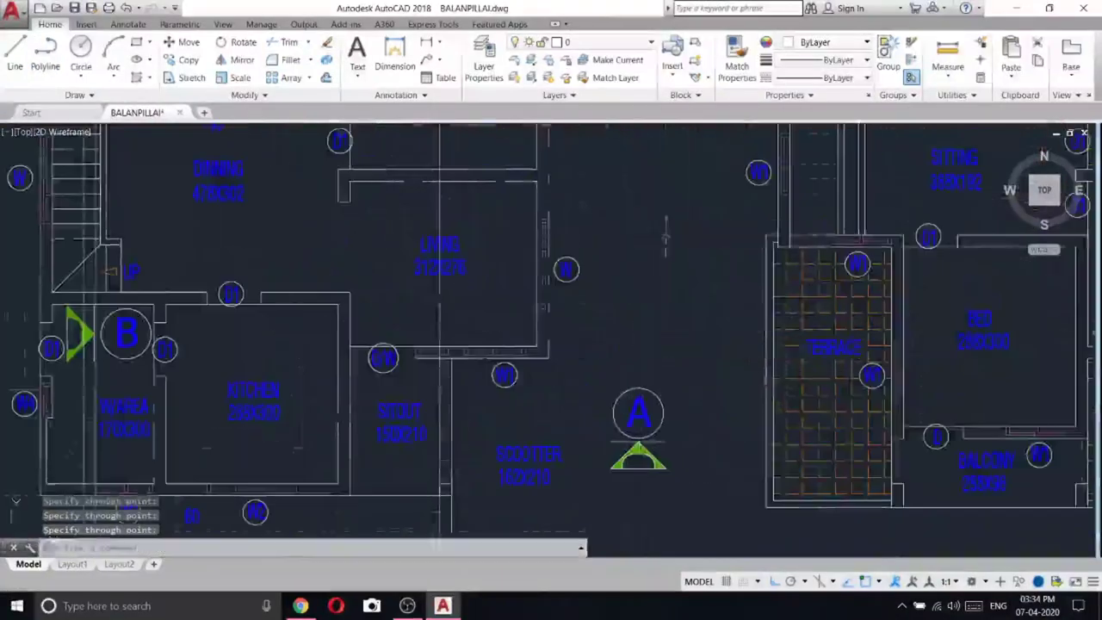
- Trim the plinth line across the bay between the left wall and the sitout, and cut the left pillar's lines below ground
scroll(583, 181, down, 5)
middle_drag(583, 180, 595, 291)
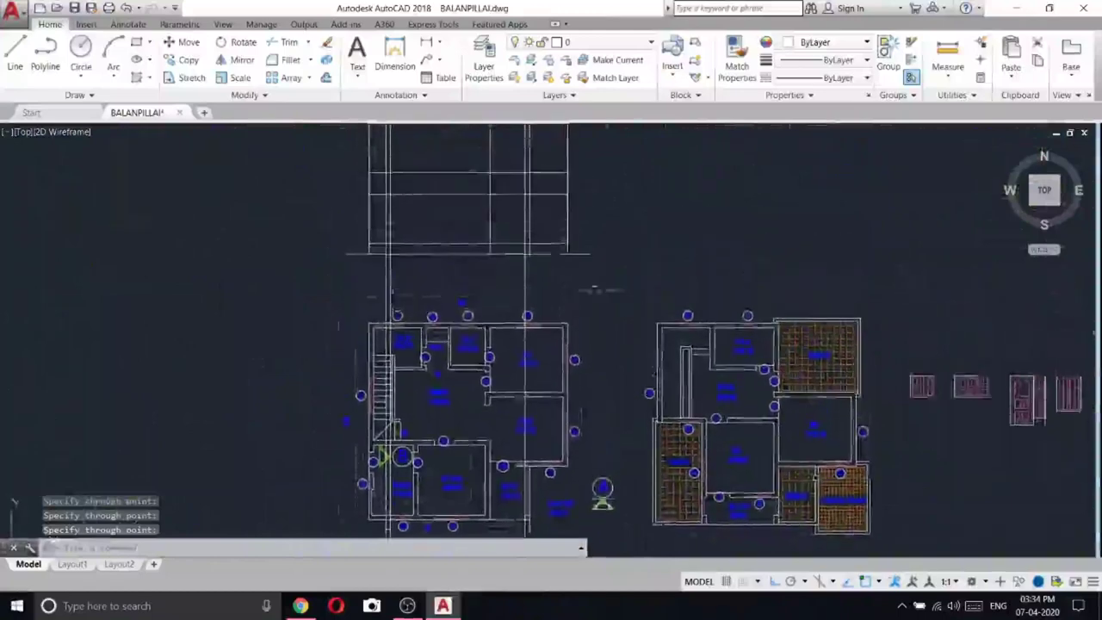
scroll(520, 194, up, 2)
mouse_move(514, 190)
middle_down()
mouse_move(489, 179)
mouse_move(455, 266)
middle_up()
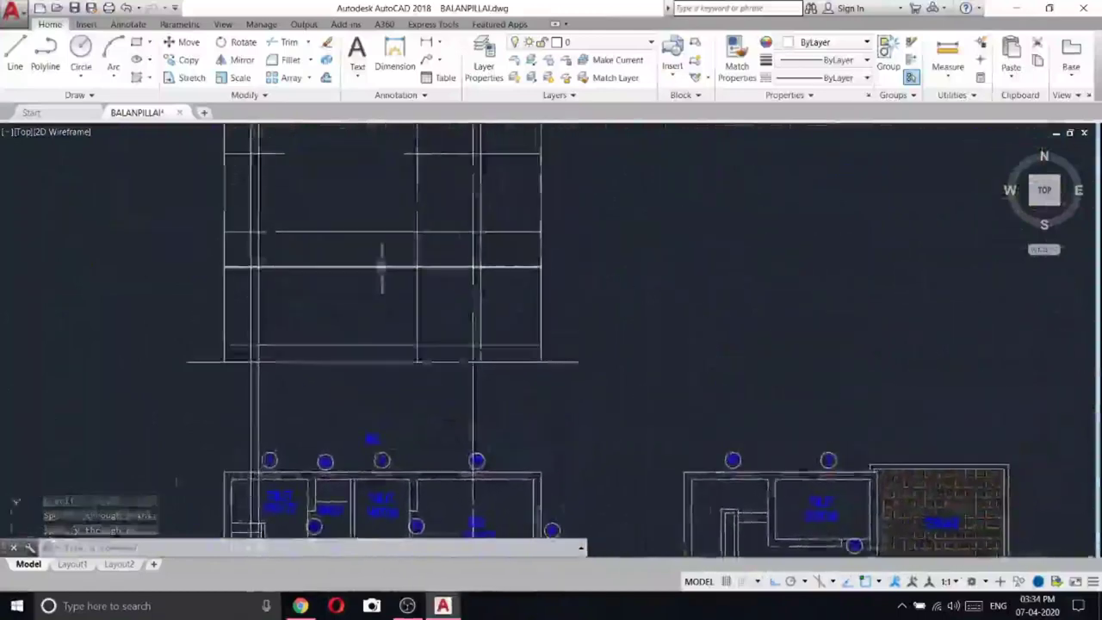
click(287, 41)
key(Return)
scroll(254, 345, up, 3)
scroll(252, 346, up, 2)
click(189, 316)
click(207, 357)
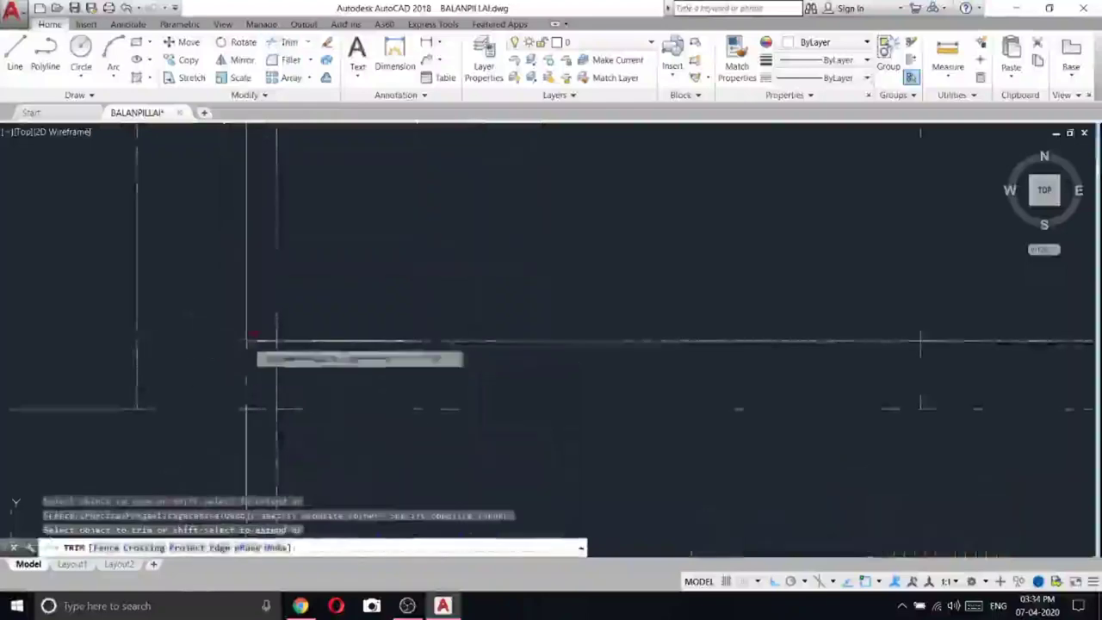
click(262, 338)
scroll(293, 448, down, 5)
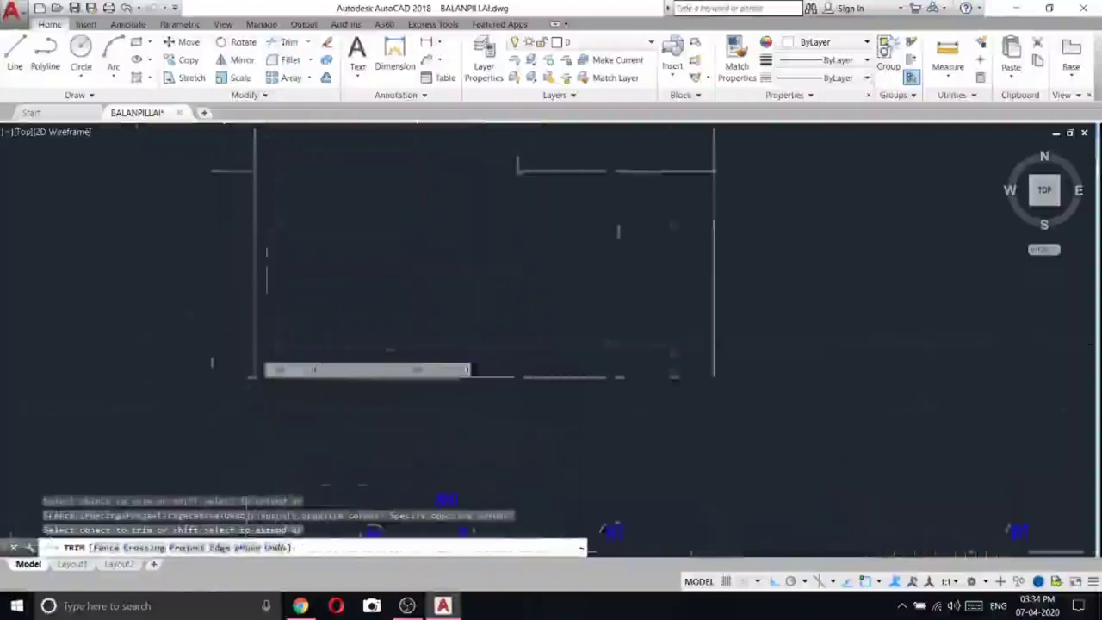
- Trim the sitout pillar's inner edge below the plinth line and all inner verticals between the ground-floor lintel and first-floor lines
scroll(441, 298, down, 2)
scroll(444, 298, up, 5)
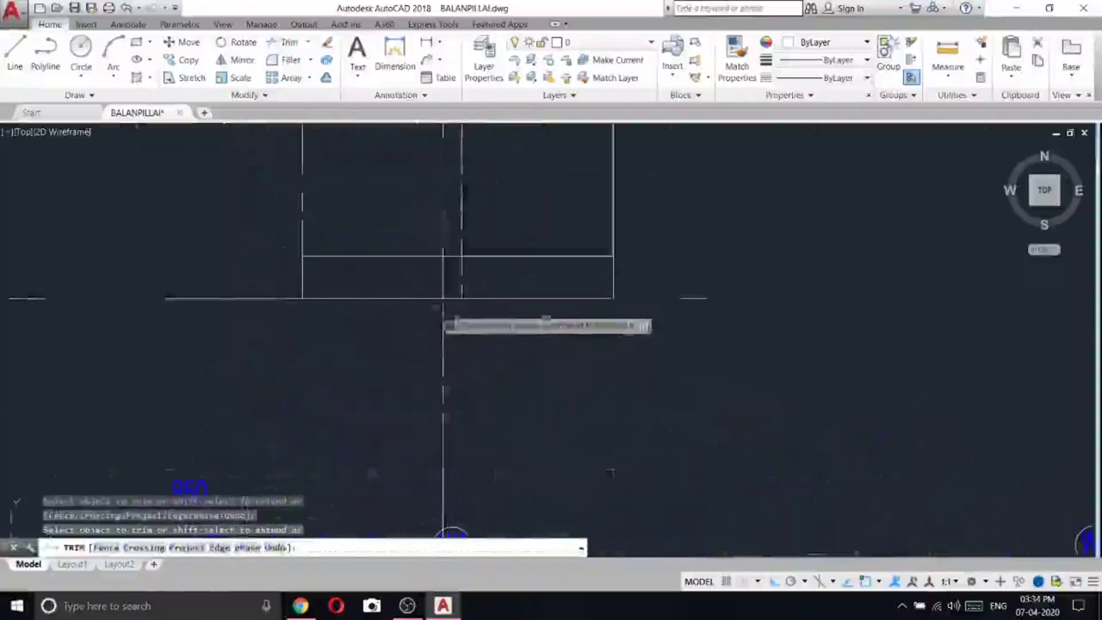
scroll(482, 314, down, 2)
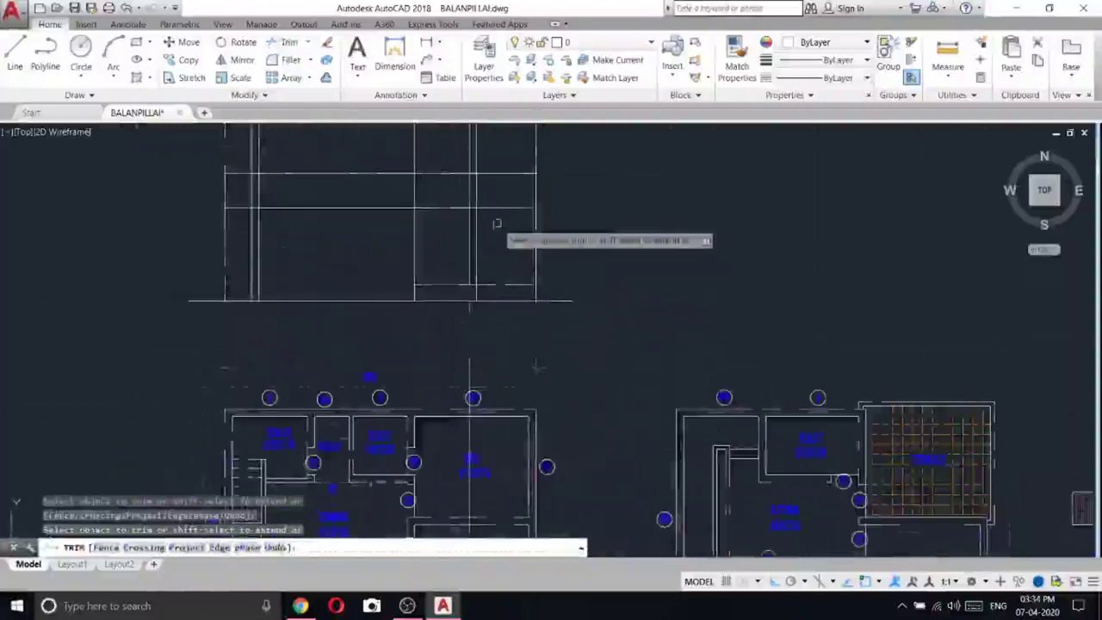
click(497, 198)
click(252, 200)
right_click(247, 186)
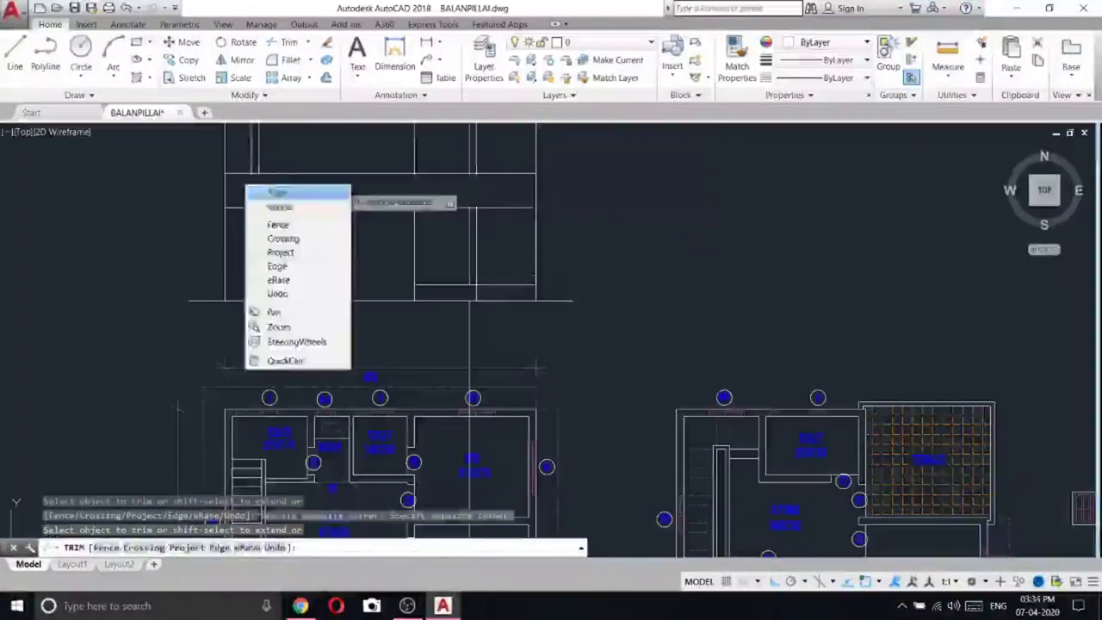
click(271, 196)
- Erase the three pillar construction line remnants extending upward from the first-floor line
middle_drag(428, 213, 453, 415)
click(558, 203)
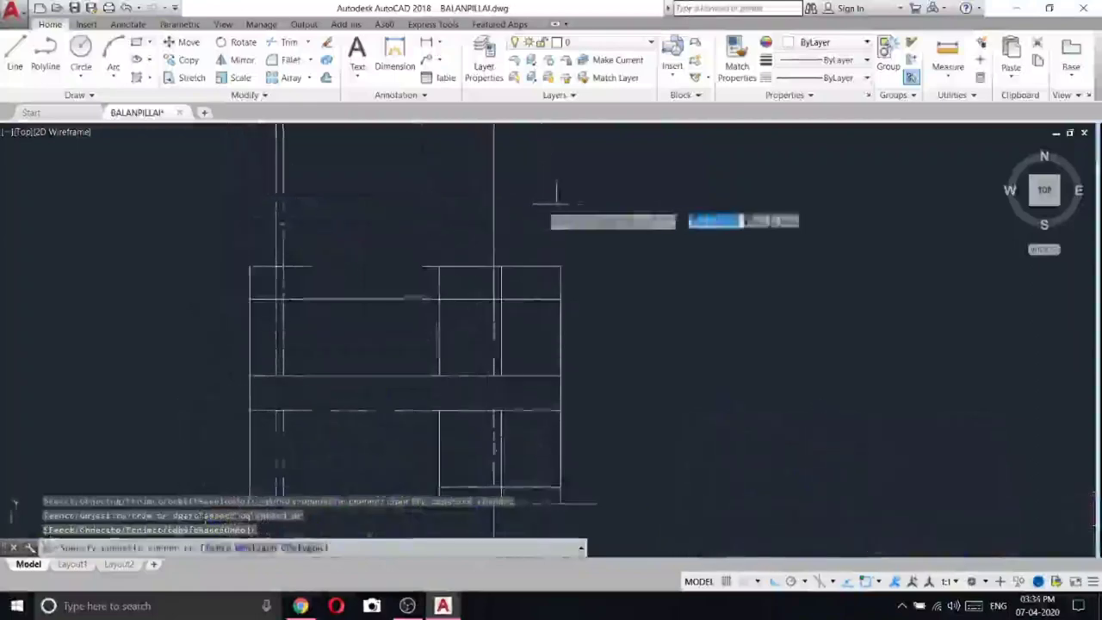
click(234, 179)
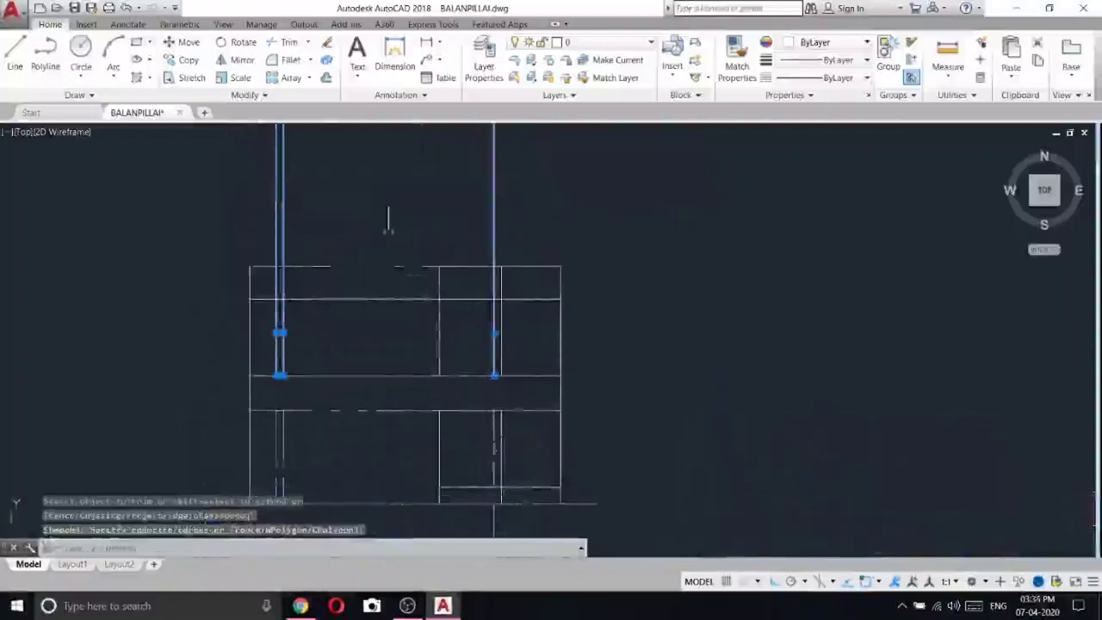
right_click(388, 219)
click(412, 290)
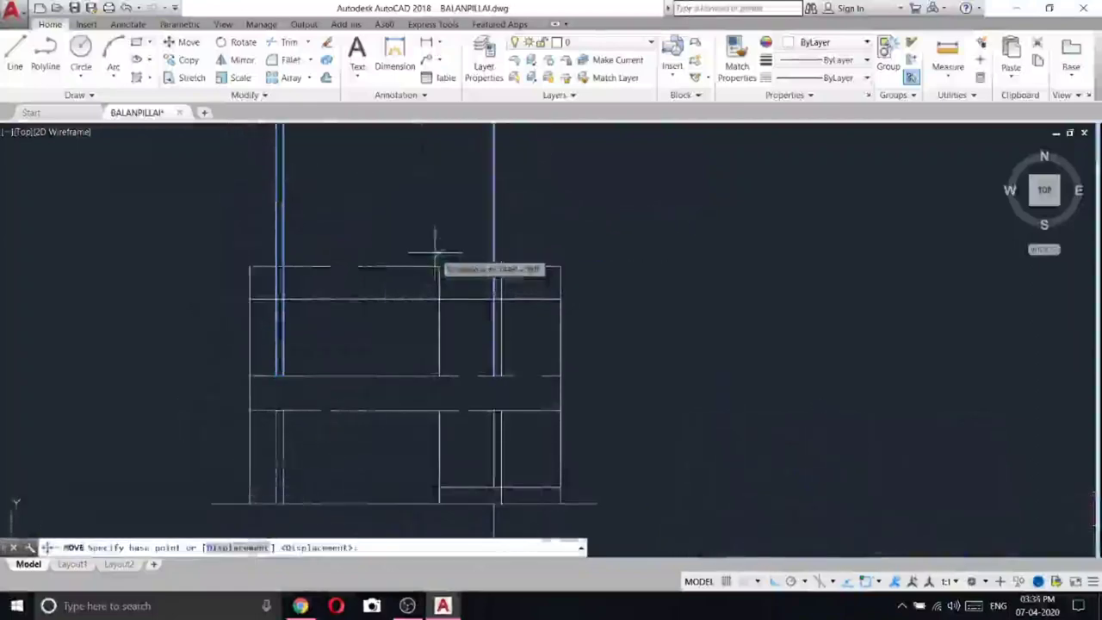
key(Escape)
right_click(144, 193)
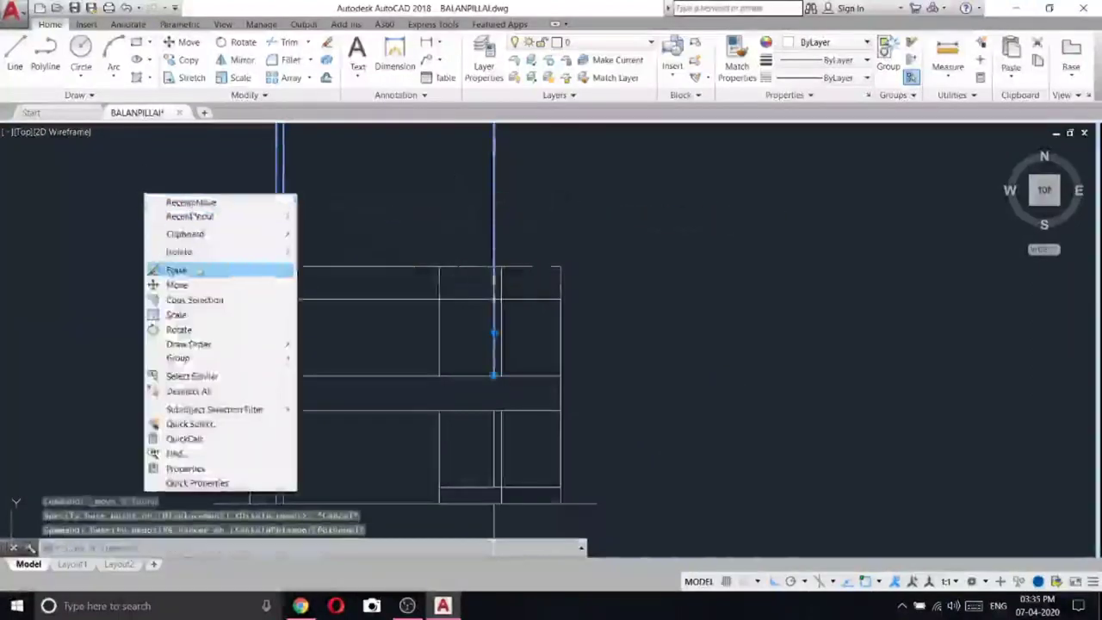
click(200, 270)
- Erase the remaining sitout pillar construction line that runs below the ground line through the ground floor plan
scroll(472, 402, down, 5)
scroll(437, 330, up, 4)
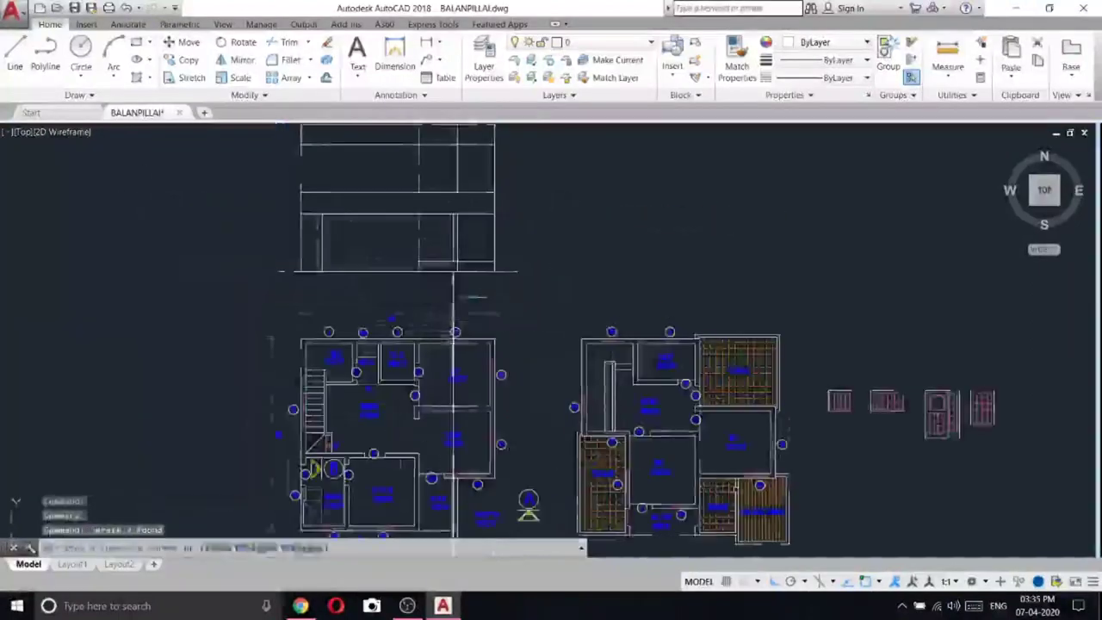
right_click(454, 272)
click(492, 352)
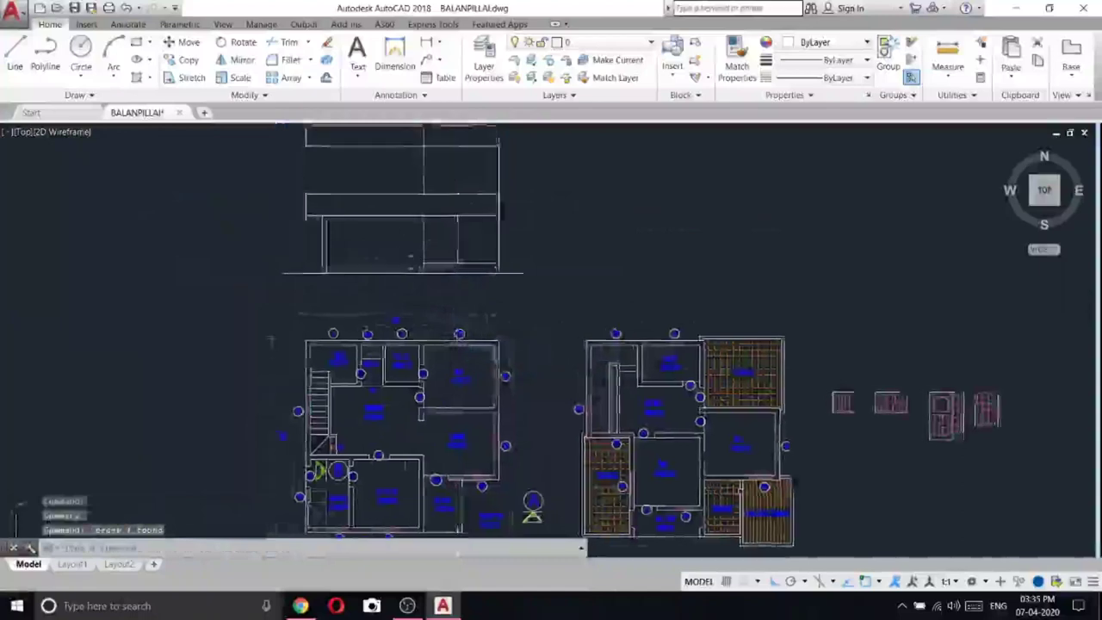
- Examine the front side of the ground floor plan, including the front pillar, windows W3 and W2, the sitout and its steps
mouse_move(491, 265)
middle_down()
mouse_move(551, 280)
mouse_move(513, 212)
middle_up()
scroll(559, 282, up, 2)
scroll(519, 209, down, 4)
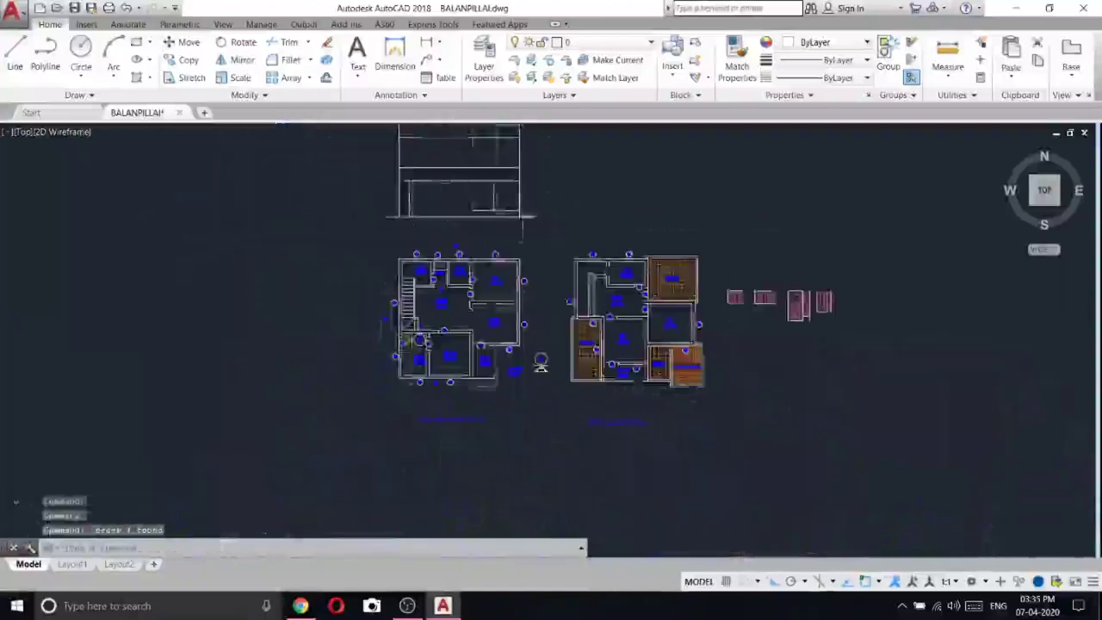
scroll(420, 368, up, 4)
mouse_move(482, 271)
middle_down()
mouse_move(466, 374)
mouse_move(440, 299)
middle_up()
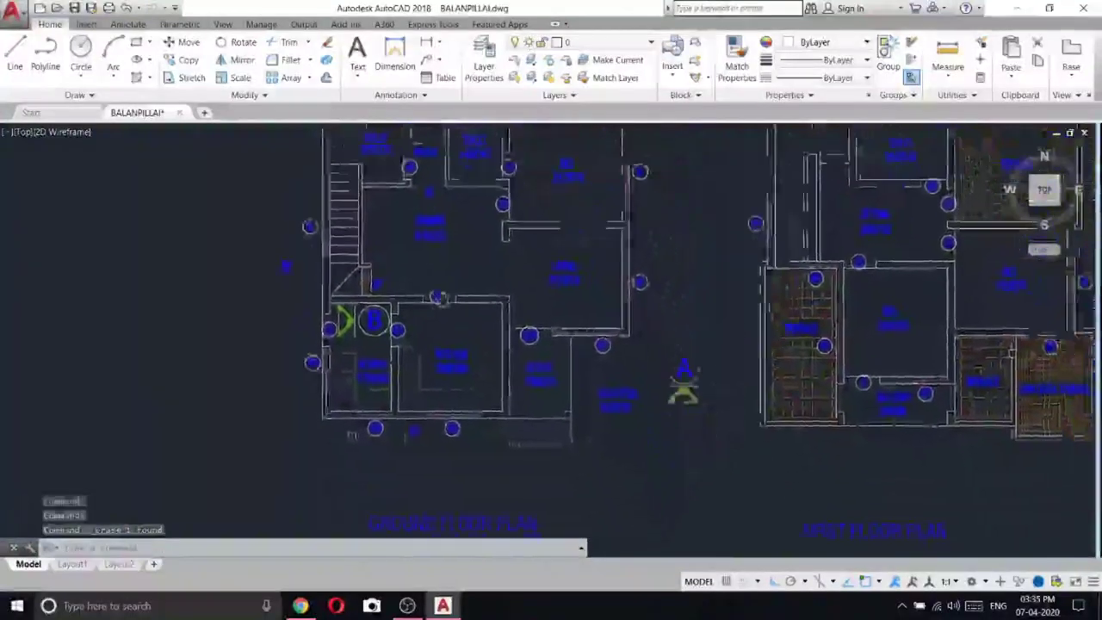
scroll(361, 327, up, 5)
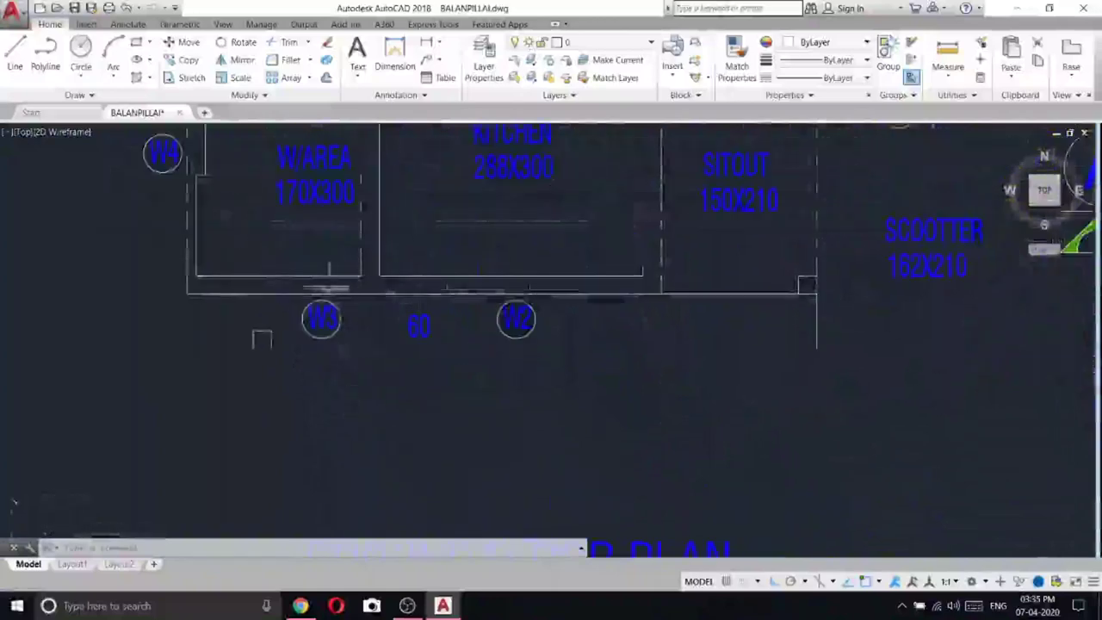
scroll(315, 313, down, 2)
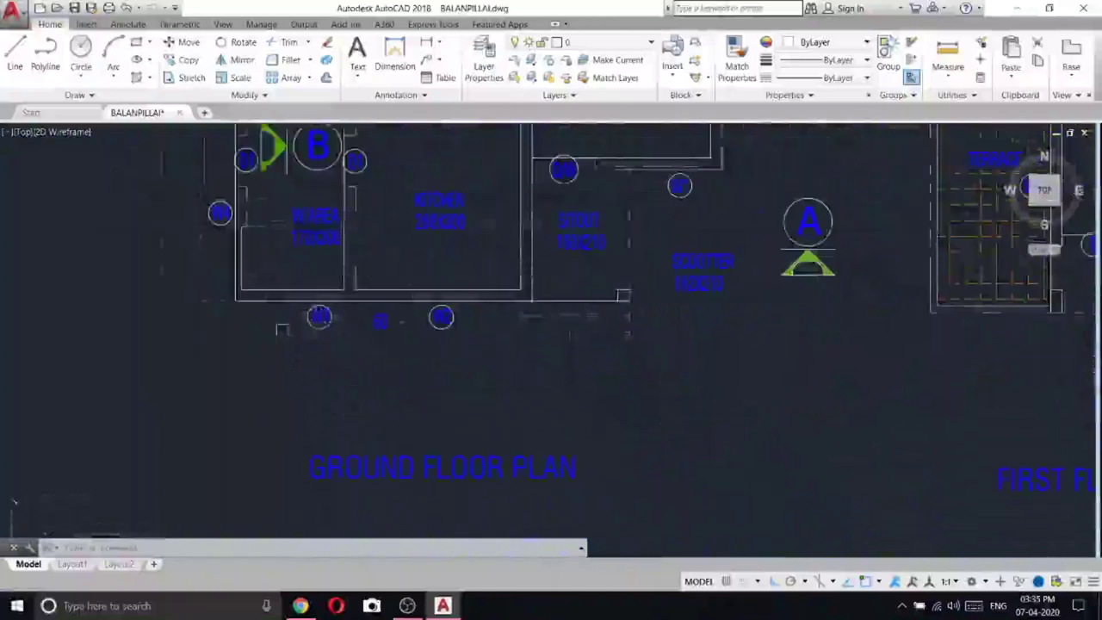
scroll(281, 321, up, 2)
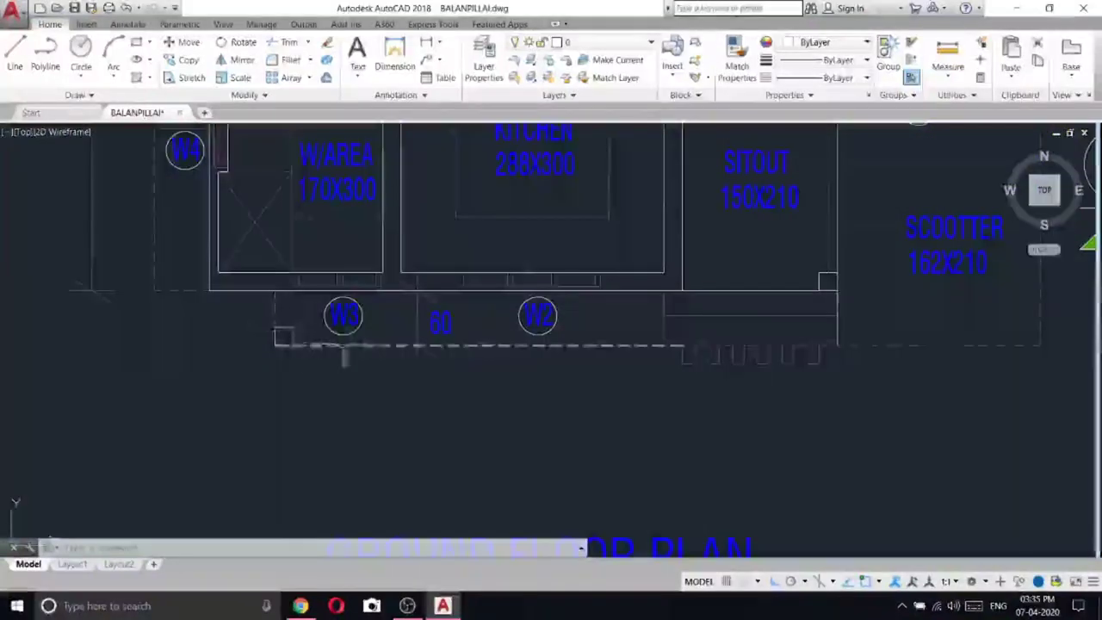
scroll(381, 348, down, 4)
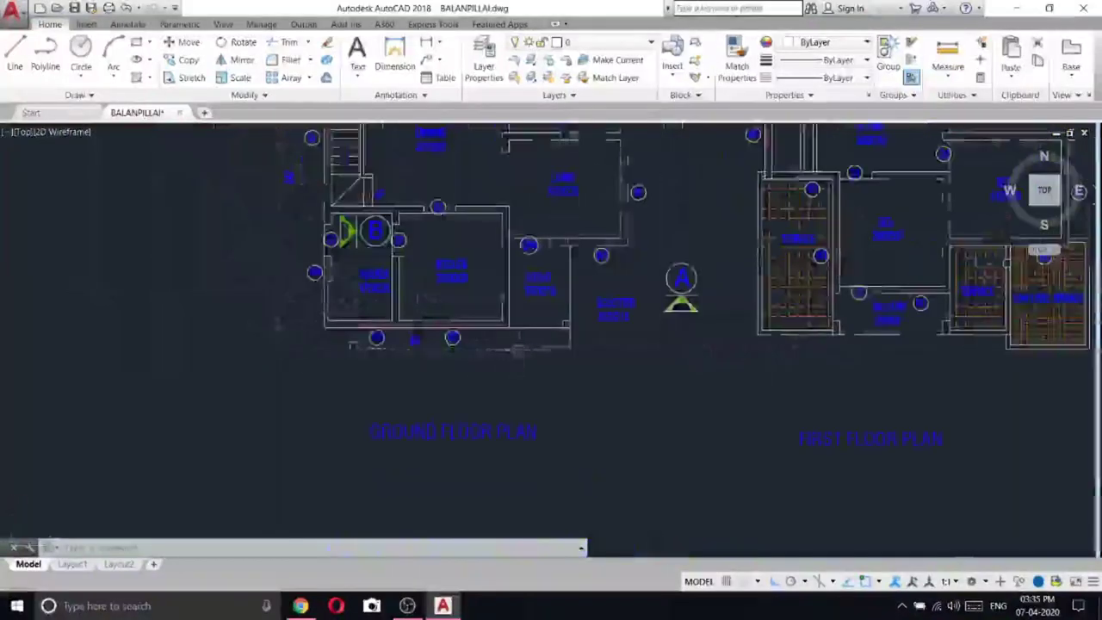
scroll(519, 349, up, 4)
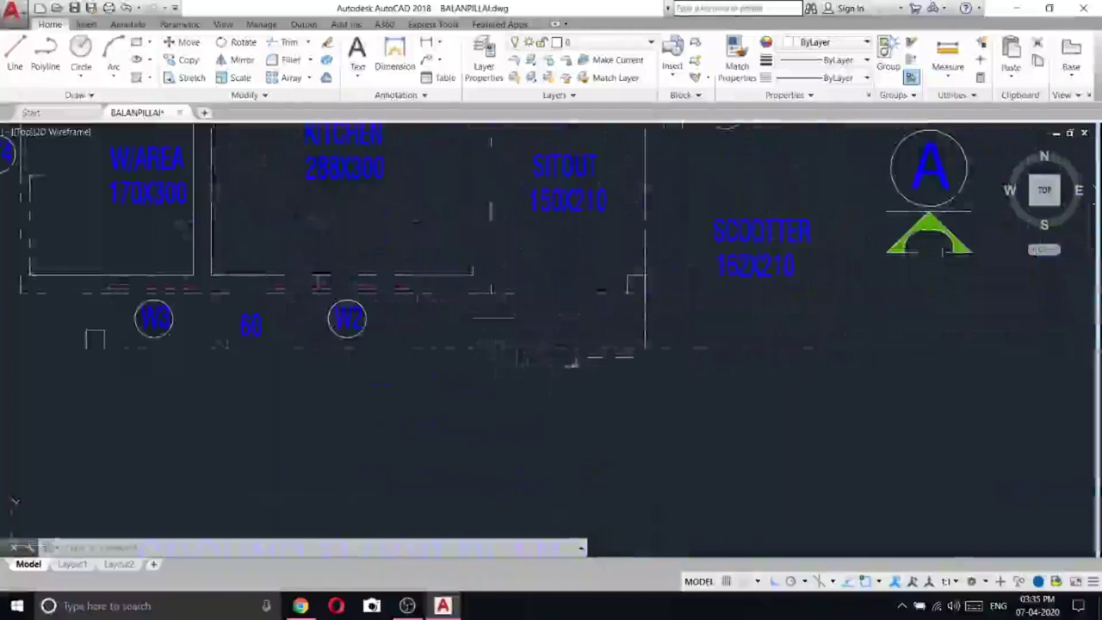
scroll(627, 357, down, 5)
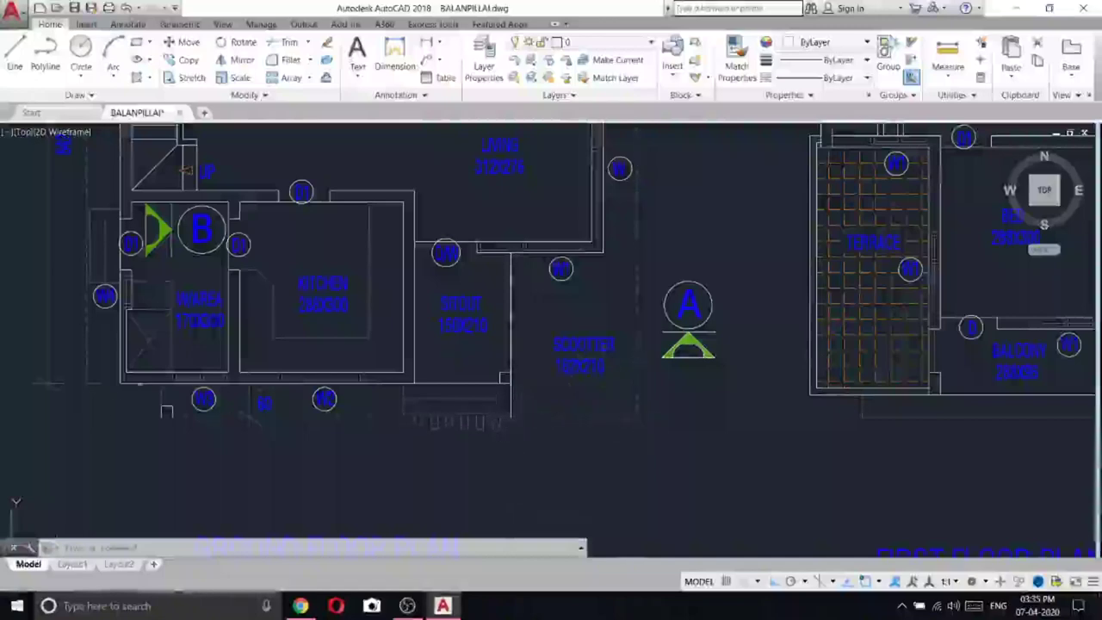
- Start a line at the front pillar's outer edge on the lintel line and draw it 25 upward
middle_drag(635, 265, 627, 551)
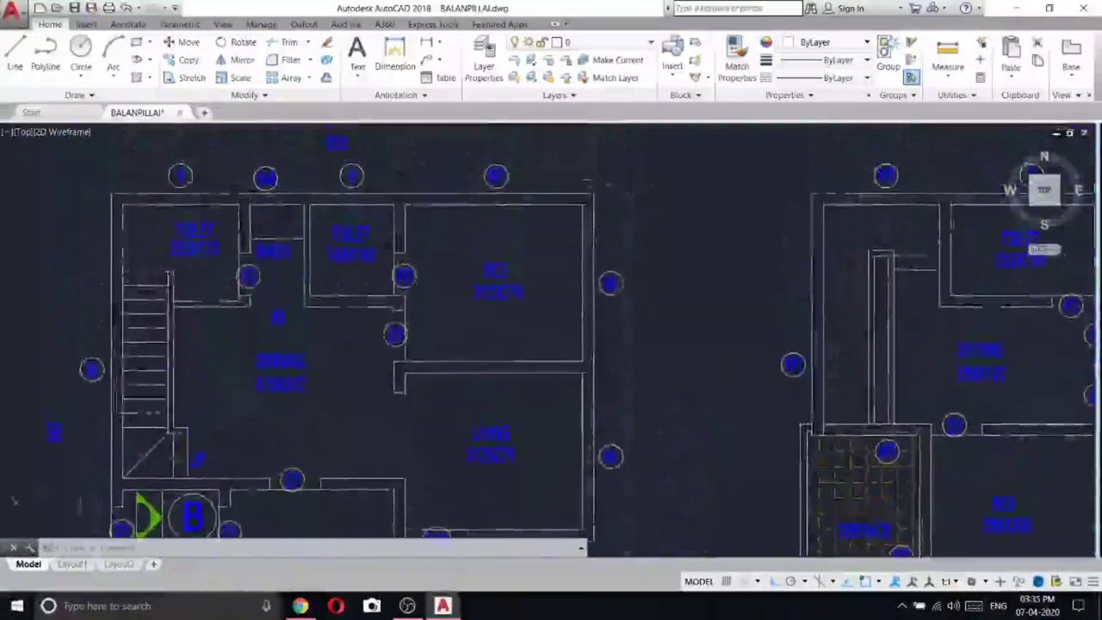
scroll(591, 196, down, 4)
middle_drag(473, 289, 525, 458)
scroll(489, 217, up, 2)
scroll(494, 214, up, 2)
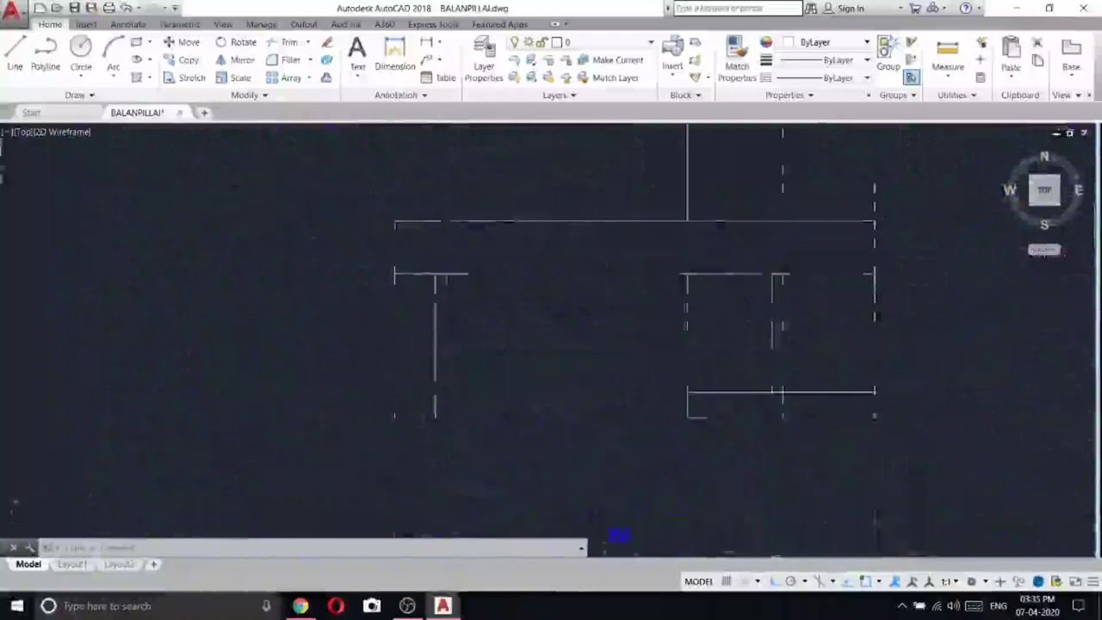
click(15, 53)
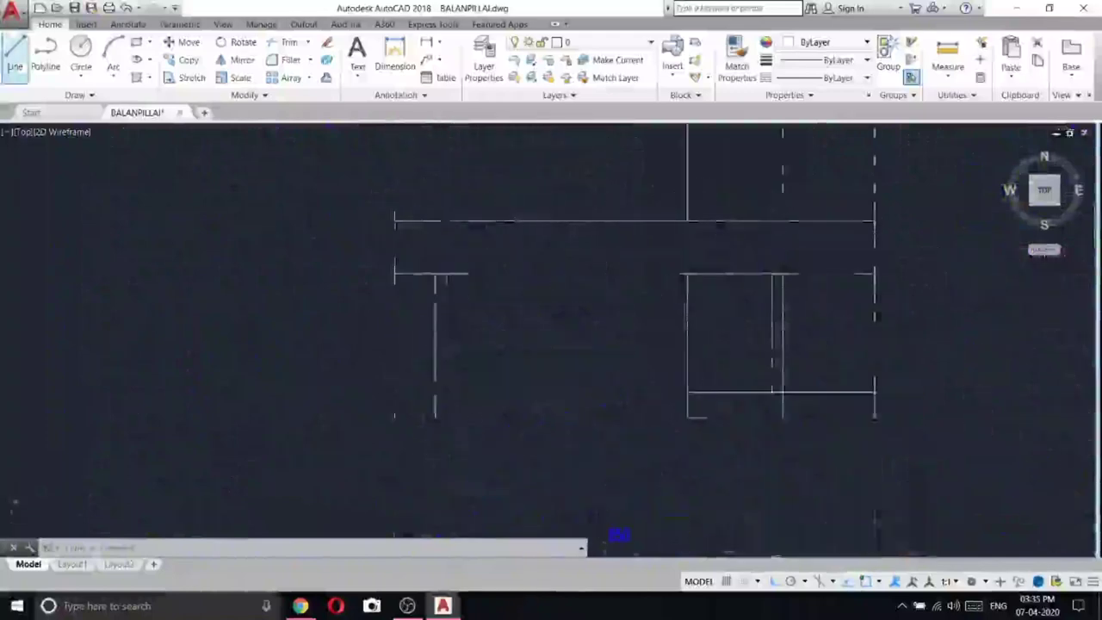
click(435, 274)
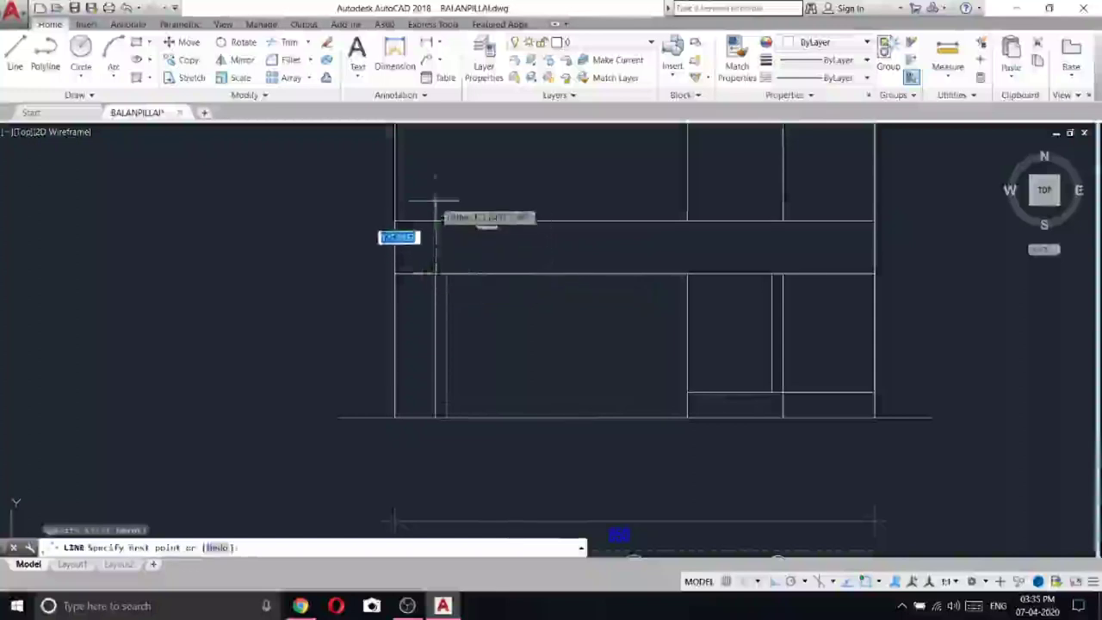
scroll(435, 207, down, 10)
scroll(459, 312, up, 10)
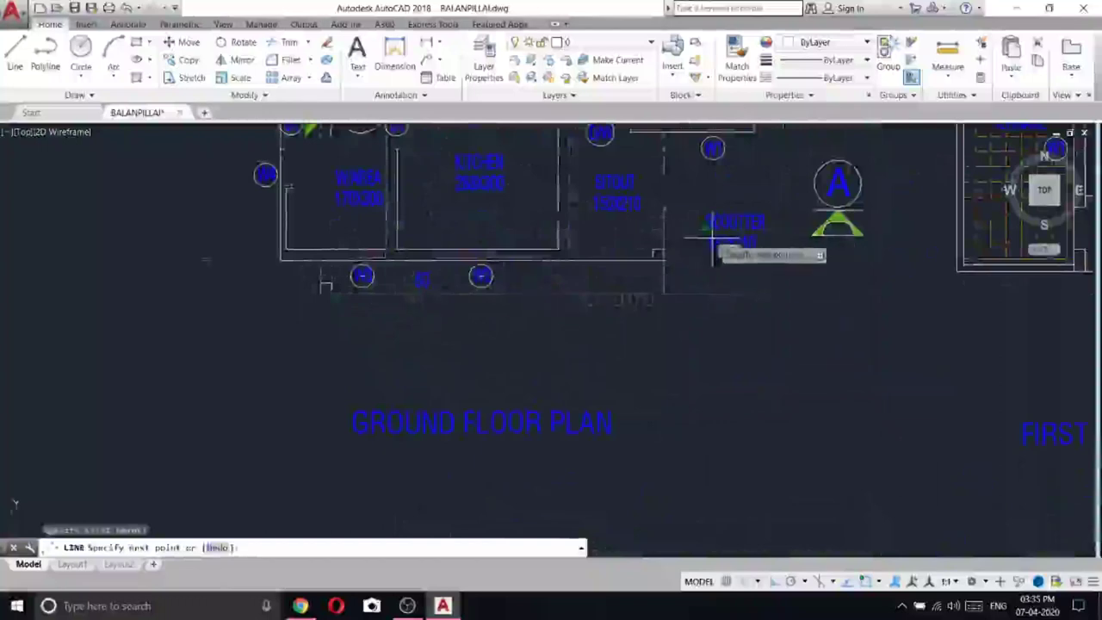
scroll(713, 246, down, 6)
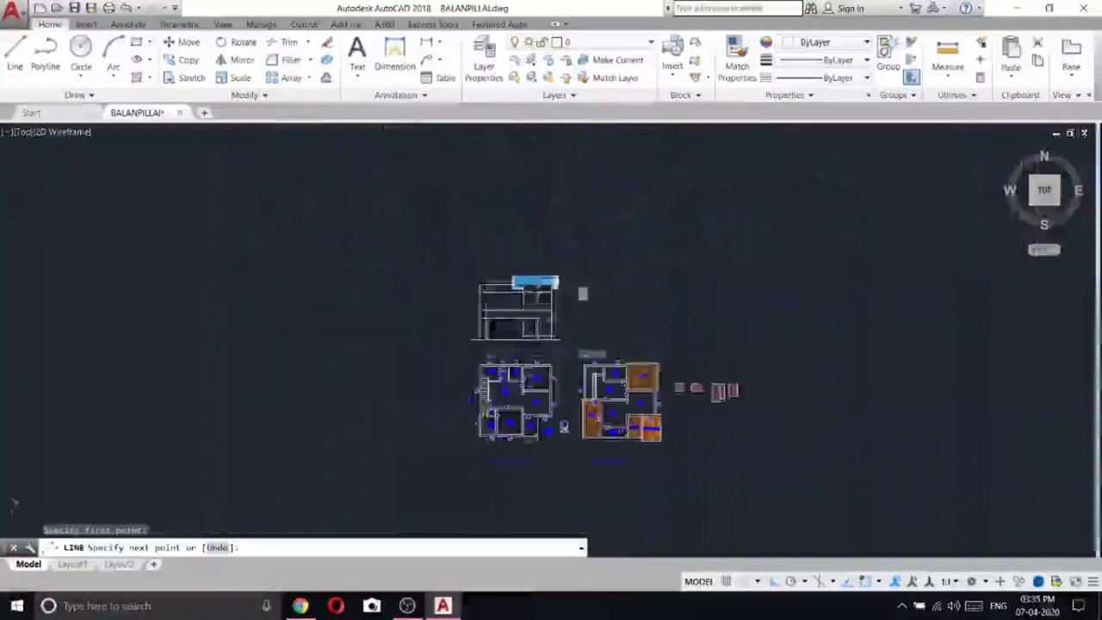
scroll(551, 428, up, 5)
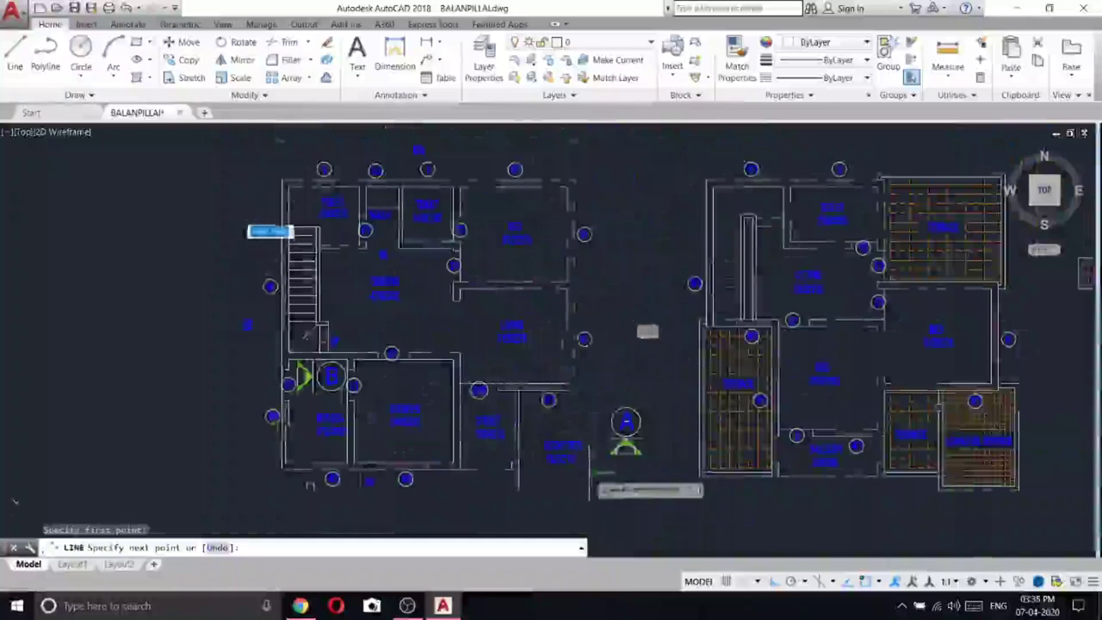
scroll(354, 302, down, 5)
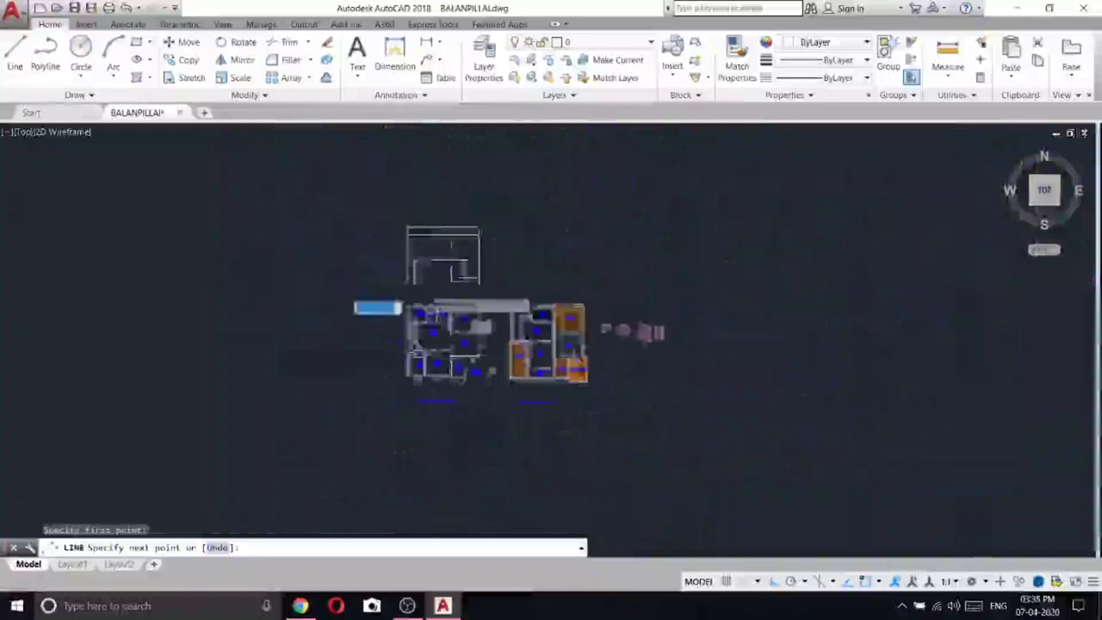
scroll(430, 310, up, 6)
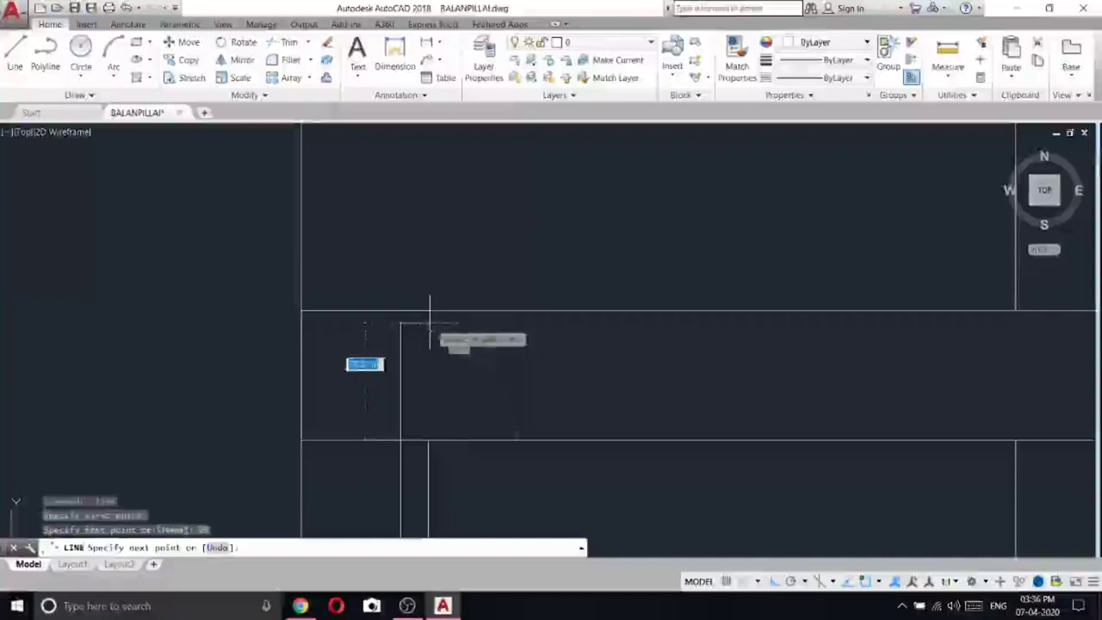
- Continue the line horizontally across the elevation to the right outer wall, forming the beam's top edge
scroll(465, 344, down, 5)
scroll(594, 332, up, 4)
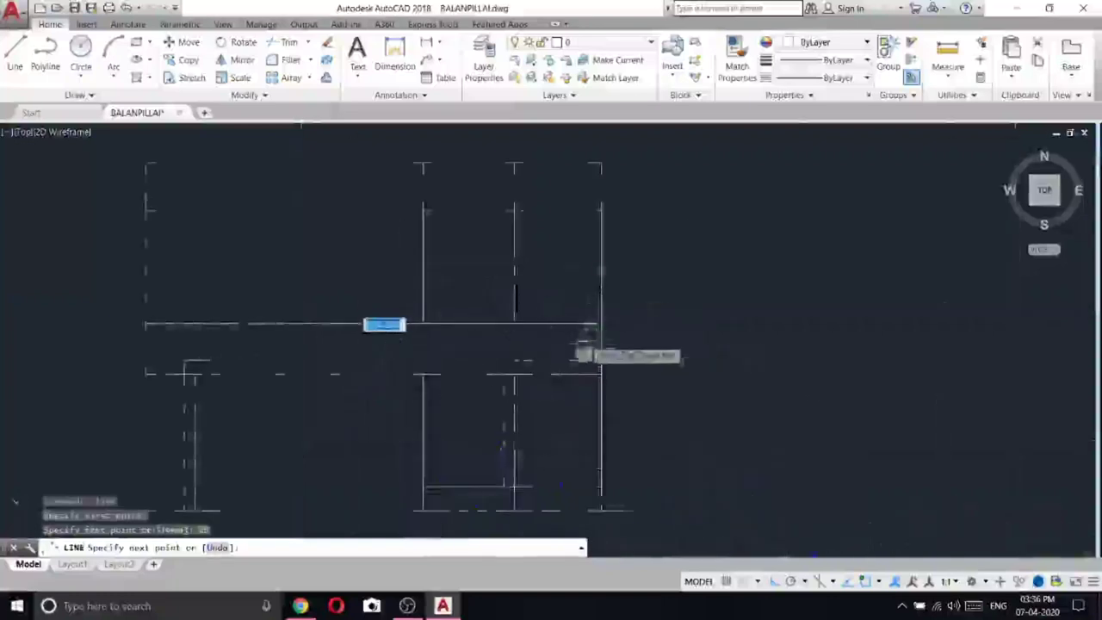
click(600, 323)
right_click(681, 259)
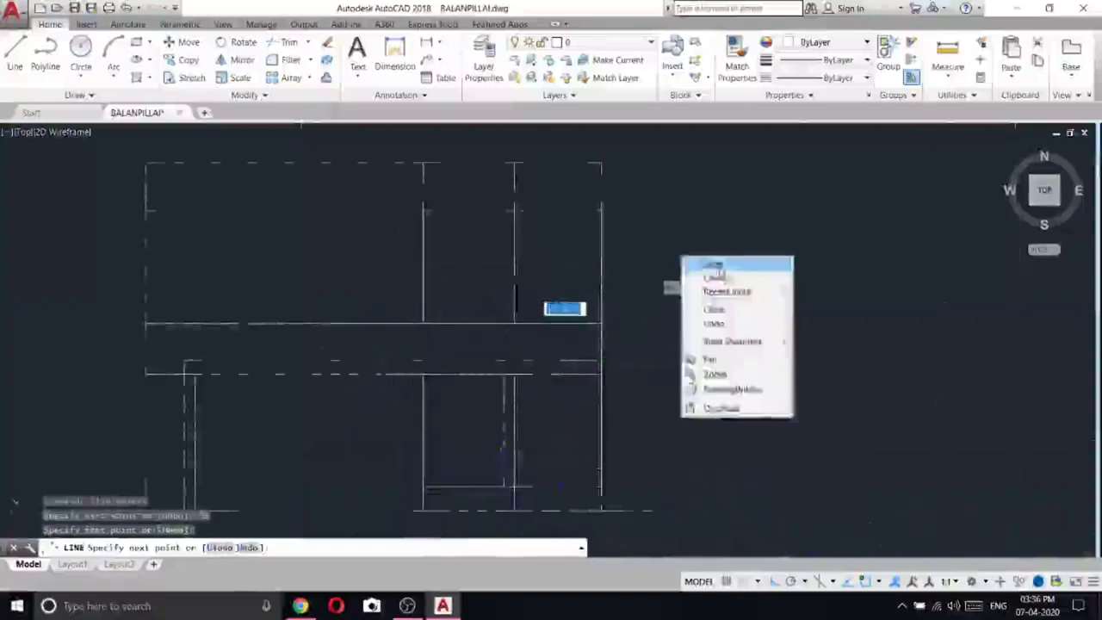
click(693, 264)
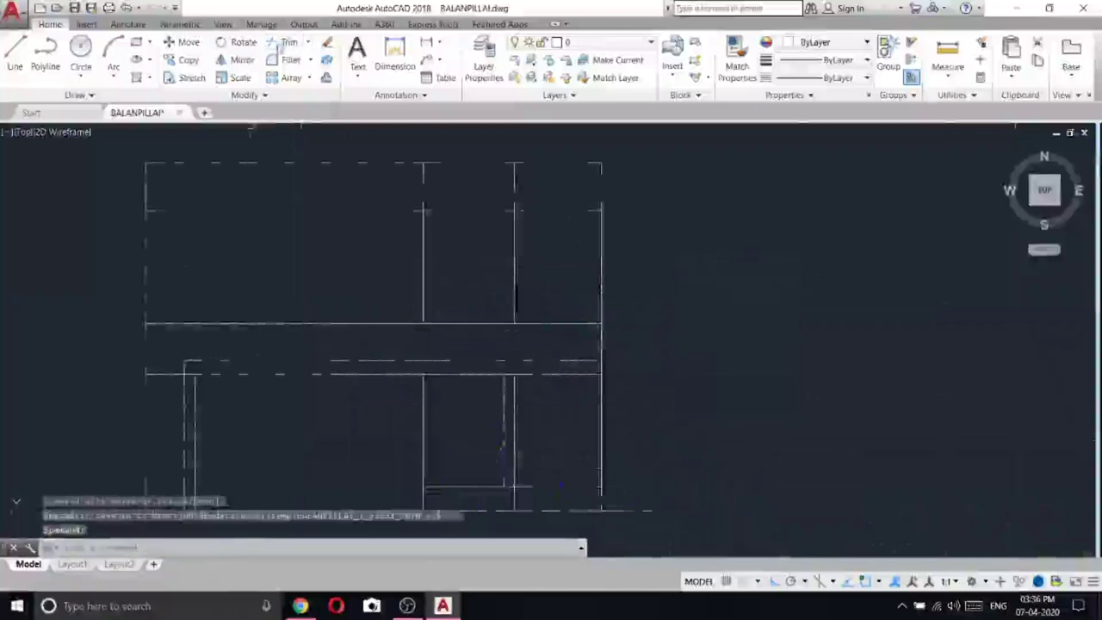
- Trim the lintel line left of the front pillar and across the widths of the front and sitout pillars
click(272, 43)
key(Return)
scroll(138, 317, up, 5)
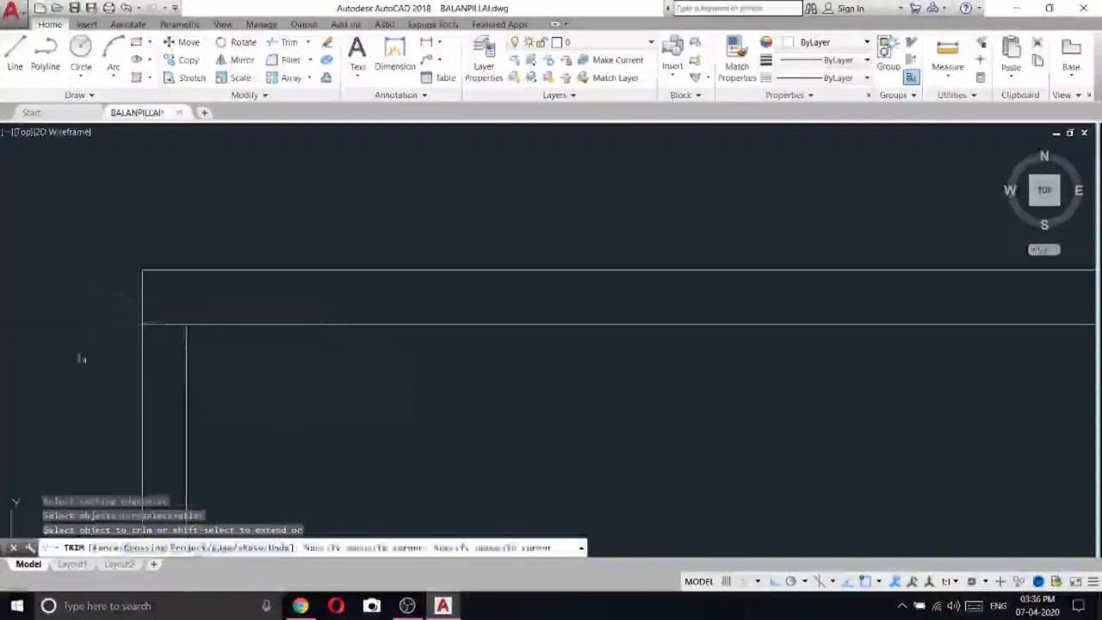
click(175, 305)
scroll(439, 260, down, 5)
scroll(541, 256, up, 5)
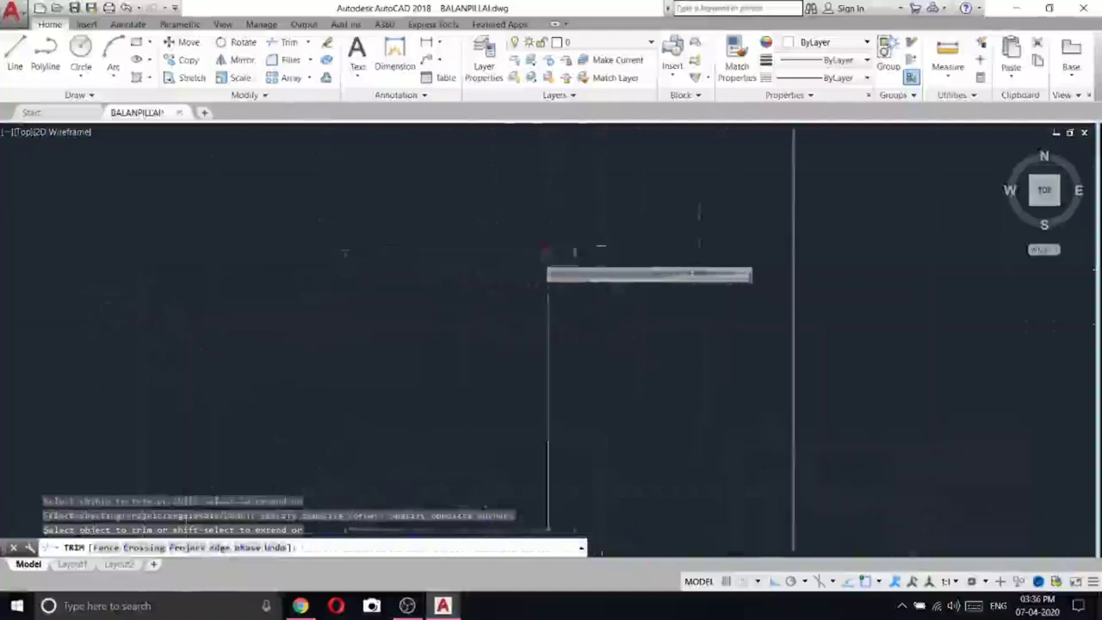
scroll(546, 255, up, 2)
click(586, 221)
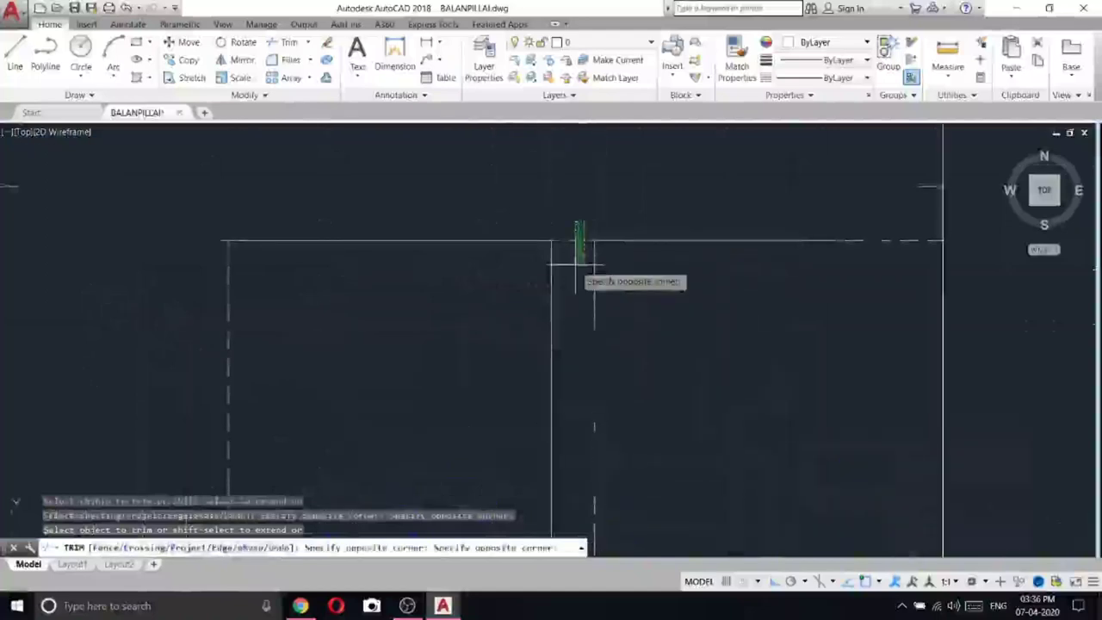
click(575, 242)
scroll(659, 284, down, 5)
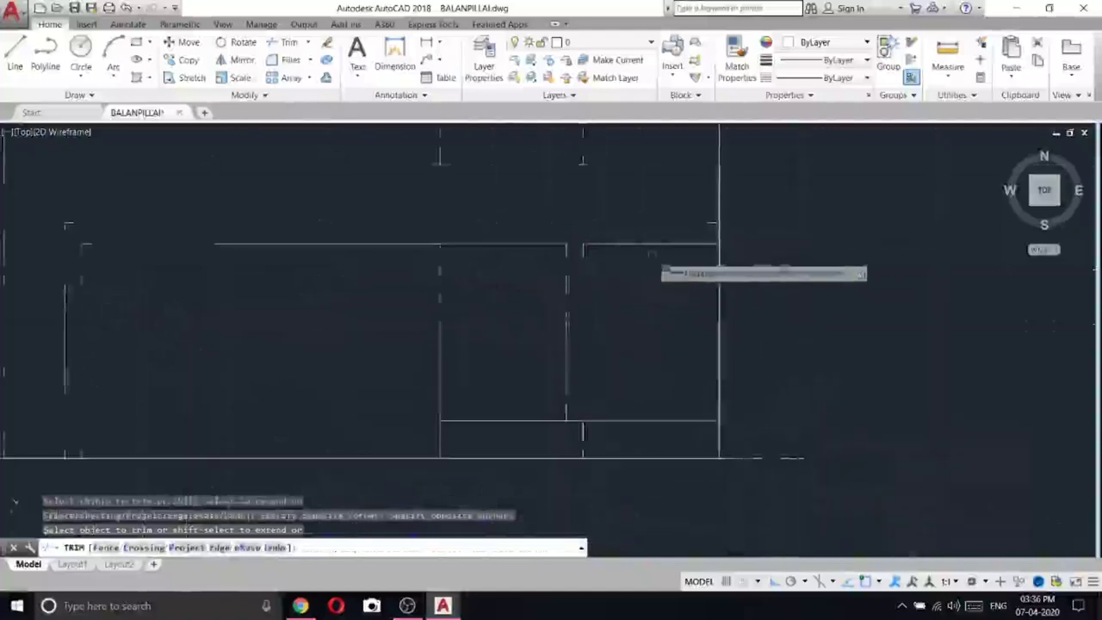
middle_drag(659, 297, 619, 281)
right_click(644, 227)
click(680, 239)
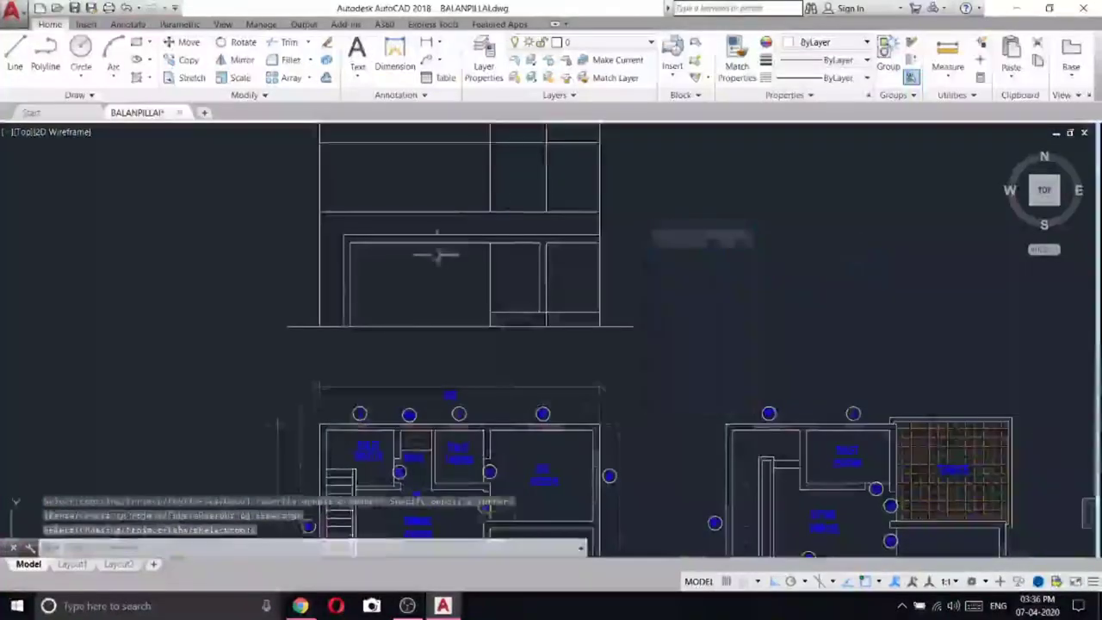
- Extend the beam's top edge 60 beyond the right outer wall, drop 25 and close back along the underside
scroll(438, 256, down, 5)
scroll(477, 463, up, 4)
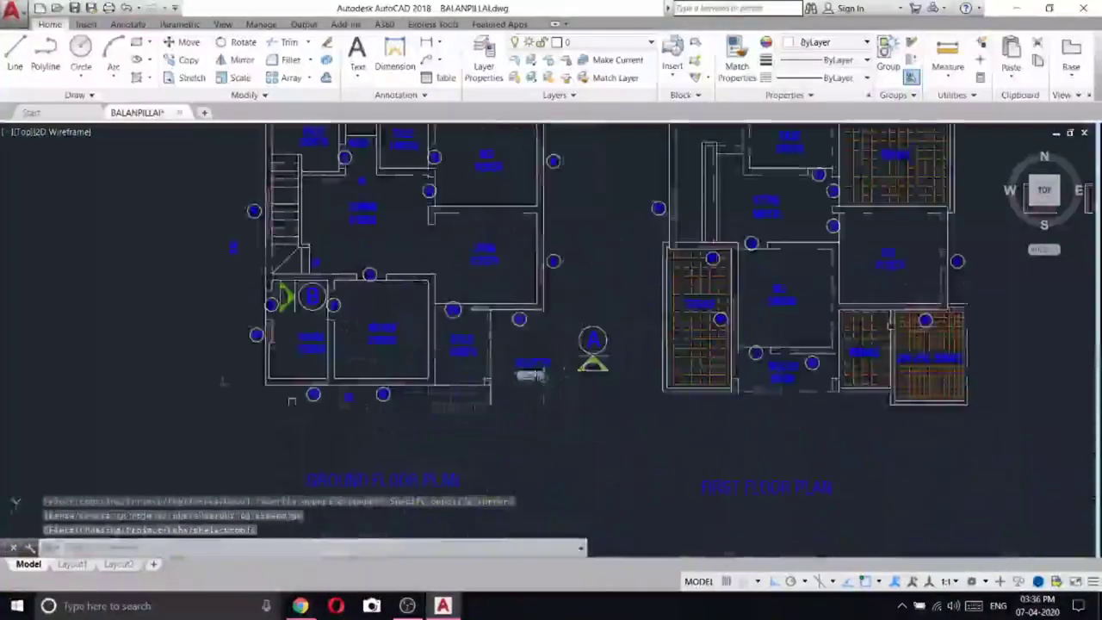
middle_drag(578, 196, 581, 518)
click(15, 53)
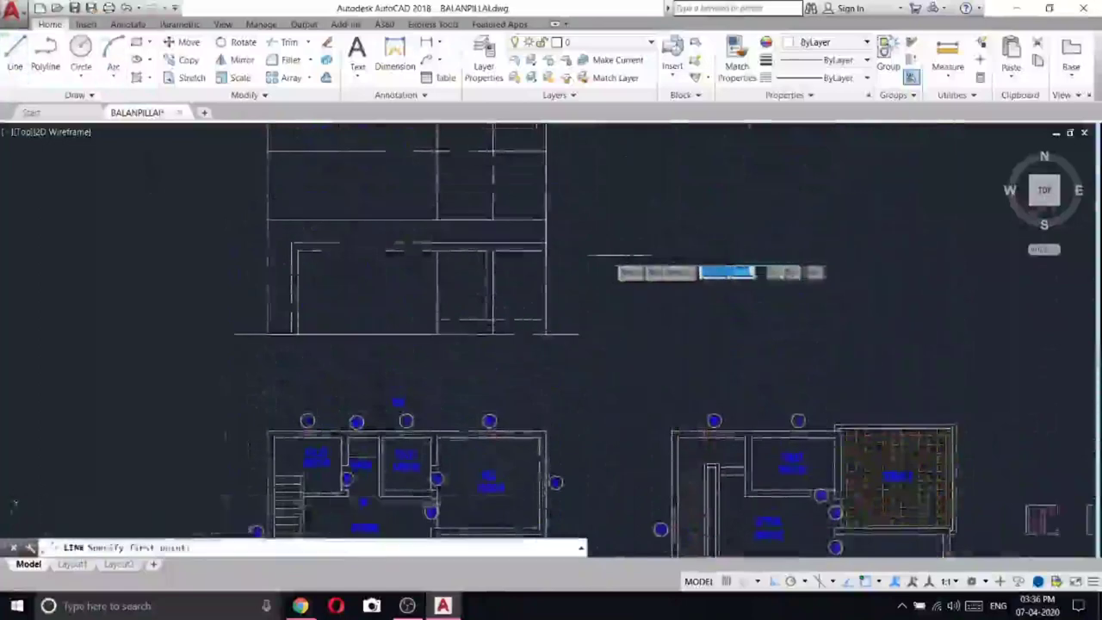
scroll(533, 249, up, 5)
click(533, 223)
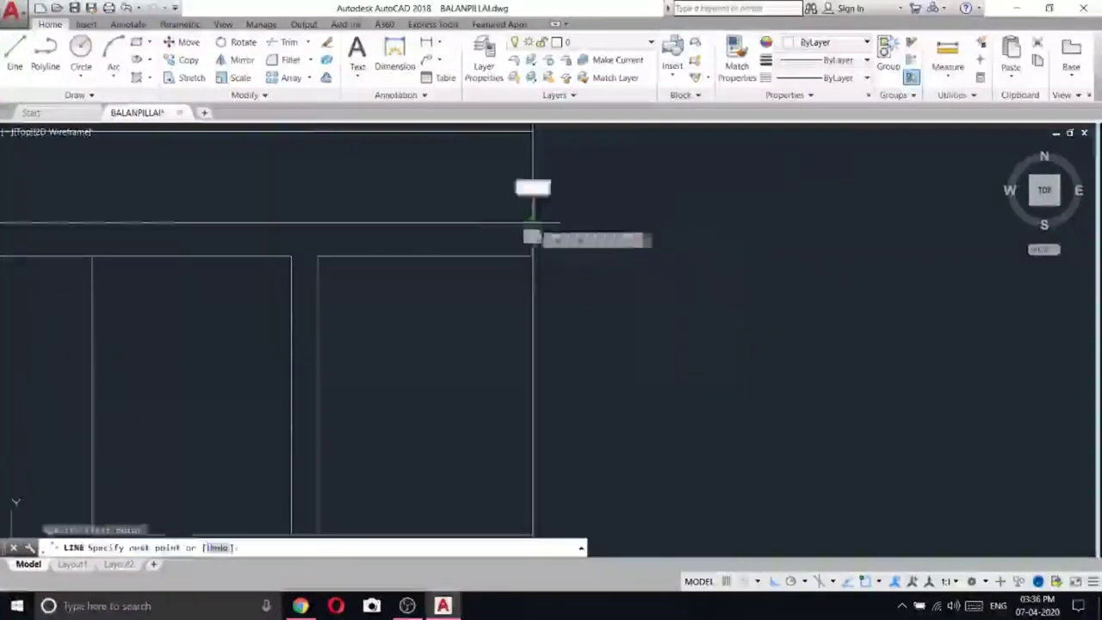
text(60)
key(Return)
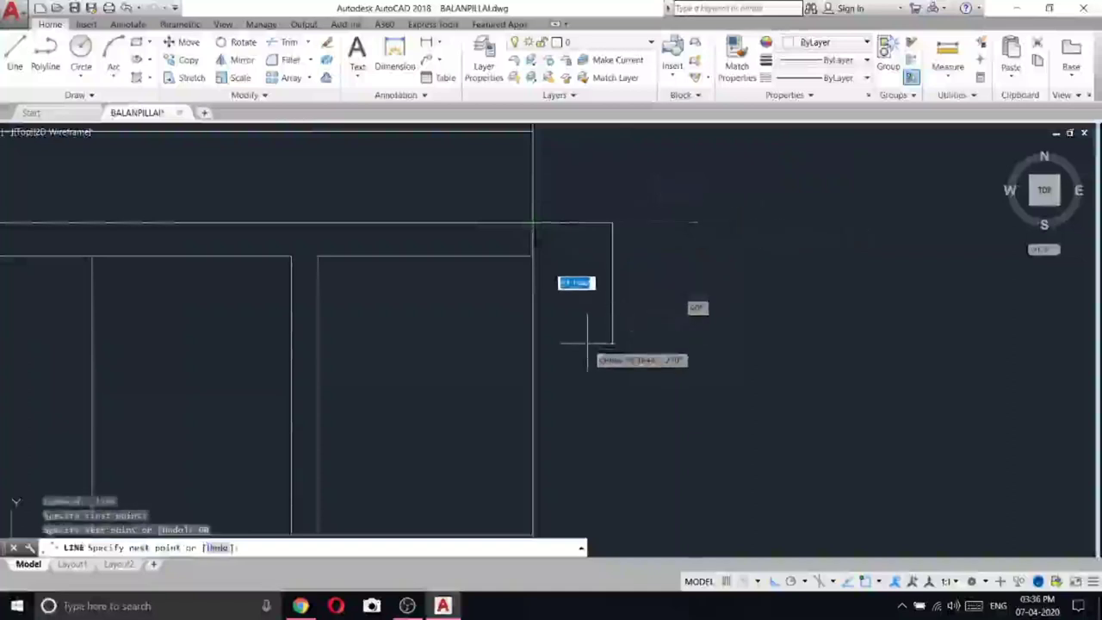
key(Return)
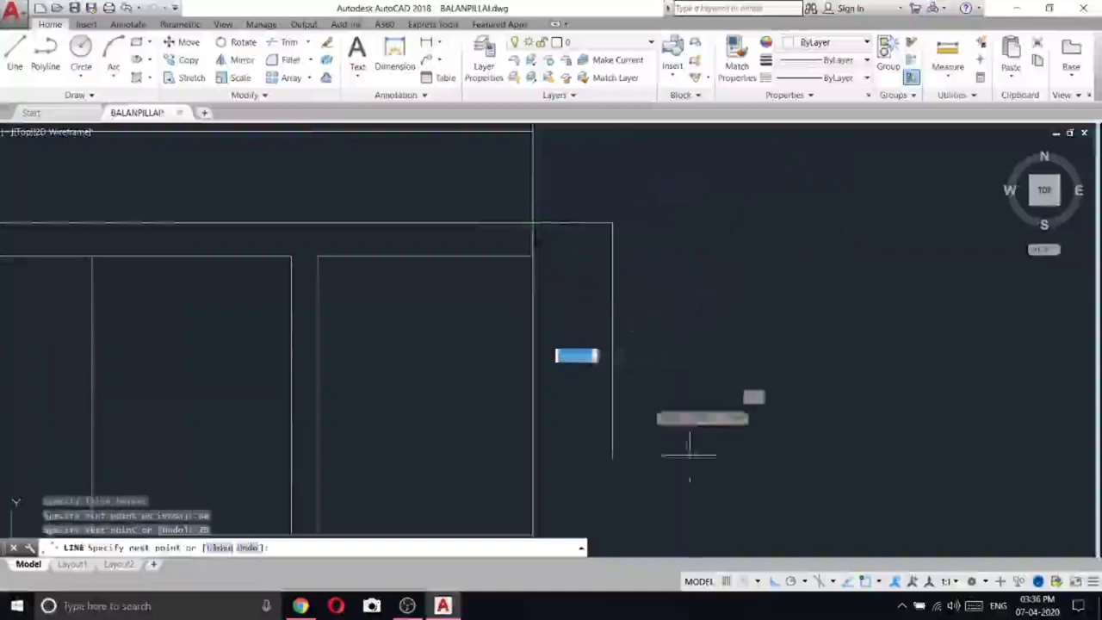
click(440, 255)
right_click(440, 255)
click(456, 267)
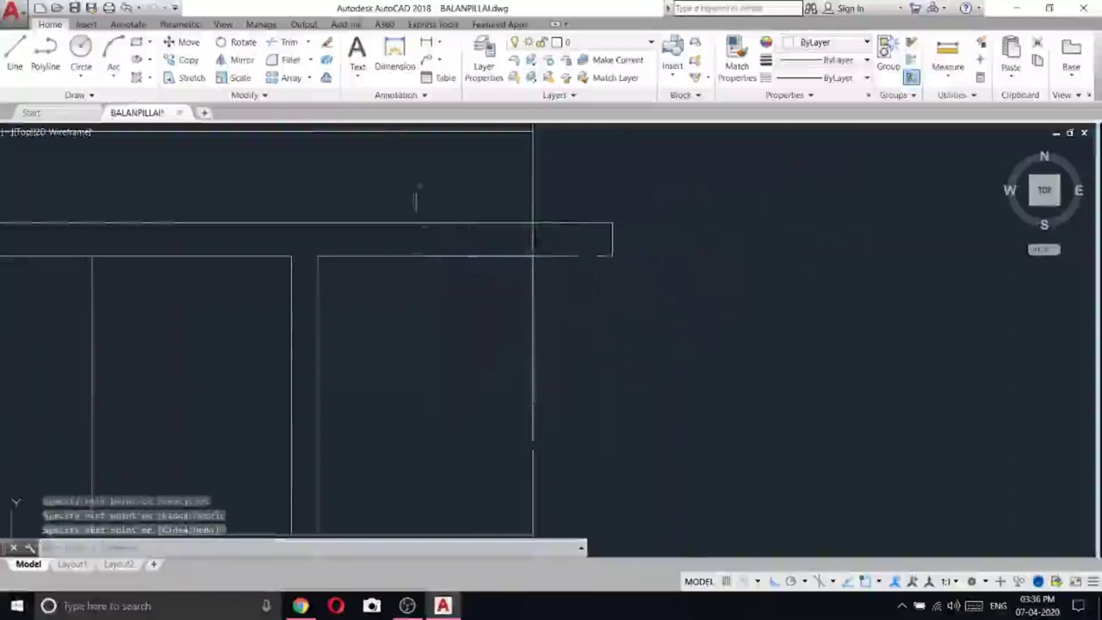
- Trim the right outer wall line where it crosses the beam between its top edge and underside
click(287, 41)
right_click(588, 227)
click(556, 239)
click(501, 231)
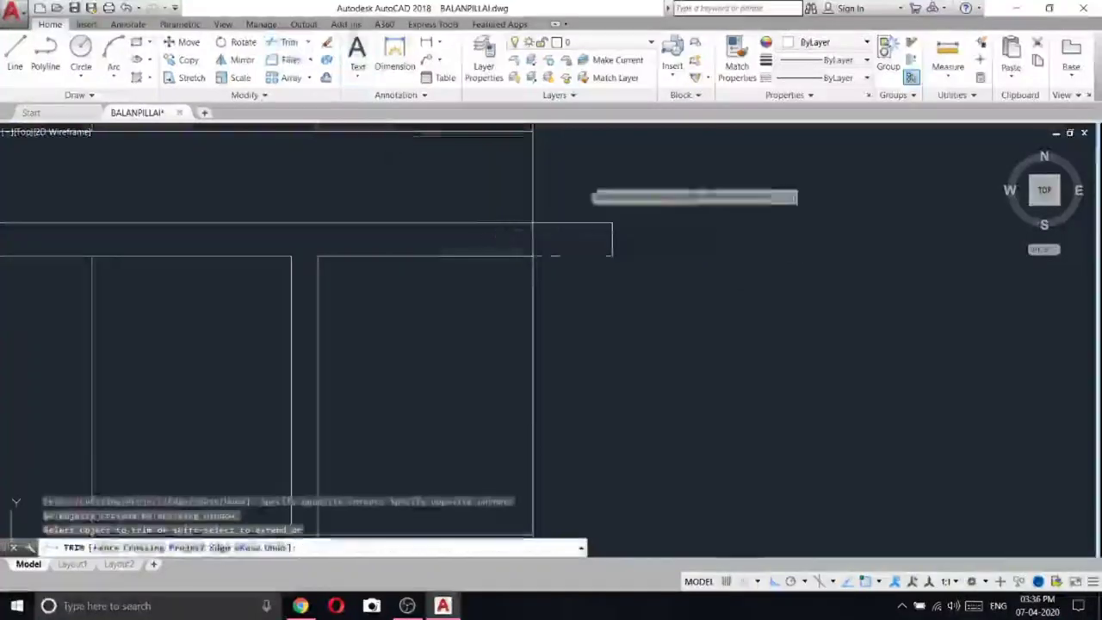
click(541, 238)
click(506, 229)
right_click(612, 165)
click(659, 177)
- Start a thin band at the beam's top left corner with lines 5 outward to the left and 5 up
scroll(669, 194, down, 8)
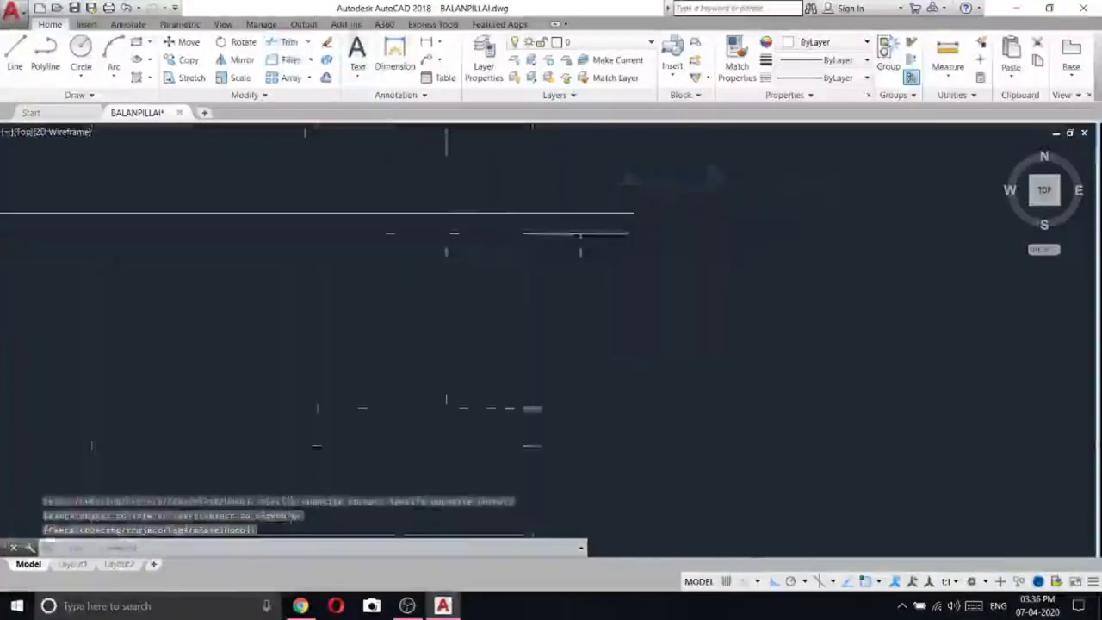
scroll(608, 244, up, 4)
click(15, 54)
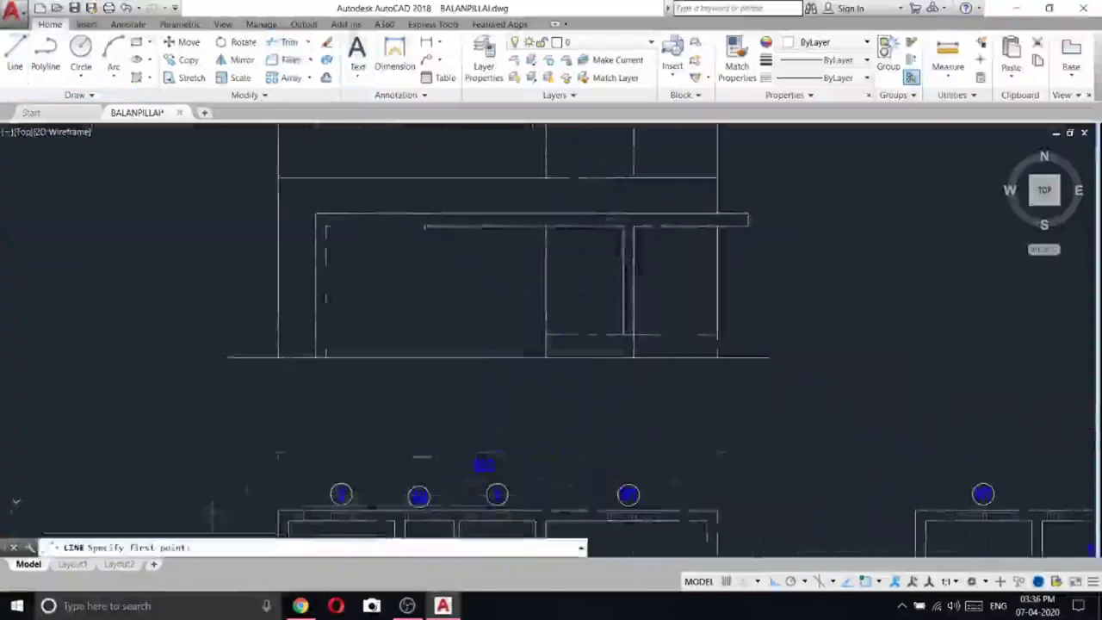
scroll(320, 217, up, 2)
click(320, 218)
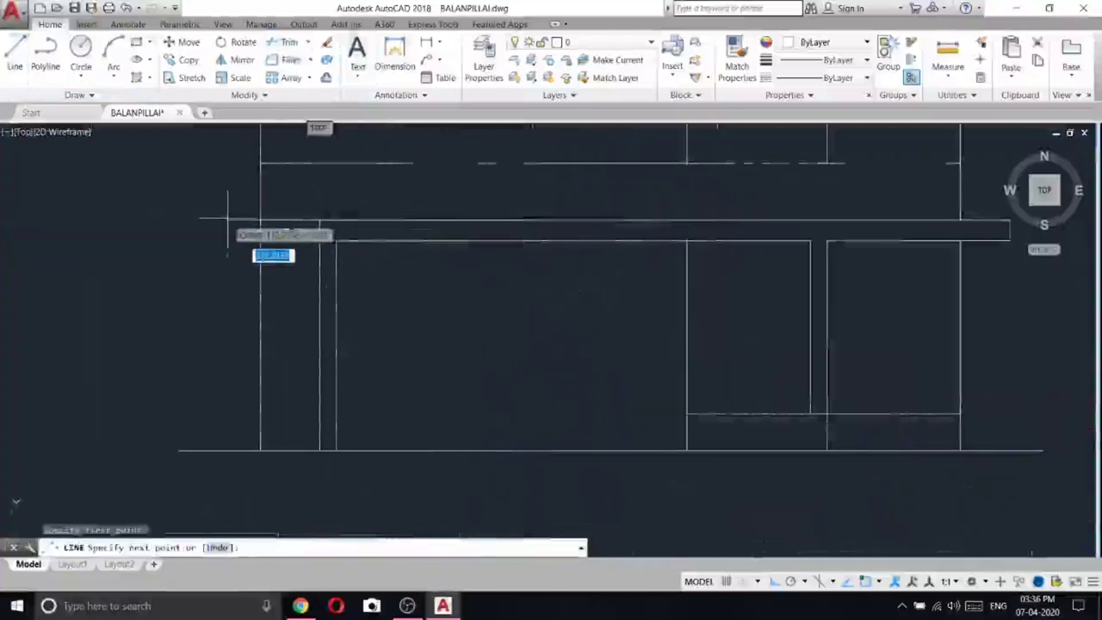
text(8)
key(Return)
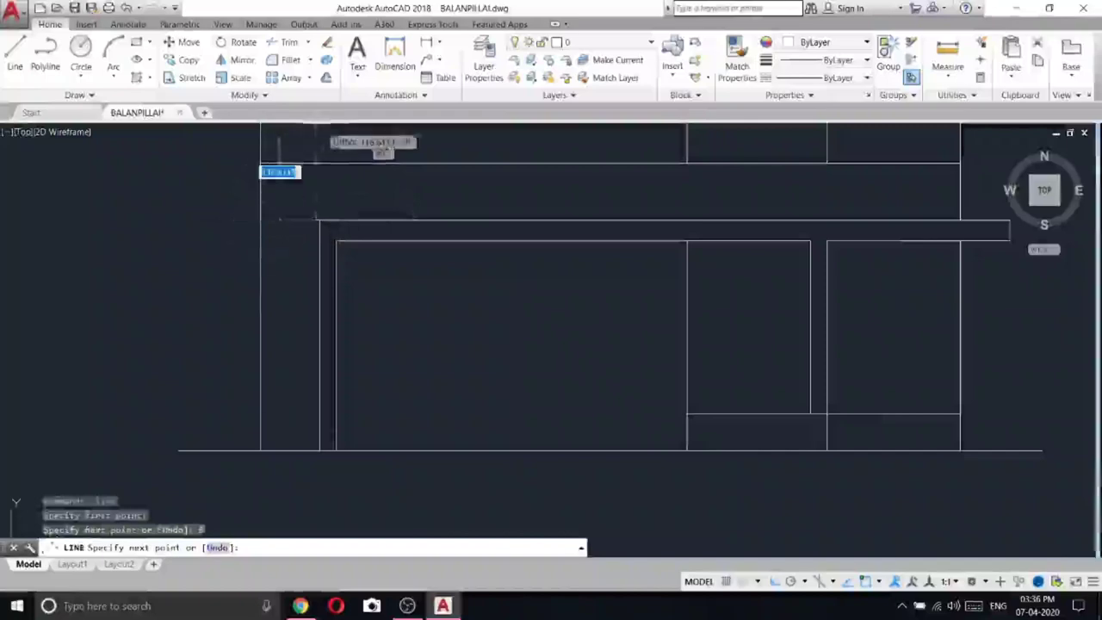
text(8)
key(Return)
- Run the band's top line to the beam's right end, overhang it by 5 and close it down to the beam's top
scroll(405, 142, down, 3)
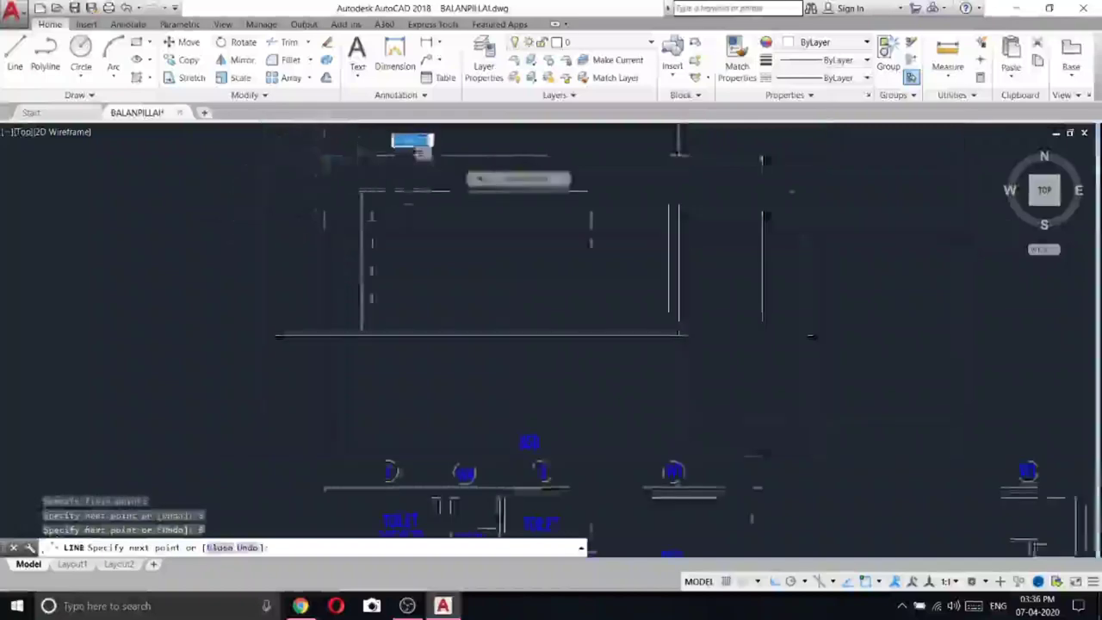
scroll(652, 159, up, 3)
scroll(676, 161, up, 5)
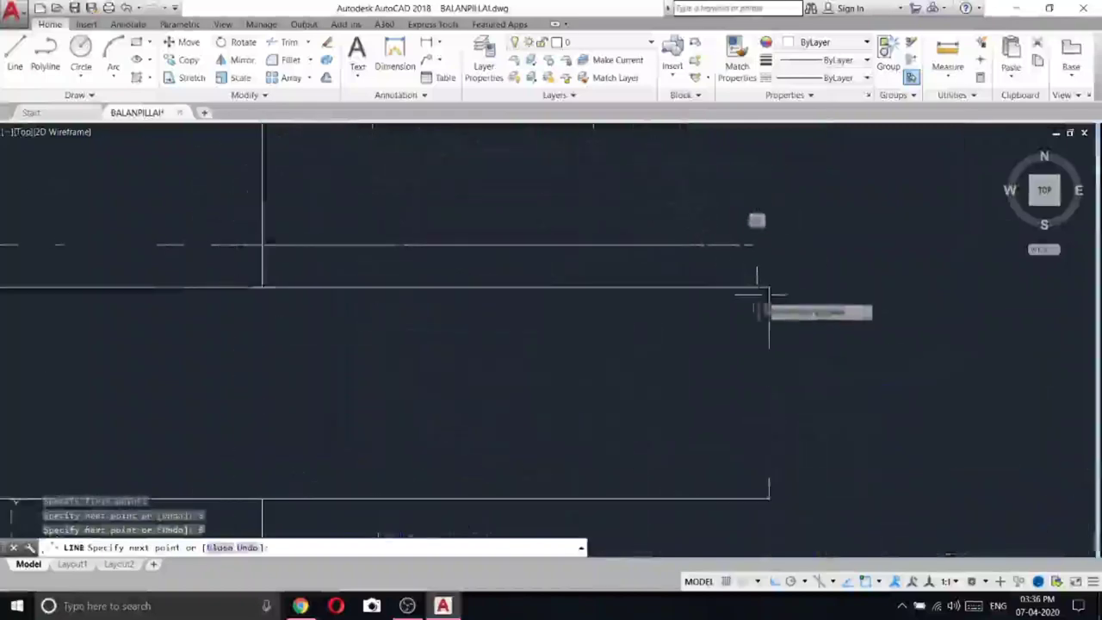
click(769, 245)
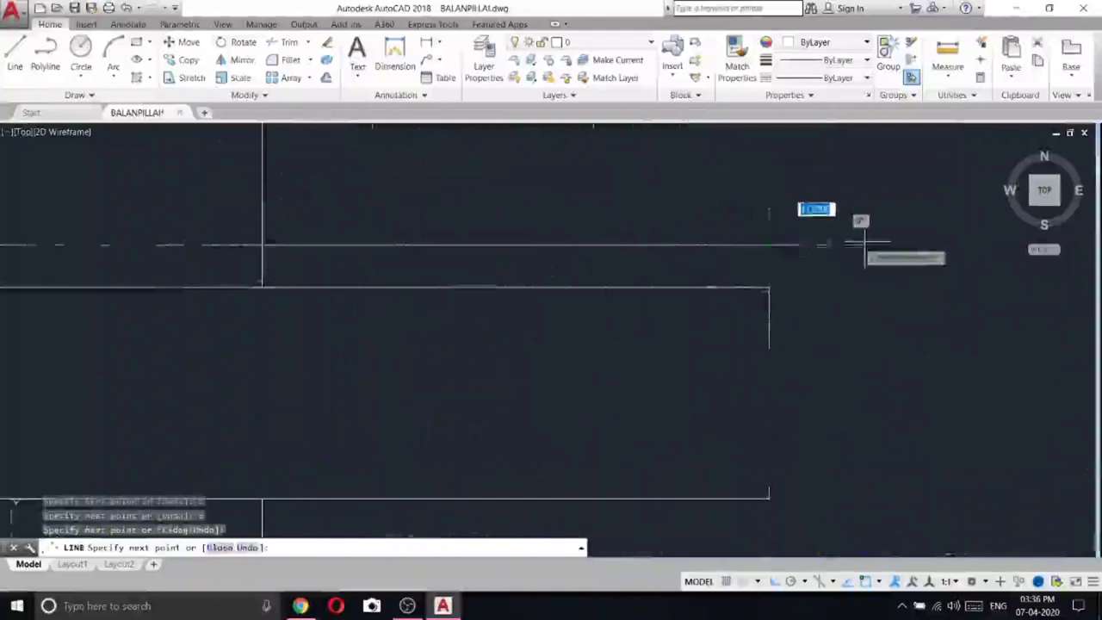
text(5)
scroll(856, 246, up, 3)
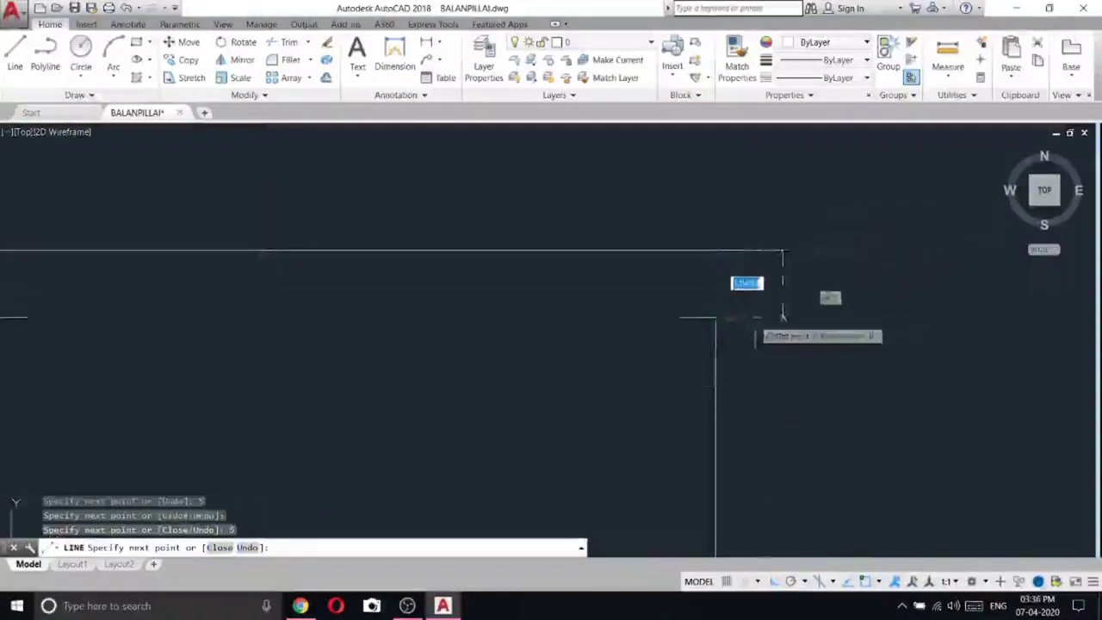
right_click(633, 224)
click(664, 229)
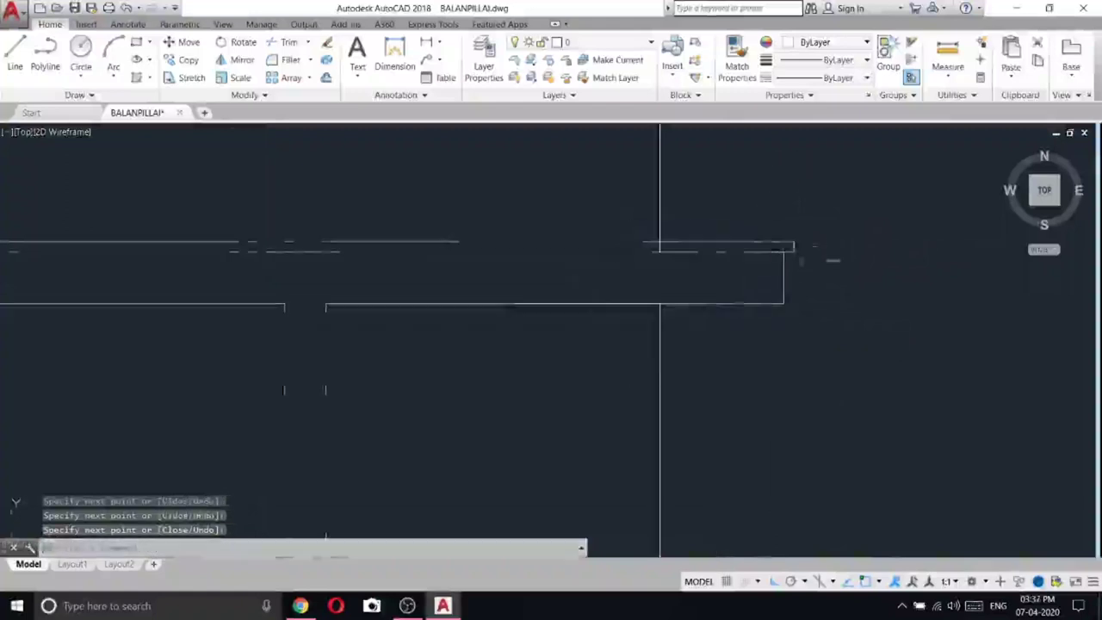
- Trim the right outer wall line where it crosses the thin band above the beam
click(289, 42)
right_click(588, 256)
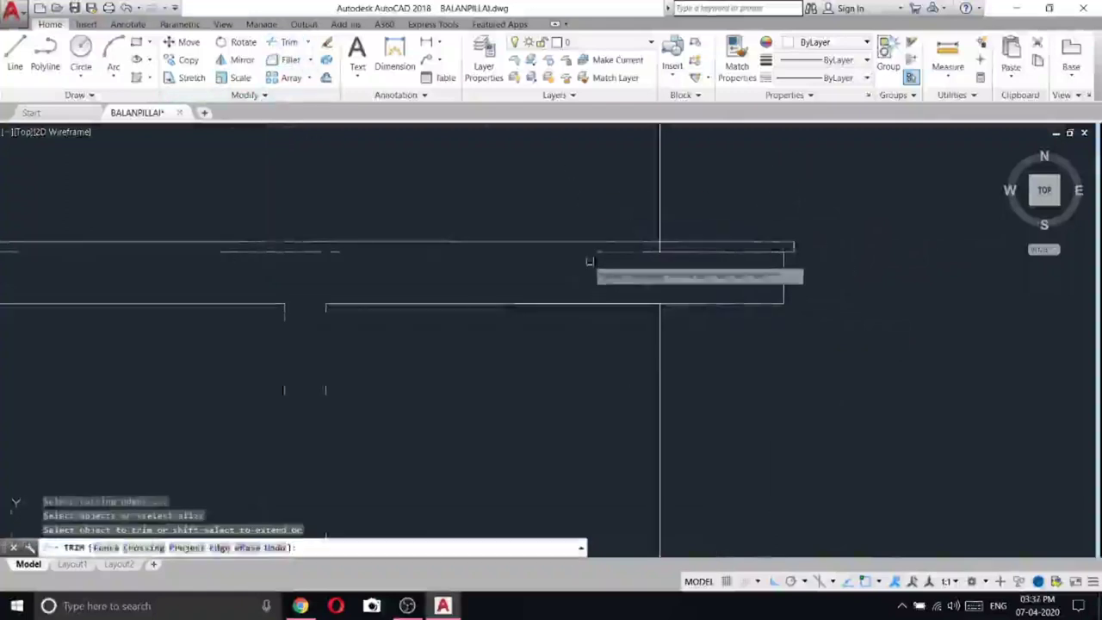
scroll(649, 245, up, 6)
click(776, 246)
scroll(722, 226, down, 5)
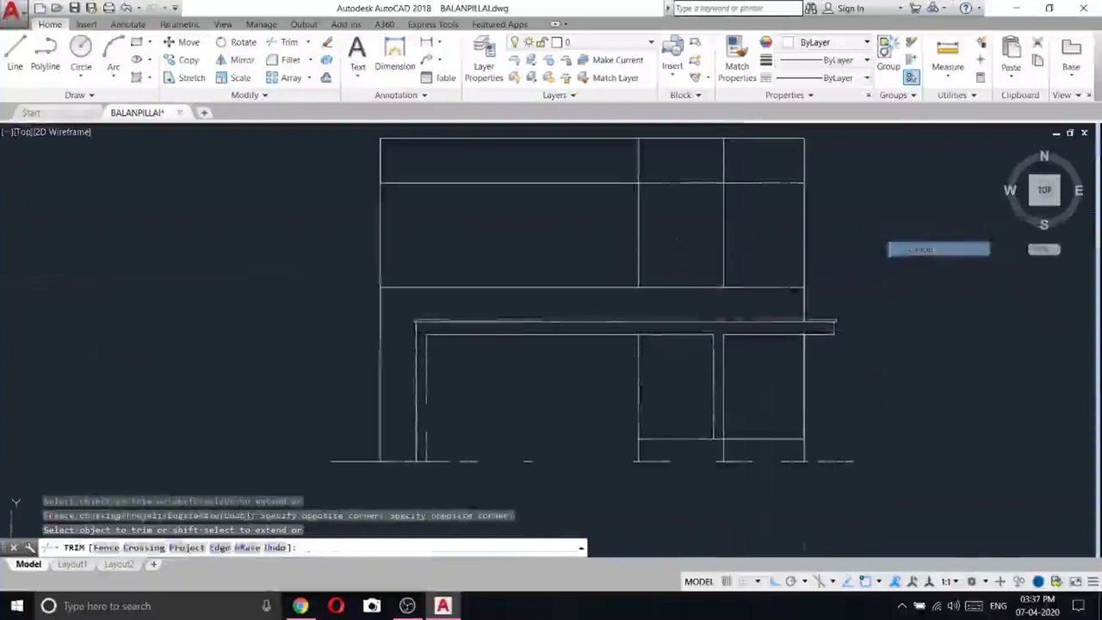
key(Escape)
middle_drag(762, 389, 668, 298)
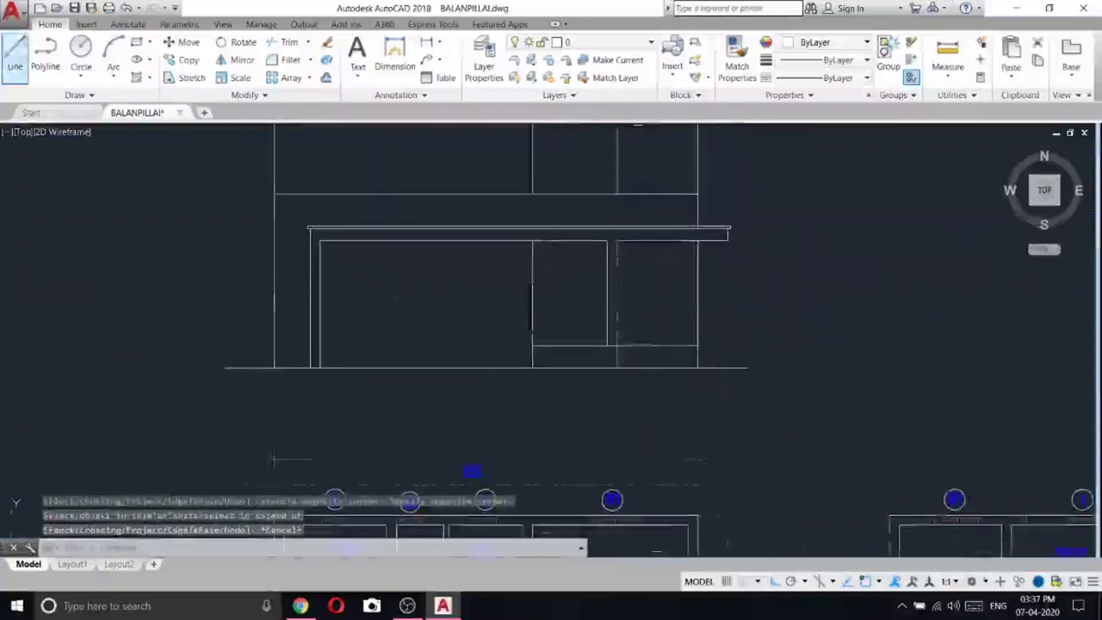
click(15, 56)
scroll(551, 258, down, 5)
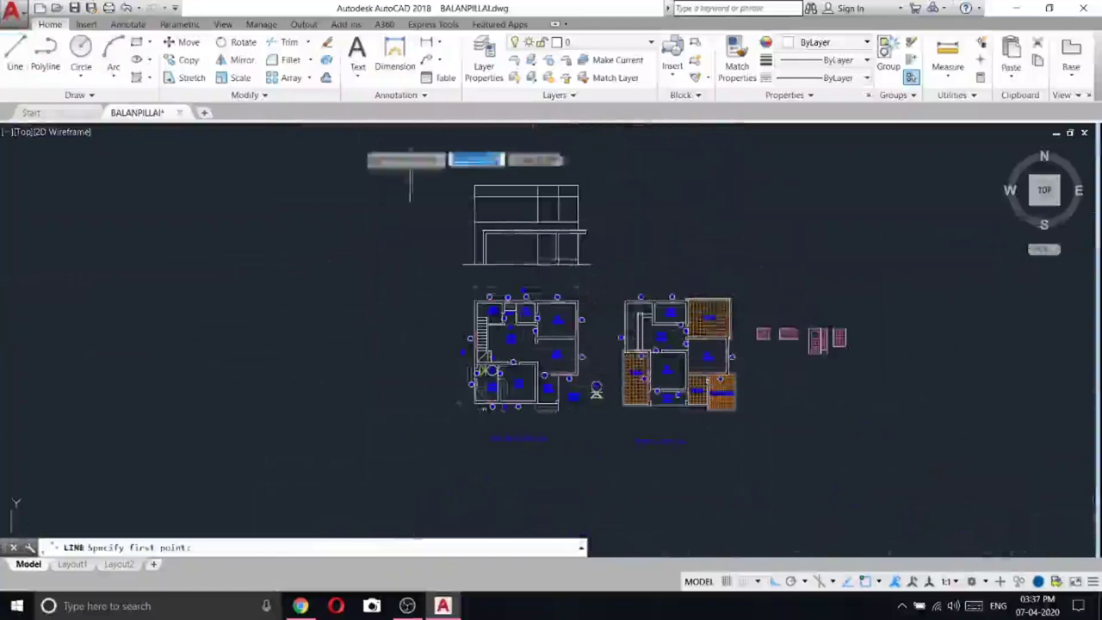
key(Escape)
key(space)
scroll(543, 398, up, 8)
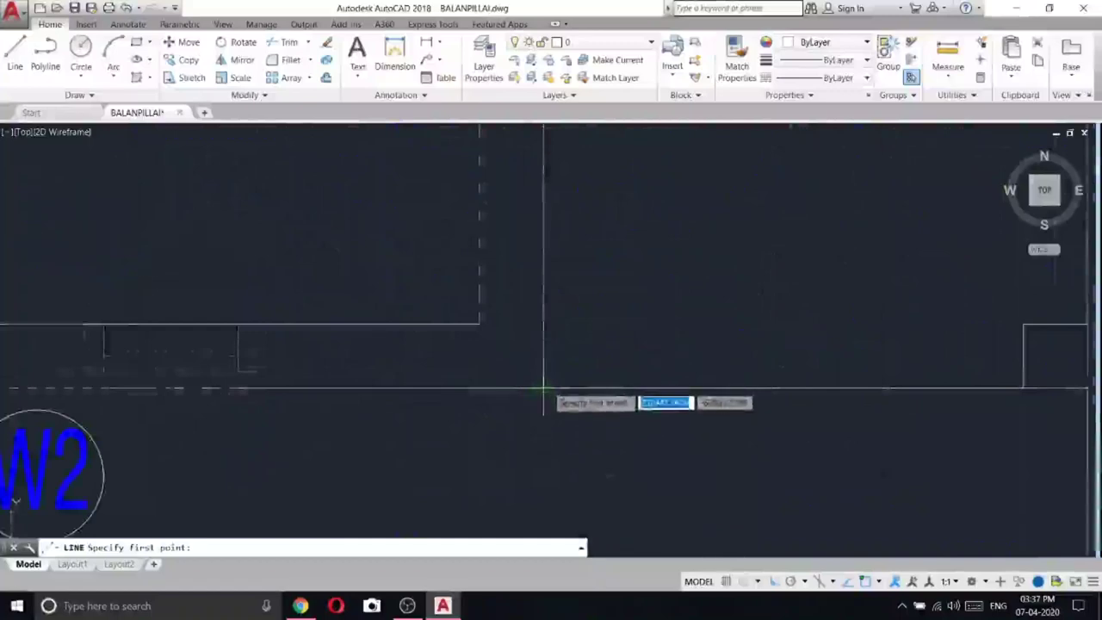
key(Escape)
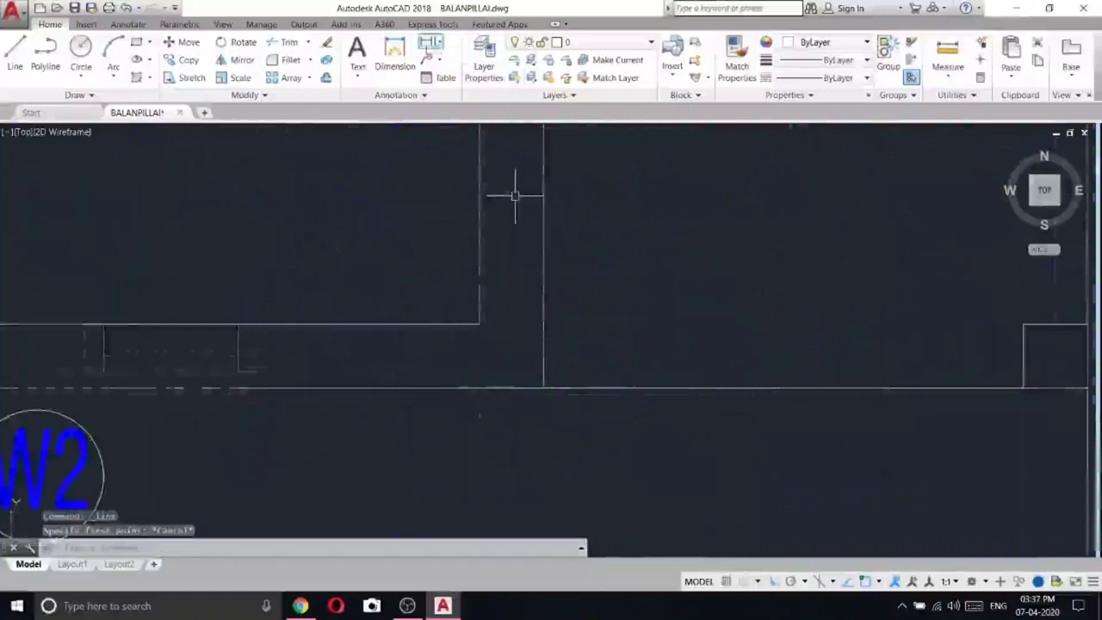
- Measure the thickness of the wall near window W2 in the floor plan with a linear dimension
click(428, 42)
click(480, 389)
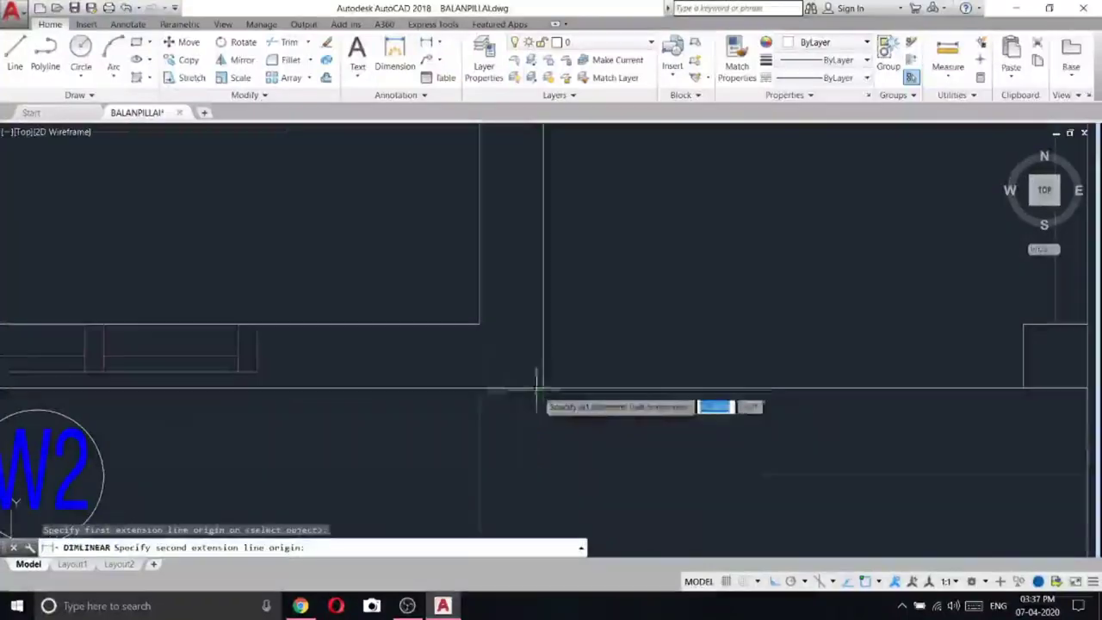
click(543, 389)
key(Escape)
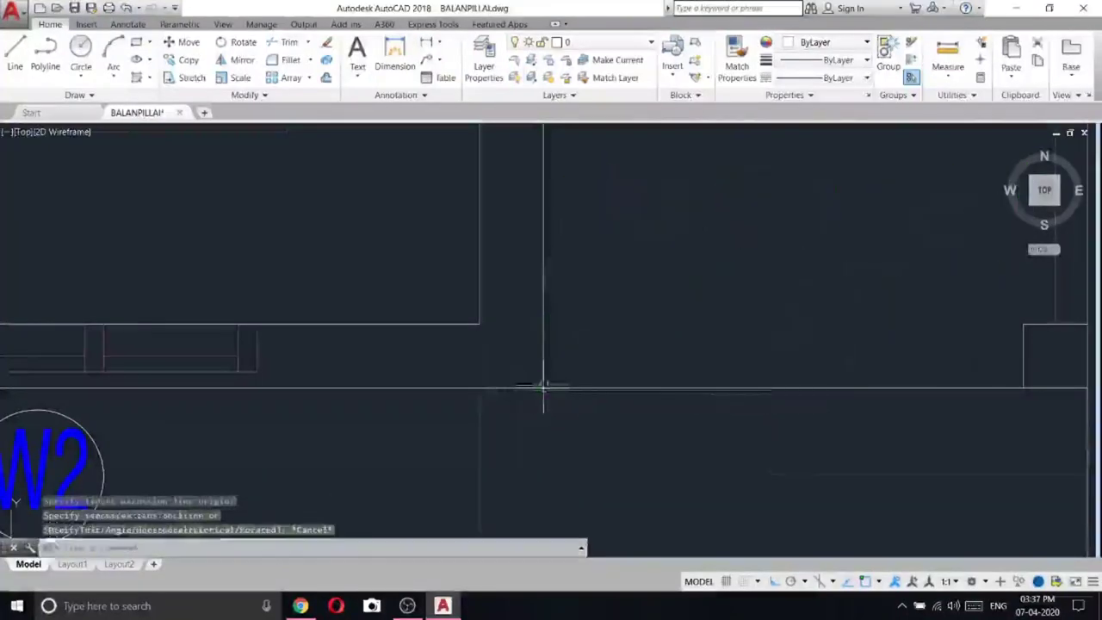
scroll(551, 392, down, 5)
scroll(676, 401, down, 5)
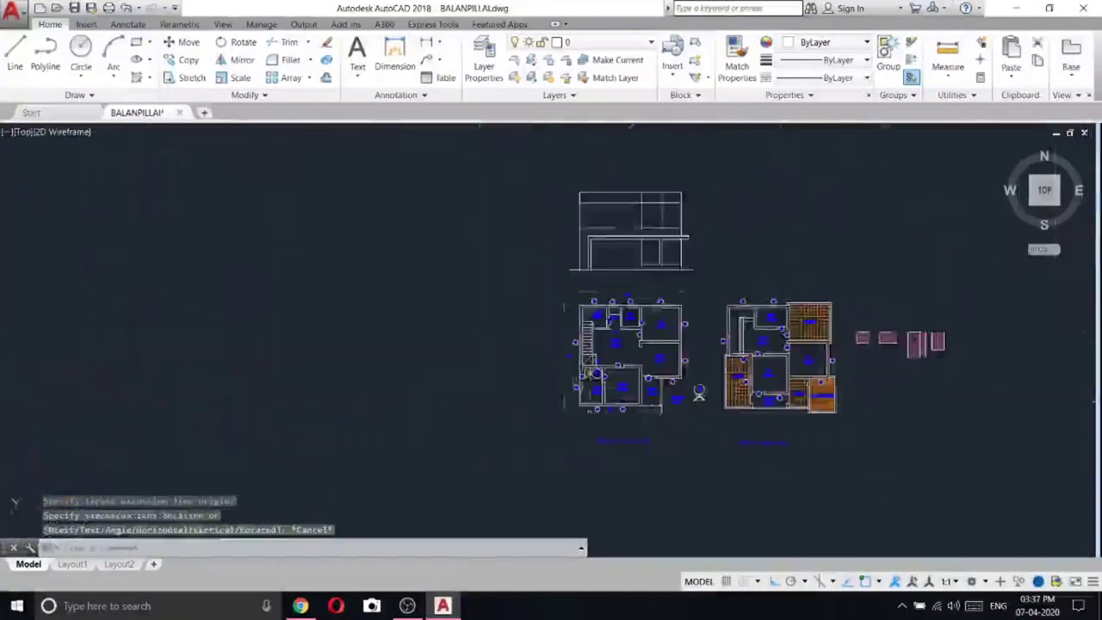
- Outline the entrance steps from the foot of the middle wall line: 20 to the left, 45 up, and across to the porch pillar's right edge
scroll(635, 232, up, 8)
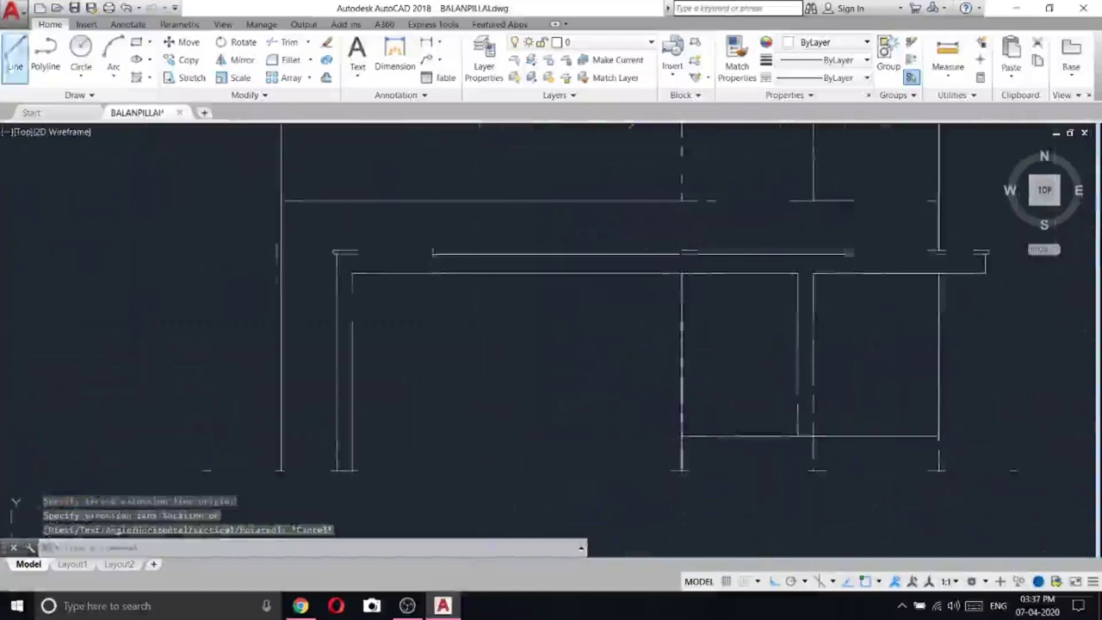
click(14, 60)
click(682, 470)
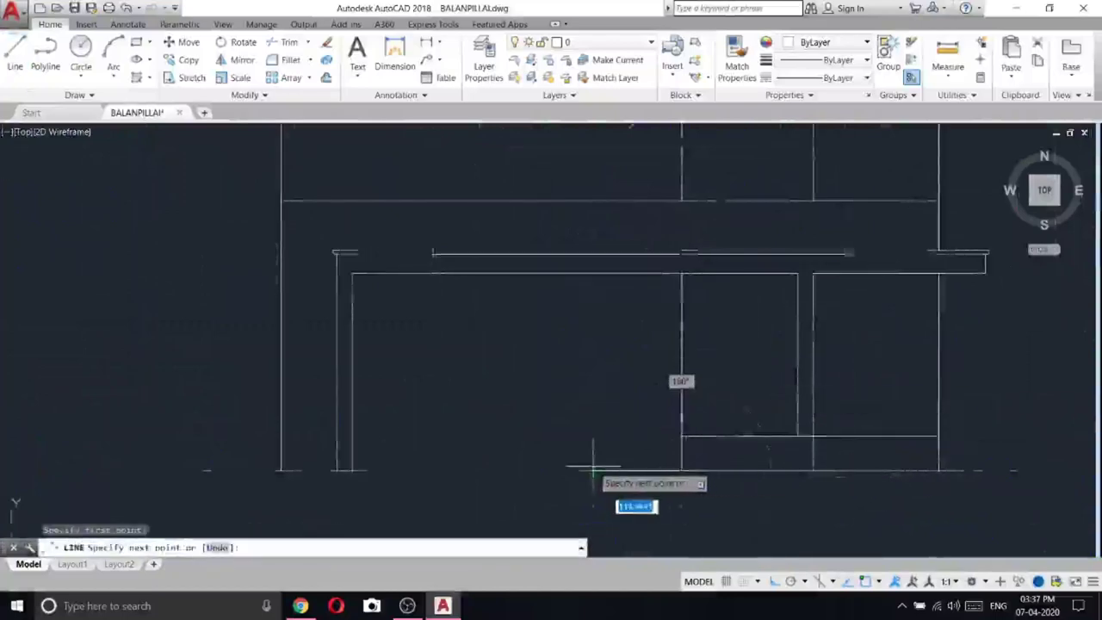
key(Return)
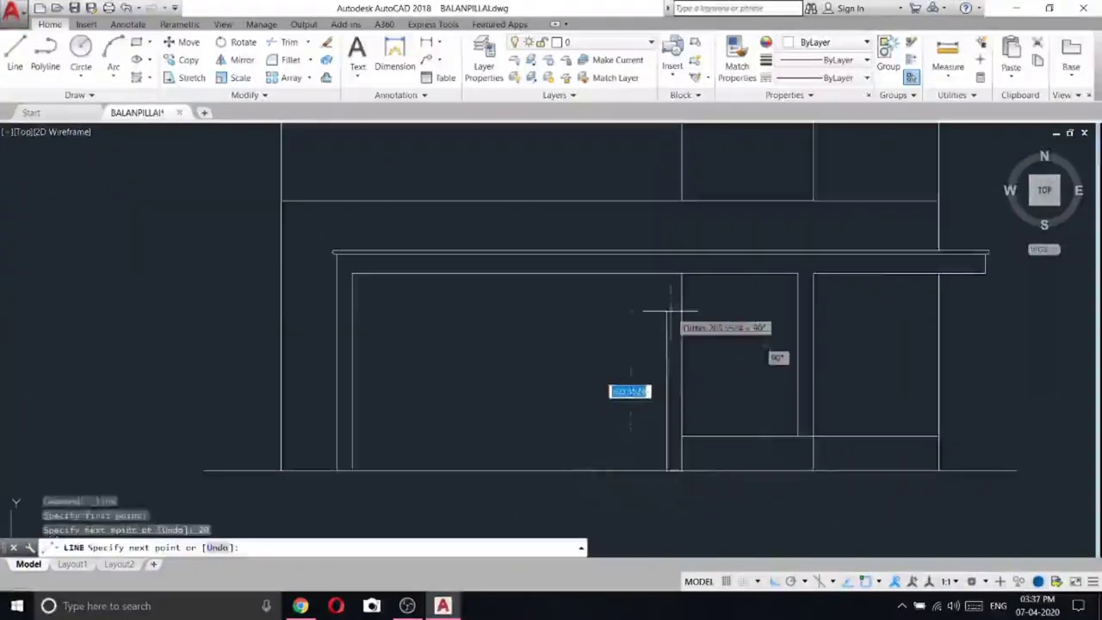
text(45)
key(Return)
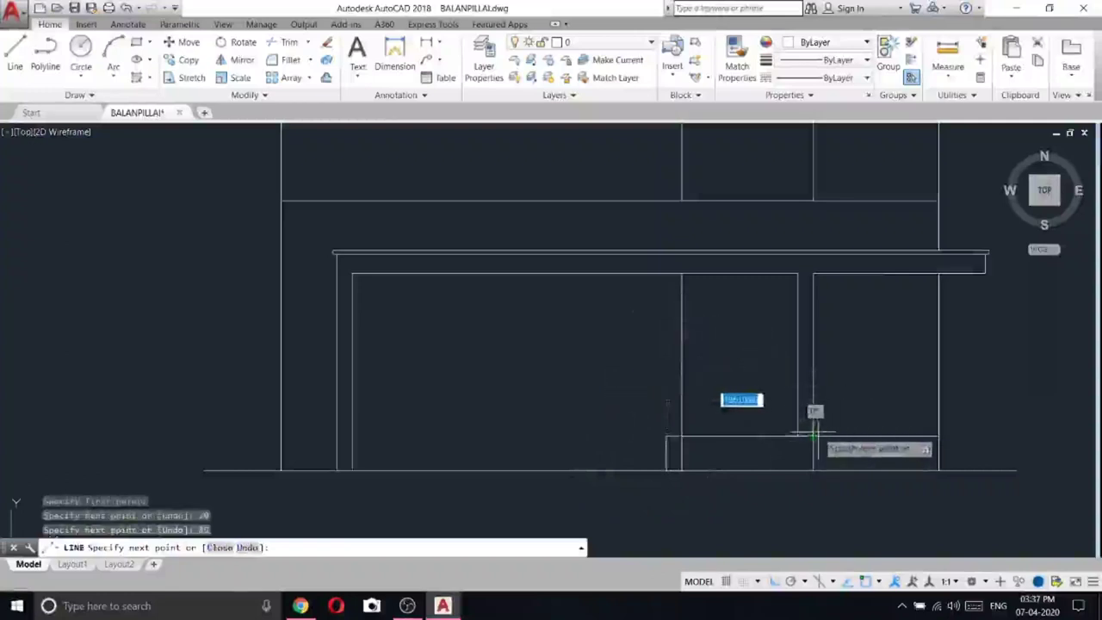
click(815, 435)
right_click(739, 318)
click(751, 323)
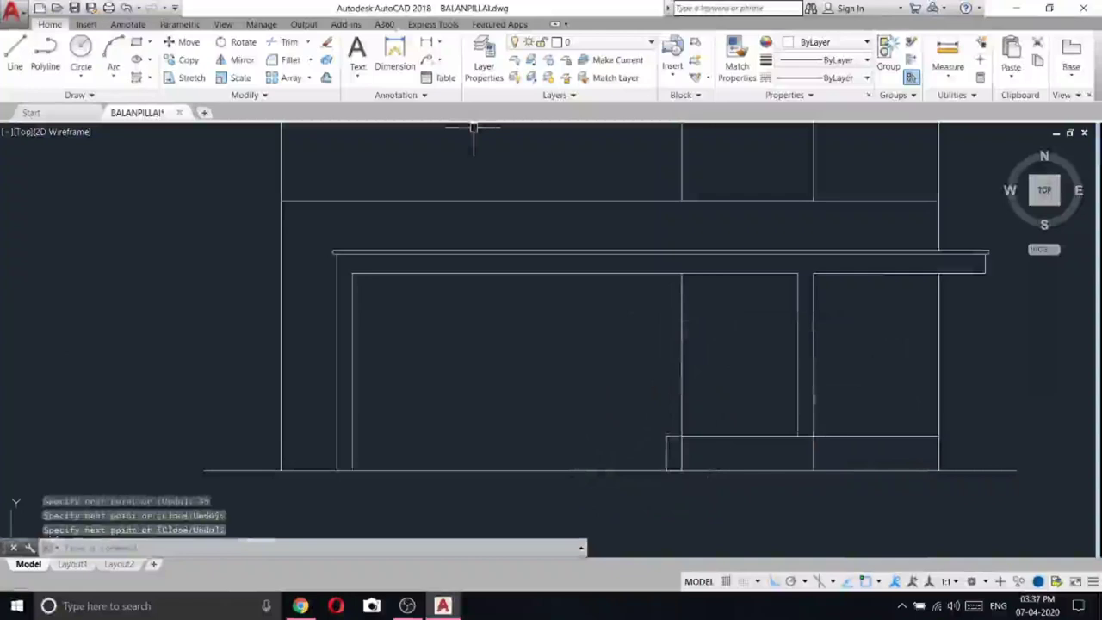
- Trim the middle wall line where it runs below the top of the entrance steps
click(286, 48)
right_click(720, 430)
scroll(708, 458, up, 8)
click(705, 455)
click(513, 372)
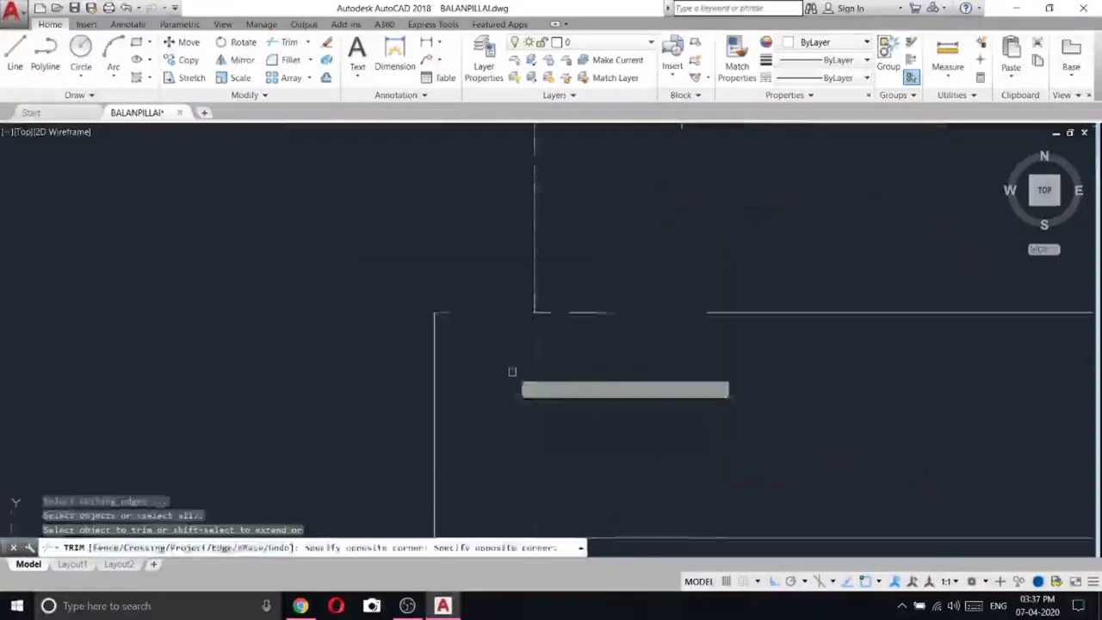
scroll(512, 372, down, 5)
key(Escape)
- Draw two horizontal riser lines across the entrance steps, spaced 15 apart from the top edge down
text(l)
key(Return)
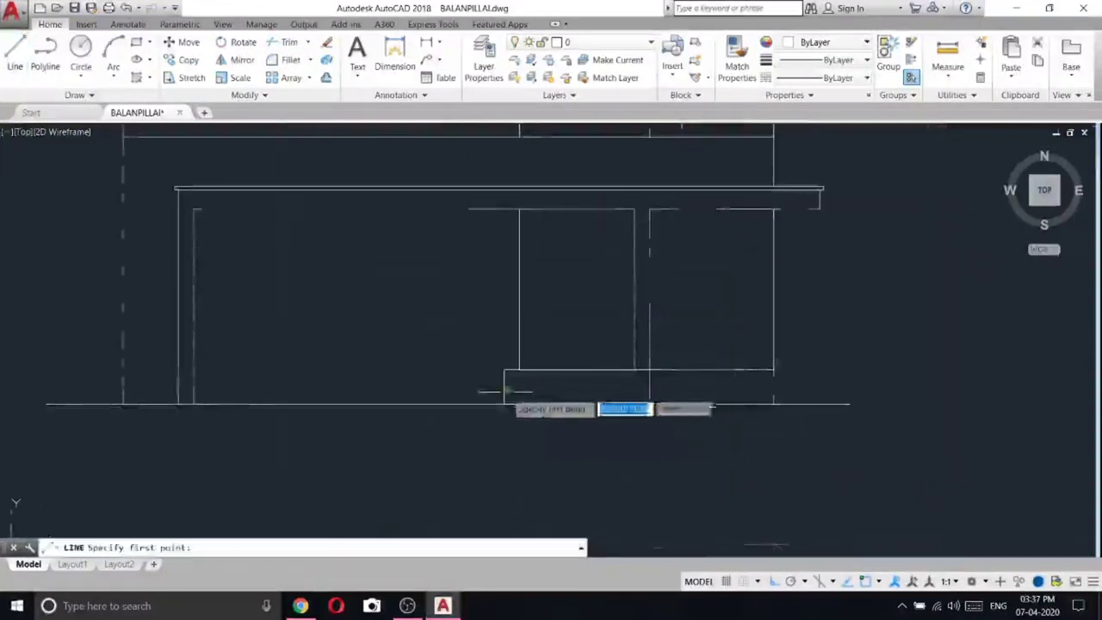
click(504, 369)
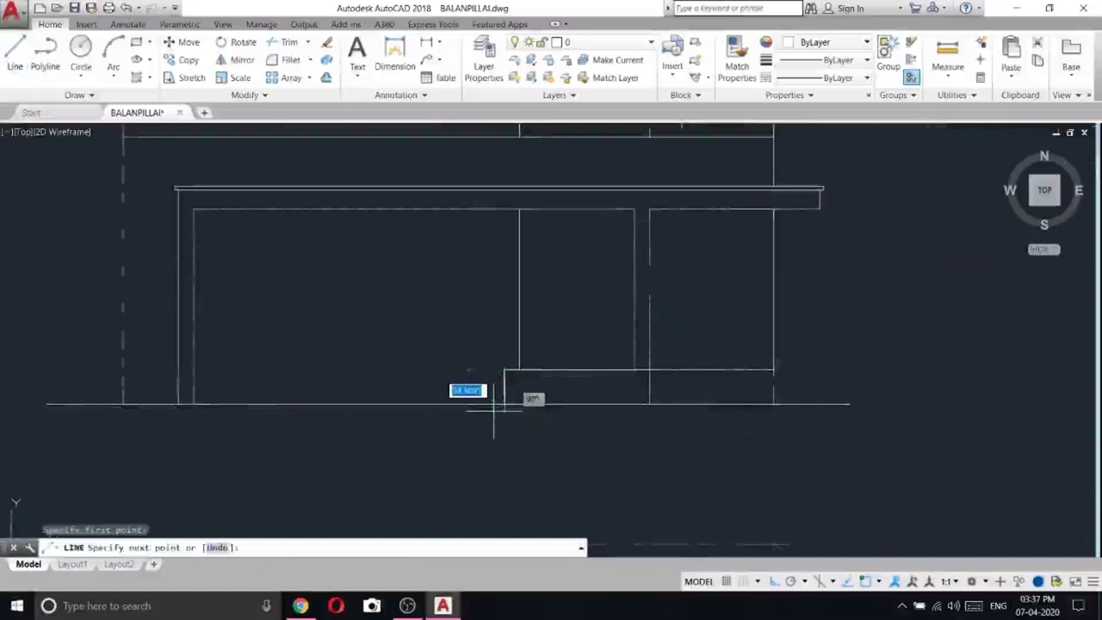
text(15)
key(Return)
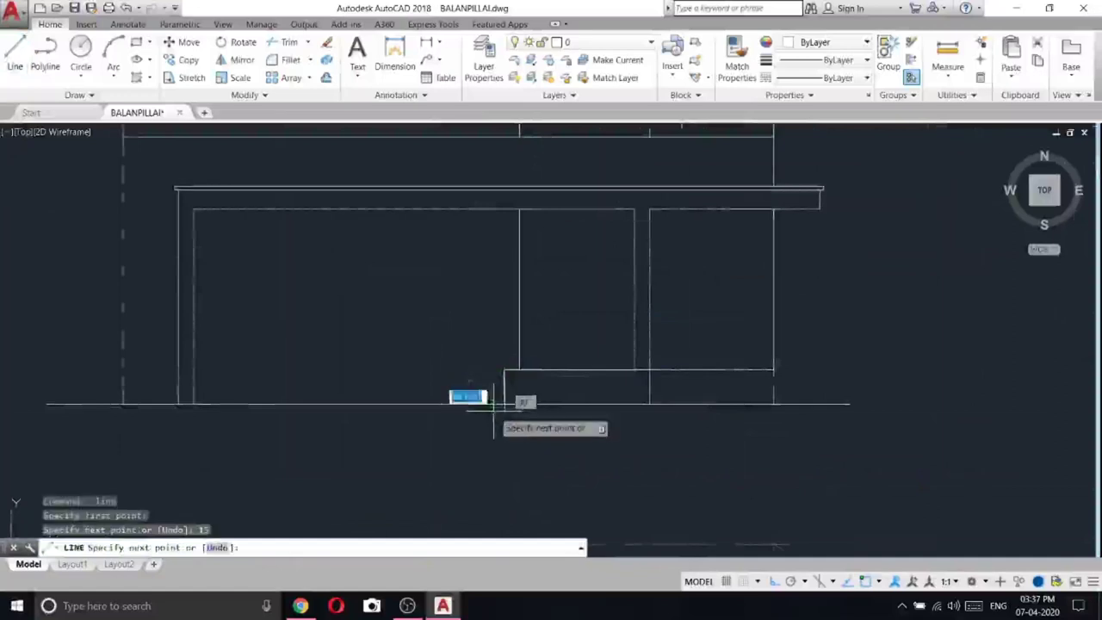
scroll(651, 362, up, 3)
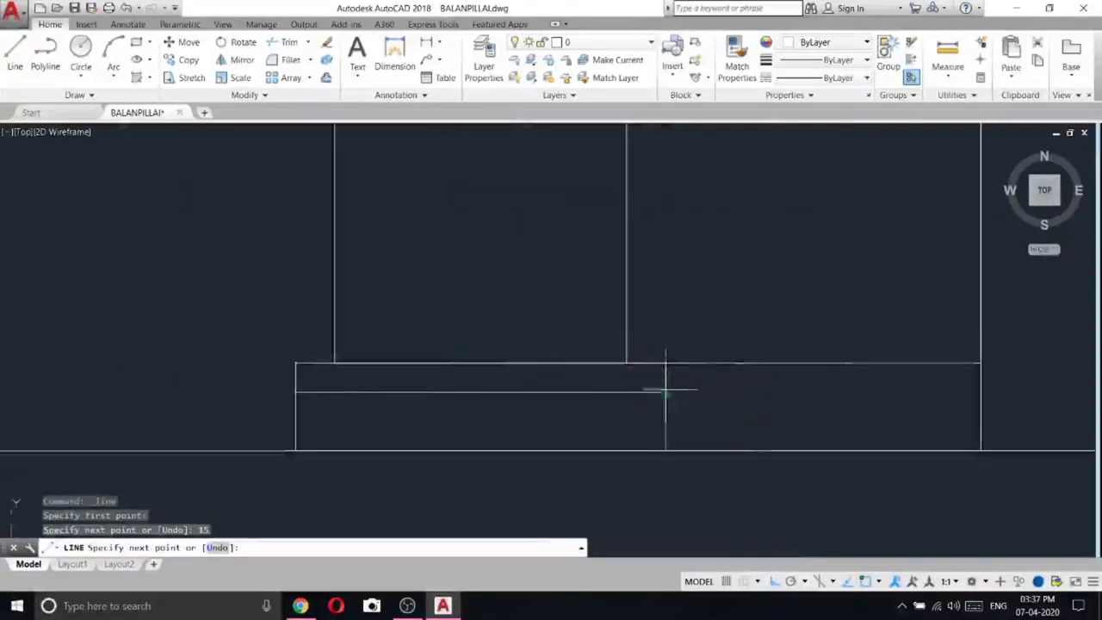
click(664, 391)
key(Return)
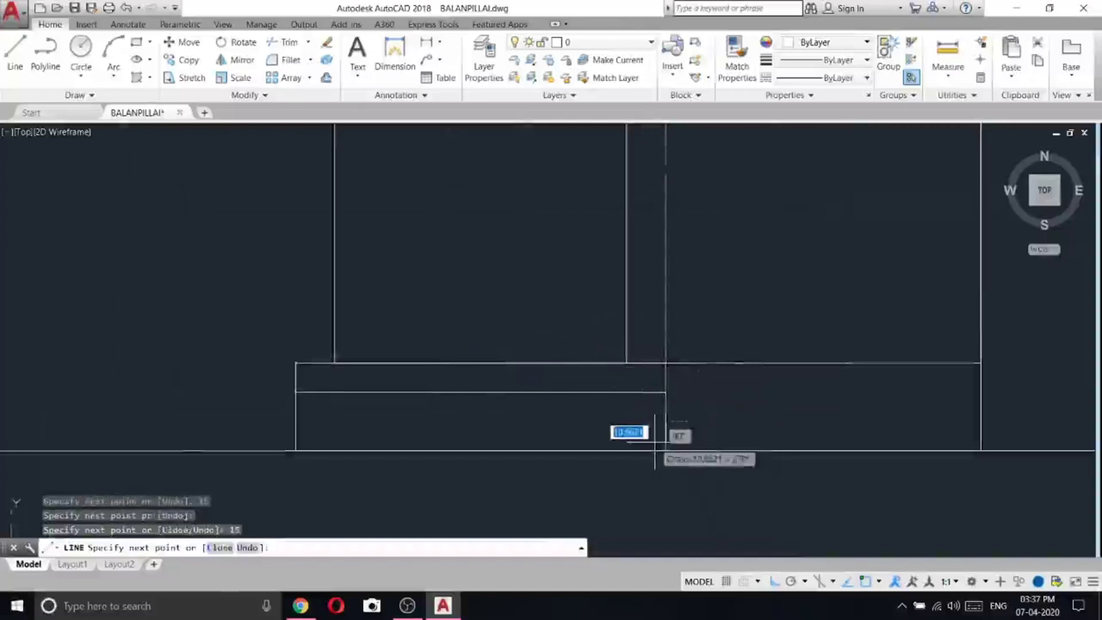
click(295, 422)
right_click(273, 278)
click(295, 285)
scroll(682, 350, down, 8)
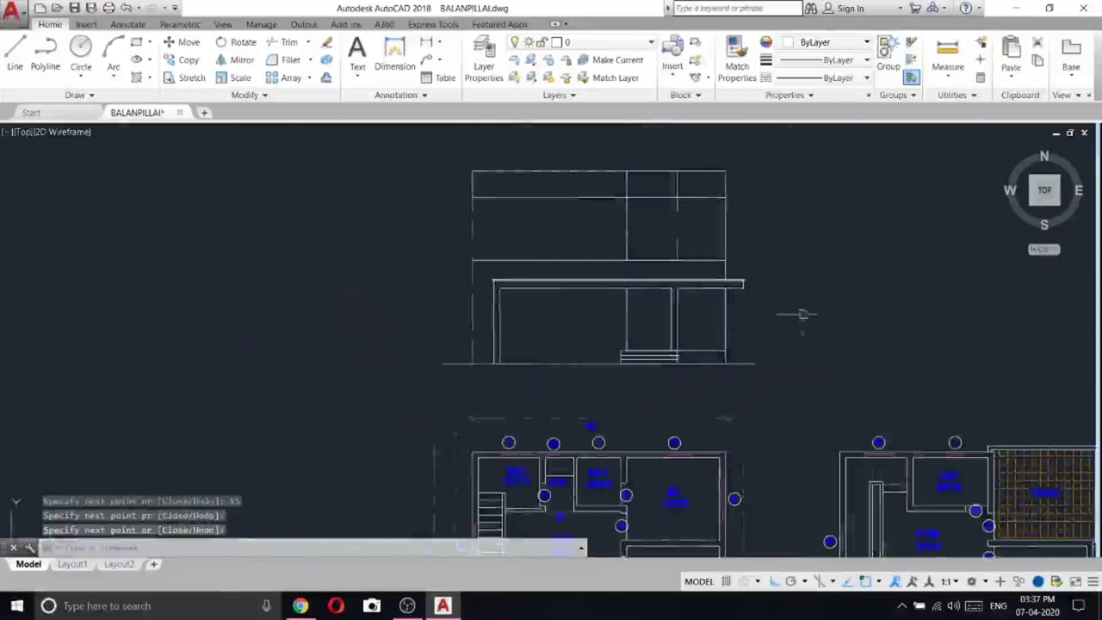
scroll(802, 314, down, 3)
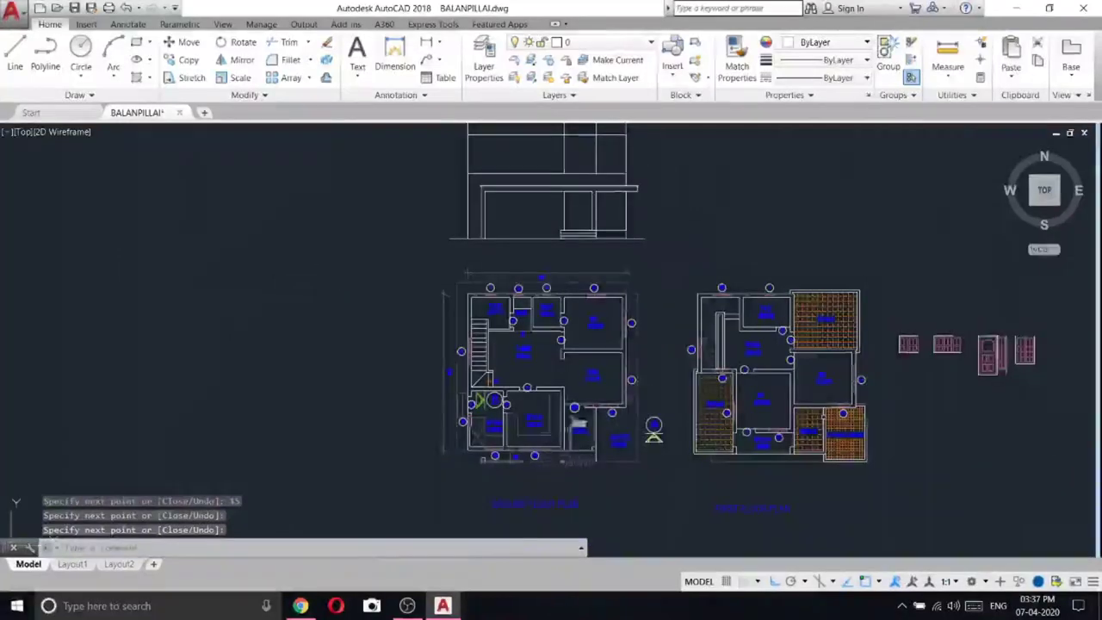
scroll(577, 423, up, 2)
mouse_move(691, 227)
middle_down()
mouse_move(701, 326)
mouse_move(677, 291)
mouse_move(676, 338)
middle_up()
scroll(677, 290, down, 2)
scroll(677, 278, up, 2)
scroll(403, 201, down, 2)
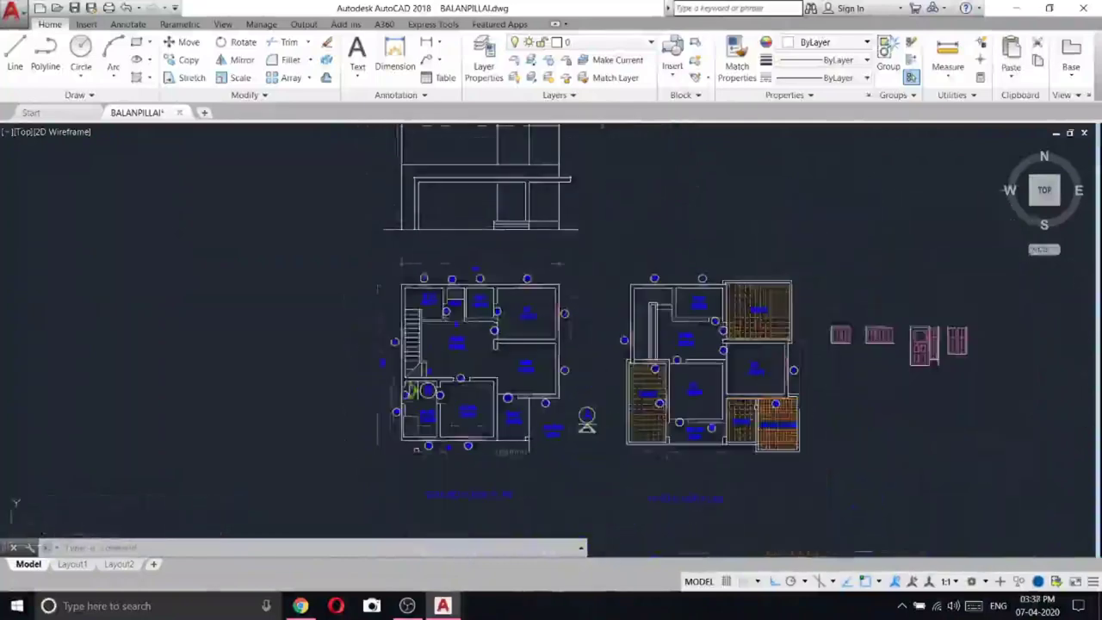
- Draw a line from the beam's underside at the left pillar to the left outer wall and 60 beyond it
click(15, 60)
scroll(396, 427, up, 2)
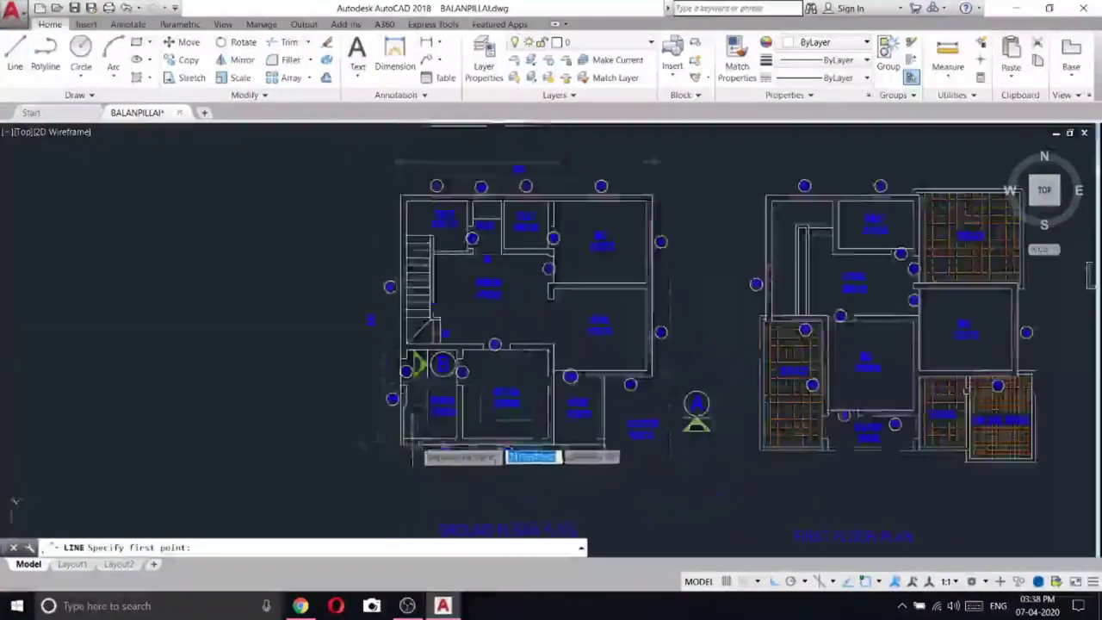
scroll(470, 344, down, 4)
scroll(475, 231, up, 6)
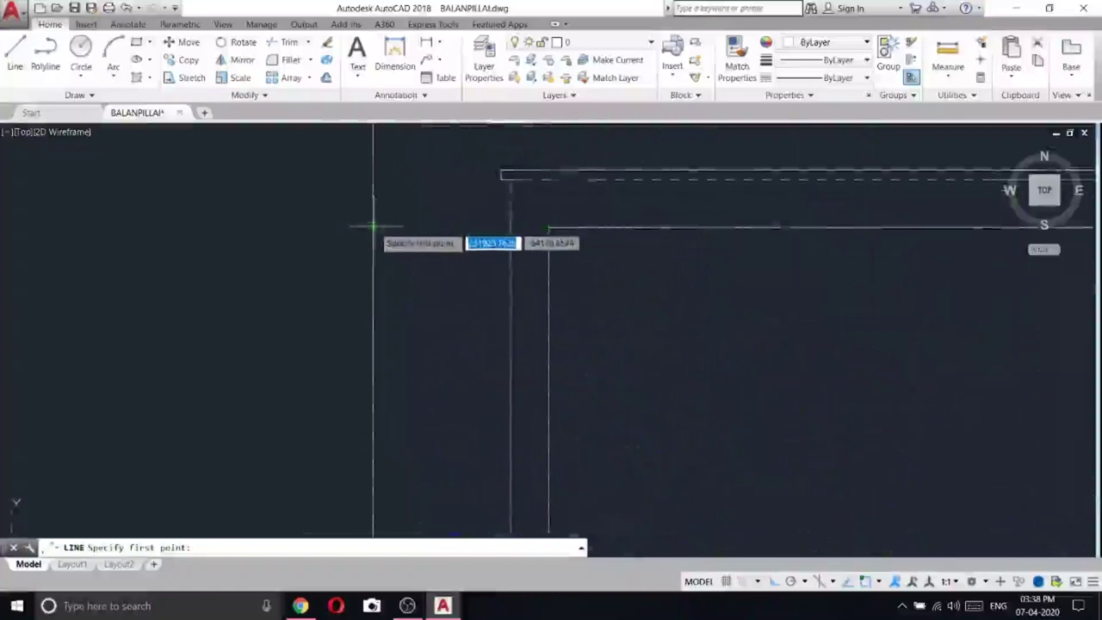
click(548, 227)
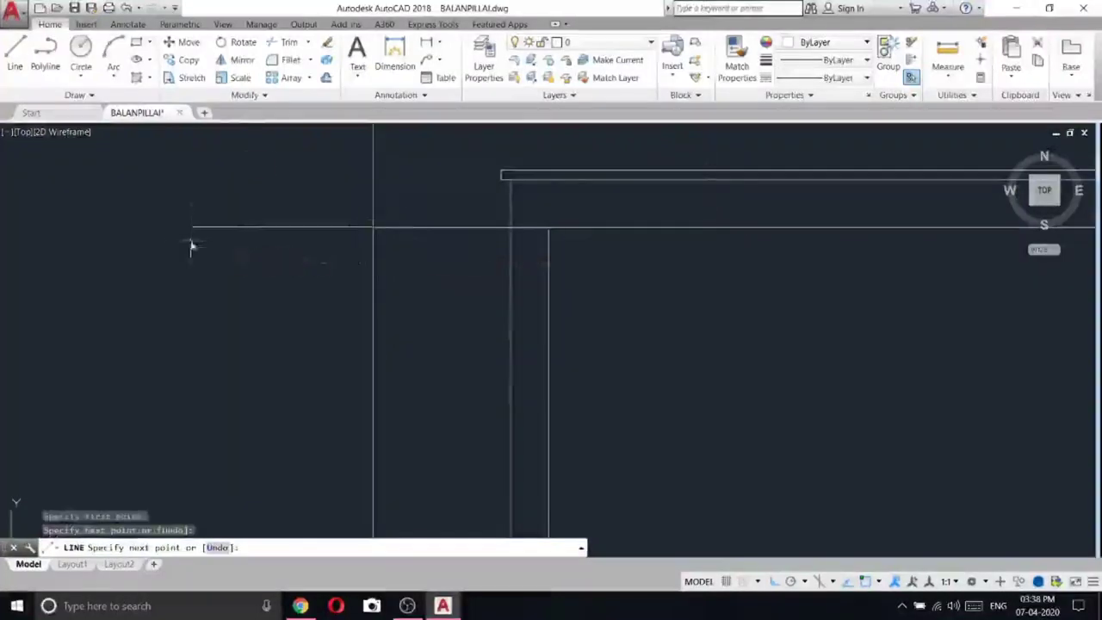
text(60)
key(Return)
scroll(192, 245, up, 2)
scroll(417, 267, down, 3)
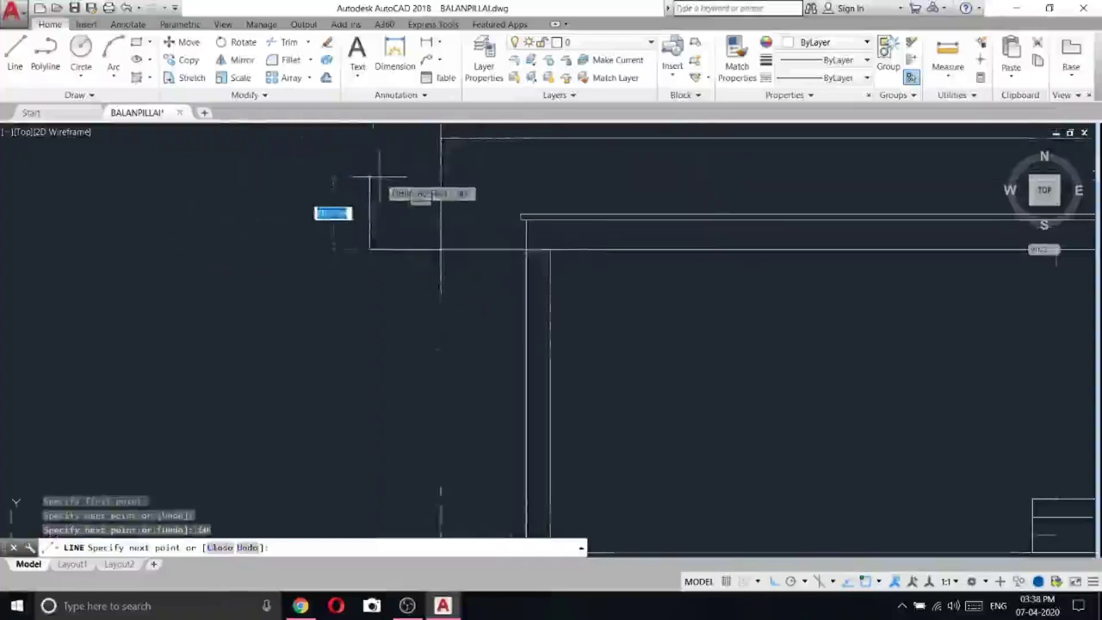
- Raise the left overhang's end by 25 and add a band projecting 5 outward and 5 high, closed back to the outer wall
text(25)
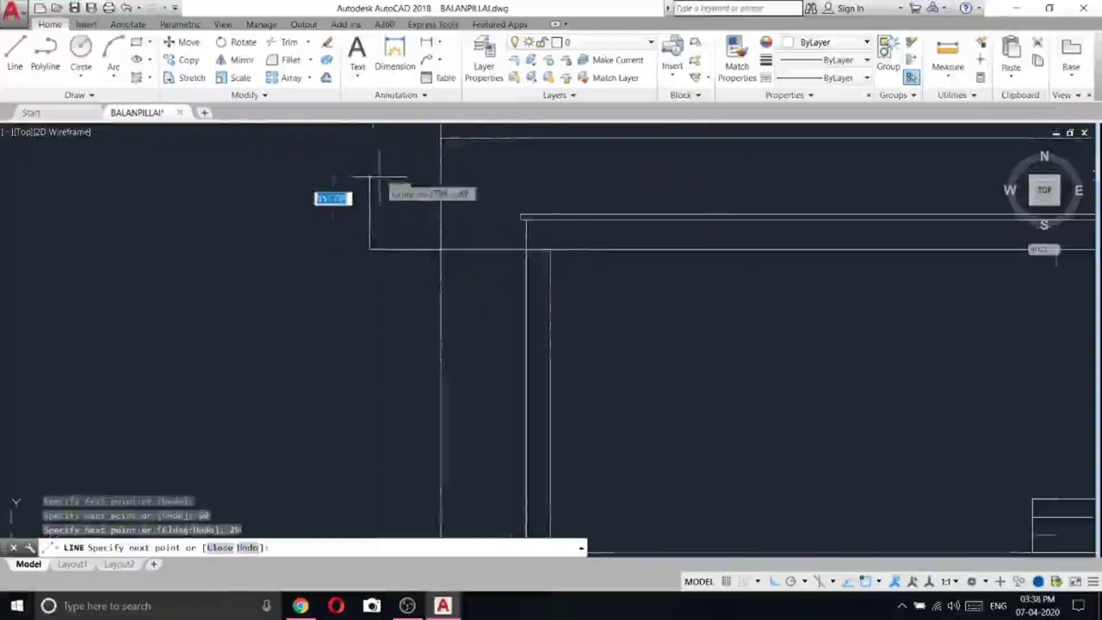
key(Return)
text(5)
key(Return)
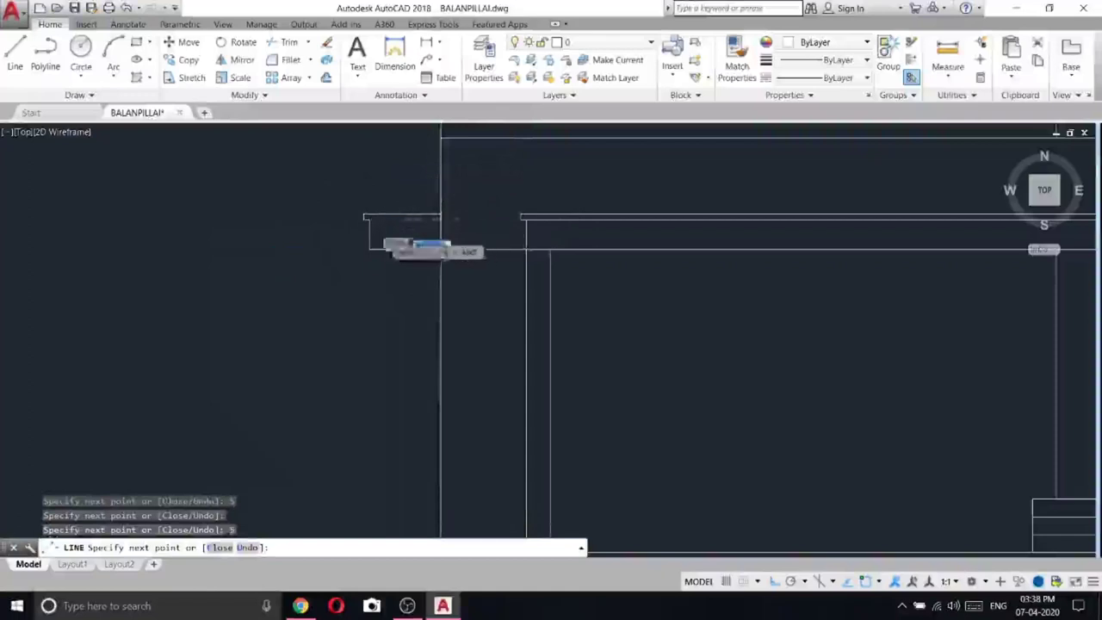
scroll(379, 225, up, 4)
right_click(353, 199)
click(410, 219)
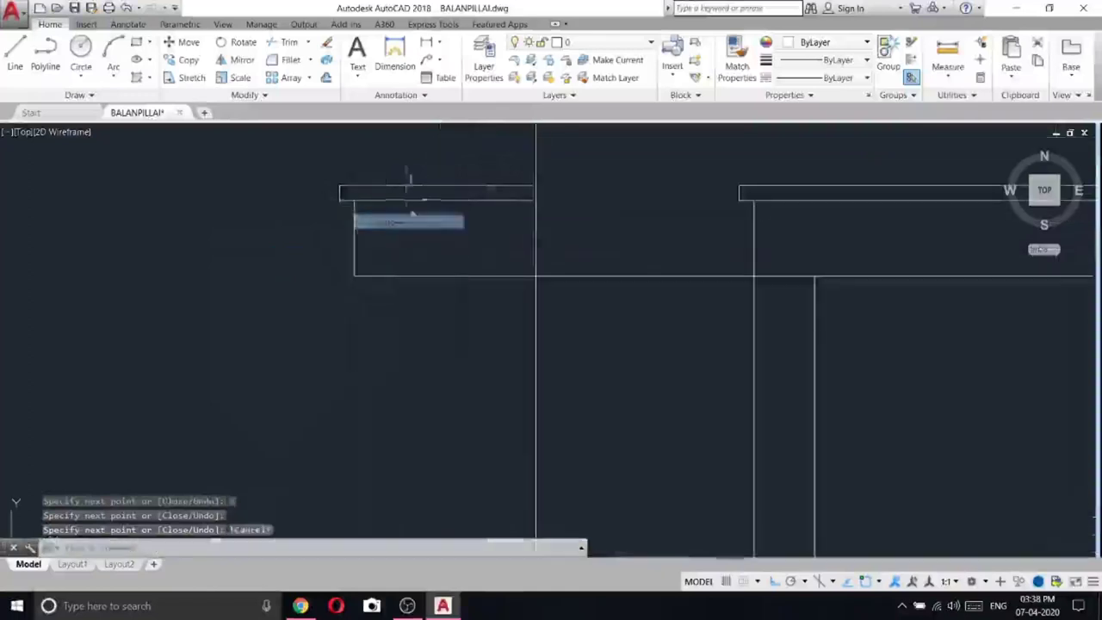
- Trim the surplus underside line between the left outer wall and the porch pillar
click(287, 43)
right_click(652, 278)
click(626, 245)
click(605, 304)
right_click(605, 195)
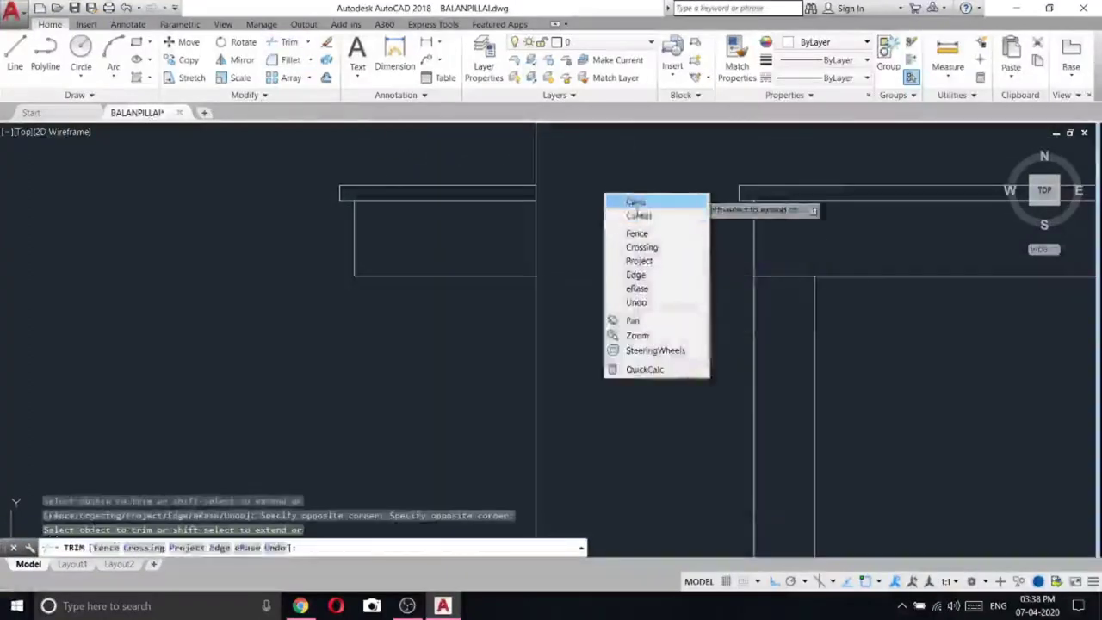
click(636, 203)
- Examine the left side and openings of the ground floor plan and compare the floor plans with the front elevation
scroll(512, 238, down, 10)
scroll(636, 361, up, 8)
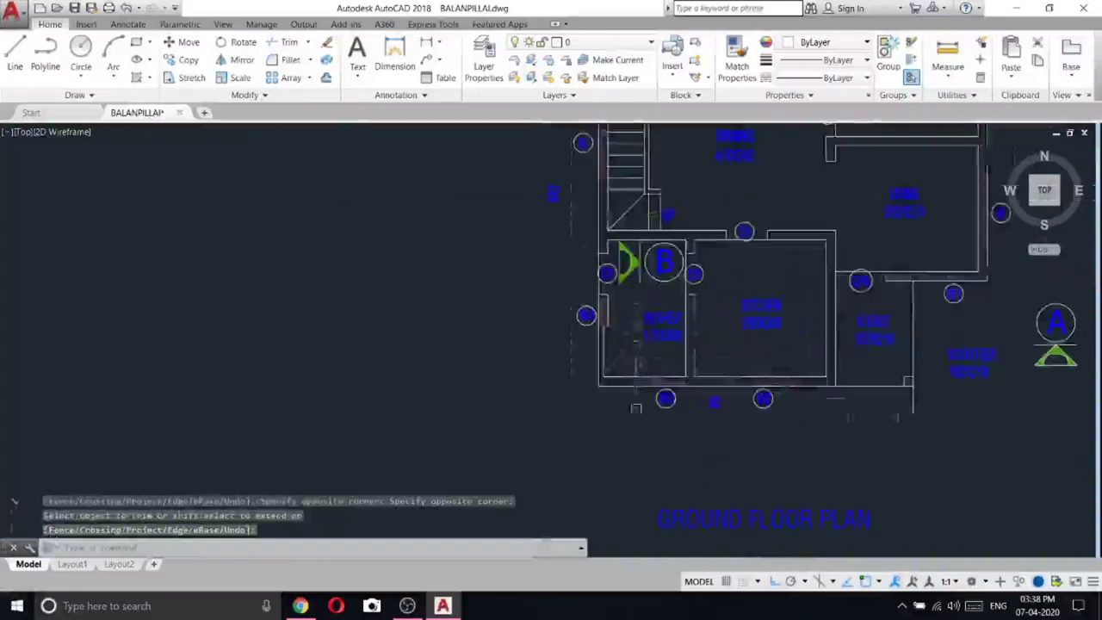
scroll(636, 408, up, 5)
scroll(668, 452, down, 4)
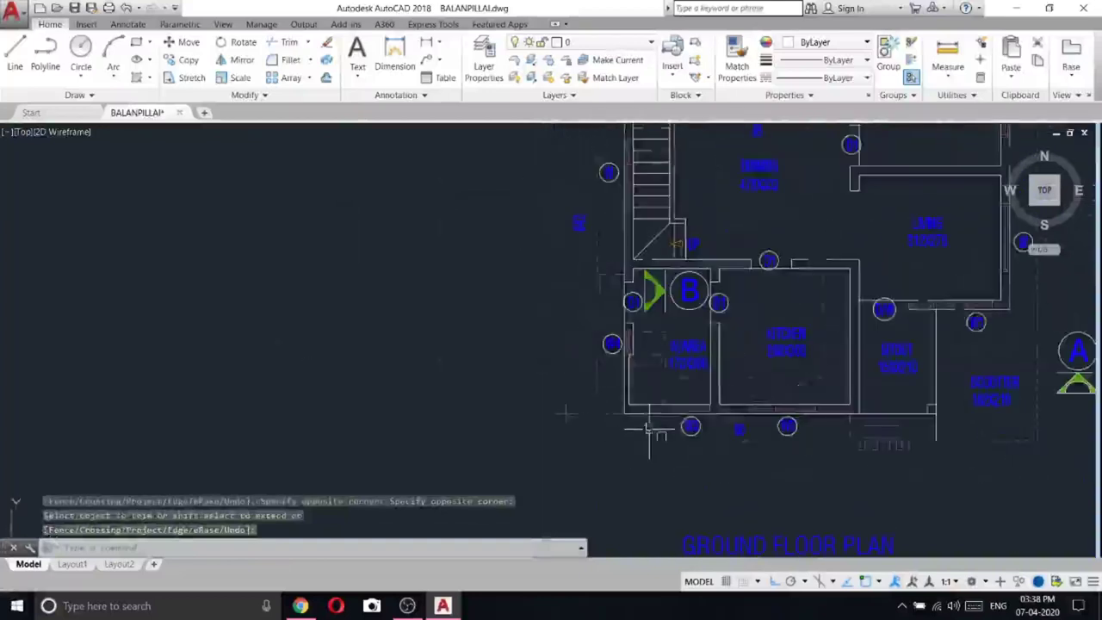
scroll(654, 374, up, 3)
scroll(619, 400, down, 5)
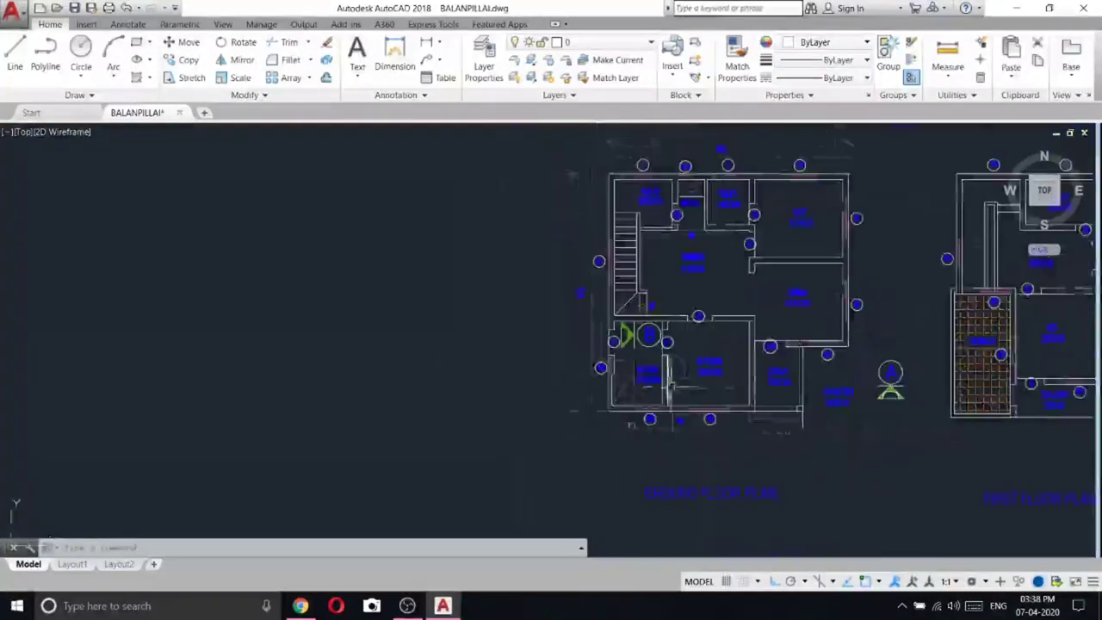
middle_drag(672, 388, 515, 402)
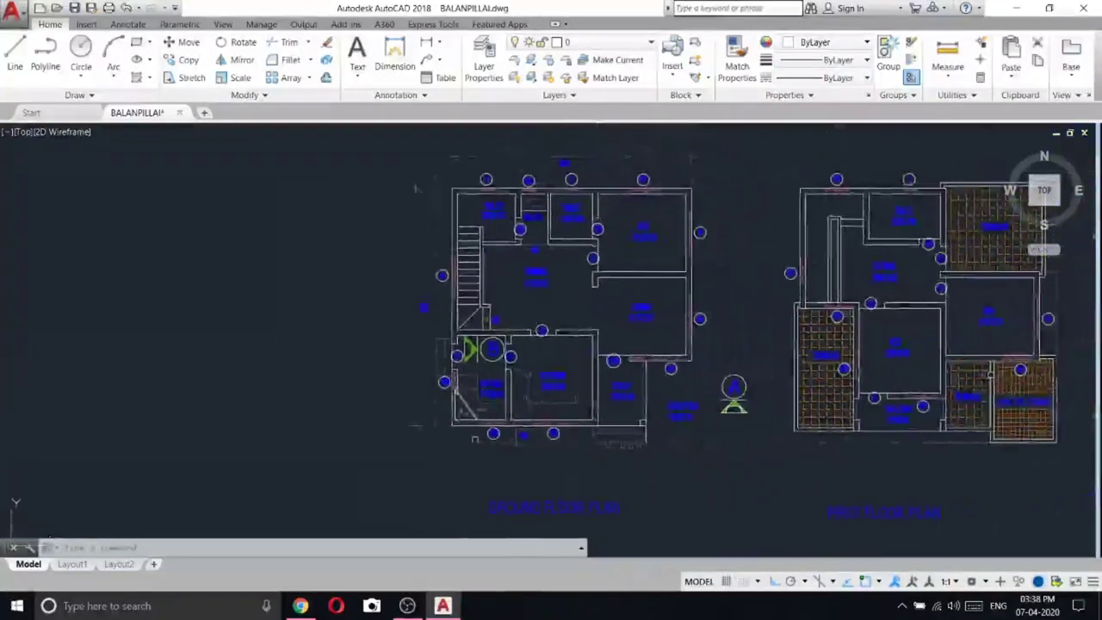
scroll(551, 411, down, 4)
scroll(825, 242, up, 6)
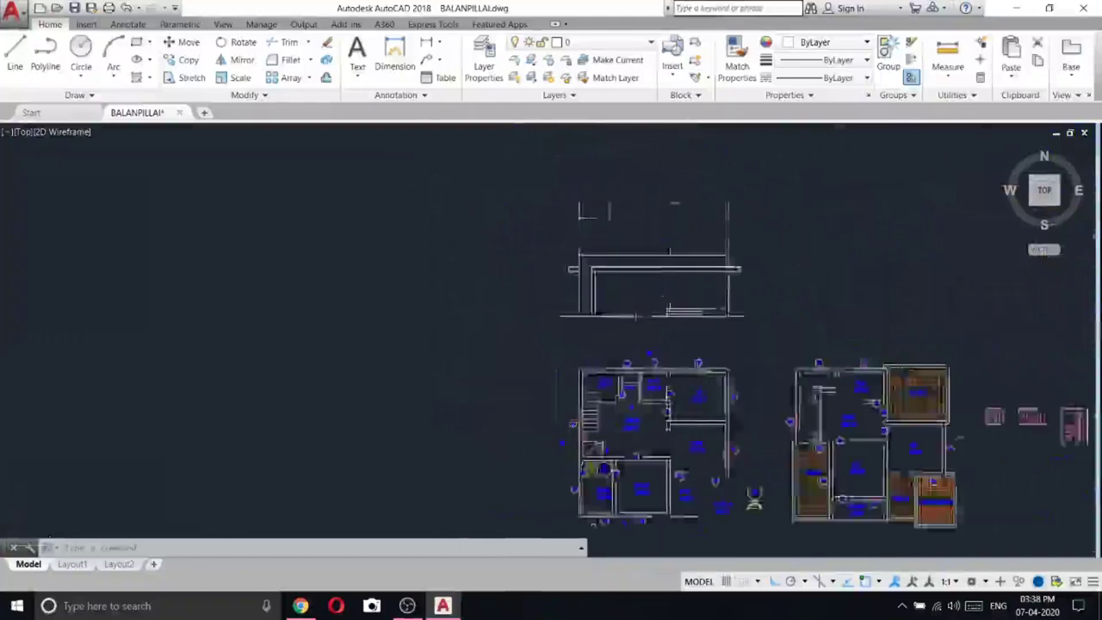
middle_drag(825, 242, 447, 238)
scroll(450, 241, down, 3)
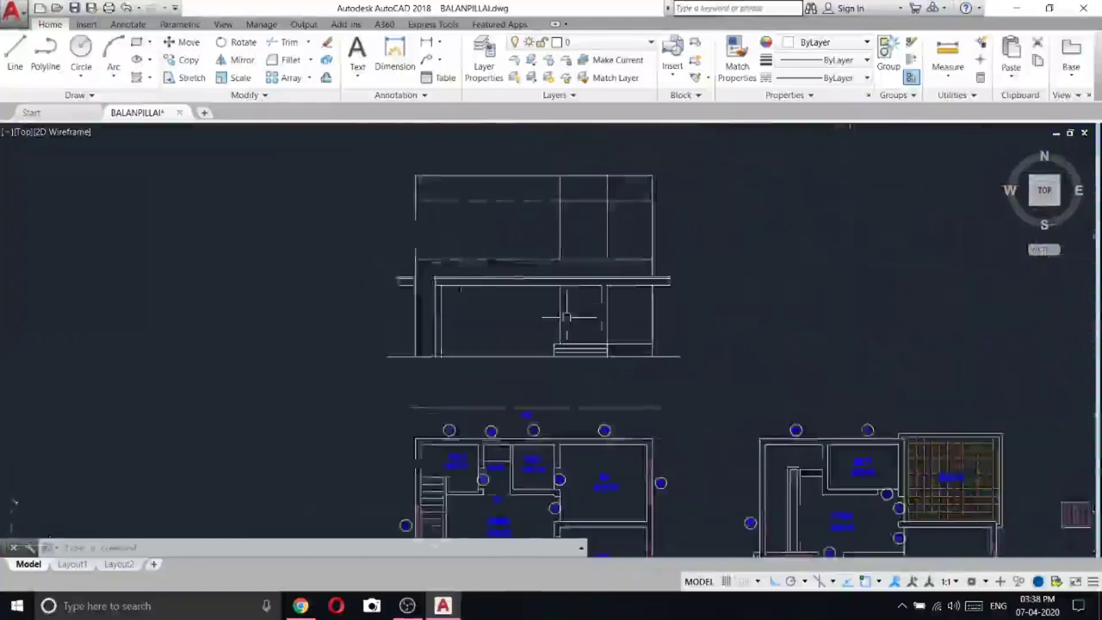
scroll(552, 317, up, 4)
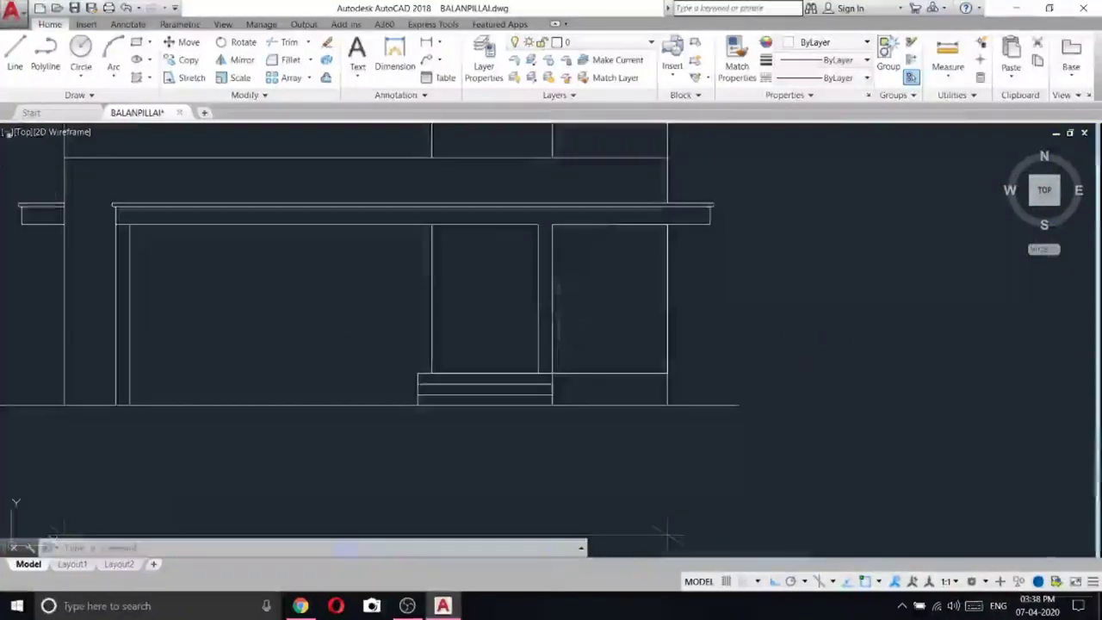
click(15, 56)
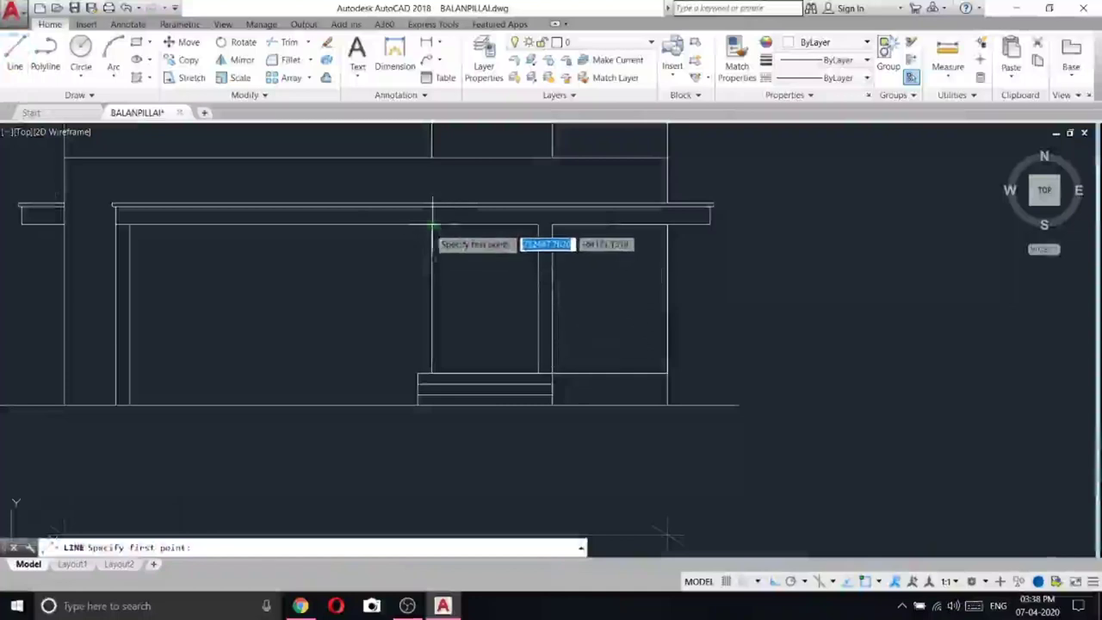
scroll(478, 232, down, 4)
scroll(551, 284, down, 4)
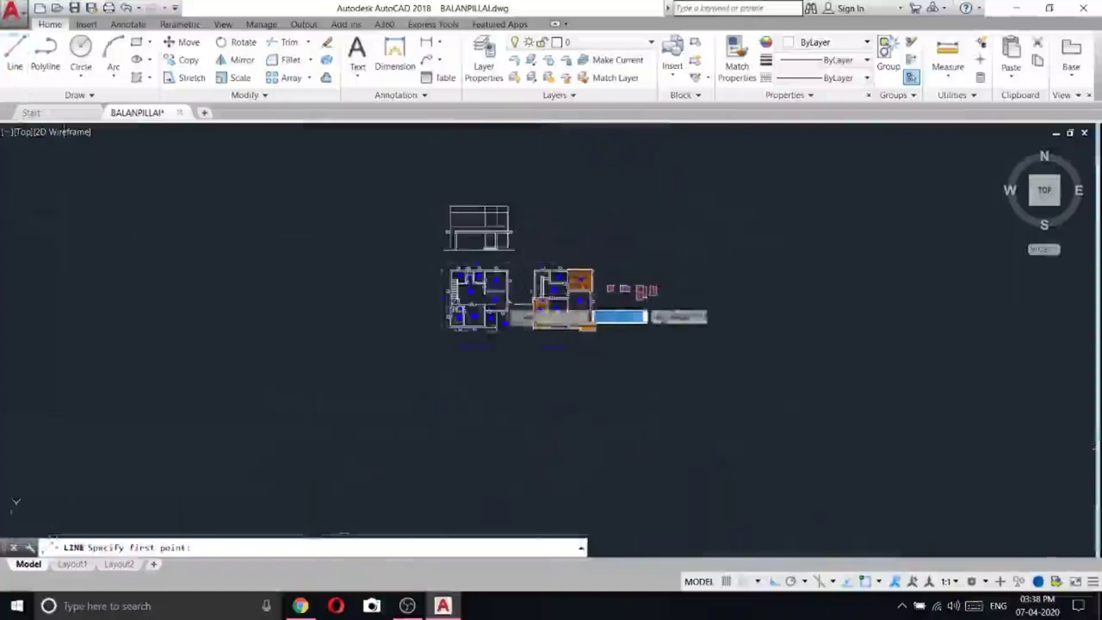
key(Escape)
- Draw vertical construction lines through both side edges of each of the six small front projections in the ground floor plan
click(95, 94)
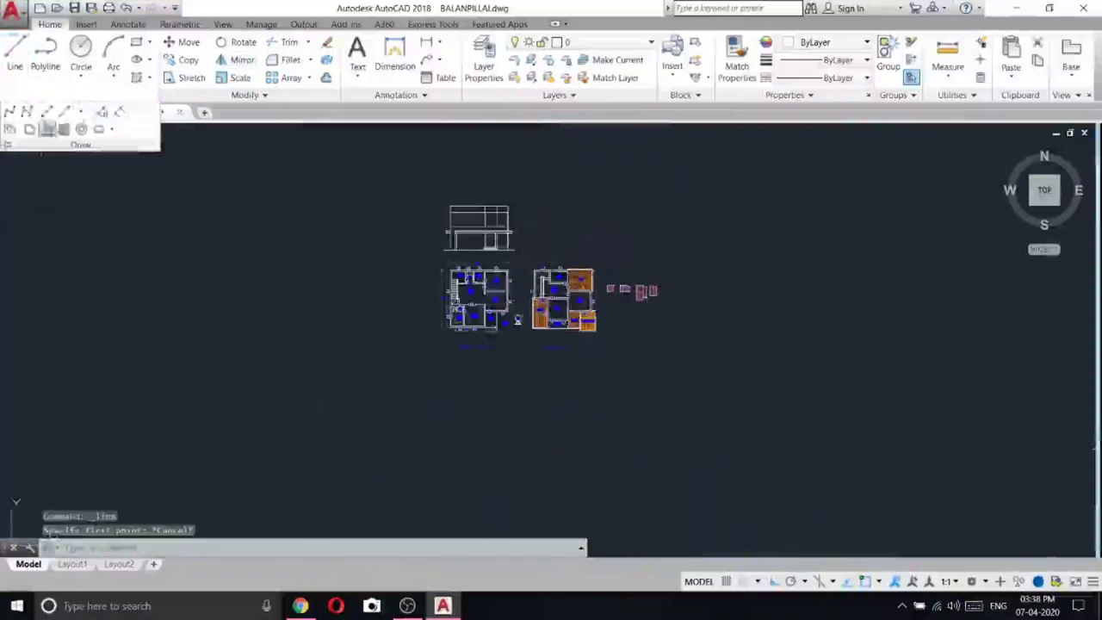
click(47, 111)
right_click(239, 195)
click(258, 274)
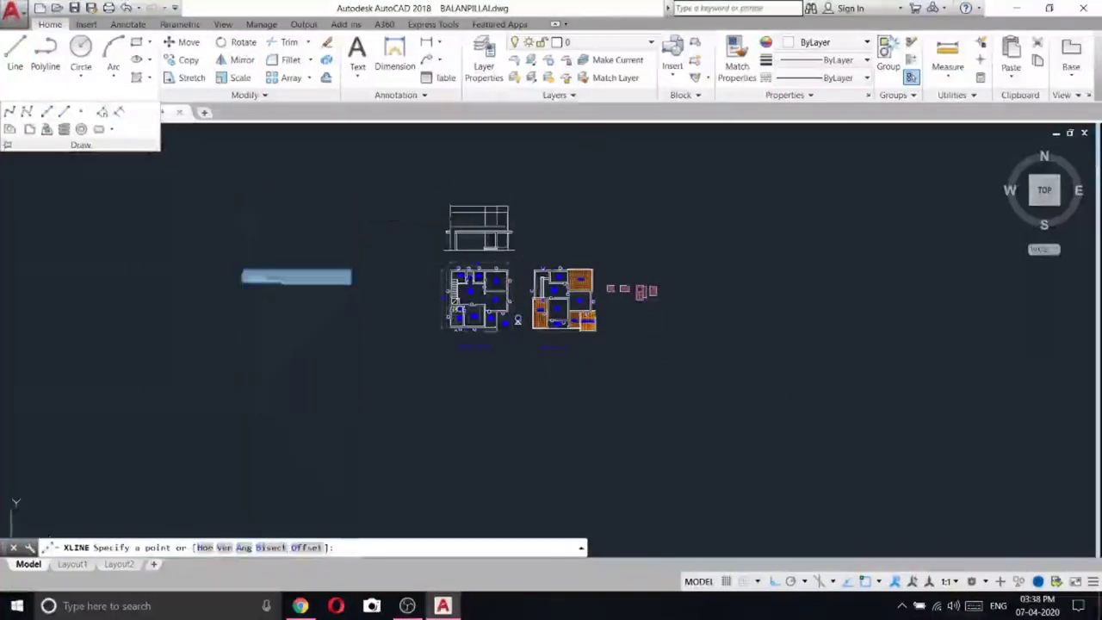
scroll(495, 349, up, 6)
scroll(546, 290, up, 3)
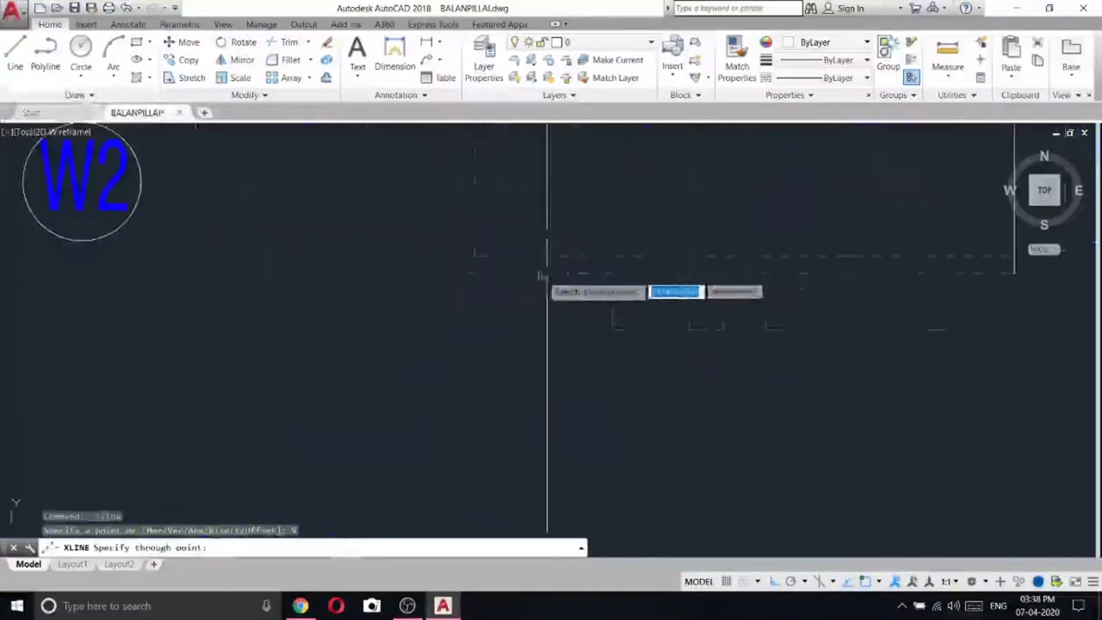
click(532, 274)
click(565, 274)
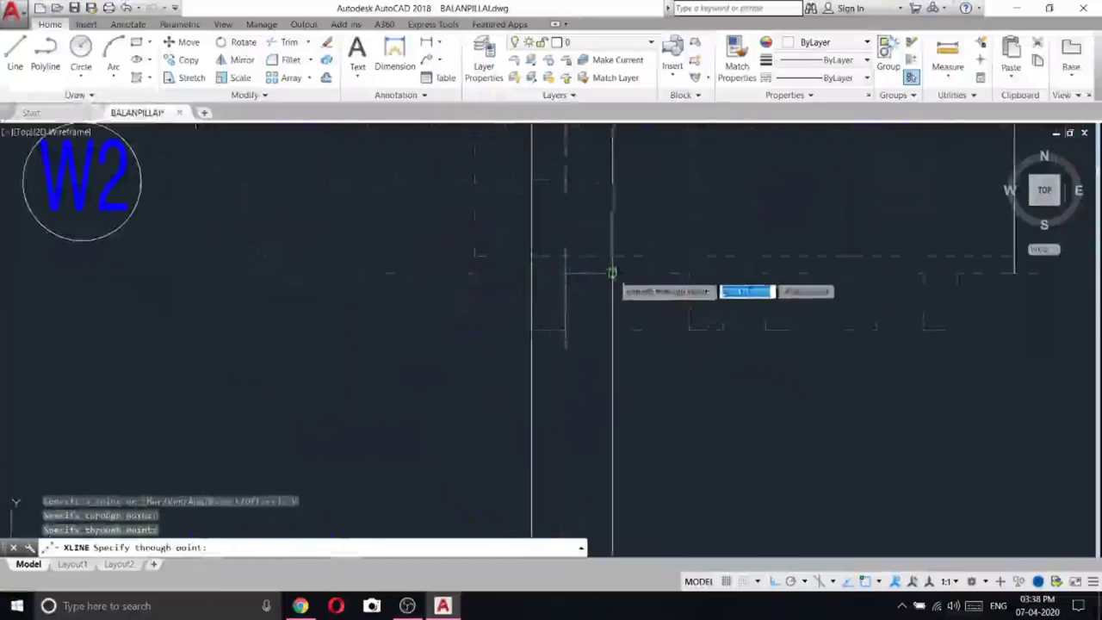
click(612, 274)
click(646, 275)
click(689, 274)
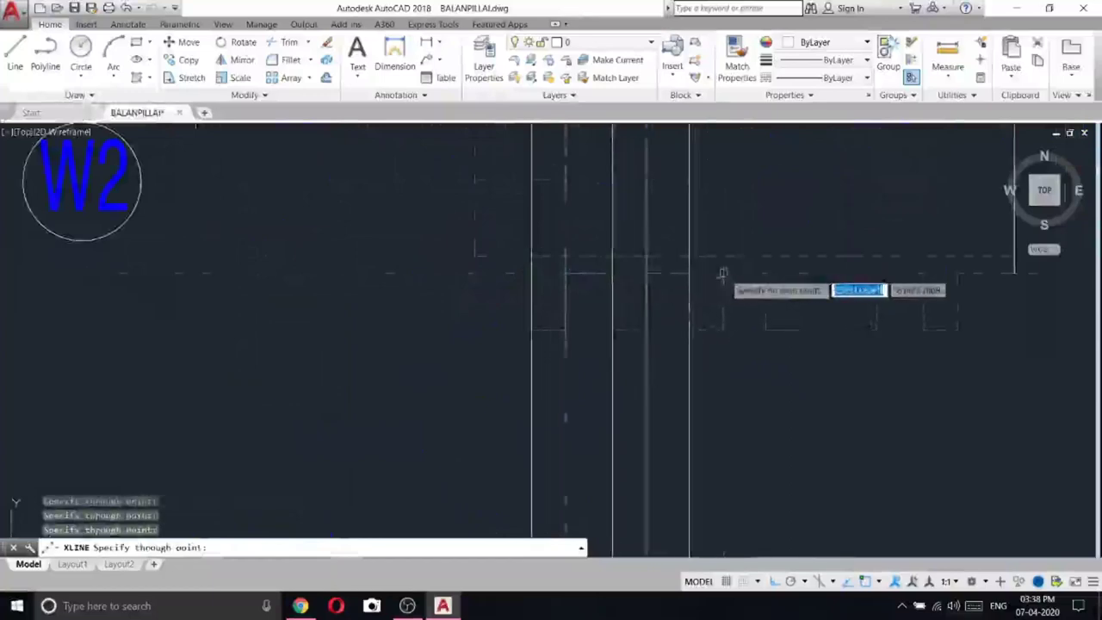
click(724, 273)
click(765, 274)
click(800, 274)
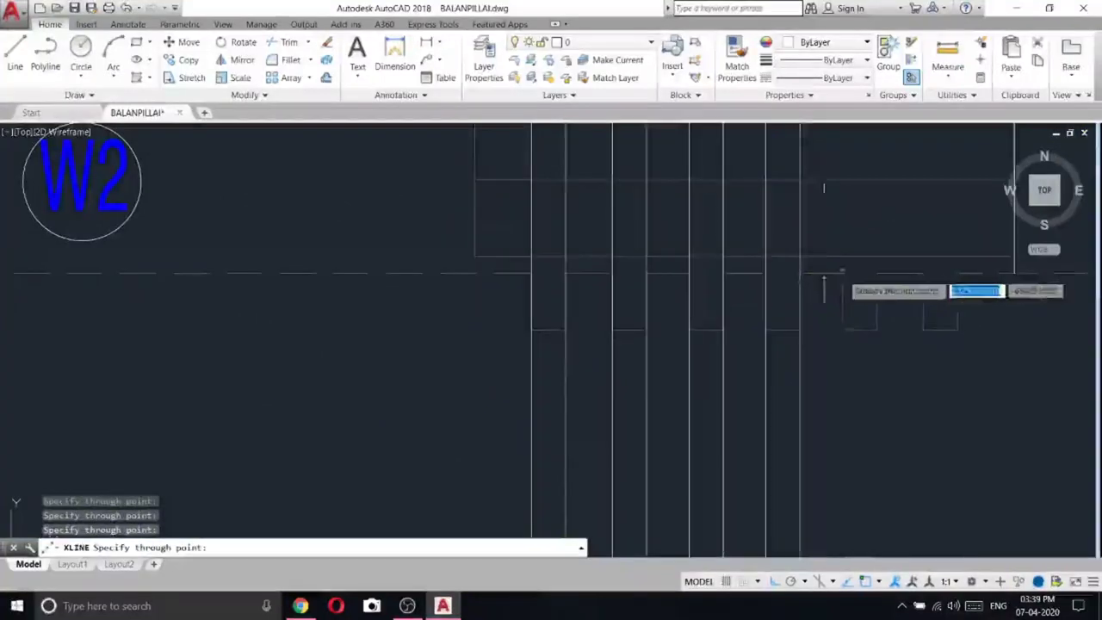
click(843, 274)
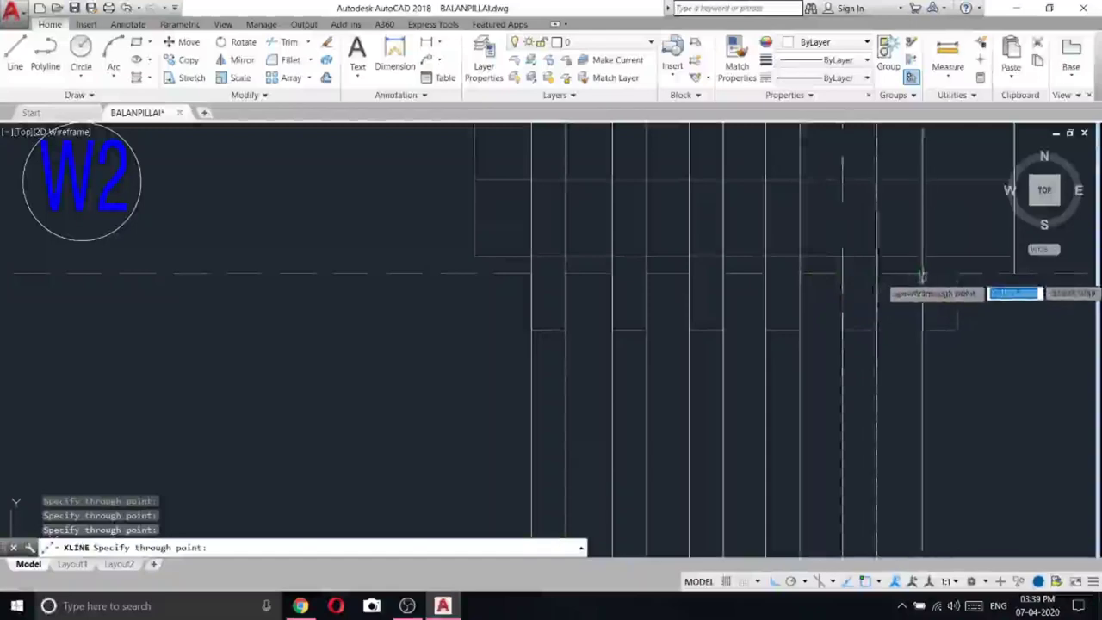
click(922, 274)
click(957, 273)
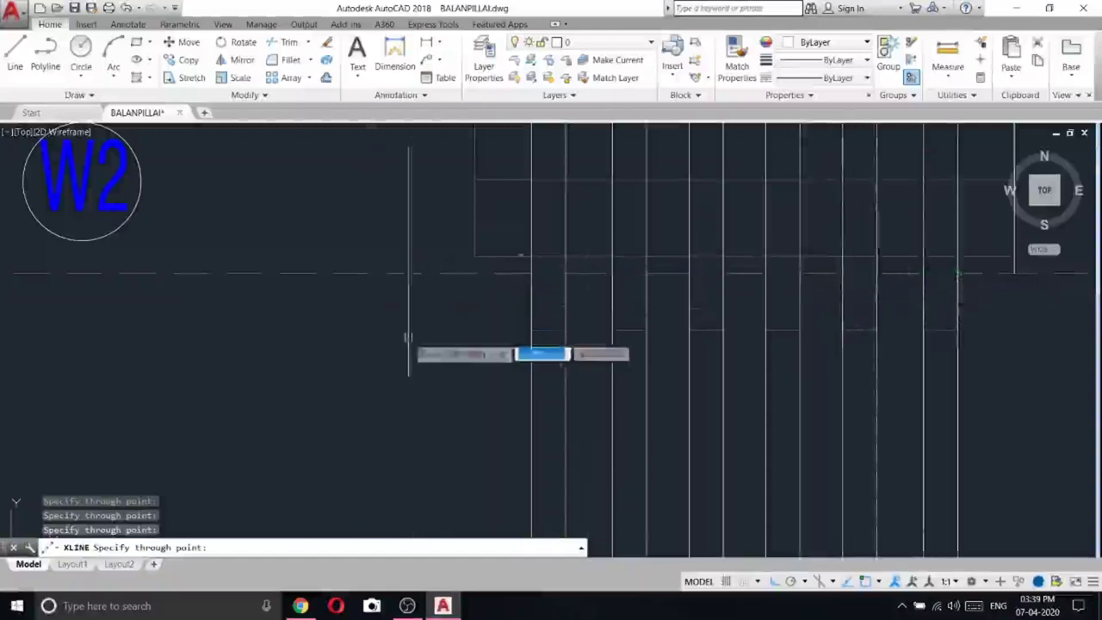
key(Return)
- Draw a line 15 down from the porch band's underside at the first construction line and across to the last one
scroll(439, 335, down, 7)
middle_drag(587, 165, 617, 584)
scroll(519, 258, up, 6)
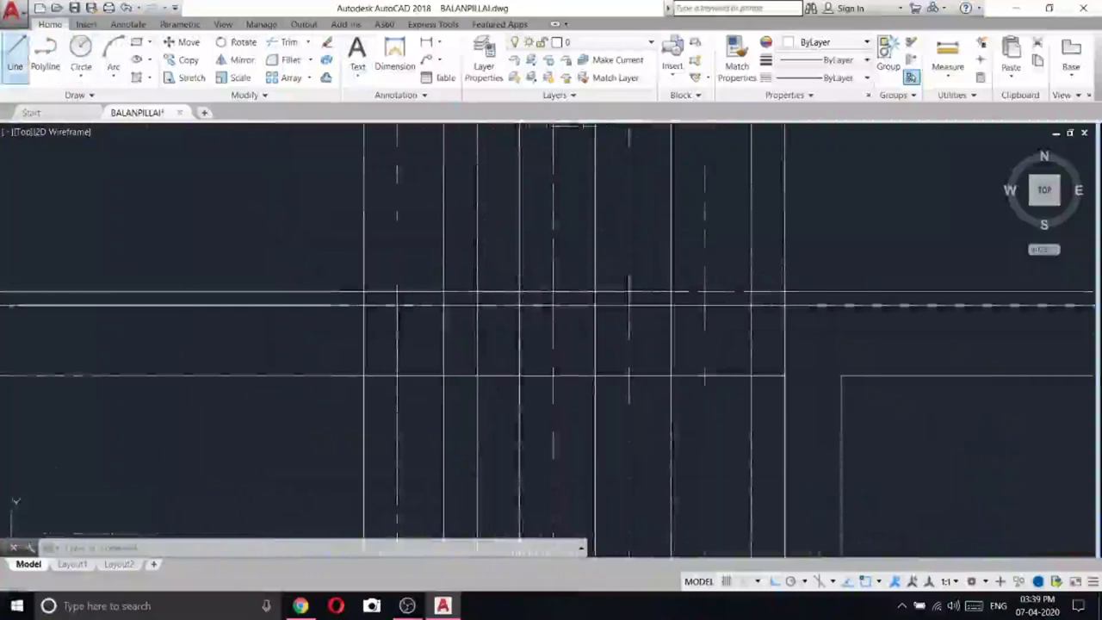
click(15, 55)
click(363, 305)
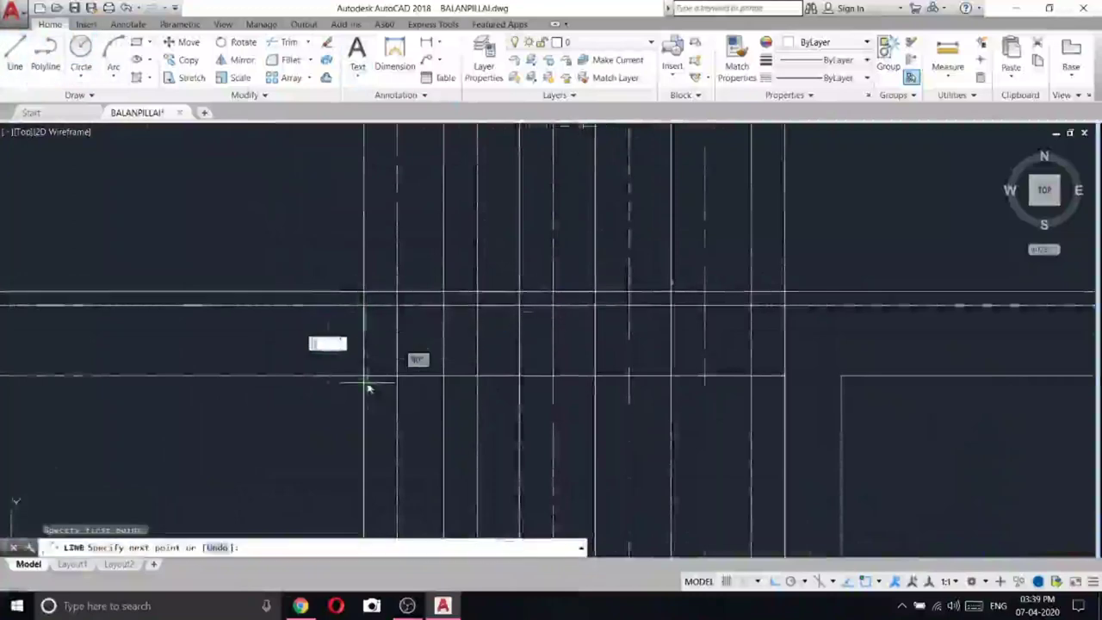
text(15)
key(Return)
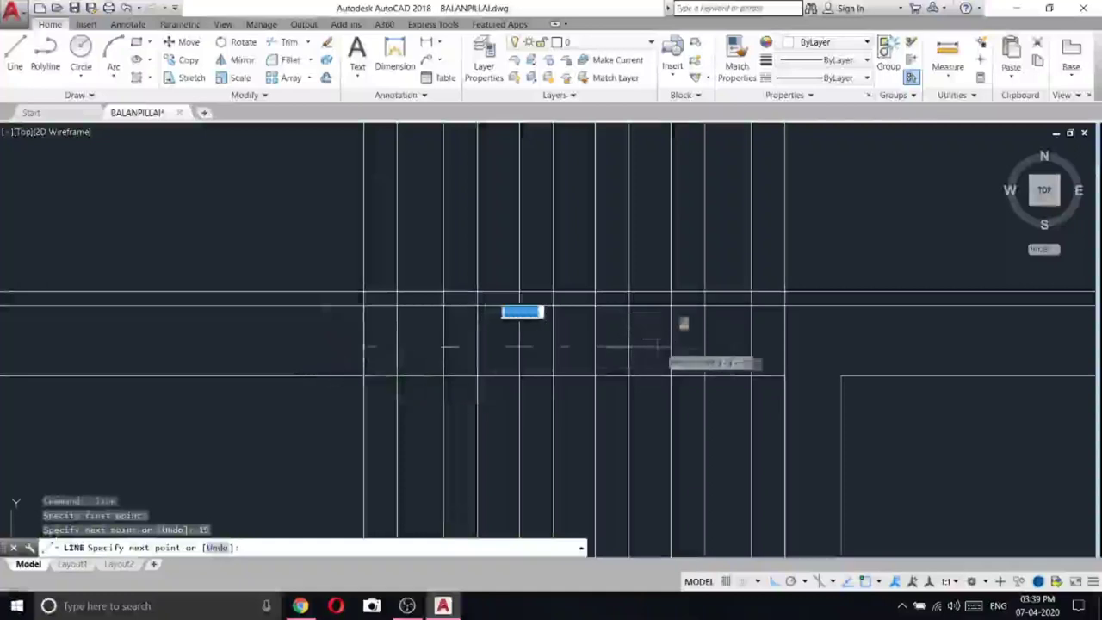
click(783, 347)
right_click(811, 254)
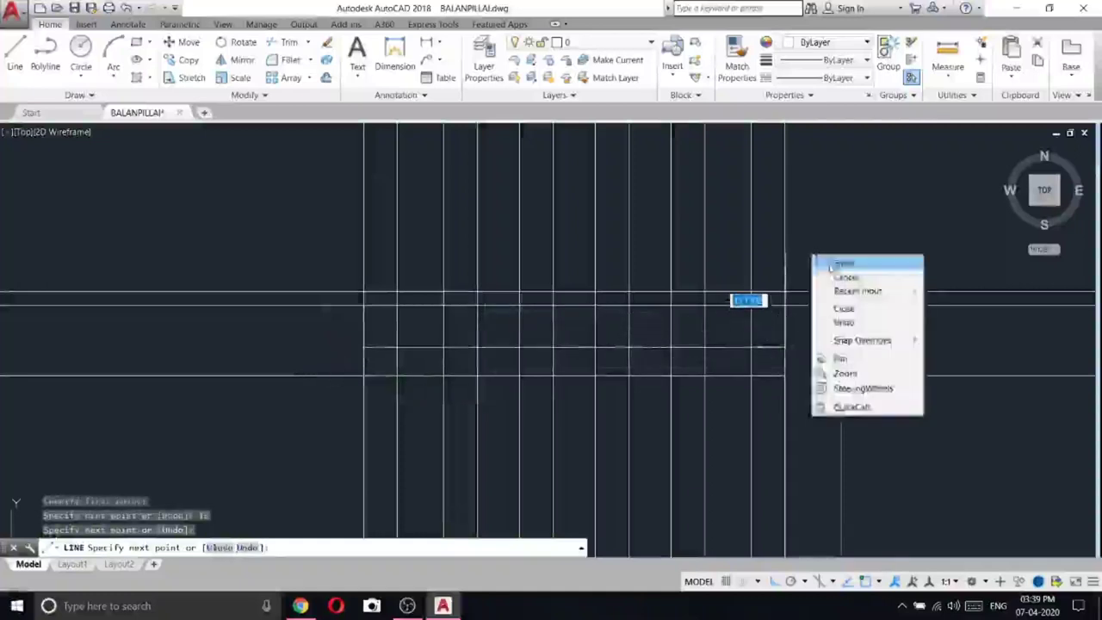
click(832, 262)
- Trim the construction lines above the porch band and between the new horizontal line and the beam's underside
click(284, 43)
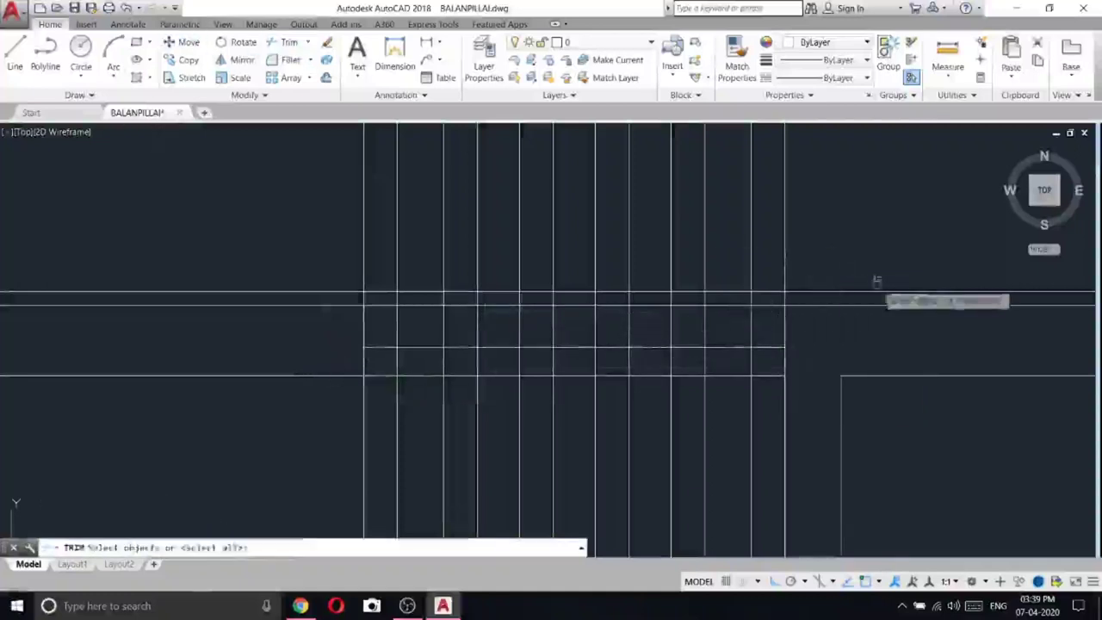
key(Return)
click(840, 256)
click(216, 201)
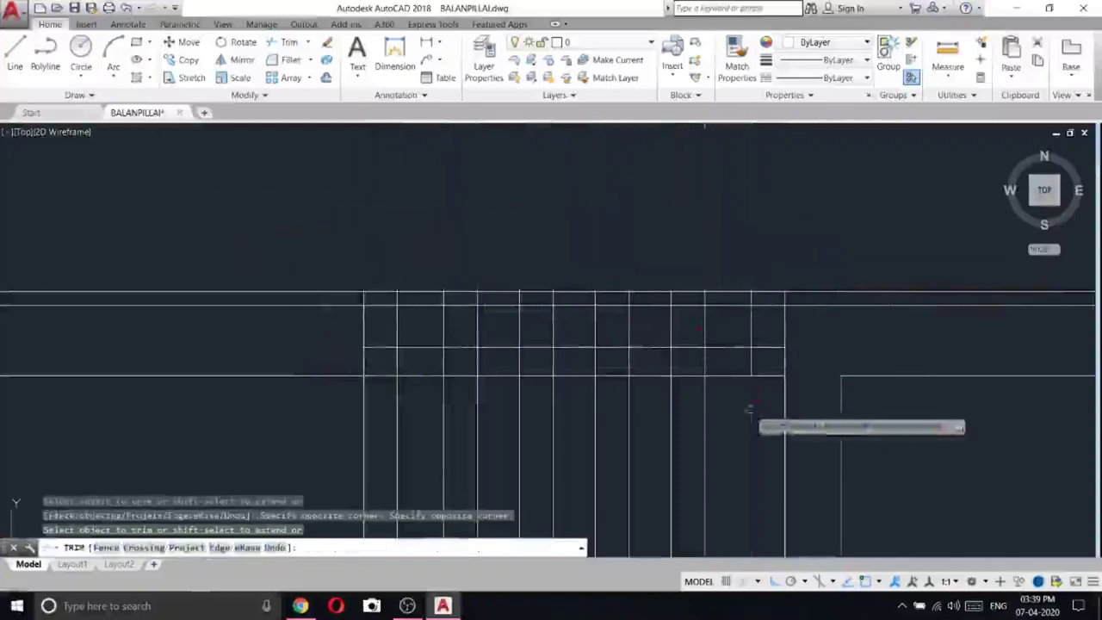
click(790, 360)
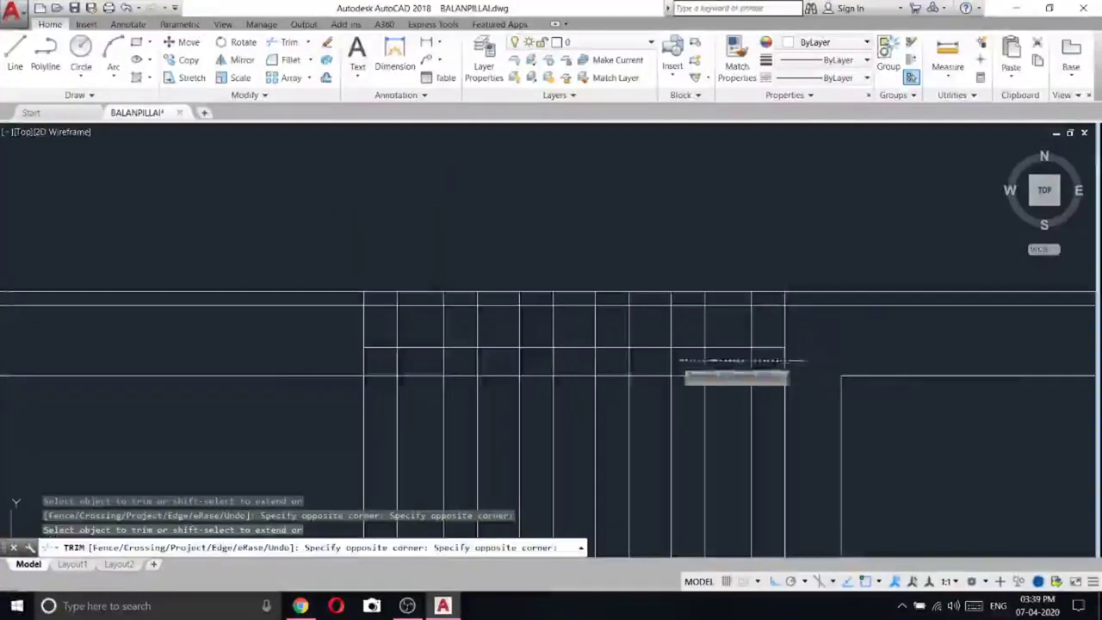
click(289, 358)
key(Return)
scroll(500, 265, down, 6)
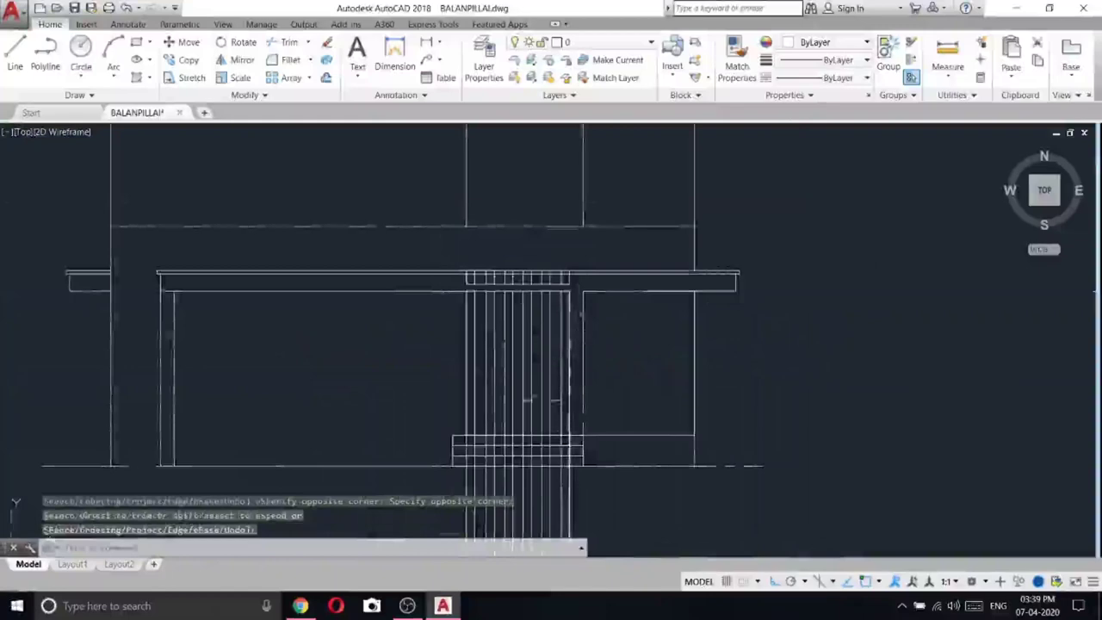
- Erase the leftover construction lines running below the beam across the porch opening and entrance steps
click(449, 351)
click(573, 398)
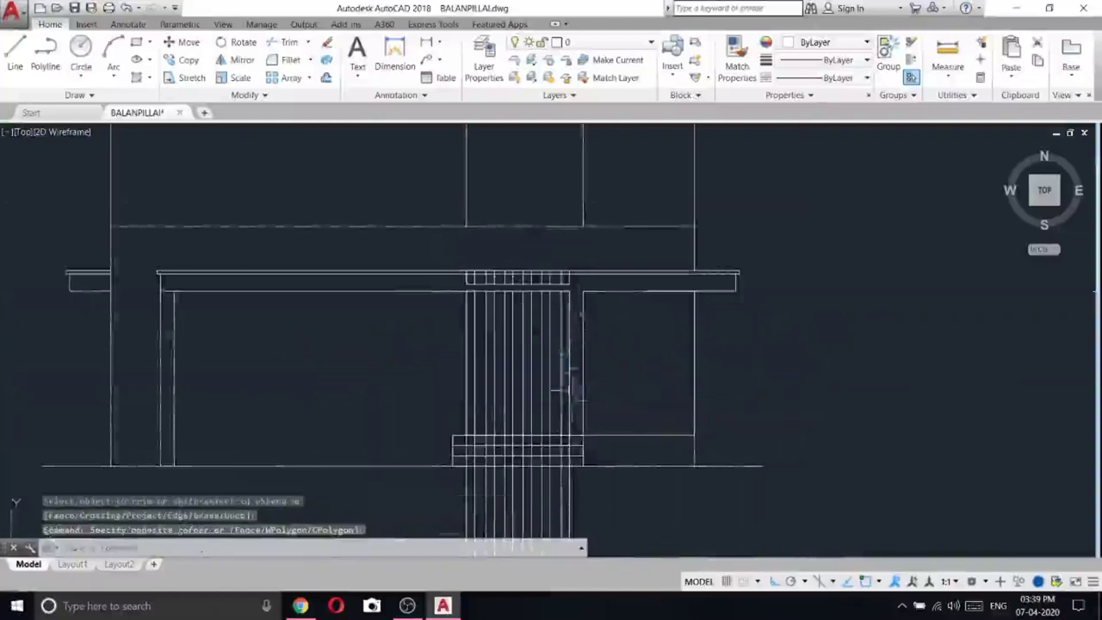
scroll(566, 420, up, 8)
click(551, 405)
scroll(552, 405, down, 6)
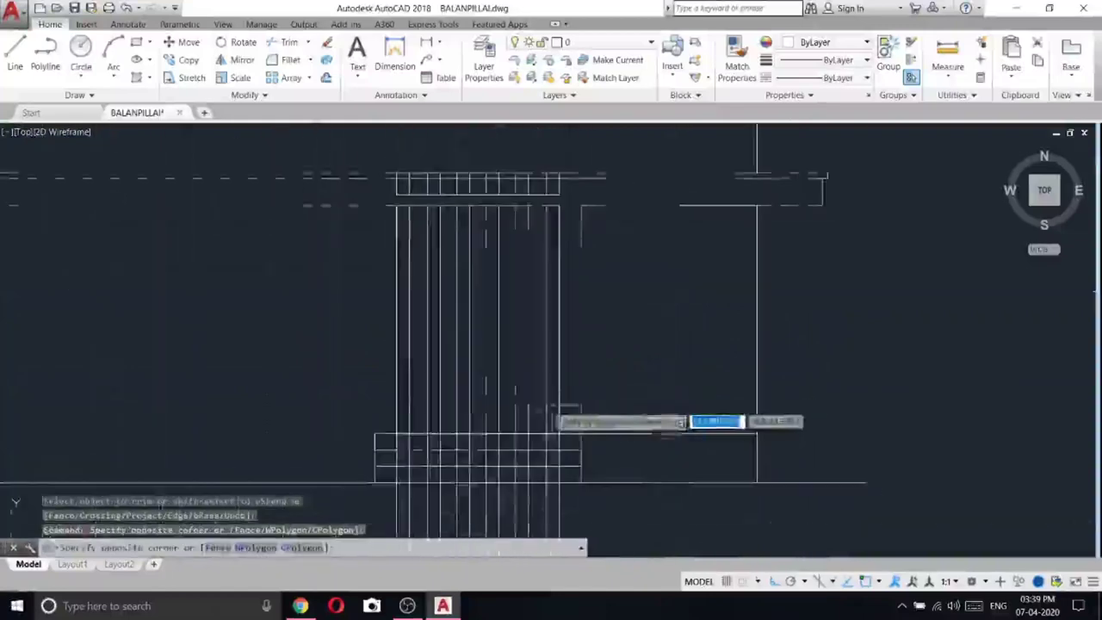
click(334, 355)
right_click(303, 248)
click(345, 329)
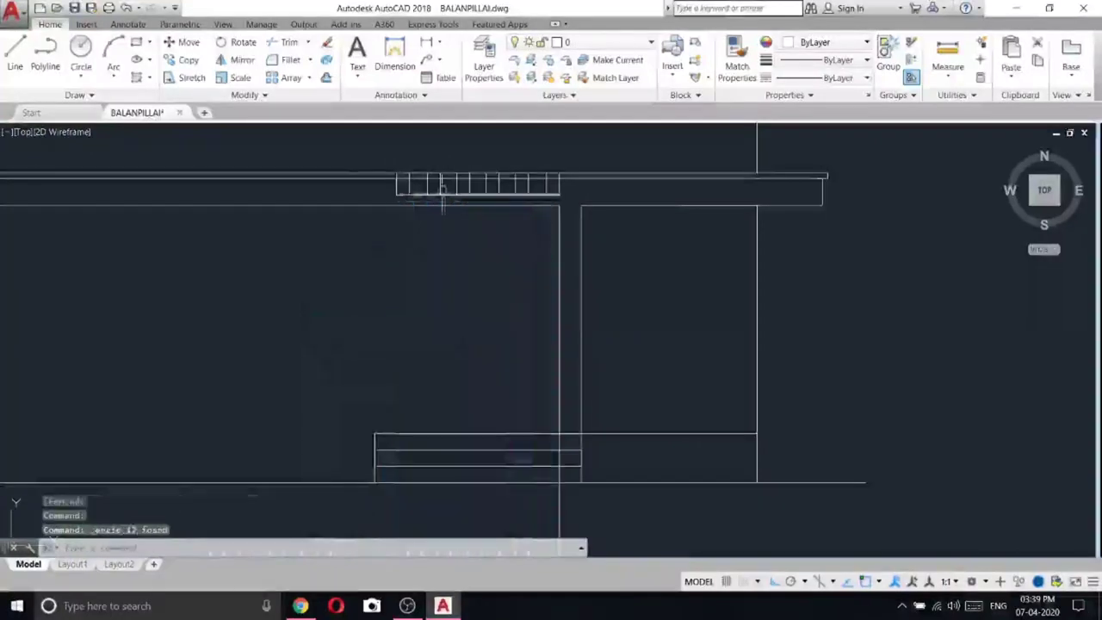
- Trim the lower horizontal line in the gaps between the brackets to form six separate rectangles
middle_drag(420, 176, 448, 302)
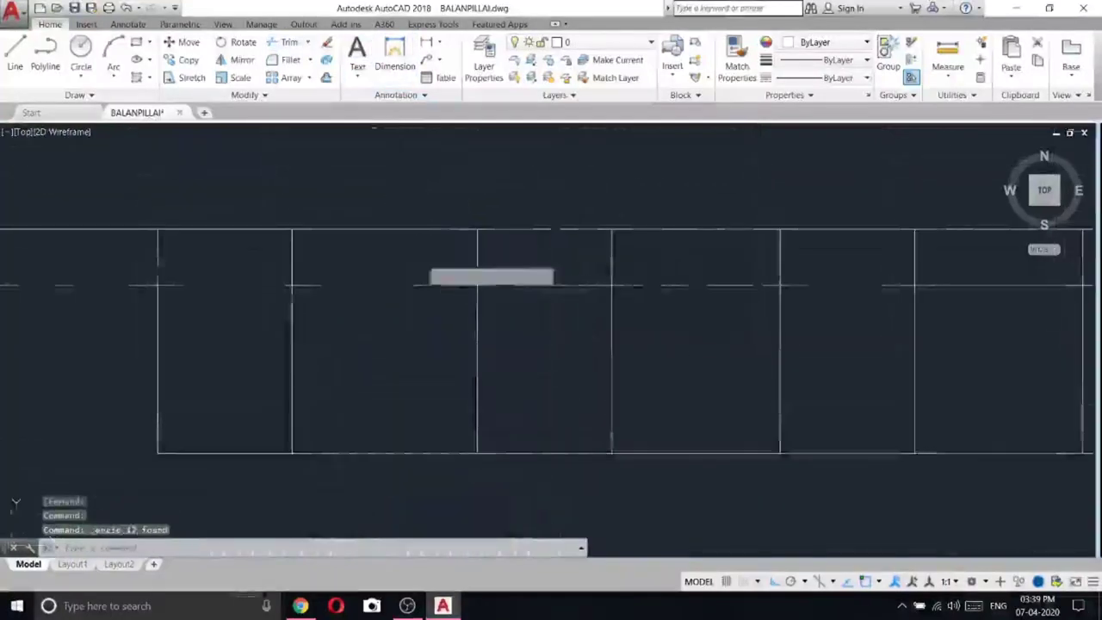
right_click(420, 263)
scroll(403, 304, down, 6)
click(402, 321)
click(393, 351)
click(486, 323)
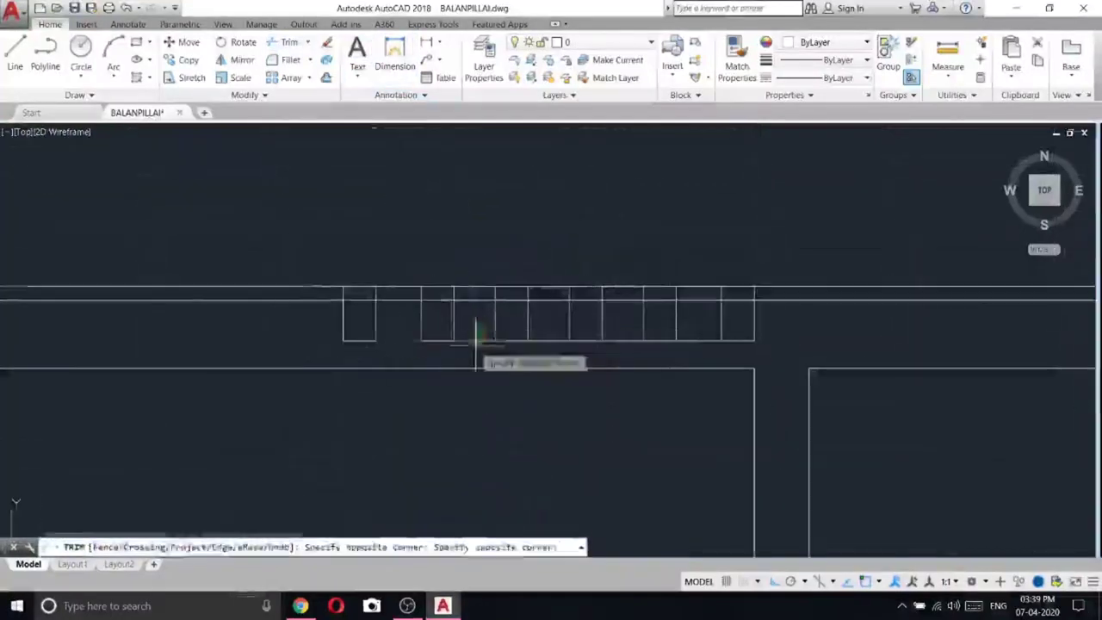
click(476, 344)
click(548, 326)
click(542, 350)
click(624, 327)
click(620, 353)
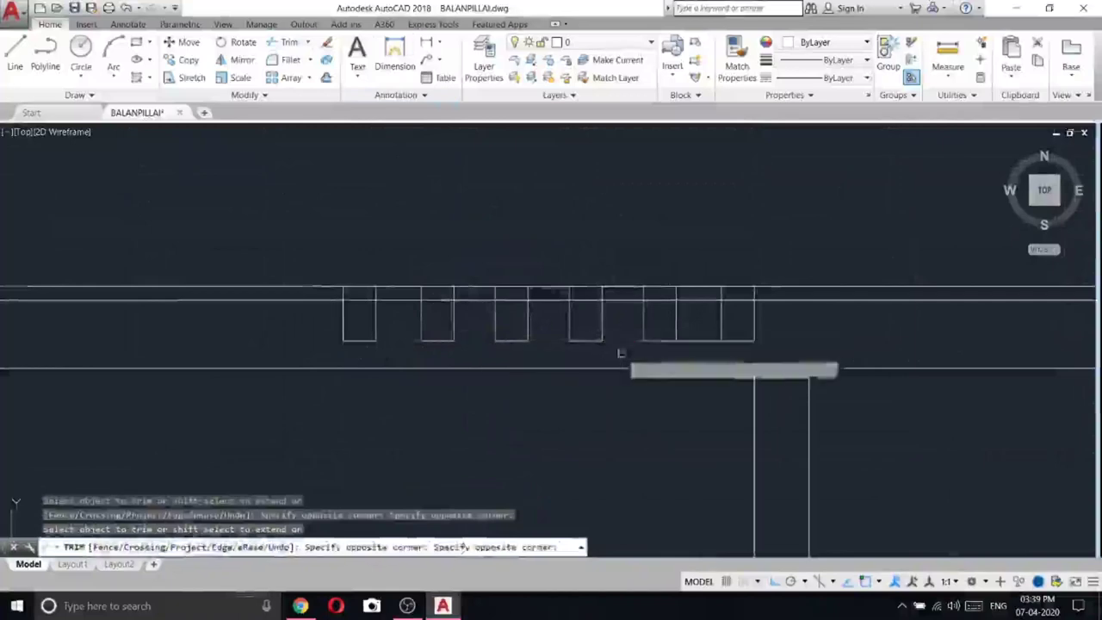
- Trim the brackets' side lines inside the porch band so they start at its underside
scroll(749, 298, up, 2)
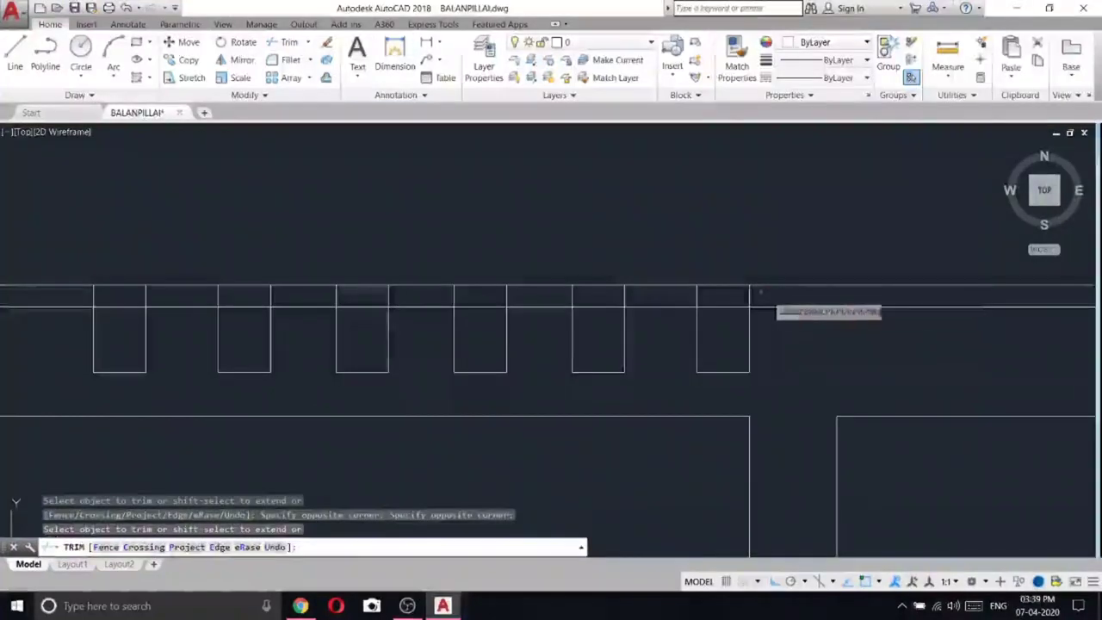
drag(758, 293, 72, 287)
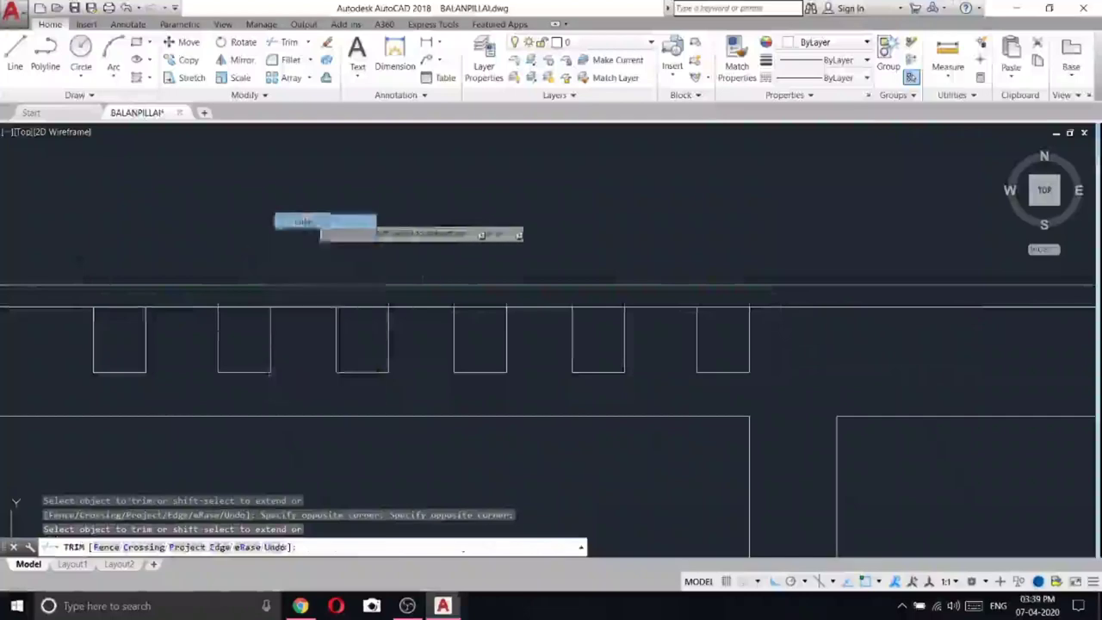
key(Return)
- Outline a slab over the brackets from the band's underside, extending 7 beyond the outer brackets on both sides and 7 high
scroll(610, 232, down, 4)
click(15, 56)
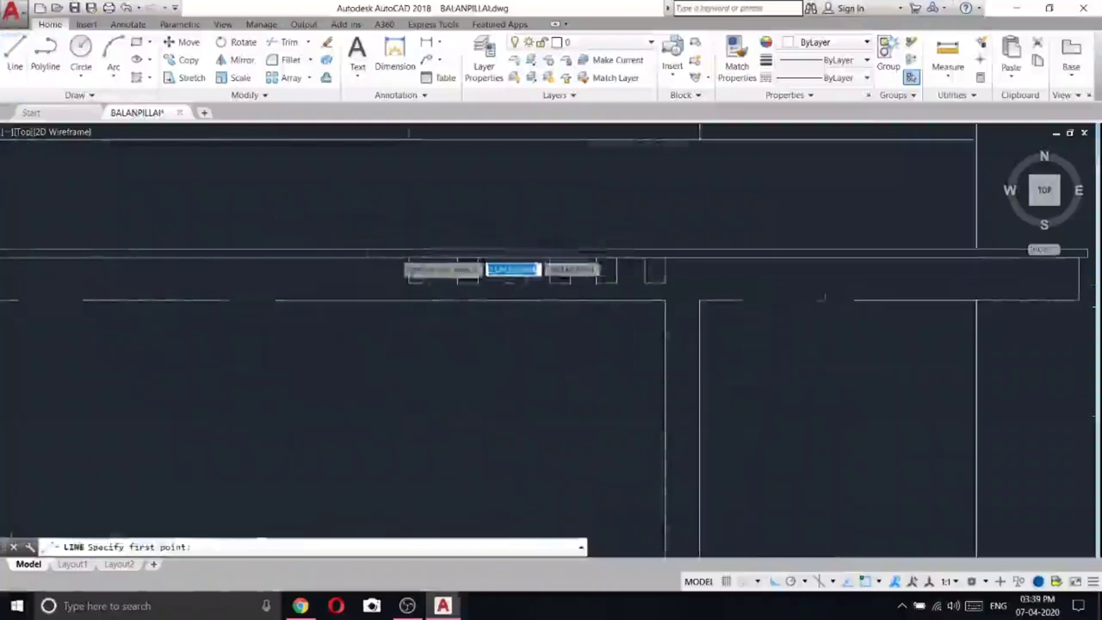
scroll(435, 254, up, 3)
click(447, 267)
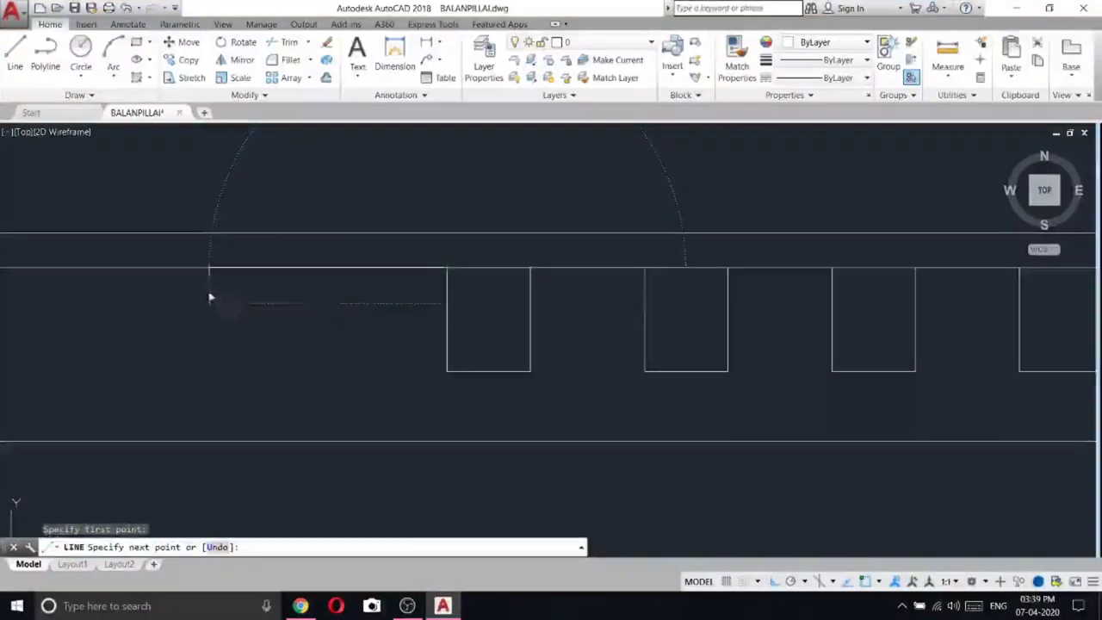
text(7)
key(Return)
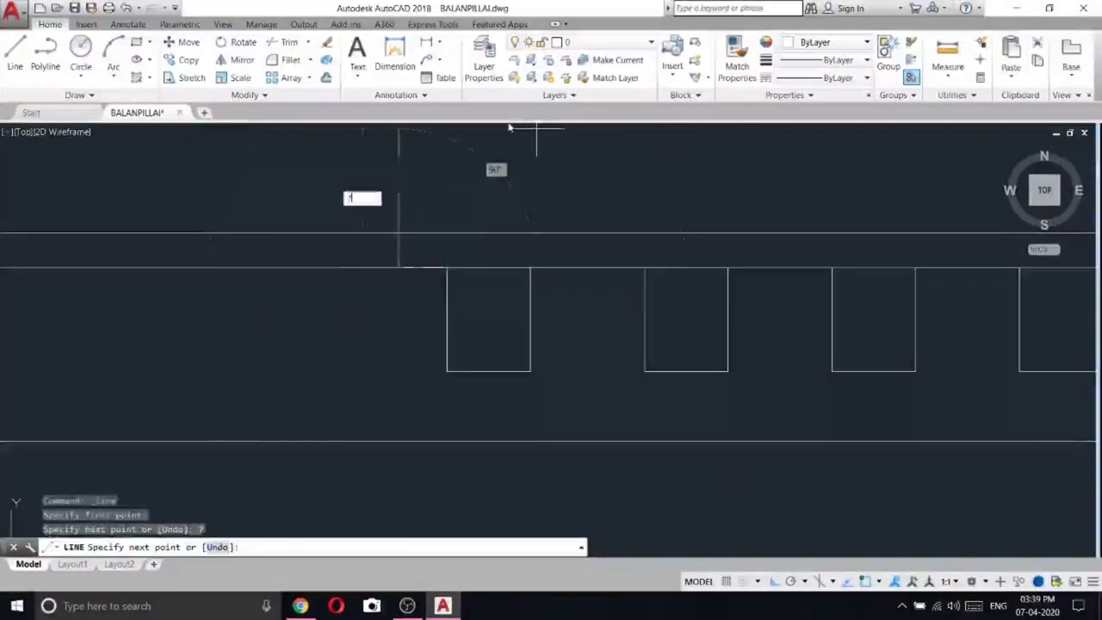
text(7)
key(Return)
scroll(775, 151, down, 3)
scroll(770, 140, up, 3)
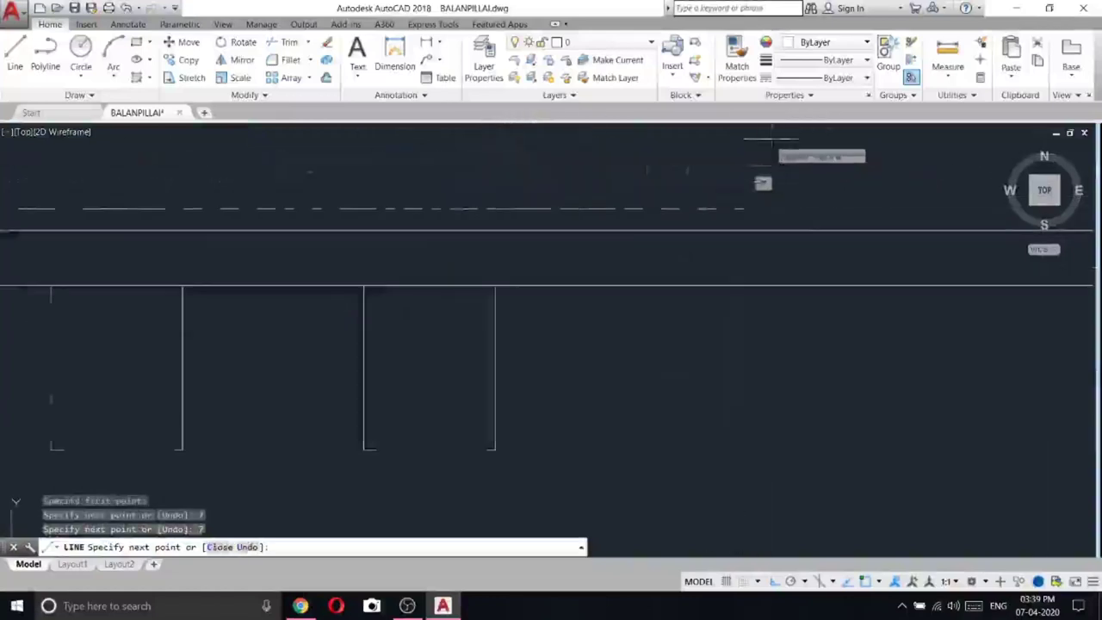
click(573, 285)
right_click(613, 175)
click(641, 188)
scroll(614, 231, down, 5)
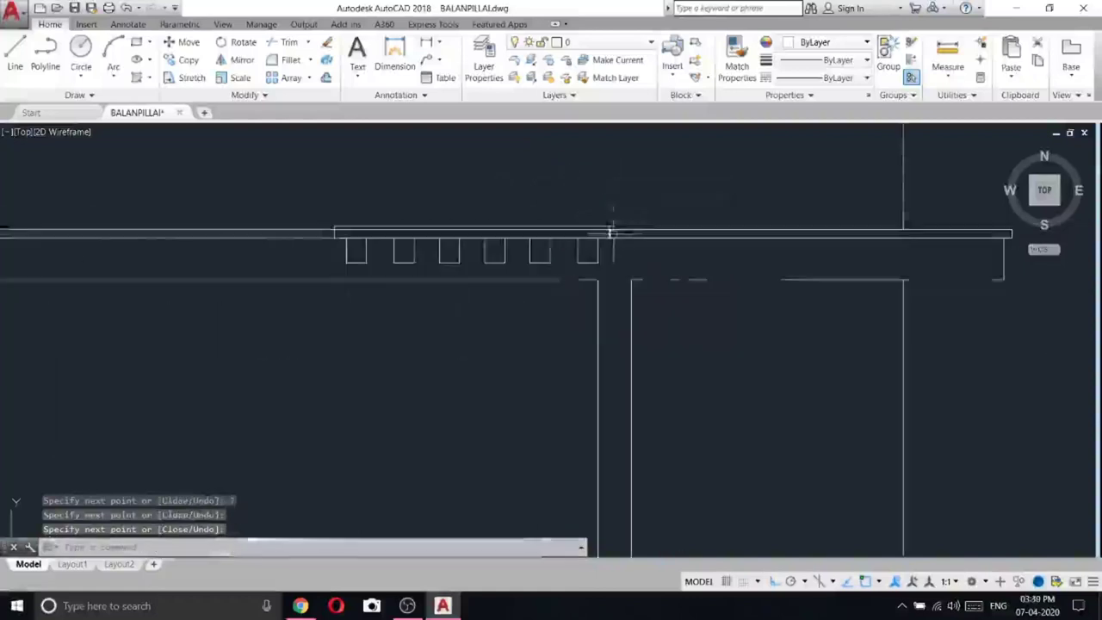
scroll(381, 233, up, 5)
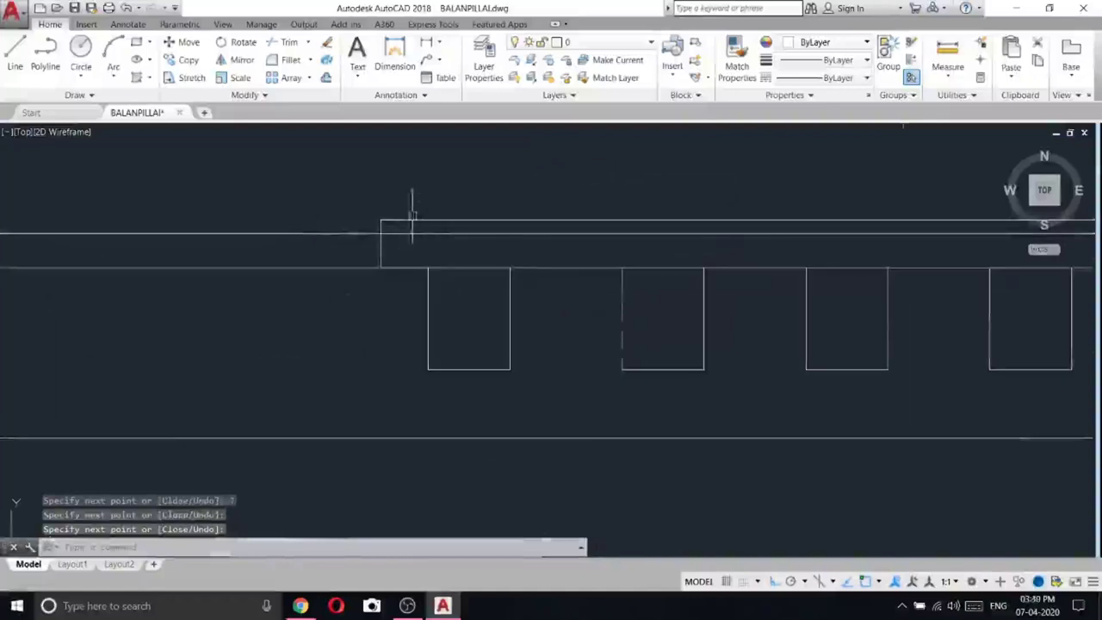
scroll(411, 209, down, 4)
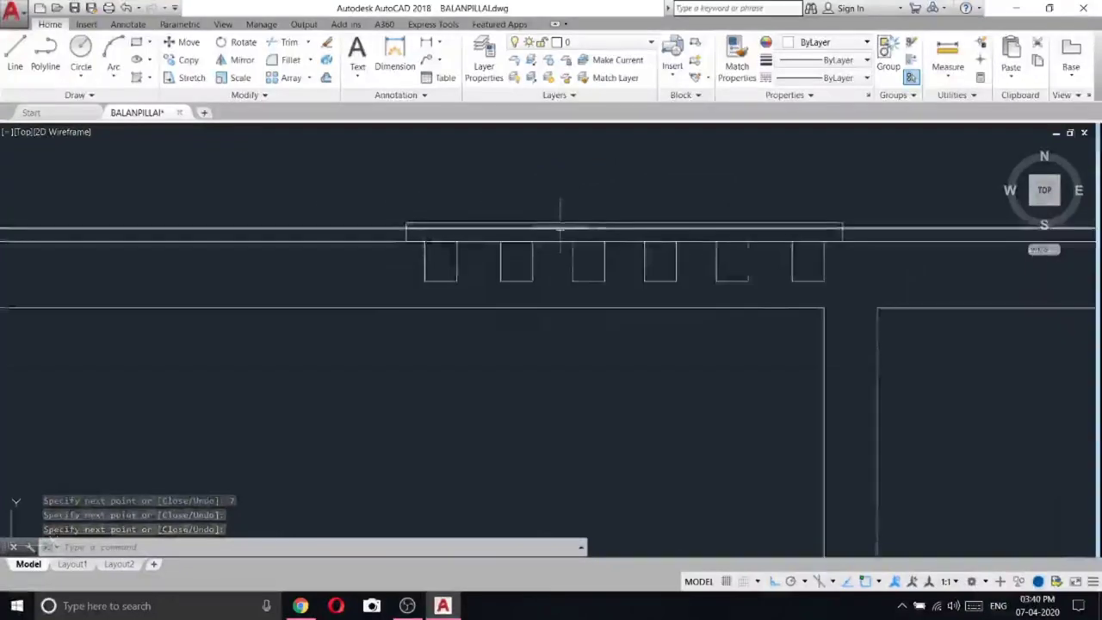
scroll(482, 239, up, 2)
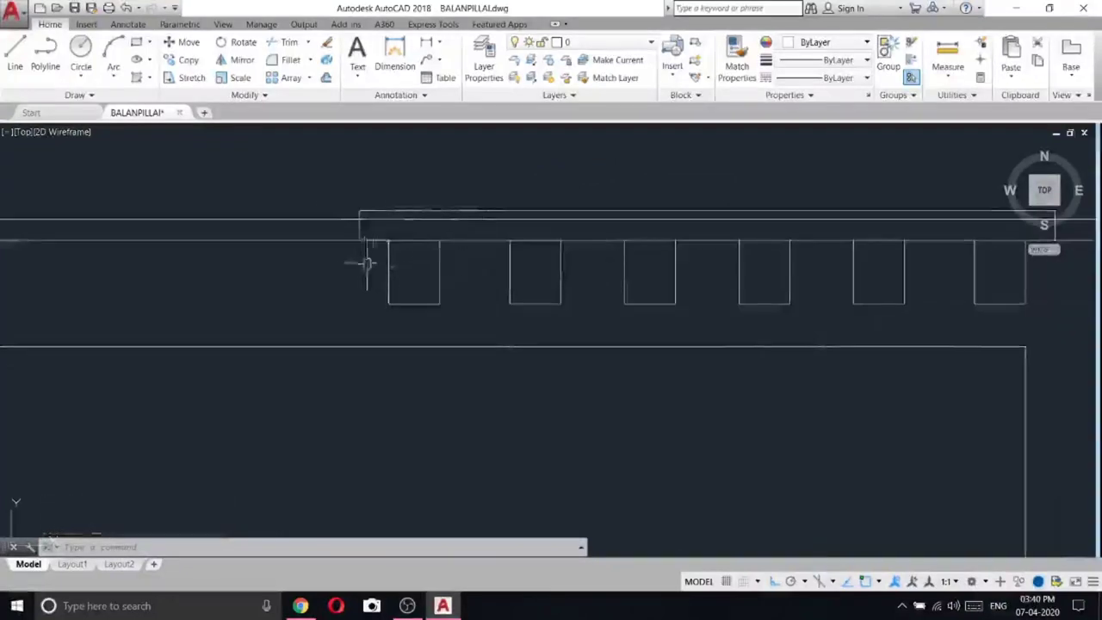
- Examine the slab and its six brackets on the porch band of the elevation
scroll(433, 274, down, 3)
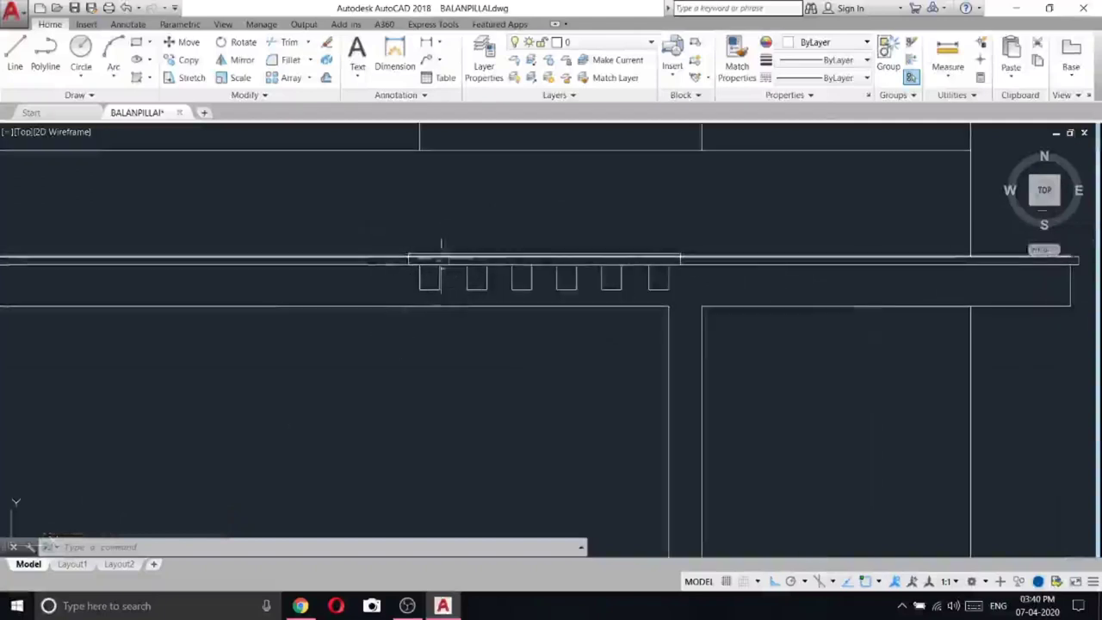
scroll(417, 255, up, 3)
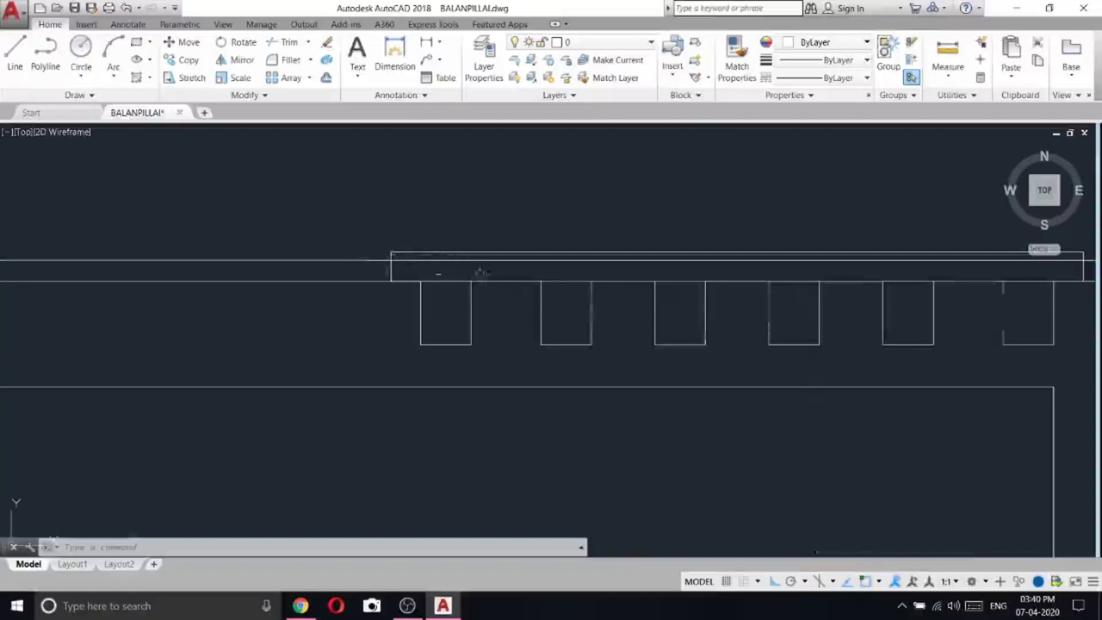
scroll(381, 266, down, 3)
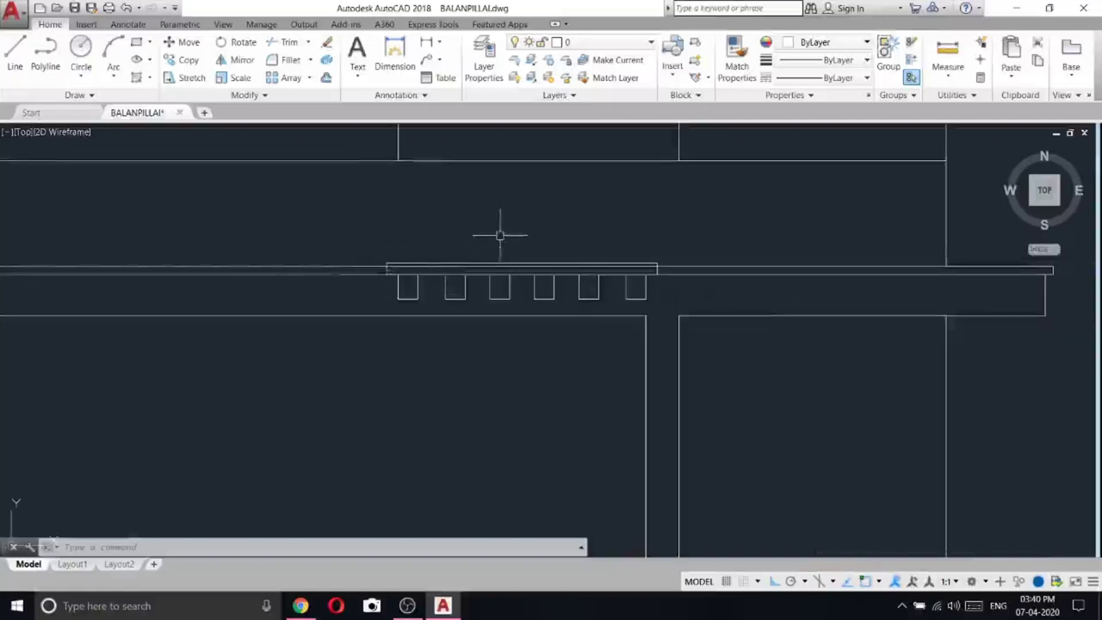
scroll(499, 236, down, 2)
scroll(501, 243, up, 3)
scroll(499, 246, down, 2)
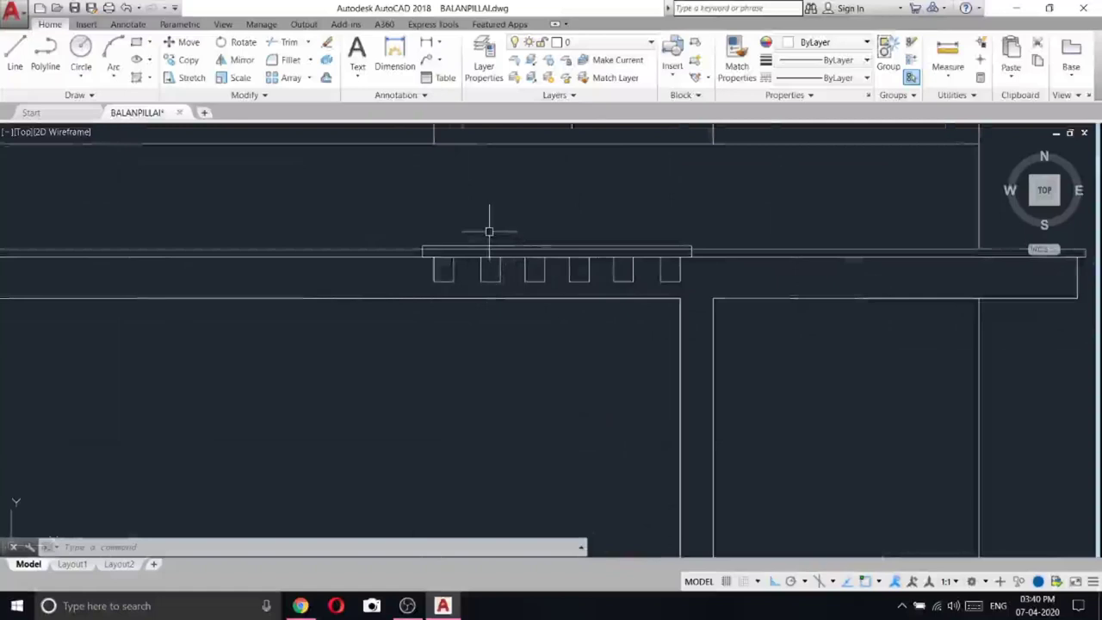
scroll(738, 247, down, 5)
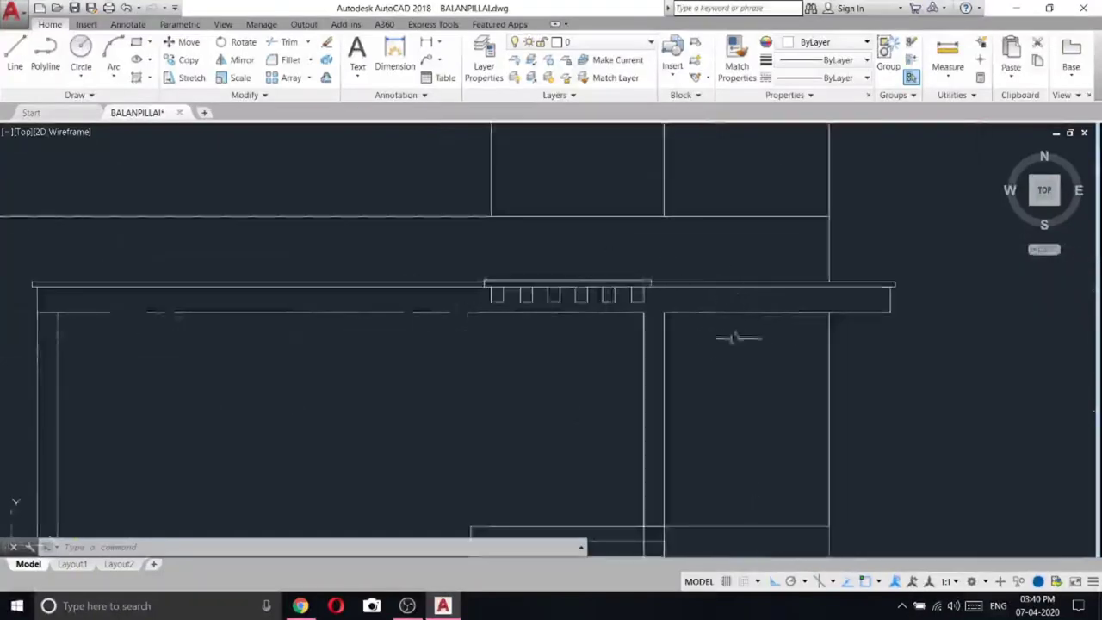
scroll(595, 278, up, 8)
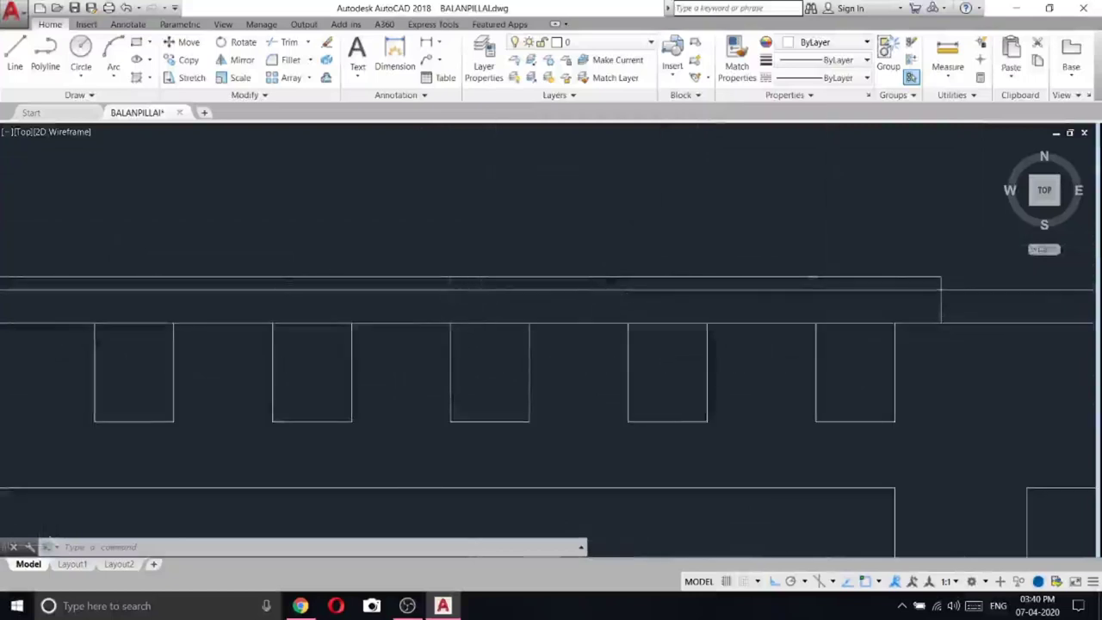
scroll(489, 297, down, 8)
- Erase the long vertical construction line running from the underside of the porch beam down through the ground floor plan
scroll(591, 295, down, 5)
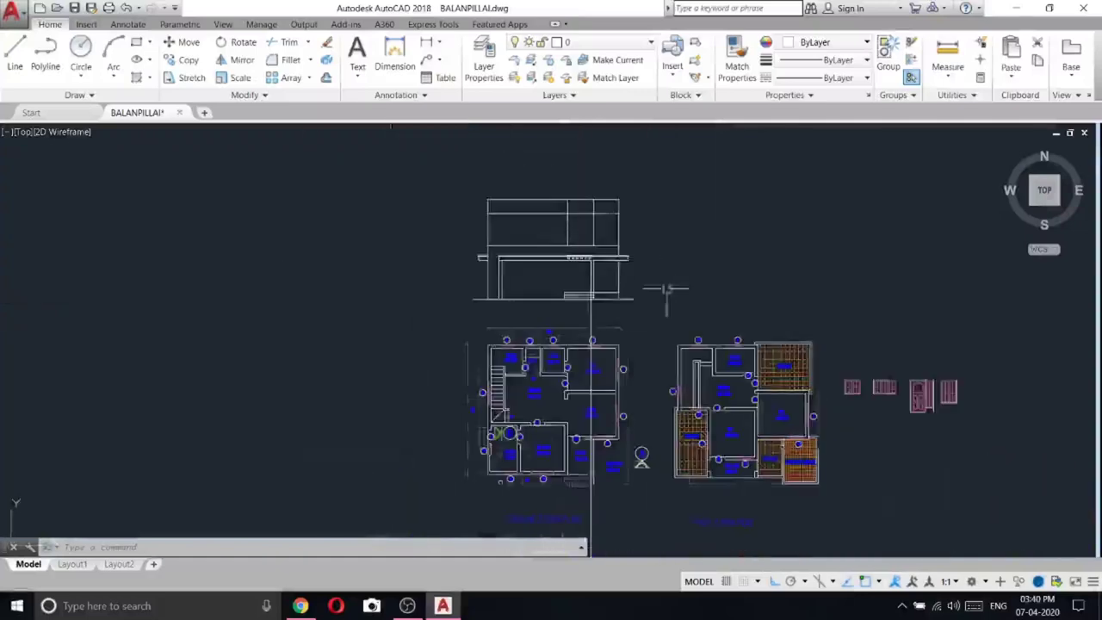
scroll(592, 308, up, 3)
right_click(700, 212)
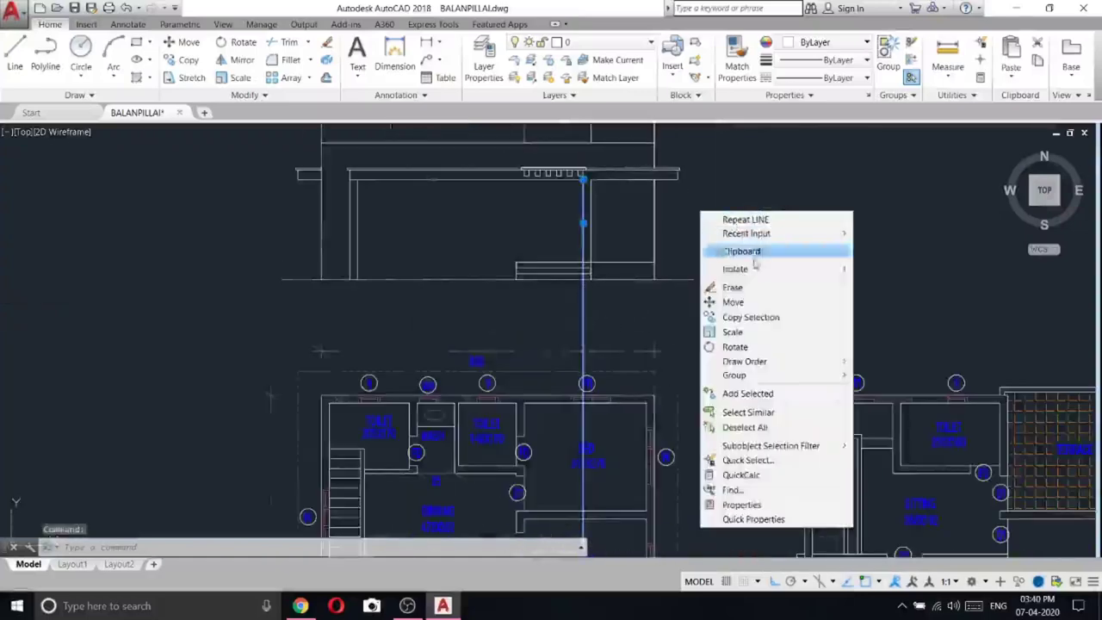
click(734, 288)
scroll(706, 295, down, 4)
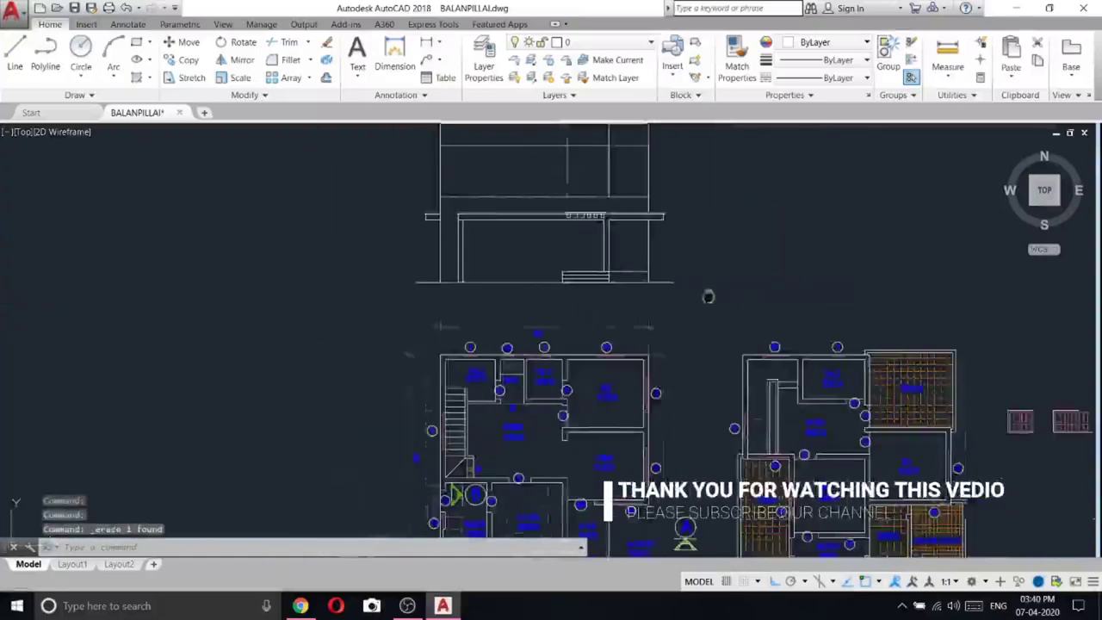
- Draw a vertical line from the kitchen's outer corner beside the sitout in the ground floor plan up to the elevation's porch beam
scroll(458, 258, up, 3)
click(15, 62)
scroll(414, 435, down, 4)
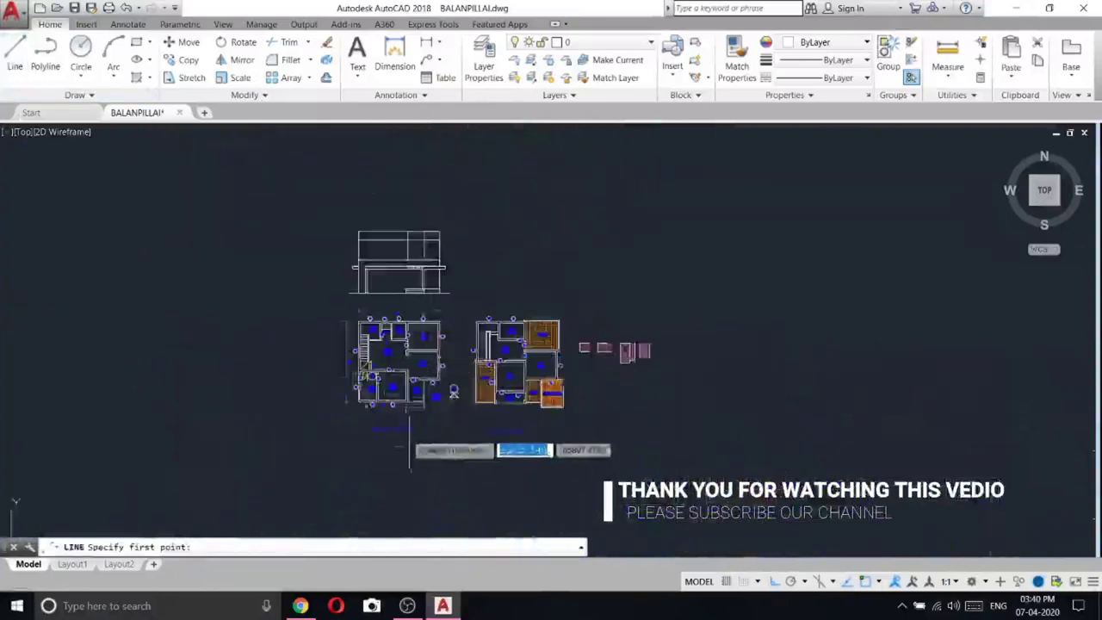
scroll(508, 413, up, 5)
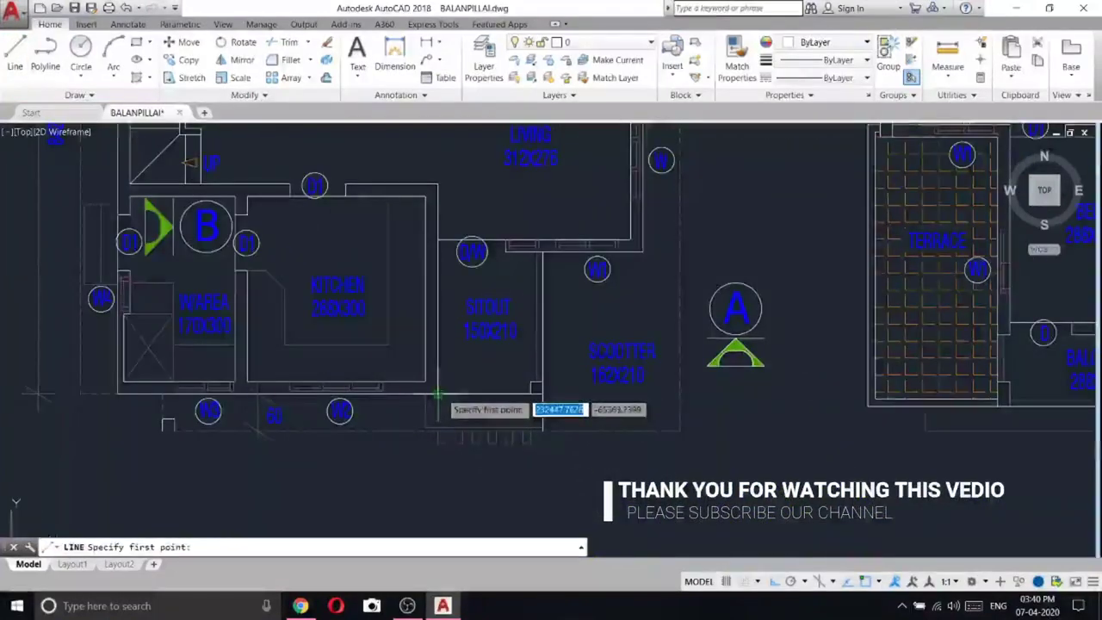
scroll(435, 379, down, 5)
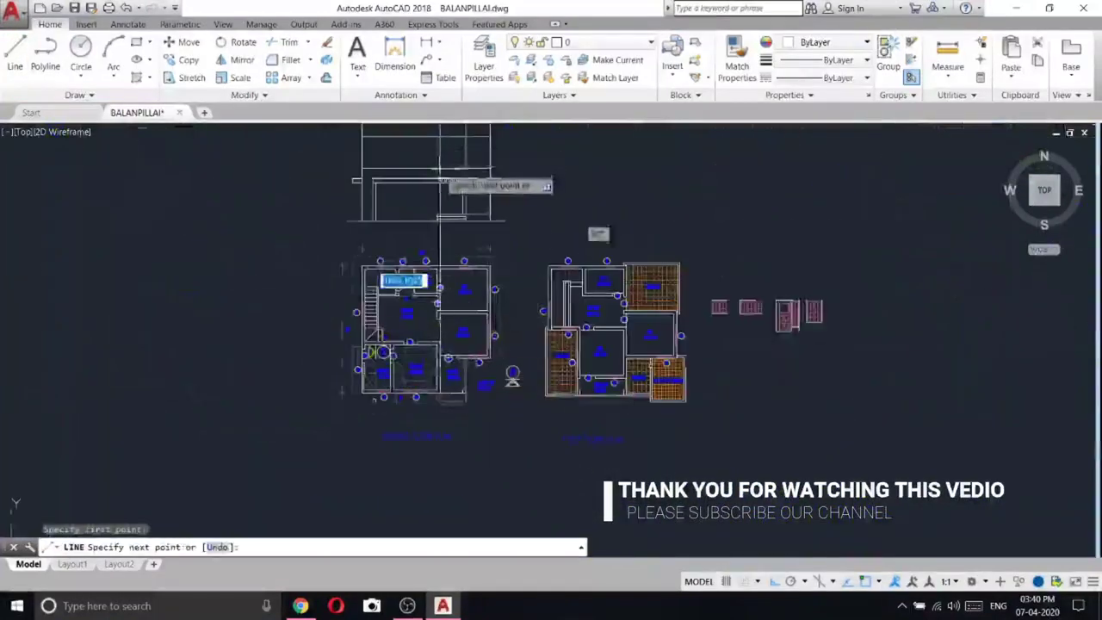
scroll(441, 202, up, 5)
right_click(382, 207)
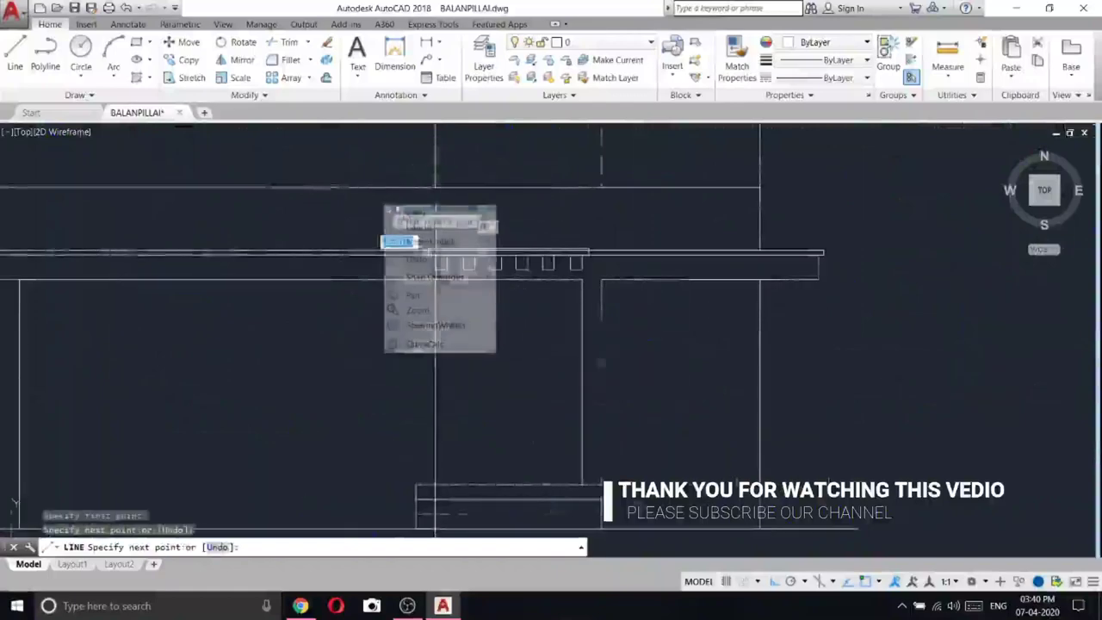
click(413, 214)
- Trim the new vertical line at the top of the entrance steps and erase its remainder running down to the floor plan
click(273, 43)
scroll(437, 485, up, 4)
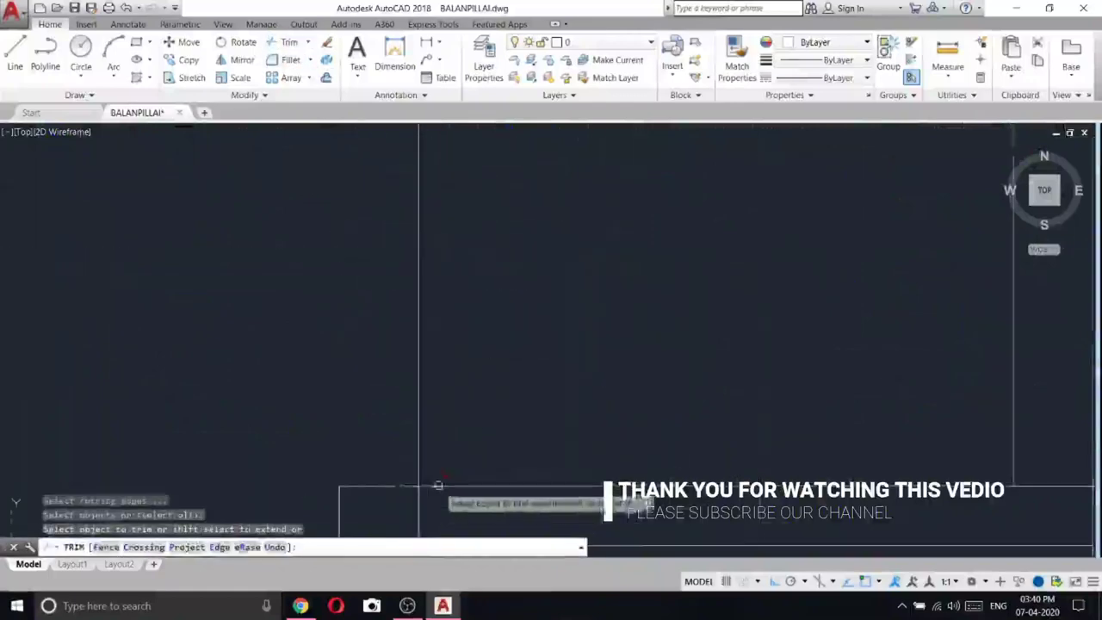
click(421, 499)
right_click(506, 210)
click(513, 218)
scroll(520, 246, down, 7)
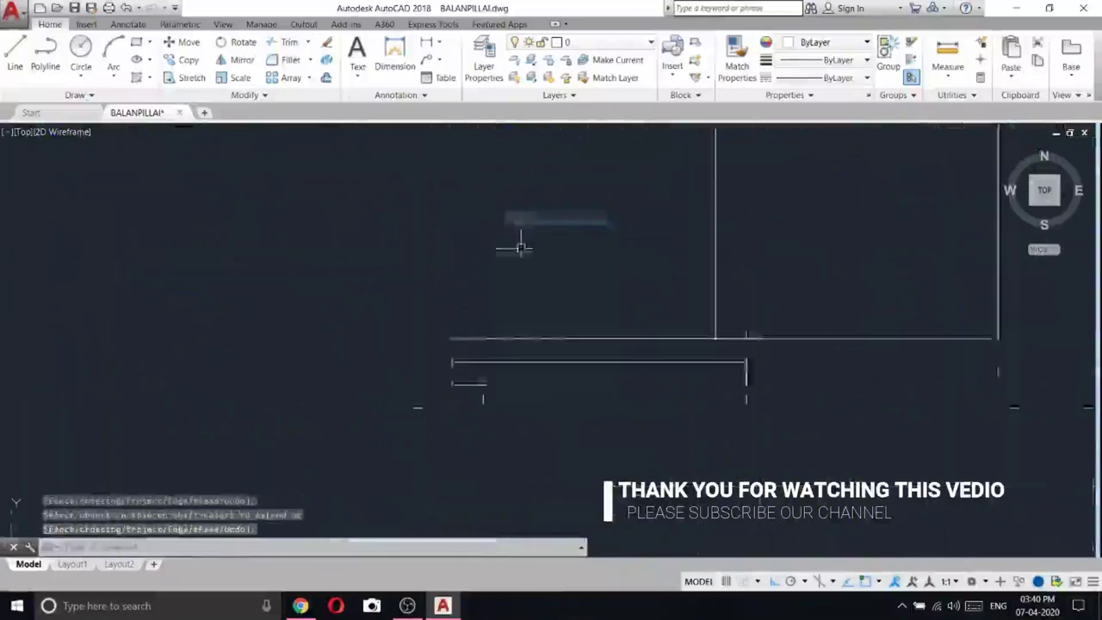
click(525, 337)
click(482, 331)
right_click(482, 332)
click(483, 298)
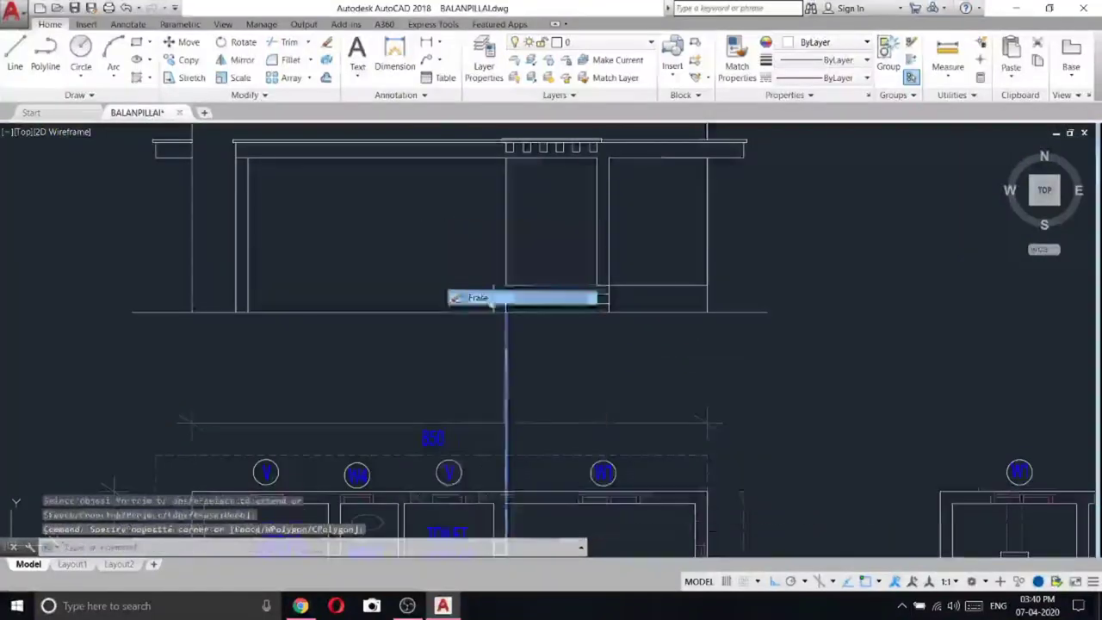
mouse_move(642, 285)
middle_down()
mouse_move(573, 298)
mouse_move(547, 287)
mouse_move(517, 235)
mouse_move(471, 347)
middle_up()
- Trim the floor-level line between the right porch column and the outer wall beside the entrance steps
scroll(553, 298, down, 5)
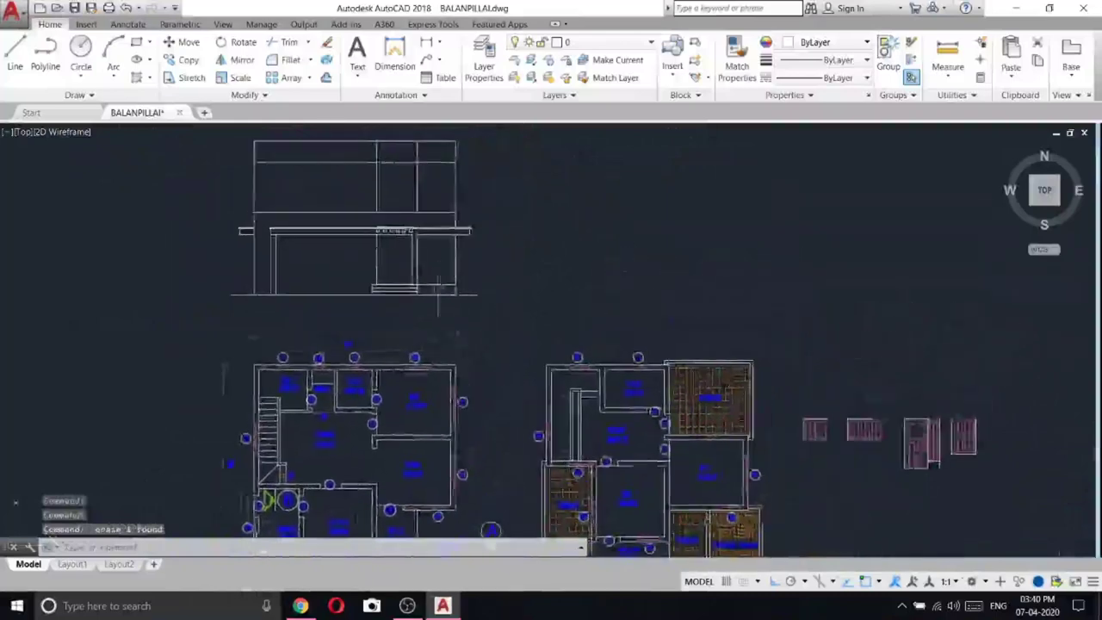
scroll(439, 287, up, 6)
click(289, 42)
right_click(420, 239)
click(421, 249)
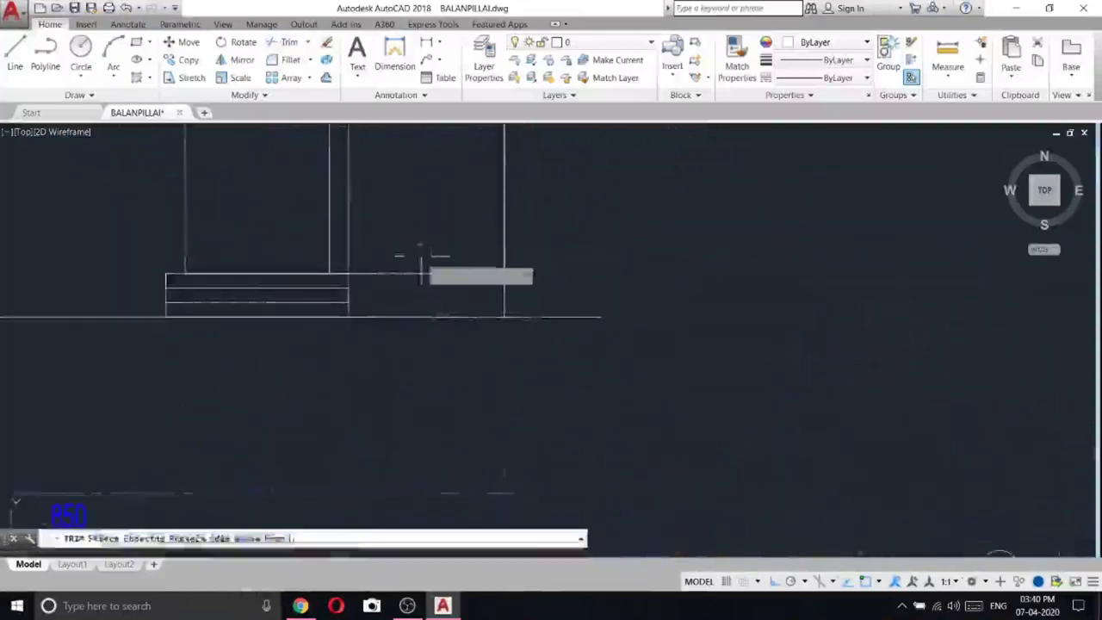
click(400, 279)
right_click(398, 174)
click(430, 182)
scroll(450, 211, down, 2)
- Move the left side line of the entrance steps to align with the vertical wall line above them
scroll(451, 219, down, 6)
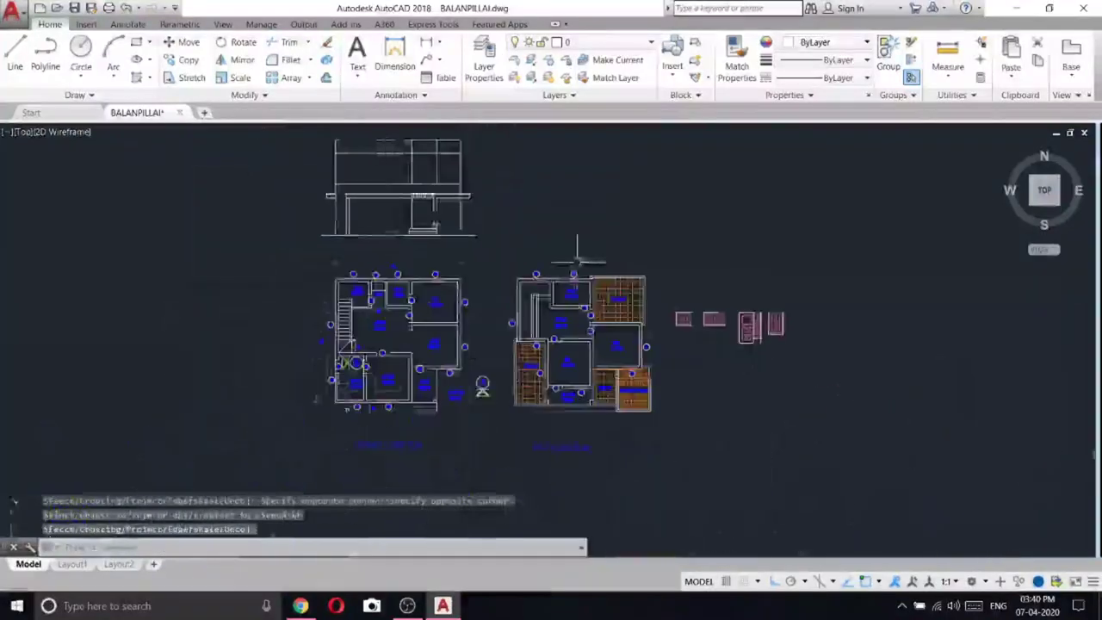
scroll(402, 240, up, 10)
middle_drag(531, 190, 497, 296)
key(Escape)
click(441, 267)
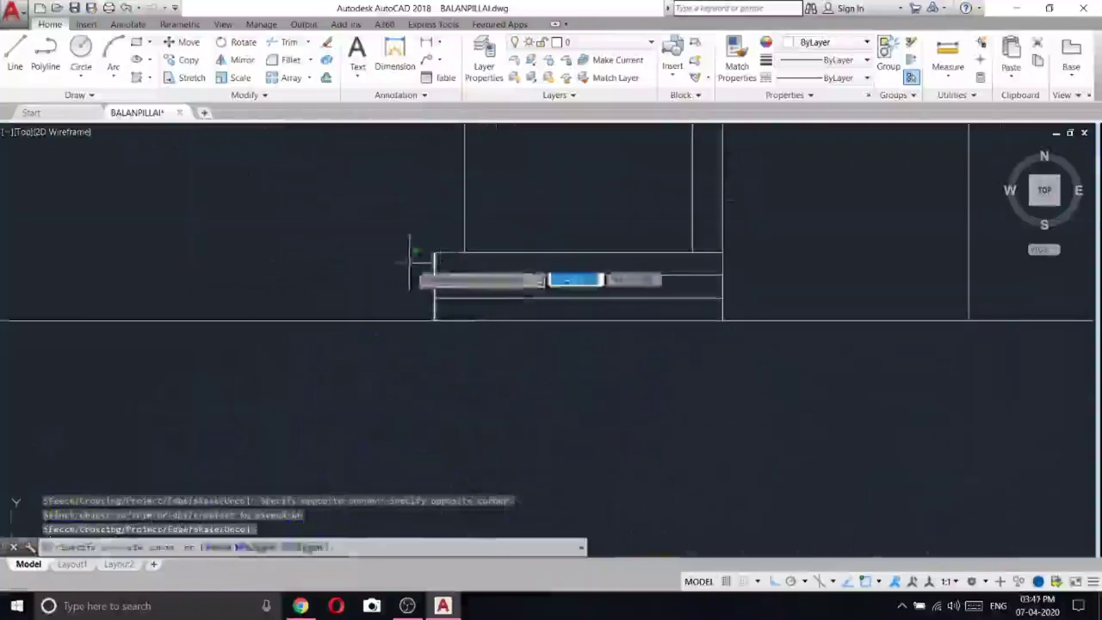
click(392, 231)
right_click(392, 231)
click(424, 321)
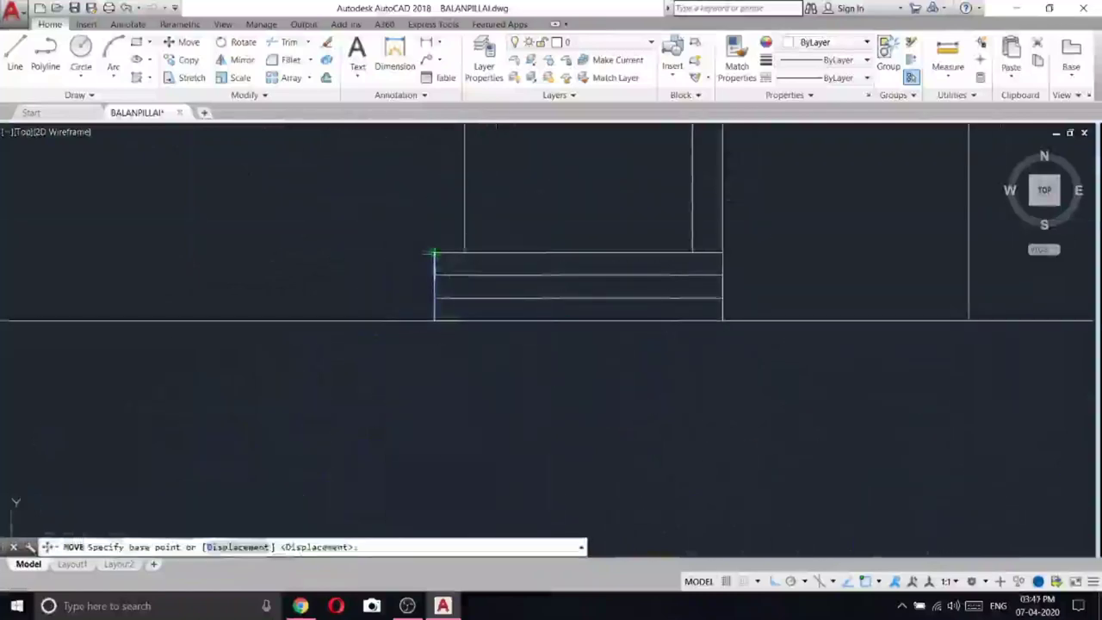
click(434, 254)
click(465, 253)
- Trim the ends of the step lines projecting left beyond the relocated side line
click(289, 45)
right_click(428, 233)
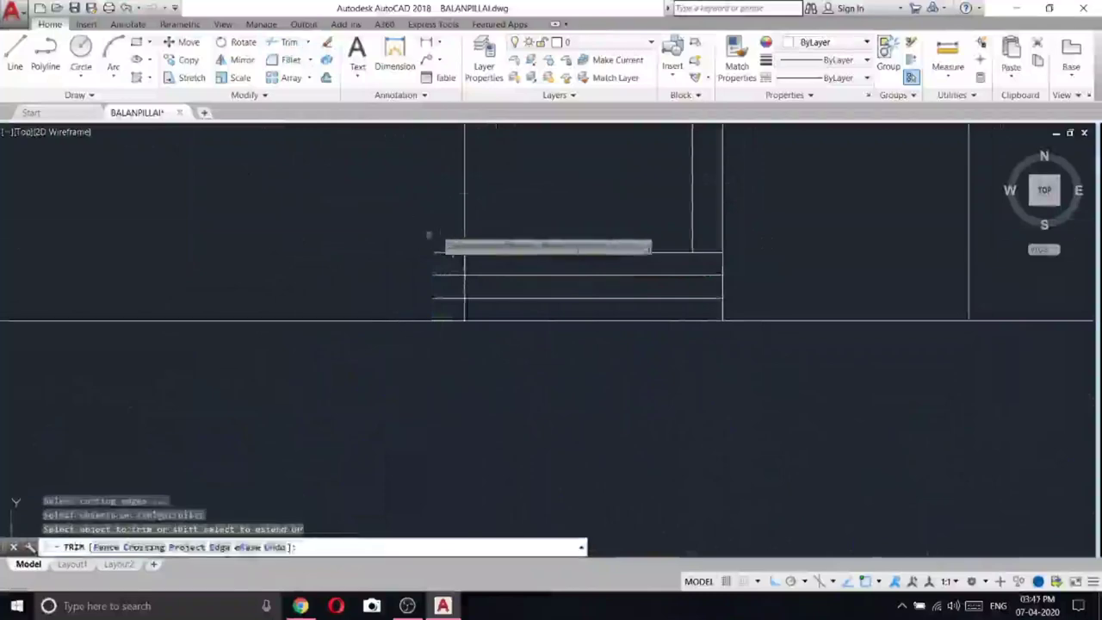
click(447, 231)
click(431, 306)
right_click(380, 202)
click(418, 213)
- Place vertical construction lines through the left edges of windows W3 and W2 in the ground floor plan
scroll(452, 246, down, 6)
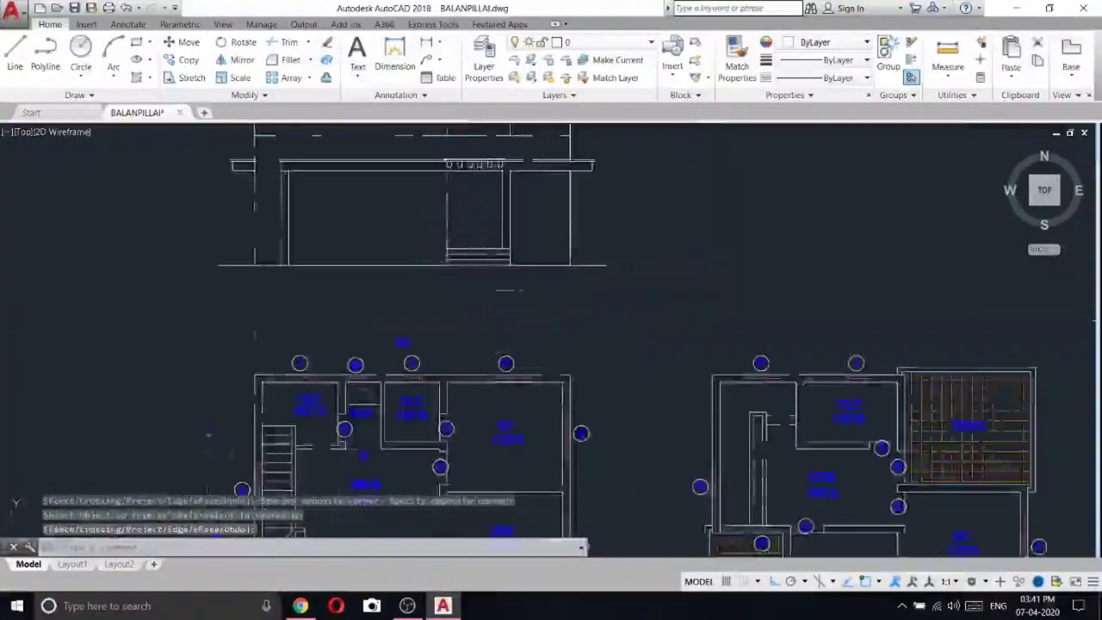
middle_drag(571, 252, 581, 293)
scroll(590, 307, down, 4)
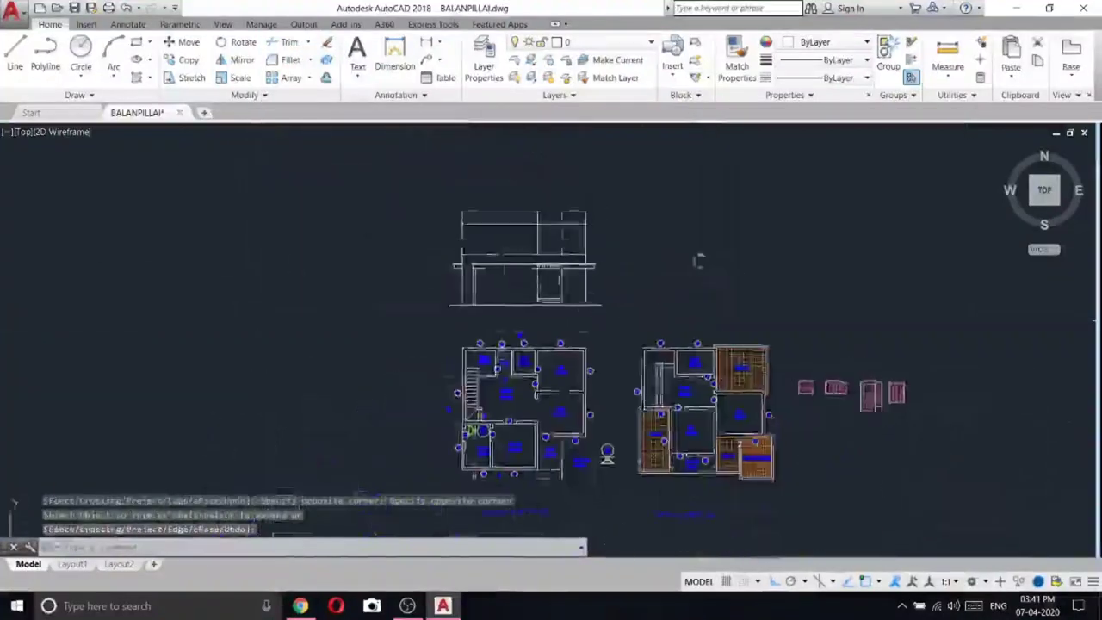
middle_drag(698, 259, 645, 207)
scroll(446, 425, up, 4)
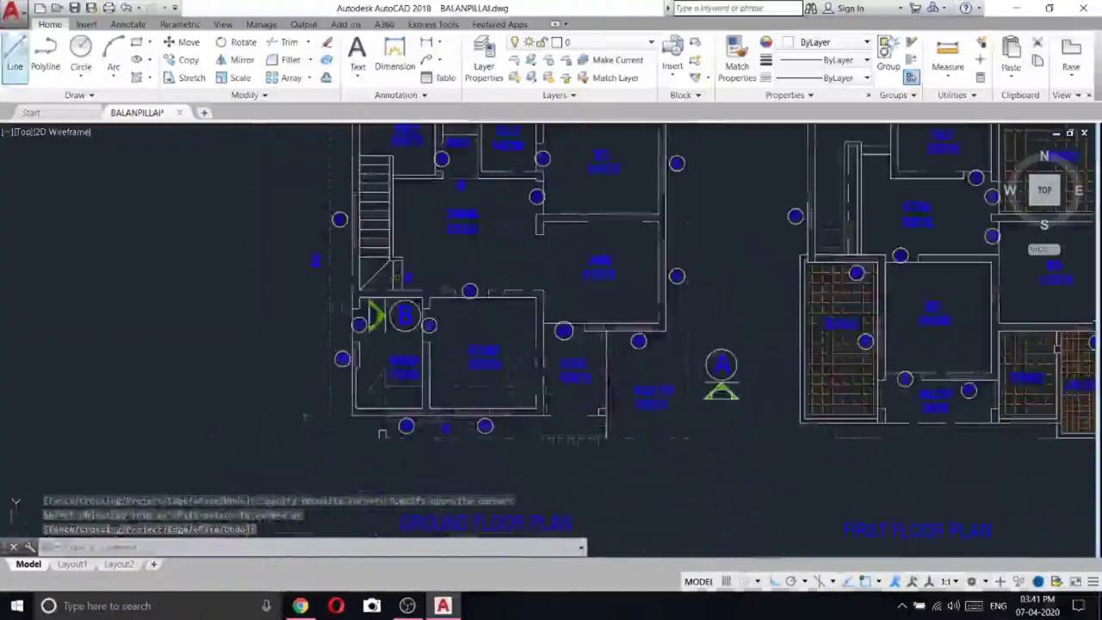
click(75, 95)
right_click(192, 221)
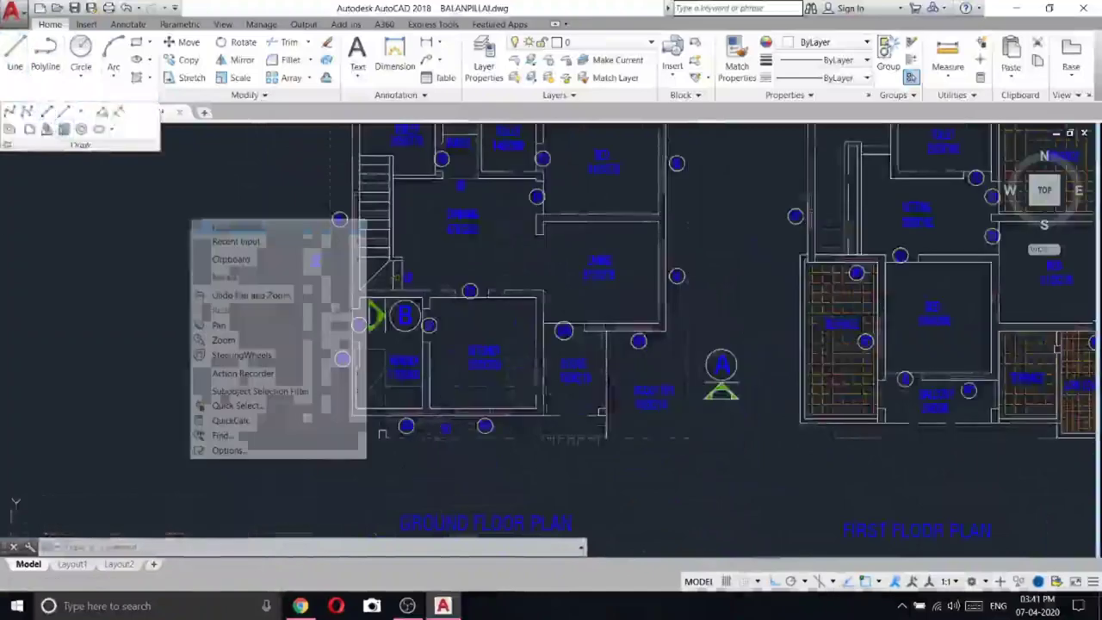
key(Escape)
click(54, 112)
right_click(222, 191)
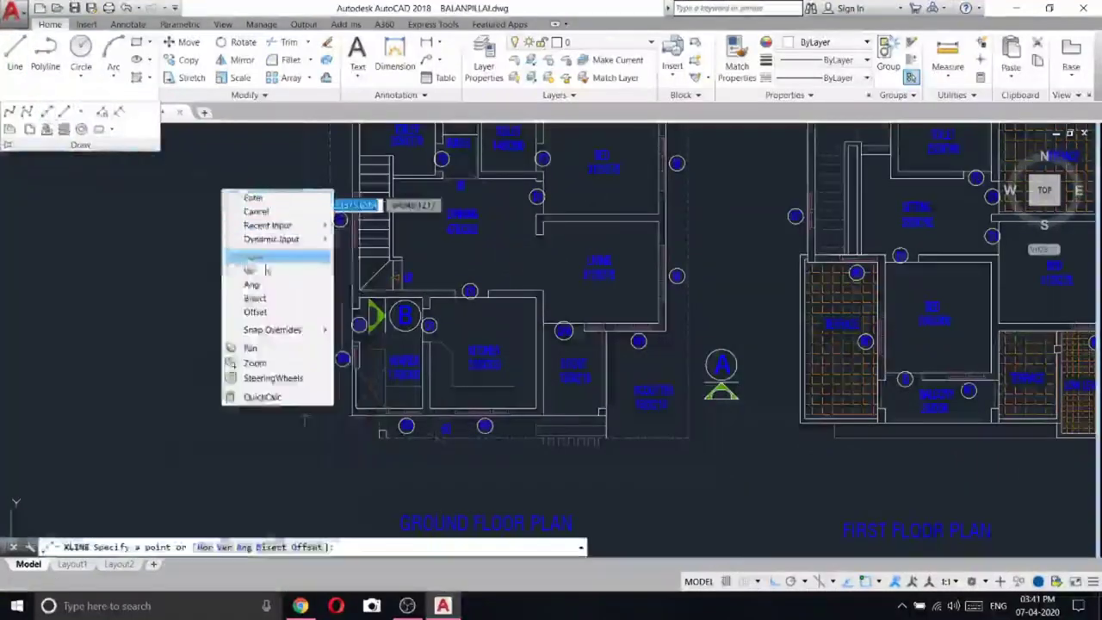
click(252, 271)
scroll(405, 435, up, 5)
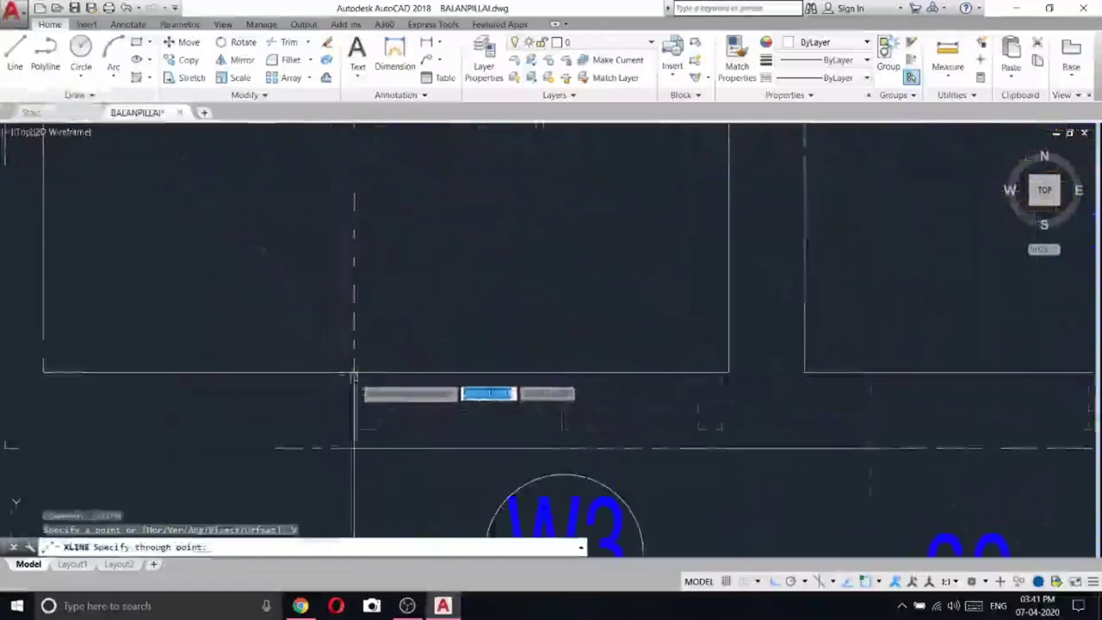
scroll(659, 372, down, 5)
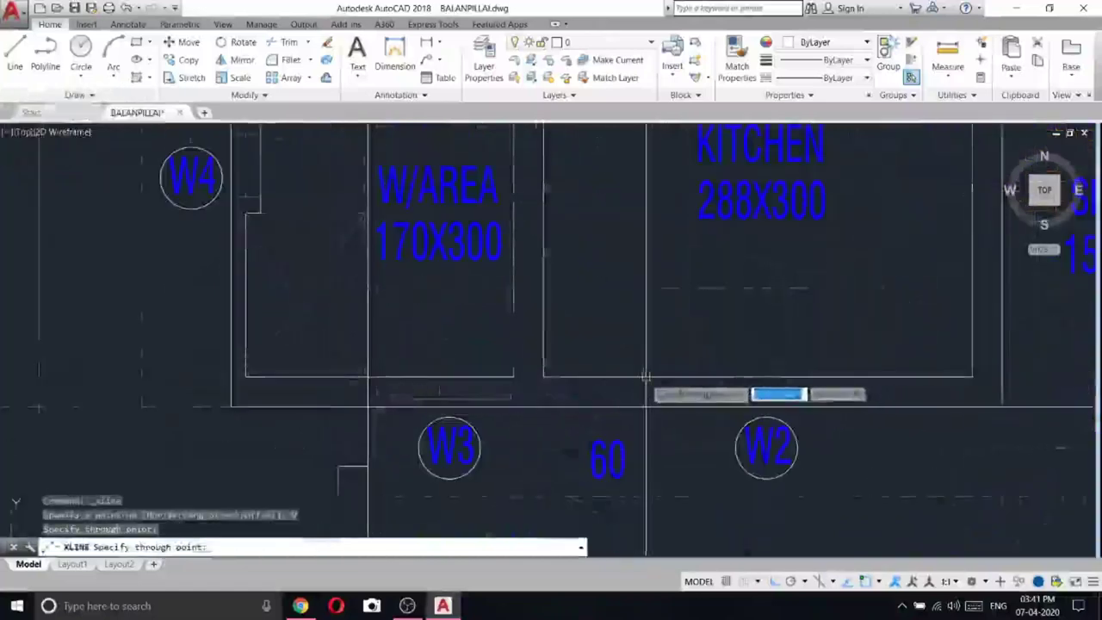
click(646, 376)
- Add vertical construction lines at the right edge of the D/W opening and the left edge of window W1
scroll(664, 366, down, 5)
scroll(750, 381, up, 5)
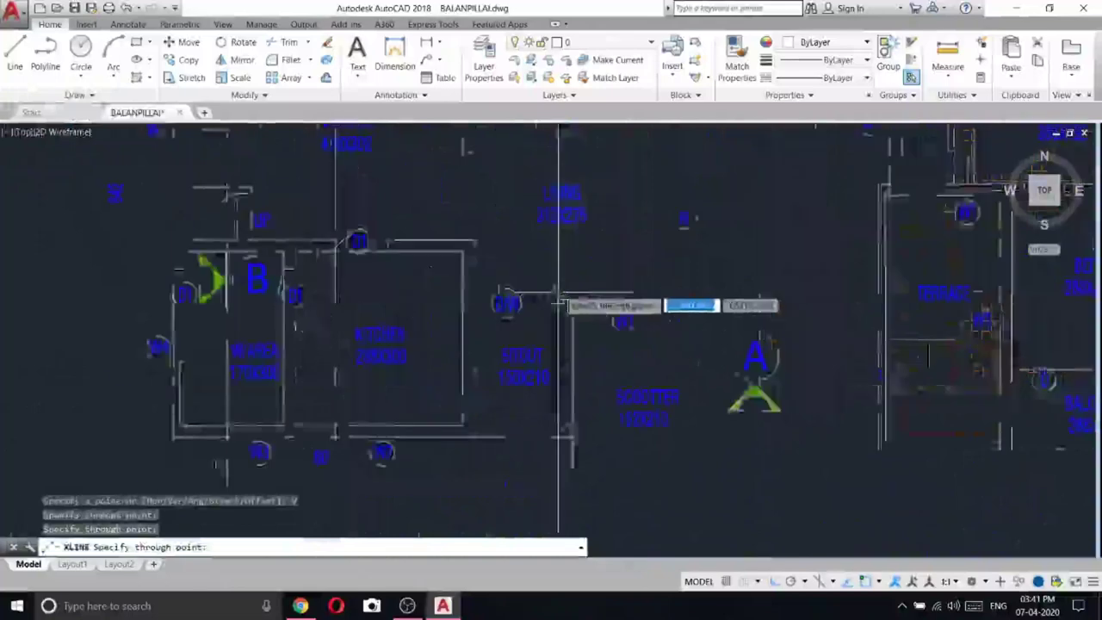
click(478, 301)
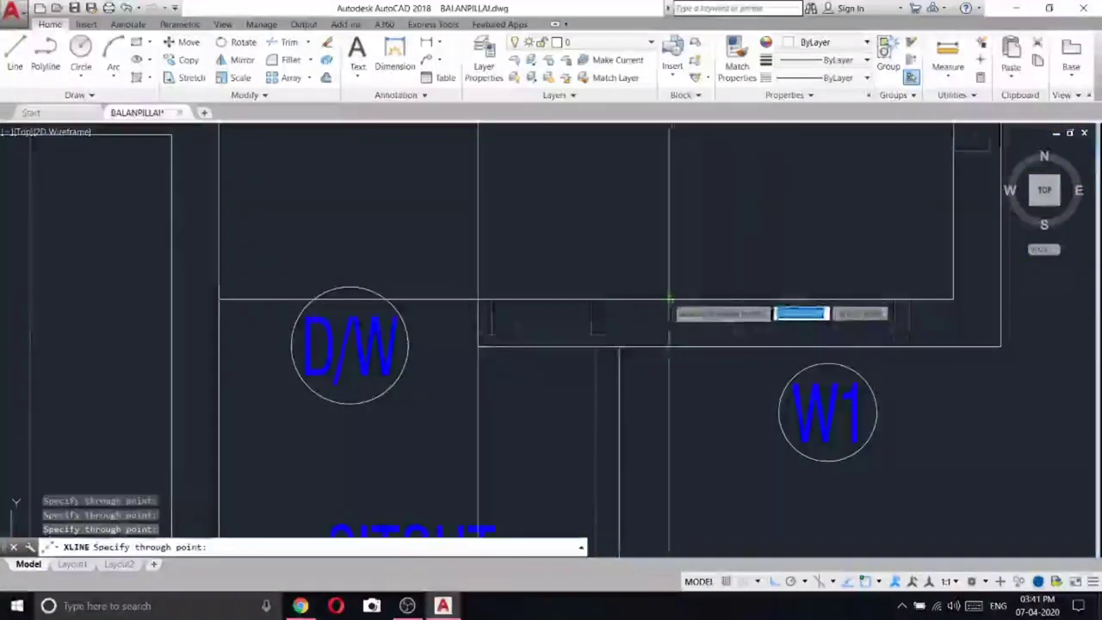
key(Return)
scroll(702, 325, down, 8)
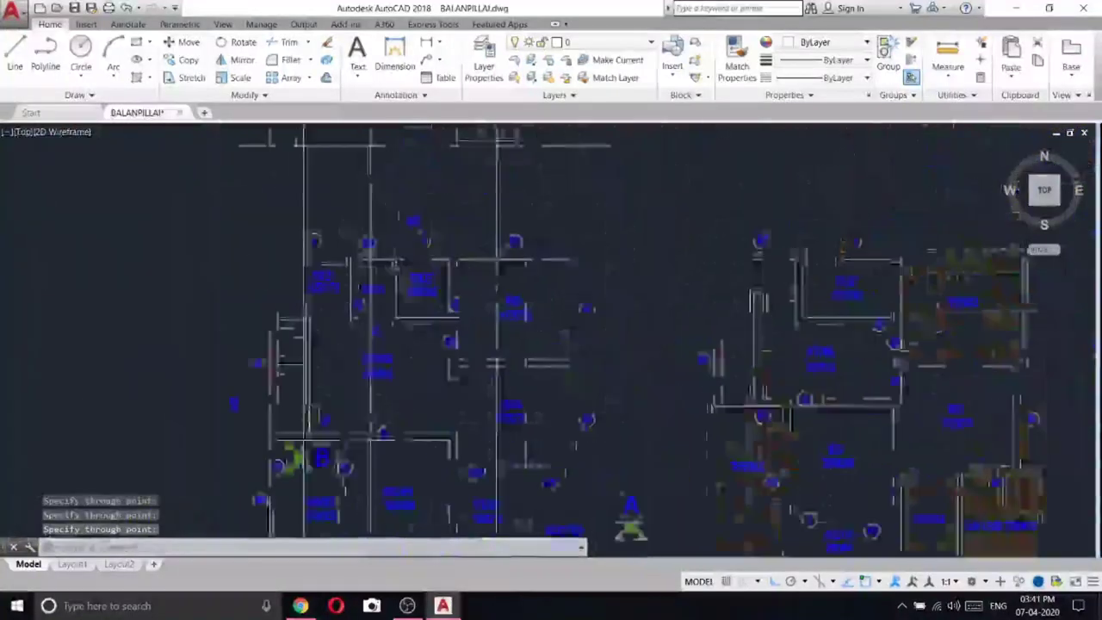
scroll(775, 412, up, 5)
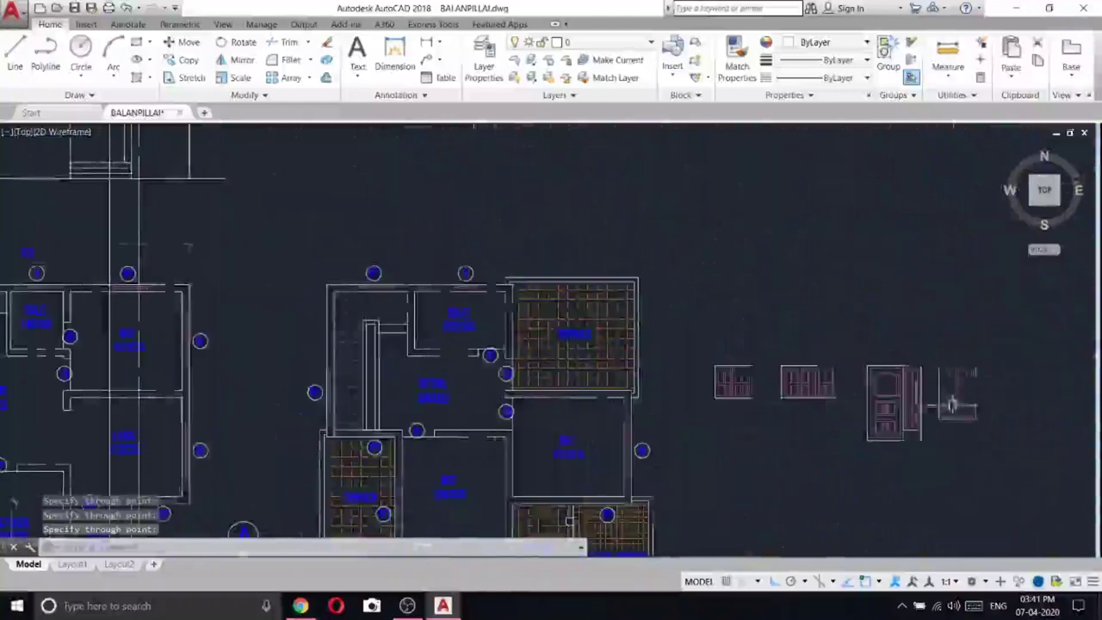
mouse_move(952, 405)
middle_down()
mouse_move(856, 413)
mouse_move(755, 443)
middle_up()
click(751, 452)
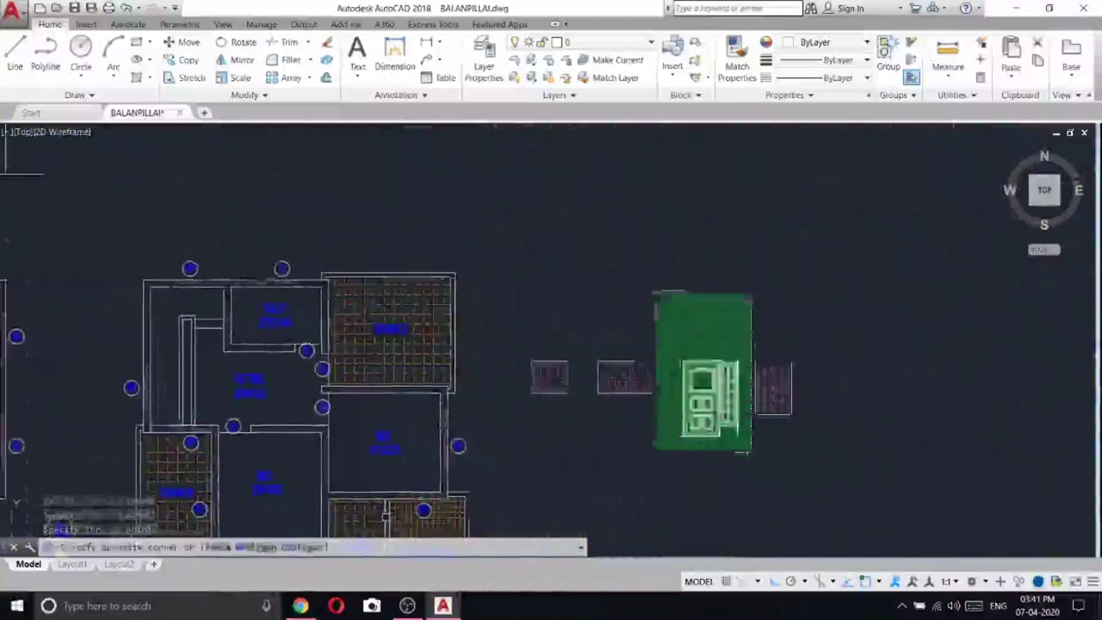
click(657, 293)
right_click(657, 290)
click(688, 380)
scroll(689, 379, up, 5)
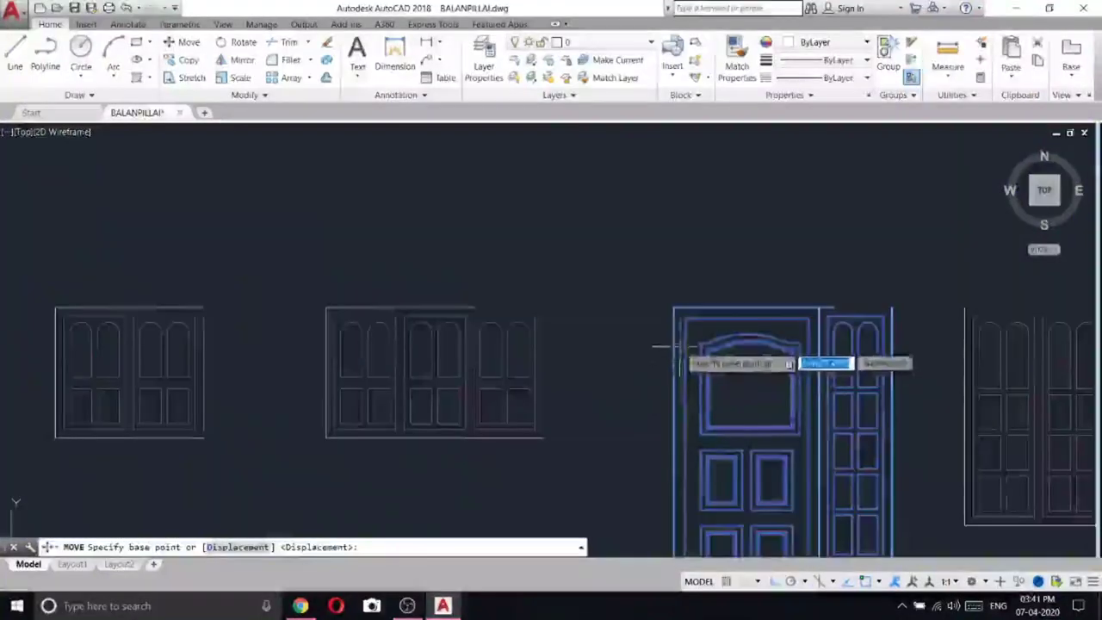
key(Escape)
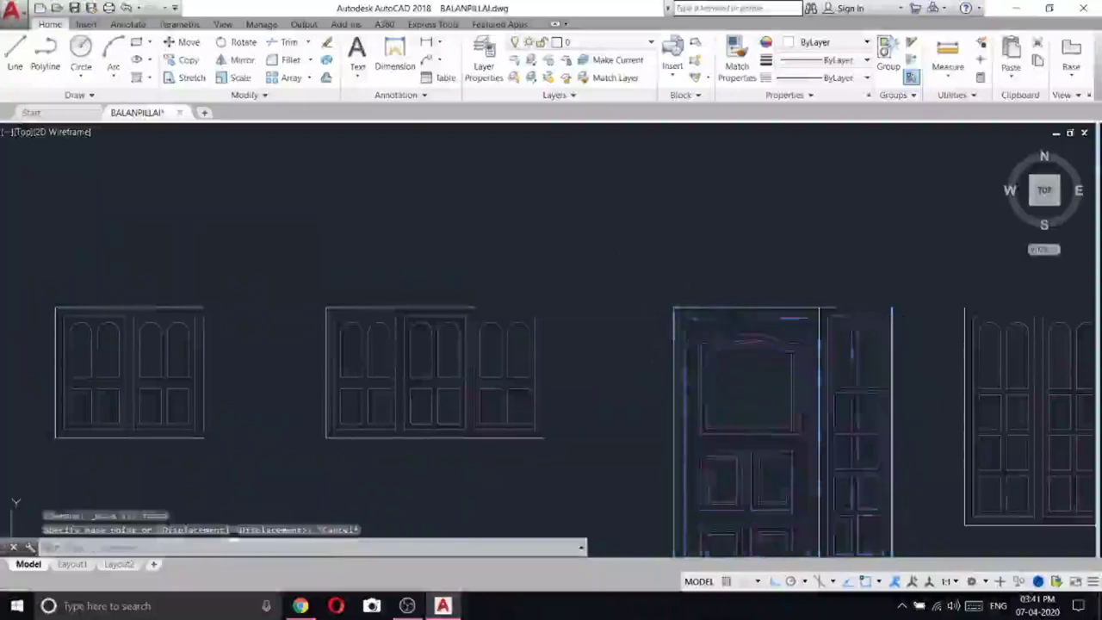
- Copy the door-and-sidelight drawing into the elevation's entrance opening from its upper-left corner and erase the D/W construction line
click(644, 246)
scroll(779, 467, down, 3)
click(809, 495)
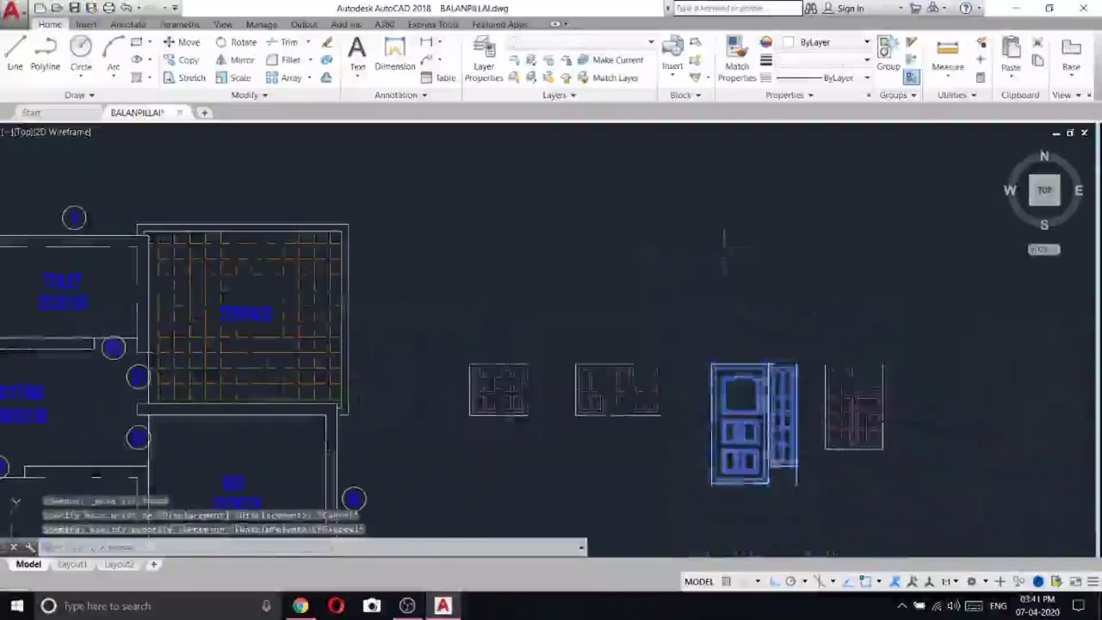
right_click(721, 239)
click(758, 433)
click(713, 372)
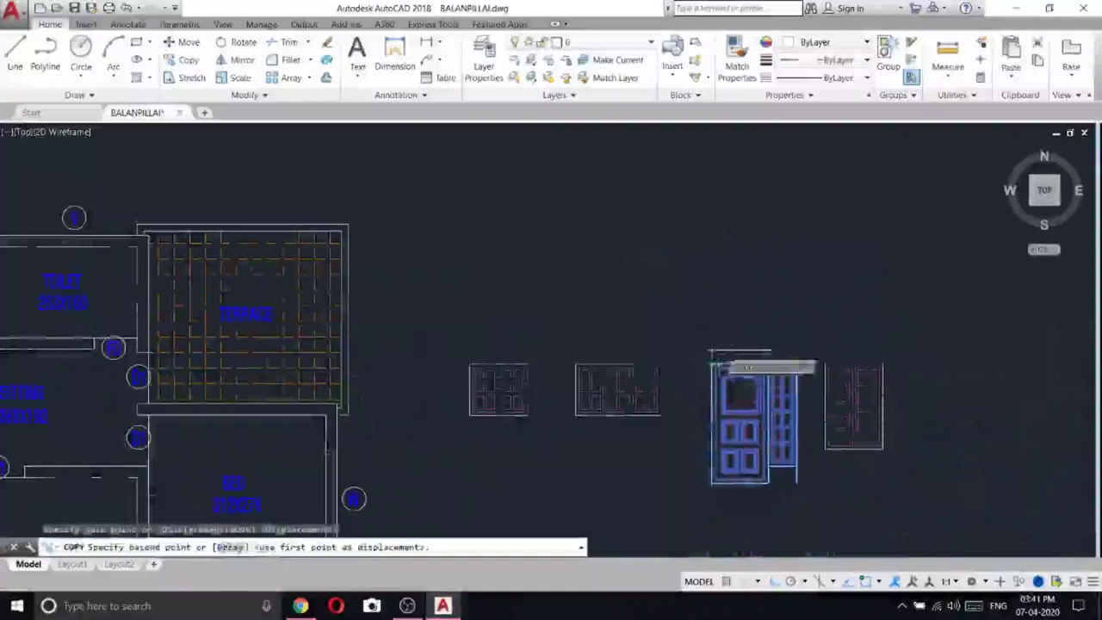
scroll(713, 372, down, 3)
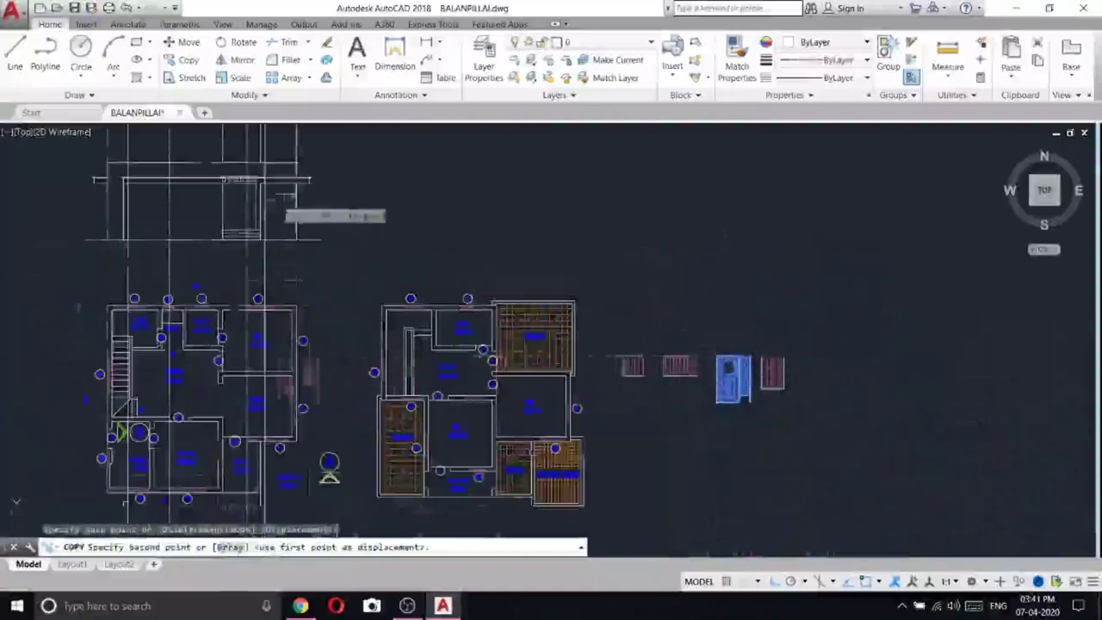
scroll(181, 169, up, 5)
click(170, 167)
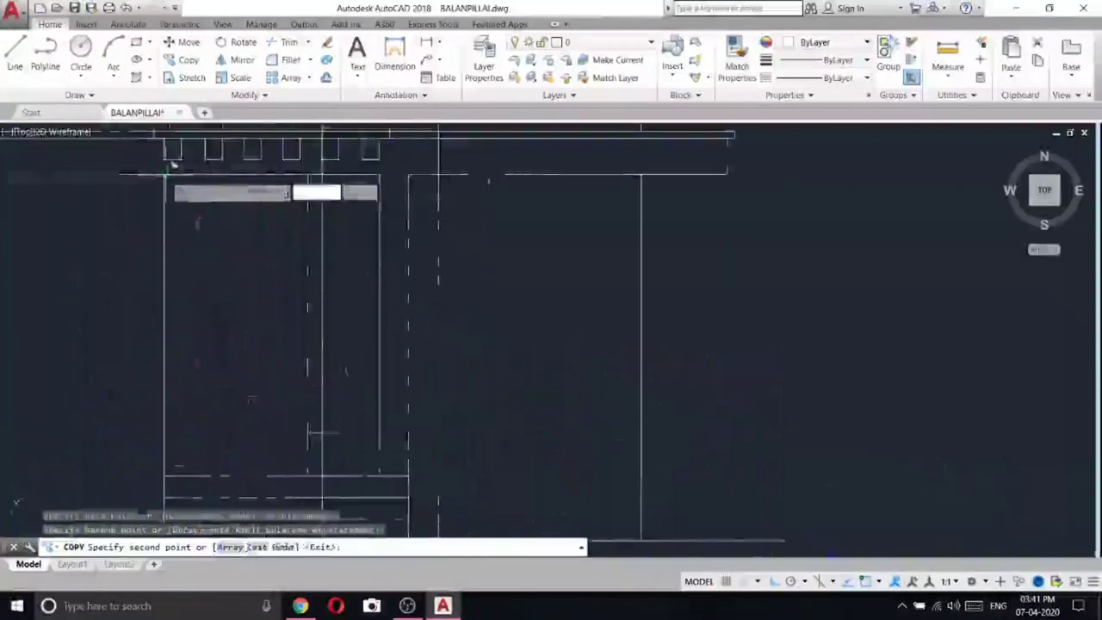
key(Return)
right_click(323, 171)
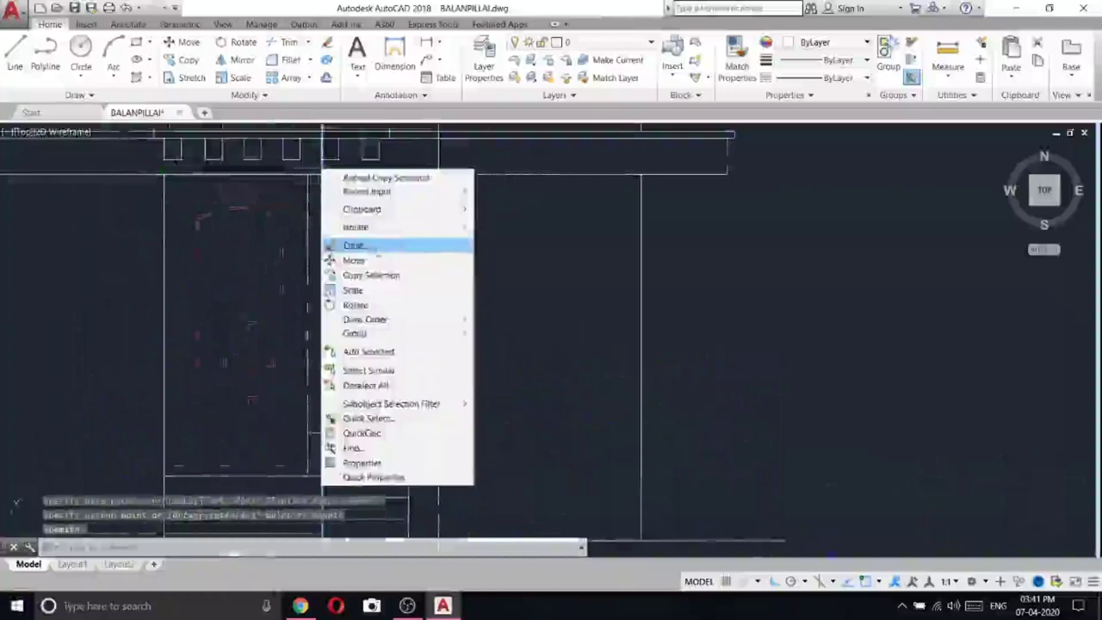
click(354, 246)
- Copy the tall two-panel window drawing to where the W1 construction line meets the slab underside, beside the entrance door
scroll(440, 172, down, 3)
scroll(440, 345, down, 3)
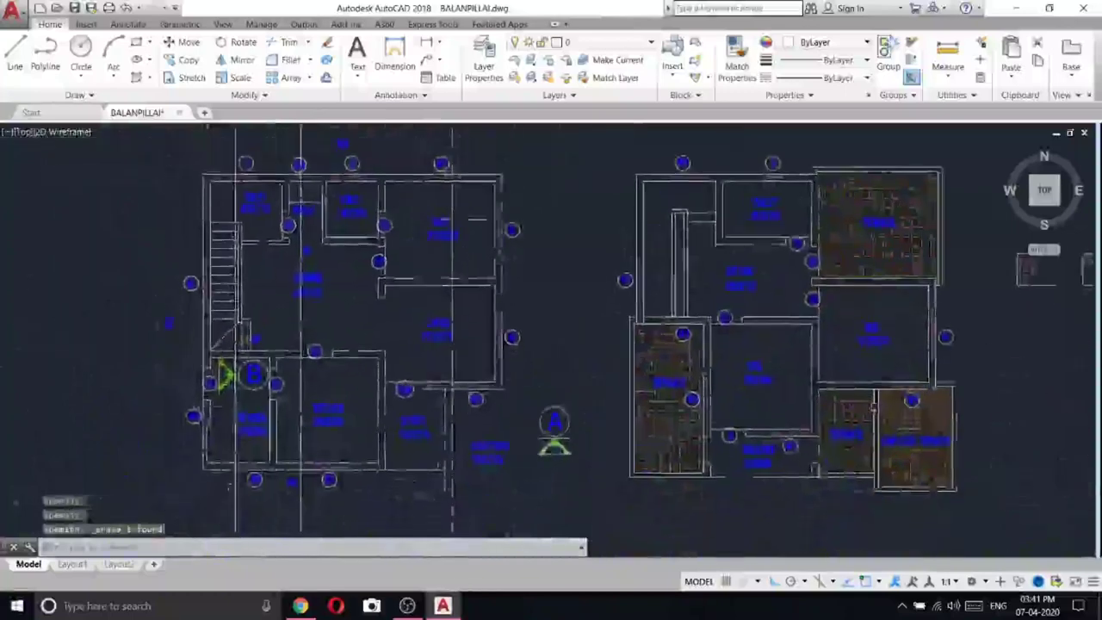
scroll(420, 379, up, 6)
scroll(420, 380, down, 5)
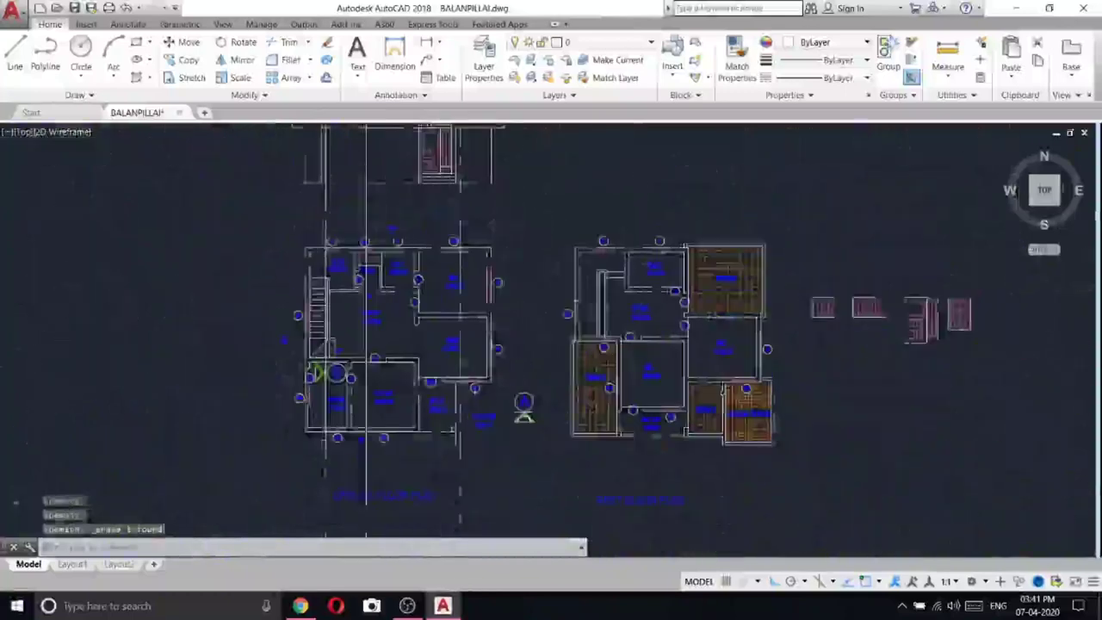
scroll(448, 367, up, 3)
middle_drag(911, 318, 360, 402)
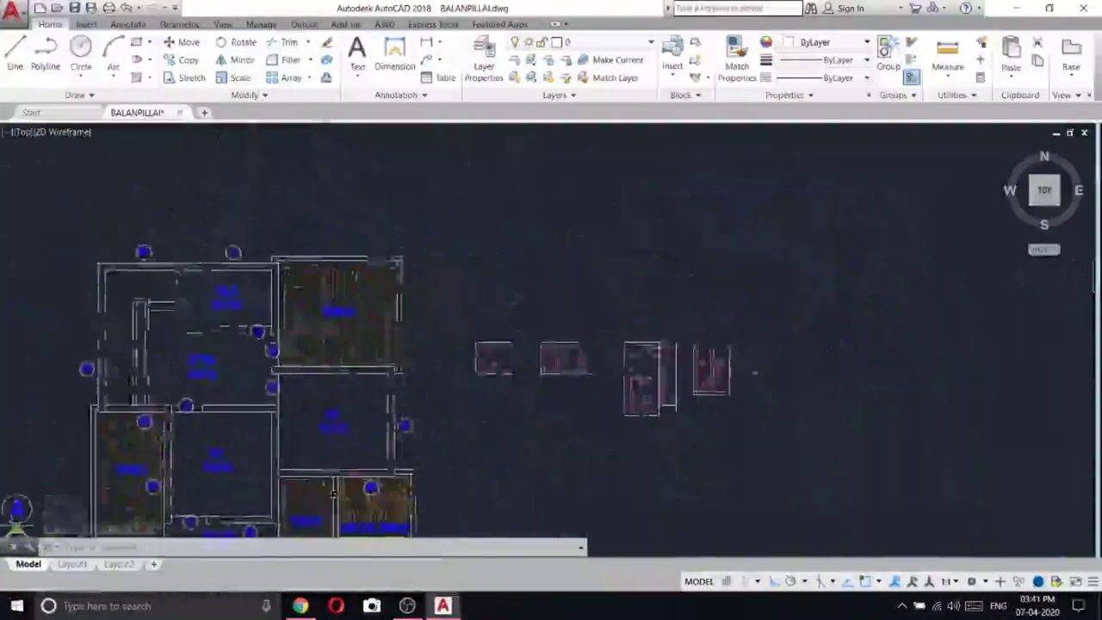
scroll(740, 376, up, 5)
click(742, 432)
click(598, 191)
right_click(599, 191)
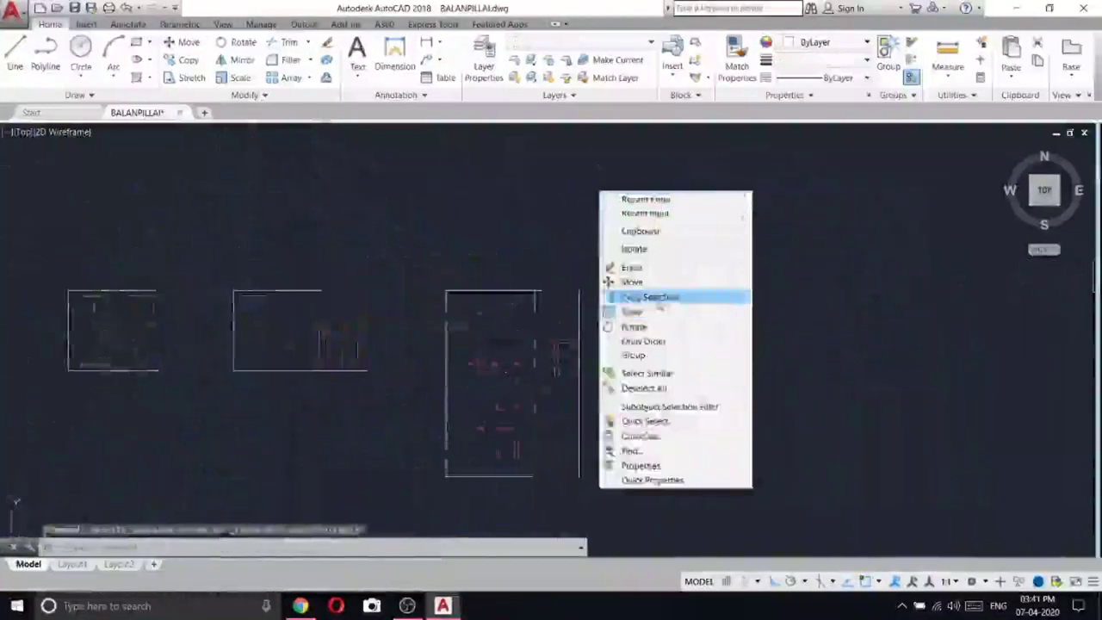
click(650, 297)
click(769, 306)
scroll(804, 303, down, 3)
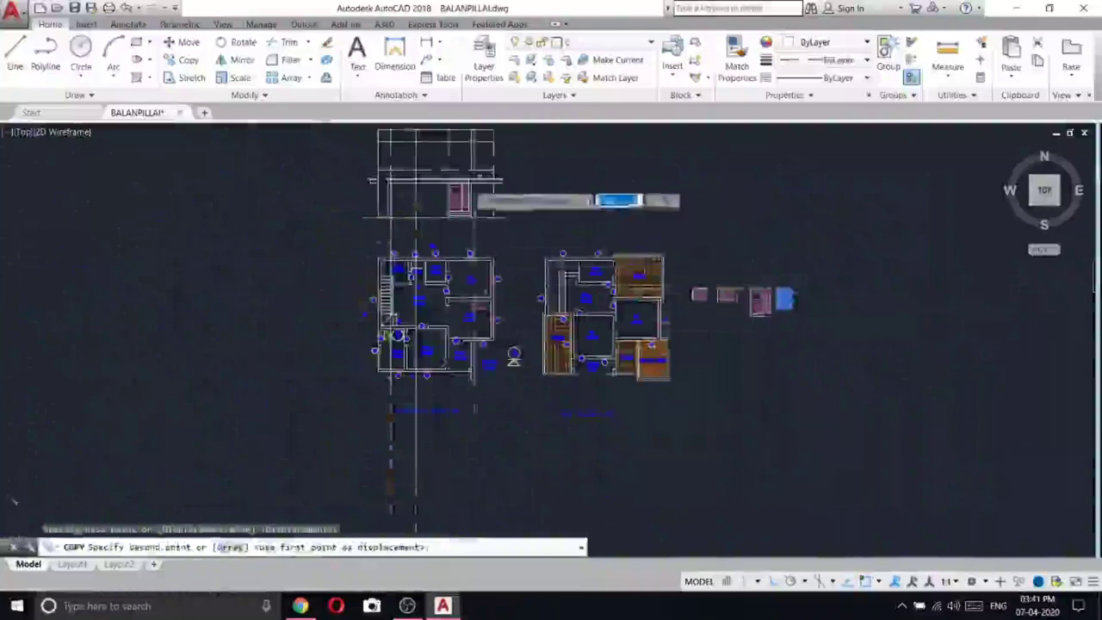
scroll(469, 176, up, 2)
click(612, 305)
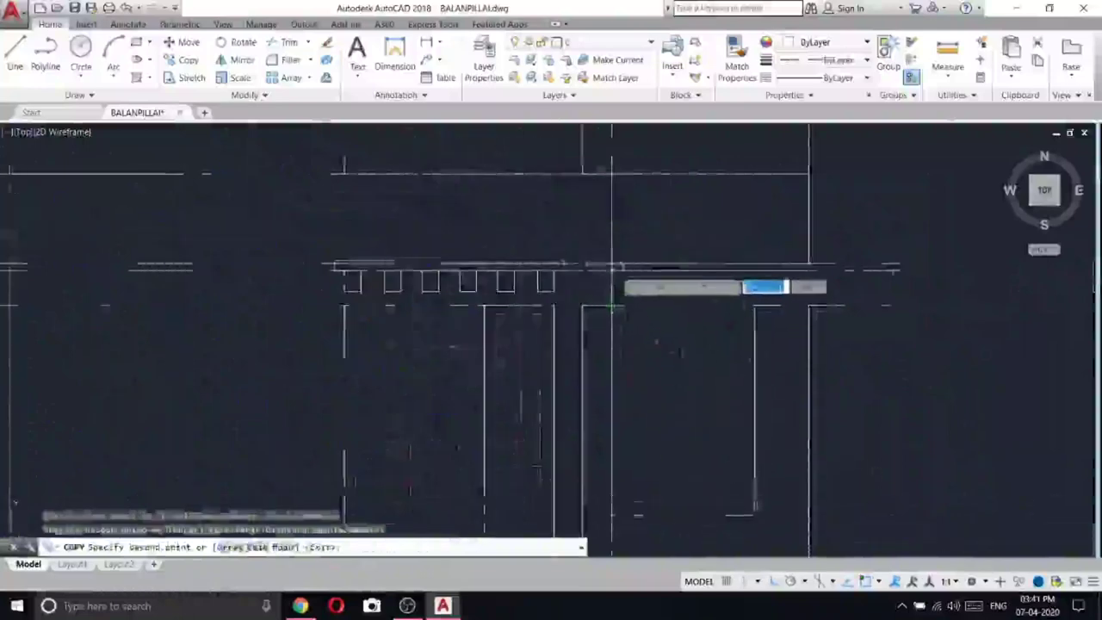
key(Escape)
- Erase the vertical construction line at the left edge of the window beside the entrance door
click(629, 244)
click(592, 222)
right_click(590, 222)
click(649, 299)
scroll(595, 219, down, 3)
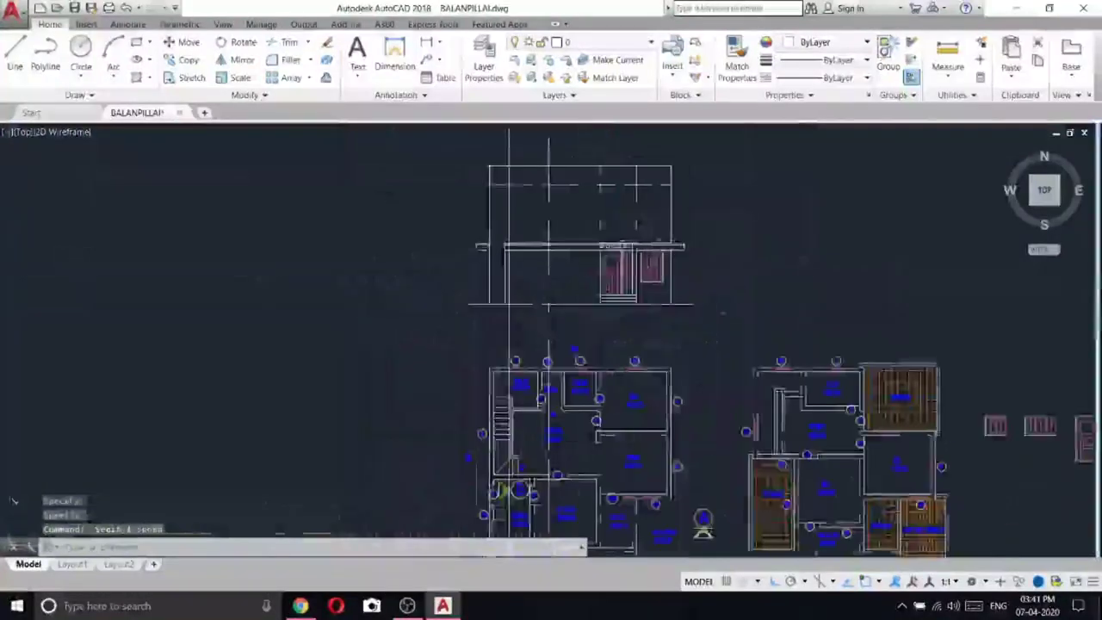
scroll(497, 272, up, 2)
scroll(518, 244, down, 2)
middle_drag(555, 265, 519, 148)
scroll(483, 421, up, 4)
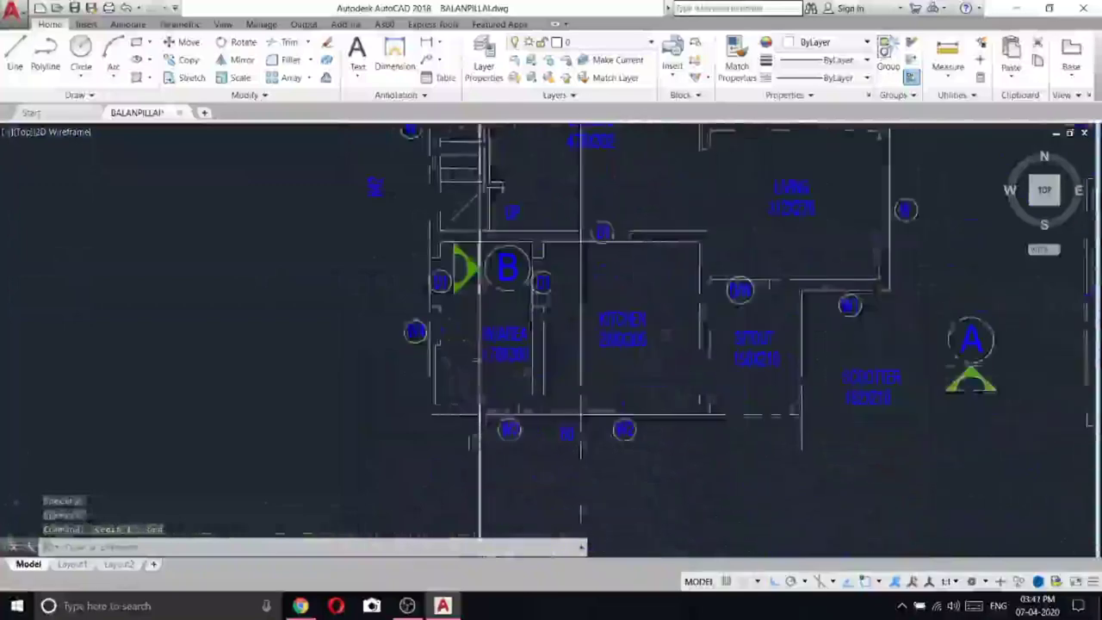
scroll(491, 363, down, 4)
scroll(1012, 253, up, 4)
click(974, 312)
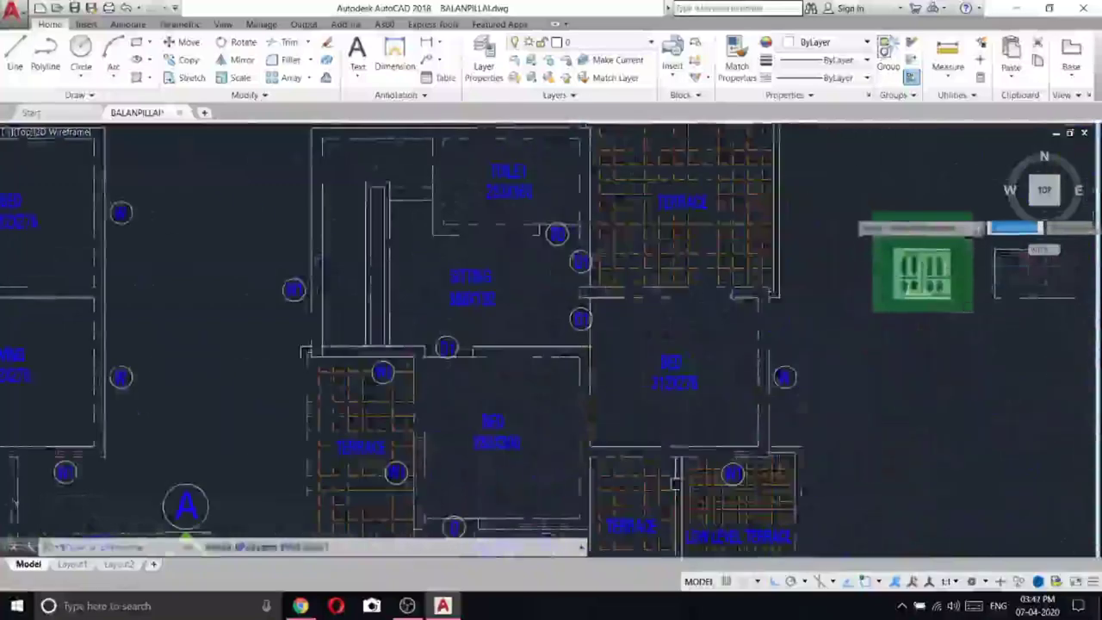
click(874, 236)
right_click(872, 214)
click(920, 318)
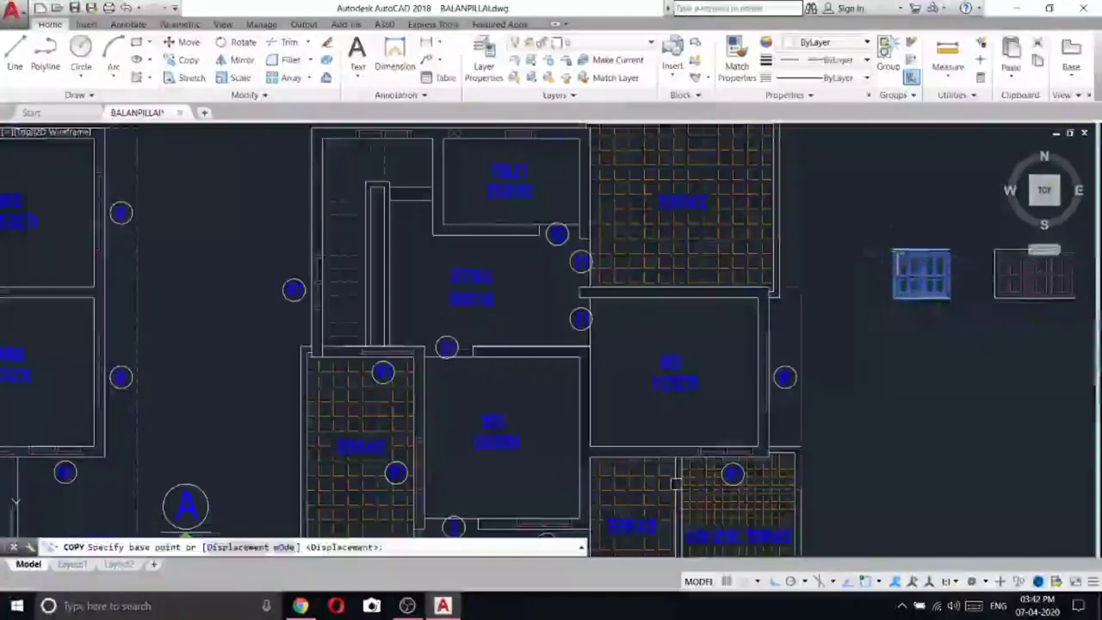
click(894, 251)
key(Escape)
- Copy the short two-panel window drawing to the W3 construction line under the slab and erase that construction line
click(882, 231)
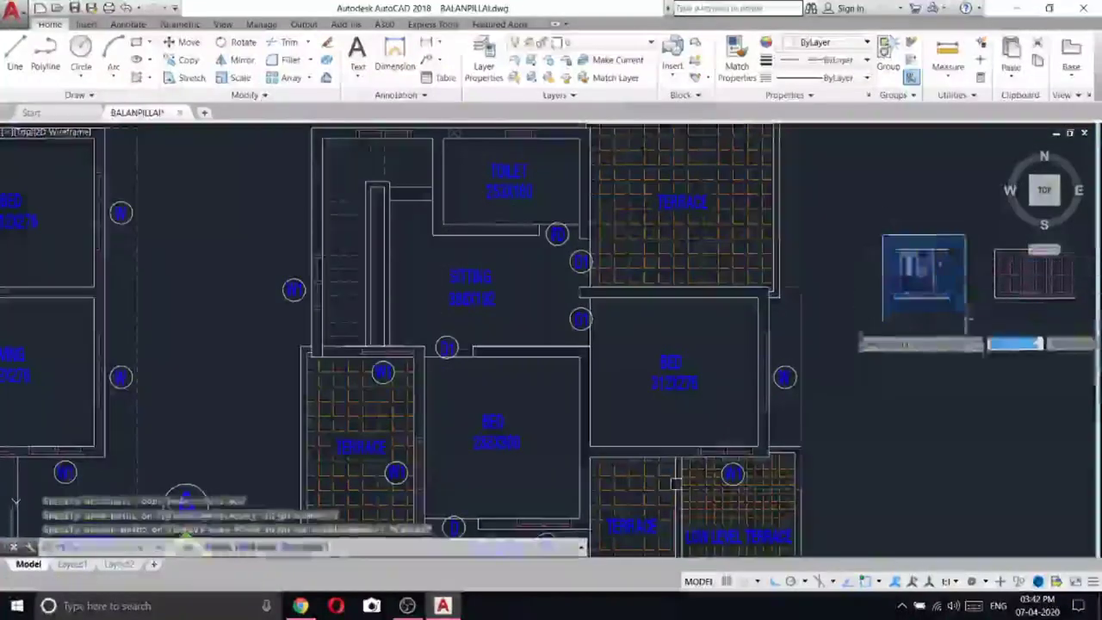
click(969, 332)
right_click(876, 213)
click(925, 319)
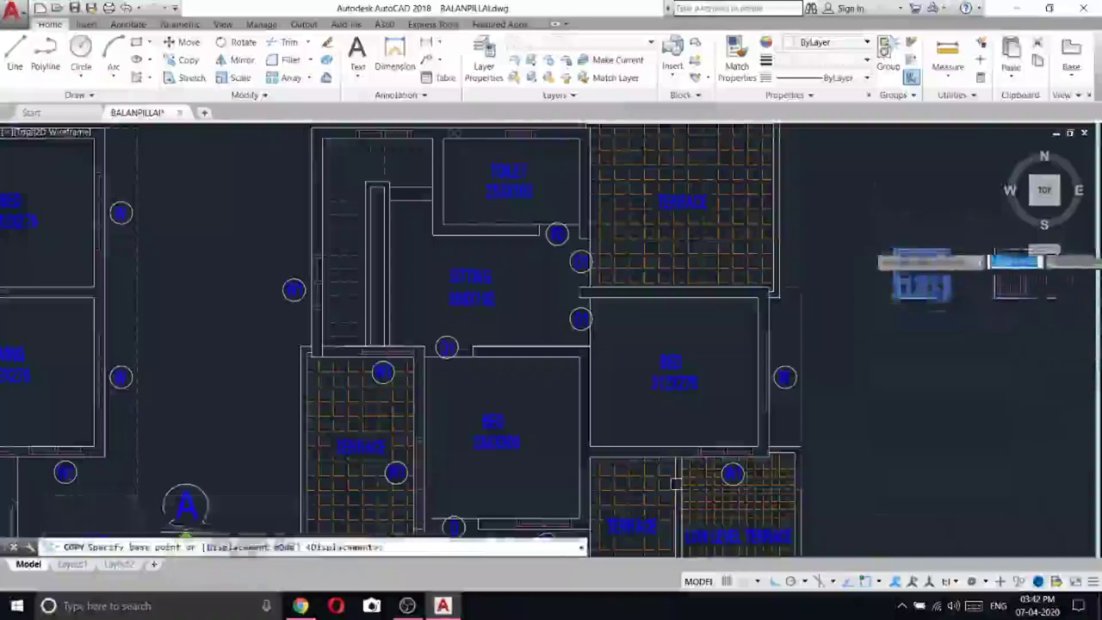
scroll(892, 263, up, 5)
click(889, 263)
scroll(899, 297, down, 9)
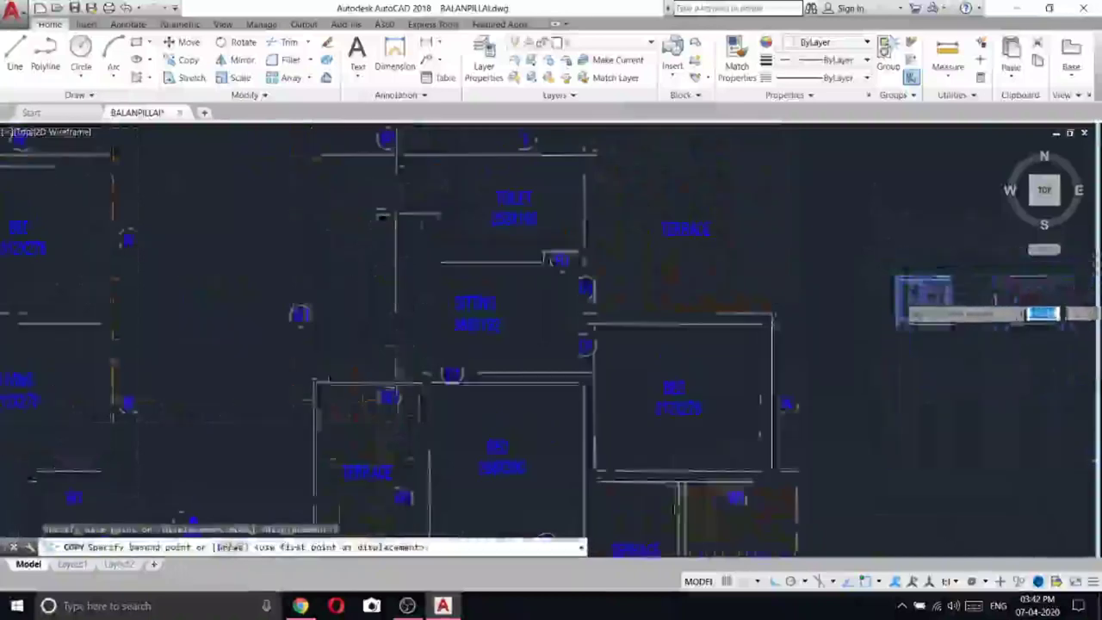
scroll(760, 246, up, 6)
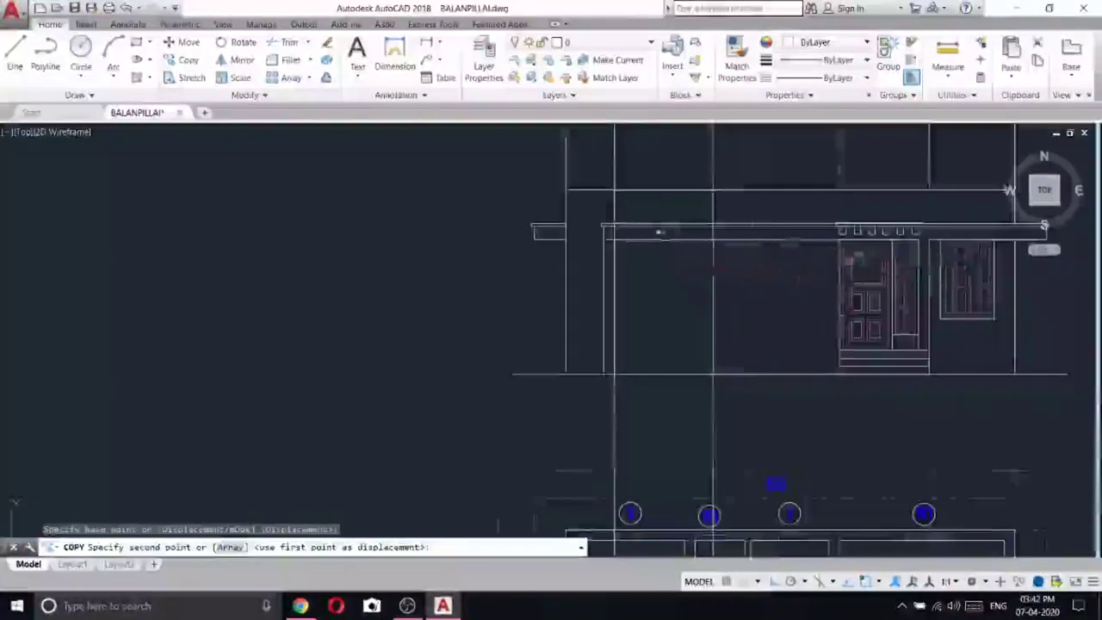
scroll(566, 226, up, 5)
click(529, 226)
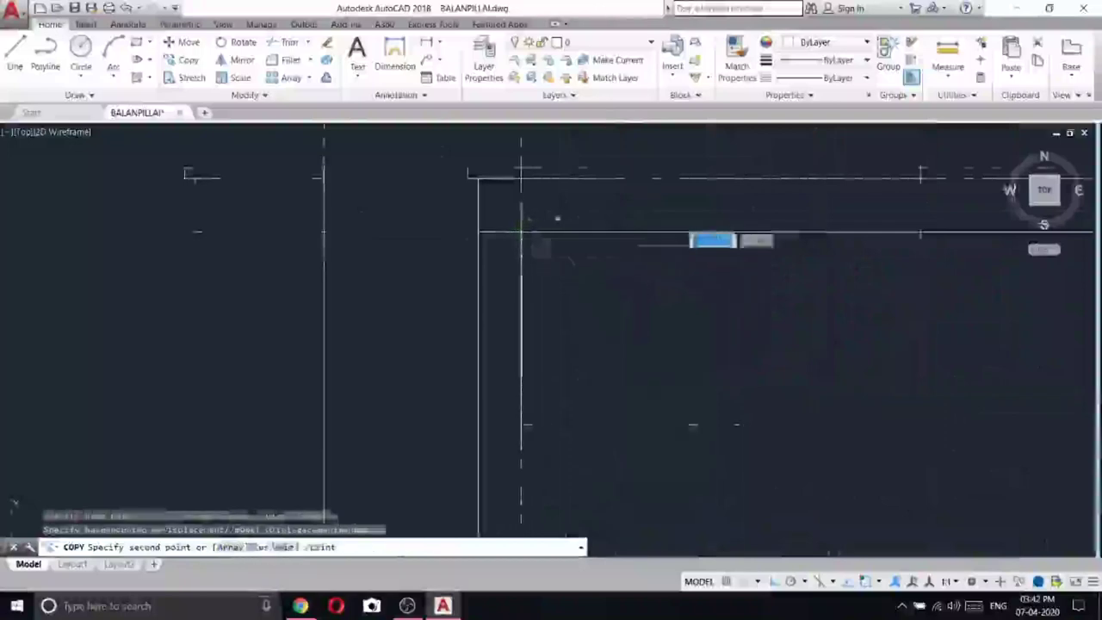
right_click(521, 203)
click(550, 278)
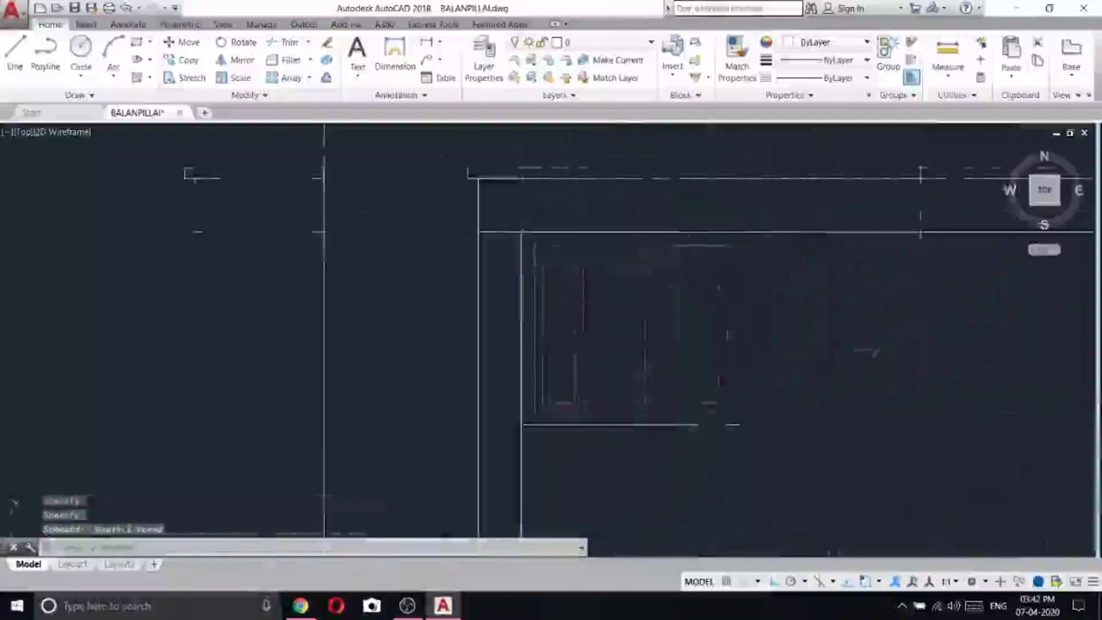
- Draw the missing vertical right edge of the W3 window from its lower corner up to the slab underside
click(14, 53)
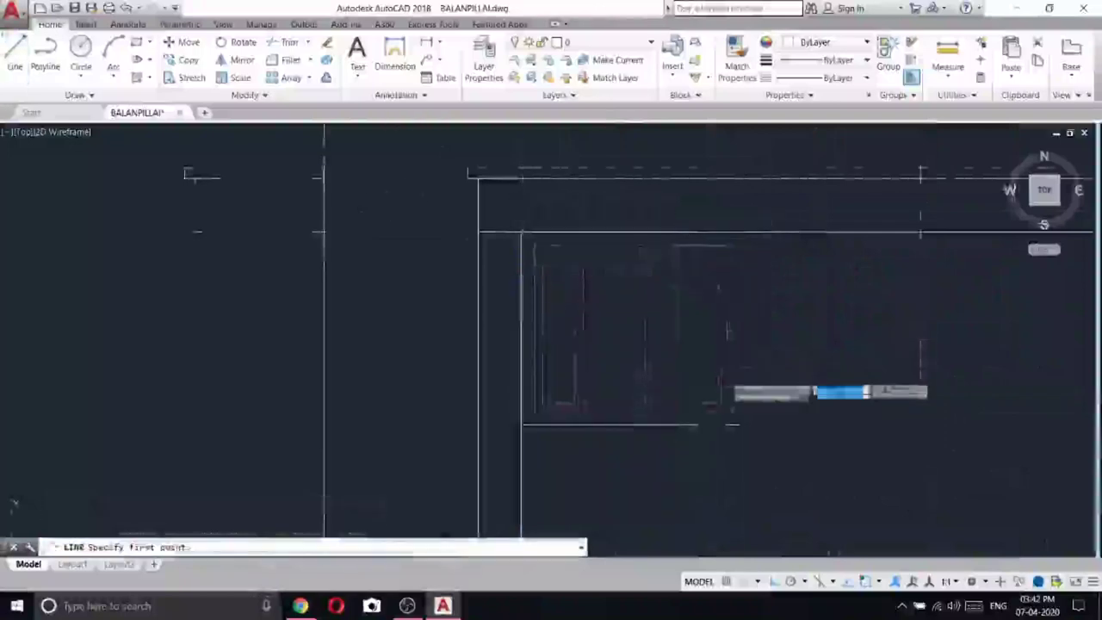
click(740, 424)
scroll(740, 233, down, 3)
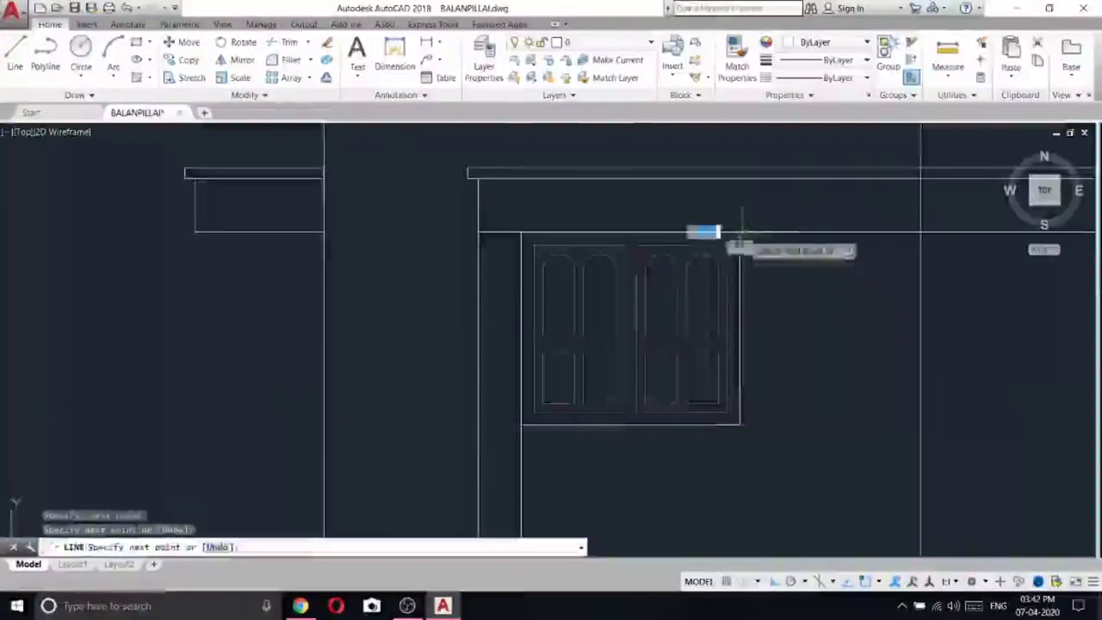
key(Escape)
- Trim and erase the short slab-underside segment between the two vertical lines beside the W3 window
middle_drag(876, 291, 696, 296)
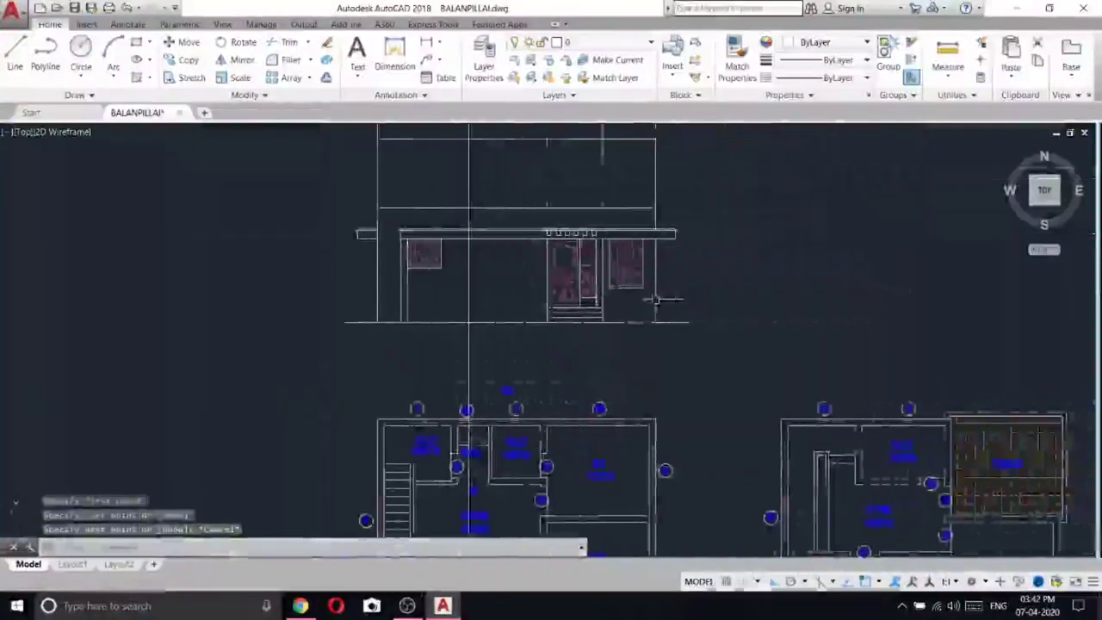
click(293, 43)
key(Return)
scroll(419, 240, up, 3)
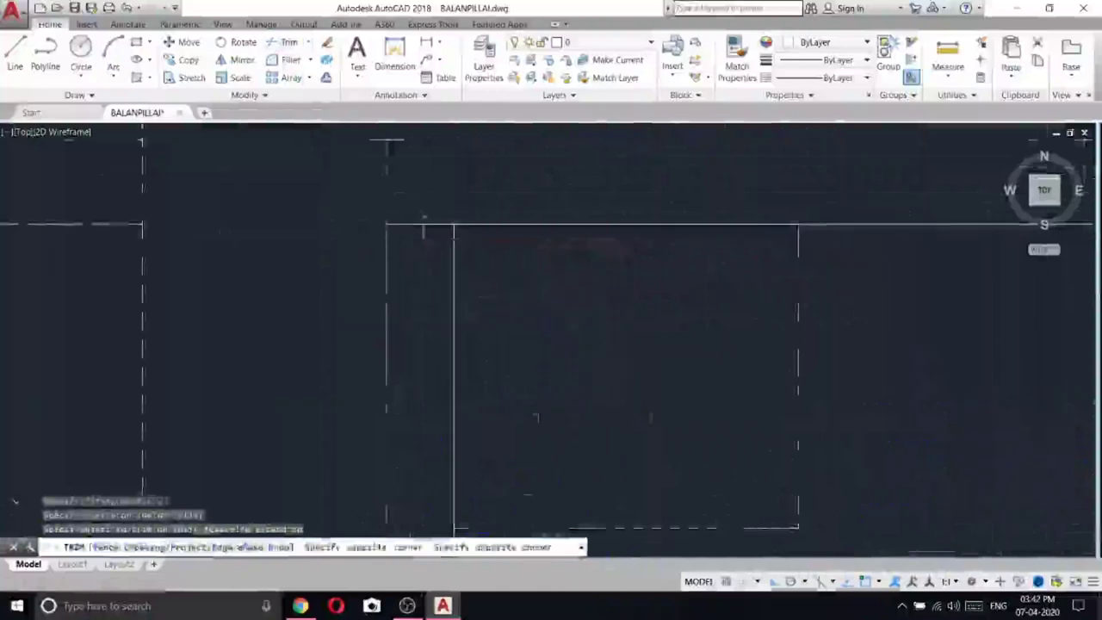
click(429, 243)
click(418, 224)
right_click(417, 212)
click(430, 288)
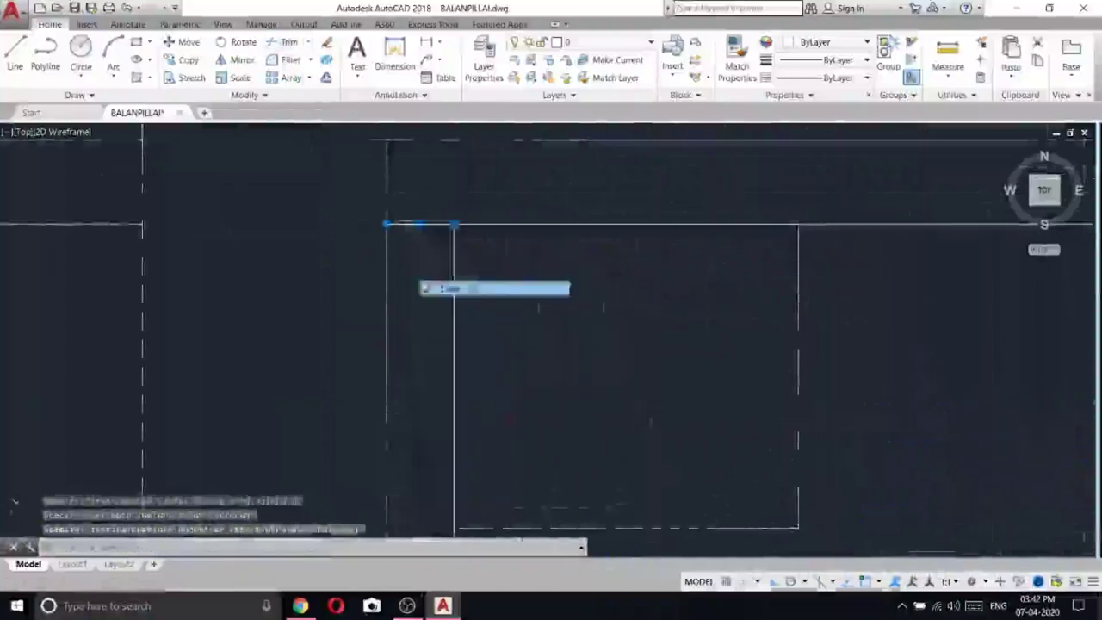
- Try to chamfer the upper and lower outline lines of the three-panel window drawing
scroll(508, 252, down, 4)
scroll(603, 379, down, 6)
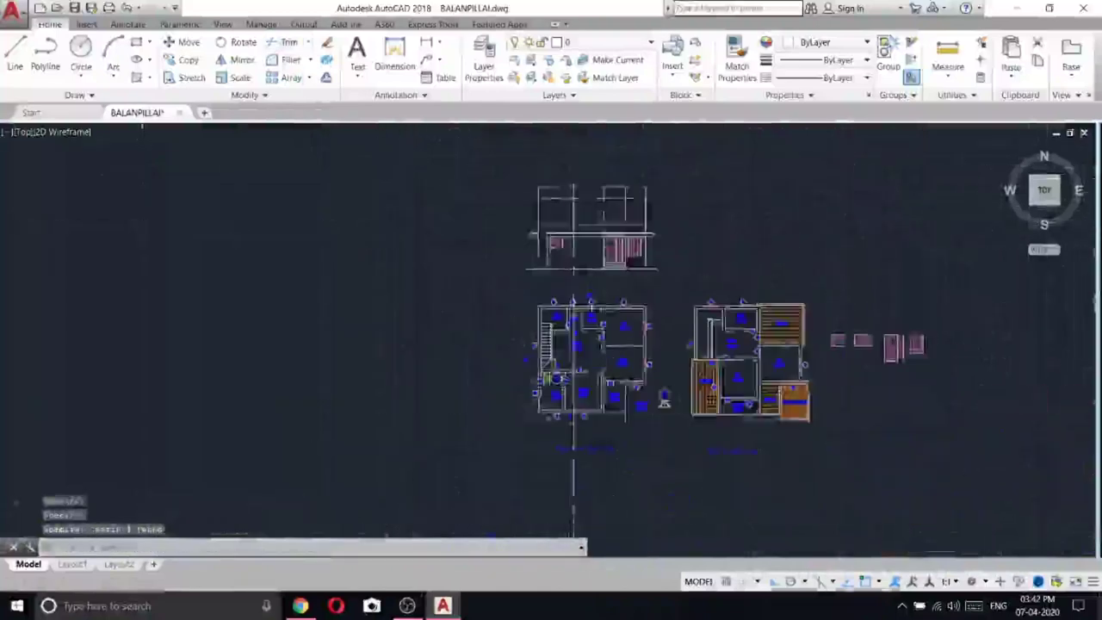
scroll(605, 381, up, 3)
scroll(599, 395, up, 2)
scroll(512, 347, down, 4)
middle_drag(511, 346, 198, 376)
scroll(659, 290, up, 5)
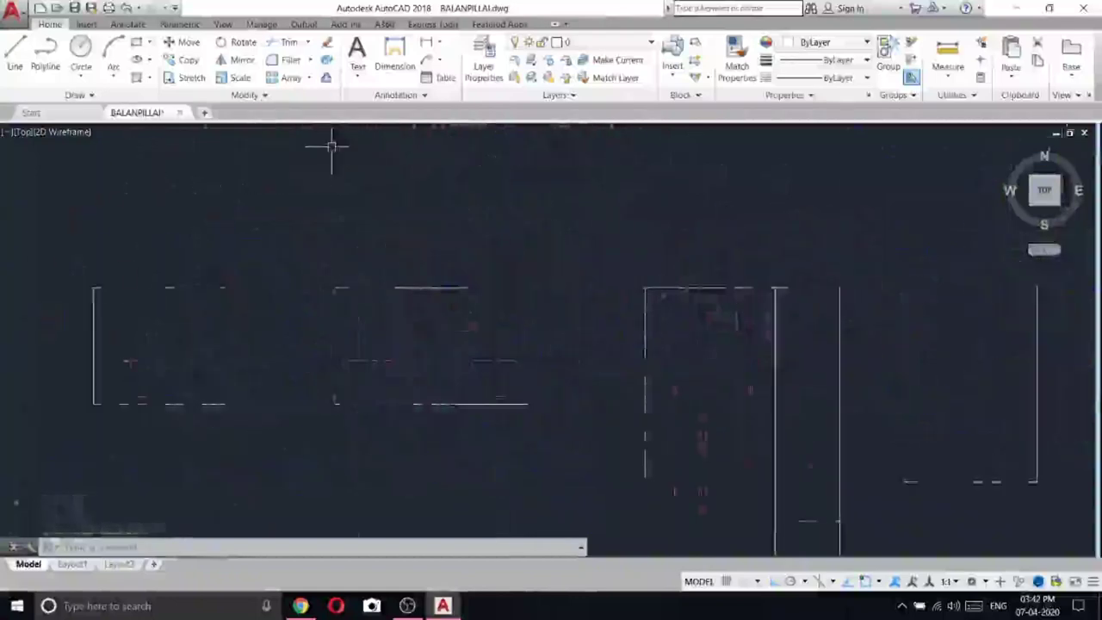
click(310, 59)
click(293, 108)
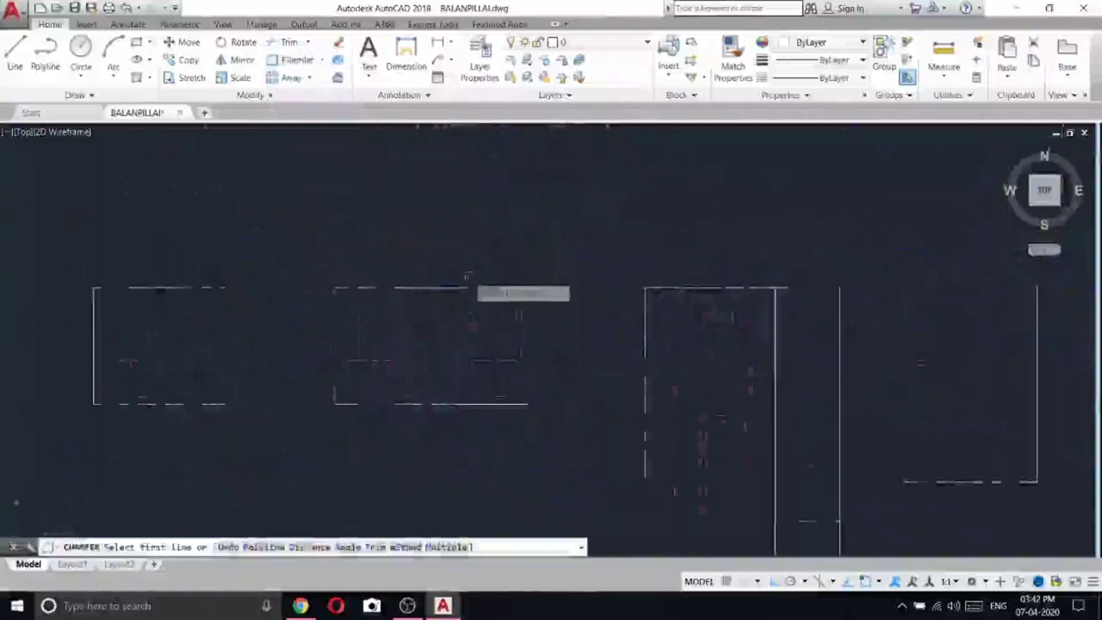
click(466, 287)
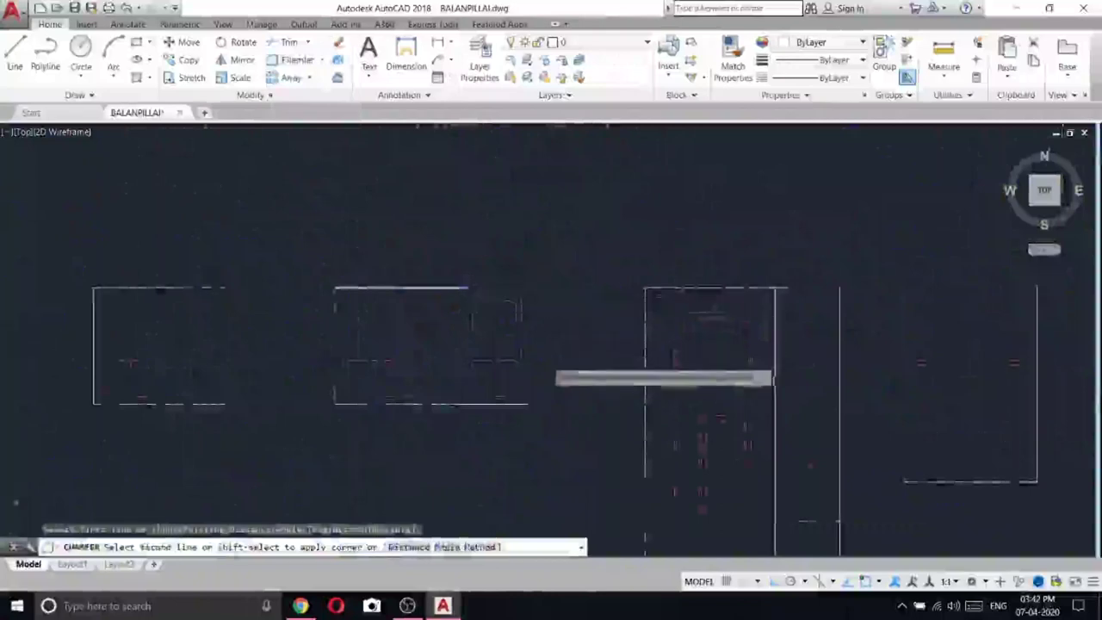
click(528, 402)
key(Escape)
- Draw the missing vertical edge of the three-panel window outline and chamfer it with the upper line to close the corner
click(15, 62)
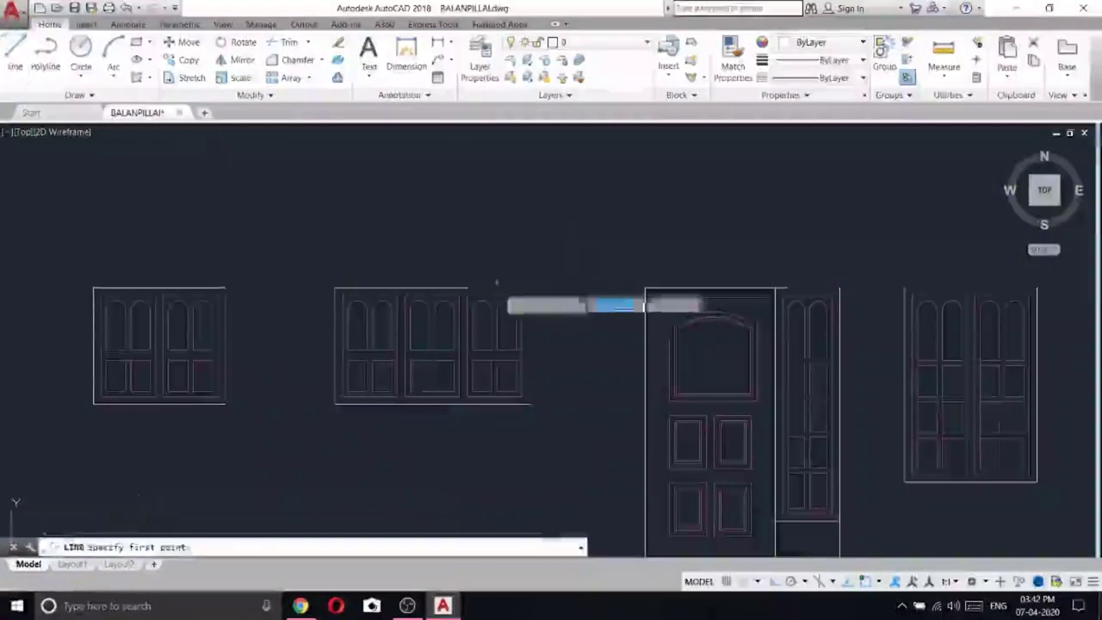
click(527, 402)
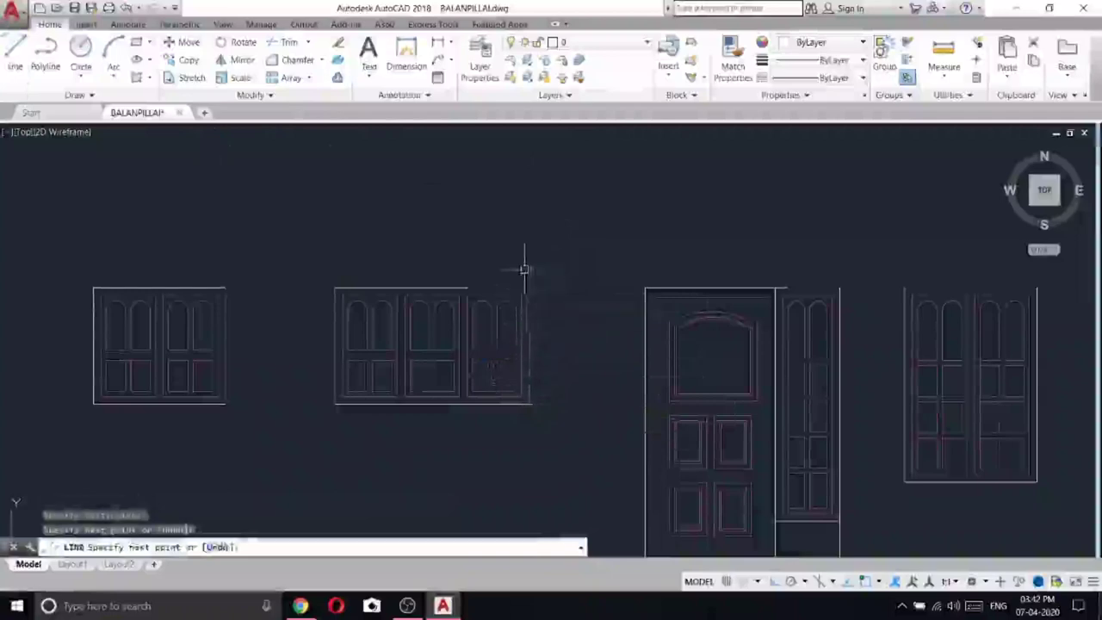
key(Escape)
click(461, 287)
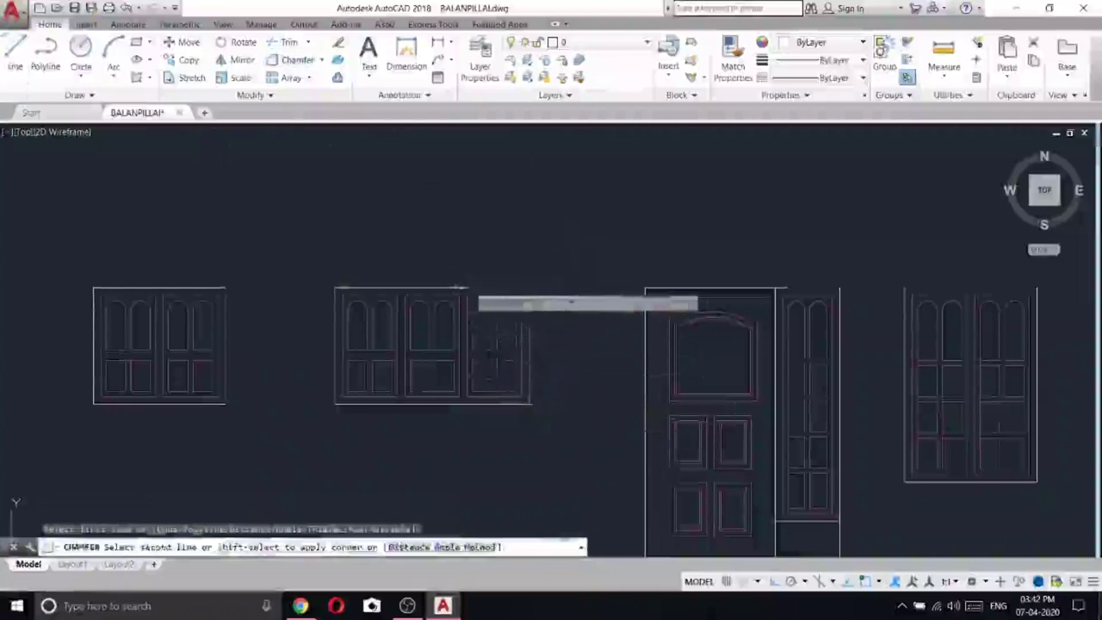
click(529, 361)
- Copy the three-panel window drawing from its upper corner to the construction line at the slab underside in the elevation
click(295, 241)
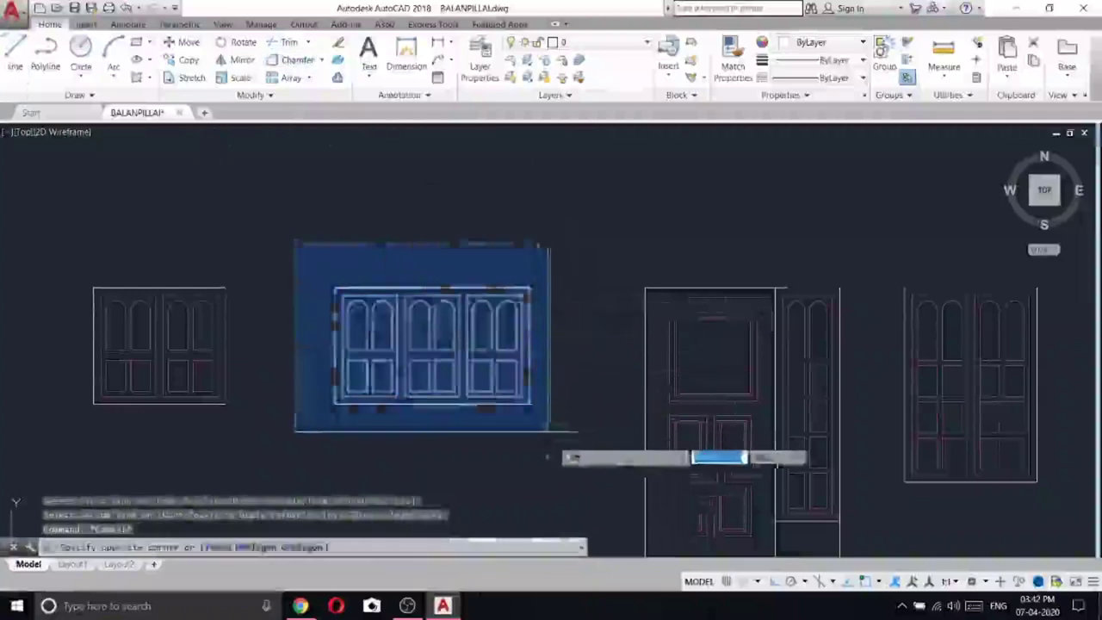
click(576, 460)
right_click(493, 243)
click(534, 342)
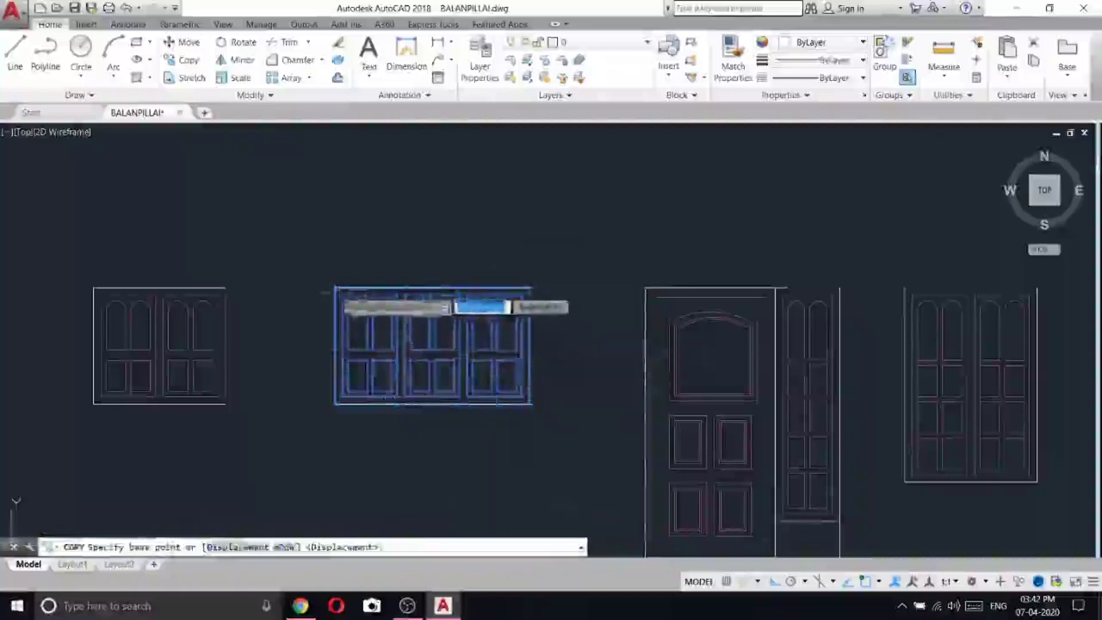
click(335, 288)
scroll(793, 259, down, 6)
scroll(193, 239, down, 2)
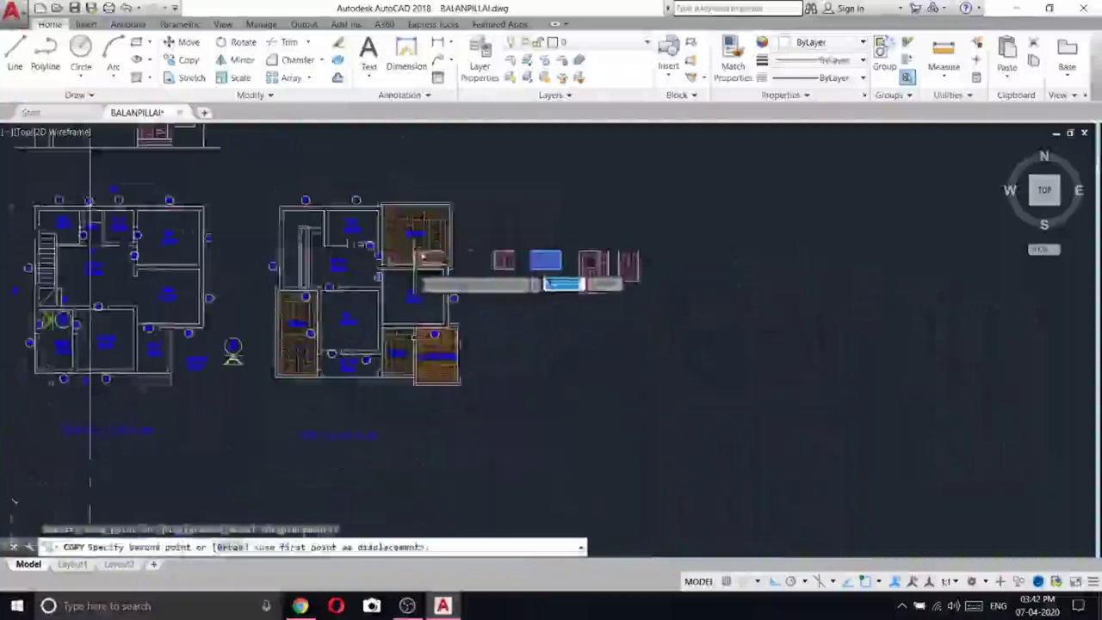
scroll(442, 280, up, 8)
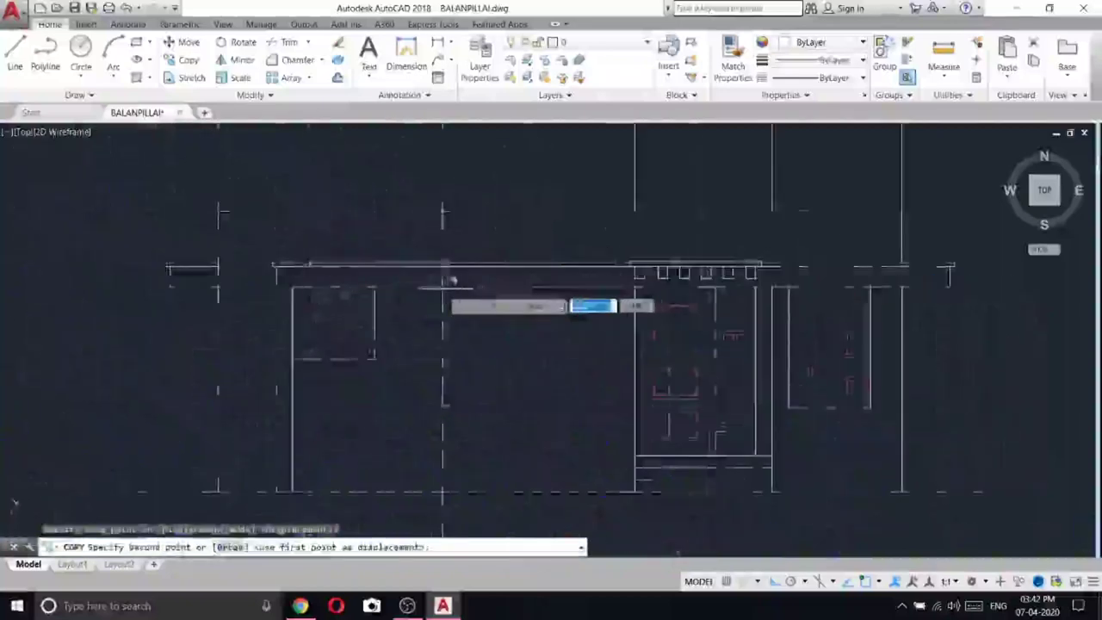
click(444, 286)
right_click(460, 223)
click(487, 233)
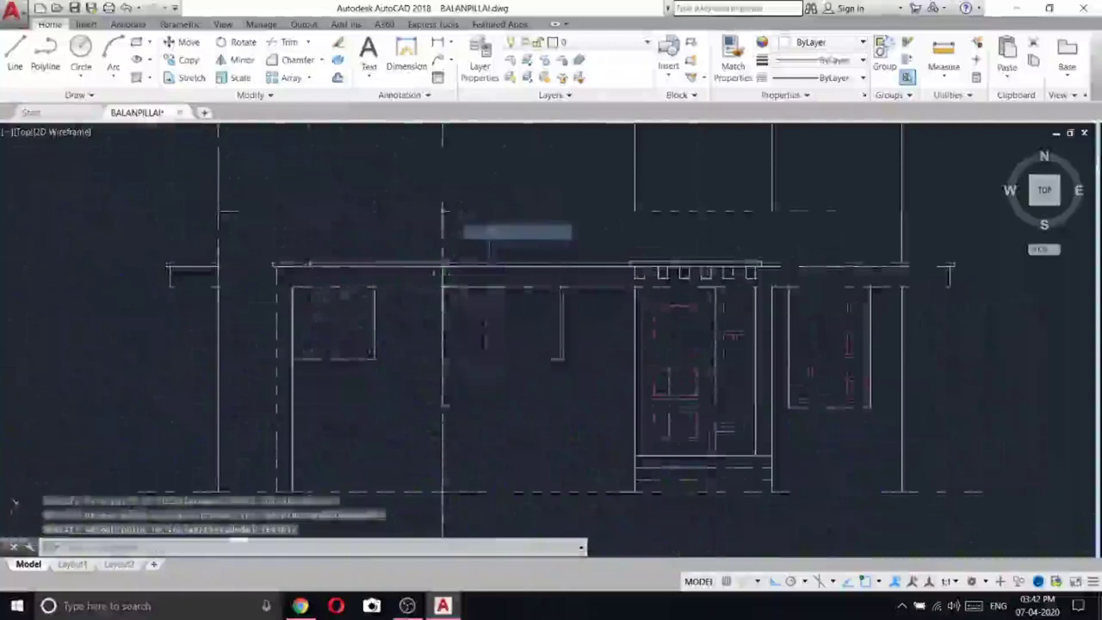
- Erase the vertical construction line running through the three-panel window in the elevation
scroll(496, 242, down, 6)
scroll(499, 209, up, 4)
click(499, 210)
click(423, 215)
right_click(422, 215)
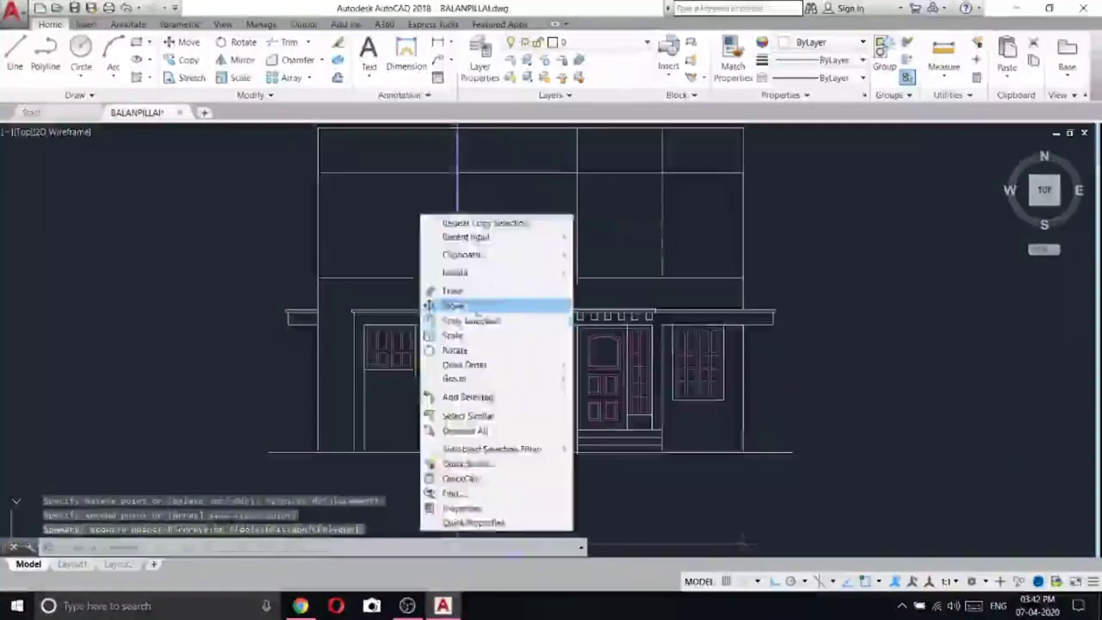
click(473, 290)
scroll(485, 314, down, 5)
scroll(584, 338, up, 3)
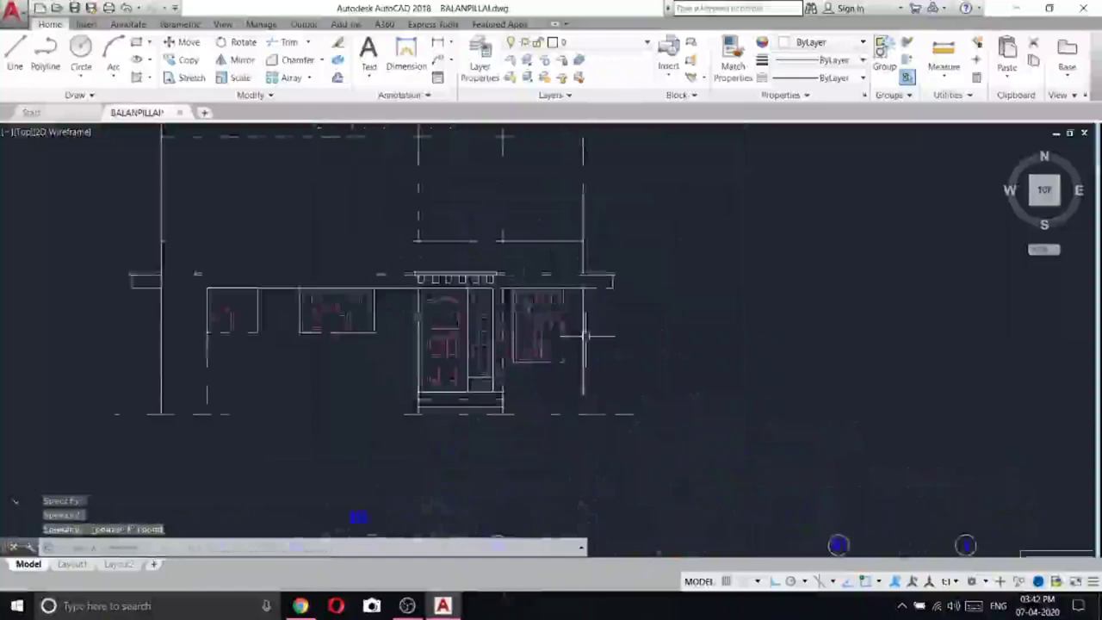
scroll(549, 310, down, 4)
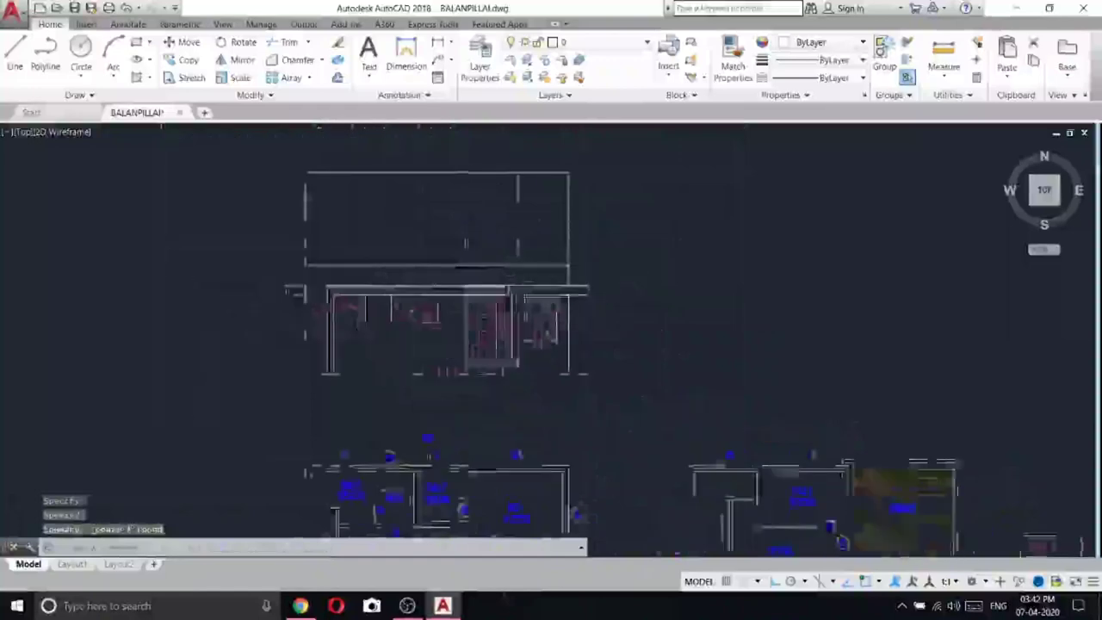
middle_drag(666, 342, 569, 225)
mouse_move(487, 419)
middle_down()
mouse_move(506, 443)
mouse_move(568, 461)
middle_up()
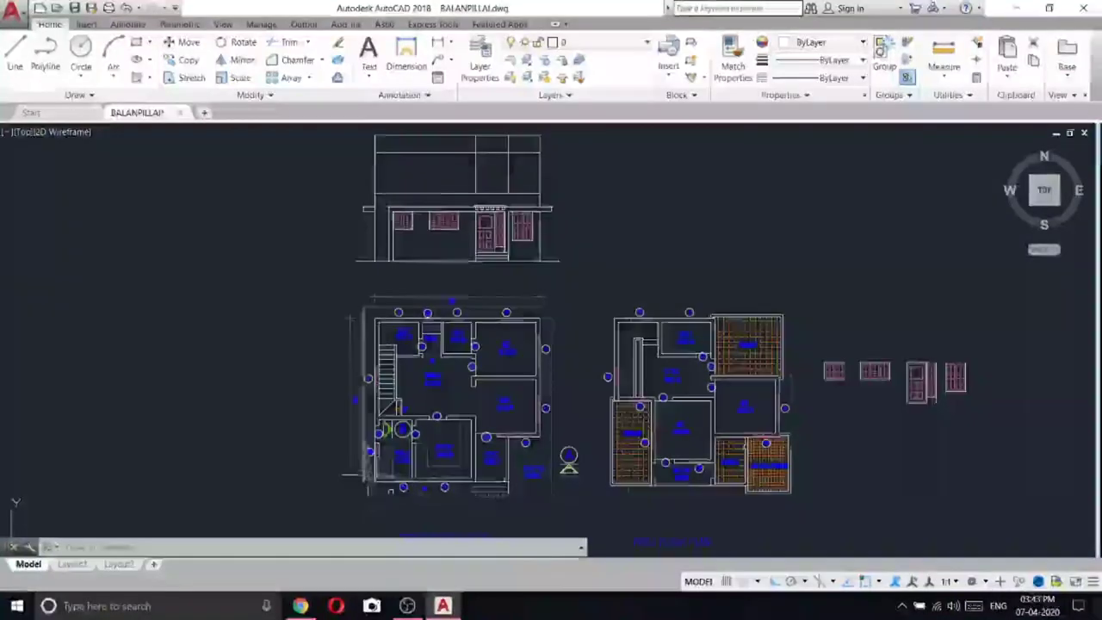
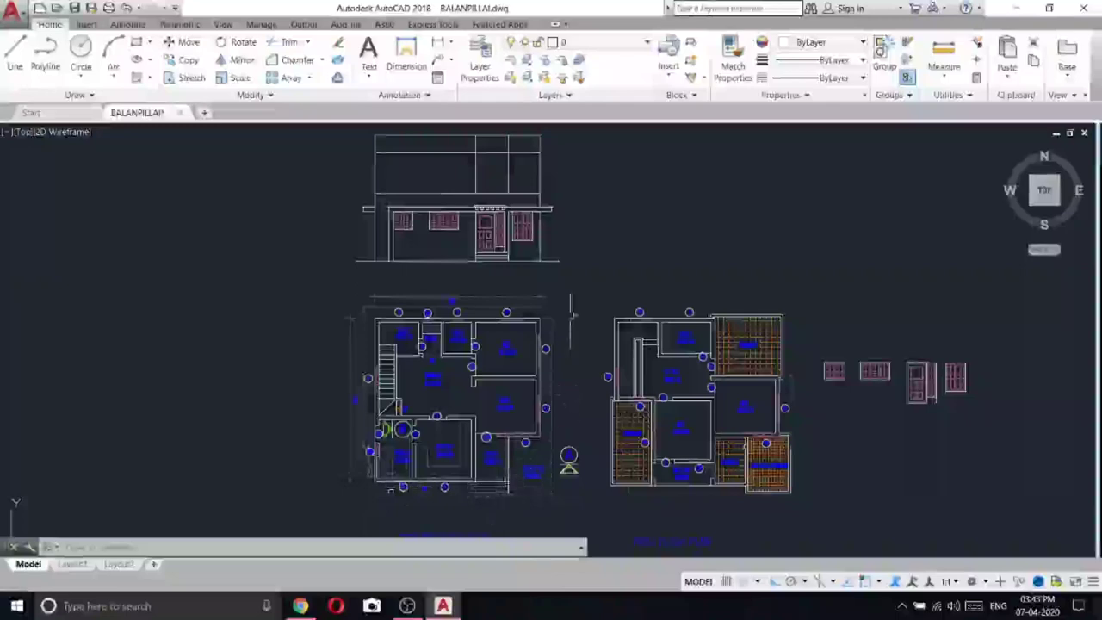
mouse_move(571, 312)
middle_down()
mouse_move(574, 332)
mouse_move(581, 293)
mouse_move(584, 346)
middle_up()
middle_drag(584, 487, 523, 472)
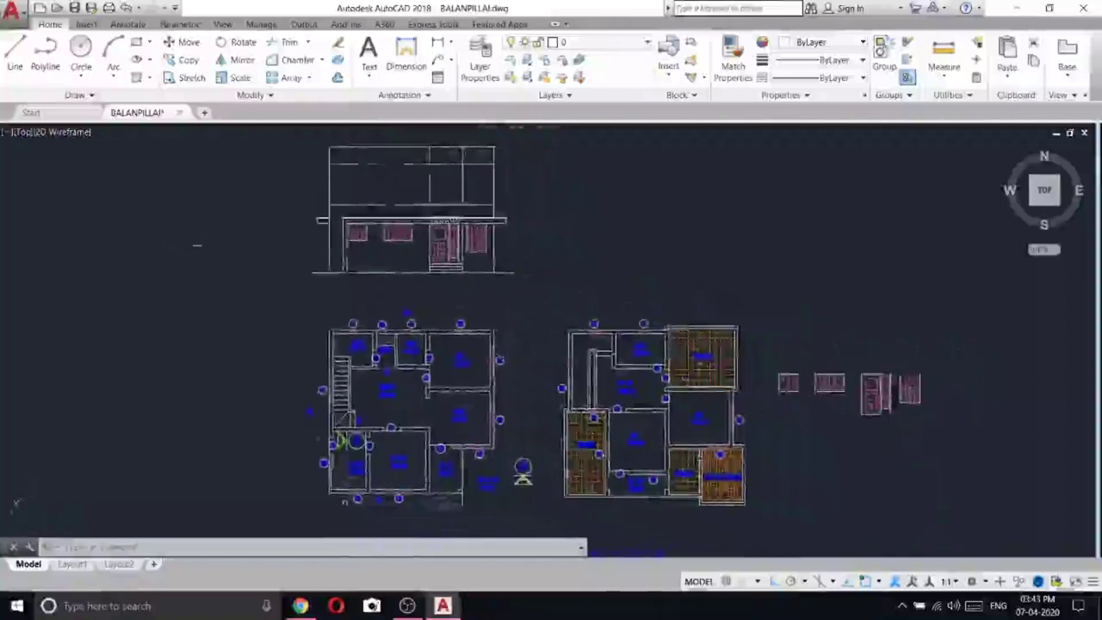
- Draw a vertical construction line through the first-floor plan's outer wall corner beside the staircase and terrace
click(82, 95)
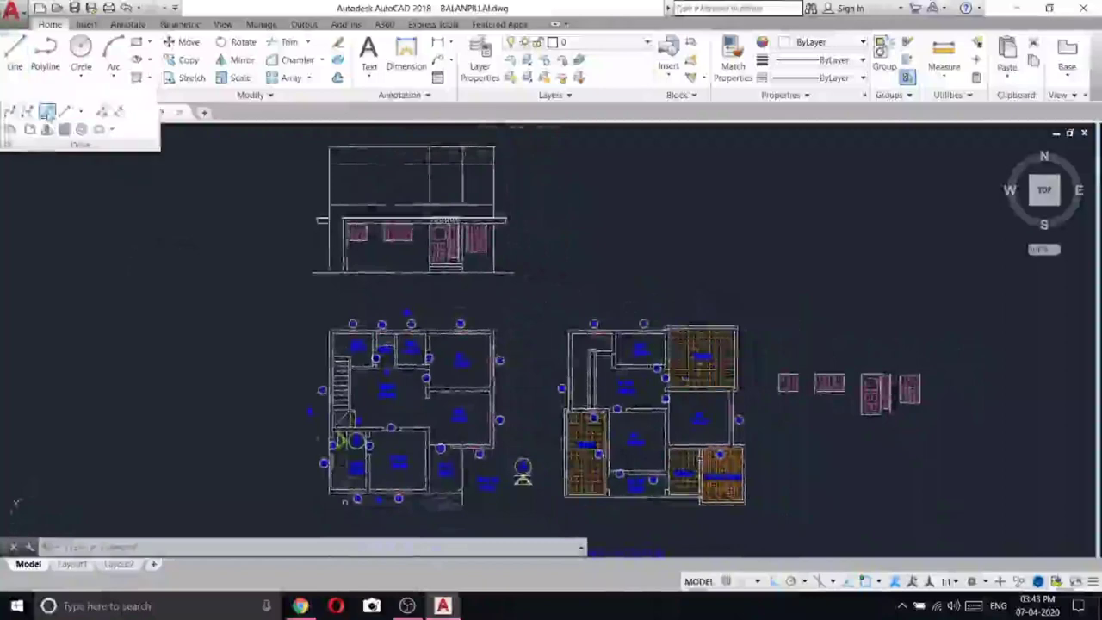
click(46, 111)
right_click(118, 210)
click(142, 291)
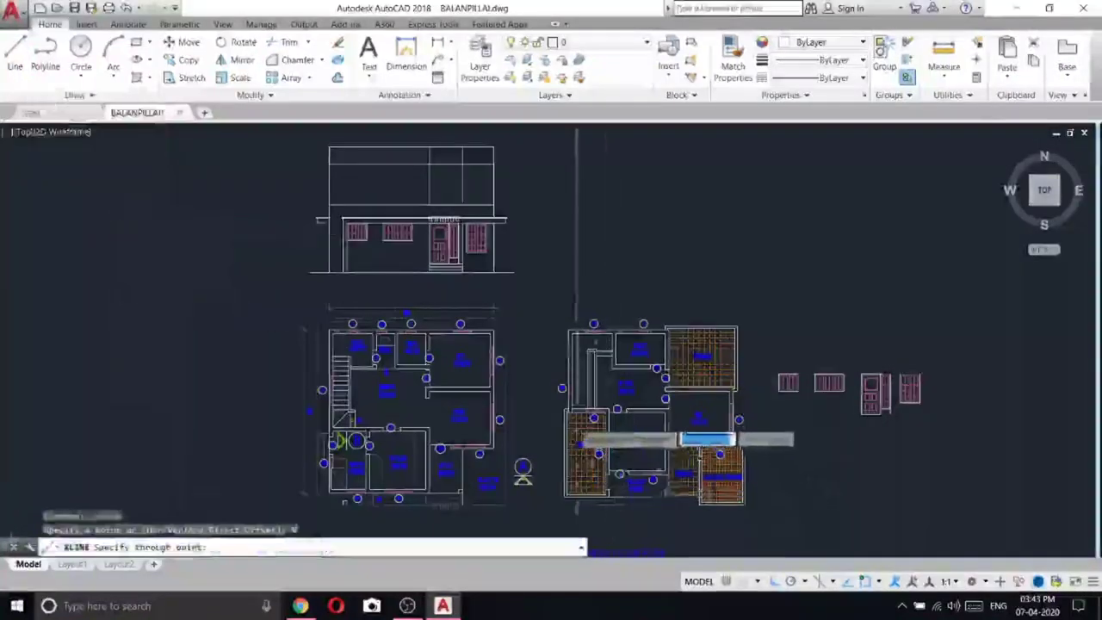
scroll(560, 400, up, 5)
click(560, 398)
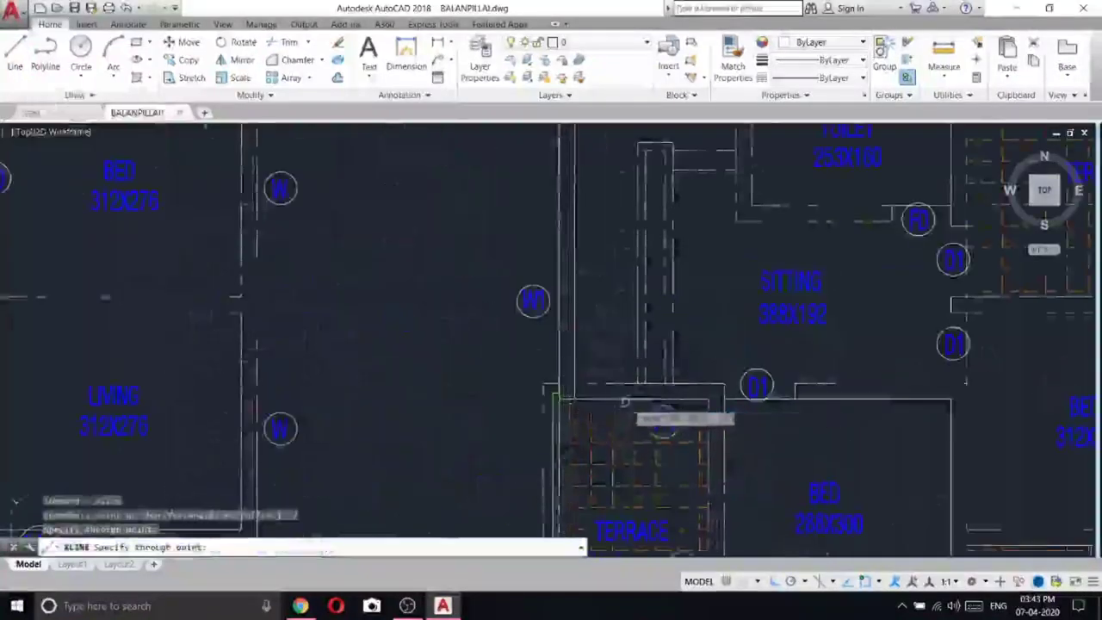
key(Escape)
- Move the whole front elevation above the first-floor plan, aligning its outer wall line with the vertical construction line
scroll(633, 409, down, 4)
middle_drag(541, 210, 545, 387)
click(545, 392)
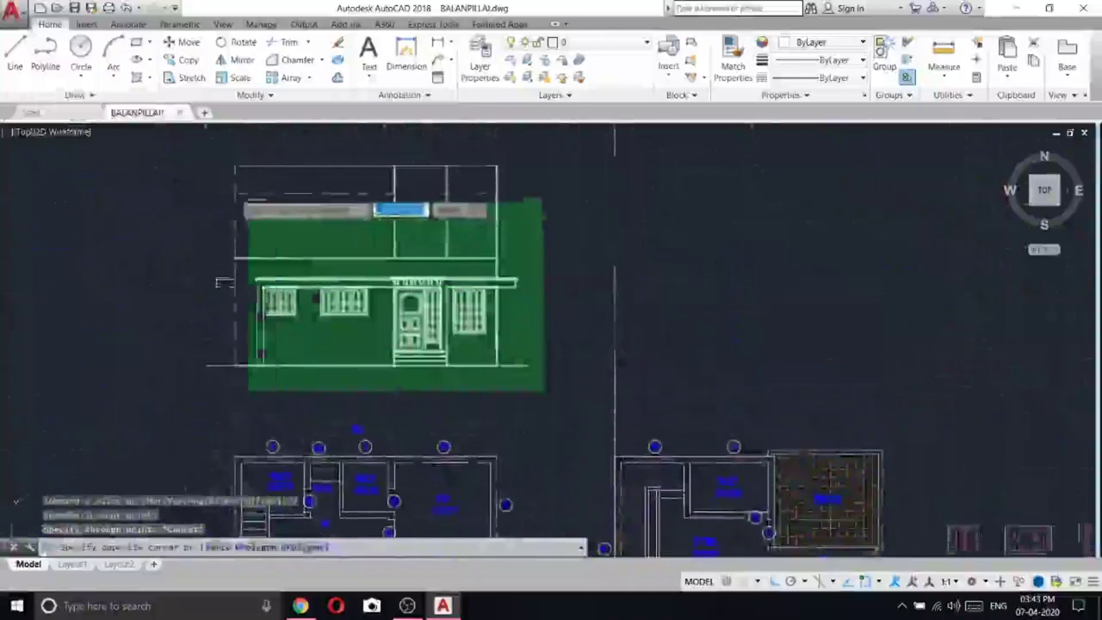
click(192, 141)
right_click(192, 143)
click(228, 230)
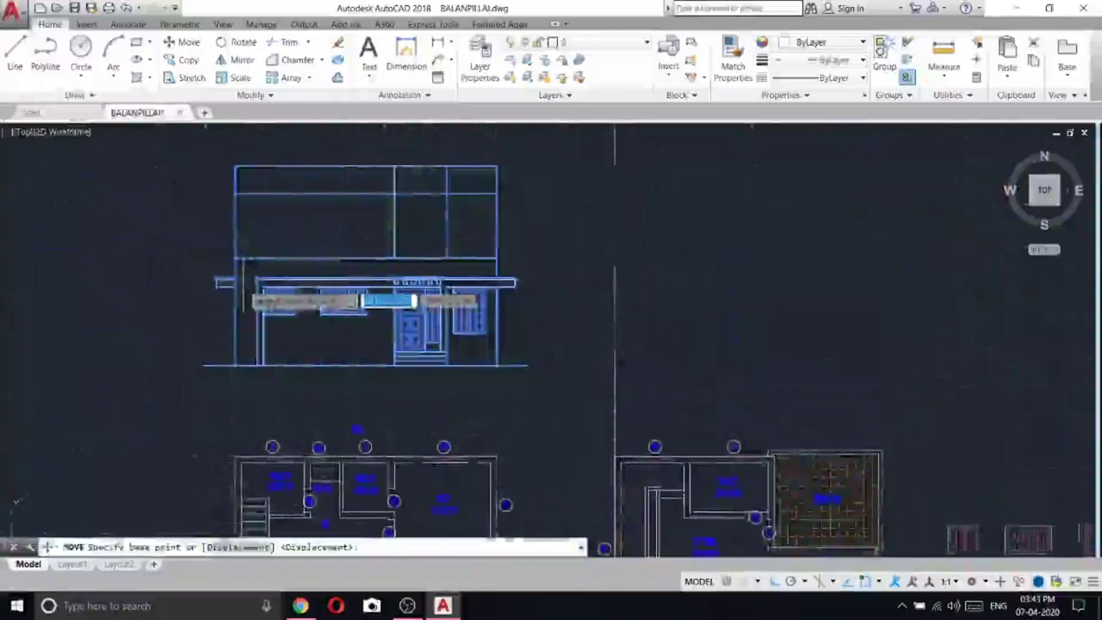
click(252, 273)
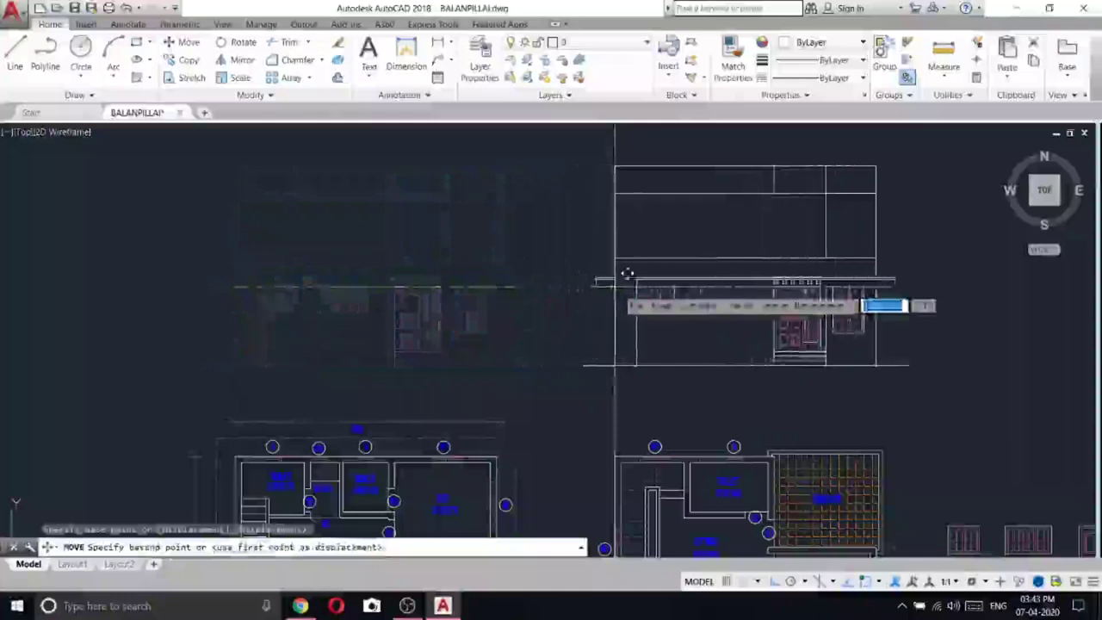
click(627, 274)
- Erase the vertical construction line used to align the elevation with the first-floor plan
right_click(595, 139)
click(548, 155)
right_click(545, 154)
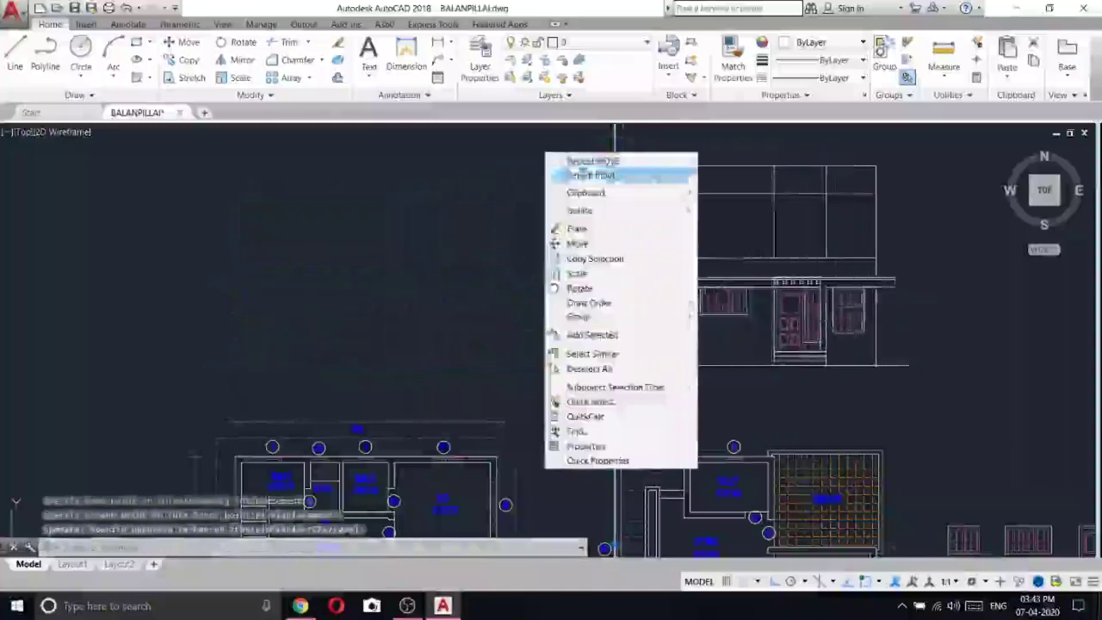
click(590, 232)
- Examine both floor plans and the elevation above the first-floor plan
scroll(420, 229, down, 6)
scroll(502, 323, up, 6)
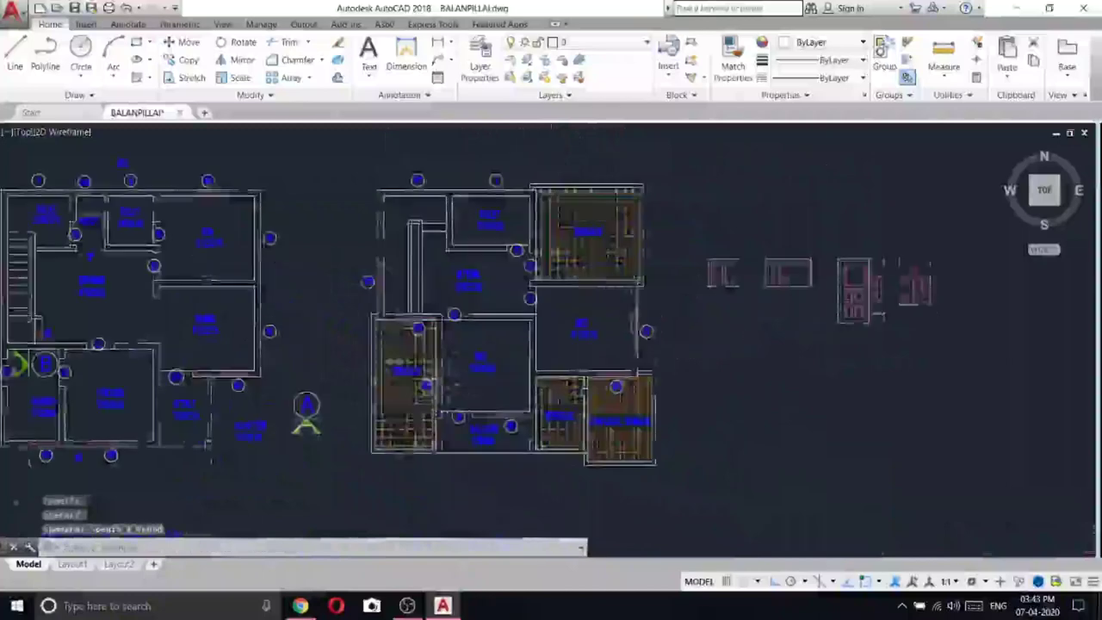
scroll(460, 391, down, 2)
scroll(242, 376, up, 4)
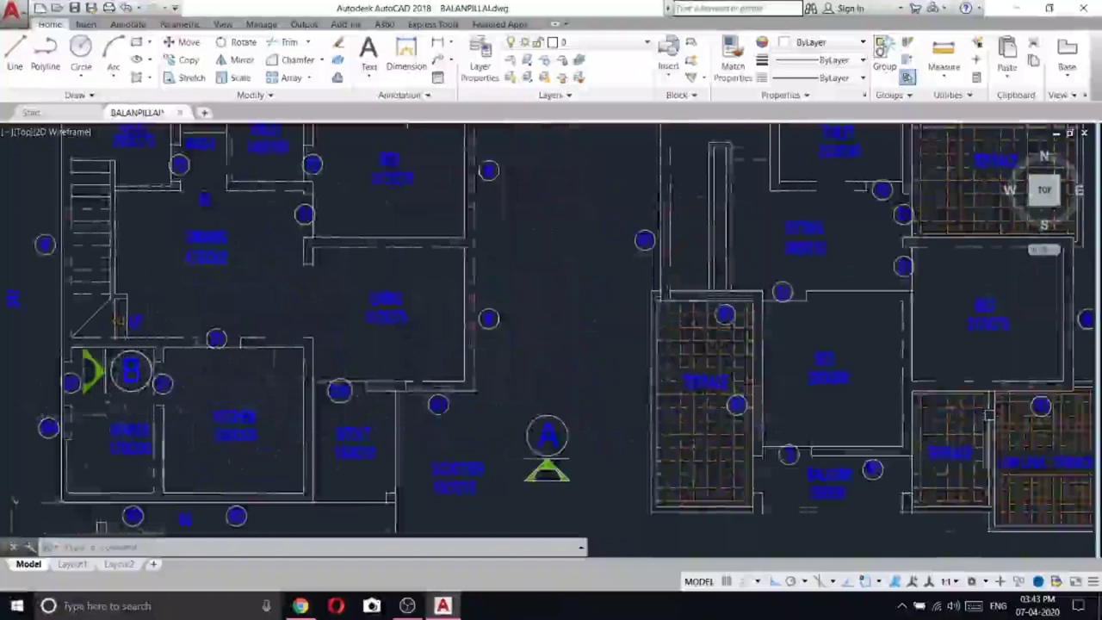
scroll(454, 452, down, 5)
scroll(461, 316, up, 2)
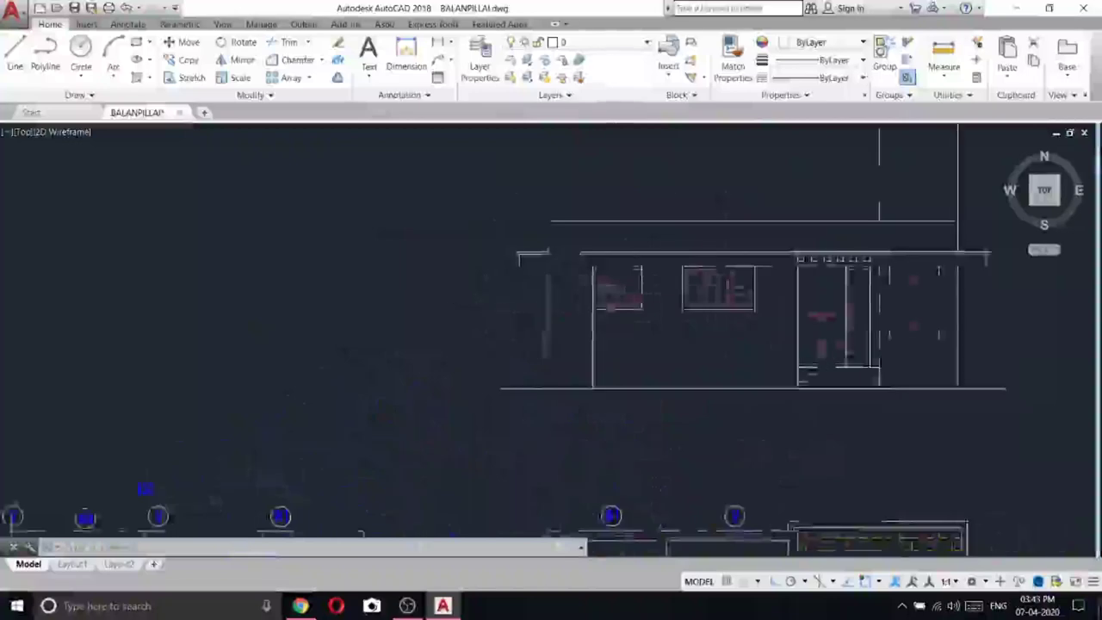
scroll(515, 298, down, 4)
middle_drag(516, 298, 434, 224)
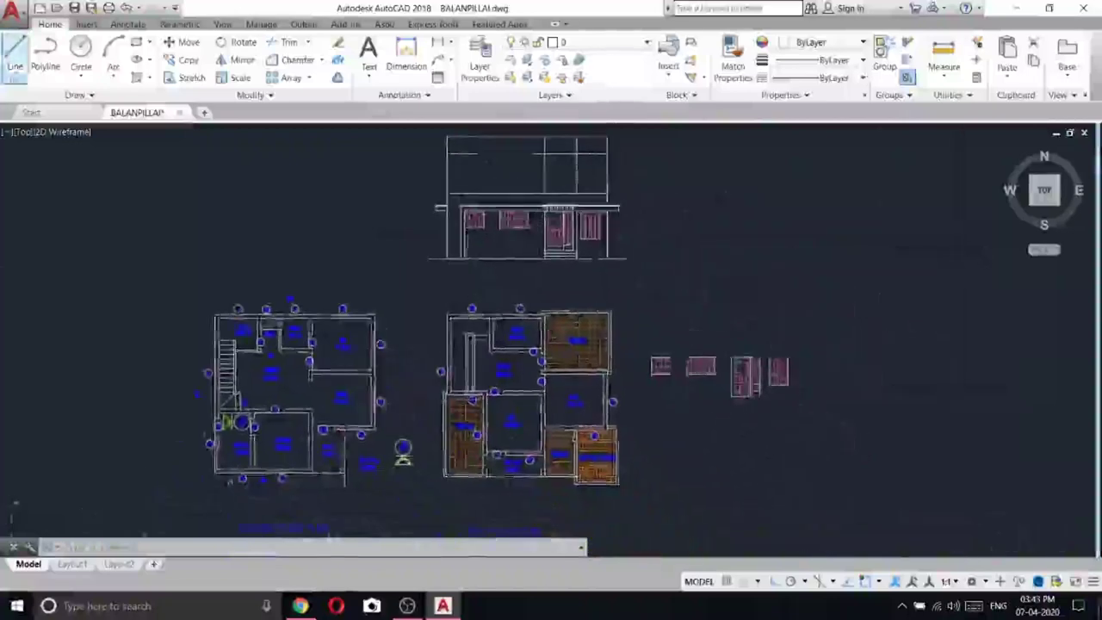
- Draw connected line segments 20 outward and 60 upward from the outer wall's end of the elevation's first-floor level line
click(15, 61)
scroll(400, 195, up, 4)
scroll(484, 204, down, 6)
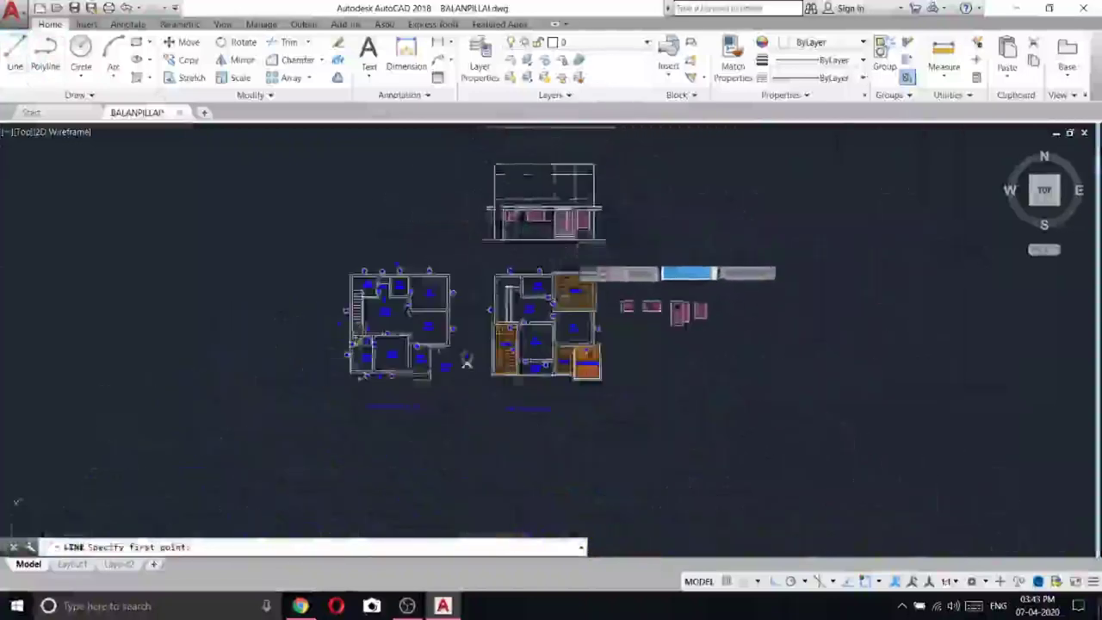
scroll(466, 361, up, 3)
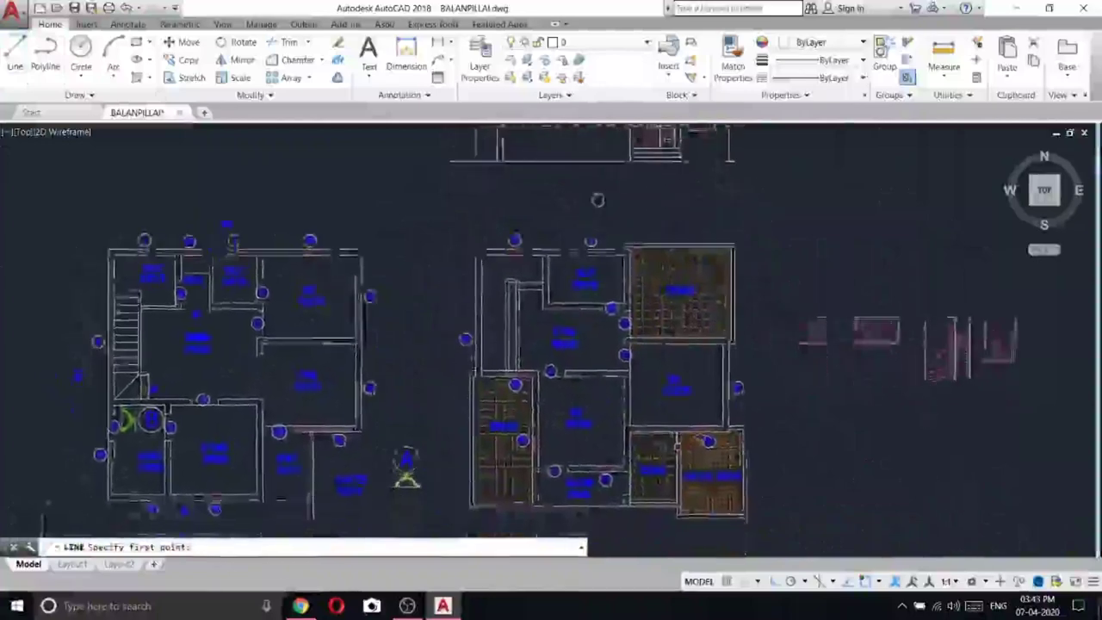
mouse_move(598, 200)
middle_down()
mouse_move(628, 357)
mouse_move(591, 145)
mouse_move(631, 232)
mouse_move(631, 207)
mouse_move(629, 354)
middle_up()
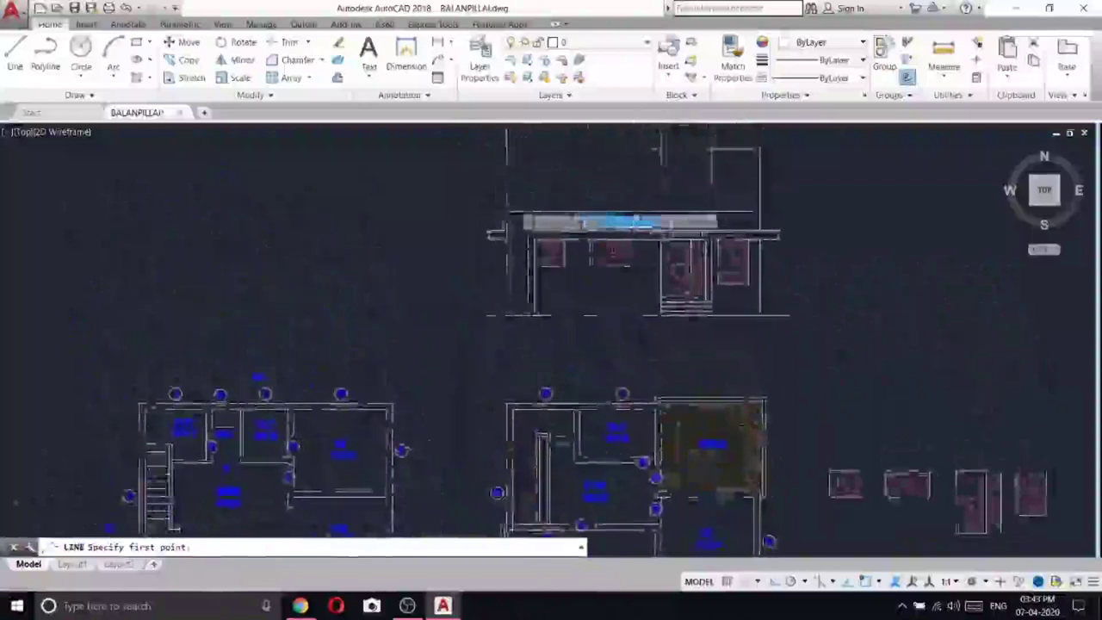
scroll(560, 222, down, 4)
scroll(560, 224, up, 5)
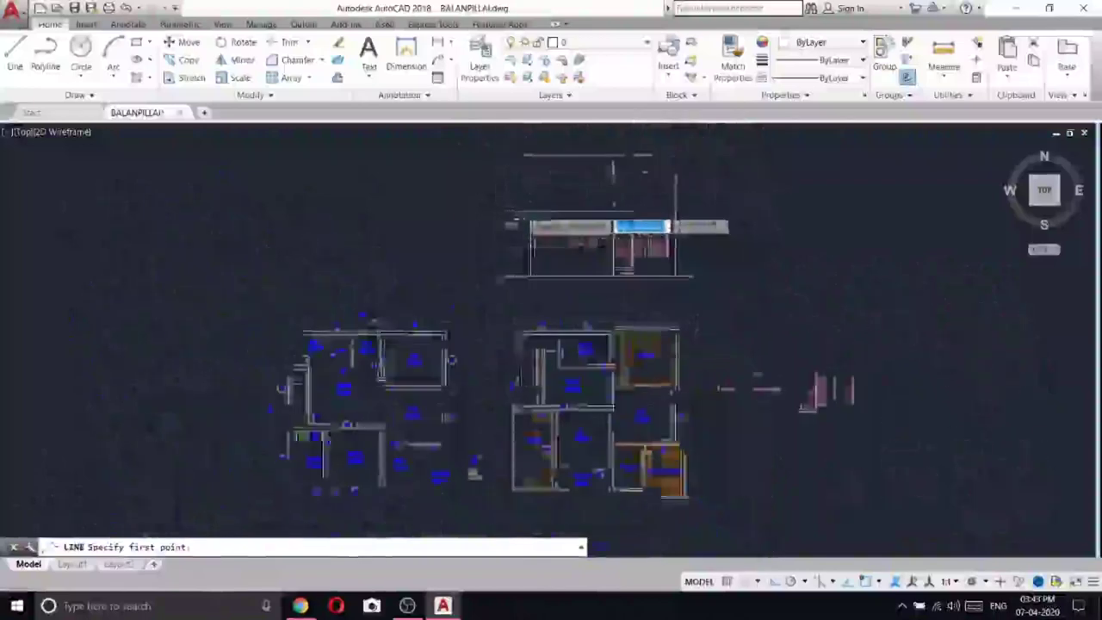
click(513, 213)
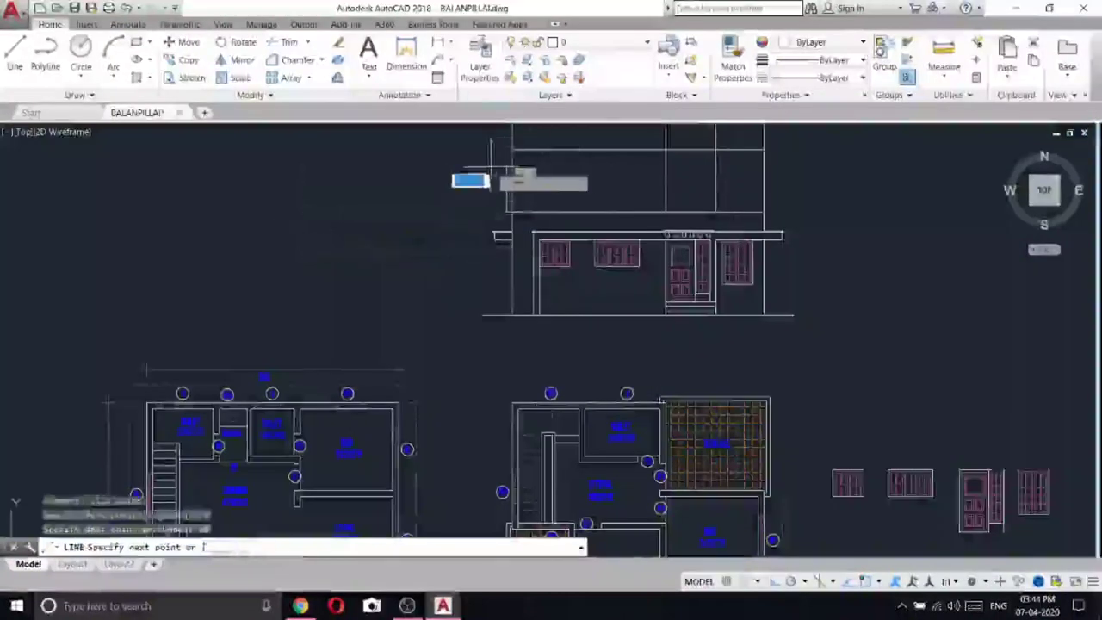
scroll(525, 213, down, 3)
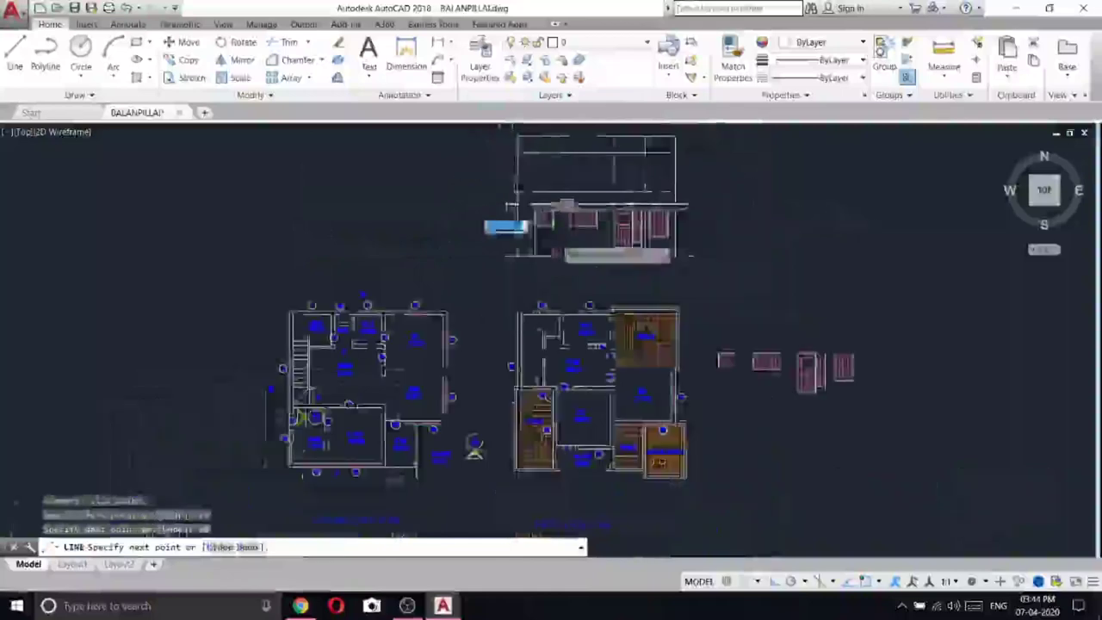
scroll(551, 379, up, 5)
scroll(564, 395, down, 3)
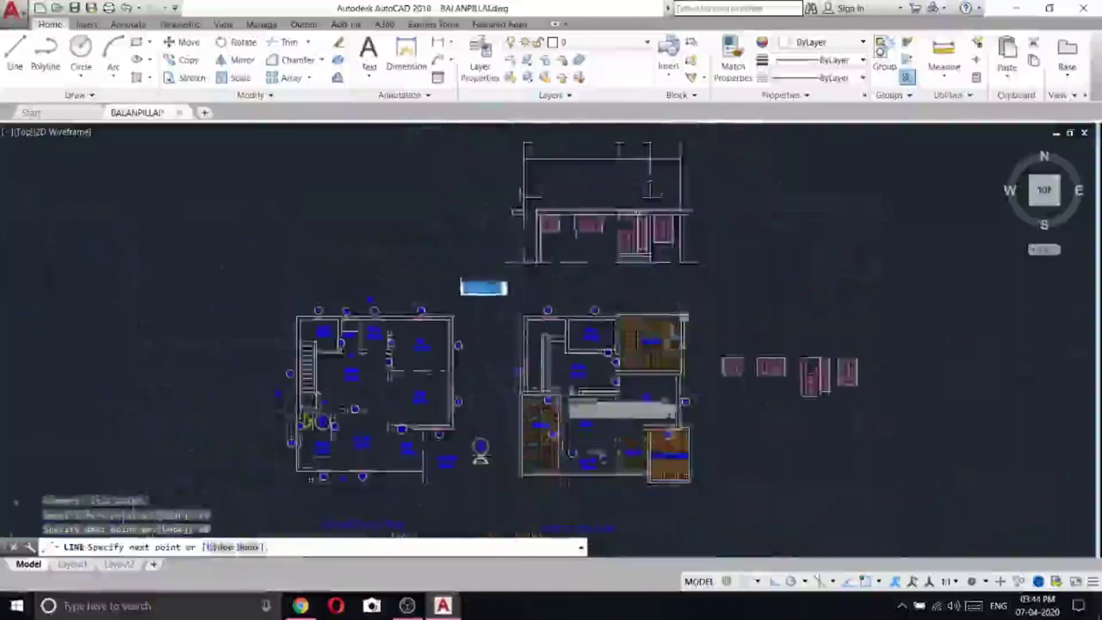
scroll(561, 465, up, 4)
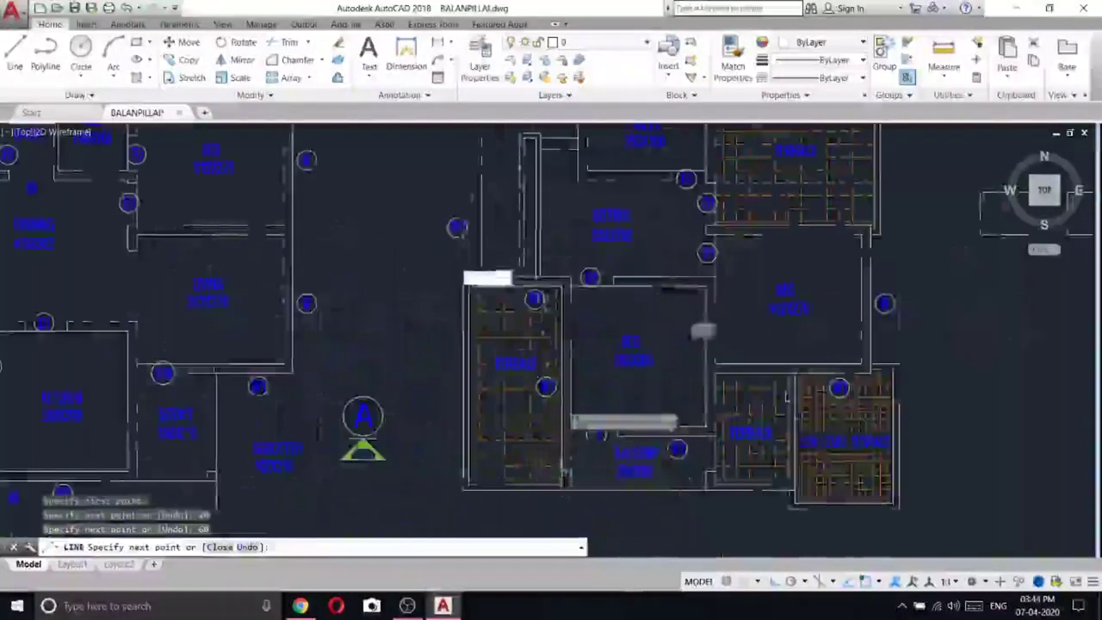
scroll(617, 404, down, 5)
scroll(565, 244, up, 4)
key(Escape)
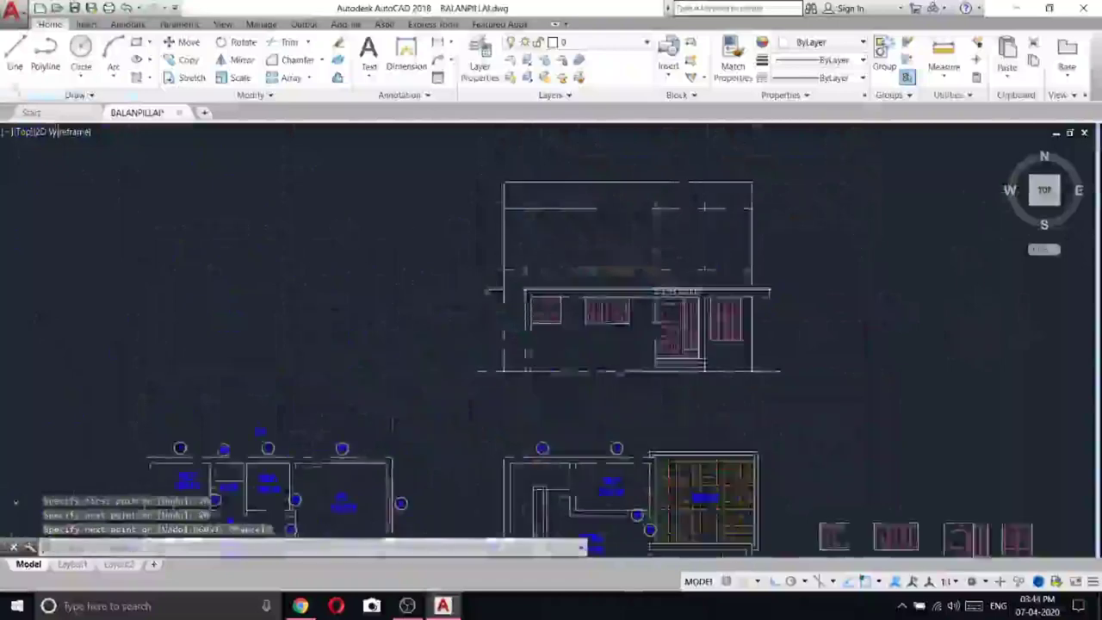
click(15, 57)
scroll(561, 307, down, 6)
scroll(569, 424, up, 6)
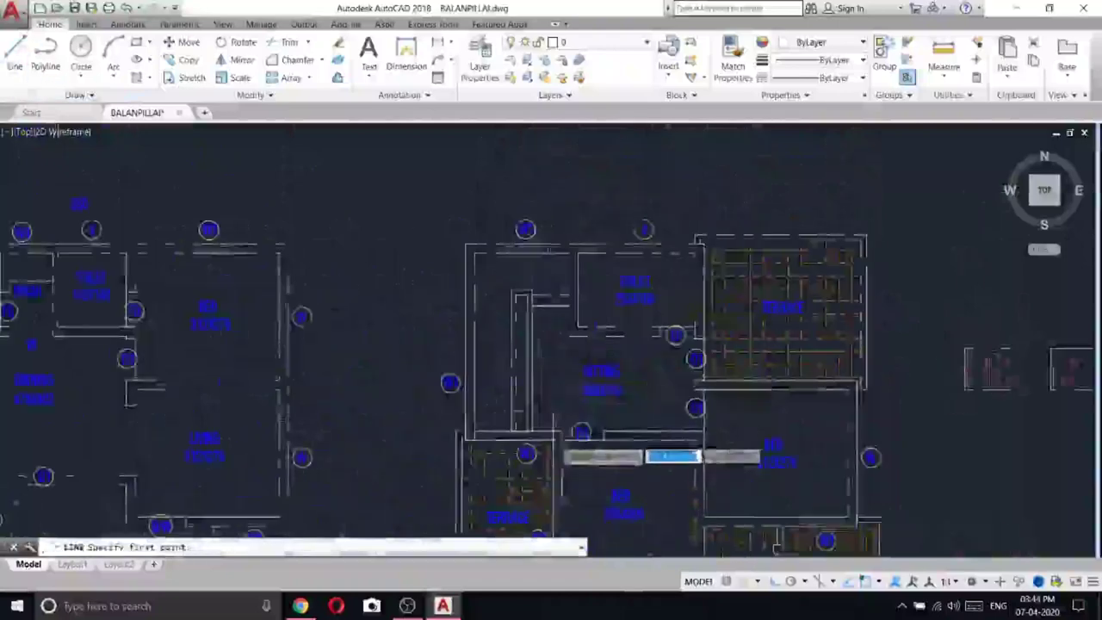
scroll(512, 439, down, 4)
scroll(503, 435, up, 4)
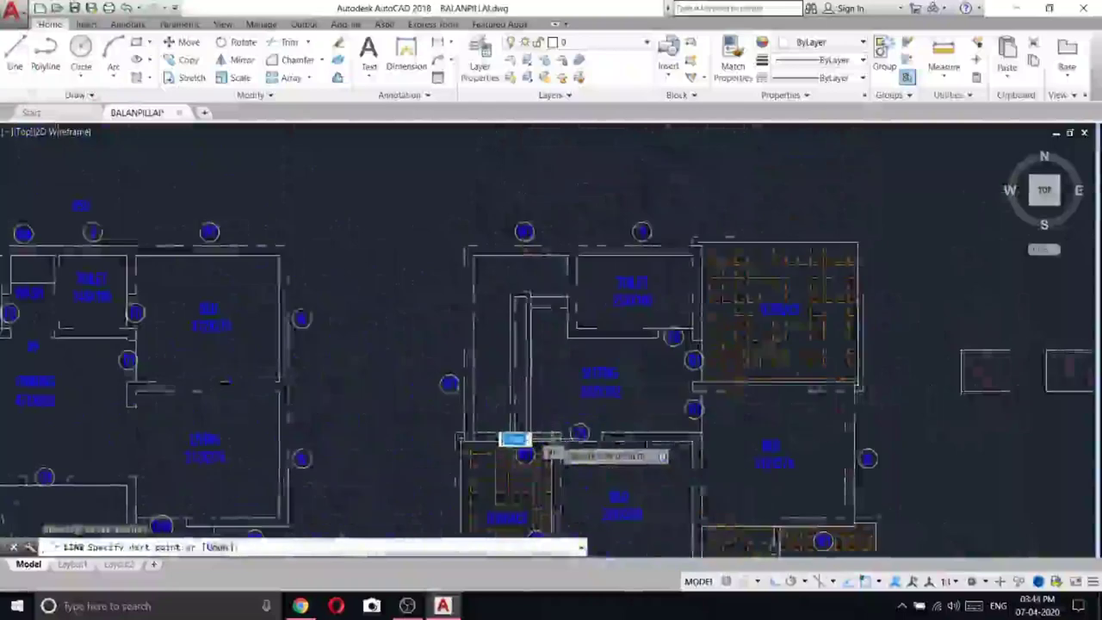
scroll(503, 435, down, 6)
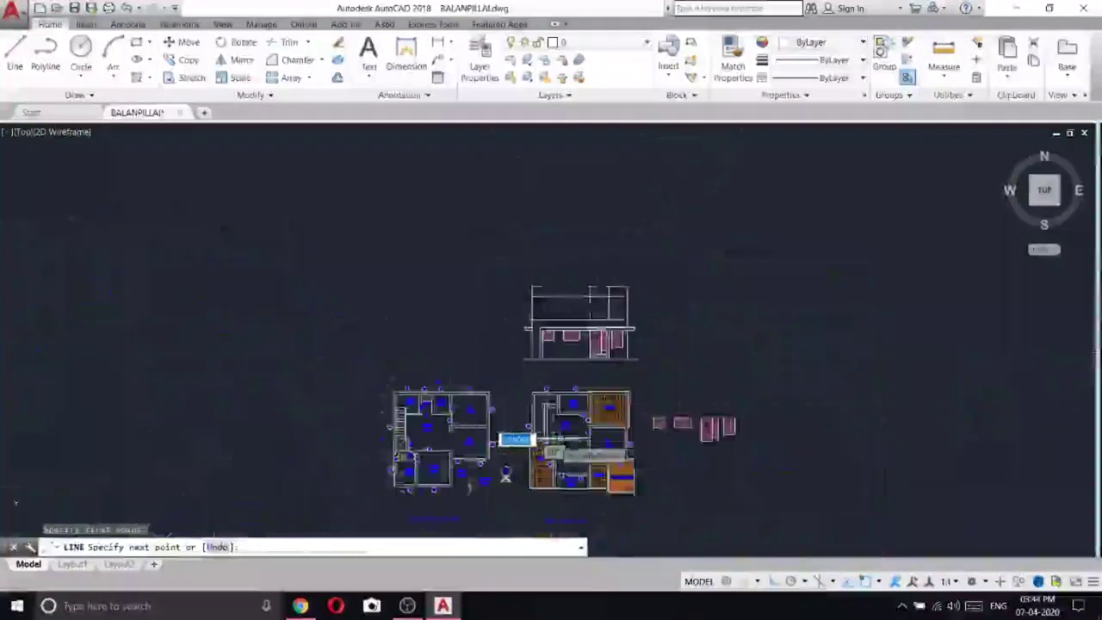
key(Escape)
- Draw a line from the front-side terrace's inner wall on the first-floor plan up to the elevation, closing the parapet's top edge
scroll(495, 482, up, 2)
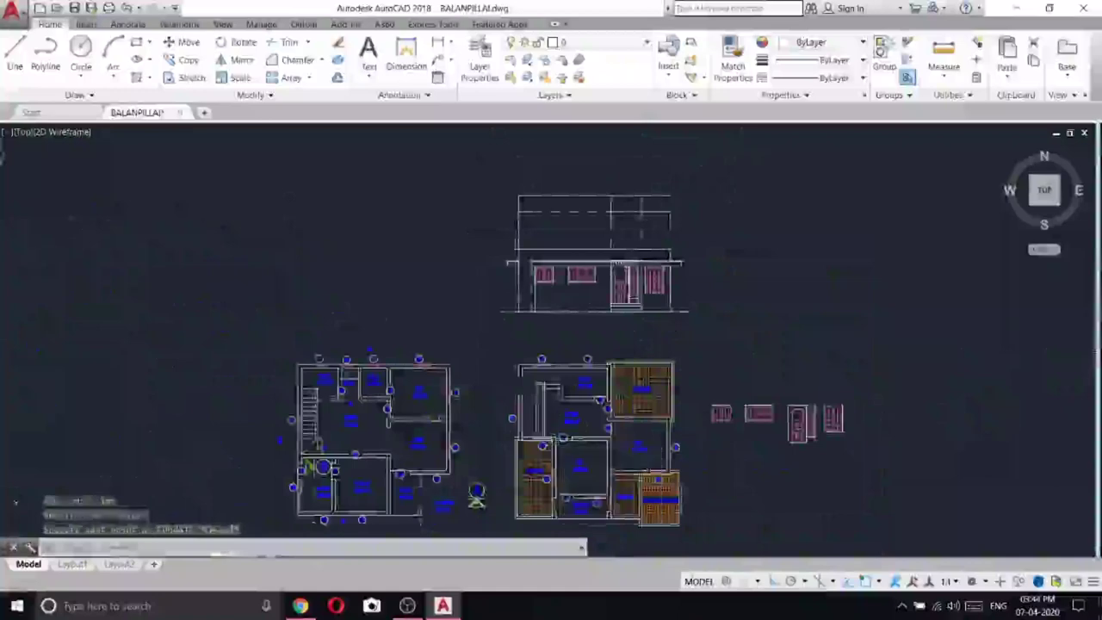
click(16, 51)
scroll(553, 448, up, 5)
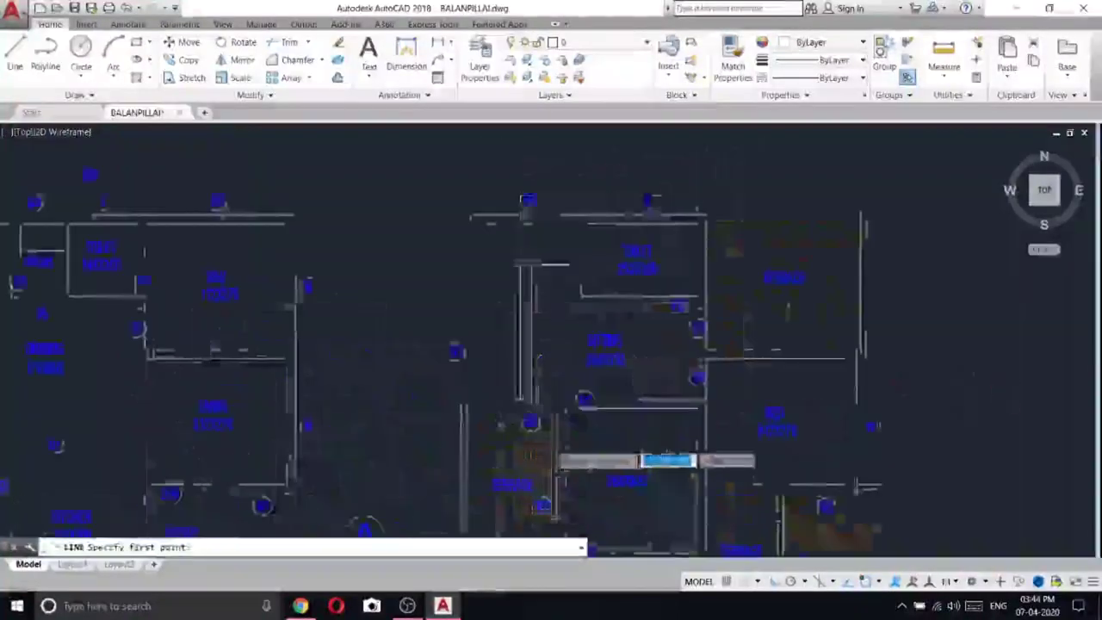
click(562, 386)
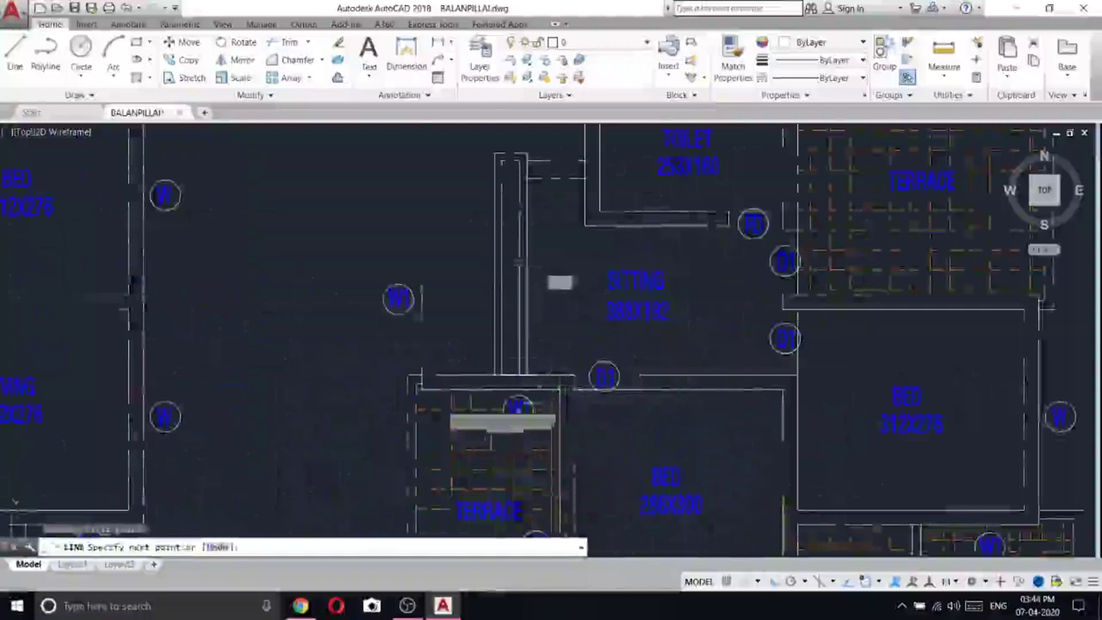
scroll(542, 409, down, 5)
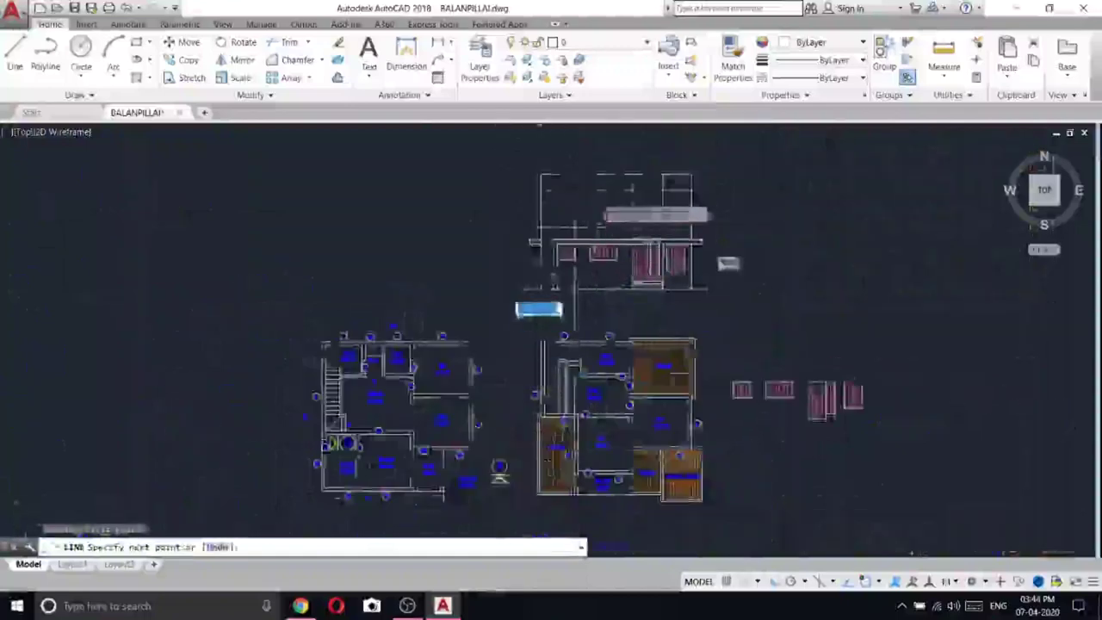
scroll(624, 331, up, 8)
scroll(569, 224, up, 2)
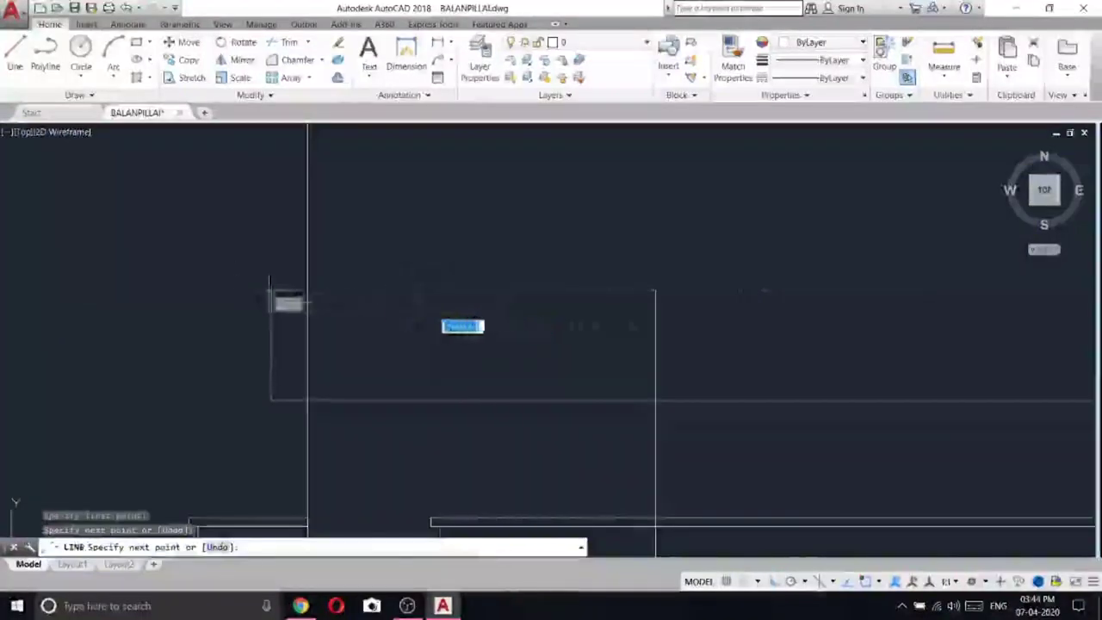
click(270, 290)
right_click(283, 257)
click(314, 266)
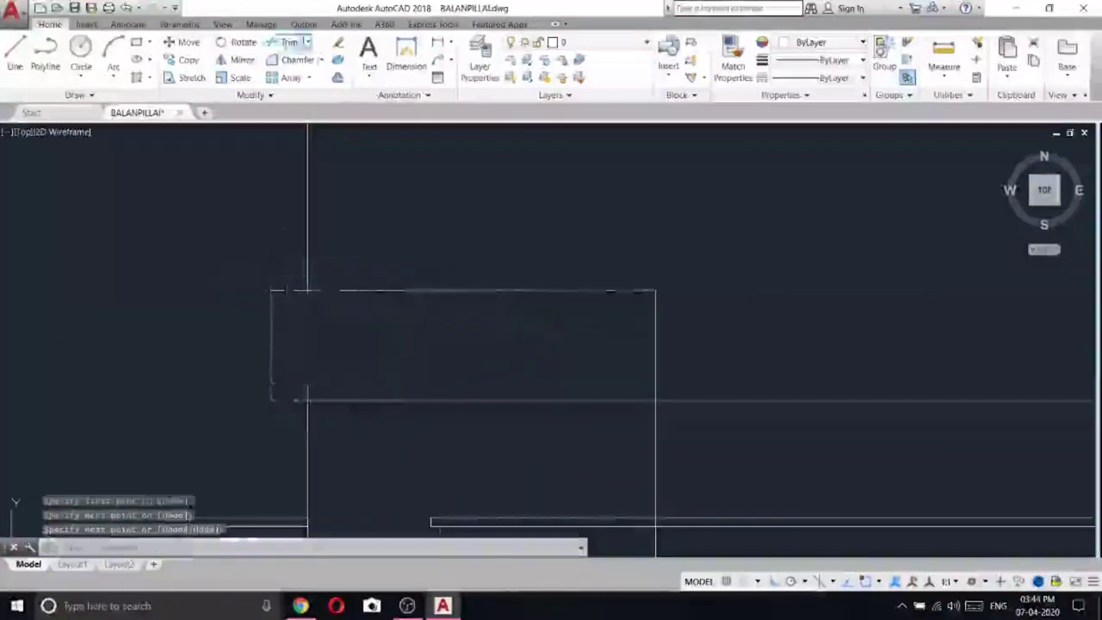
right_click(623, 370)
click(576, 234)
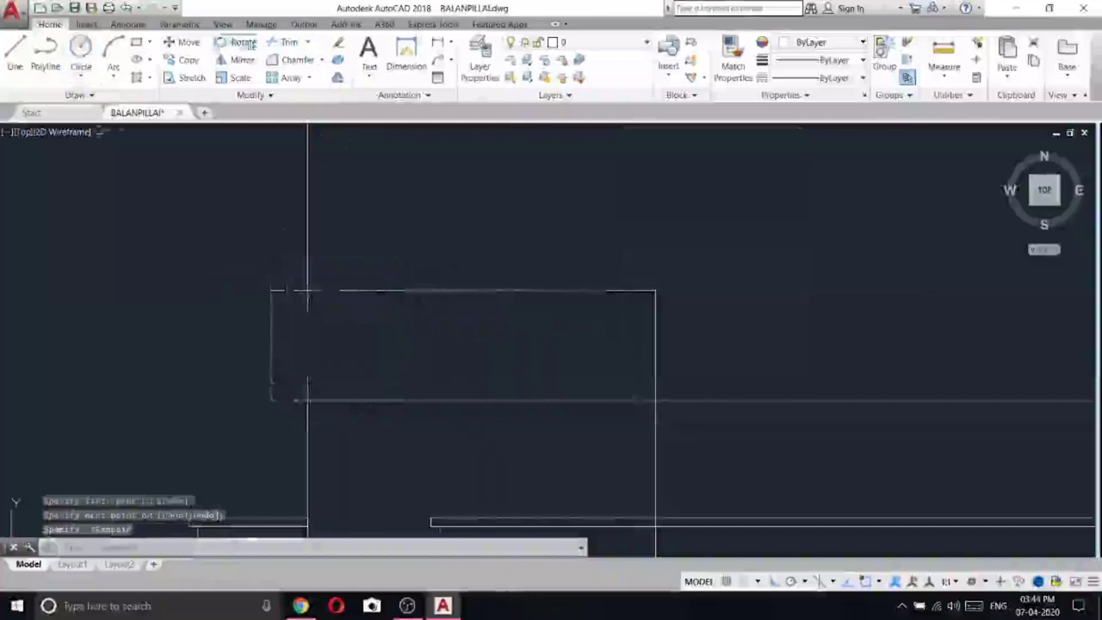
- Trim the projected line below the first-floor level line and the outer wall line inside the parapet
text(tr)
key(Return)
key(Return)
click(654, 447)
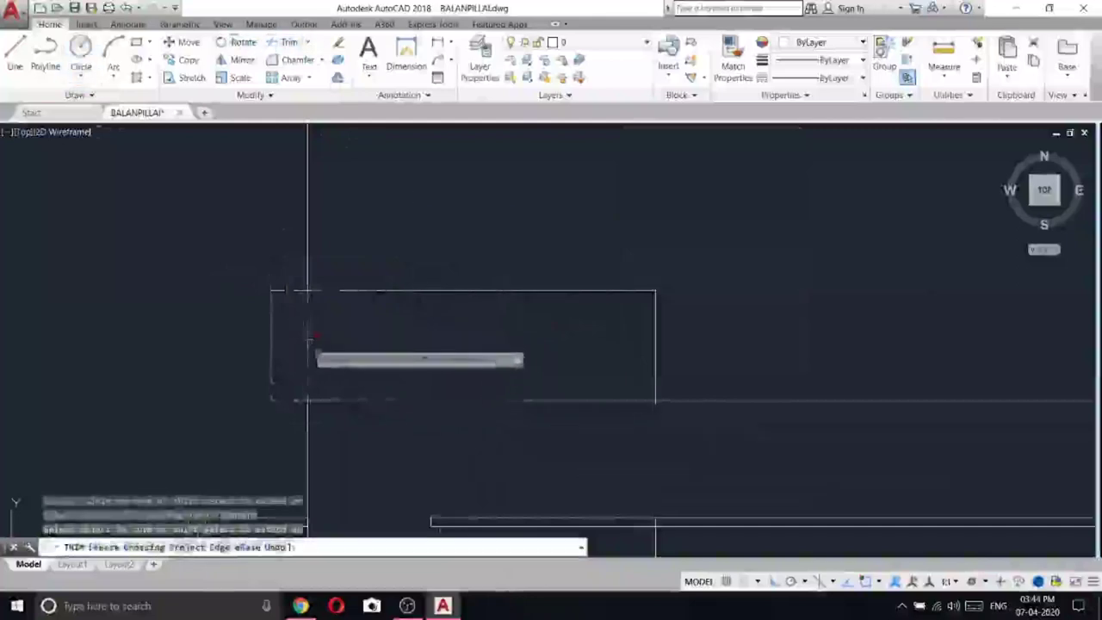
click(309, 343)
right_click(472, 235)
click(522, 246)
- Erase the leftover piece of the projection line below the terrace parapet
scroll(534, 256, down, 8)
scroll(546, 289, up, 8)
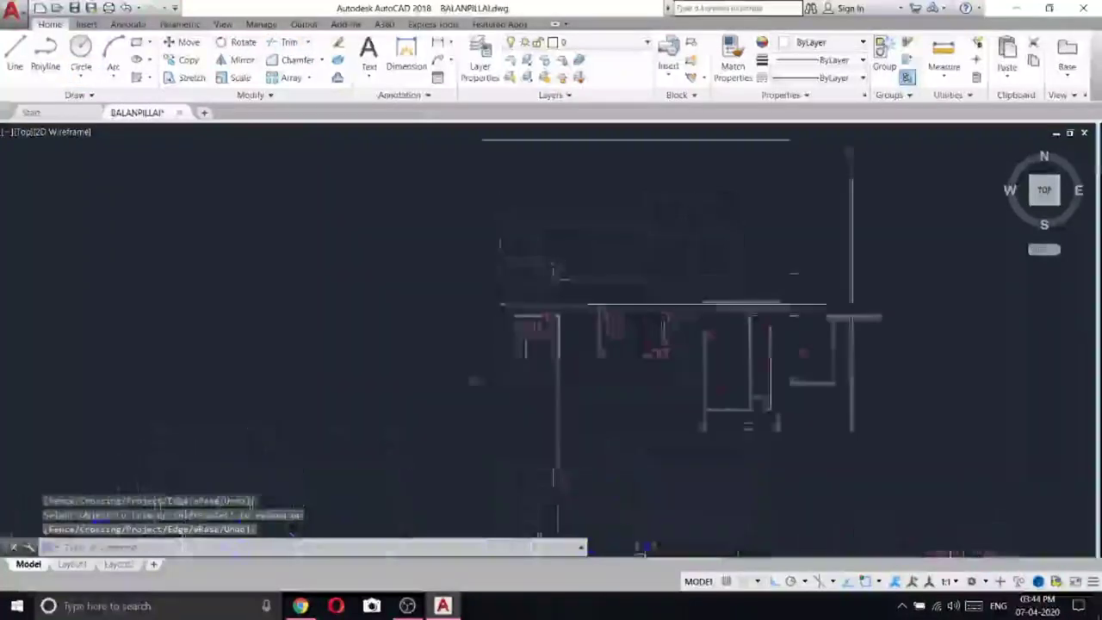
right_click(564, 261)
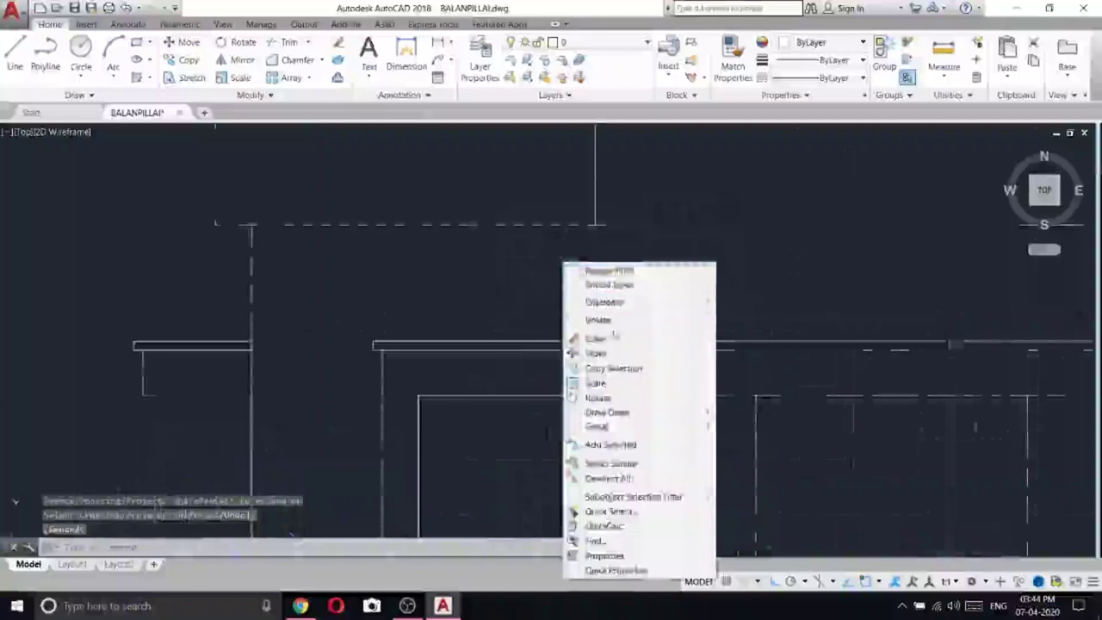
click(596, 339)
- Place two vertical construction lines through the faces of the wall between the terrace and the balcony on the first-floor plan
scroll(420, 300, down, 9)
middle_drag(641, 347, 705, 239)
scroll(536, 301, down, 4)
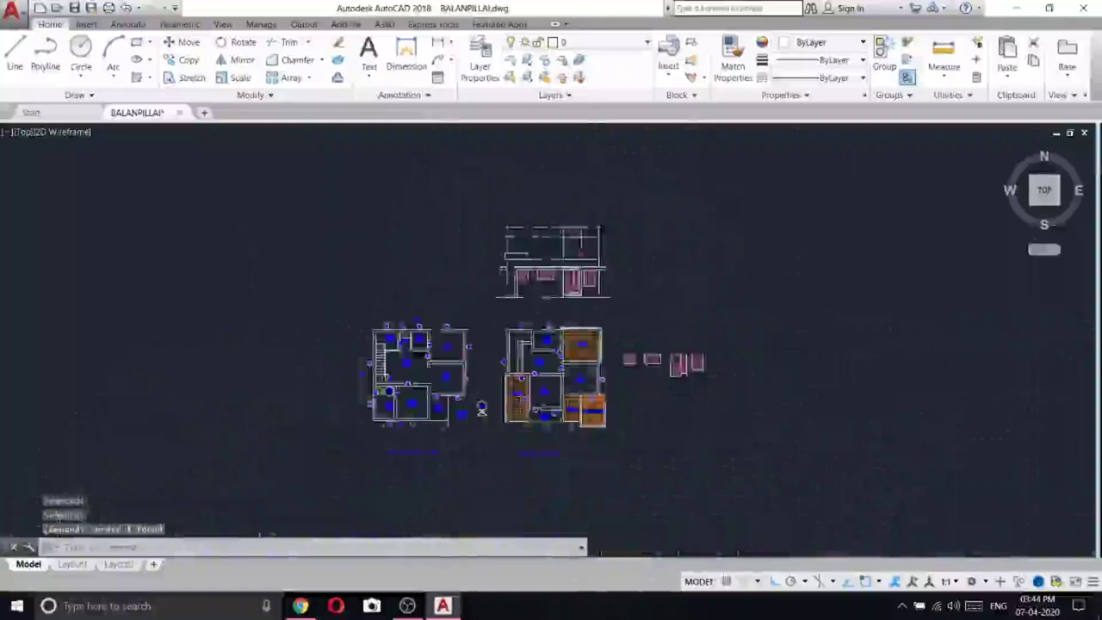
scroll(566, 371, up, 3)
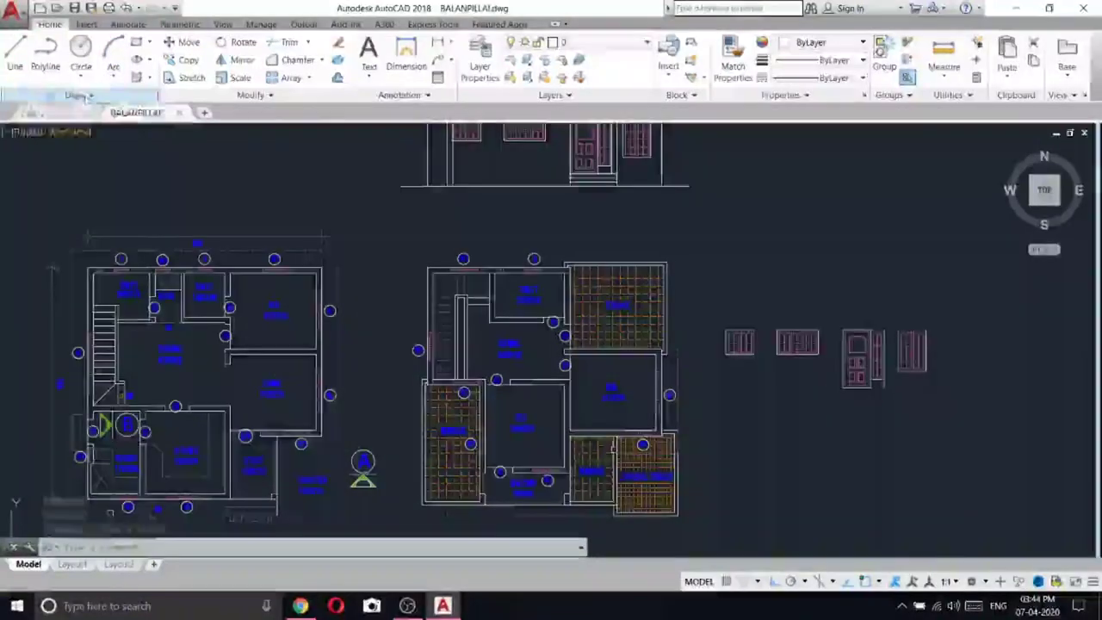
click(80, 95)
right_click(214, 172)
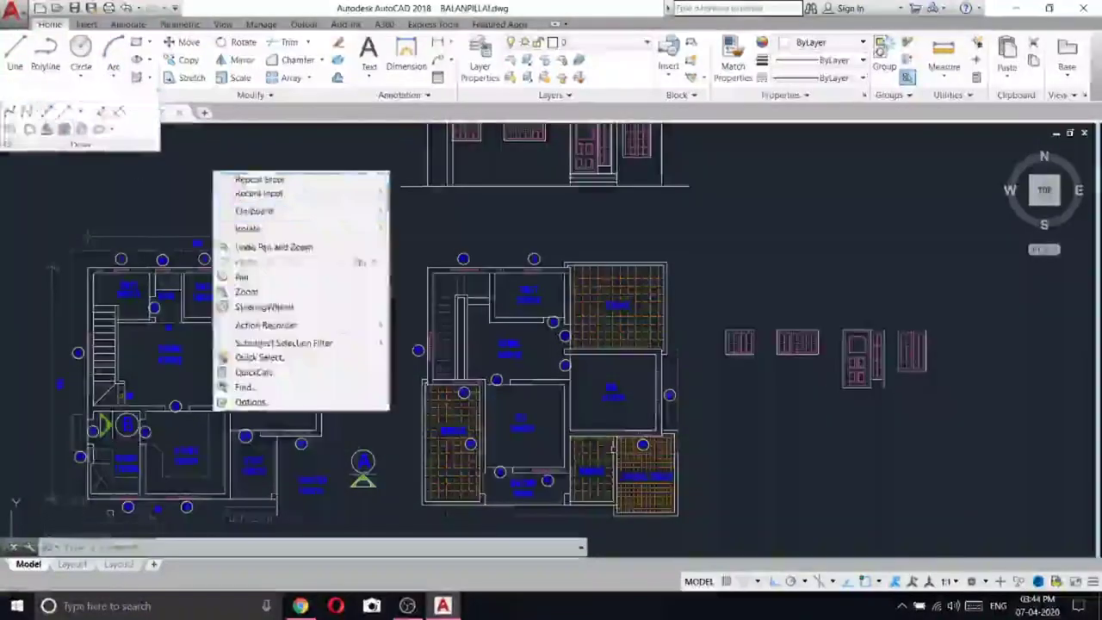
click(46, 112)
click(47, 112)
right_click(269, 211)
click(292, 293)
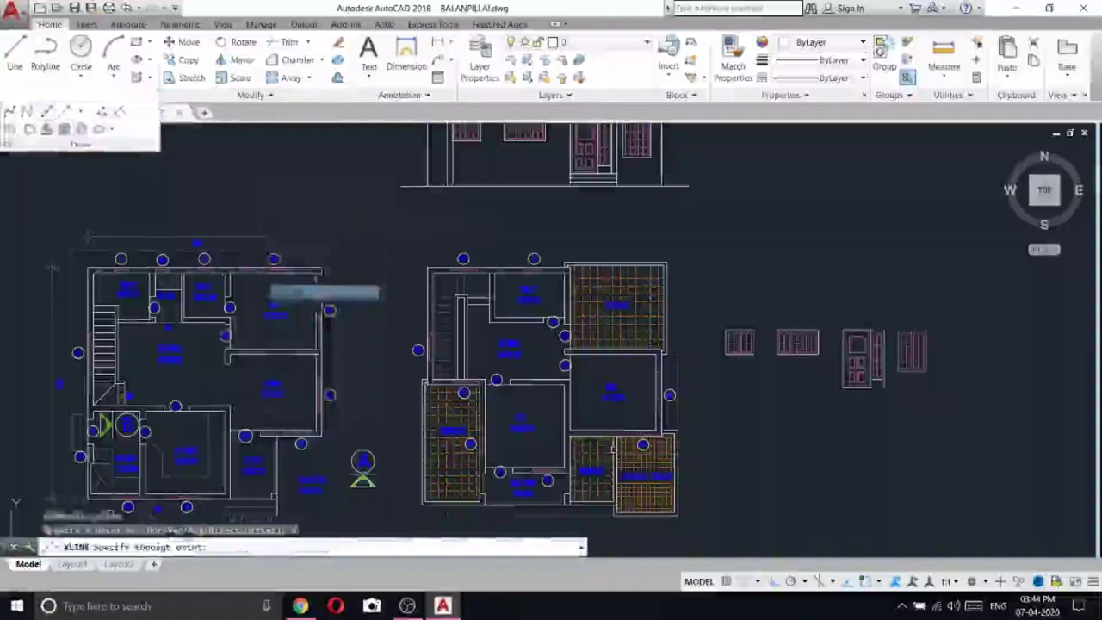
scroll(497, 497, up, 8)
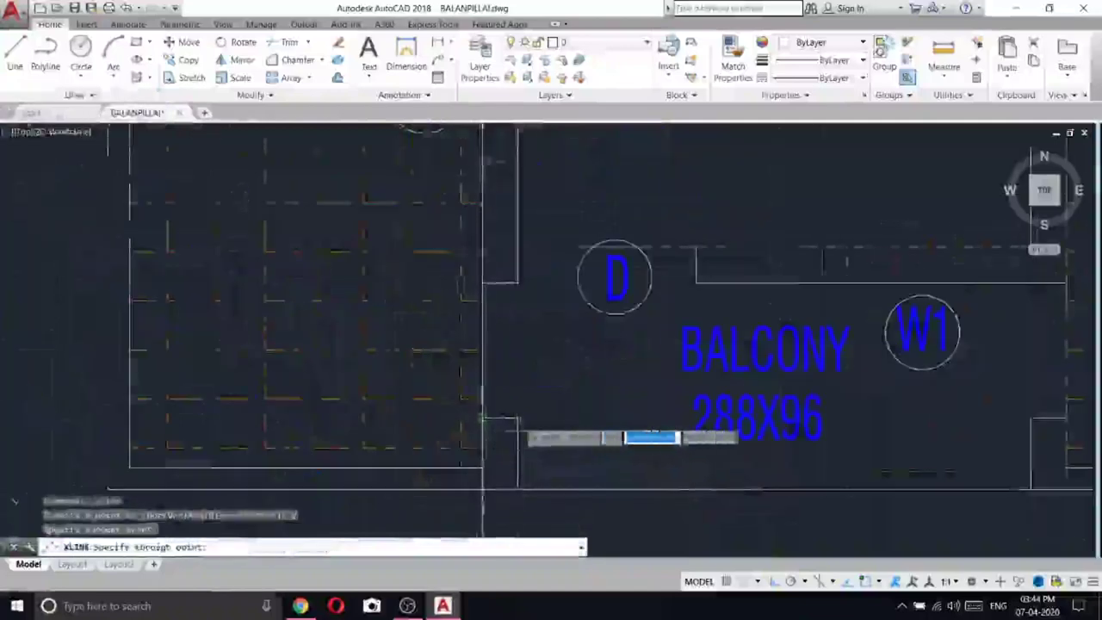
scroll(517, 423, down, 5)
- Add two vertical construction lines through the faces of the balcony's other side wall, beside the small terrace
scroll(642, 405, up, 3)
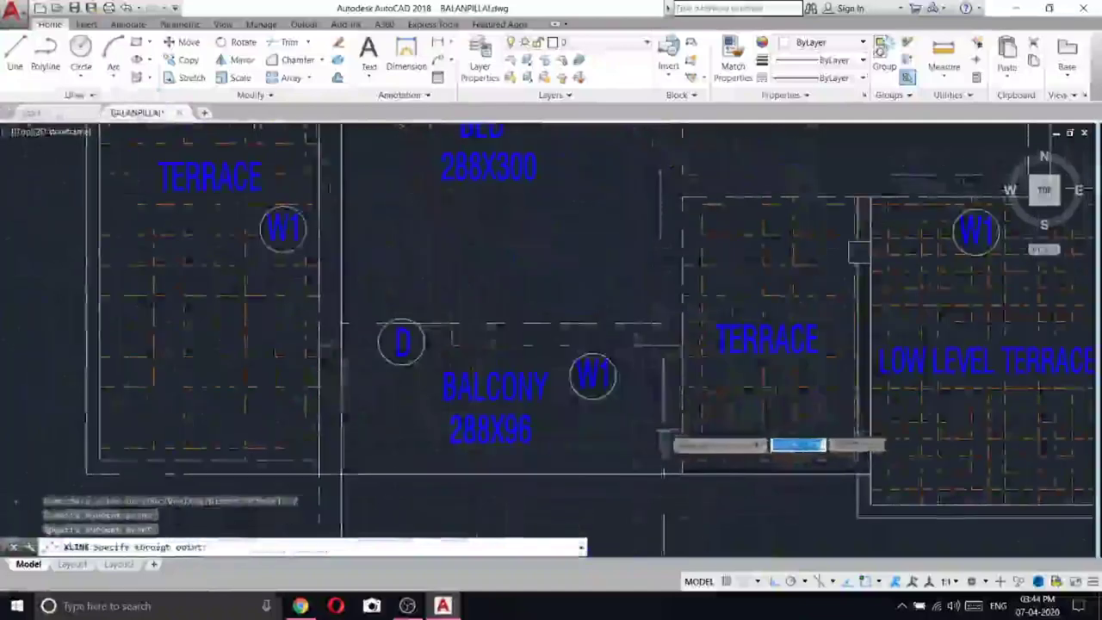
scroll(678, 441, down, 4)
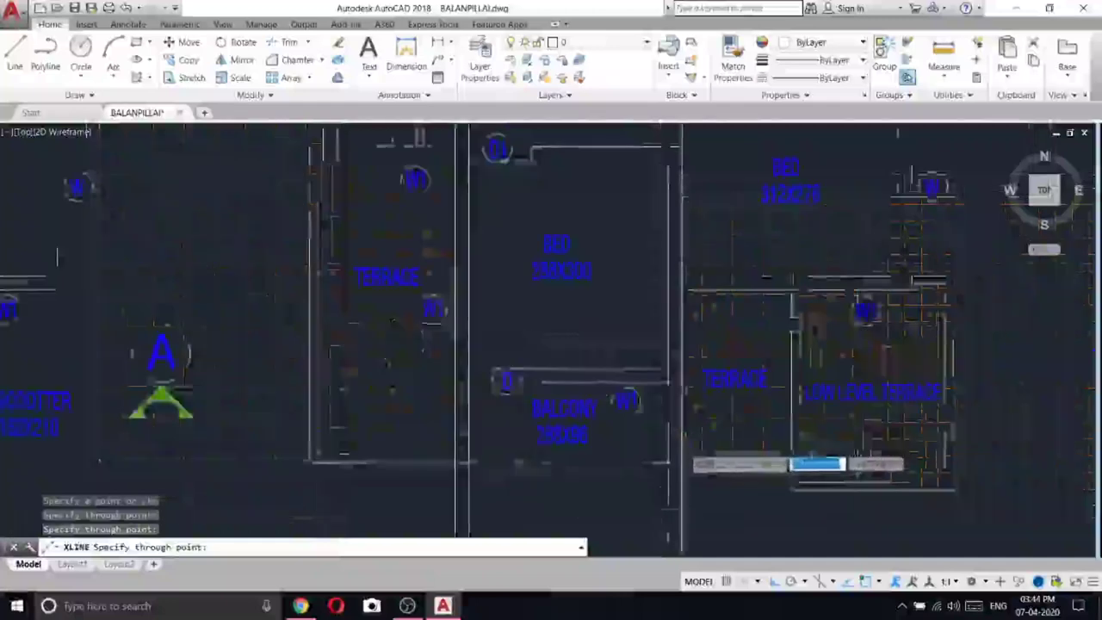
middle_drag(748, 268, 751, 357)
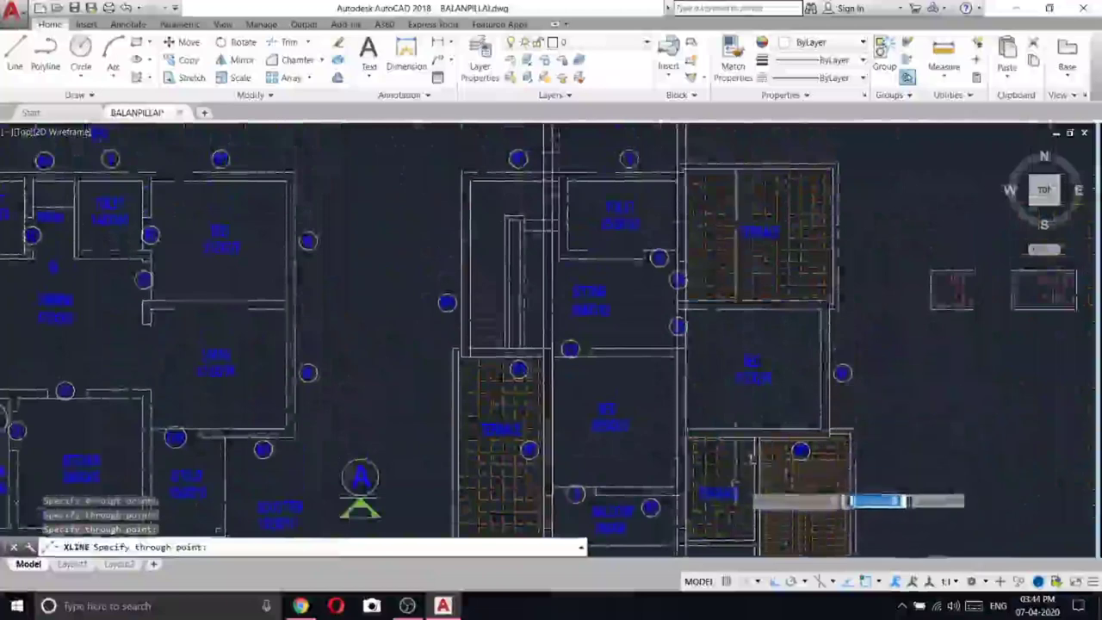
scroll(583, 251, down, 6)
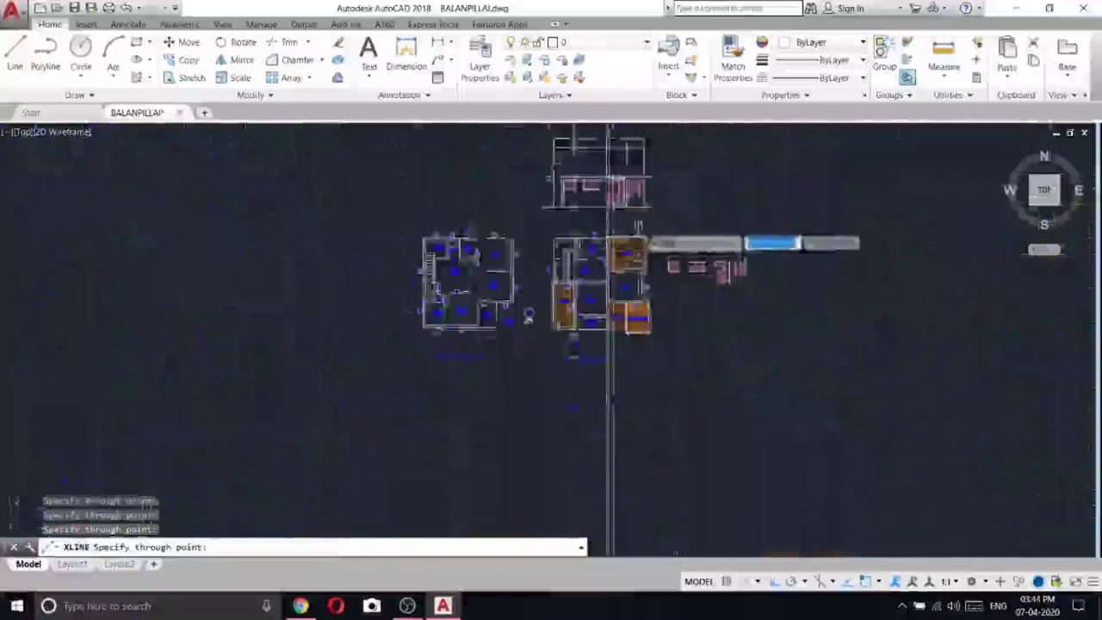
middle_drag(636, 228, 637, 321)
key(Return)
- Trim the four construction lines between the elevation's first-floor level line and the ground-floor slab
scroll(603, 242, up, 4)
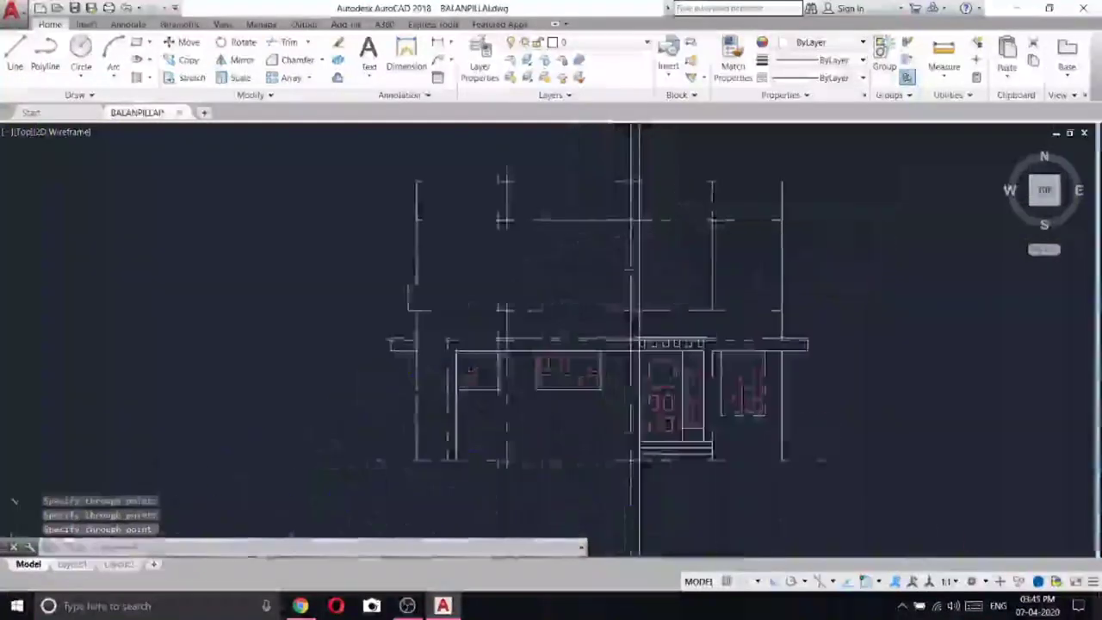
text(tr)
key(Return)
key(Return)
scroll(651, 317, up, 6)
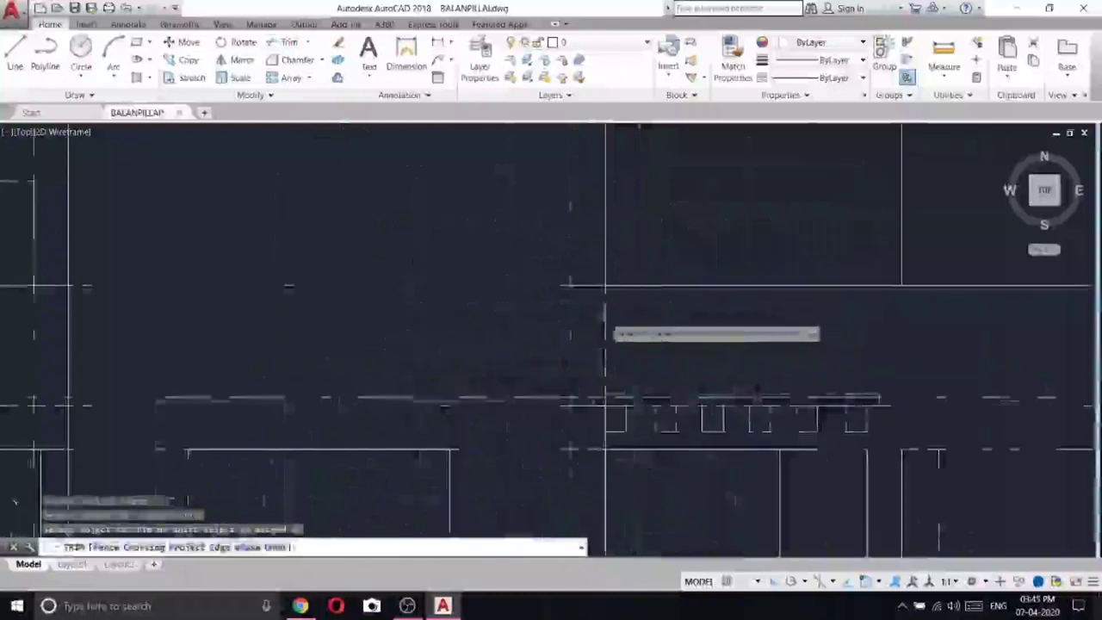
click(596, 315)
scroll(654, 321, down, 3)
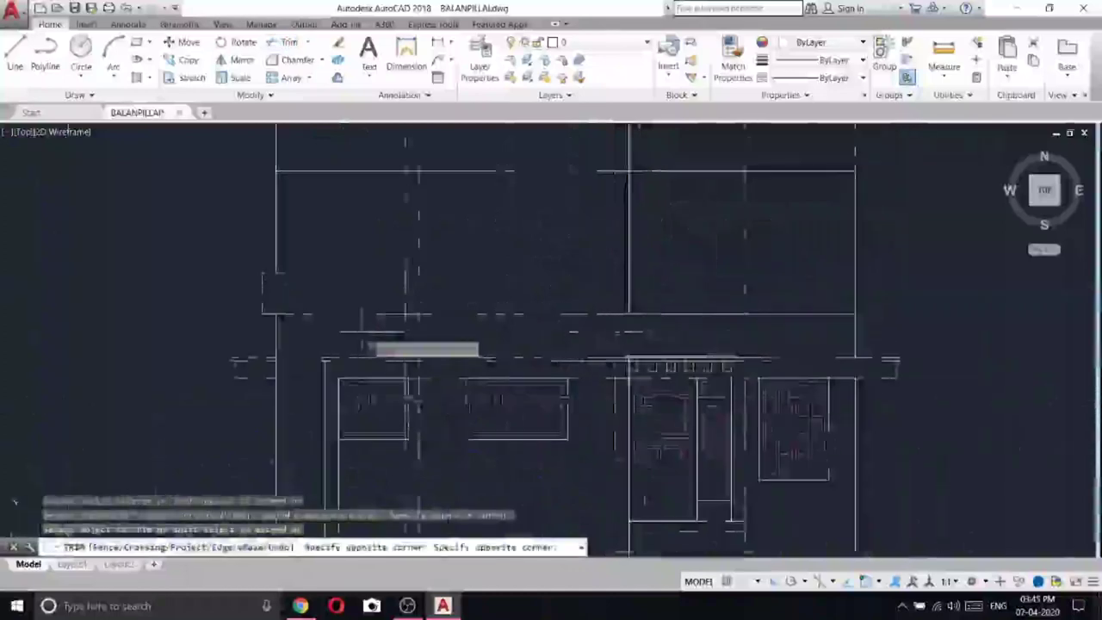
click(354, 326)
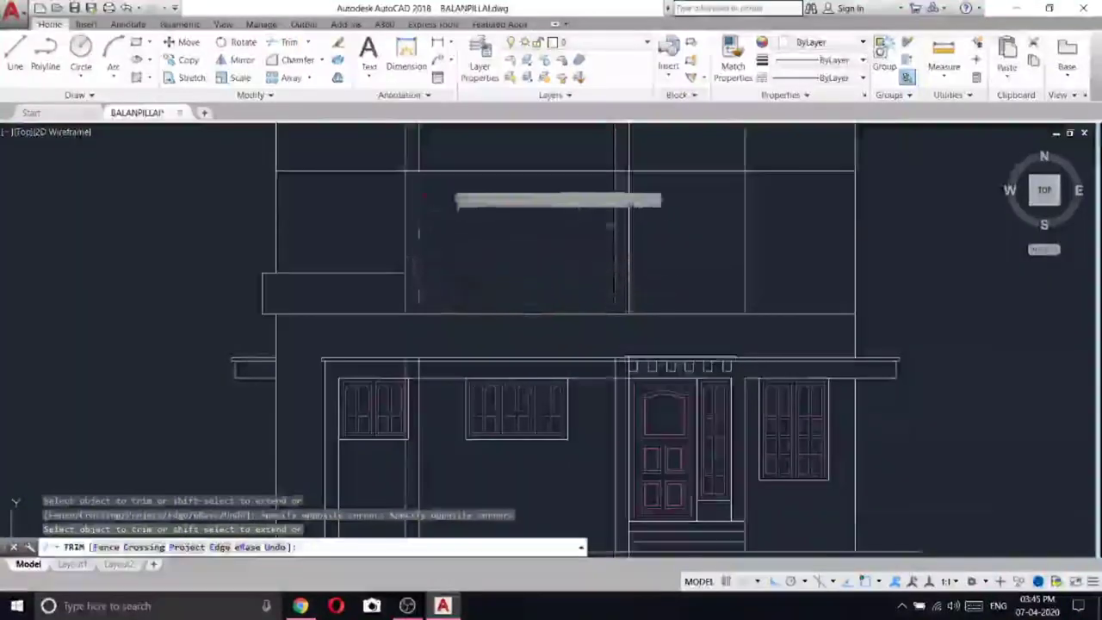
- Trim the construction lines within the band between the elevation's two uppermost horizontal lines
middle_drag(447, 183, 452, 332)
click(658, 292)
click(346, 288)
key(Escape)
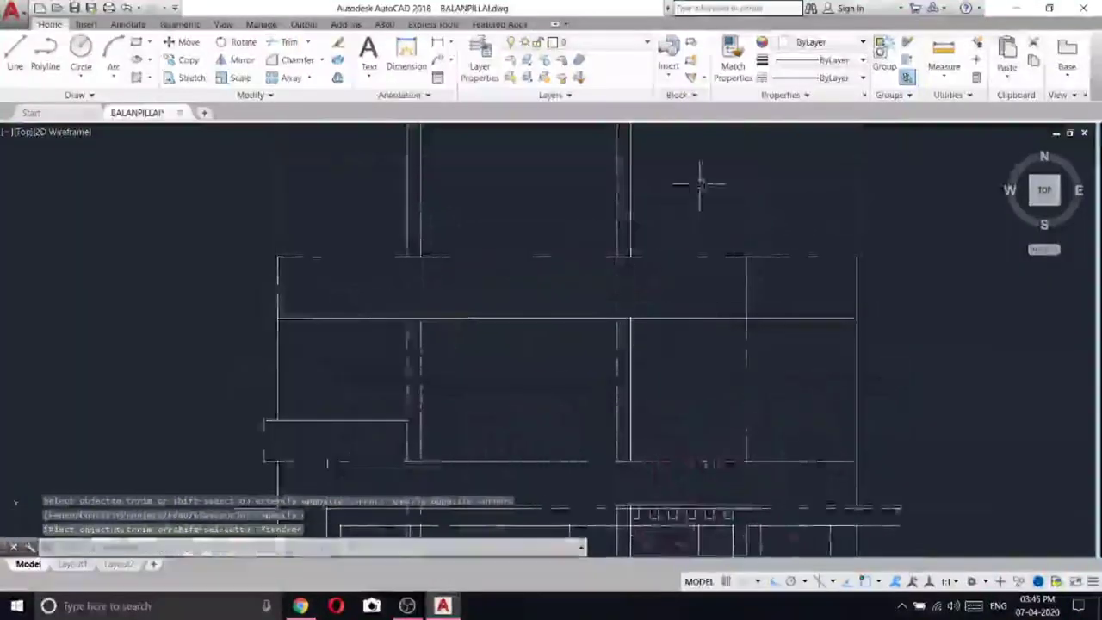
- Erase the leftover construction line pieces above the elevation and those running down through the first-floor plan
click(701, 182)
click(340, 184)
right_click(341, 183)
click(378, 249)
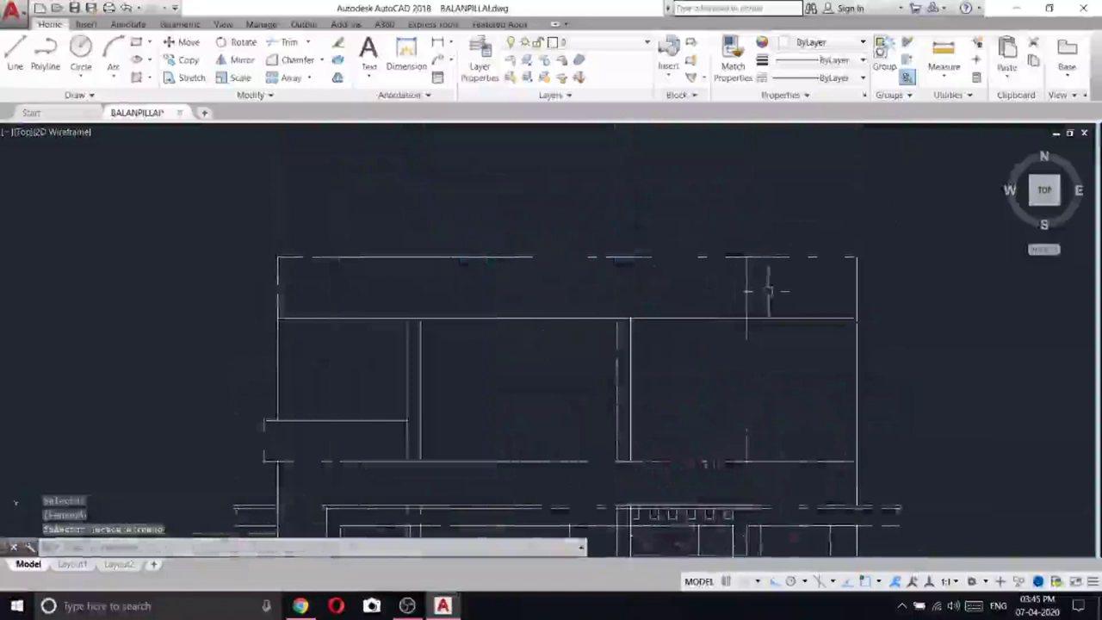
scroll(769, 291, down, 5)
middle_drag(335, 529, 318, 438)
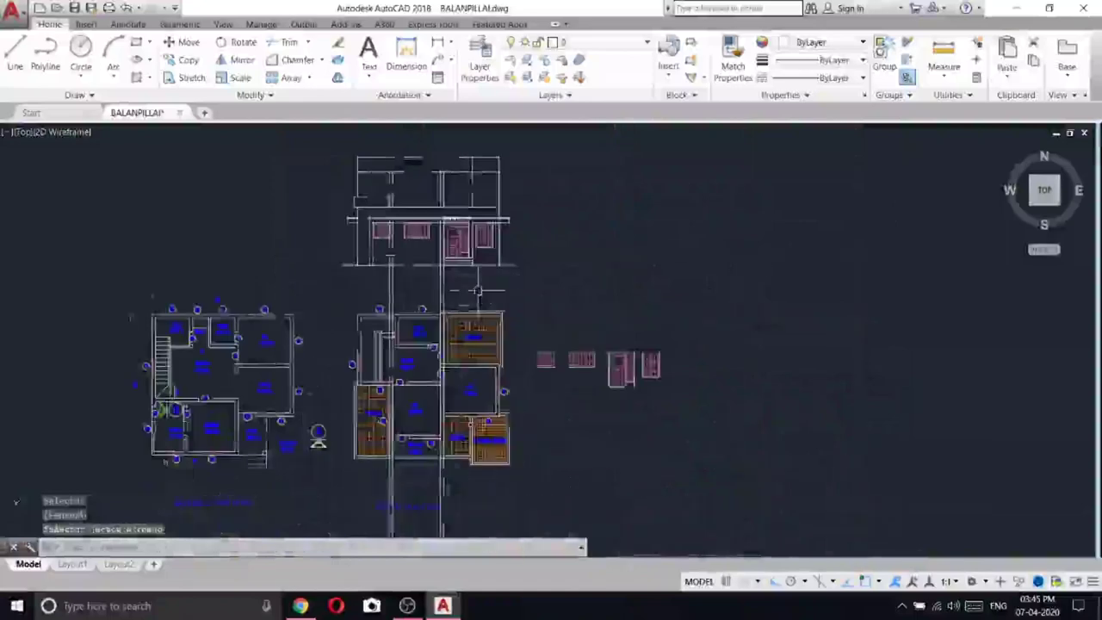
key(ctrl+z)
right_click(317, 441)
click(353, 357)
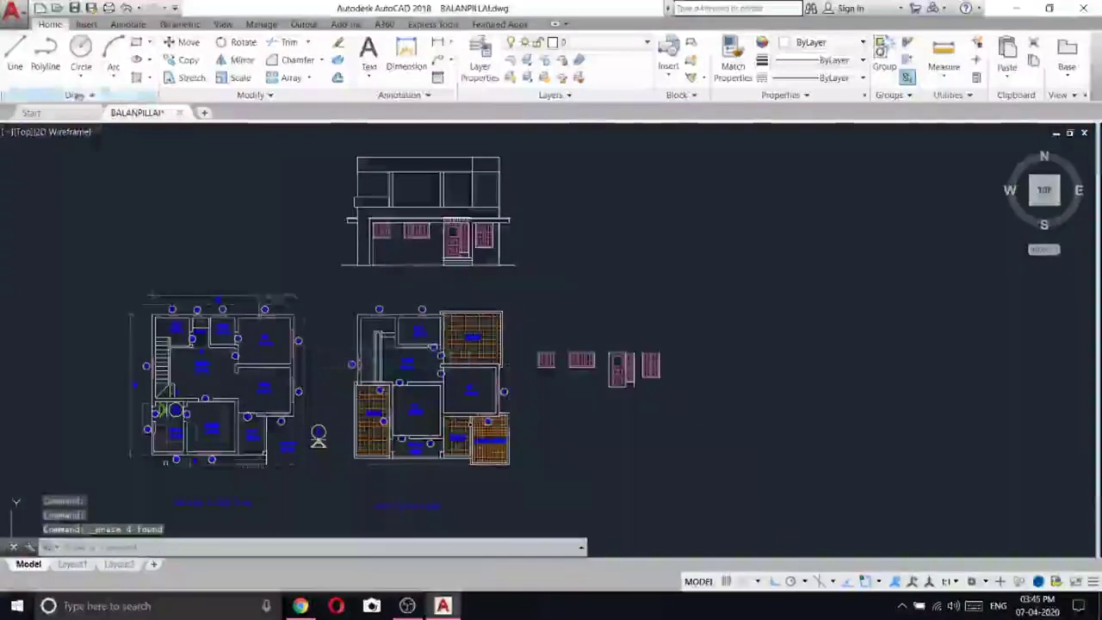
- Add a vertical construction line through the low level terrace side of the wall separating it from the small terrace
click(80, 96)
click(47, 112)
right_click(245, 173)
click(276, 256)
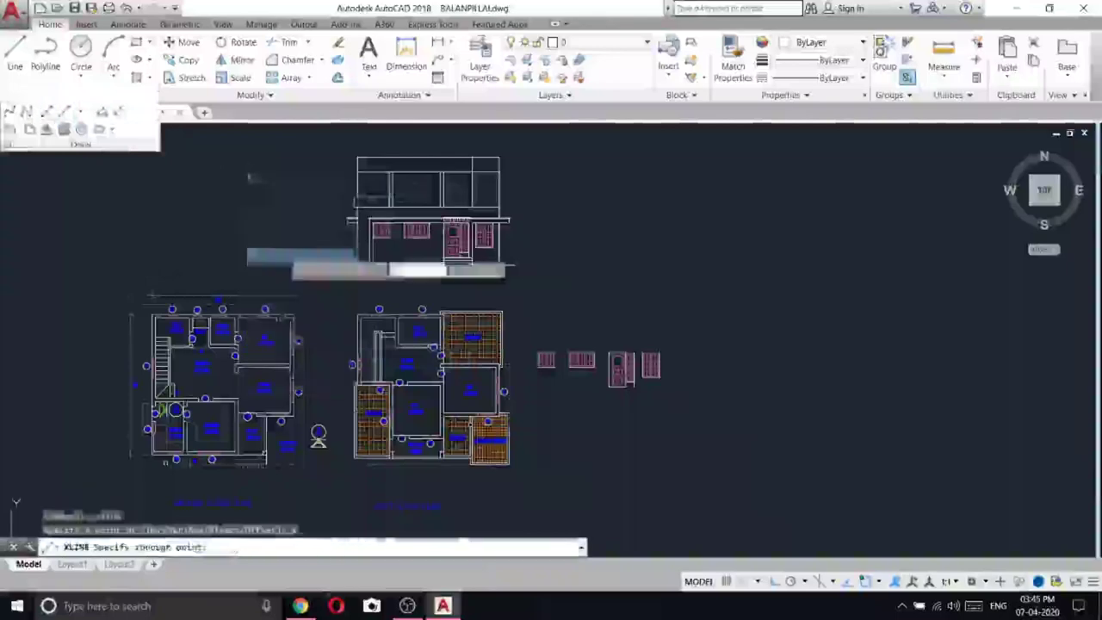
scroll(455, 444, up, 6)
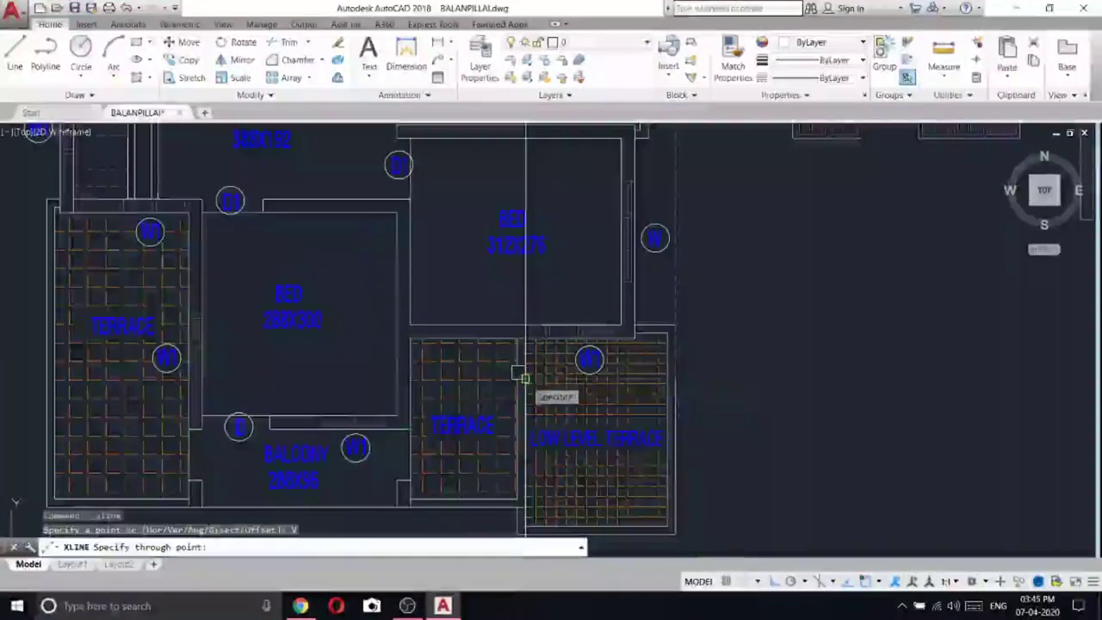
click(519, 372)
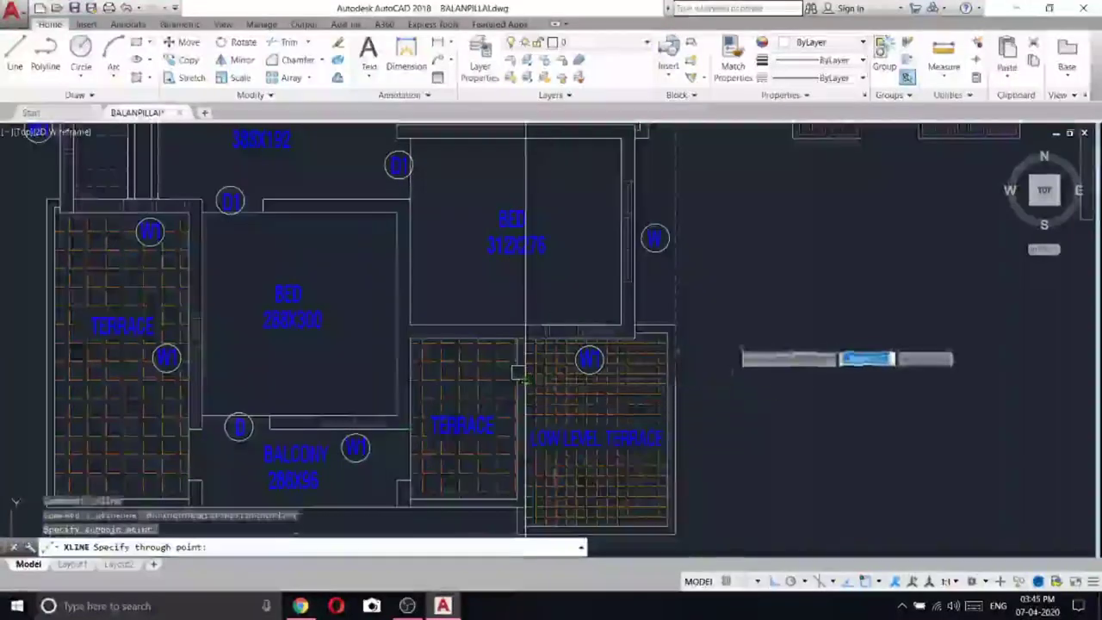
- Add a vertical construction line at the outer end of the elevation's ground-floor slab, in line with the low level terrace's outer edge
scroll(676, 327, down, 5)
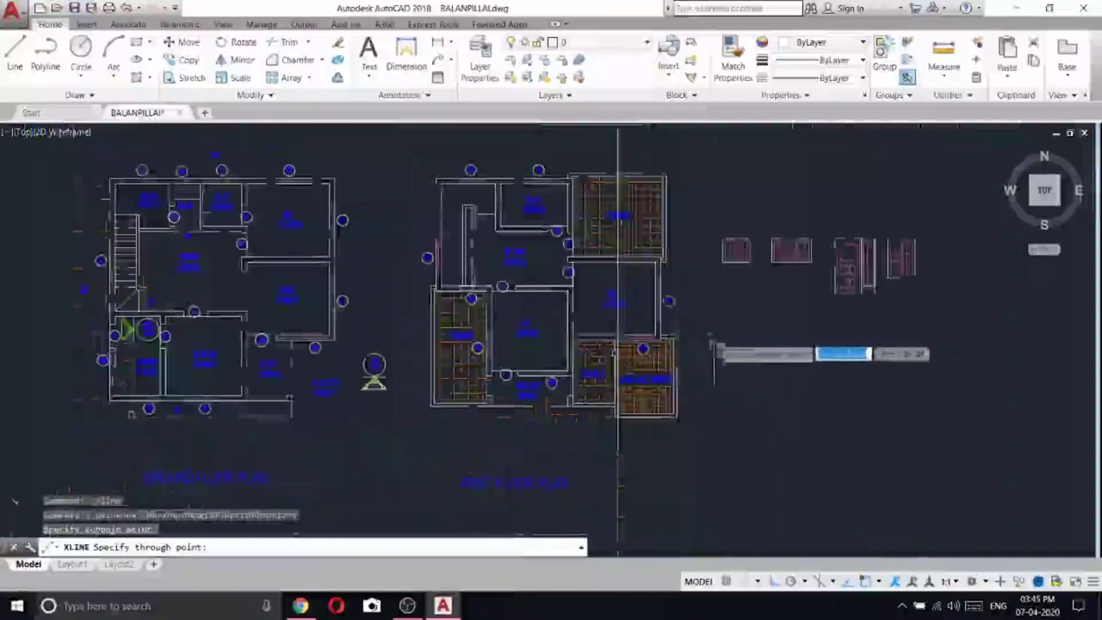
middle_drag(699, 288, 668, 448)
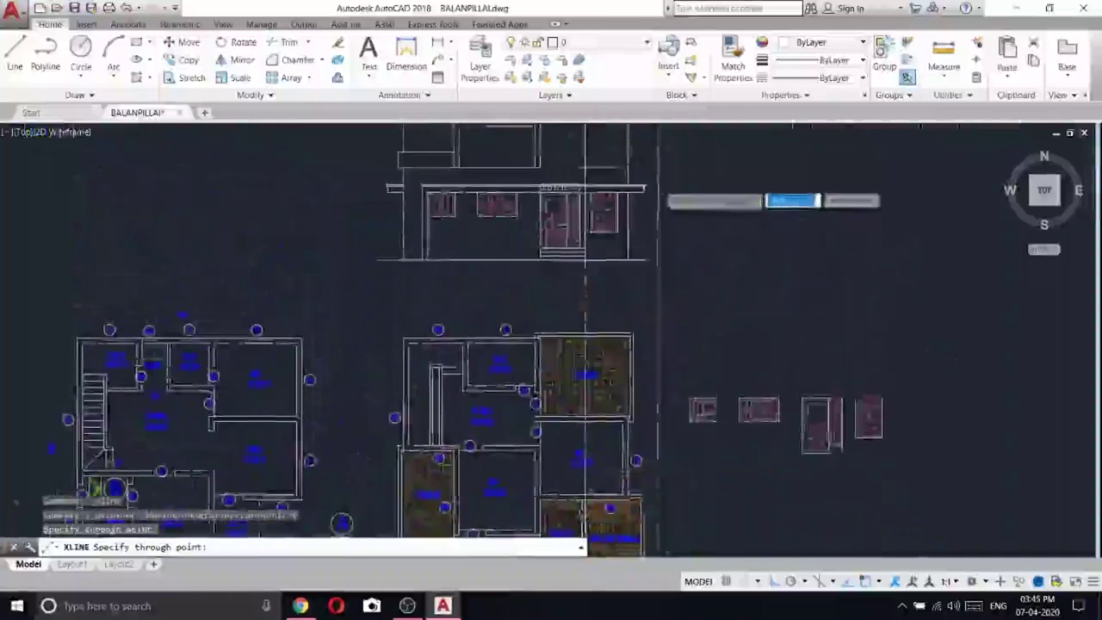
scroll(693, 303, down, 2)
scroll(699, 351, up, 5)
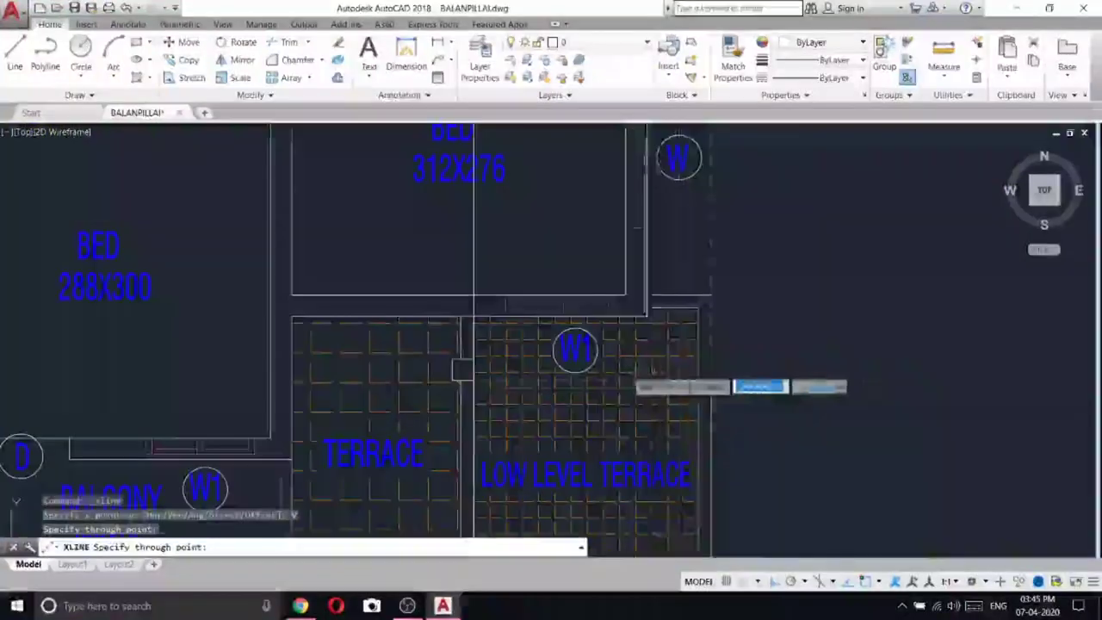
scroll(751, 297, down, 5)
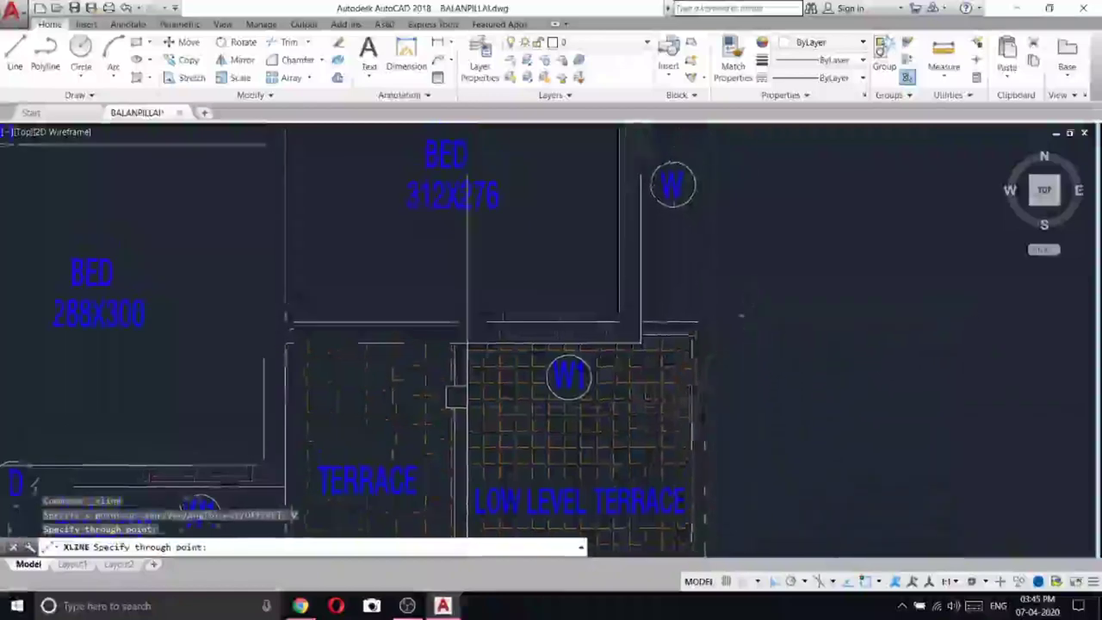
middle_drag(663, 350, 695, 264)
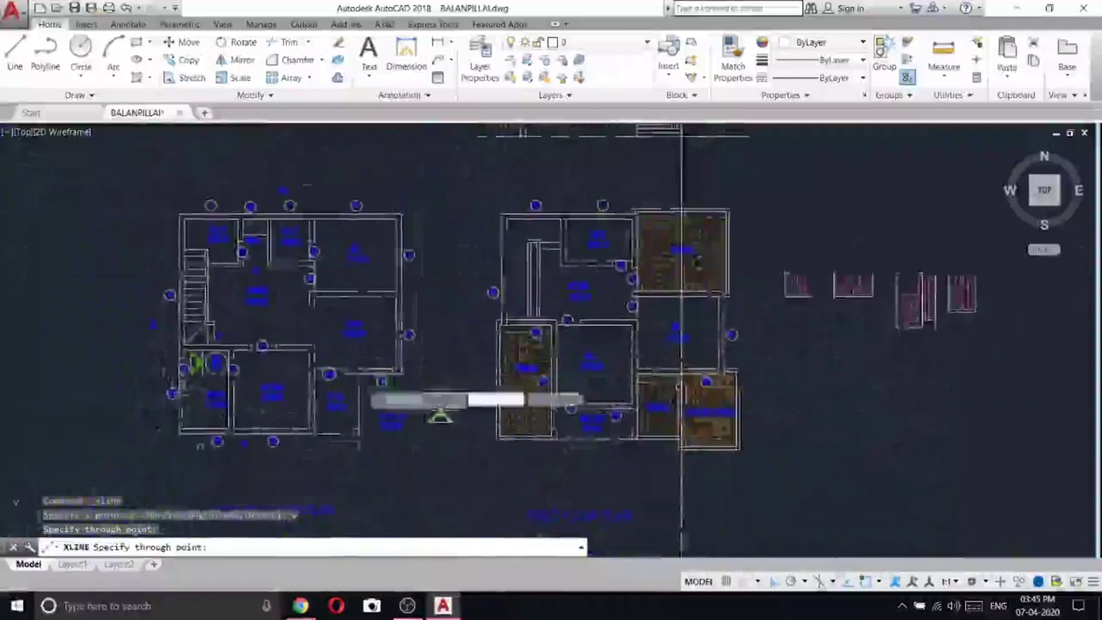
middle_drag(750, 248, 731, 586)
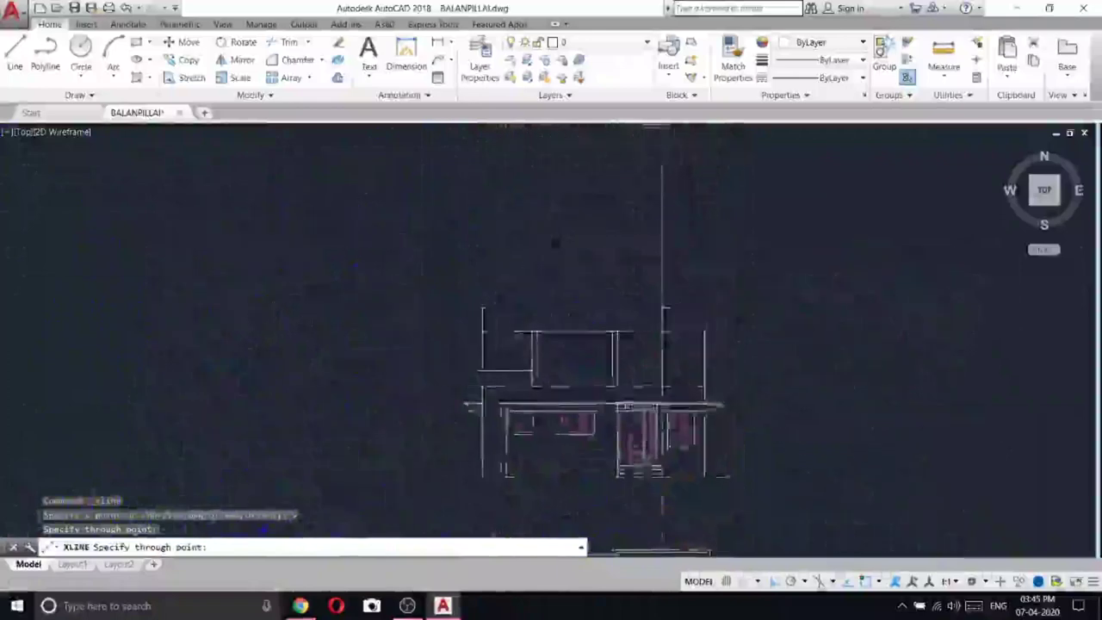
scroll(721, 407, up, 4)
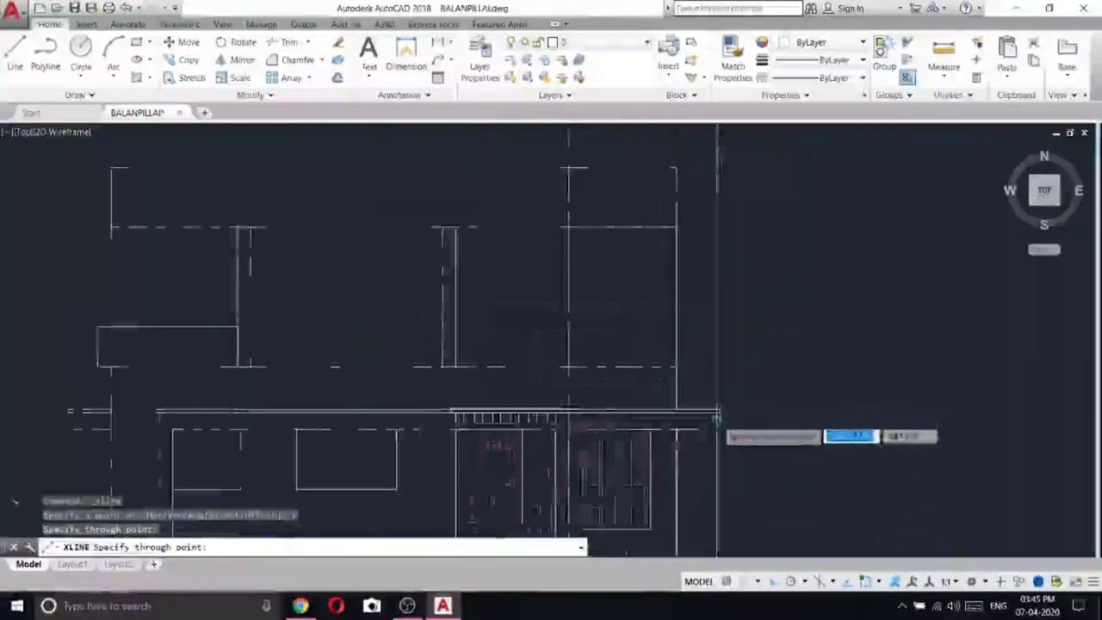
scroll(716, 414, up, 4)
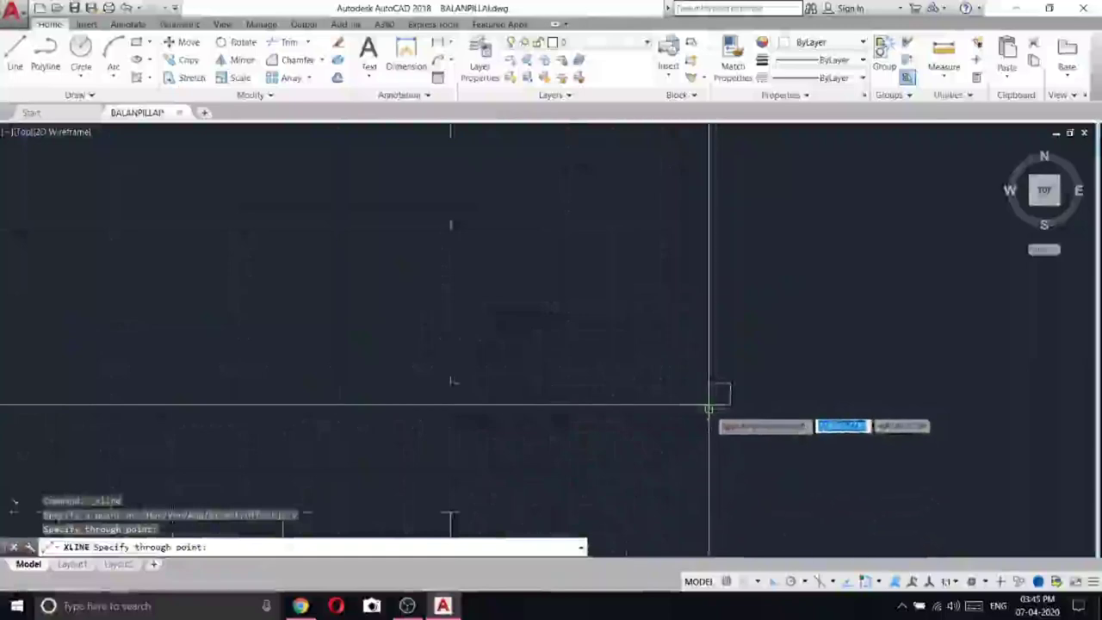
scroll(708, 409, down, 6)
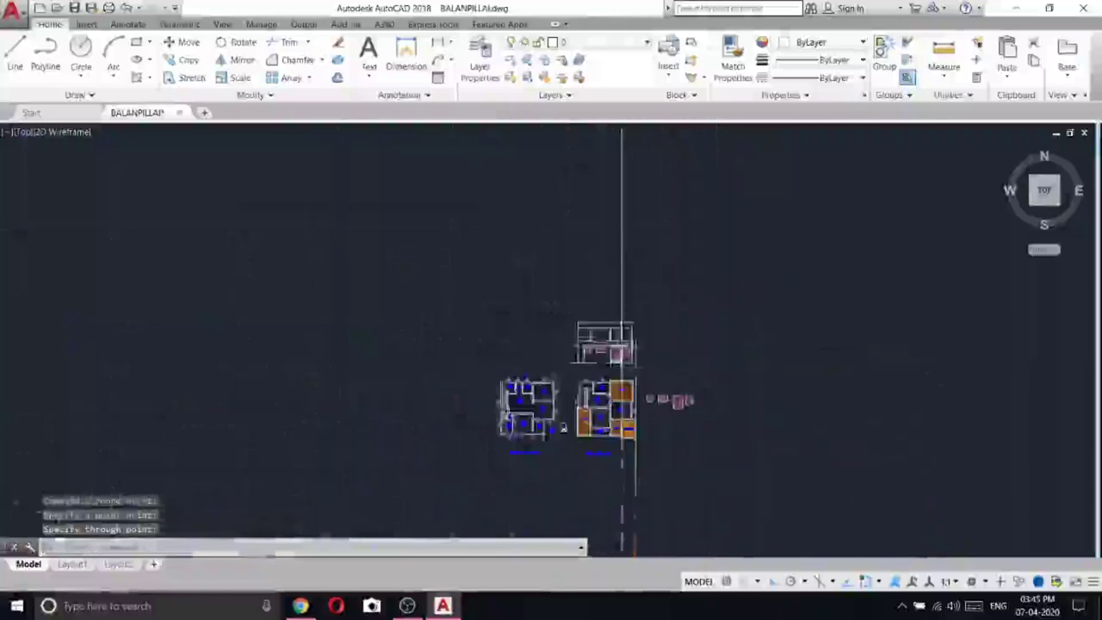
scroll(624, 441, up, 6)
middle_drag(711, 234, 688, 451)
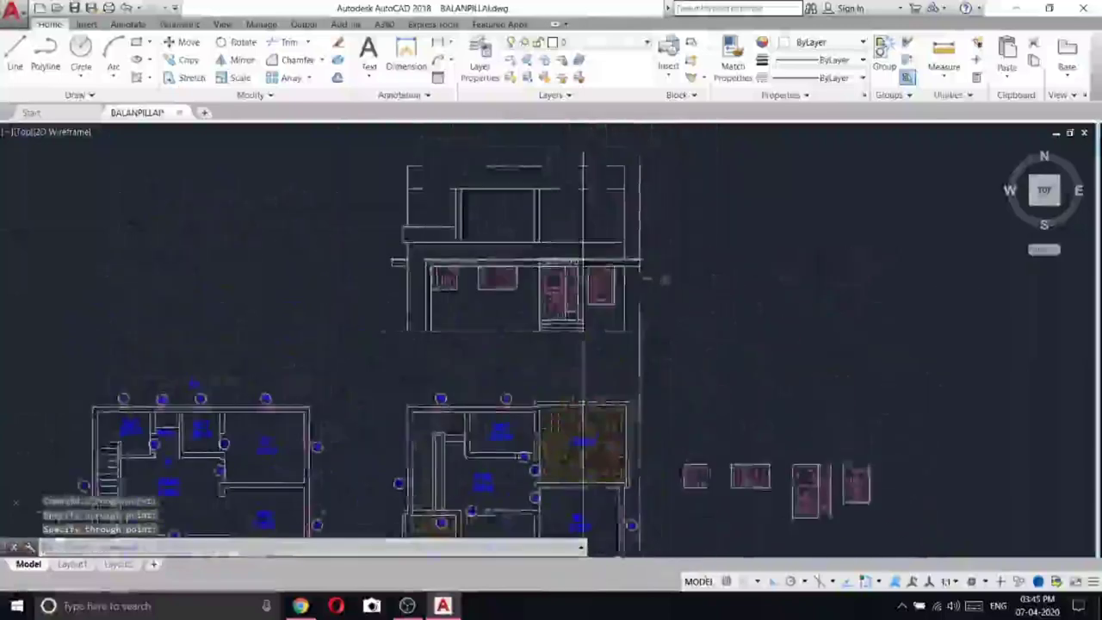
- Erase the construction line at the outer end of the ground-floor slab
click(642, 283)
right_click(700, 234)
click(733, 310)
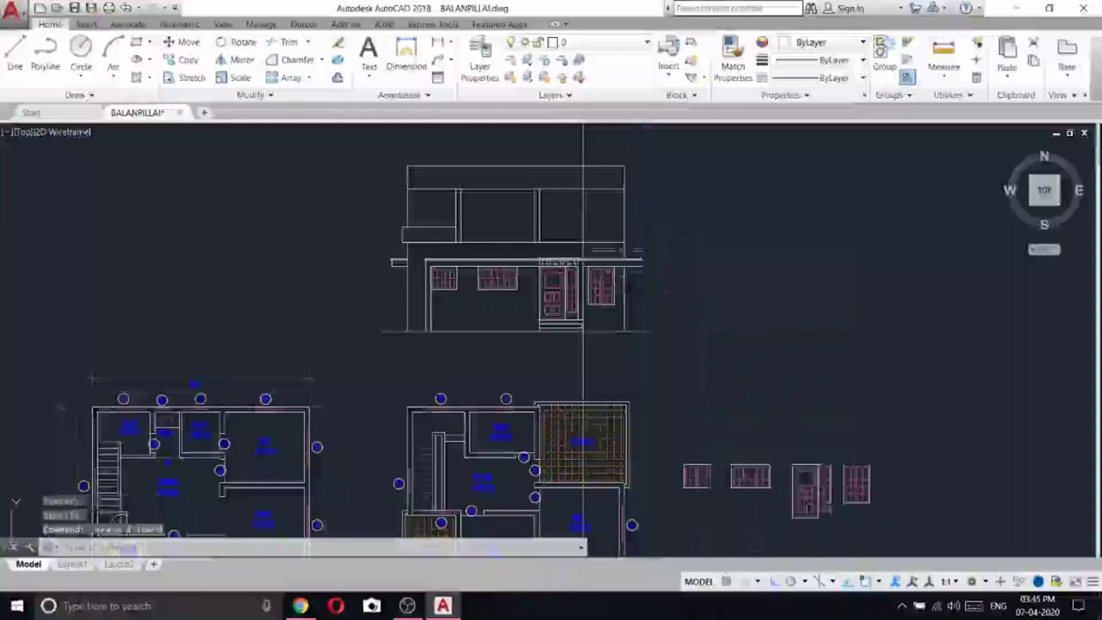
- Draw the small terrace's parapet outline from the first-floor level line up the construction line and across to the balcony's side wall
scroll(523, 255, up, 5)
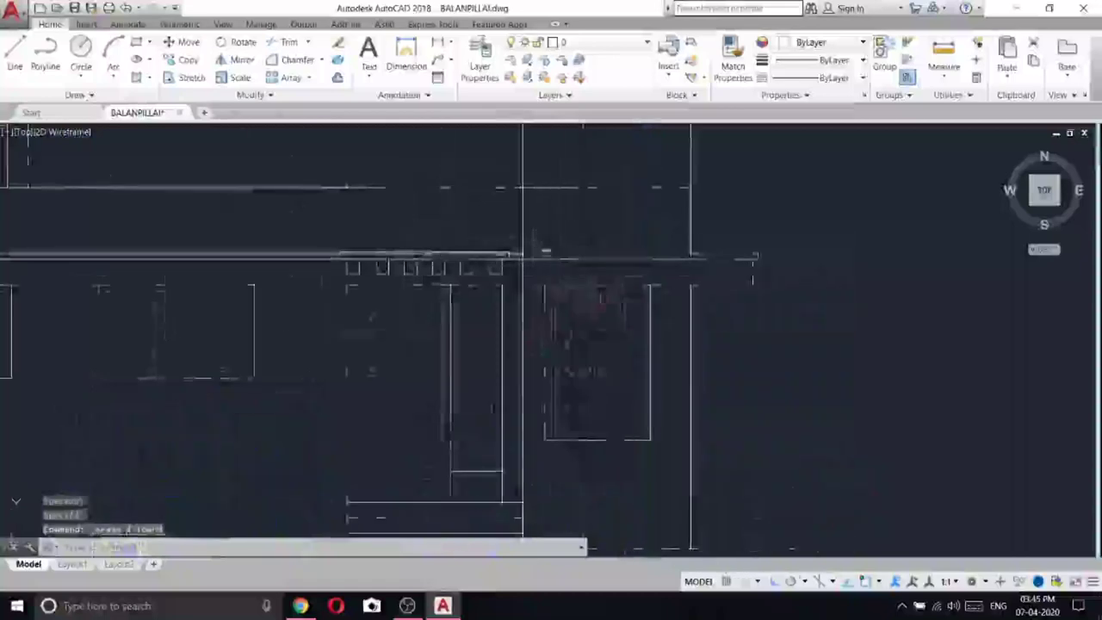
scroll(523, 255, down, 6)
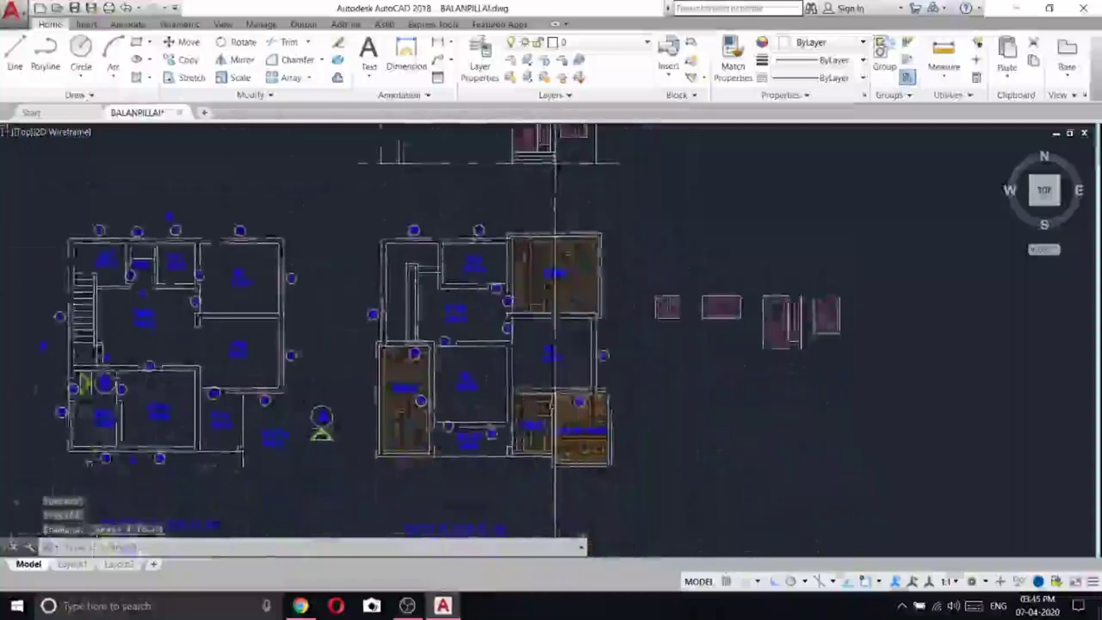
middle_drag(523, 255, 559, 501)
scroll(558, 294, up, 4)
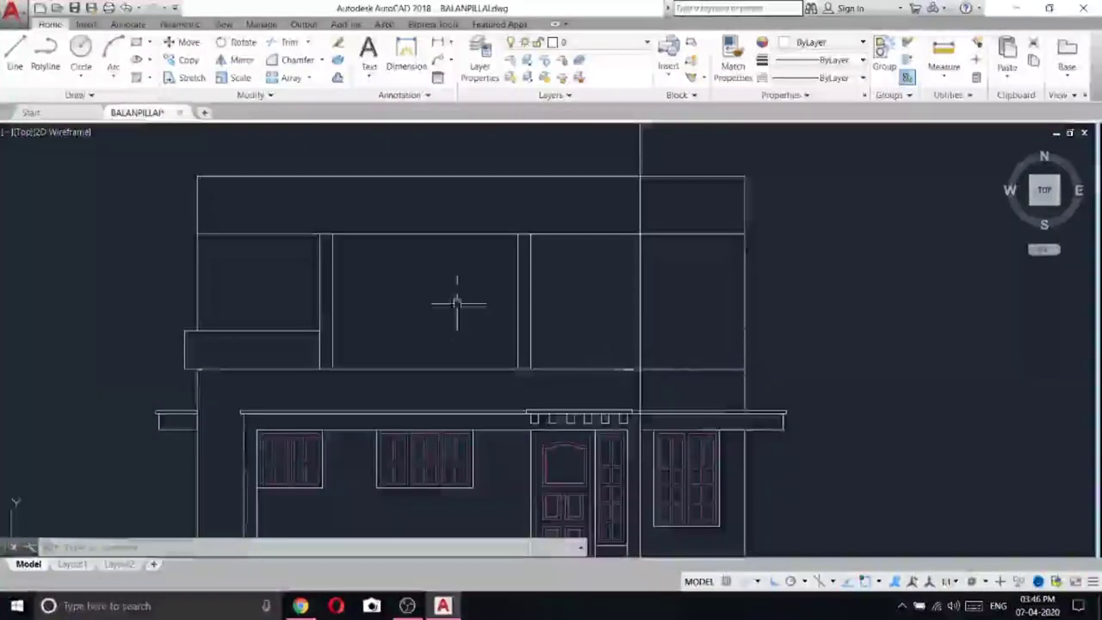
click(14, 56)
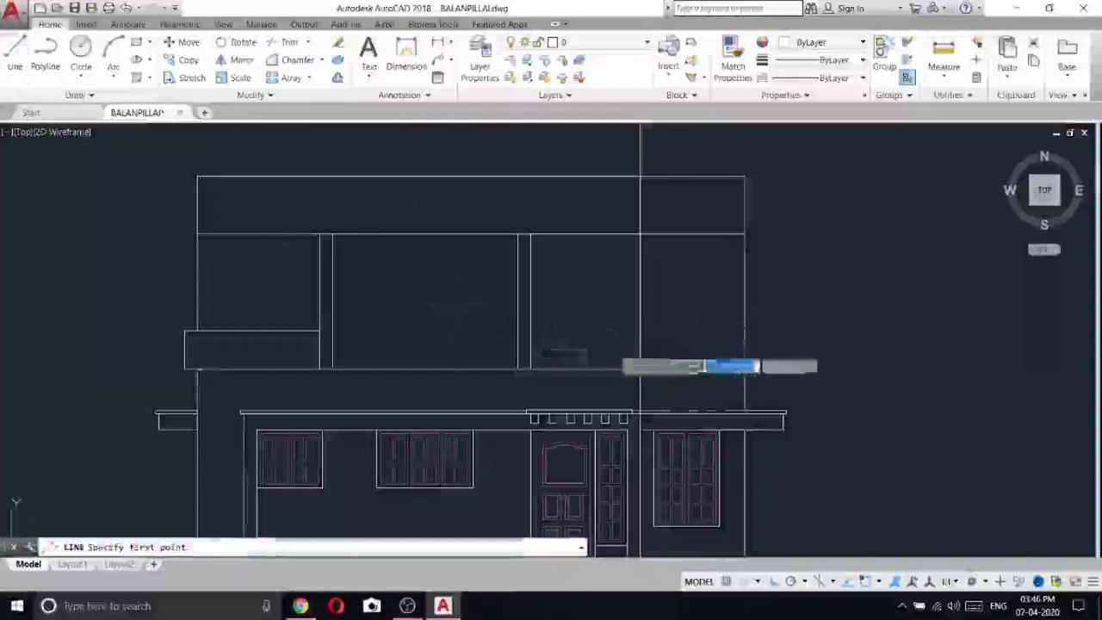
click(639, 369)
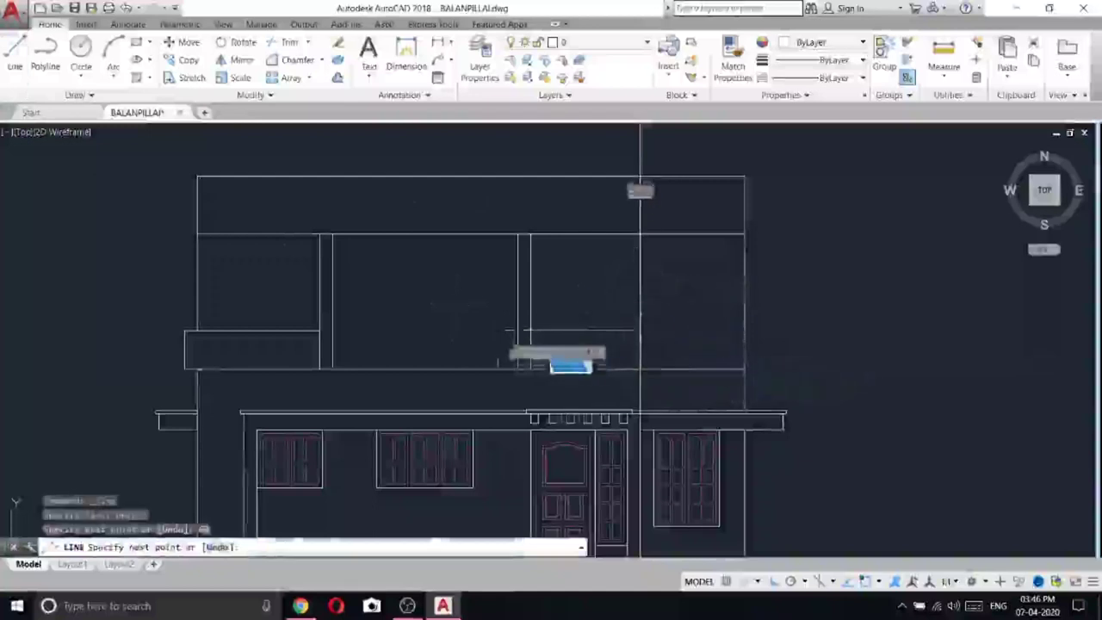
scroll(536, 328, up, 2)
click(534, 326)
right_click(576, 267)
click(601, 276)
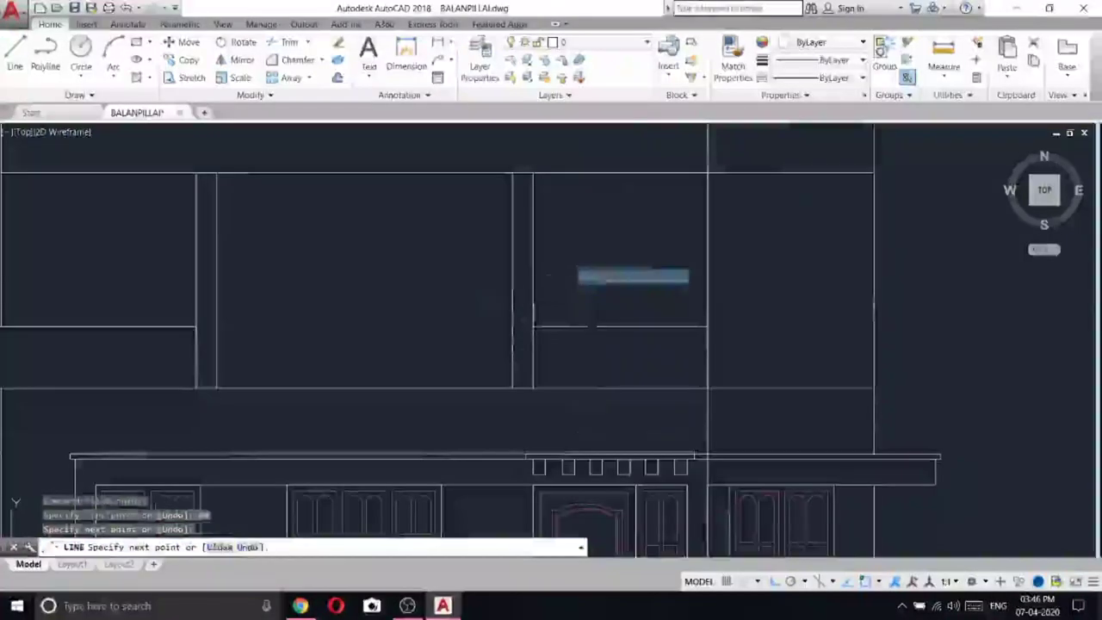
- Trim the construction line above the small terrace's parapet and erase its leftover pieces in and above the elevation's top band
click(284, 41)
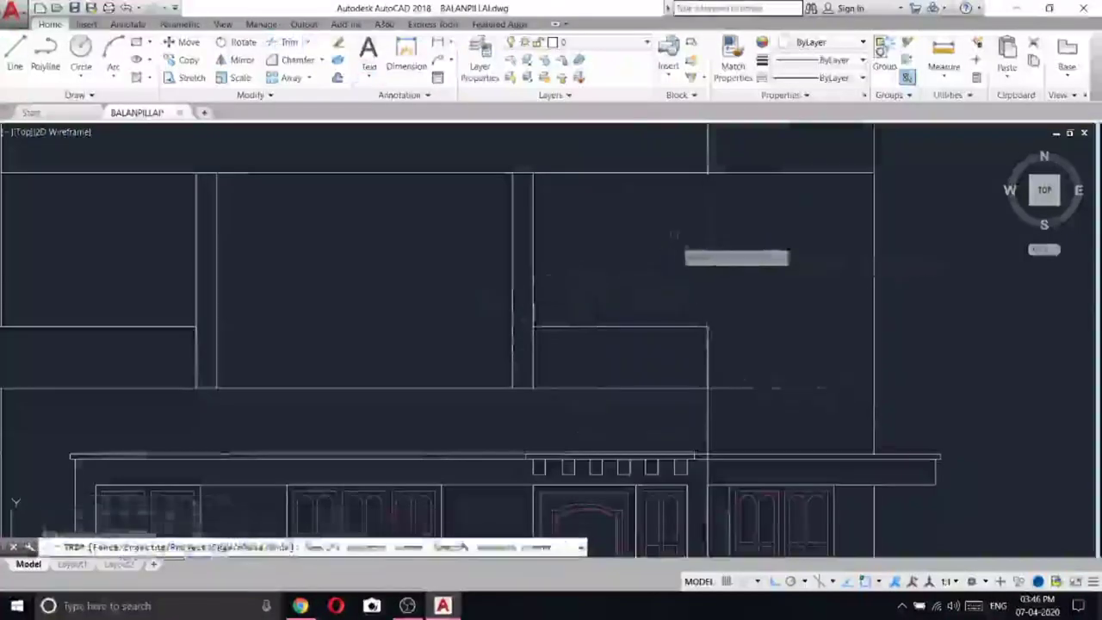
scroll(693, 258, down, 2)
key(Escape)
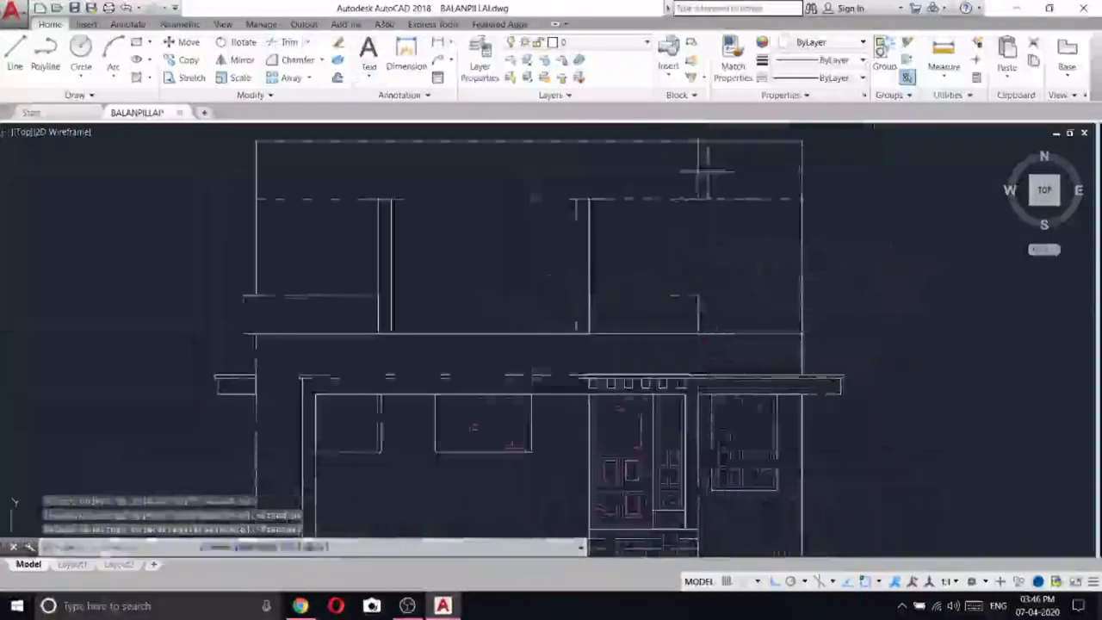
click(707, 173)
click(690, 166)
right_click(690, 166)
click(714, 246)
key(Escape)
- Trim the construction line between the elevation's ground line and the first-floor plan
scroll(715, 198, down, 5)
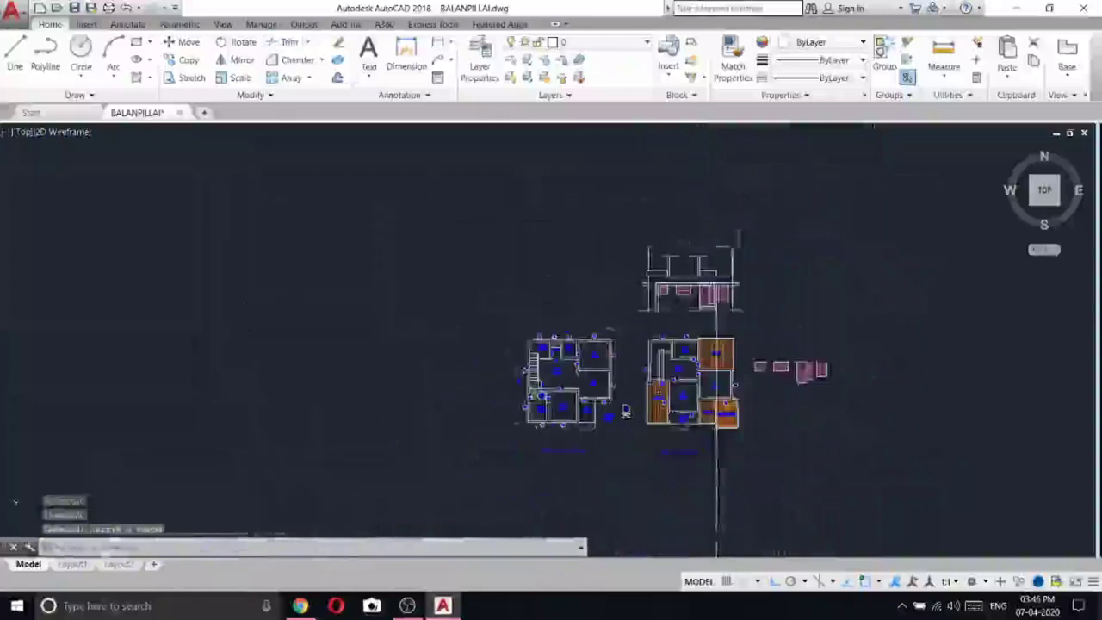
scroll(739, 317, up, 7)
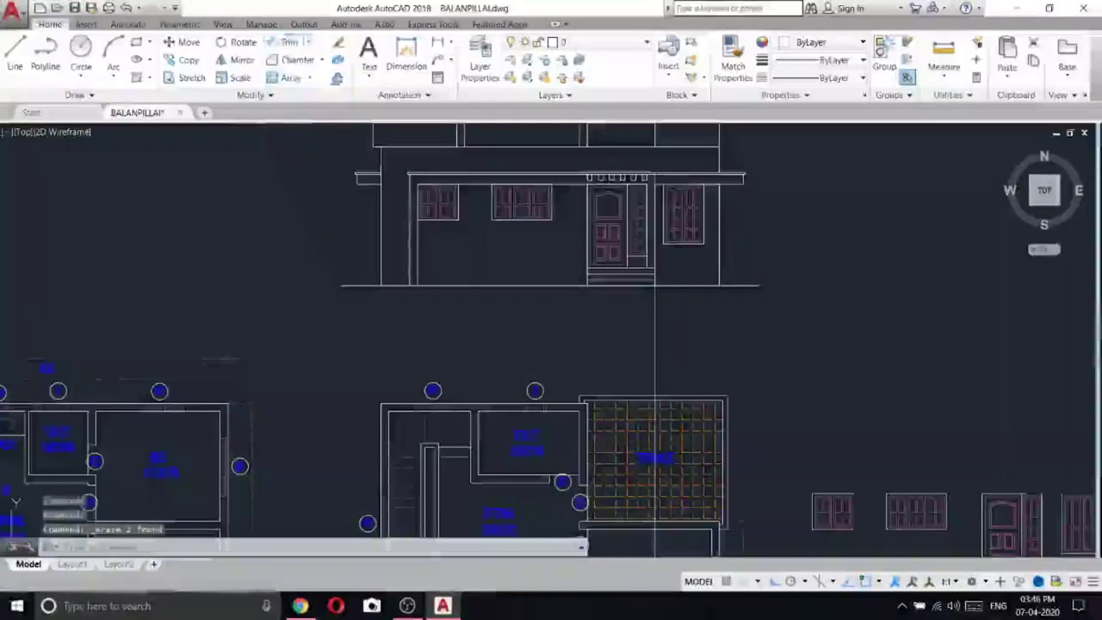
click(289, 42)
right_click(639, 315)
click(681, 317)
click(640, 332)
right_click(819, 199)
click(851, 207)
scroll(542, 324, down, 6)
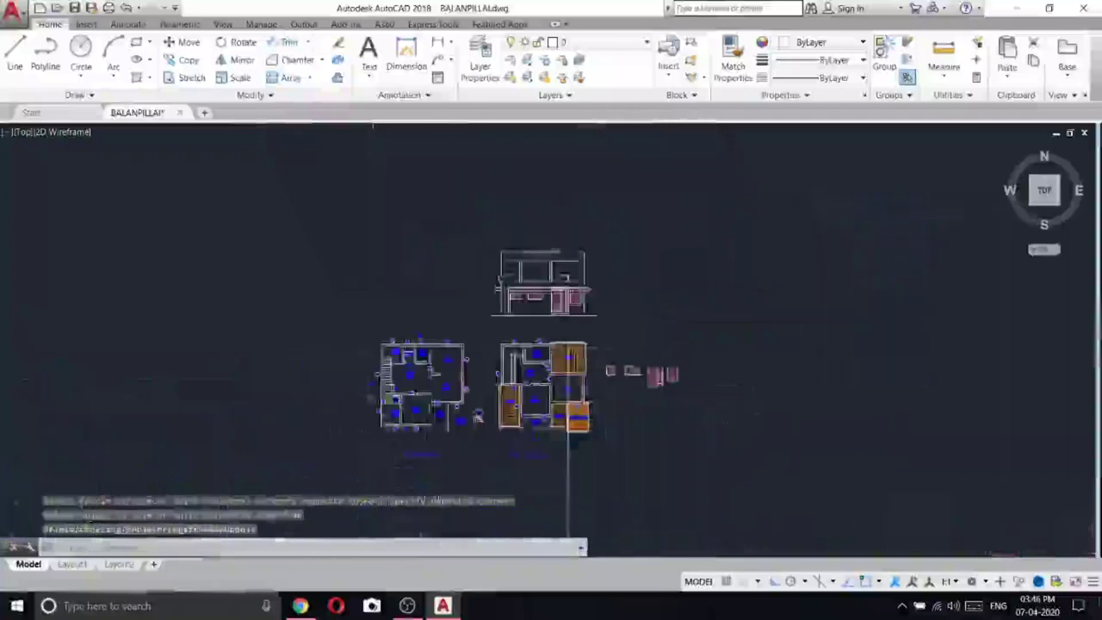
- Draw the inner vertical edge of the upper-floor column above the entrance door, from the ceiling line down to the floor line
scroll(573, 402, up, 7)
scroll(551, 390, down, 6)
middle_drag(563, 239, 583, 322)
click(15, 59)
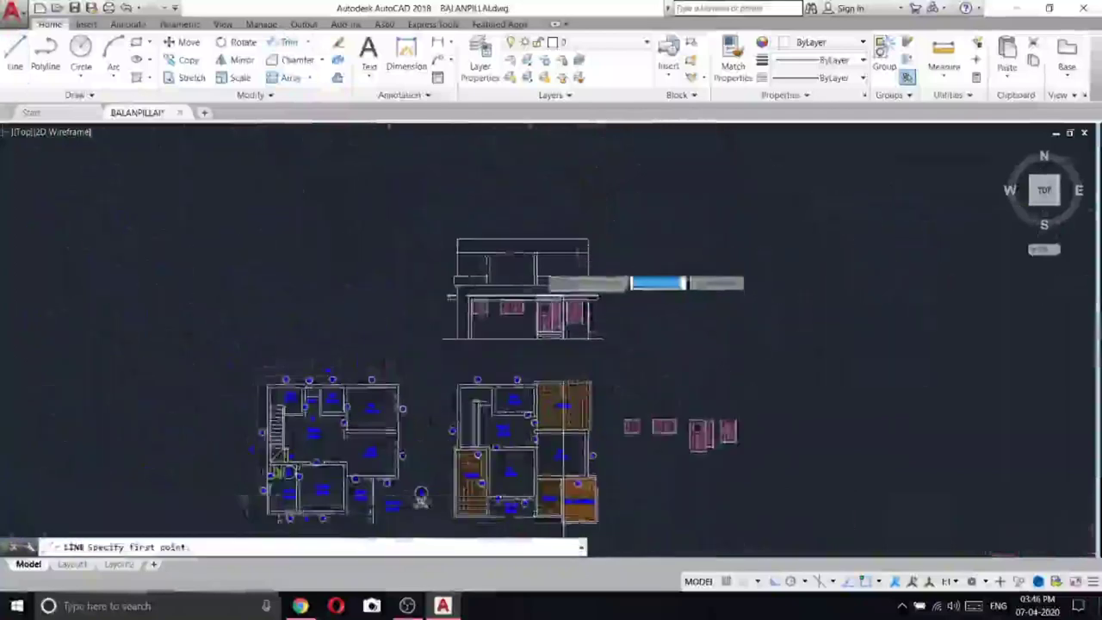
scroll(544, 266, up, 6)
click(622, 306)
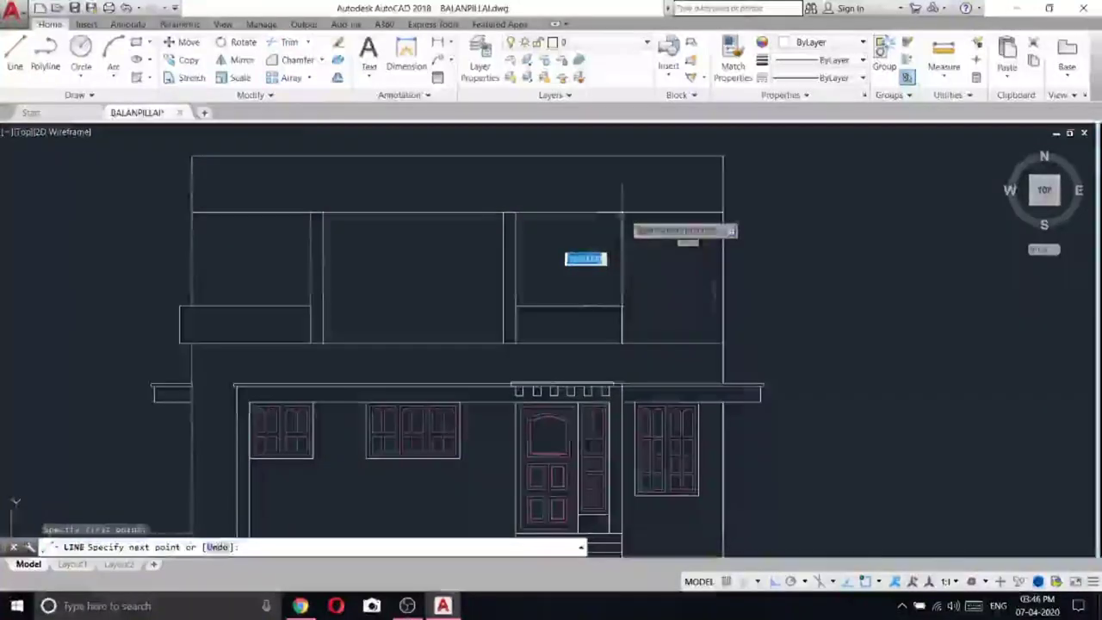
click(535, 228)
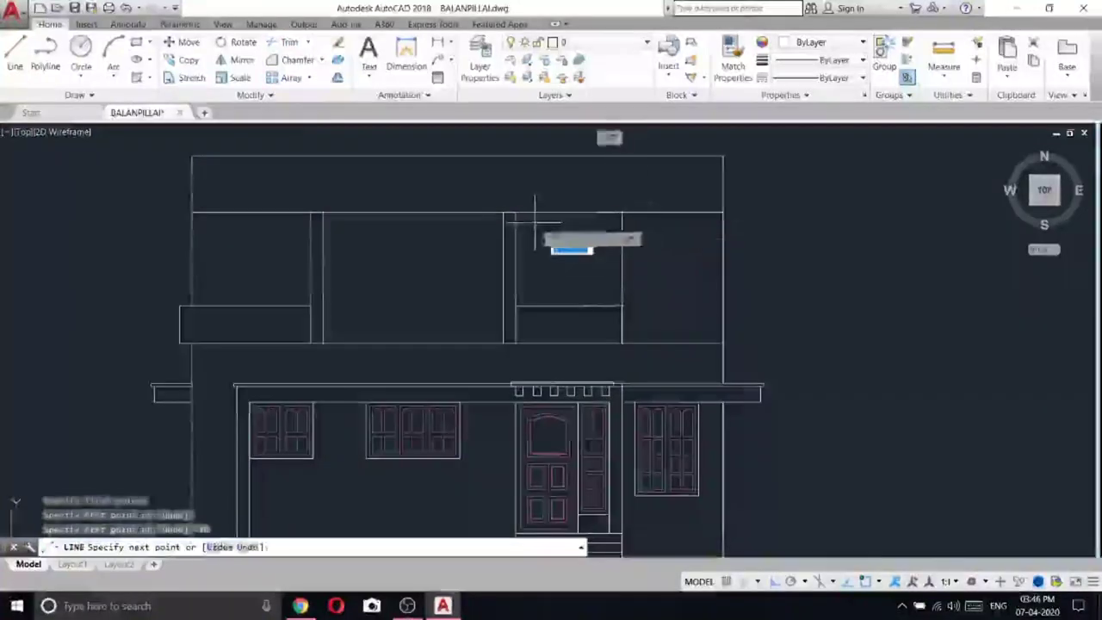
scroll(603, 344, up, 4)
click(625, 333)
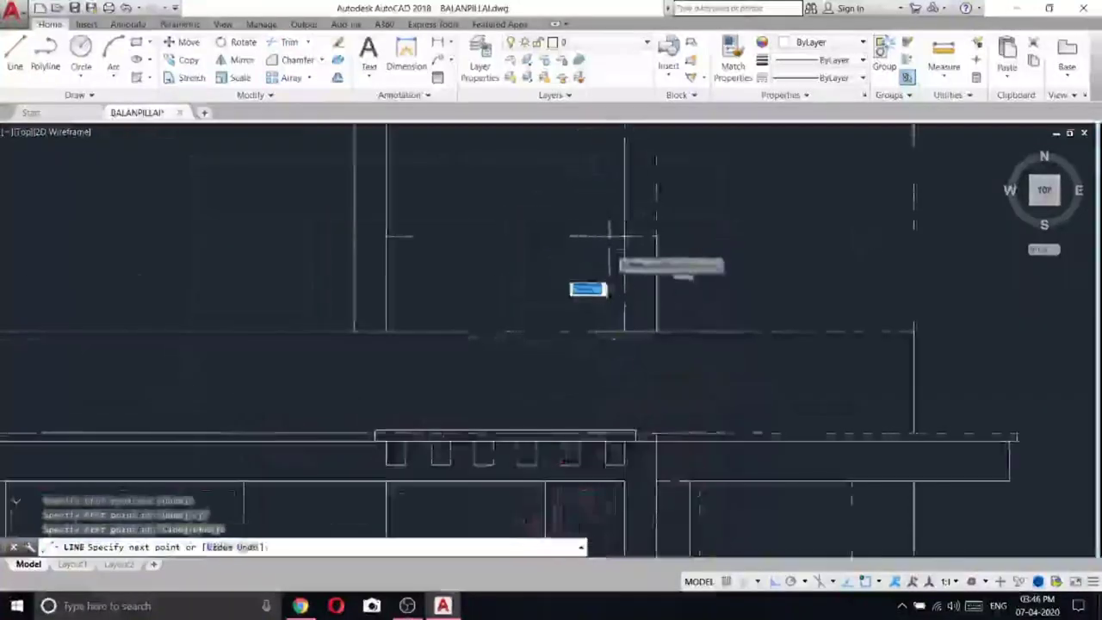
right_click(608, 245)
click(624, 255)
- Trim the column's inner edge below the railing top and erase the projection line crossing the first-floor plan's bedroom and terrace
click(290, 42)
key(Return)
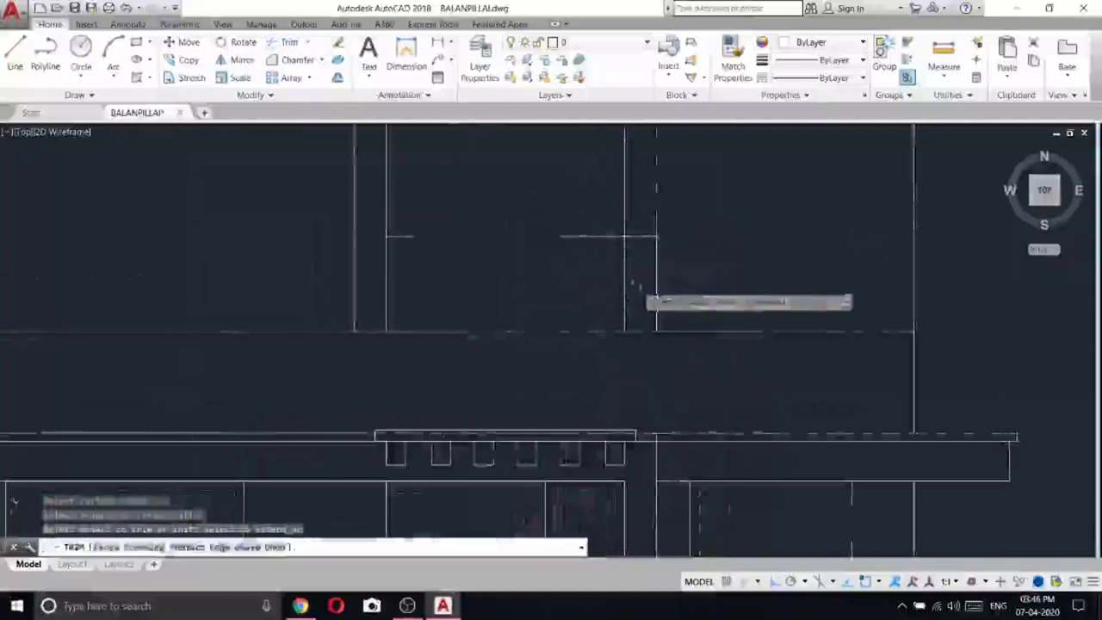
scroll(732, 301, down, 5)
scroll(732, 302, up, 8)
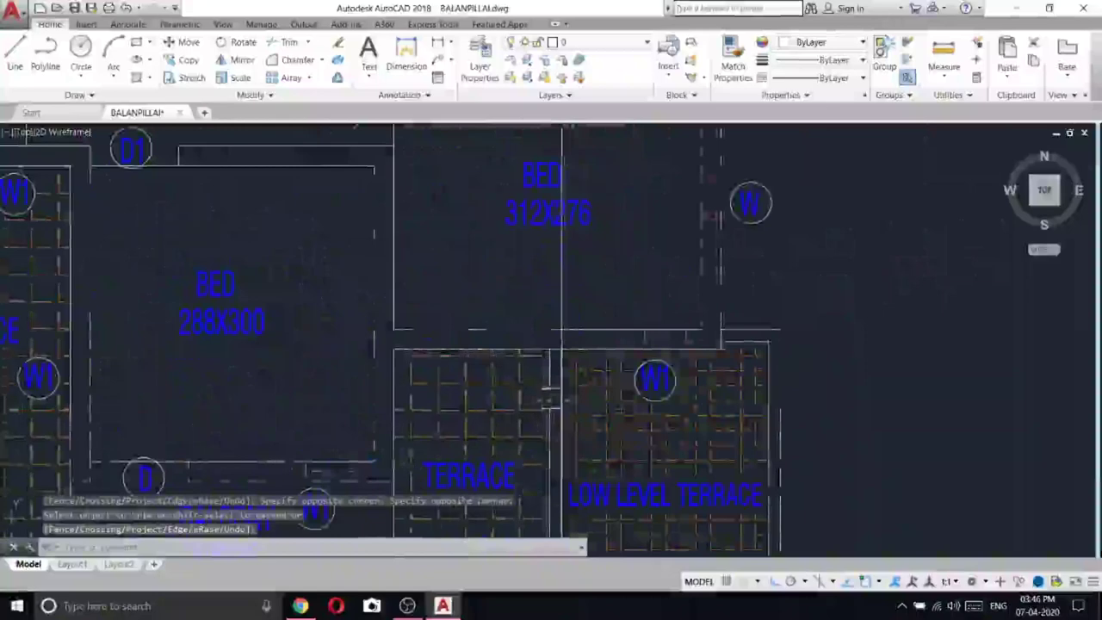
right_click(558, 277)
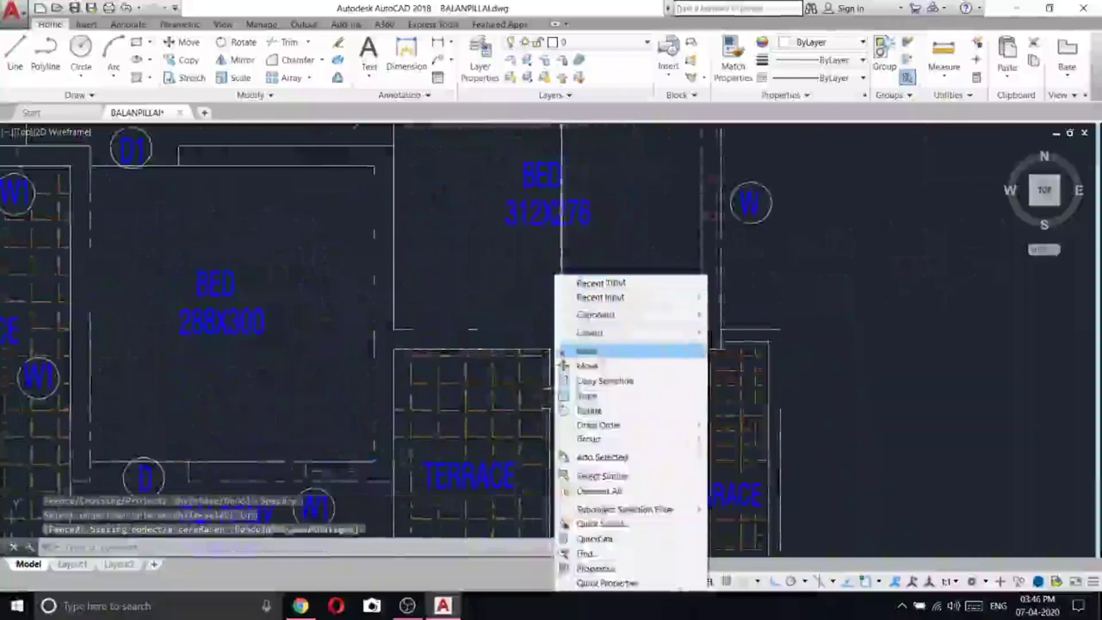
click(610, 350)
scroll(615, 333, down, 6)
middle_drag(675, 220, 684, 481)
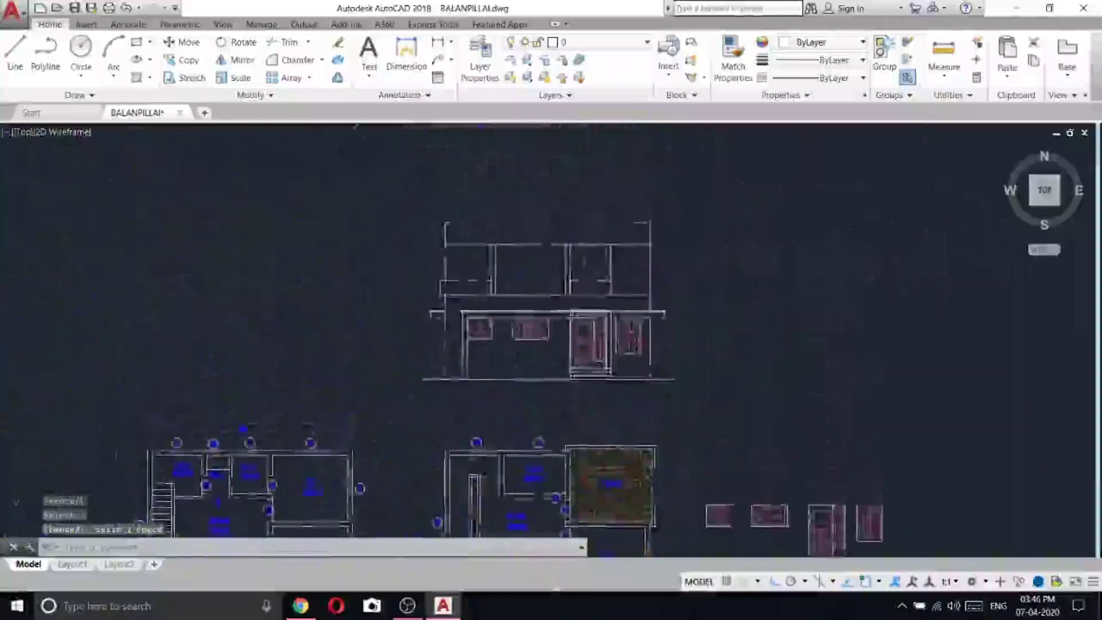
- Draw a roof slab outline from the top of this column across the right-hand bay, overhanging the right wall
scroll(611, 242, down, 4)
scroll(627, 349, up, 5)
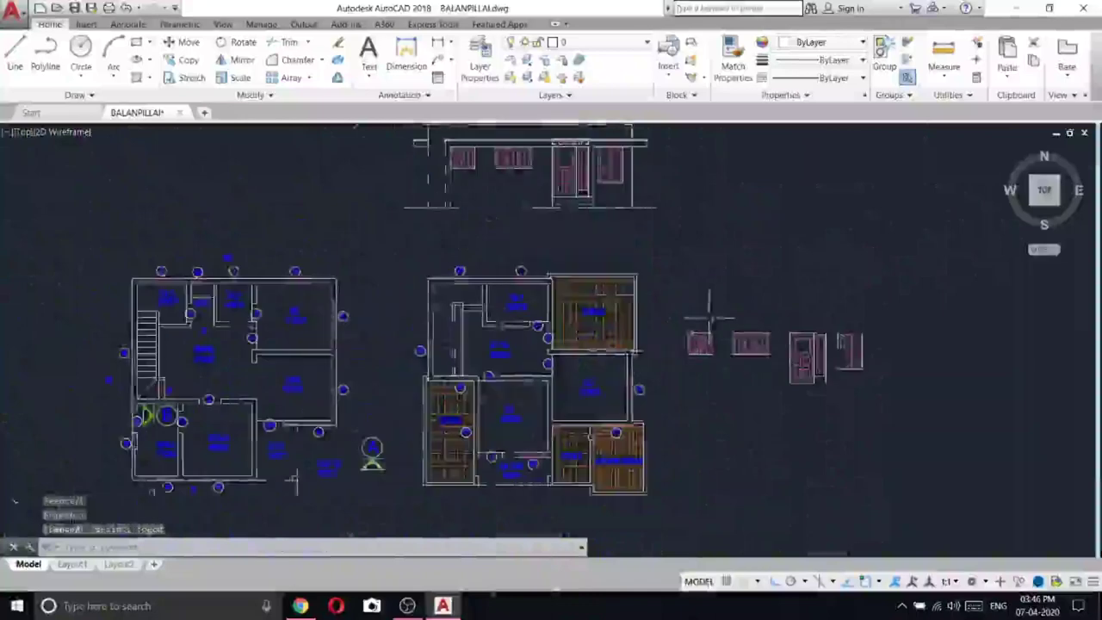
scroll(624, 346, up, 4)
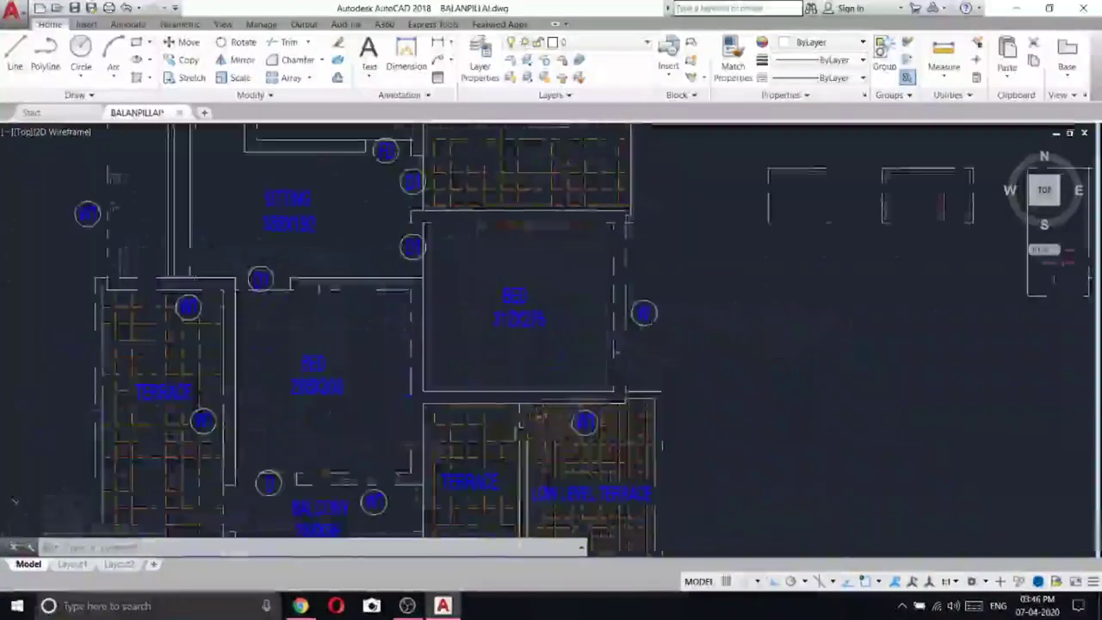
scroll(691, 336, down, 4)
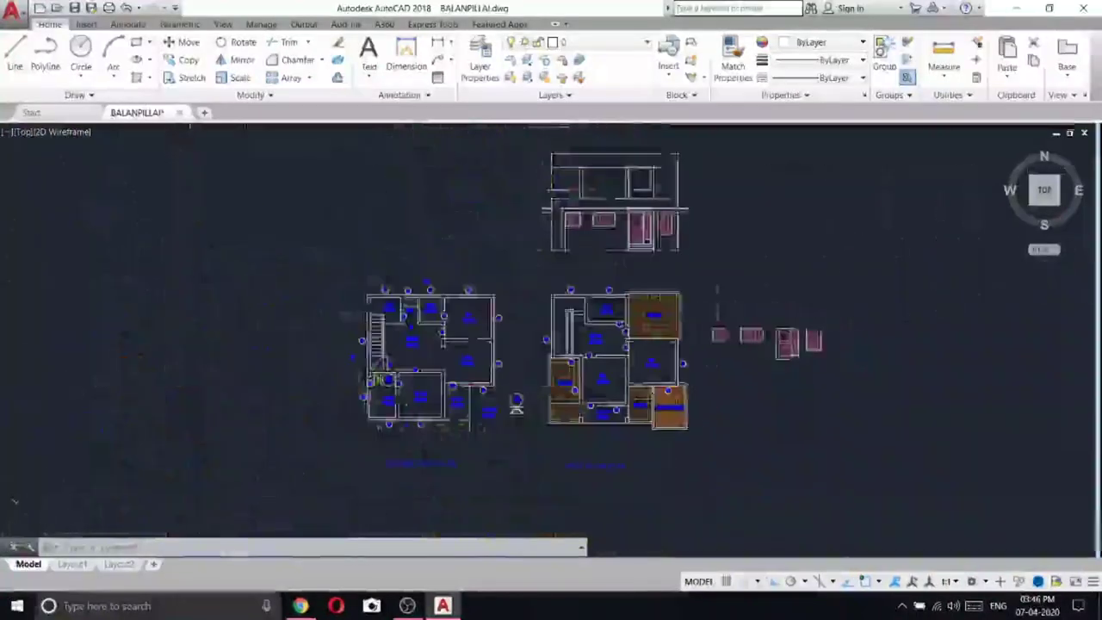
scroll(652, 198, up, 7)
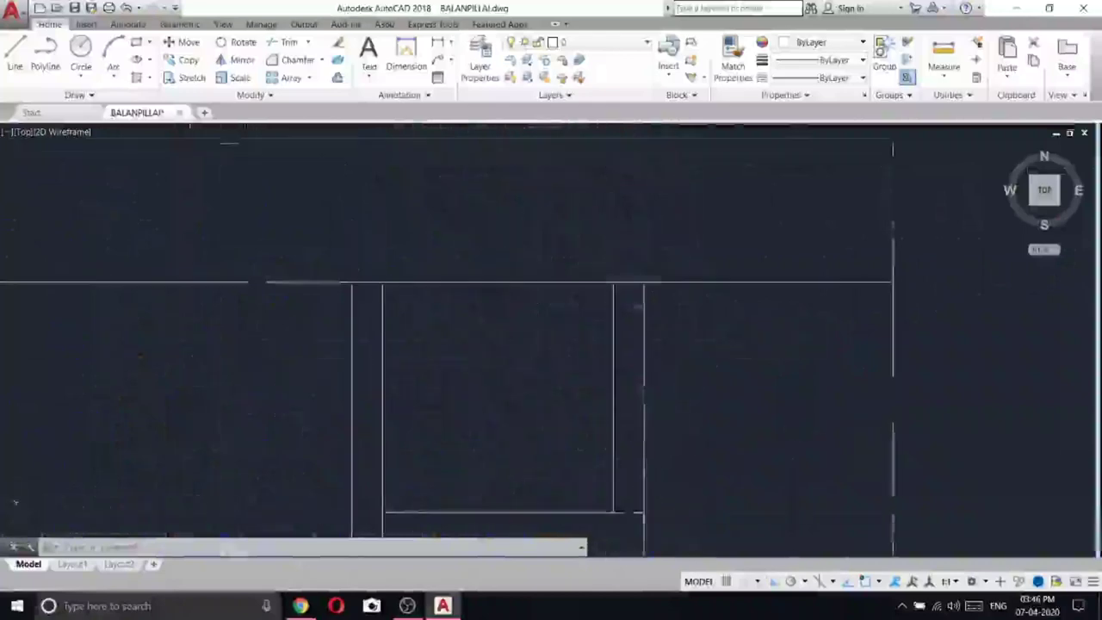
text(l)
key(Return)
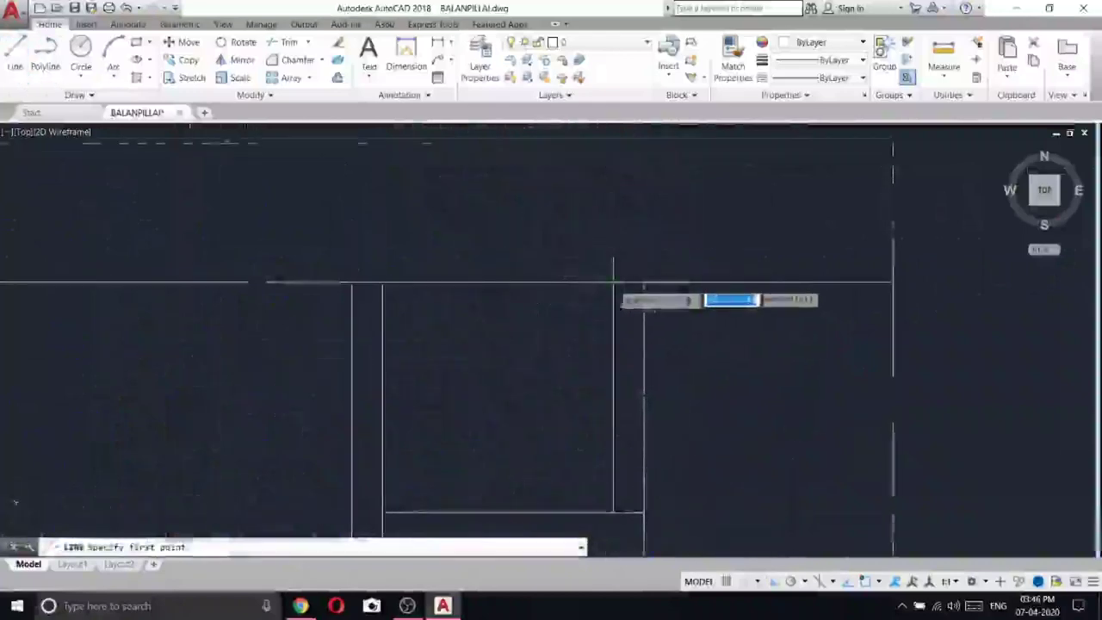
click(614, 283)
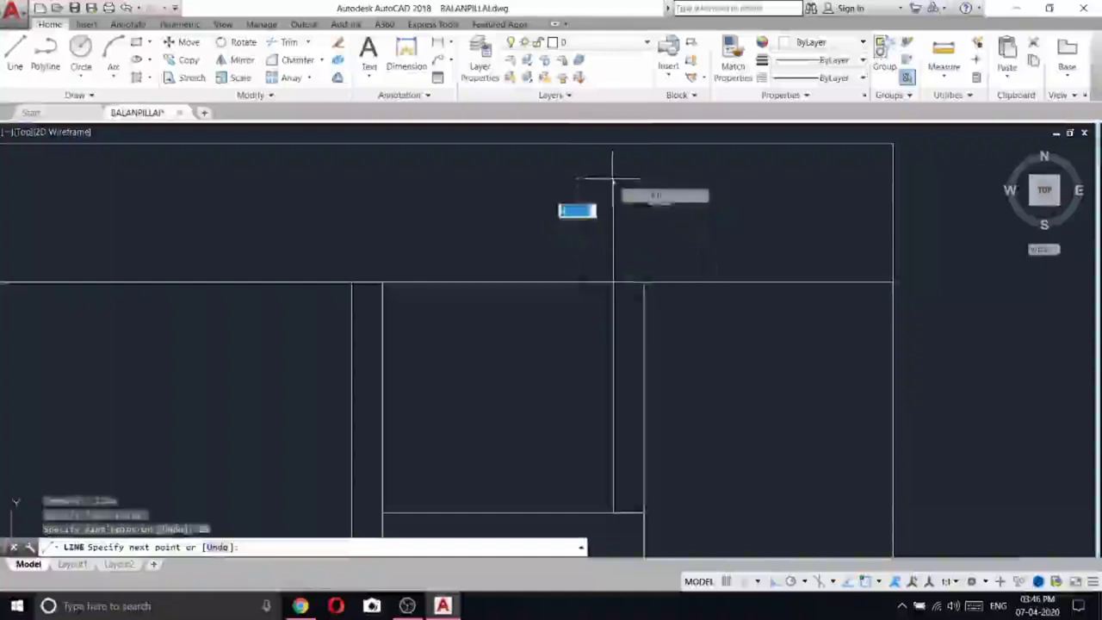
scroll(624, 198, down, 3)
scroll(659, 215, up, 3)
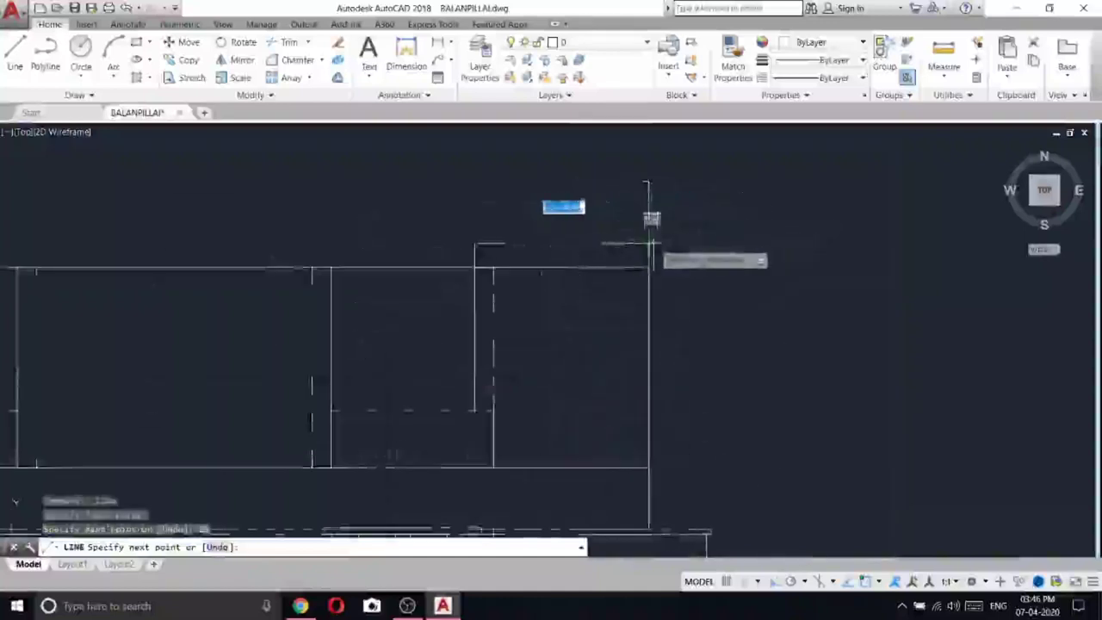
click(649, 244)
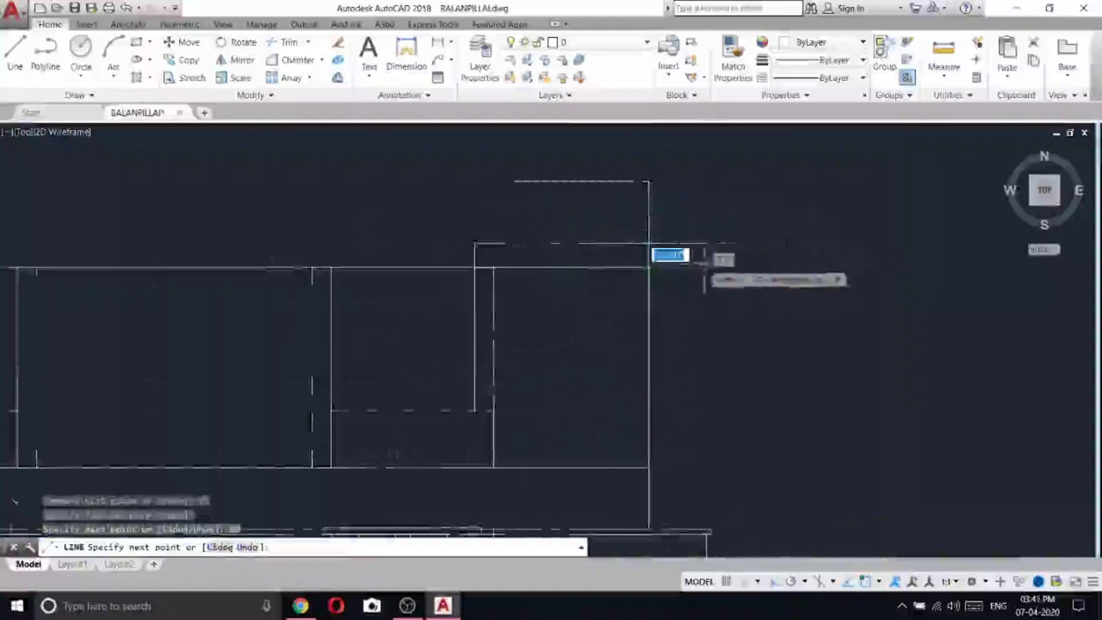
click(613, 274)
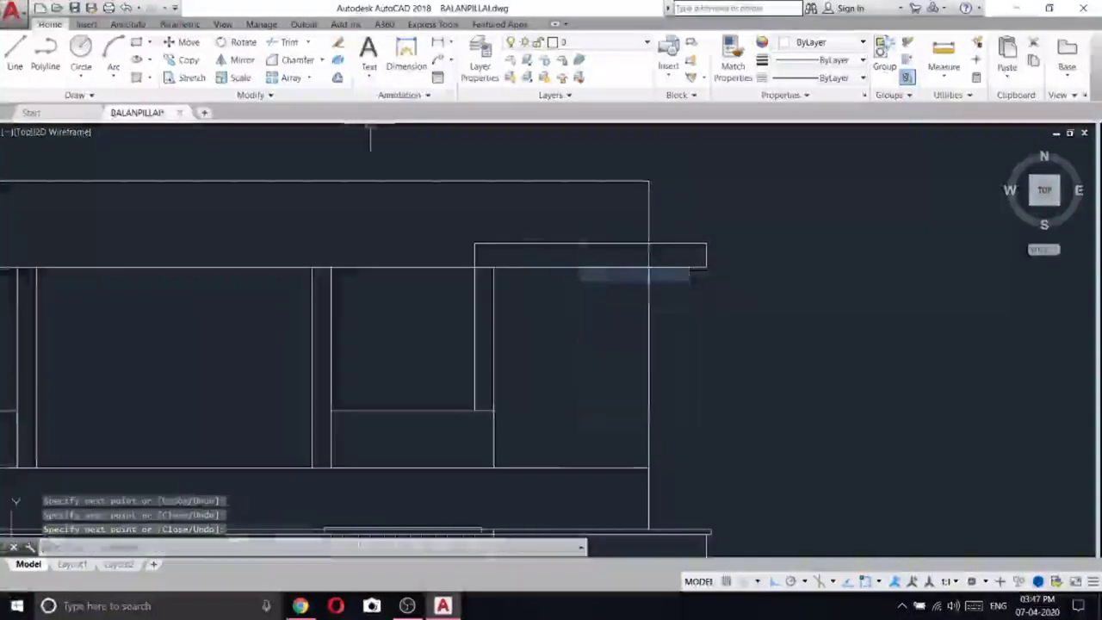
- Trim the right wall line within the roof slab's thickness and cut the ceiling line at the column's edges
click(289, 43)
right_click(467, 192)
scroll(486, 274, up, 4)
click(478, 249)
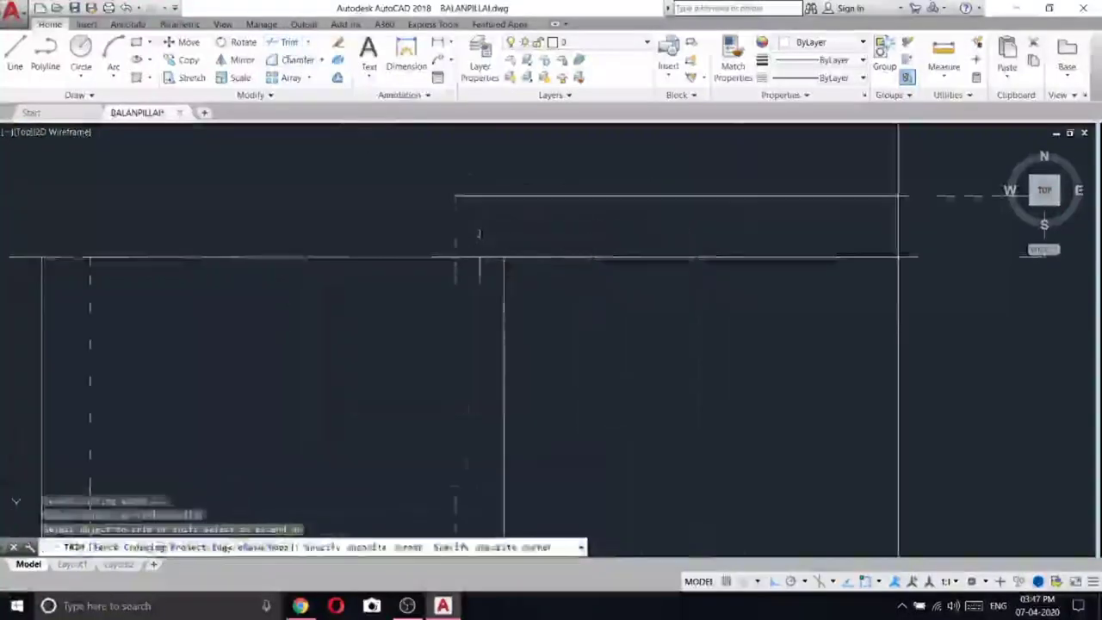
click(480, 258)
click(873, 221)
click(919, 237)
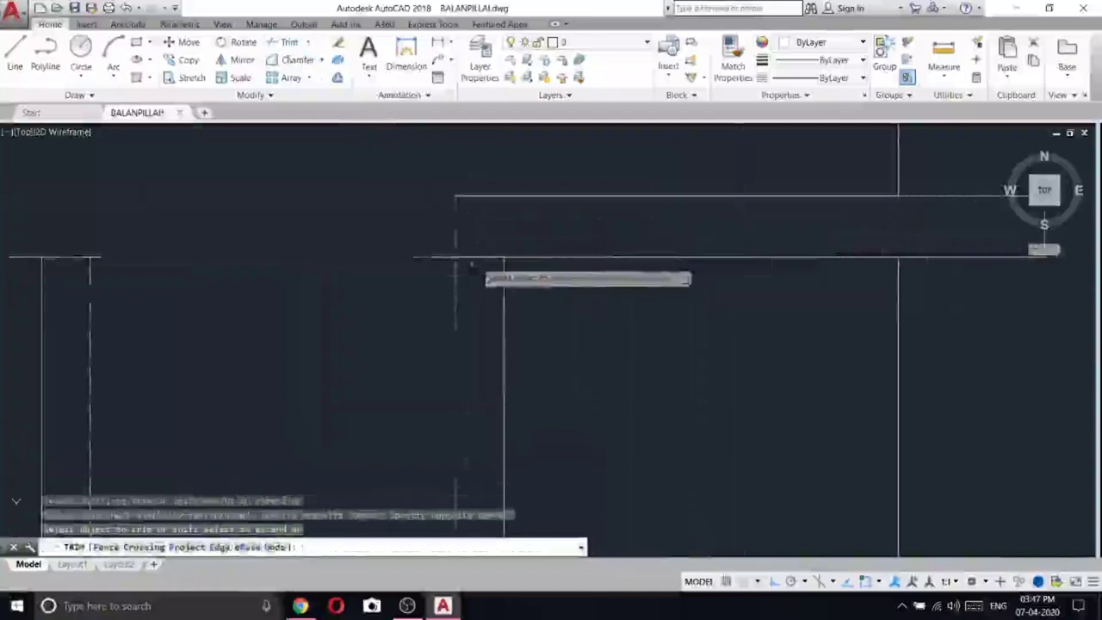
right_click(471, 230)
click(504, 241)
- Erase the leftover ceiling line segment between the two column edges at the slab junction
click(490, 248)
click(475, 268)
right_click(475, 270)
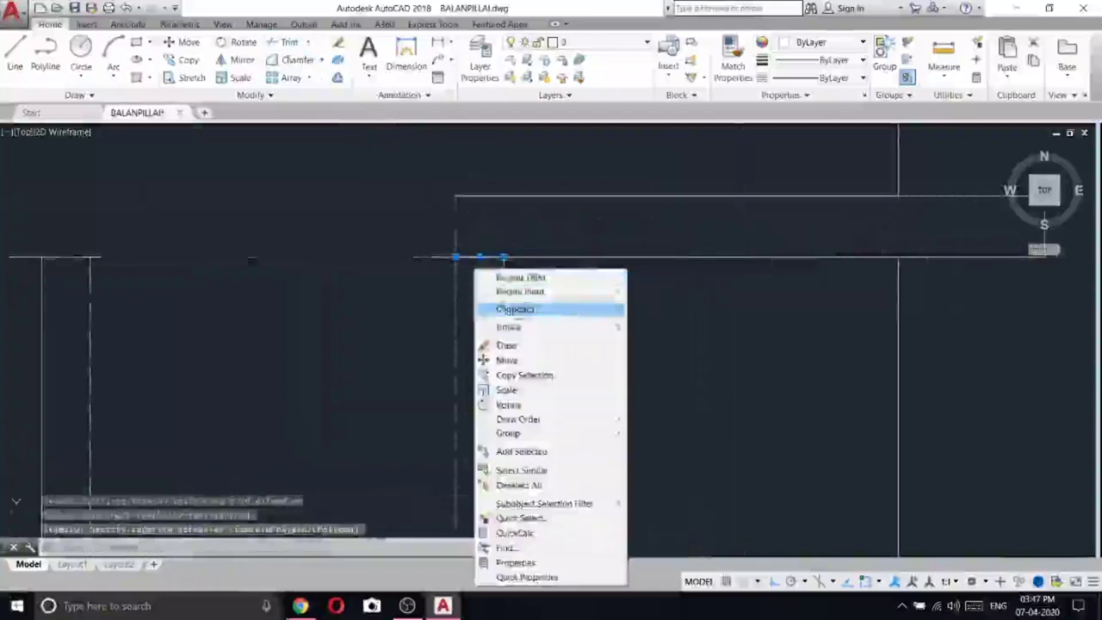
click(508, 345)
- Draw a capping strip 5 units thick along the roof slab's upper edge, projecting 5 units past its ends
click(15, 53)
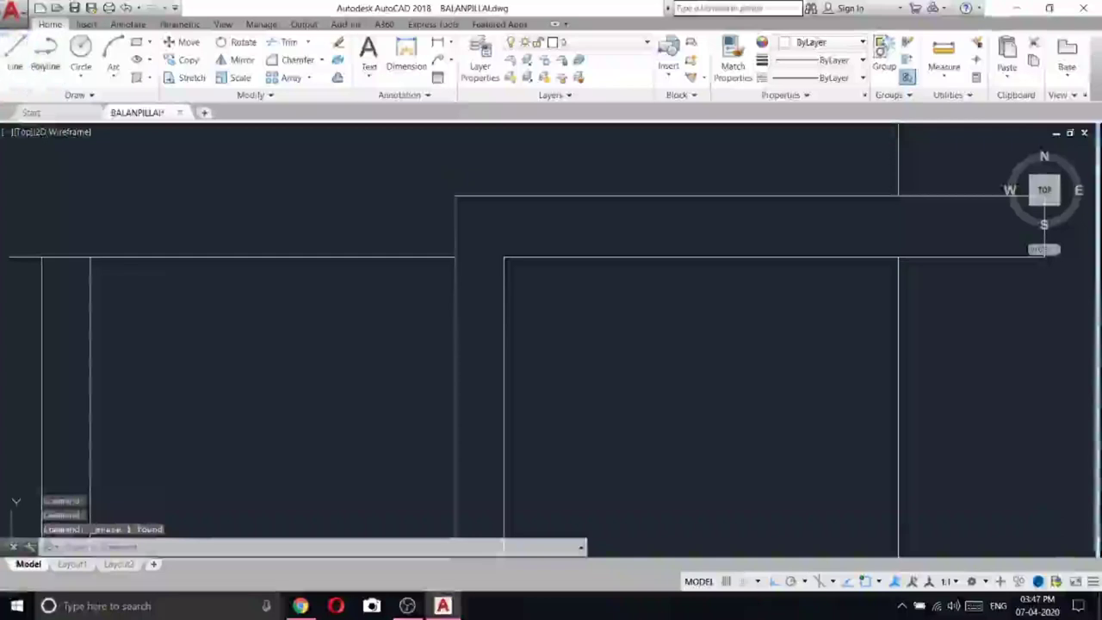
click(459, 196)
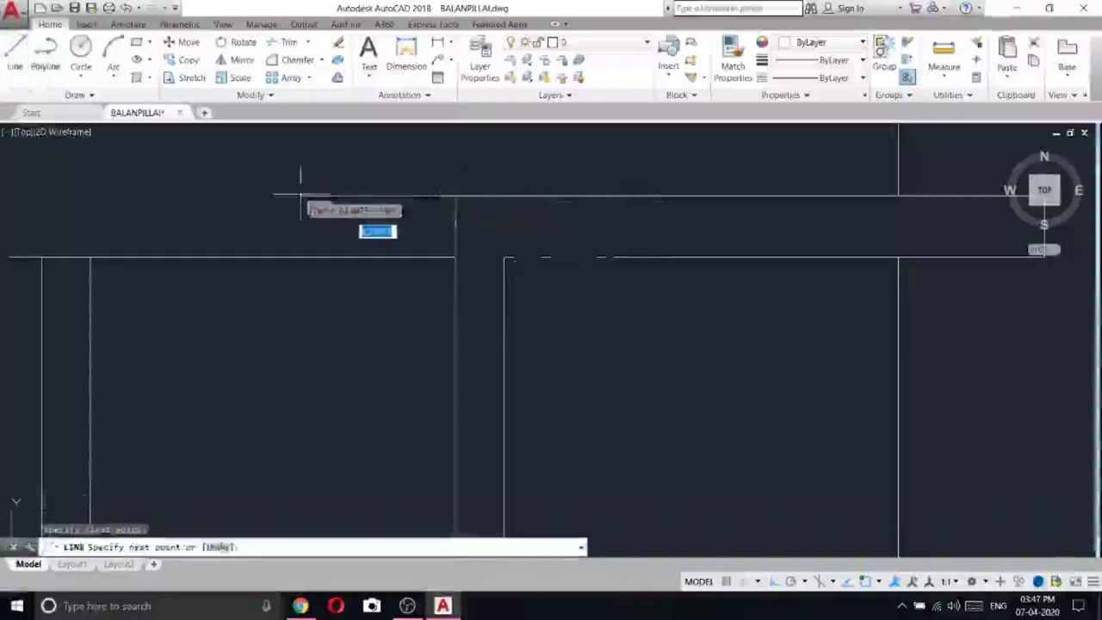
scroll(400, 267, down, 3)
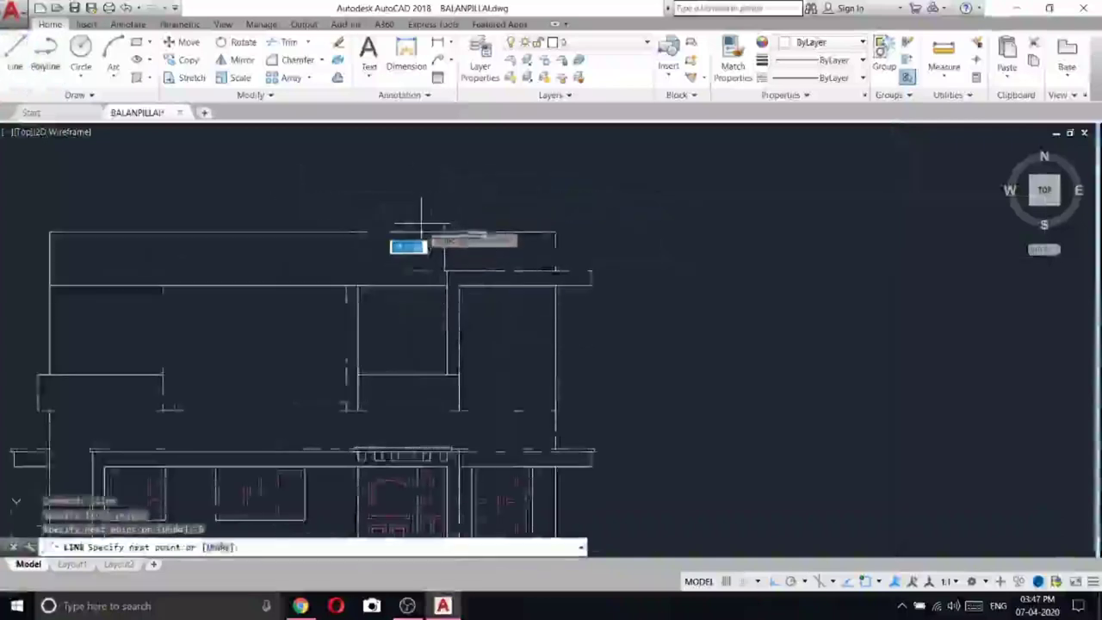
text(5)
key(Return)
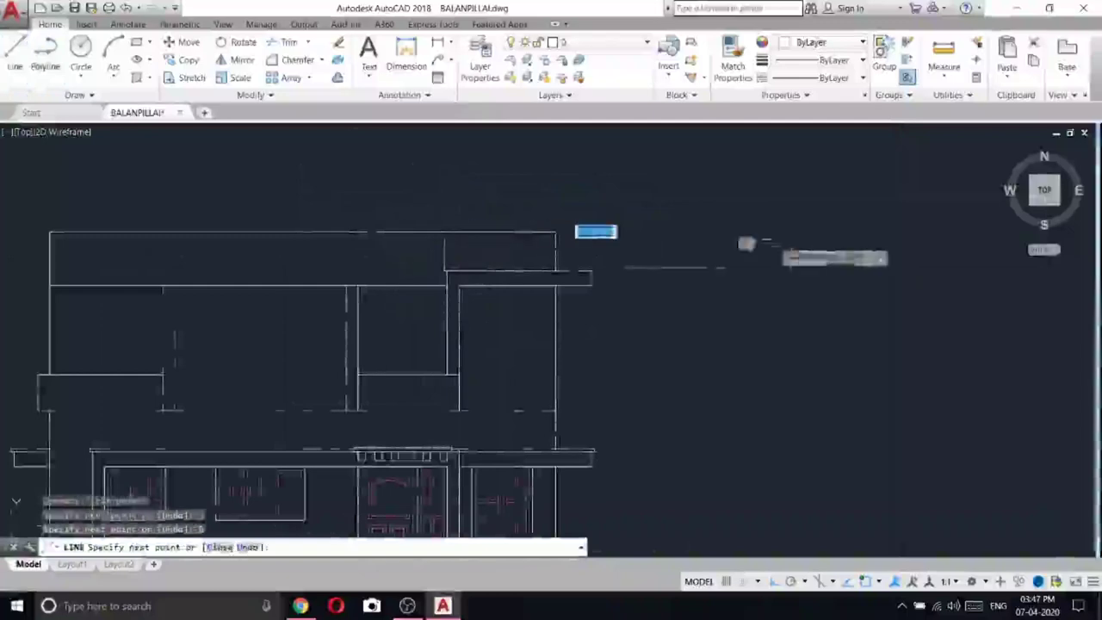
scroll(564, 271, up, 5)
scroll(731, 231, down, 2)
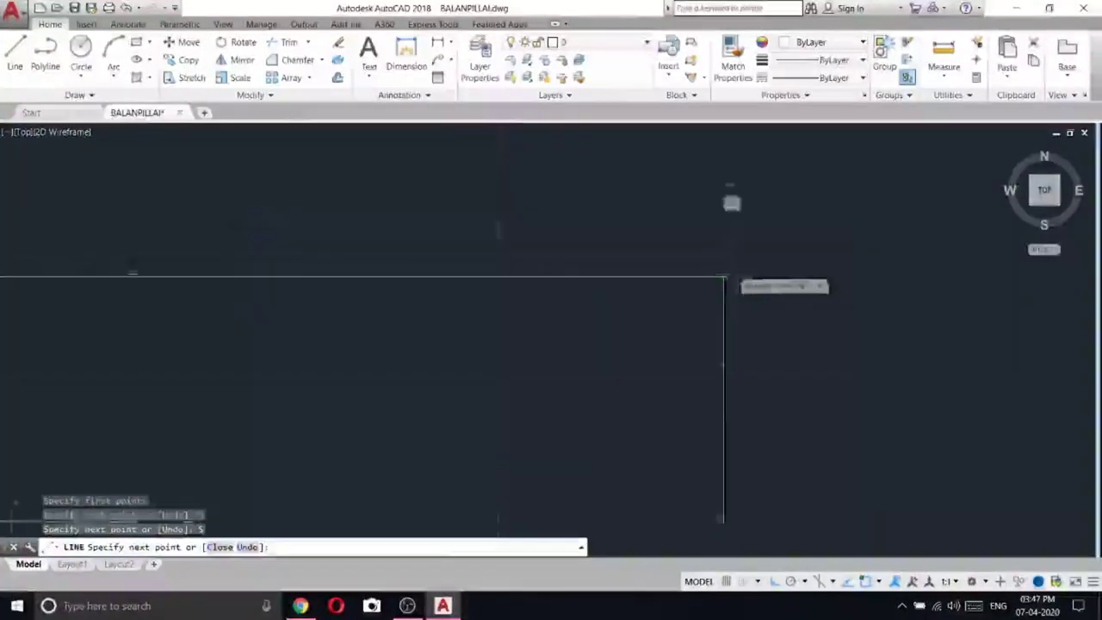
click(880, 204)
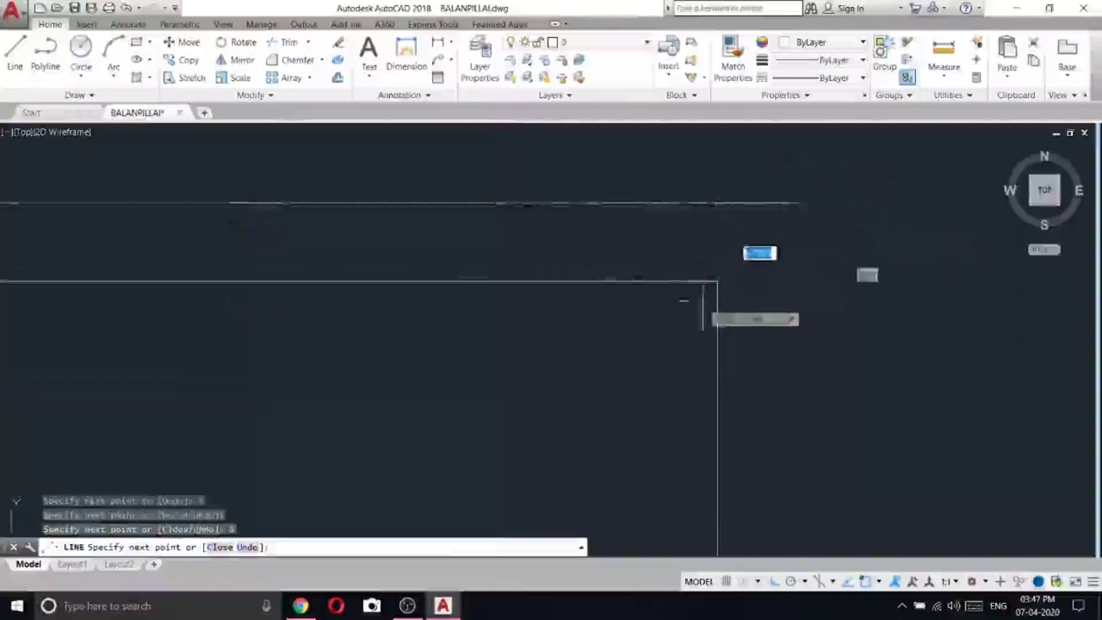
click(797, 280)
click(720, 281)
right_click(608, 282)
click(637, 291)
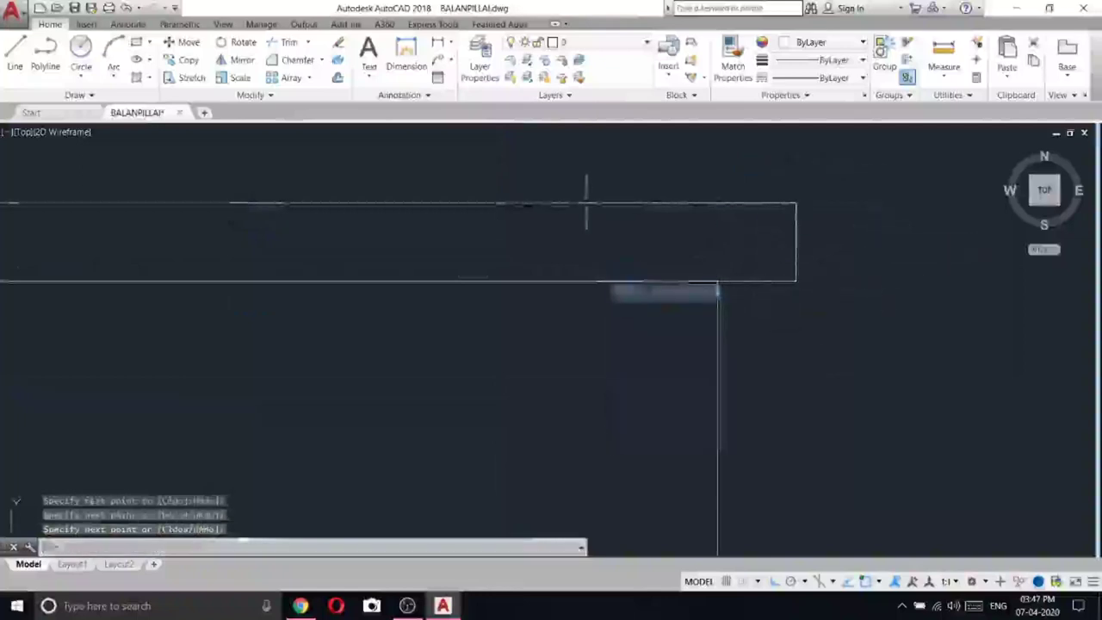
- Trim the right wall line where it crosses the roof slab's capping strip
right_click(659, 235)
scroll(736, 261, down, 4)
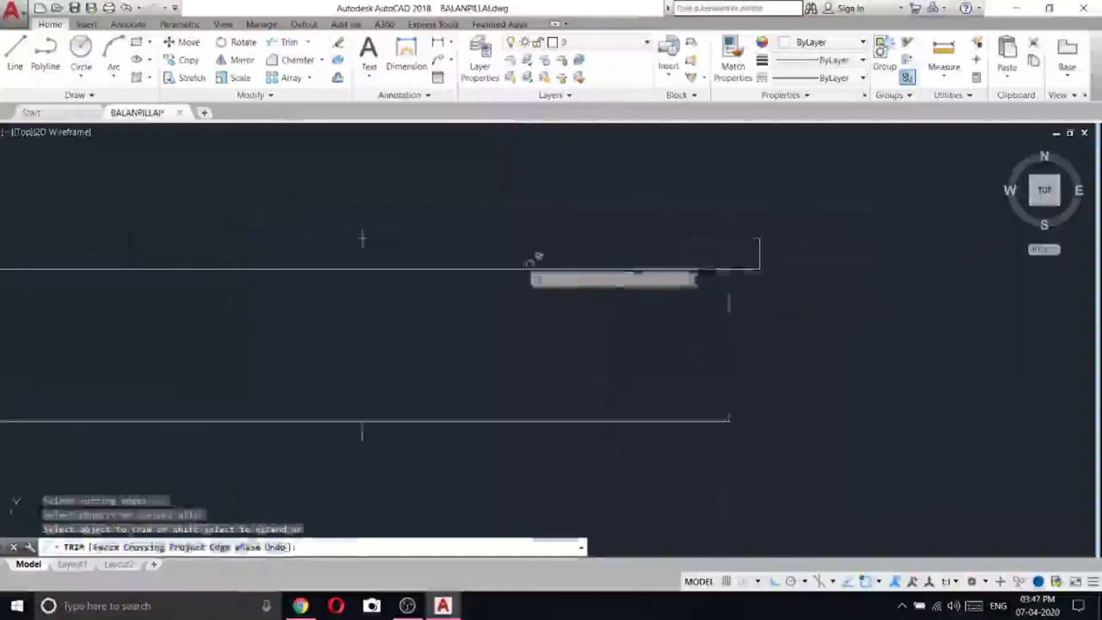
click(410, 247)
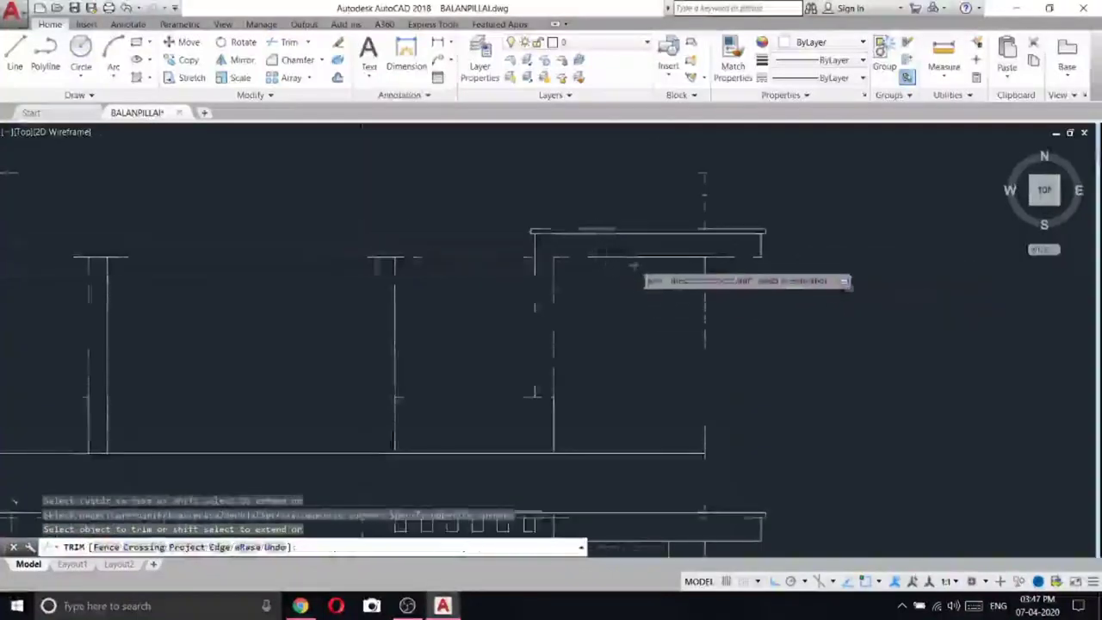
right_click(619, 286)
click(640, 294)
- Trim the ceiling line between the central upper-floor frame and the right-hand roof slab's column
scroll(664, 328, down, 6)
middle_drag(695, 333, 721, 276)
scroll(517, 259, up, 4)
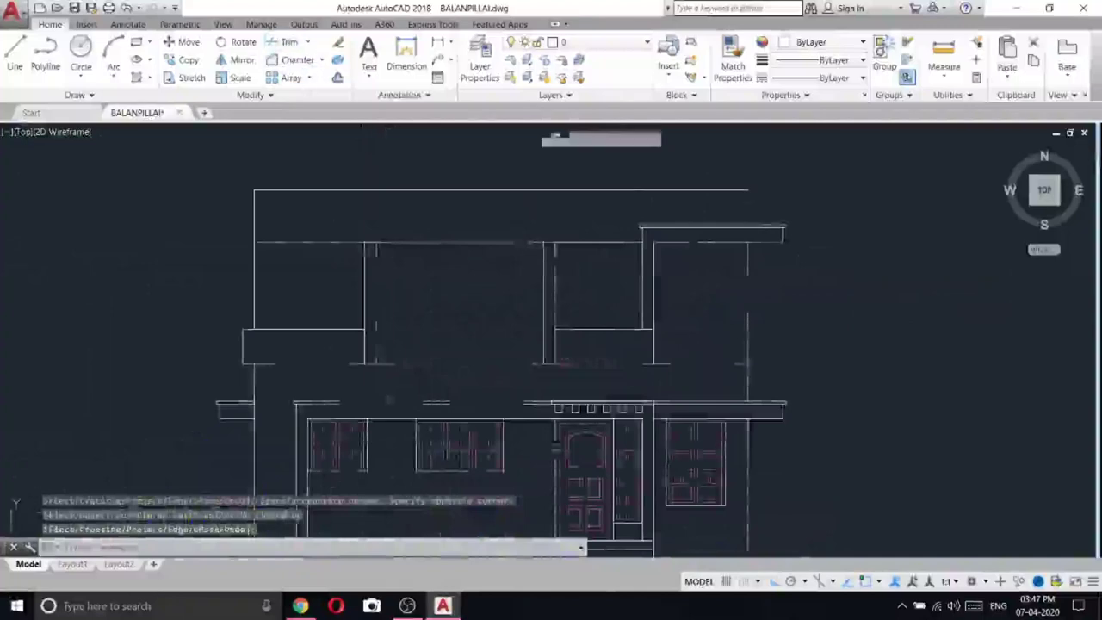
right_click(611, 227)
click(611, 228)
click(585, 266)
right_click(585, 229)
click(607, 239)
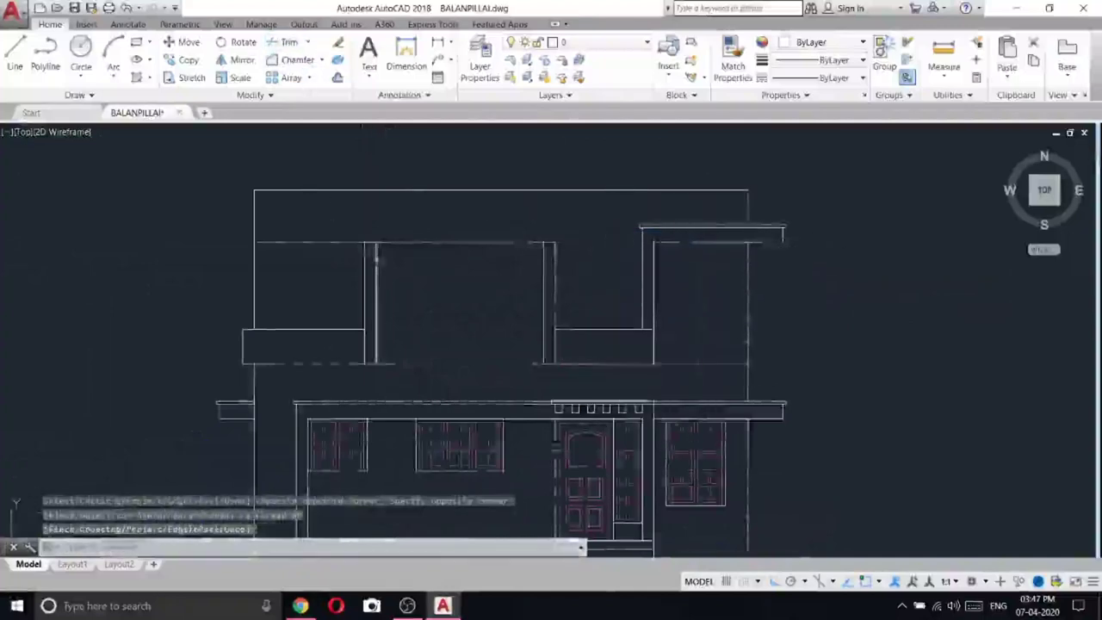
- Trim the ceiling line between the left wall and the central upper-floor frame
click(291, 42)
right_click(297, 238)
click(311, 251)
click(331, 230)
right_click(333, 230)
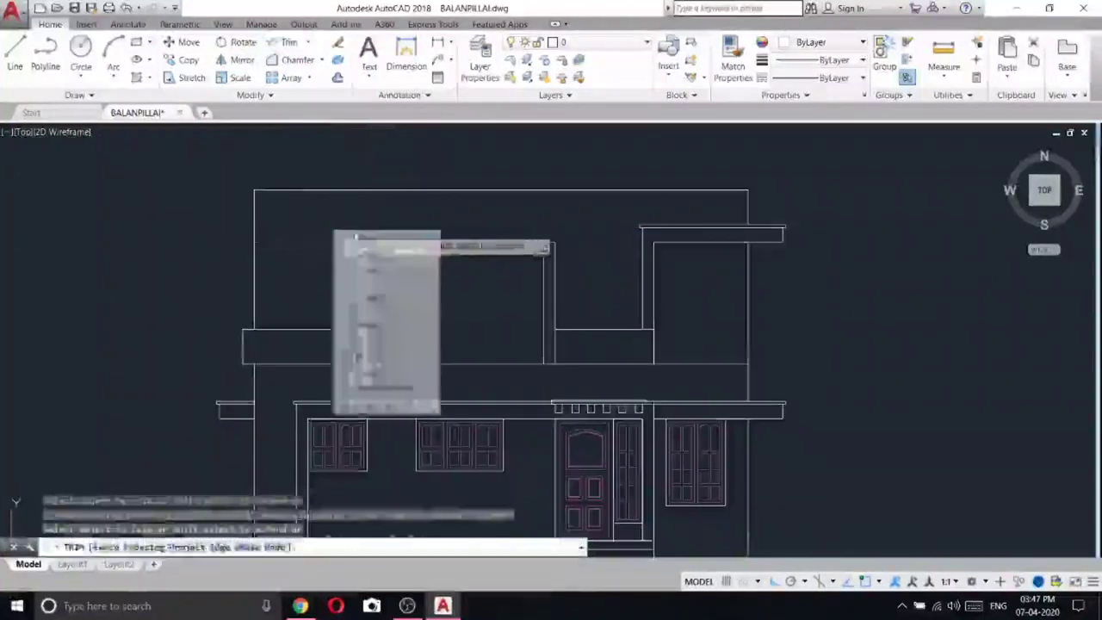
- Draw a roof slab outline 25 units high above the central upper-floor frame, spanning its full width
scroll(392, 262, down, 4)
middle_drag(429, 421, 434, 222)
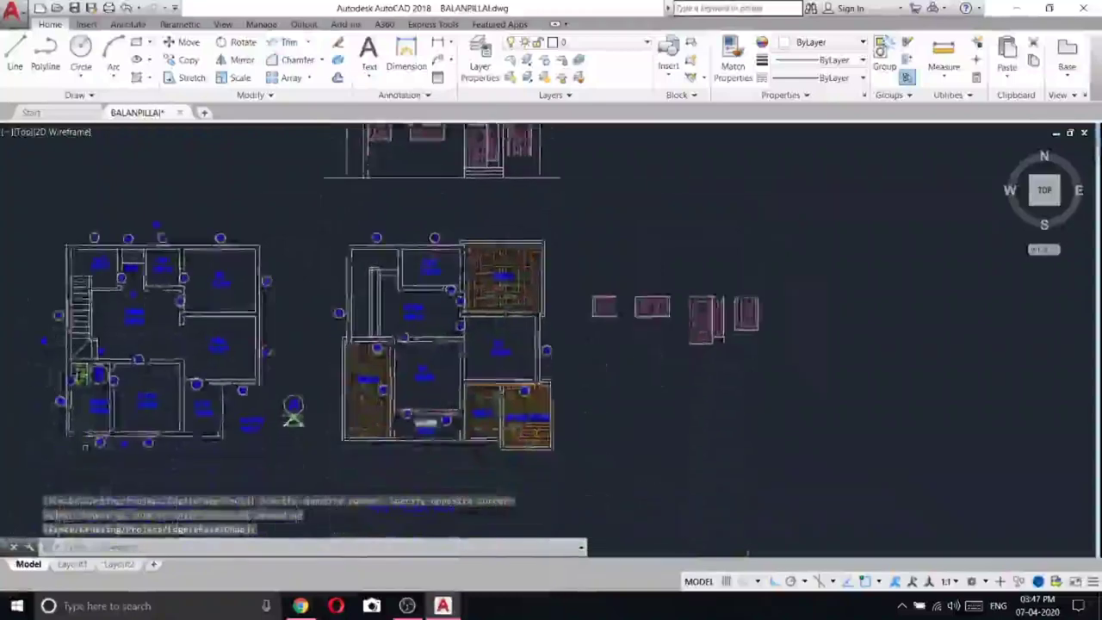
scroll(420, 438, up, 6)
scroll(441, 465, down, 5)
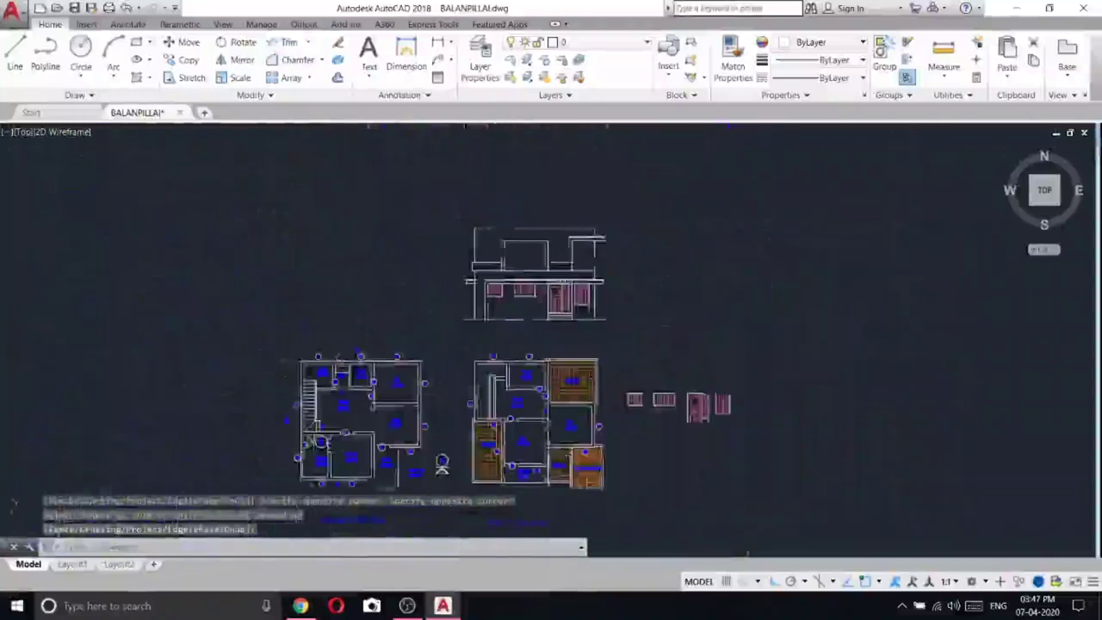
scroll(518, 230, up, 5)
click(15, 53)
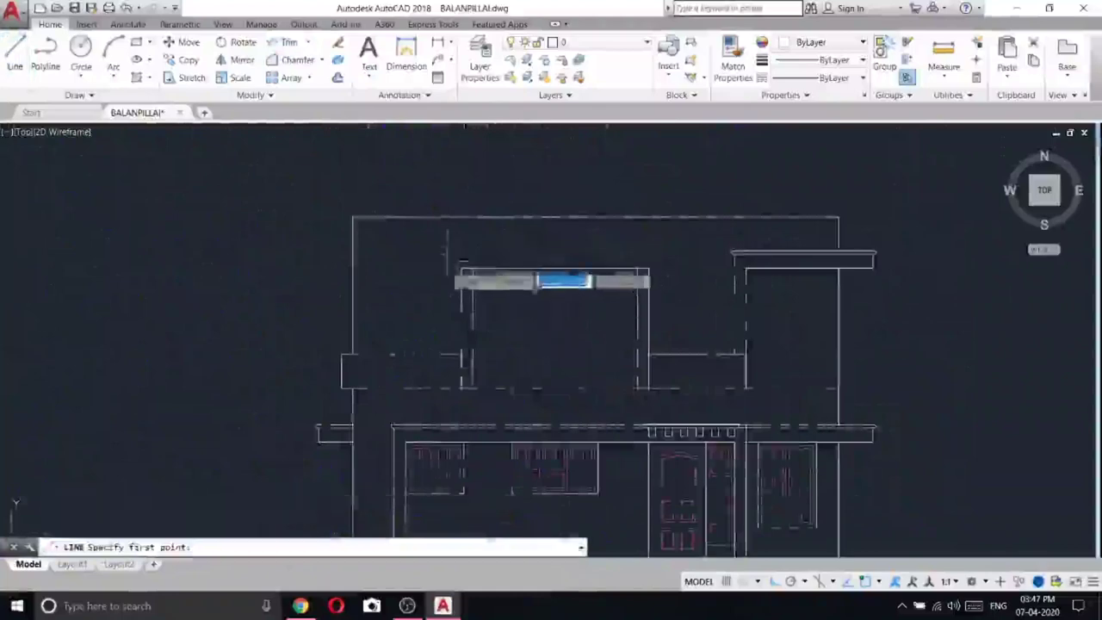
click(461, 267)
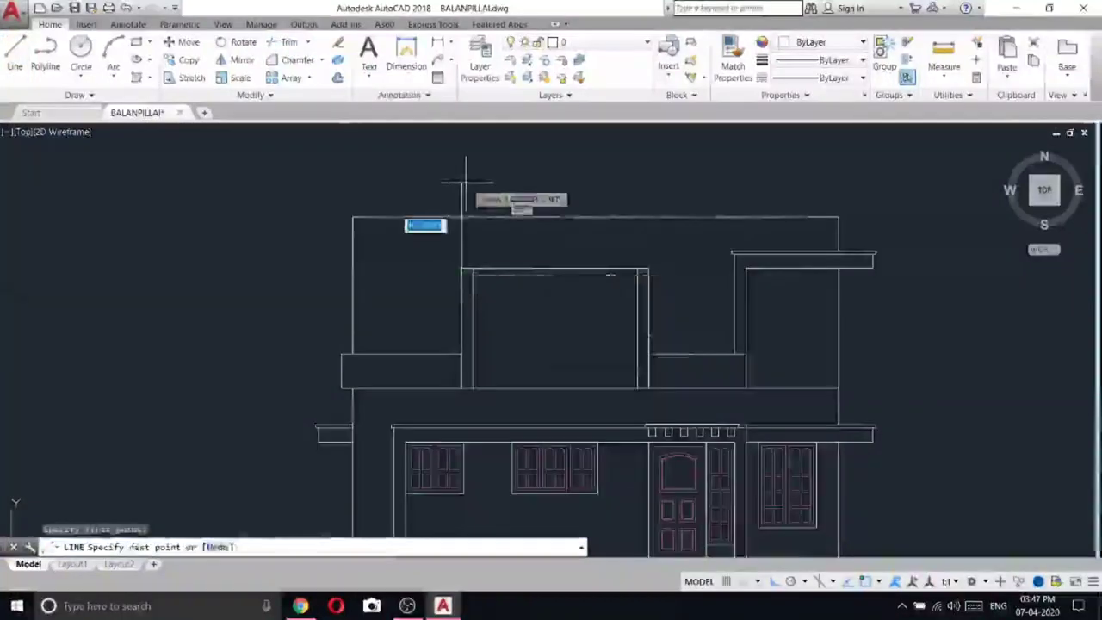
text(25)
key(Return)
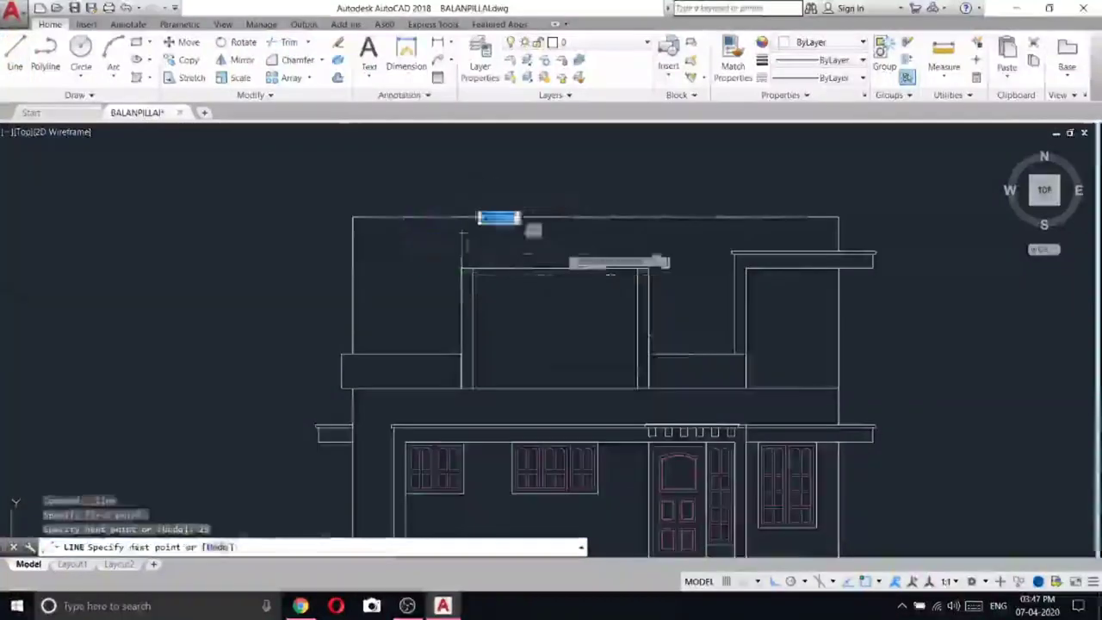
scroll(651, 256, up, 5)
click(640, 259)
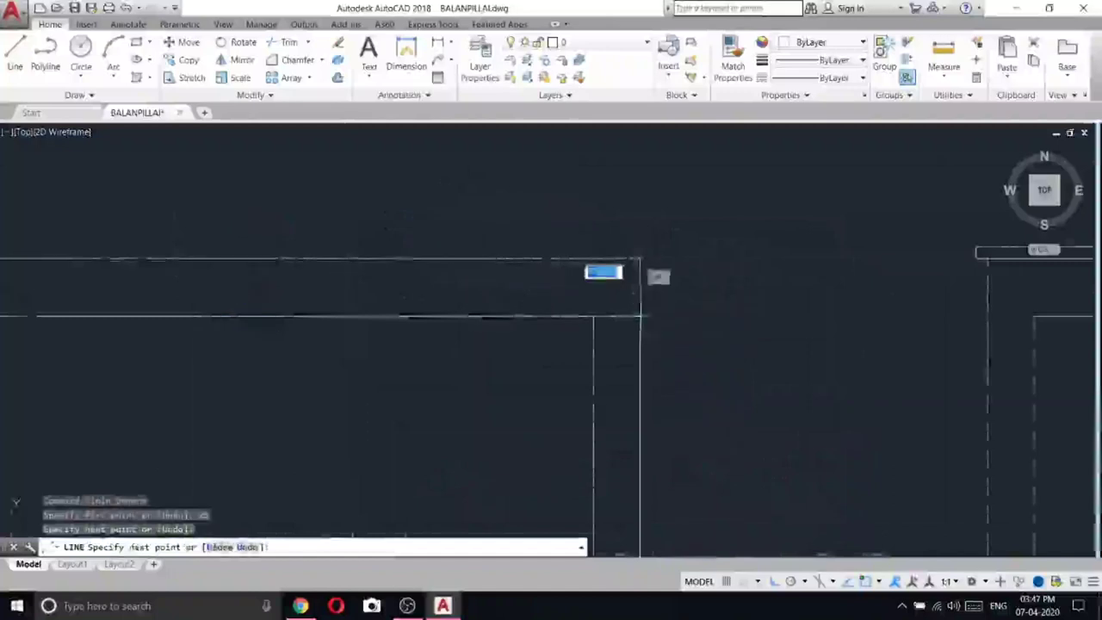
key(Return)
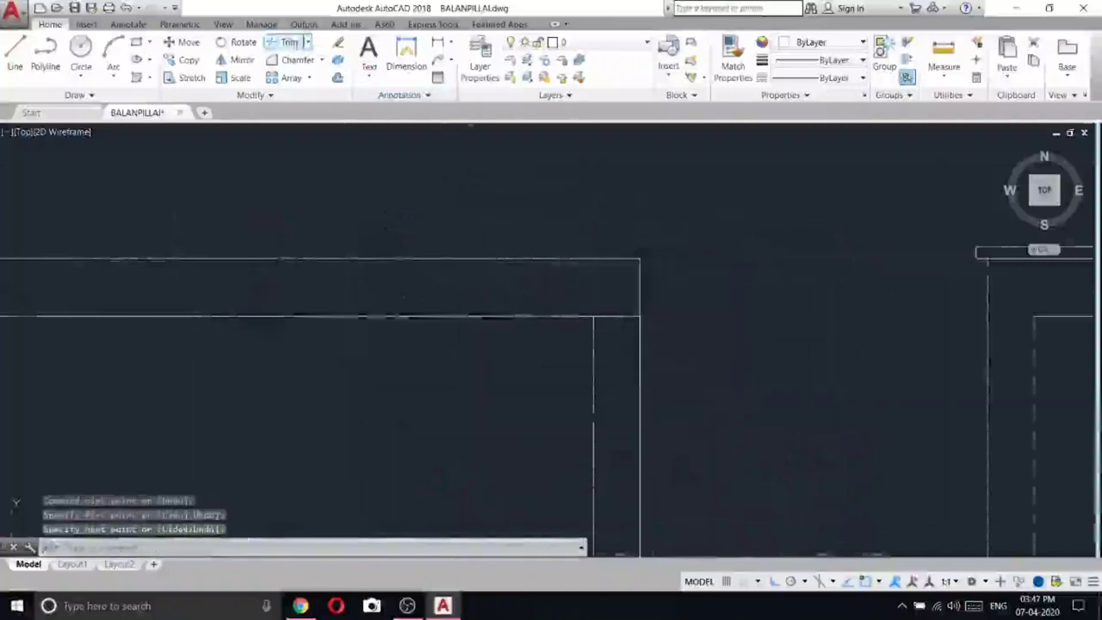
- Trim the central frame's lintel line where it crosses the column tops, joining the columns to the slab above
click(288, 41)
key(Return)
scroll(566, 337, down, 3)
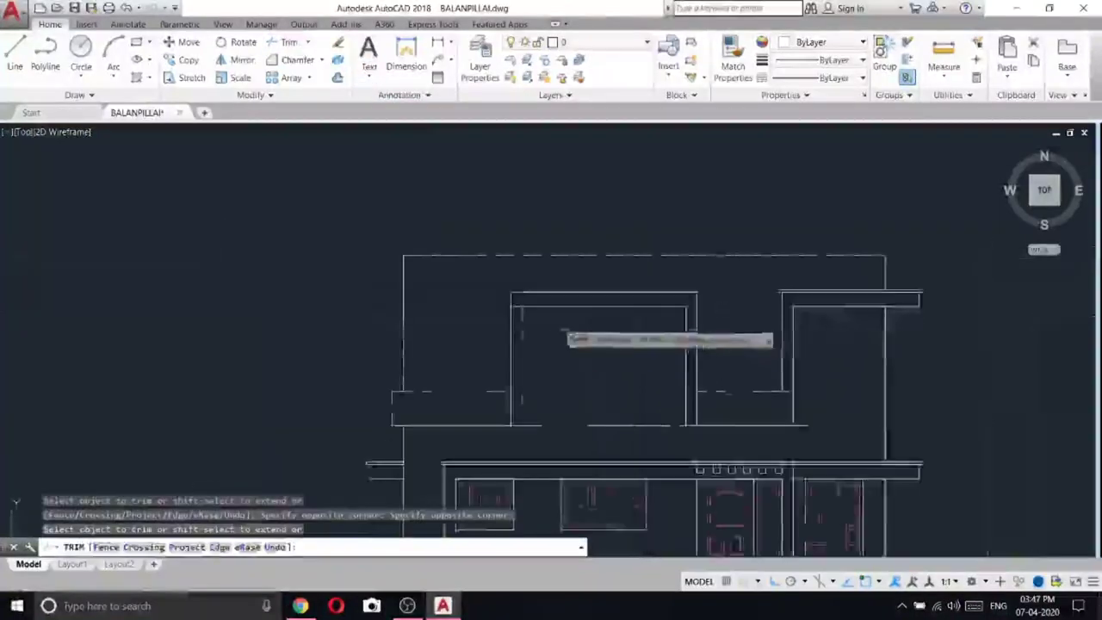
scroll(566, 338, up, 3)
right_click(539, 216)
click(556, 223)
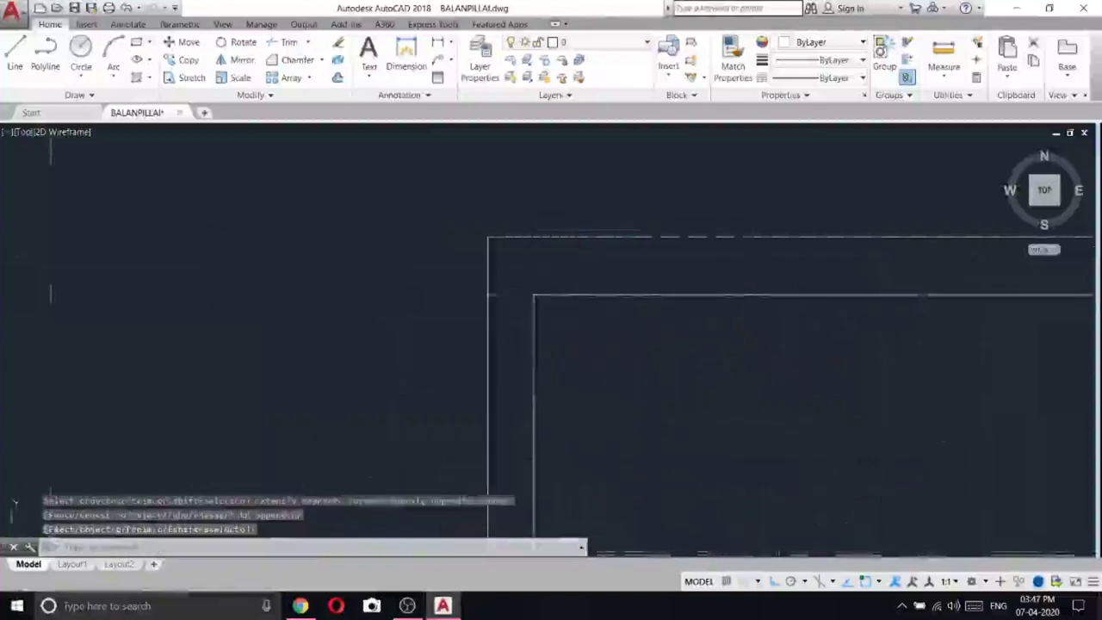
- Draw a capping strip 5 units thick along the central frame slab's upper edge, projecting 5 units past both ends
click(14, 56)
click(488, 239)
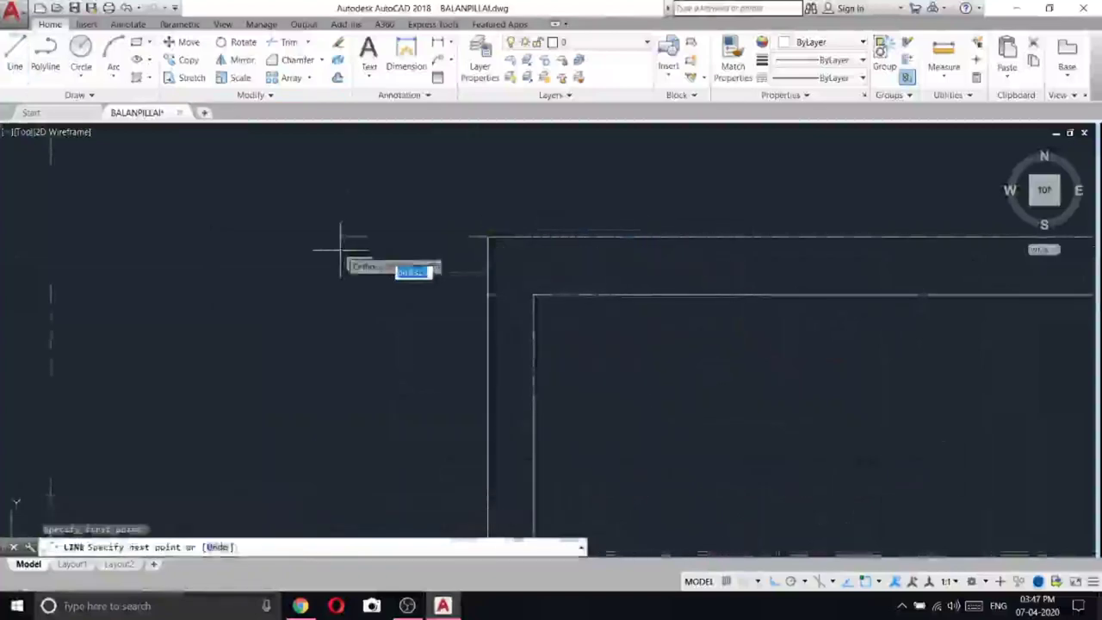
text(3)
key(Return)
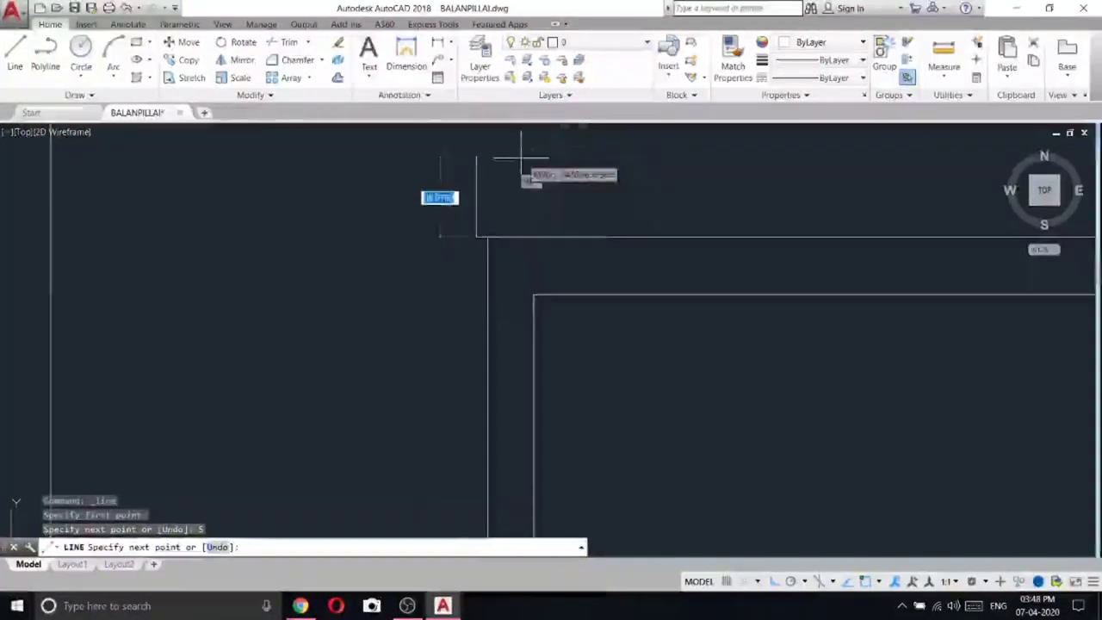
scroll(477, 199, down, 5)
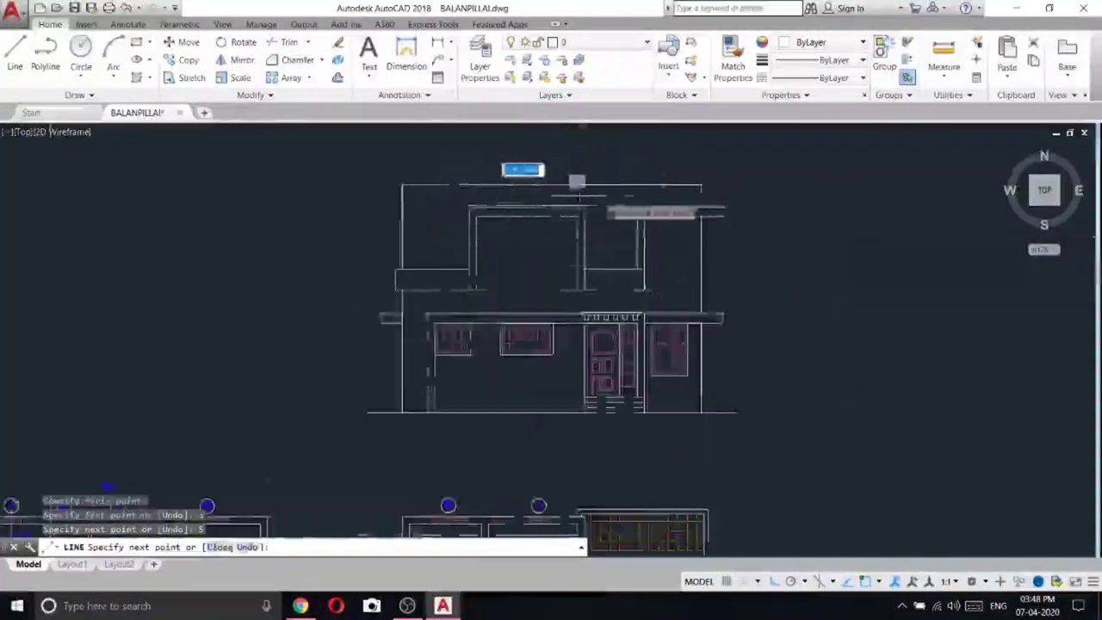
scroll(591, 207, up, 5)
click(620, 314)
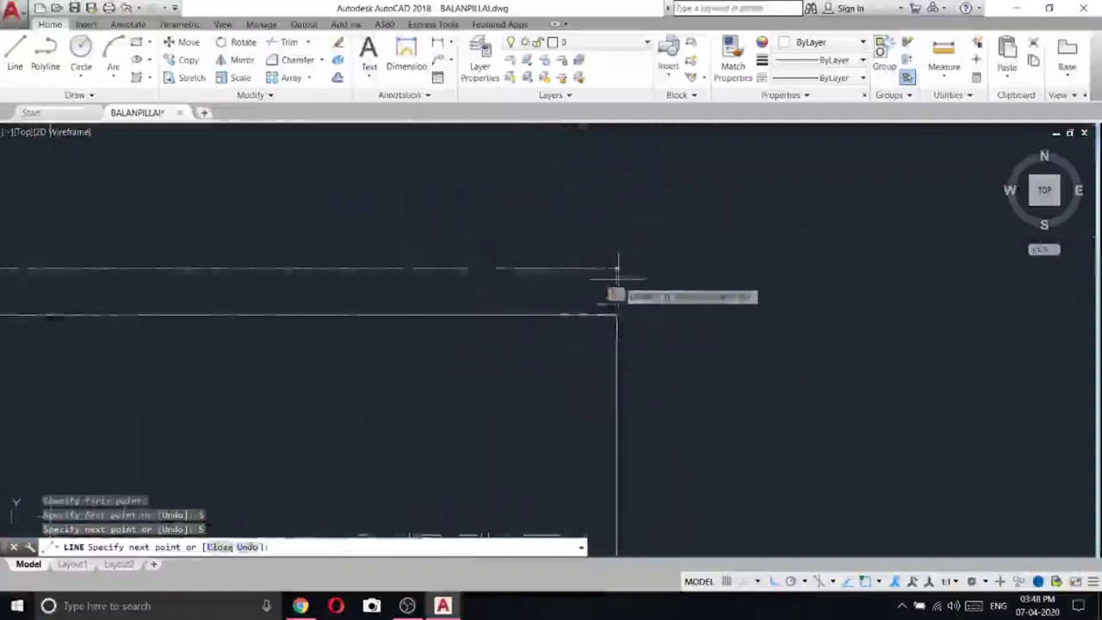
text(5)
key(Return)
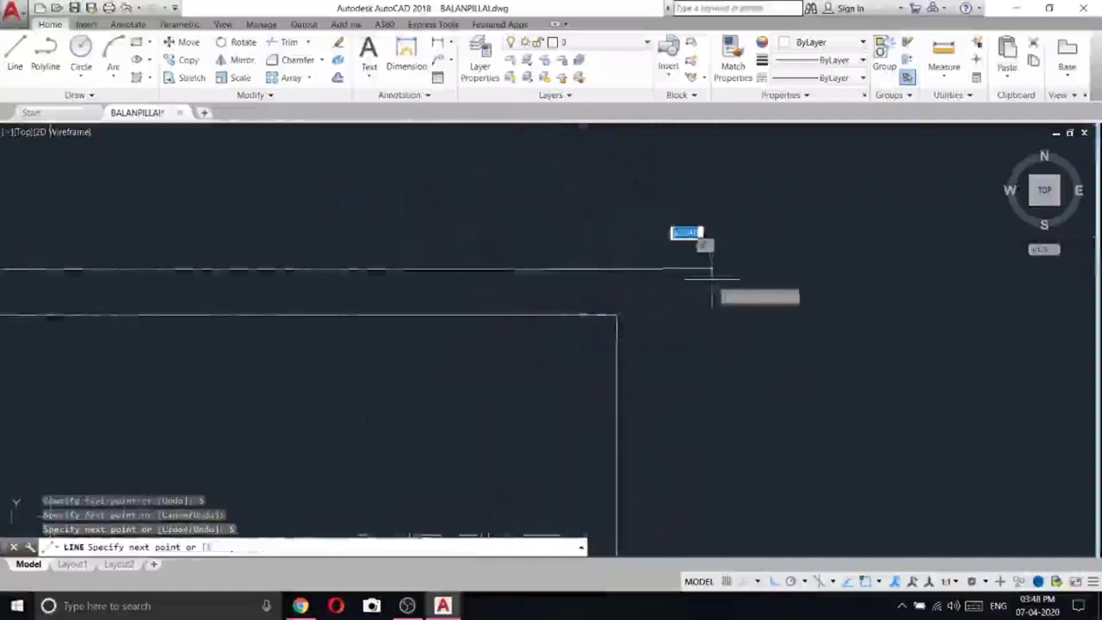
click(661, 315)
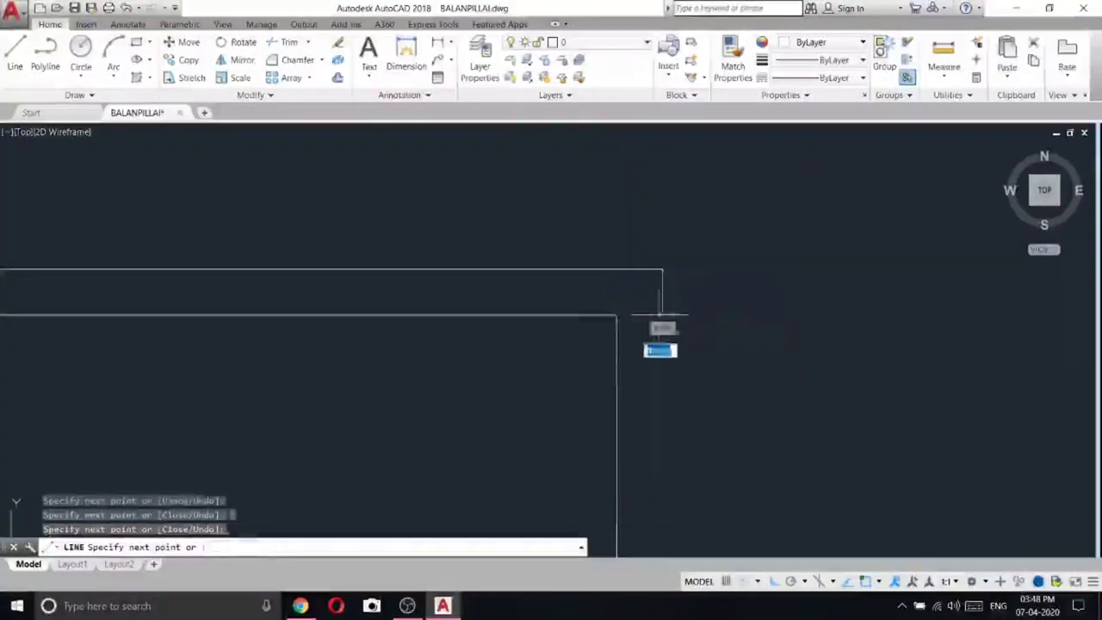
scroll(525, 270, down, 5)
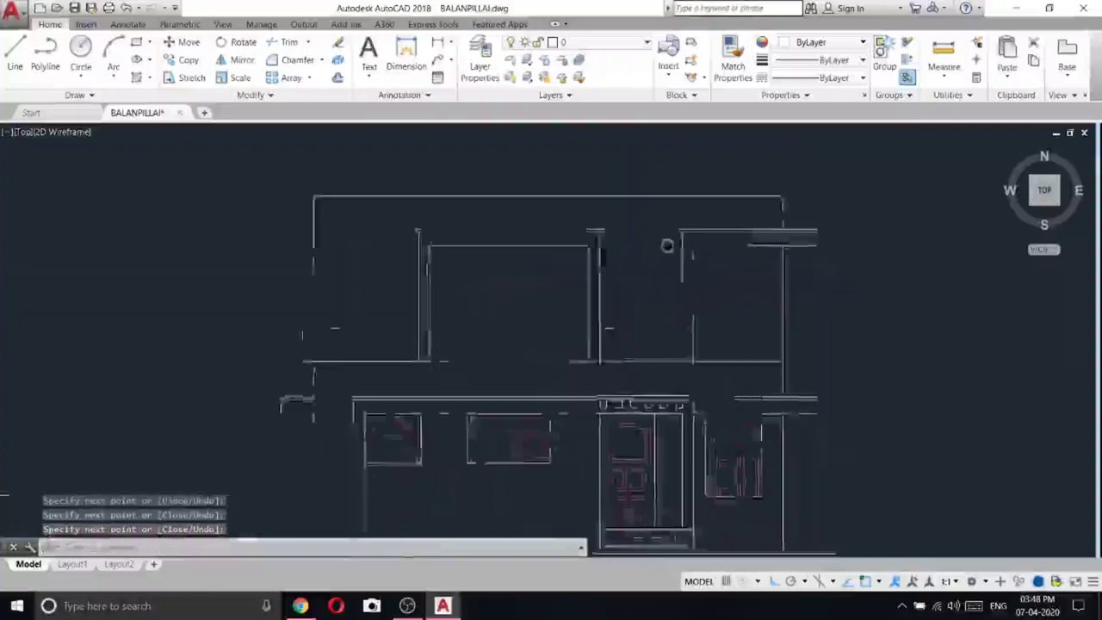
- Draw a vertical line from the lower end of the right-hand slab's column down to the ground-floor slab's capping
middle_drag(737, 287, 658, 280)
scroll(658, 282, down, 2)
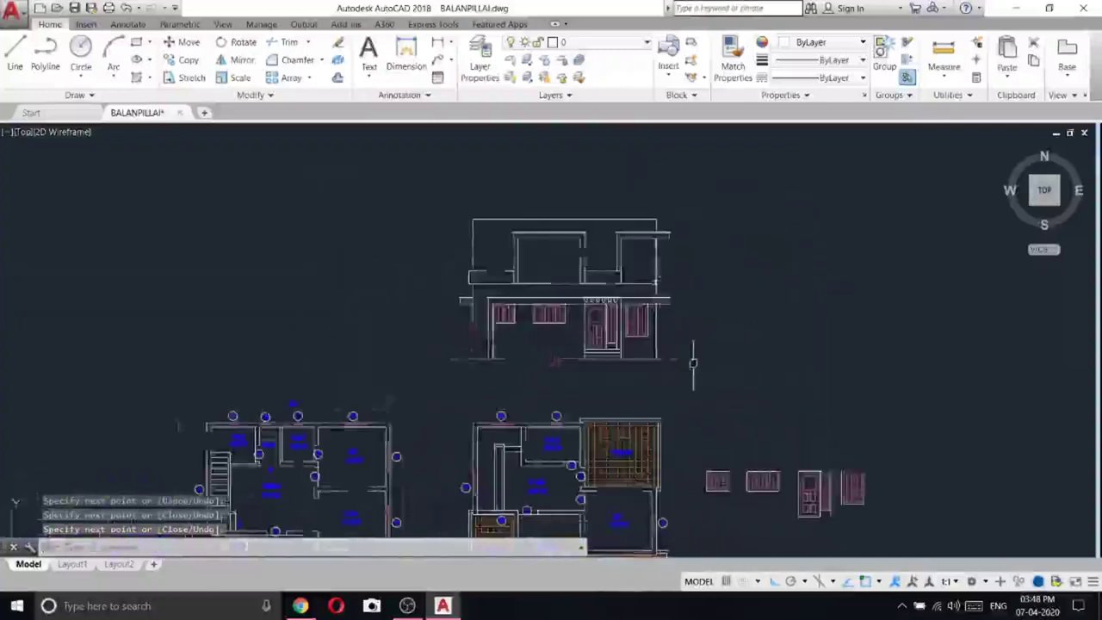
mouse_move(686, 348)
middle_down()
mouse_move(681, 197)
mouse_move(672, 278)
middle_up()
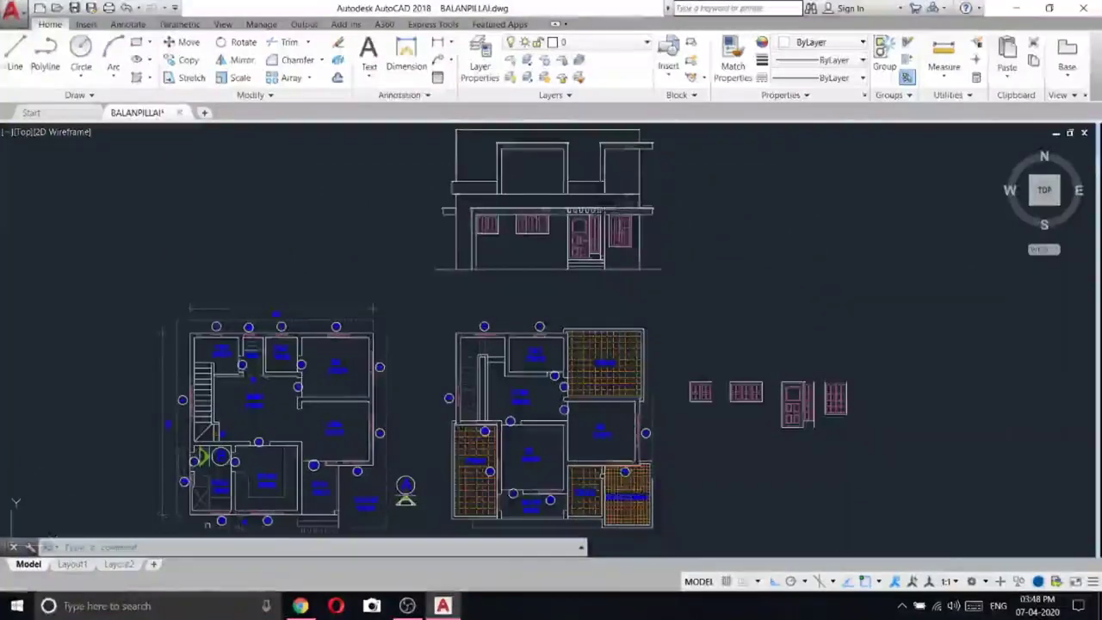
scroll(575, 196, up, 5)
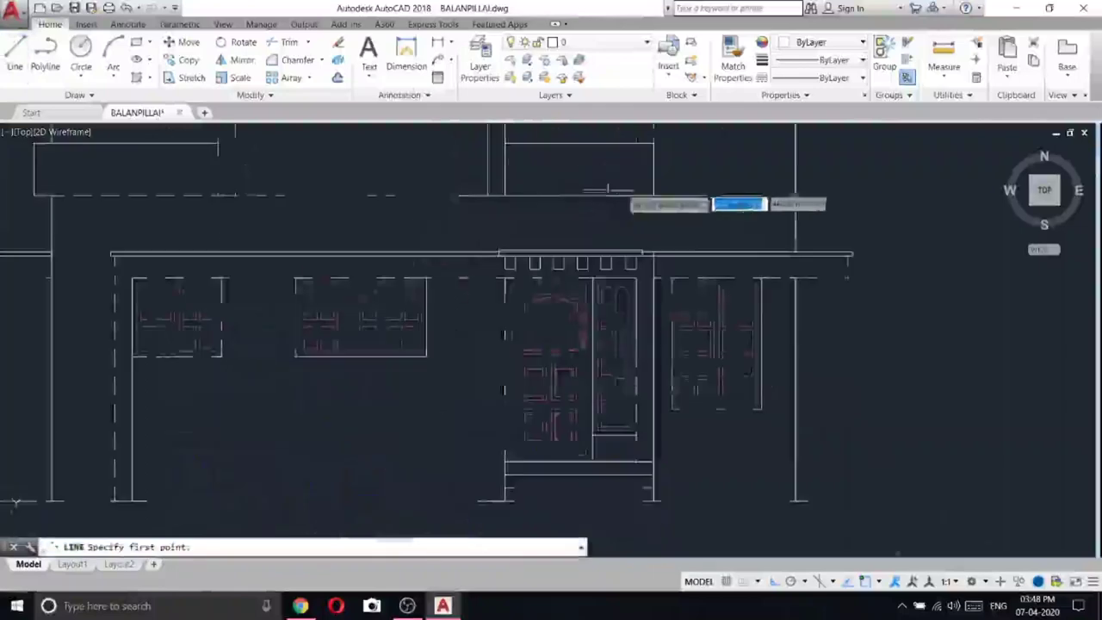
click(655, 207)
scroll(655, 215, up, 3)
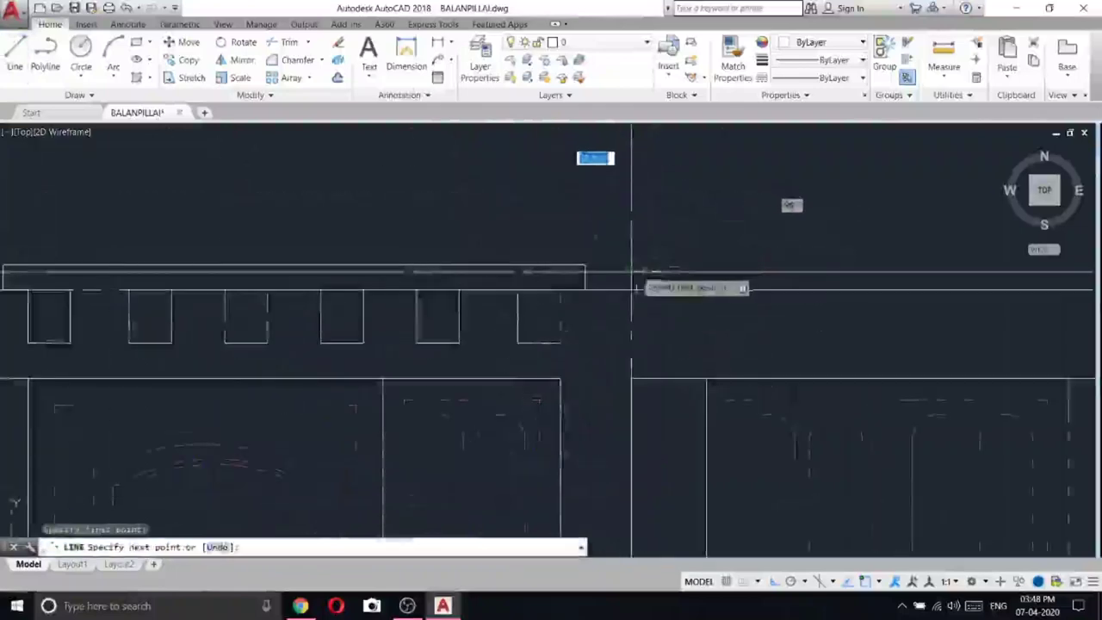
click(631, 272)
- Trim the ground-floor slab's lines where they meet the new vertical line beside the entrance capping
click(288, 42)
key(Return)
scroll(632, 283, up, 6)
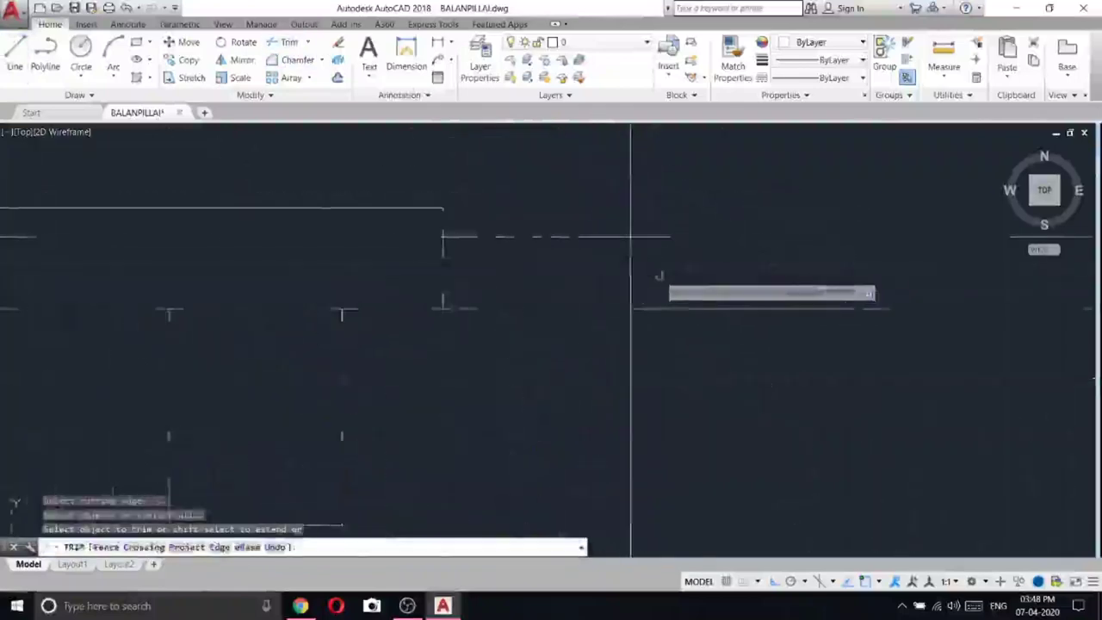
scroll(631, 236, down, 5)
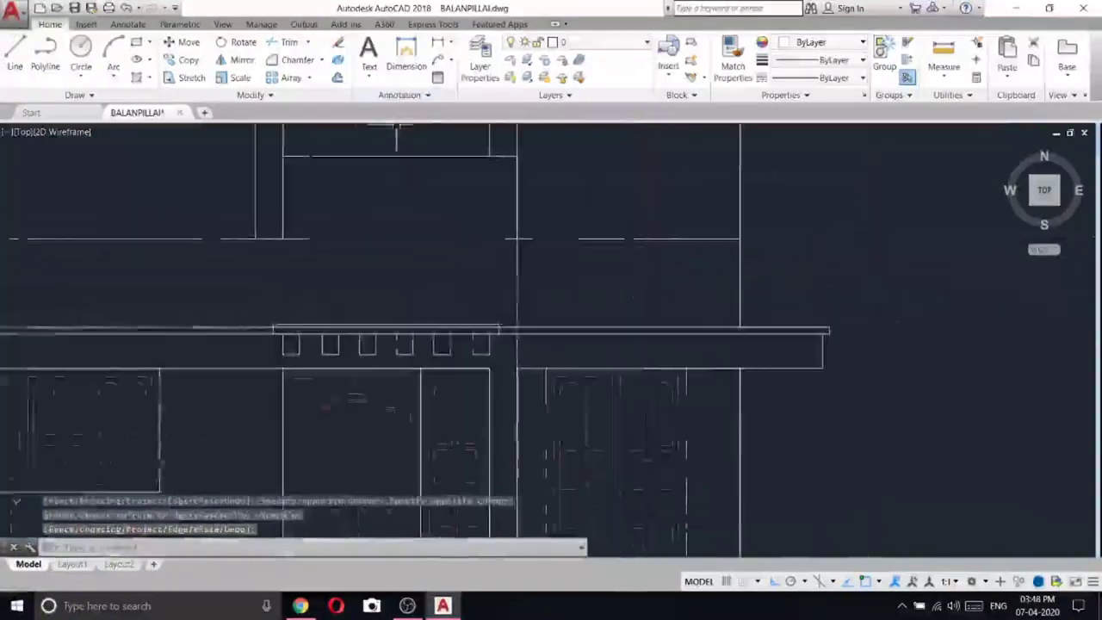
- Trim the first-floor line between the new vertical line and the right wall
click(284, 43)
right_click(574, 202)
click(574, 202)
click(556, 275)
right_click(583, 192)
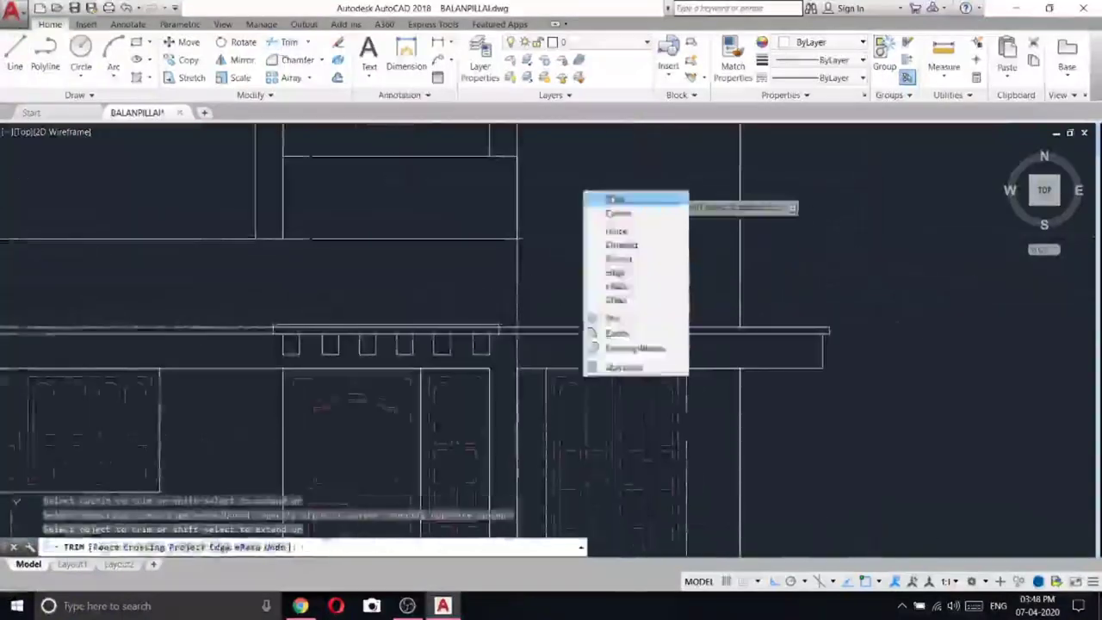
click(605, 199)
- Examine the front elevation against the floor plans below it
scroll(612, 258, down, 5)
middle_drag(692, 262, 612, 254)
scroll(551, 237, up, 5)
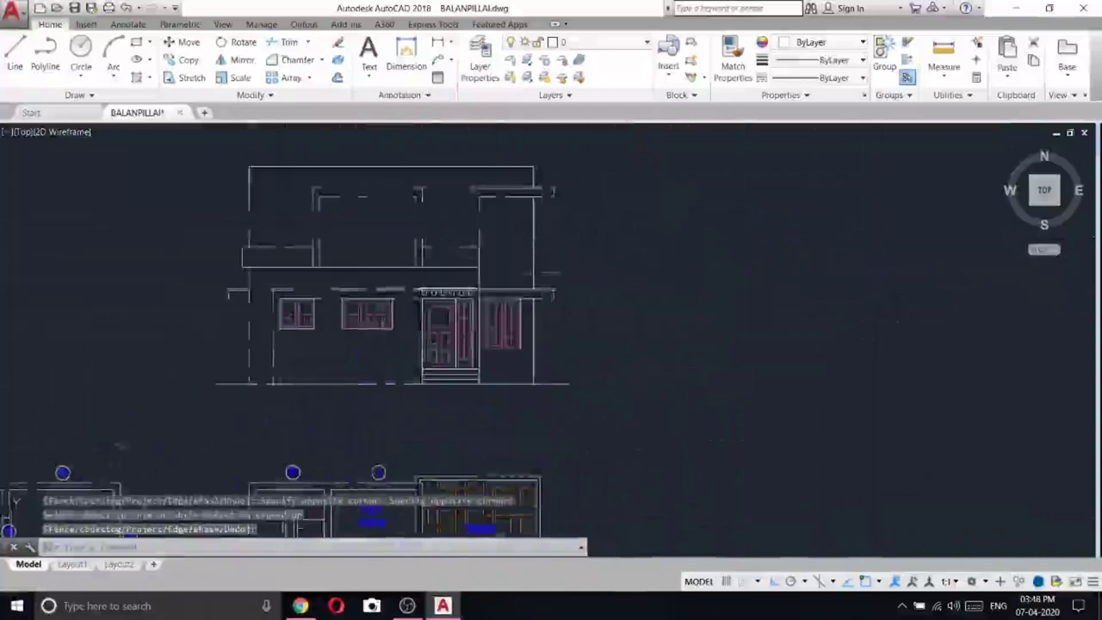
scroll(531, 277, down, 5)
scroll(390, 454, up, 3)
scroll(270, 431, down, 3)
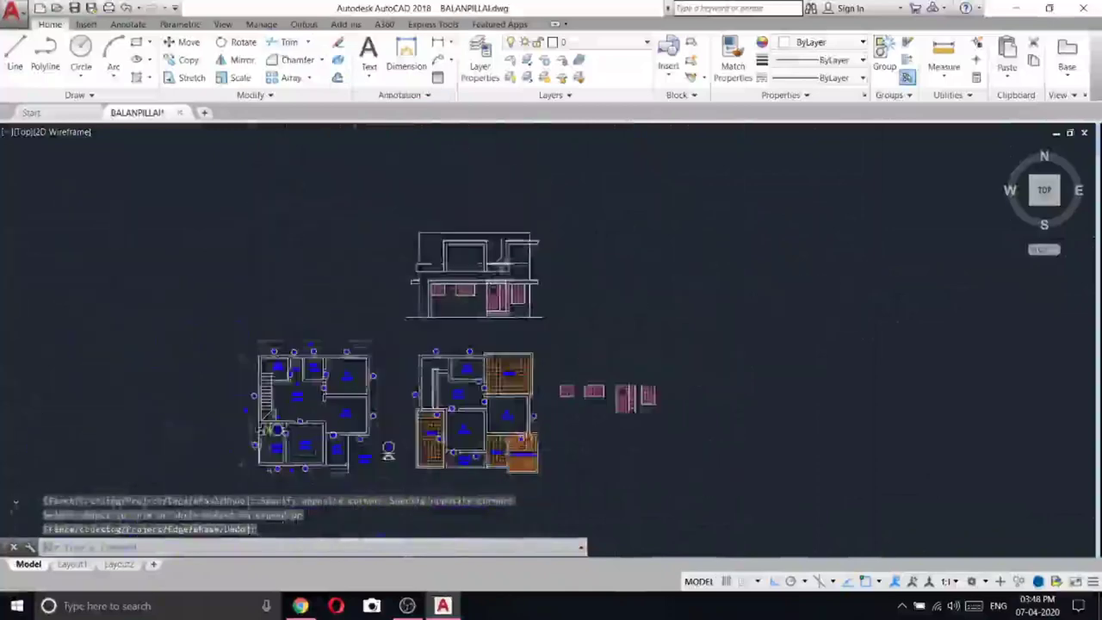
scroll(511, 251, up, 2)
scroll(508, 263, down, 3)
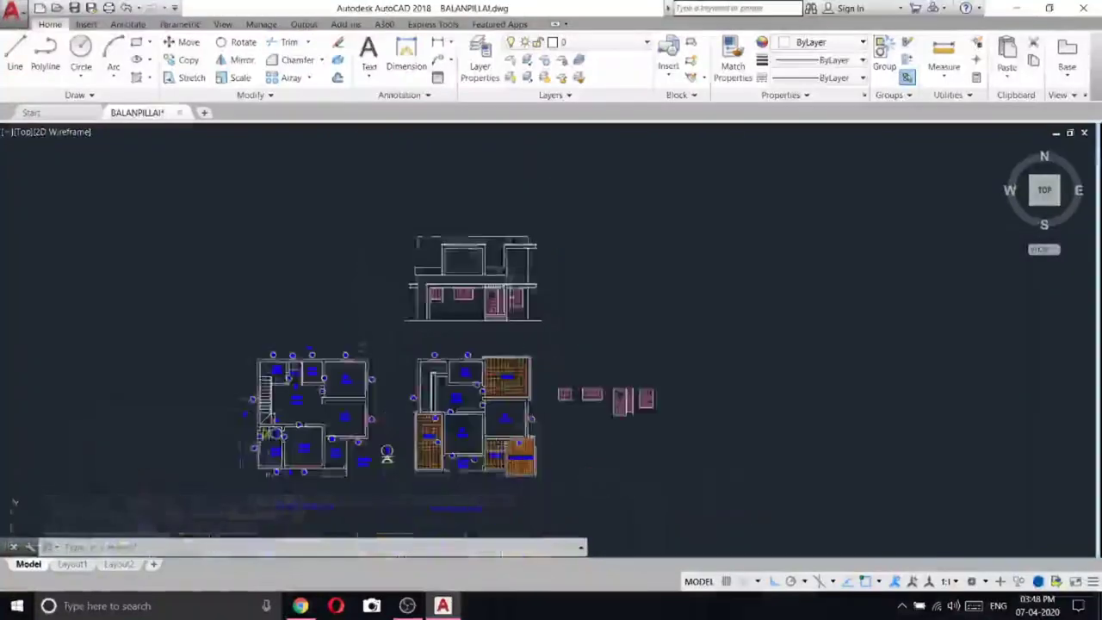
scroll(508, 452, up, 5)
scroll(508, 452, up, 2)
scroll(476, 391, down, 4)
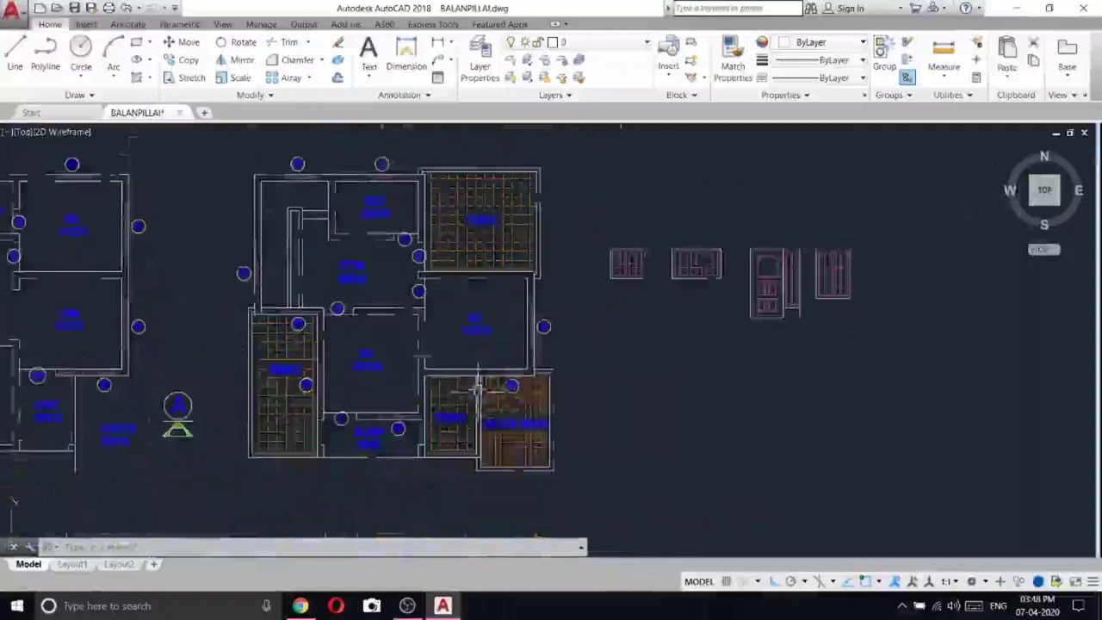
scroll(513, 385, down, 2)
scroll(507, 131, up, 2)
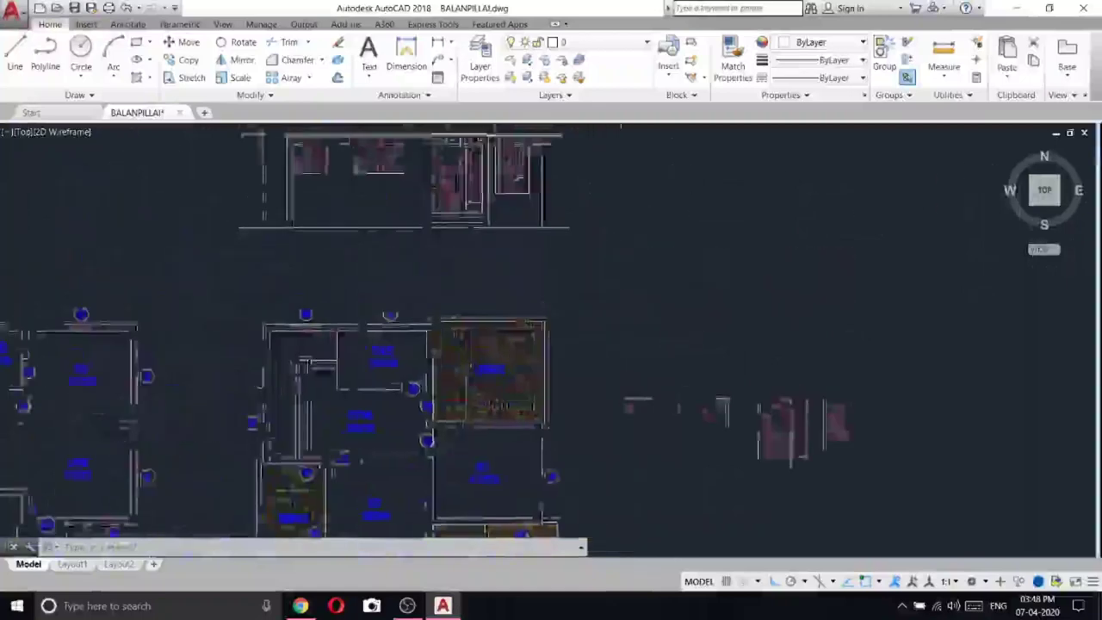
middle_drag(501, 129, 514, 273)
scroll(514, 273, up, 4)
scroll(514, 272, down, 4)
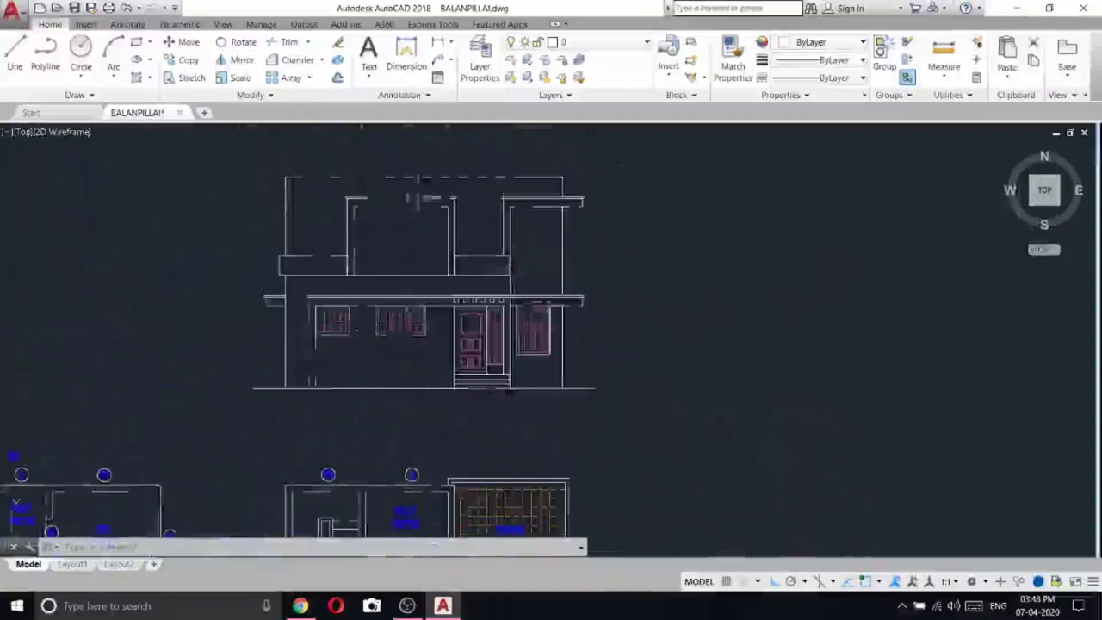
scroll(509, 270, up, 2)
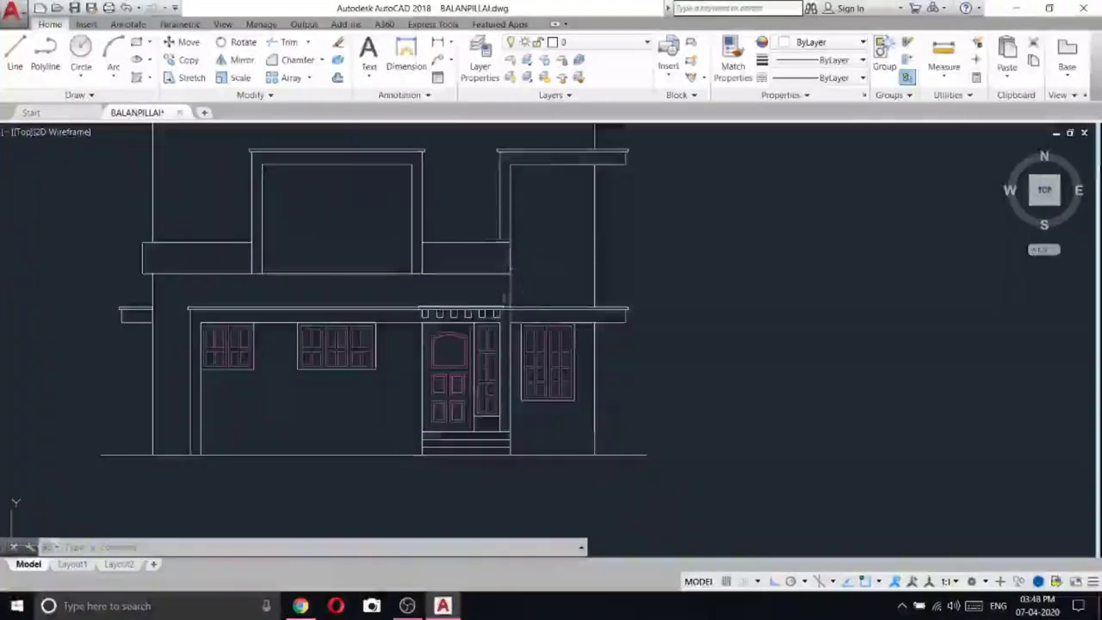
scroll(510, 262, down, 2)
scroll(510, 262, up, 3)
scroll(509, 262, down, 3)
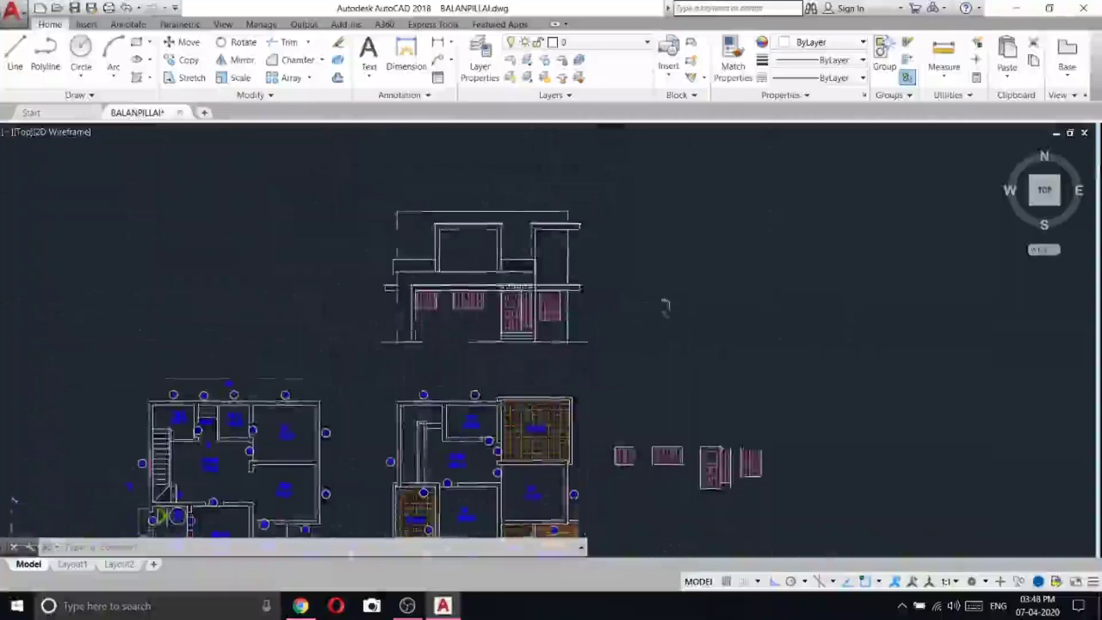
- Erase the long underside line of the right-hand roof slab
scroll(563, 223, up, 5)
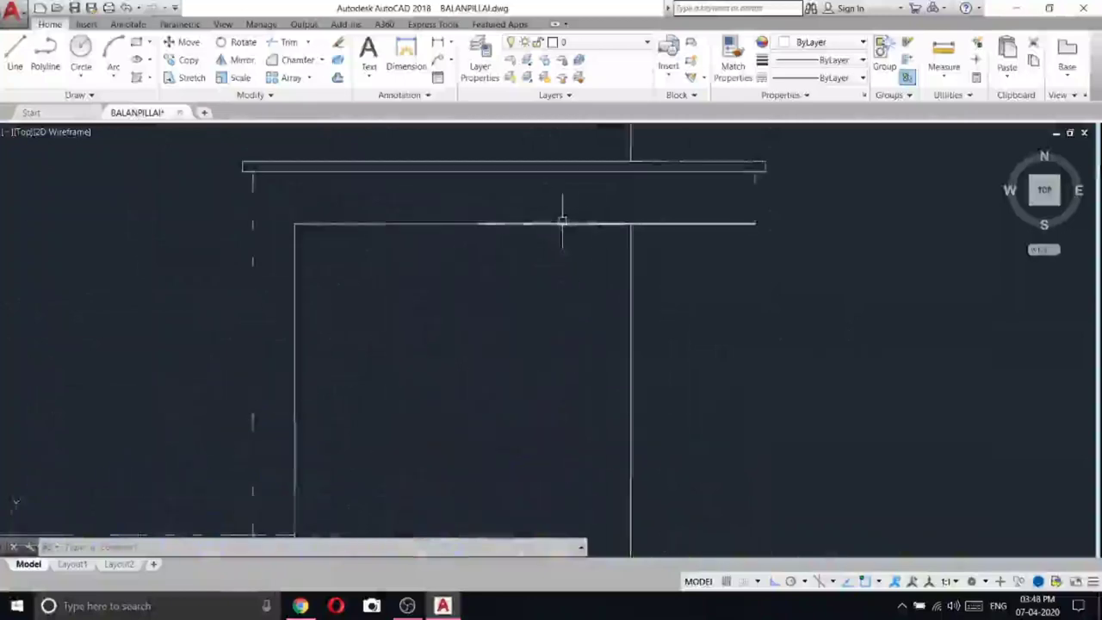
click(562, 222)
right_click(561, 221)
click(595, 296)
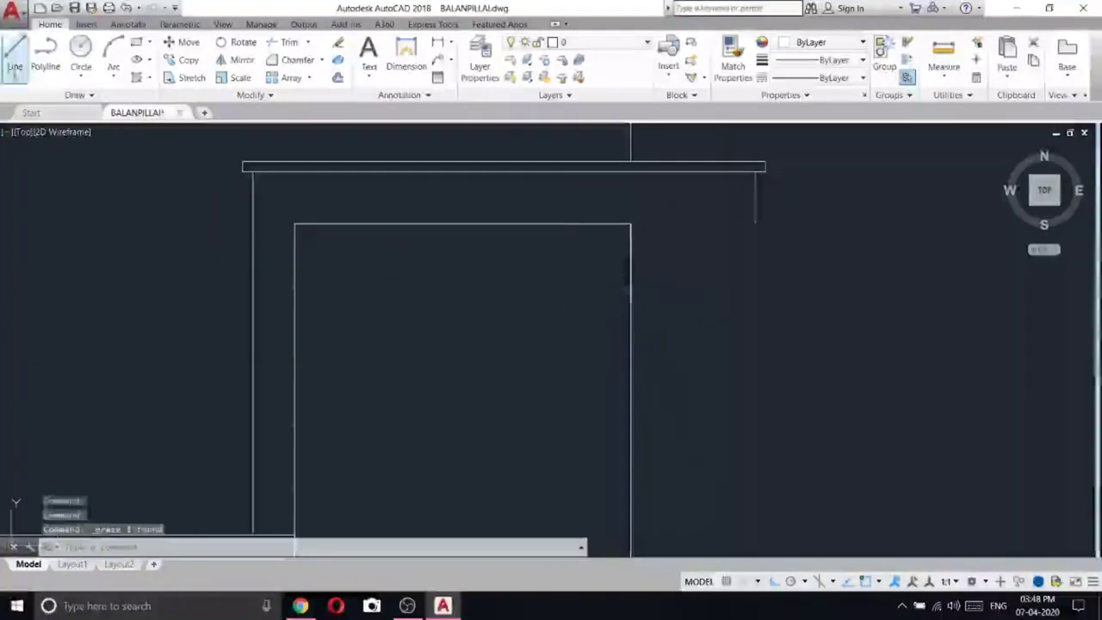
- Draw the right-hand roof slab's underside from the right wall to the slab's outer end
click(14, 53)
click(633, 225)
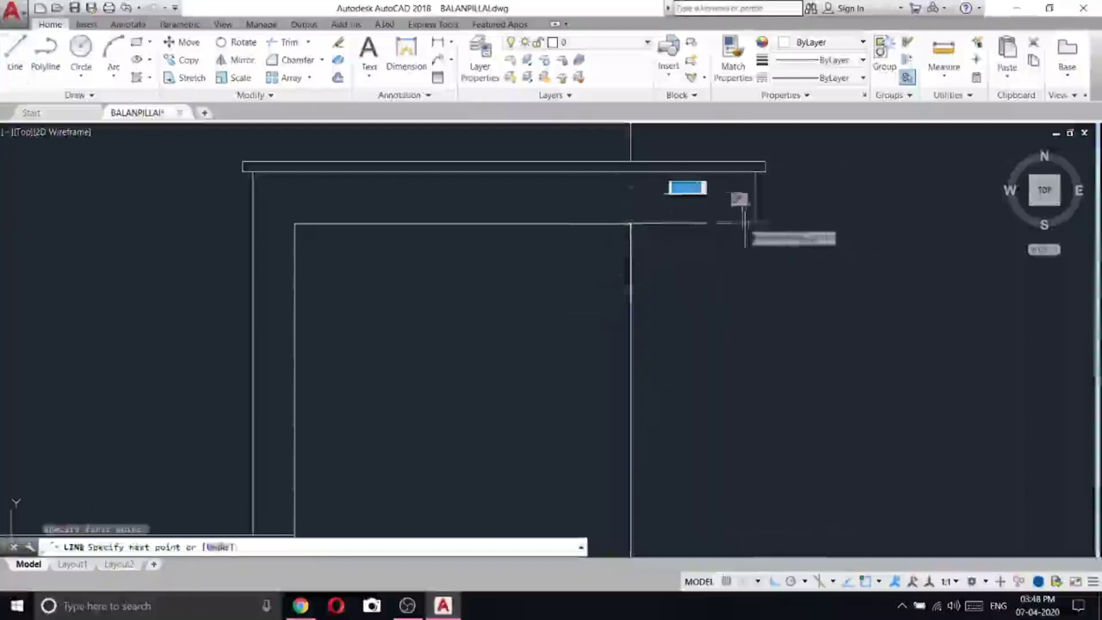
click(755, 223)
right_click(817, 201)
click(847, 209)
scroll(612, 213, down, 5)
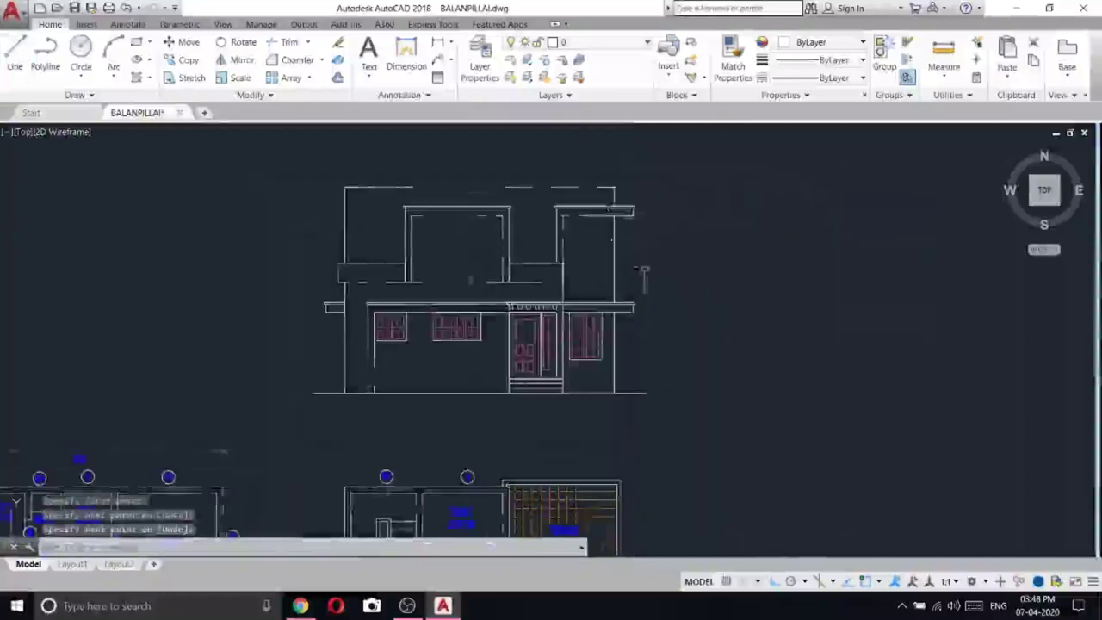
- Draw a slab projection 60 long and 15 thick outward from the right side of the central upper-floor frame
middle_drag(697, 317, 703, 255)
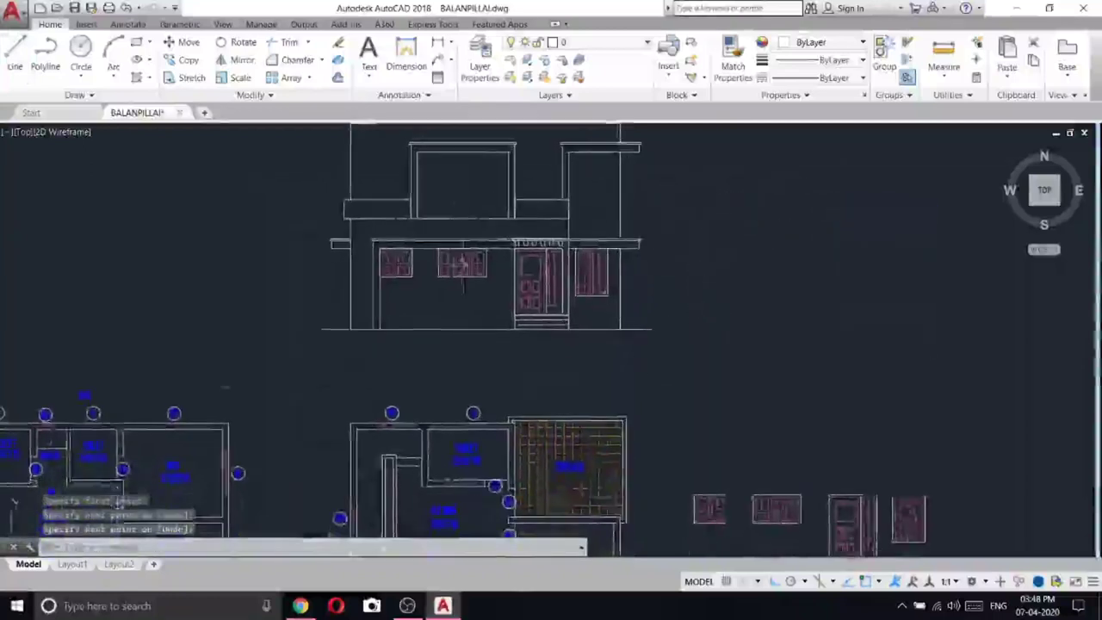
mouse_move(464, 284)
middle_down()
mouse_move(622, 332)
mouse_move(617, 136)
middle_up()
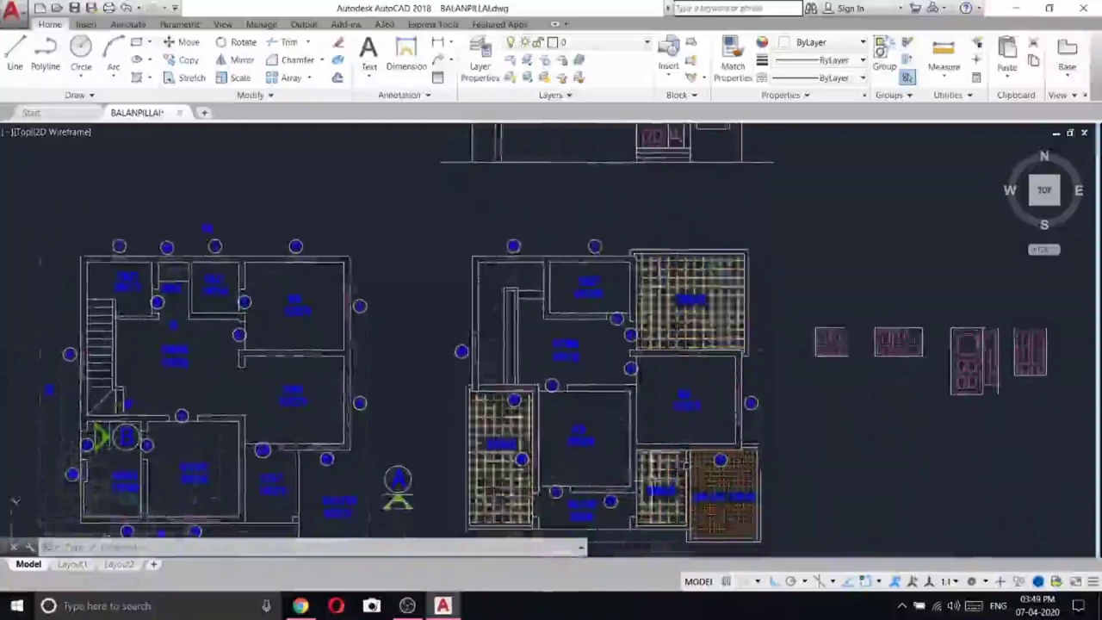
scroll(628, 517, up, 7)
scroll(697, 297, down, 15)
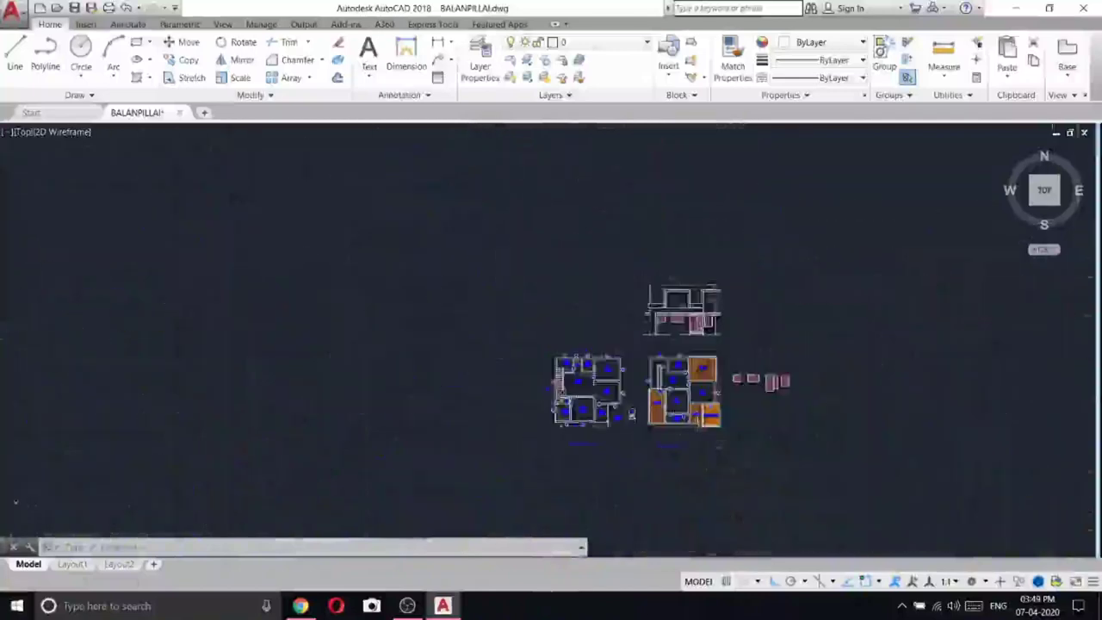
scroll(698, 297, up, 10)
click(15, 56)
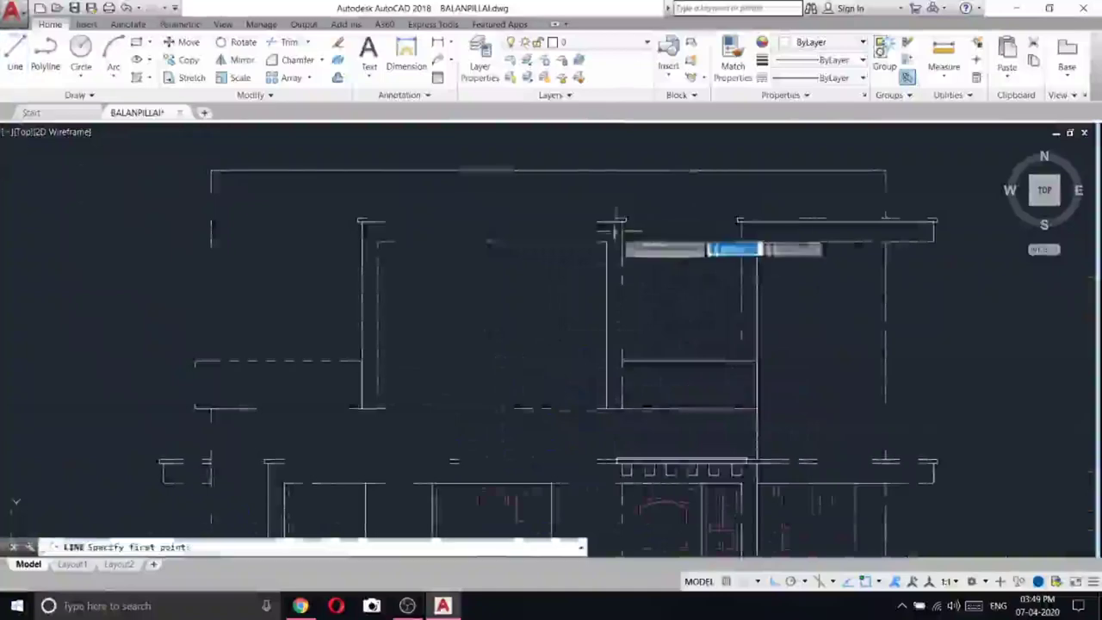
scroll(618, 254, up, 5)
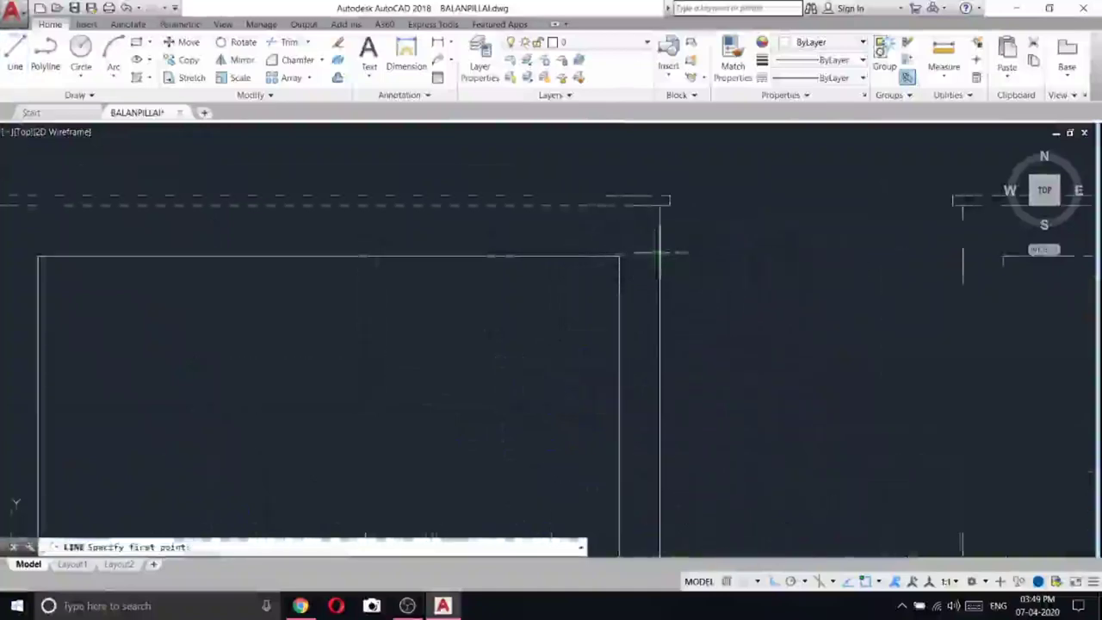
click(659, 253)
text(50)
key(Return)
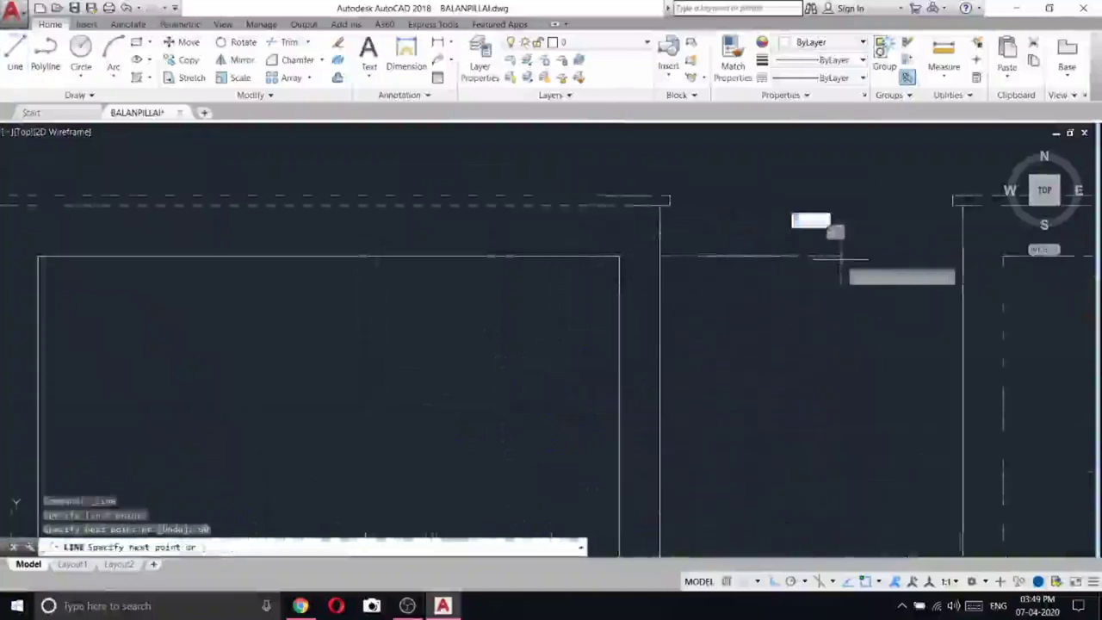
text(15)
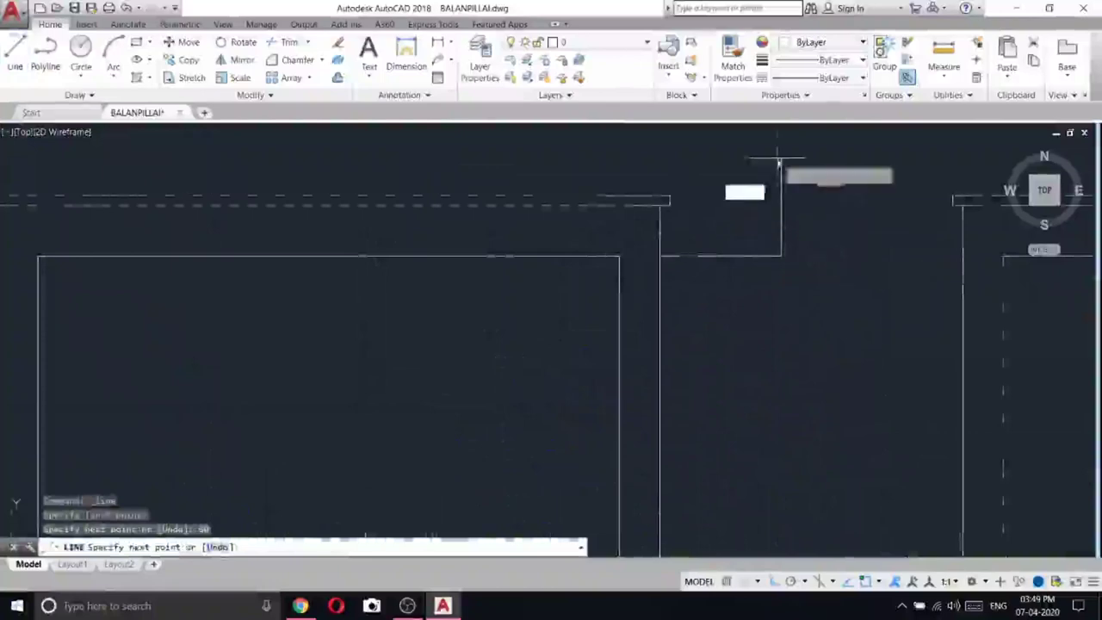
key(Return)
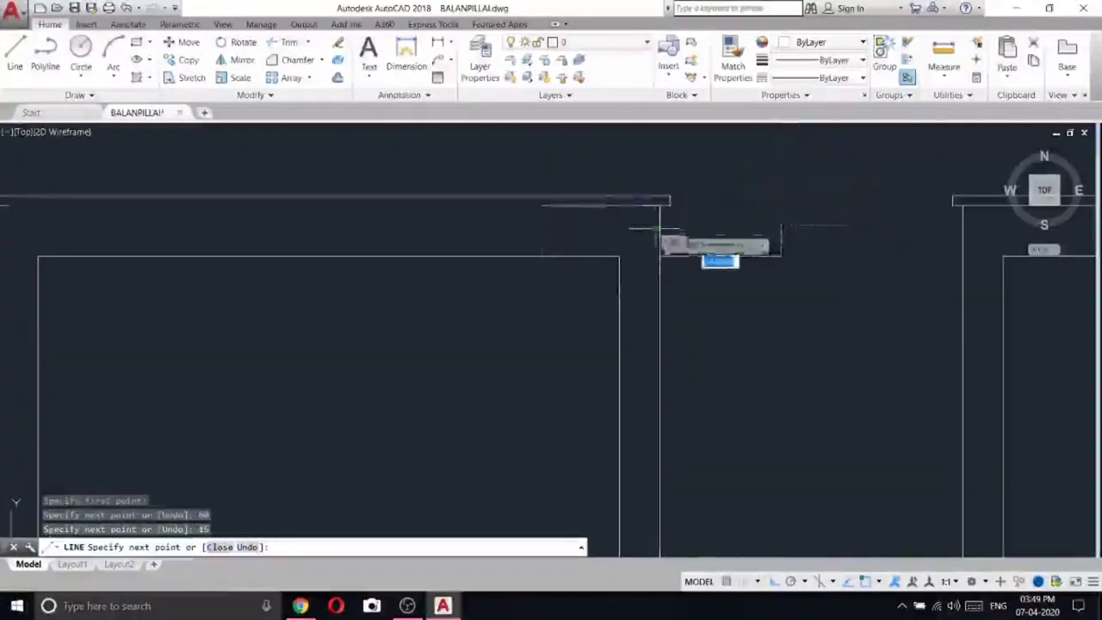
key(Return)
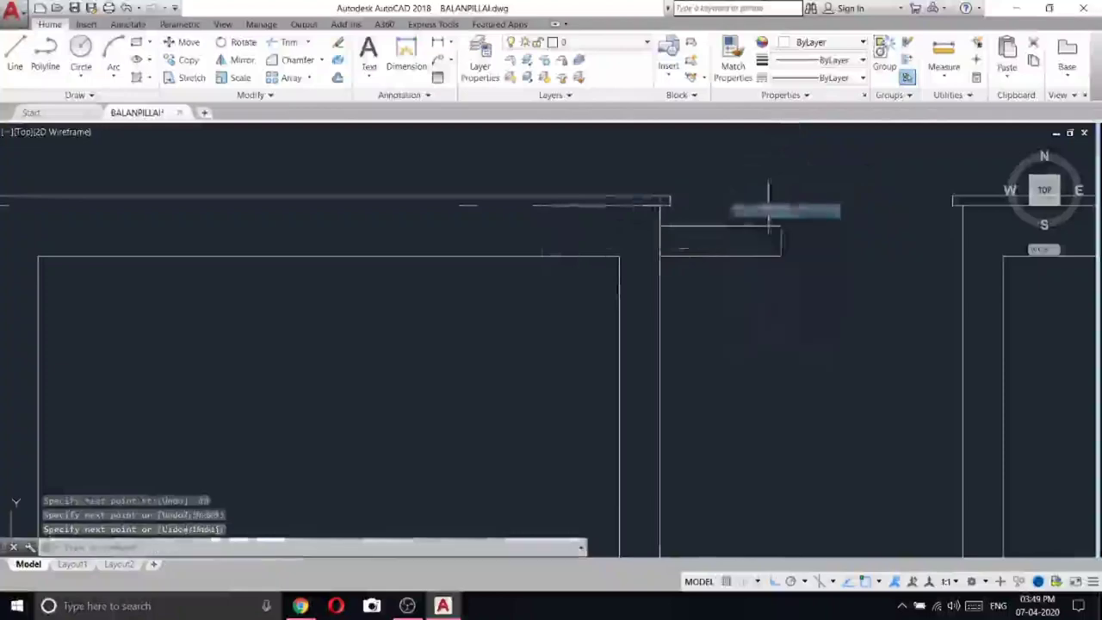
- Draw a matching slab projection 60 long and 15 thick outward from the left side of the central upper-floor frame
scroll(775, 198, down, 5)
key(Return)
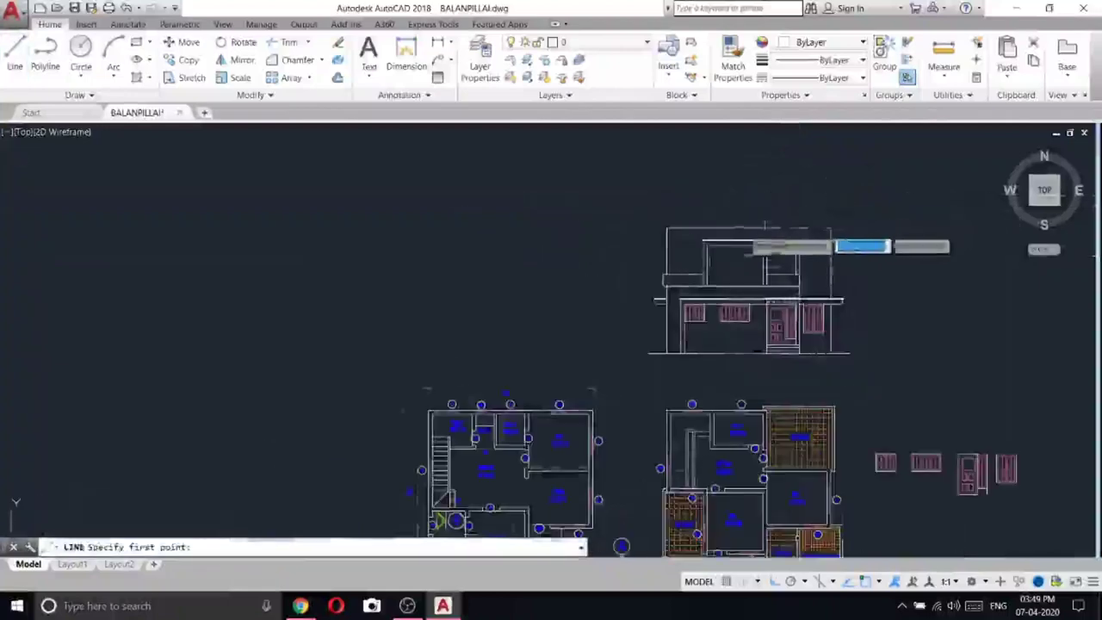
scroll(696, 228, up, 6)
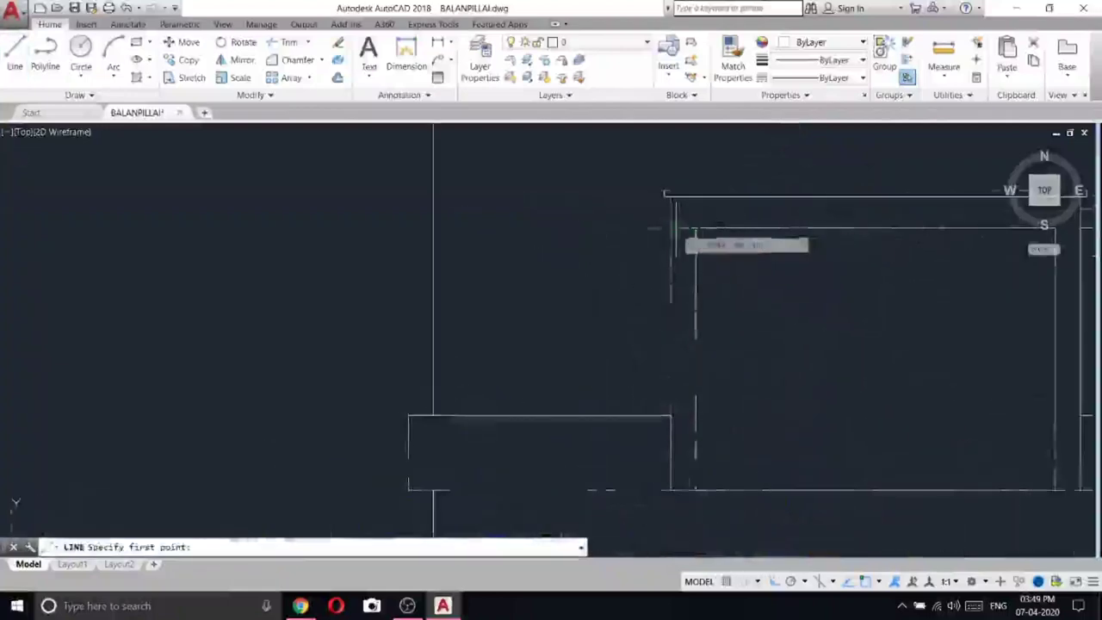
click(671, 229)
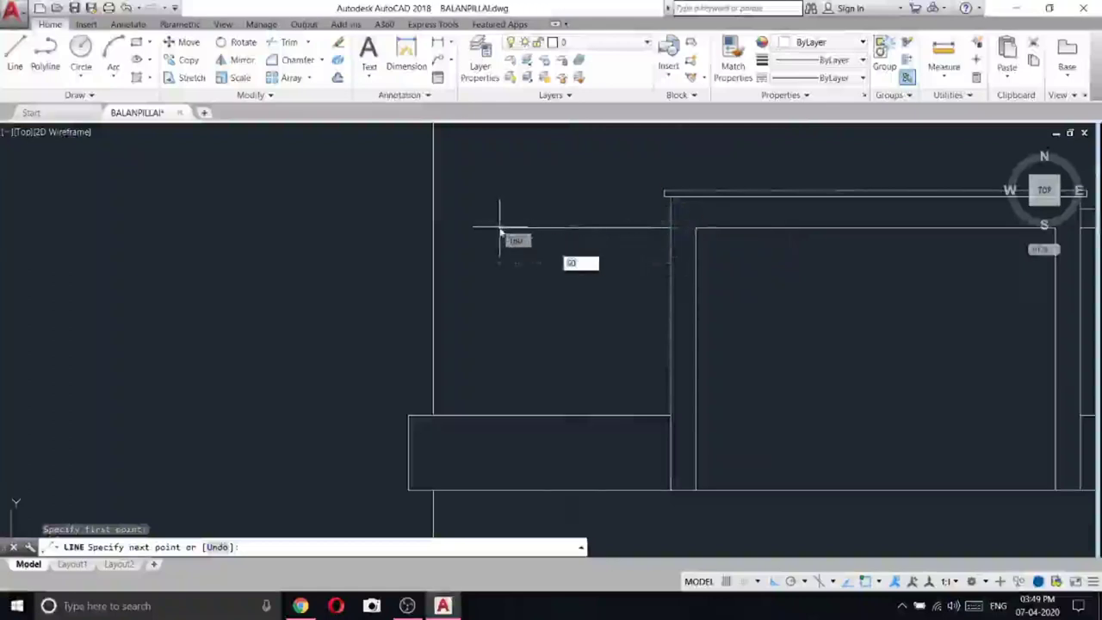
text(60)
key(Return)
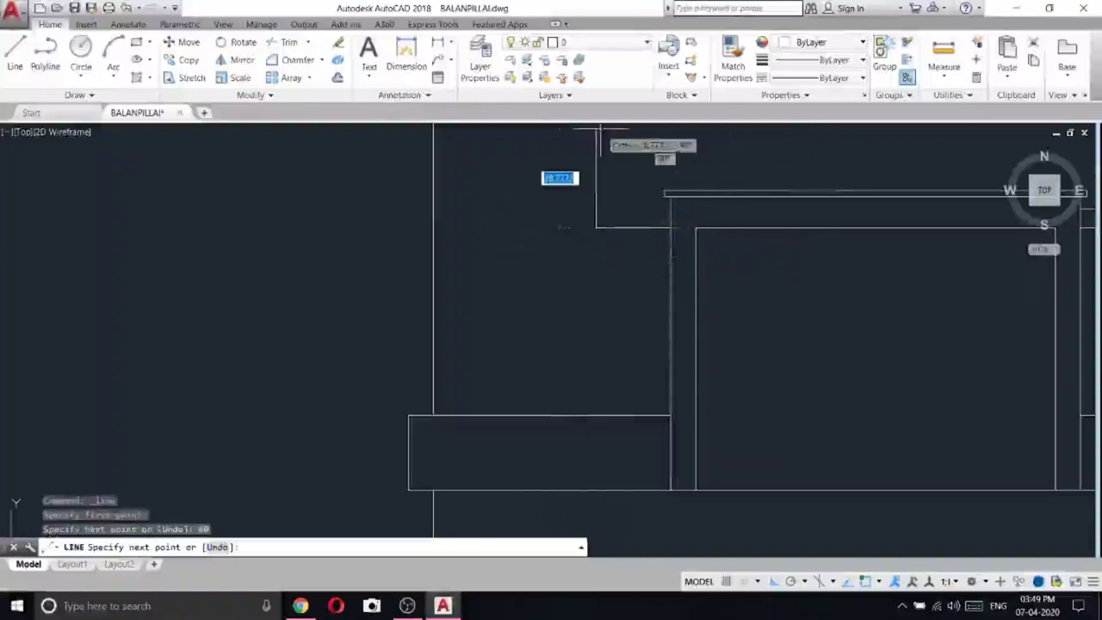
text(15)
key(Return)
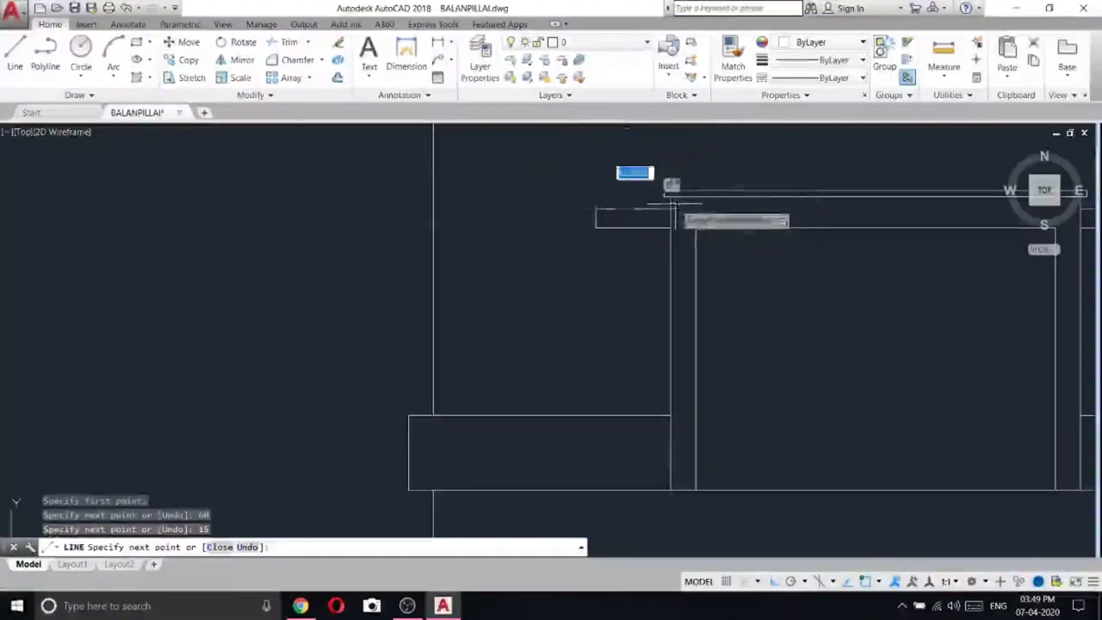
scroll(672, 208, up, 2)
right_click(668, 211)
click(694, 222)
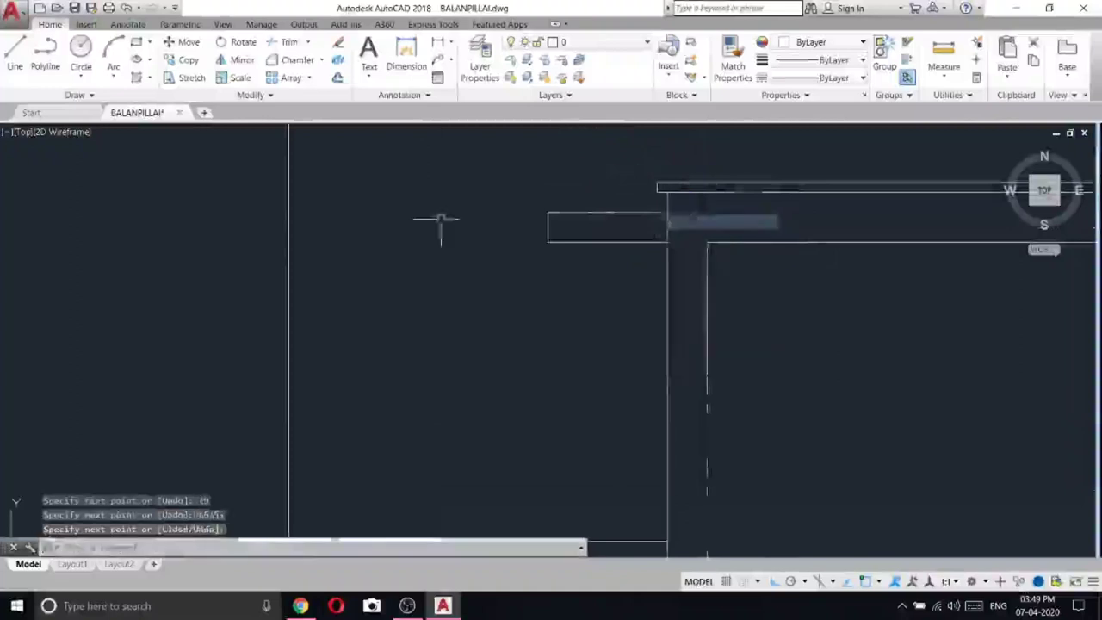
- Examine the front elevation and the two floor plans beneath it
scroll(687, 280, down, 5)
scroll(652, 311, down, 2)
scroll(651, 312, up, 1)
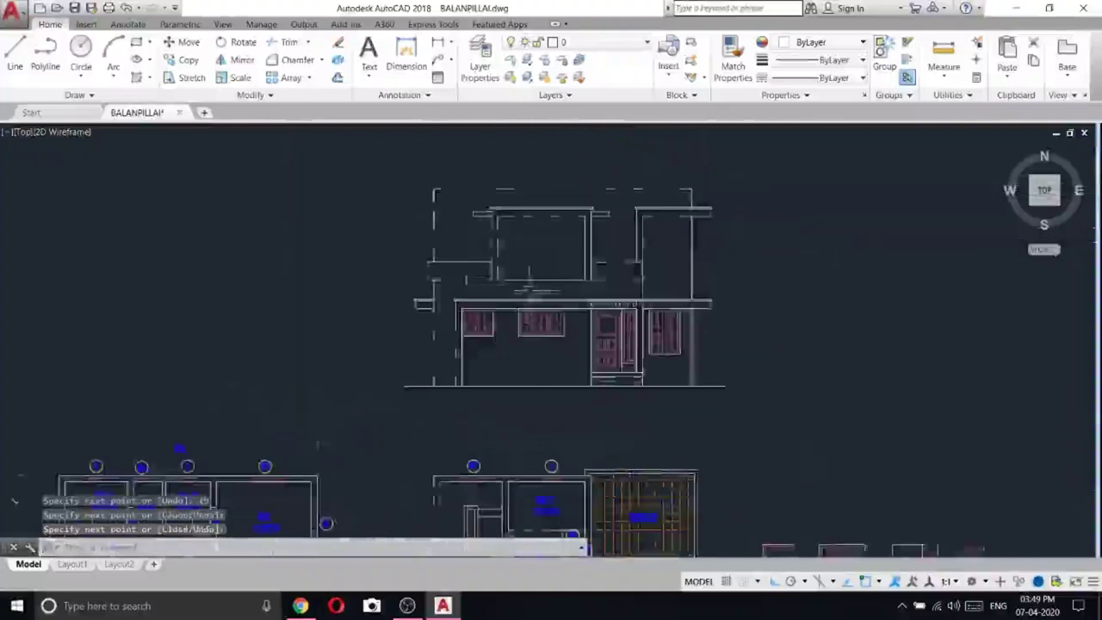
scroll(652, 312, down, 3)
scroll(602, 379, up, 5)
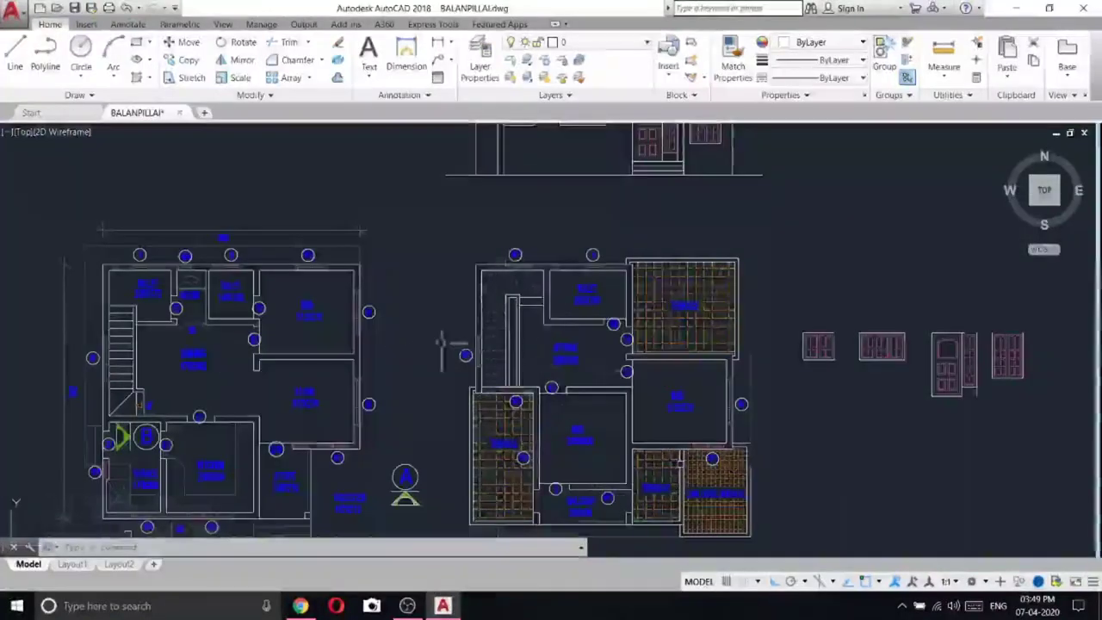
scroll(542, 349, down, 3)
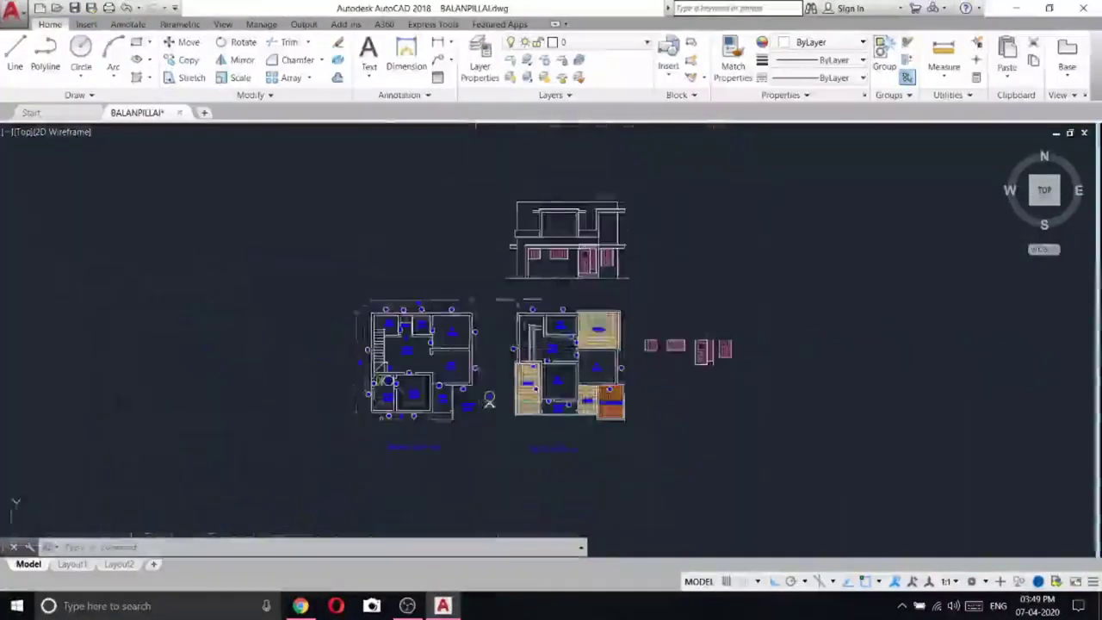
scroll(550, 353, up, 4)
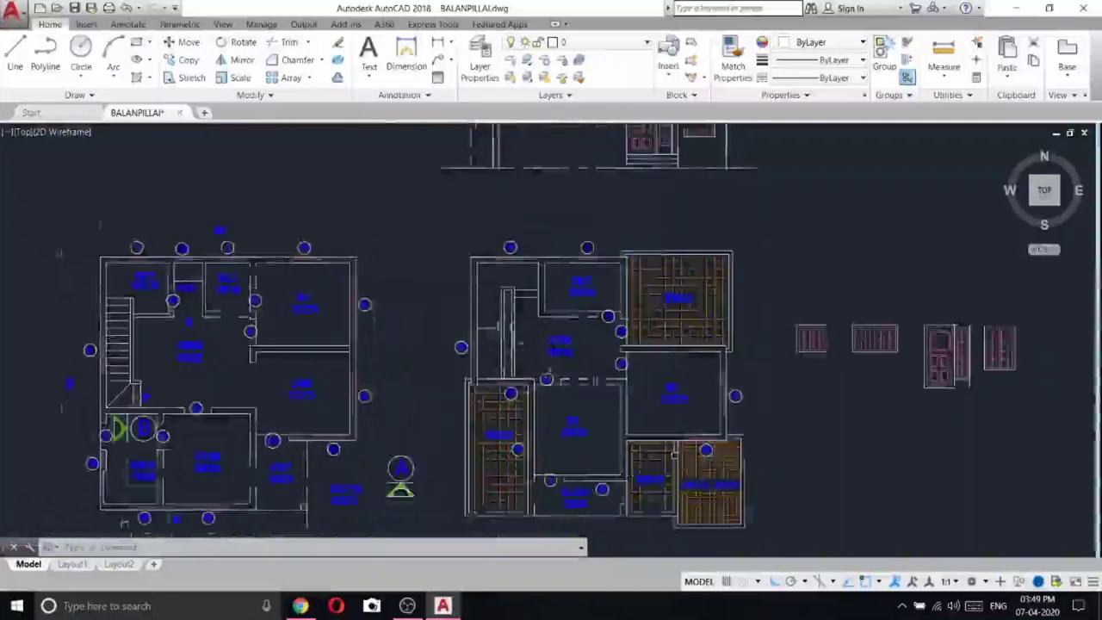
scroll(549, 516, down, 2)
- Project a vertical line from the wall beside the staircase in the upper-floor plan up to the central frame's top capping
click(15, 56)
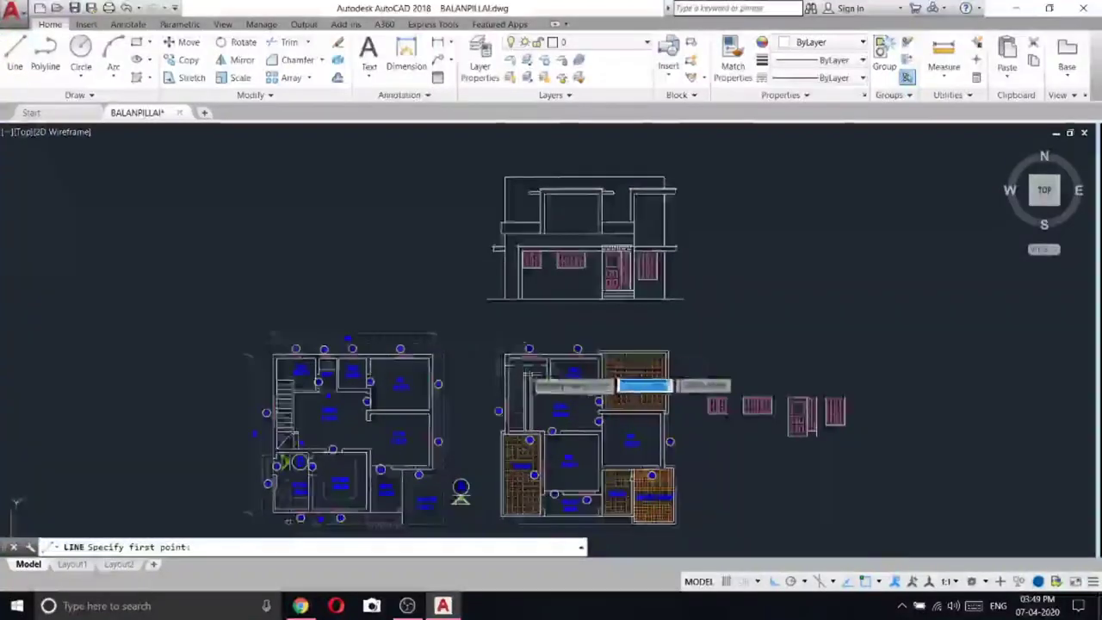
scroll(529, 361, up, 3)
click(568, 353)
scroll(551, 349, down, 4)
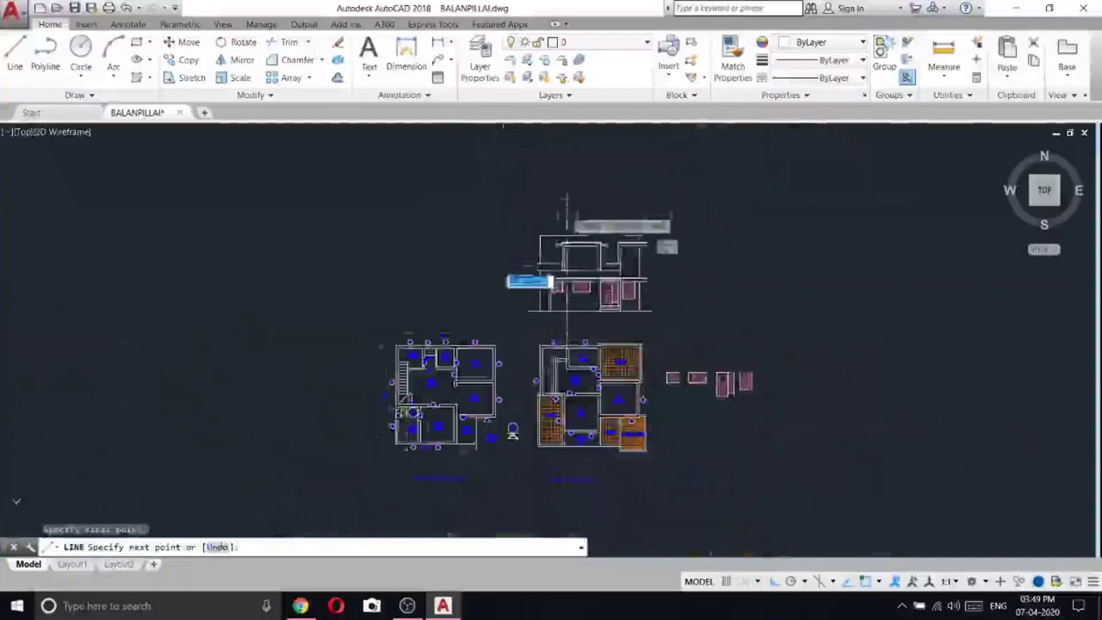
scroll(560, 267, up, 6)
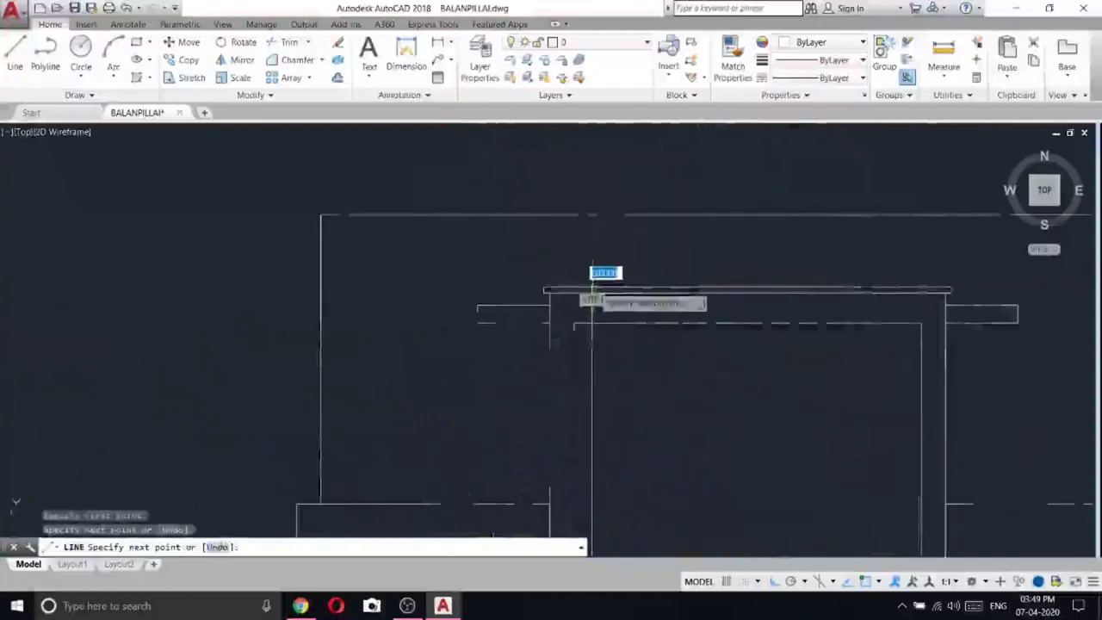
key(Escape)
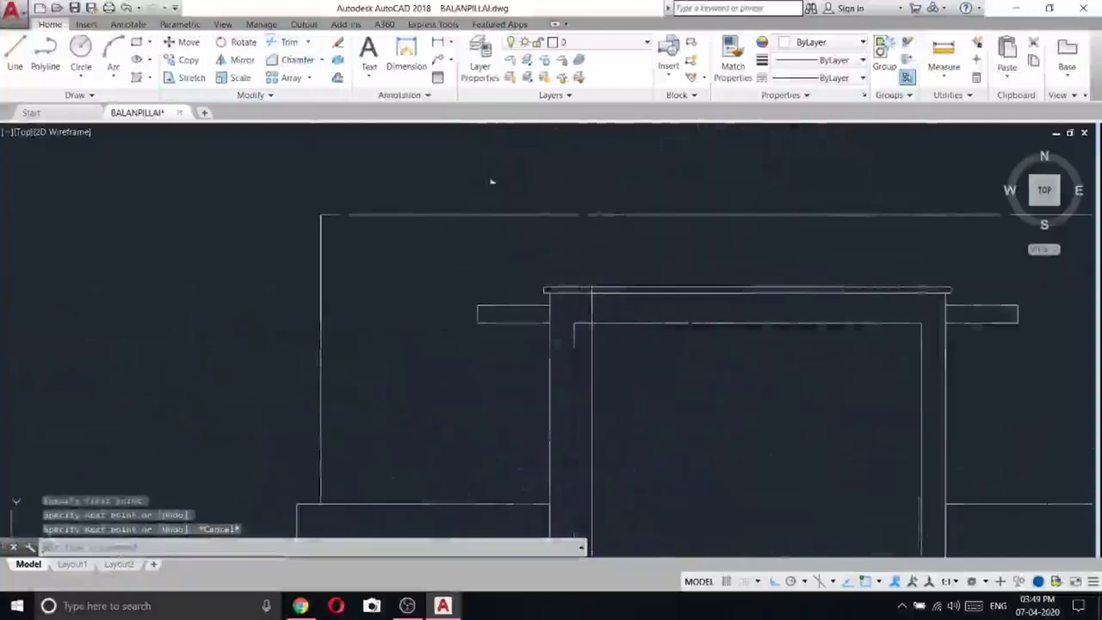
- Trim the projected vertical line below the central frame's top capping
text(tr)
key(Return)
key(Return)
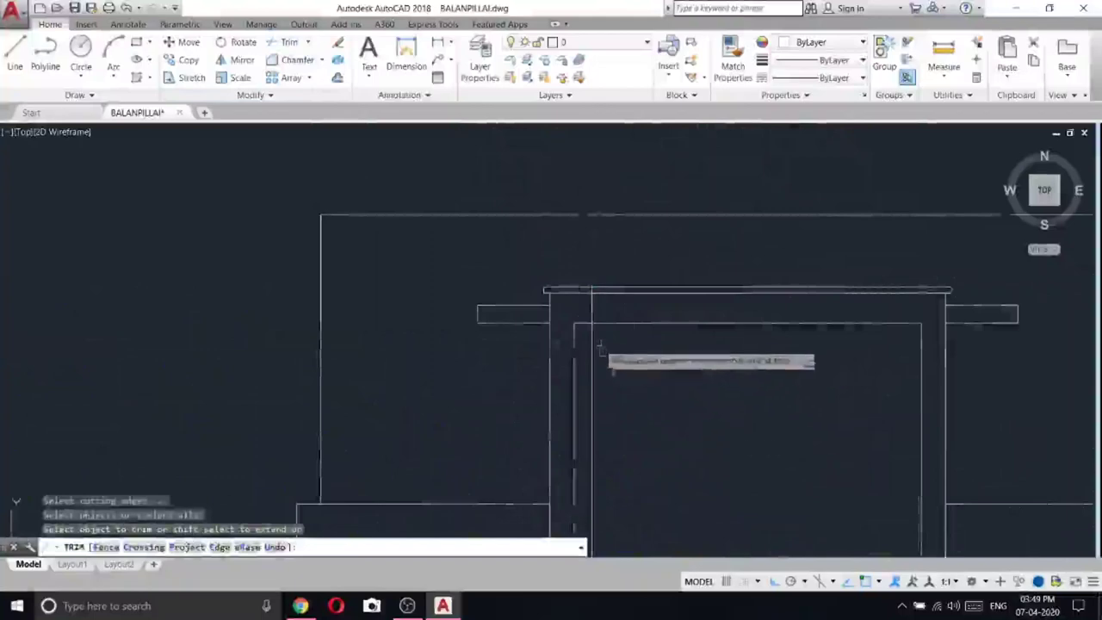
scroll(596, 331, up, 2)
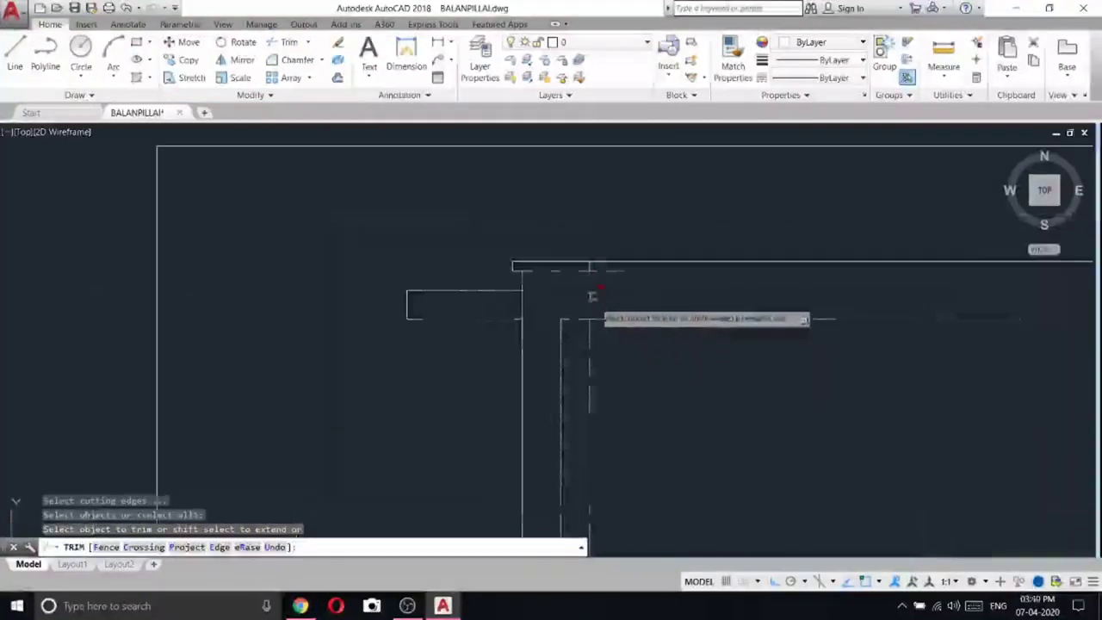
click(593, 318)
key(Escape)
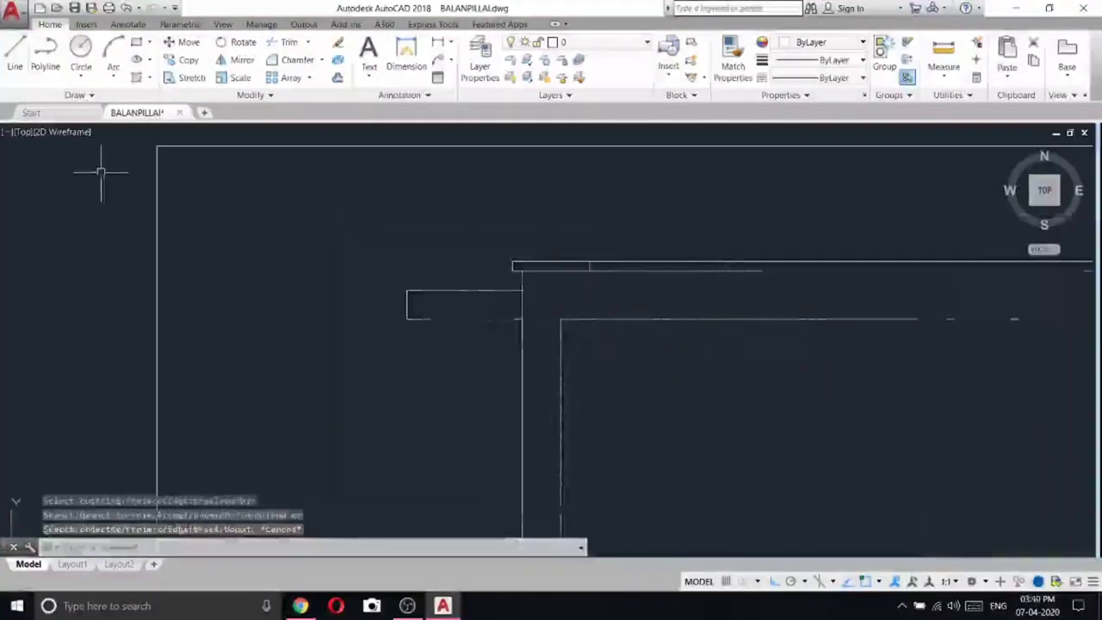
- Draw a vertical line from the central frame's capping at the projected position up to the top outline of the elevation
click(14, 53)
scroll(605, 244, up, 2)
click(582, 274)
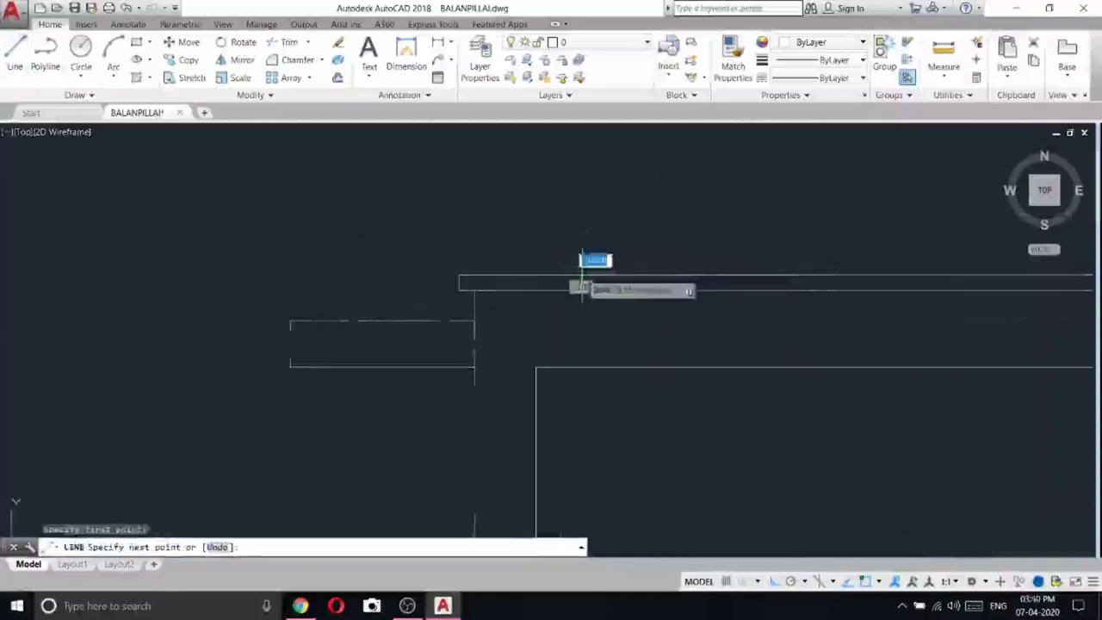
scroll(587, 283, down, 8)
click(586, 253)
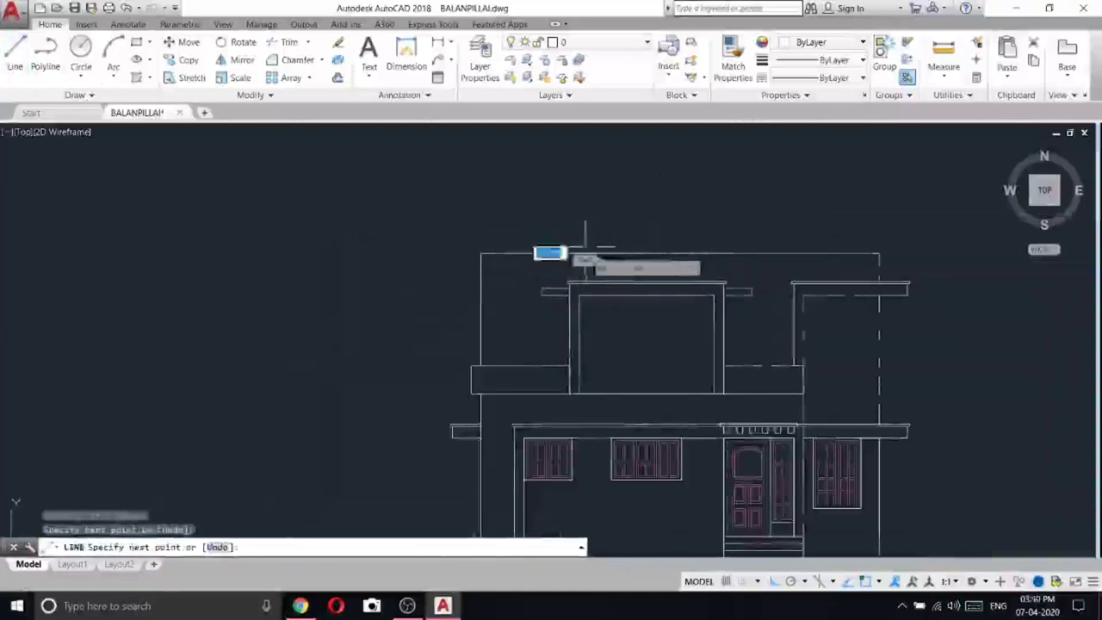
right_click(583, 186)
click(620, 198)
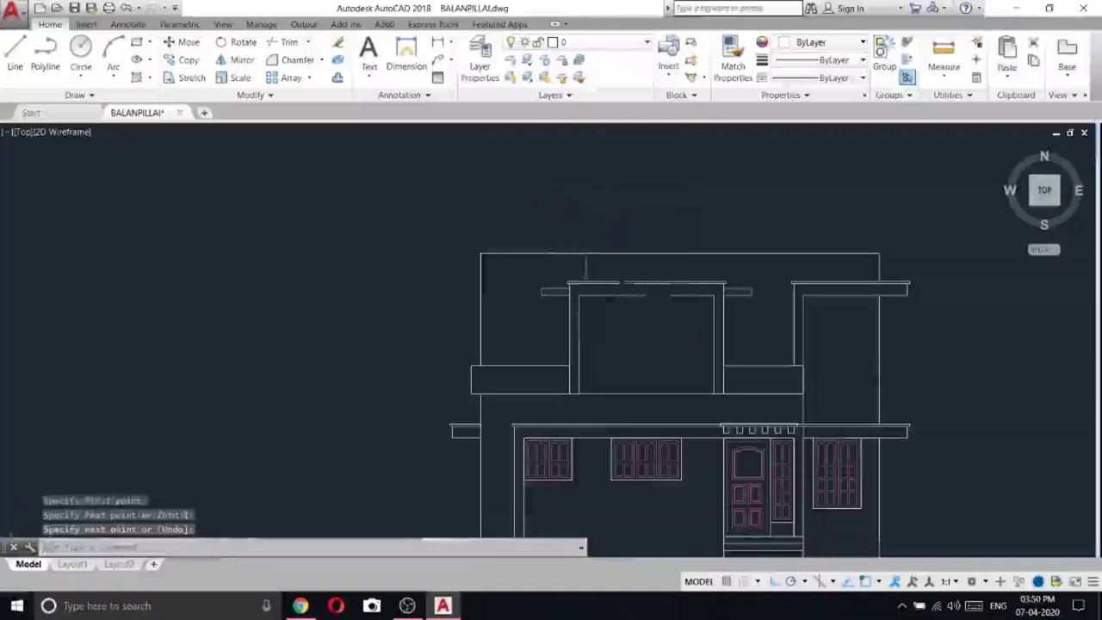
- Examine the roof and upper-floor details of the completed front elevation on the reference drawing sheet
scroll(560, 265, down, 7)
middle_drag(669, 291, 373, 290)
scroll(812, 307, down, 5)
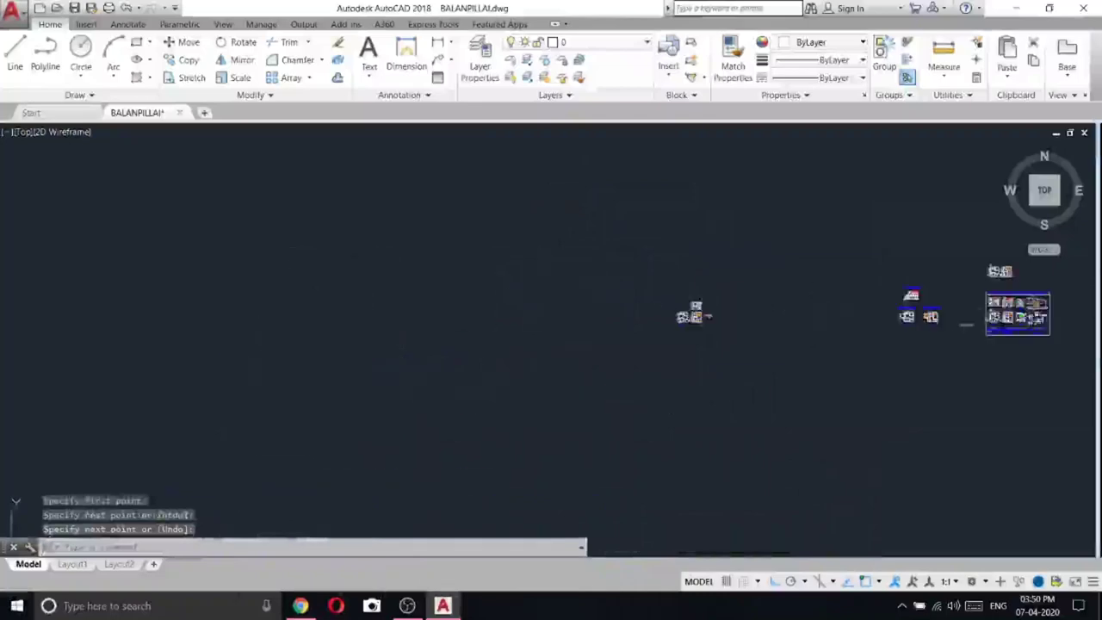
scroll(999, 310, up, 6)
middle_drag(1054, 451, 822, 453)
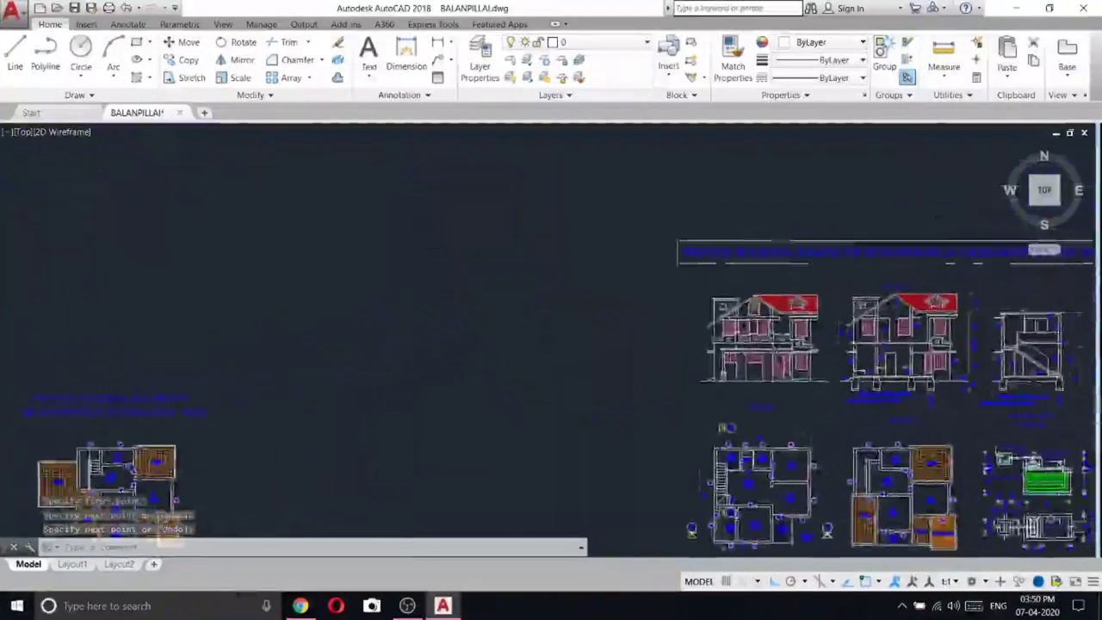
scroll(740, 351, up, 6)
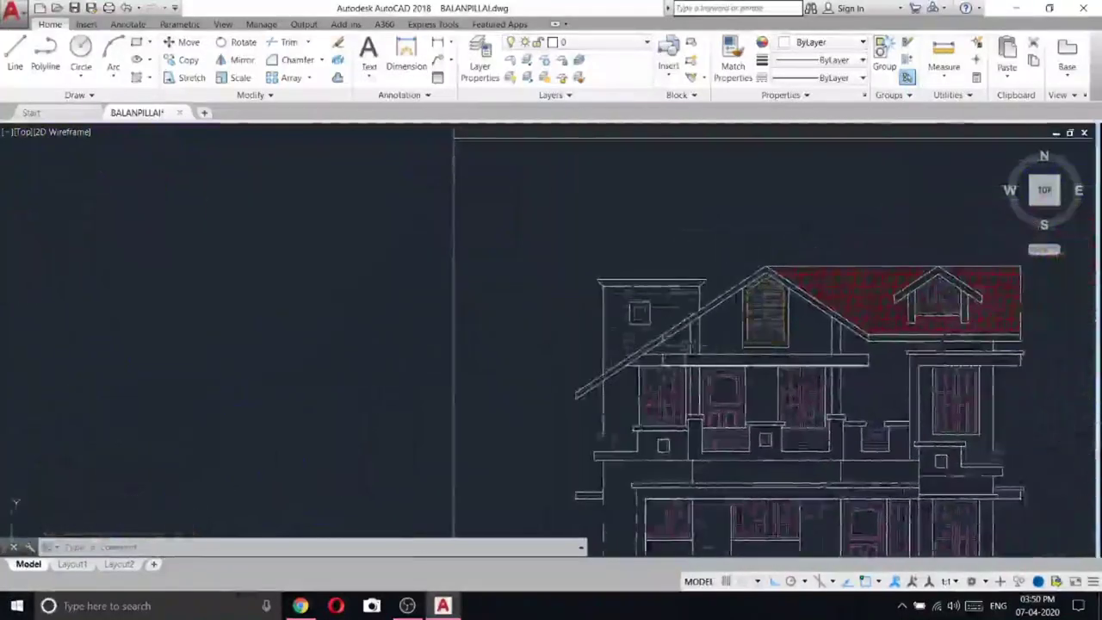
scroll(758, 334, down, 3)
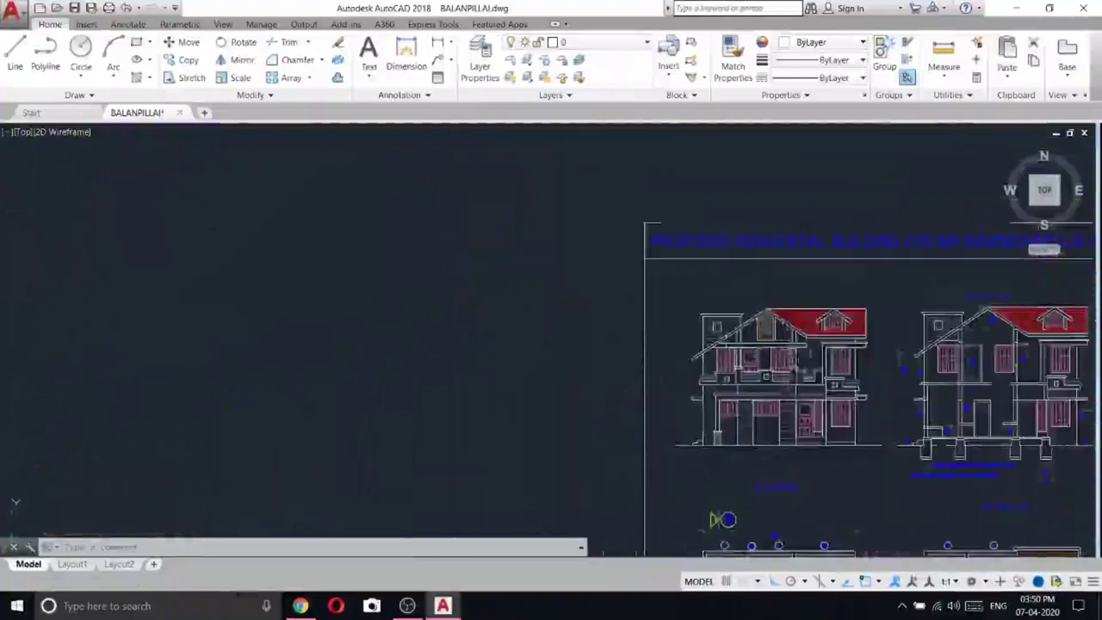
scroll(719, 336, up, 2)
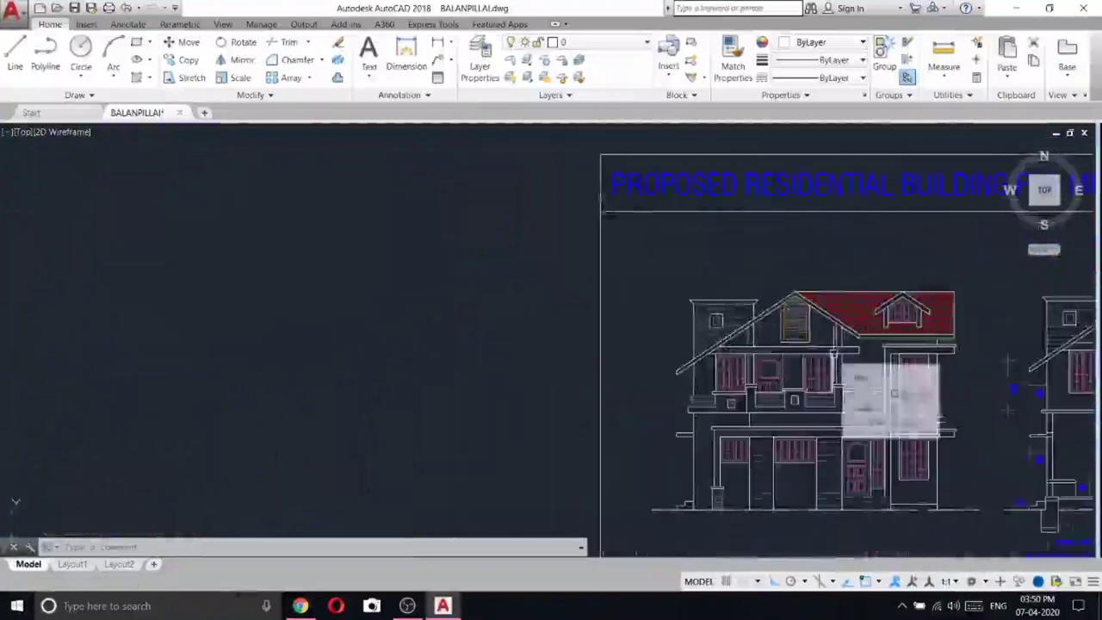
key(Escape)
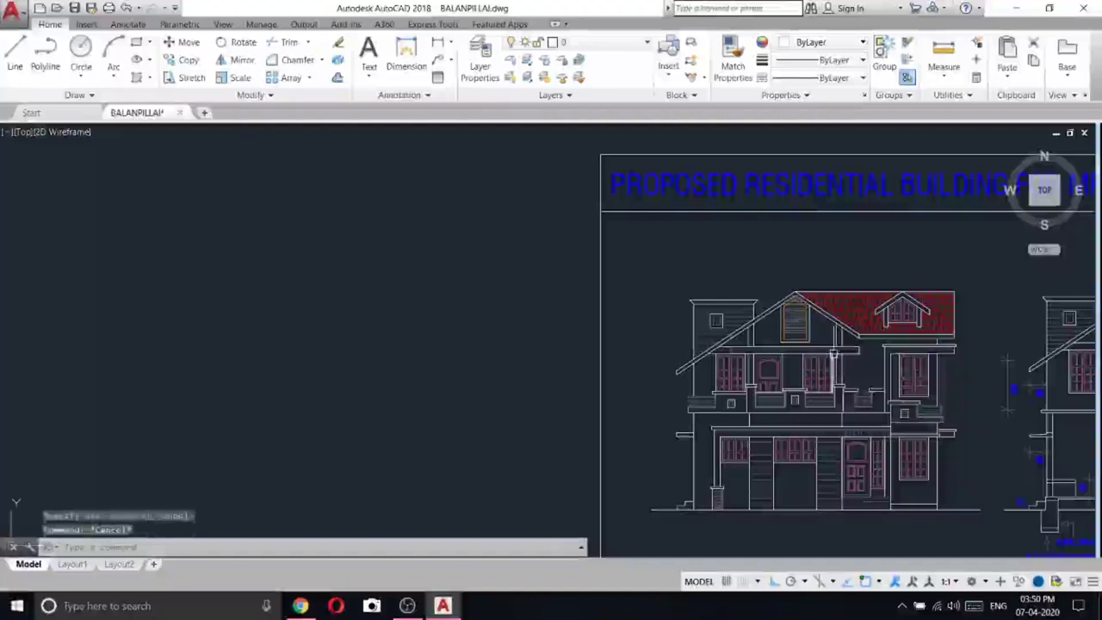
right_click(833, 353)
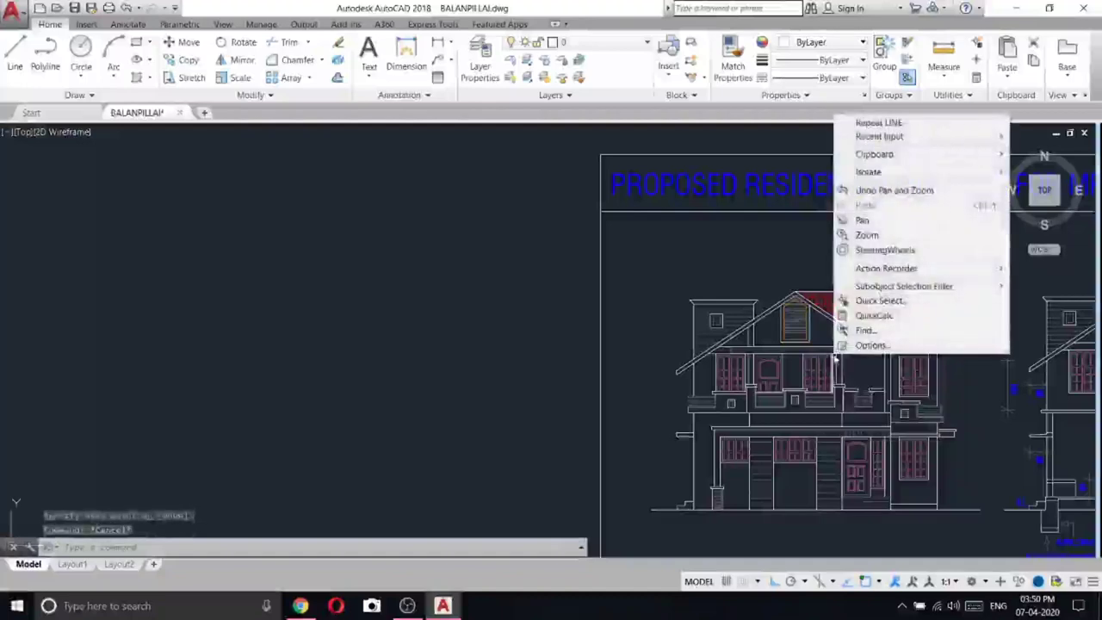
click(338, 338)
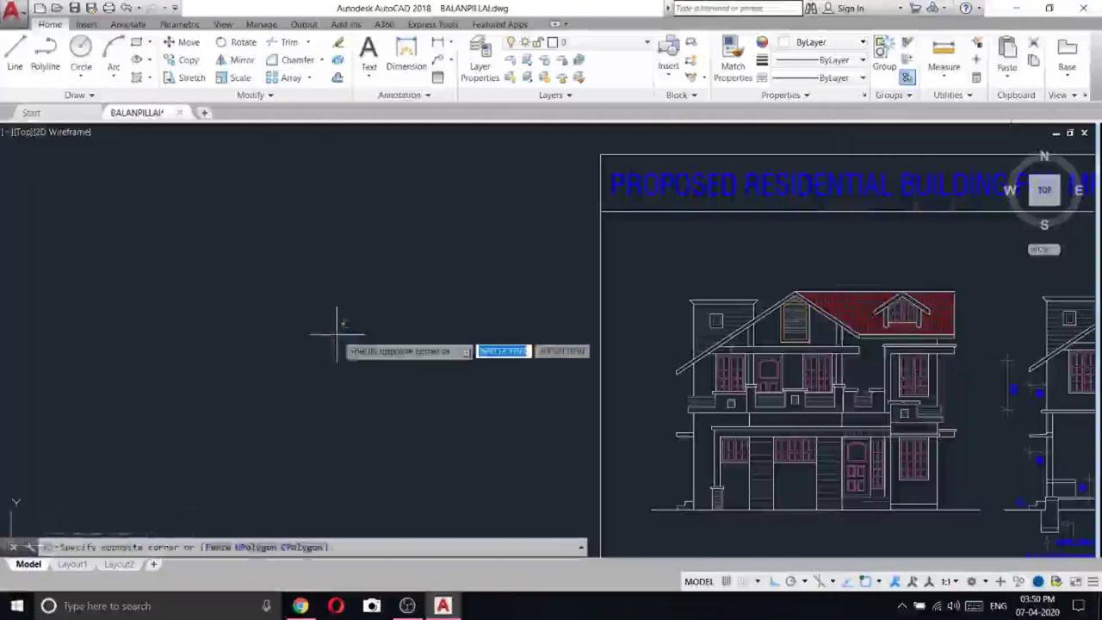
key(Escape)
key(Escape)
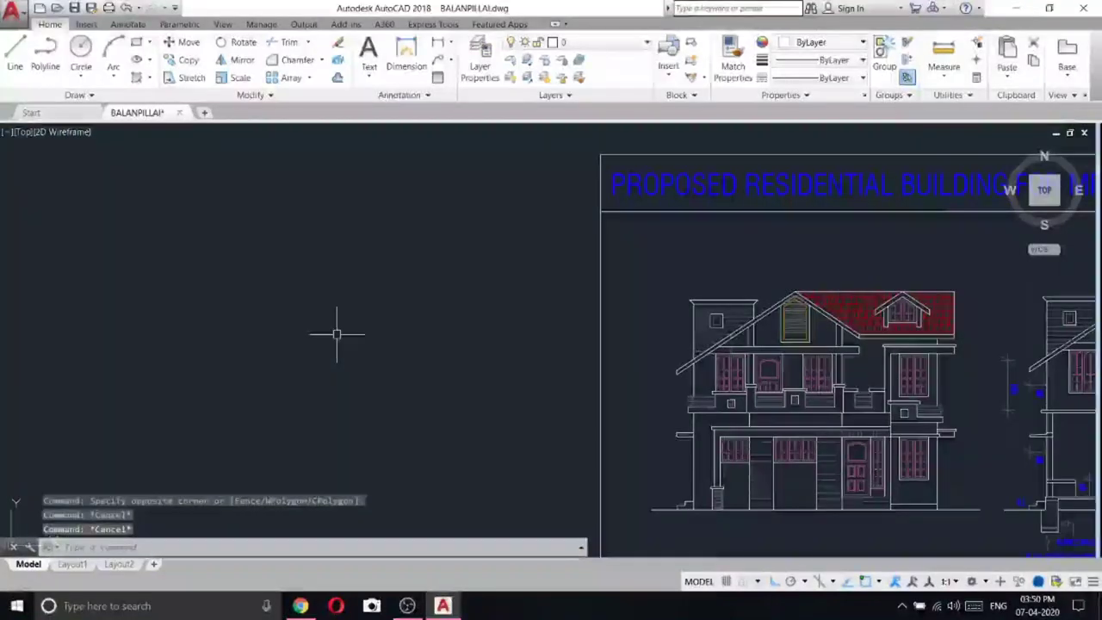
click(337, 334)
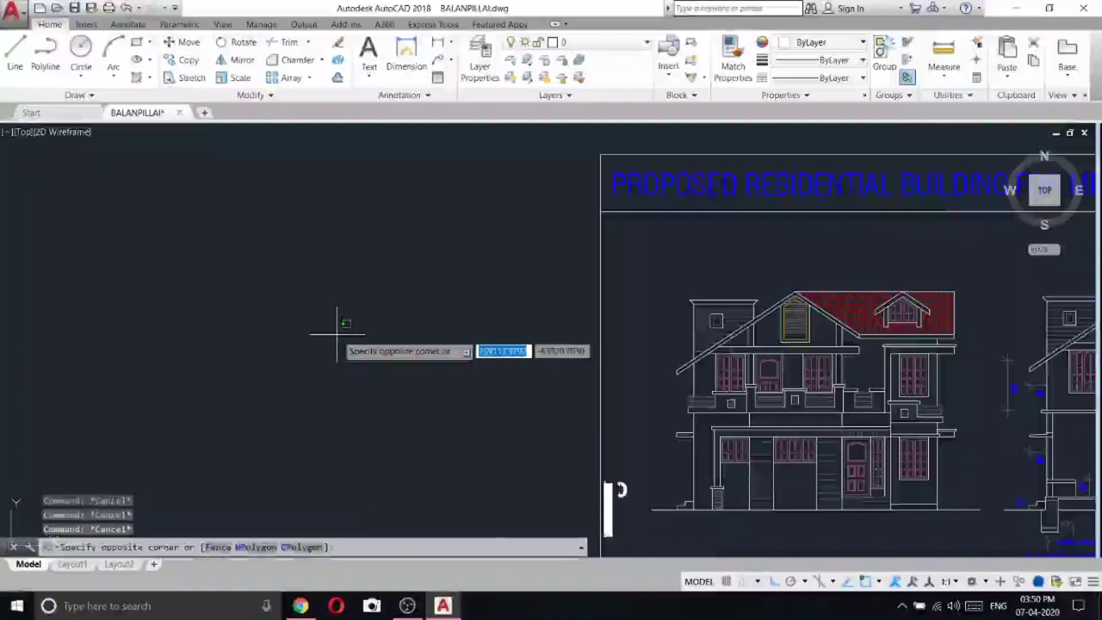
click(412, 404)
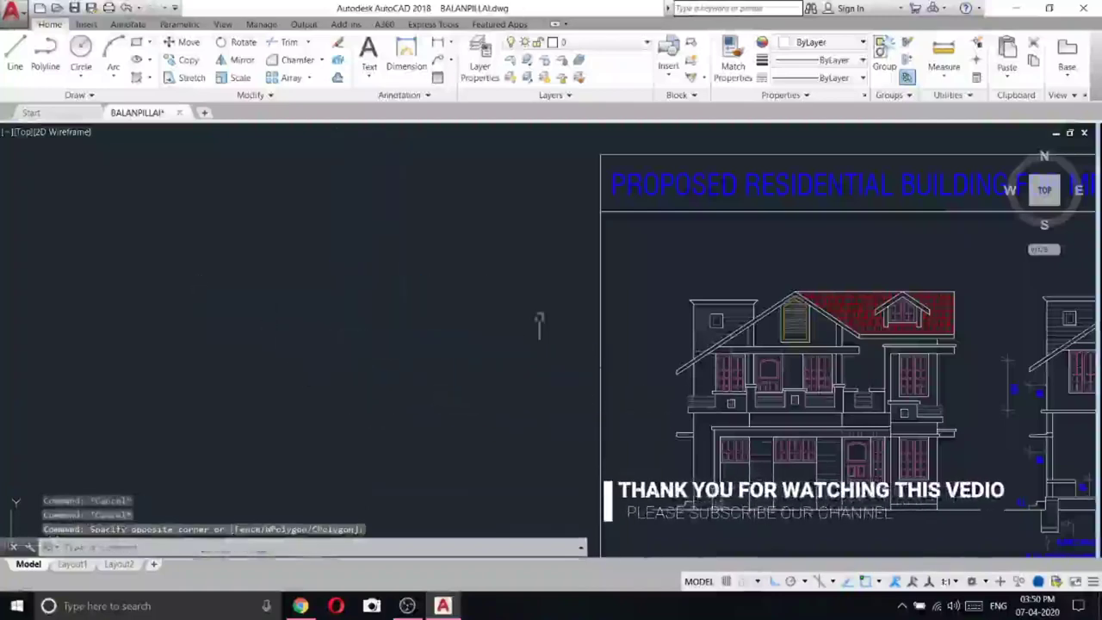
scroll(719, 307, up, 2)
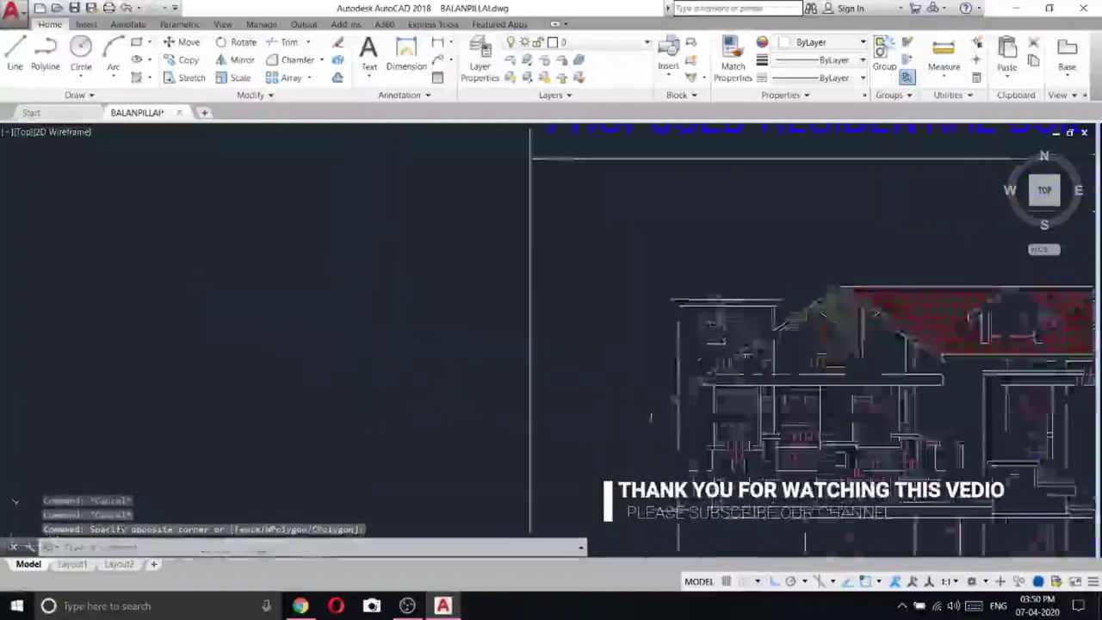
click(560, 239)
click(680, 265)
scroll(679, 280, down, 6)
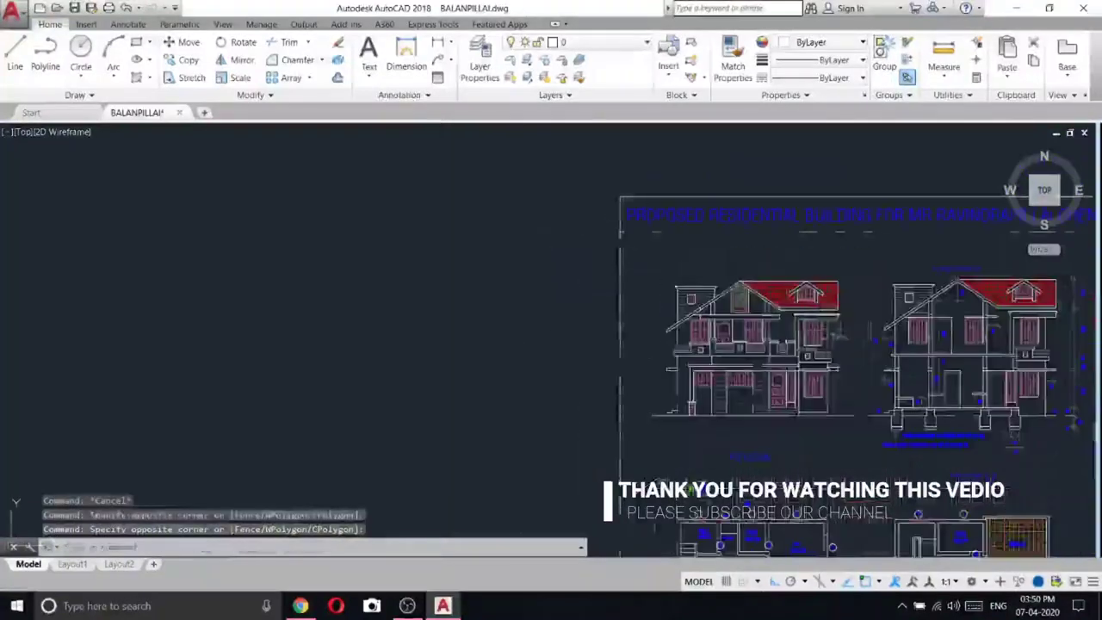
- Try a 210 vertical line up from the elevation's top outline at the projected staircase wall, and erase it
scroll(359, 369, down, 5)
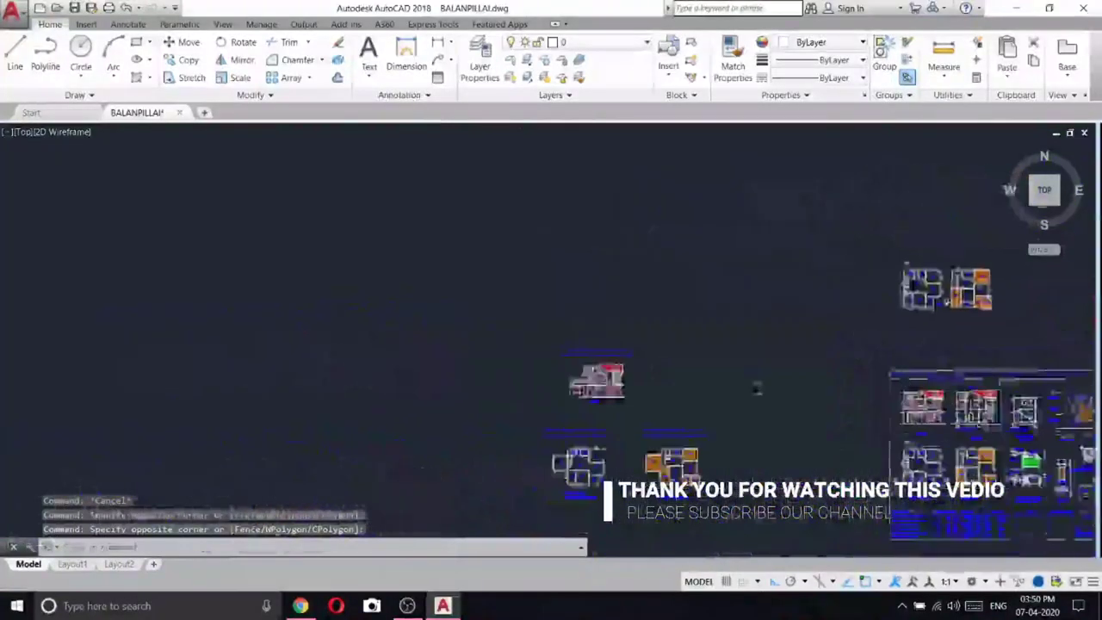
scroll(87, 404, up, 5)
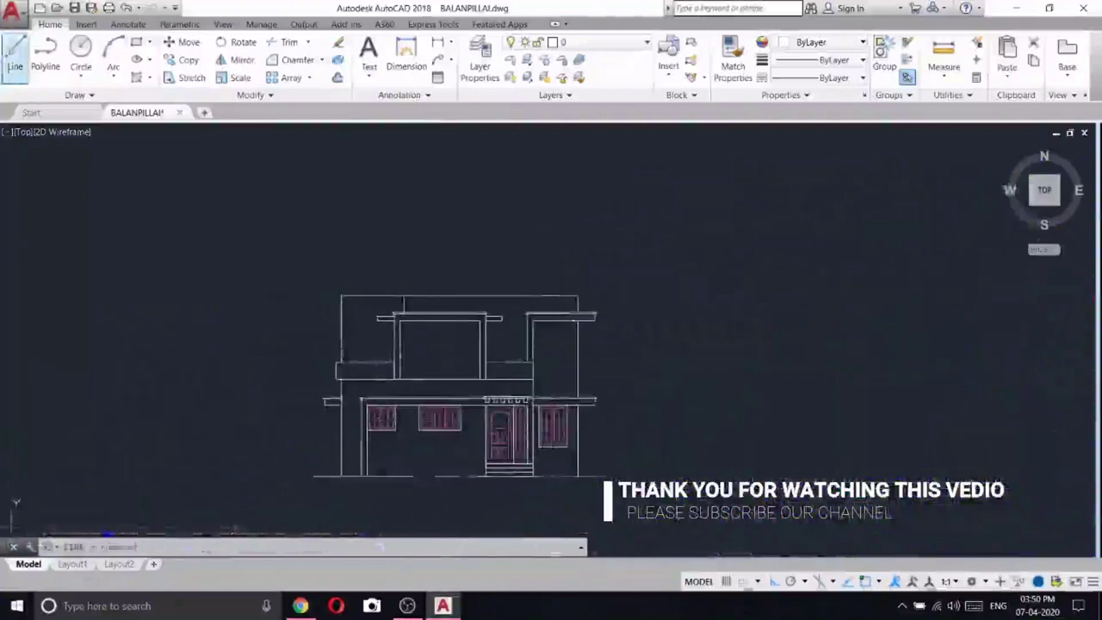
click(15, 65)
scroll(390, 300, up, 5)
click(446, 281)
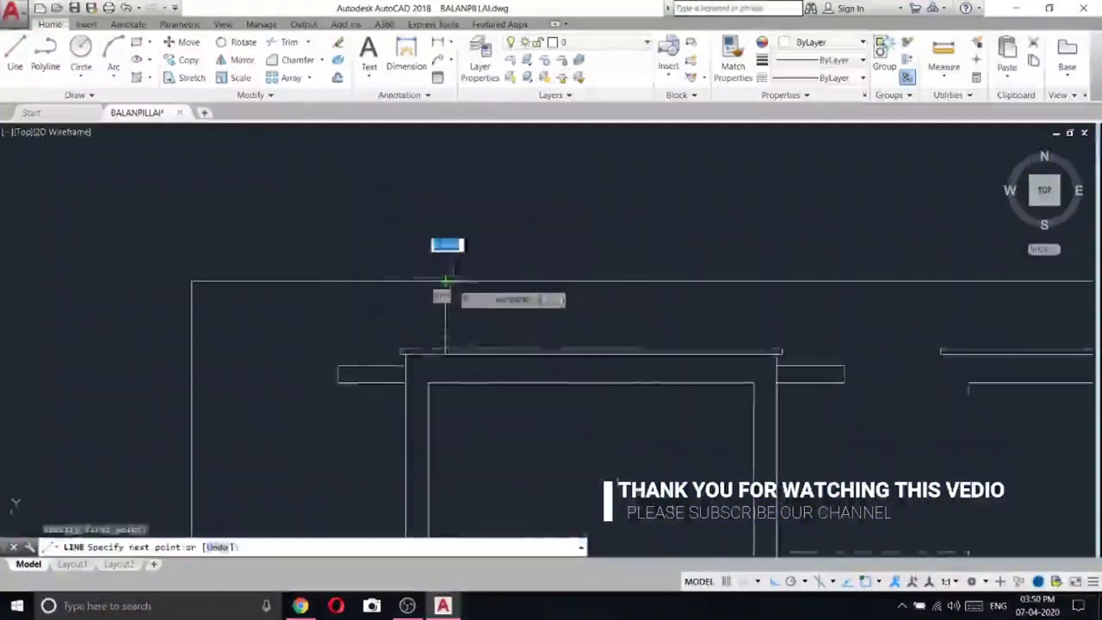
scroll(446, 281, down, 5)
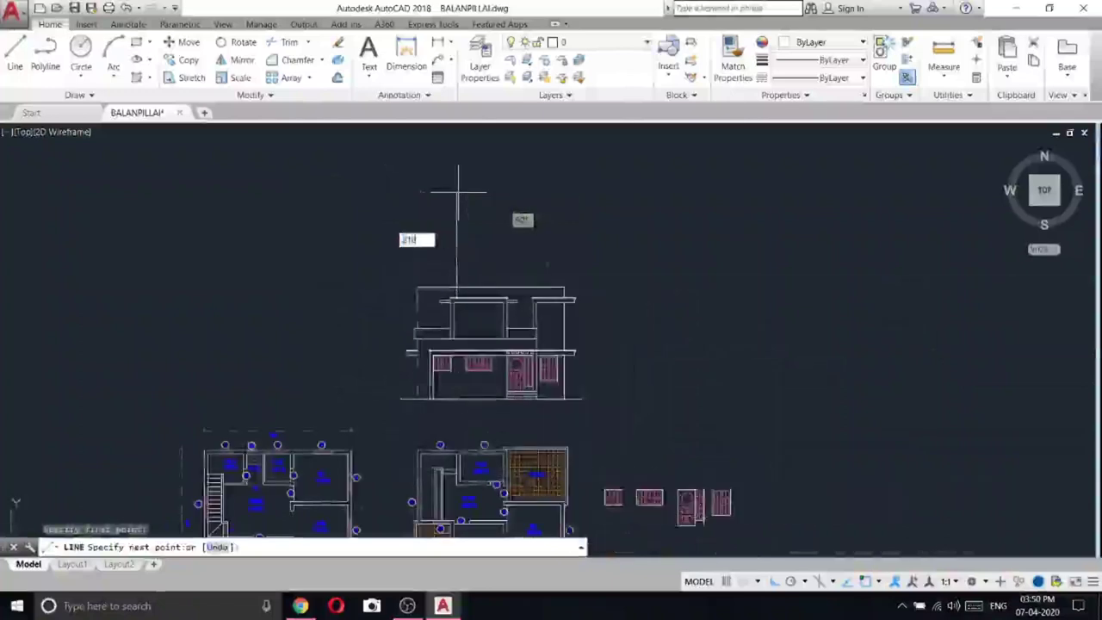
text(210)
key(Return)
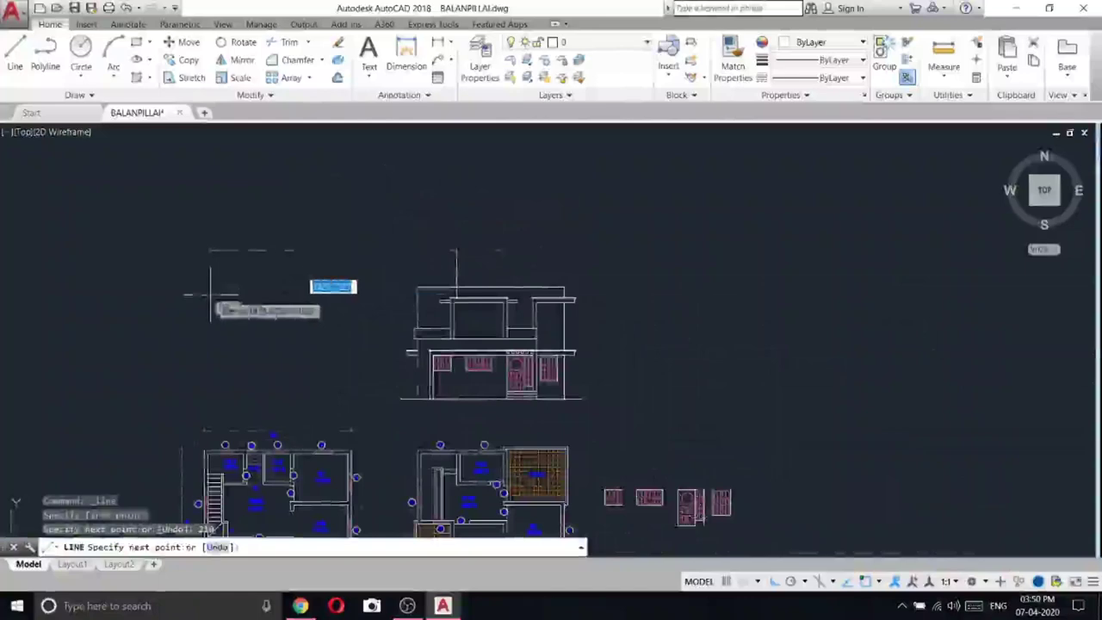
key(Escape)
click(469, 251)
click(404, 236)
right_click(404, 236)
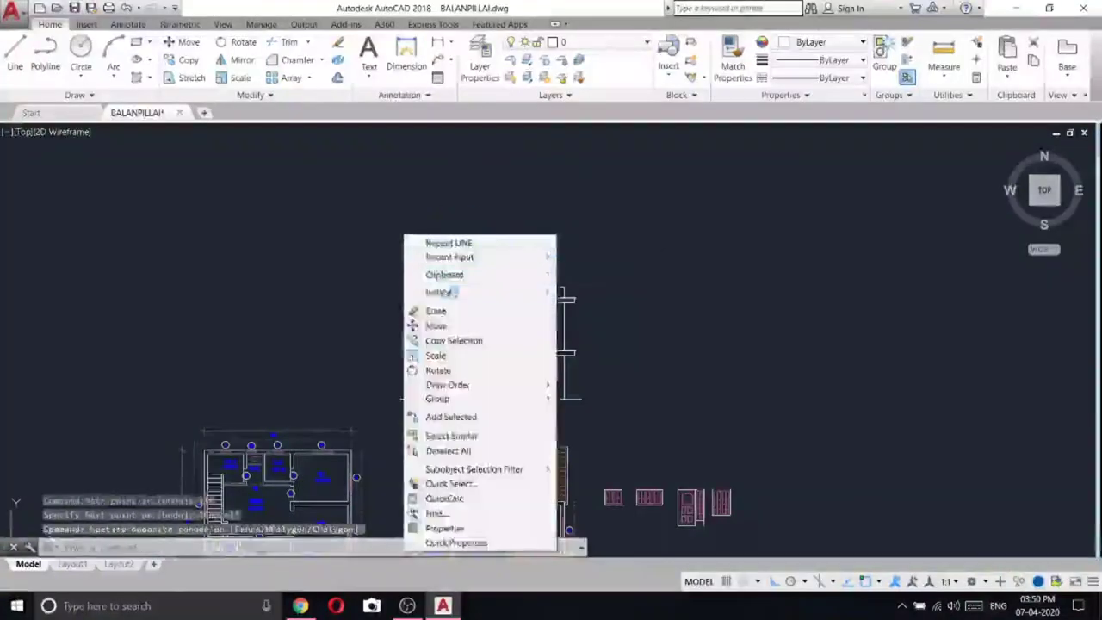
click(449, 242)
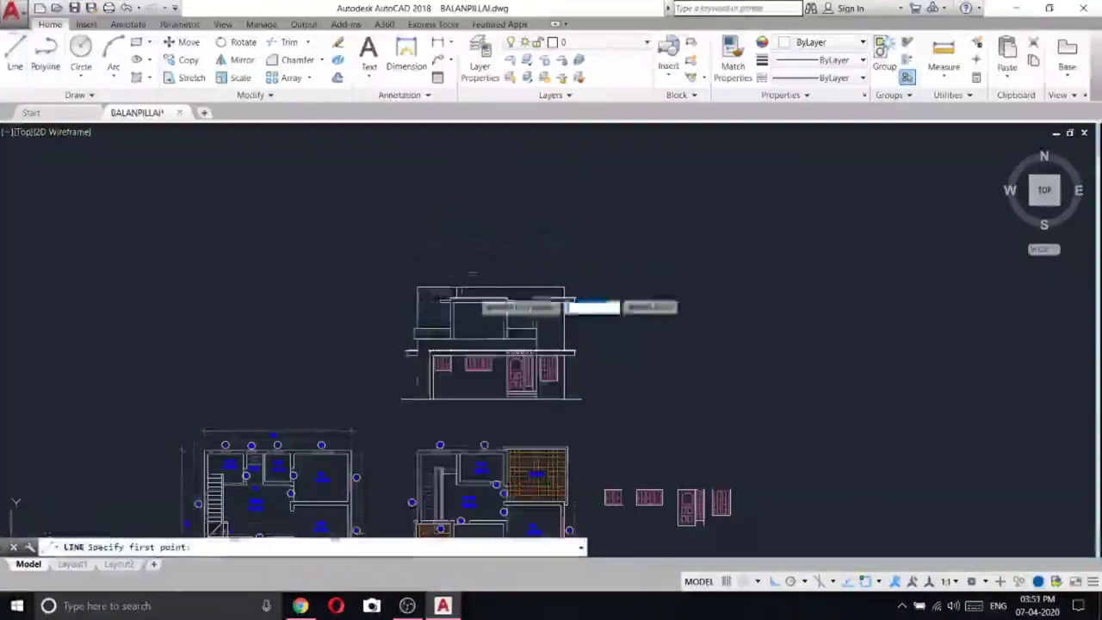
- Draw the staircase tower outline: 180 up from the top outline at the projected wall, across to the outer wall line, and down to the outline
scroll(472, 293, up, 5)
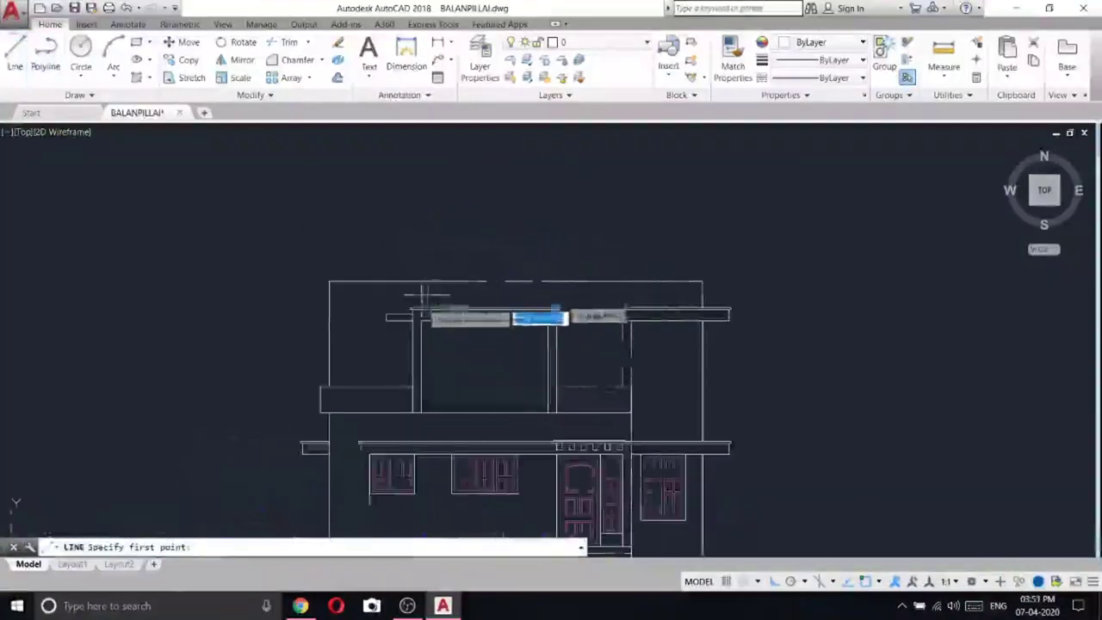
click(430, 250)
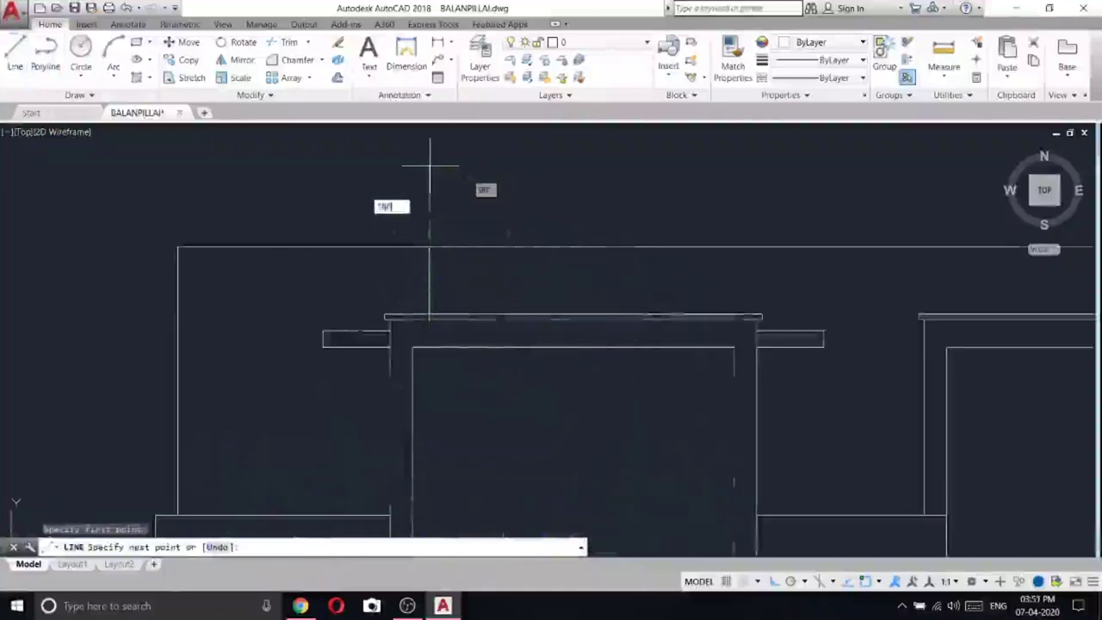
text(180)
key(Return)
scroll(430, 172, down, 5)
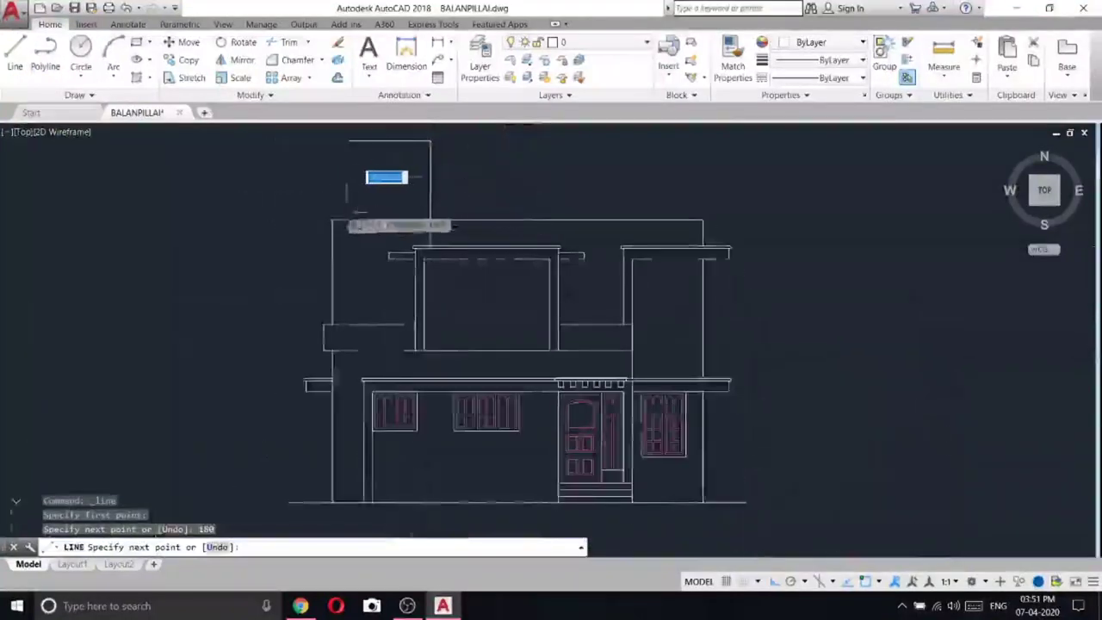
click(332, 140)
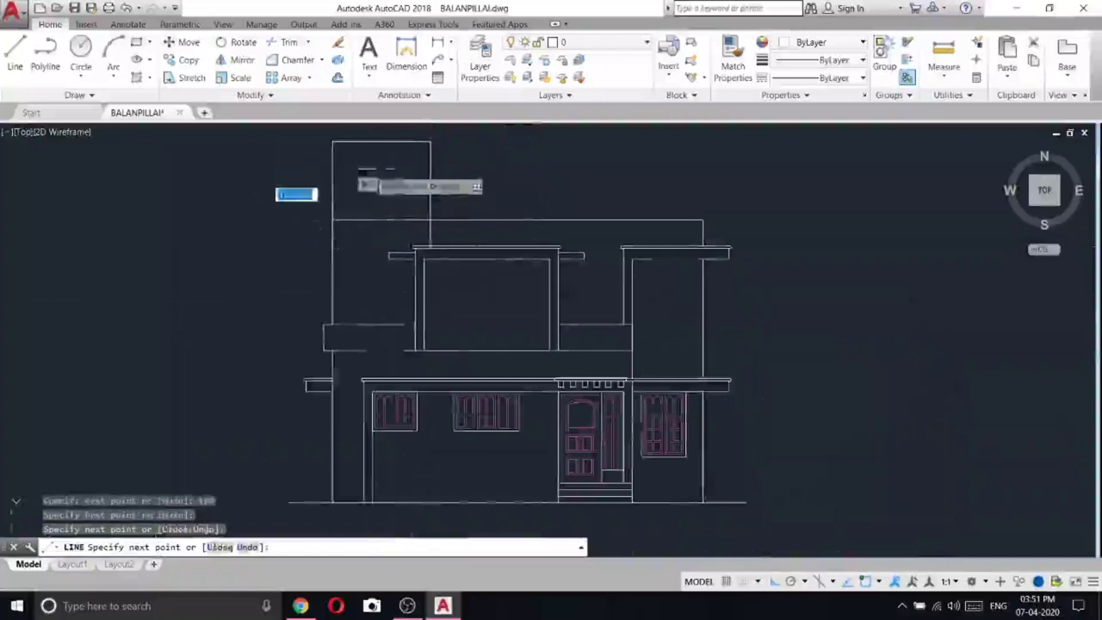
key(Return)
- Trim the elevation's horizontal top outline inside the staircase tower
text(tr)
key(Return)
key(Return)
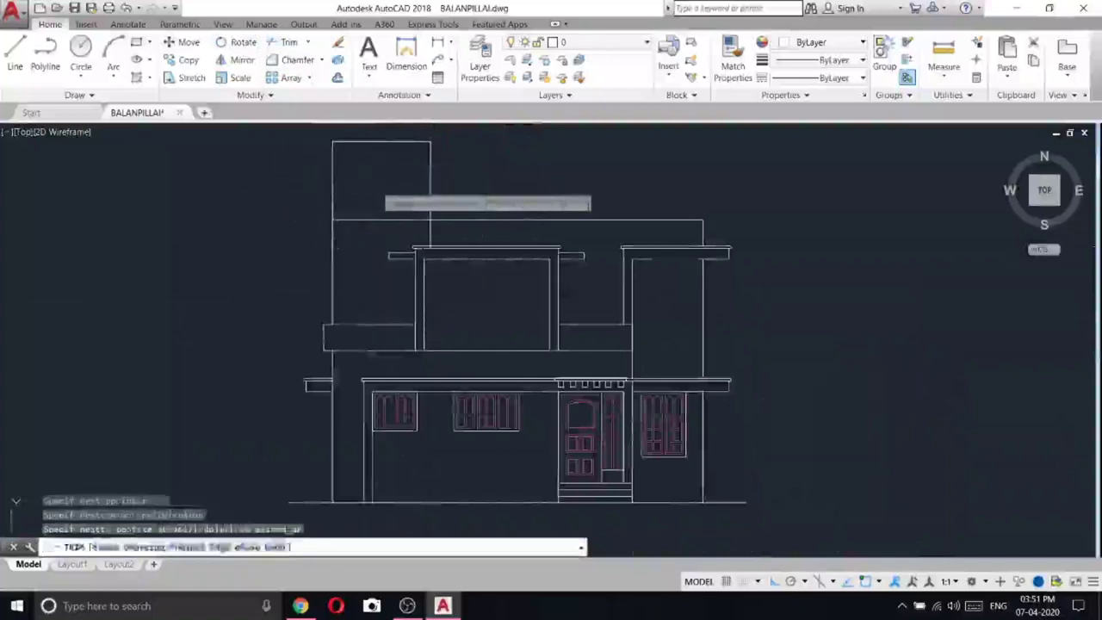
click(373, 186)
click(357, 243)
key(Return)
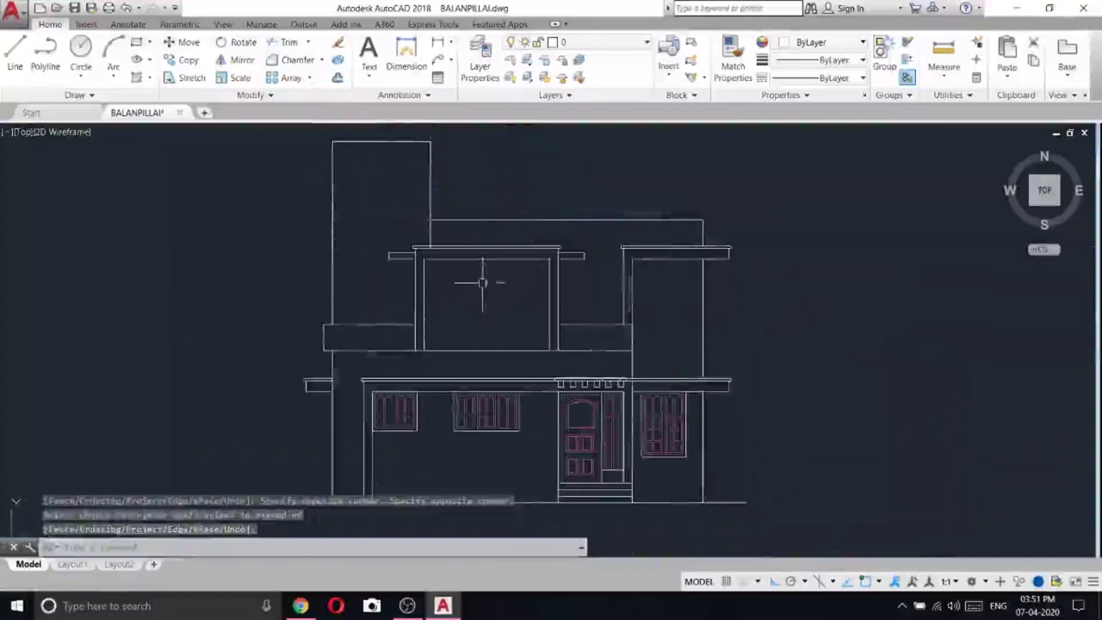
scroll(451, 319, down, 1)
scroll(451, 324, down, 3)
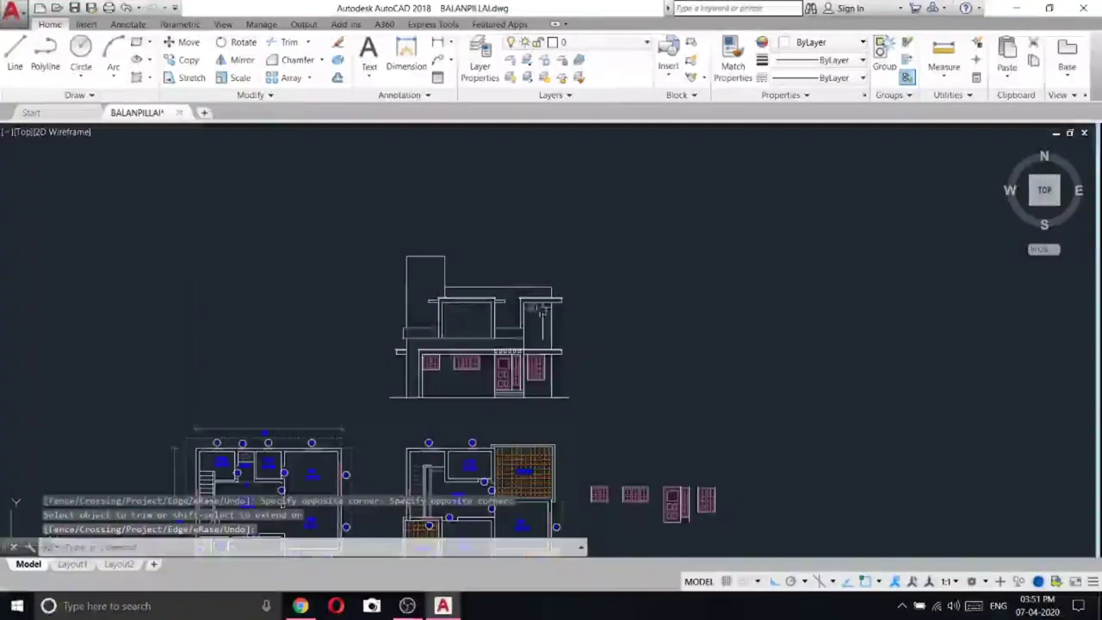
middle_drag(543, 312, 575, 153)
scroll(540, 355, up, 2)
middle_drag(541, 356, 547, 519)
middle_drag(484, 139, 500, 274)
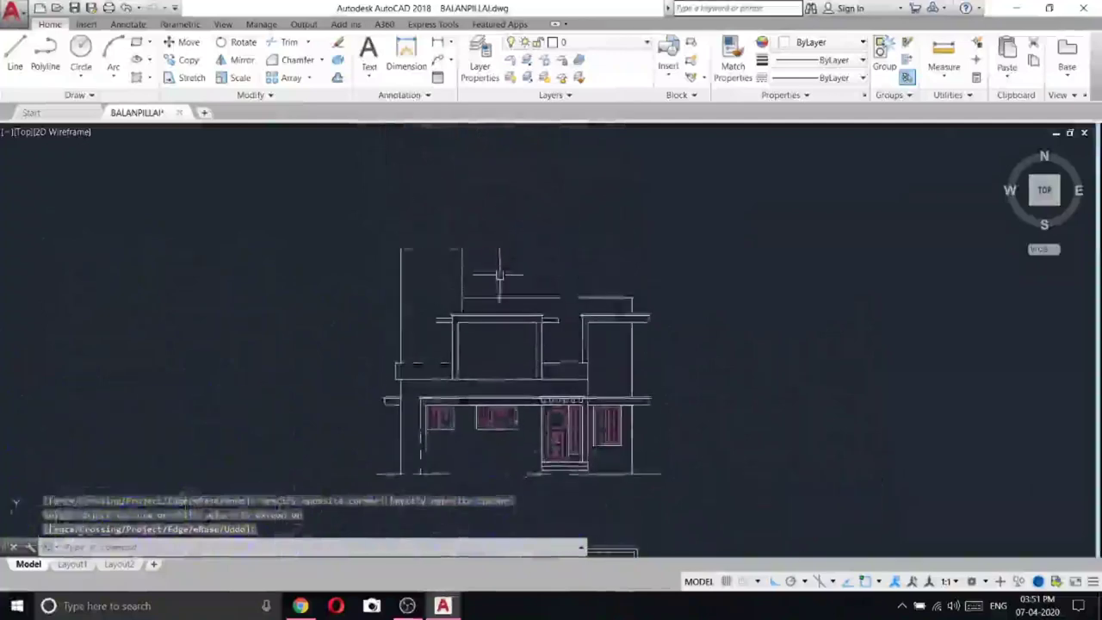
click(16, 68)
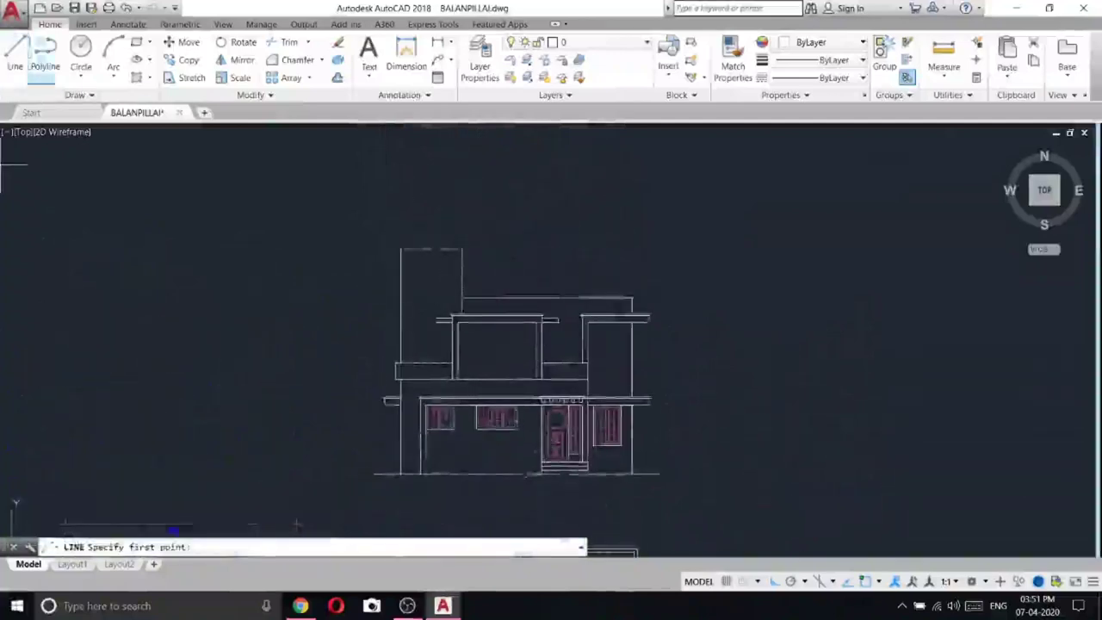
scroll(475, 275, up, 5)
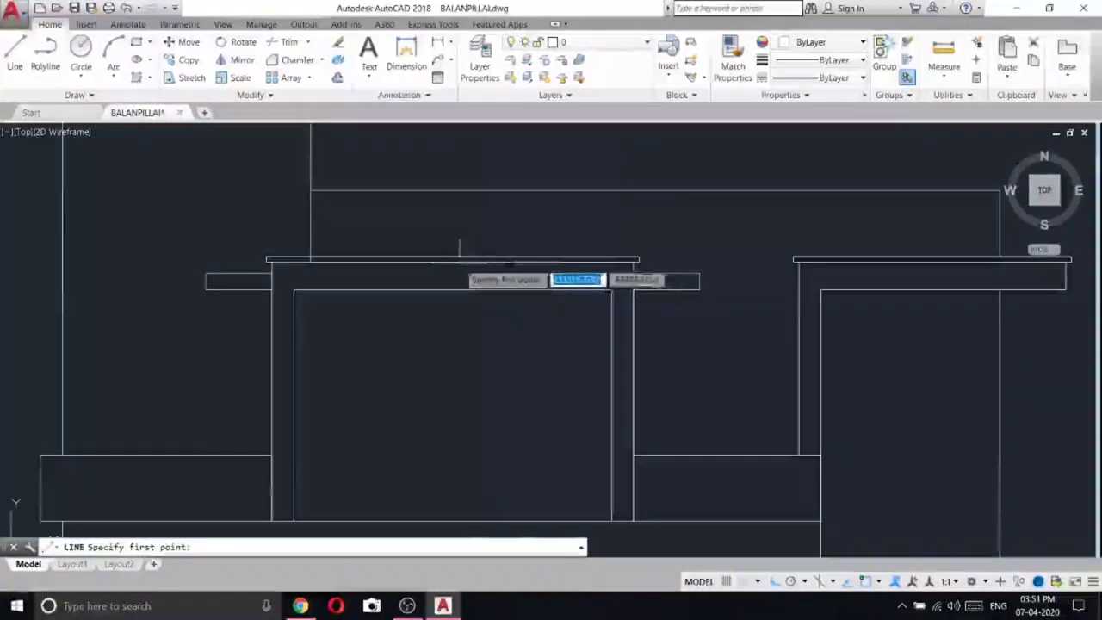
click(453, 258)
scroll(453, 257, down, 3)
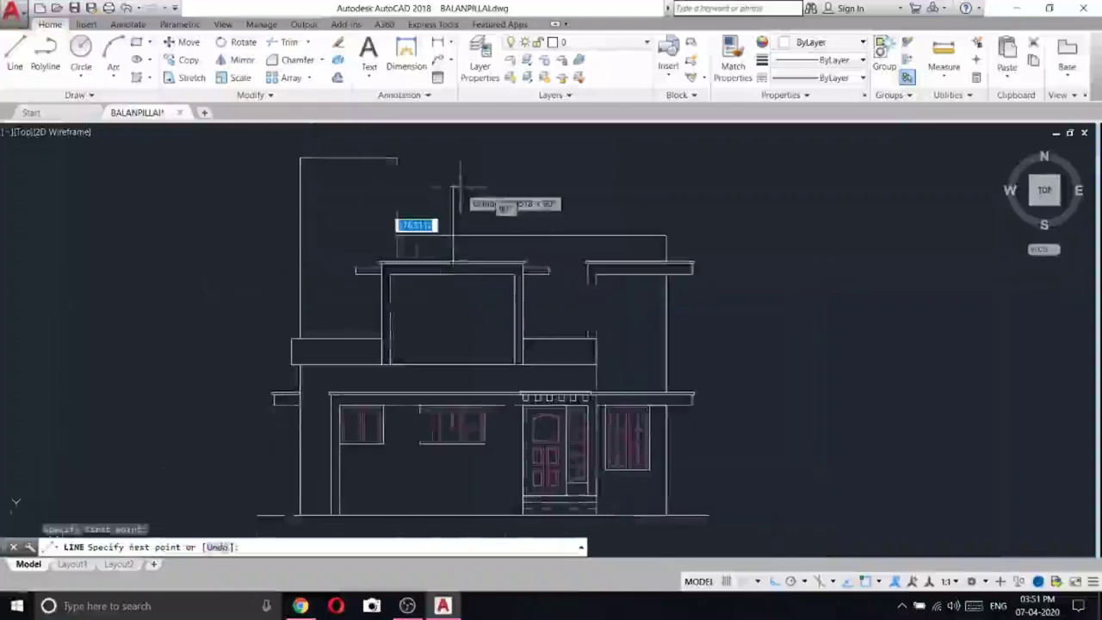
scroll(456, 207, down, 2)
scroll(457, 176, down, 2)
key(Escape)
- Measure the overall width of the 288X300 bedroom beside the terrace in the upper-floor plan with a linear dimension, without placing it
click(438, 43)
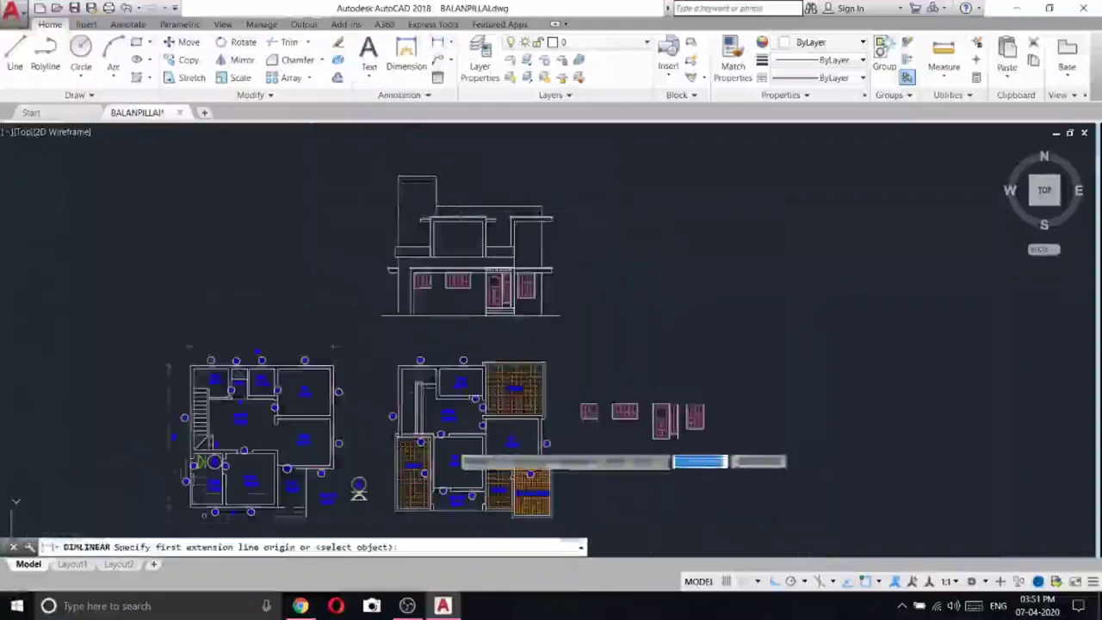
scroll(444, 448, up, 5)
click(369, 408)
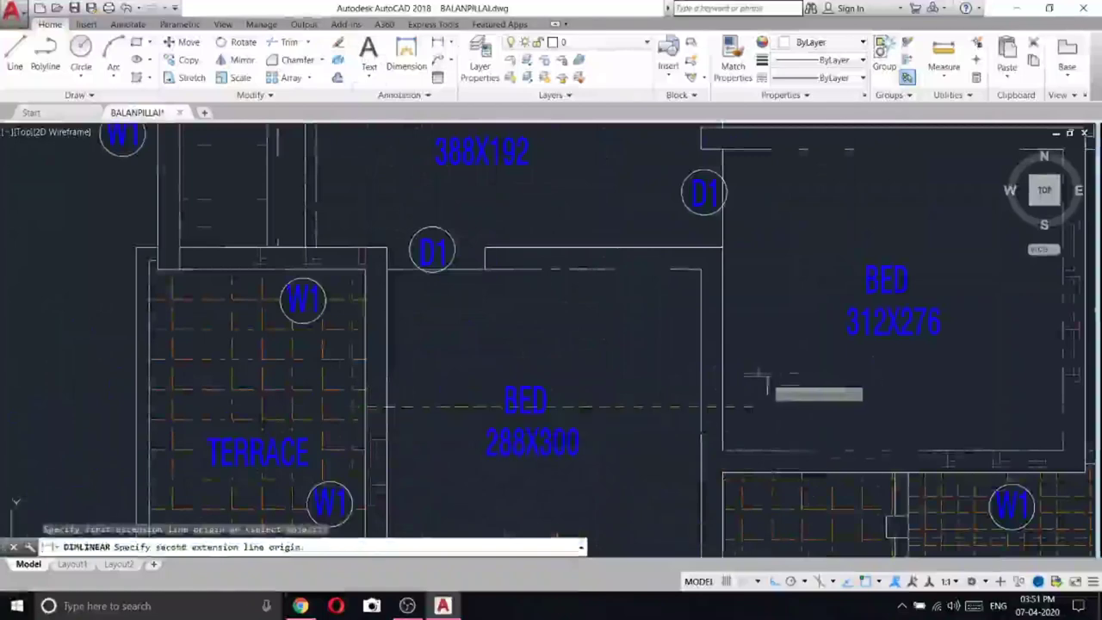
click(723, 408)
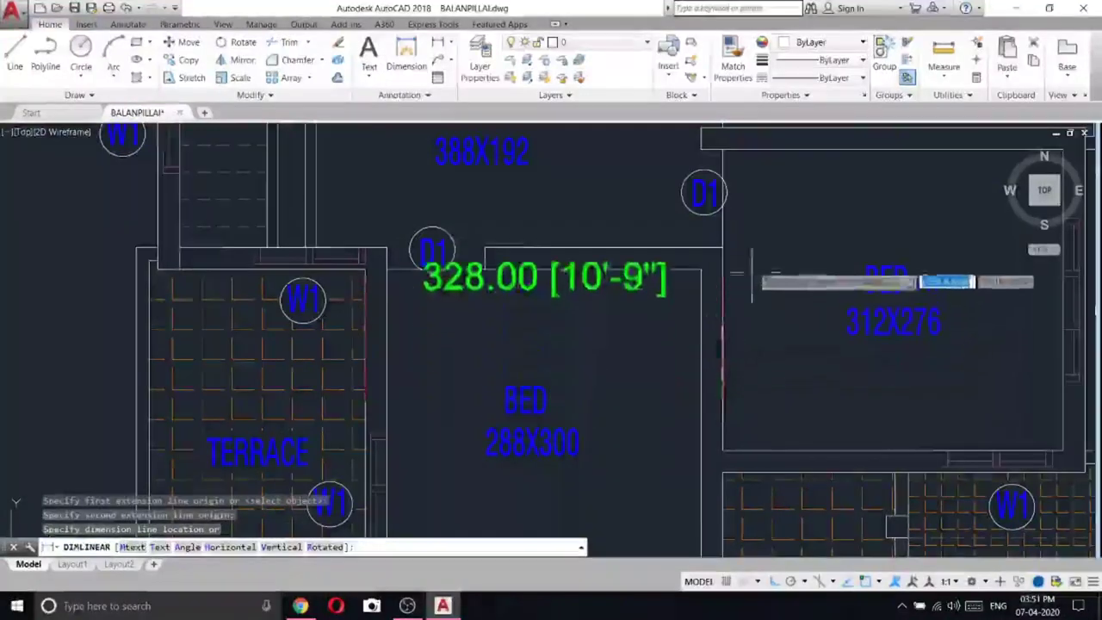
right_click(755, 237)
click(784, 255)
- Calculate 328/3 for the gable roof height with the built-in calculator
right_click(767, 197)
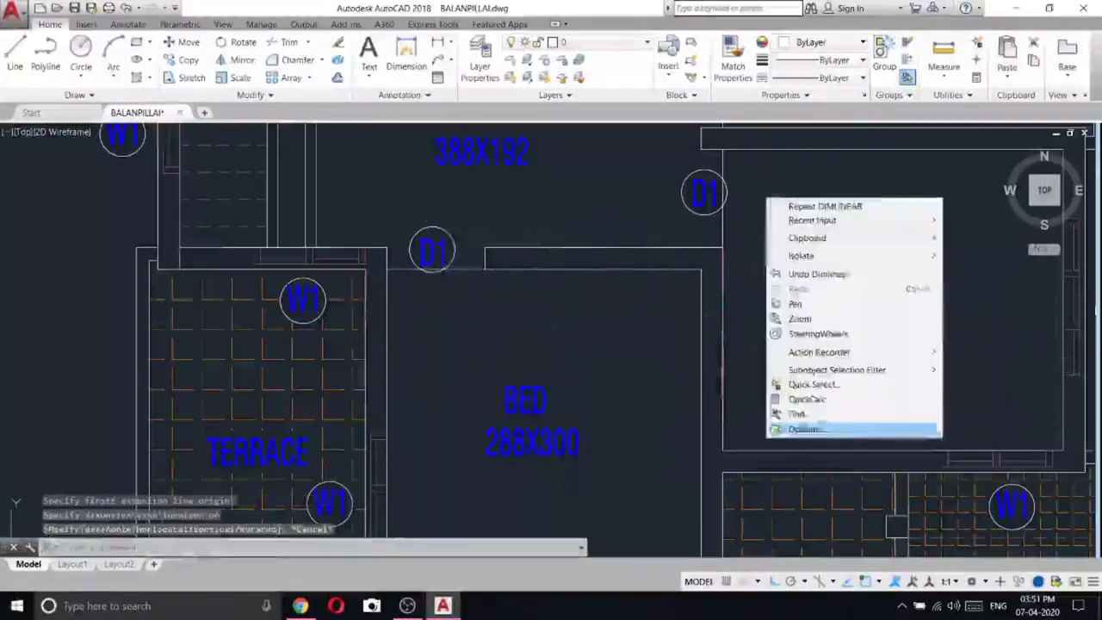
click(809, 400)
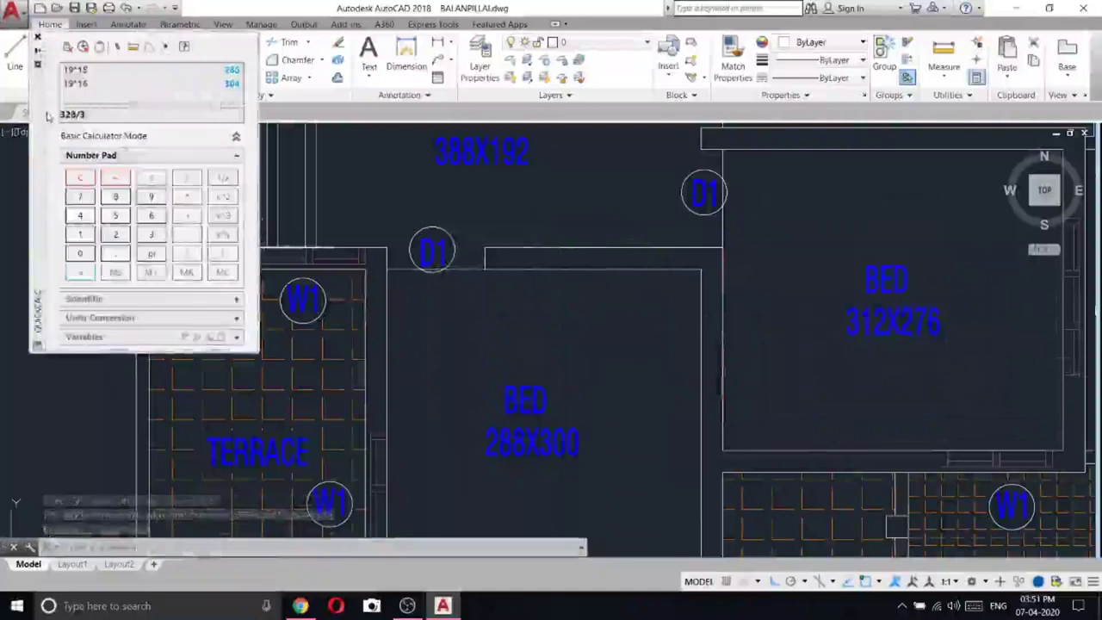
key(Return)
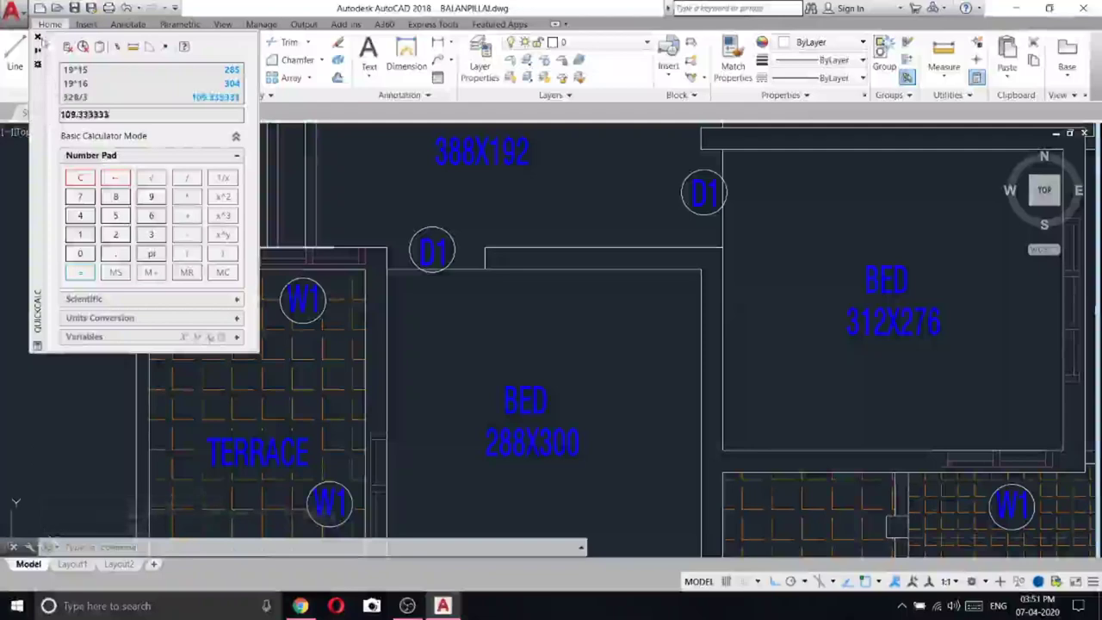
click(37, 37)
- Draw a 110 vertical line up from the elevation's top outline, aligned with the midpoint of the central frame
scroll(624, 450, down, 8)
scroll(630, 190, up, 7)
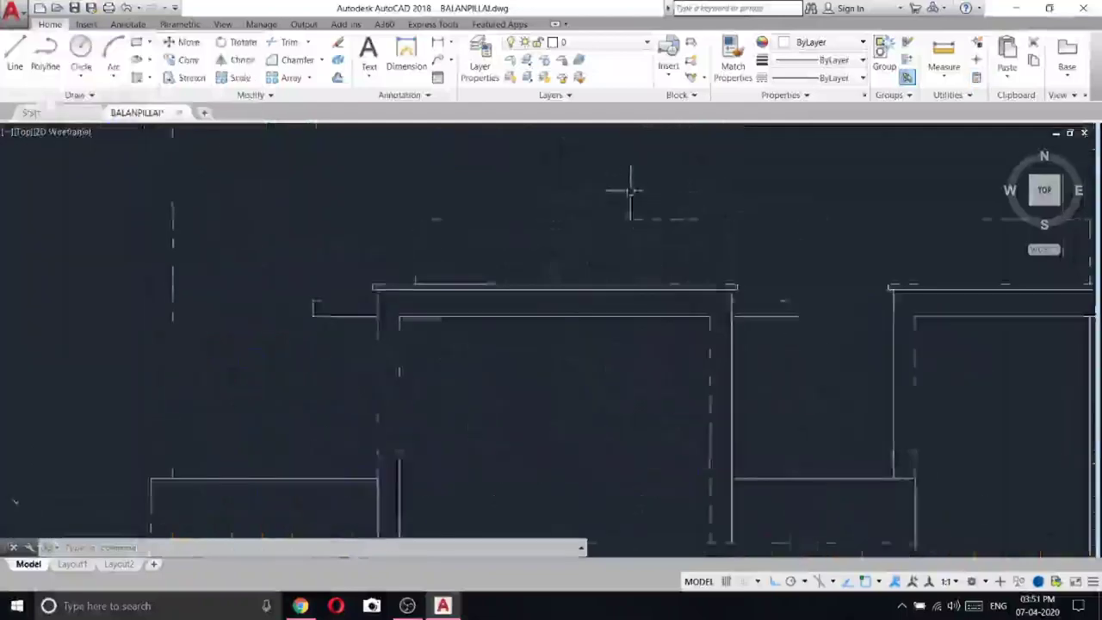
middle_drag(630, 191, 625, 287)
click(15, 57)
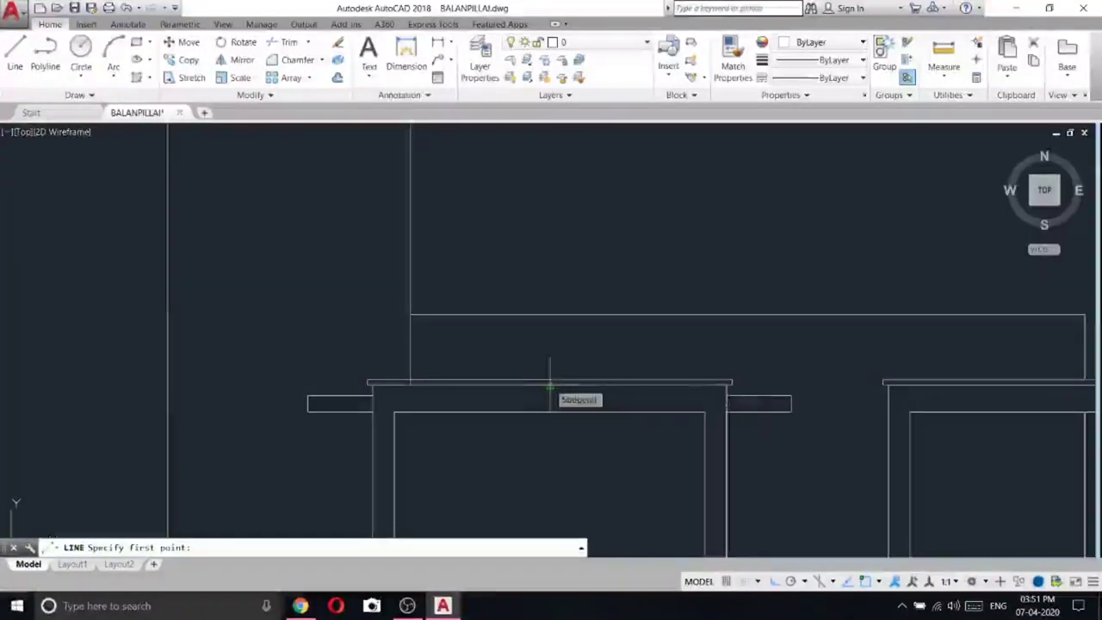
click(551, 316)
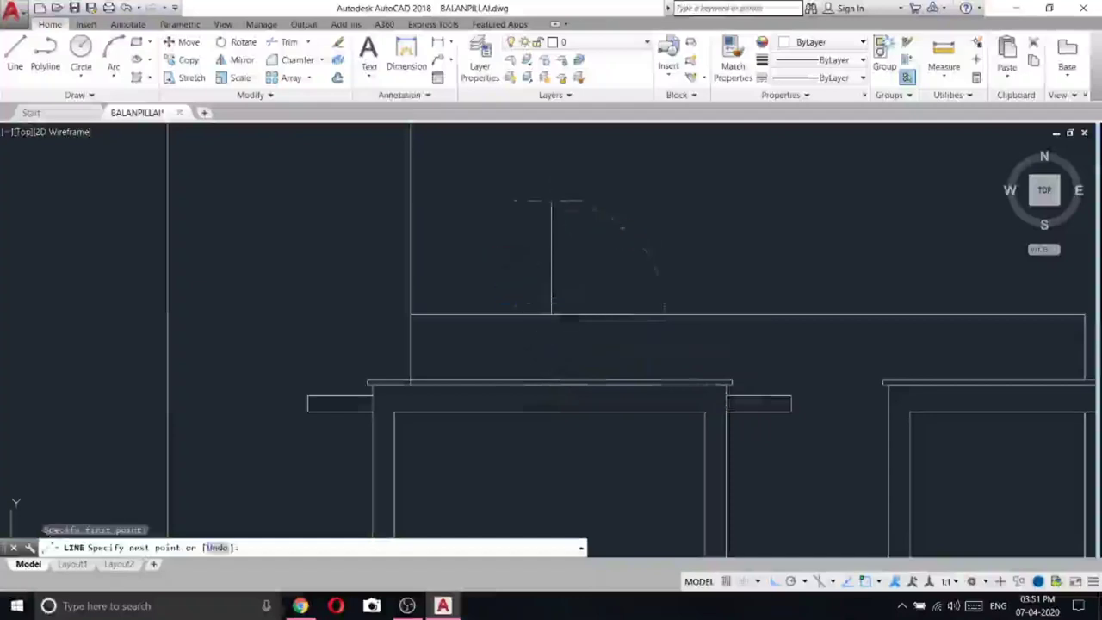
text(110)
key(Return)
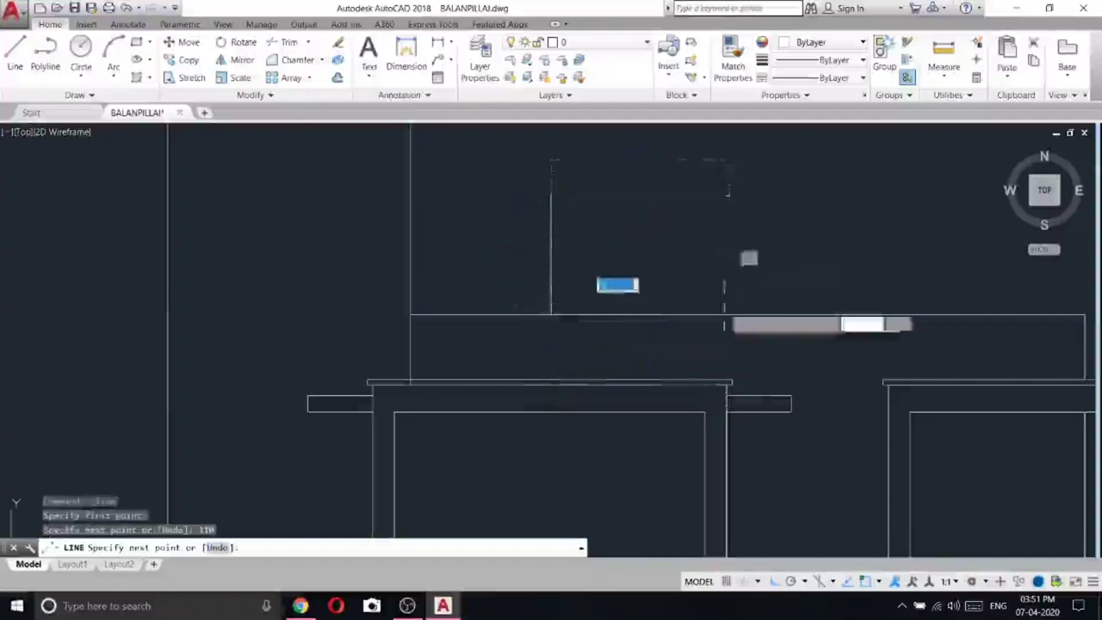
- Draw a sloping roof line from the central frame's upper-right corner to the top of the 110 vertical line
scroll(719, 377, up, 2)
scroll(773, 366, down, 3)
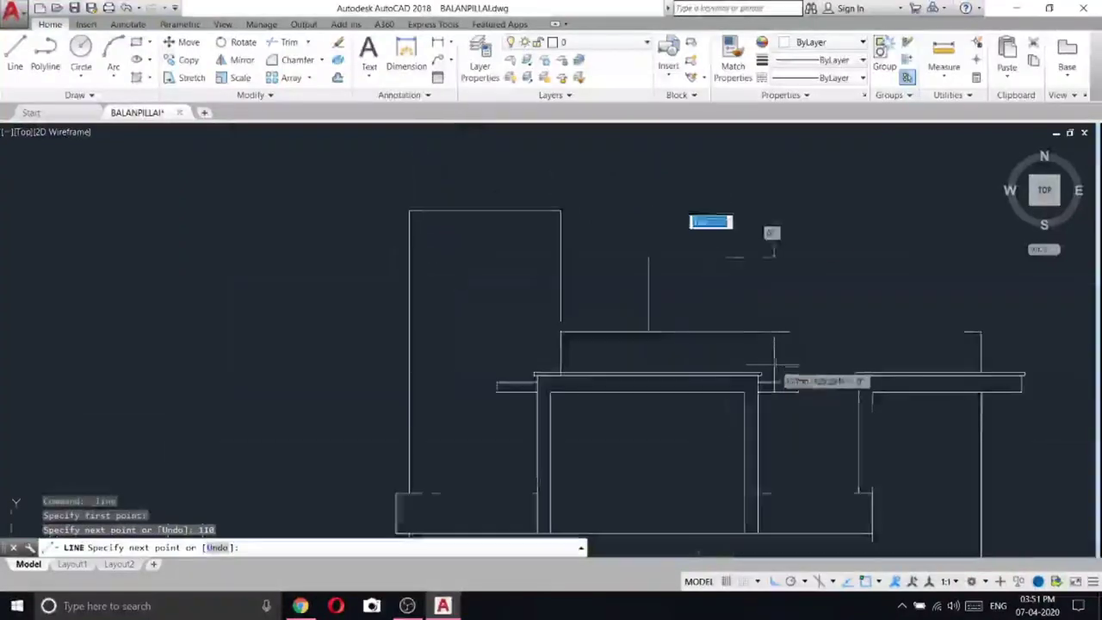
key(Escape)
click(15, 66)
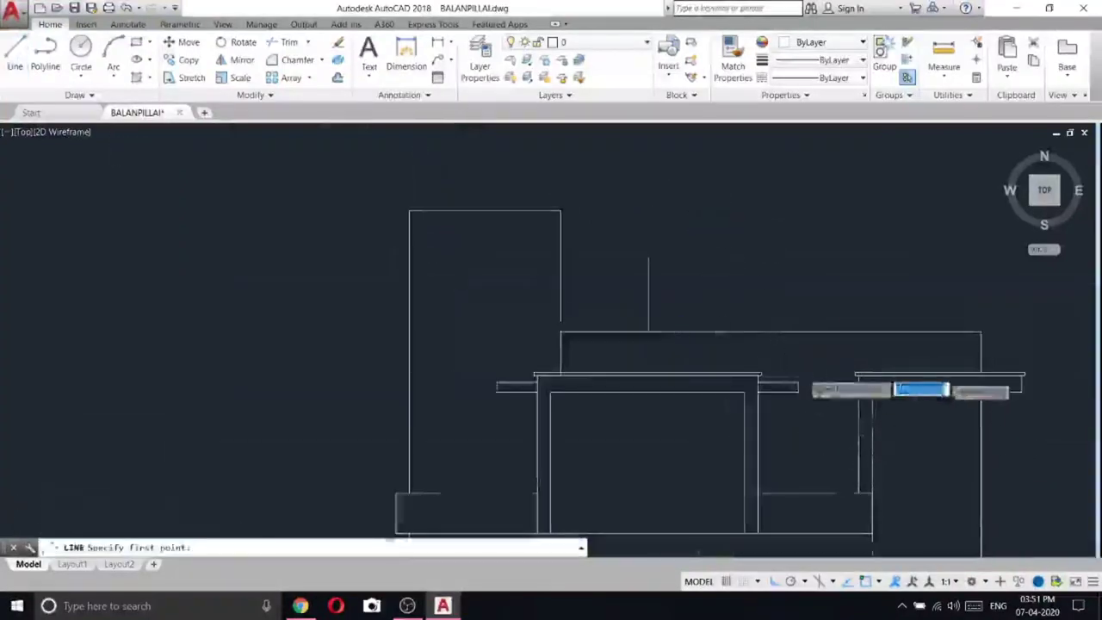
scroll(804, 372, up, 4)
middle_drag(763, 377, 765, 452)
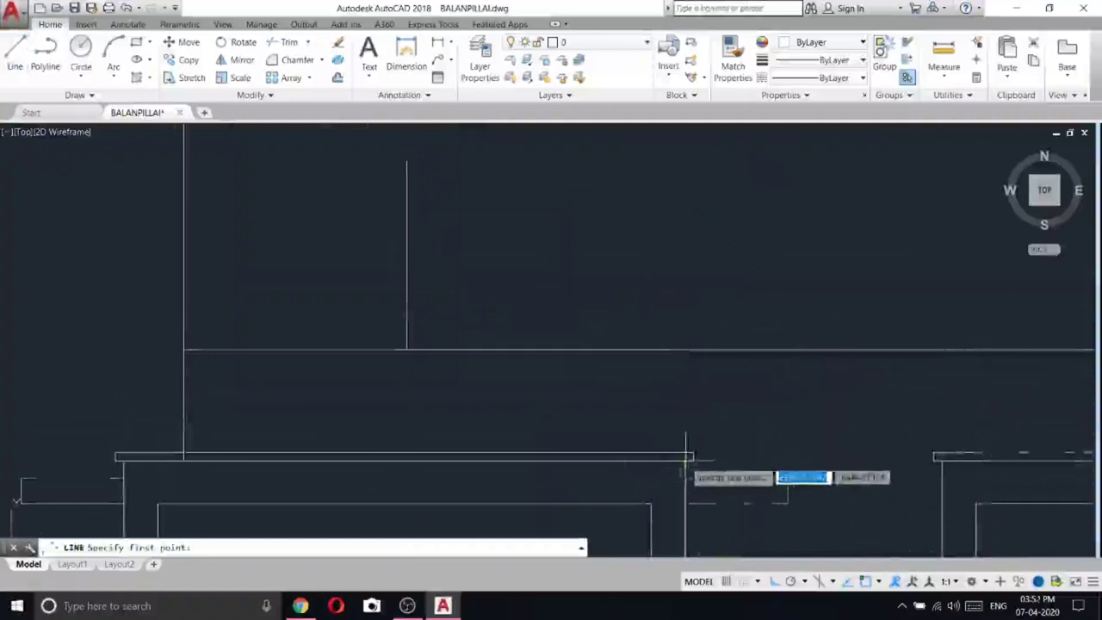
click(686, 456)
click(406, 161)
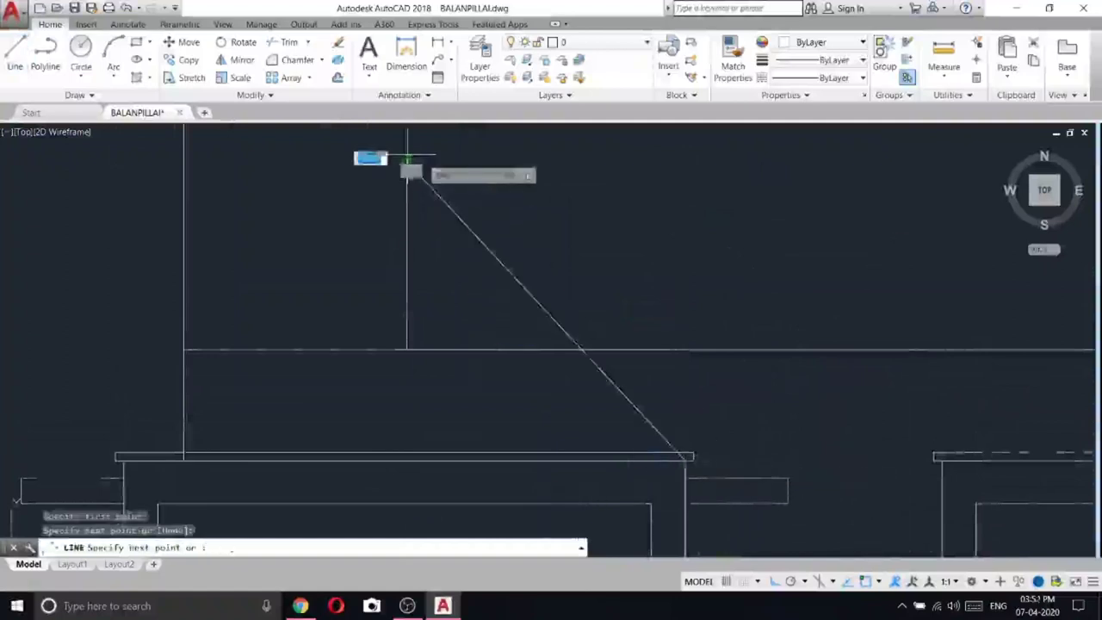
scroll(655, 336, down, 4)
key(Escape)
key(Escape)
key(Escape)
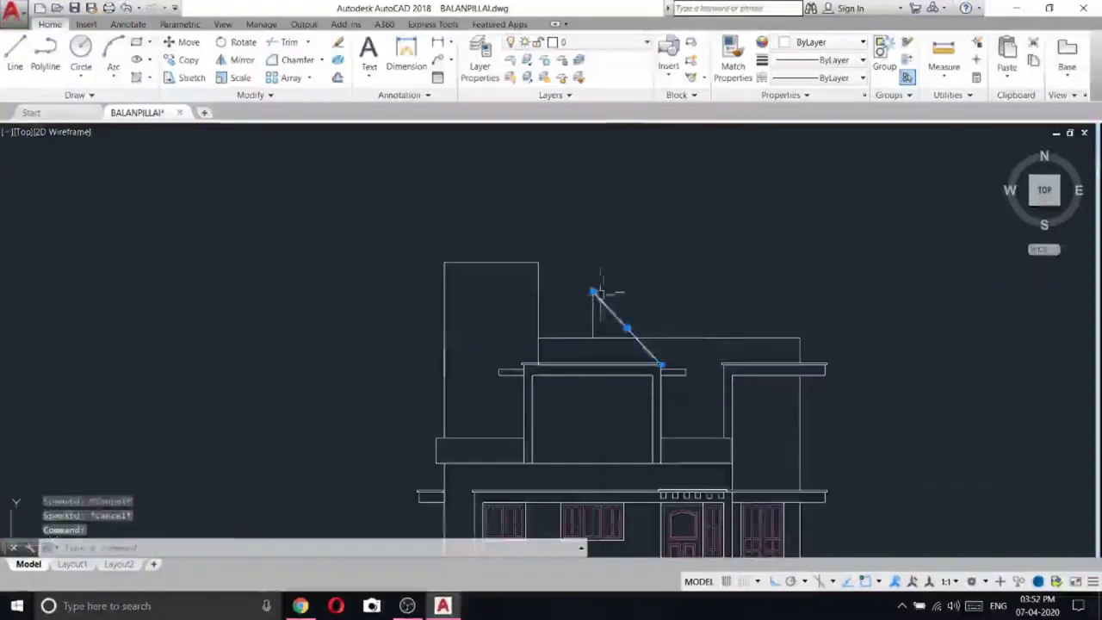
- Mirror the sloping roof line about a vertical axis through the roof apex, keeping the source line
right_click(612, 248)
click(576, 290)
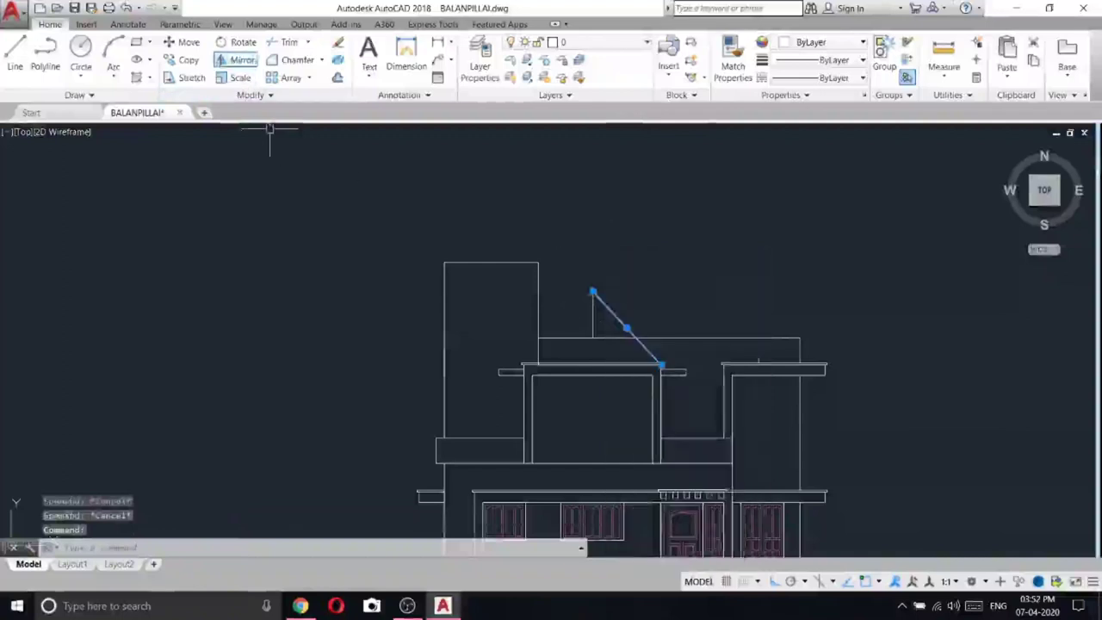
click(239, 59)
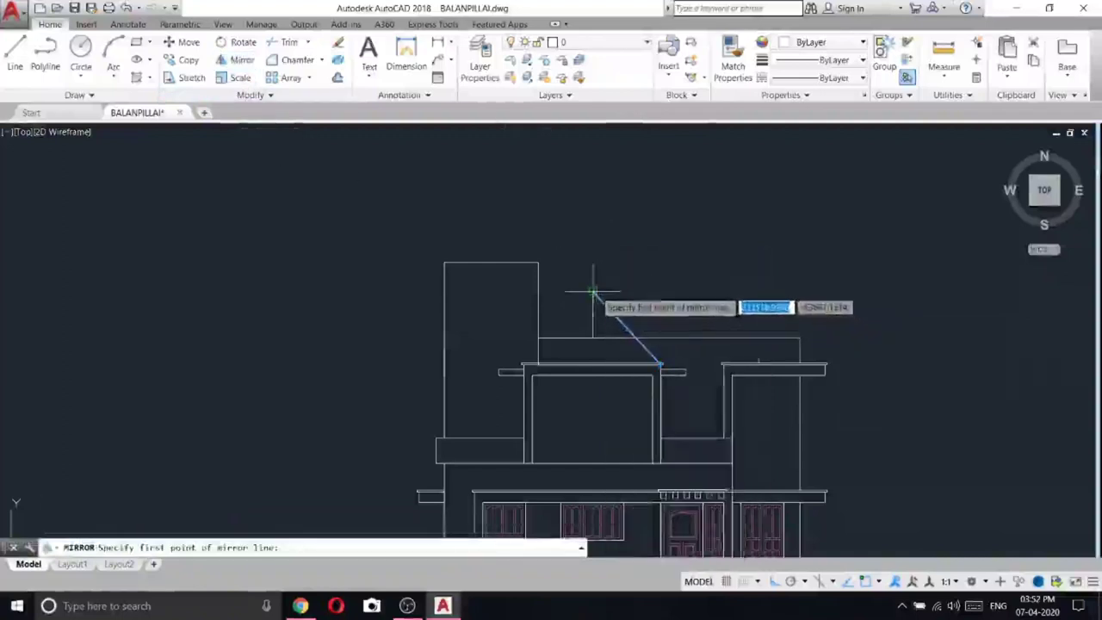
click(592, 293)
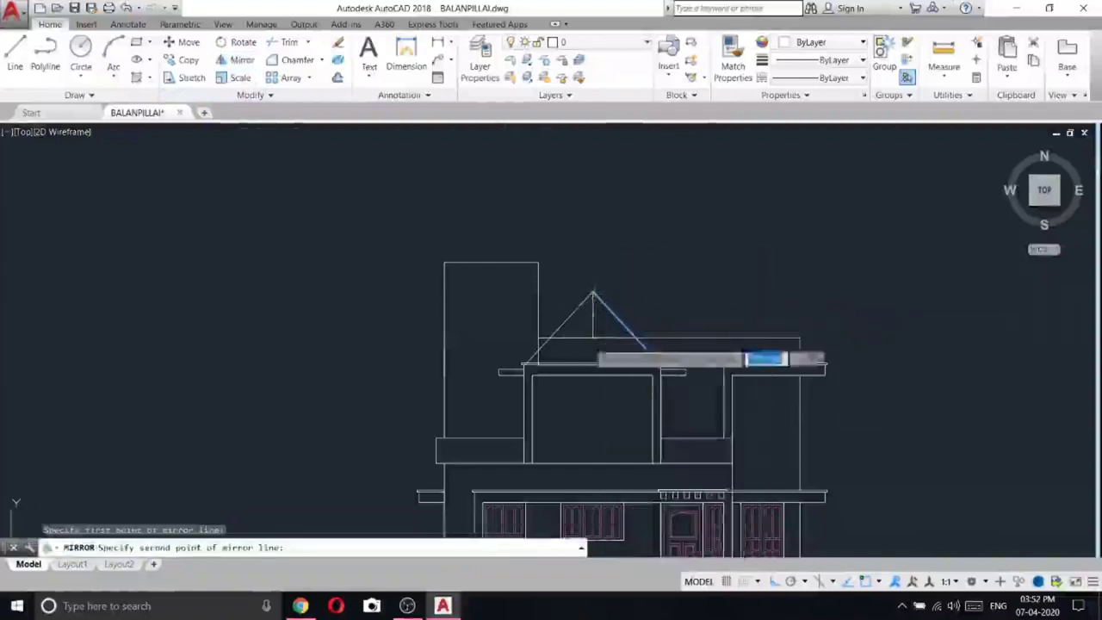
click(583, 412)
right_click(585, 418)
click(608, 423)
scroll(528, 366, up, 5)
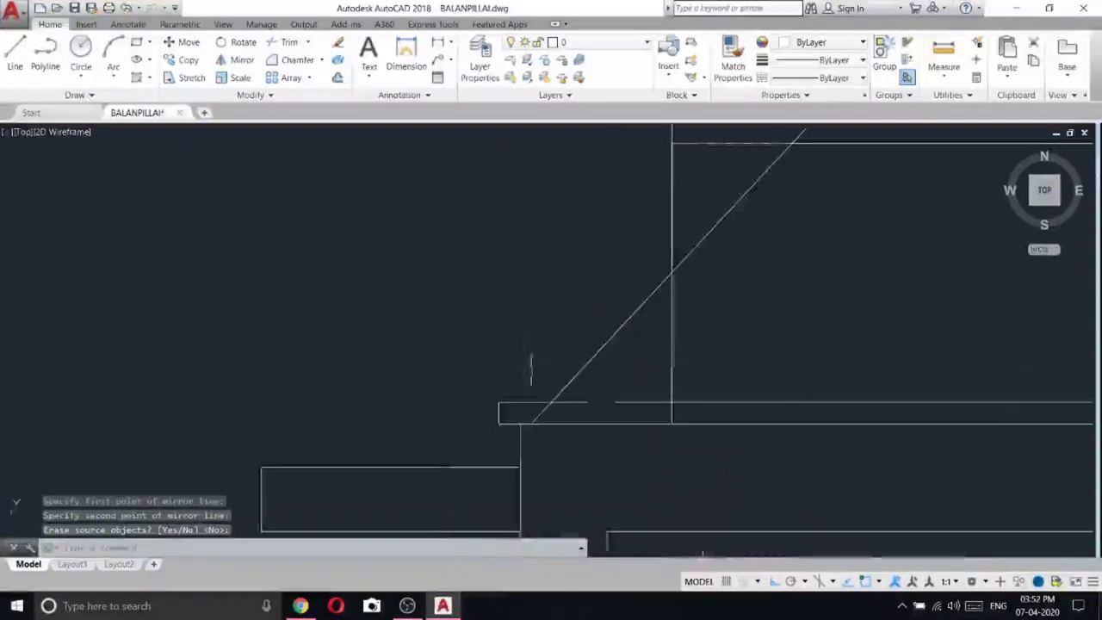
- Erase both sloping roof lines and the vertical height line between them
scroll(531, 369, down, 3)
scroll(869, 374, up, 2)
scroll(583, 357, down, 4)
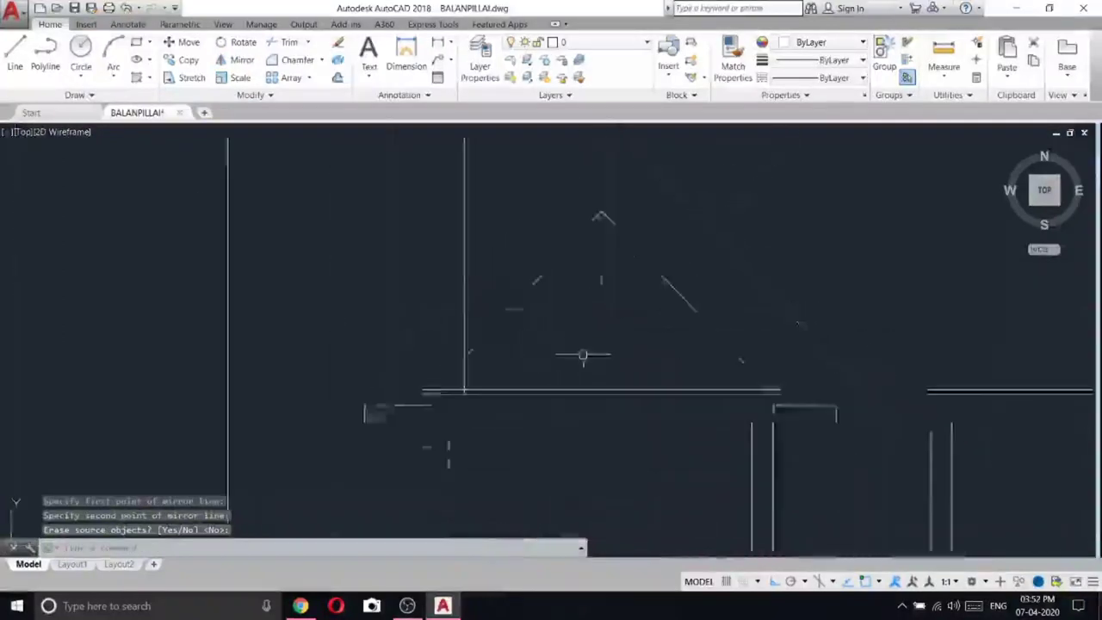
click(656, 305)
click(537, 254)
right_click(536, 255)
click(567, 330)
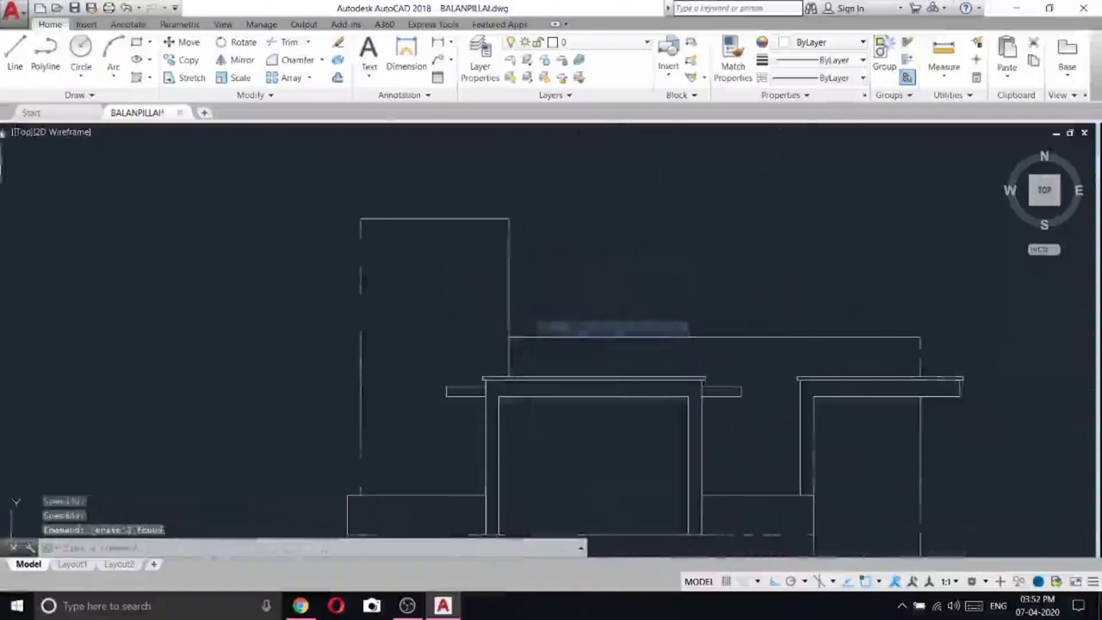
- Draw a long vertical guide line up from the midpoint of the central frame's inner top edge
click(15, 56)
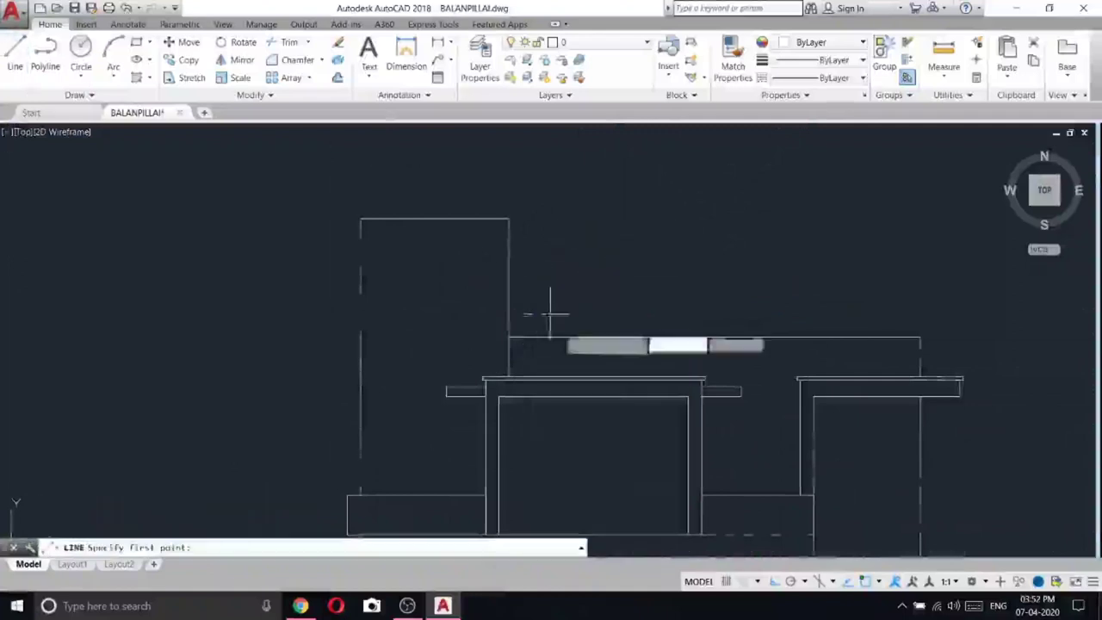
click(593, 397)
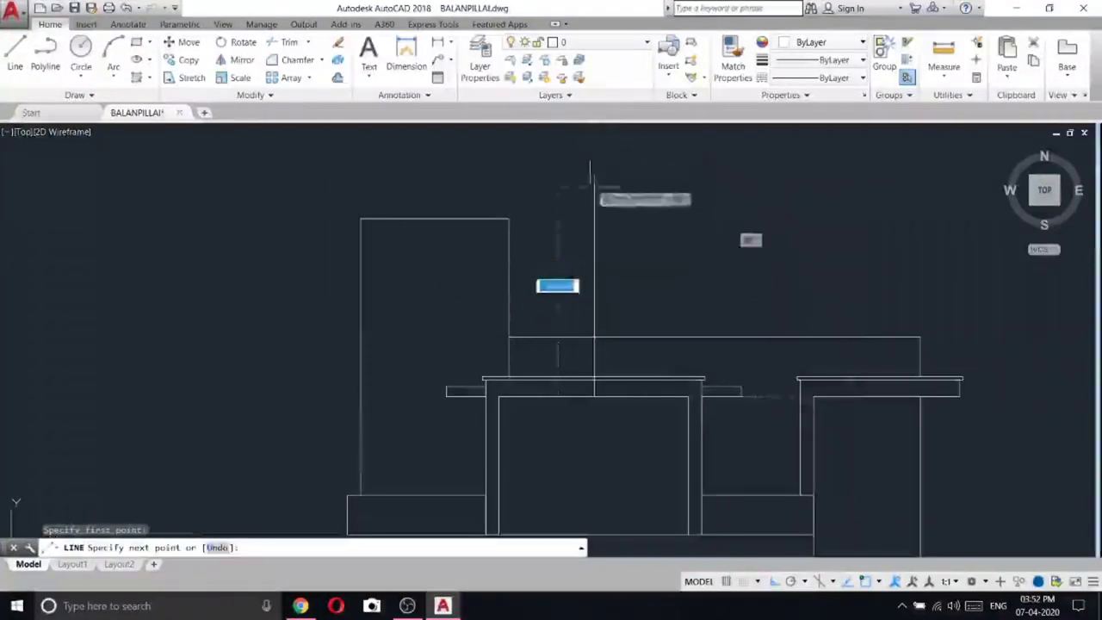
click(594, 188)
right_click(594, 188)
click(607, 195)
- Draw a 110 vertical line up along the guide from its intersection with the elevation's top outline
click(15, 64)
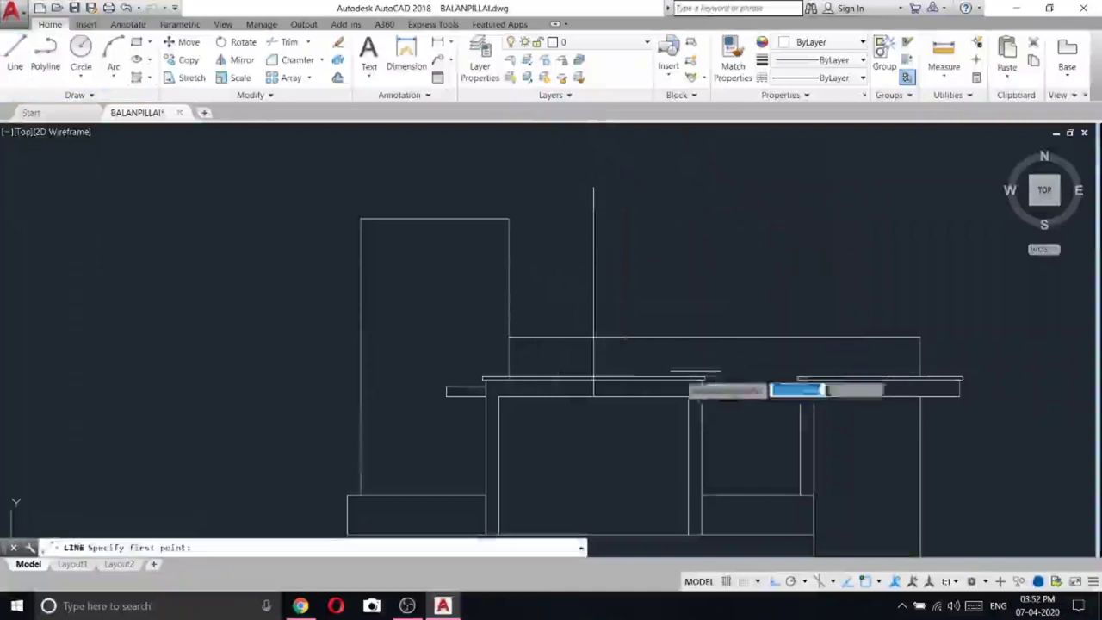
click(593, 337)
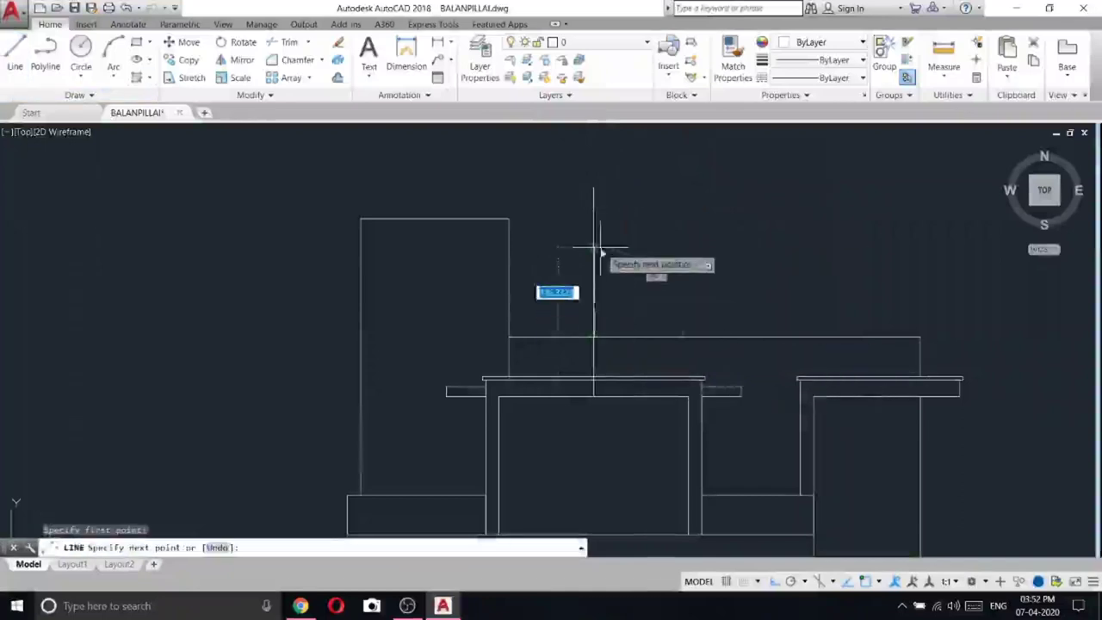
text(110)
key(Return)
click(716, 257)
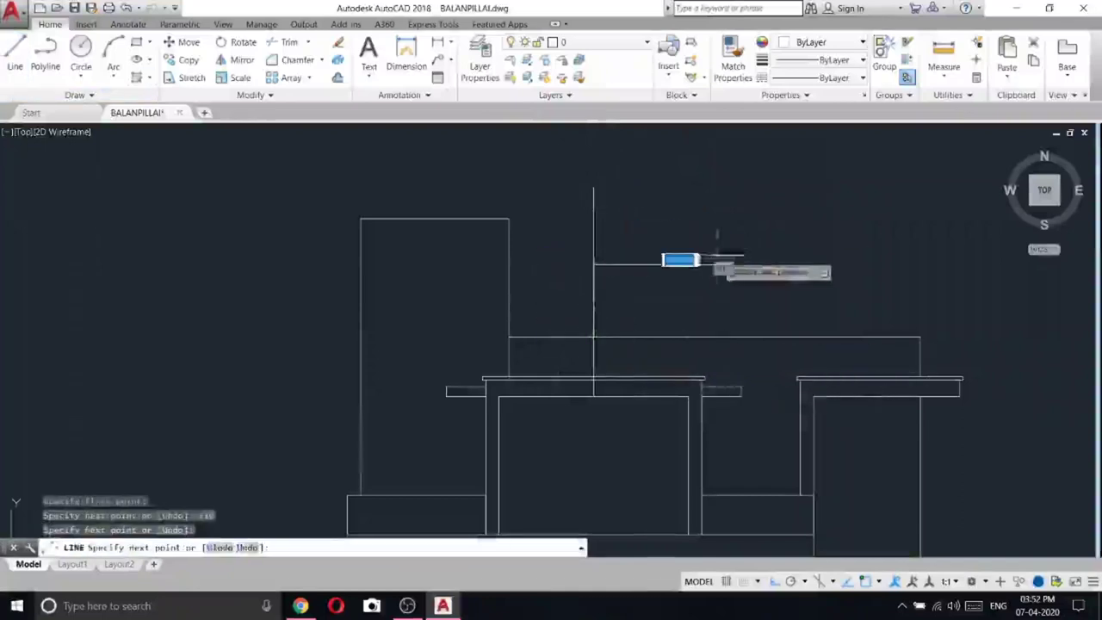
key(Escape)
- Erase the long vertical guide line and the stray horizontal line at the top of the 110 line
click(684, 226)
click(545, 205)
right_click(544, 205)
click(601, 285)
click(684, 287)
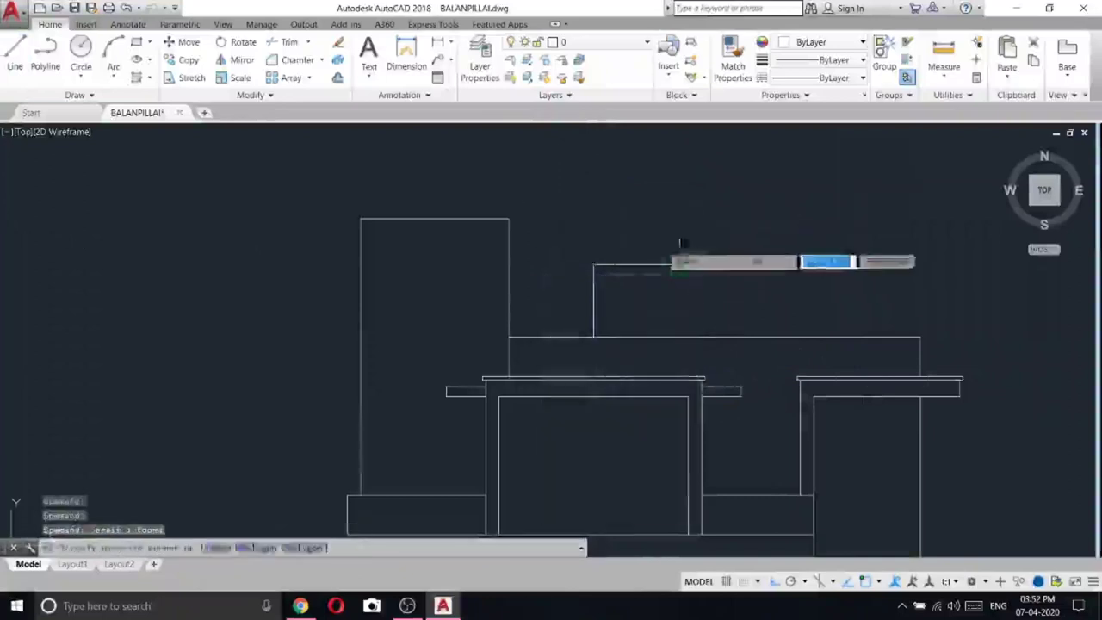
click(661, 240)
right_click(660, 239)
click(712, 317)
- Draw a line from the central frame's upper-left corner up across the thin cap, continuing as a slope to the top of the 110 vertical line
click(15, 53)
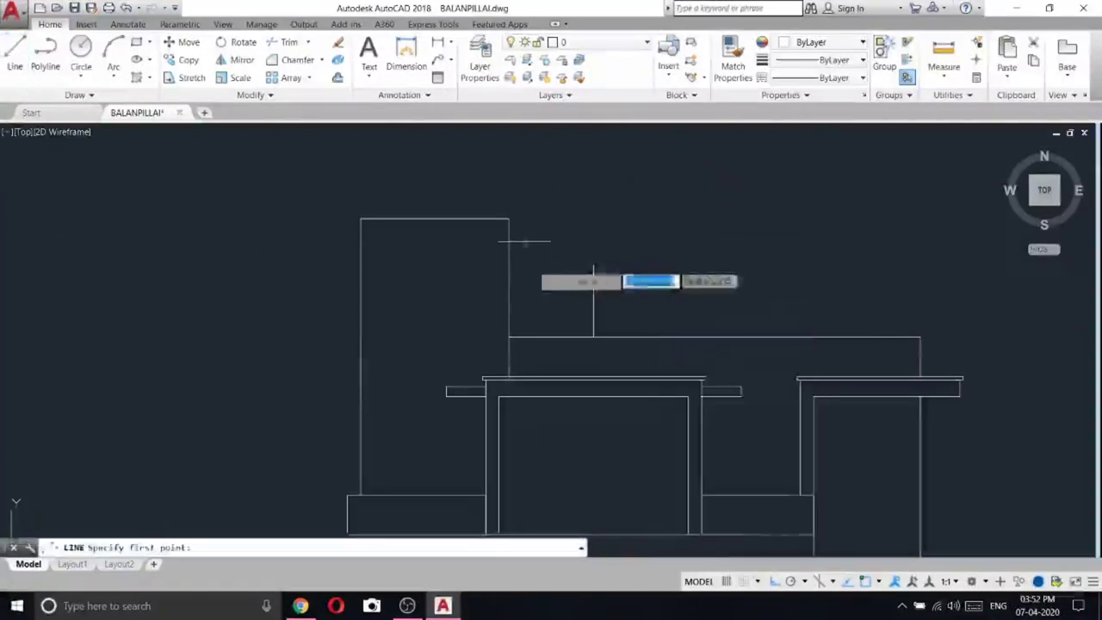
scroll(455, 358, up, 5)
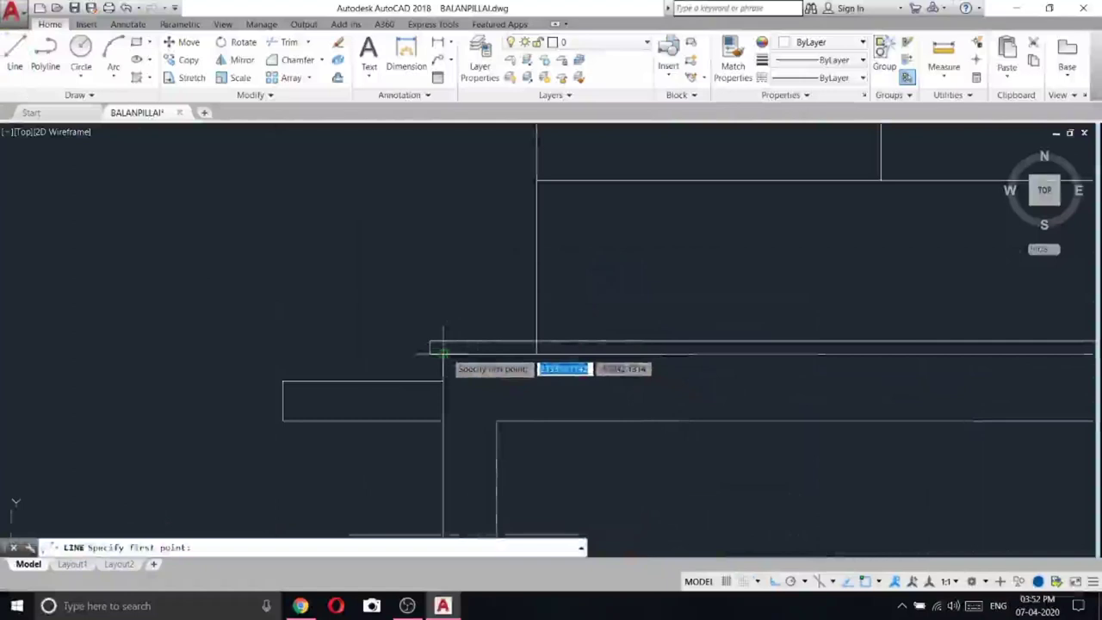
click(443, 350)
scroll(443, 346, down, 3)
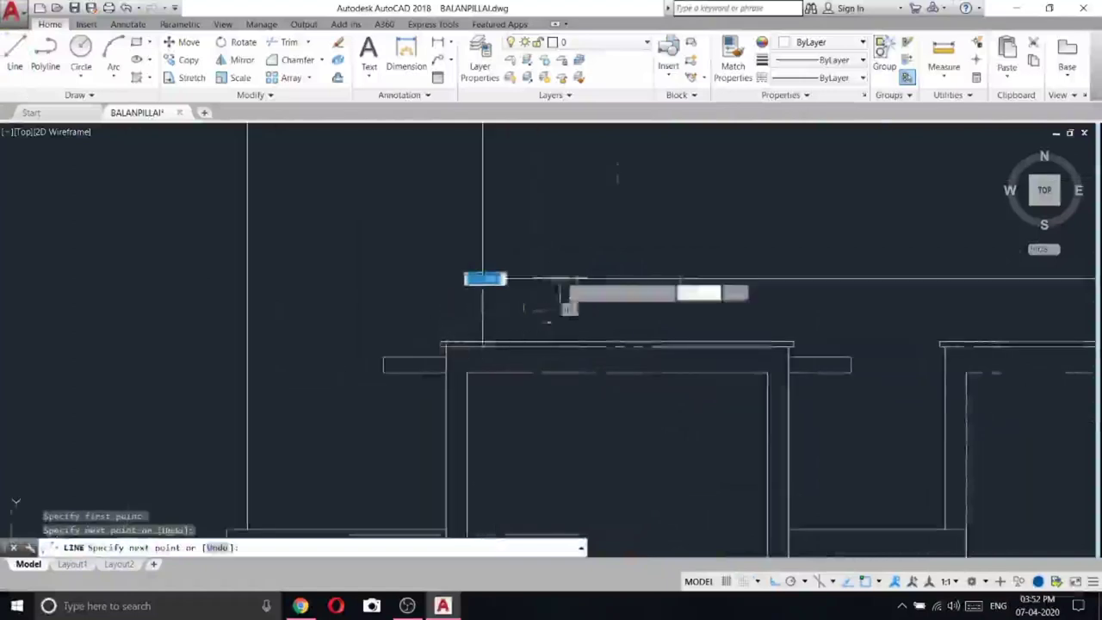
click(616, 164)
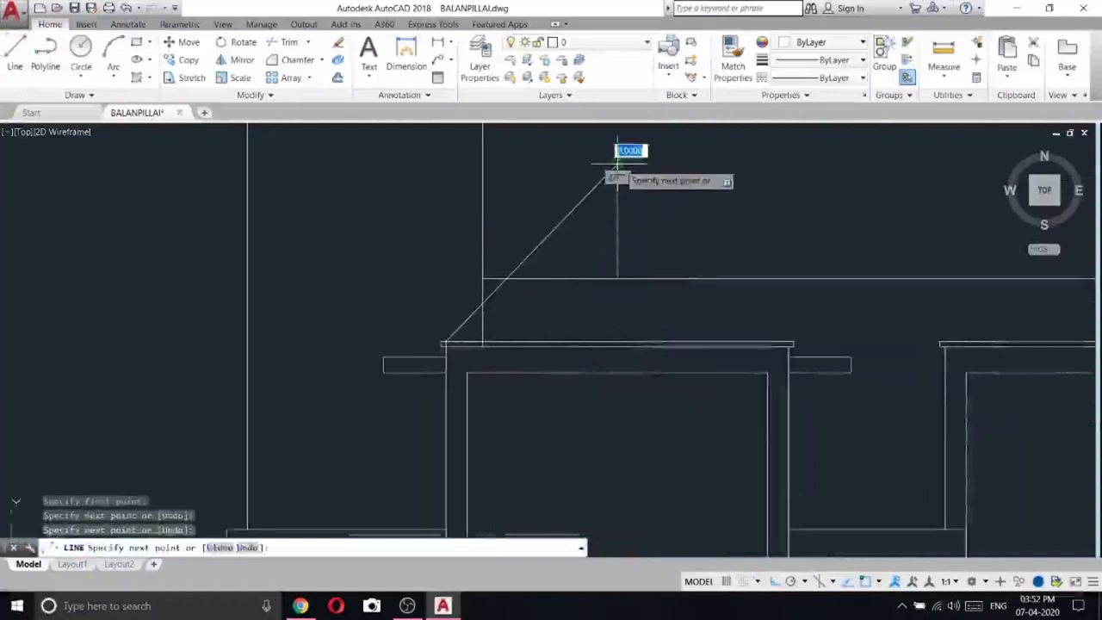
key(Escape)
click(571, 268)
click(544, 207)
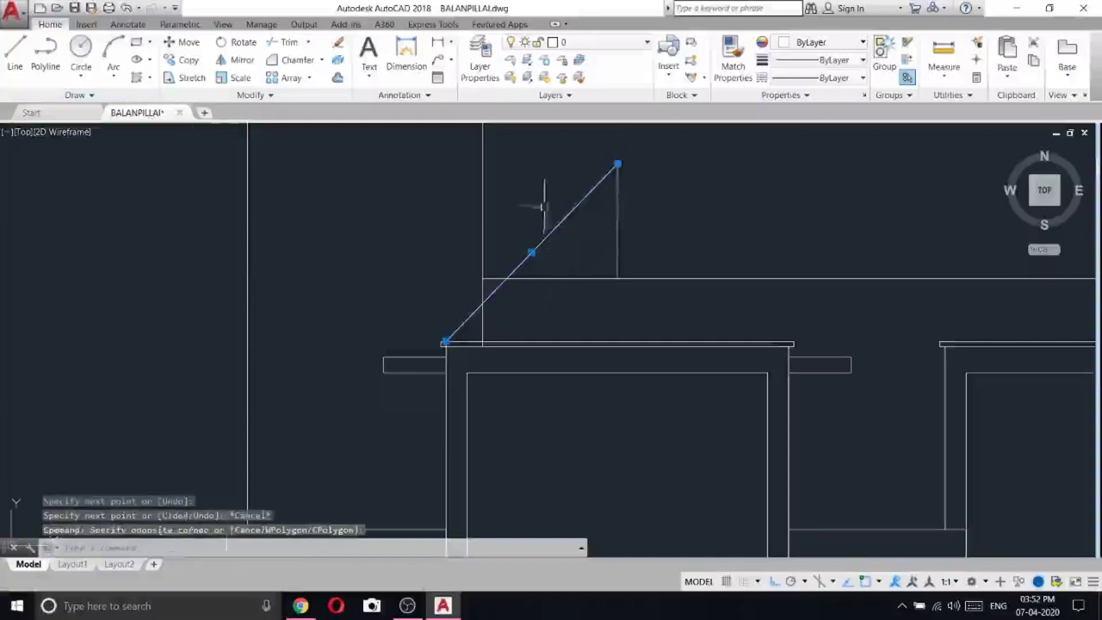
click(242, 59)
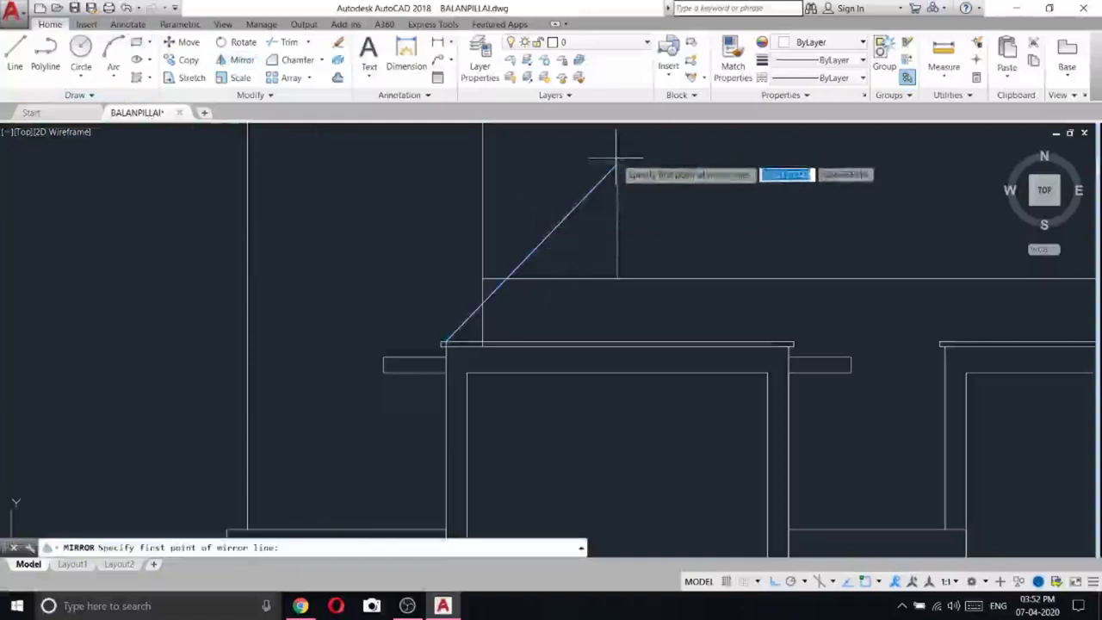
click(617, 164)
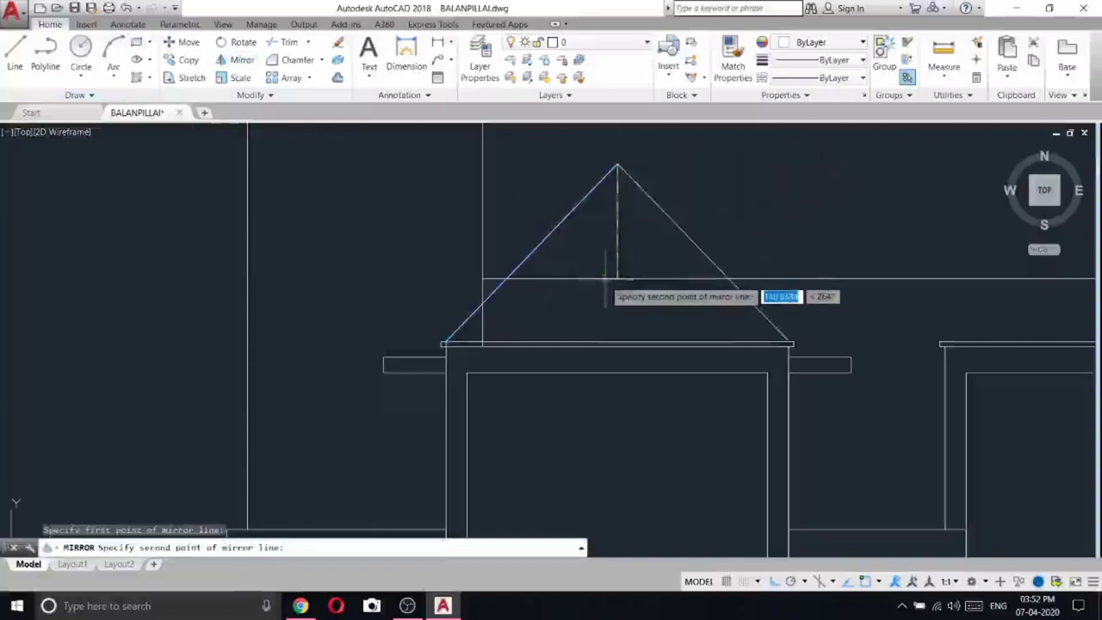
click(606, 278)
right_click(607, 280)
key(Escape)
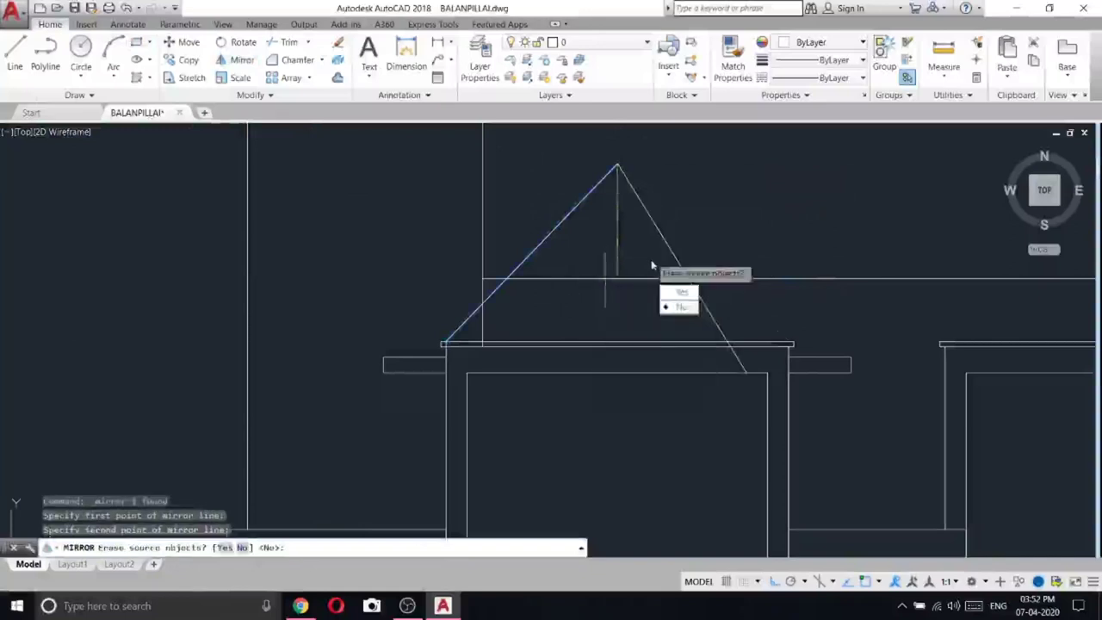
key(Escape)
click(575, 260)
click(520, 191)
right_click(523, 189)
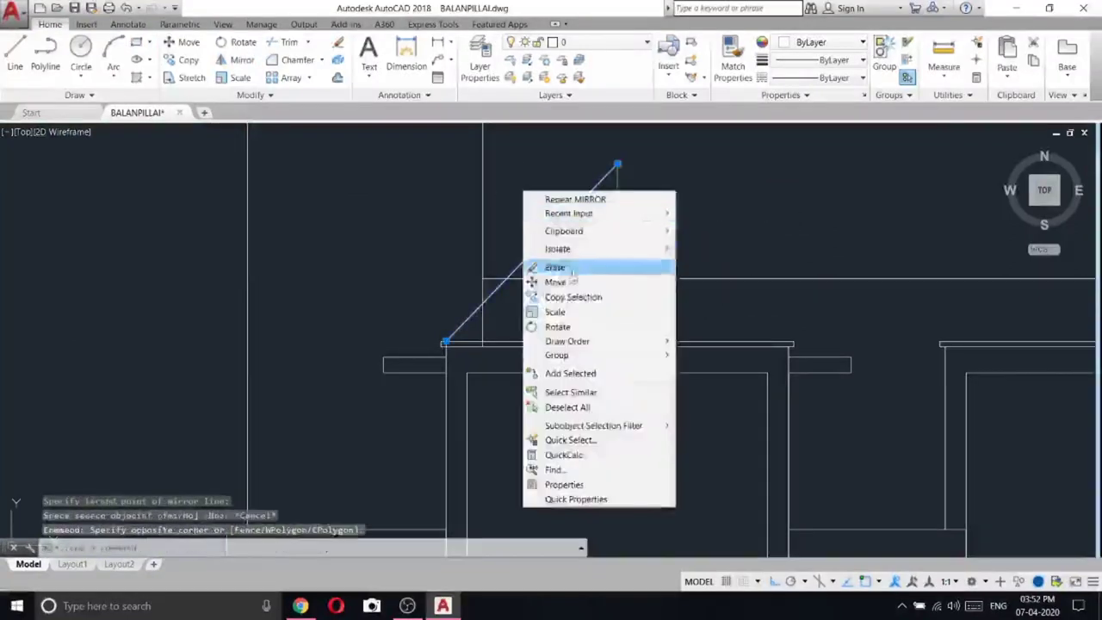
click(539, 293)
key(Escape)
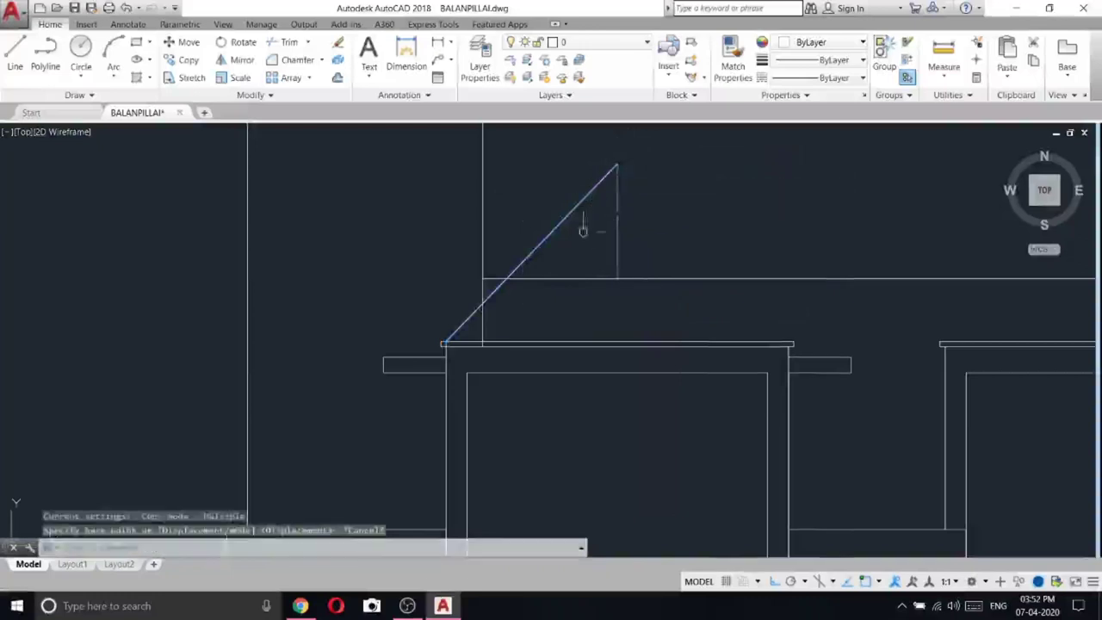
- Mirror the left roof slope about the 110 vertical line, keeping the source line
click(510, 191)
click(235, 60)
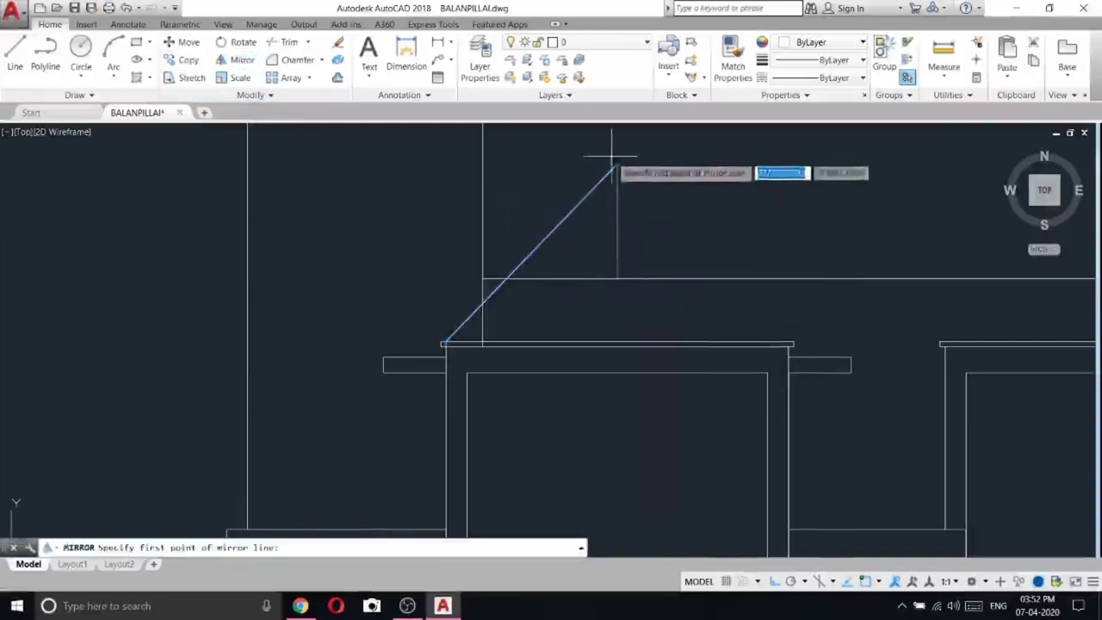
click(617, 165)
click(617, 289)
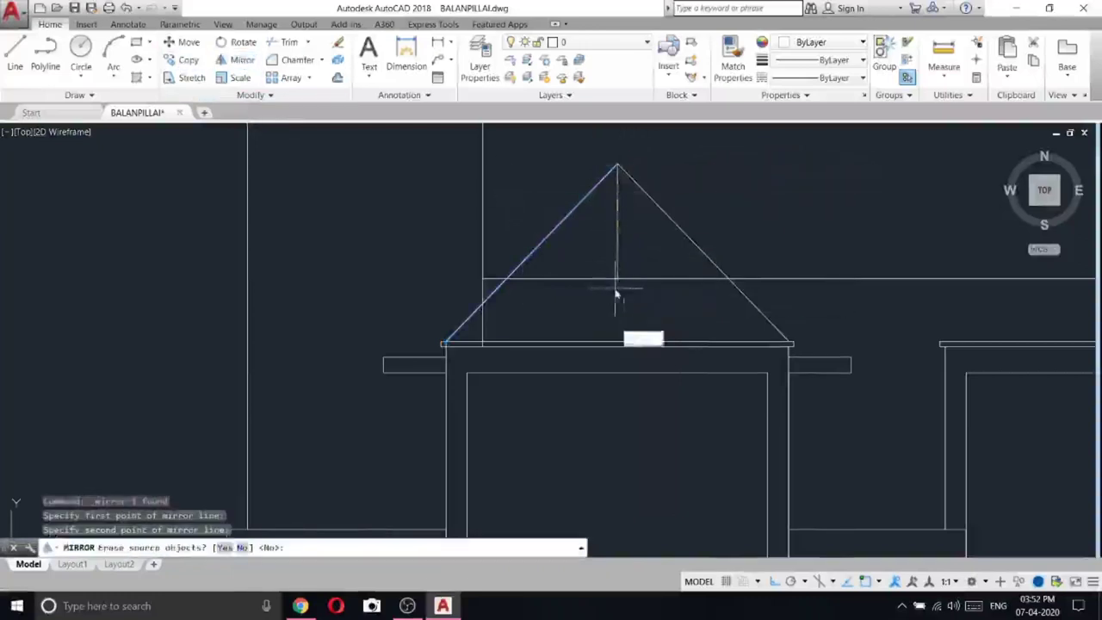
right_click(616, 290)
click(643, 356)
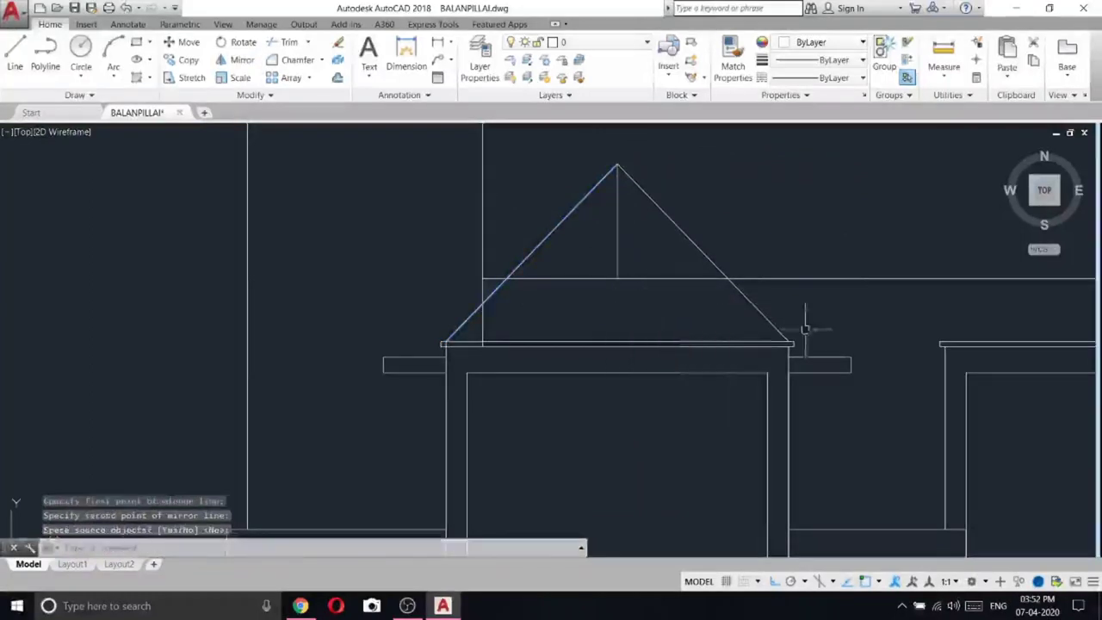
- Draw a short vertical line across the thin cap at the foot of the right roof slope, and erase it again
scroll(806, 343, up, 5)
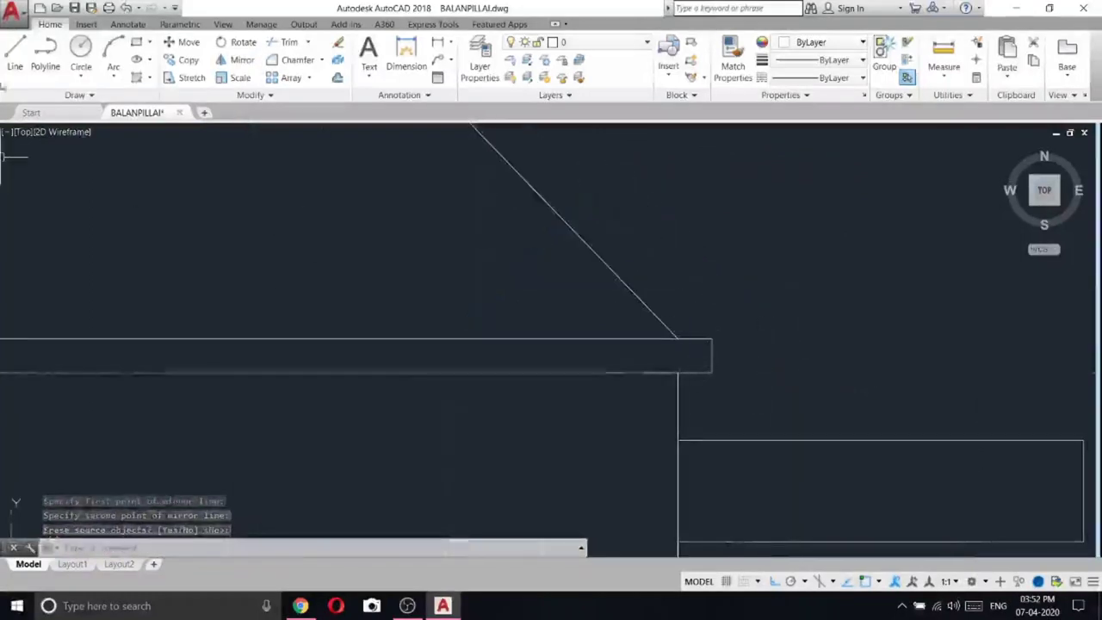
click(15, 55)
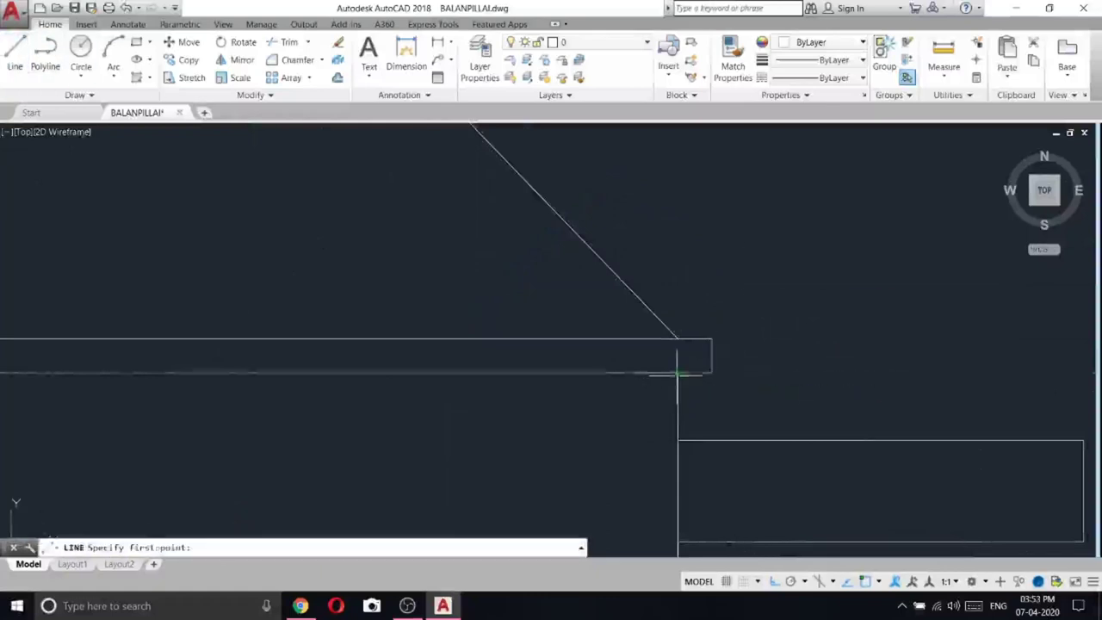
click(677, 373)
click(679, 340)
key(Escape)
click(686, 350)
click(668, 346)
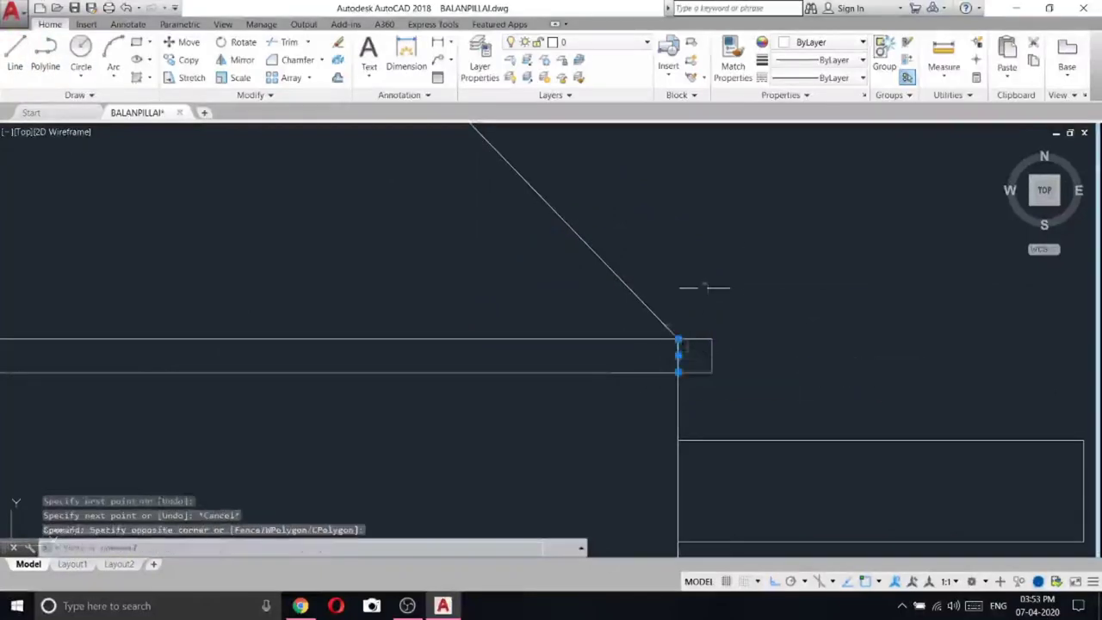
right_click(706, 276)
click(741, 348)
- Erase the short vertical line crossing the thin cap at the foot of the left roof slope
scroll(745, 346, down, 3)
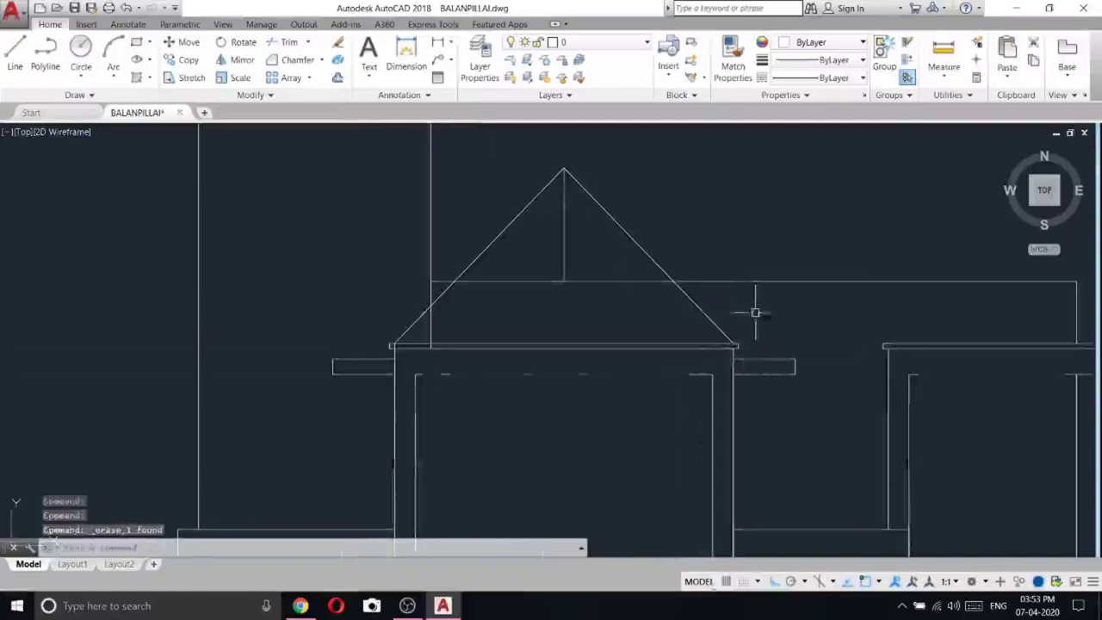
scroll(379, 349, up, 5)
click(383, 305)
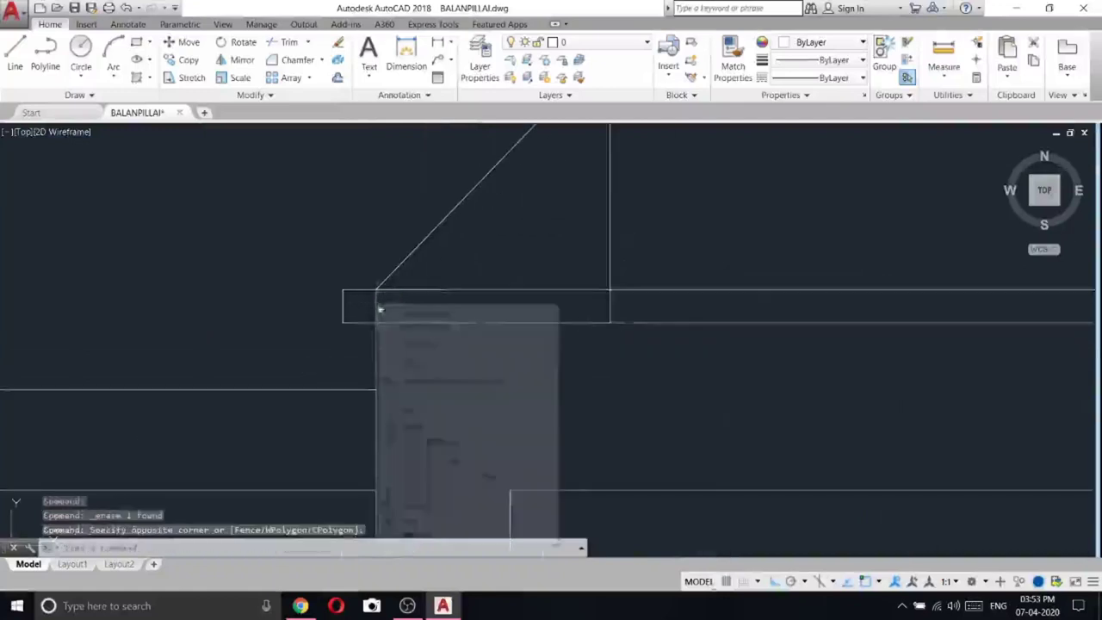
click(370, 310)
right_click(370, 310)
click(392, 351)
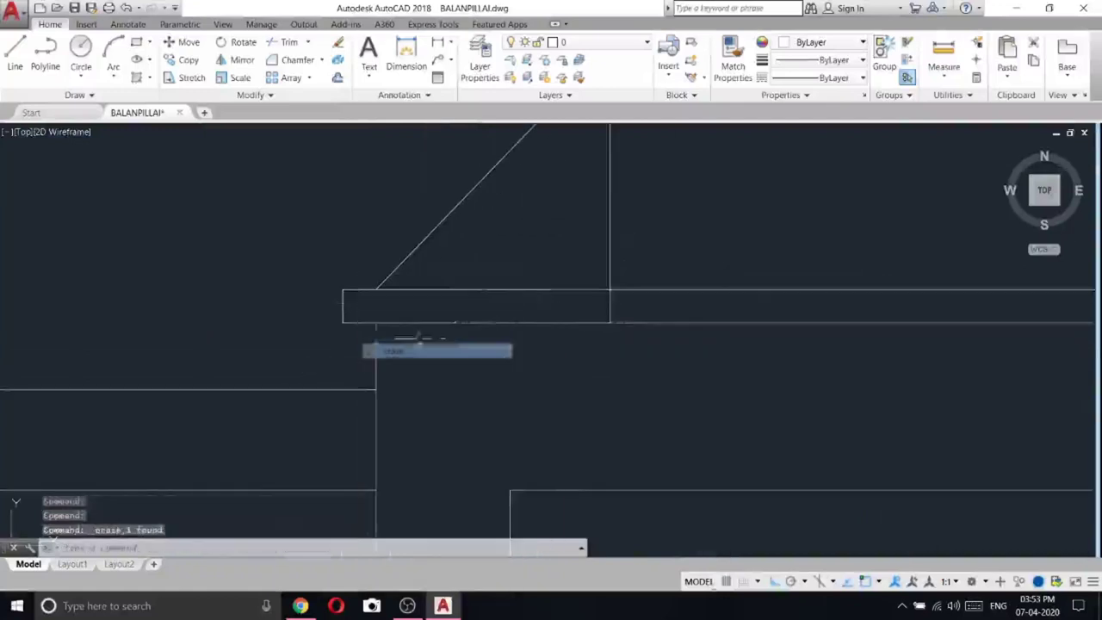
- Offset the central frame's left and right outer vertical edges 60 outward
scroll(388, 225, down, 2)
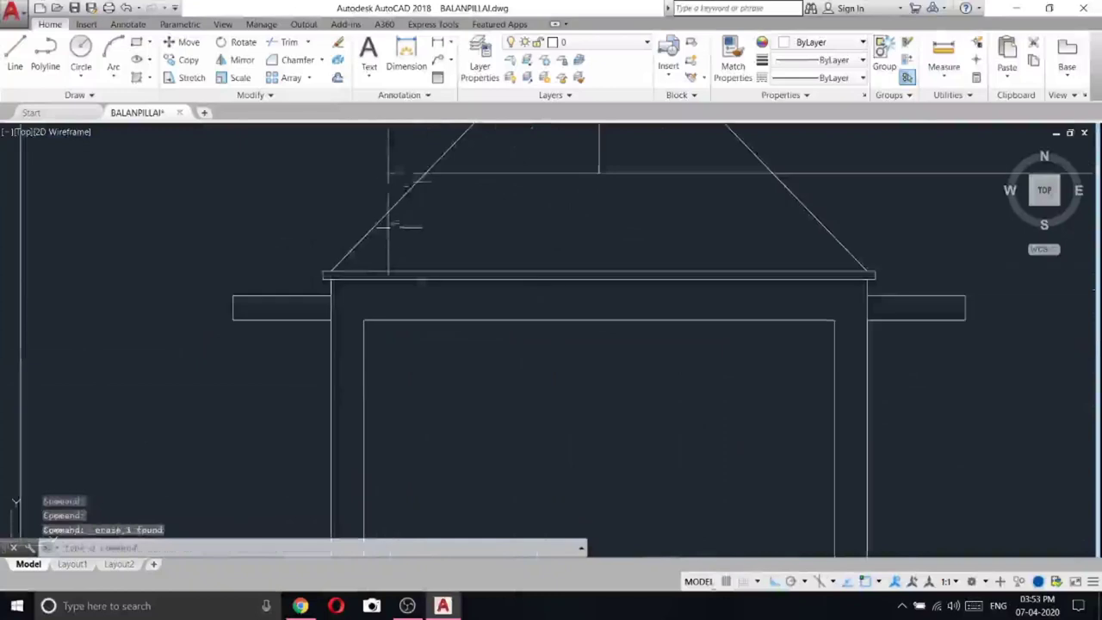
click(338, 78)
text(60)
key(Return)
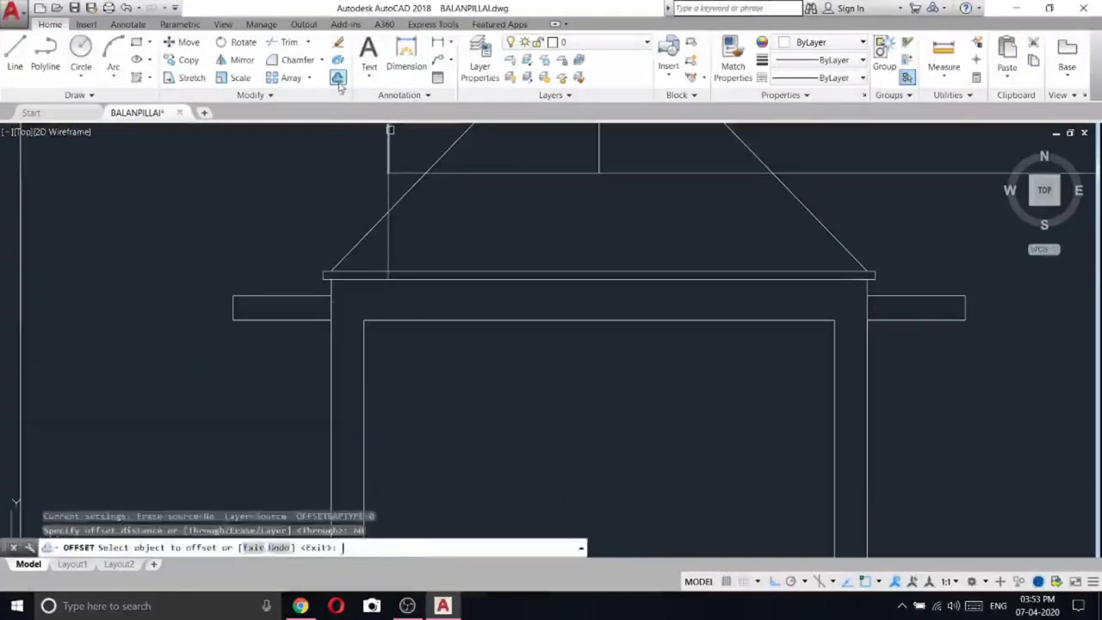
click(333, 379)
click(276, 388)
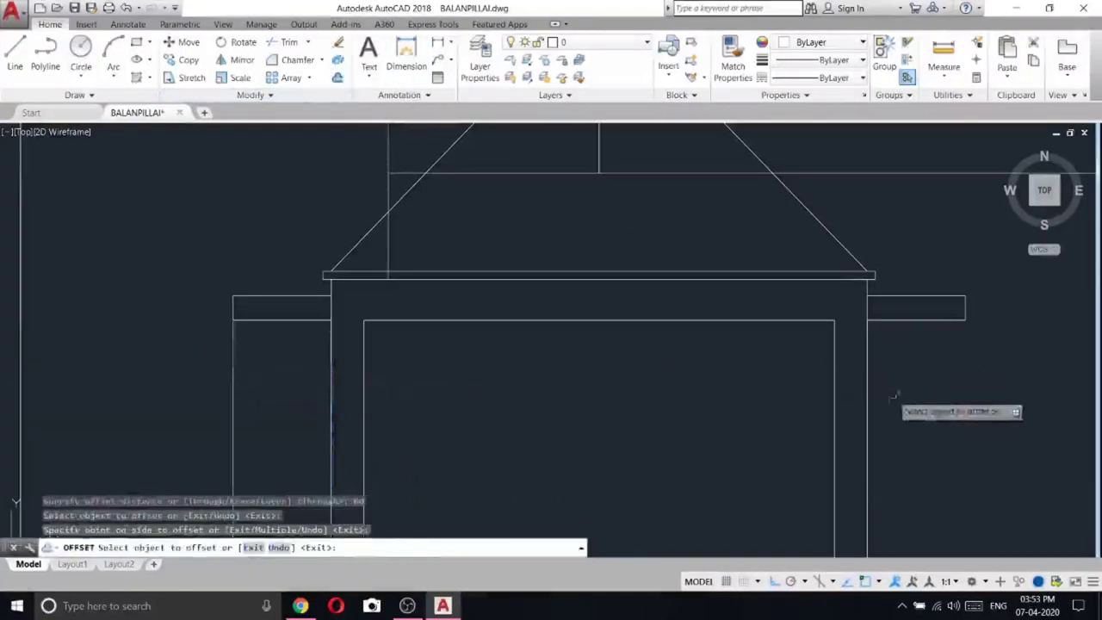
click(868, 398)
click(956, 396)
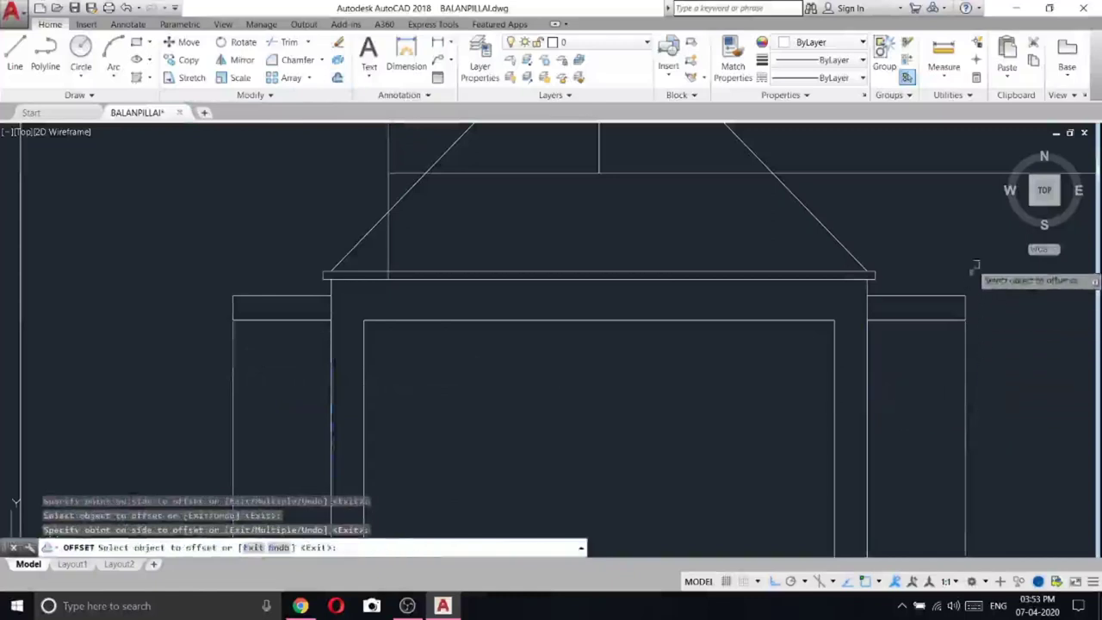
key(Escape)
- Extend both roof slopes down to the offset vertical lines on either side of the central frame
click(298, 94)
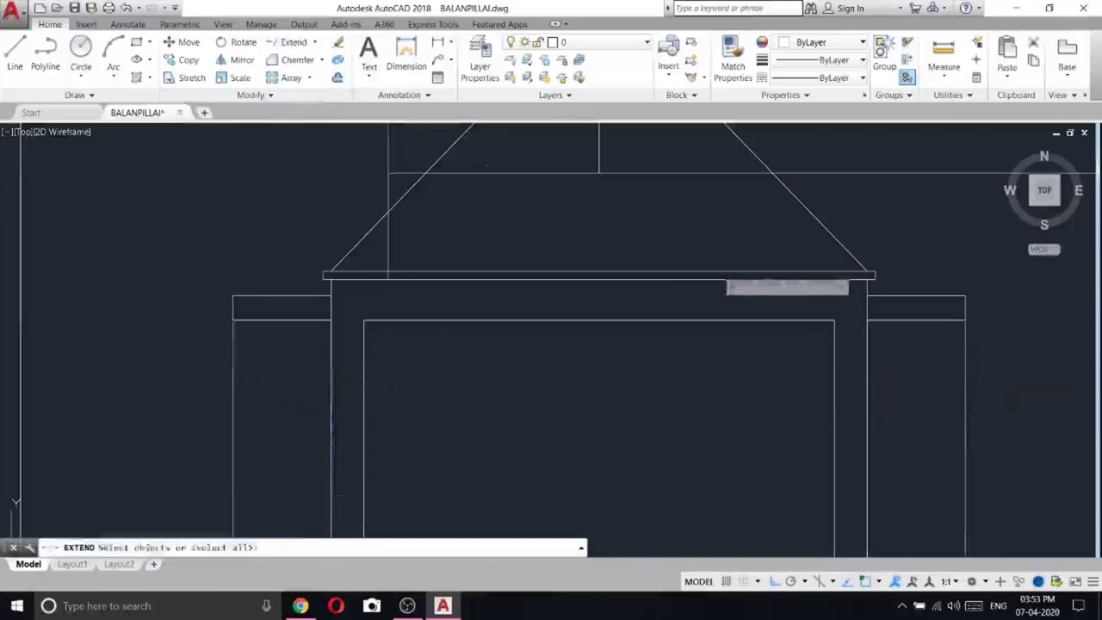
click(837, 238)
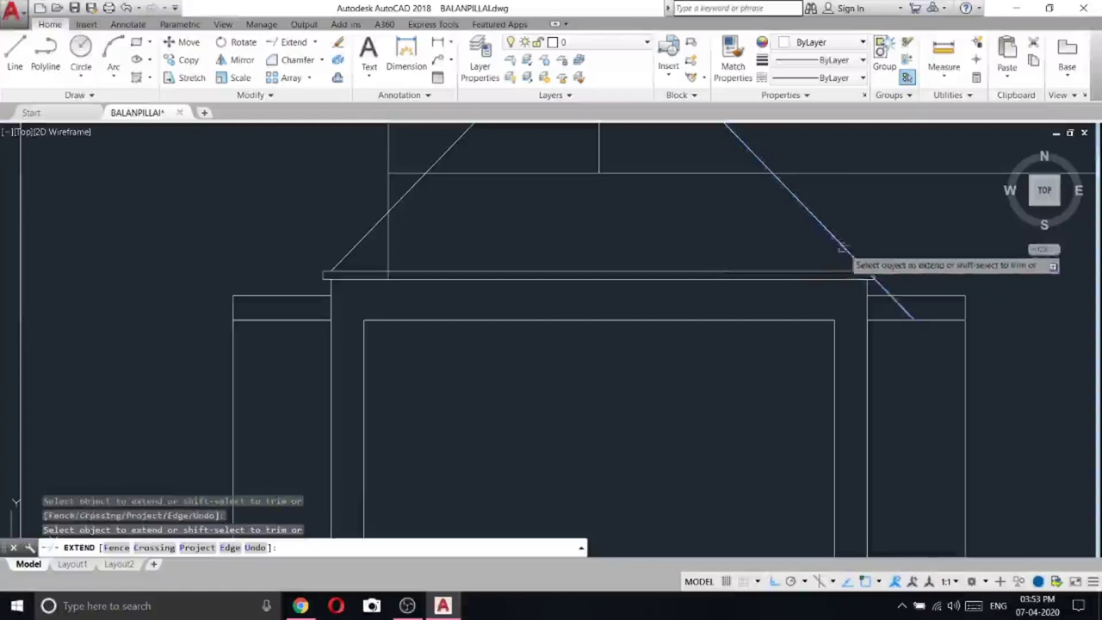
click(853, 258)
click(908, 308)
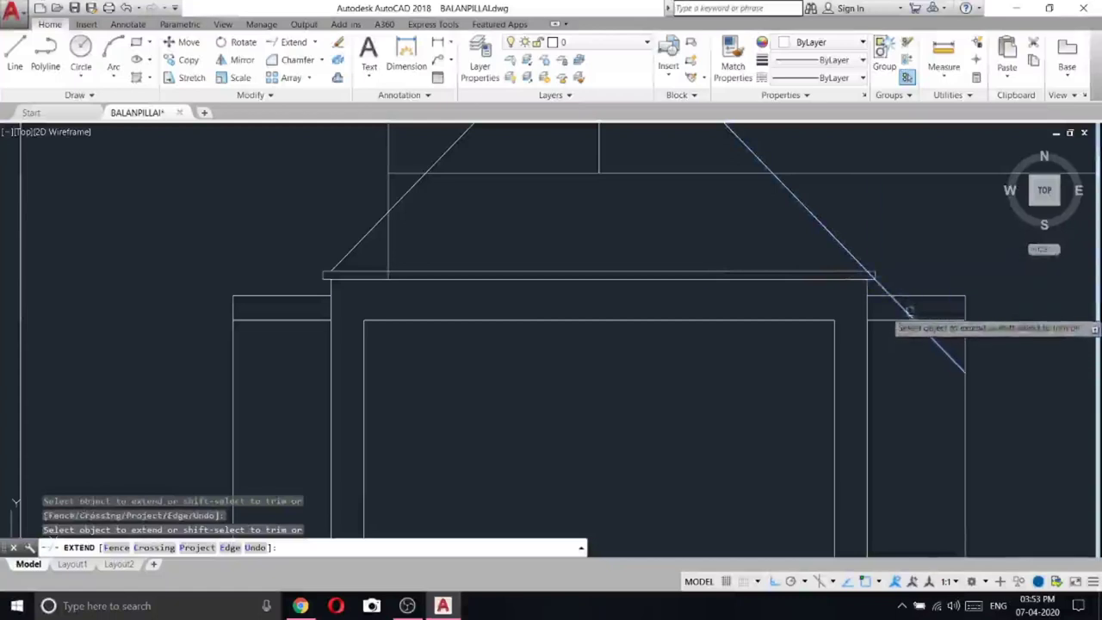
click(345, 256)
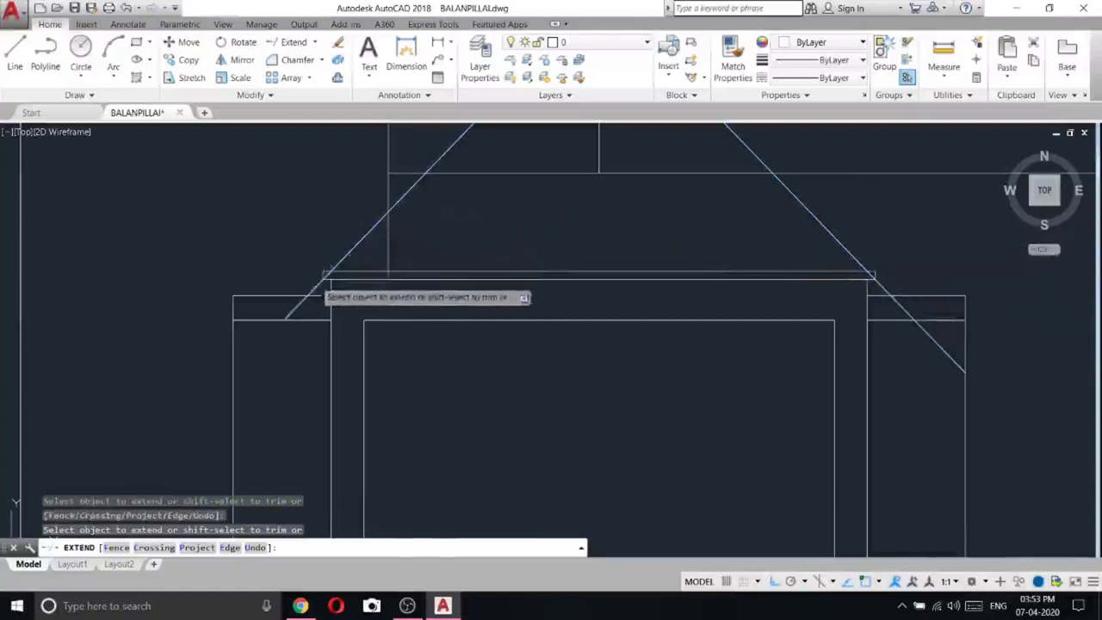
click(302, 305)
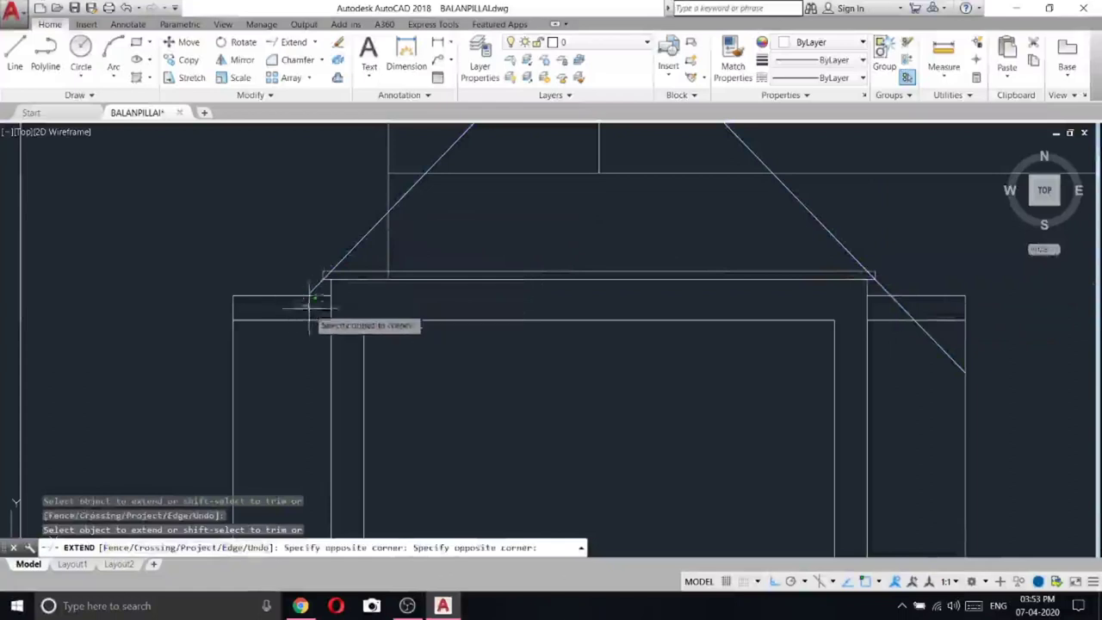
click(297, 310)
right_click(290, 230)
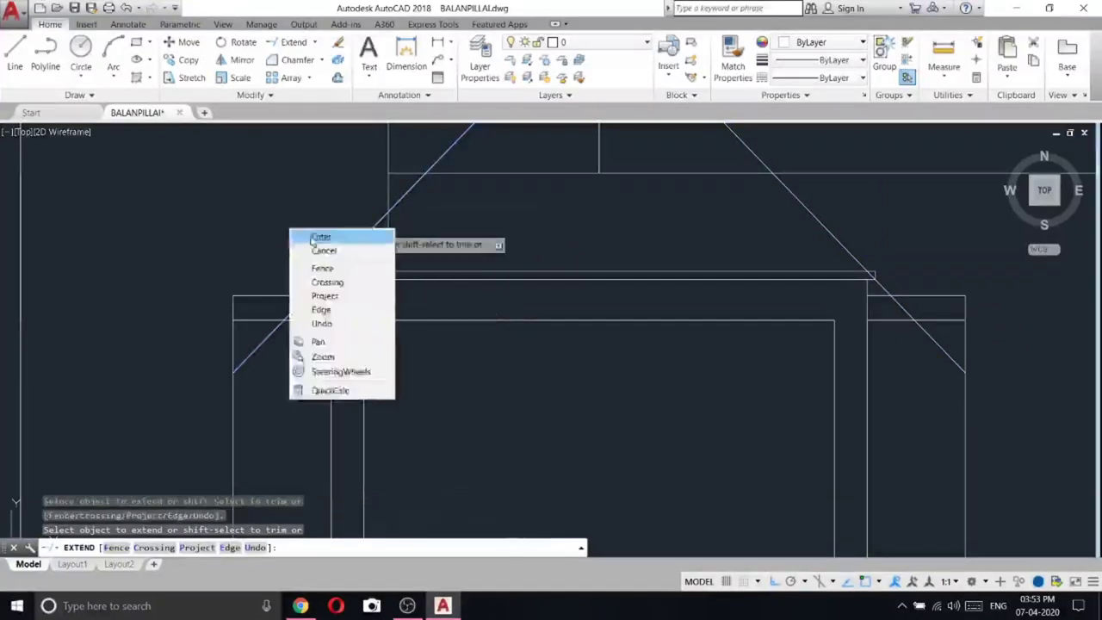
click(316, 237)
click(242, 276)
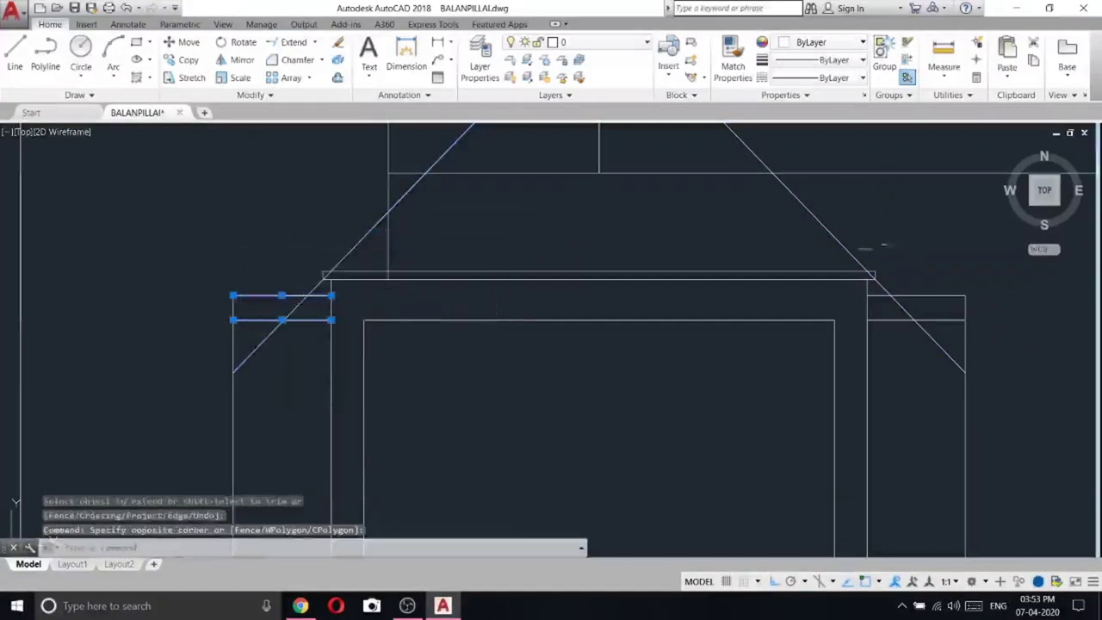
click(956, 332)
click(907, 231)
right_click(907, 227)
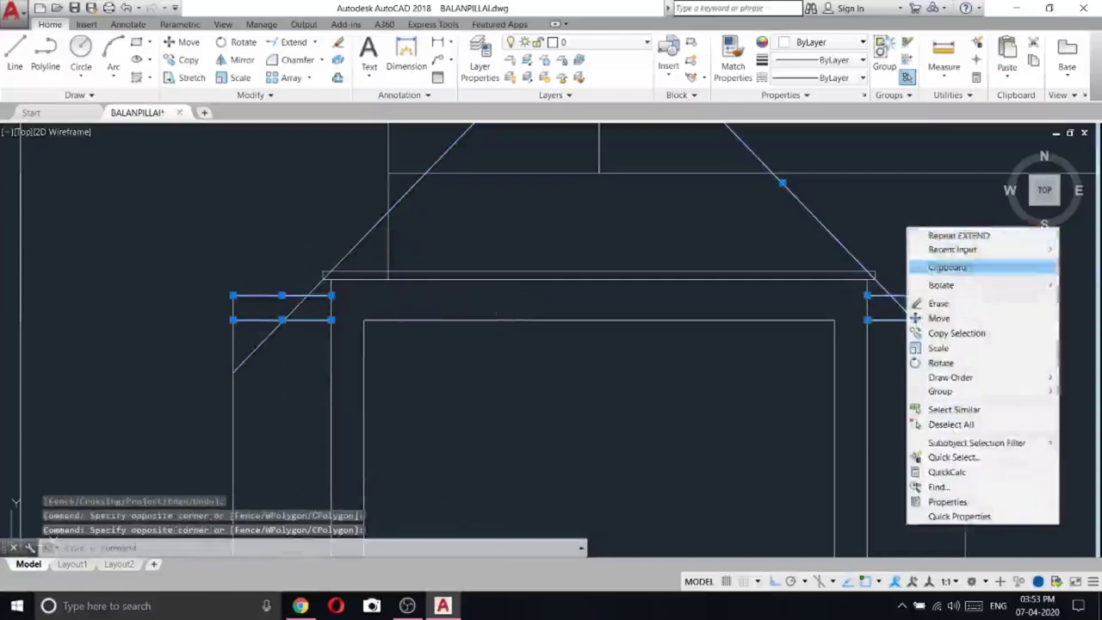
click(936, 315)
key(Escape)
- Erase the two horizontal lines of the small ledge on the central frame's right side
scroll(936, 315, up, 5)
click(981, 354)
click(881, 202)
right_click(881, 202)
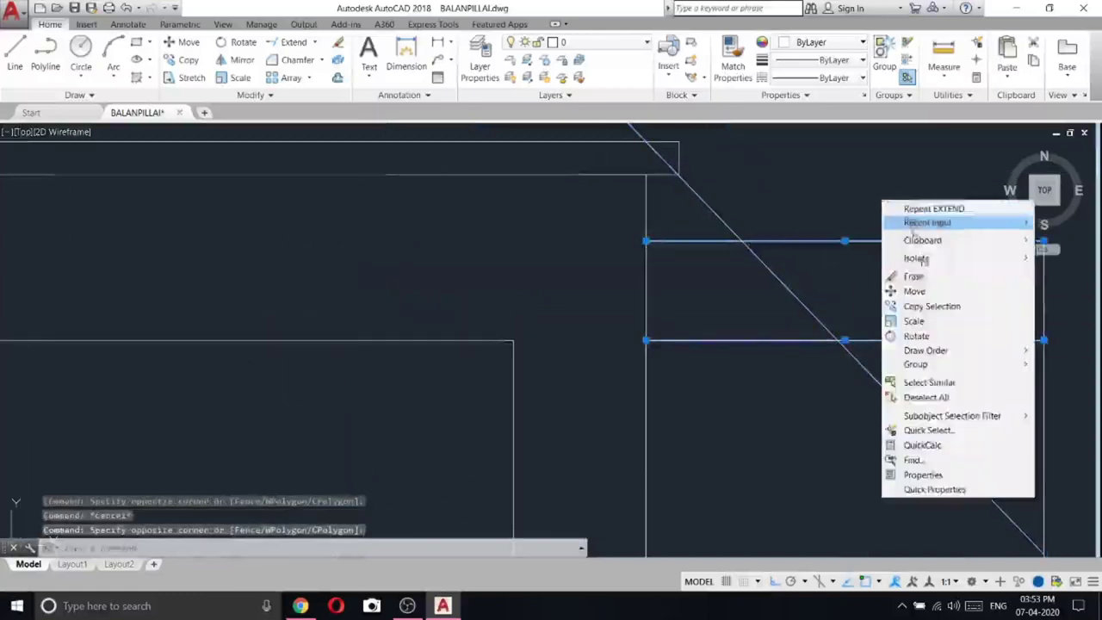
key(Escape)
key(Escape)
key(Delete)
- Erase the two horizontal lines of the small ledge on the central frame's left side
scroll(862, 282, down, 4)
middle_drag(792, 288, 803, 345)
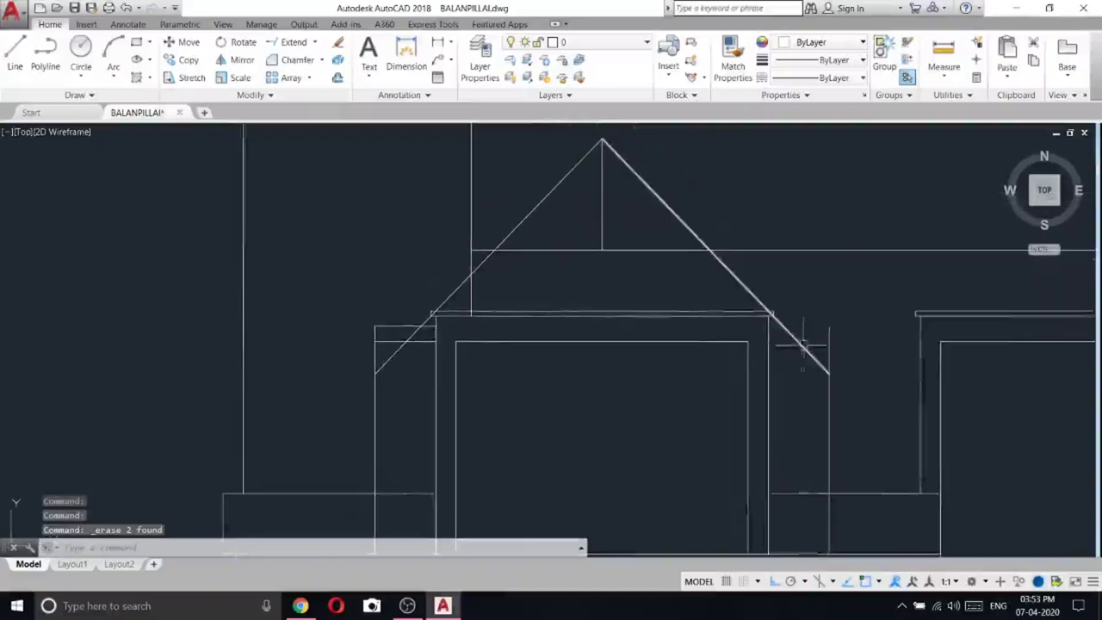
scroll(422, 301, down, 2)
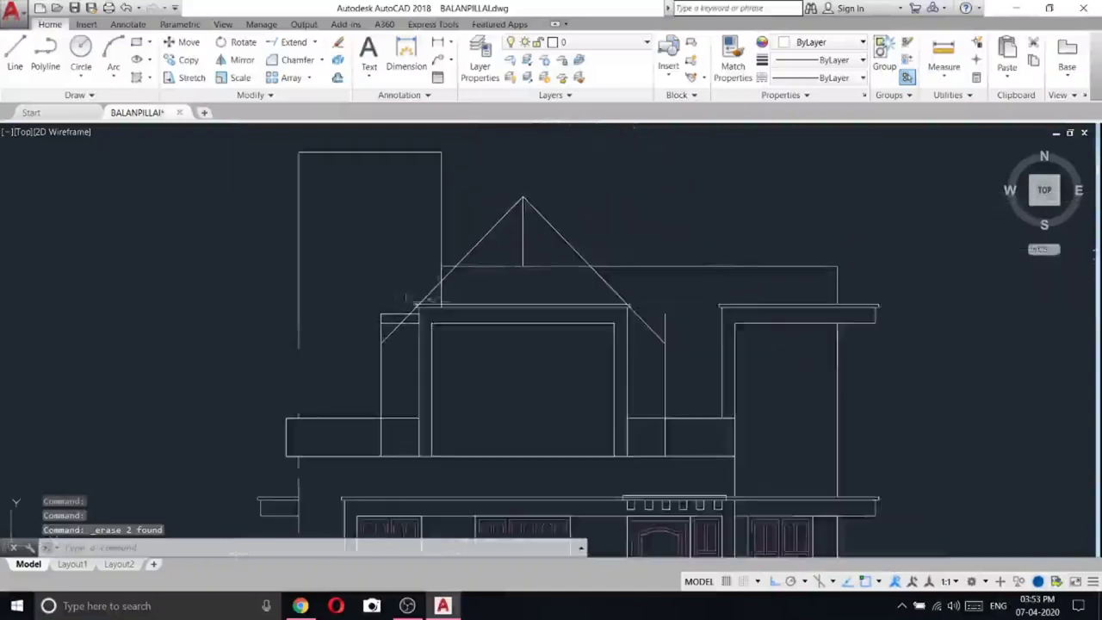
scroll(376, 308, up, 5)
click(414, 320)
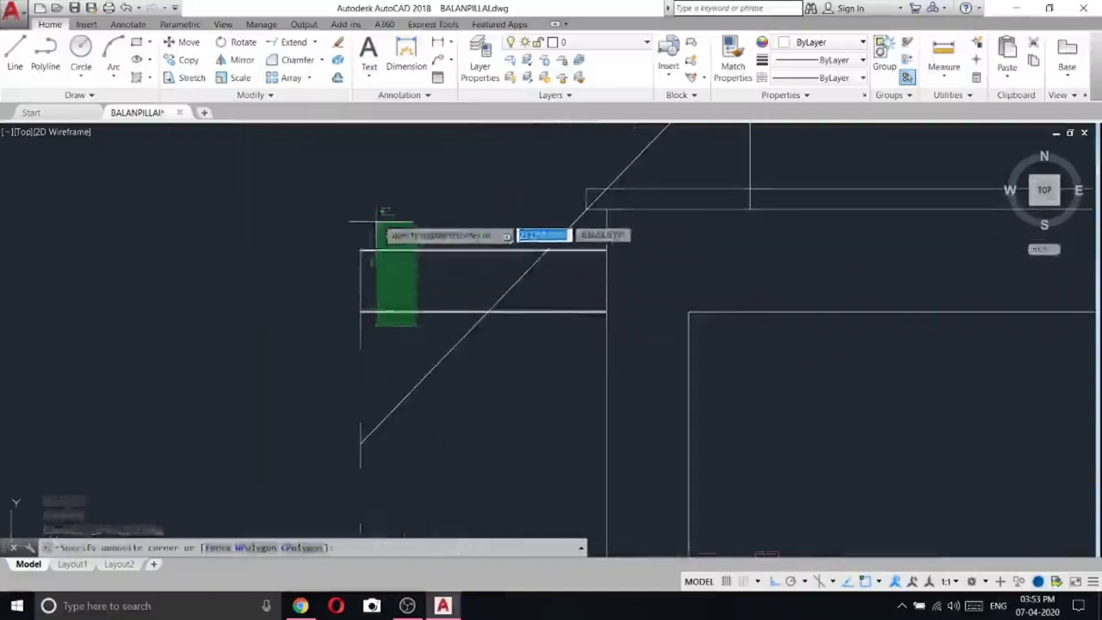
click(370, 216)
right_click(379, 211)
click(406, 287)
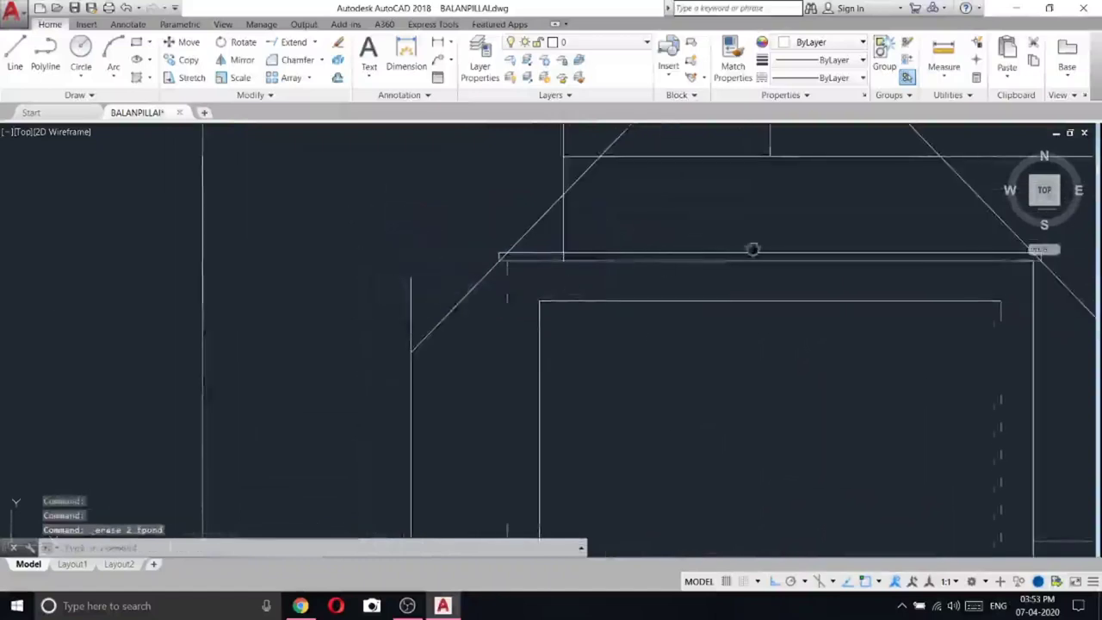
middle_drag(752, 249, 522, 365)
click(502, 251)
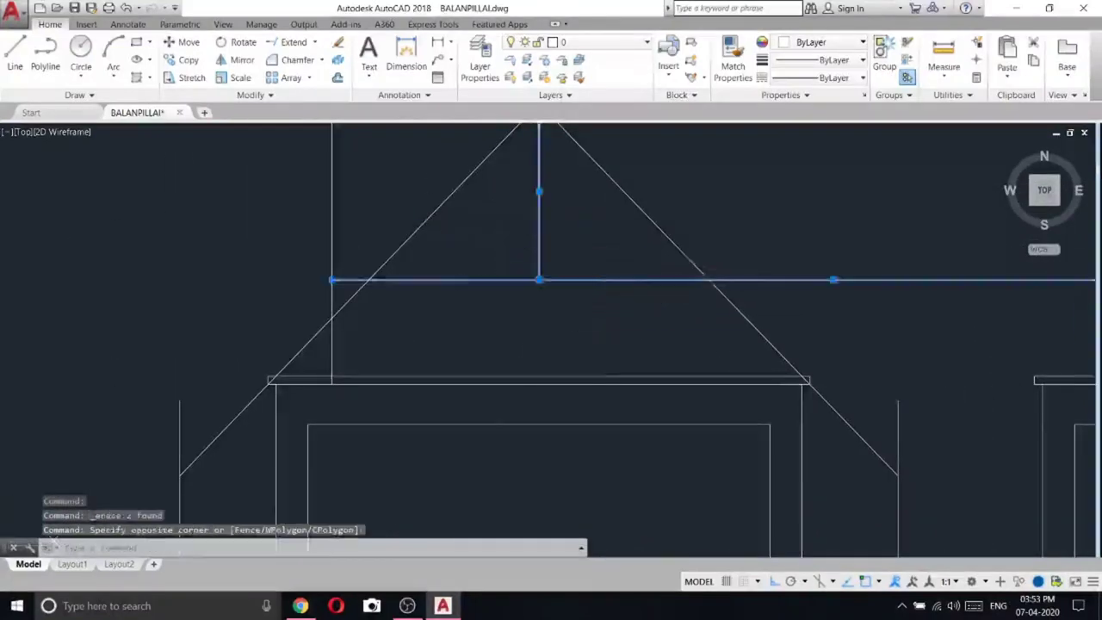
scroll(515, 265, down, 4)
key(Escape)
key(Escape)
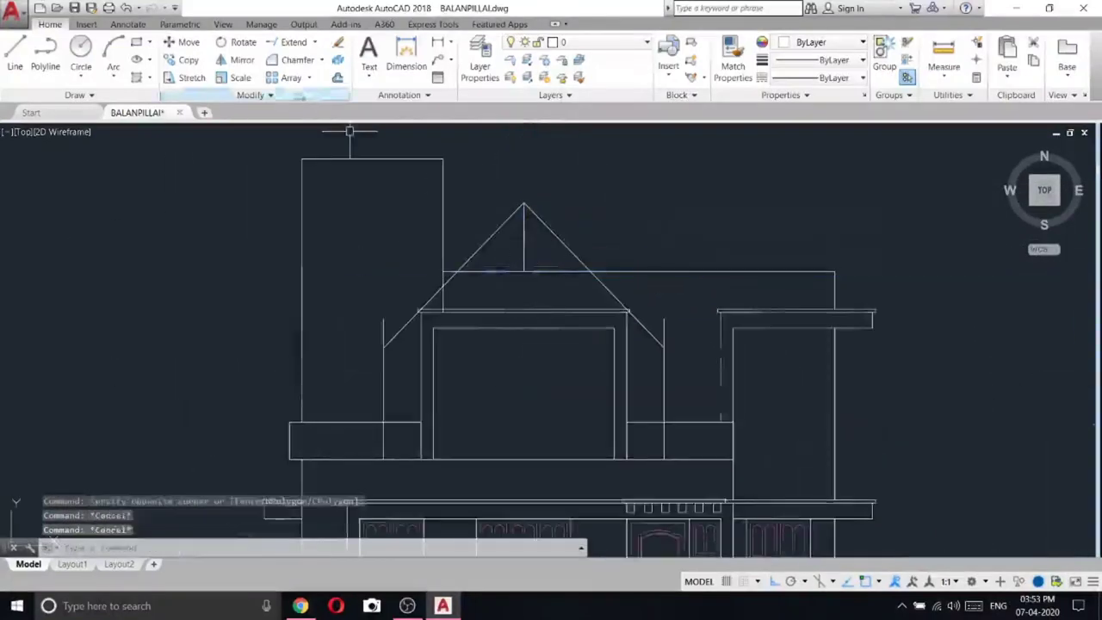
- Offset the left and right roof slopes 10 outward
click(338, 78)
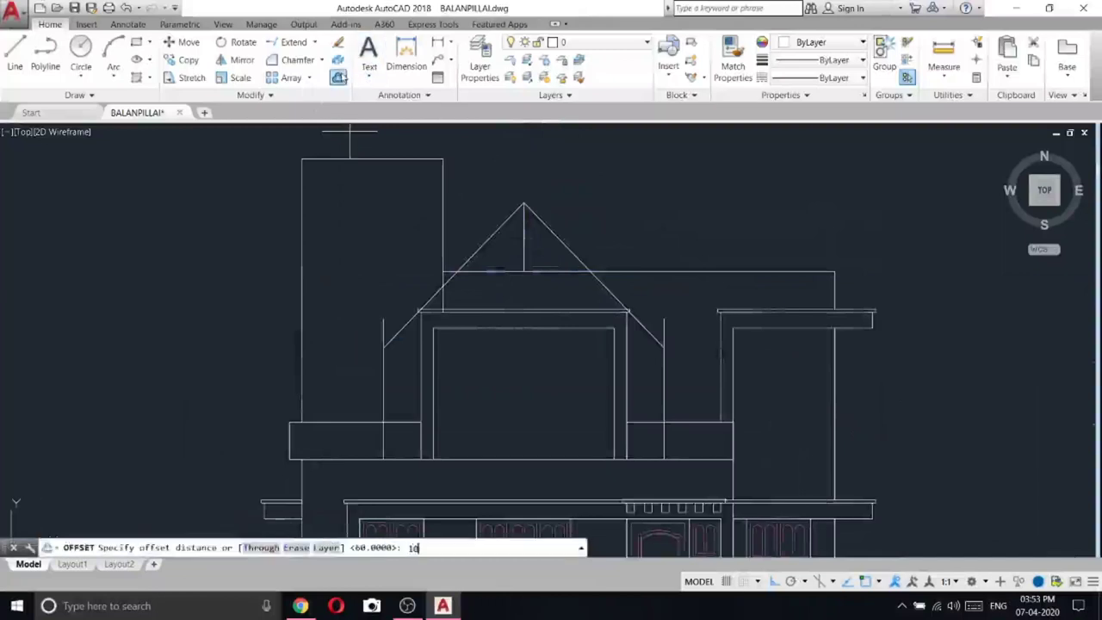
key(Return)
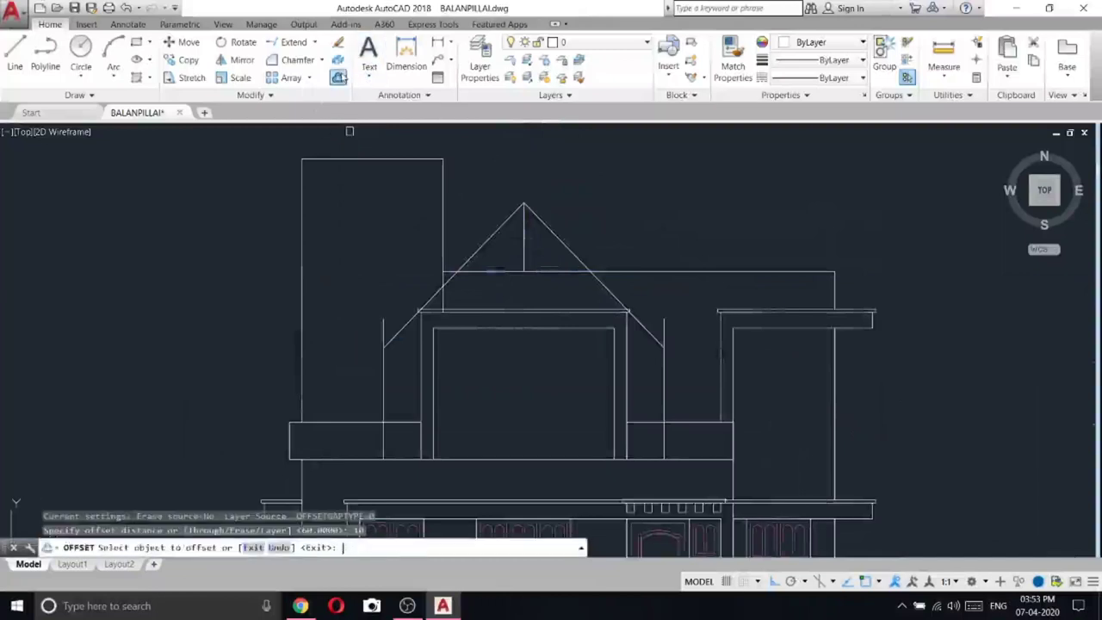
click(473, 251)
click(471, 218)
click(549, 232)
click(565, 188)
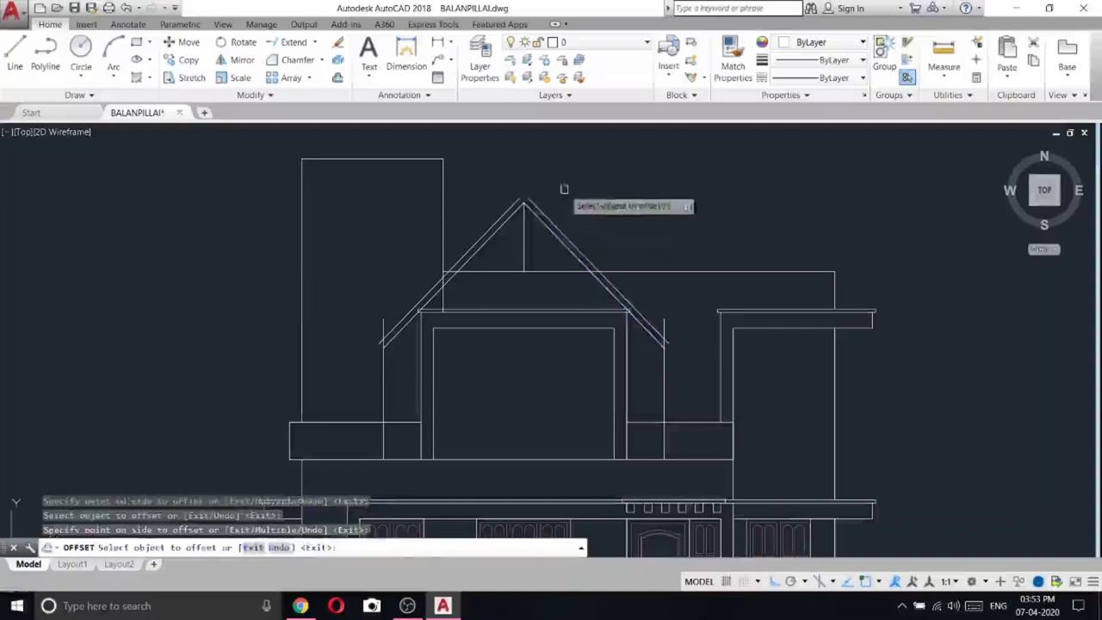
key(Escape)
- Erase the two inner roof slopes together with the central vertical line under the apex
scroll(561, 198, up, 3)
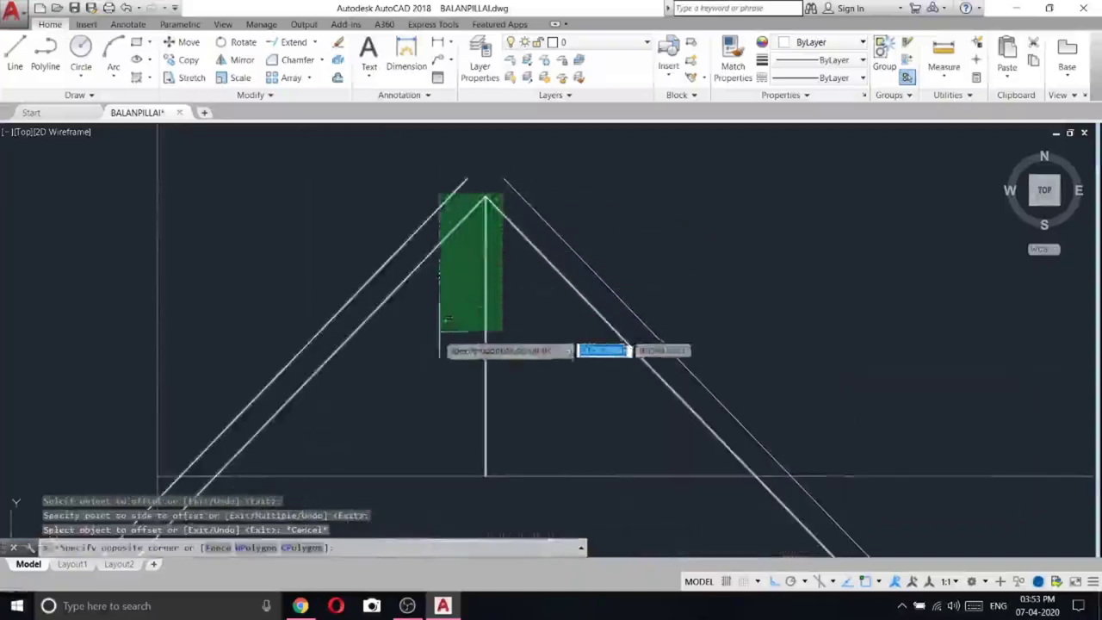
click(455, 298)
key(Escape)
click(496, 186)
click(478, 214)
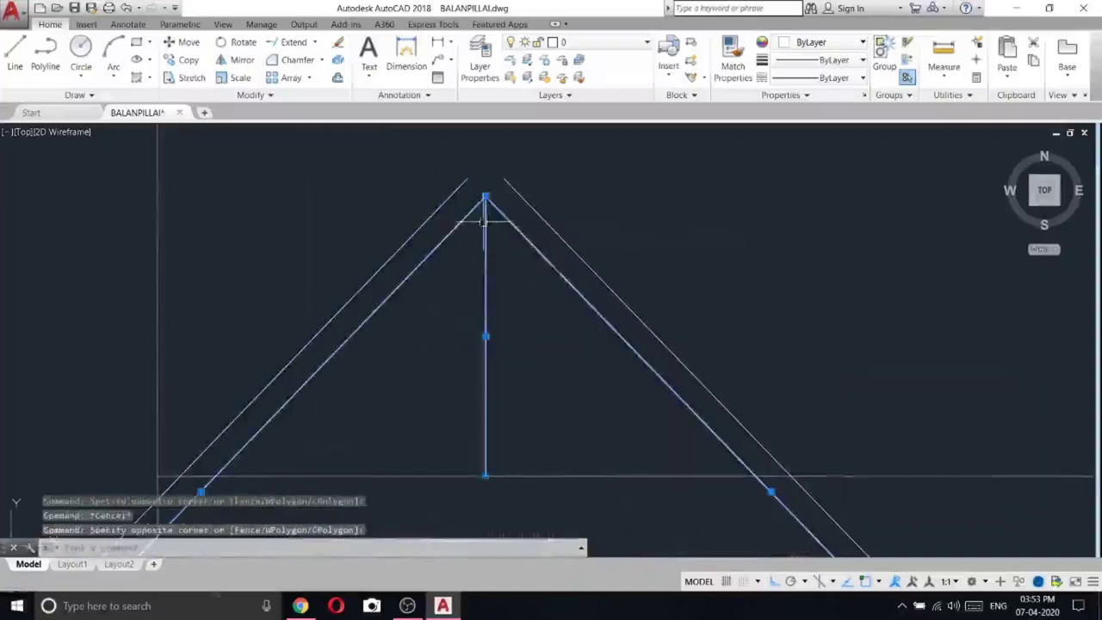
right_click(485, 220)
click(516, 298)
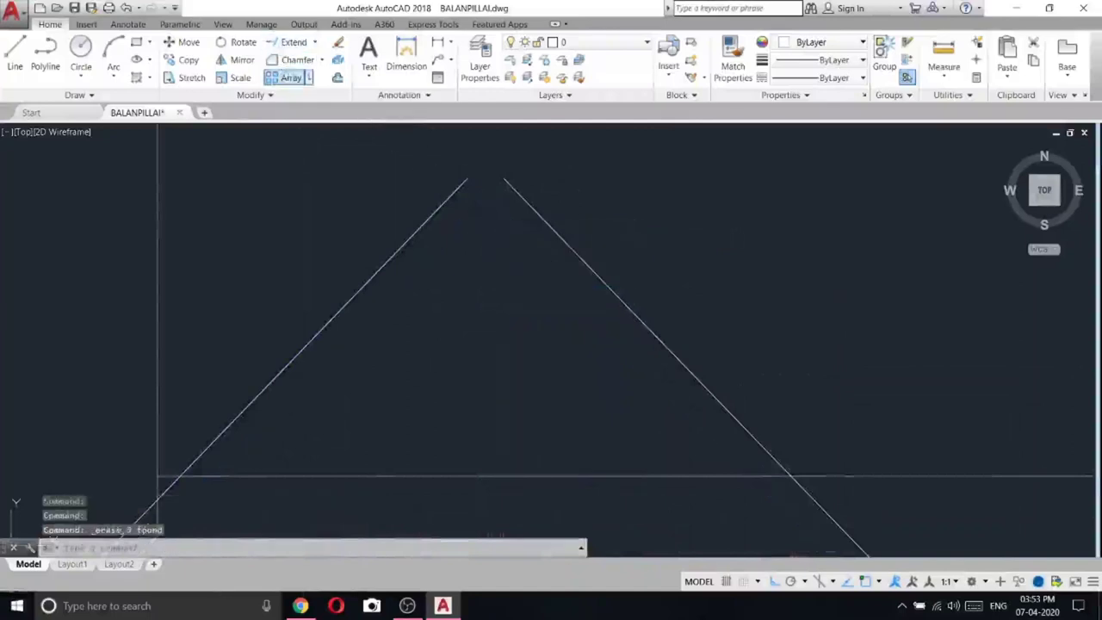
- Chamfer the upper ends of the two outer roof slopes into a sharp apex
click(297, 59)
click(462, 178)
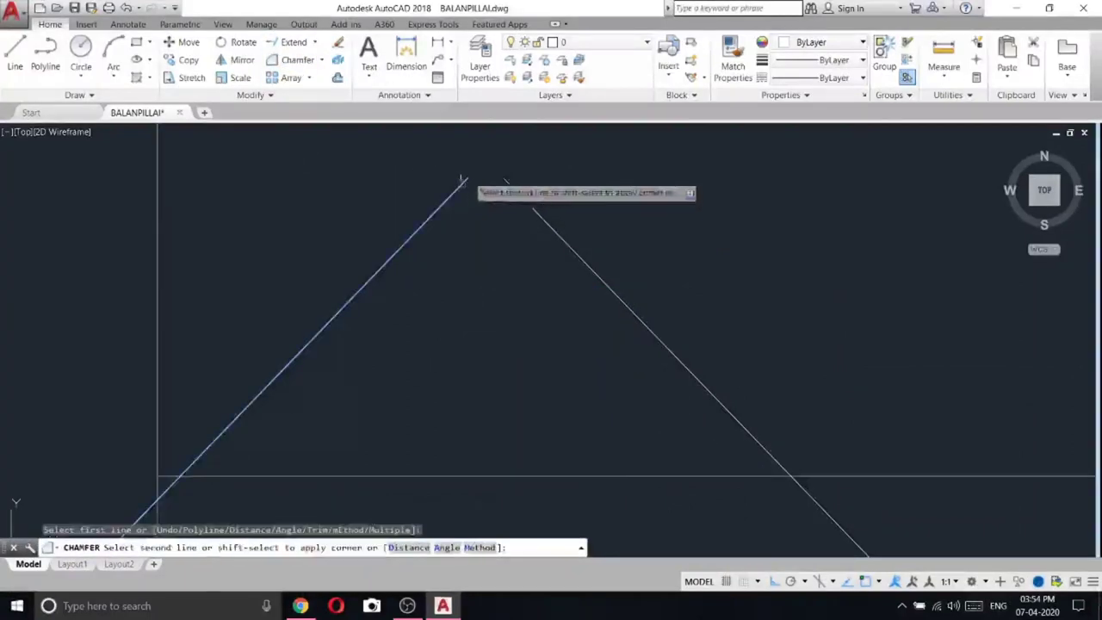
click(508, 184)
right_click(573, 171)
key(Escape)
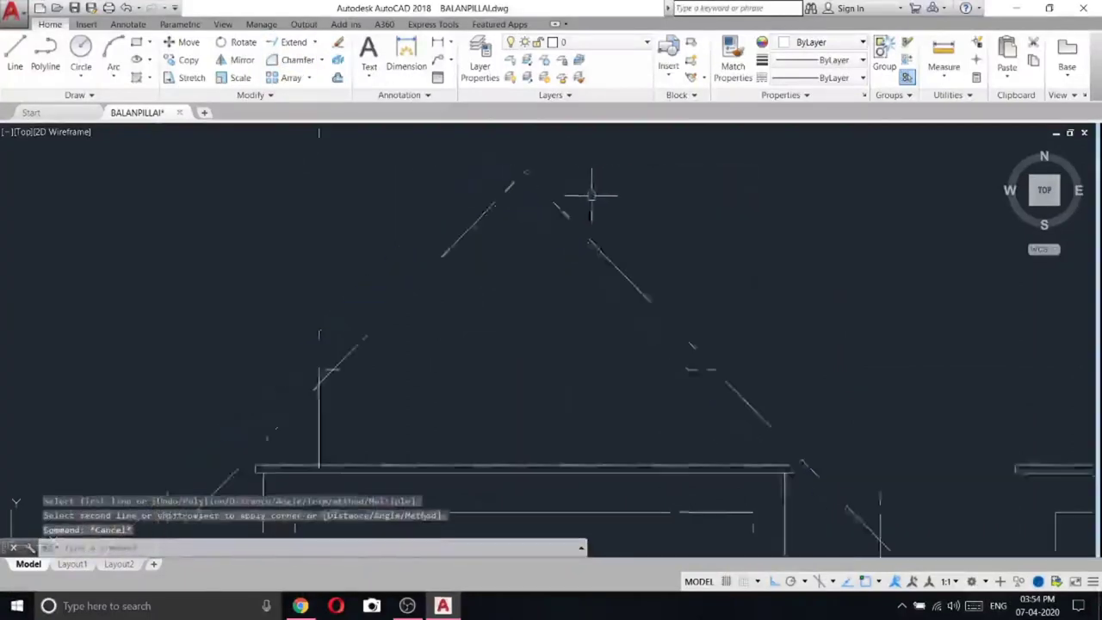
scroll(586, 215, up, 4)
scroll(564, 267, down, 4)
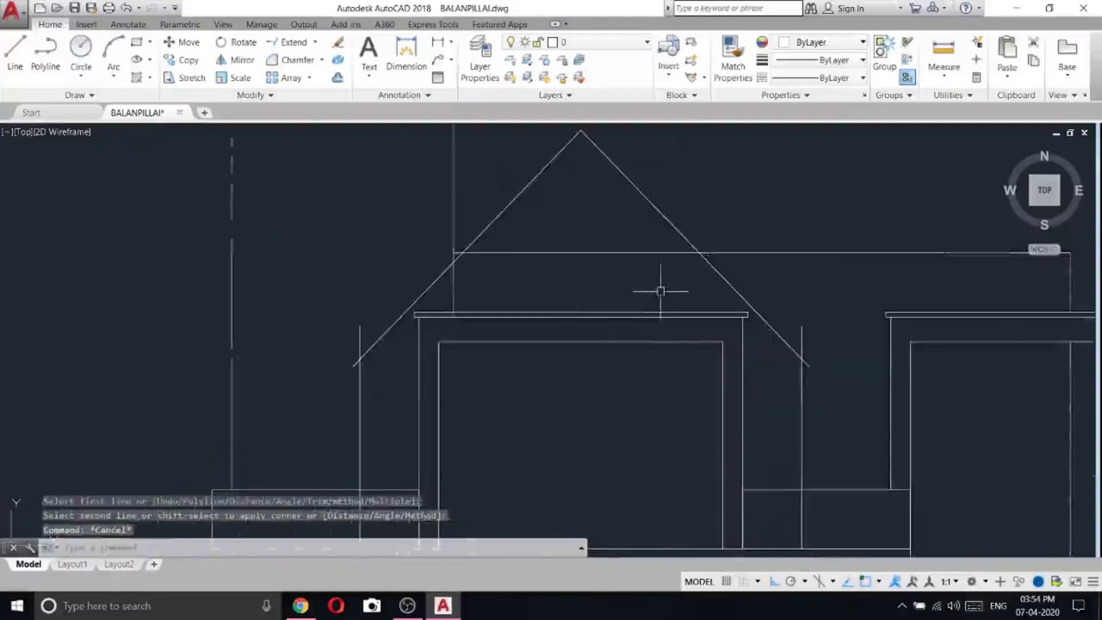
middle_drag(660, 291, 613, 284)
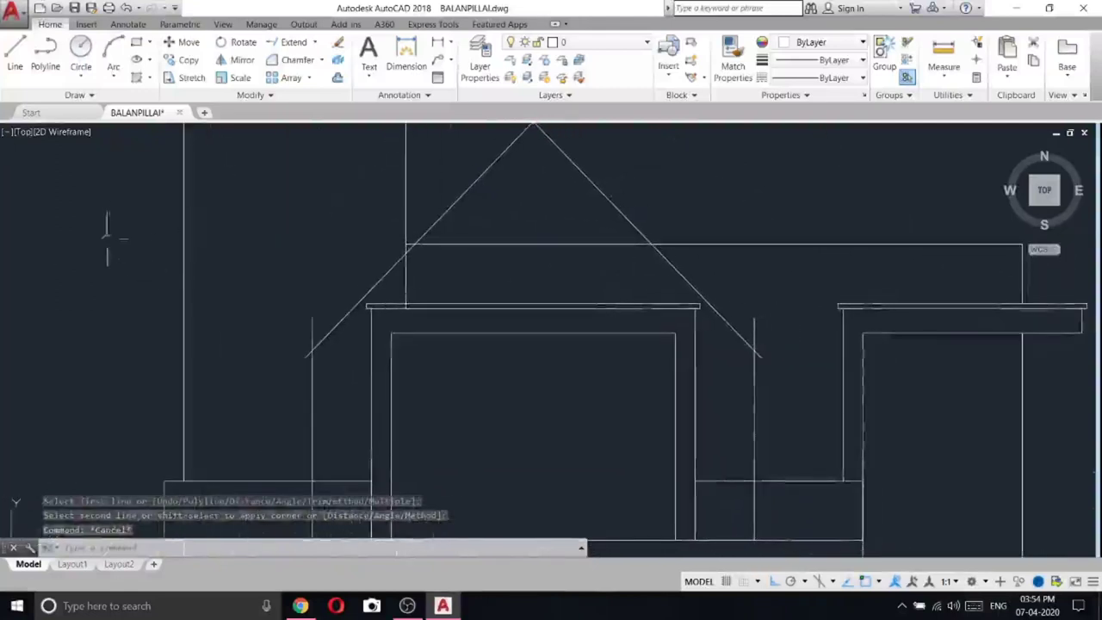
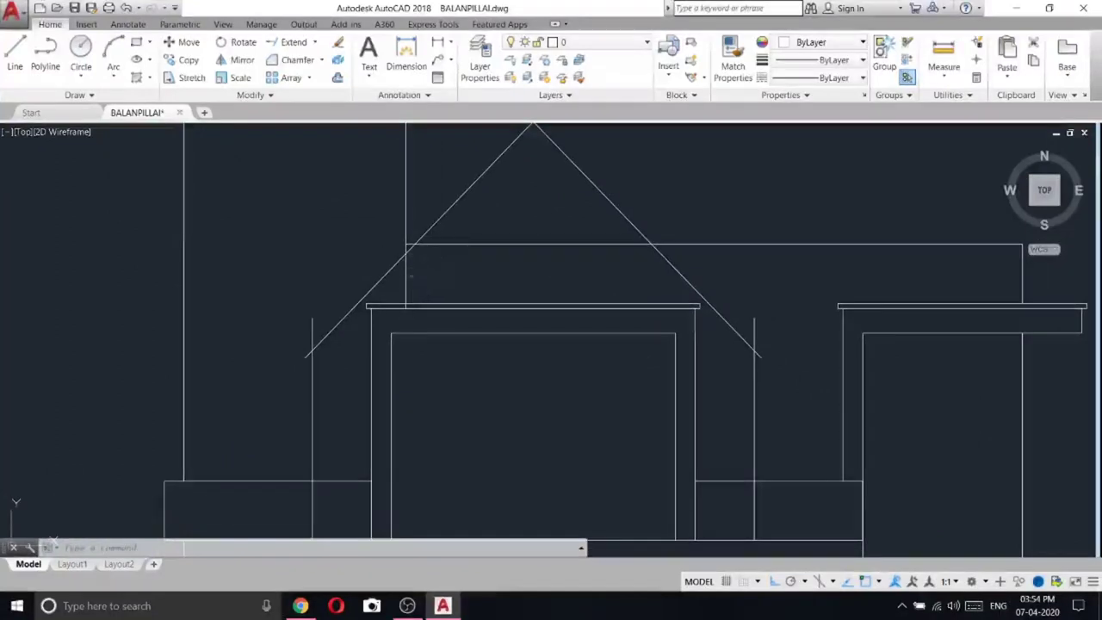
- Undo the apex chamfer and the erasure of the inner roof slopes and central vertical line
key(ctrl+z)
key(ctrl+z)
key(ctrl+z)
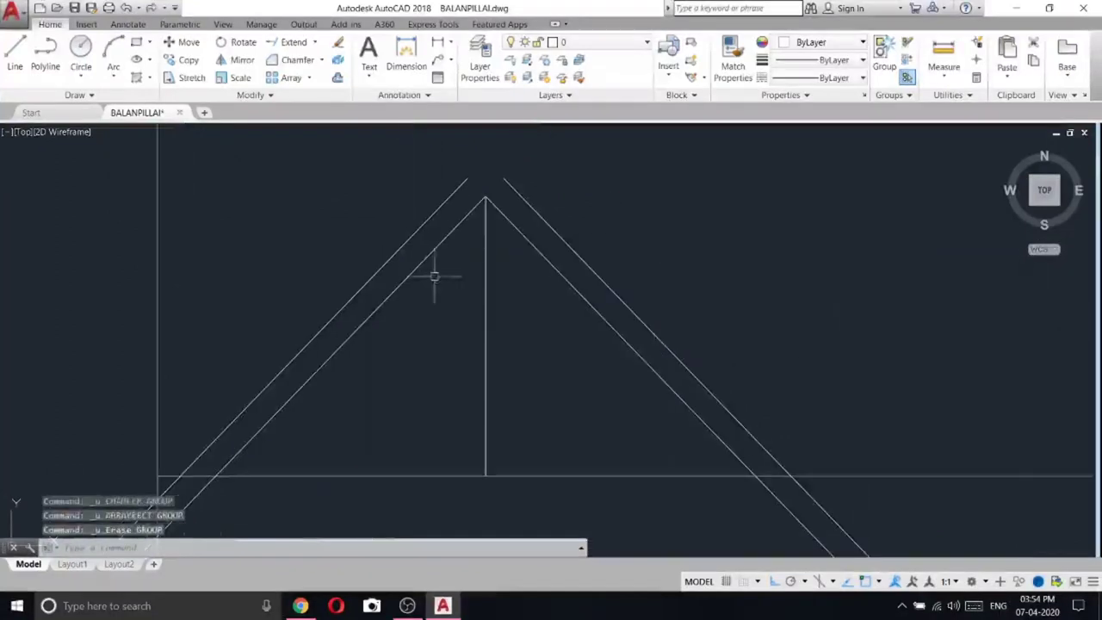
- Erase only the central vertical line under the roof apex
click(485, 281)
right_click(458, 275)
click(487, 350)
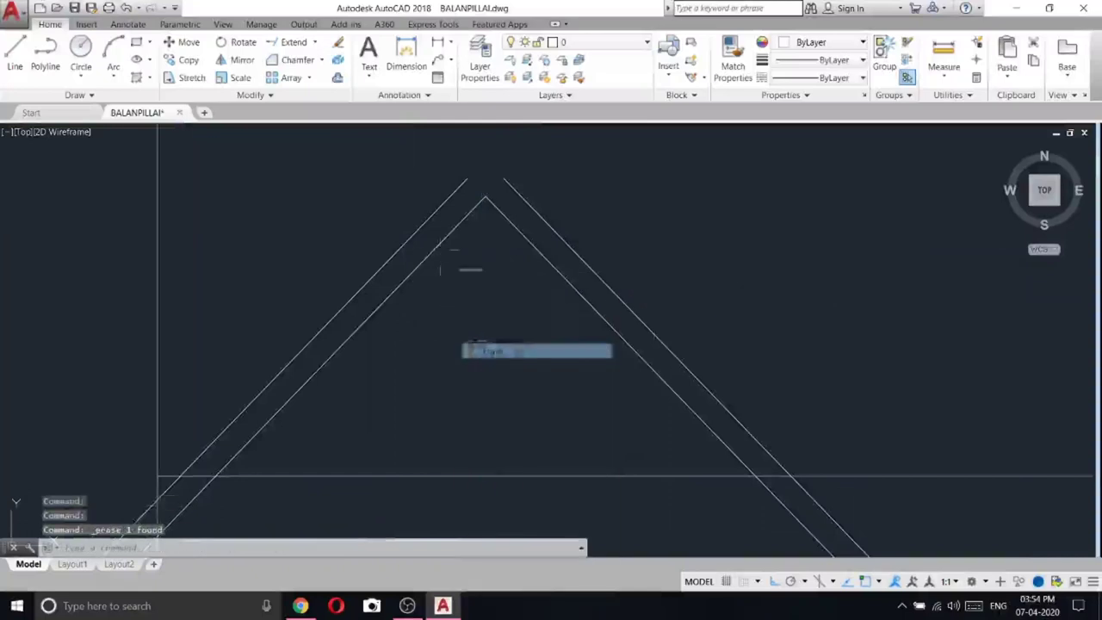
- Chamfer the upper ends of the two outer roof slopes into a sharp apex
click(293, 41)
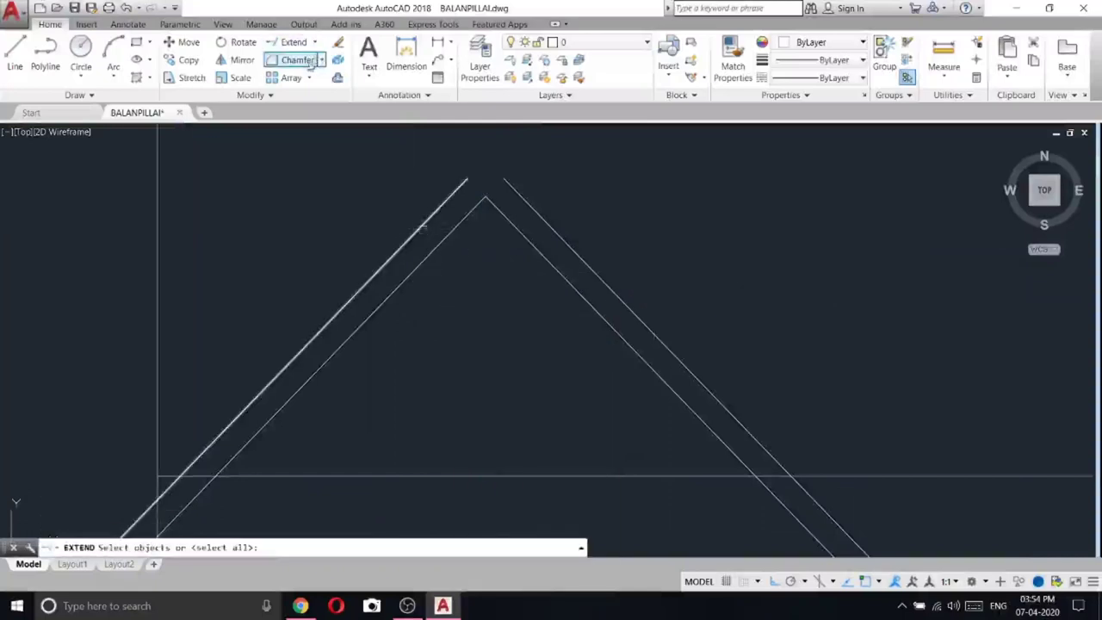
click(297, 59)
click(462, 185)
click(510, 186)
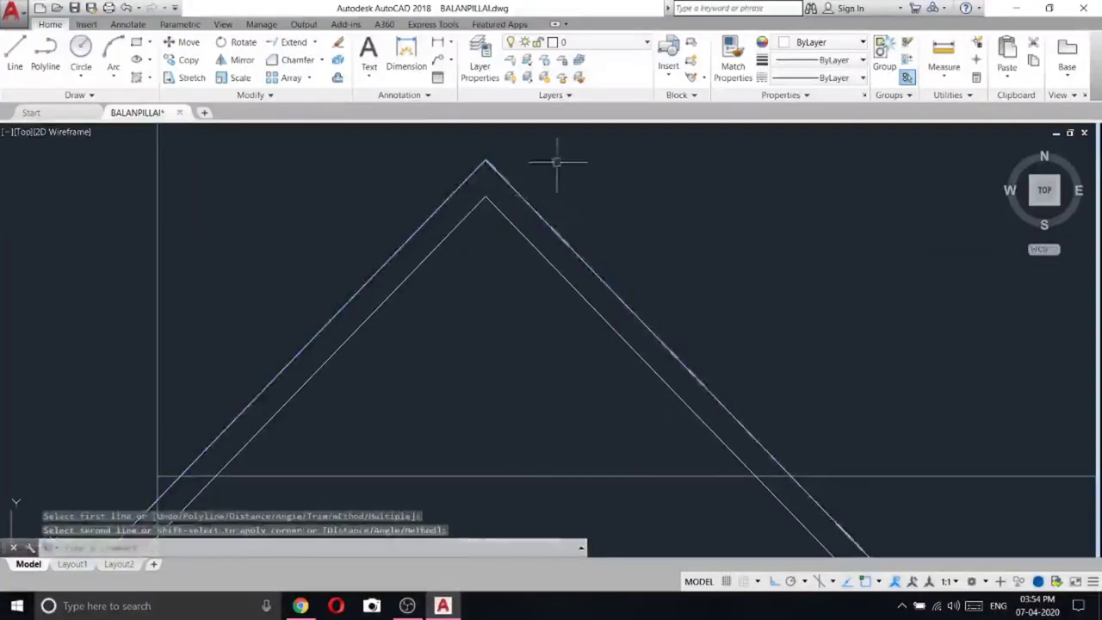
- Erase the long horizontal guide line crossing the gable above the central frame
scroll(493, 273, down, 6)
click(512, 334)
click(491, 306)
right_click(571, 235)
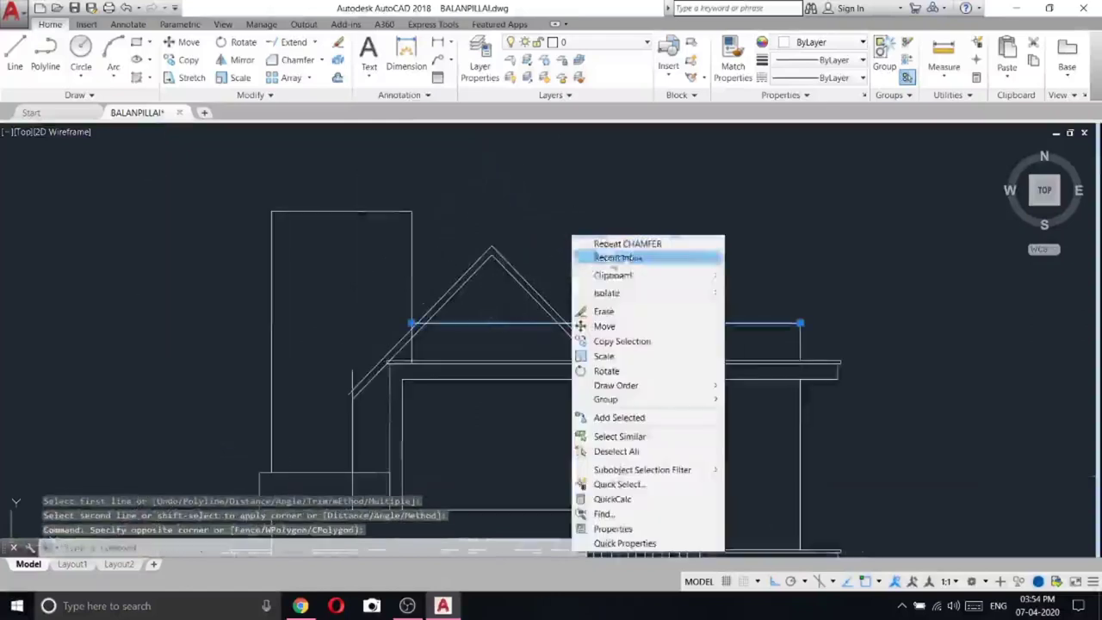
click(604, 311)
scroll(456, 353, up, 7)
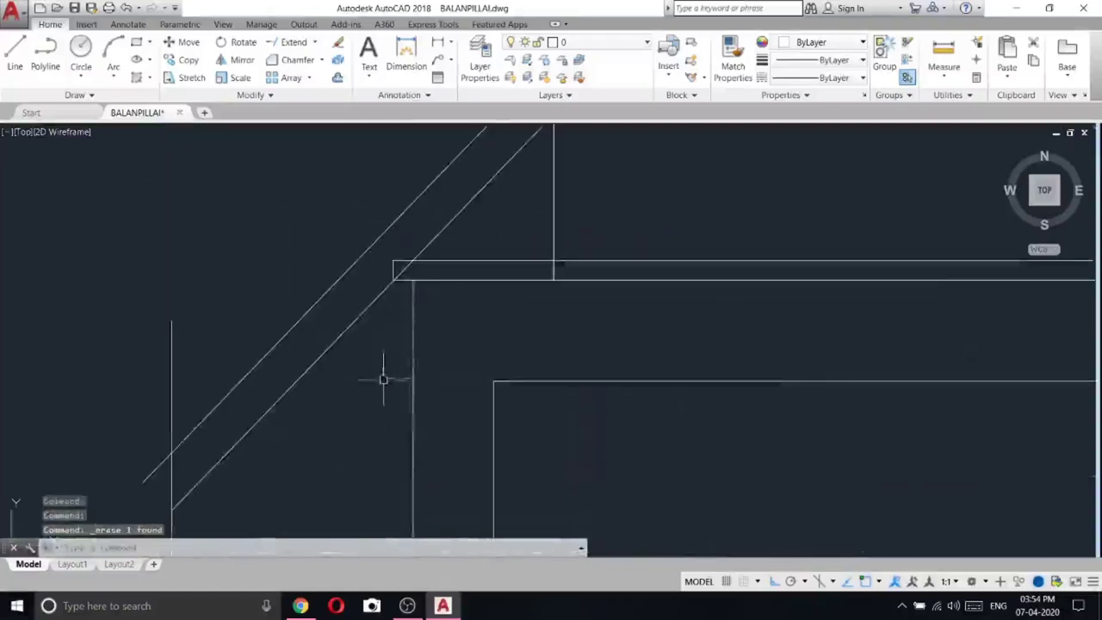
scroll(487, 325, down, 3)
middle_drag(729, 325, 568, 385)
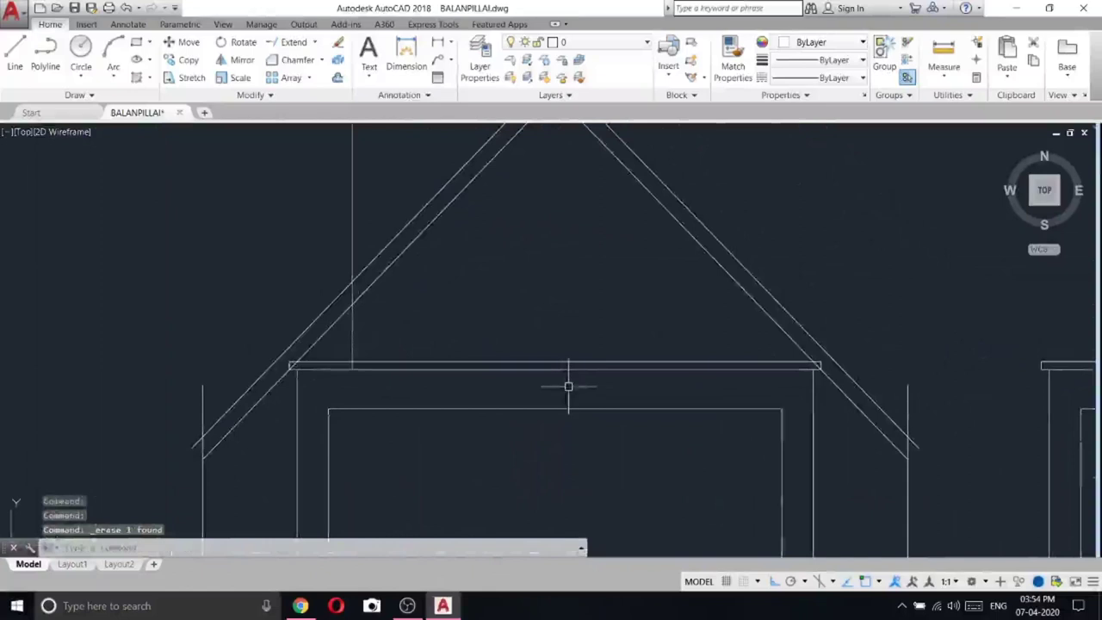
scroll(516, 377, up, 4)
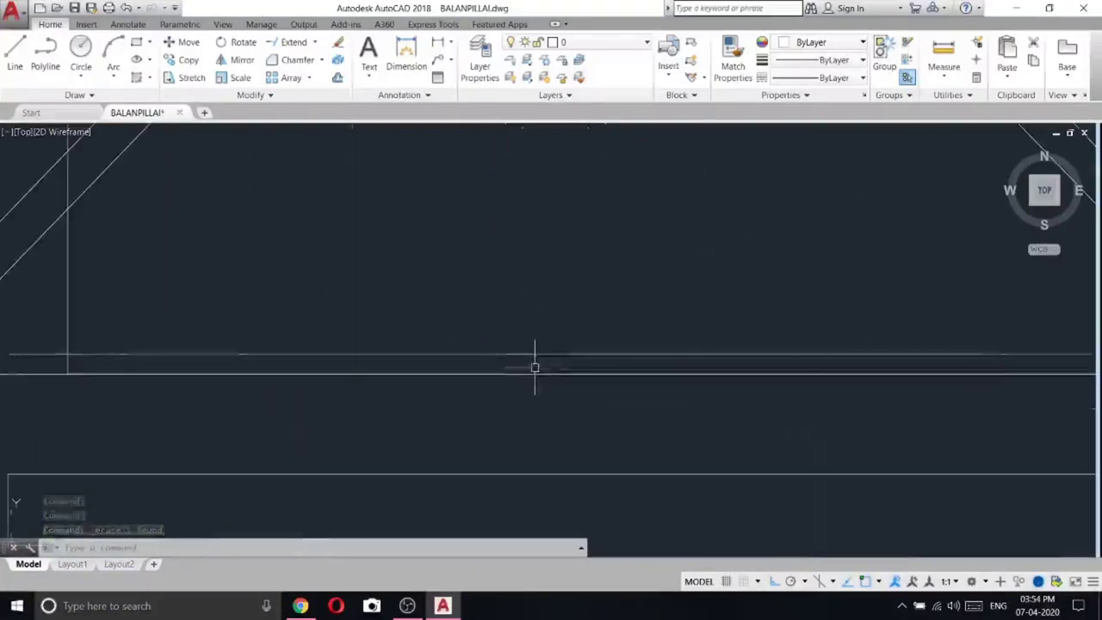
click(534, 355)
scroll(534, 349, down, 5)
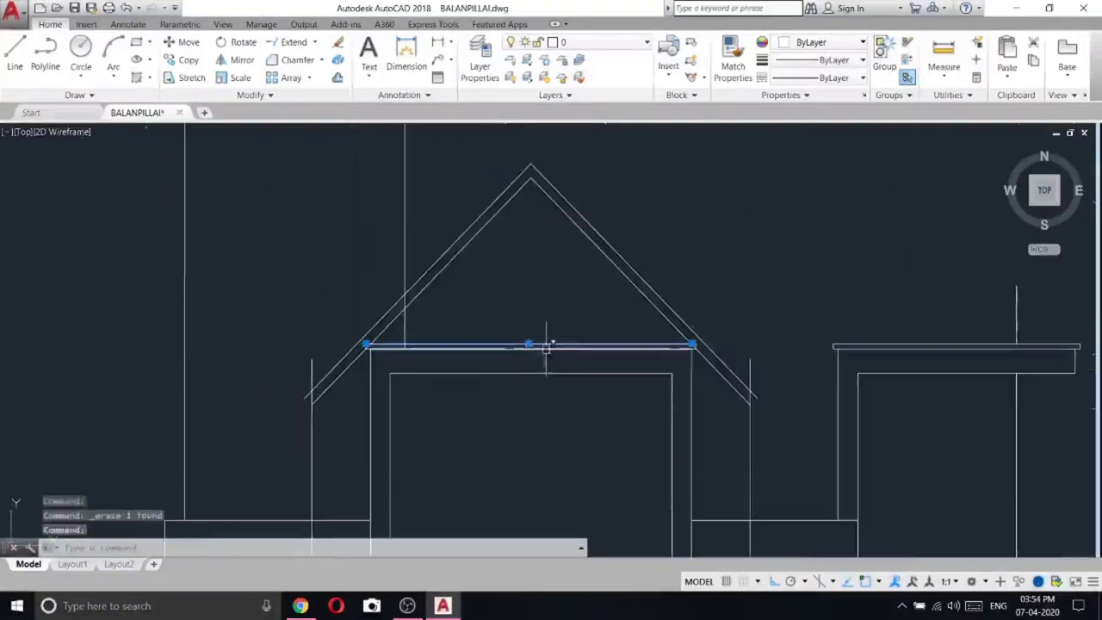
key(Escape)
- Erase the upper line and the short end lines of the thin slab on top of the central frame
scroll(379, 344, up, 4)
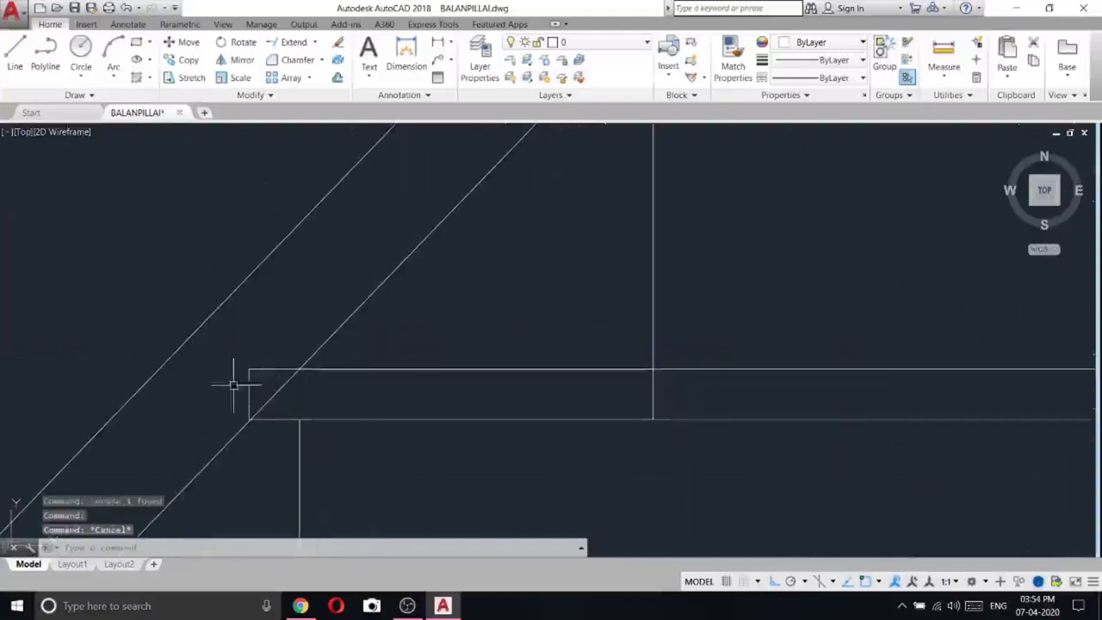
click(232, 385)
scroll(360, 363, down, 3)
scroll(848, 364, up, 9)
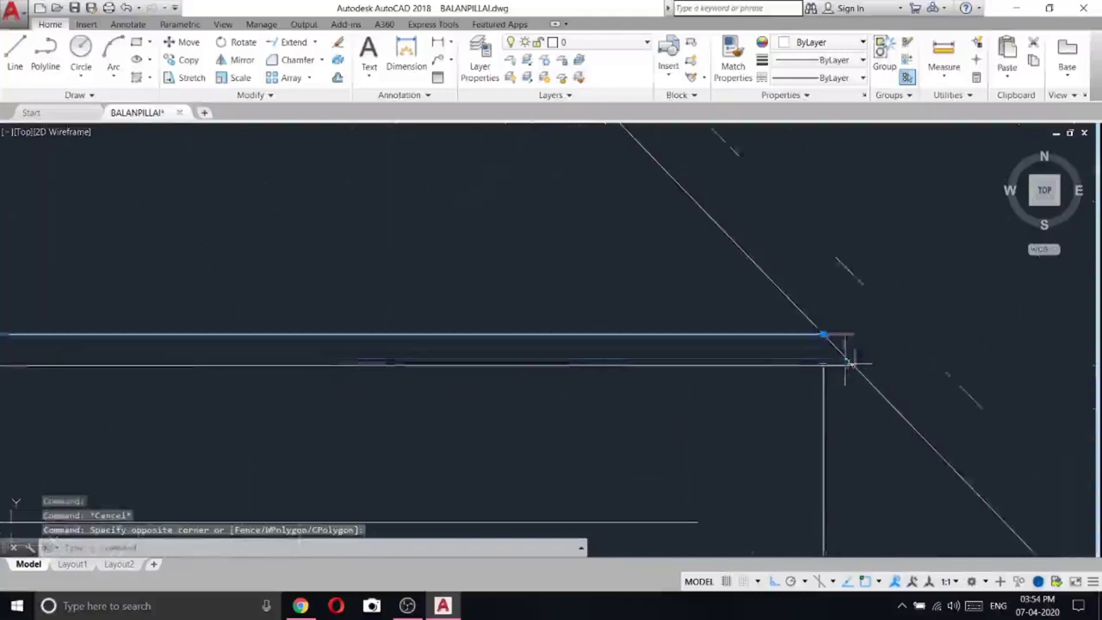
click(905, 317)
click(856, 266)
right_click(856, 267)
click(887, 343)
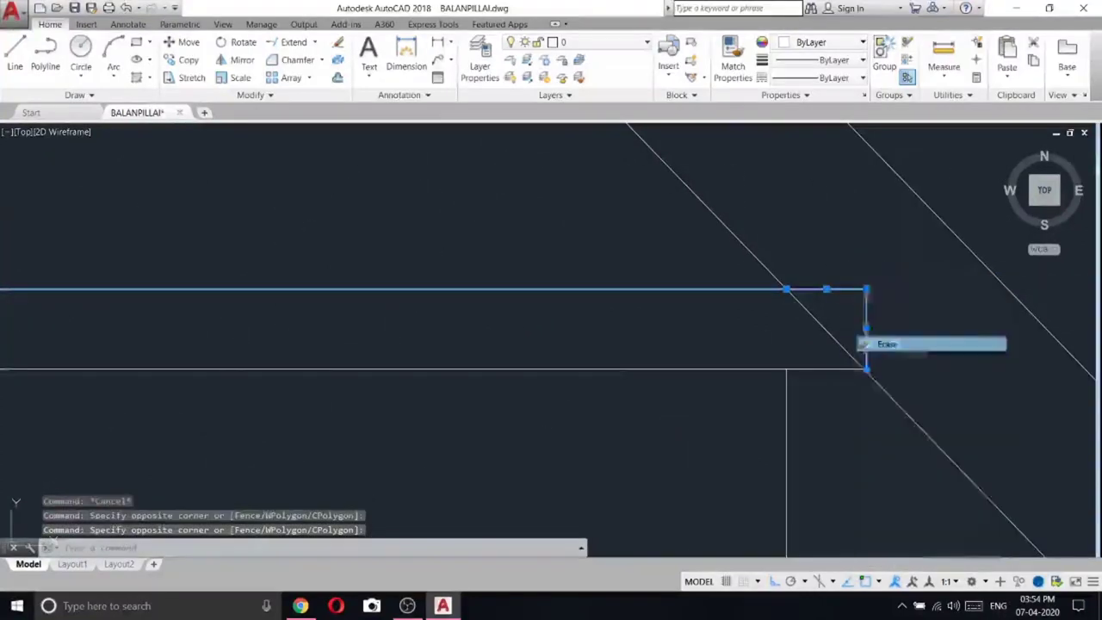
- Trim the right overhang of the central frame's top line back to the frame's outer corner
scroll(696, 312, down, 2)
scroll(663, 293, up, 2)
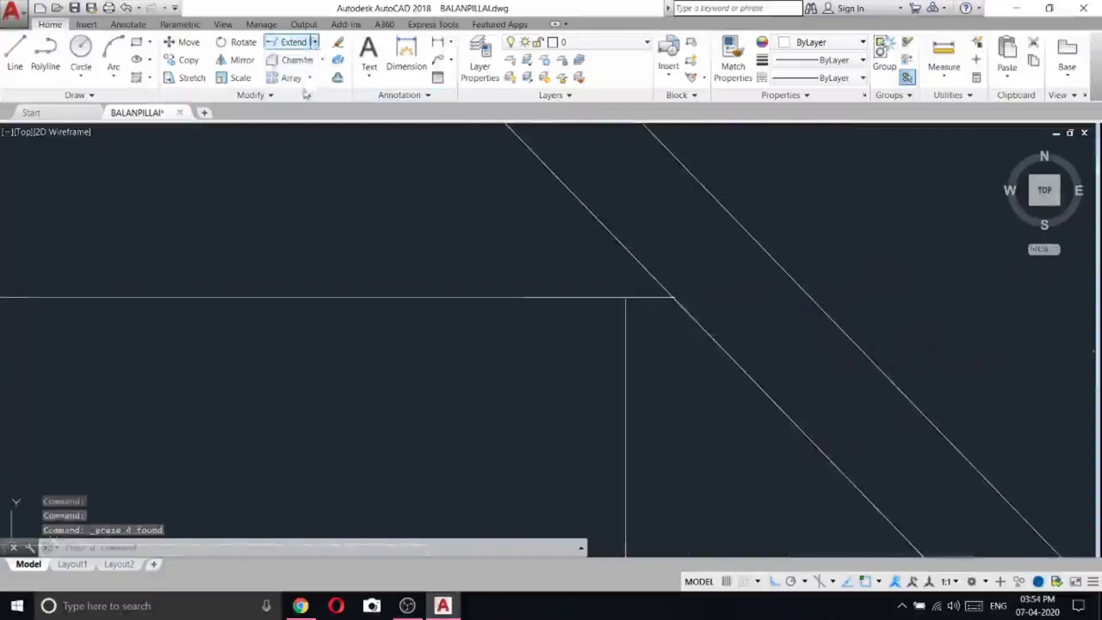
click(293, 41)
click(297, 65)
key(Return)
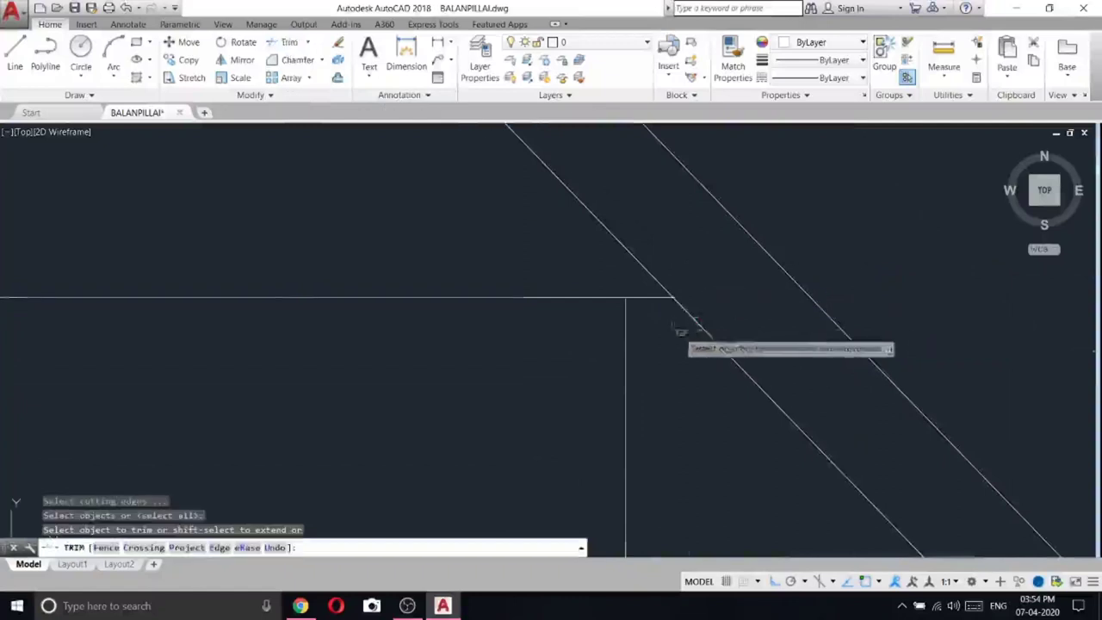
scroll(680, 297, up, 6)
click(620, 308)
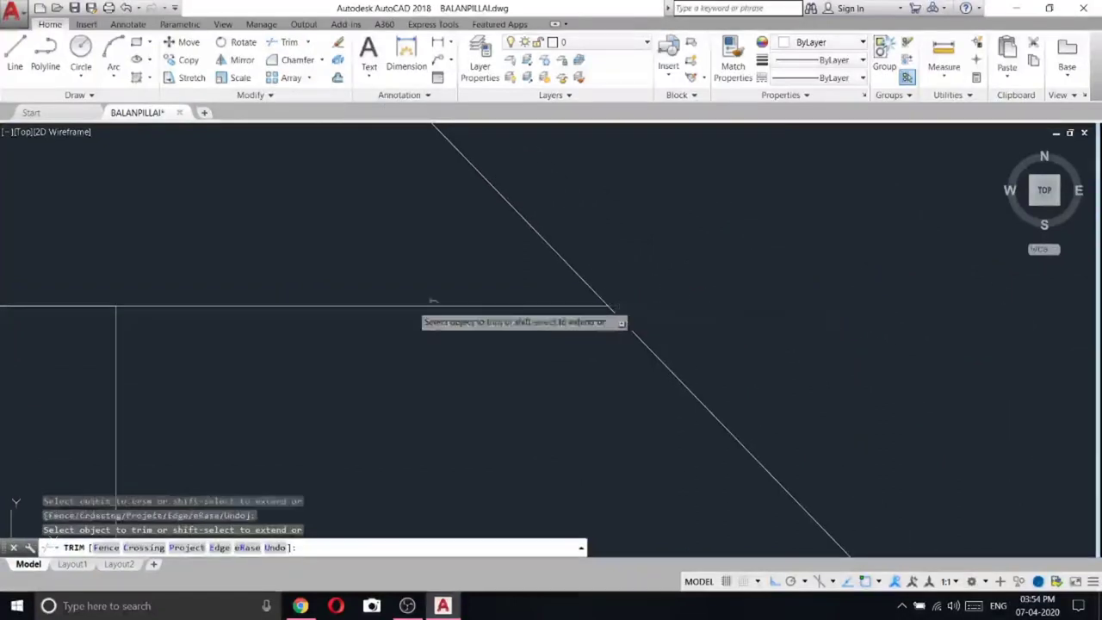
click(398, 268)
click(357, 350)
- Remove the left overhang of the central frame's top line by erasing the short segment between the roof slope and the frame corner
scroll(638, 274, down, 8)
scroll(672, 370, down, 3)
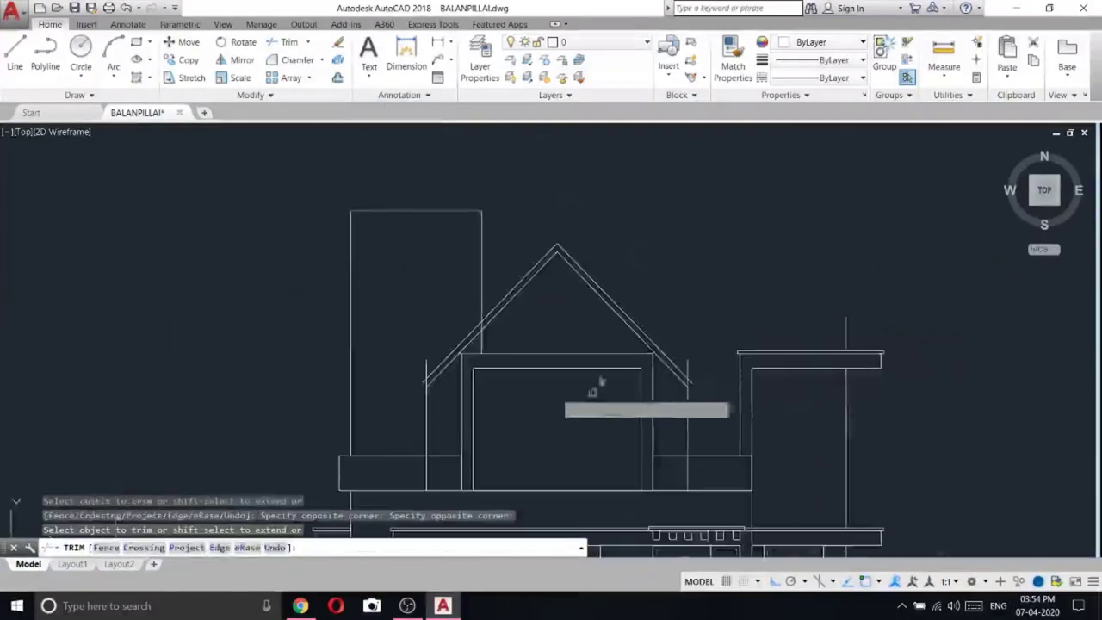
scroll(598, 386, up, 7)
scroll(352, 434, up, 7)
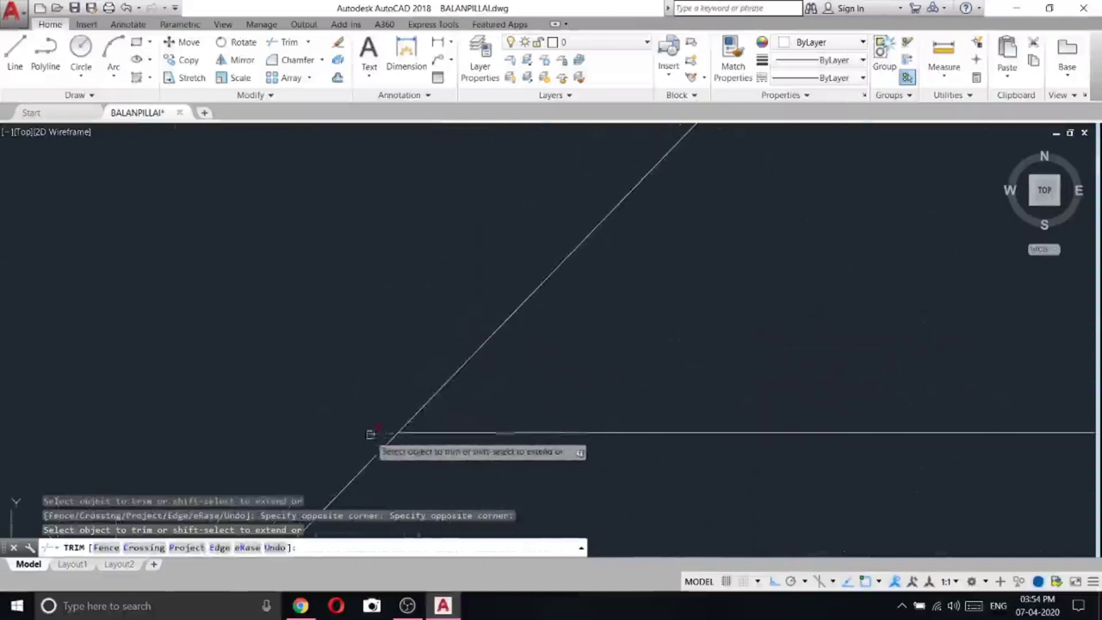
click(388, 430)
scroll(722, 328, down, 9)
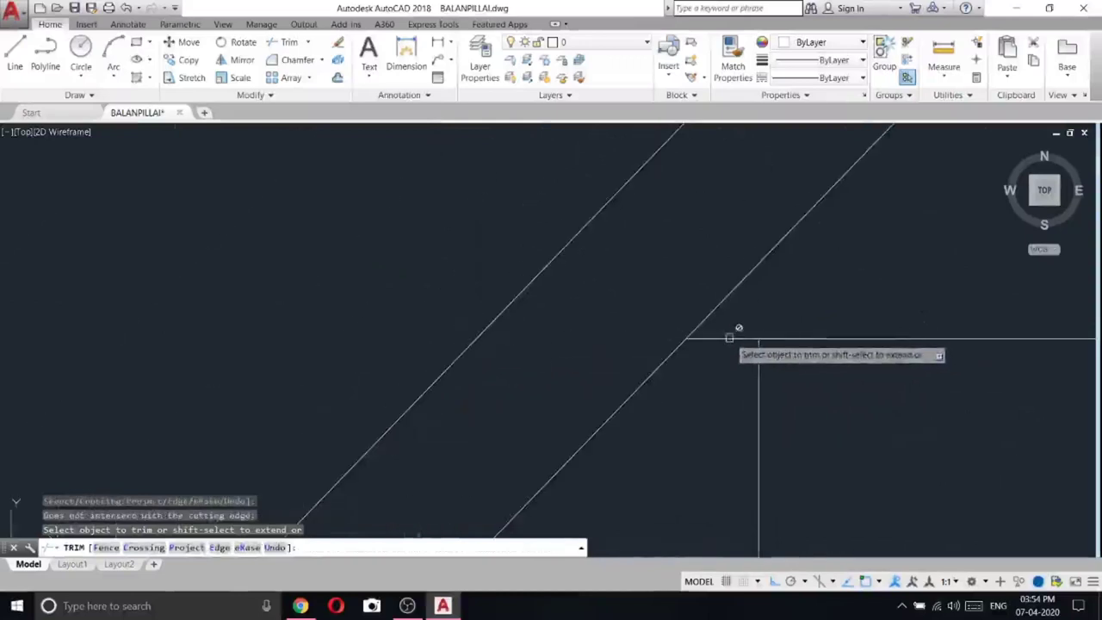
click(744, 318)
click(721, 355)
key(Escape)
click(726, 352)
click(714, 331)
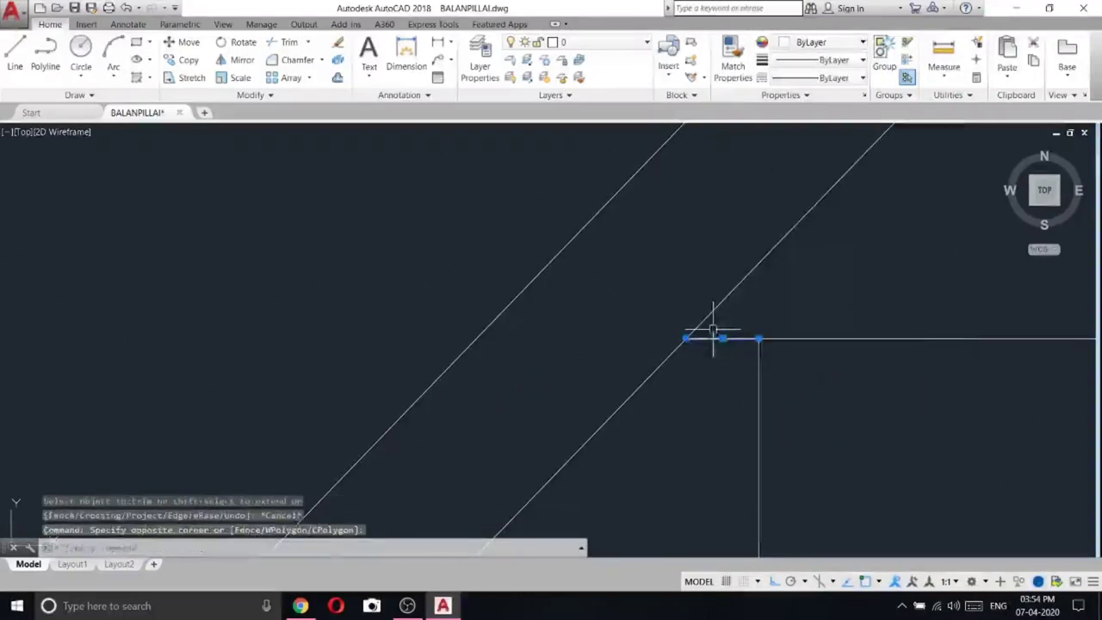
right_click(713, 329)
click(745, 88)
- Examine the finished reference elevation elsewhere in the drawing and compare its gable roof with the elevation in progress
scroll(871, 352, down, 4)
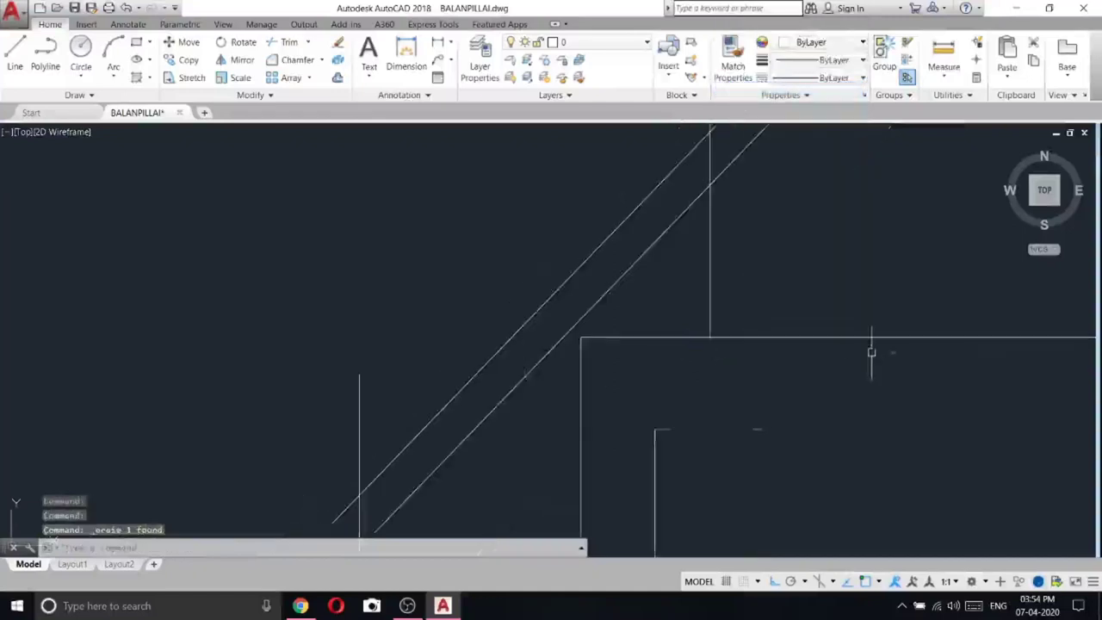
scroll(561, 446, down, 6)
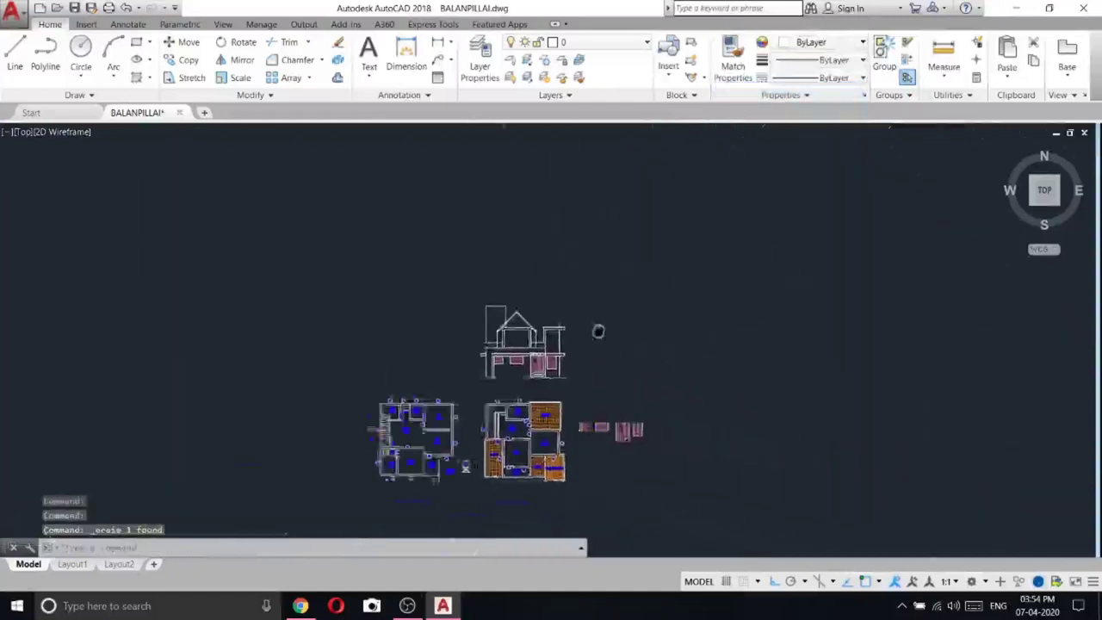
scroll(278, 304, down, 3)
scroll(600, 284, down, 6)
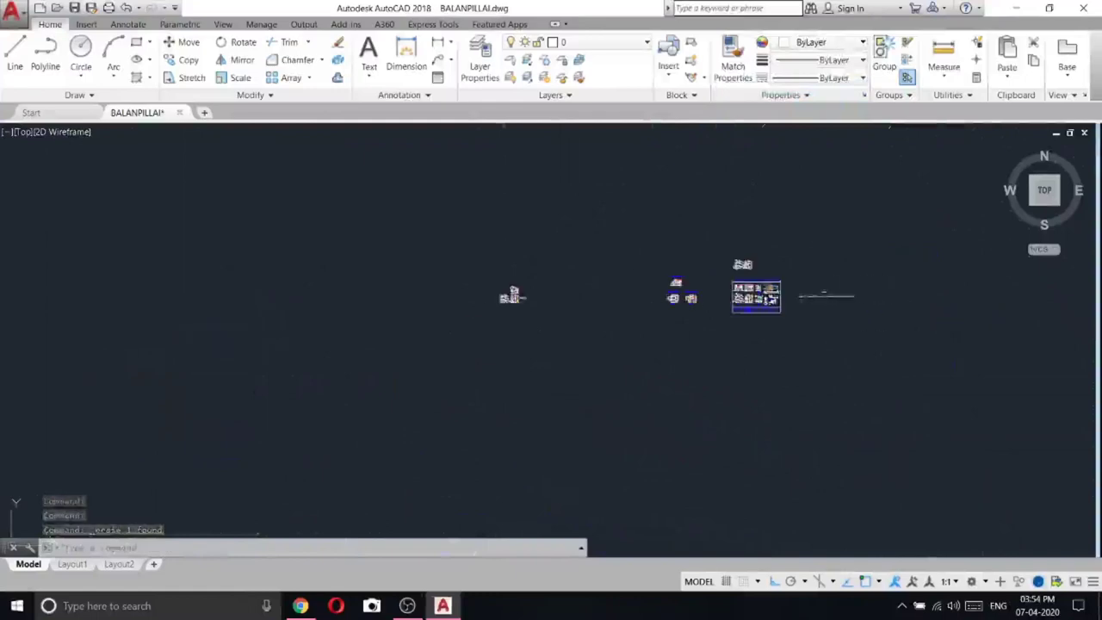
scroll(745, 291, up, 14)
middle_drag(627, 231, 834, 356)
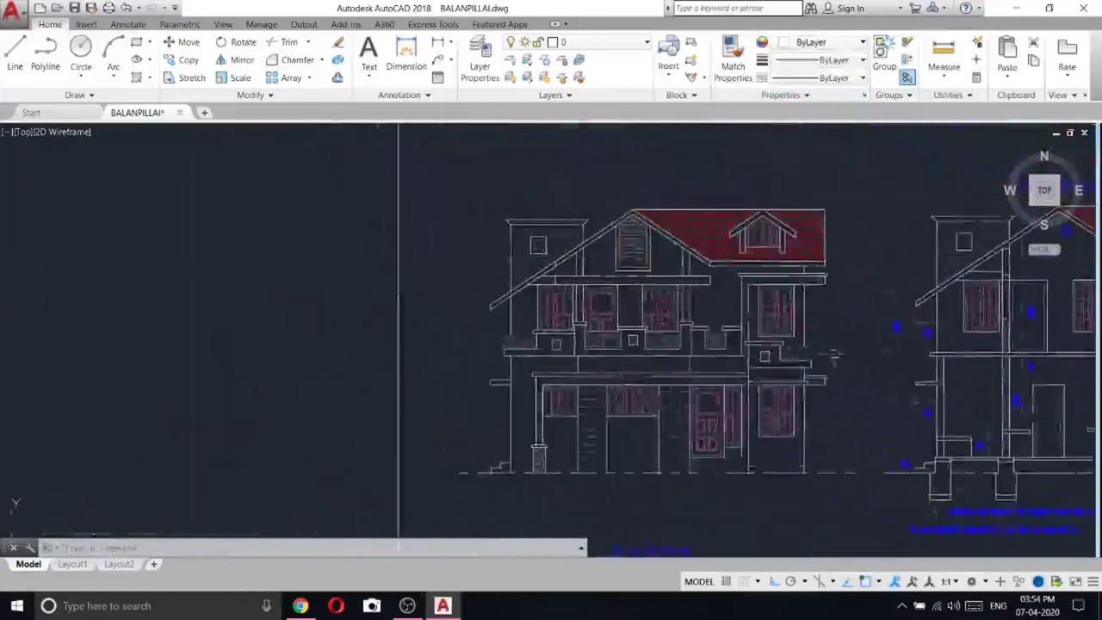
scroll(825, 293, down, 10)
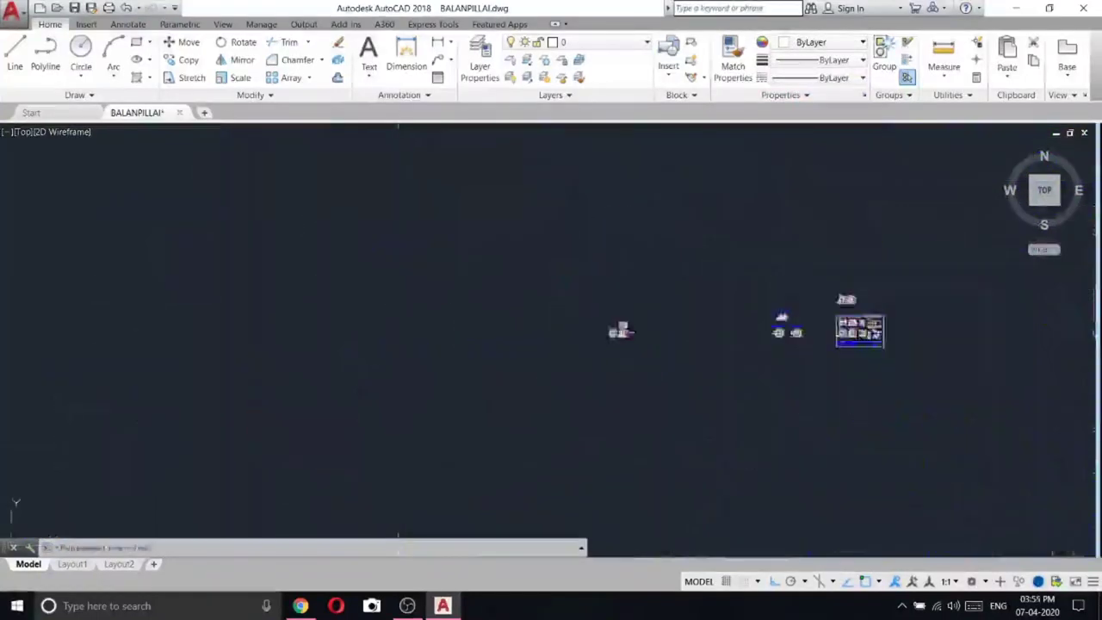
scroll(636, 262, up, 12)
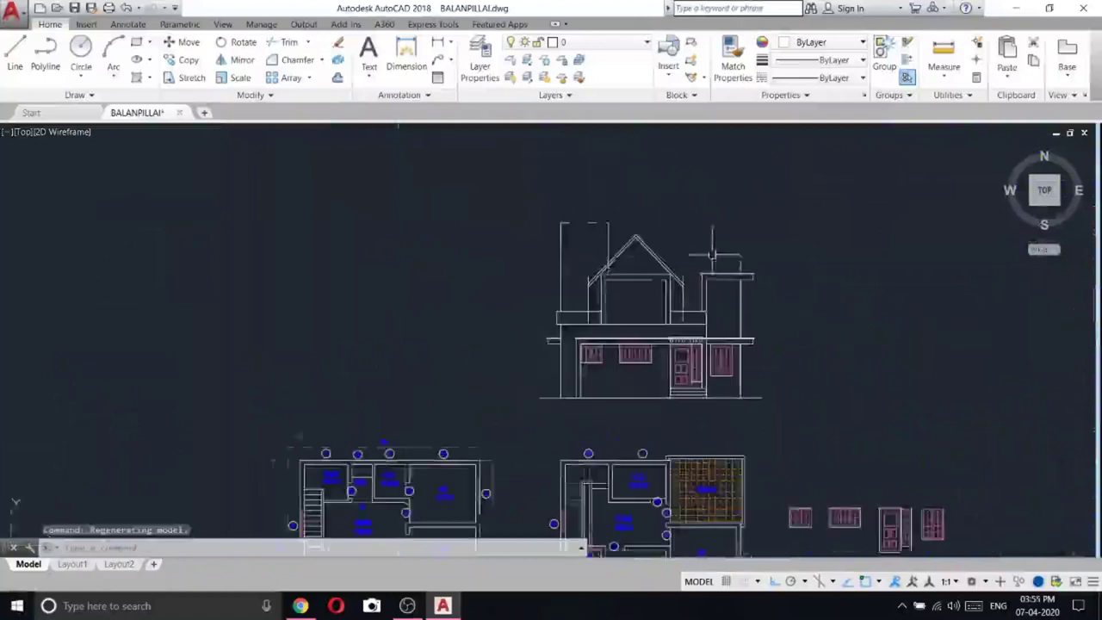
- Trim the left eave so the outer slope ends at the vertical guide, and cut the guide away above and below the eave
scroll(441, 355, up, 4)
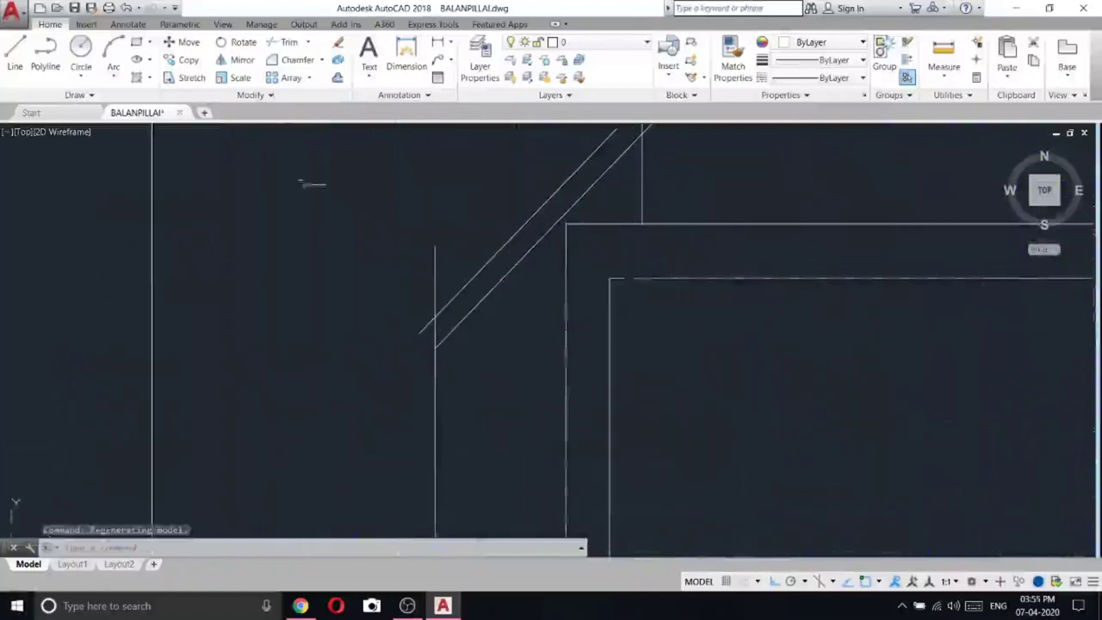
key(Return)
click(437, 280)
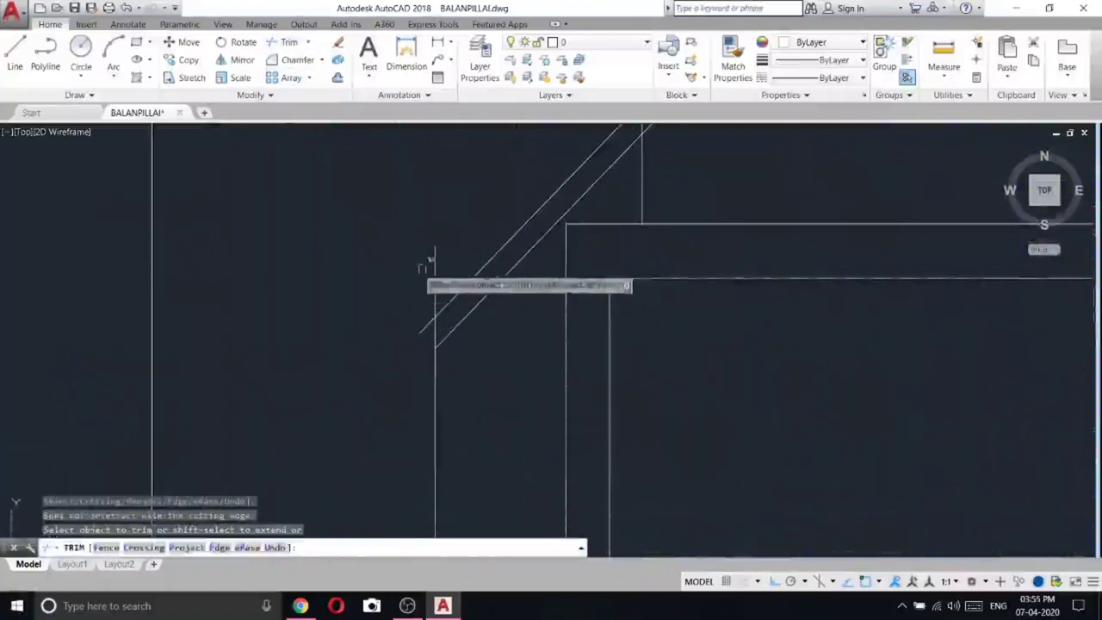
click(408, 264)
click(446, 278)
click(435, 289)
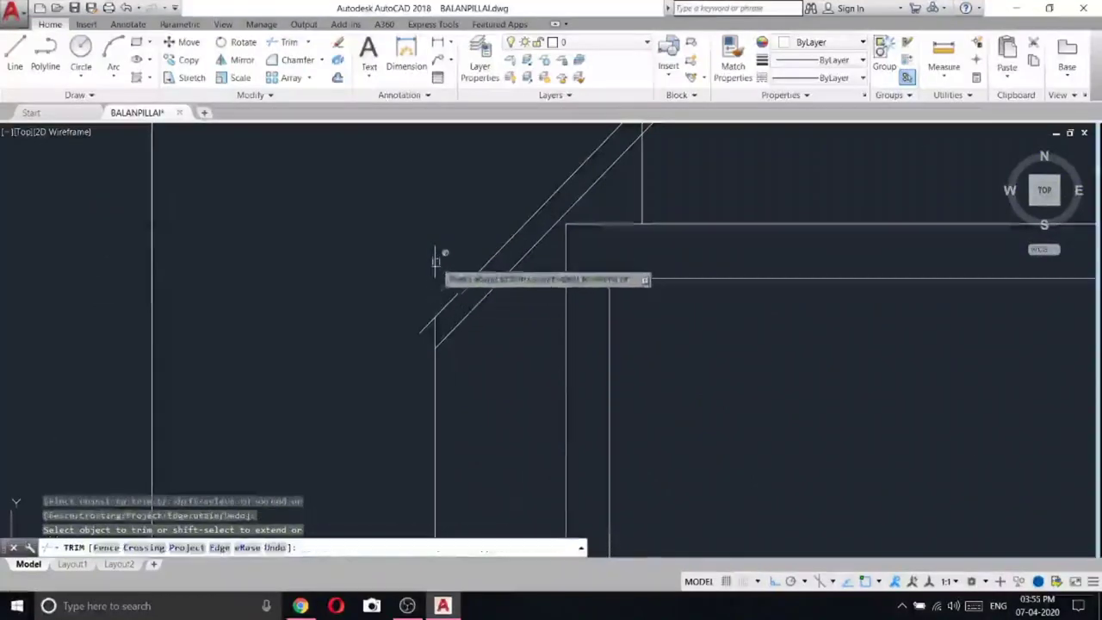
click(436, 260)
click(426, 329)
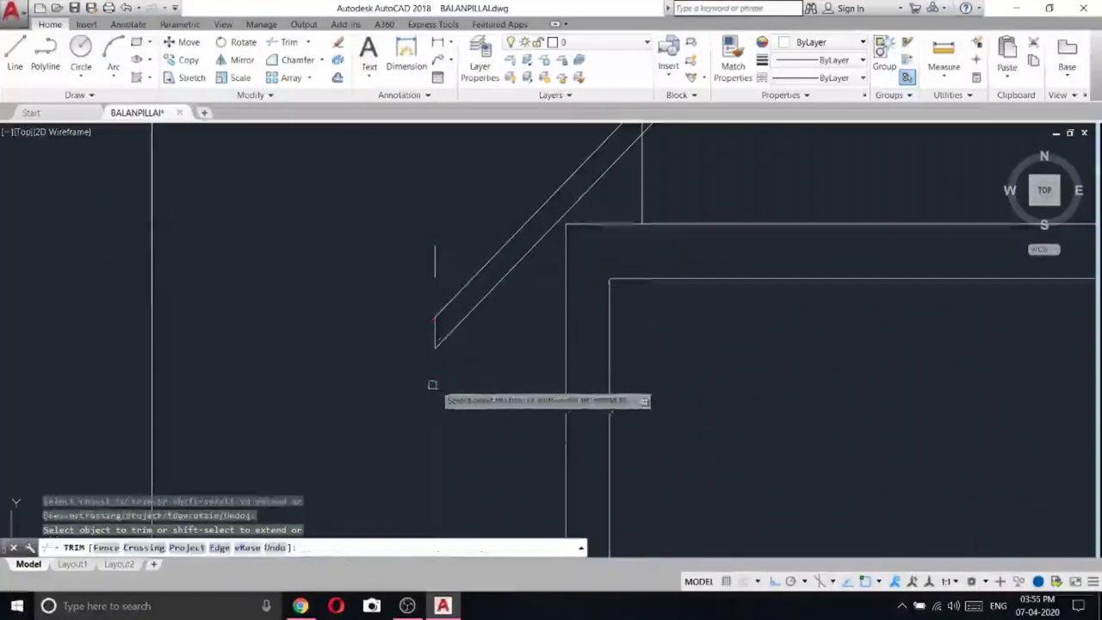
key(Escape)
- Erase the leftover vertical guide fragment above the left eave
click(443, 265)
click(399, 242)
right_click(399, 242)
click(440, 319)
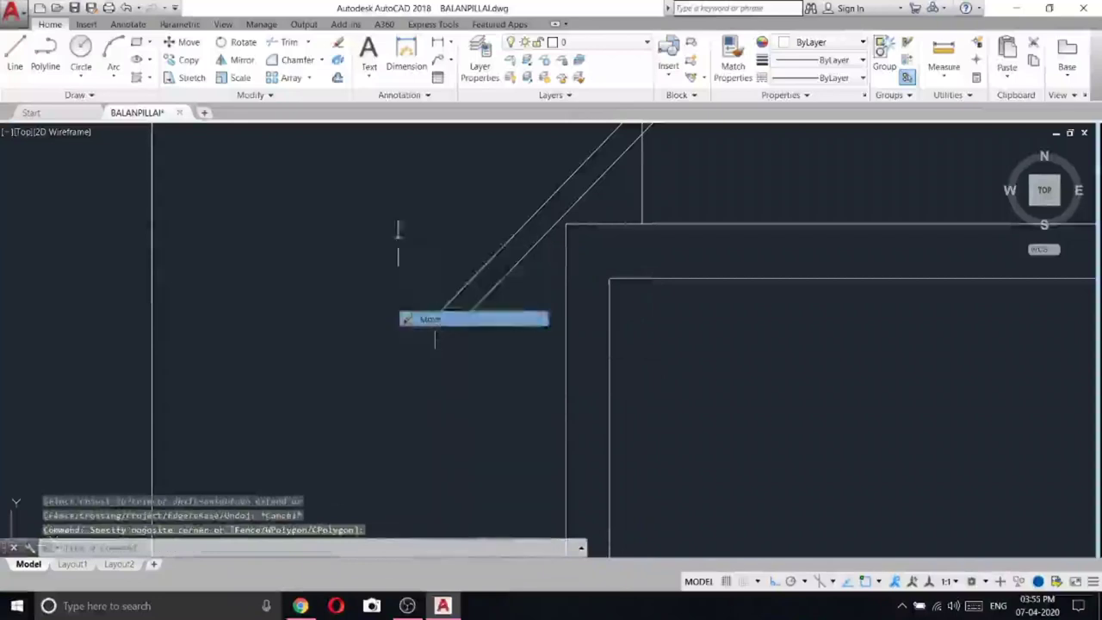
- Erase the outer top line of the central frame under the gable
scroll(435, 340, down, 6)
scroll(567, 312, up, 4)
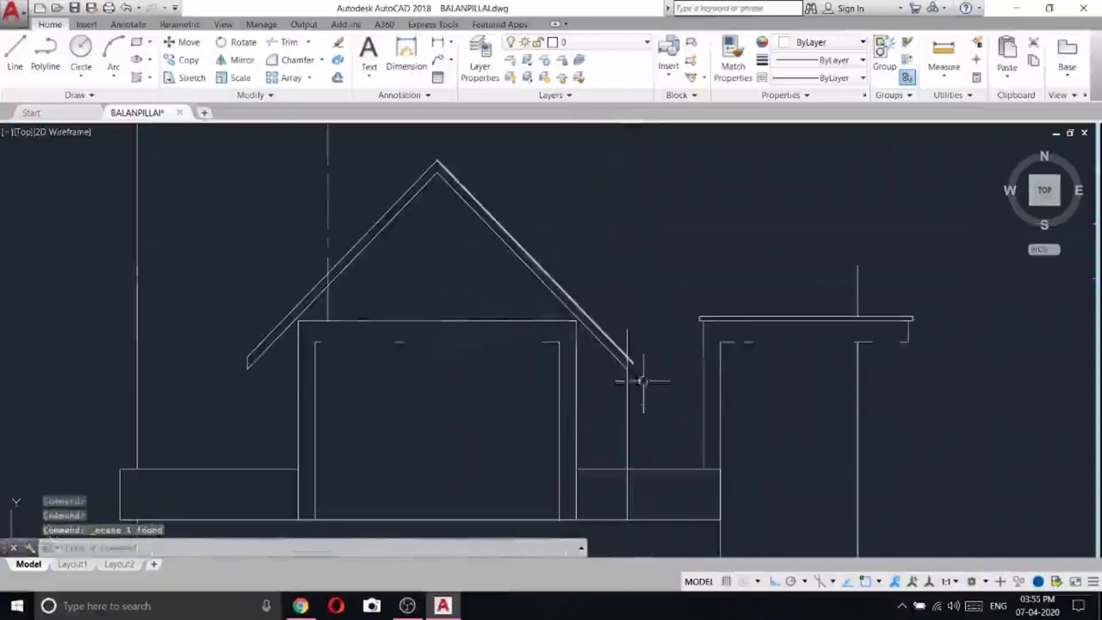
scroll(636, 357, up, 2)
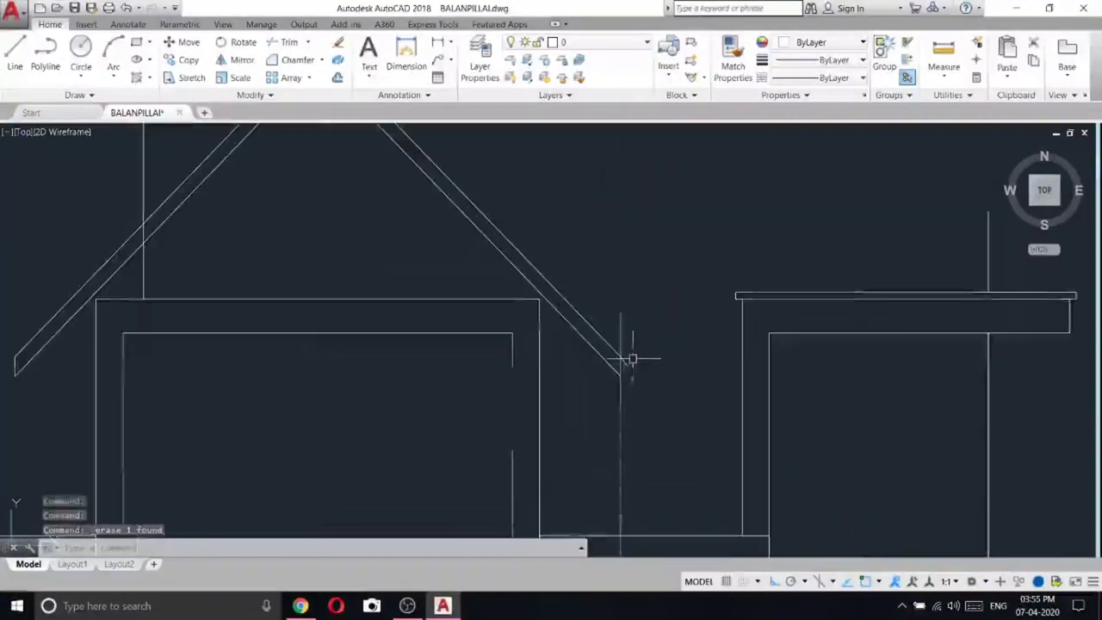
click(384, 299)
right_click(310, 248)
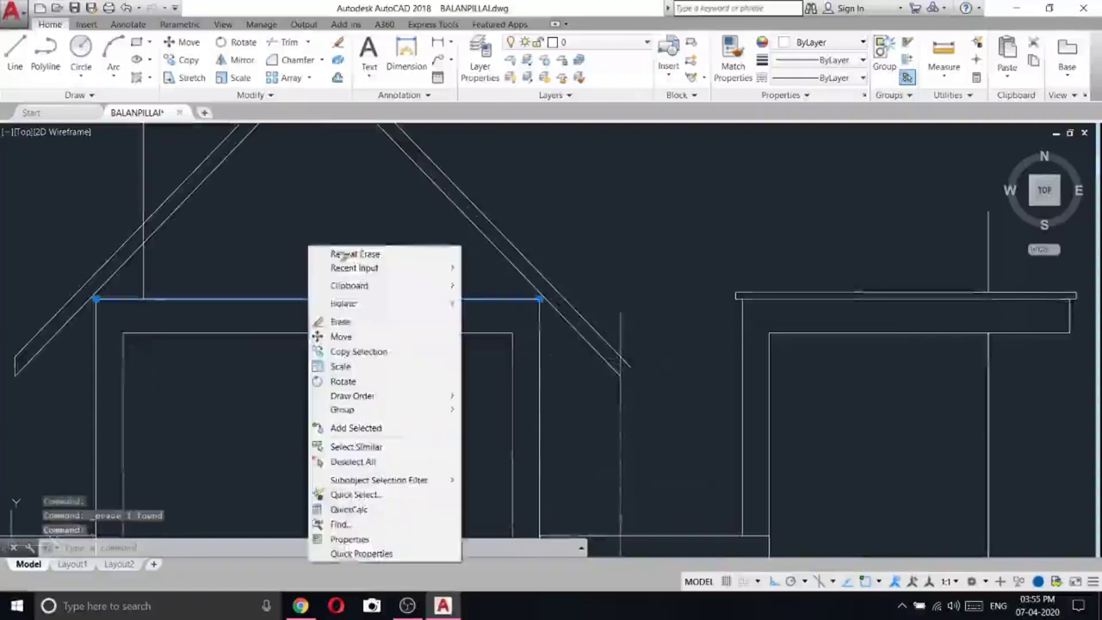
click(362, 322)
- Trim the staircase tower's right edge beneath the gable's left slope, and the outer left slope below that edge
scroll(322, 342, down, 4)
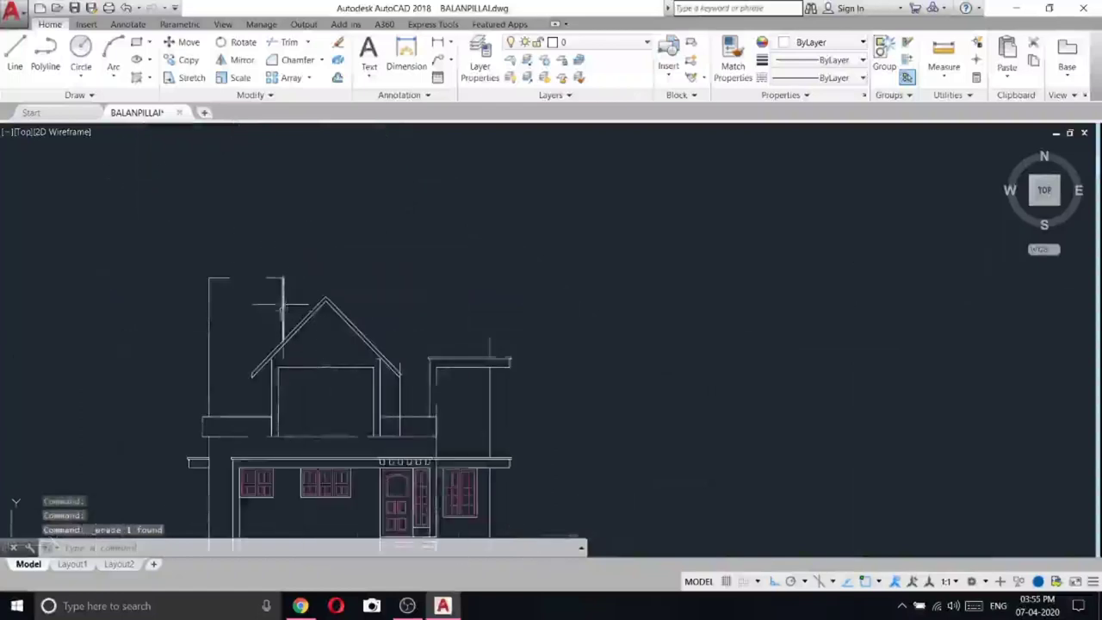
click(284, 41)
key(Return)
scroll(306, 371, up, 6)
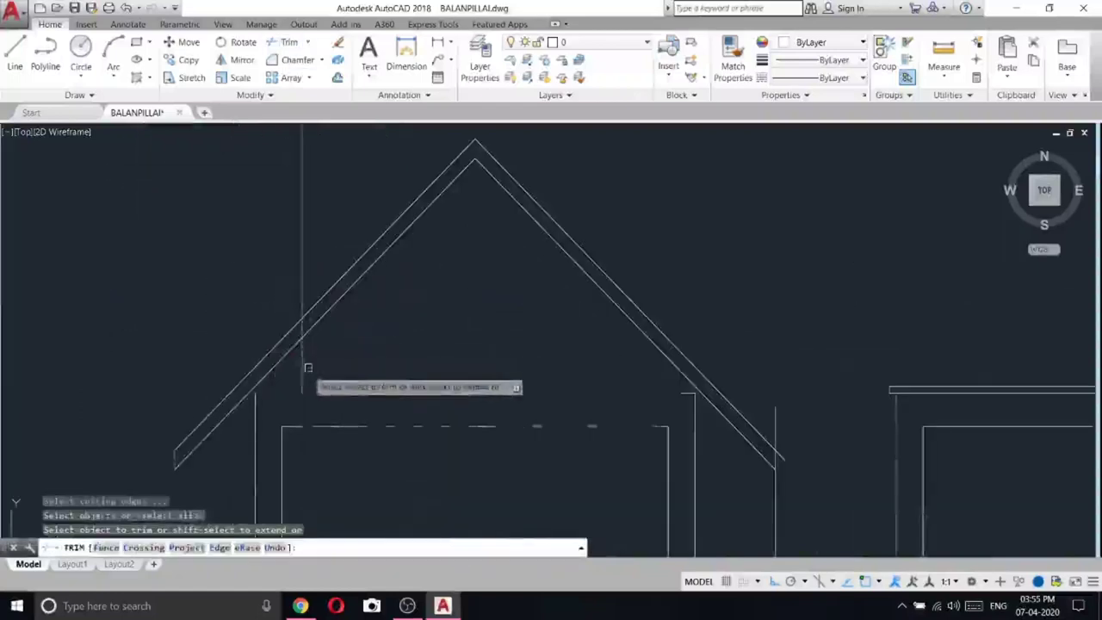
click(300, 330)
click(303, 323)
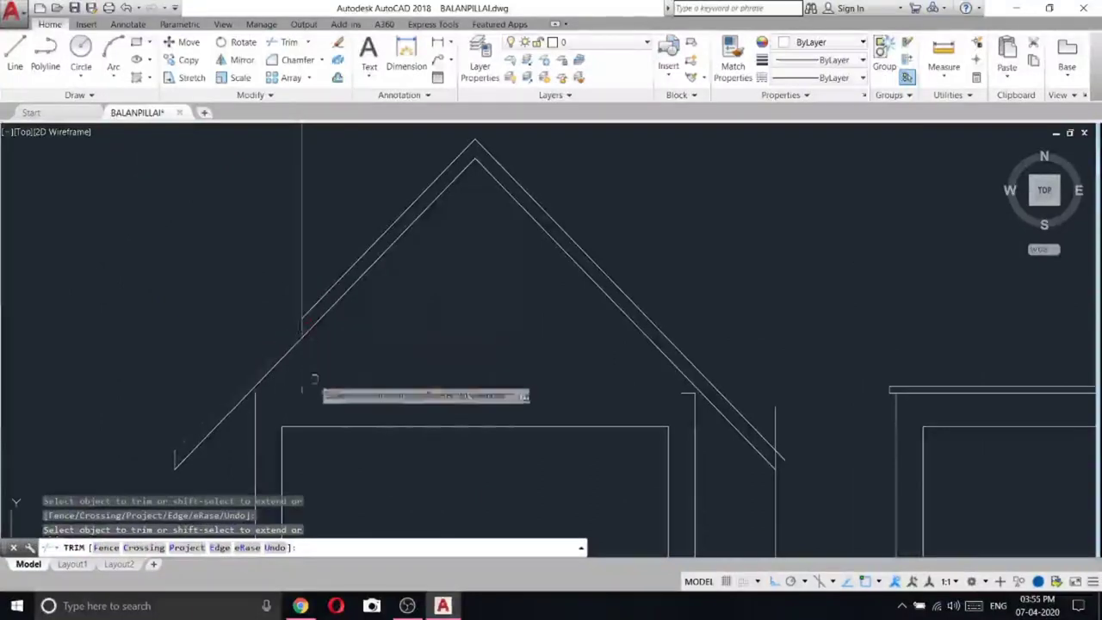
scroll(301, 326, up, 1)
scroll(306, 344, down, 4)
key(Escape)
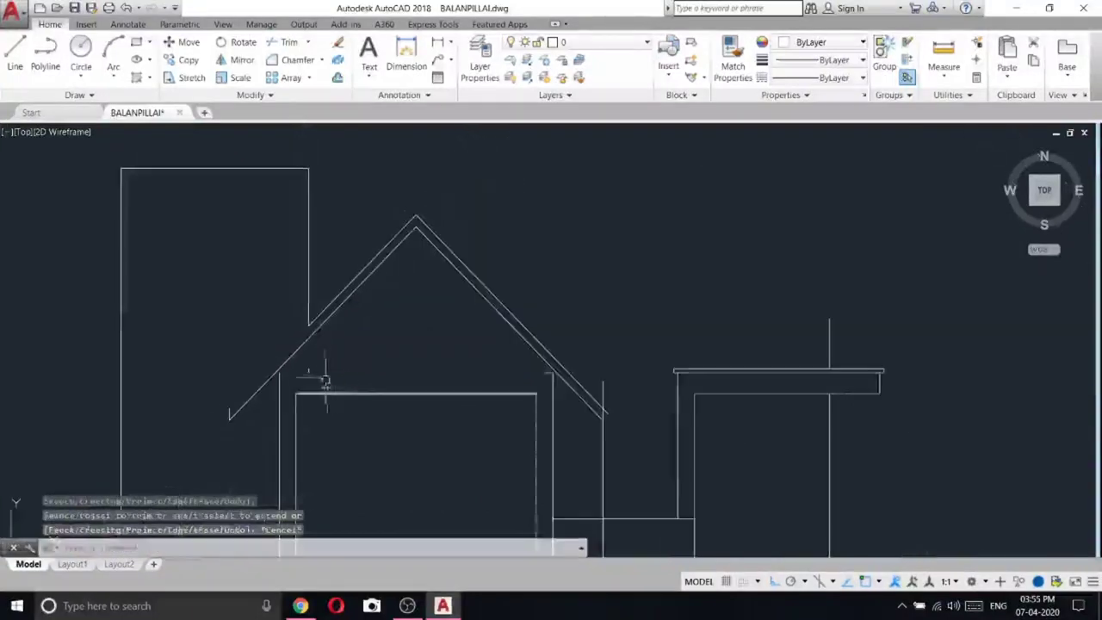
- Erase the short leftover horizontal stub at the top of the central frame's left outer edge
click(308, 368)
click(275, 357)
right_click(275, 357)
click(307, 347)
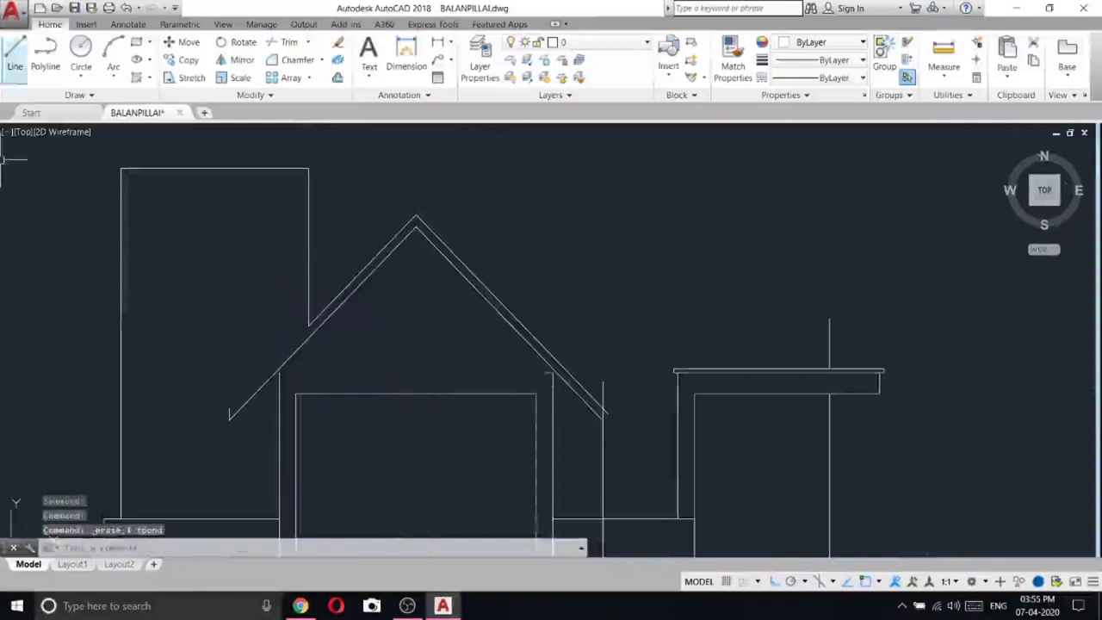
- Draw the missing outer left slope of the gable, from the left eave's upper corner to the foot of the tower's right edge
click(16, 51)
scroll(226, 398, up, 2)
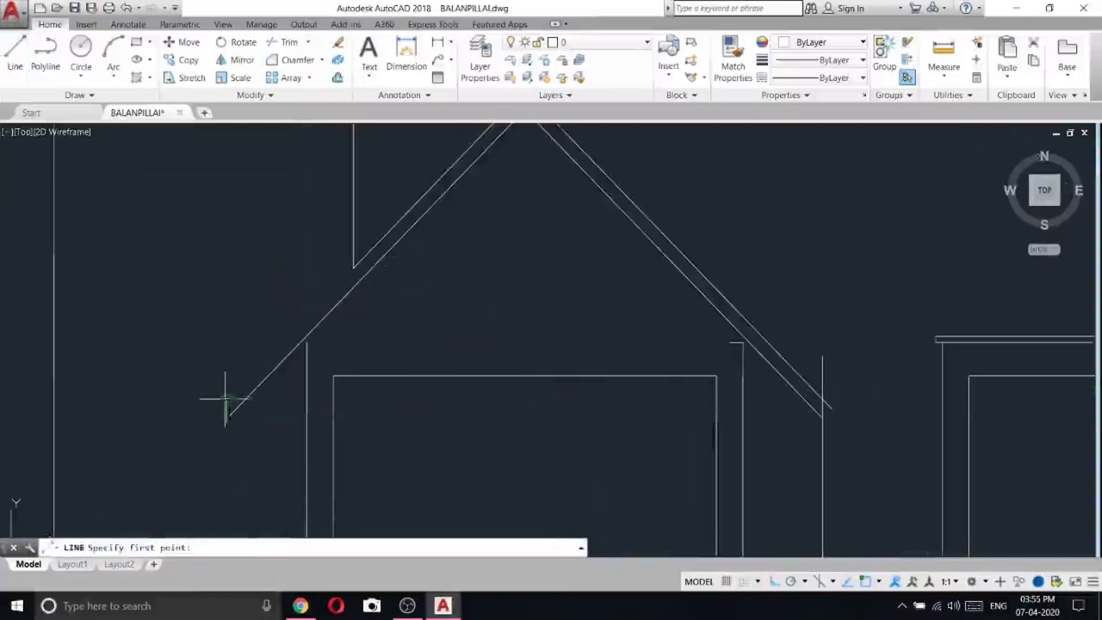
click(226, 399)
click(345, 278)
key(Escape)
scroll(394, 287, down, 2)
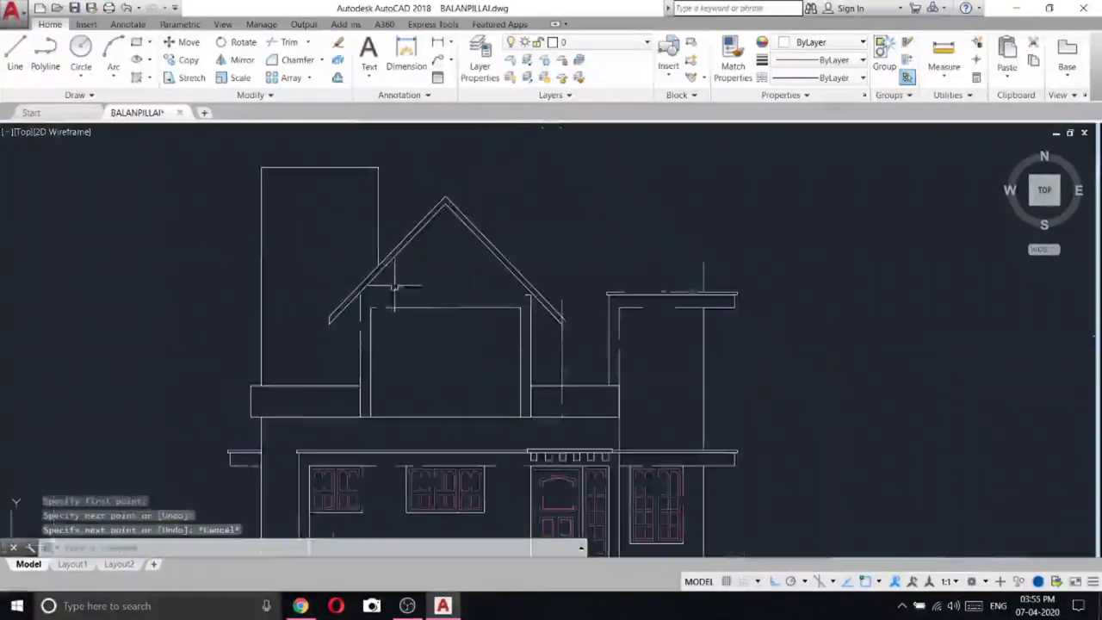
- Erase the short horizontal stub at the top of the central frame's right outer edge
scroll(517, 291, up, 3)
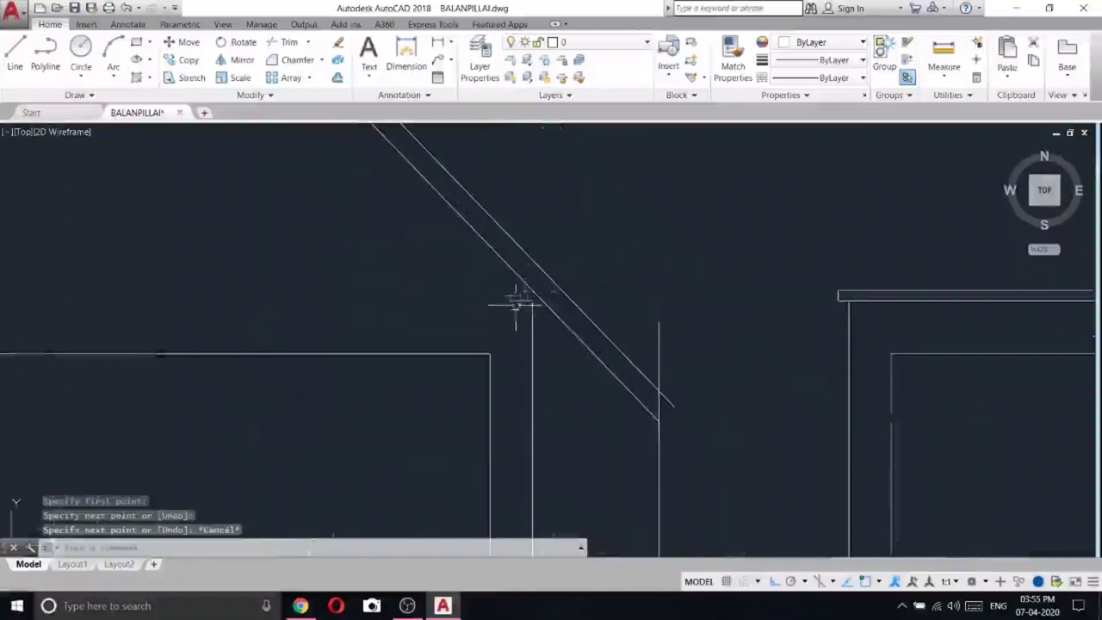
right_click(512, 302)
click(457, 320)
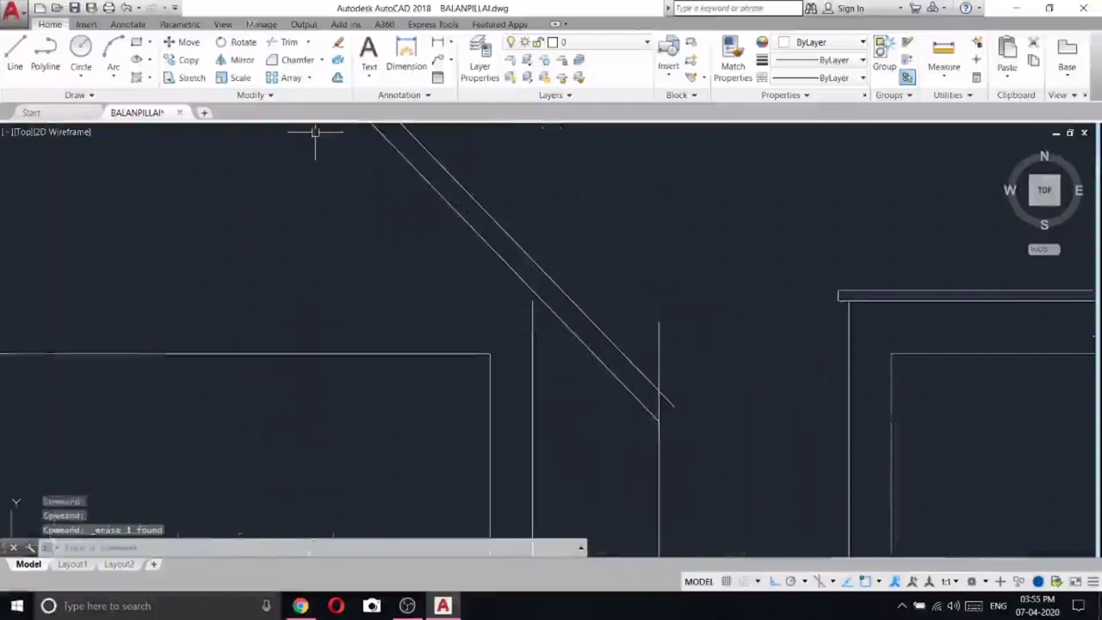
- Extend both outer vertical edges of the central frame up to the inner slopes of the gable
click(297, 93)
key(Return)
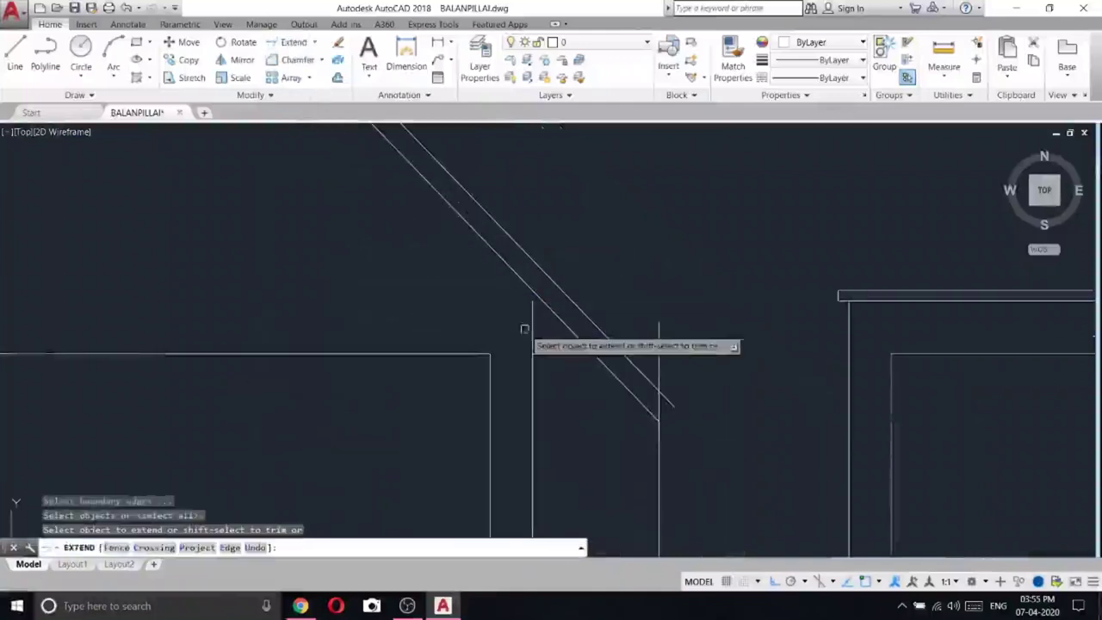
scroll(534, 320, down, 4)
scroll(366, 342, up, 5)
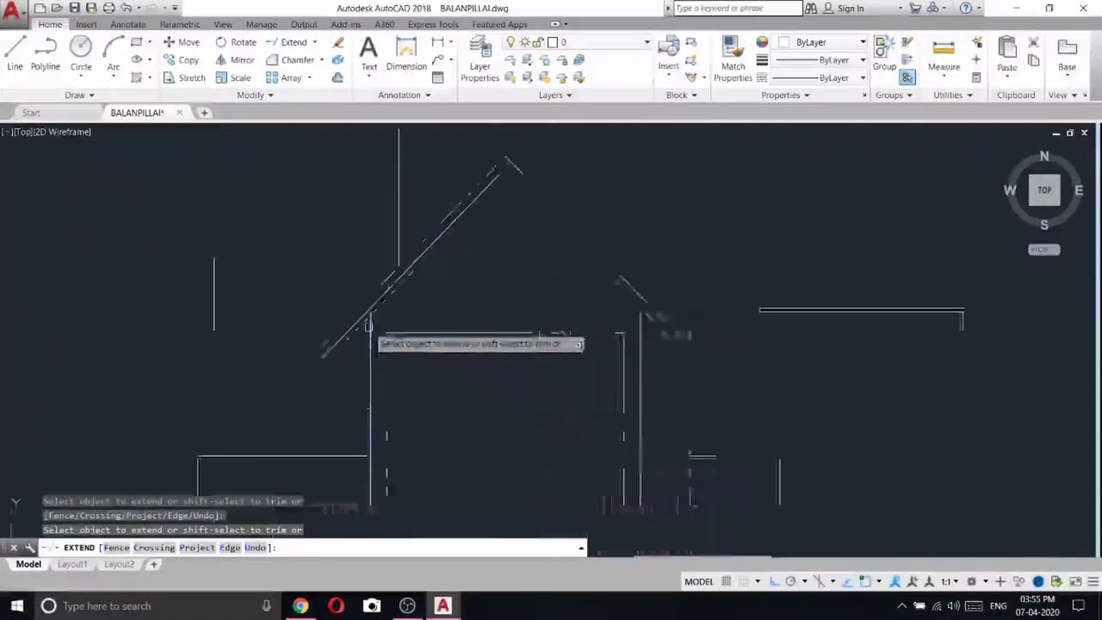
scroll(534, 258, down, 5)
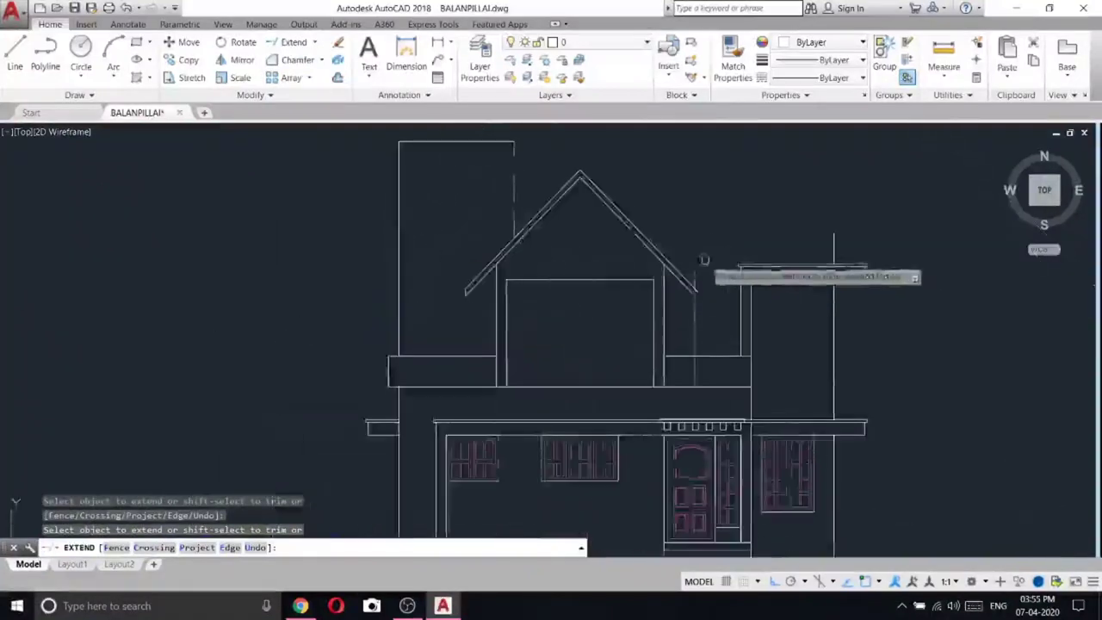
key(Escape)
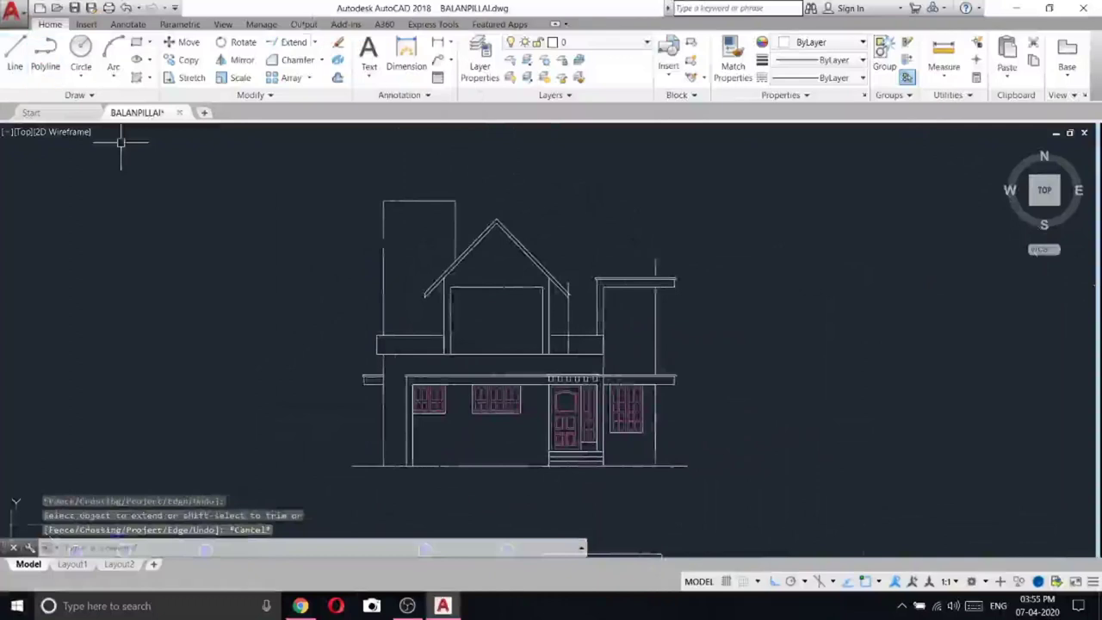
- Trim the right eave so the outer slope ends at the vertical guide, and cut the guide above the eave
key(Return)
scroll(570, 310, up, 6)
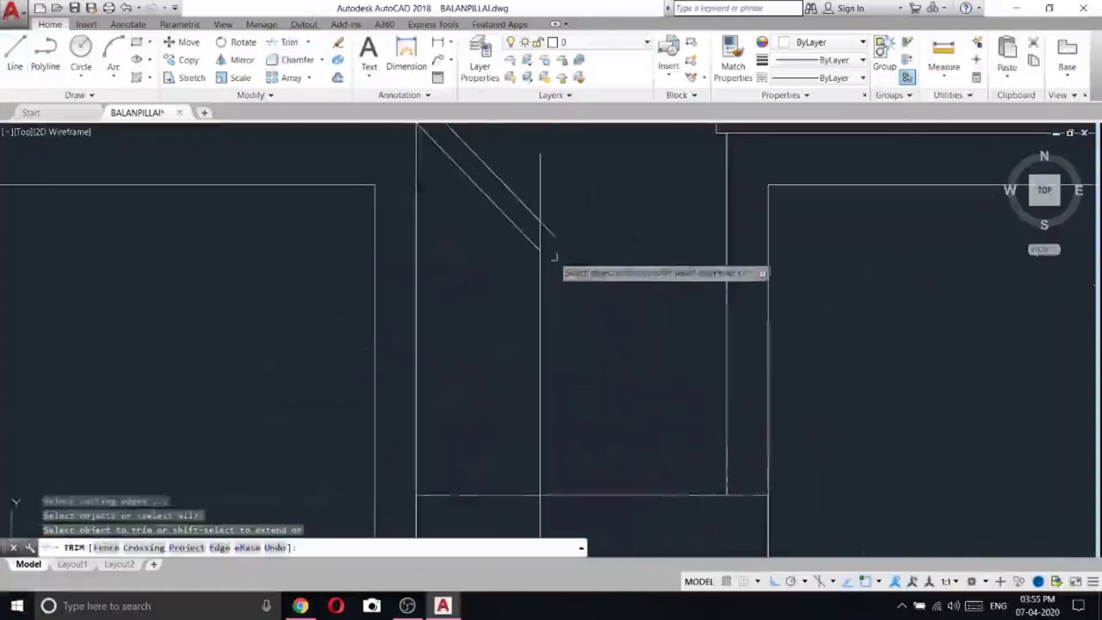
click(553, 231)
click(544, 181)
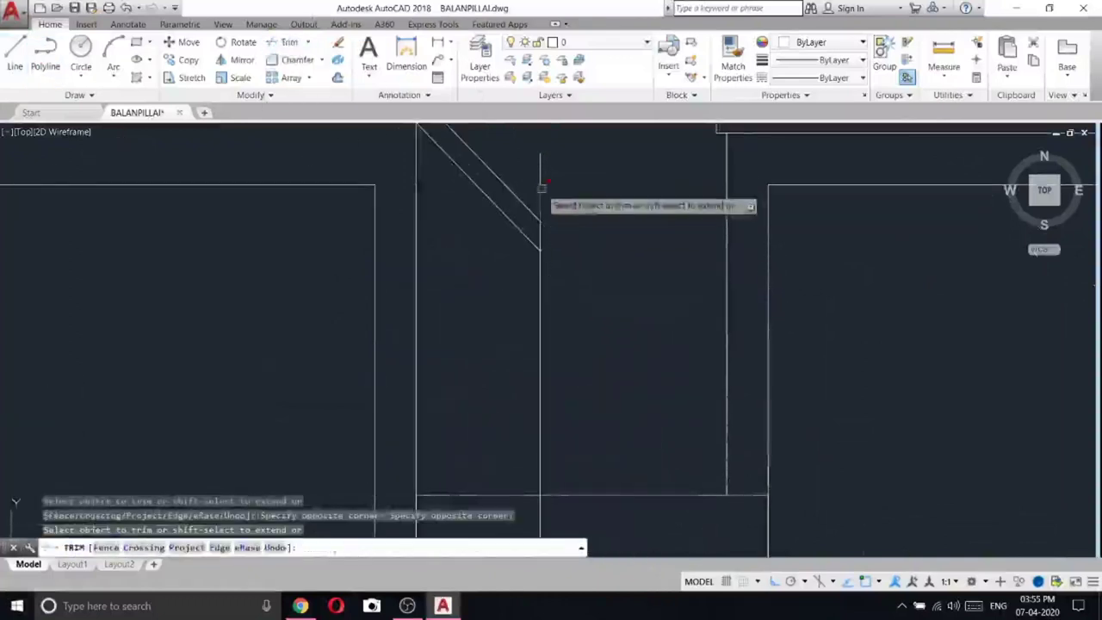
click(542, 172)
click(520, 147)
click(594, 199)
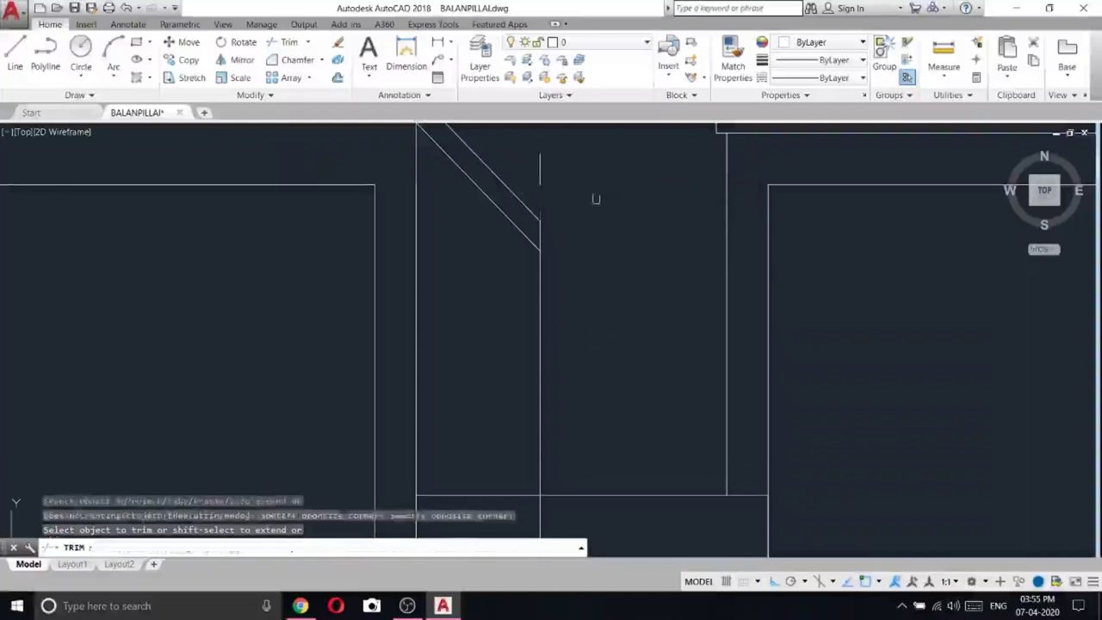
- Erase the leftover vertical guide fragment above the right eave
key(Escape)
click(568, 175)
click(534, 161)
right_click(548, 188)
click(593, 268)
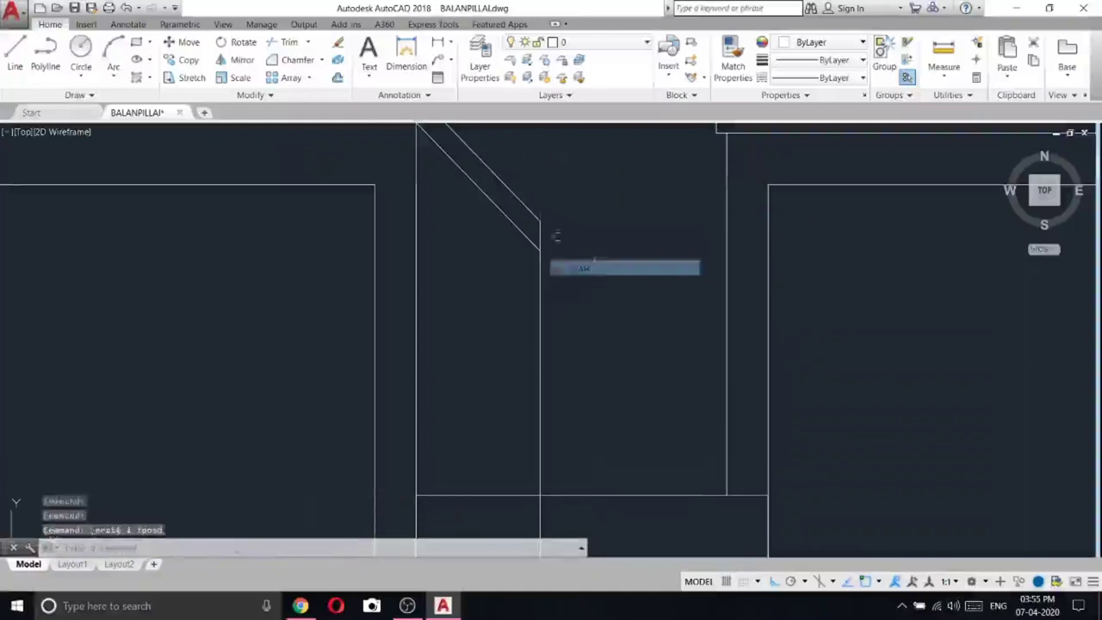
- Trim the vertical guide between the right eave and the top of the parapet
click(289, 42)
key(Return)
scroll(551, 310, down, 3)
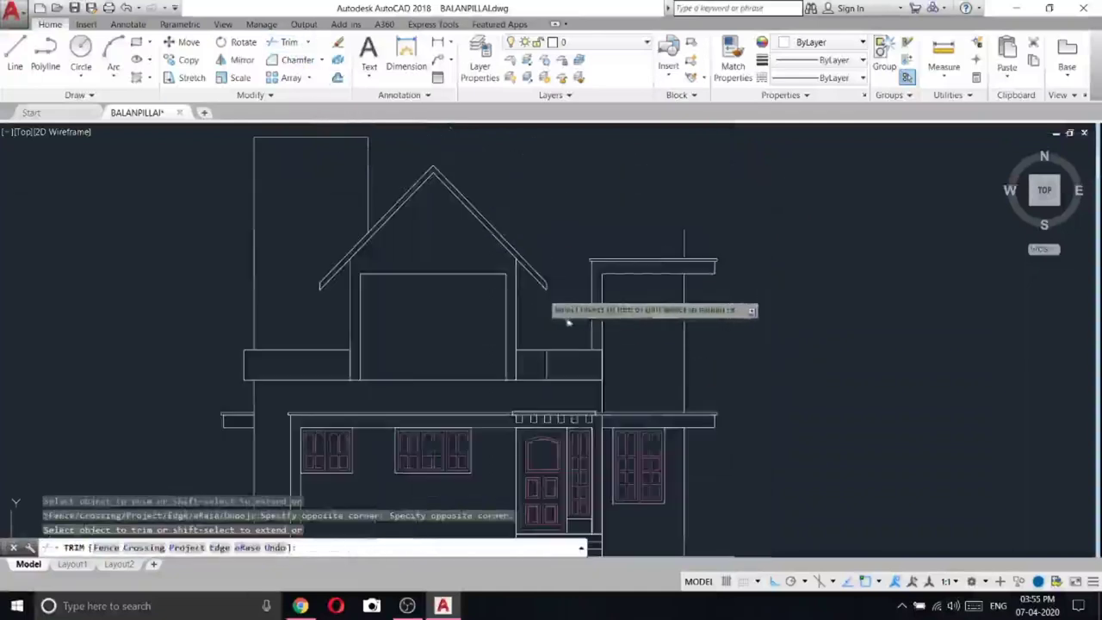
right_click(538, 187)
click(576, 195)
scroll(587, 205, down, 2)
scroll(479, 276, up, 4)
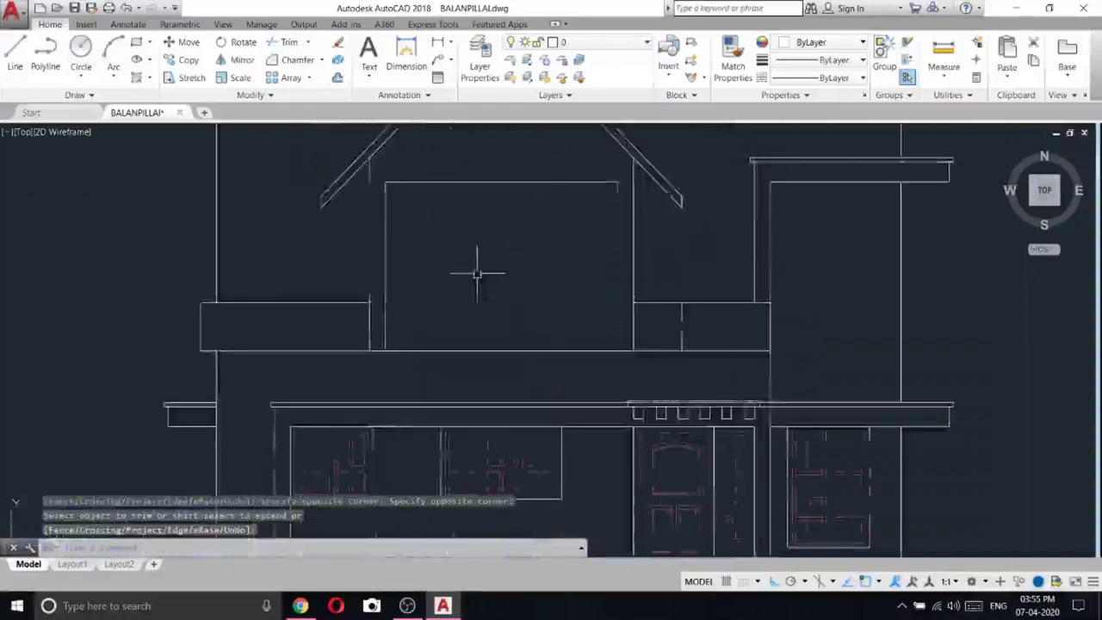
middle_drag(500, 237, 531, 386)
scroll(531, 385, down, 5)
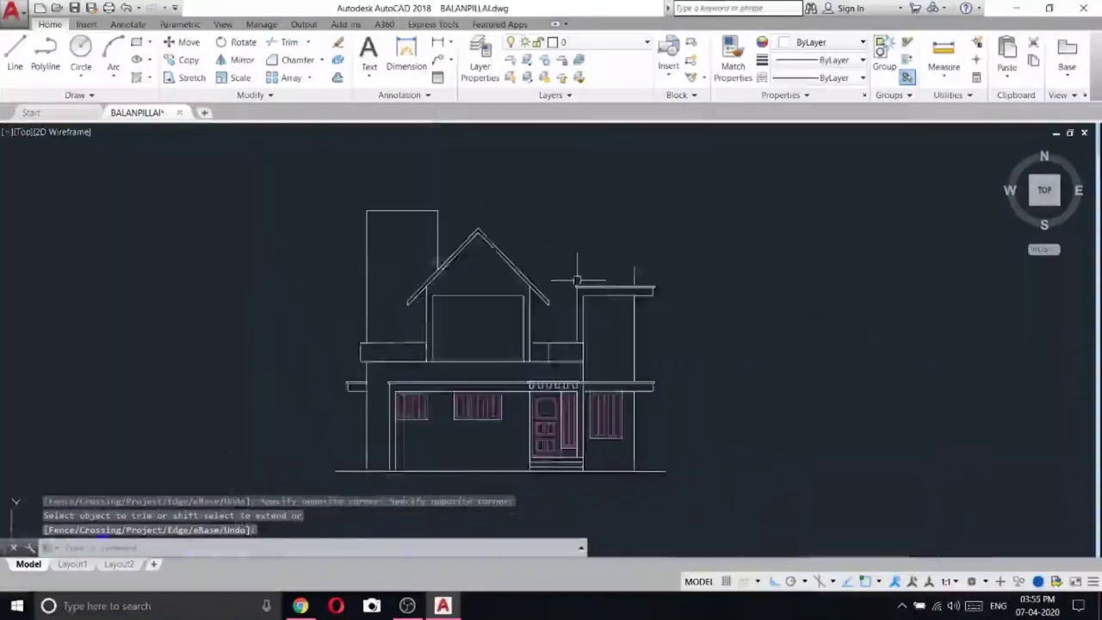
scroll(396, 233, up, 2)
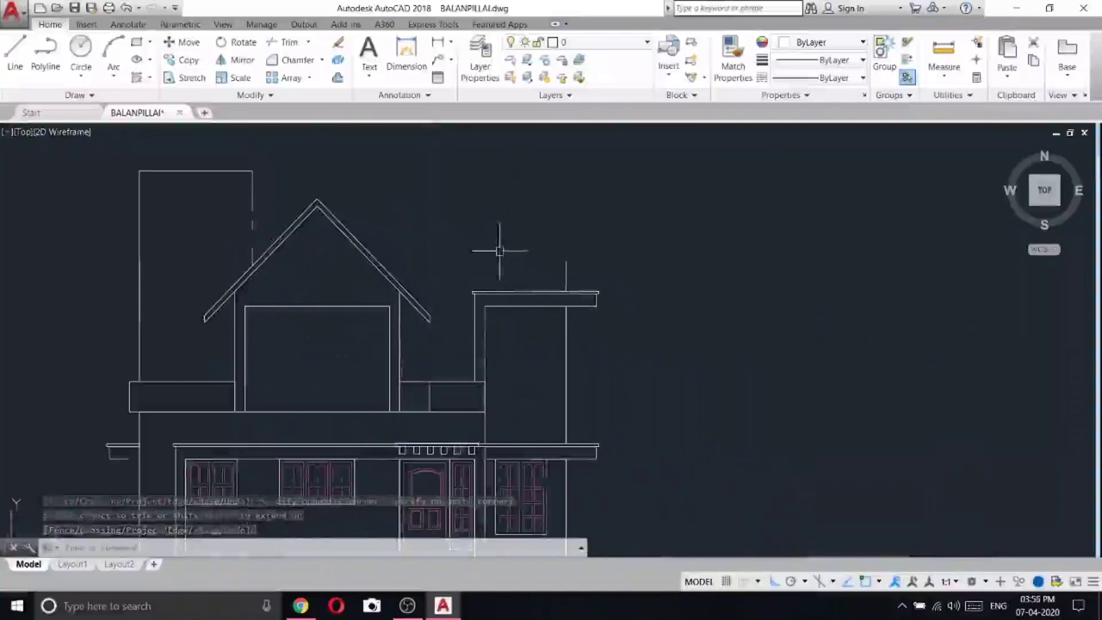
click(15, 54)
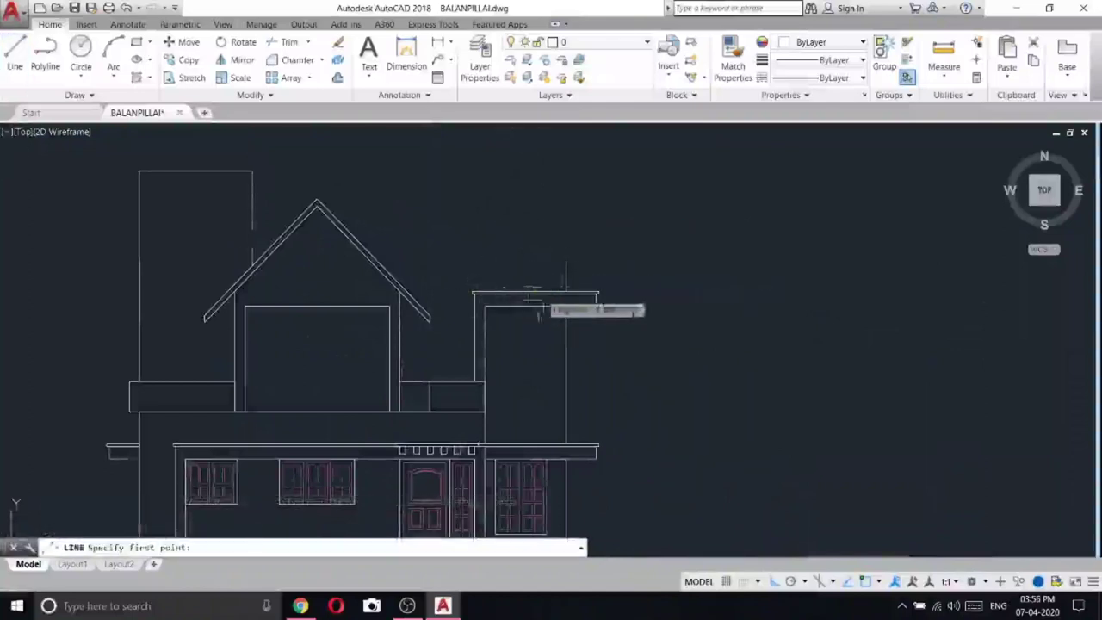
key(Escape)
scroll(221, 319, up, 6)
scroll(254, 317, down, 6)
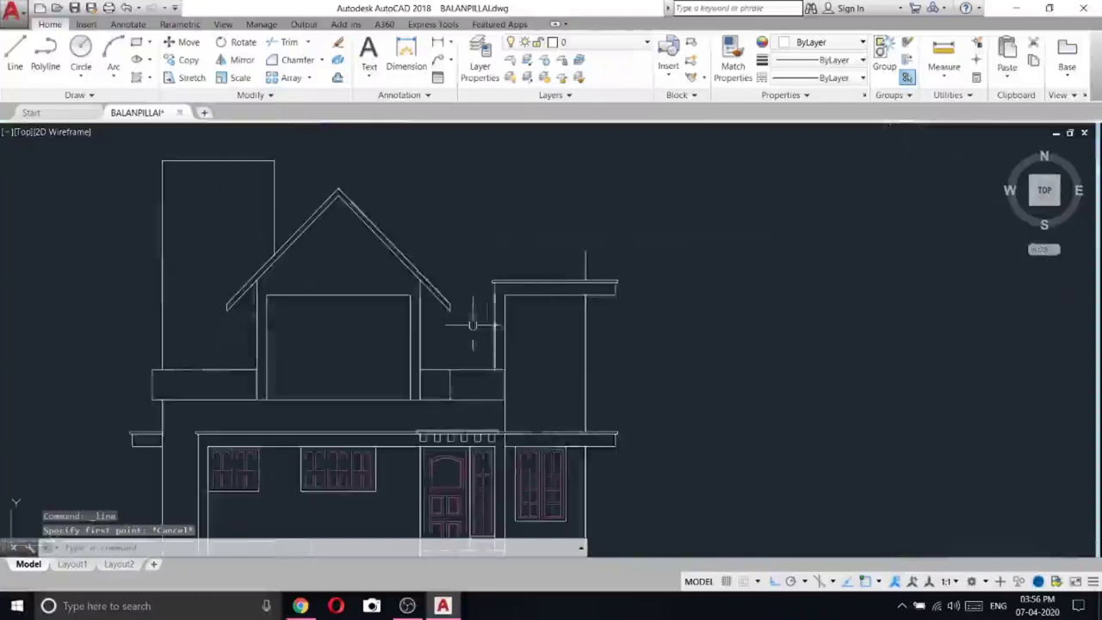
click(471, 321)
click(446, 273)
key(Escape)
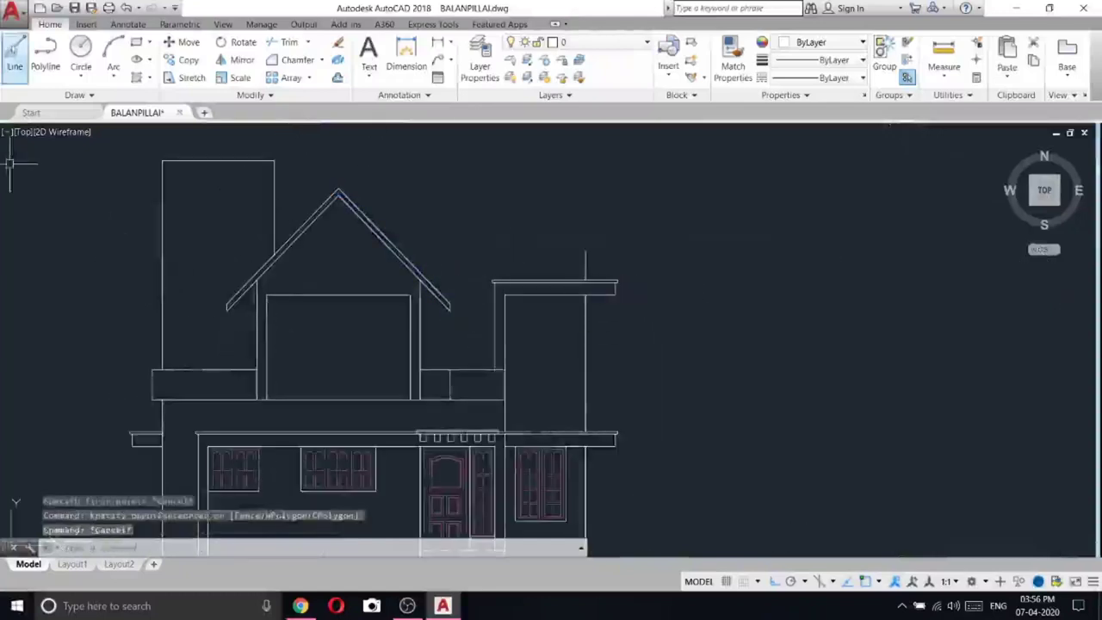
- Draw a horizontal line from the inner corner under the right block's roof slab to the central frame's top-right corner
click(15, 55)
scroll(516, 250, up, 4)
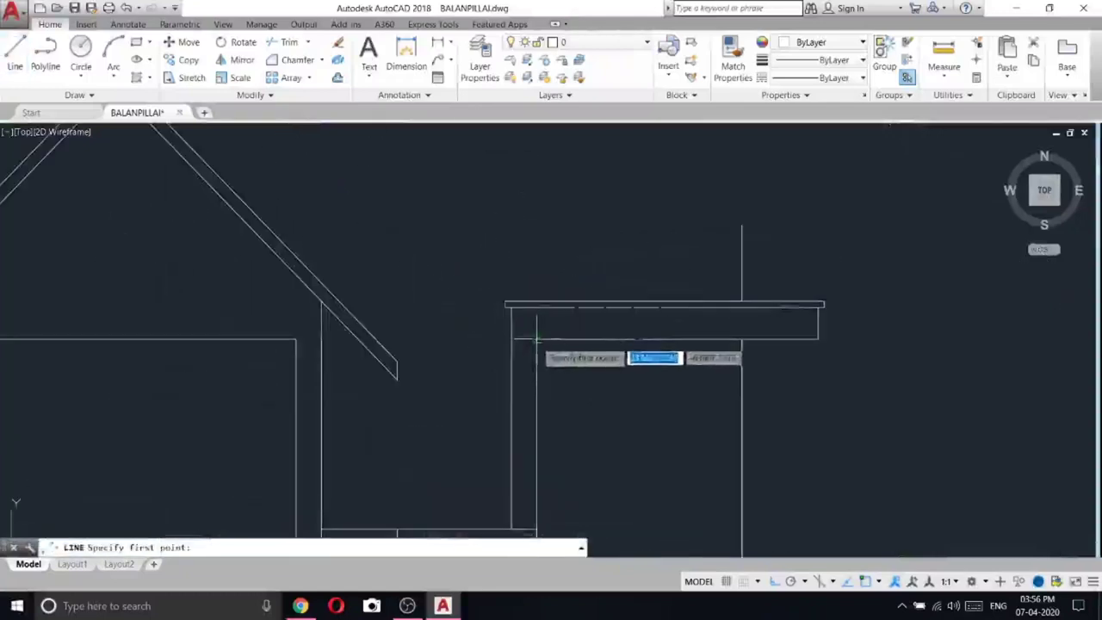
click(536, 340)
key(Escape)
scroll(410, 315, down, 4)
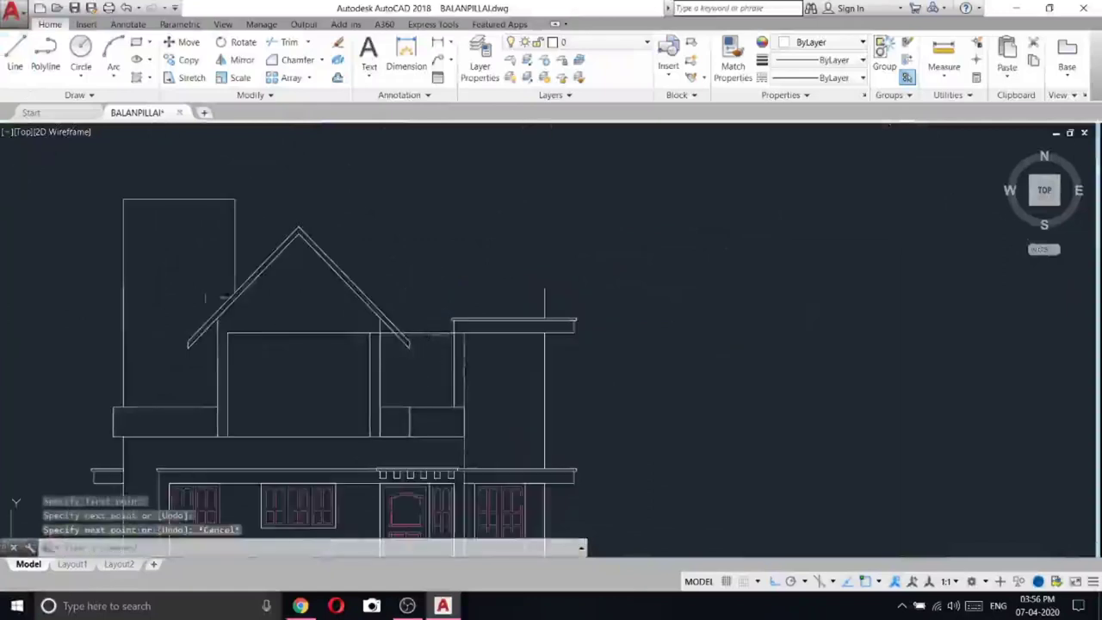
- Move the whole double-line gable roof straight up so its right eave tip meets the new horizontal line
click(201, 363)
click(160, 308)
click(353, 189)
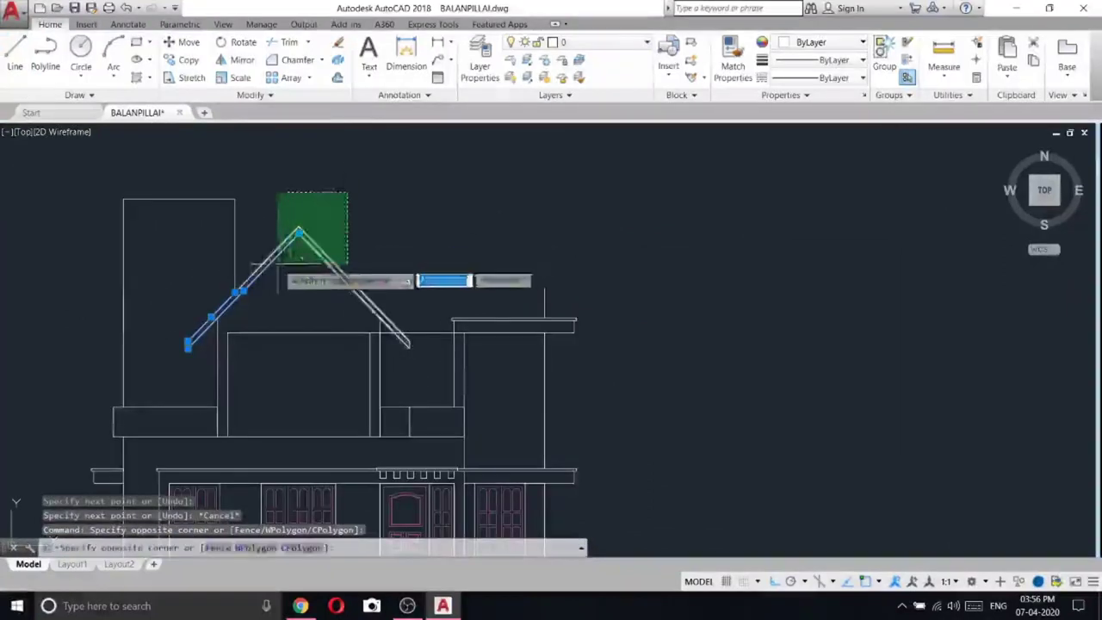
click(280, 264)
scroll(388, 340, up, 3)
right_click(428, 346)
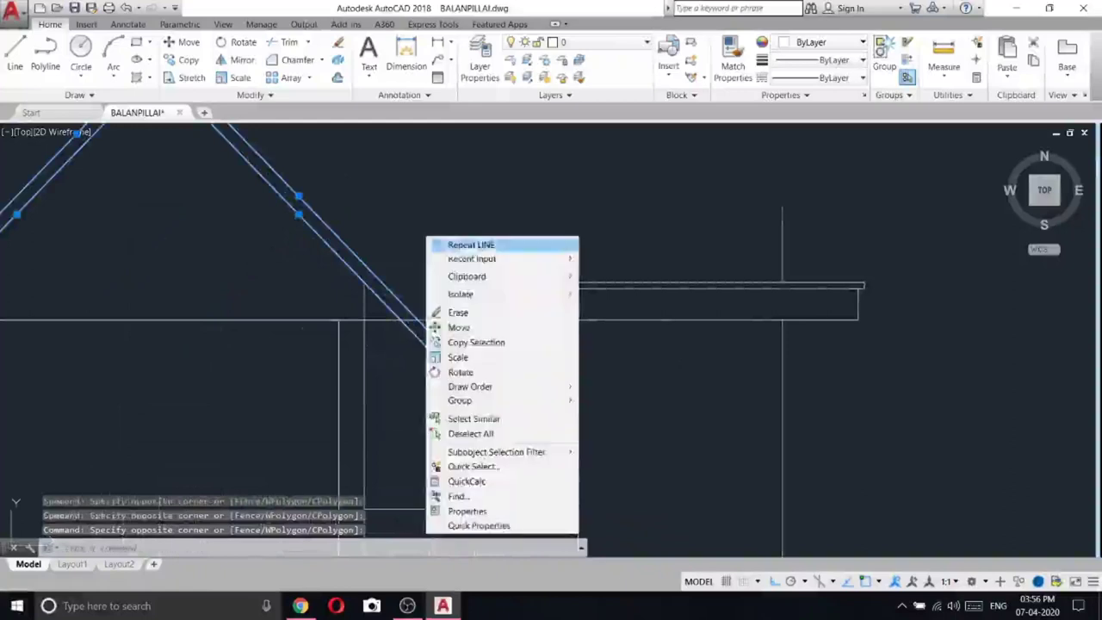
click(459, 328)
click(441, 349)
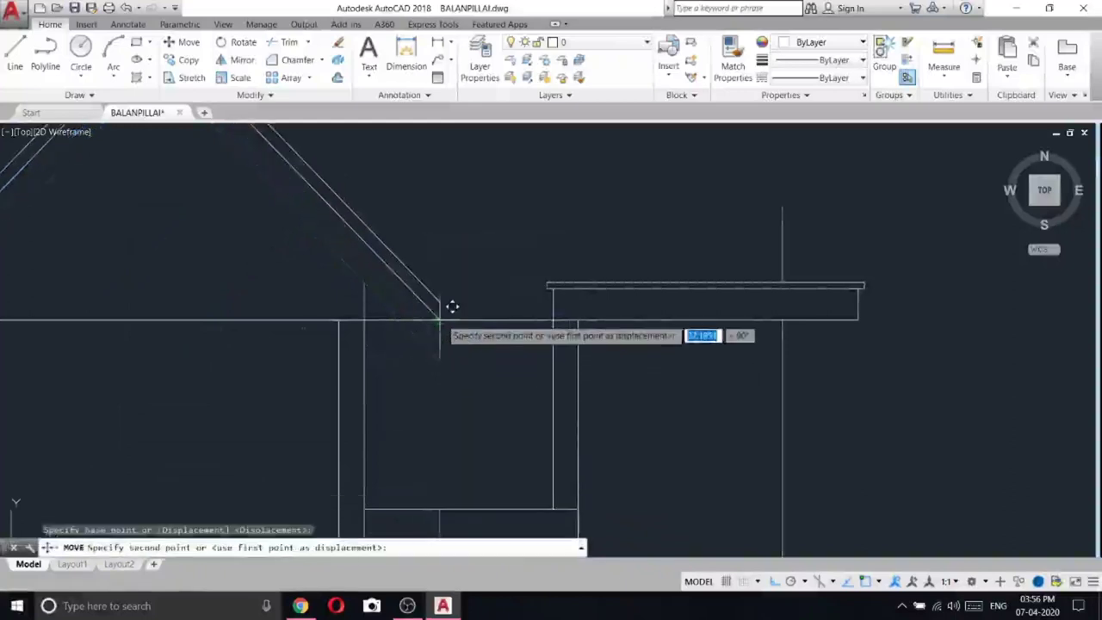
click(440, 320)
- Trim the tower's right edge between the two lines of the gable's left slope
scroll(440, 319, down, 5)
scroll(377, 242, up, 6)
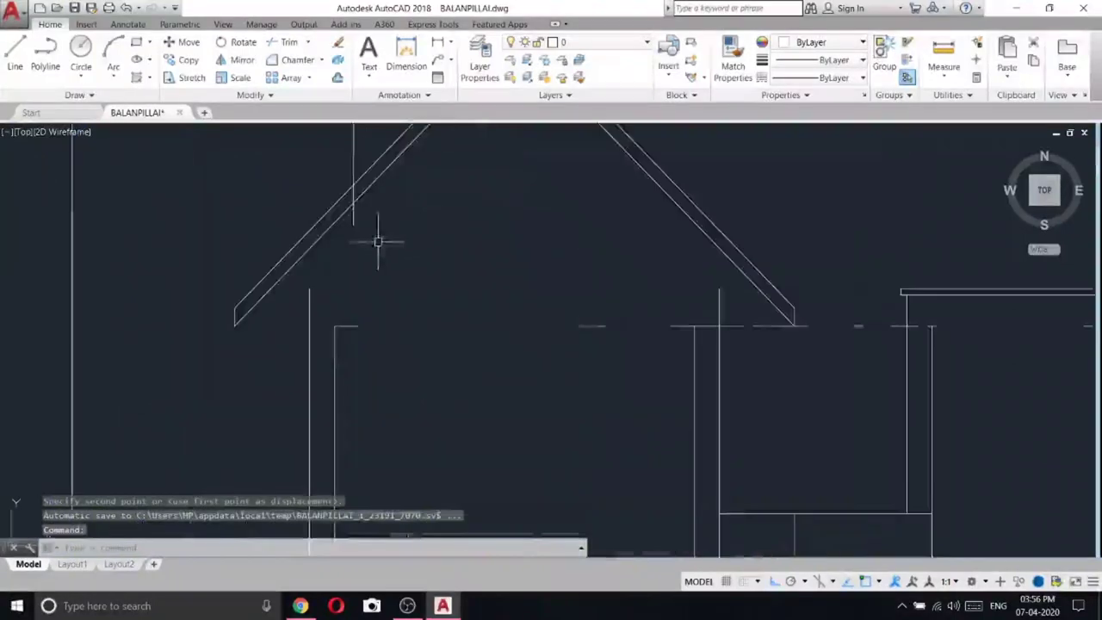
click(286, 42)
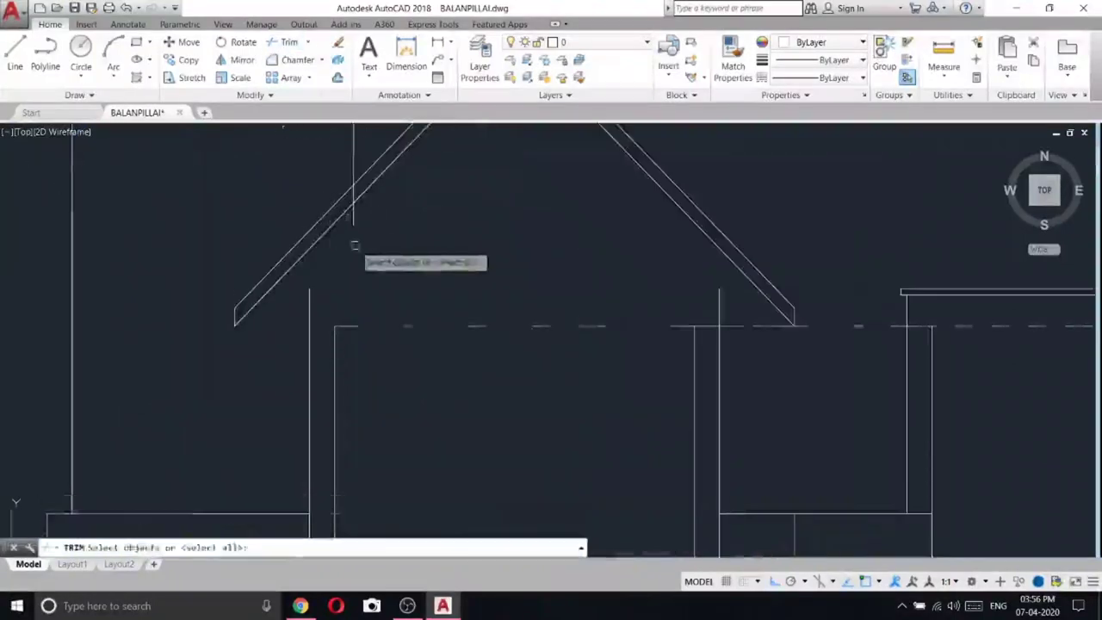
scroll(356, 198, up, 3)
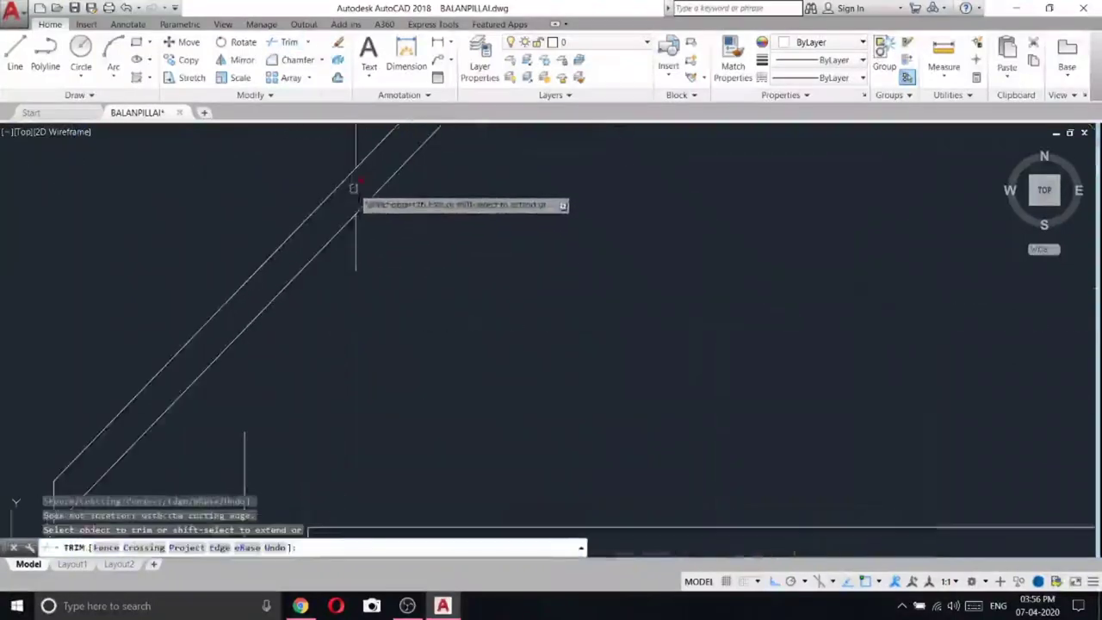
- Erase the two leftover pieces of the tower's right edge below the gable's left slope
click(376, 266)
click(342, 250)
right_click(362, 242)
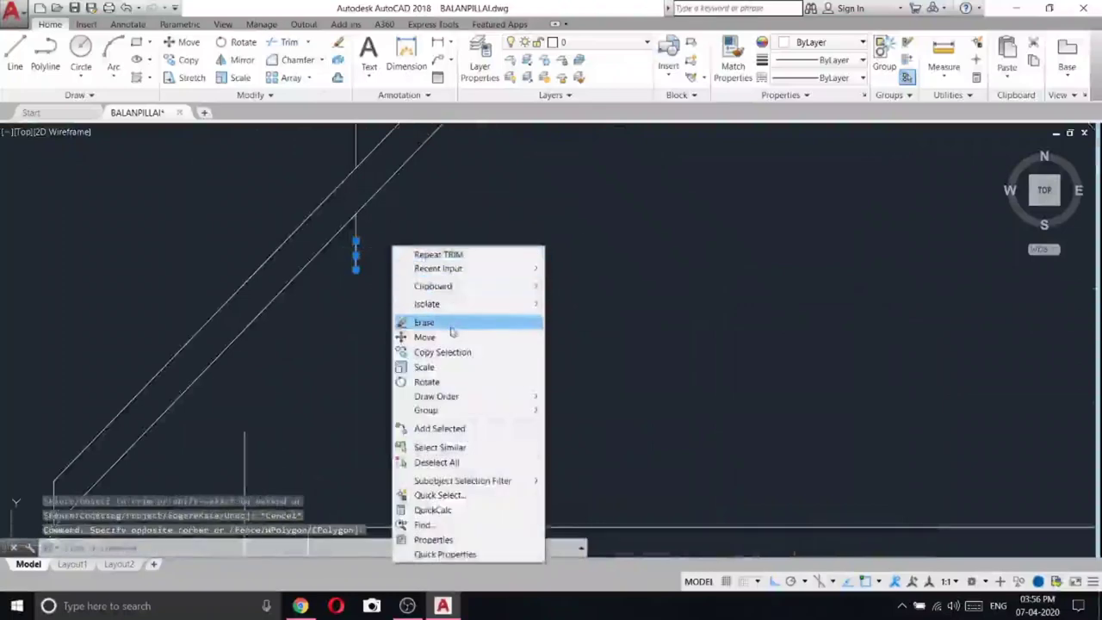
click(450, 323)
click(405, 273)
click(357, 228)
right_click(356, 230)
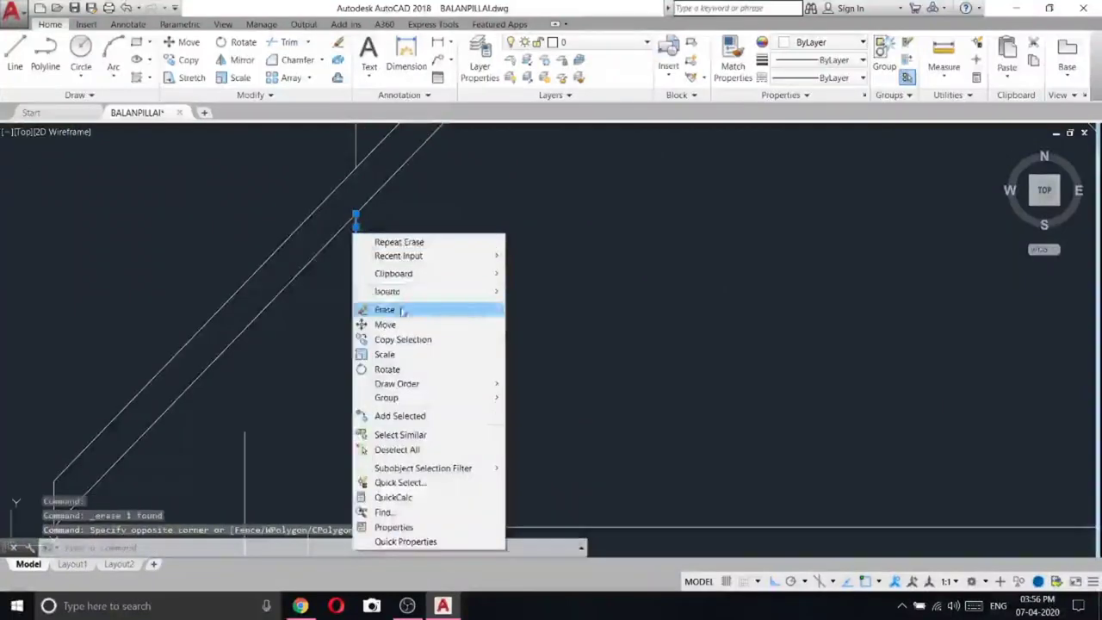
click(400, 308)
scroll(400, 307, down, 5)
scroll(465, 287, up, 4)
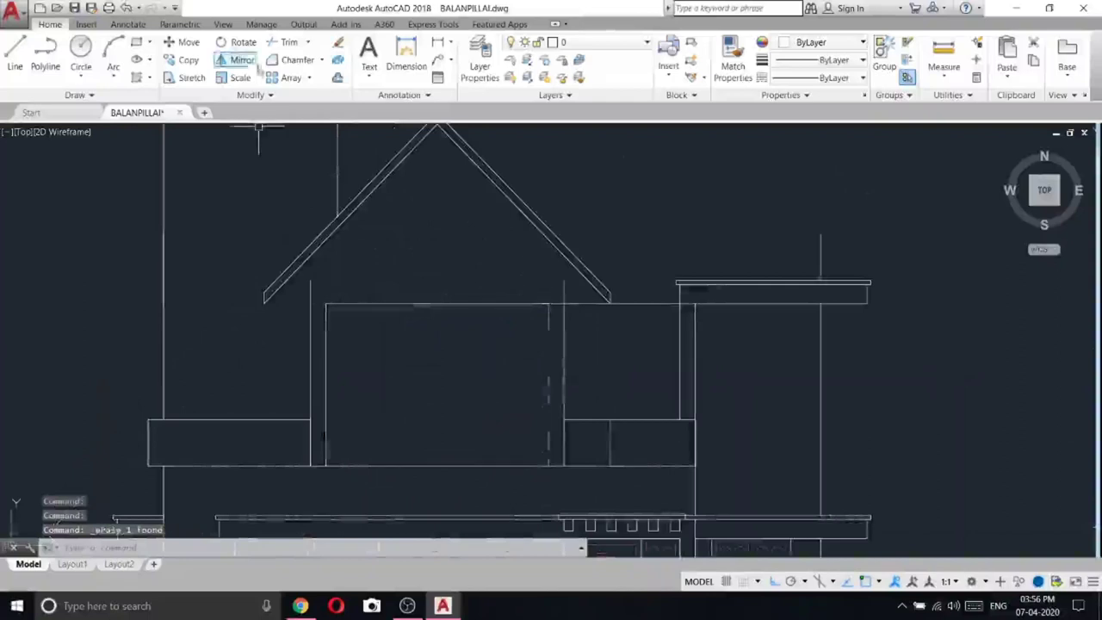
click(290, 45)
key(Return)
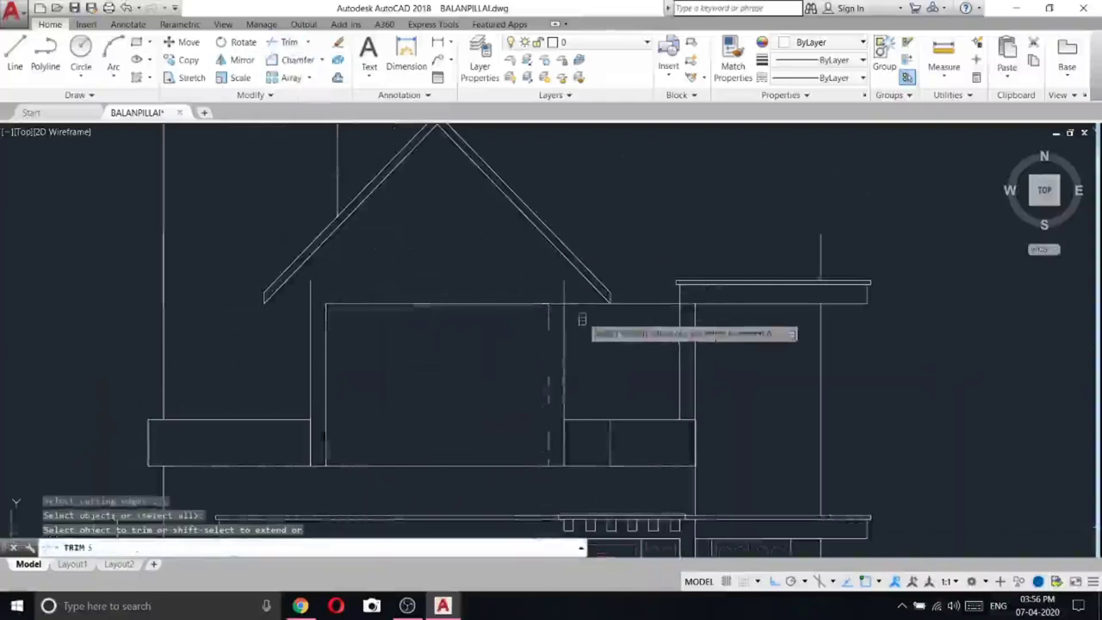
key(Escape)
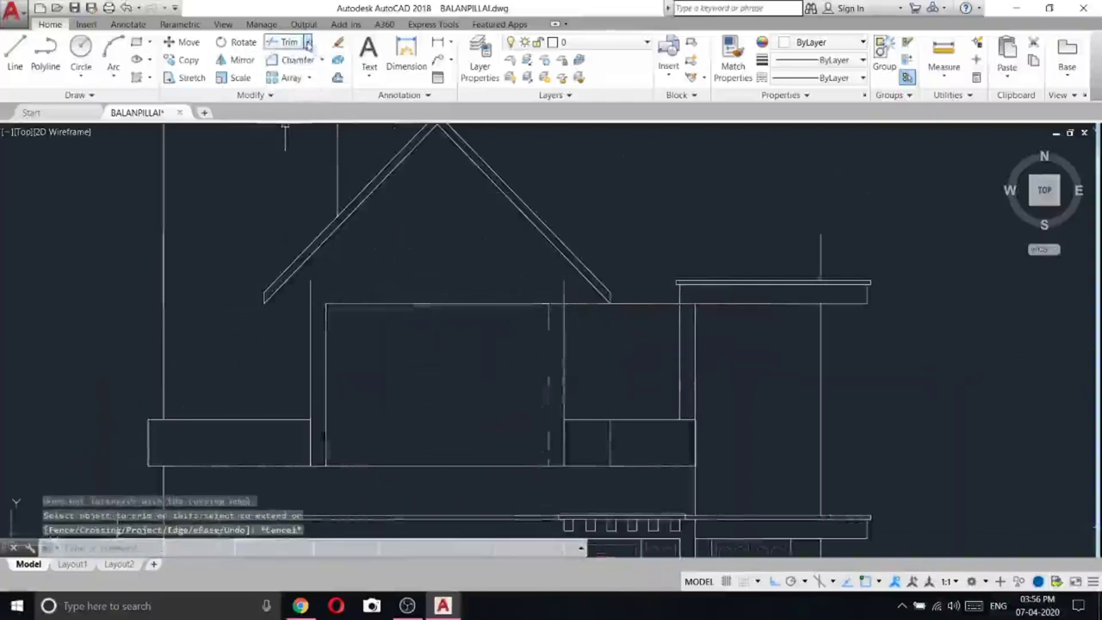
- Extend the two vertical lines beside the central frame up to the underside of the gable's slopes
click(302, 91)
key(Return)
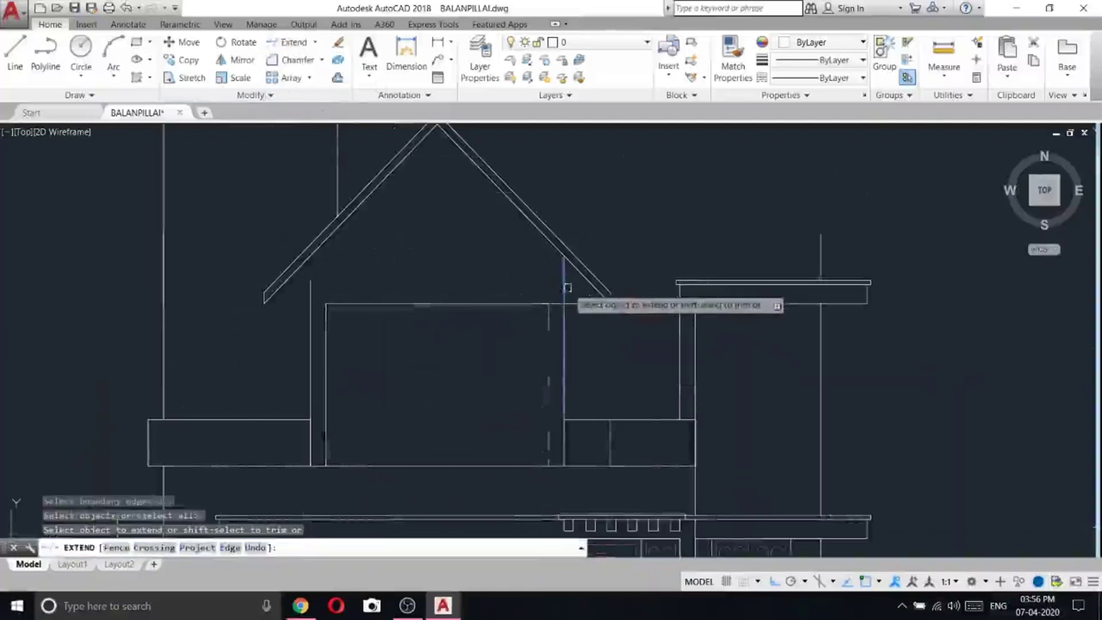
click(288, 279)
right_click(278, 206)
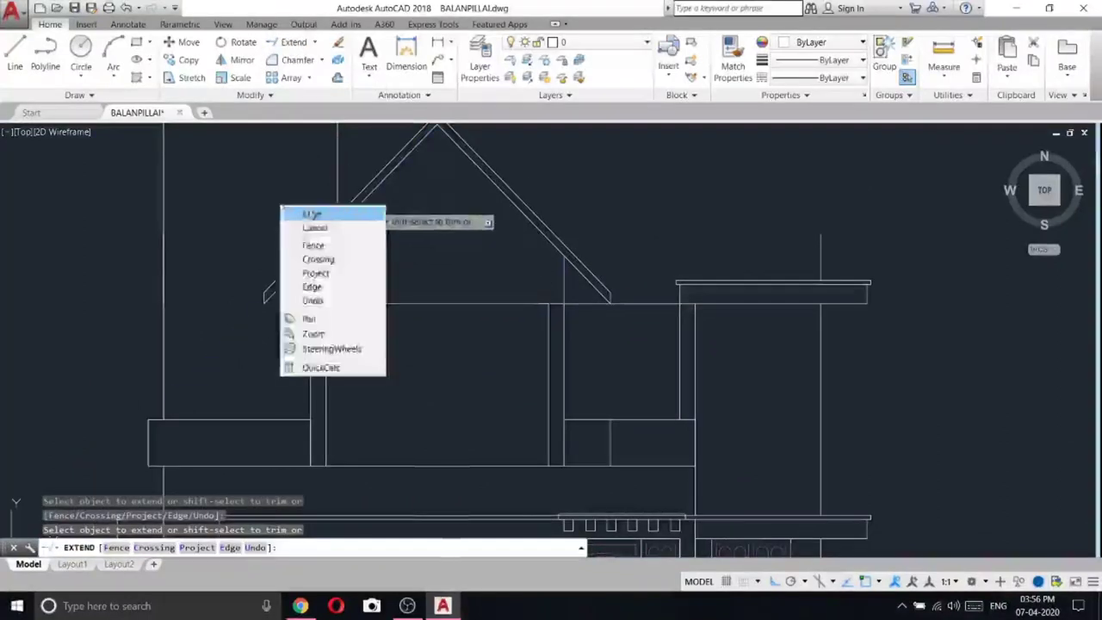
click(293, 212)
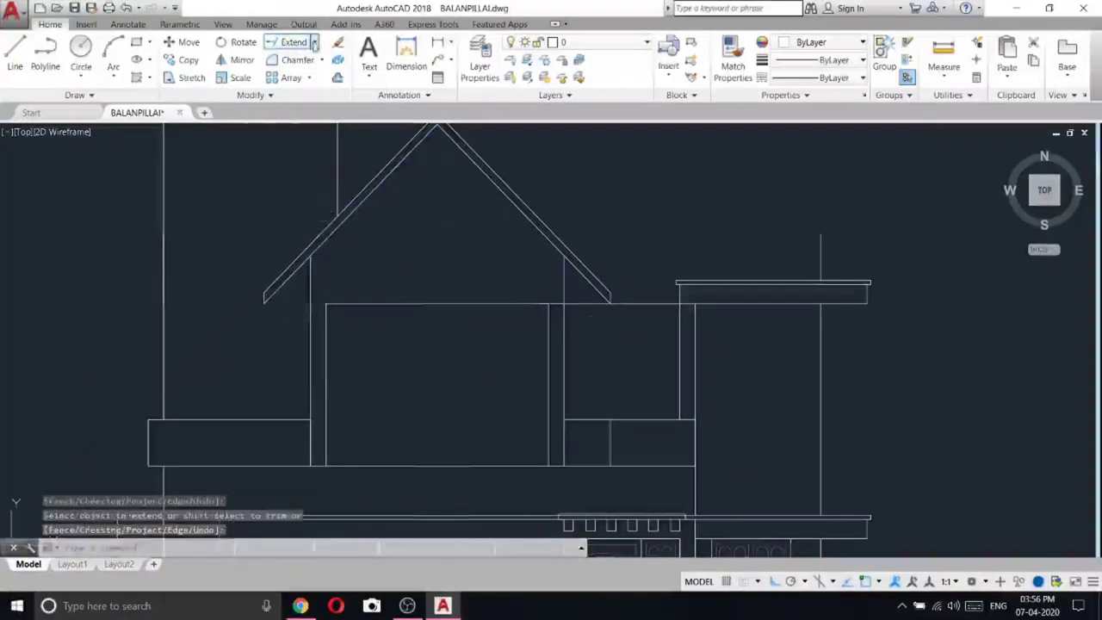
- Trim the horizontal line between the central frame's top-right corner and the gable's right eave tip
click(307, 75)
key(Return)
click(554, 304)
scroll(584, 312, up, 5)
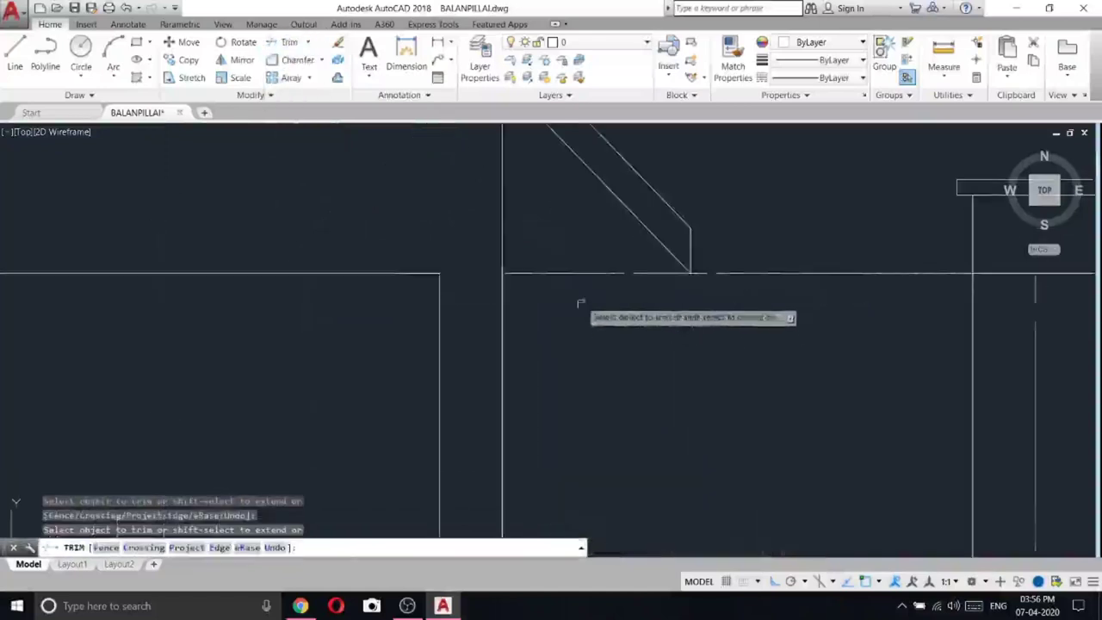
click(580, 261)
click(569, 308)
scroll(582, 308, down, 4)
middle_drag(838, 277, 586, 313)
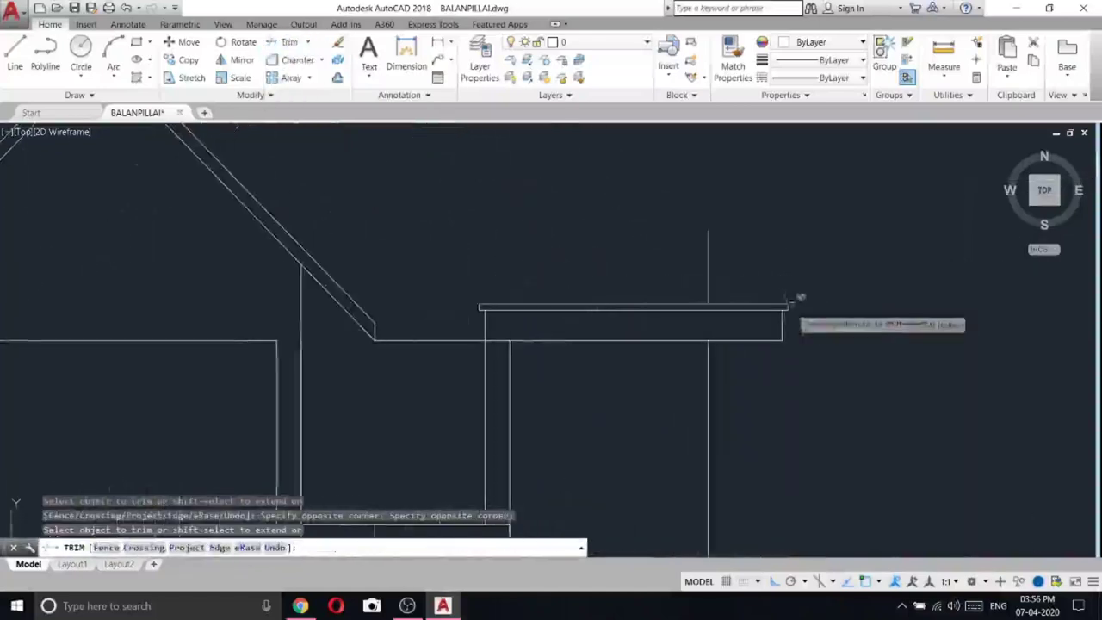
- Erase the right block's roof slab outline and the vertical line sticking up above it, keeping the slab's bottom line
key(Escape)
click(803, 306)
click(464, 208)
right_click(463, 208)
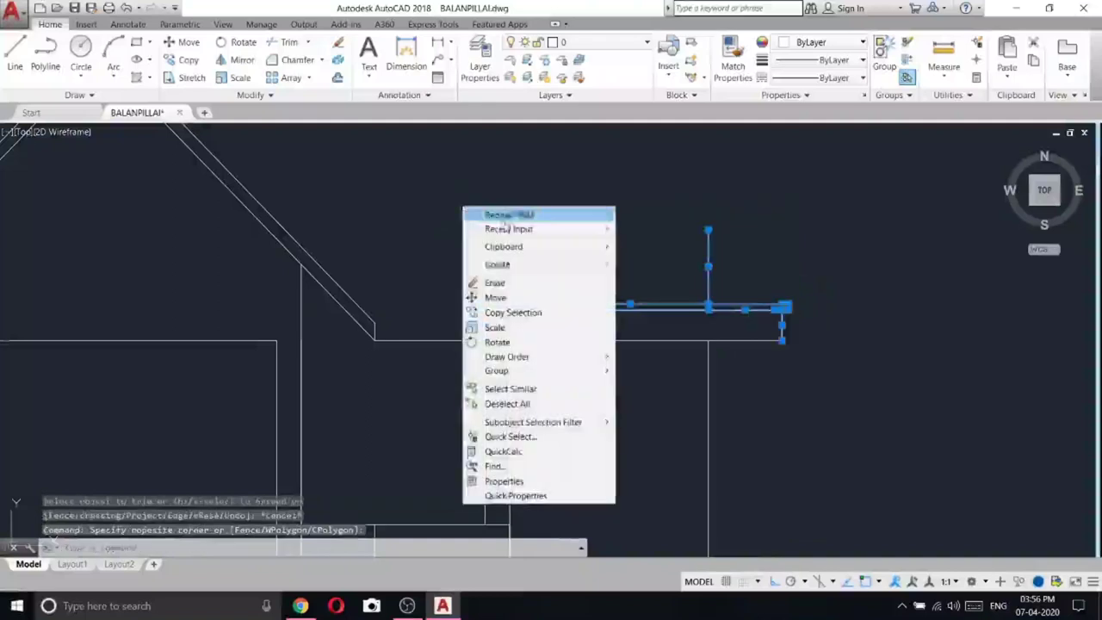
click(498, 282)
- Draw a horizontal line from the top of the gable's right eave end over the right block and close it down to the lower line's end
key(l)
key(Return)
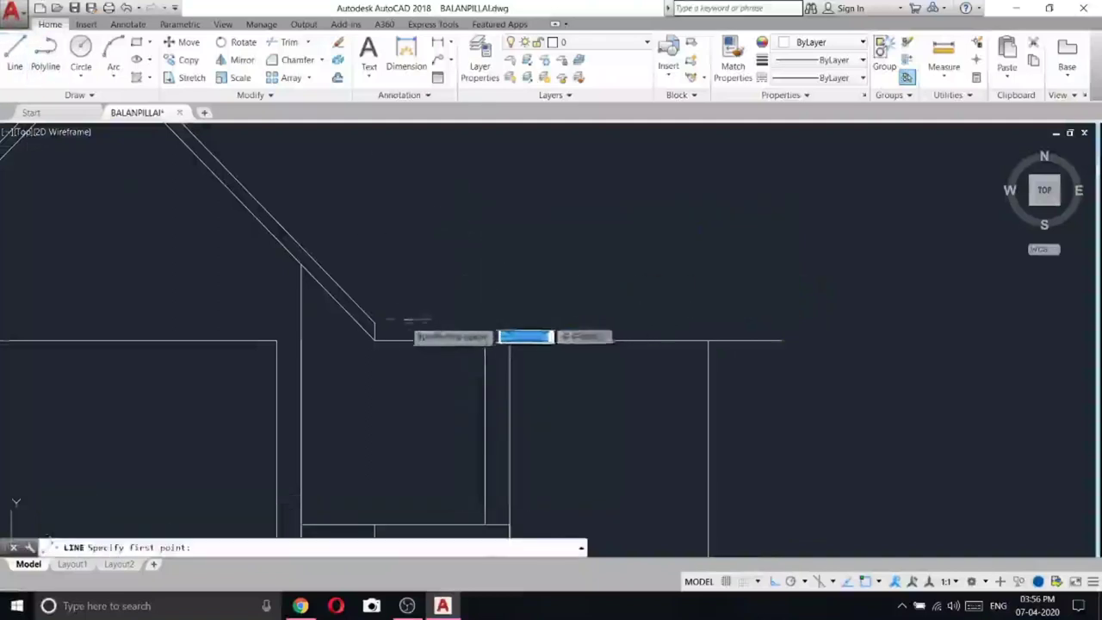
click(375, 338)
scroll(796, 325, up, 4)
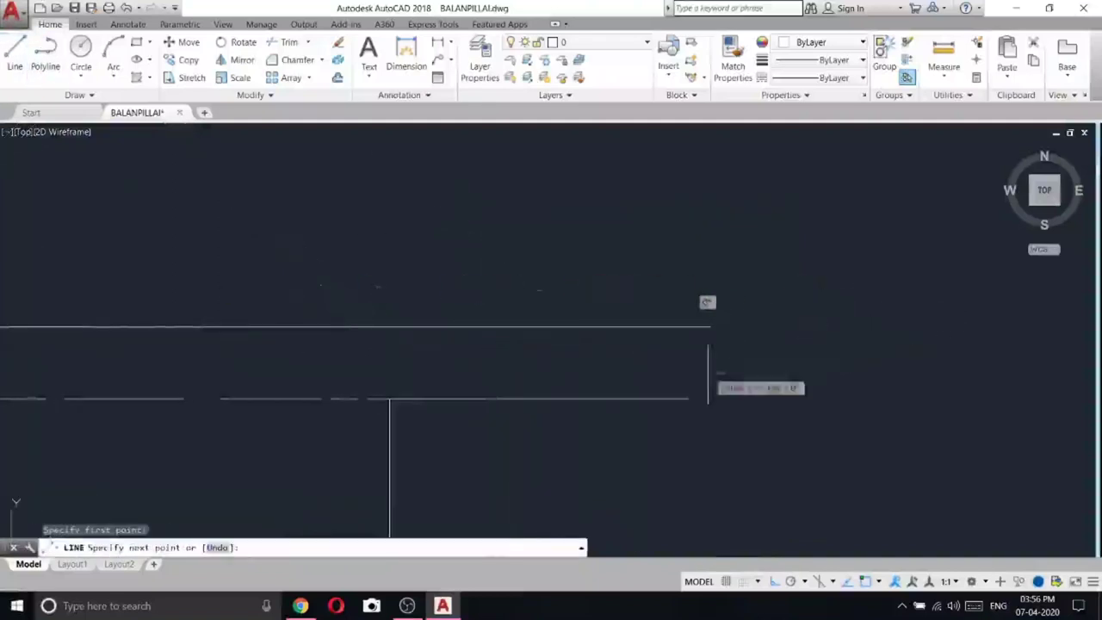
click(689, 395)
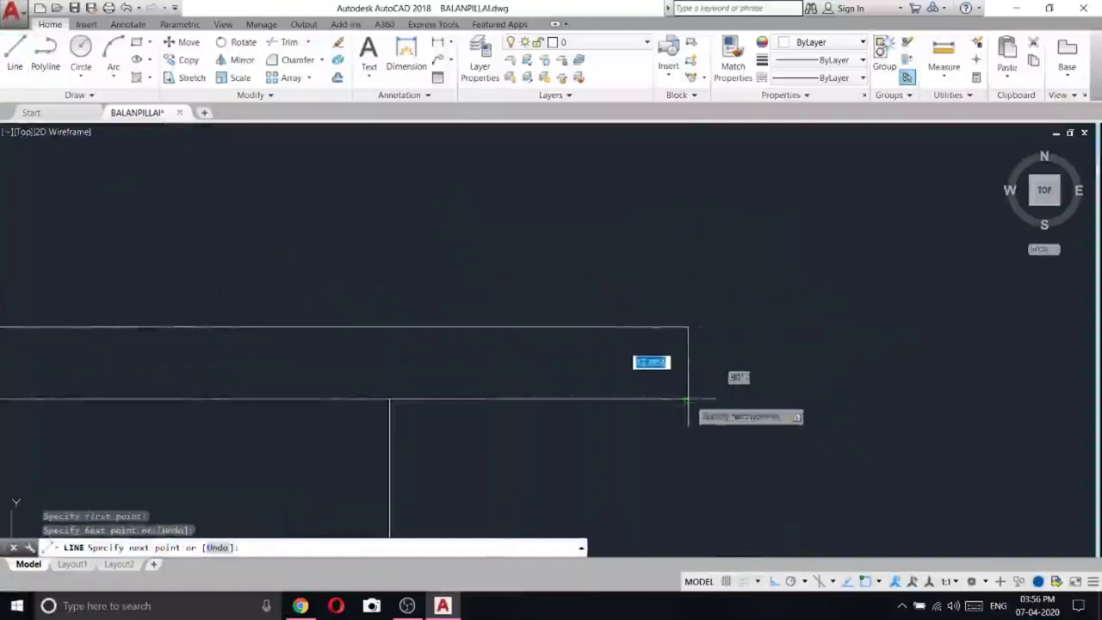
click(688, 329)
key(Escape)
scroll(680, 361, down, 3)
- Draw the ridge line from the gable's apex horizontally to above the eave band's right end, then down to the band
click(14, 53)
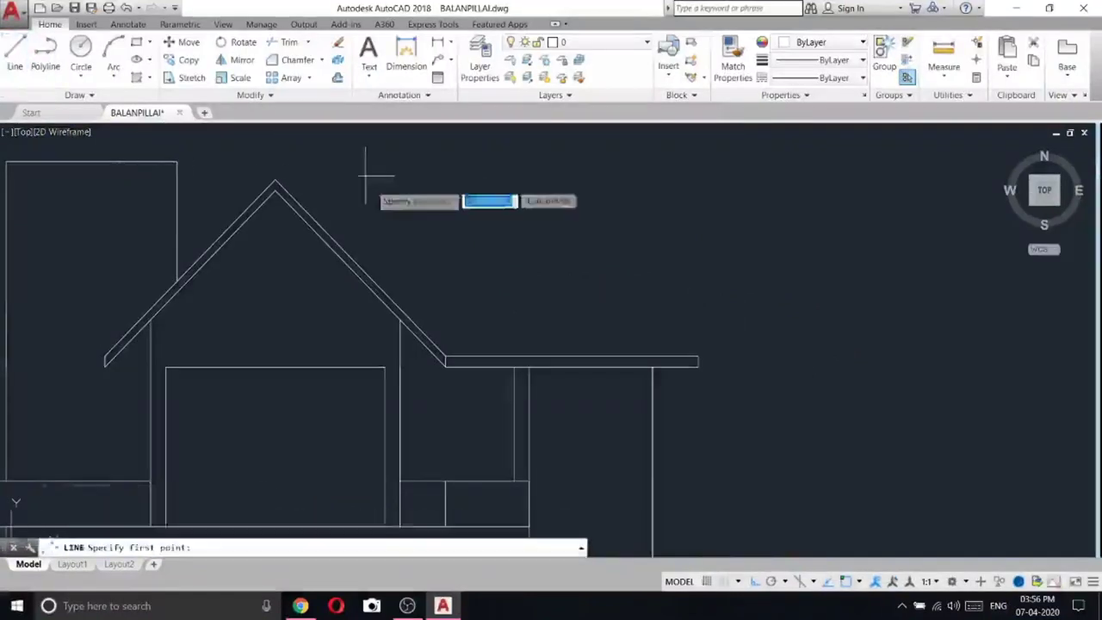
click(275, 180)
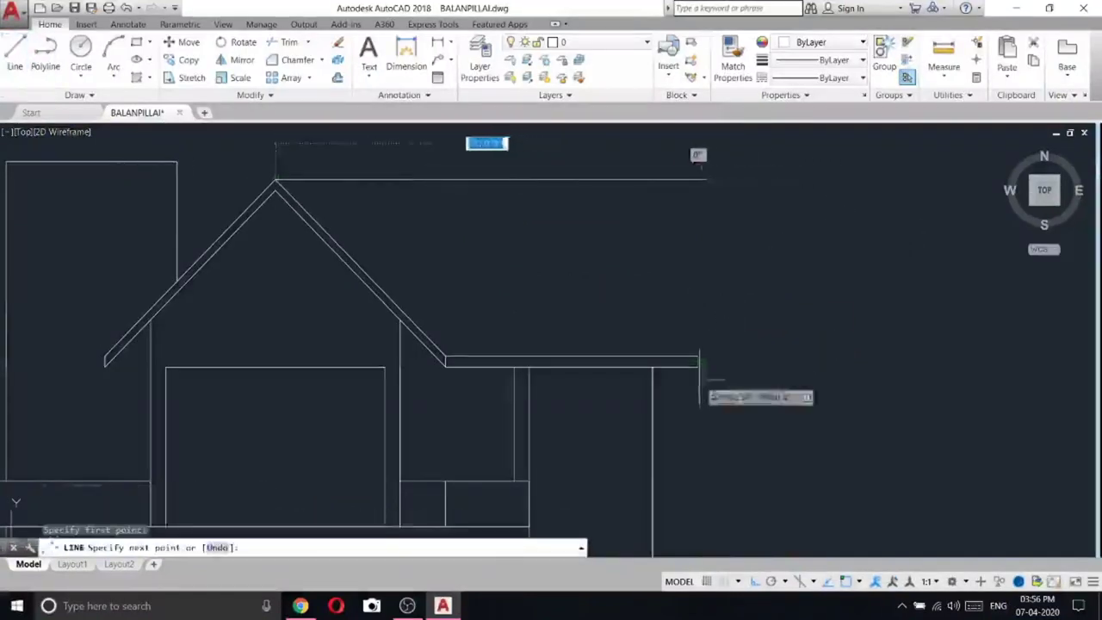
click(702, 282)
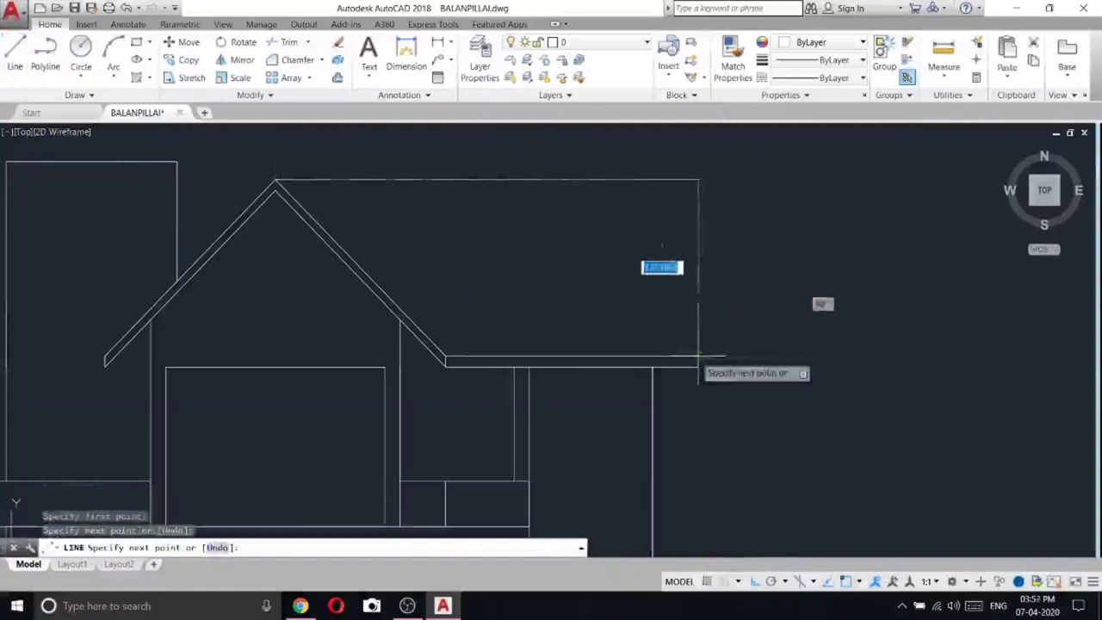
click(699, 362)
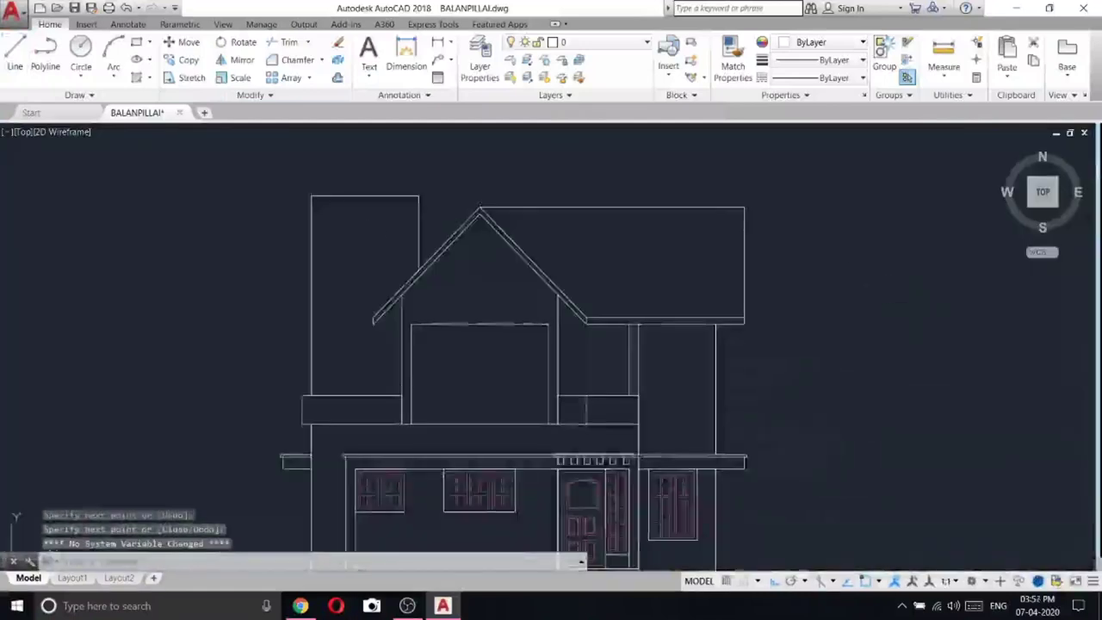
- Examine the roof, slabs, balcony and upper-floor openings of the finished reference elevation
scroll(370, 250, down, 10)
middle_drag(674, 285, 232, 307)
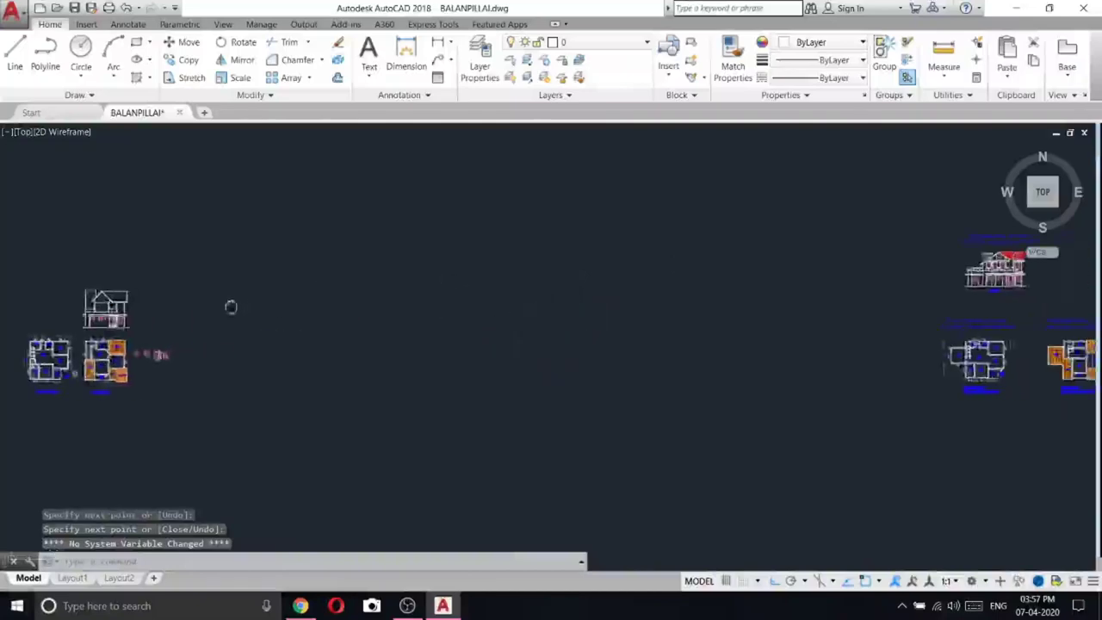
middle_drag(957, 312, 560, 289)
scroll(820, 259, up, 2)
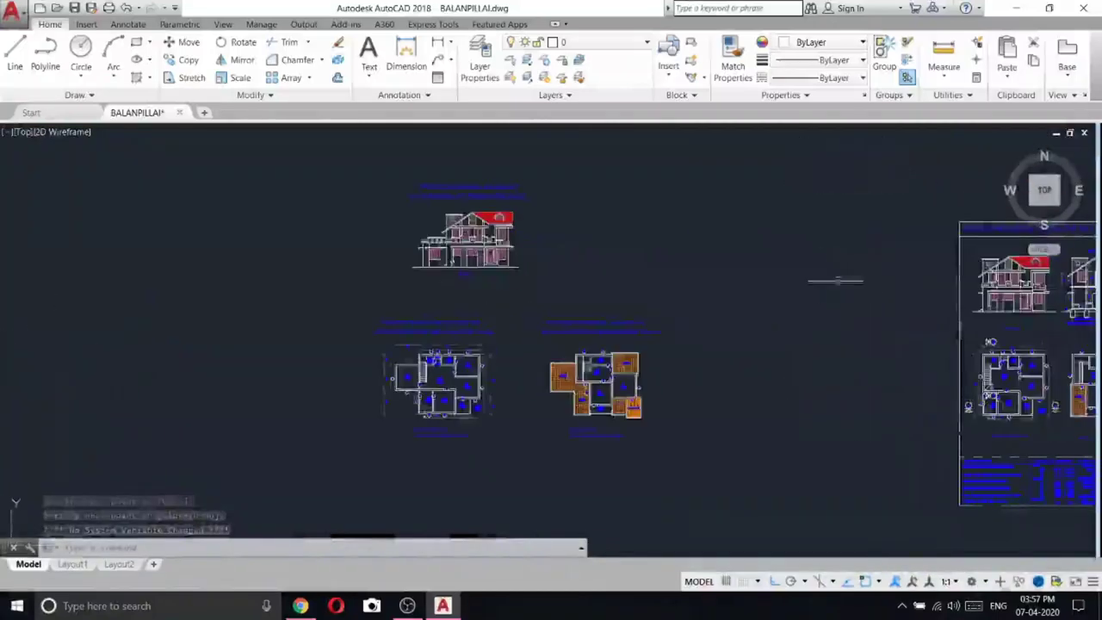
scroll(990, 342, up, 6)
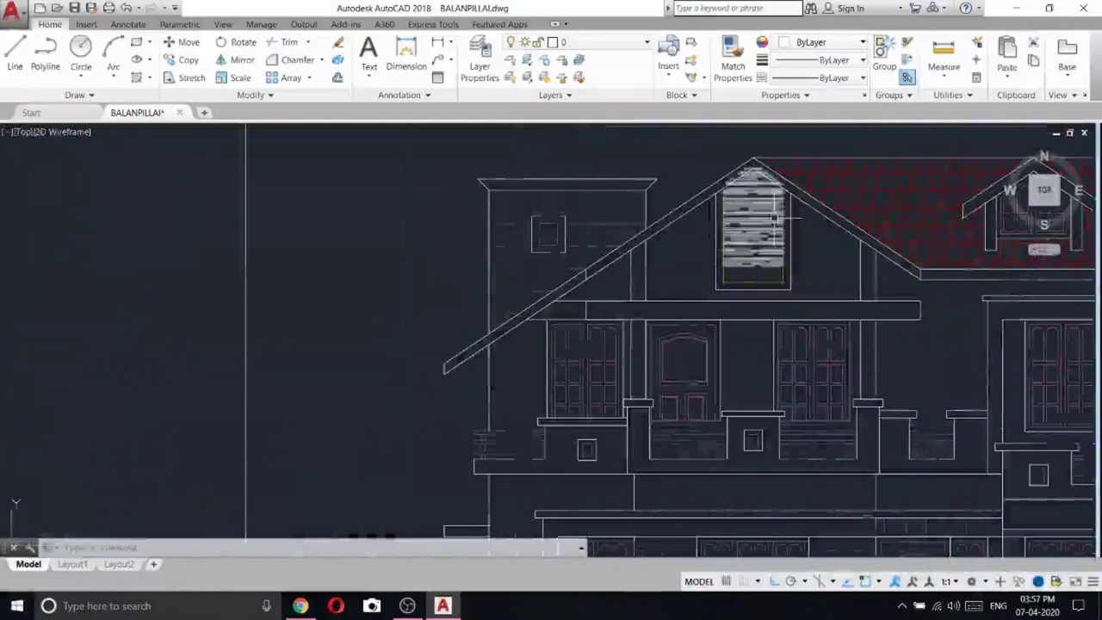
scroll(766, 226, down, 6)
scroll(874, 237, up, 4)
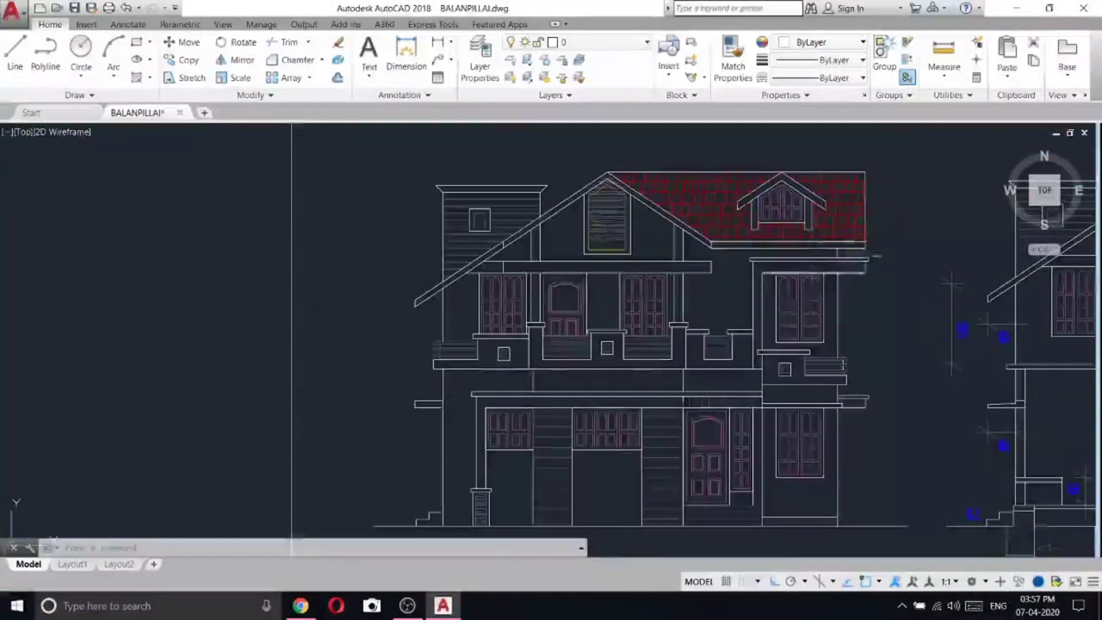
scroll(839, 271, up, 3)
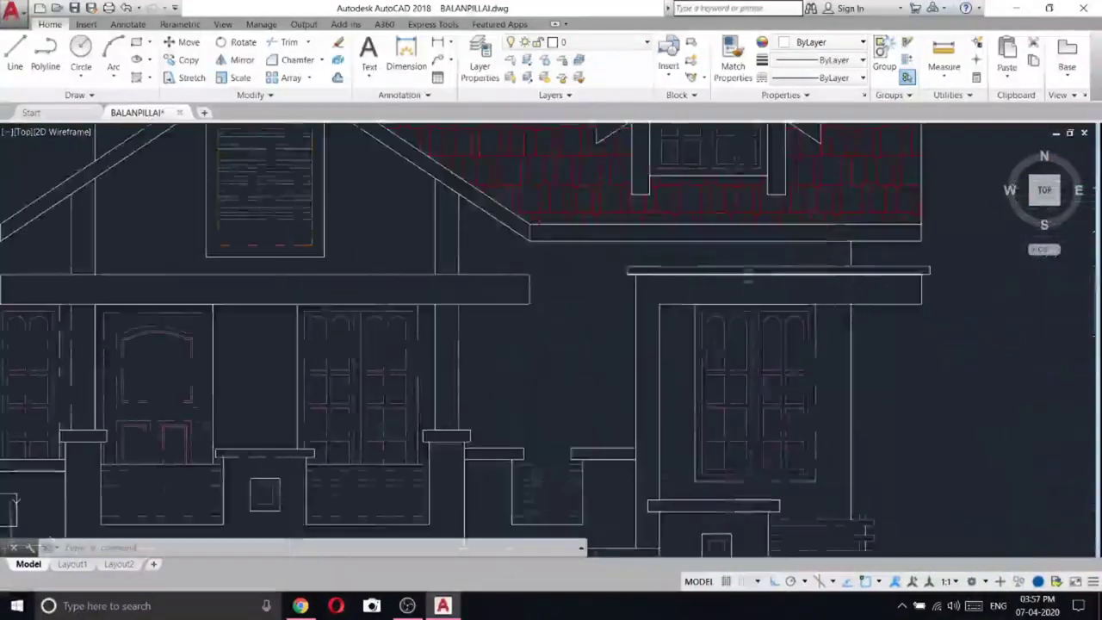
scroll(903, 282, down, 2)
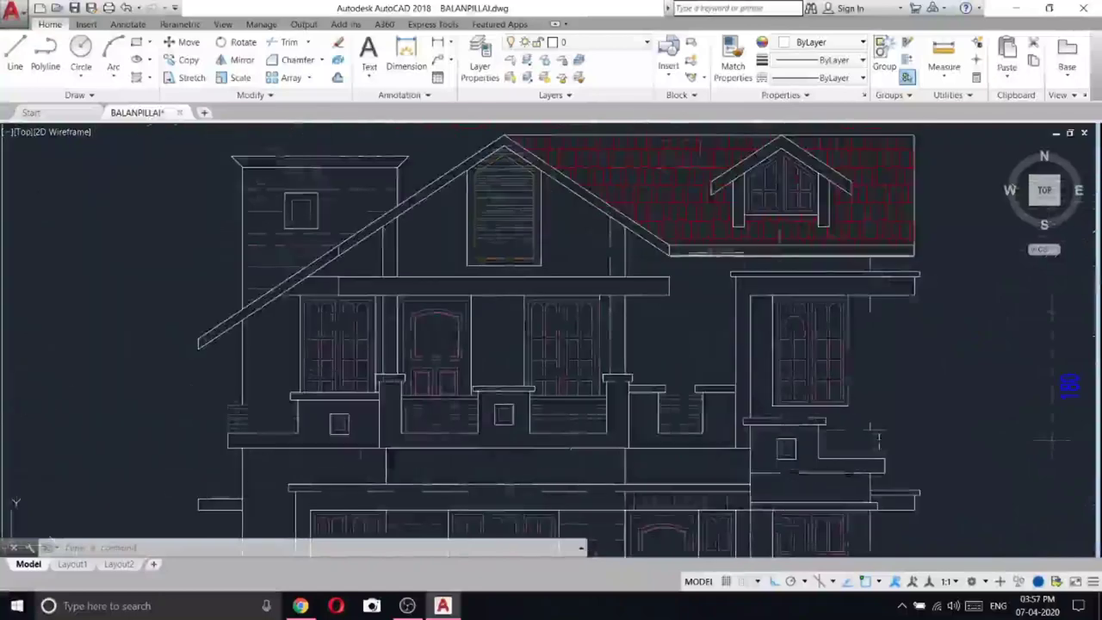
scroll(876, 289, down, 5)
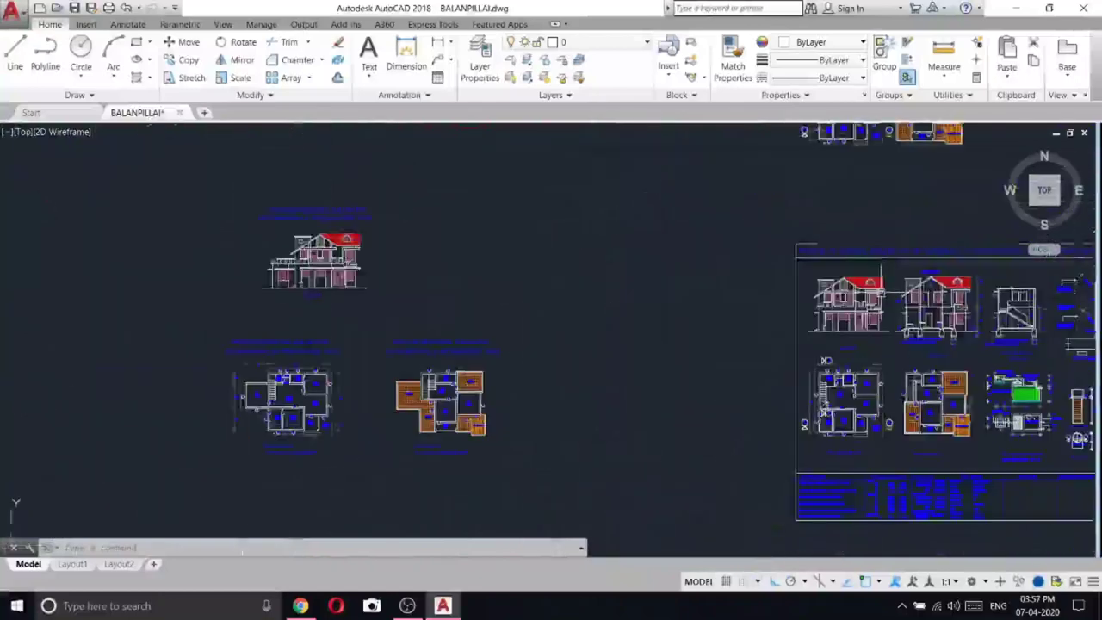
scroll(862, 297, up, 7)
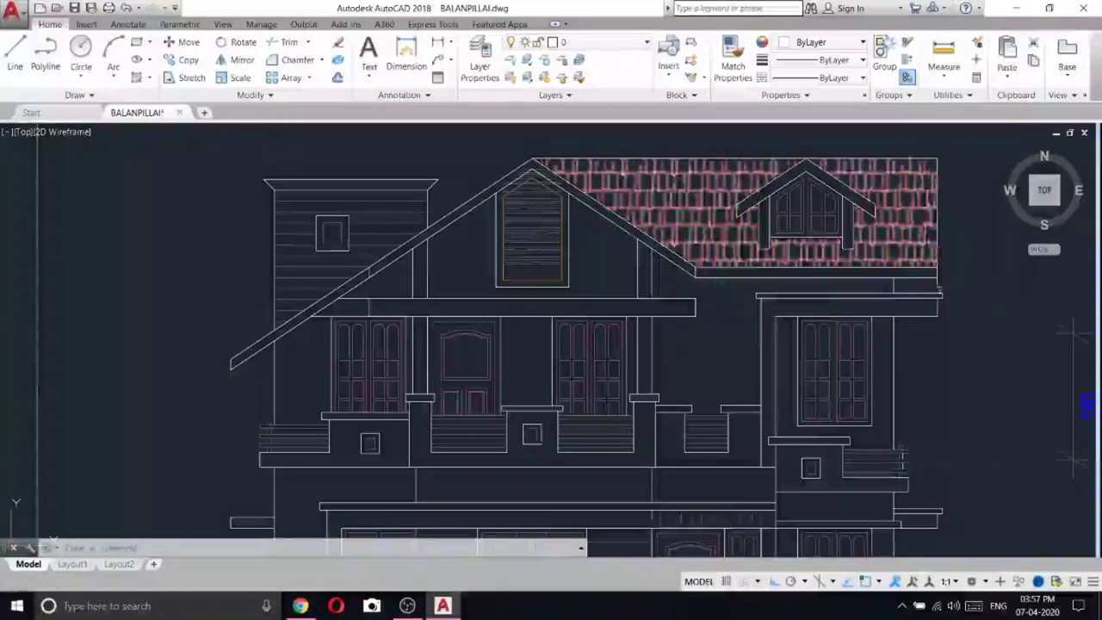
scroll(947, 282, down, 5)
scroll(923, 231, down, 3)
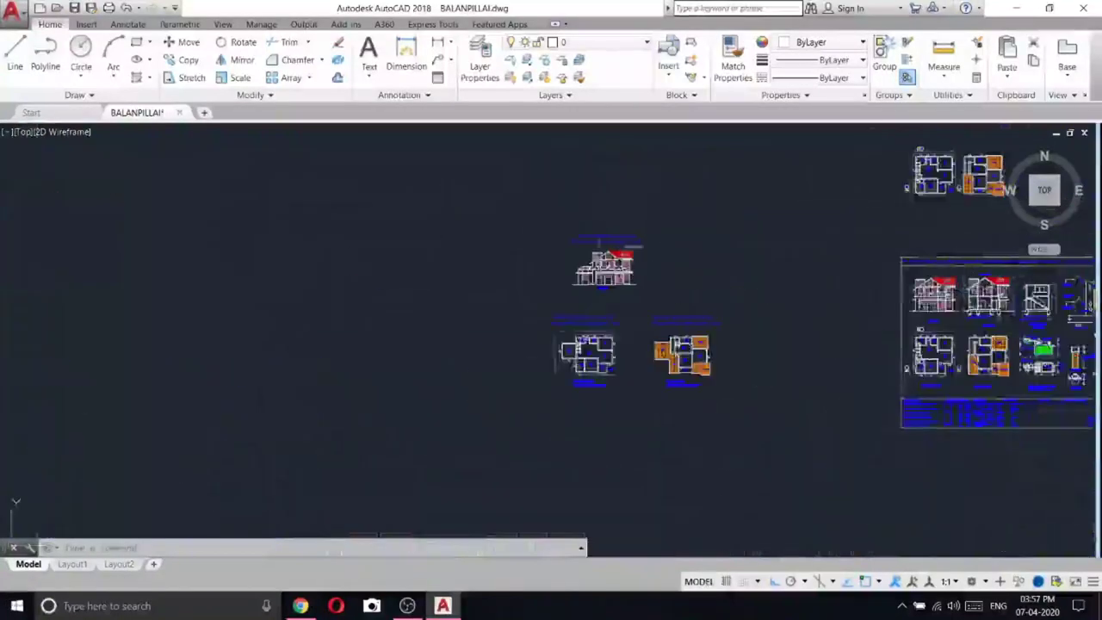
- Erase the short vertical line inside the parapet to the right of the central frame
scroll(758, 243, down, 5)
scroll(608, 256, up, 8)
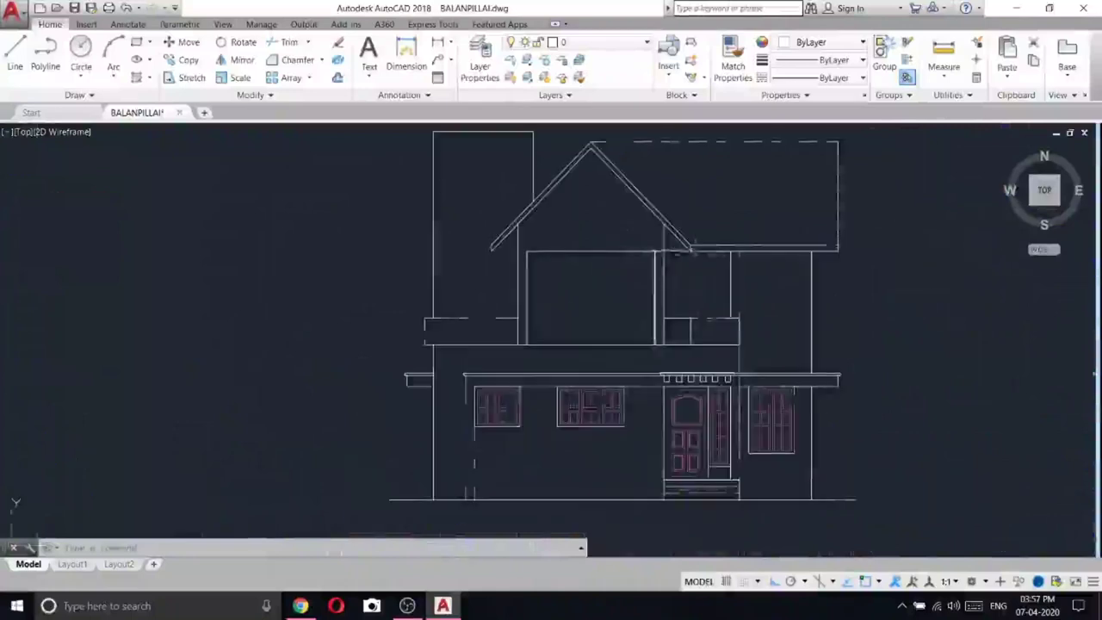
middle_drag(773, 316, 622, 317)
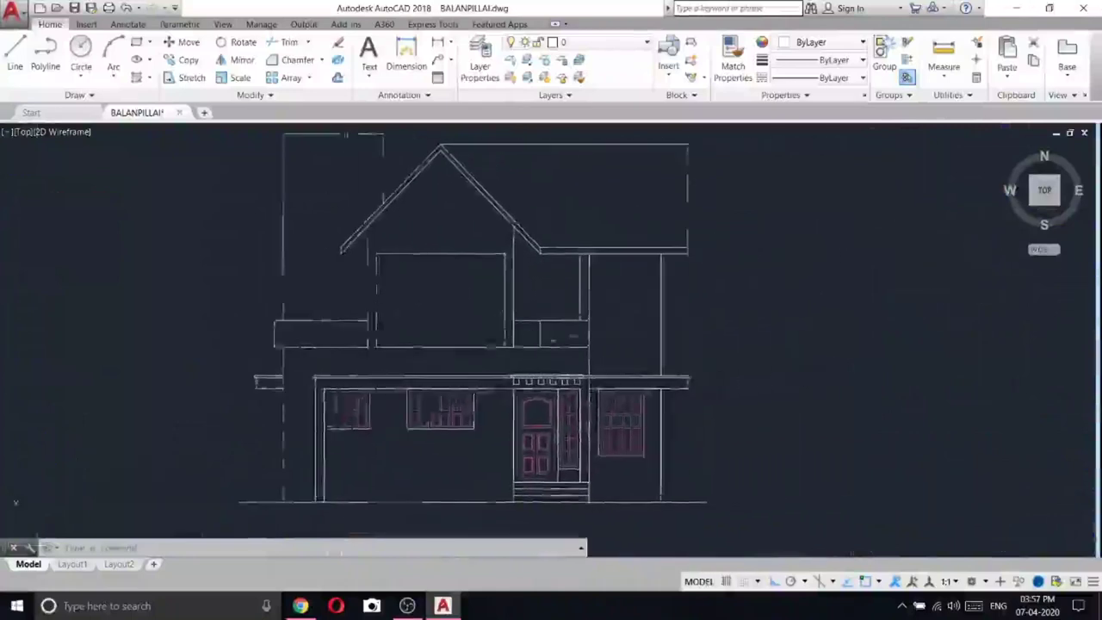
scroll(538, 336, up, 6)
click(547, 314)
click(521, 316)
right_click(534, 318)
click(584, 349)
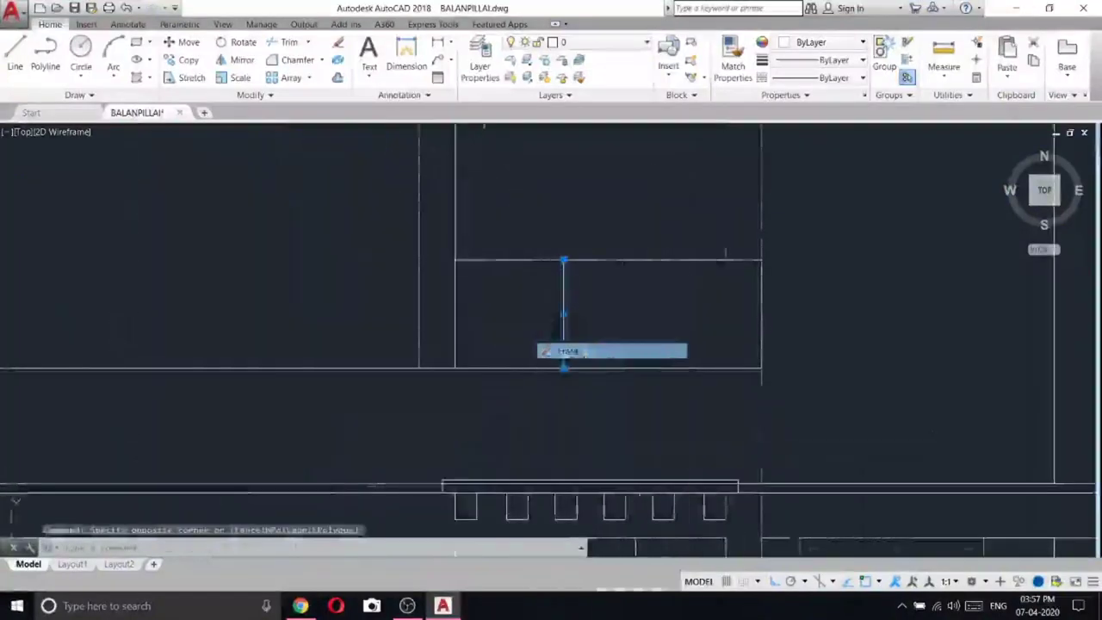
- Copy the finished front elevation from the framed drawing sheet to the empty space left of the new elevation, above the ground floor plan
scroll(584, 343, down, 7)
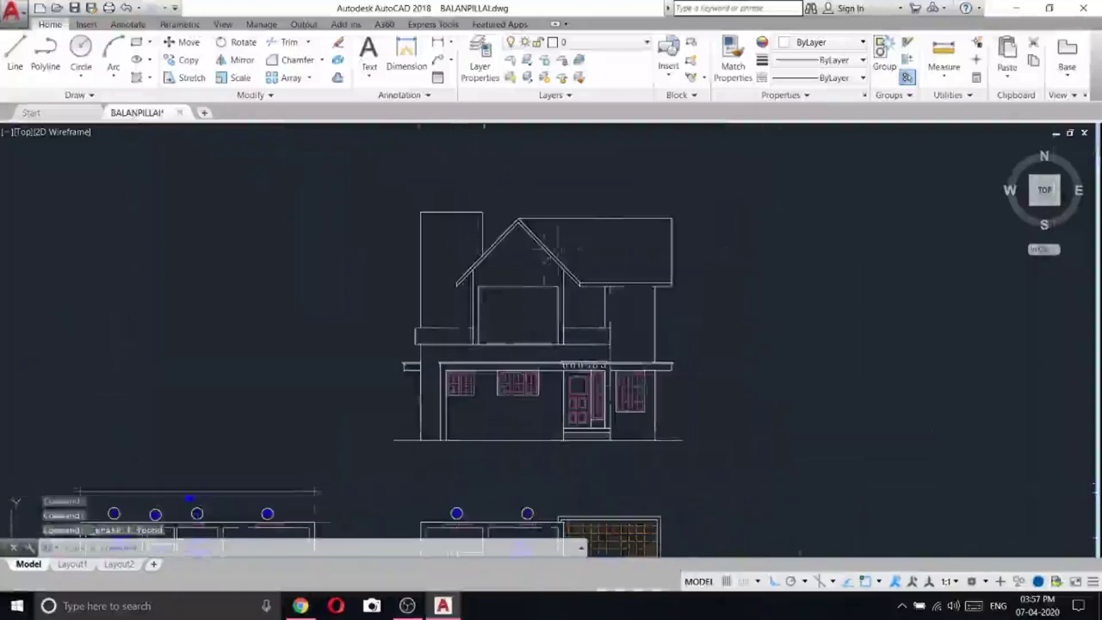
scroll(431, 329, up, 8)
scroll(469, 309, down, 6)
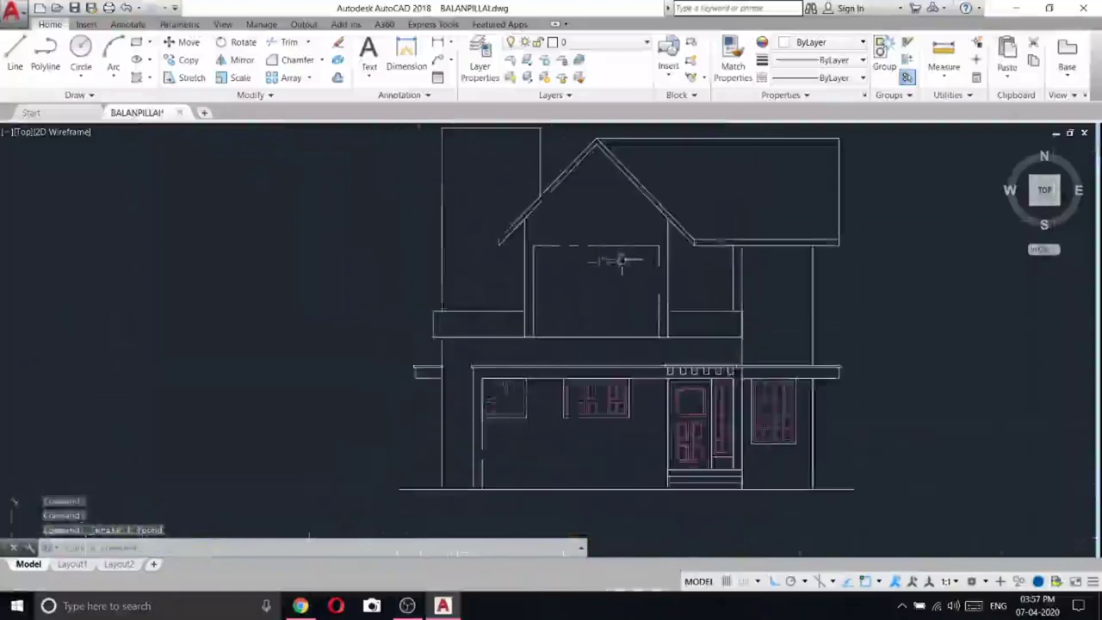
middle_drag(621, 261, 493, 300)
scroll(493, 301, down, 6)
middle_drag(610, 312, 475, 302)
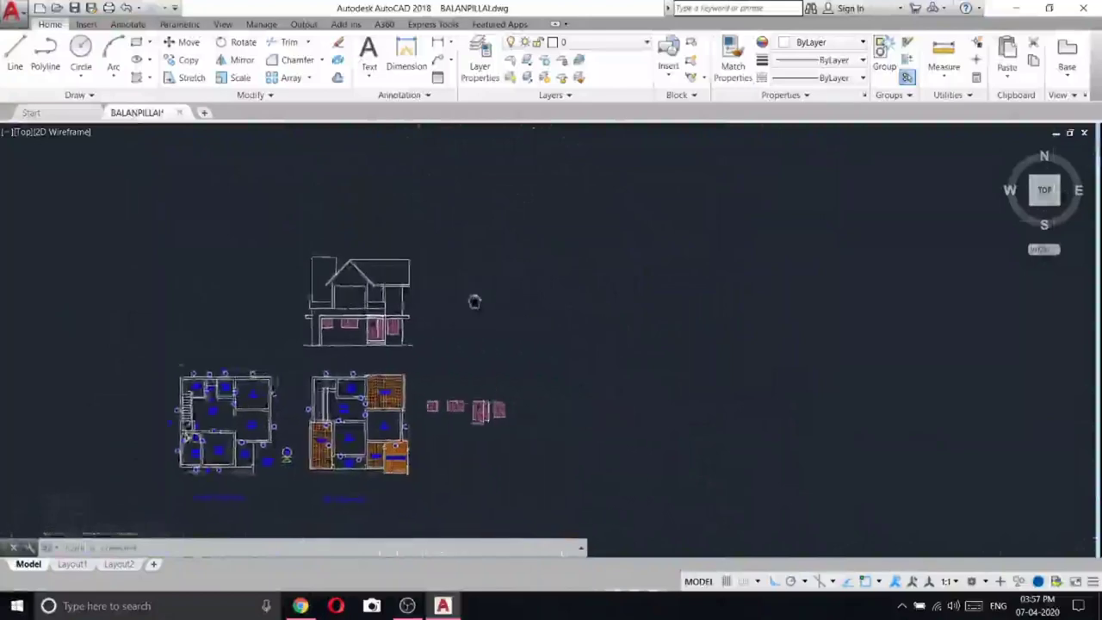
scroll(476, 302, down, 6)
middle_drag(937, 299, 259, 321)
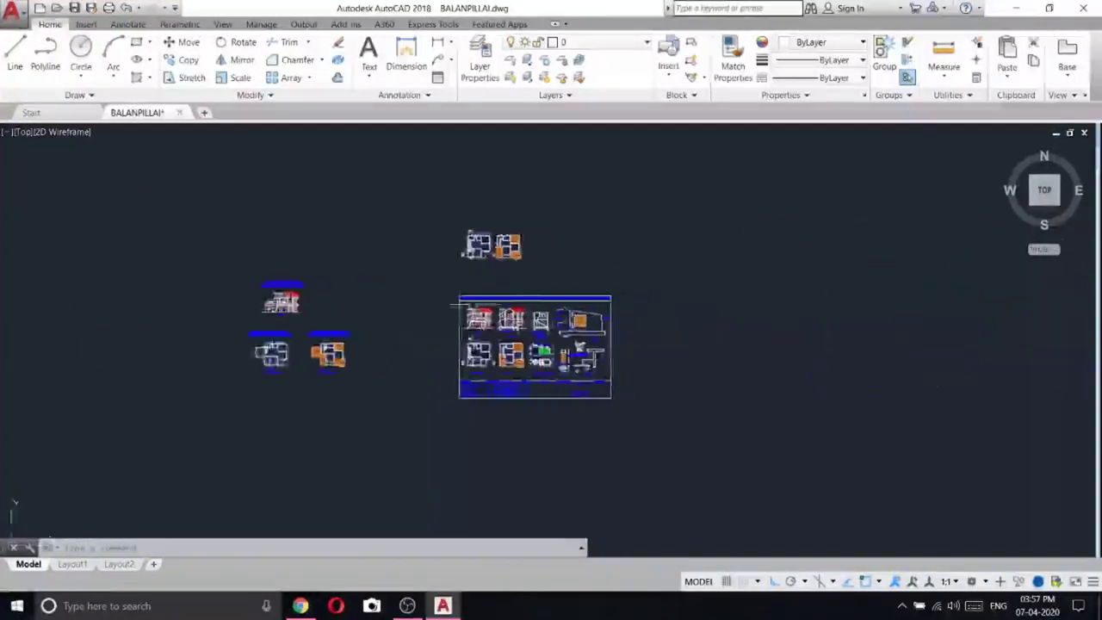
scroll(476, 327, up, 8)
click(577, 332)
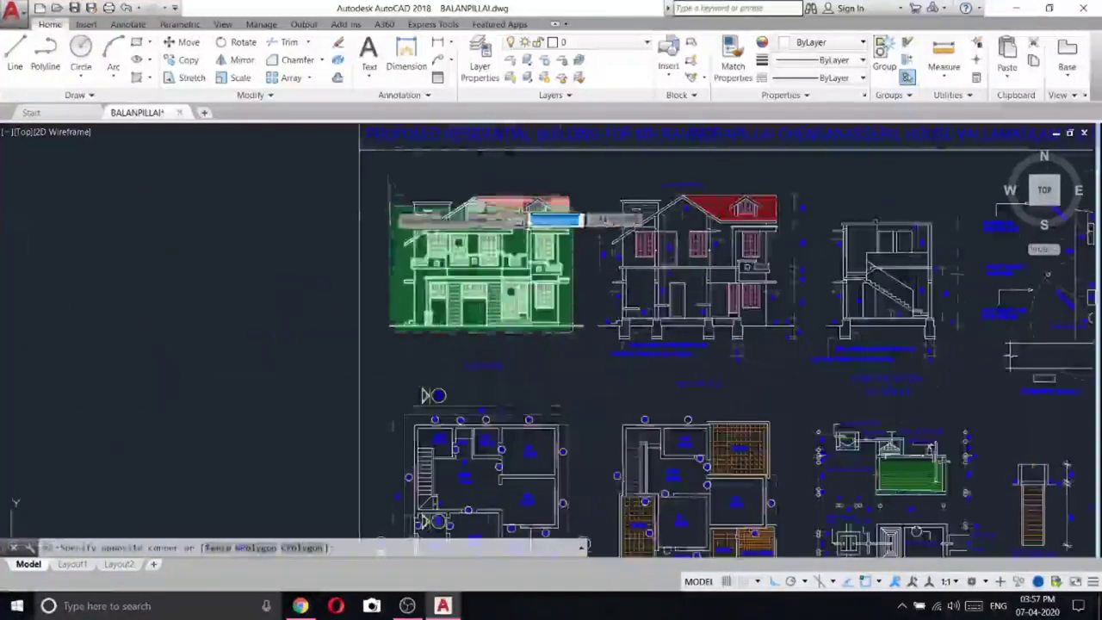
click(388, 172)
right_click(413, 181)
click(450, 291)
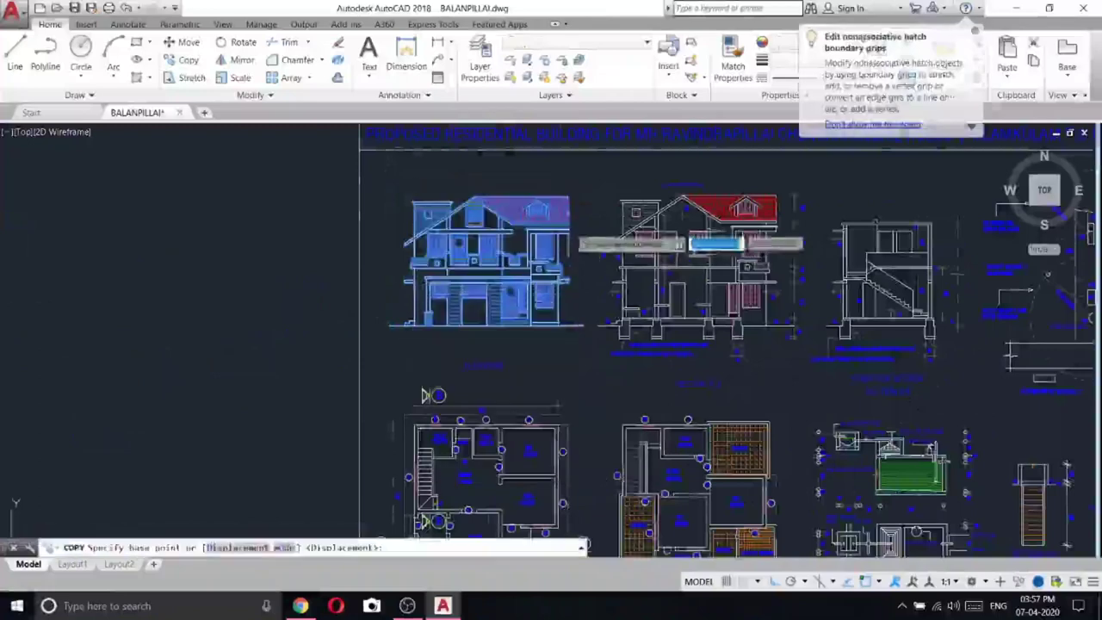
click(637, 231)
scroll(616, 210, down, 5)
scroll(616, 210, down, 3)
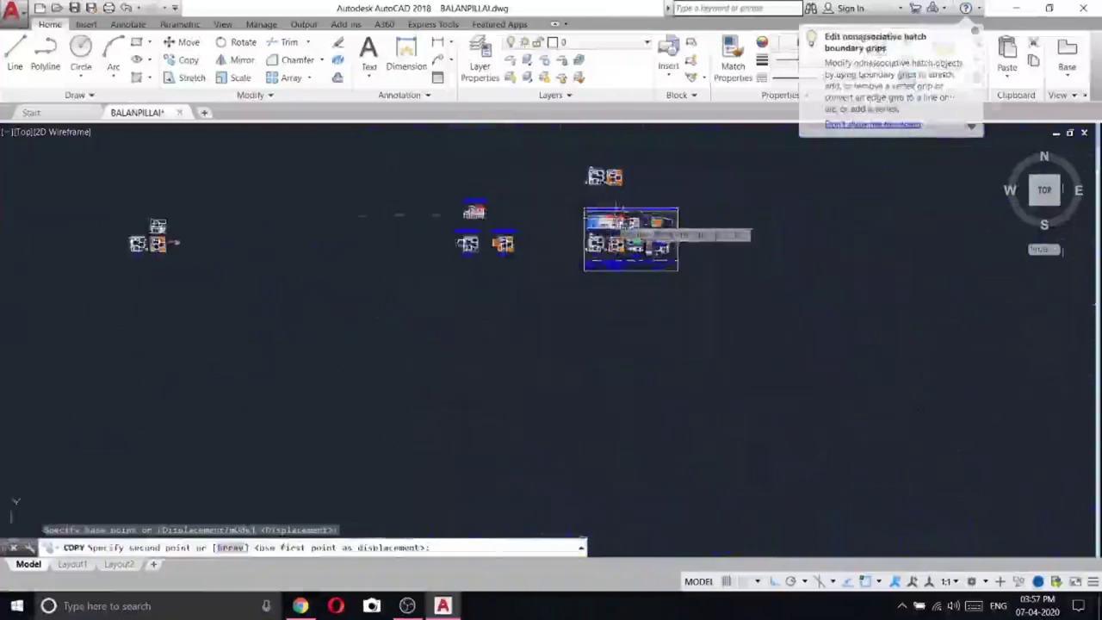
scroll(124, 216, up, 6)
scroll(286, 258, up, 4)
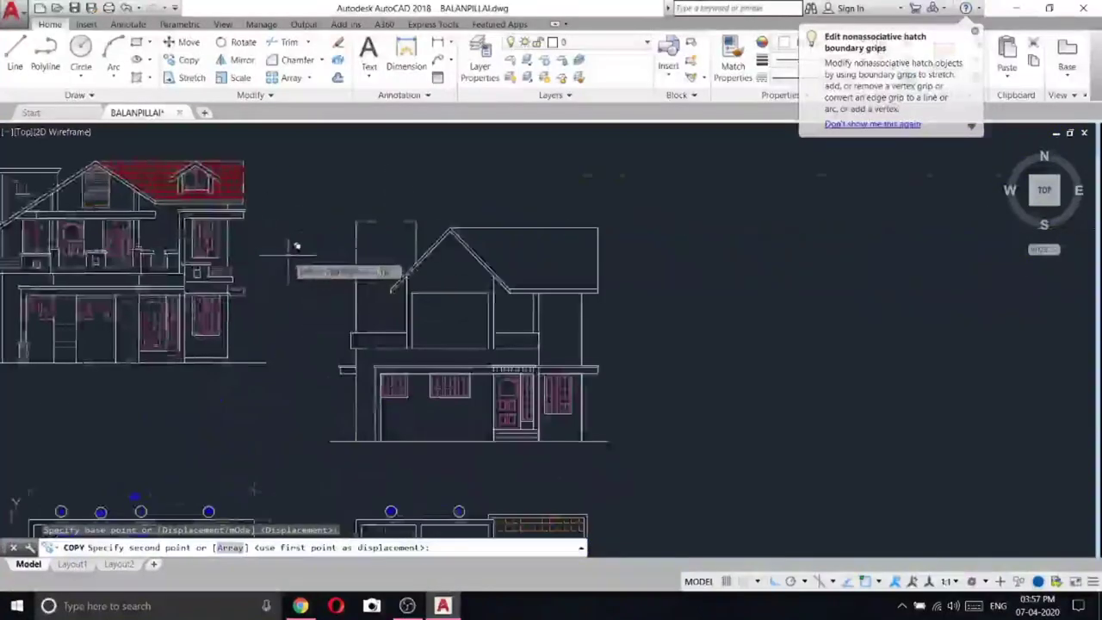
click(294, 248)
scroll(568, 240, down, 2)
key(Escape)
- Move the copied reference elevation straight down so its ground line is roughly level with the new elevation
middle_drag(390, 329, 526, 364)
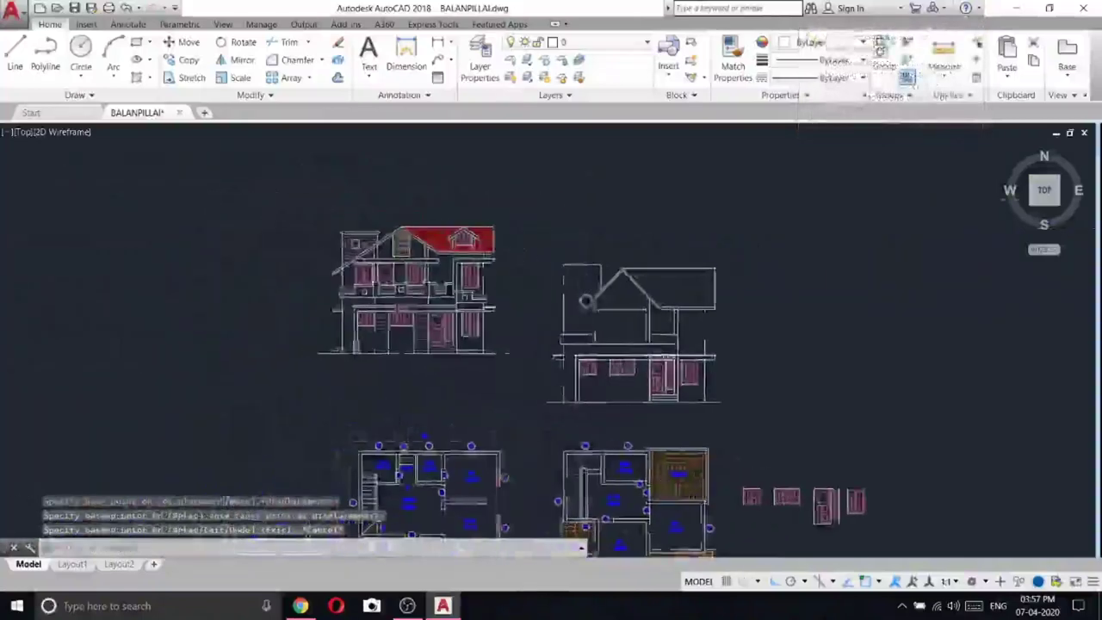
click(524, 372)
click(288, 181)
right_click(287, 180)
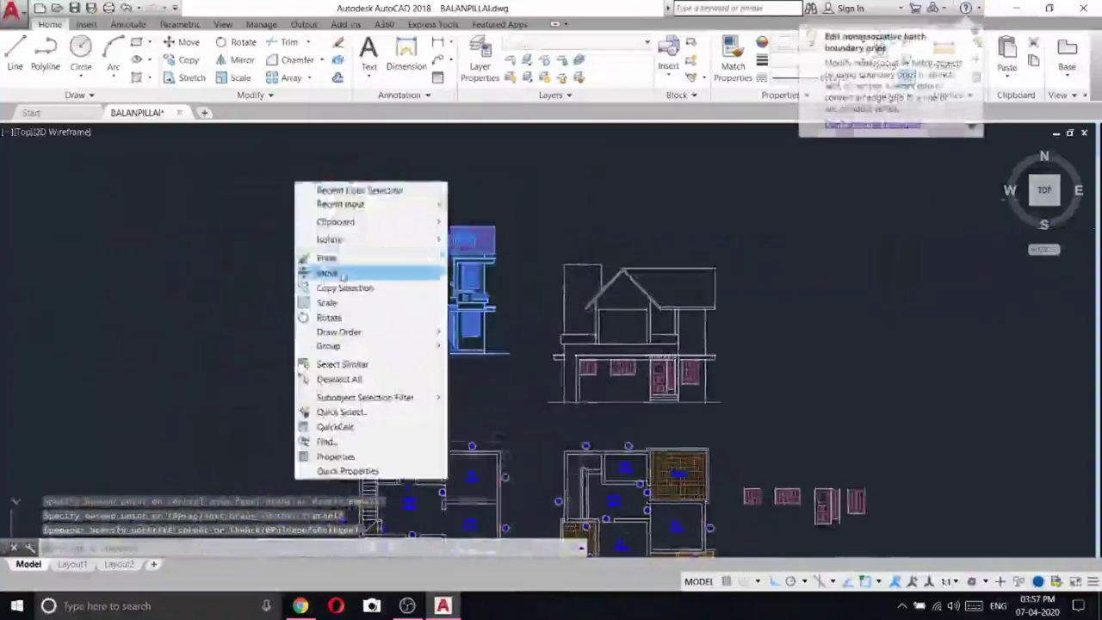
click(344, 270)
click(273, 169)
click(270, 199)
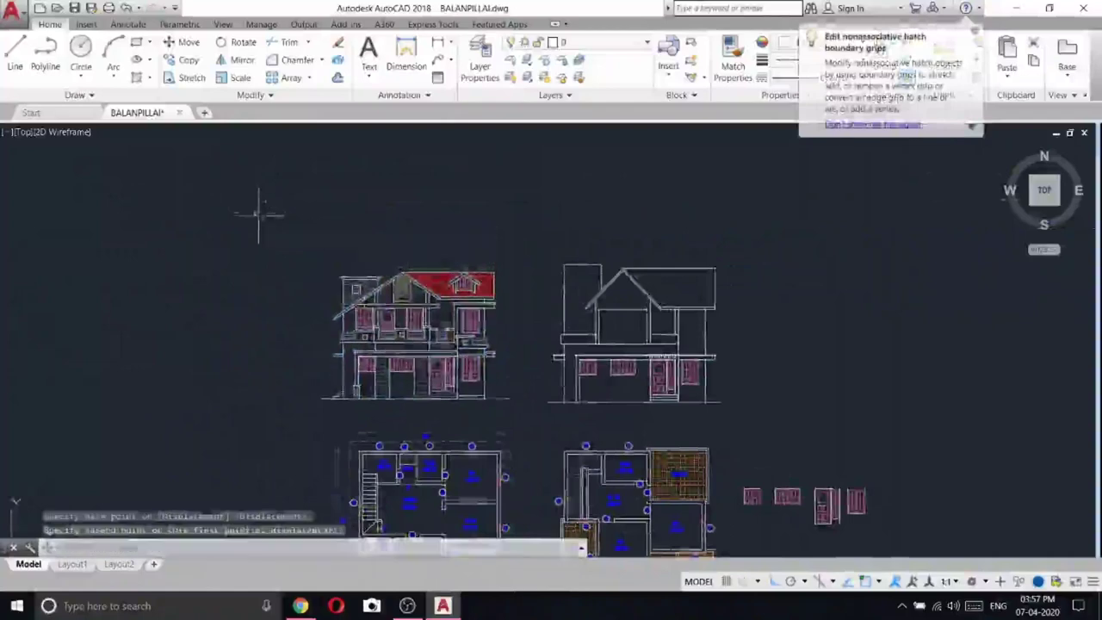
- Compare the new elevation's roof and left eave with the reference elevation and the floor plans below
middle_drag(694, 315, 609, 260)
scroll(626, 266, up, 2)
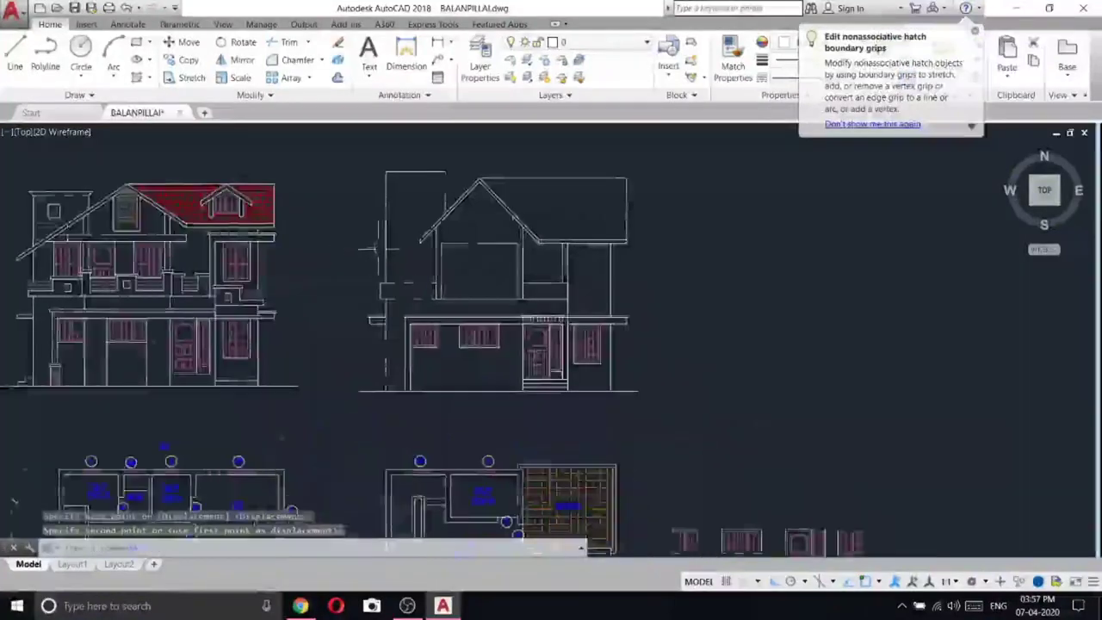
middle_drag(376, 249, 428, 264)
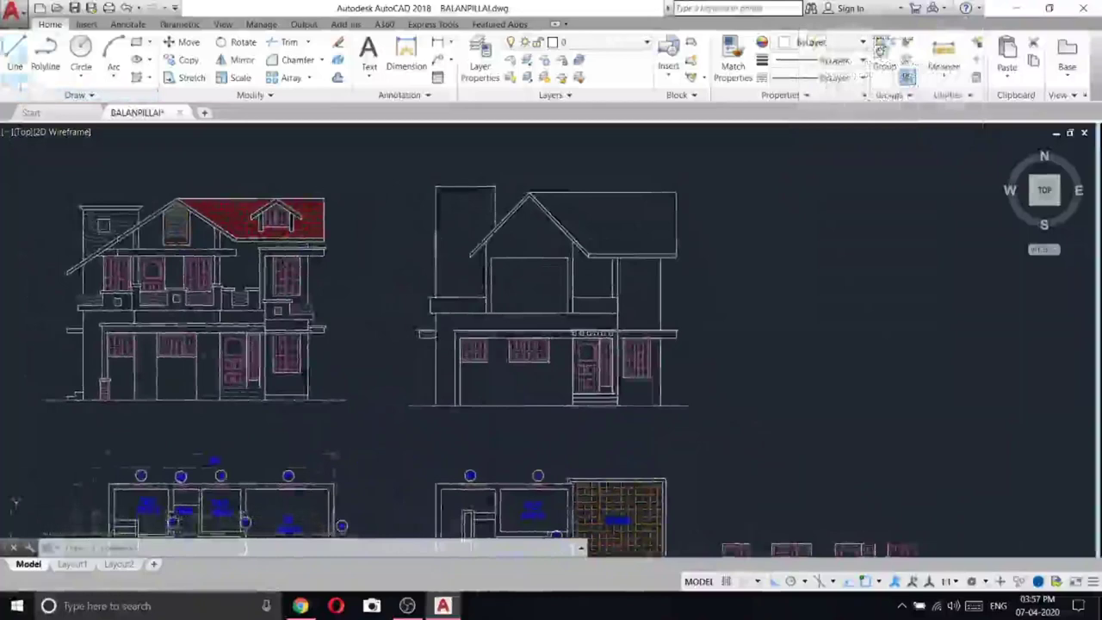
scroll(489, 183, down, 4)
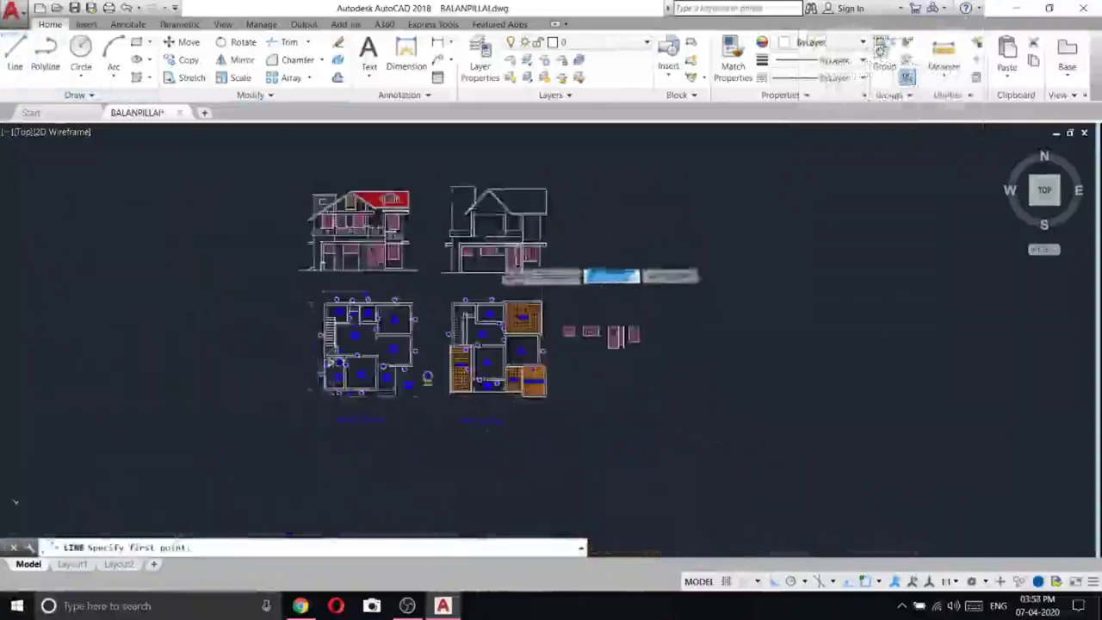
scroll(485, 357, up, 10)
scroll(430, 380, down, 6)
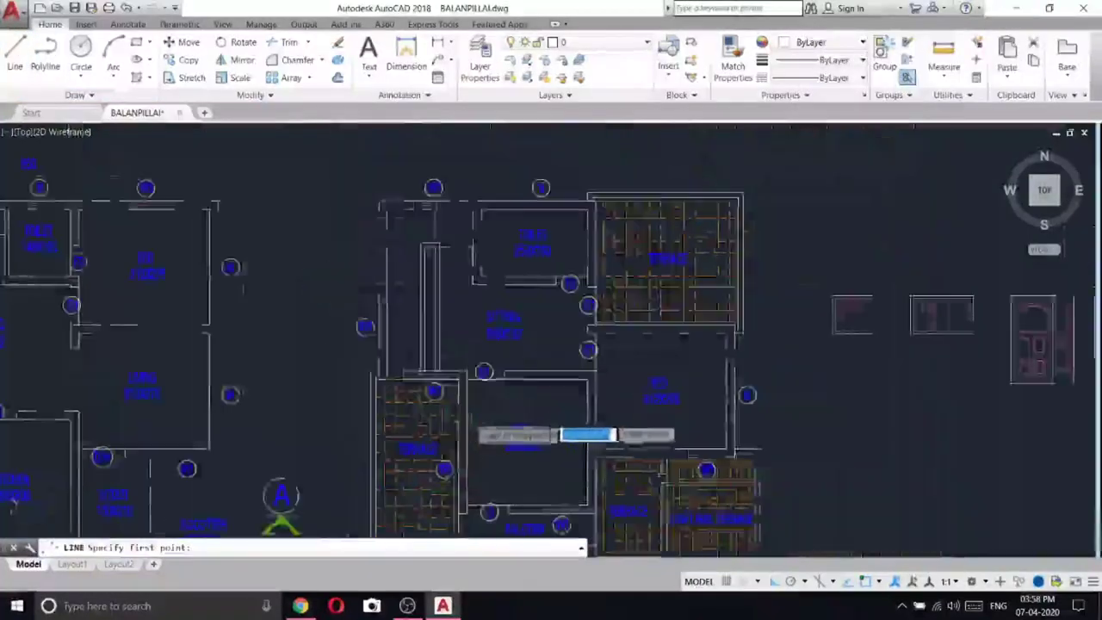
middle_drag(476, 286, 476, 398)
scroll(505, 289, up, 3)
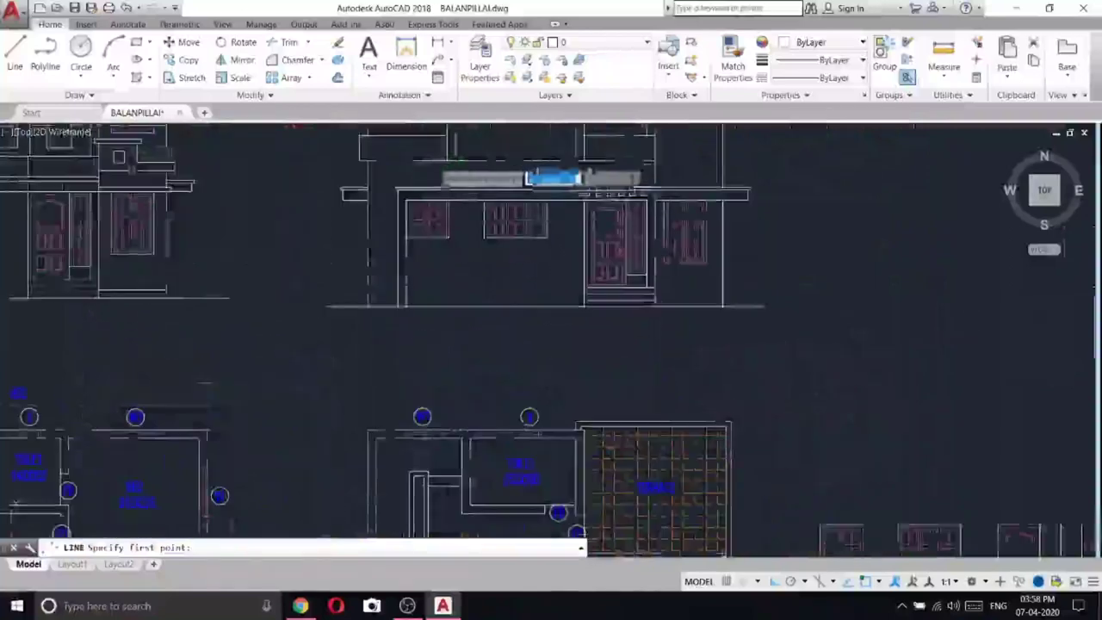
scroll(419, 236, down, 6)
scroll(421, 181, up, 3)
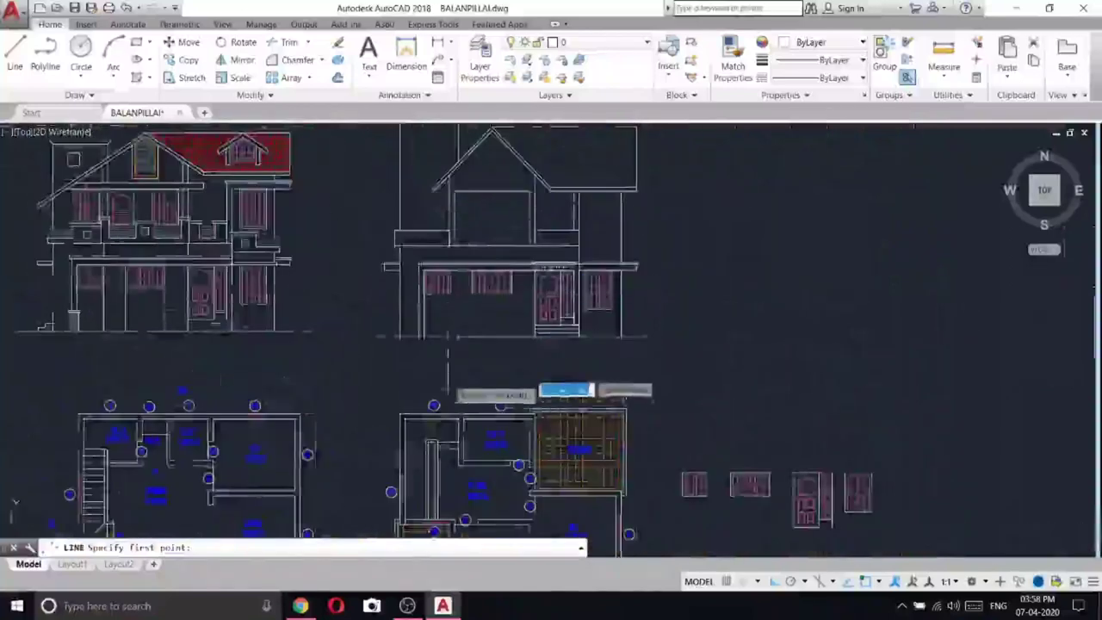
middle_drag(447, 386, 433, 357)
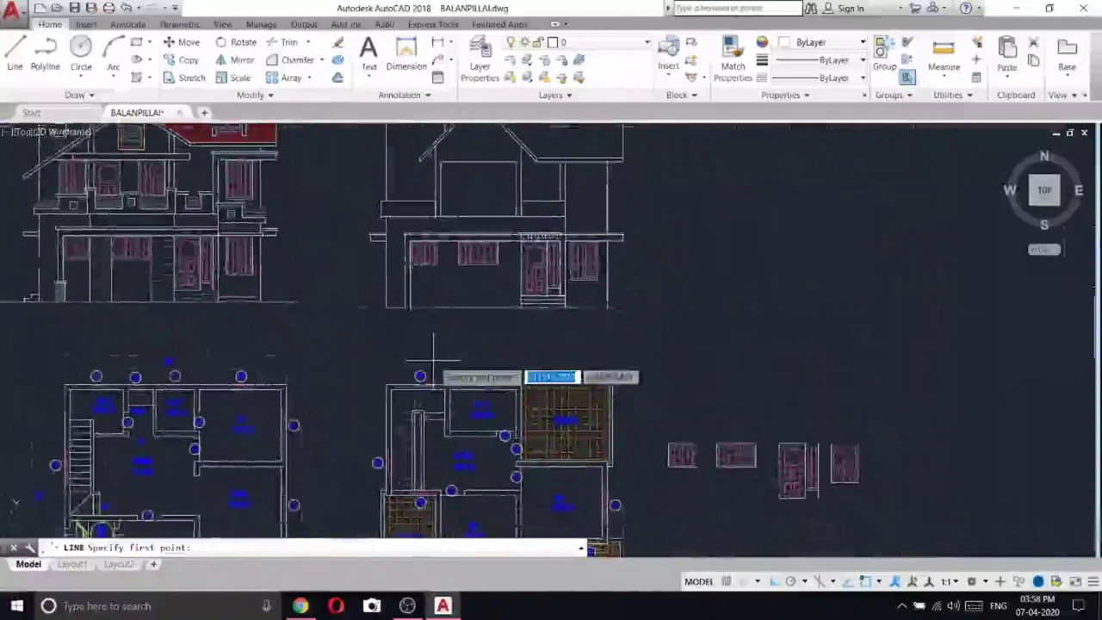
scroll(430, 422, down, 4)
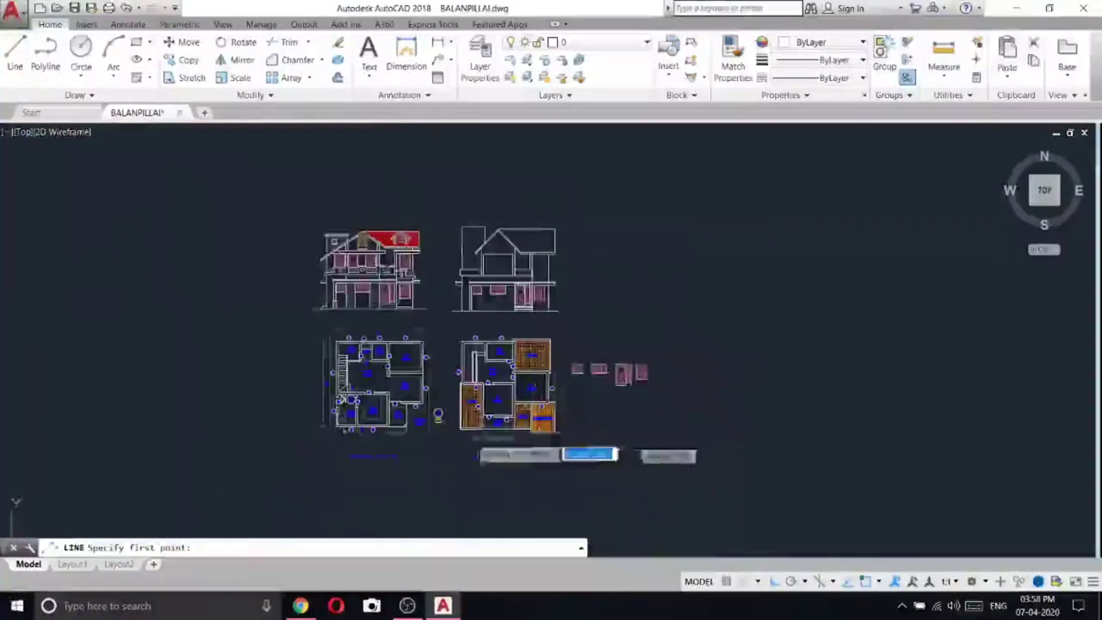
scroll(364, 433, up, 6)
scroll(435, 400, down, 2)
scroll(568, 363, down, 3)
middle_drag(544, 155, 549, 355)
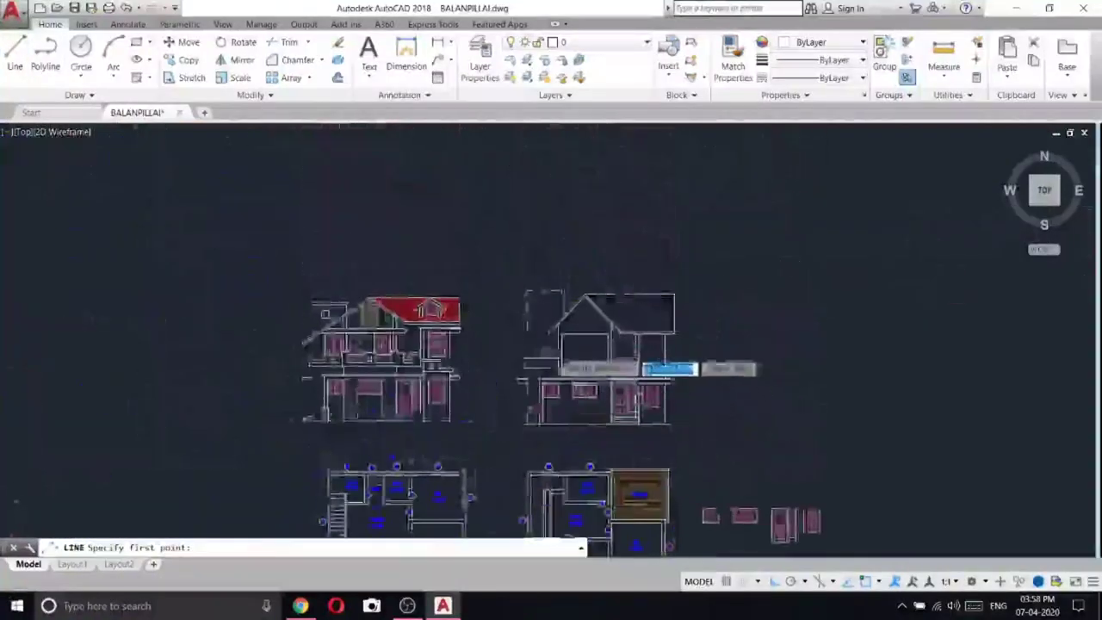
- Draw the left eave's bottom edge from the gable's lower left end to 60 beyond the outer wall, then 10 upward
scroll(535, 344, up, 9)
click(705, 301)
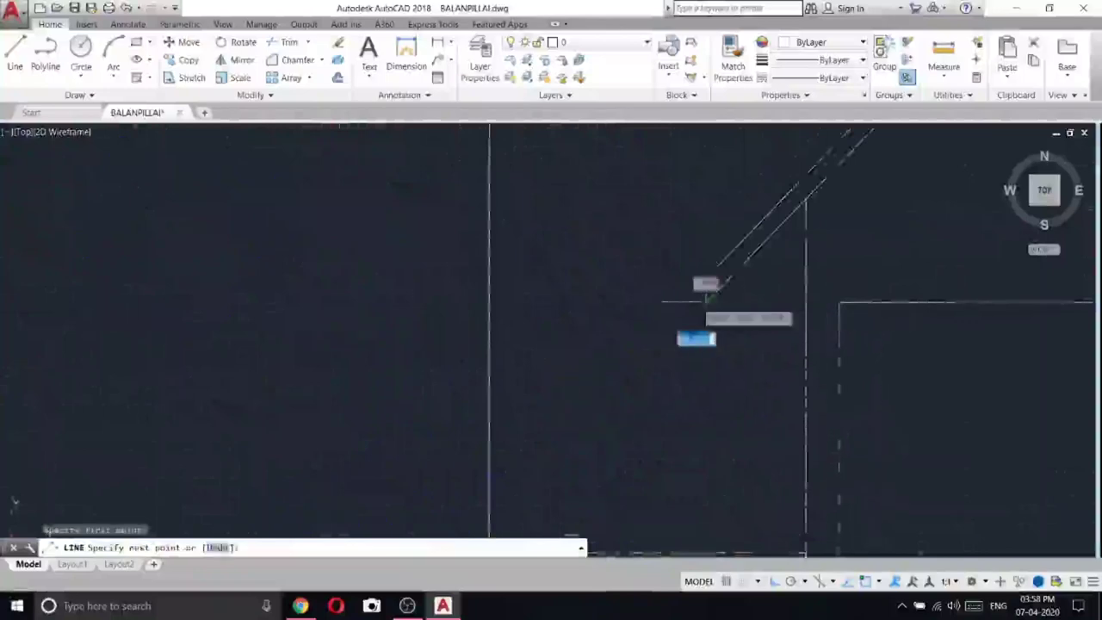
scroll(504, 292, down, 5)
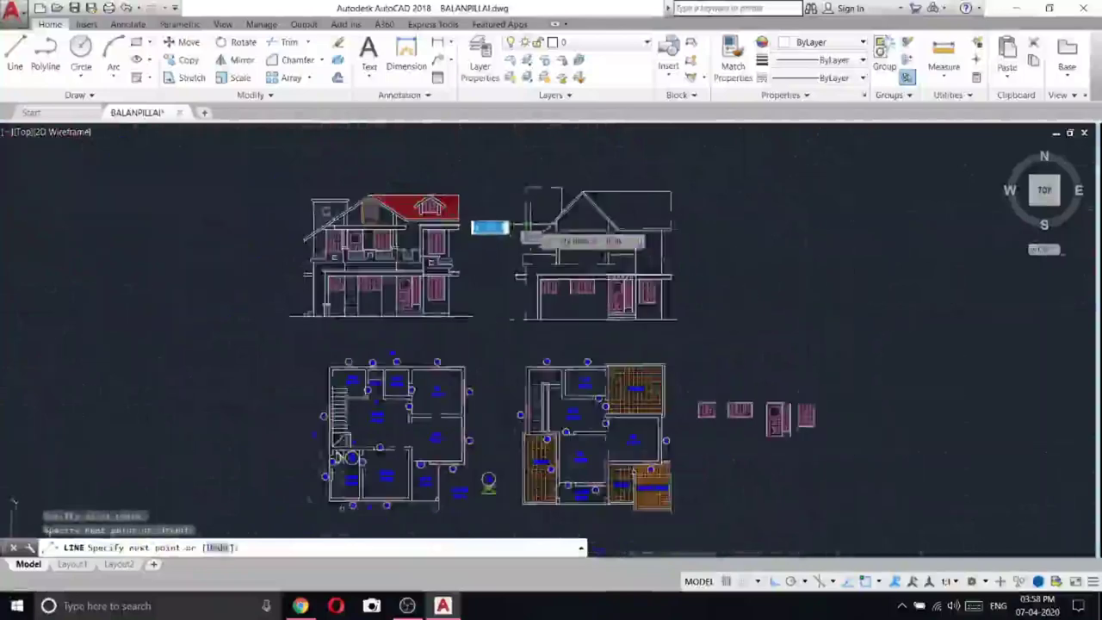
scroll(527, 231, up, 5)
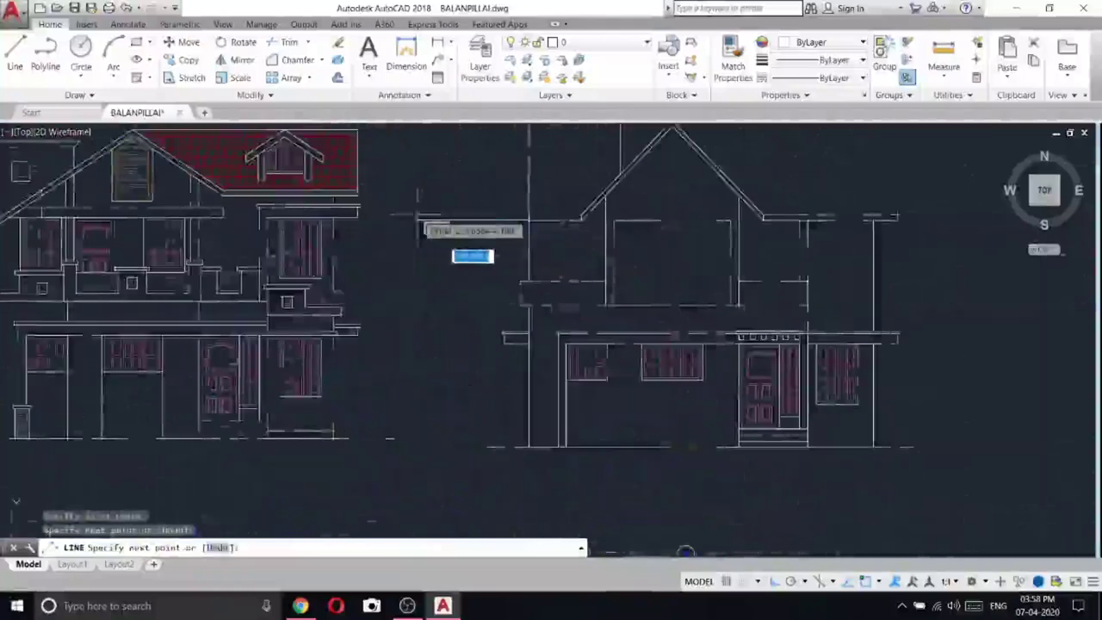
text(60)
key(Return)
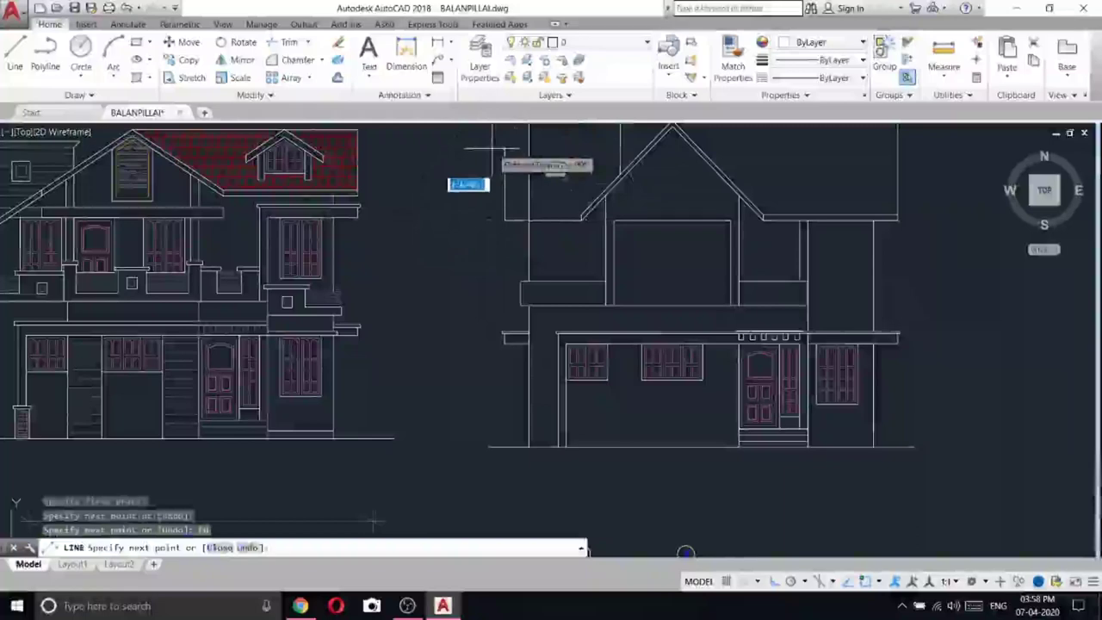
text(10)
key(Return)
key(Escape)
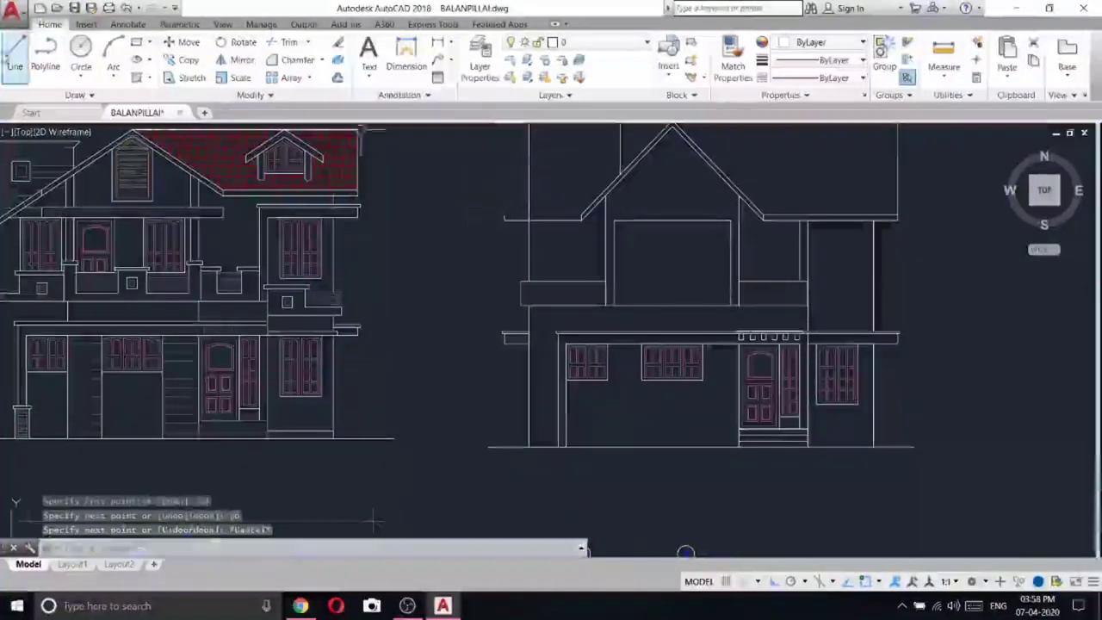
- Close the left eave band with a top line from the gable's left end to the eave's short outer edge
click(15, 56)
scroll(698, 221, up, 5)
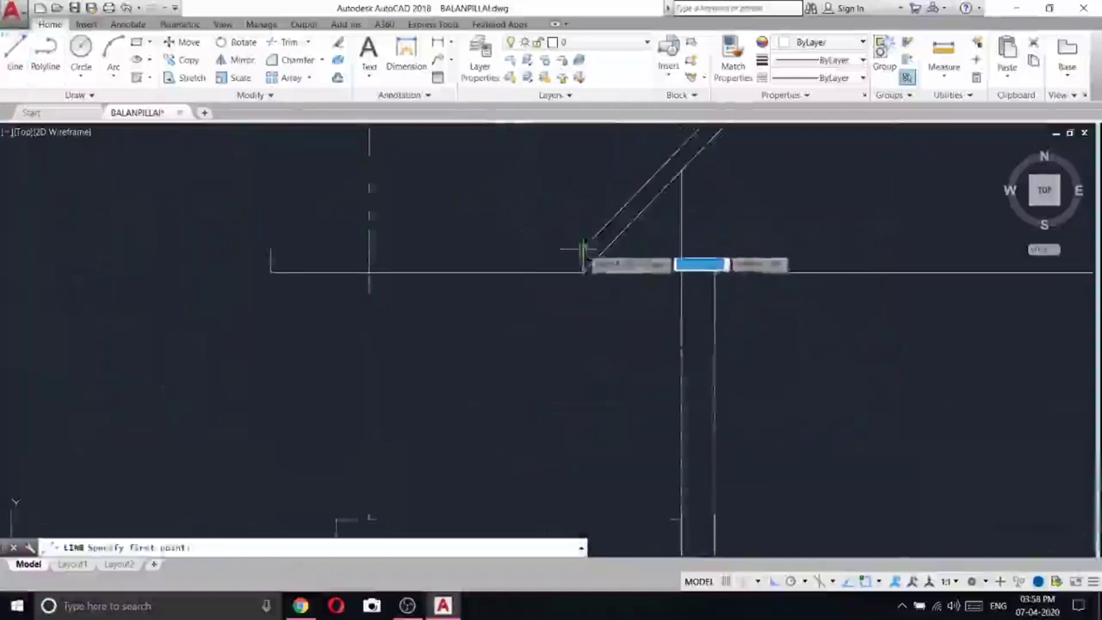
click(584, 272)
click(270, 250)
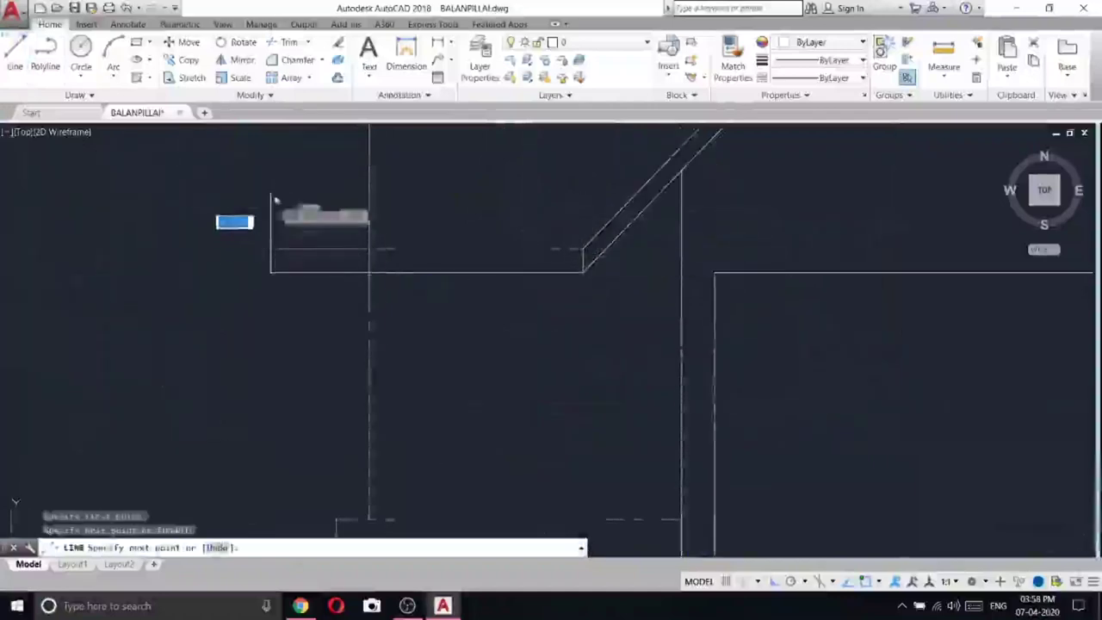
key(Return)
- Trim the part of the outer left wall line that crosses the new left eave band
click(289, 42)
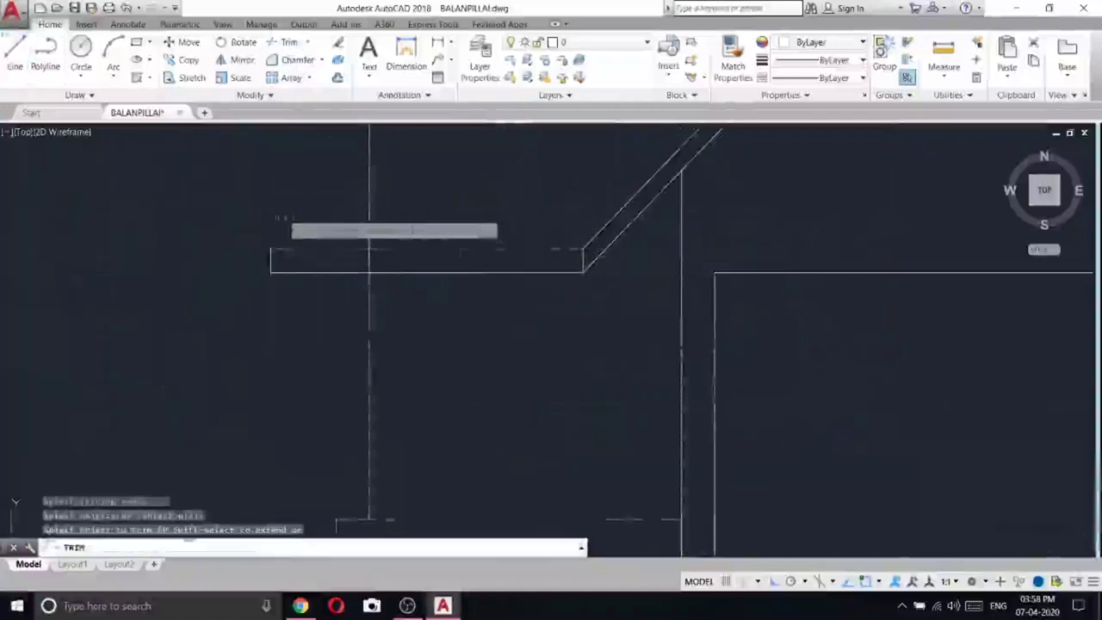
scroll(277, 248, up, 8)
right_click(284, 200)
click(302, 210)
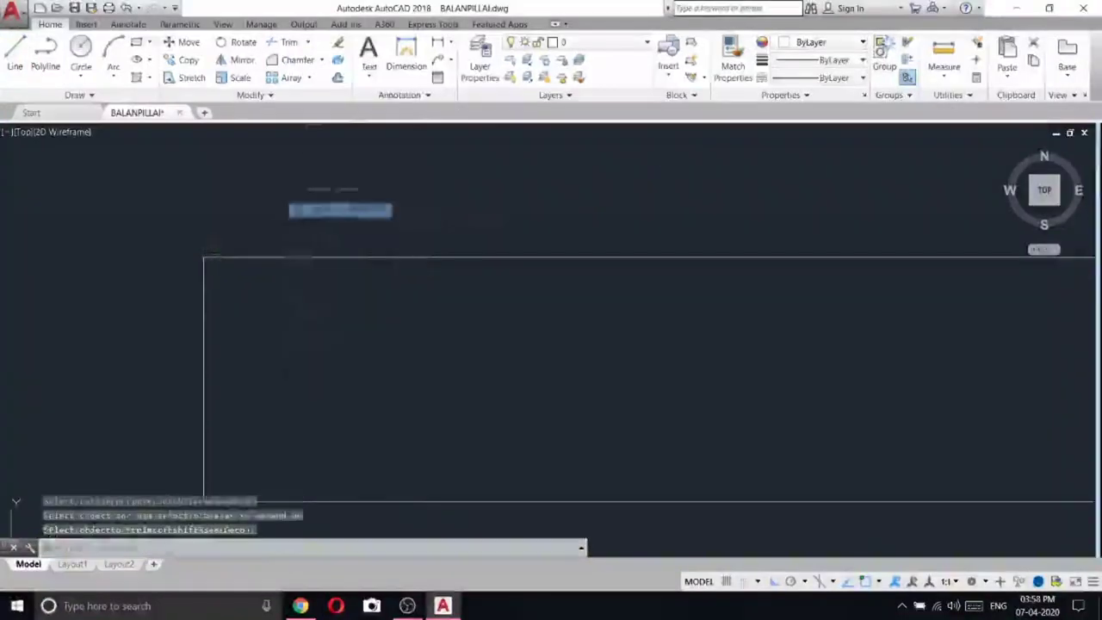
click(288, 47)
right_click(356, 157)
scroll(392, 200, down, 8)
click(532, 222)
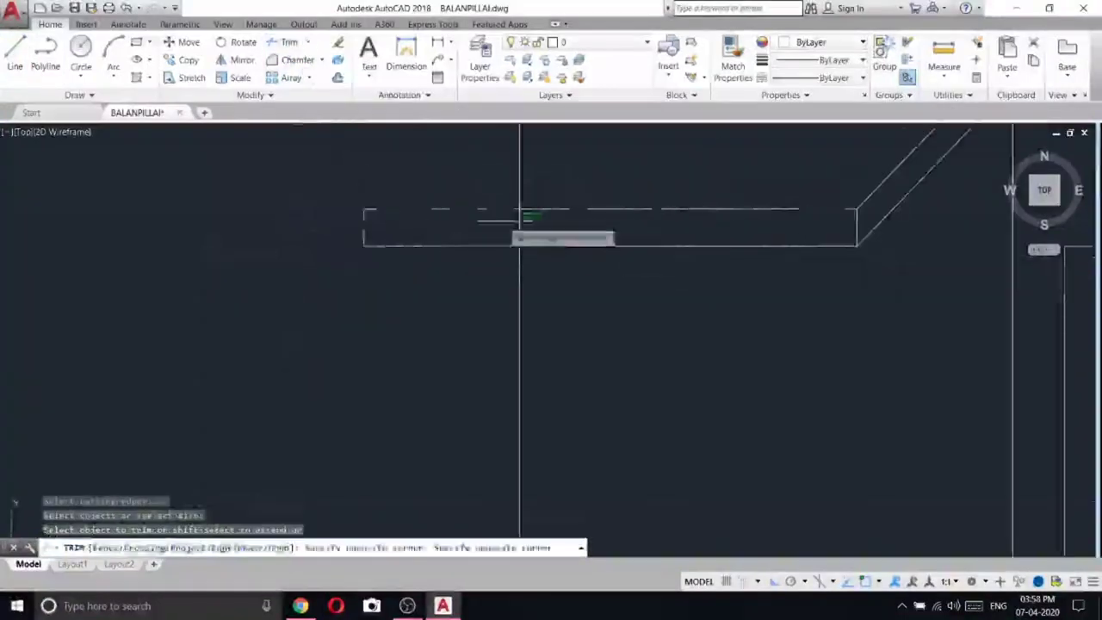
click(499, 220)
scroll(519, 208, down, 10)
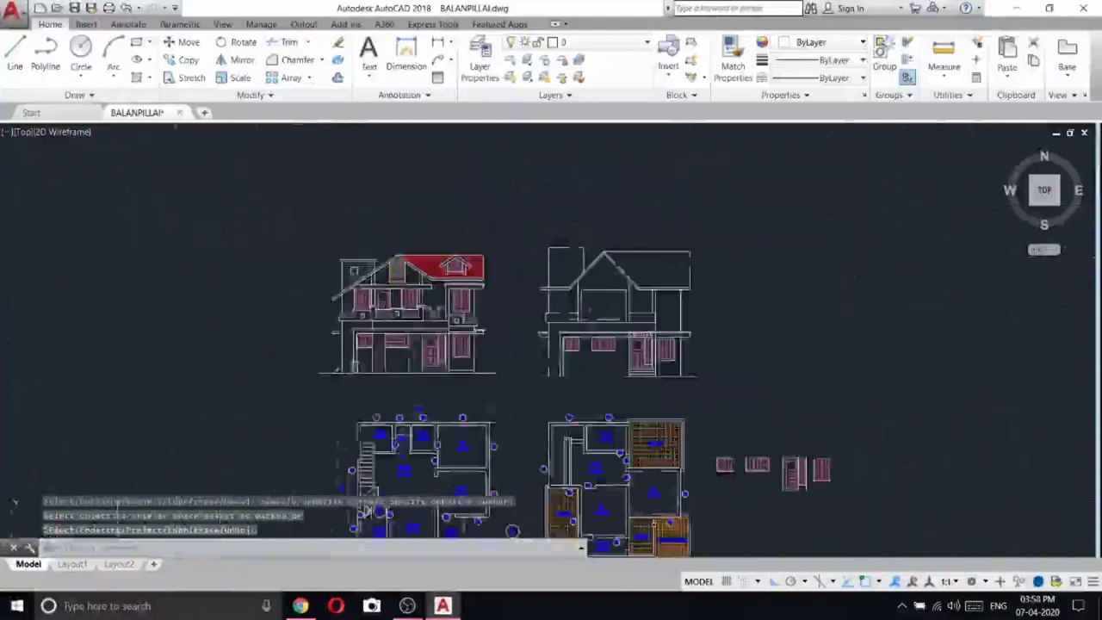
middle_drag(736, 268, 689, 246)
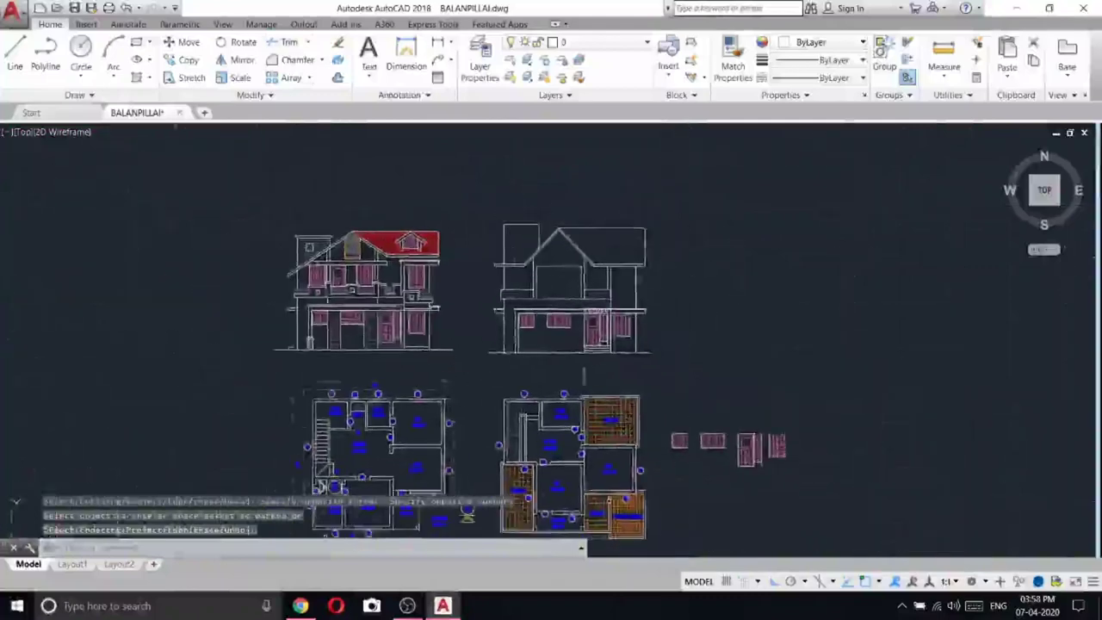
scroll(297, 241, up, 6)
scroll(674, 183, down, 4)
middle_drag(676, 197, 411, 258)
scroll(689, 217, up, 4)
middle_drag(692, 216, 560, 265)
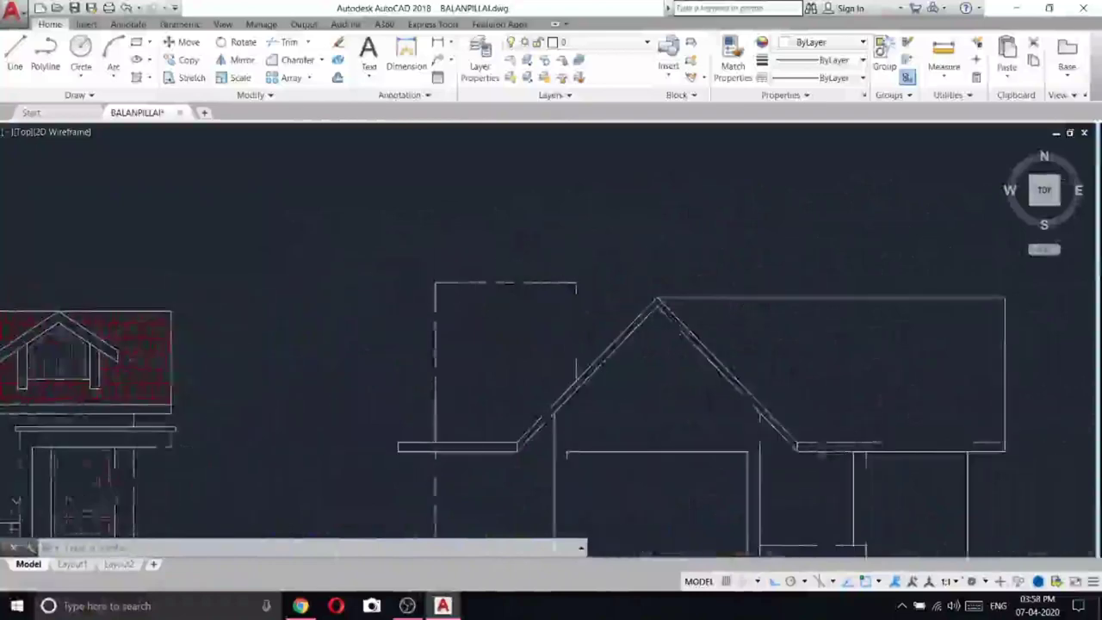
click(15, 54)
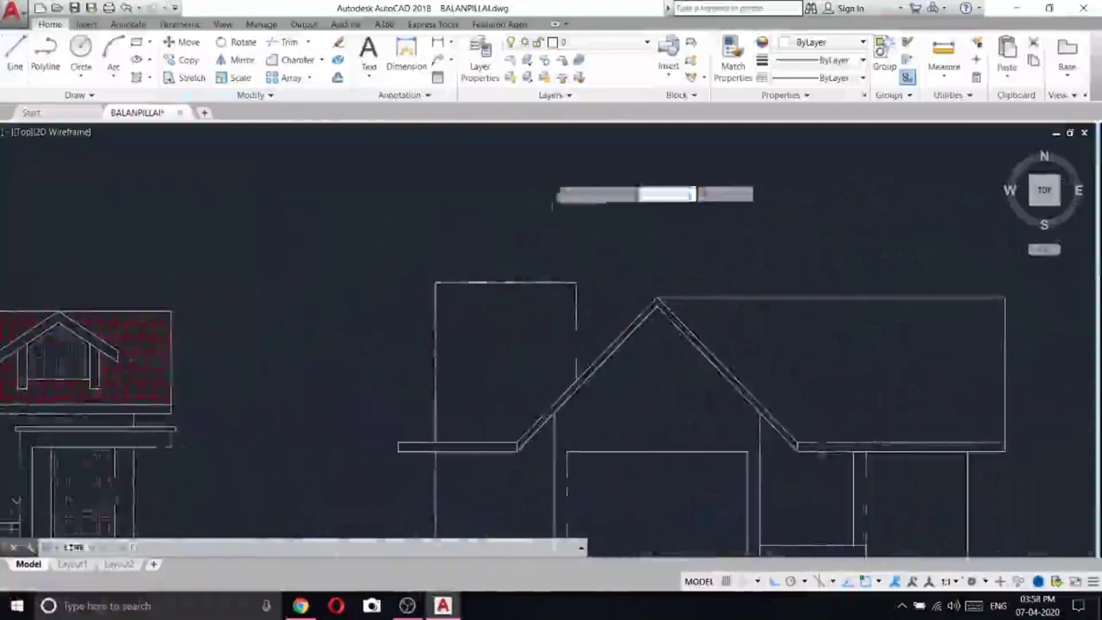
scroll(542, 189, down, 3)
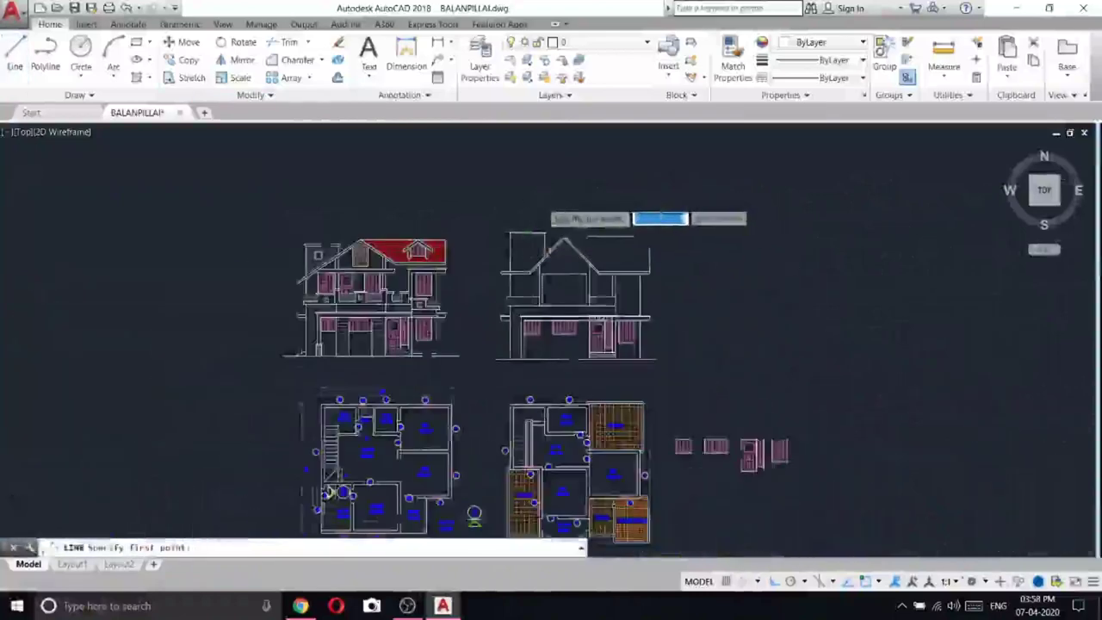
scroll(530, 215, up, 2)
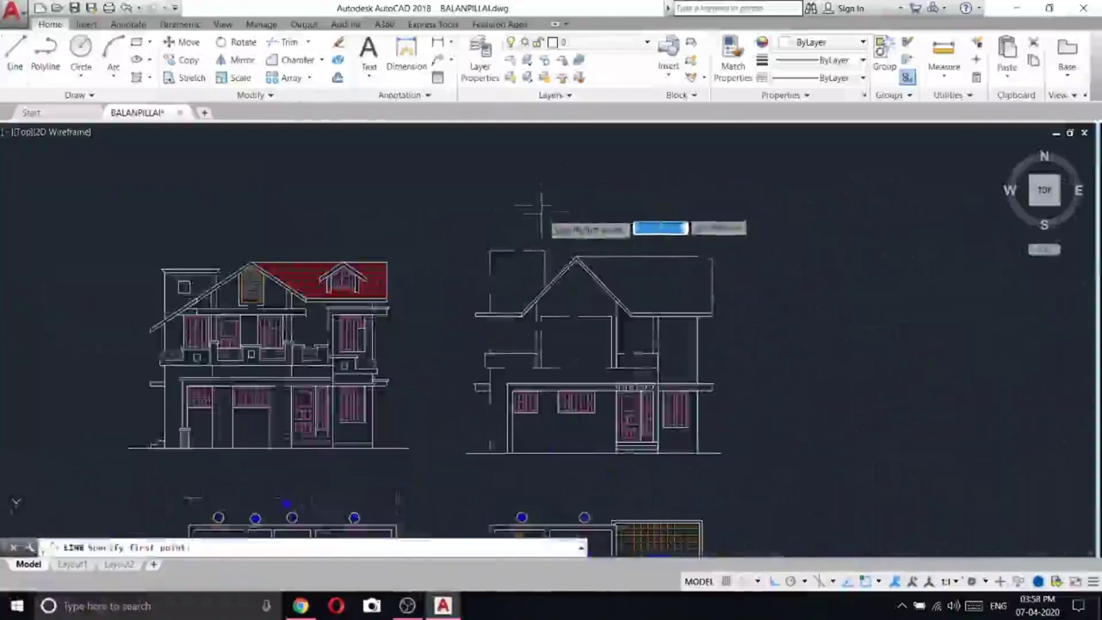
click(518, 252)
key(Escape)
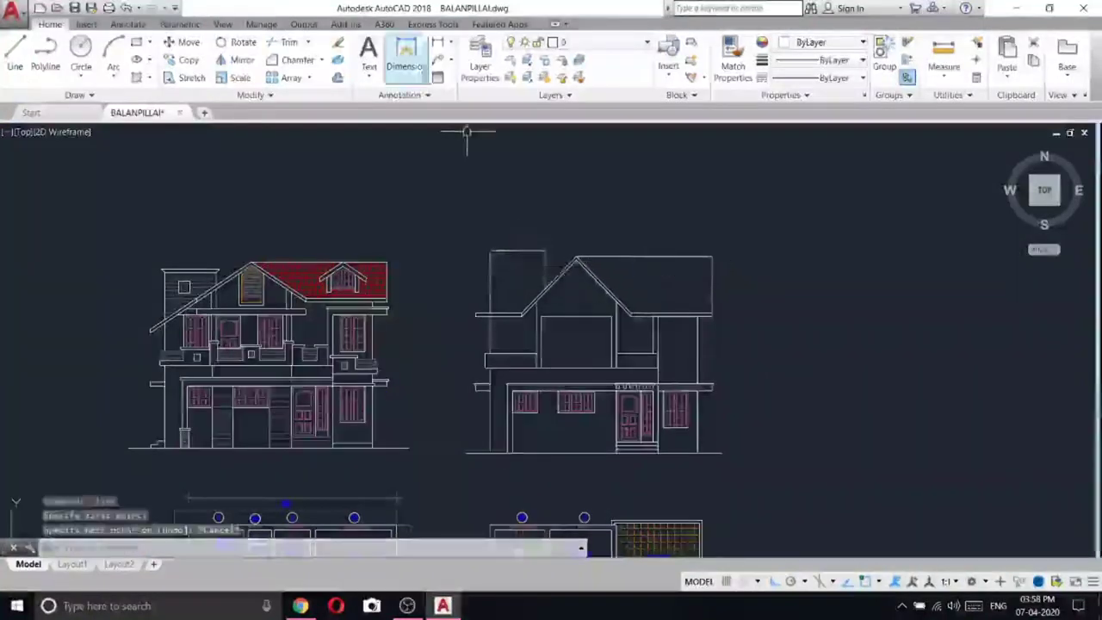
- Measure the width of the raised block at the roof's left with a linear dimension, without placing it
click(439, 42)
scroll(528, 247, up, 3)
click(434, 288)
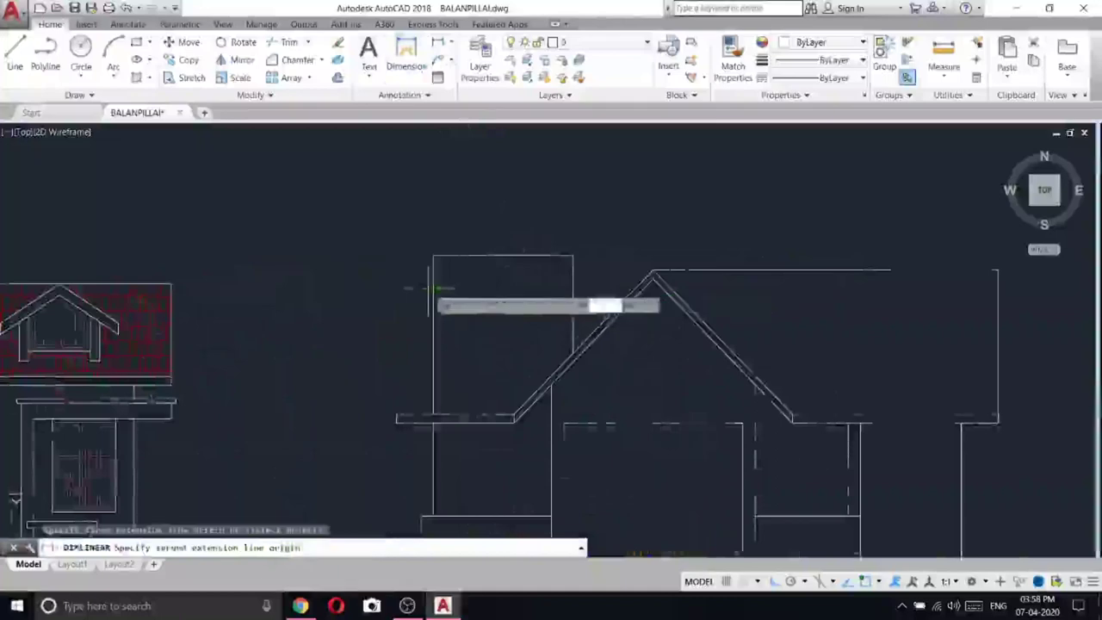
click(572, 287)
key(Escape)
- Calculate one third of the raised block's width, 225/3, with the quick calculator
right_click(641, 186)
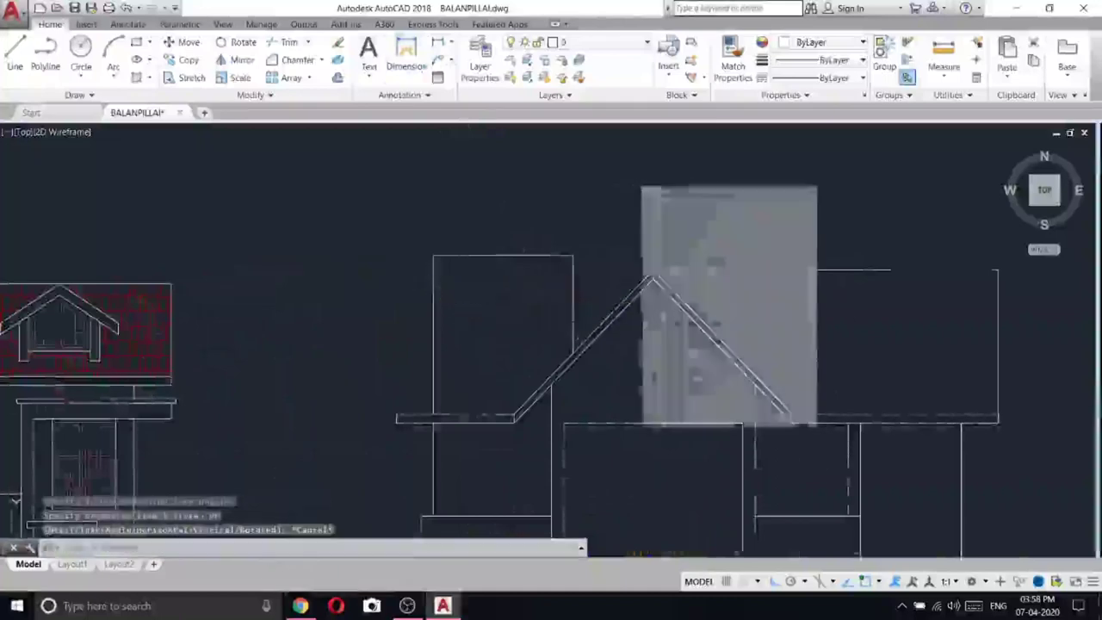
click(673, 402)
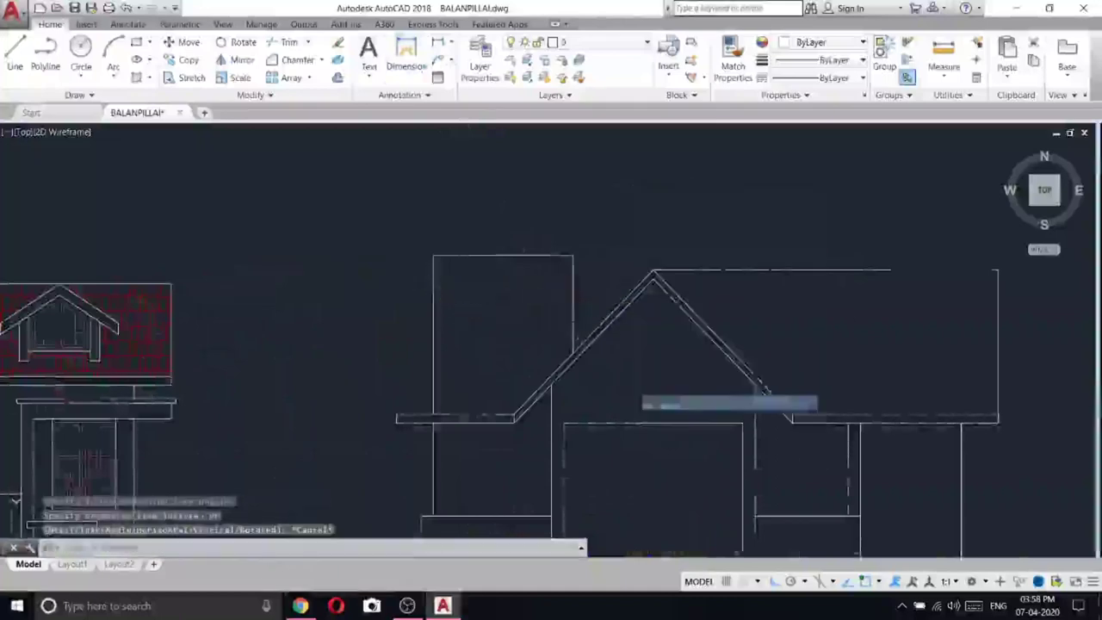
right_click(739, 203)
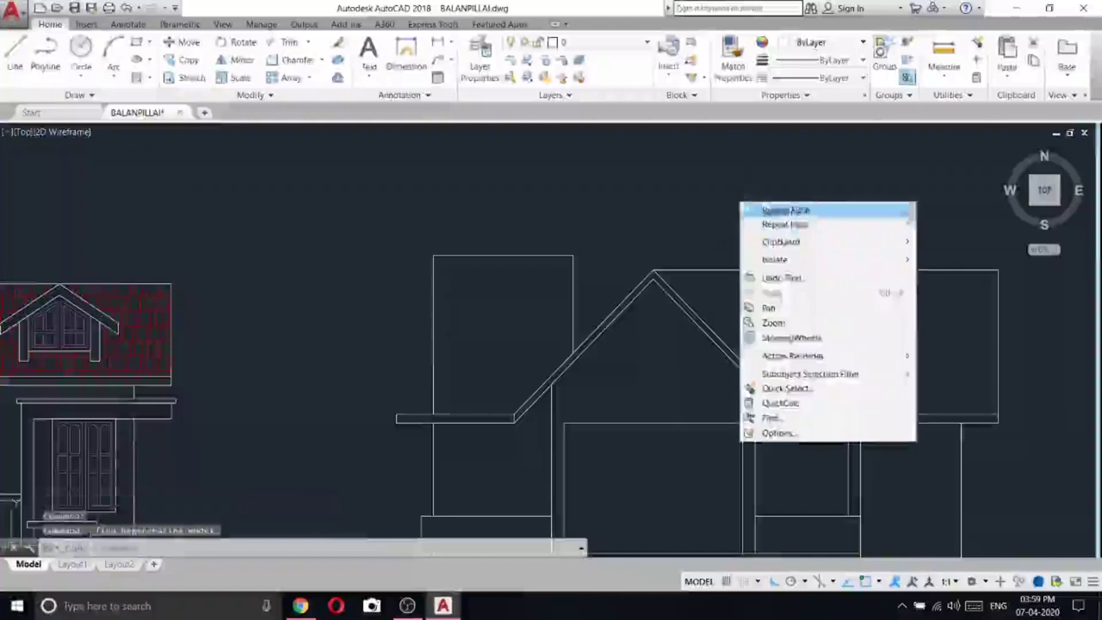
click(780, 403)
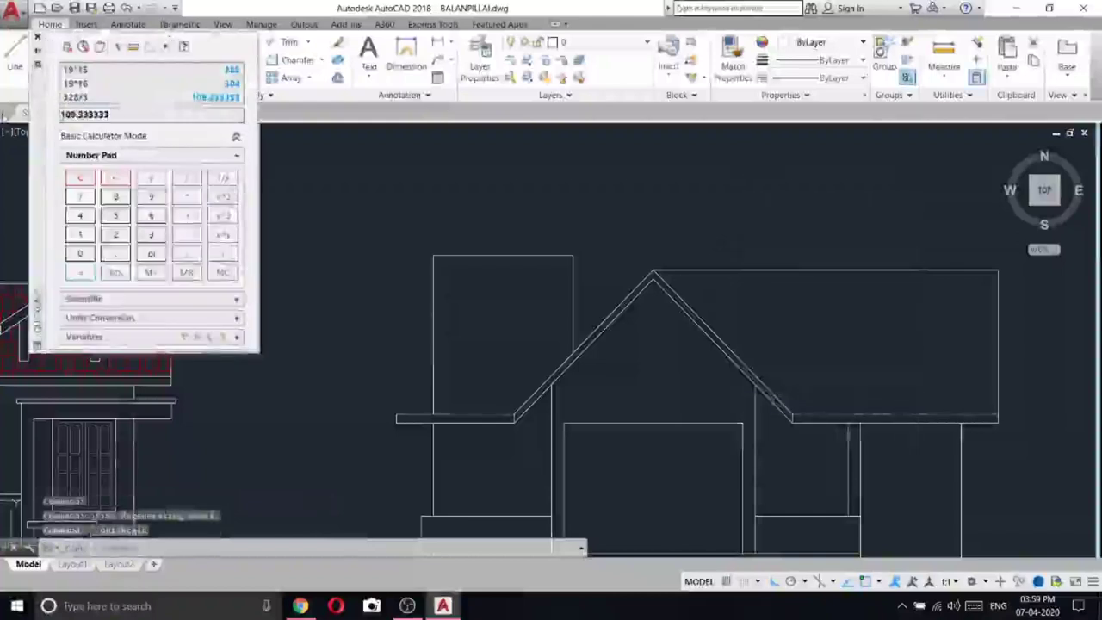
text(222)
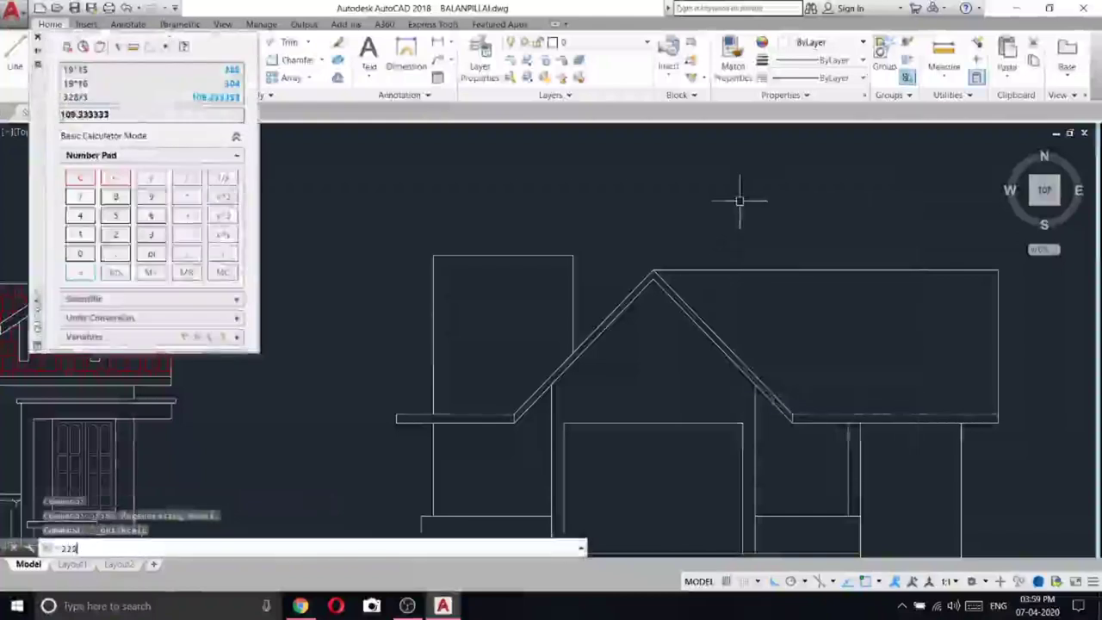
click(115, 115)
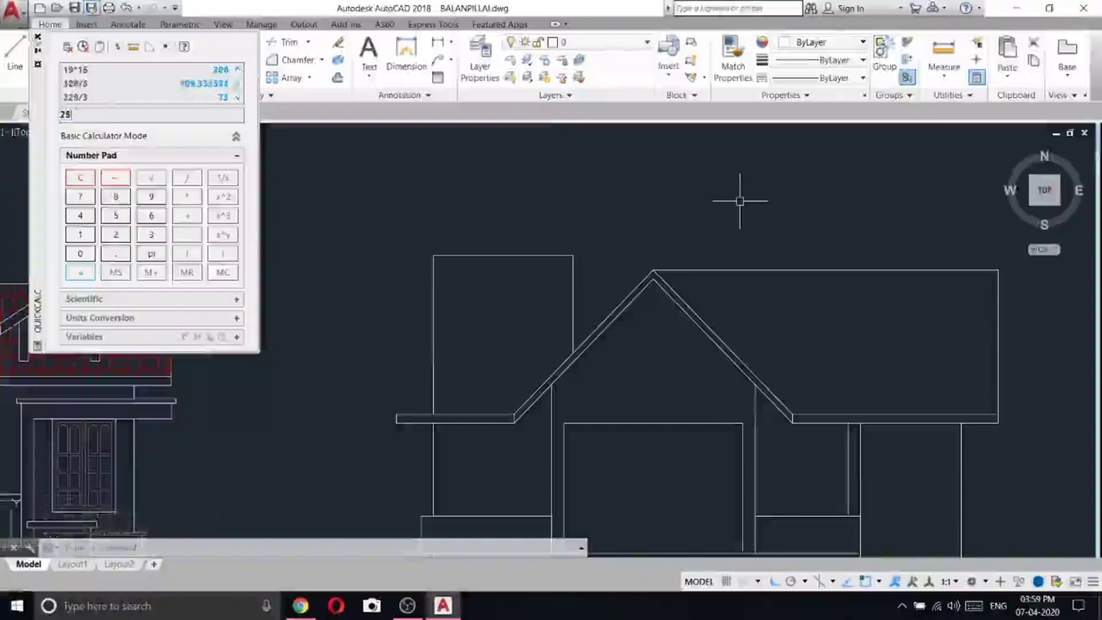
click(38, 37)
- Recheck the result of 225/3 in the quick calculator's history, then close the calculator
click(21, 62)
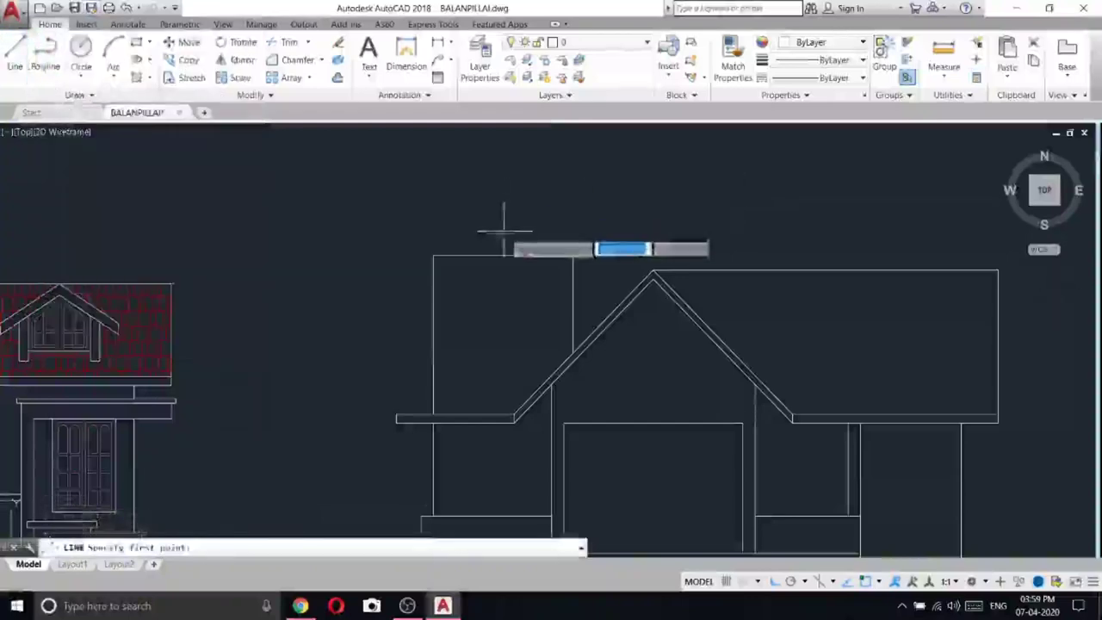
key(Escape)
right_click(563, 183)
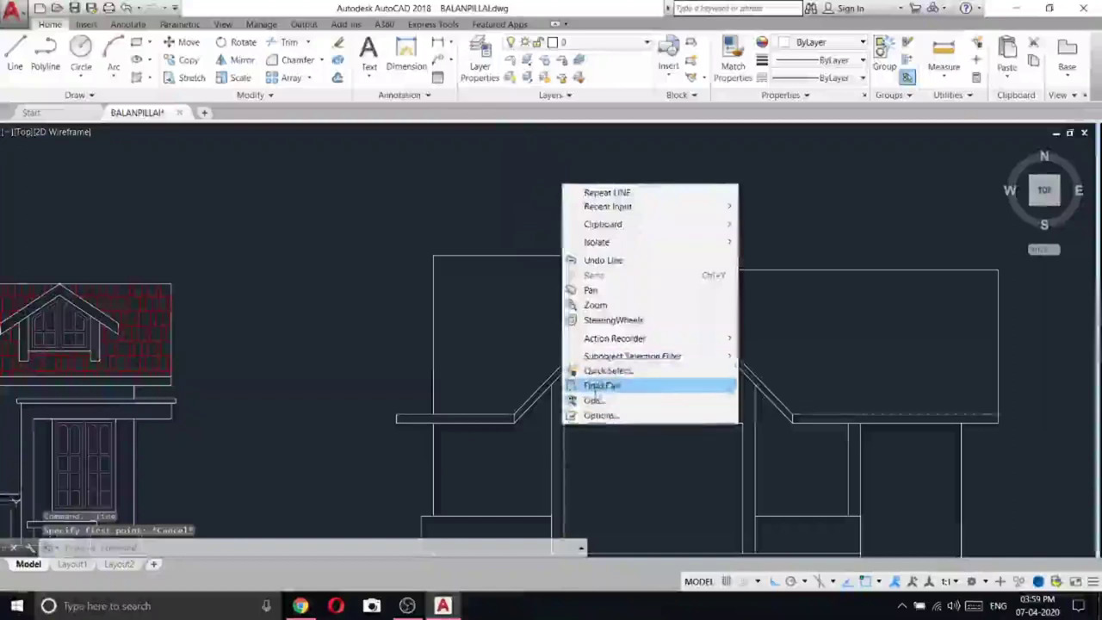
click(602, 385)
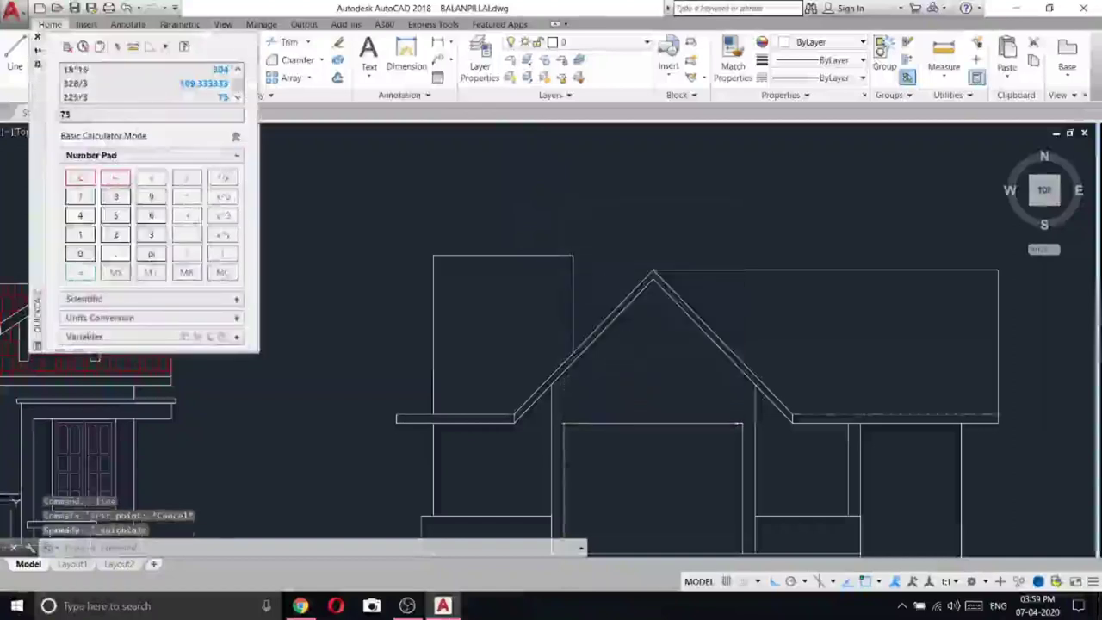
key(ctrl+8)
- Draw a line 75 upward from the midpoint of the raised block's top edge, then down to its top right corner
click(15, 56)
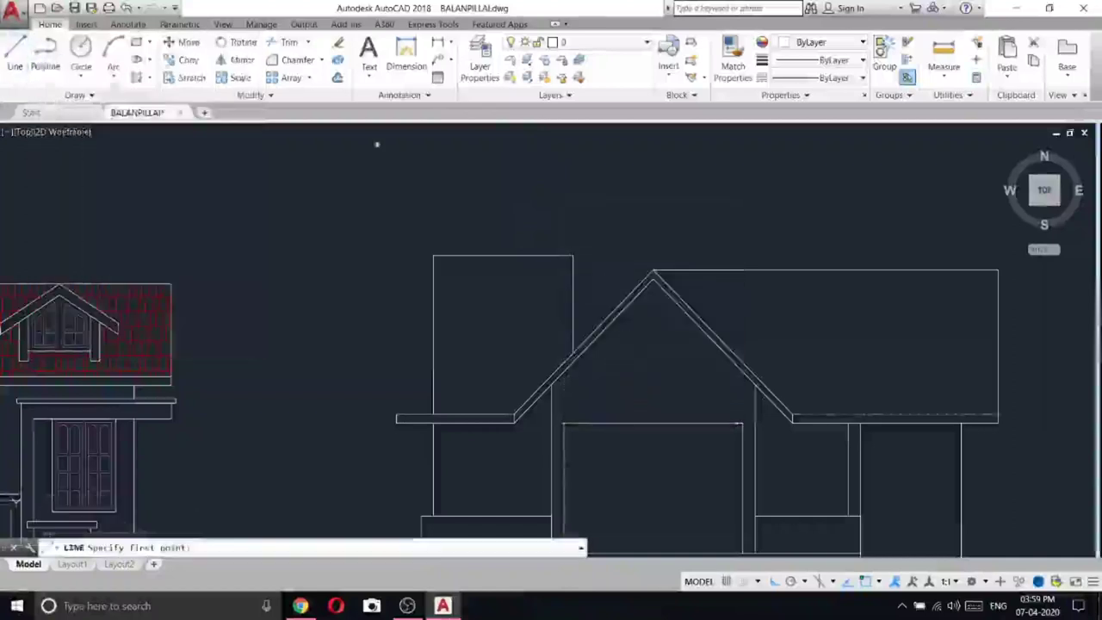
click(506, 256)
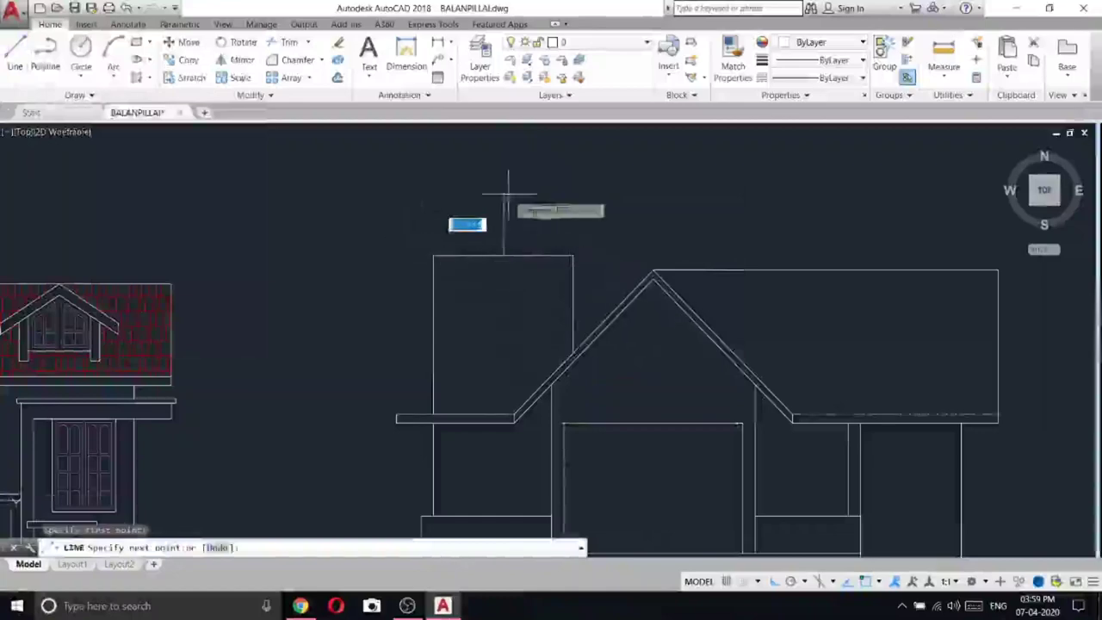
text(75)
key(Return)
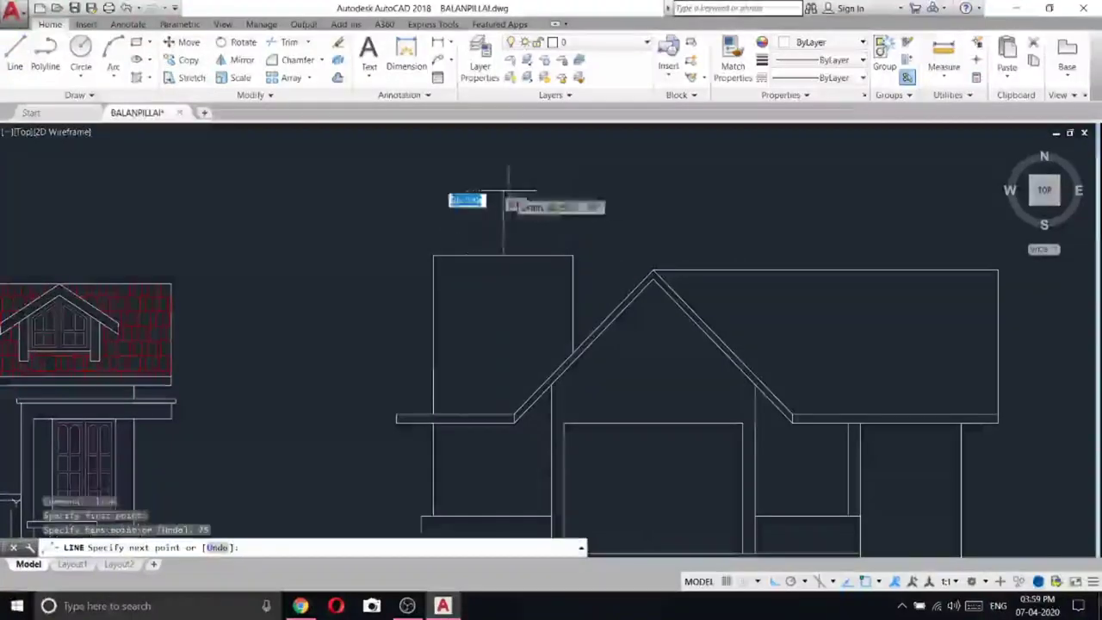
click(573, 255)
key(Escape)
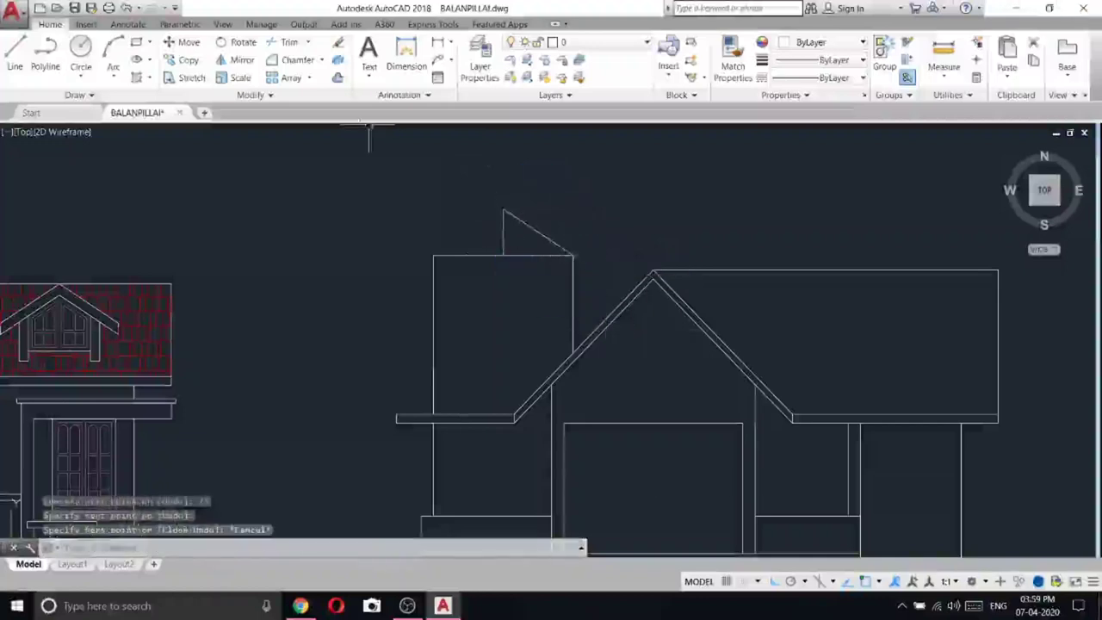
- Offset both side lines of the raised block outward by 30
click(338, 79)
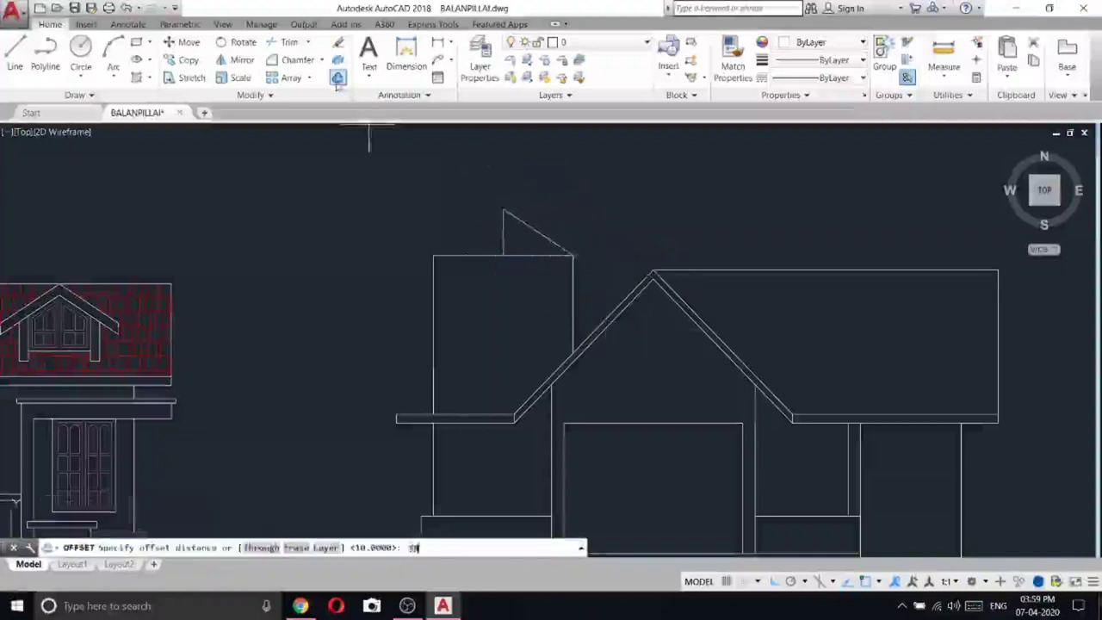
text(30)
key(Return)
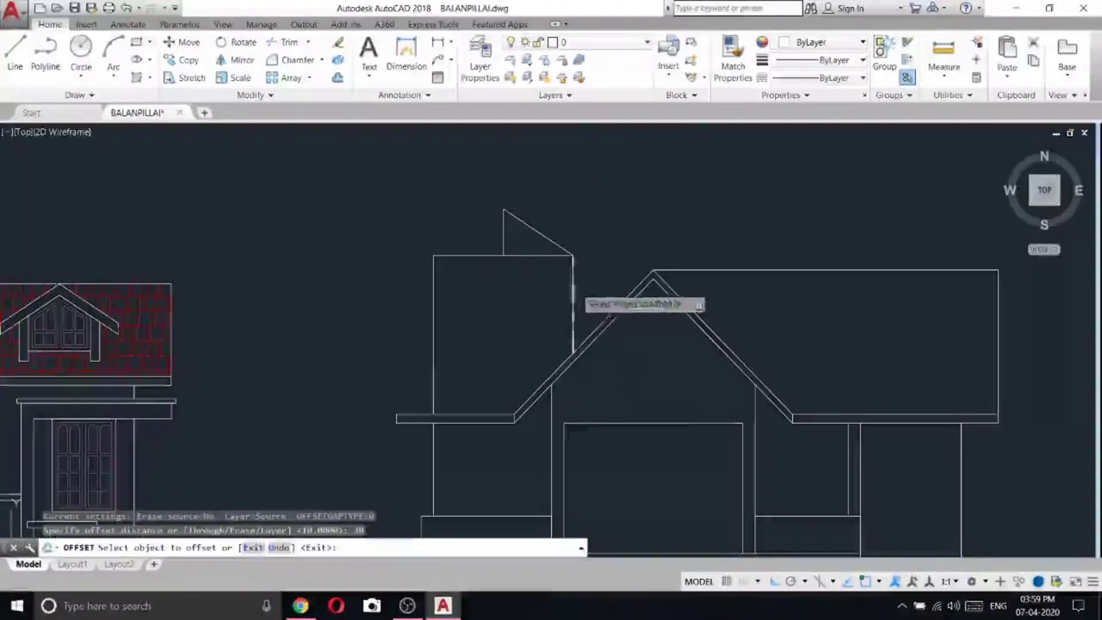
click(433, 302)
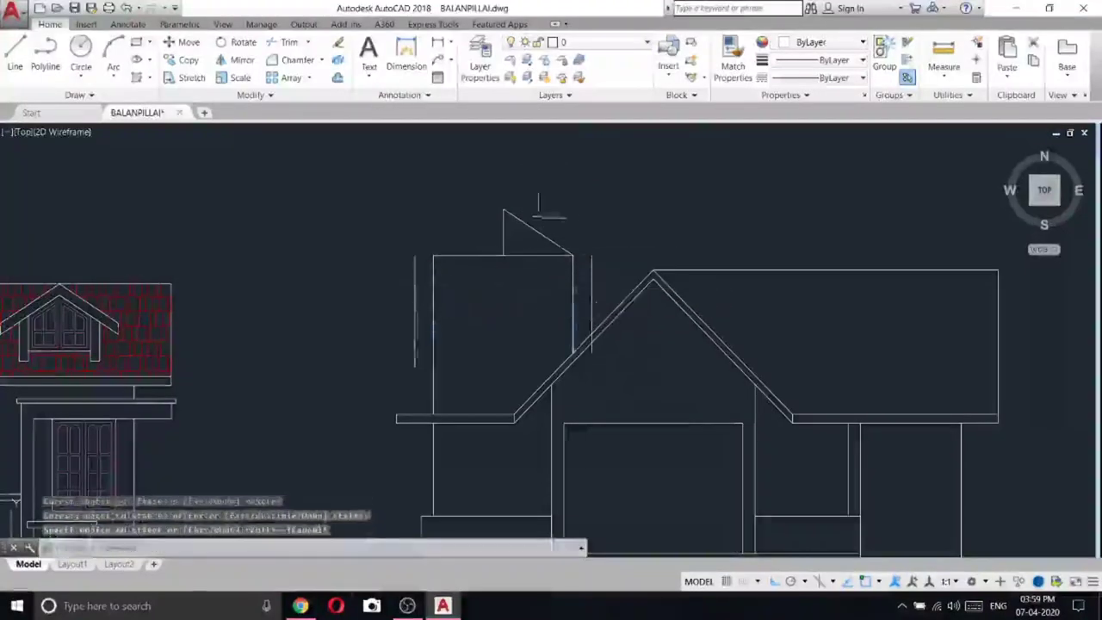
- Mirror the sloping roof line about the vertical centre line above the raised block, keeping the original
click(522, 221)
right_click(469, 191)
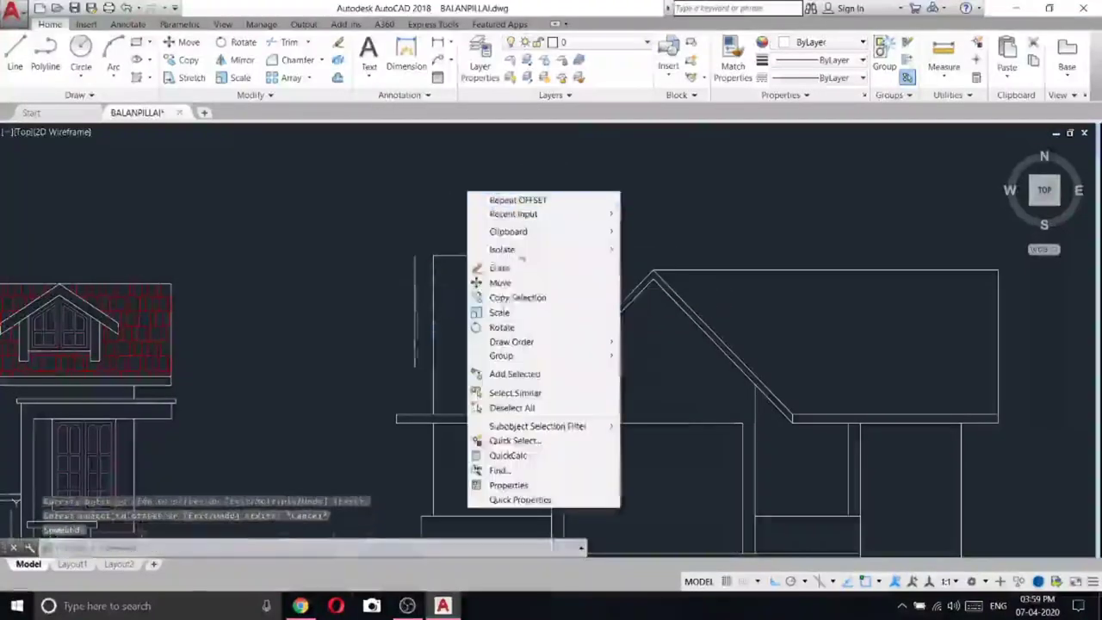
click(517, 299)
click(242, 59)
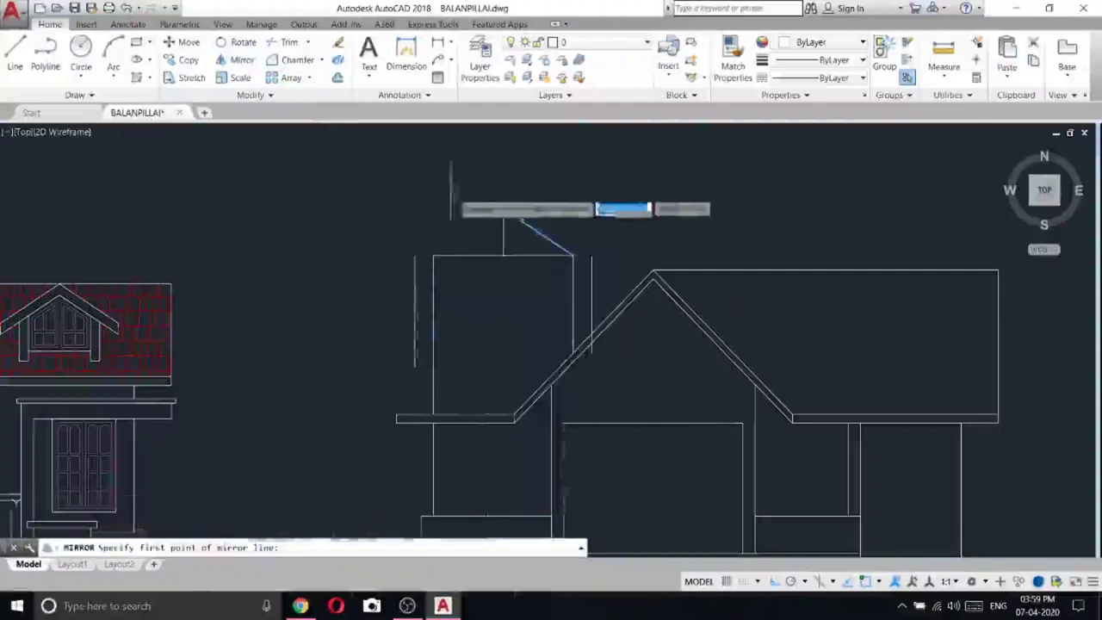
click(504, 209)
click(504, 256)
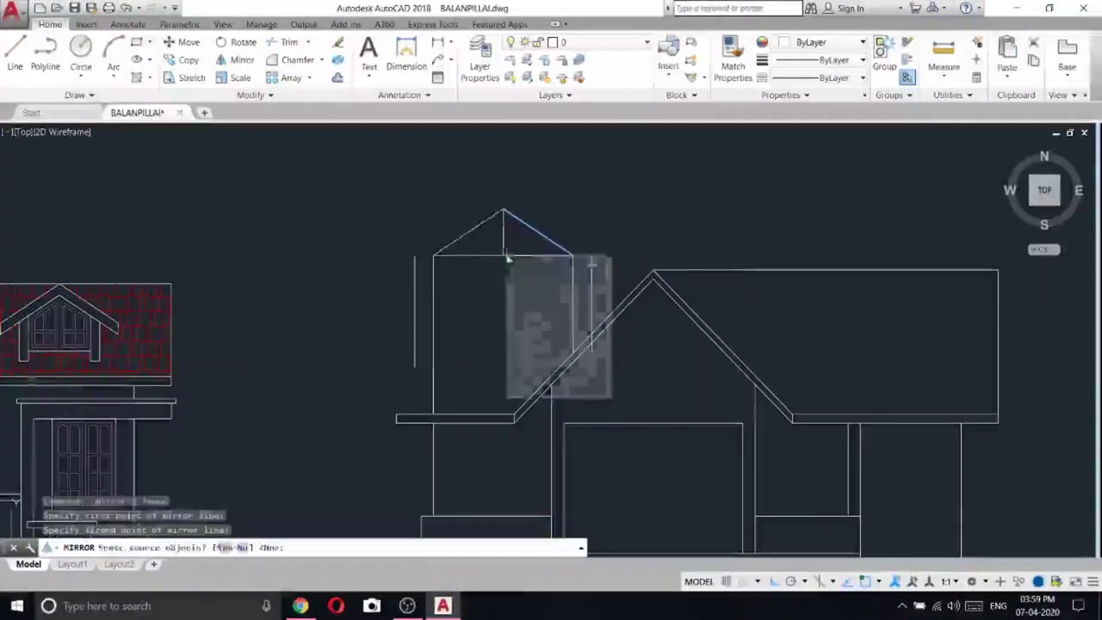
key(Return)
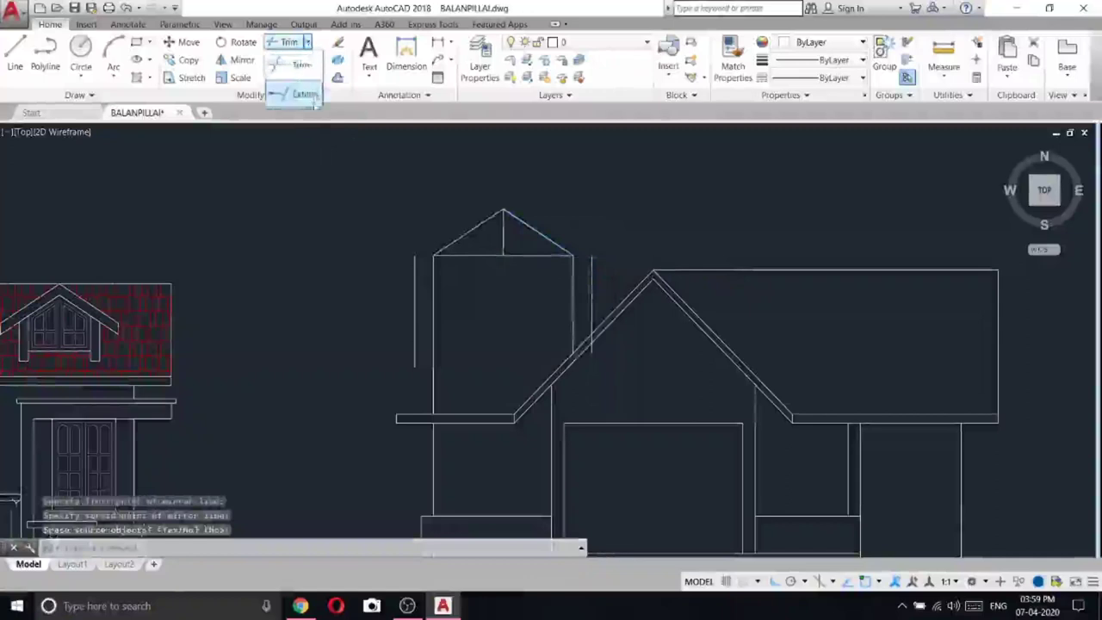
- Extend both sloping roof lines down to the offset lines outside the raised block
click(302, 94)
key(Return)
click(467, 233)
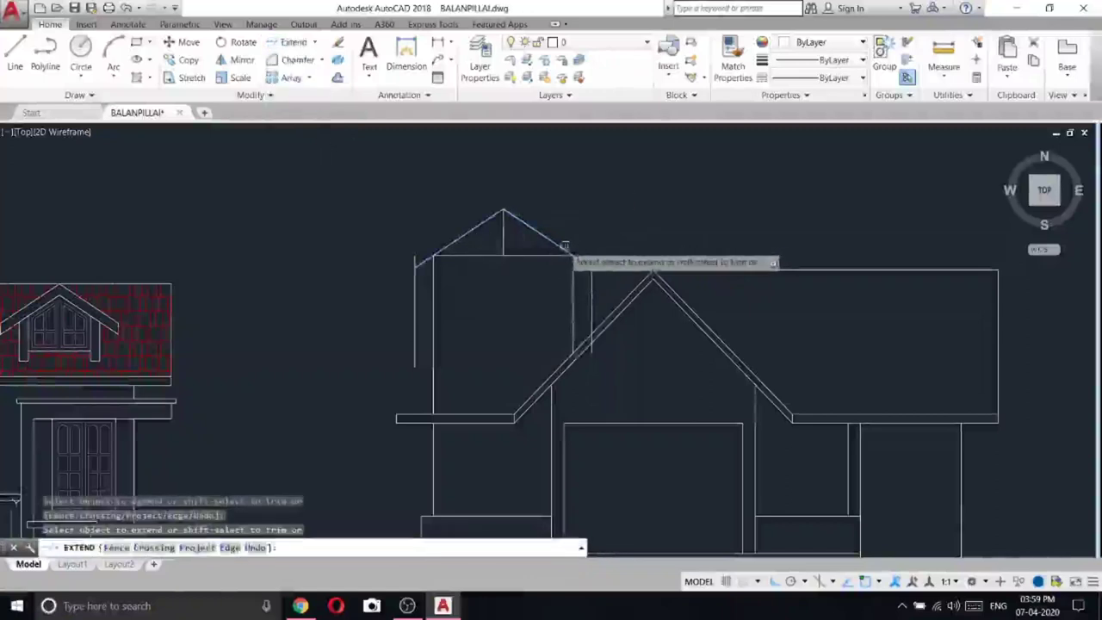
click(564, 248)
key(Escape)
- Erase the vertical centre line beneath the raised block's roof peak
click(524, 252)
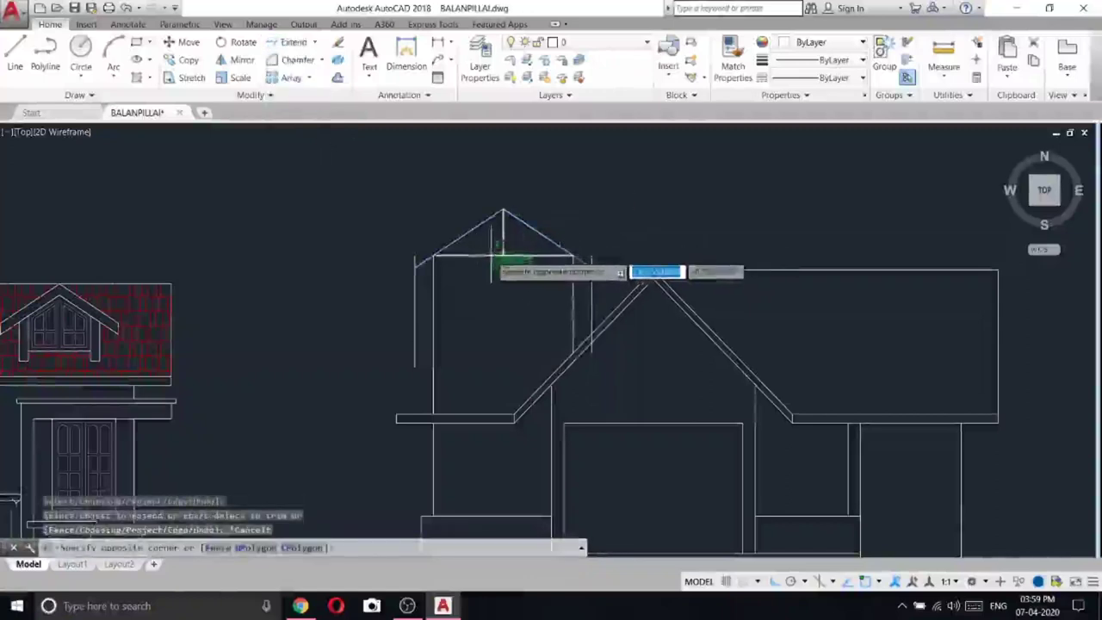
key(Escape)
click(504, 237)
right_click(504, 233)
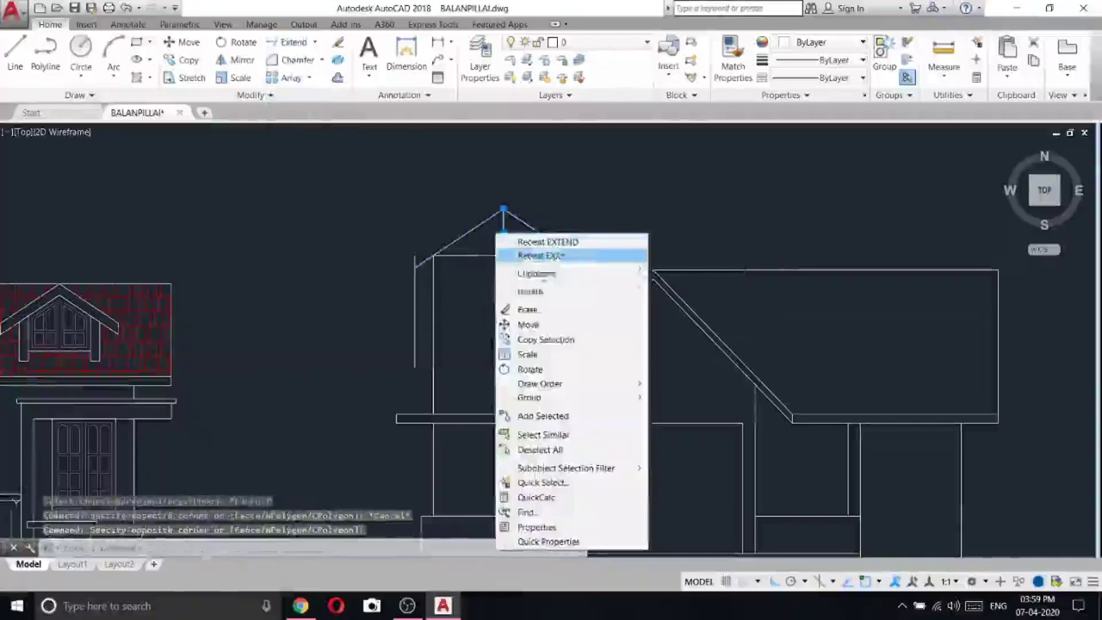
click(549, 306)
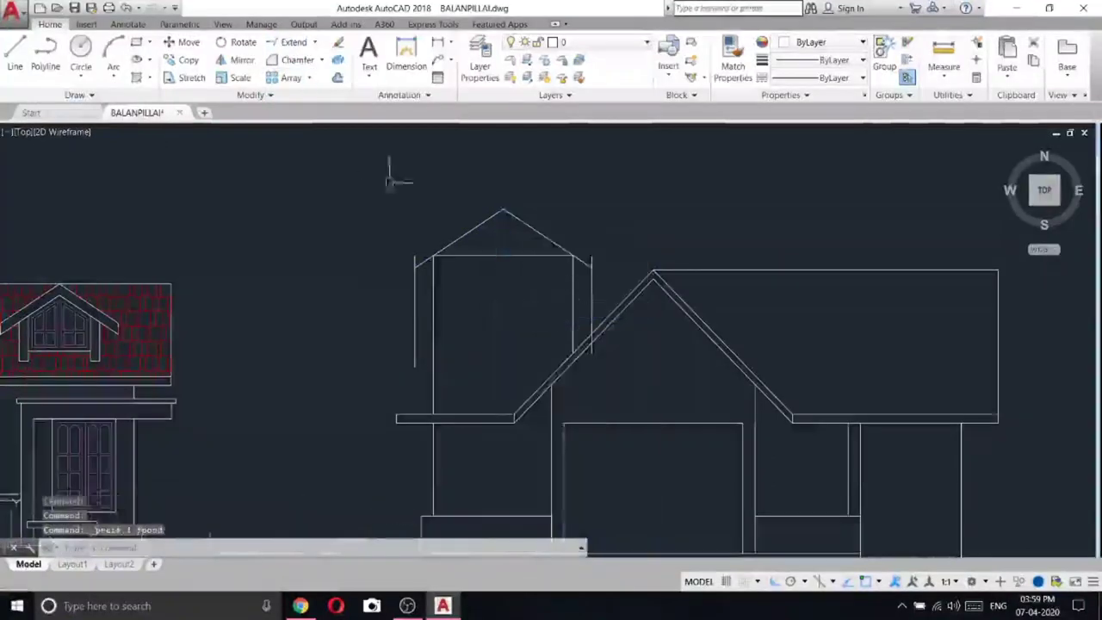
click(21, 57)
scroll(428, 258, up, 6)
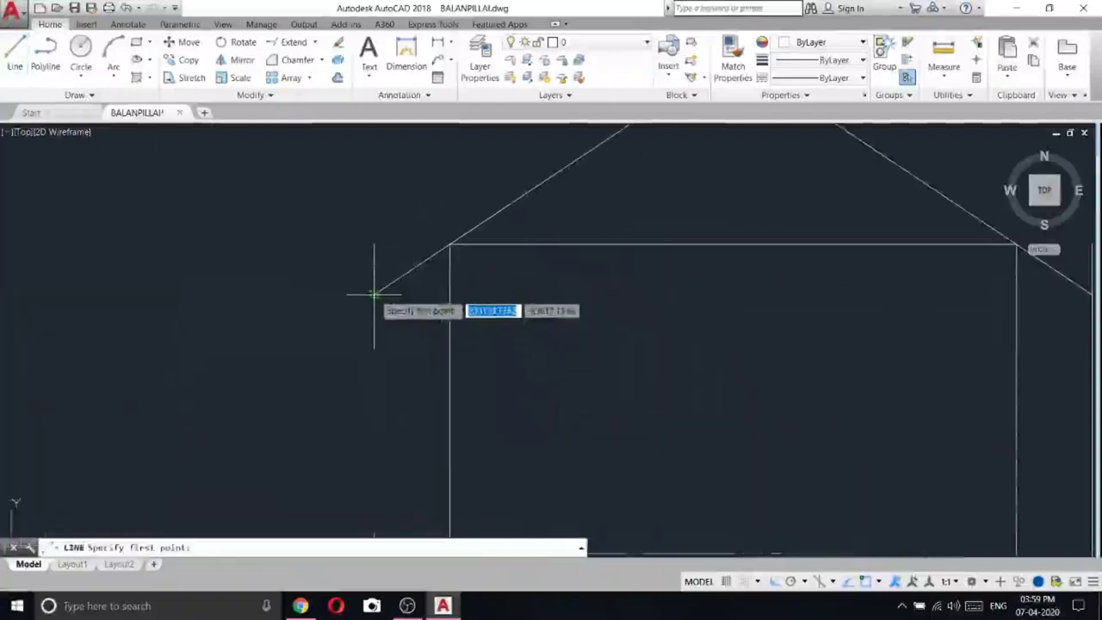
key(Escape)
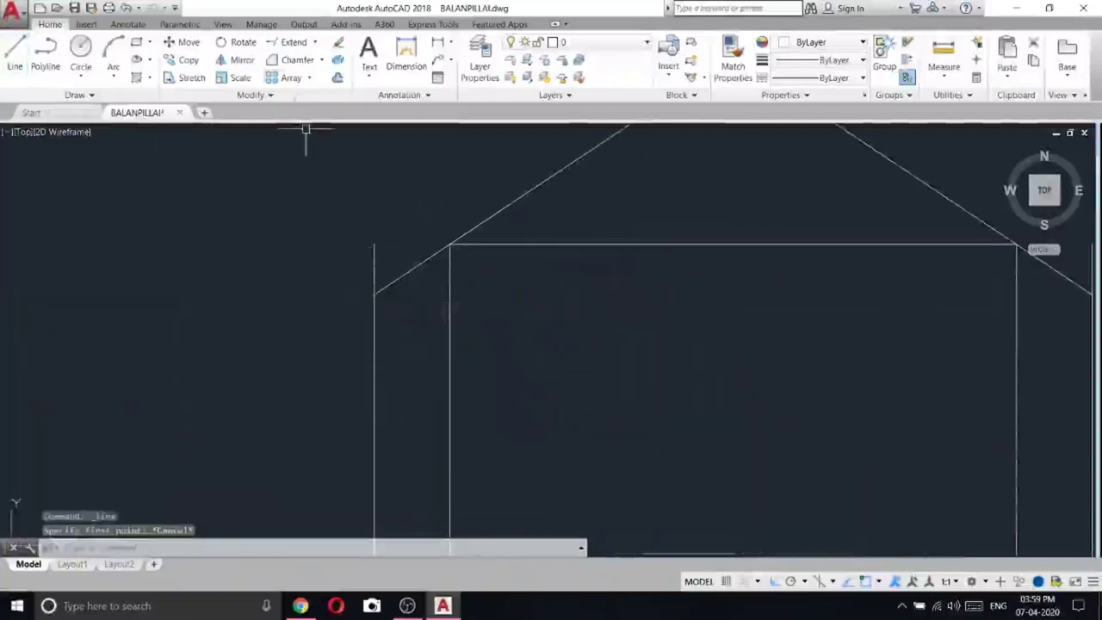
- Start an offset with a distance of 10 for the raised block's roof
click(337, 78)
text(10)
key(Return)
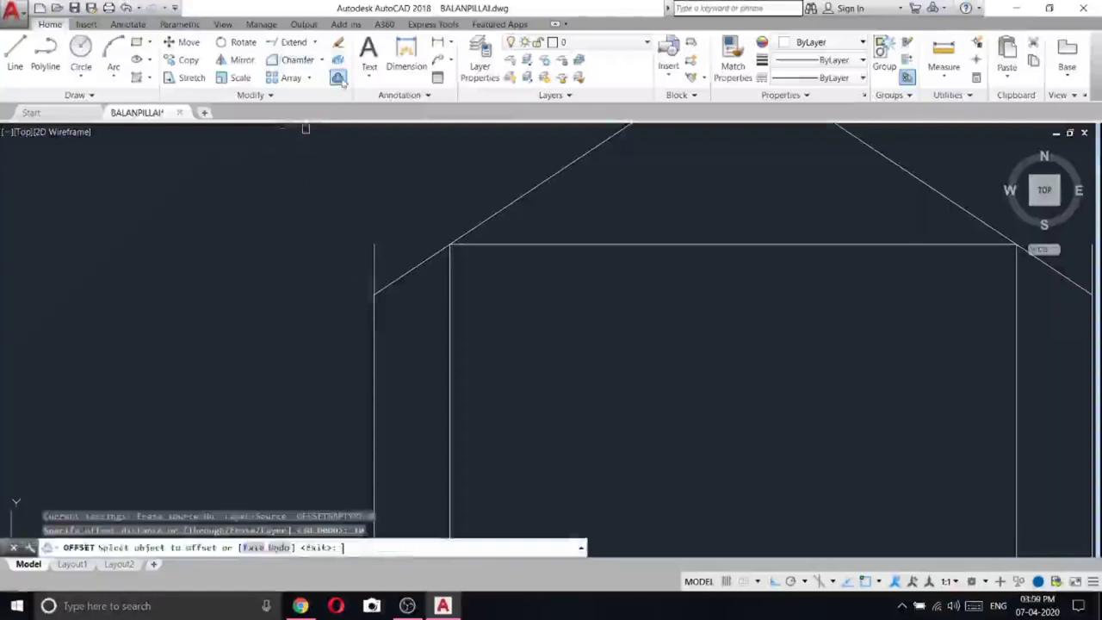
- Offset both sloping roof lines of the tower outward by 10 and join the offset lines at the ridge with Chamfer
scroll(492, 271, down, 4)
click(515, 235)
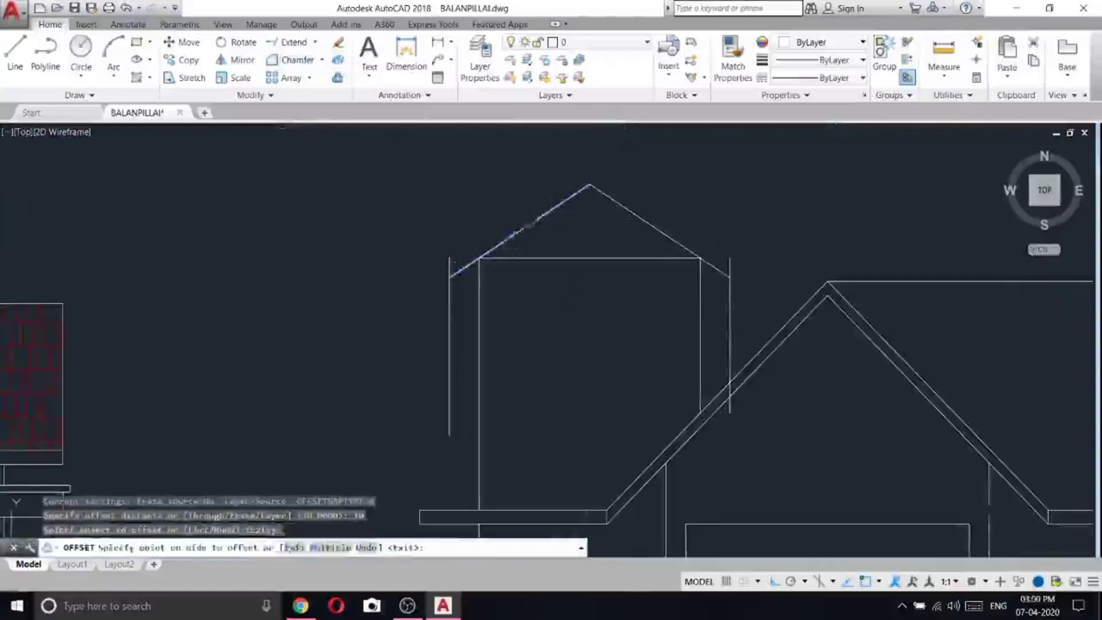
click(607, 209)
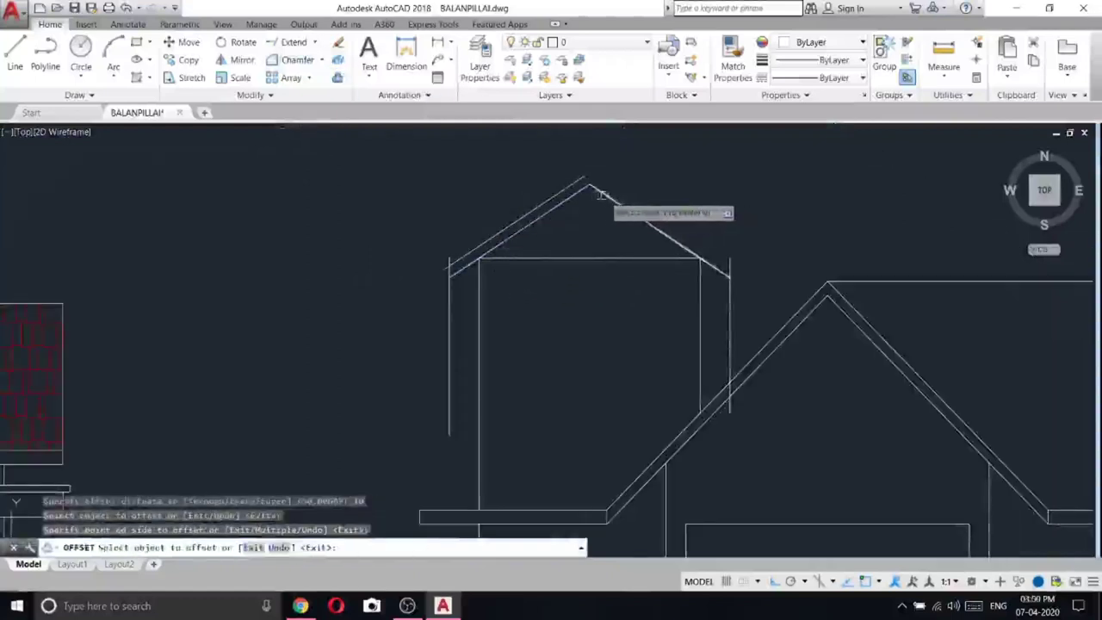
click(603, 189)
click(615, 178)
key(Escape)
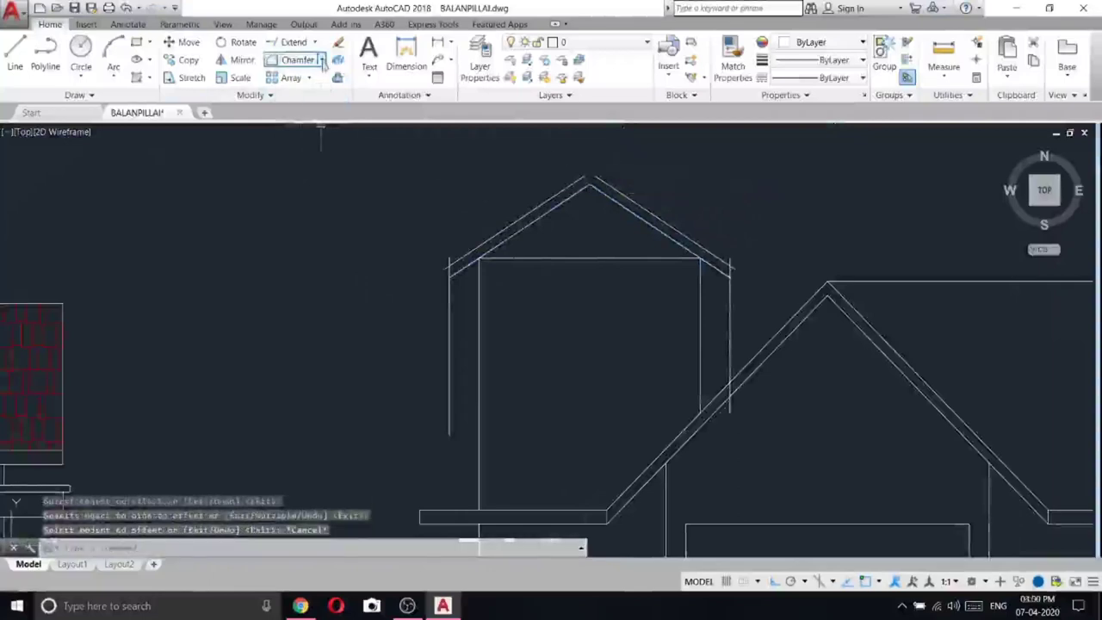
click(301, 59)
click(604, 191)
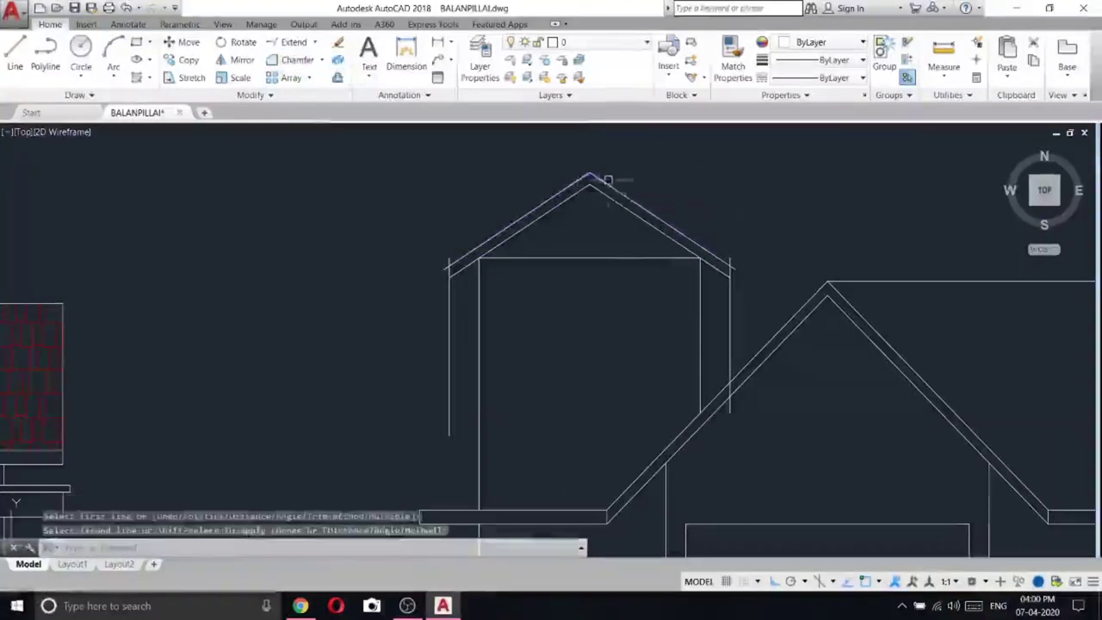
- Draw a horizontal line between the lower ends of the tower roof's two inner slopes
click(15, 58)
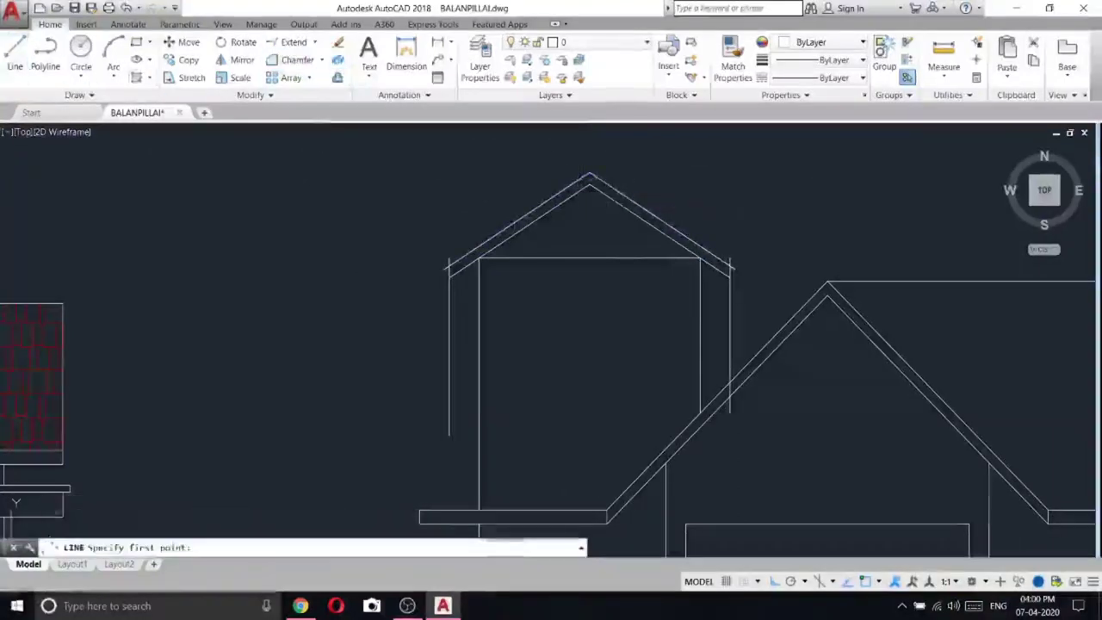
click(449, 277)
scroll(729, 272, up, 4)
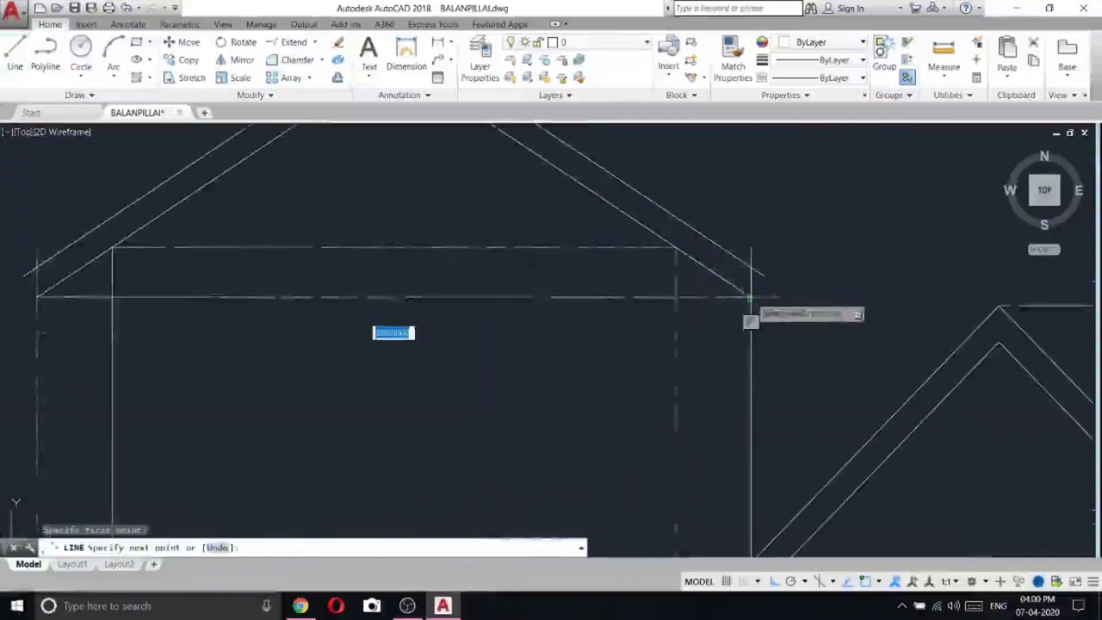
key(Escape)
click(750, 259)
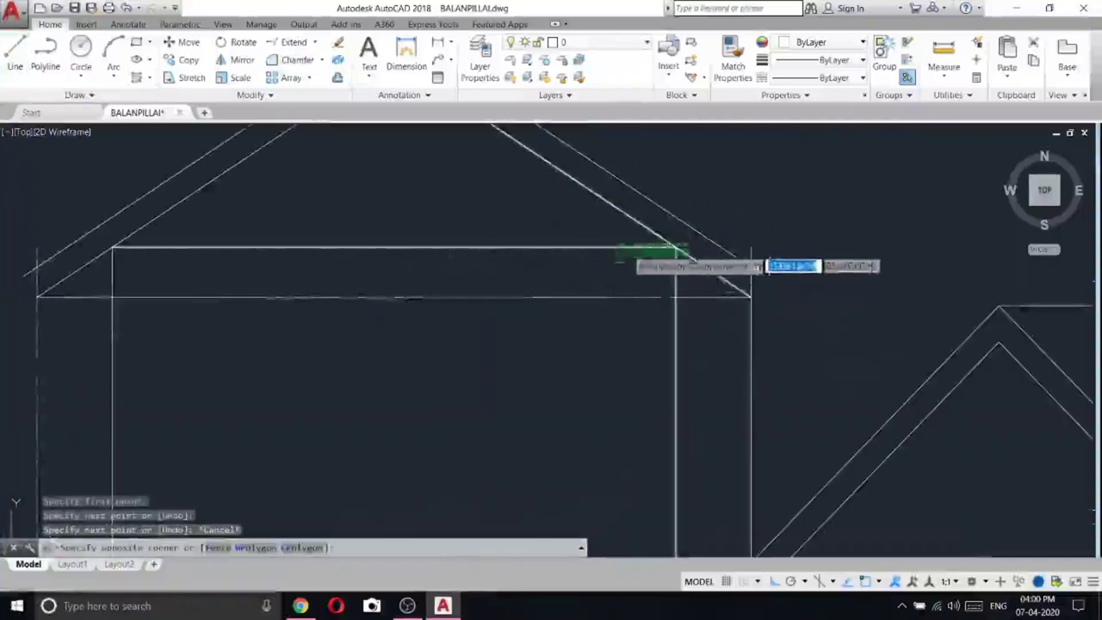
key(Escape)
- Trim the vertical and sloping overhangs at both tower eaves, along with the horizontal eave line from the left wall to the right end
click(315, 41)
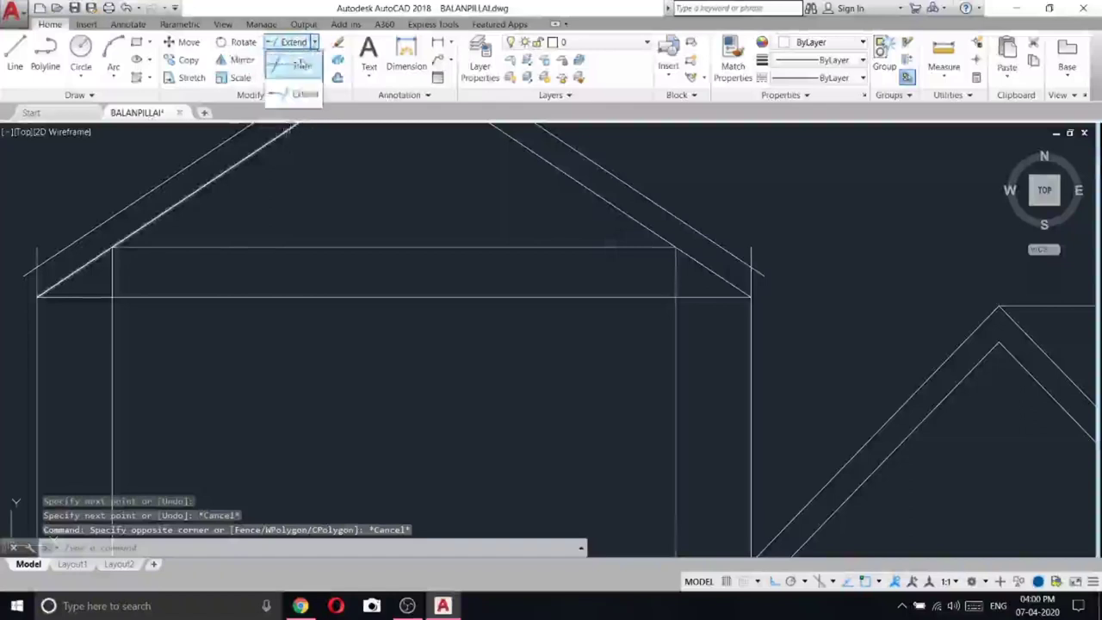
click(288, 62)
click(753, 249)
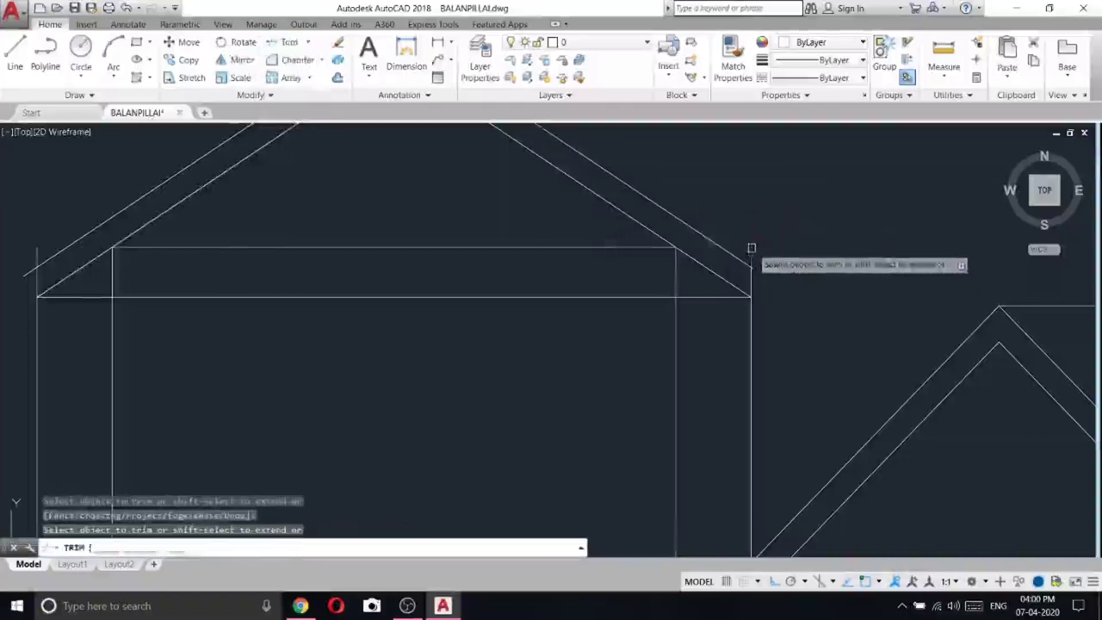
click(752, 313)
click(712, 295)
click(720, 295)
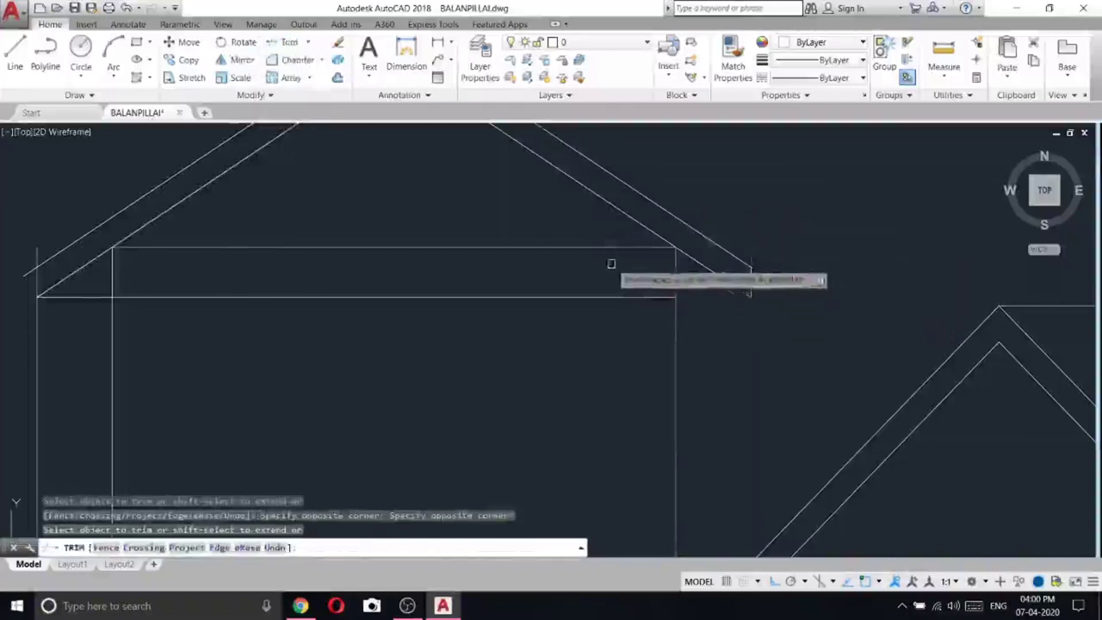
click(393, 278)
click(340, 320)
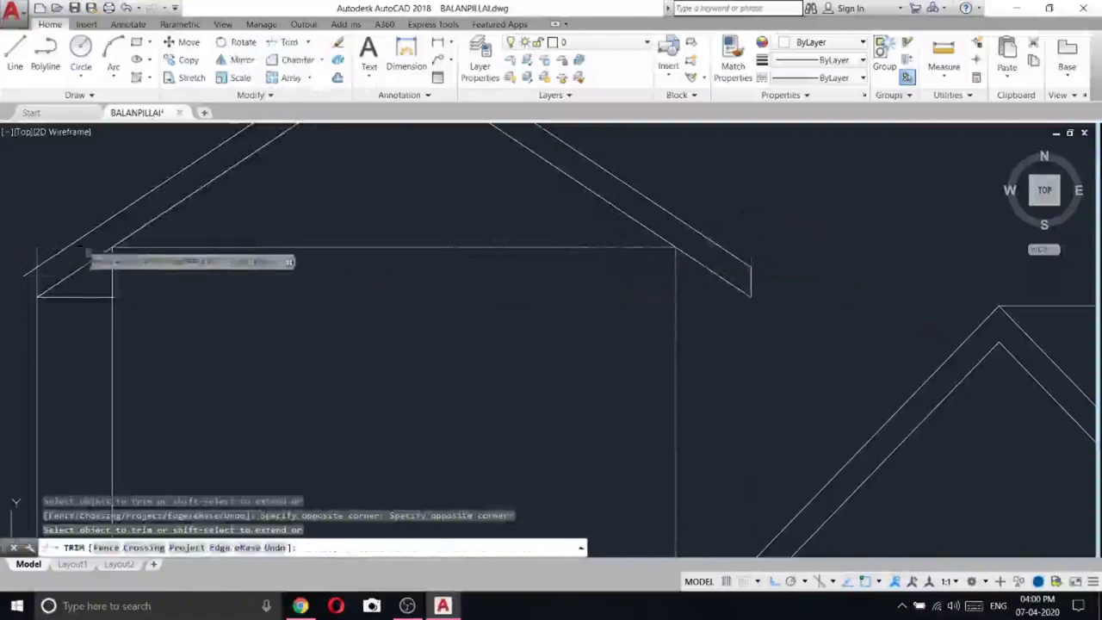
click(28, 274)
click(39, 307)
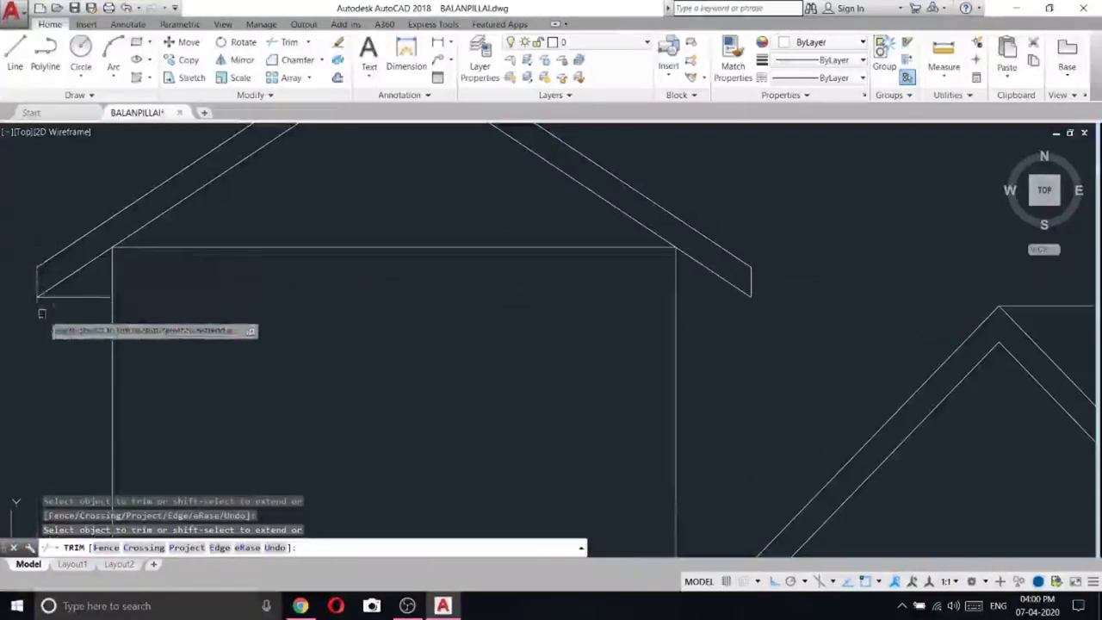
- Erase the horizontal line joining the tops of the tower's two wall lines
click(277, 233)
click(267, 250)
right_click(278, 227)
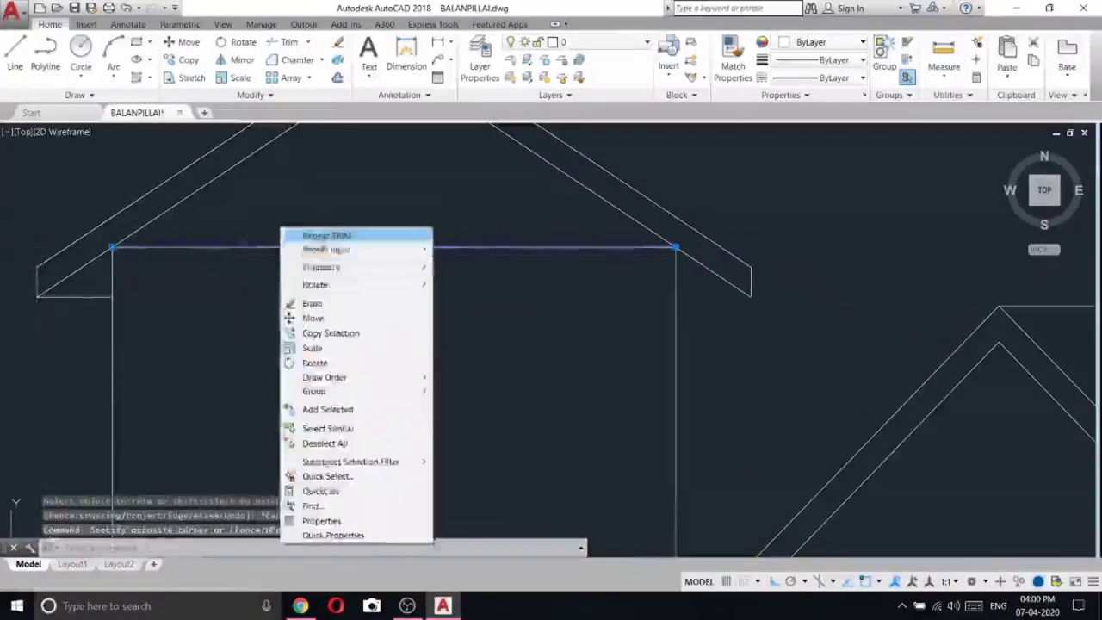
click(341, 299)
right_click(323, 233)
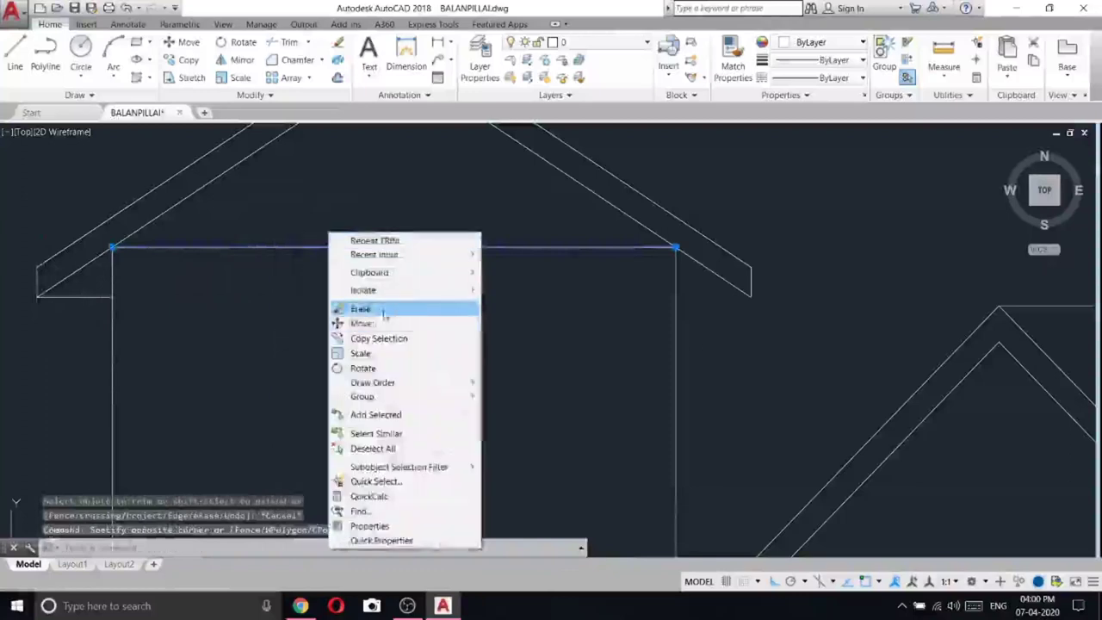
click(393, 307)
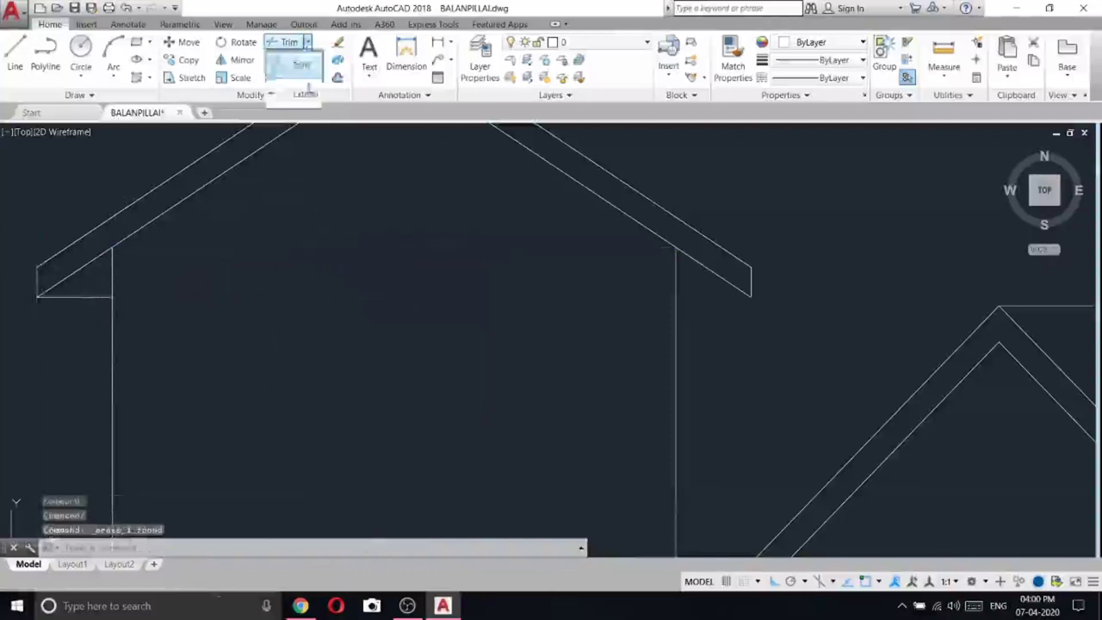
- Extend the remaining eave line stub across the tower to the right eave end
click(305, 93)
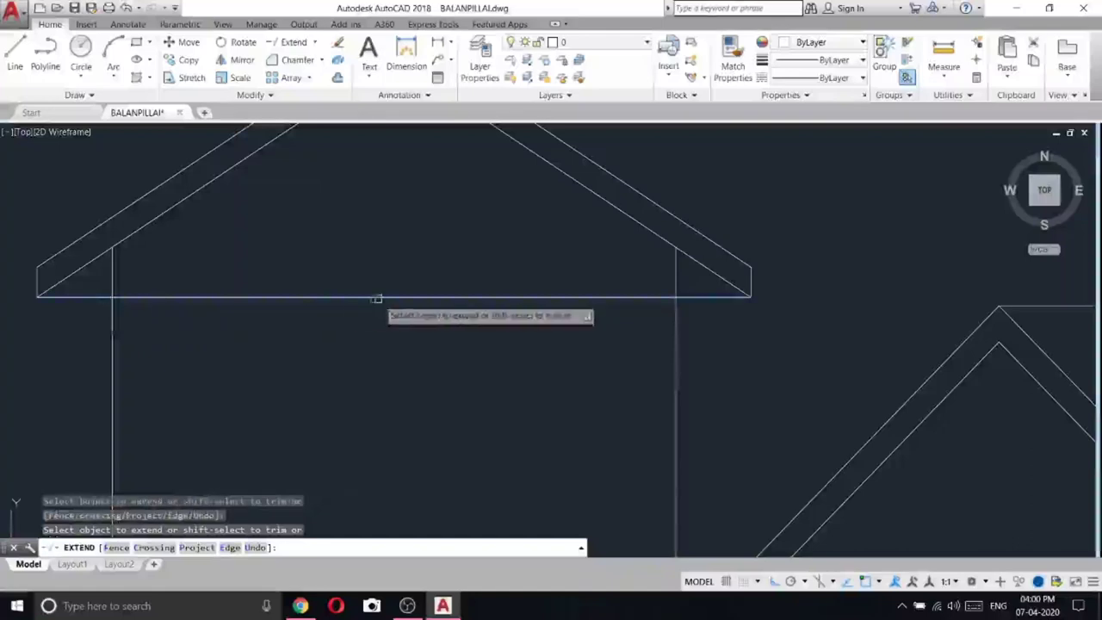
scroll(390, 298, down, 3)
key(Escape)
- Erase the two inner sloping lines of the tower roof
scroll(534, 220, down, 2)
scroll(524, 216, up, 6)
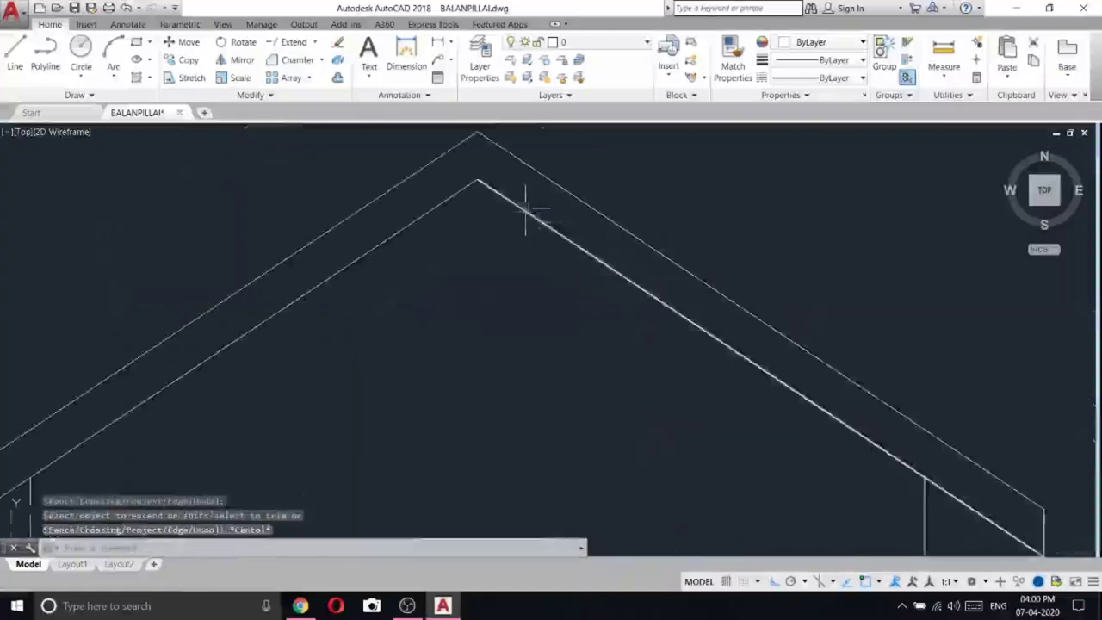
scroll(509, 180, down, 2)
click(506, 175)
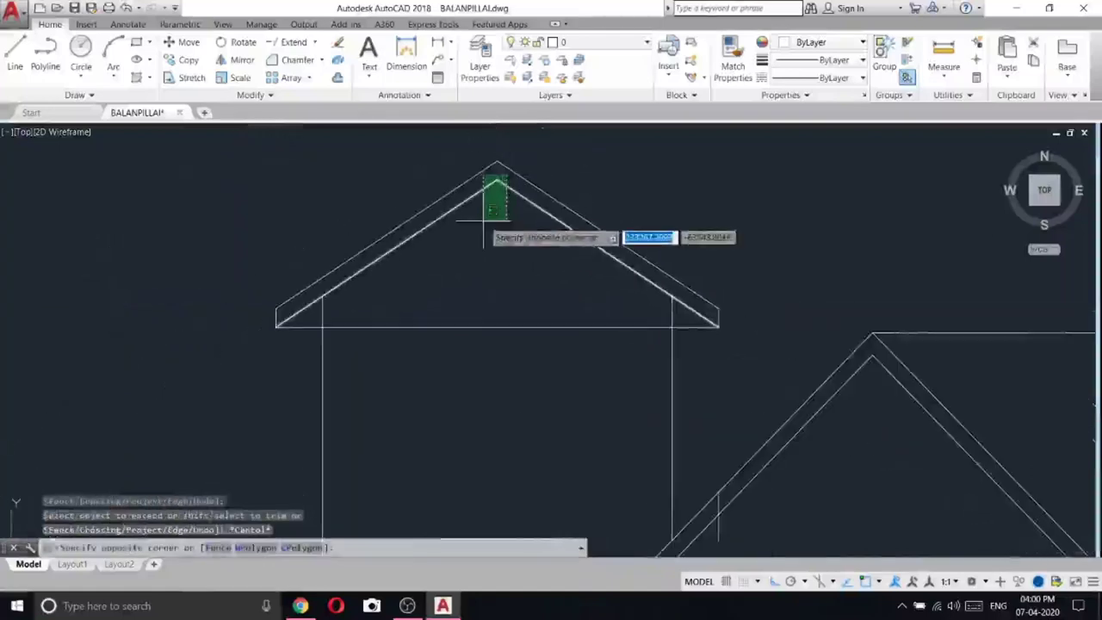
click(484, 221)
right_click(484, 221)
click(556, 294)
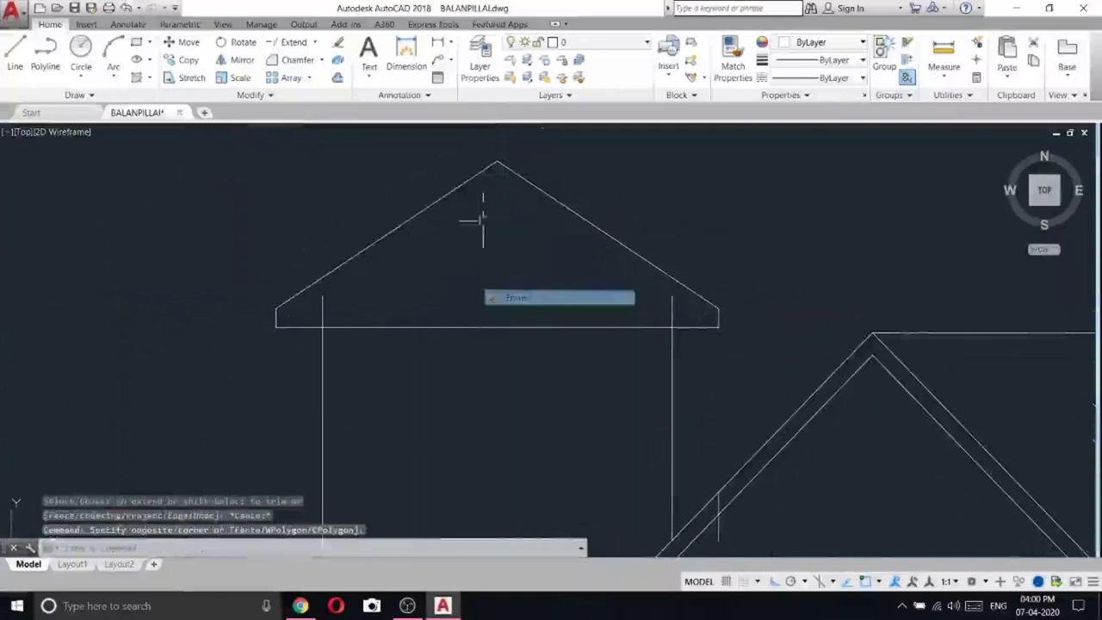
- Draw a horizontal line between the upper eave corners of the tower roof to form the fascia band
click(15, 60)
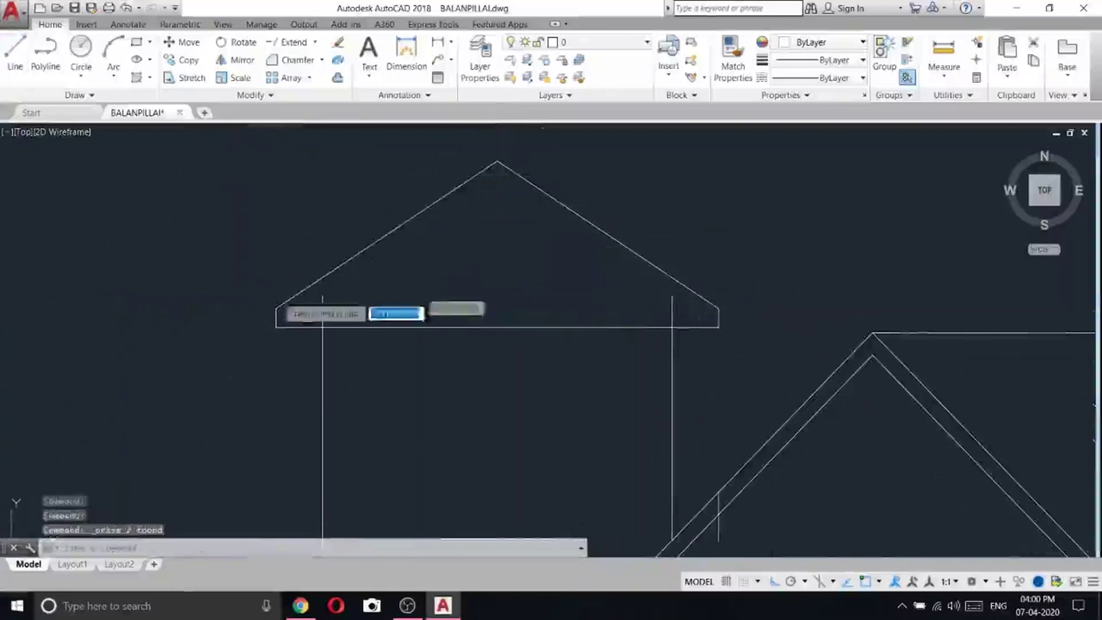
click(277, 308)
key(Escape)
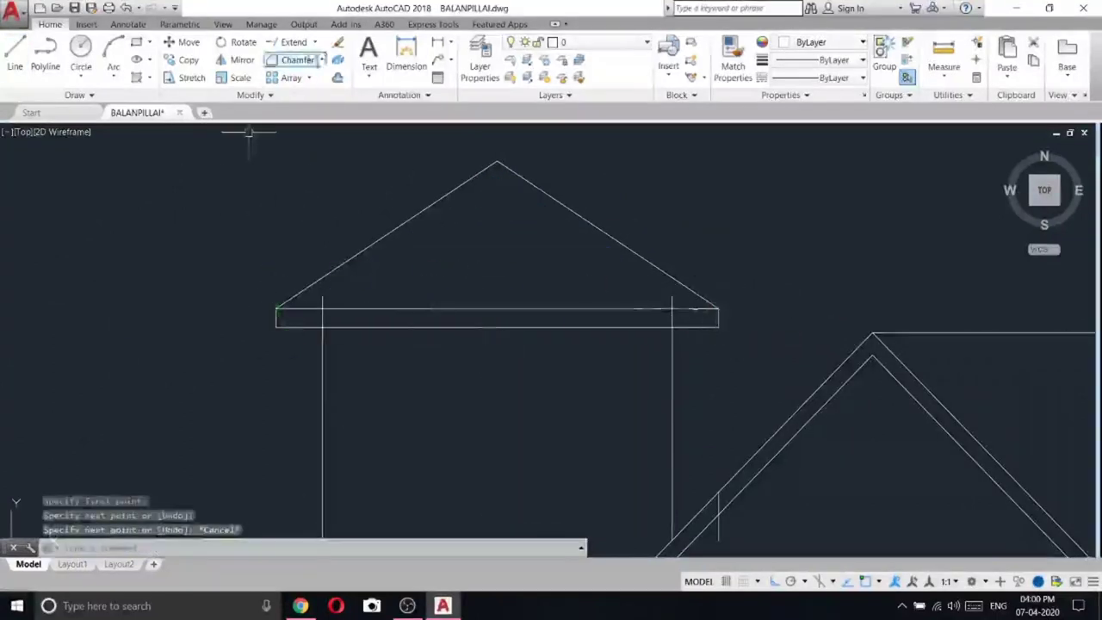
- Trim the tower's two wall lines back to the underside of the fascia band
click(310, 58)
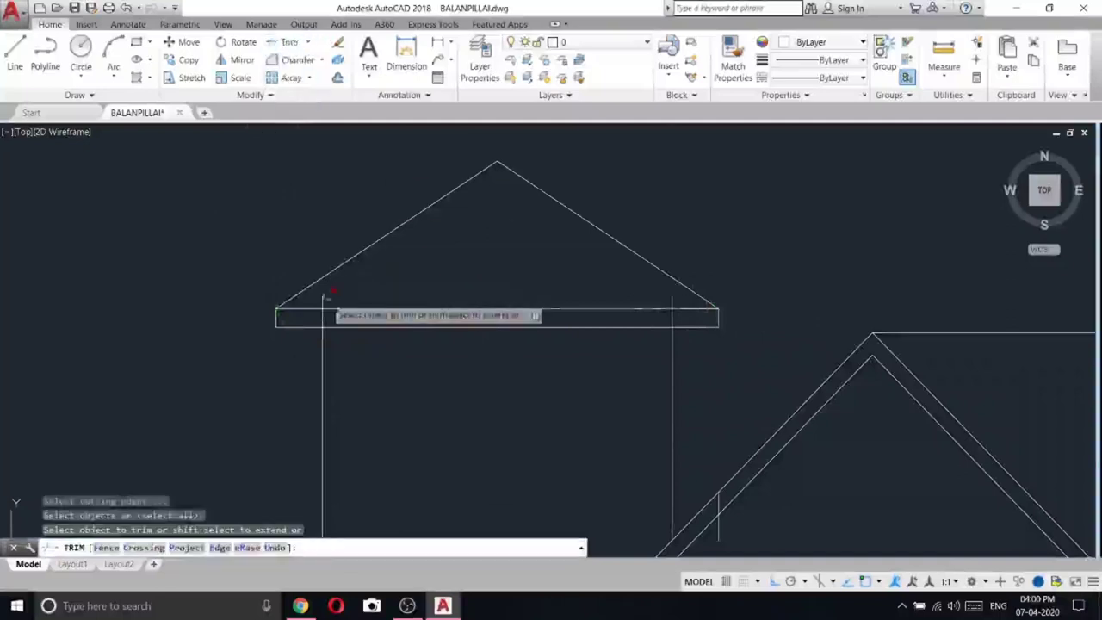
scroll(322, 299, up, 2)
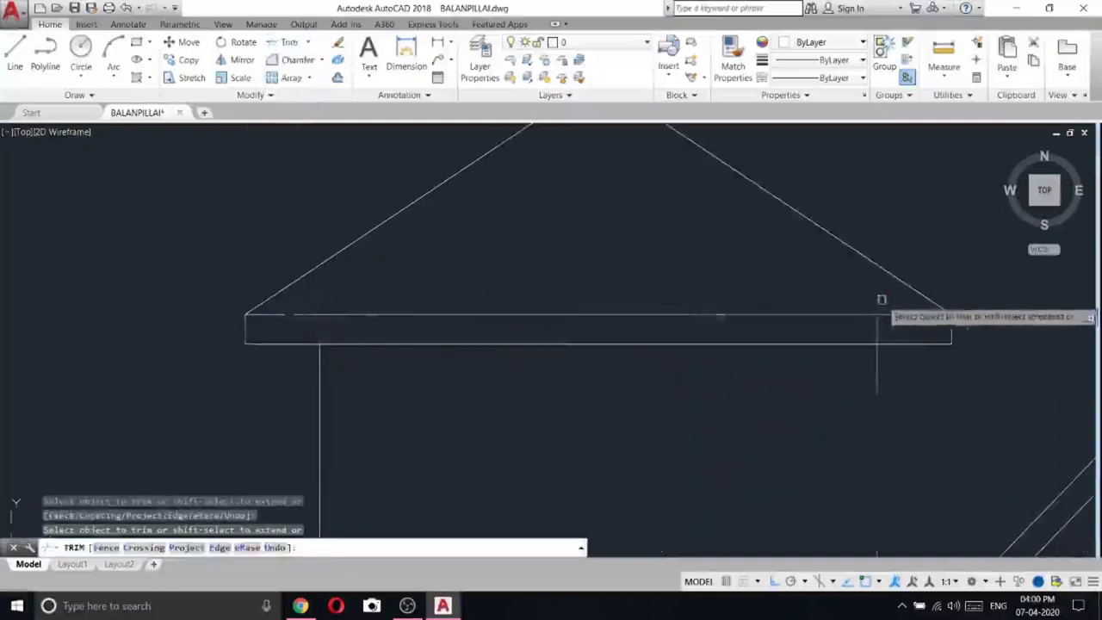
scroll(604, 286, down, 5)
right_click(692, 224)
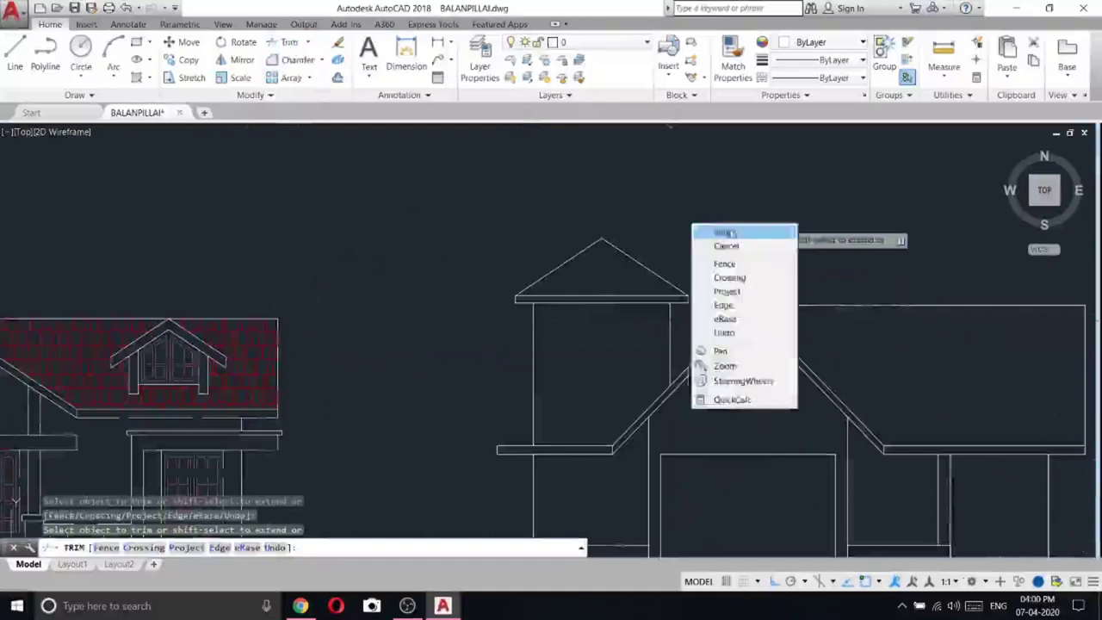
click(727, 233)
- Erase the leftover short vertical line crossing the left slope of the main gable roof
middle_drag(575, 311, 438, 250)
scroll(539, 323, up, 6)
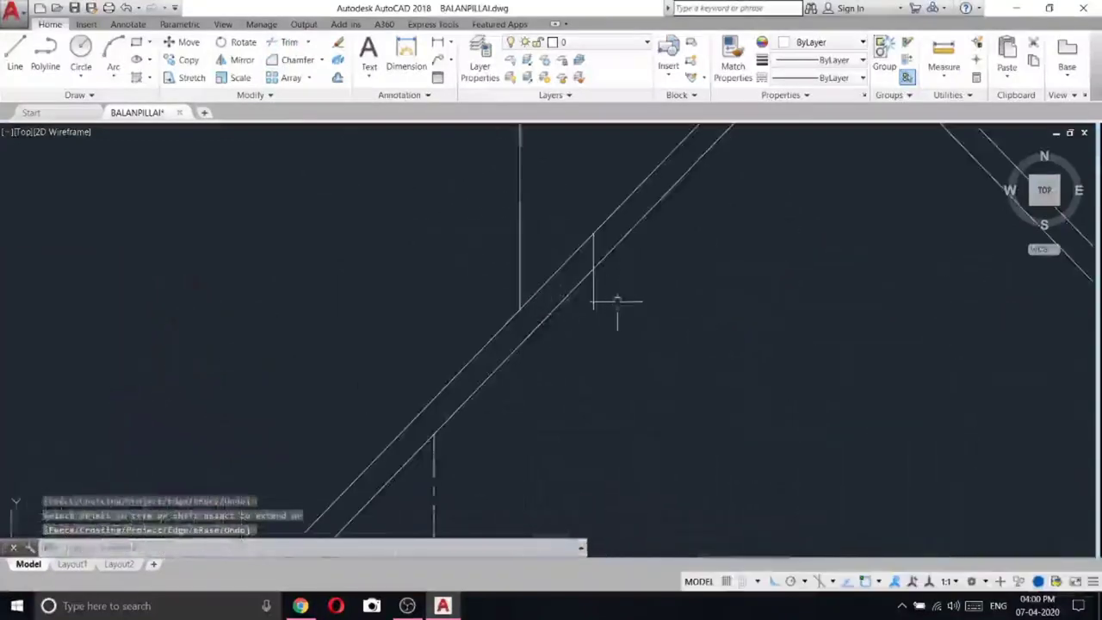
click(593, 295)
right_click(644, 287)
click(680, 351)
- Draw a horizontal line across the main gable between the tops of its two outer vertical lines
scroll(796, 325, down, 6)
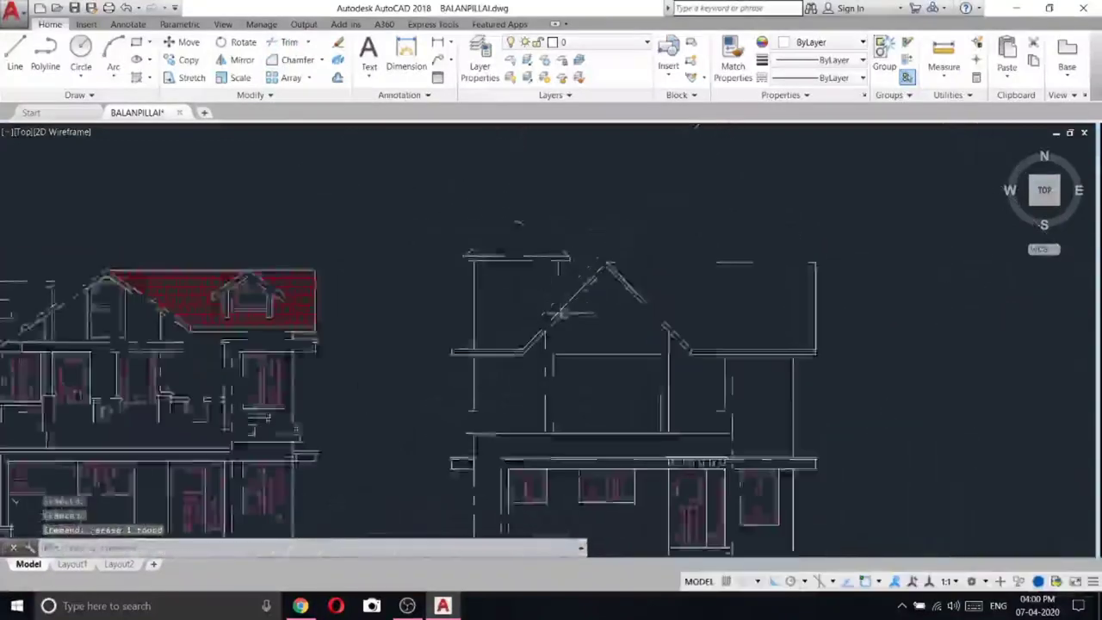
scroll(583, 336, up, 5)
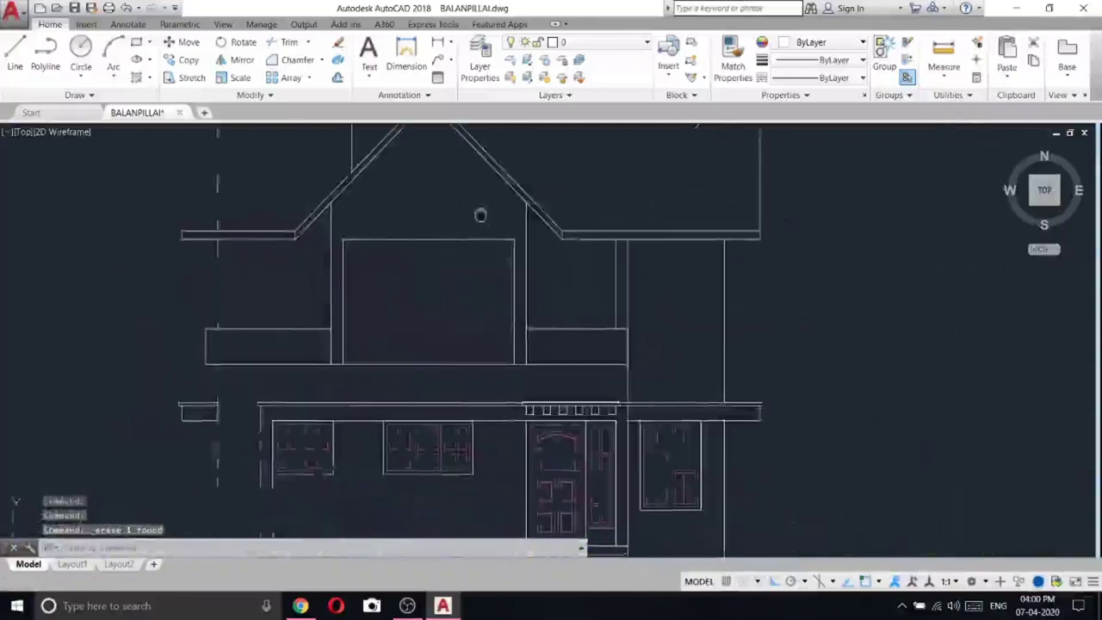
click(14, 53)
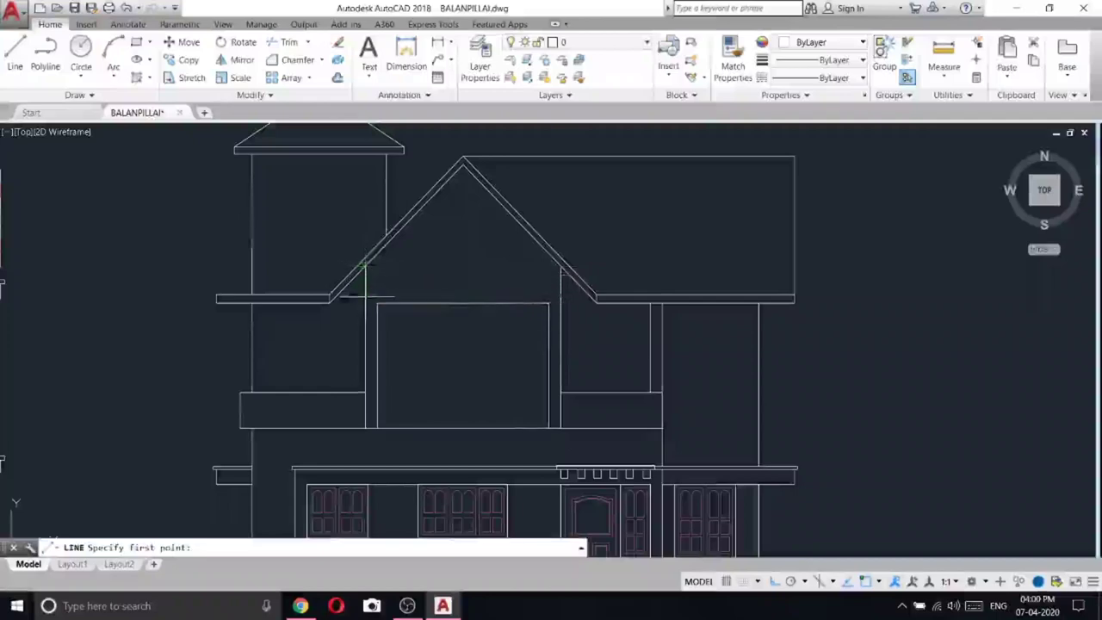
scroll(365, 241, up, 4)
click(370, 242)
scroll(370, 246, down, 6)
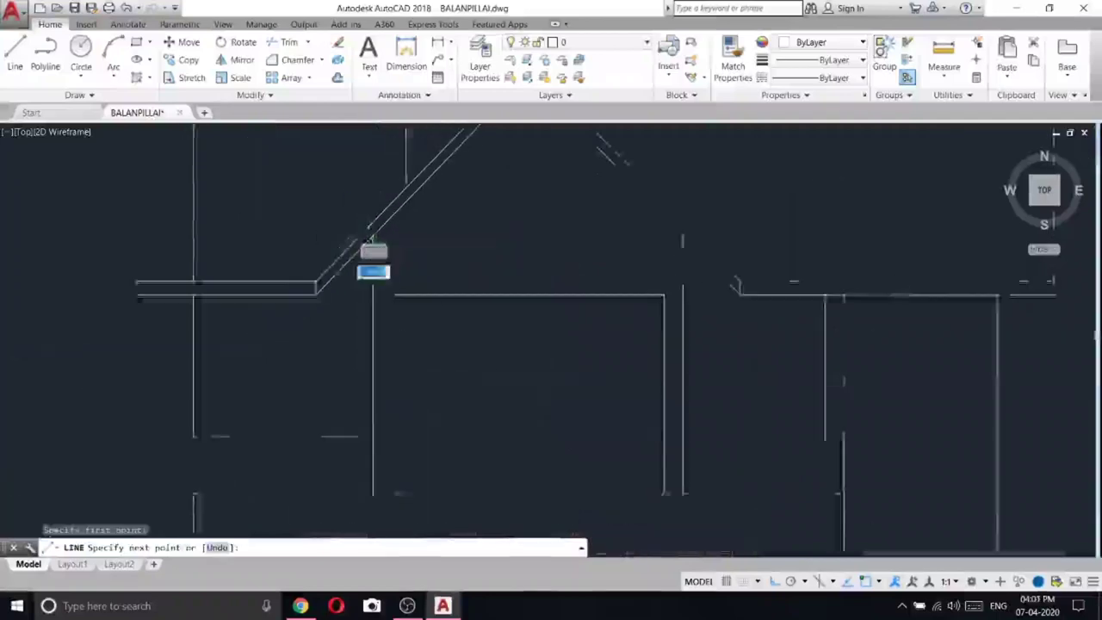
scroll(573, 242, up, 4)
click(579, 237)
right_click(613, 181)
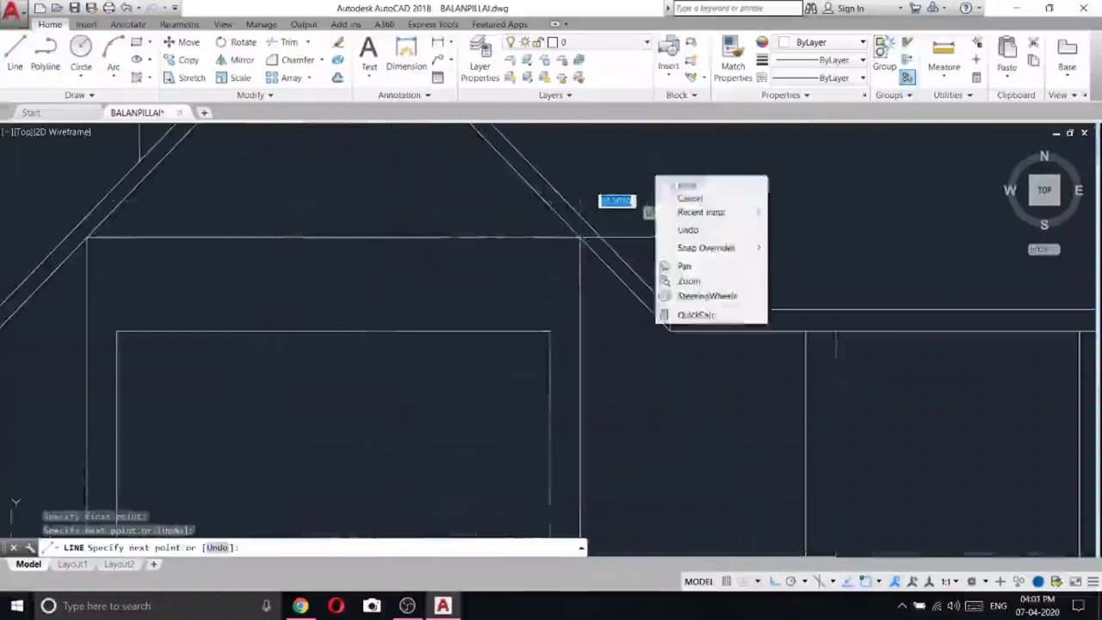
click(680, 183)
scroll(401, 263, down, 6)
scroll(384, 280, up, 4)
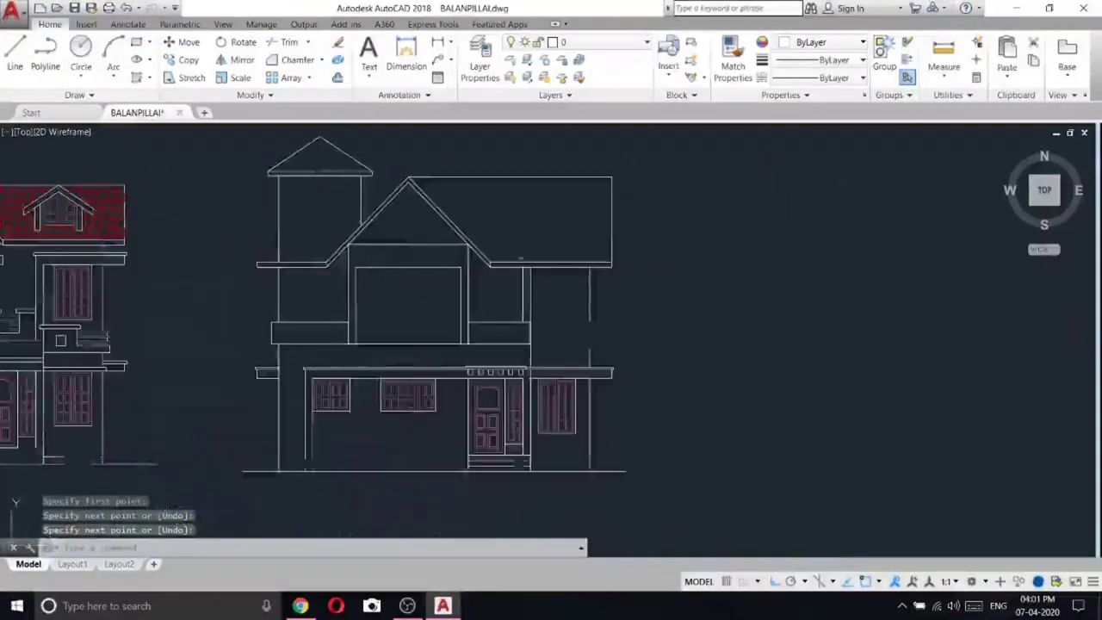
middle_drag(440, 291, 545, 280)
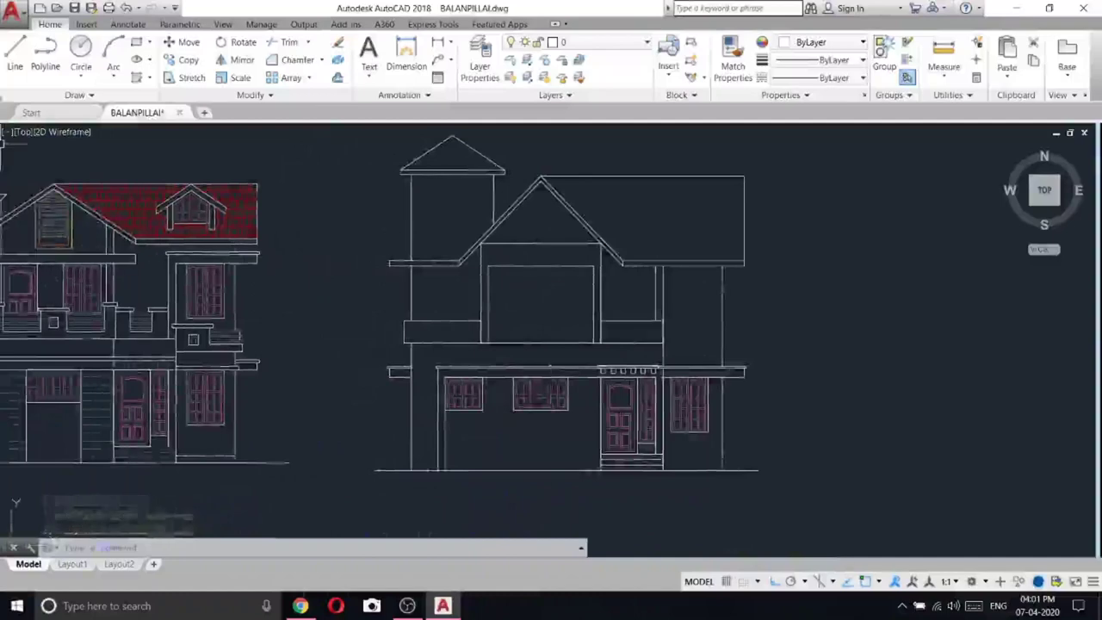
scroll(534, 252, up, 6)
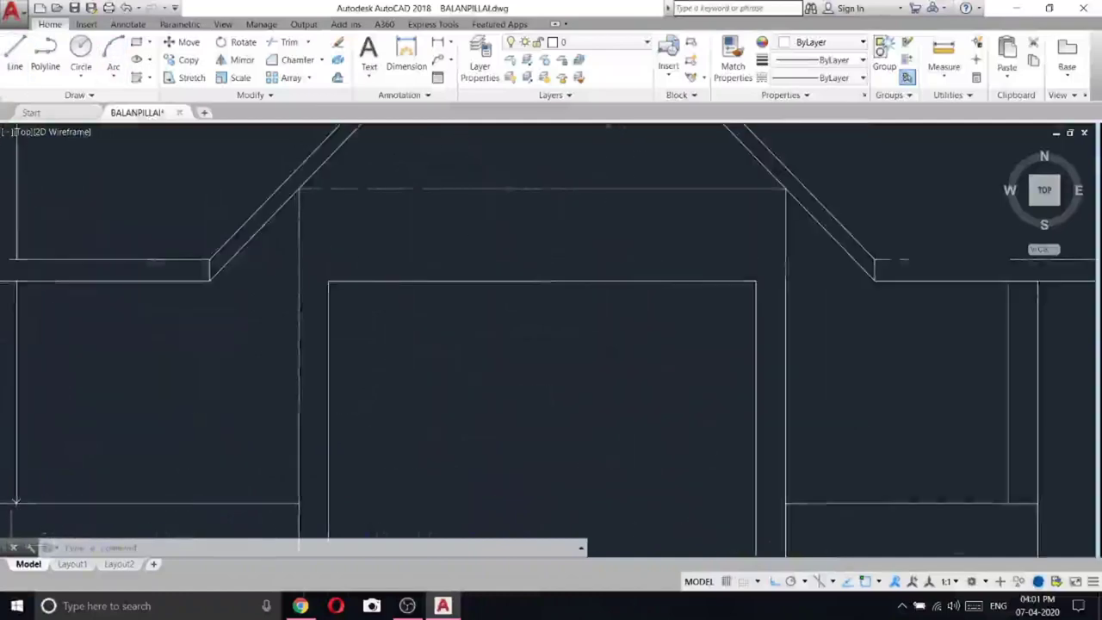
click(19, 59)
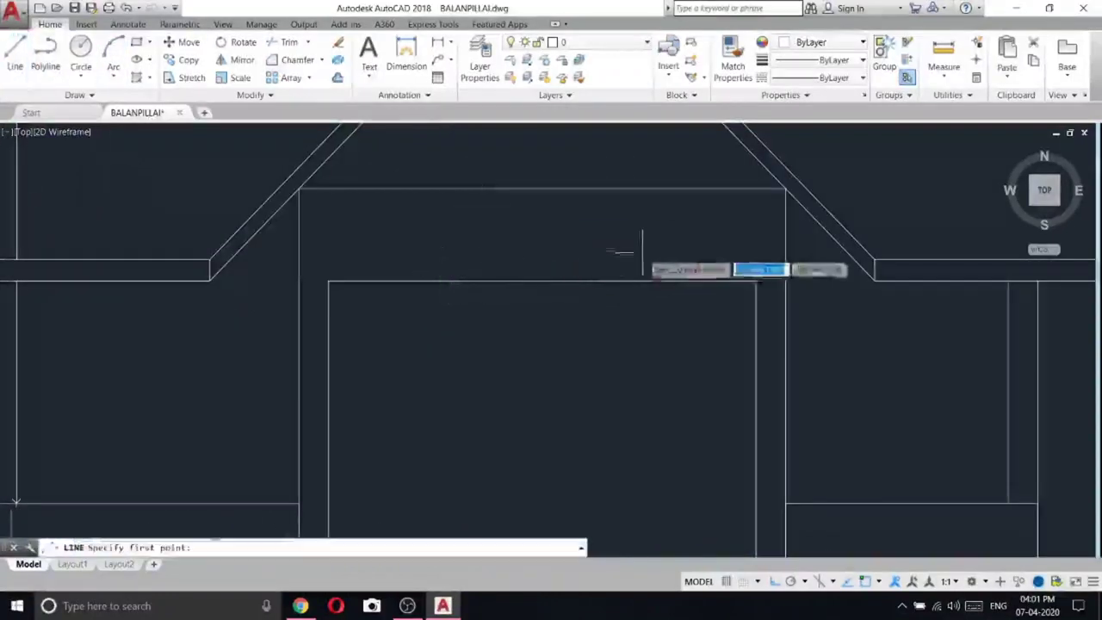
scroll(644, 276, down, 4)
key(Escape)
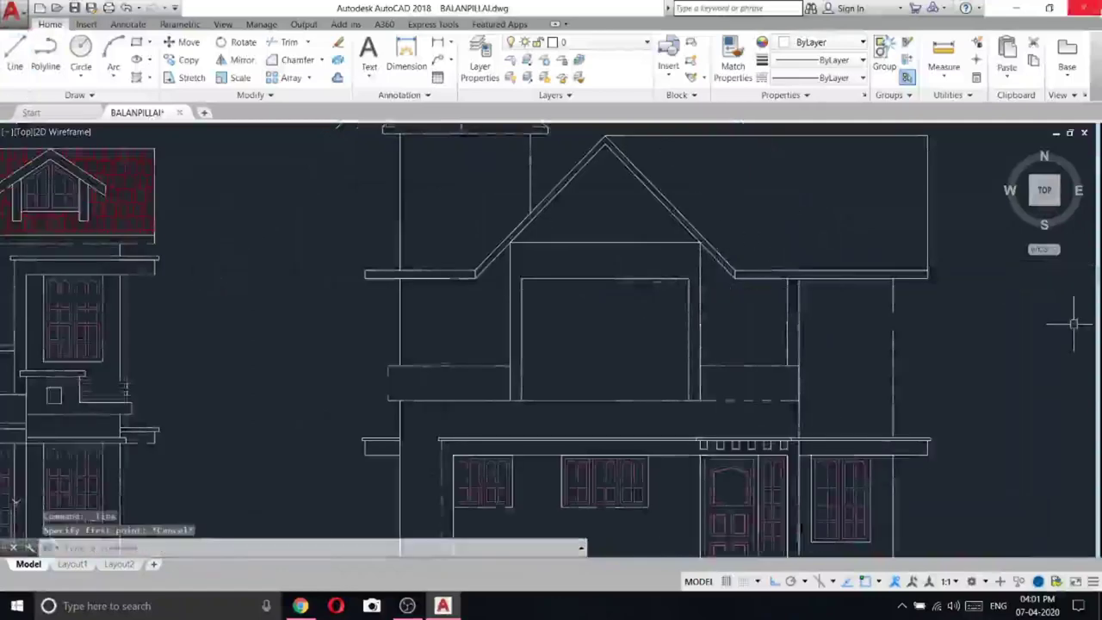
- Examine the new front elevation beside the reference elevation, checking the upper-floor opening, roof and entrance door
scroll(597, 233, up, 4)
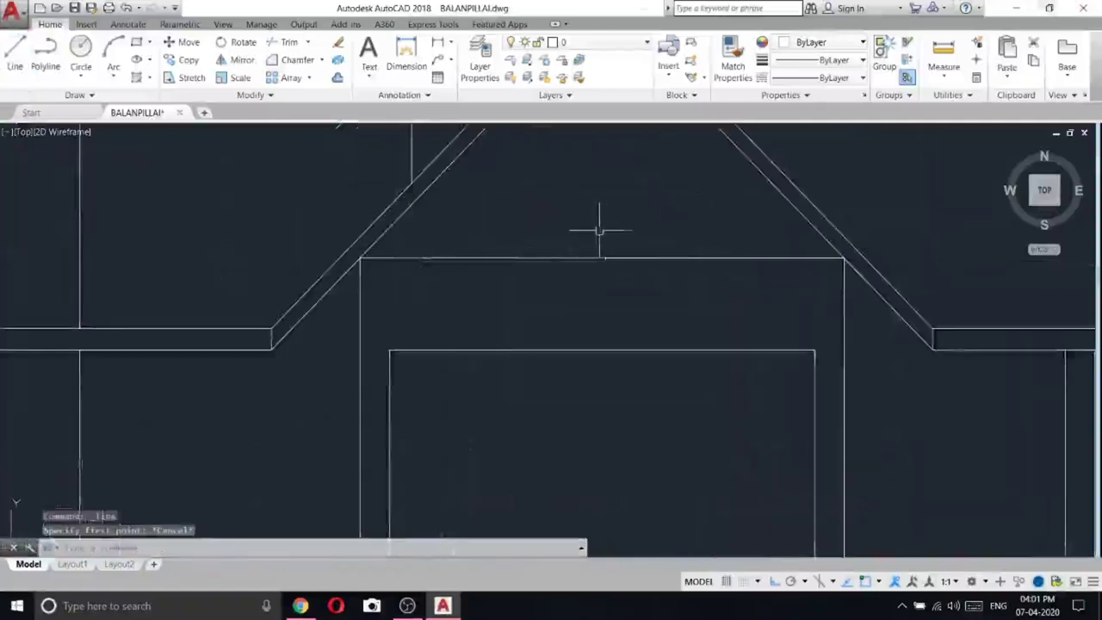
scroll(598, 233, down, 5)
scroll(732, 256, up, 1)
scroll(745, 275, down, 4)
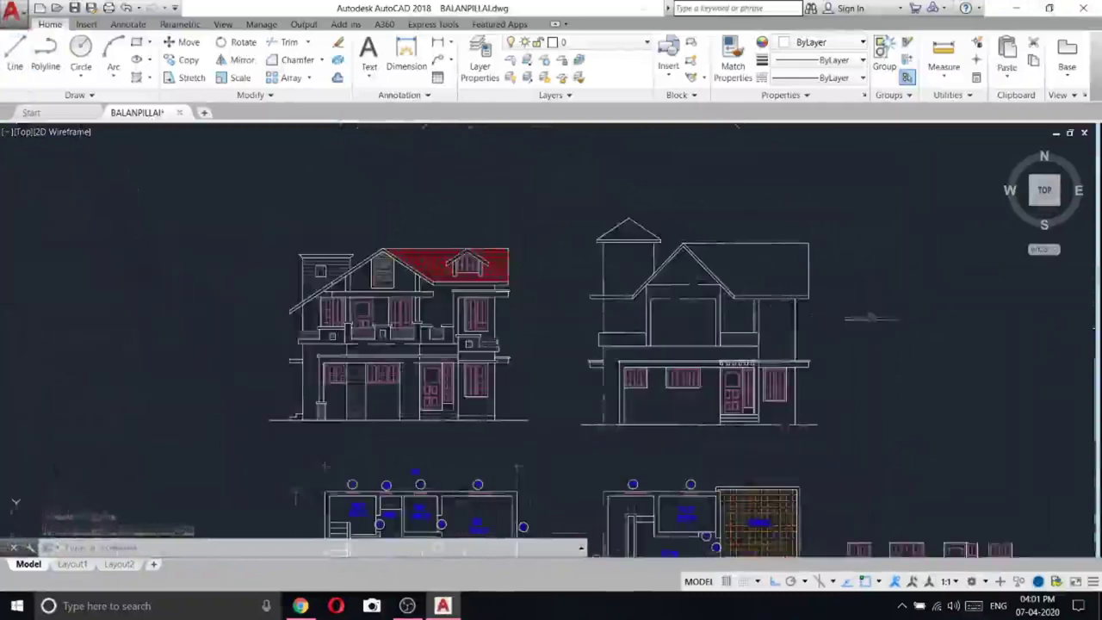
scroll(827, 405, up, 2)
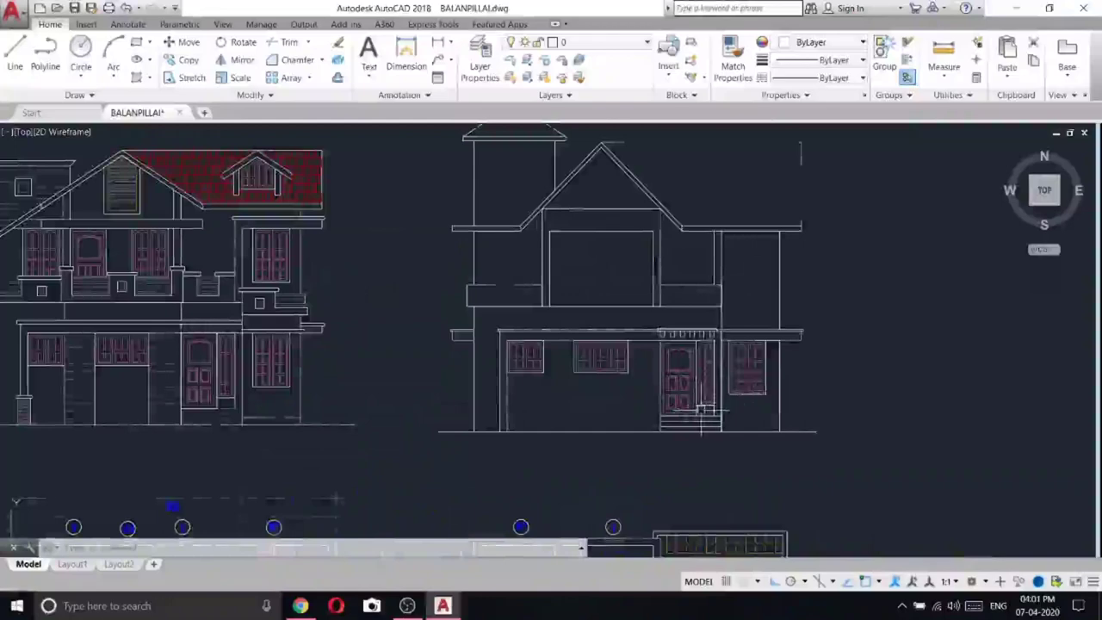
scroll(665, 406, up, 2)
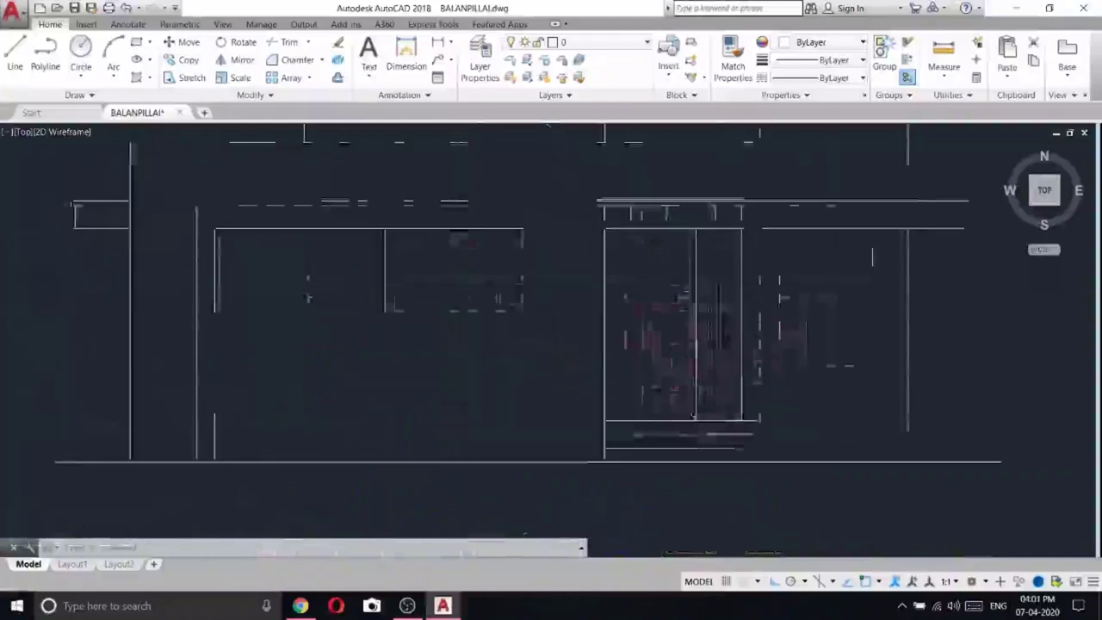
- Erase the narrow side window attached to the spare door in the row of loose door and window drawings
scroll(689, 404, down, 5)
scroll(786, 470, up, 6)
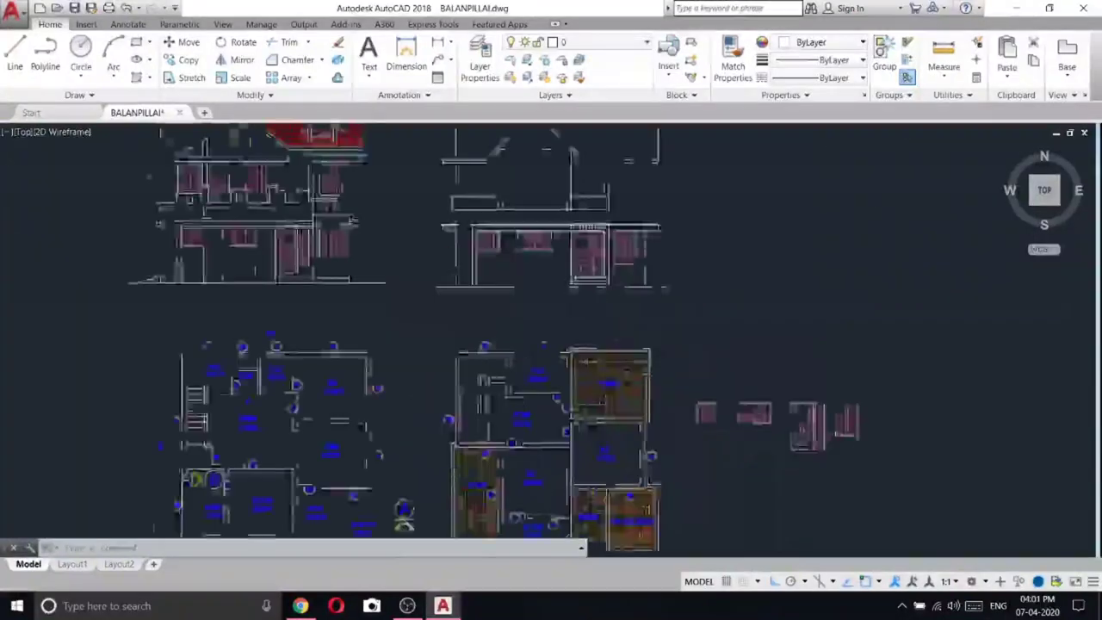
click(862, 464)
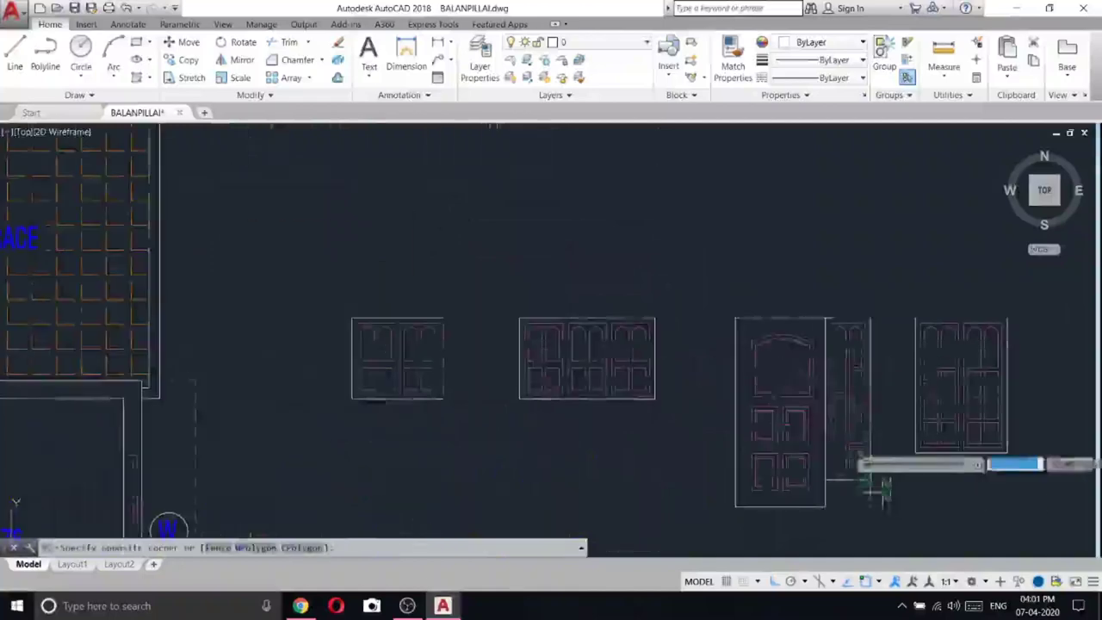
click(834, 308)
right_click(839, 297)
click(869, 78)
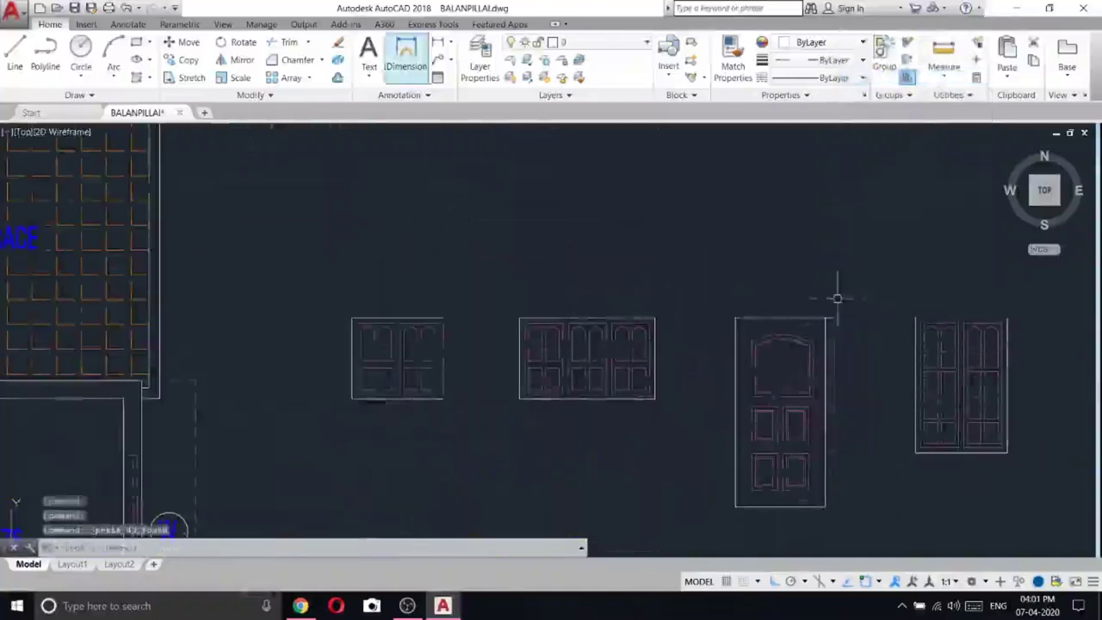
click(289, 41)
key(Return)
scroll(891, 311, up, 3)
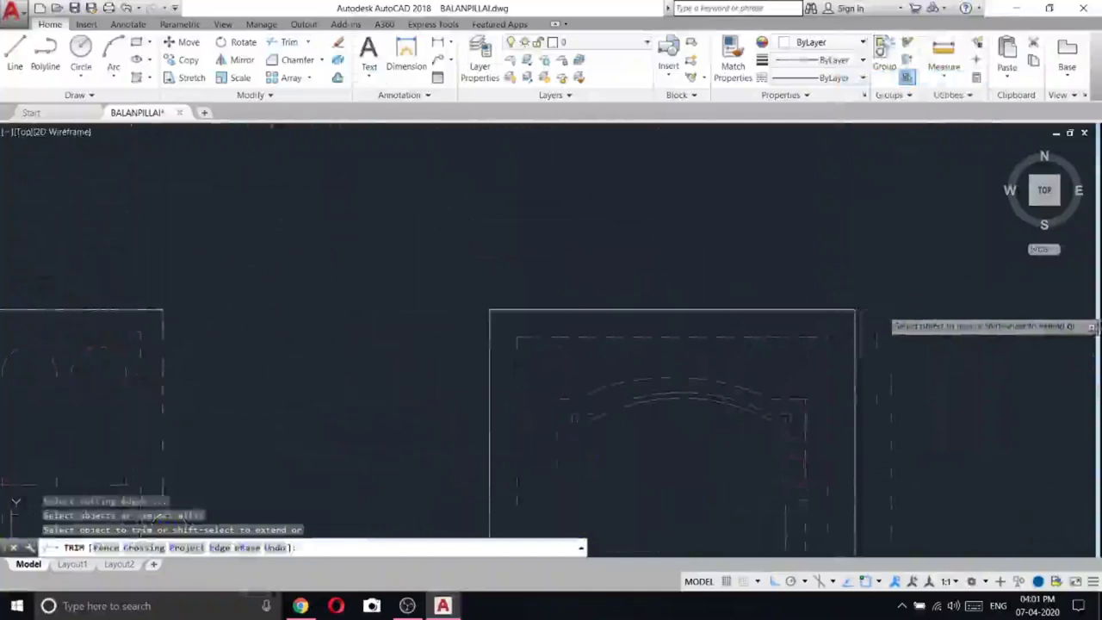
key(Escape)
- Erase the leftover line pieces beside the spare door's right edge
click(867, 308)
scroll(868, 334, down, 7)
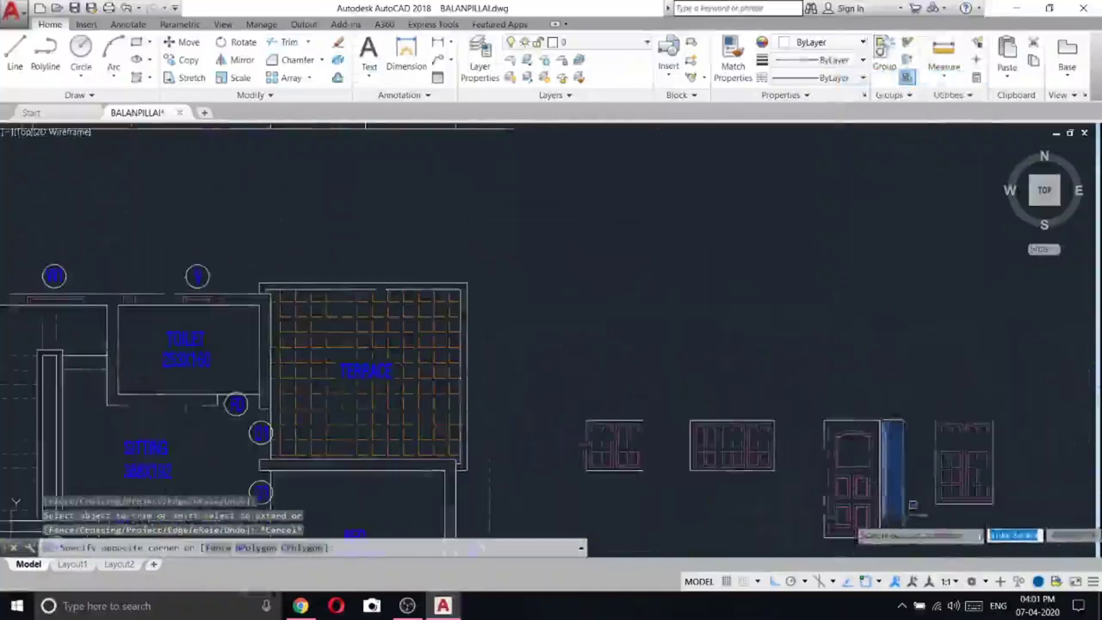
click(913, 506)
right_click(857, 329)
click(883, 98)
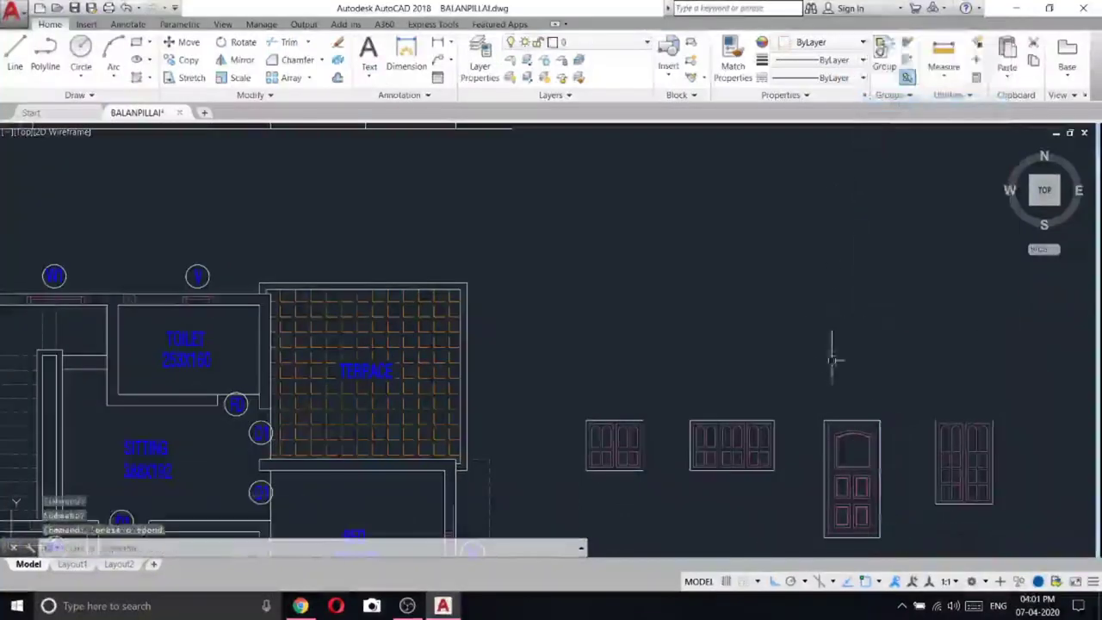
- Copy the spare door by its upper-left corner to the upper-left corner of the opening under the main gable
click(832, 360)
click(898, 537)
click(900, 546)
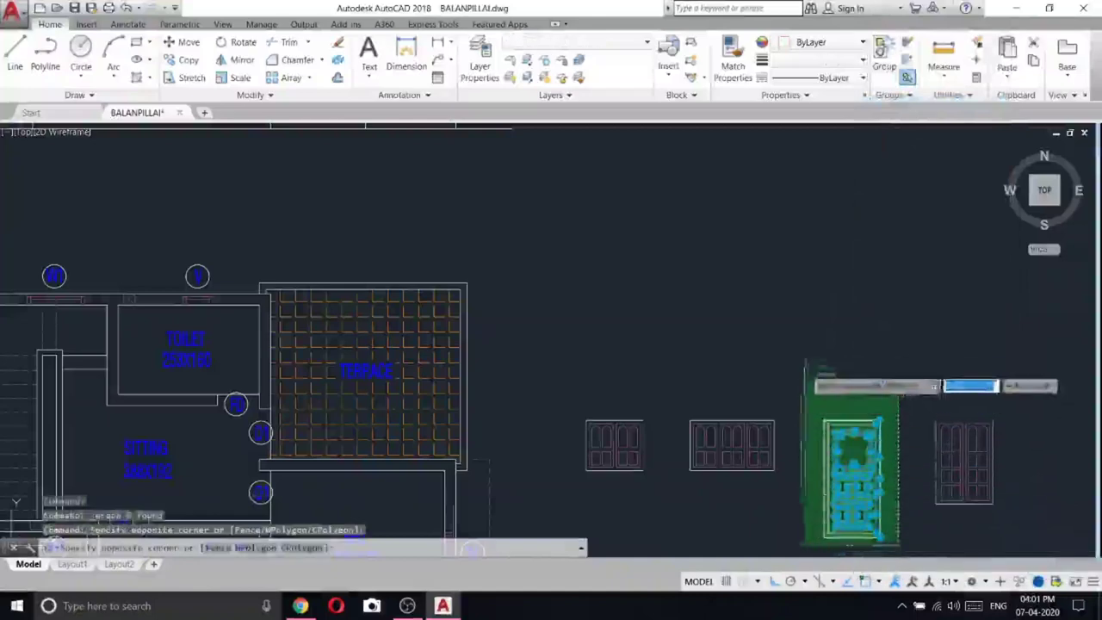
click(805, 362)
right_click(808, 355)
click(848, 163)
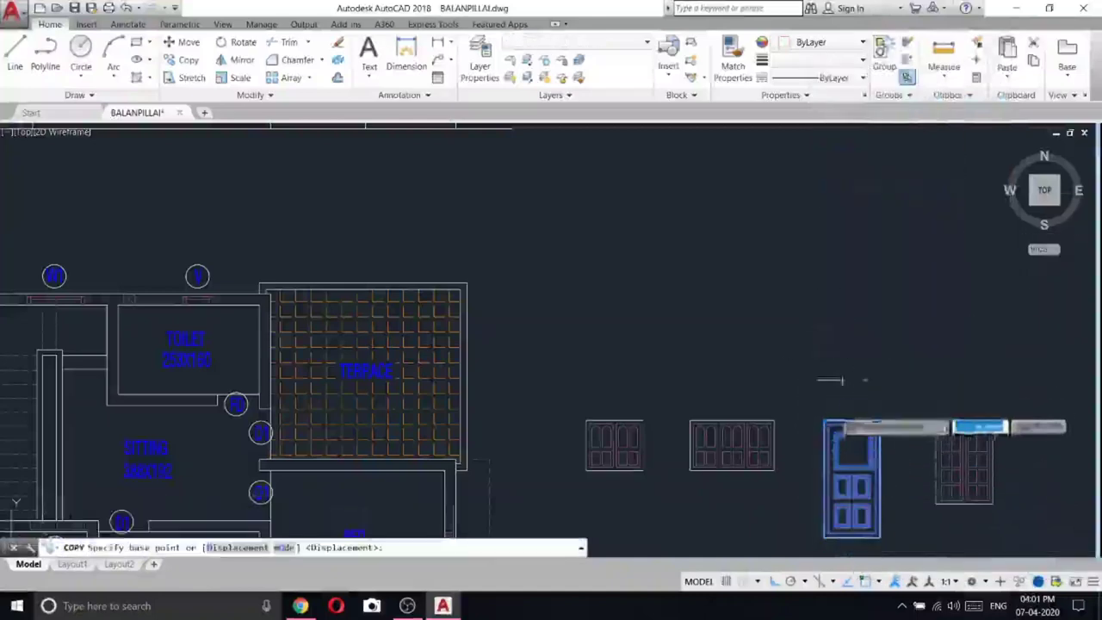
click(825, 422)
scroll(827, 422, down, 4)
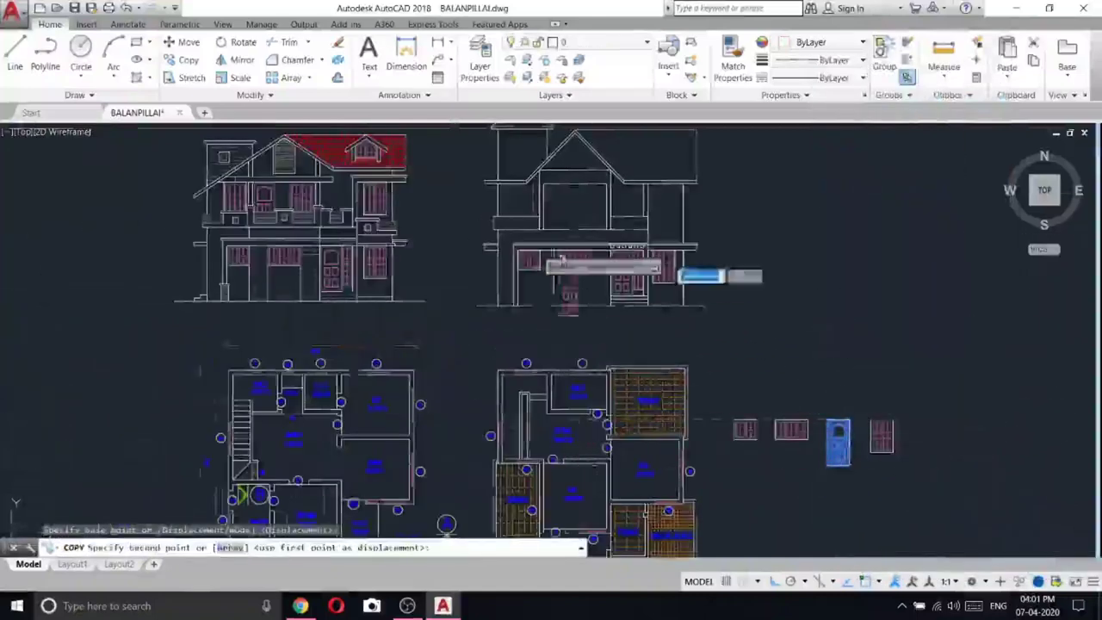
scroll(551, 173, up, 6)
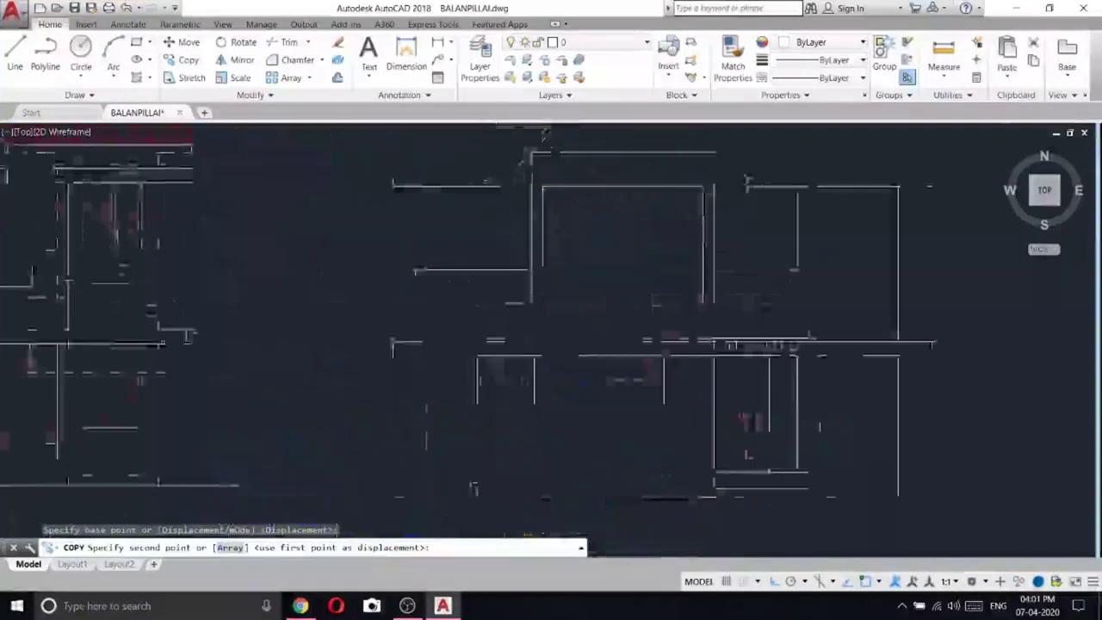
click(550, 185)
scroll(550, 185, down, 5)
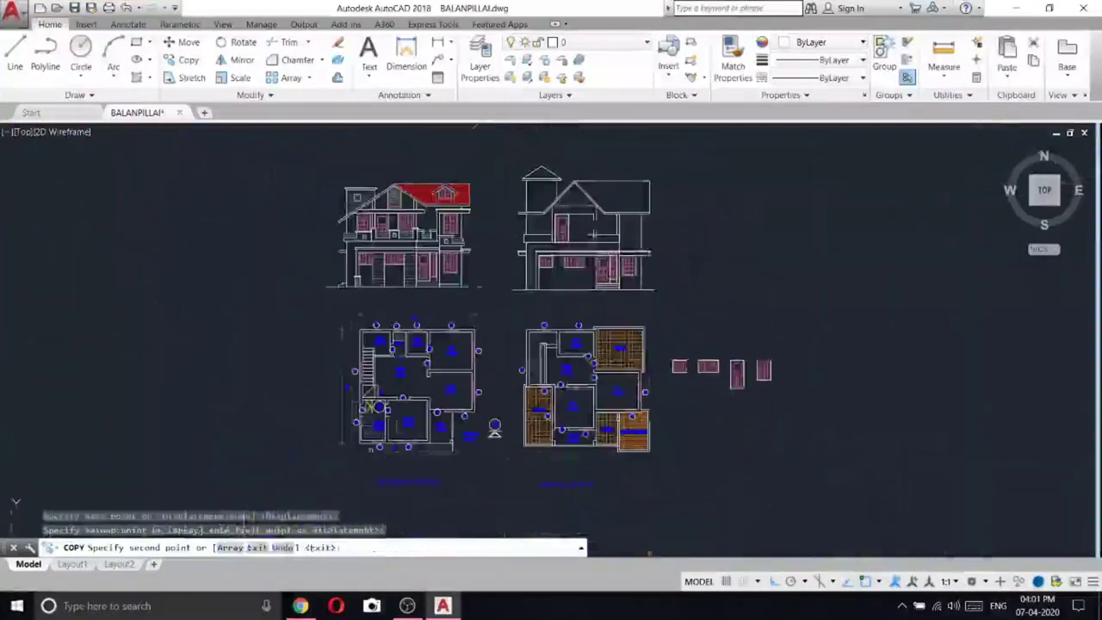
key(Escape)
scroll(730, 368, up, 4)
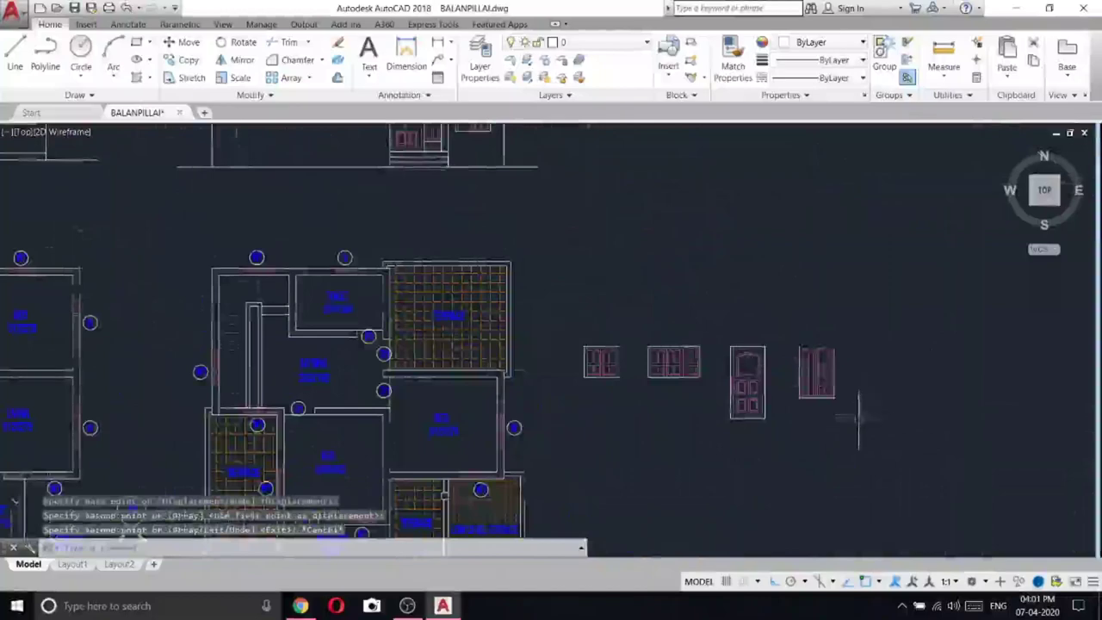
click(858, 419)
click(782, 291)
right_click(781, 283)
click(803, 390)
scroll(369, 260, down, 6)
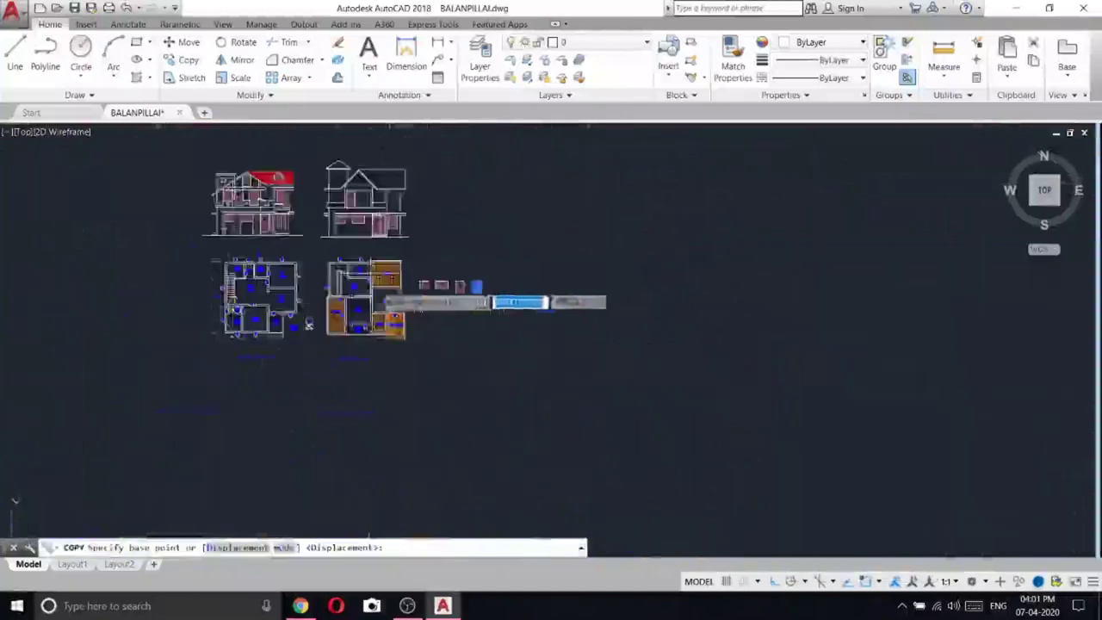
scroll(310, 319, up, 5)
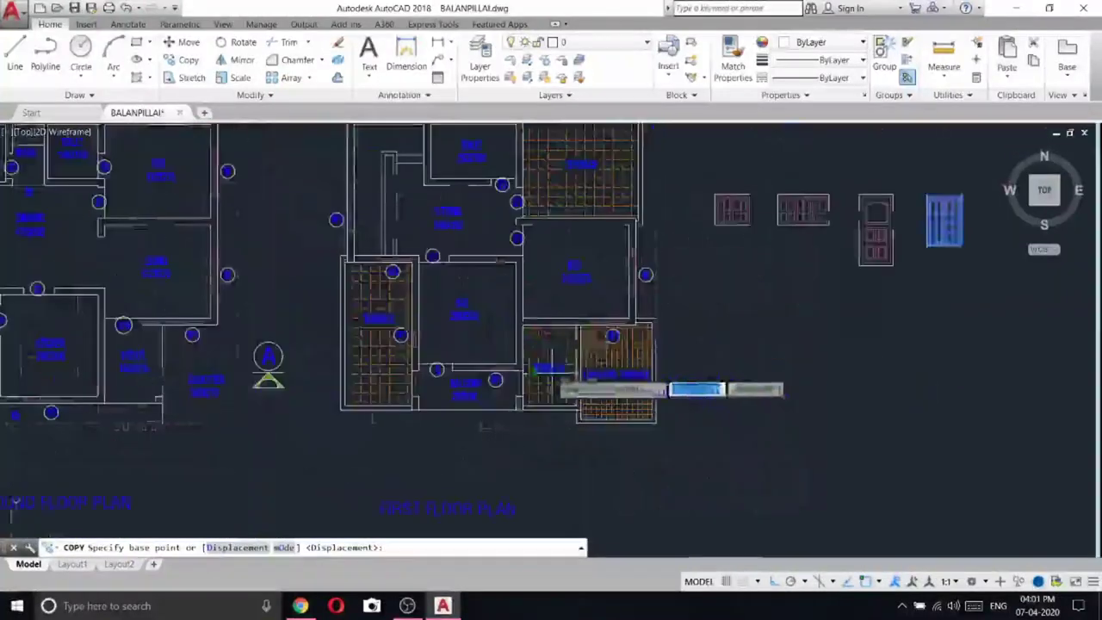
key(Escape)
- Draw a vertical projection line from the right end of the balcony's W1 window in the first floor plan to the top of the gable opening
click(15, 56)
scroll(512, 305, up, 4)
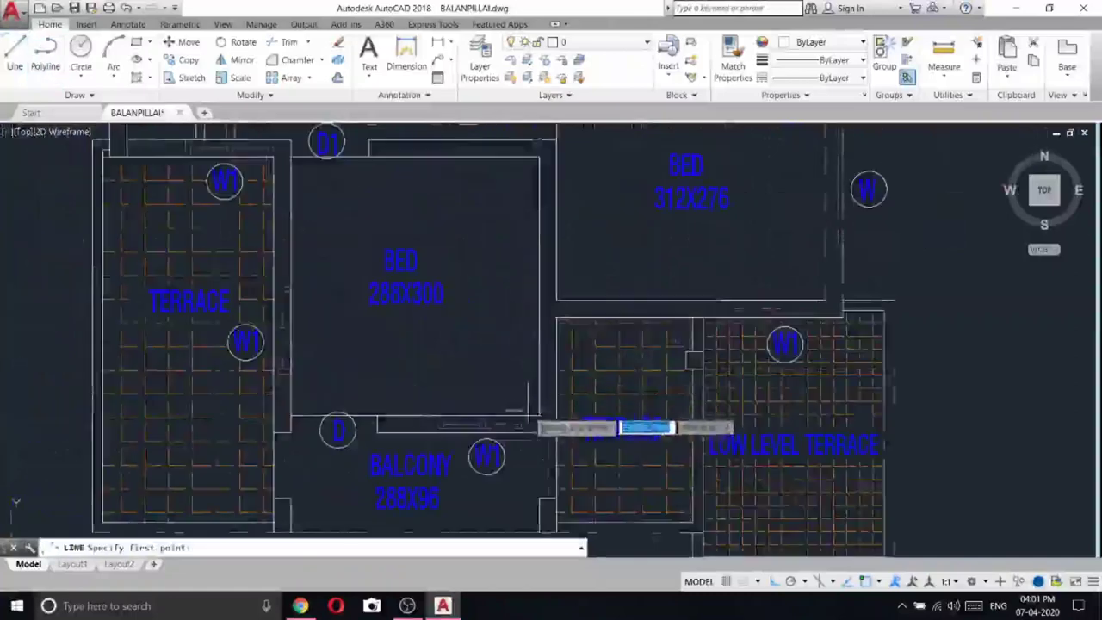
click(527, 425)
scroll(525, 445, down, 5)
scroll(483, 361, up, 3)
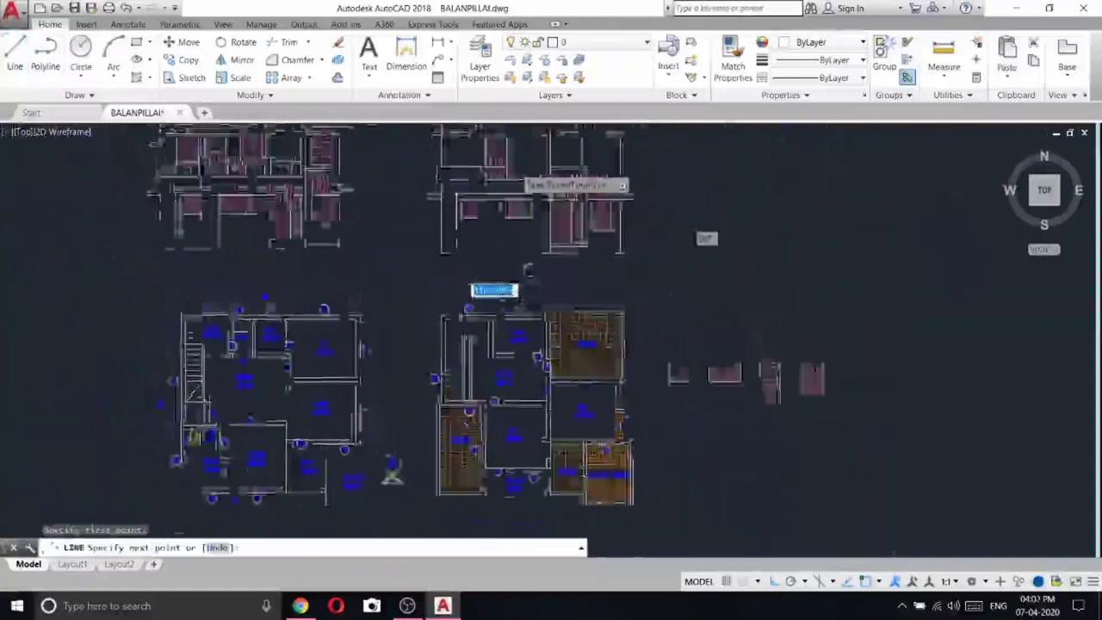
scroll(541, 238, up, 5)
scroll(560, 216, down, 3)
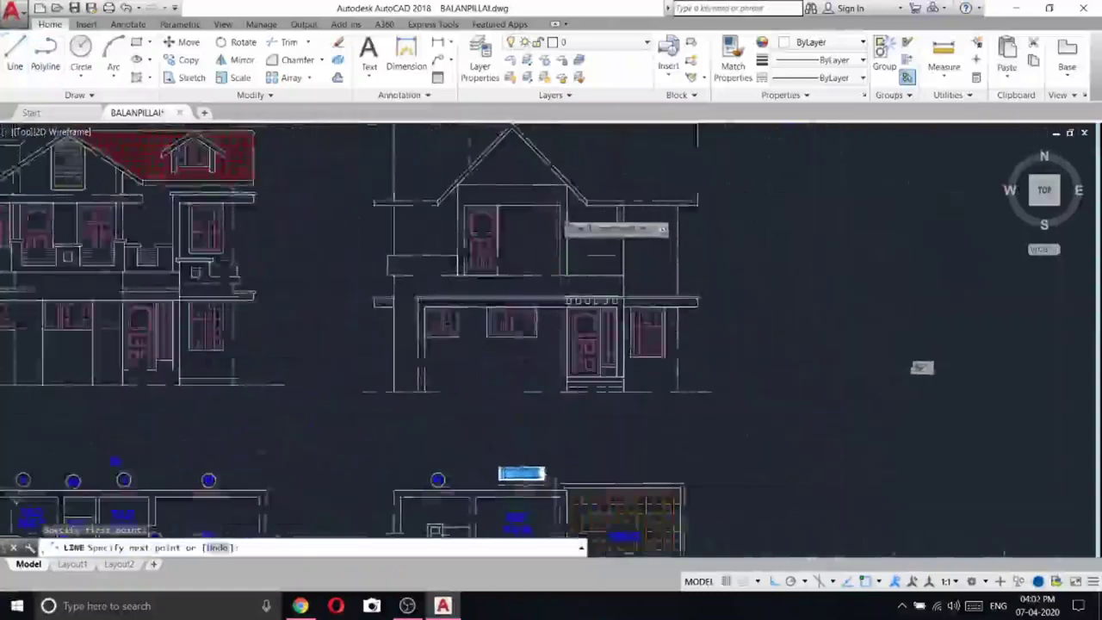
scroll(556, 211, up, 3)
key(Escape)
- Copy the tall two-panel window by its upper-right corner to the projection line's end at the top of the gable opening
scroll(556, 211, down, 6)
middle_drag(783, 308, 611, 307)
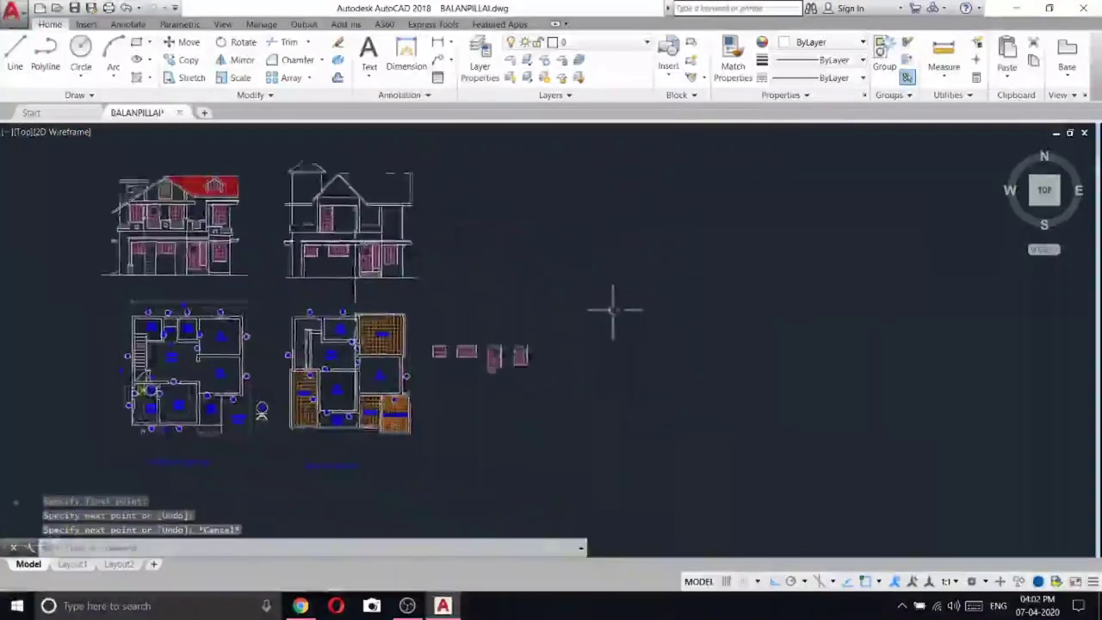
scroll(497, 374, up, 5)
click(641, 318)
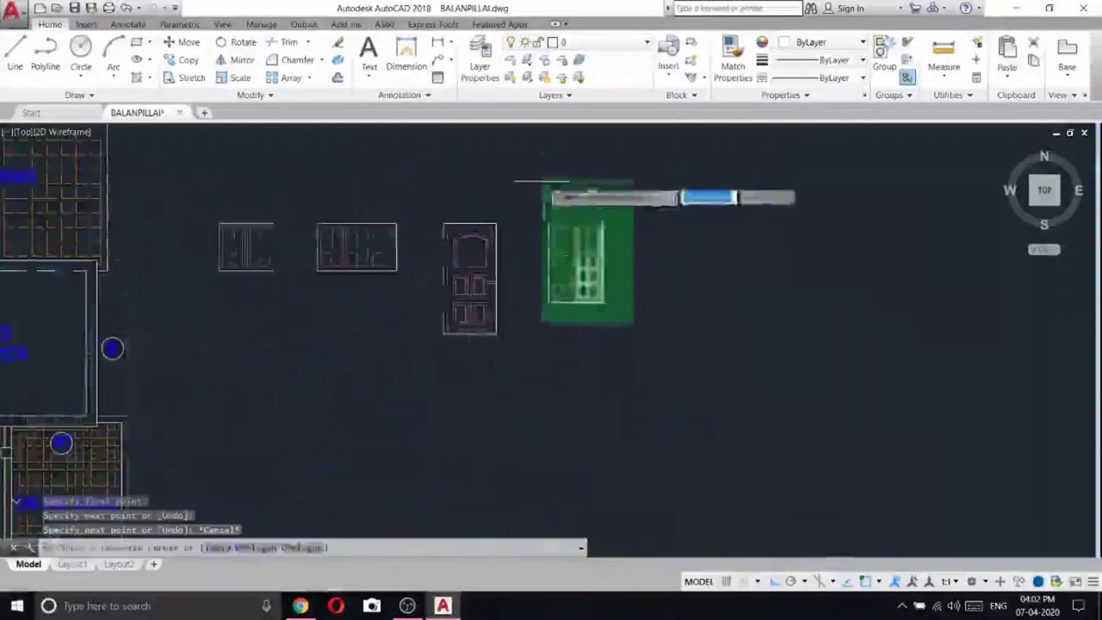
click(538, 184)
right_click(508, 180)
click(591, 285)
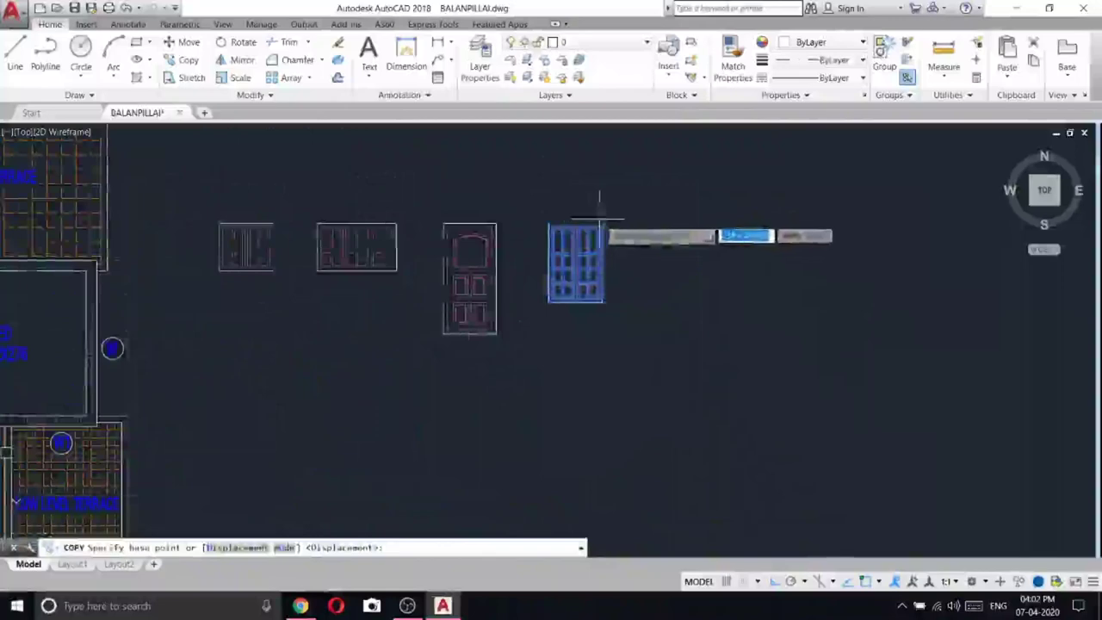
click(606, 219)
scroll(603, 222, down, 7)
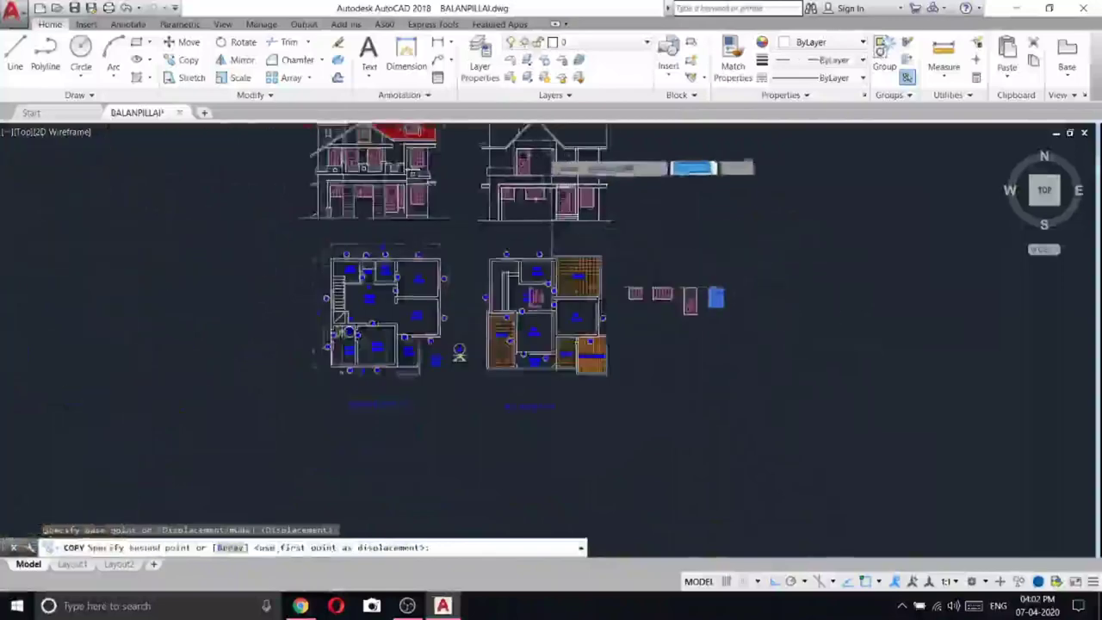
scroll(543, 163, up, 6)
key(Escape)
- Erase the vertical projection line running from the floor plan to the gable opening
click(571, 260)
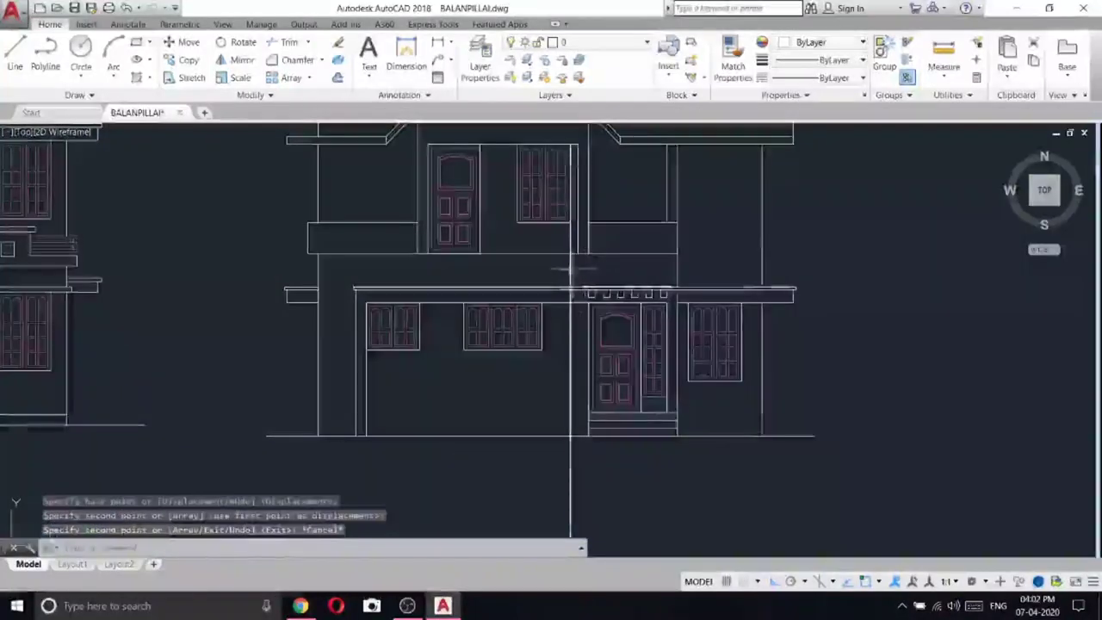
right_click(571, 268)
click(603, 346)
- Draw a vertical projection line from the right end of the 312X276 bedroom's W1 window up to the eave in the new elevation
scroll(617, 258, down, 5)
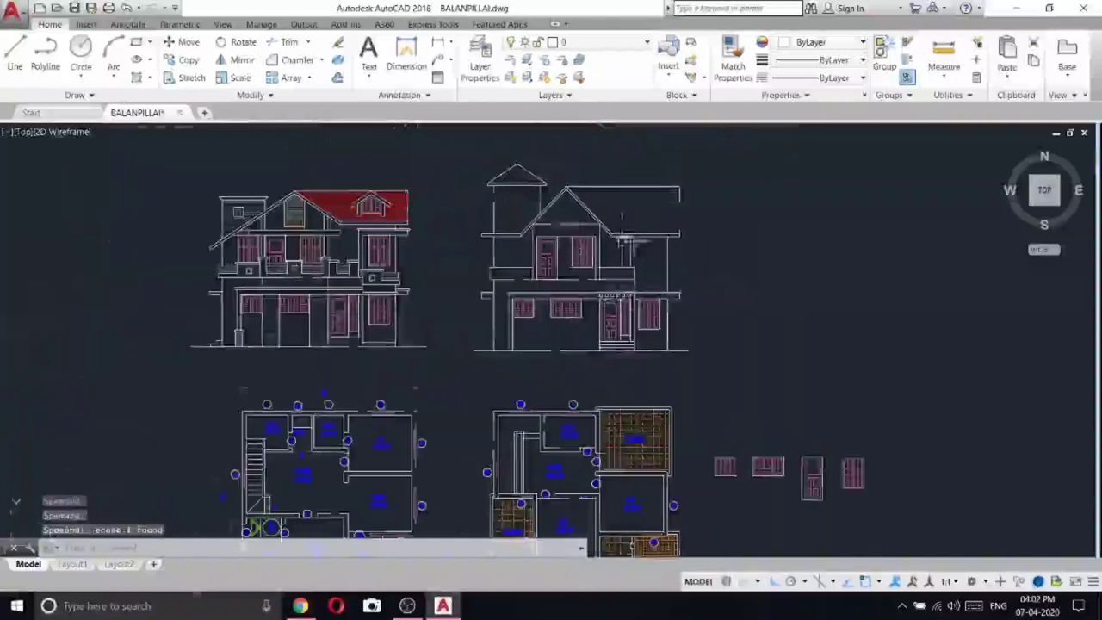
scroll(406, 274, up, 4)
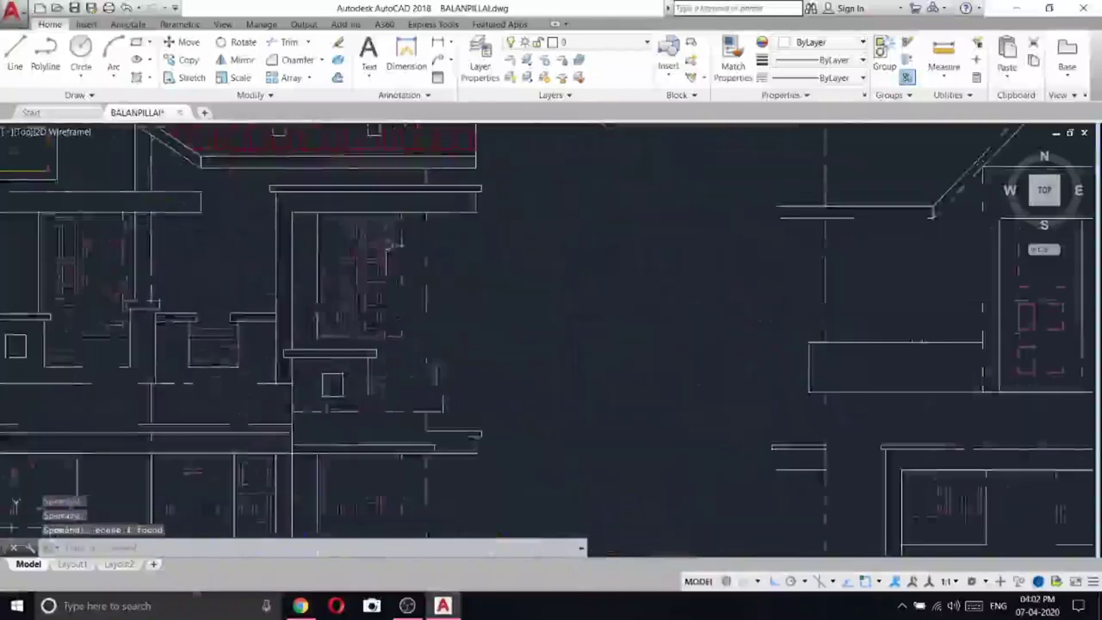
scroll(406, 274, down, 10)
text(l)
key(Return)
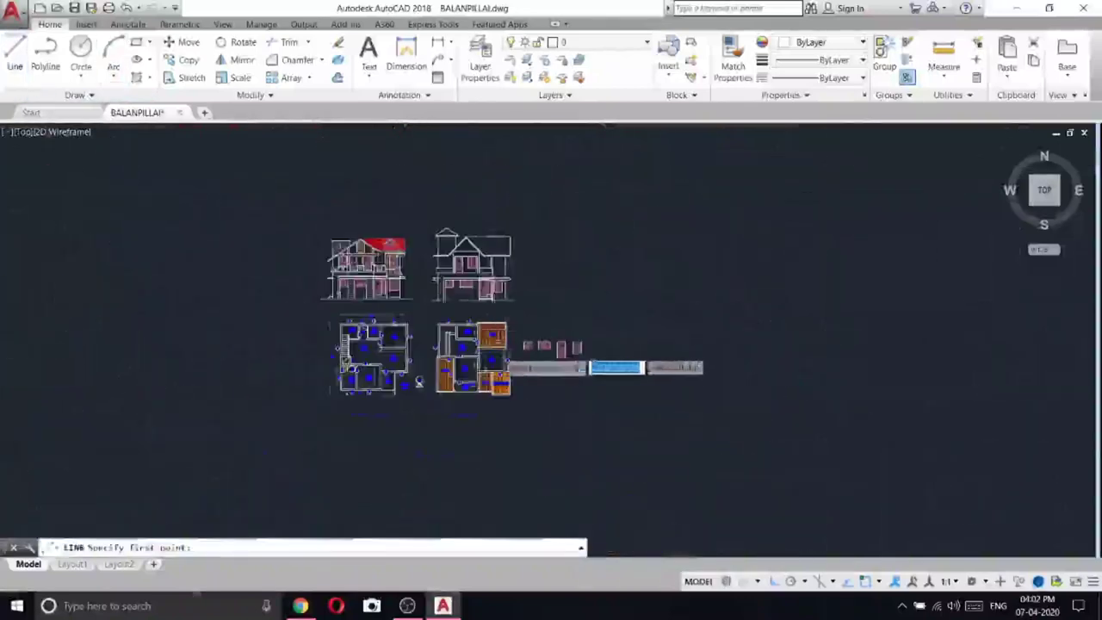
scroll(491, 357, up, 6)
scroll(552, 448, down, 3)
scroll(542, 439, up, 5)
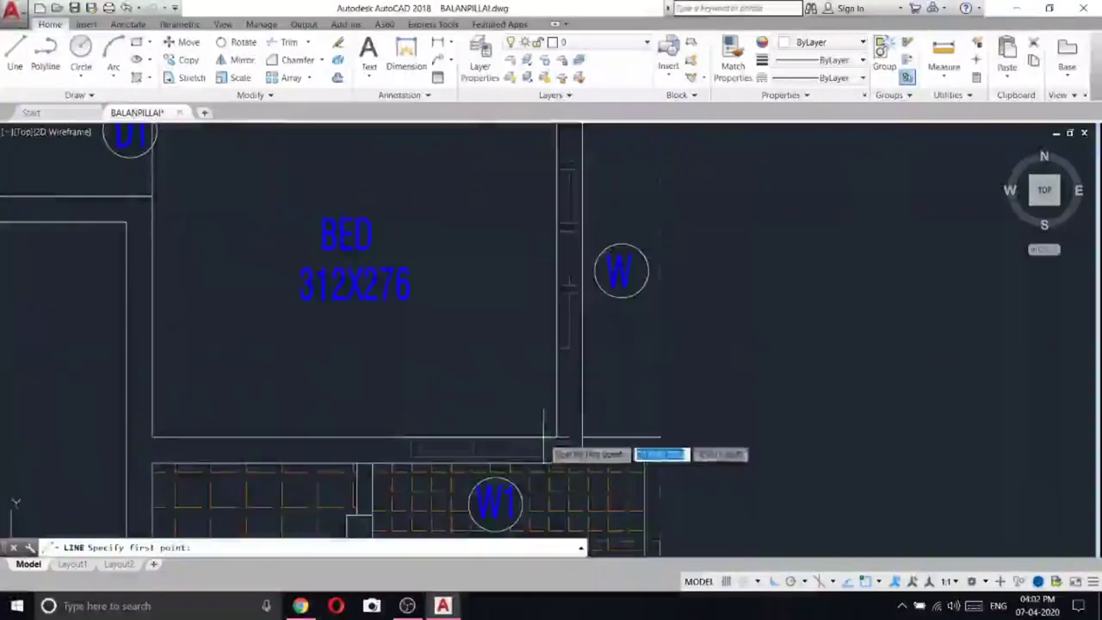
click(534, 437)
scroll(534, 435, down, 6)
scroll(540, 155, up, 2)
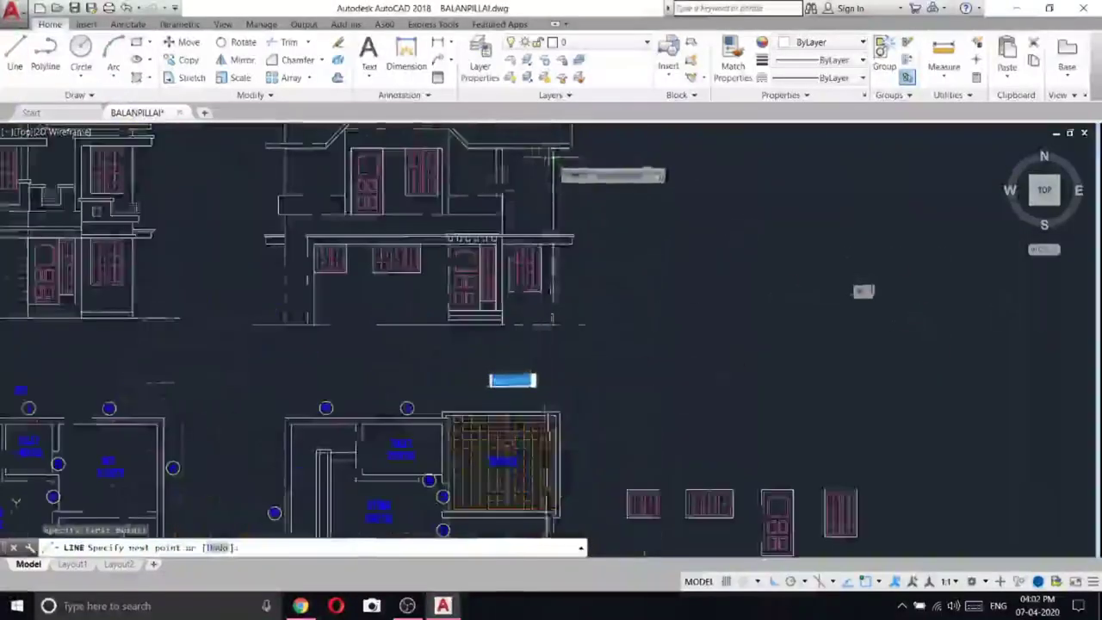
key(Escape)
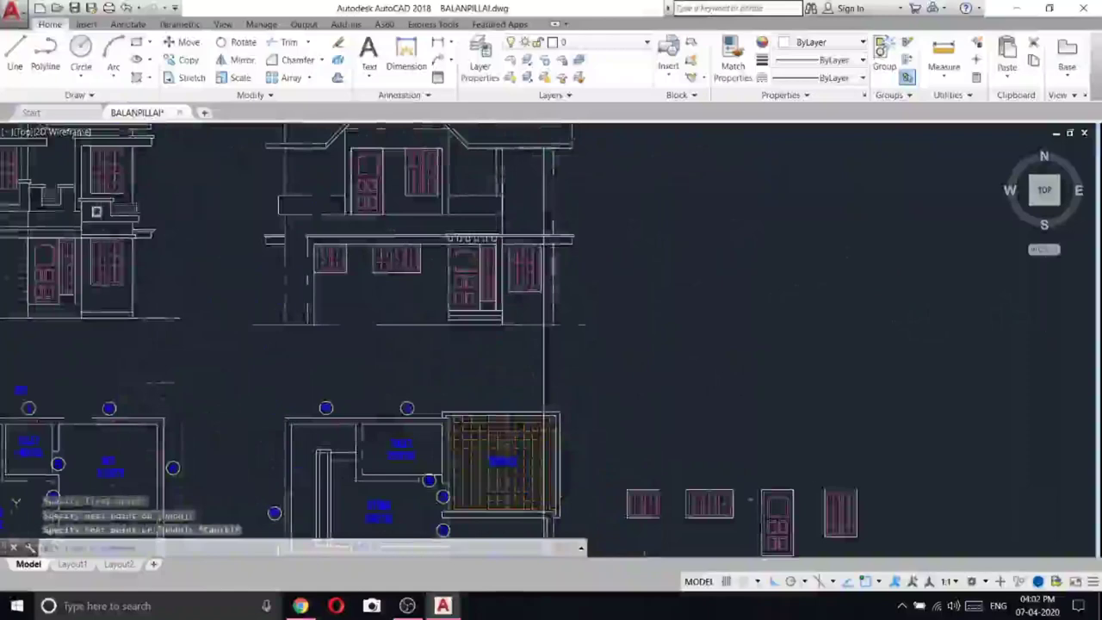
- Copy the tall two-panel window by its upper-right corner to the projection line's end beneath the right-hand eave of the new elevation
click(889, 552)
click(799, 381)
right_click(801, 379)
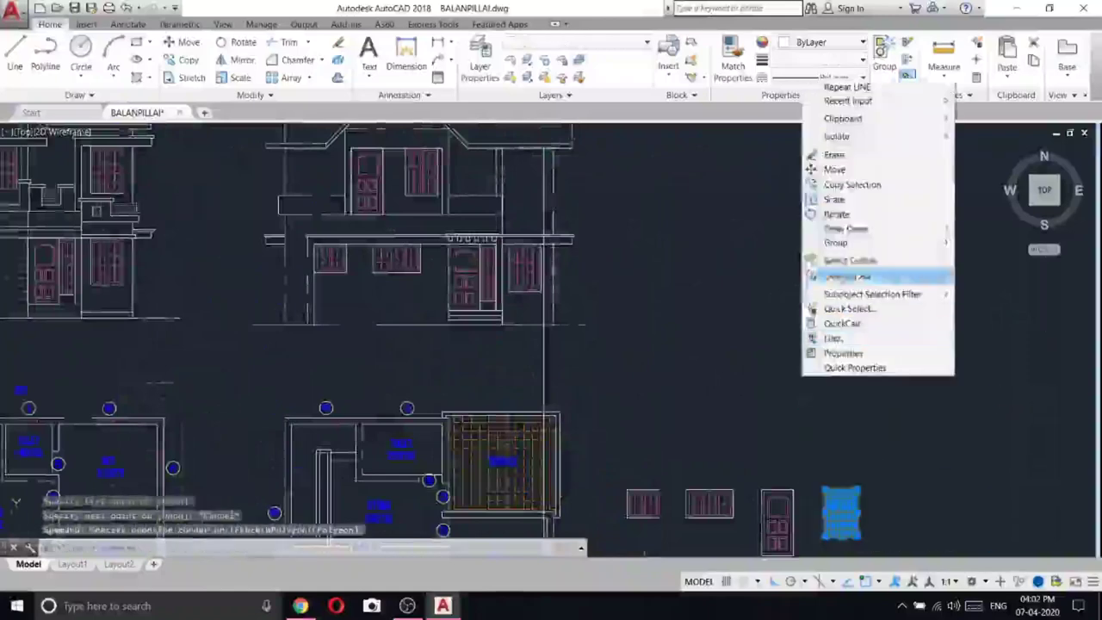
click(861, 184)
scroll(850, 506, up, 3)
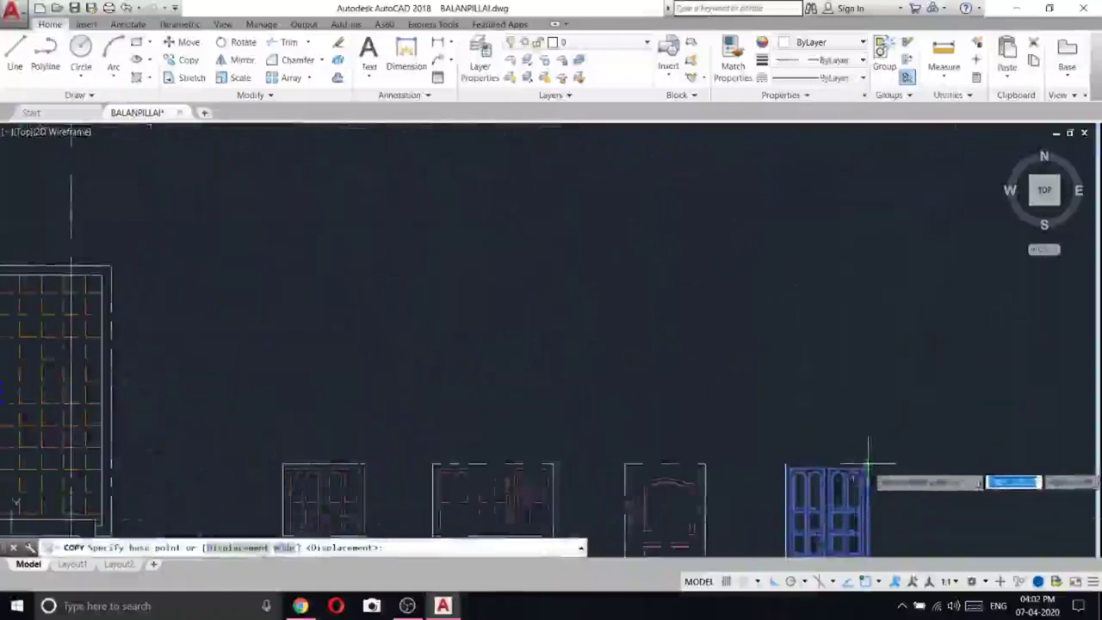
click(866, 469)
scroll(762, 379, down, 5)
scroll(762, 379, up, 6)
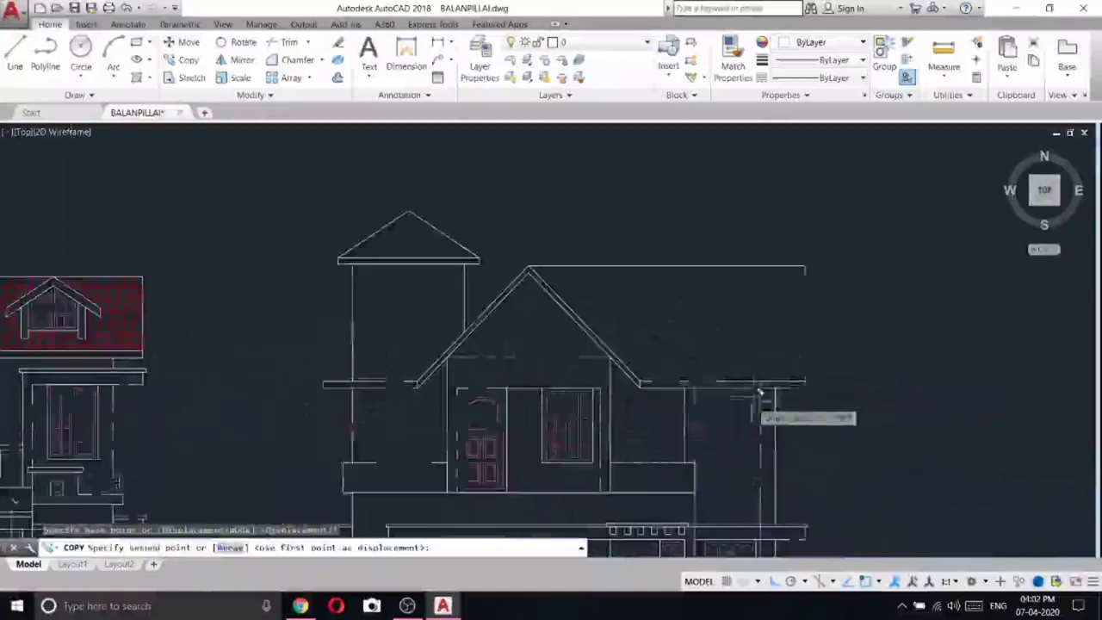
click(769, 379)
right_click(728, 289)
click(749, 295)
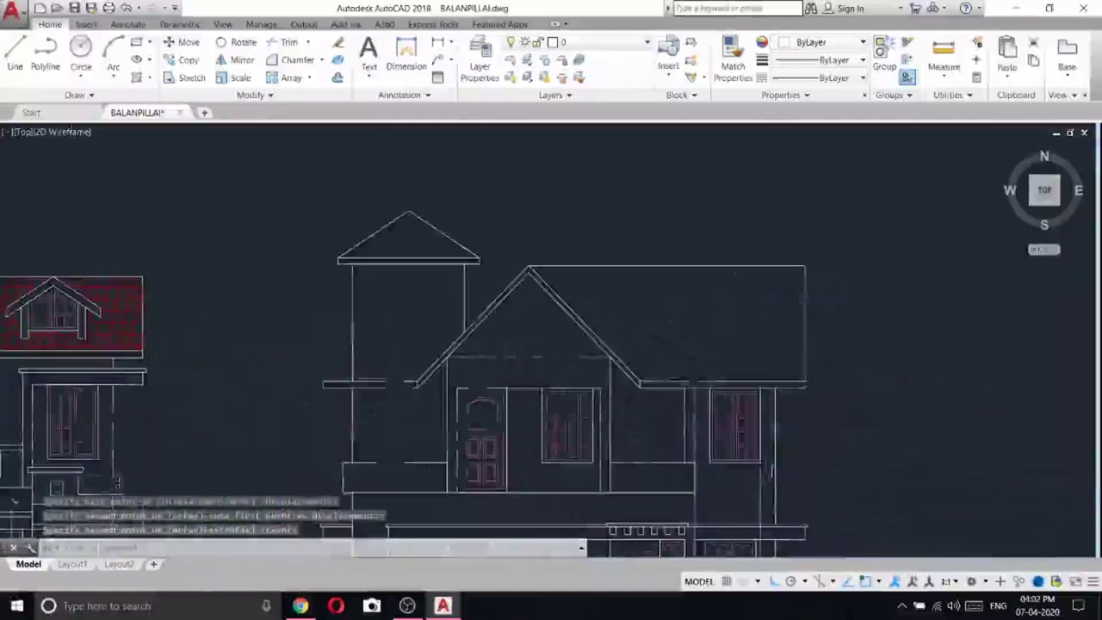
- Erase the vertical projection line running from the floor plan to the right-hand eave
right_click(750, 273)
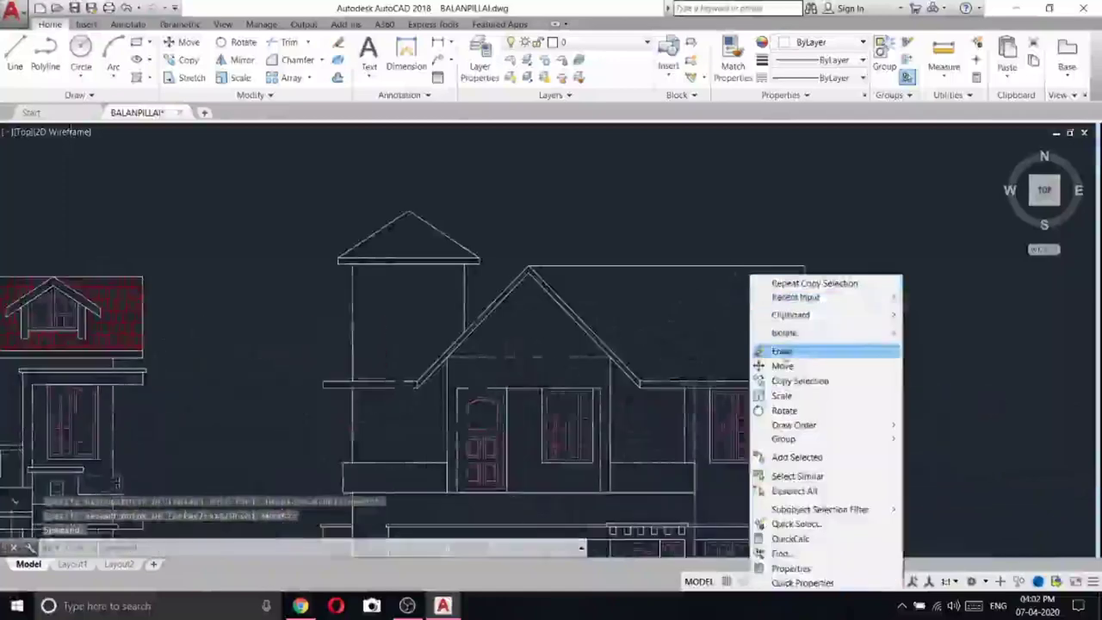
click(762, 351)
scroll(749, 361, up, 2)
scroll(754, 388, down, 4)
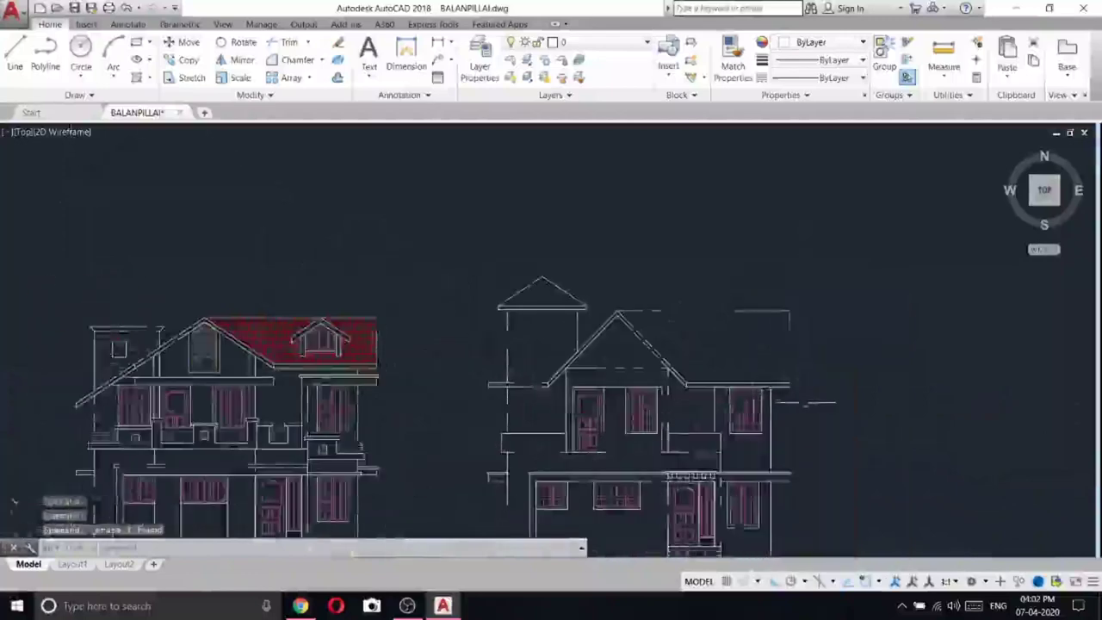
- Compare the new elevation's upper floor and roof with the finished reference elevation beside it
middle_drag(805, 402, 762, 352)
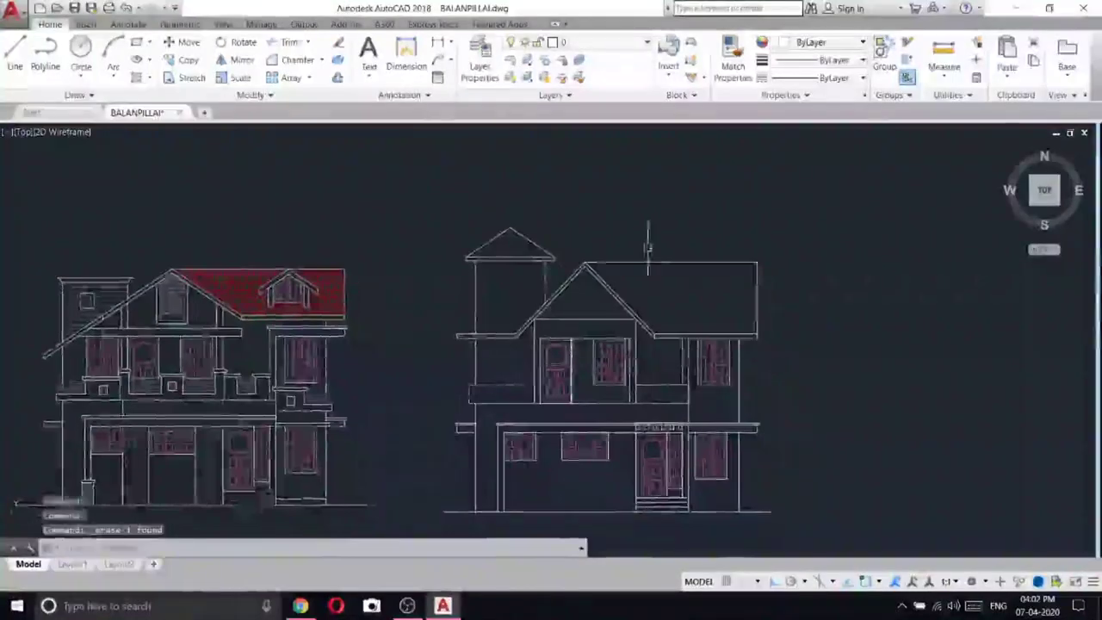
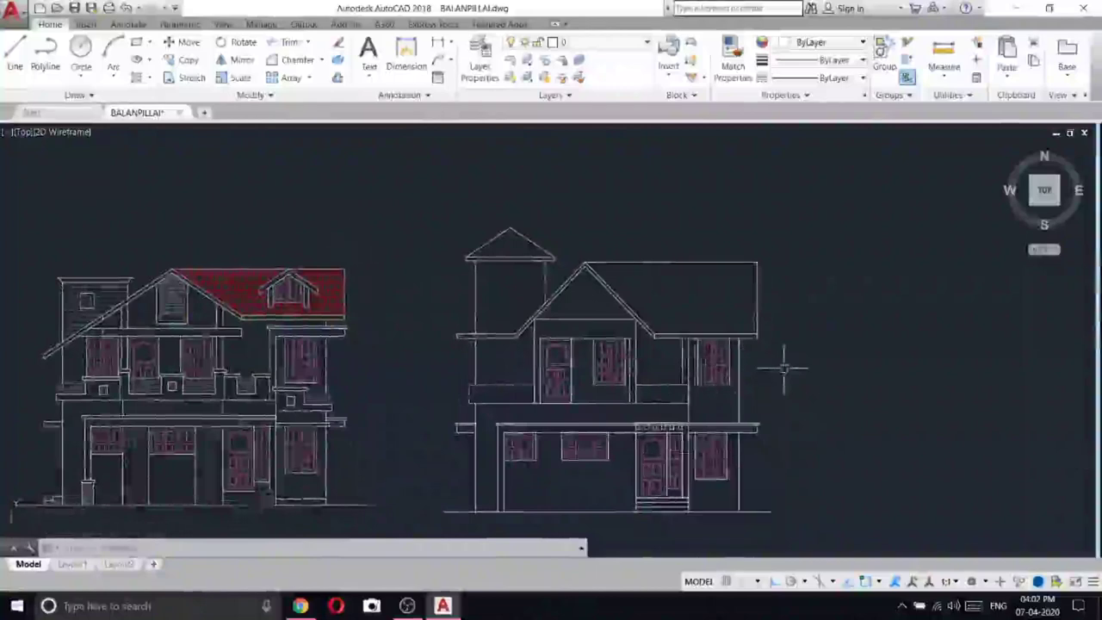
mouse_move(783, 369)
middle_down()
mouse_move(758, 348)
mouse_move(843, 313)
middle_up()
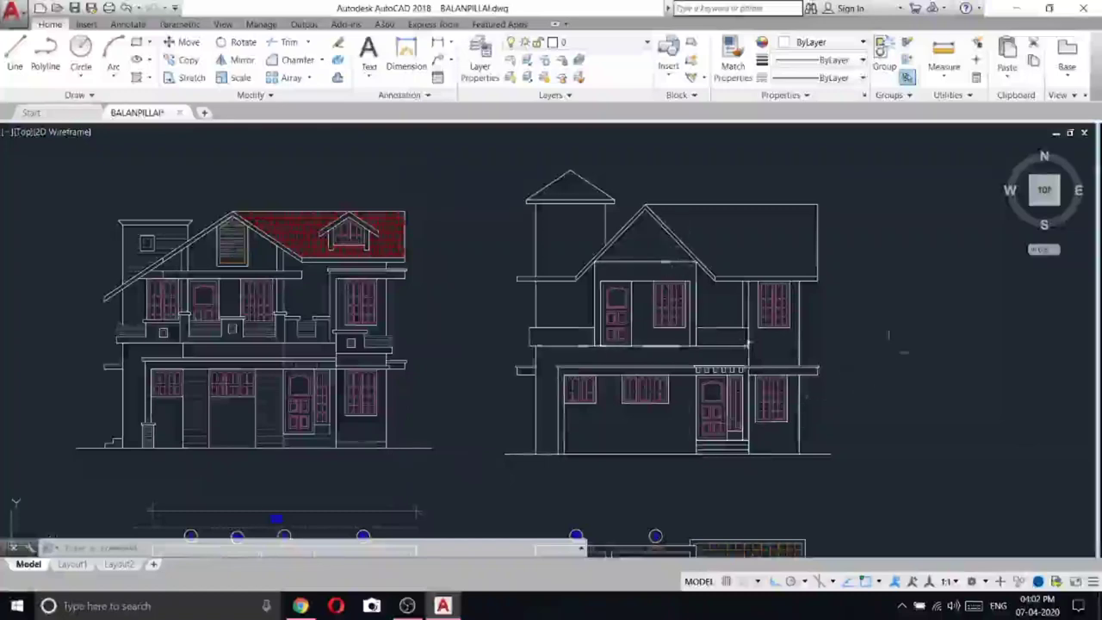
middle_drag(896, 344, 844, 343)
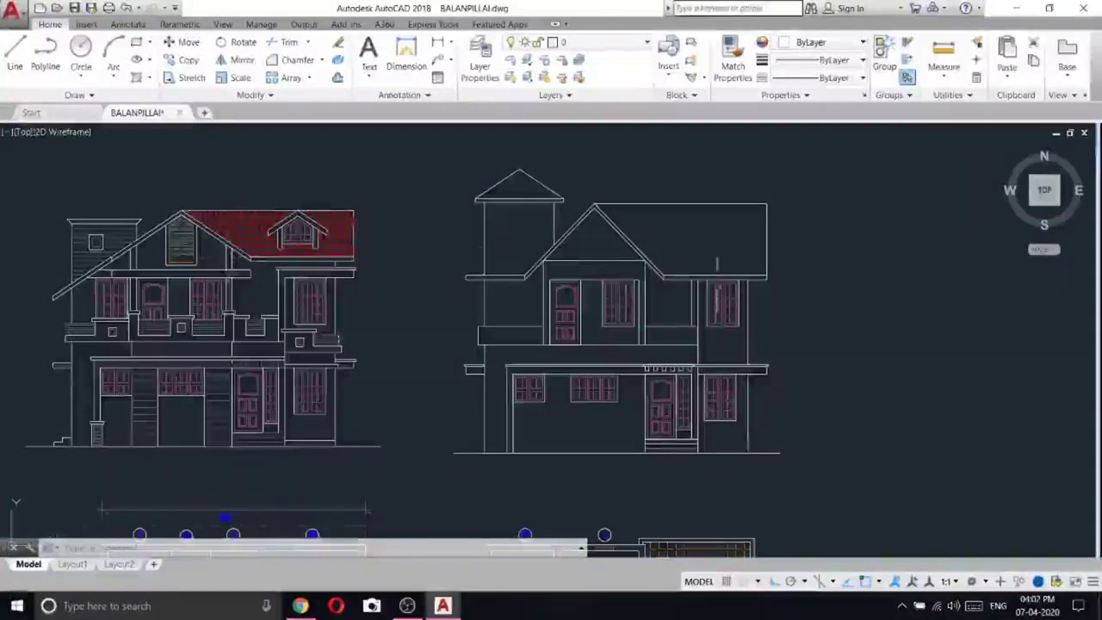
middle_drag(718, 291, 656, 281)
middle_drag(370, 285, 470, 274)
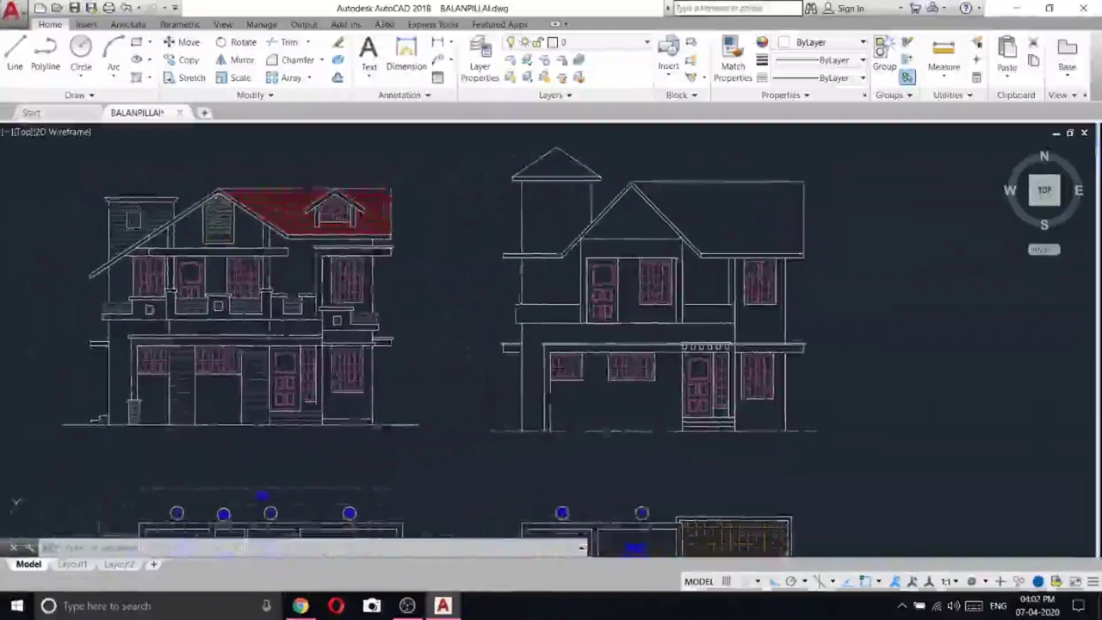
scroll(631, 246, up, 2)
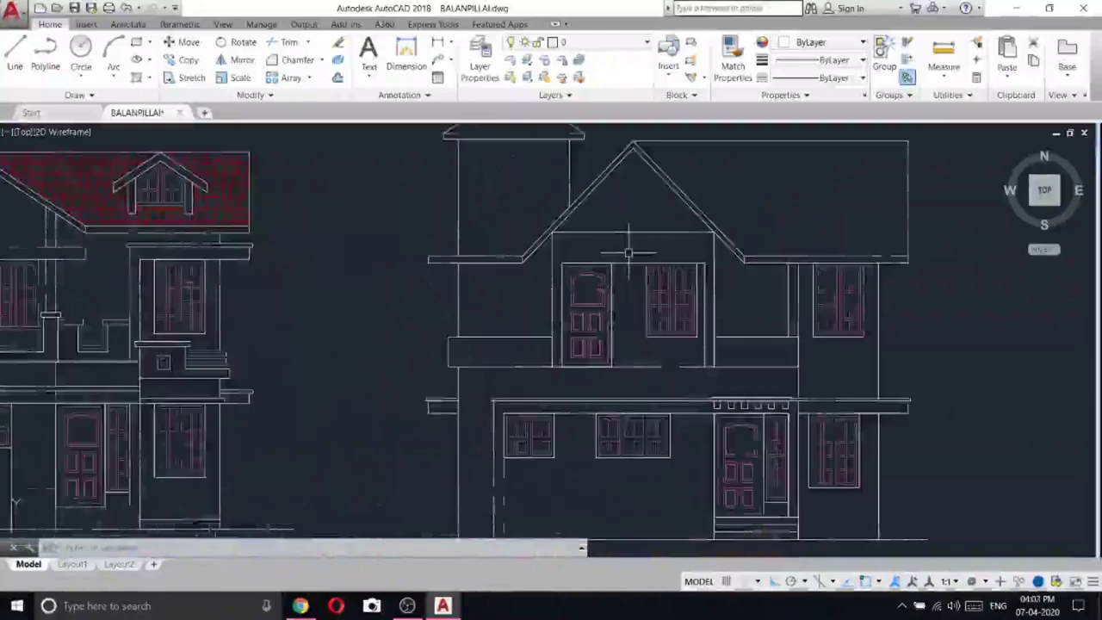
scroll(630, 255, down, 2)
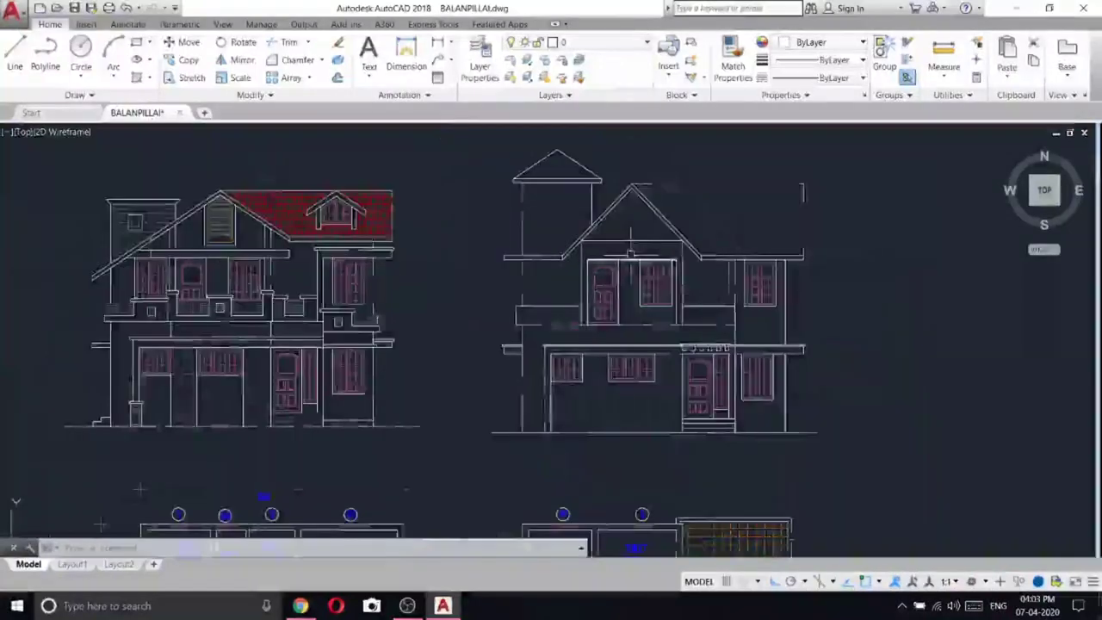
- Erase the horizontal line joining the tops of the two gable wall lines in the new elevation
scroll(629, 255, up, 2)
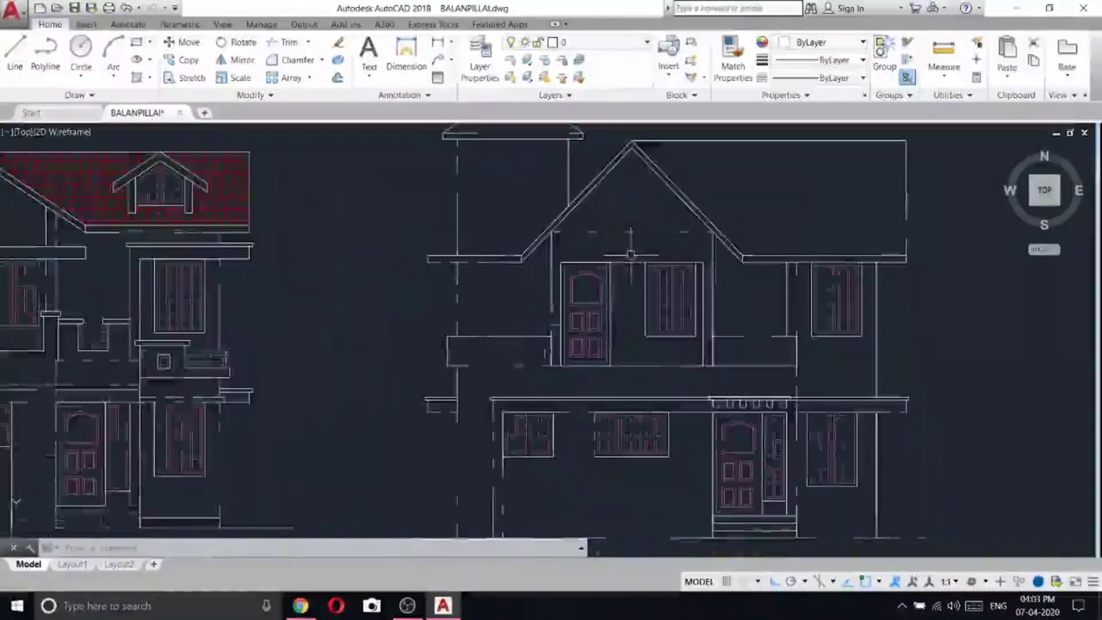
right_click(611, 230)
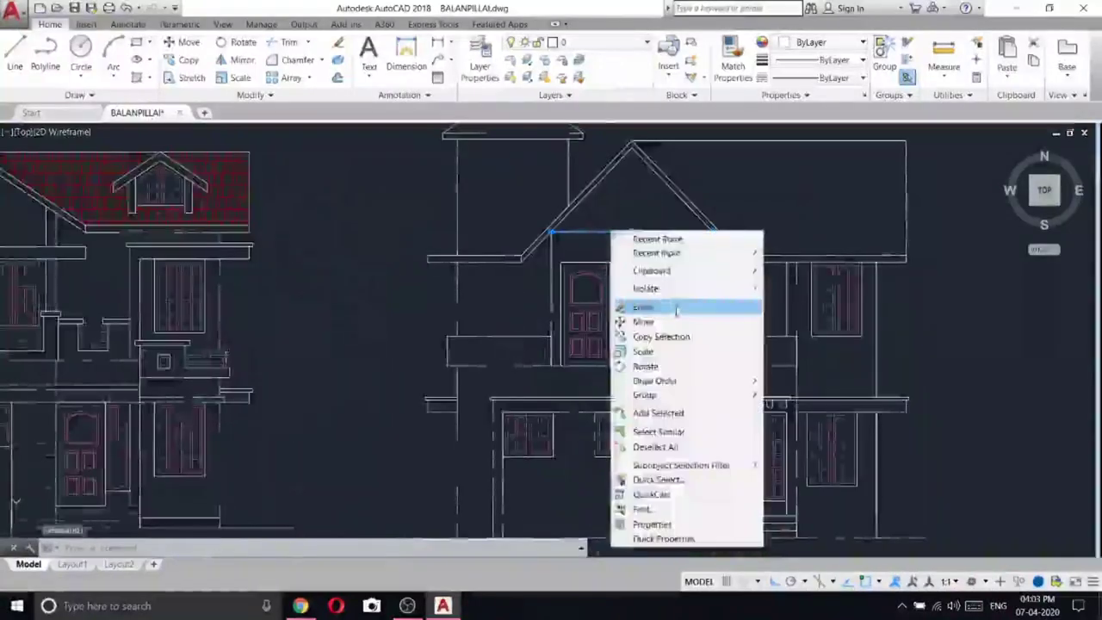
click(642, 305)
- Draw a line from the door's upper-left corner to the right gable wall, up 25, and back across to the left gable wall
key(l)
key(Return)
scroll(551, 250, up, 4)
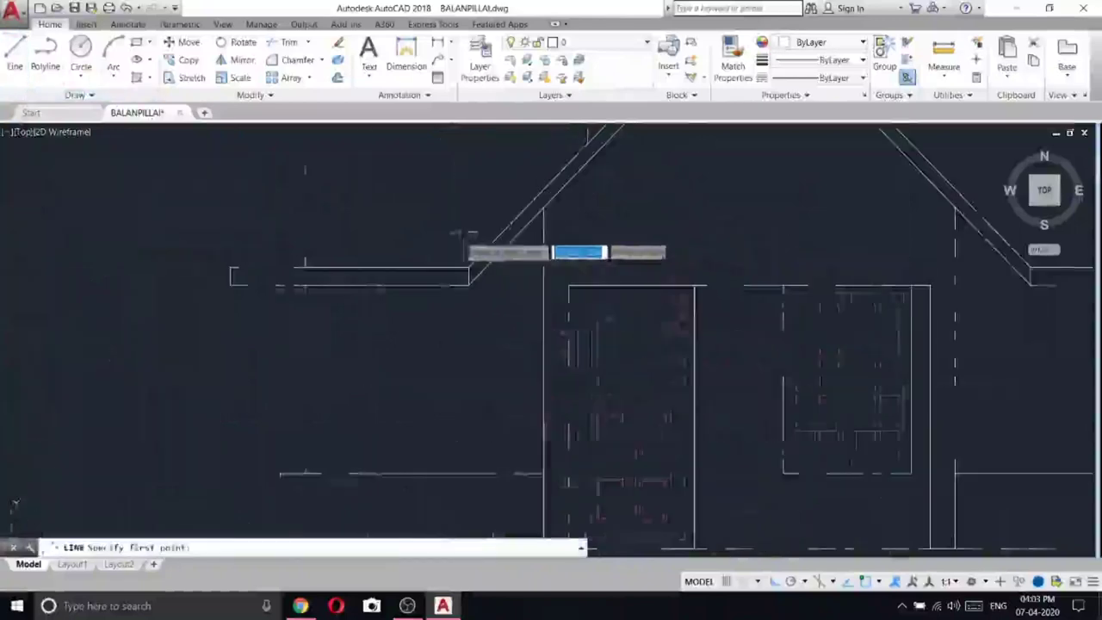
click(568, 284)
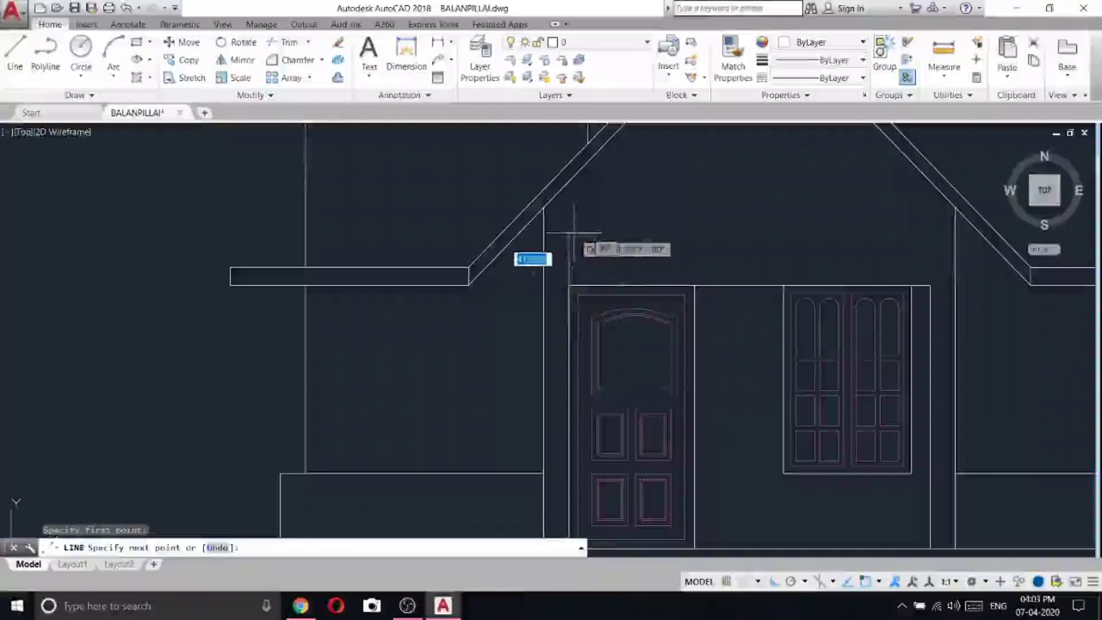
click(954, 284)
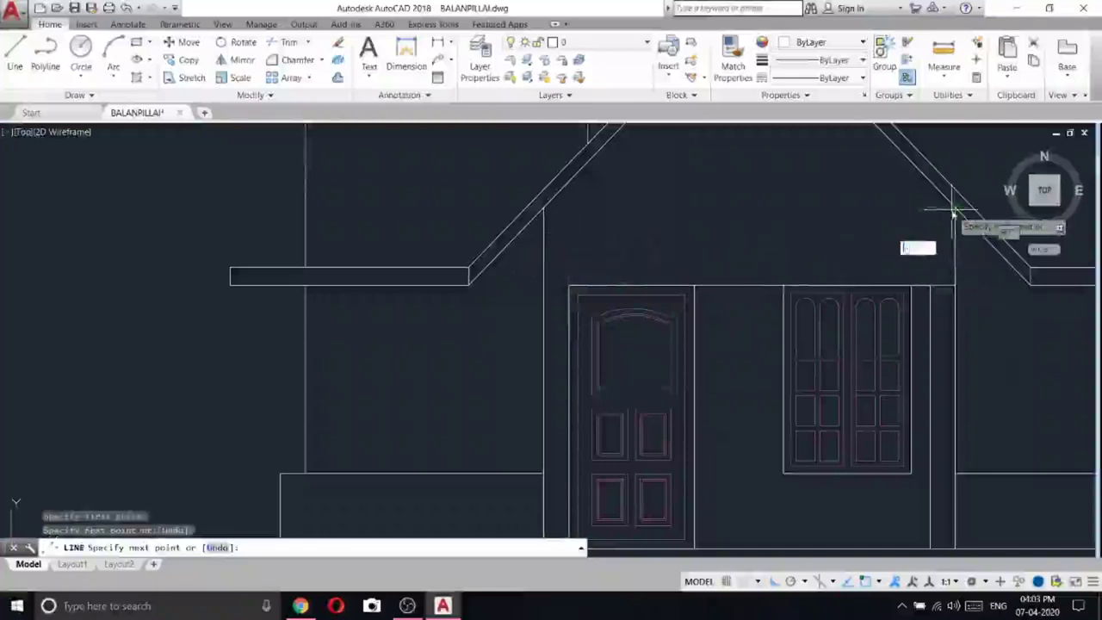
text(25)
key(Return)
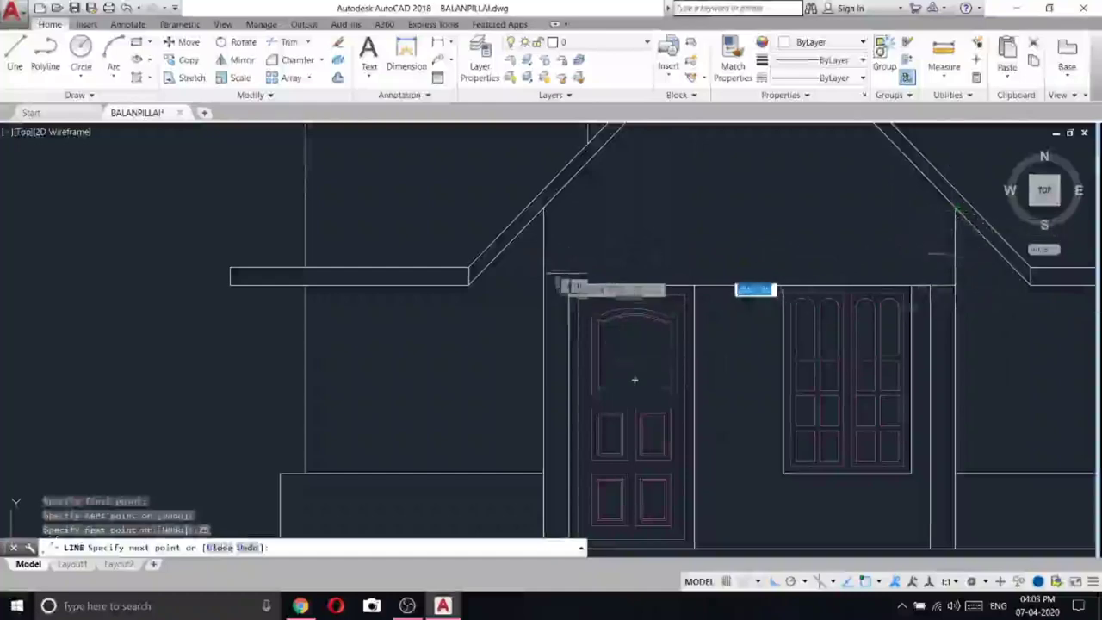
click(545, 254)
right_click(544, 254)
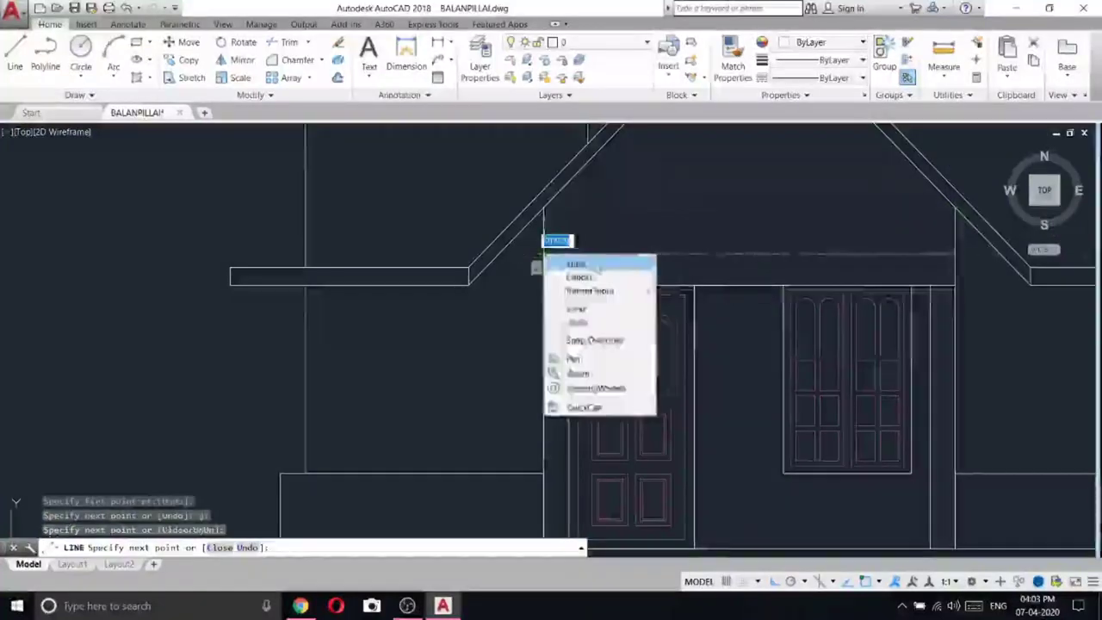
click(571, 263)
- Trim the lower horizontal line between the right edge of the balcony opening and the right gable wall
scroll(636, 293, down, 4)
scroll(767, 286, up, 8)
click(693, 342)
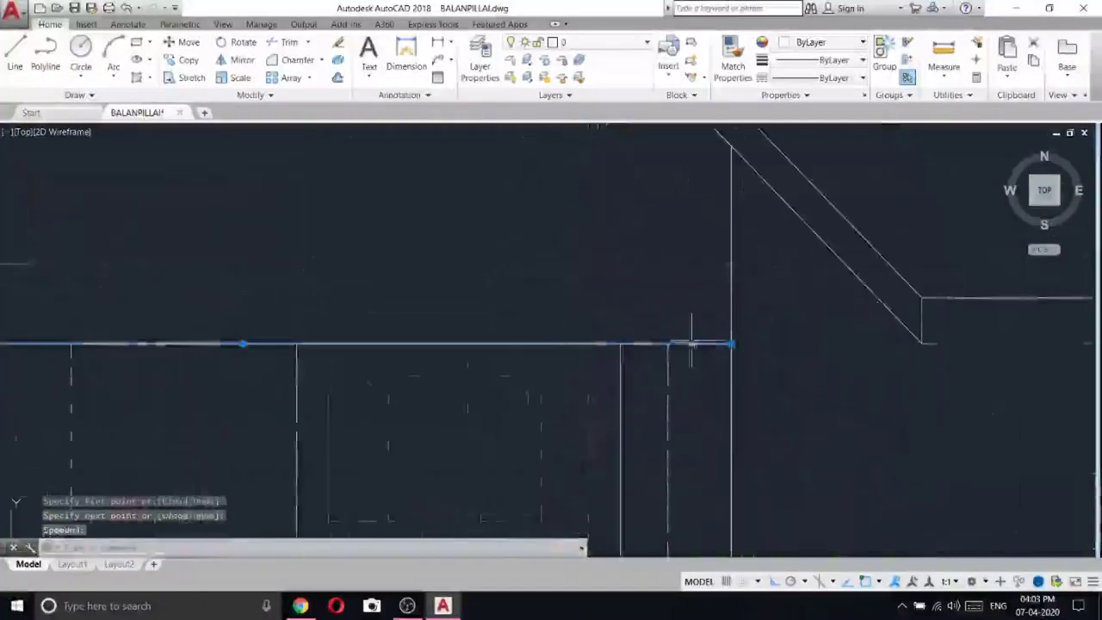
key(Escape)
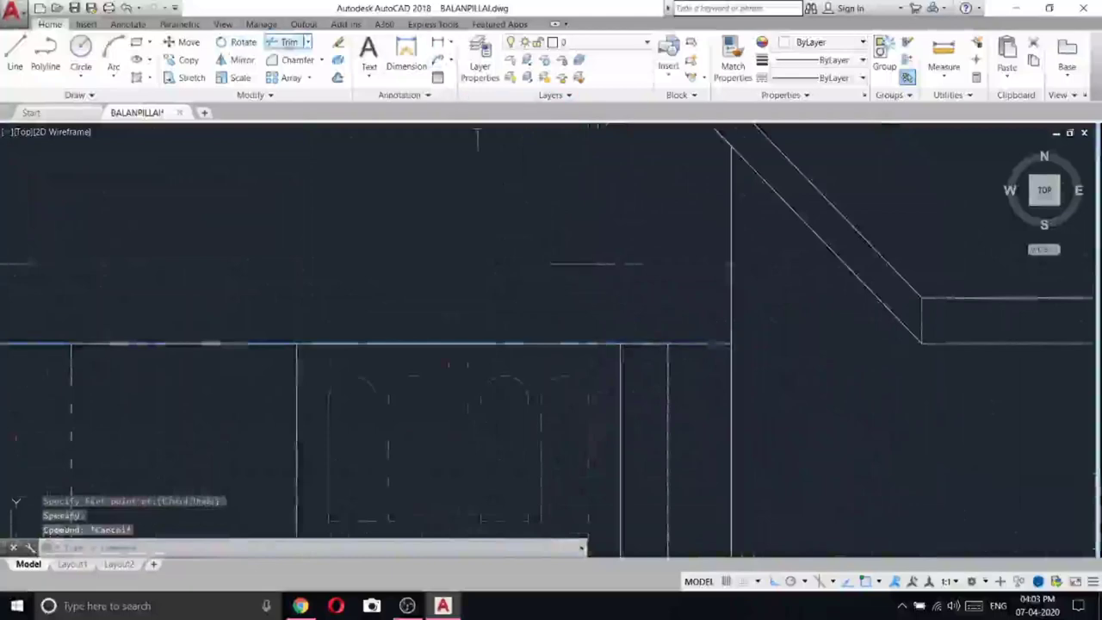
click(289, 43)
right_click(725, 362)
click(690, 333)
click(698, 363)
right_click(593, 229)
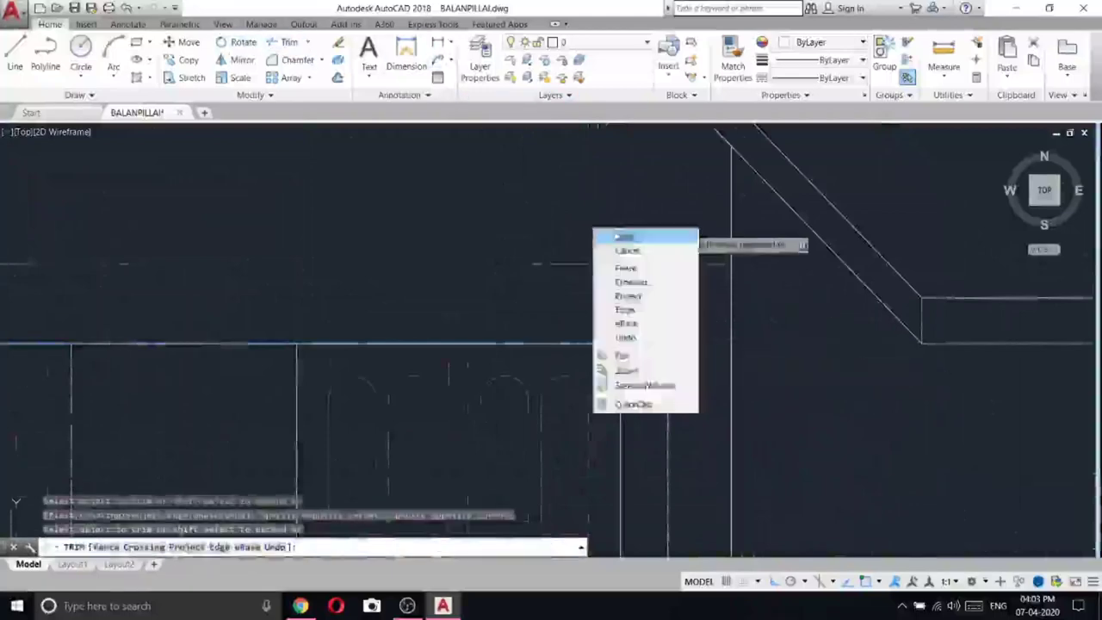
click(617, 237)
scroll(647, 280, down, 7)
scroll(552, 256, up, 5)
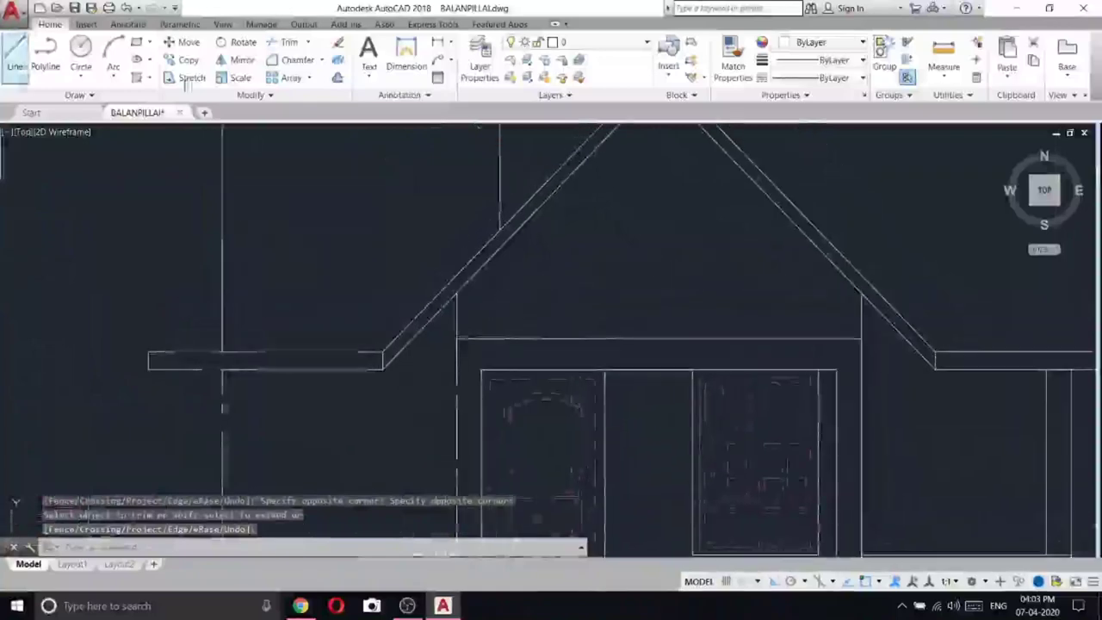
click(15, 66)
scroll(554, 265, down, 5)
key(Escape)
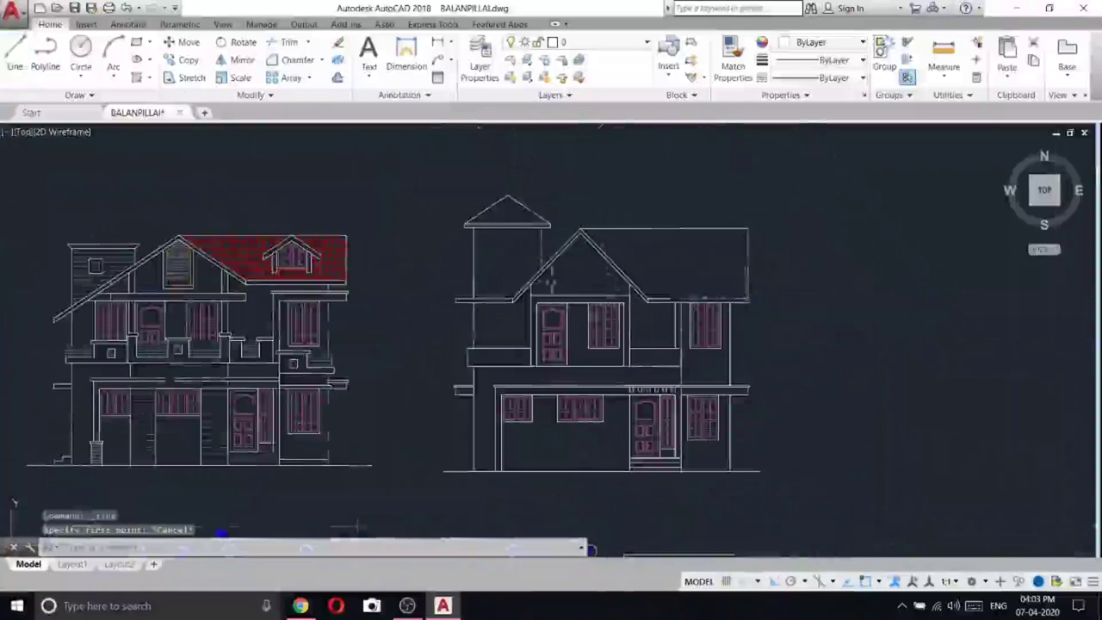
- Move the louvre hatch in the reference elevation's gable vent down to the bottom of its frame
scroll(197, 269, up, 5)
click(259, 282)
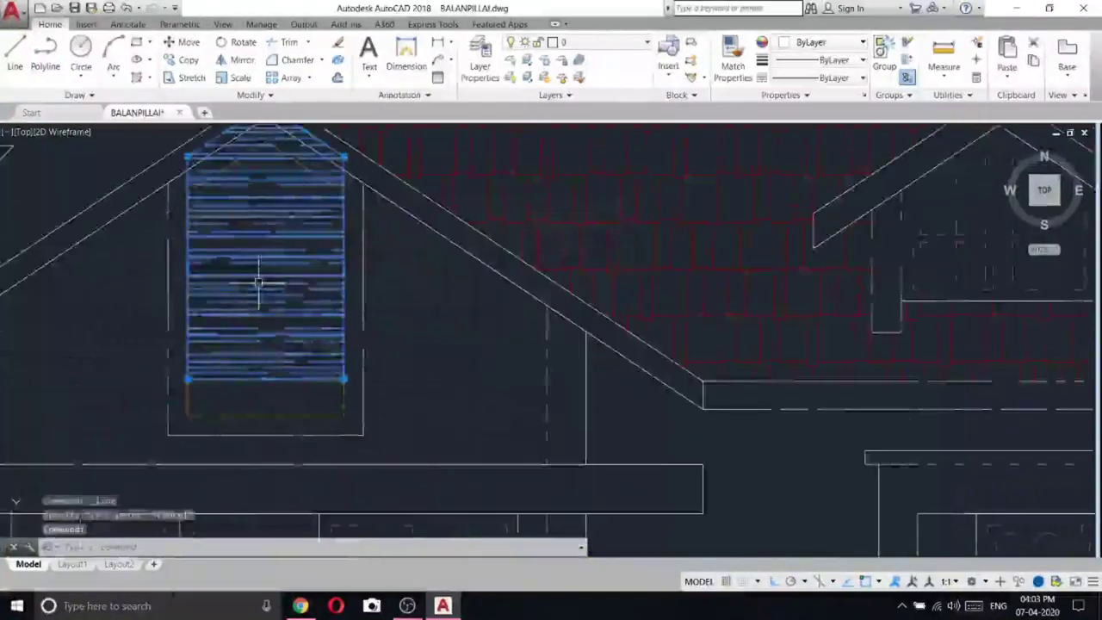
scroll(312, 340, down, 5)
right_click(306, 340)
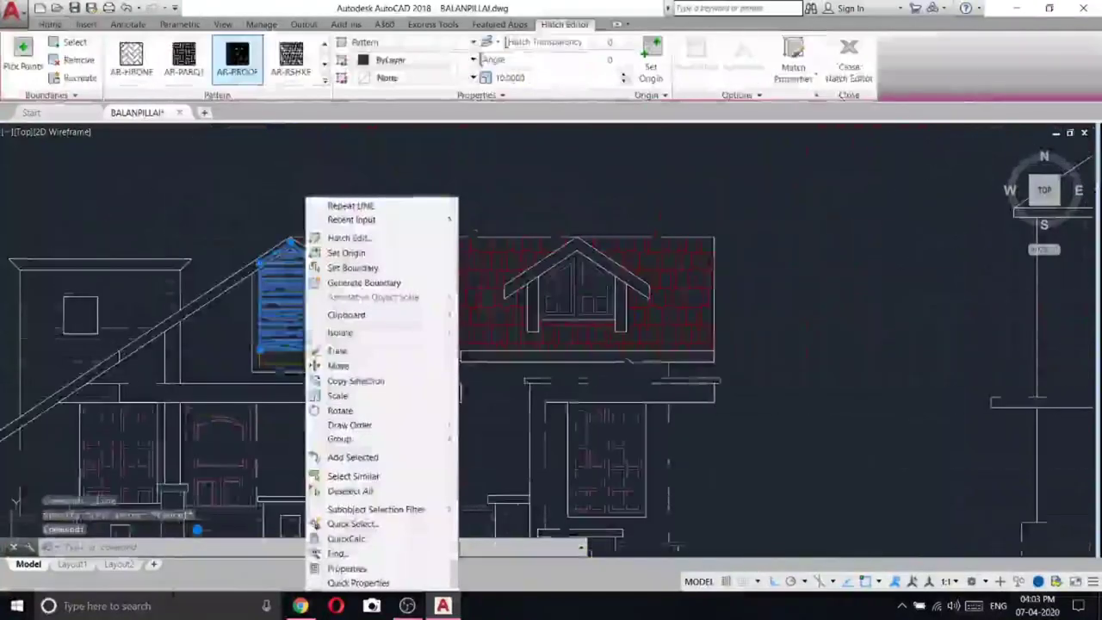
click(345, 365)
scroll(328, 366, up, 5)
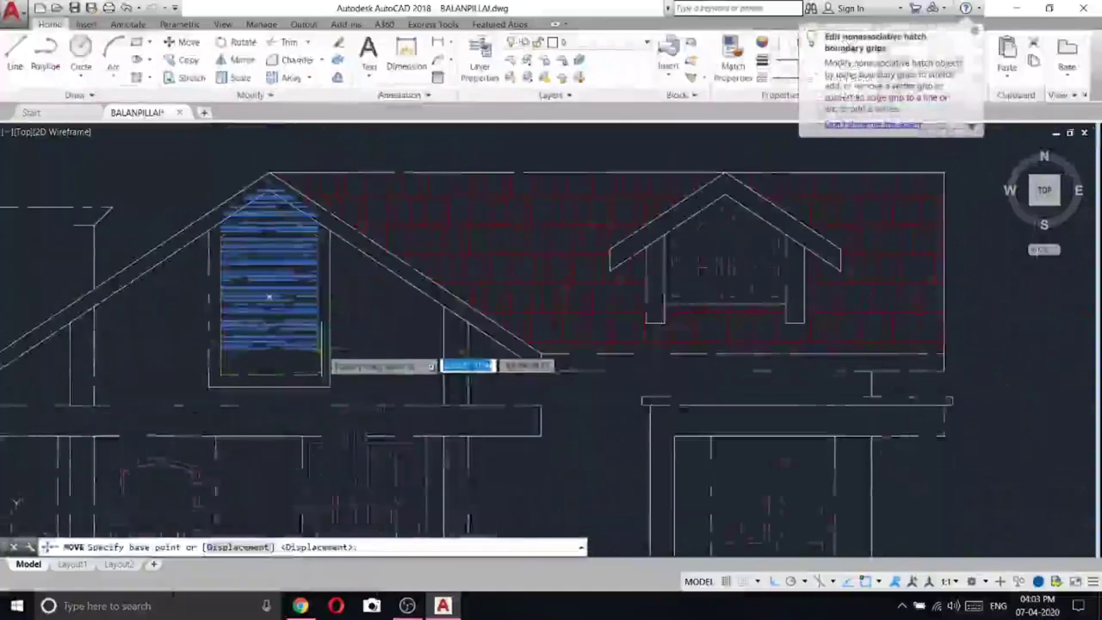
click(329, 353)
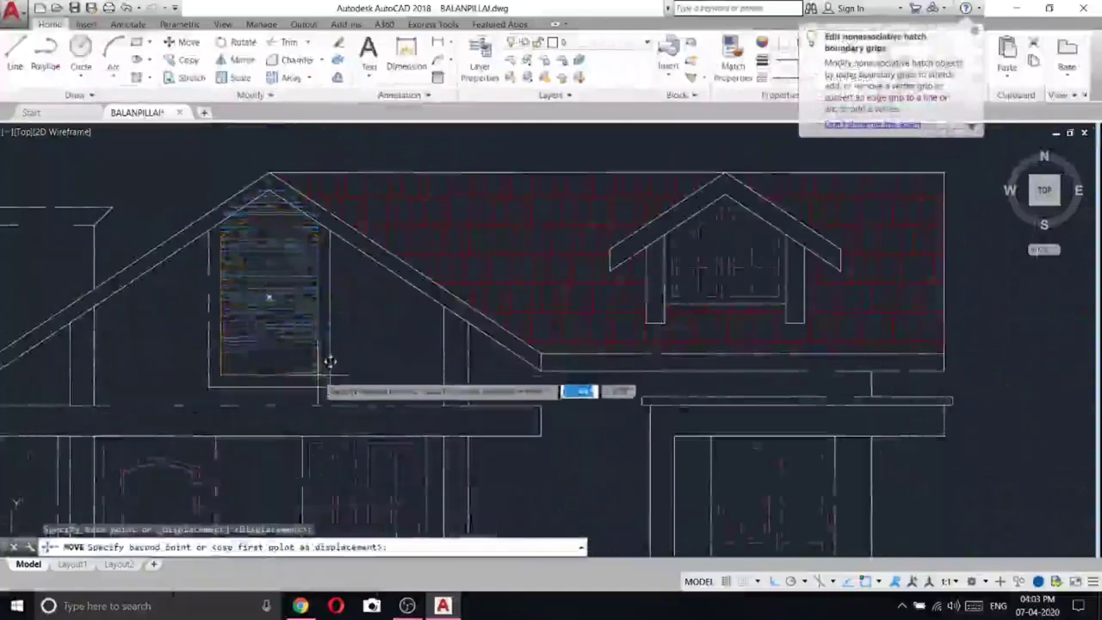
click(329, 360)
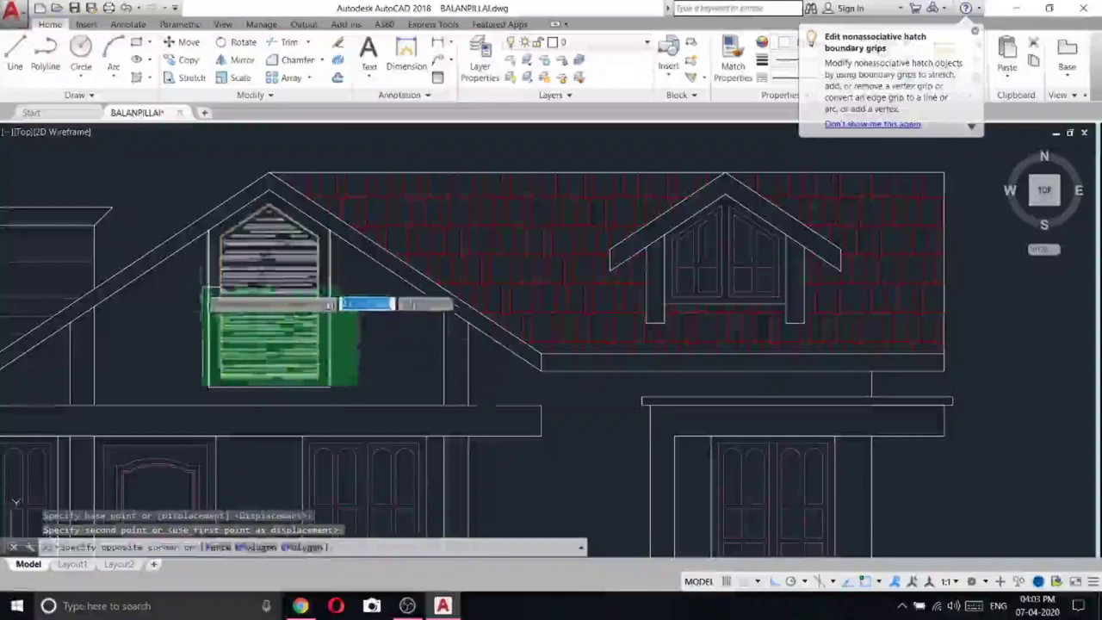
- Try to copy the louvred gable vent from the reference elevation by the inner roof apex to the new gable's inner apex
click(361, 297)
scroll(282, 183, up, 5)
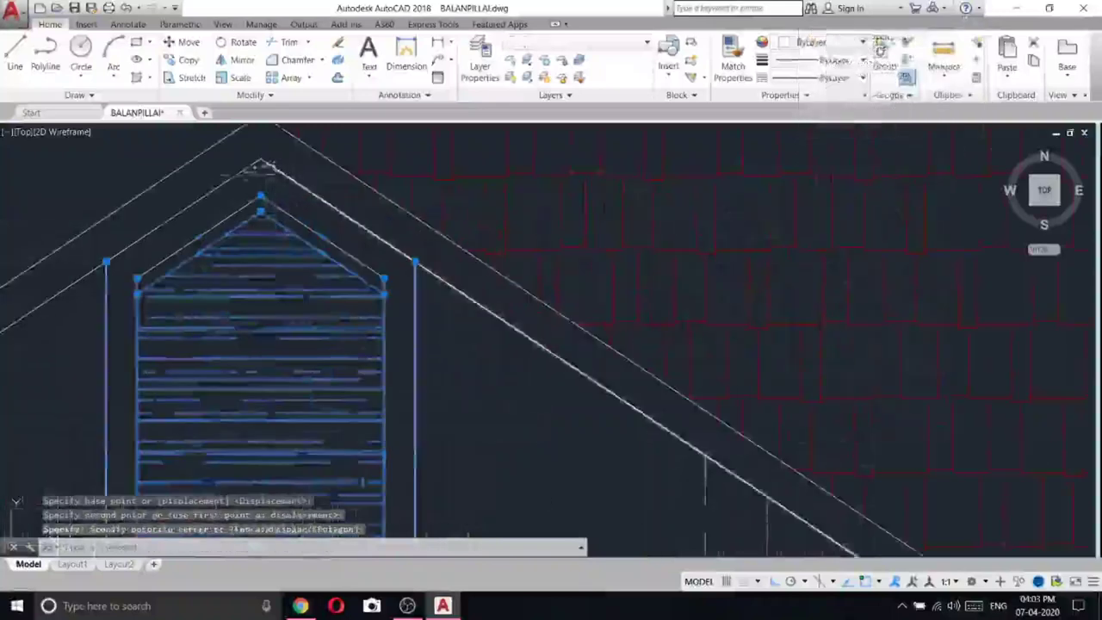
right_click(266, 196)
click(280, 299)
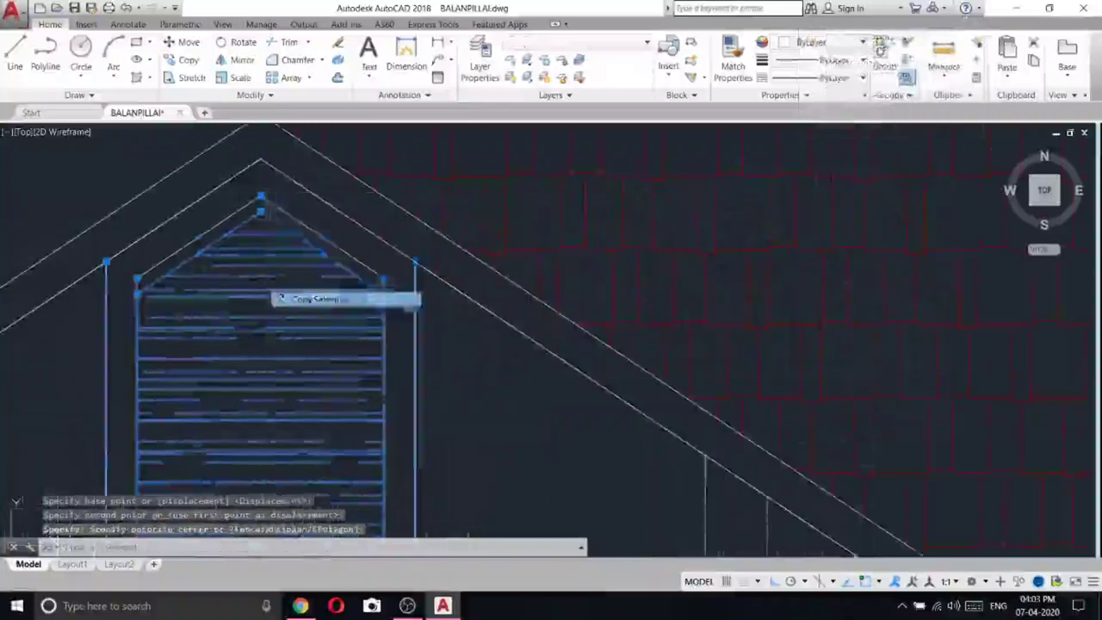
click(263, 161)
scroll(264, 161, down, 6)
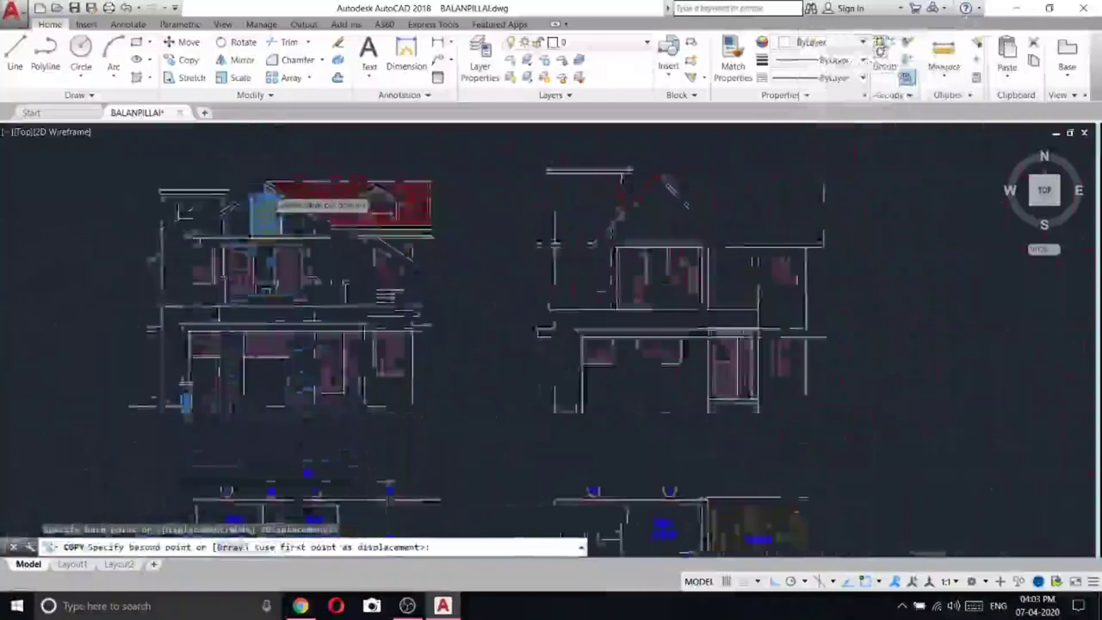
scroll(521, 183, up, 3)
scroll(521, 179, up, 4)
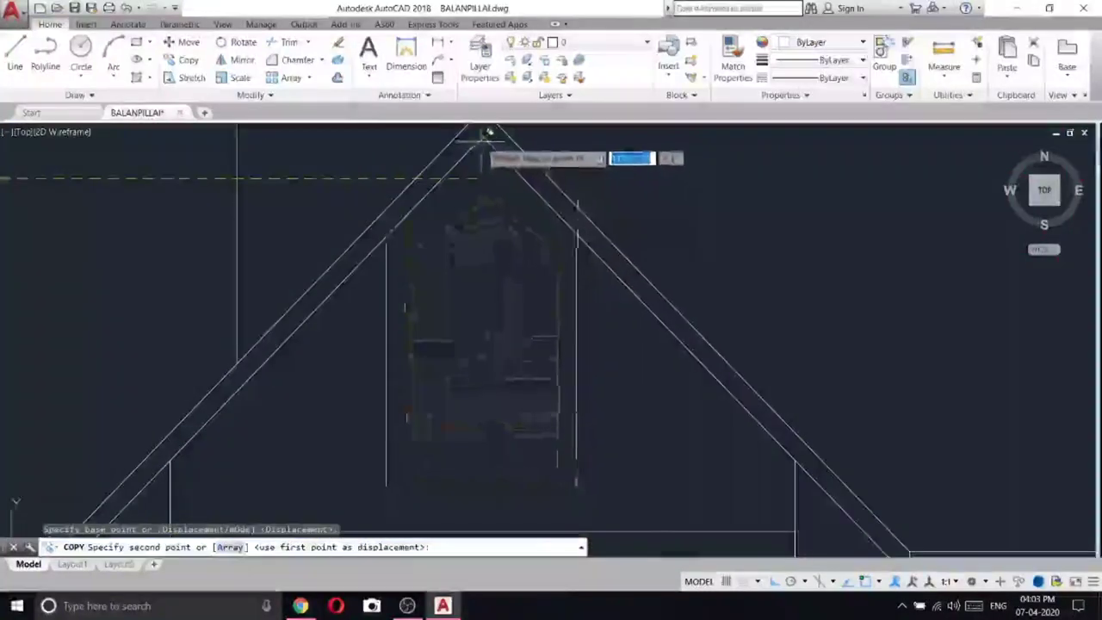
key(Escape)
scroll(493, 203, down, 7)
scroll(515, 226, up, 5)
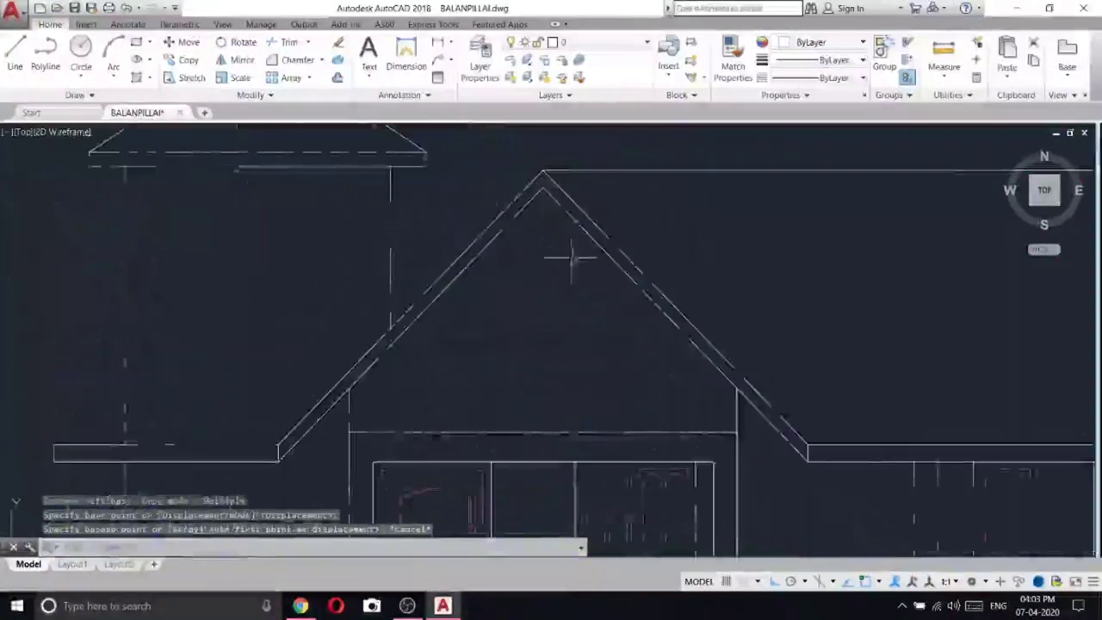
- Copy the dormer with its roof, posts and window from the reference elevation by its outer apex onto the new elevation's right roof
scroll(572, 307, down, 5)
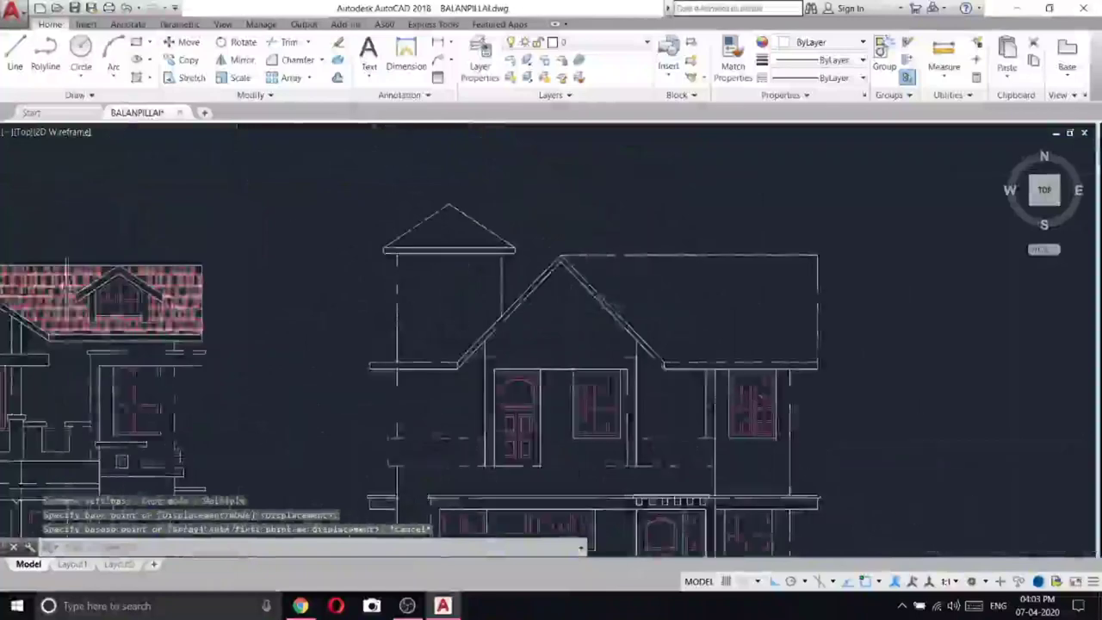
scroll(252, 359, up, 5)
click(266, 323)
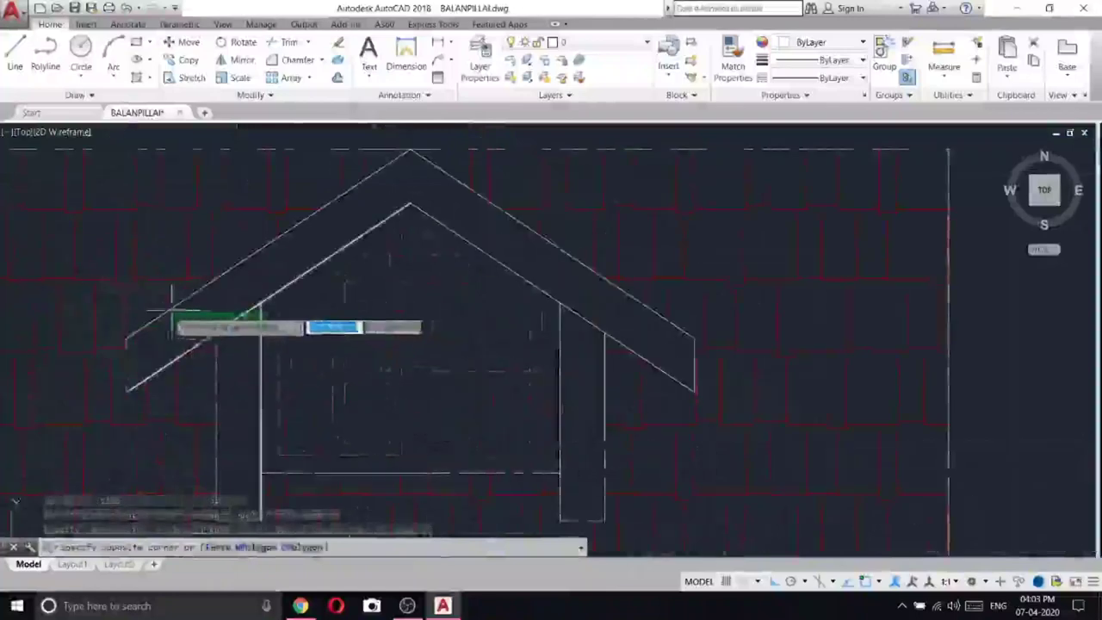
click(170, 312)
click(147, 322)
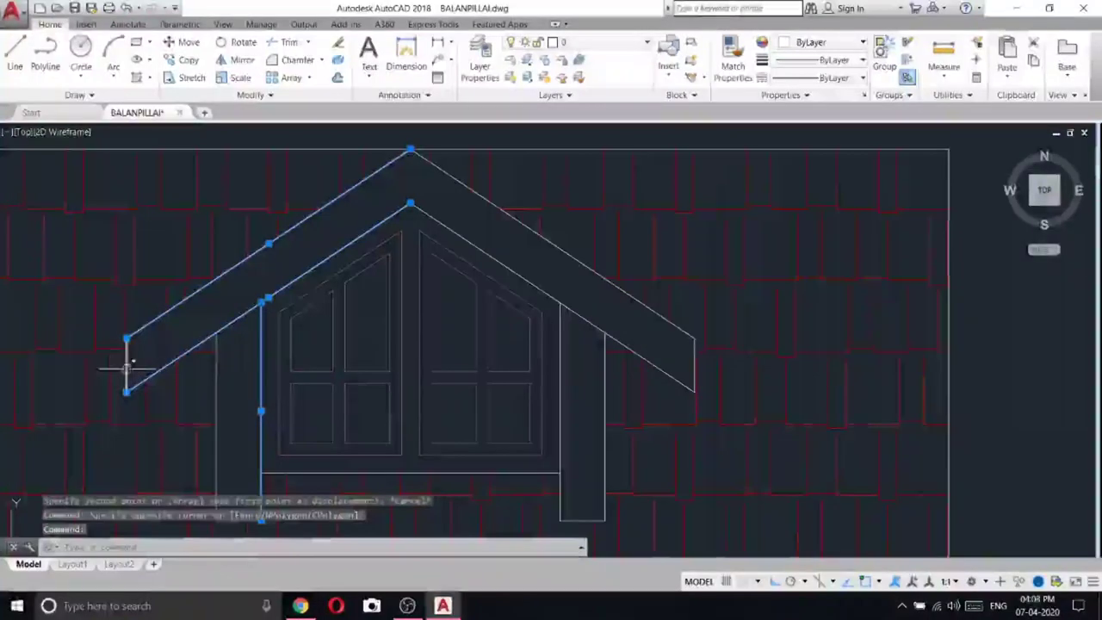
click(549, 459)
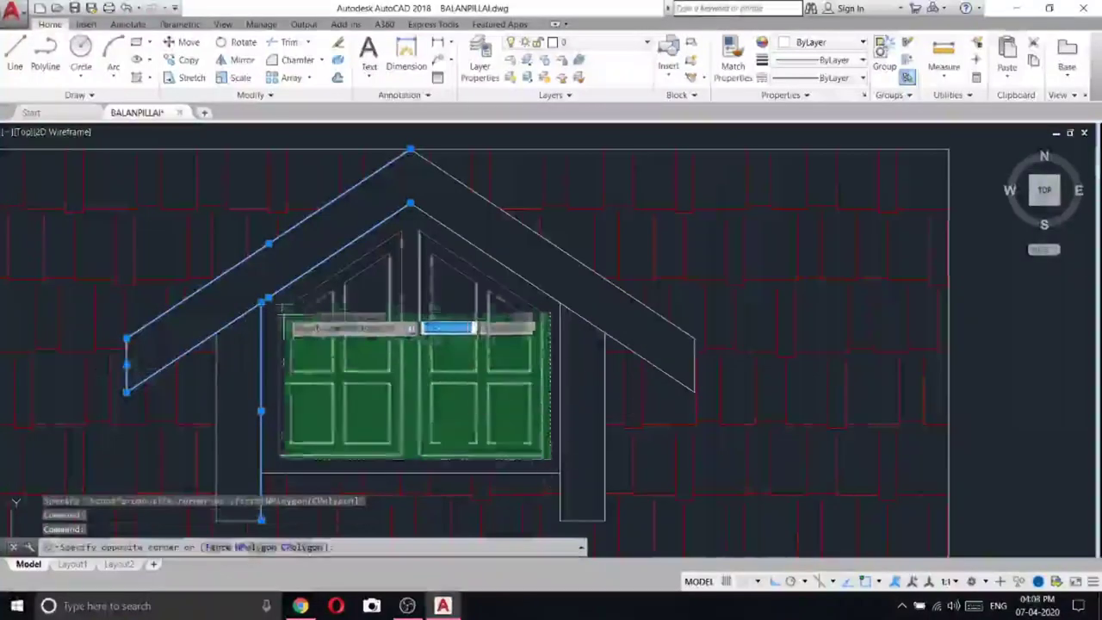
click(277, 300)
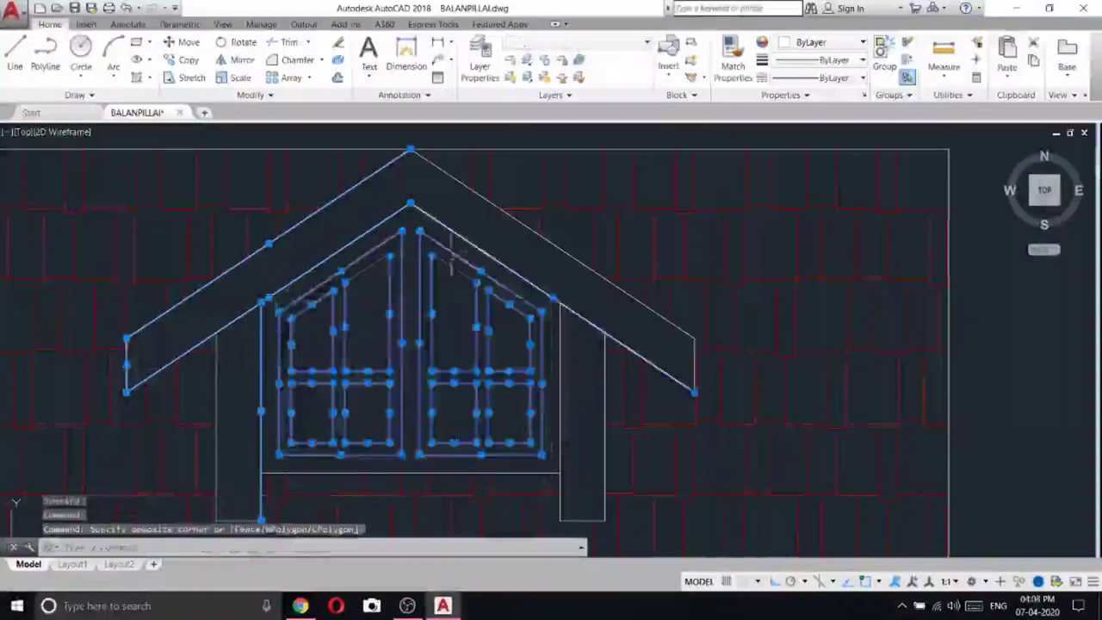
scroll(448, 264, up, 3)
scroll(216, 284, down, 4)
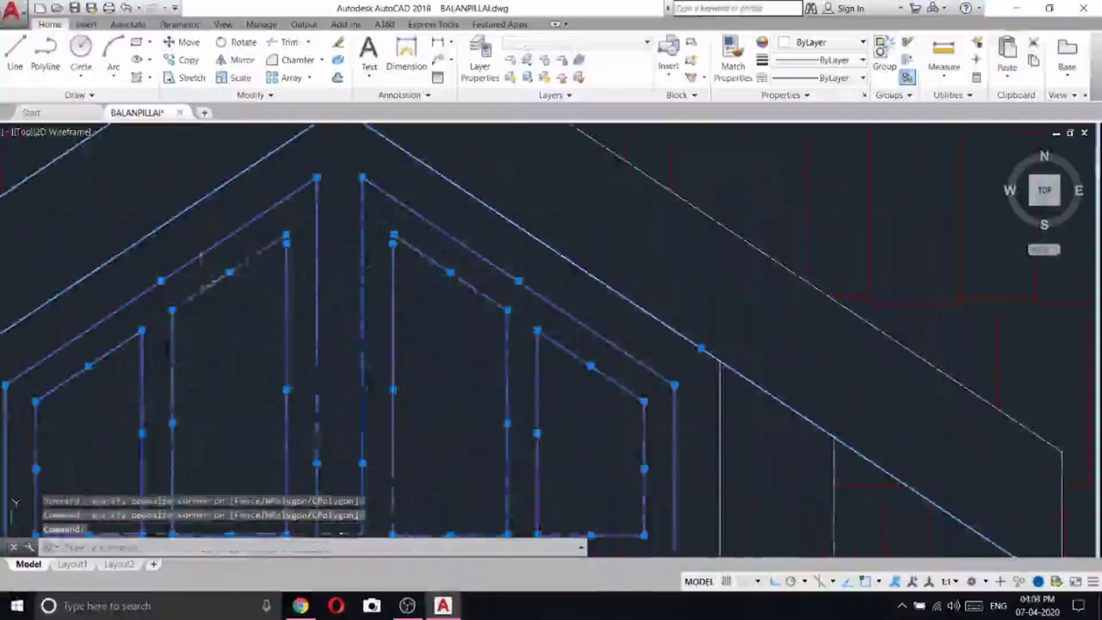
scroll(482, 185, up, 4)
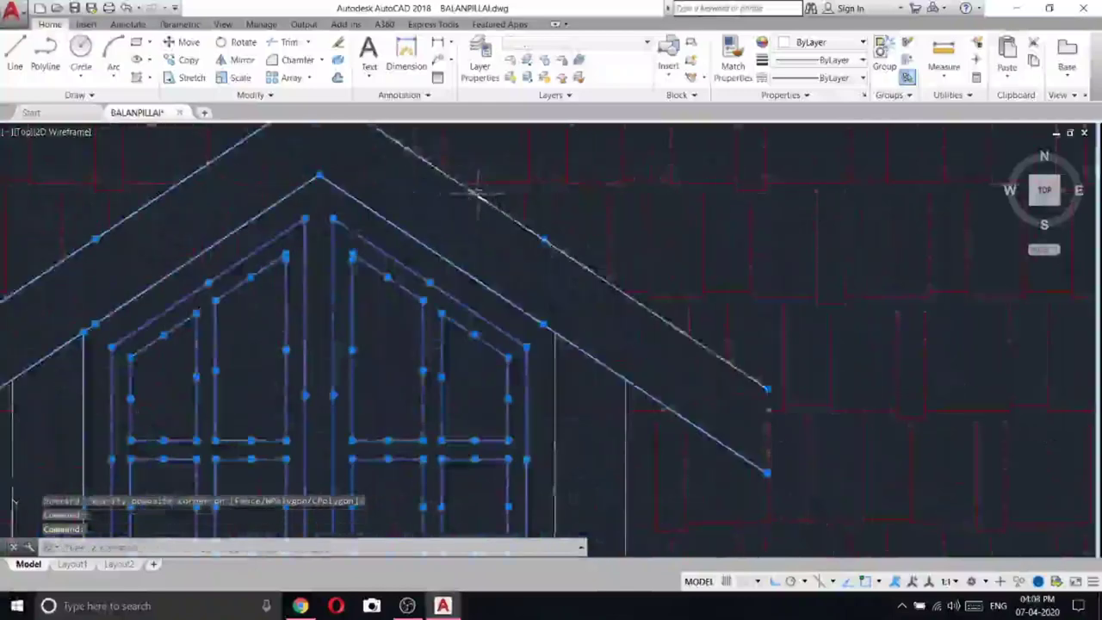
scroll(627, 259, down, 3)
scroll(493, 208, up, 2)
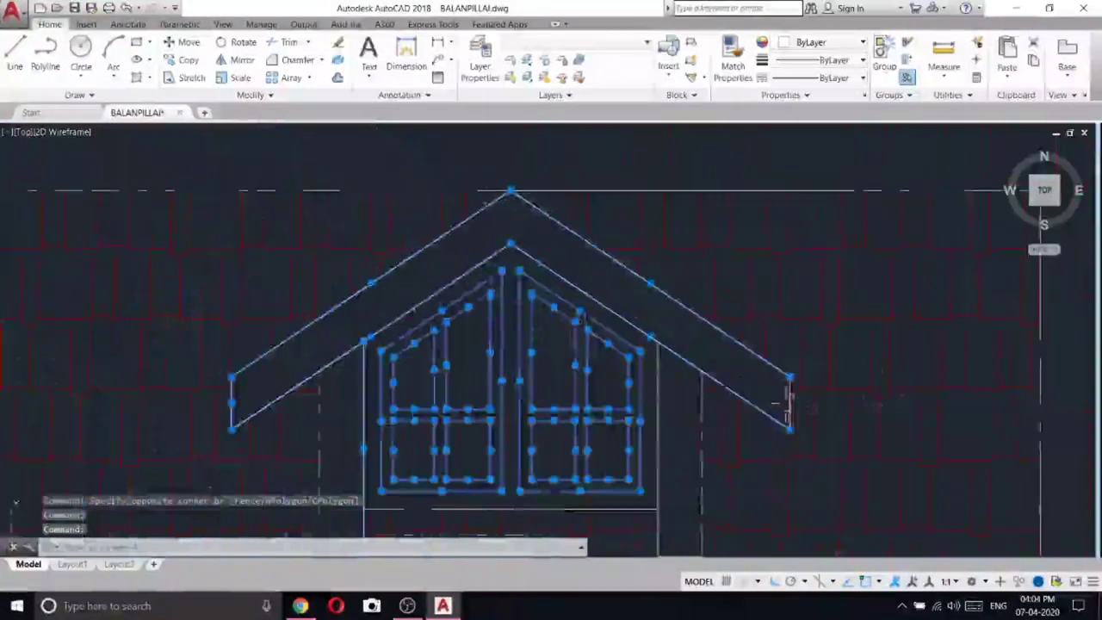
scroll(785, 403, up, 4)
scroll(521, 224, down, 5)
scroll(431, 331, up, 1)
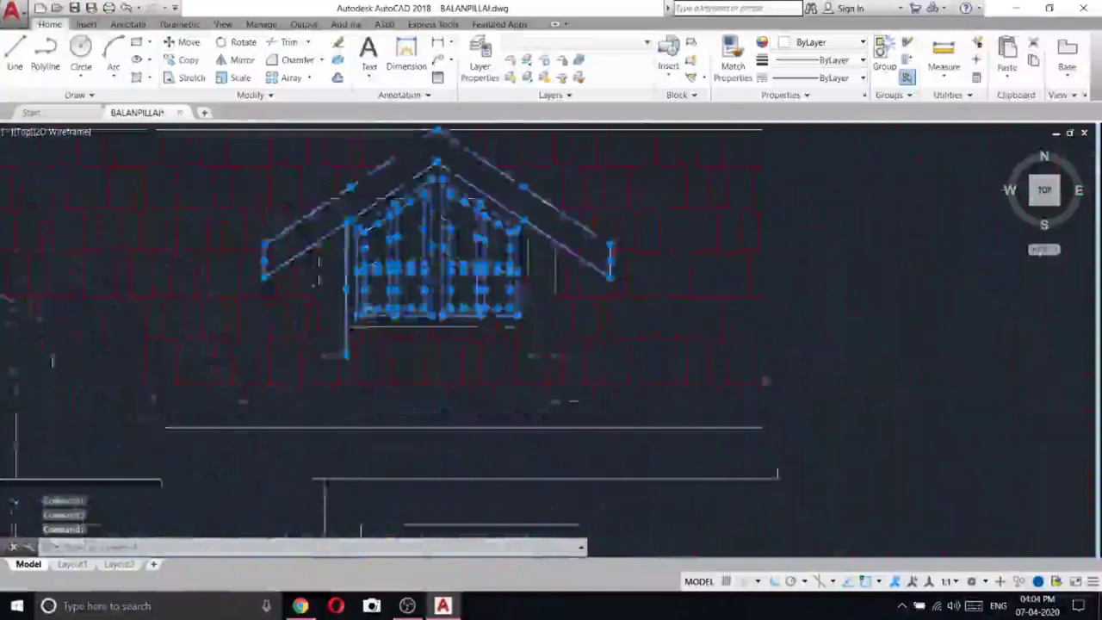
scroll(332, 357, up, 2)
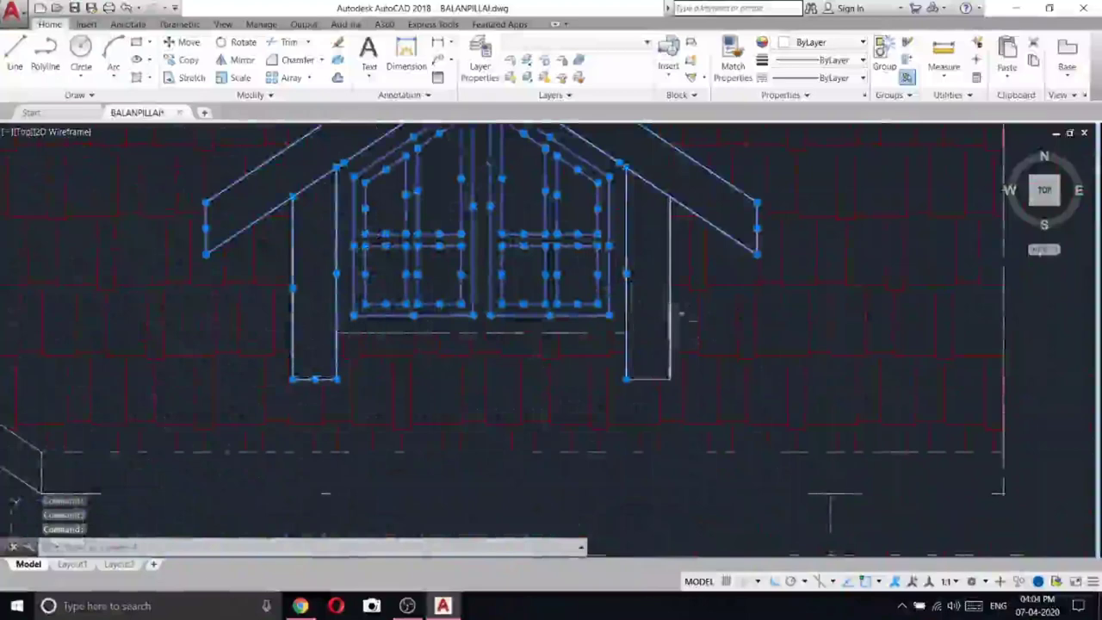
click(670, 336)
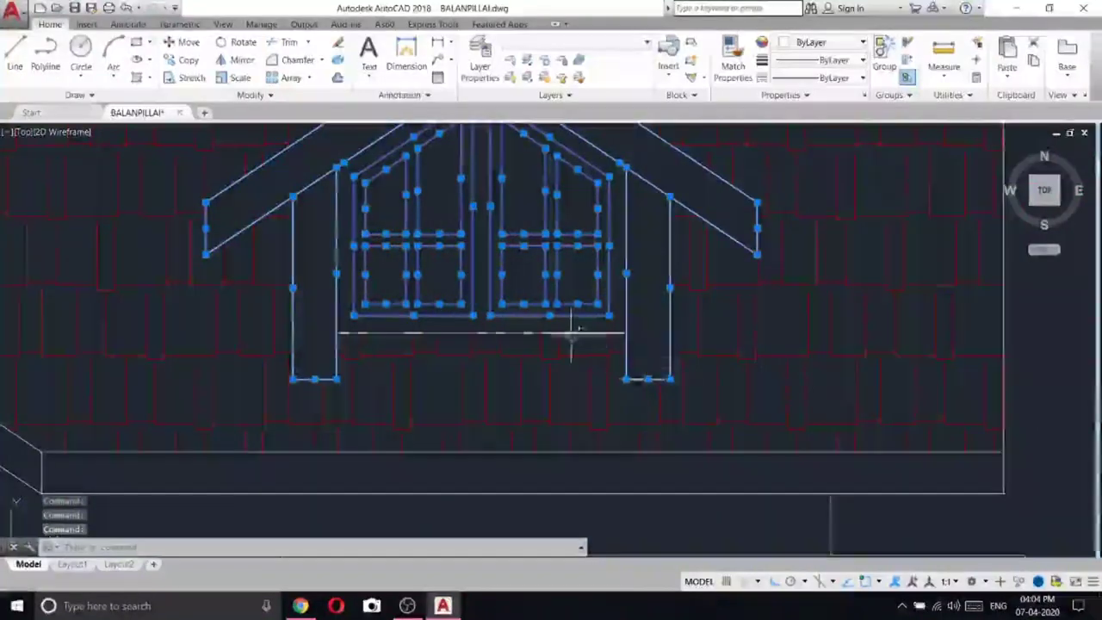
scroll(522, 334, down, 4)
right_click(510, 302)
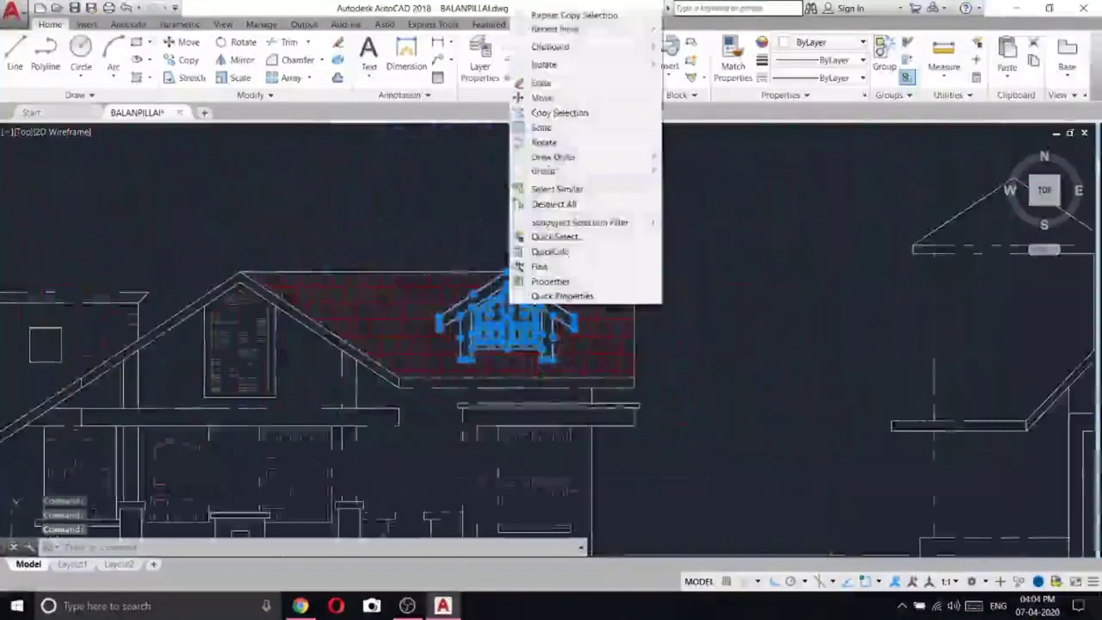
click(543, 111)
scroll(506, 274, up, 3)
click(499, 244)
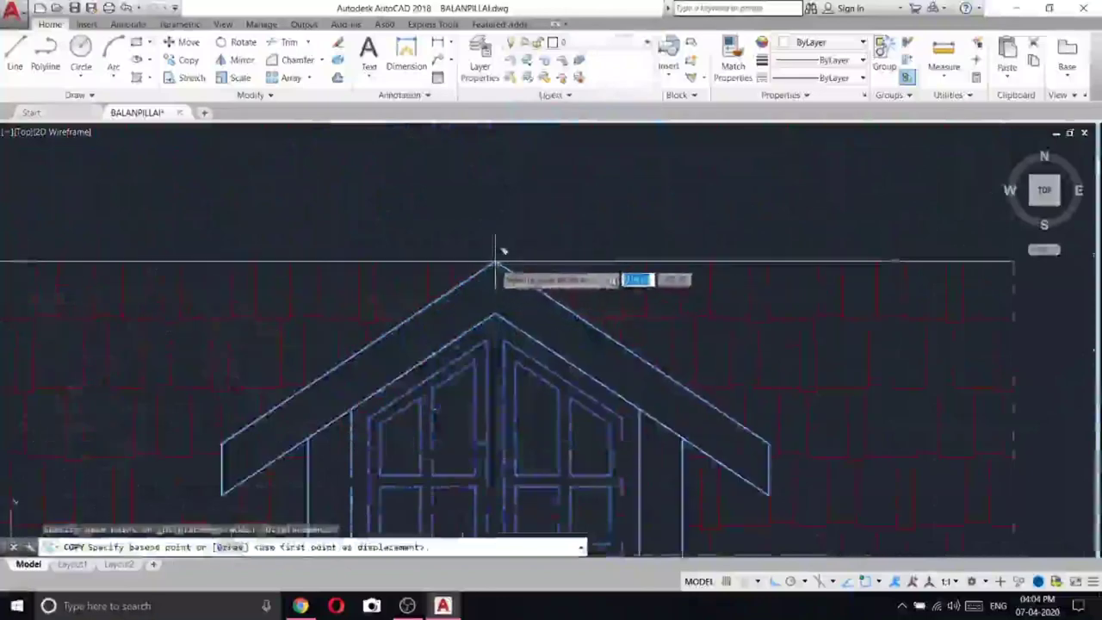
scroll(500, 246, down, 5)
scroll(741, 258, up, 4)
scroll(766, 254, down, 3)
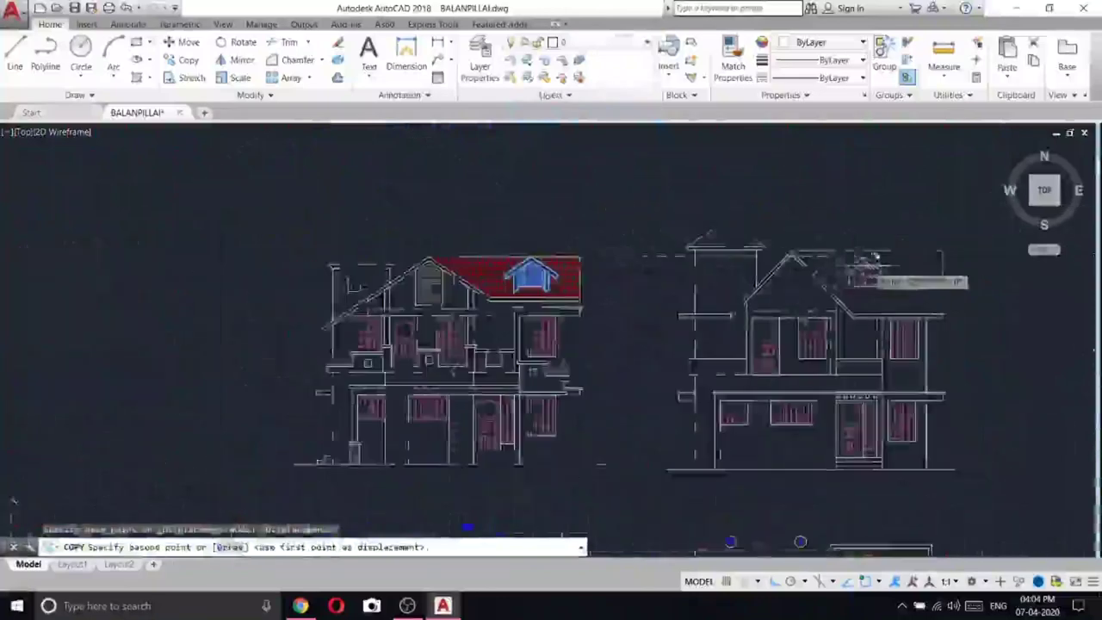
scroll(891, 251, up, 2)
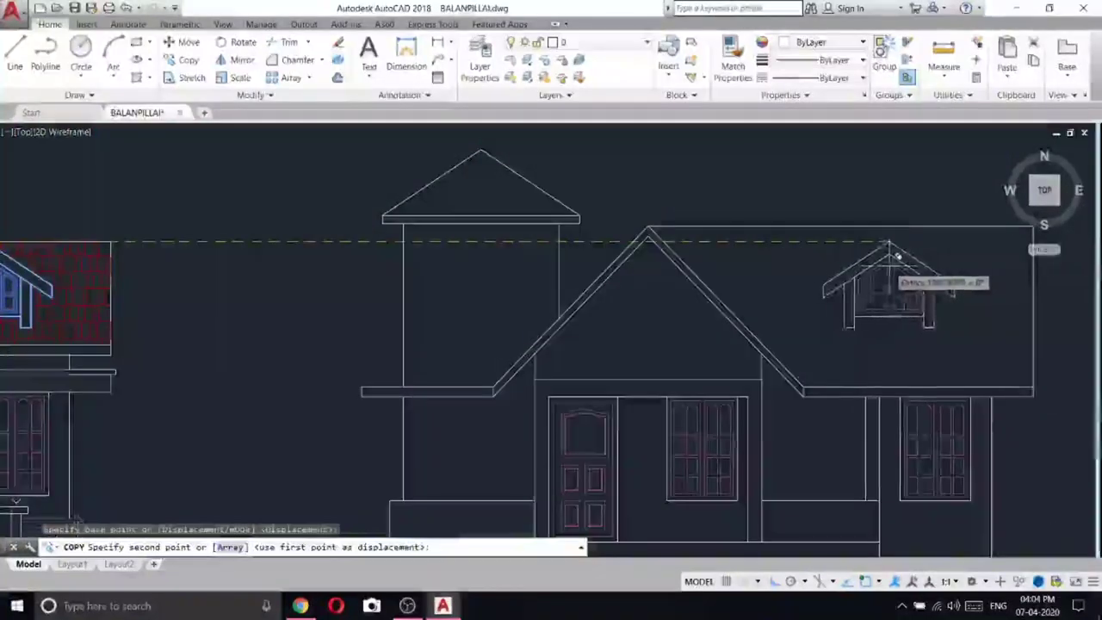
click(894, 253)
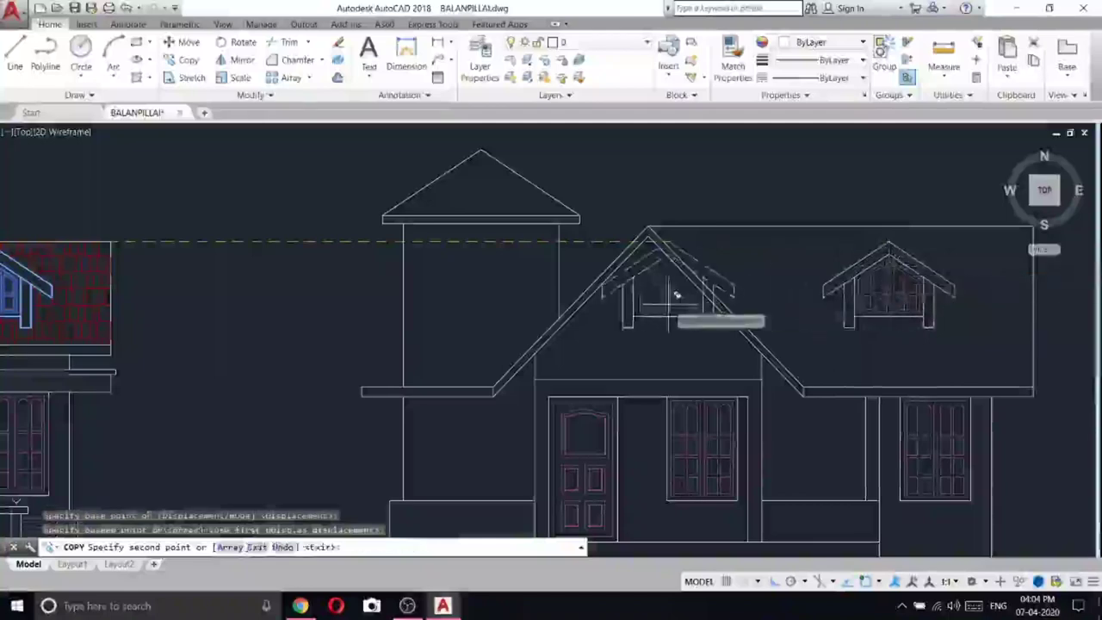
key(Escape)
- Draw a vertical line in the new gable between its horizontal base line and the left inner roof slope
scroll(663, 306, down, 3)
scroll(657, 310, up, 3)
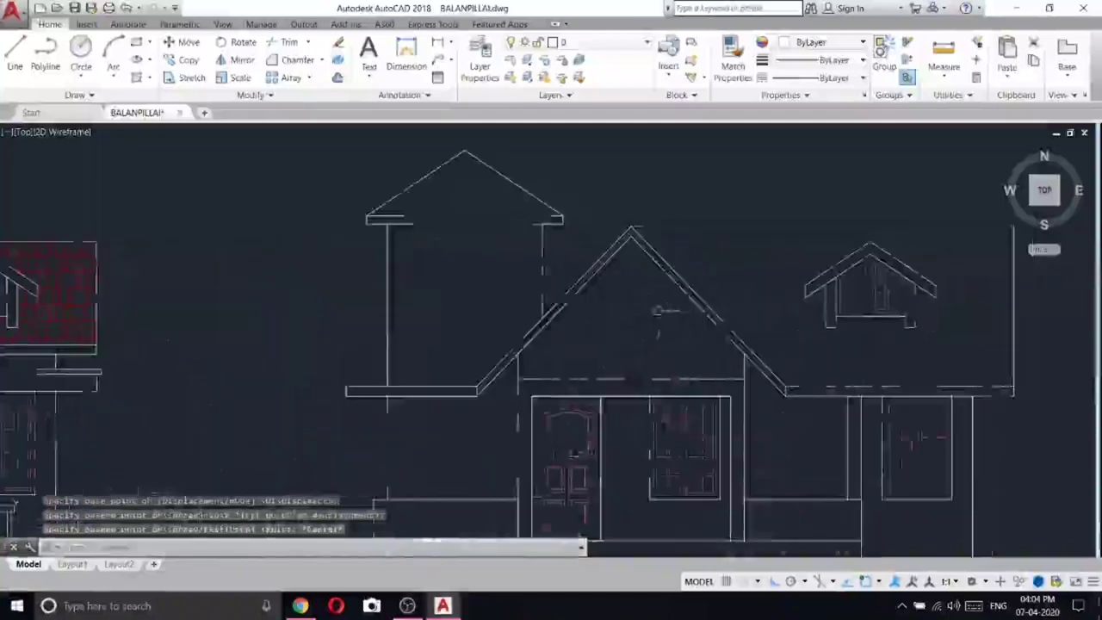
click(14, 53)
scroll(585, 301, up, 3)
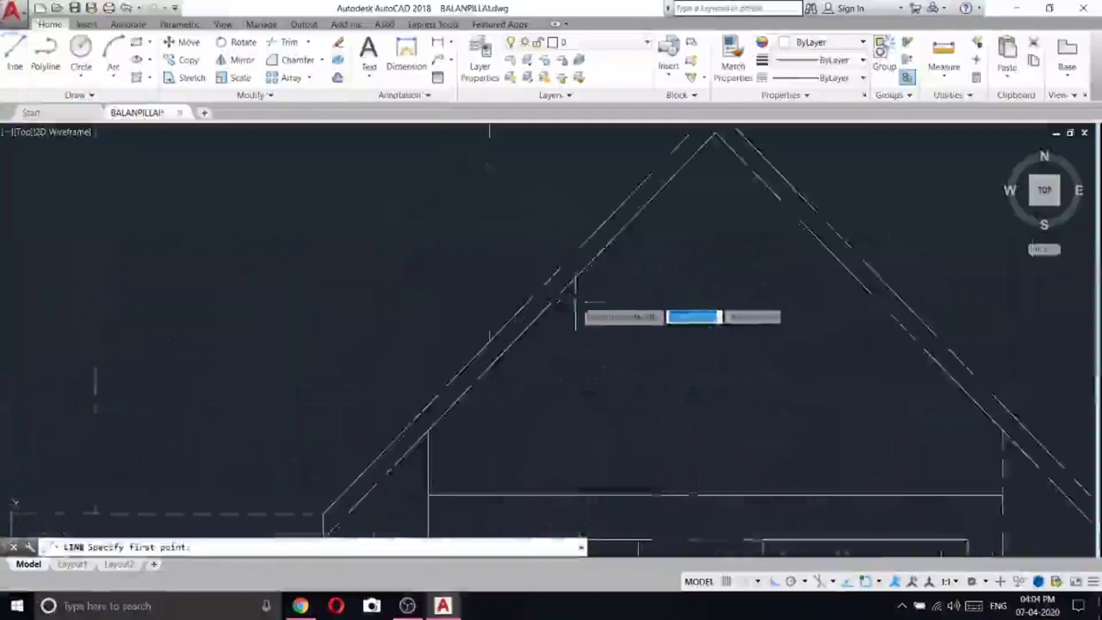
click(571, 493)
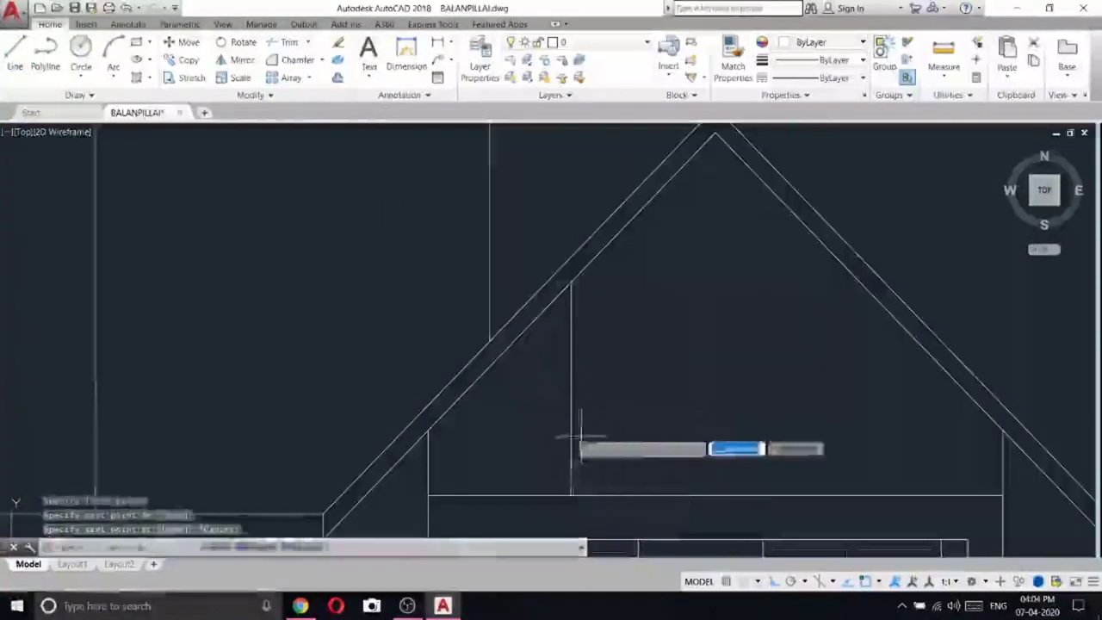
- Try offsetting the vertical gable line 20 toward the gable's centre, and erase the offset copy
click(338, 78)
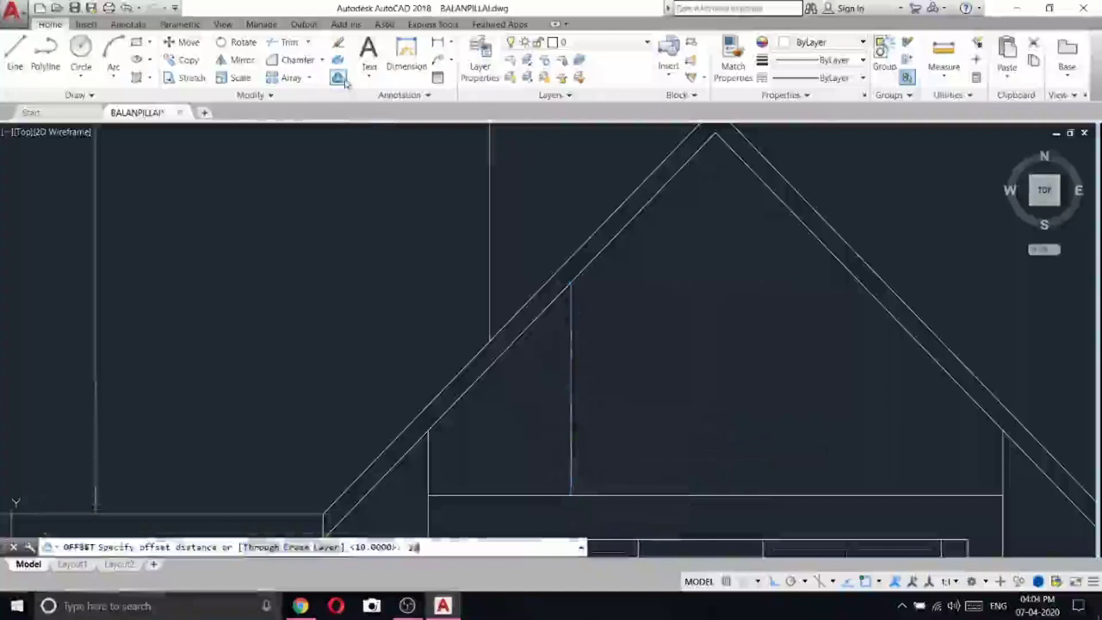
text(10)
key(Return)
scroll(517, 312, down, 2)
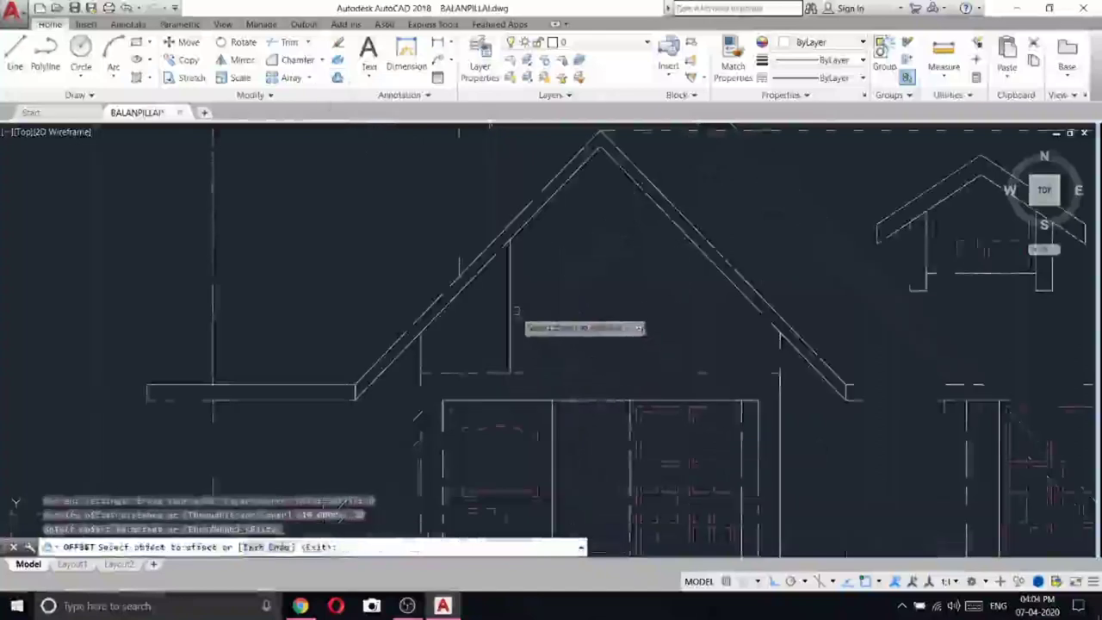
click(510, 308)
click(546, 297)
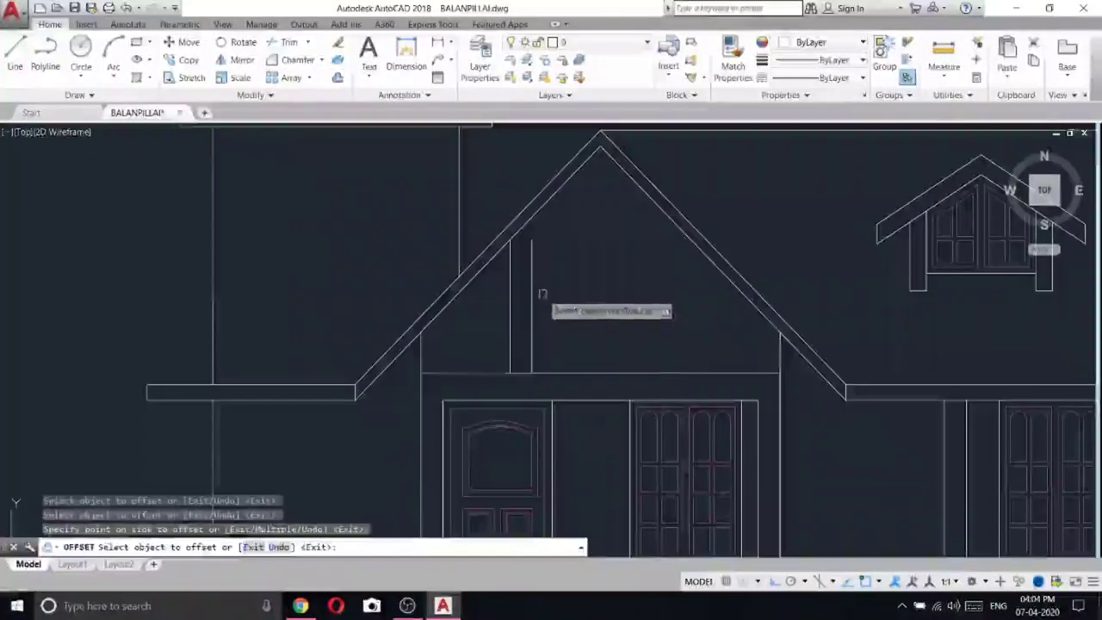
key(Escape)
click(532, 278)
right_click(534, 275)
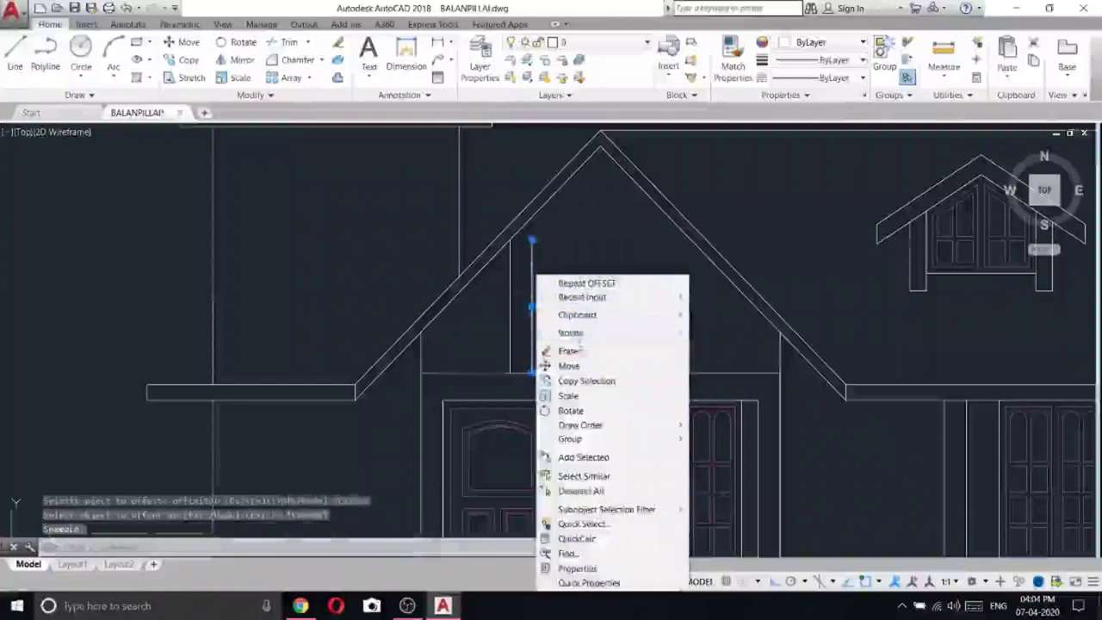
click(568, 350)
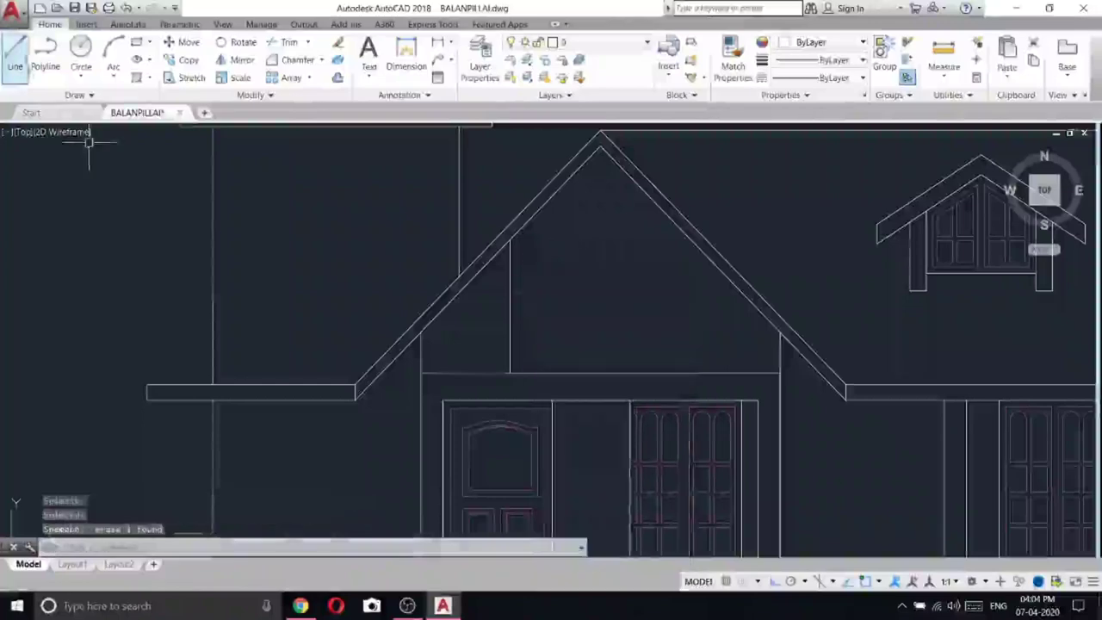
- Mirror the vertical gable line about the vertical axis through the inner roof apex, keeping the original
click(527, 335)
click(495, 297)
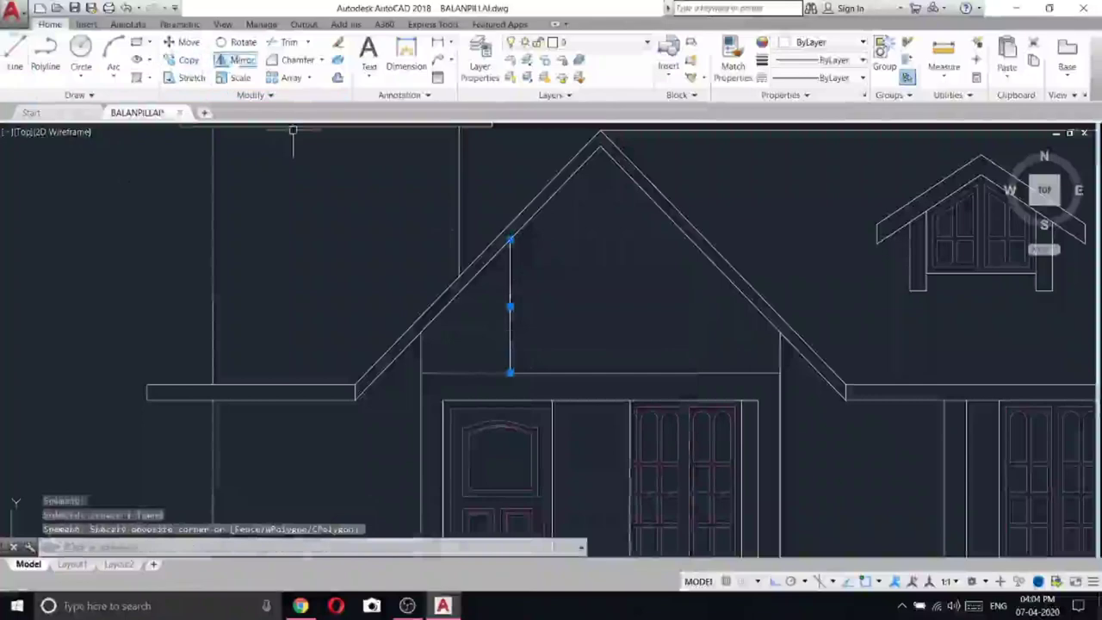
click(240, 60)
click(601, 144)
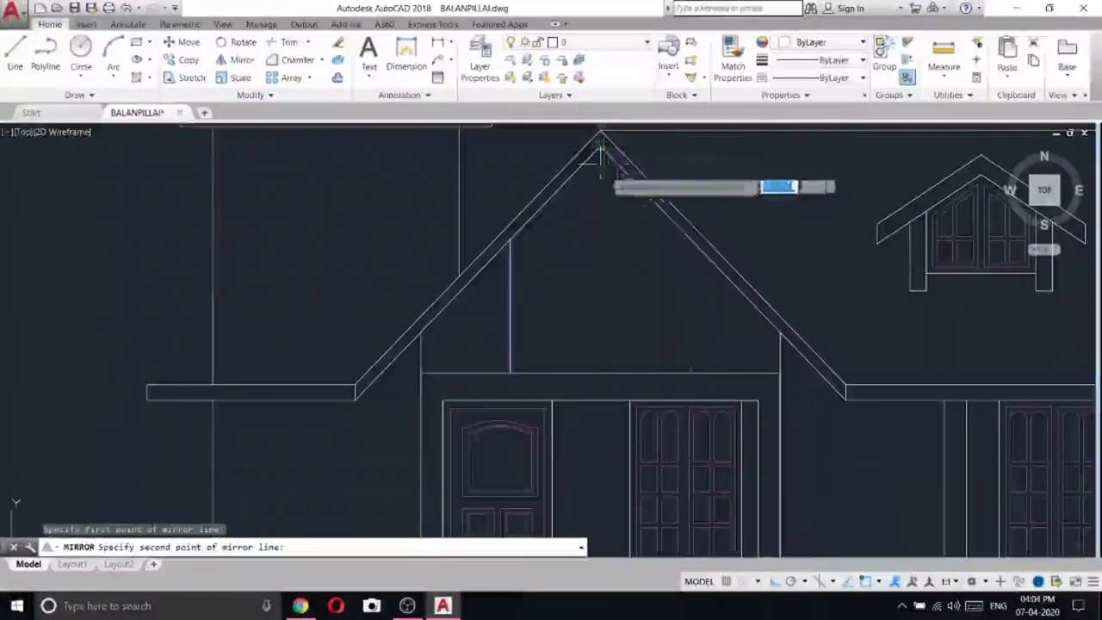
click(609, 266)
right_click(636, 272)
click(667, 282)
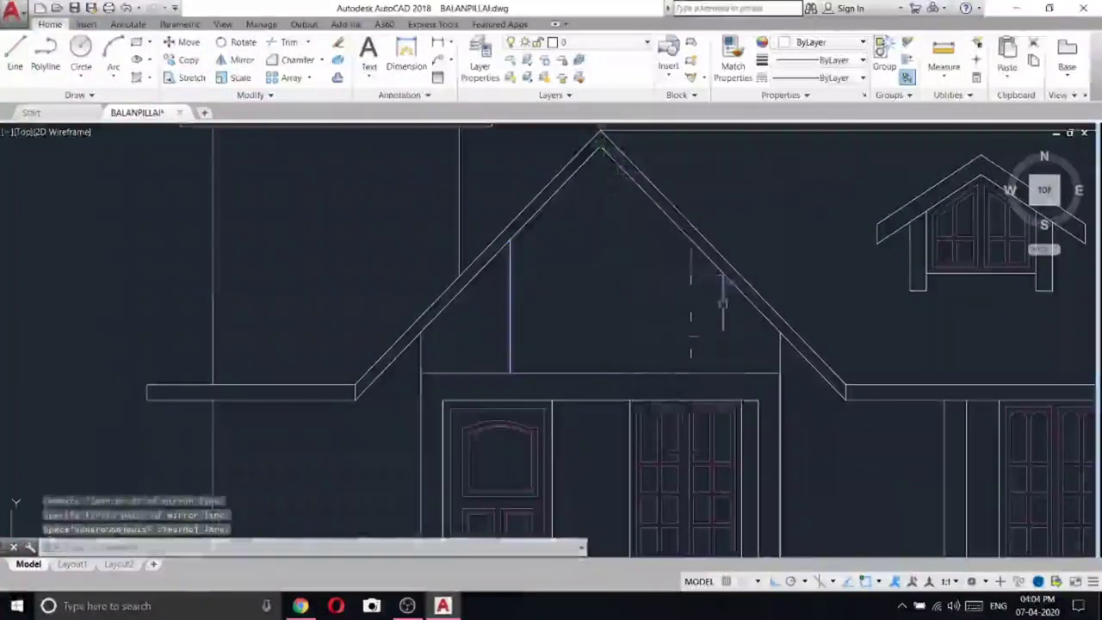
- Trace a closed five-sided polyline along the inner roof apex, both vertical gable lines and the horizontal base line
middle_drag(723, 307, 511, 322)
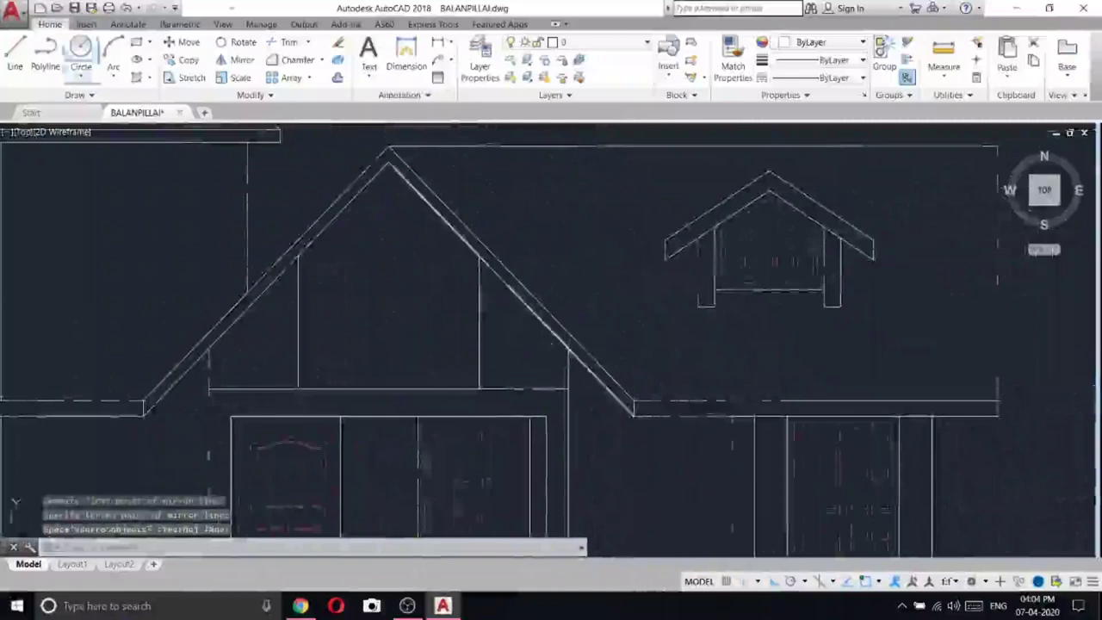
click(46, 59)
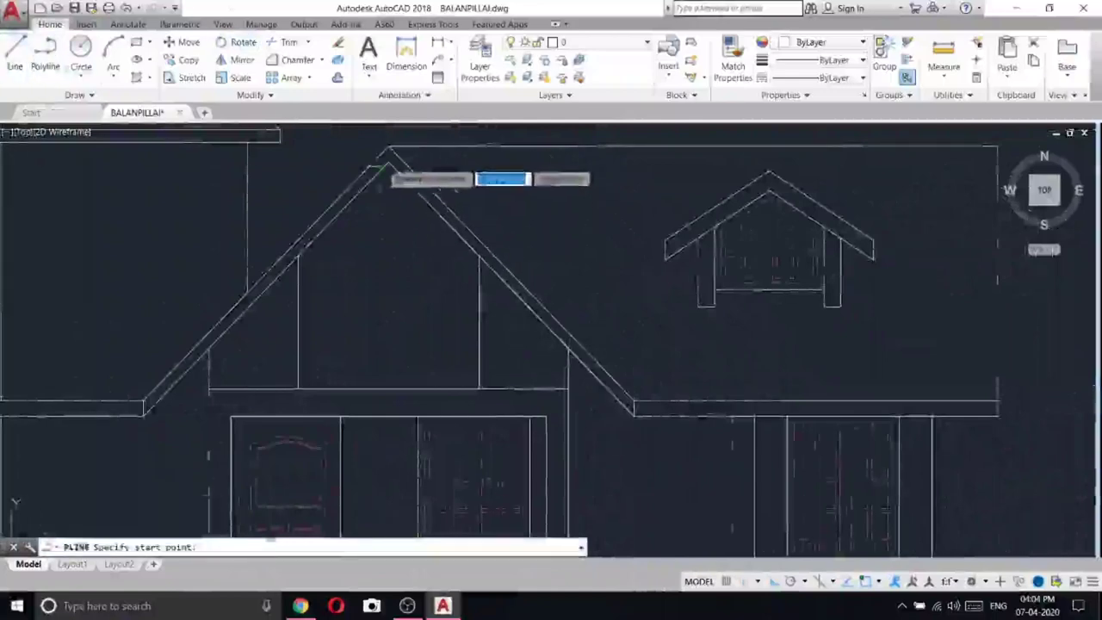
click(389, 151)
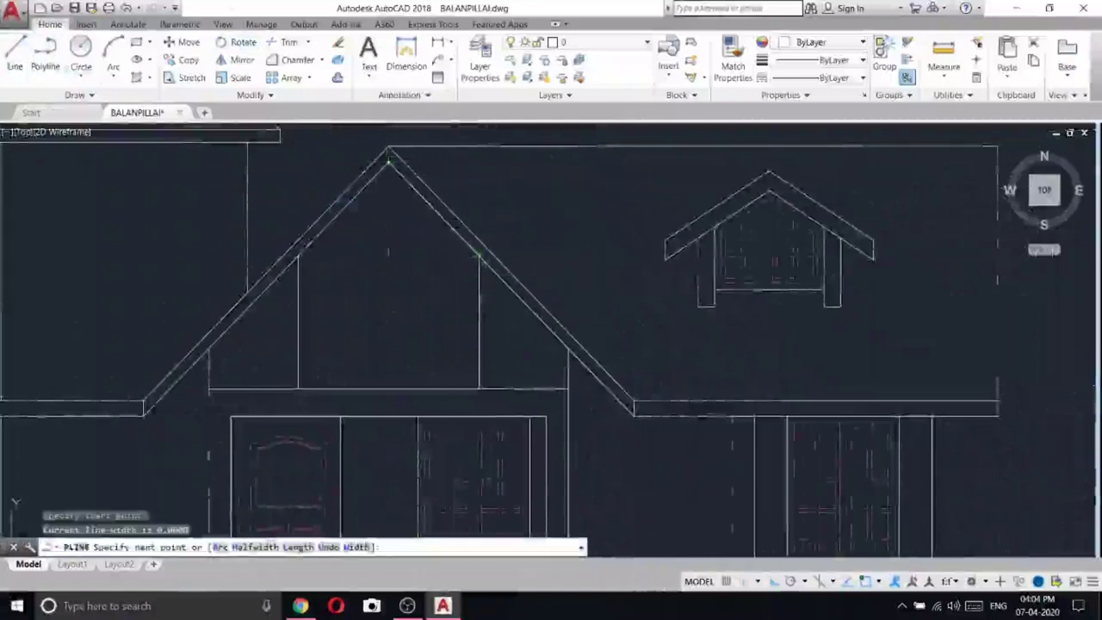
click(571, 338)
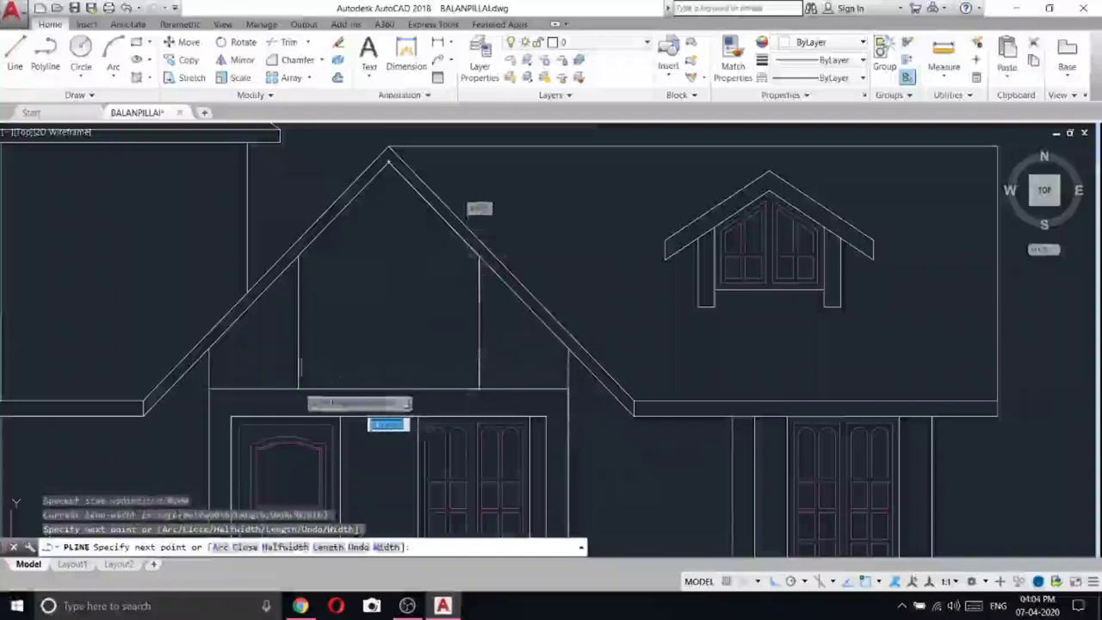
click(299, 388)
click(298, 256)
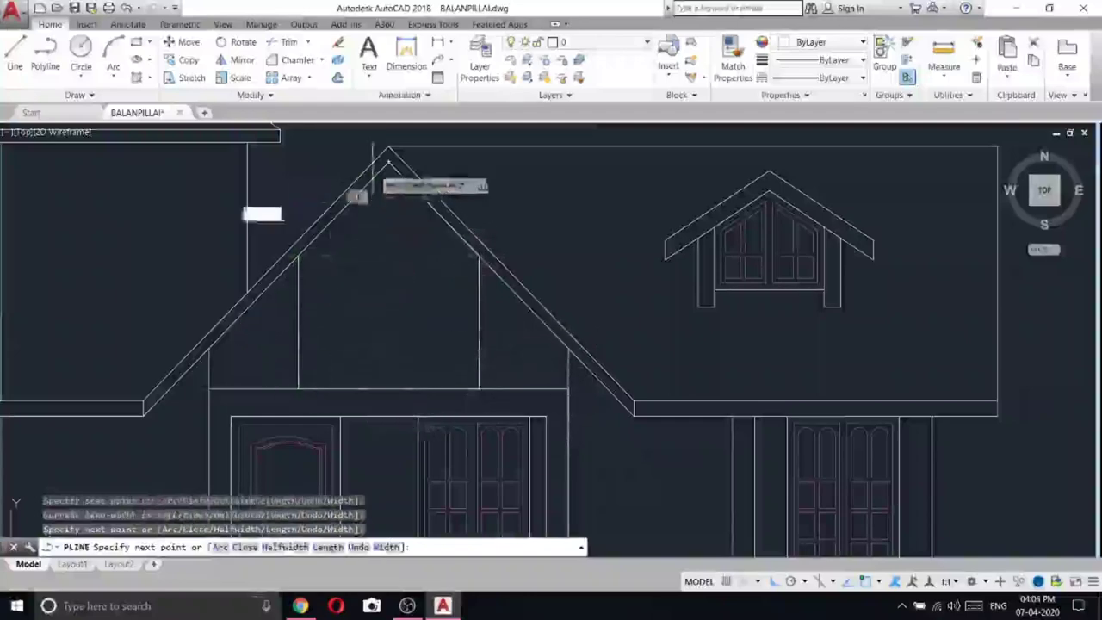
click(389, 164)
key(Return)
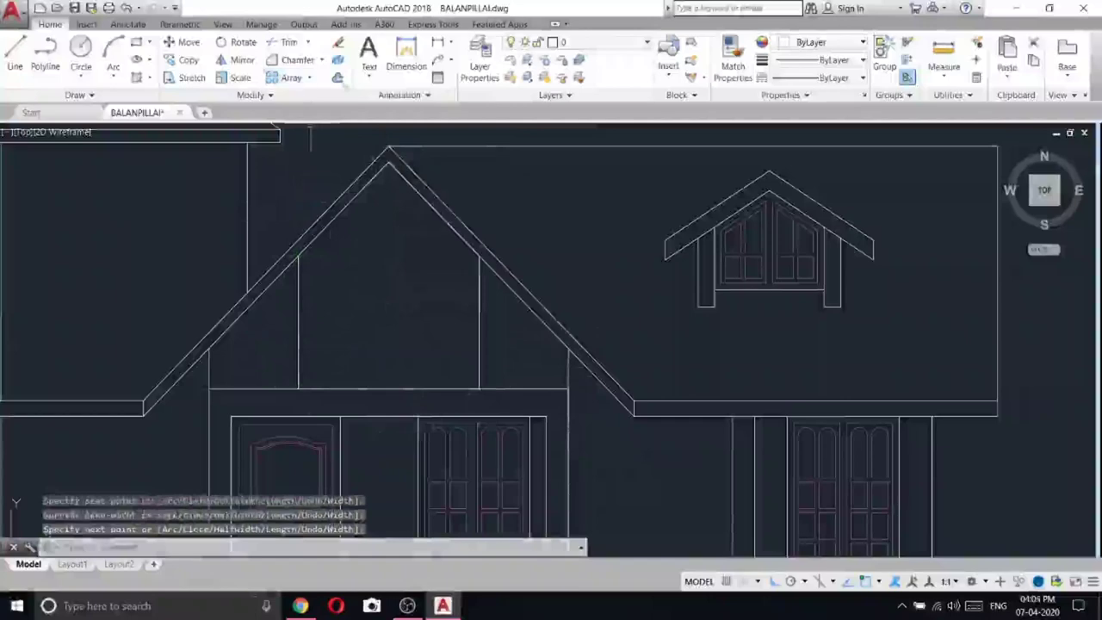
- Offset the closed five-sided gable polyline 12 toward its inside
text(o)
key(Return)
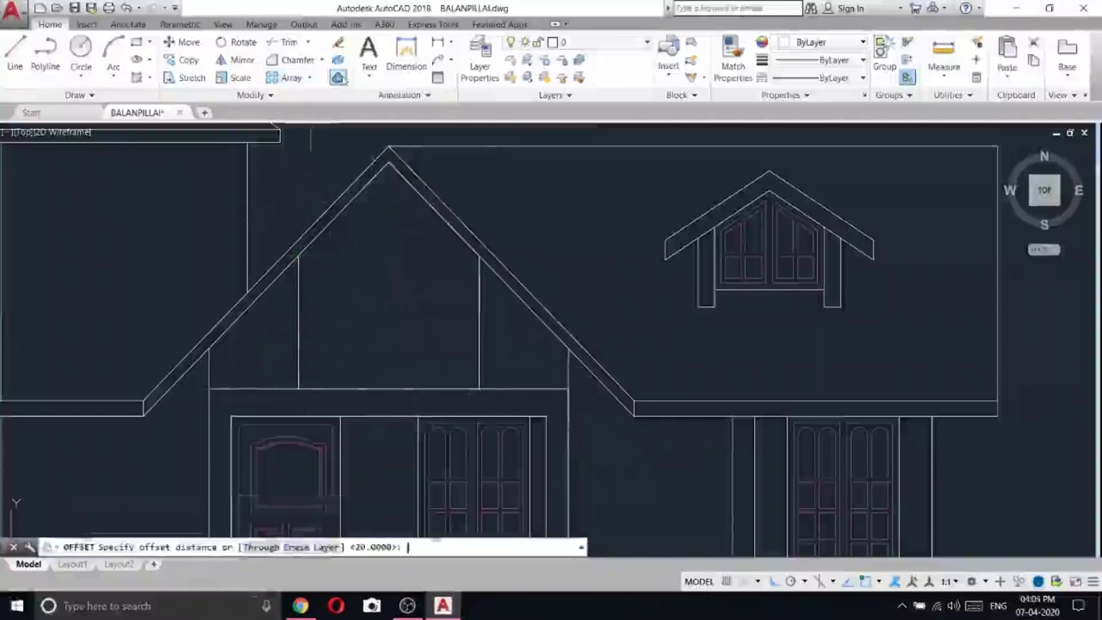
text(12)
key(Return)
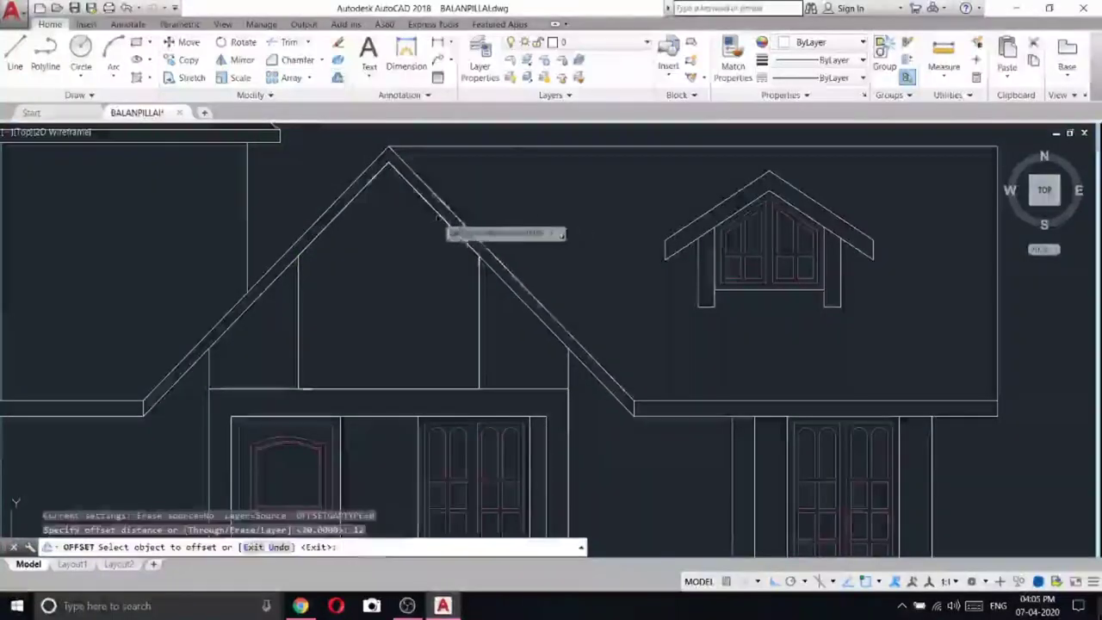
click(440, 216)
click(405, 253)
right_click(404, 252)
click(428, 260)
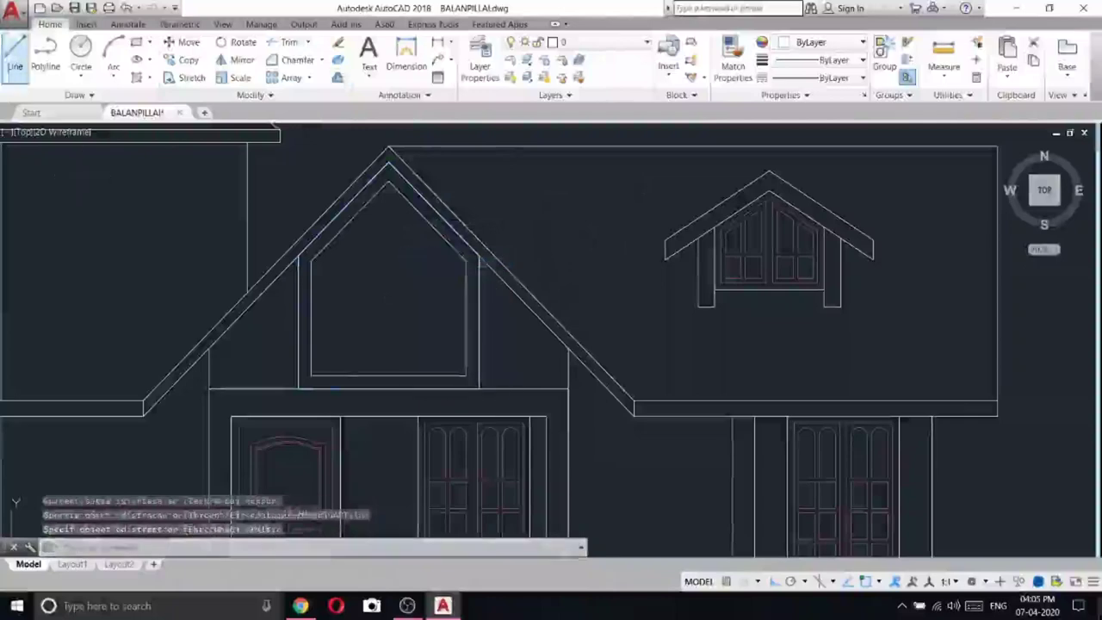
- Draw a line from the inner panel's lower-left corner 10 upward, and continue it horizontally to the panel's right edge
click(15, 56)
scroll(312, 376, up, 3)
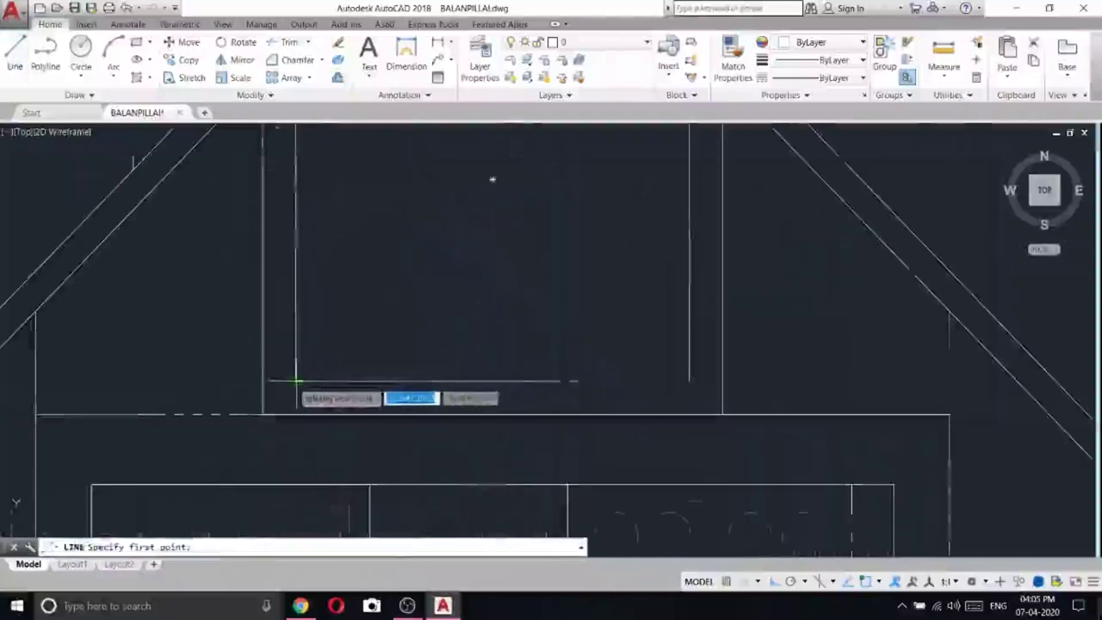
click(296, 381)
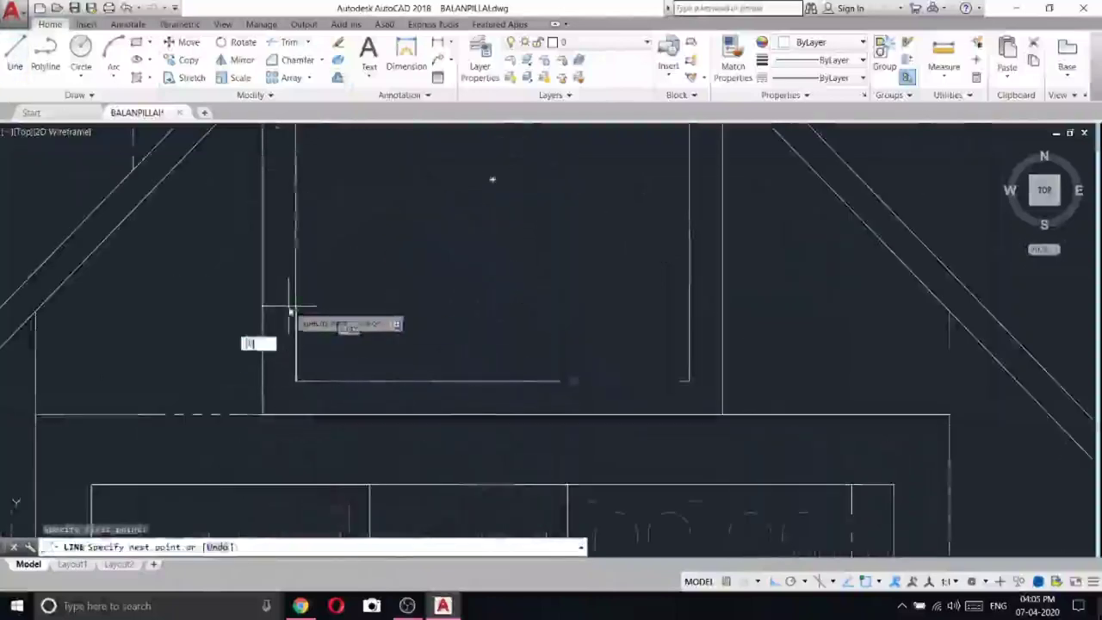
text(10)
key(Return)
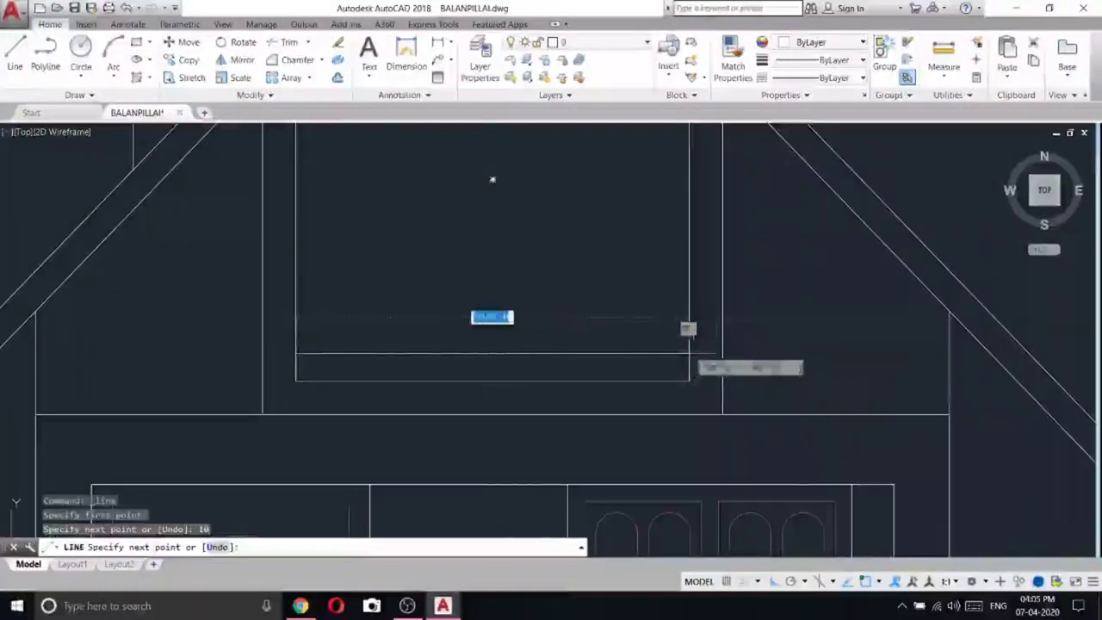
click(690, 353)
right_click(636, 266)
click(656, 275)
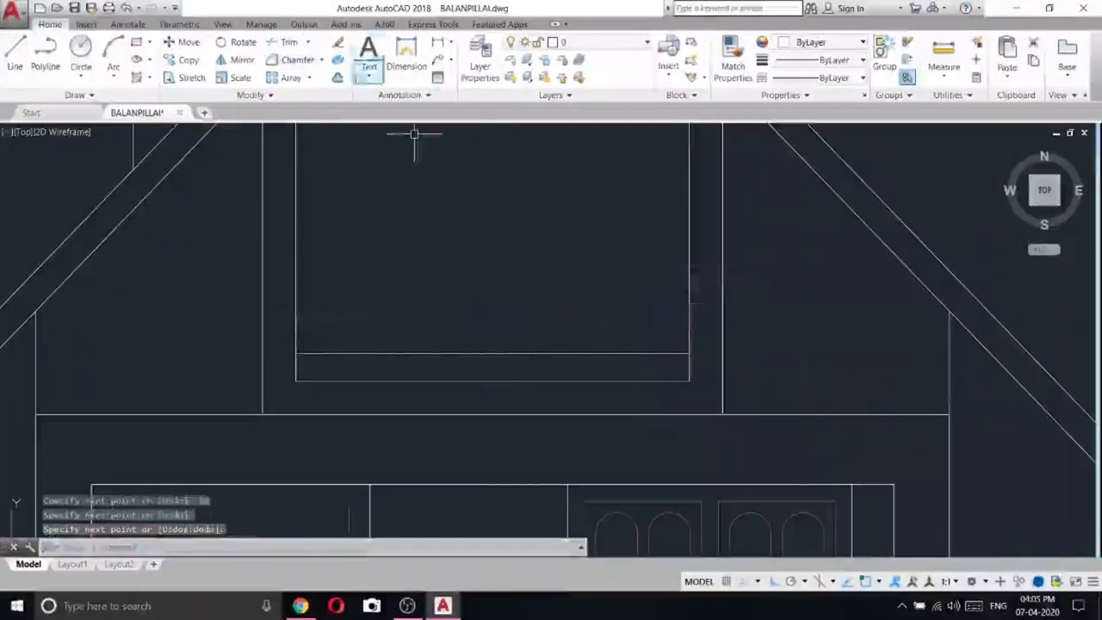
- Offset the horizontal panel line upward repeatedly at 10 spacing, stacking slat lines until just below the inner panel's apex
click(338, 77)
text(10)
key(Return)
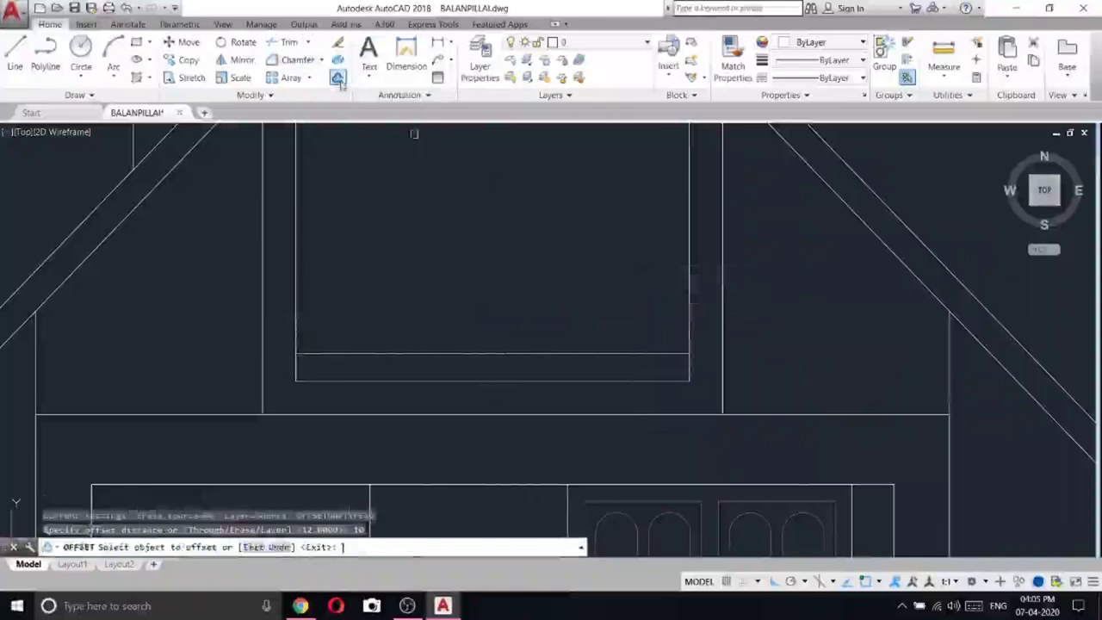
scroll(459, 325, down, 3)
click(489, 291)
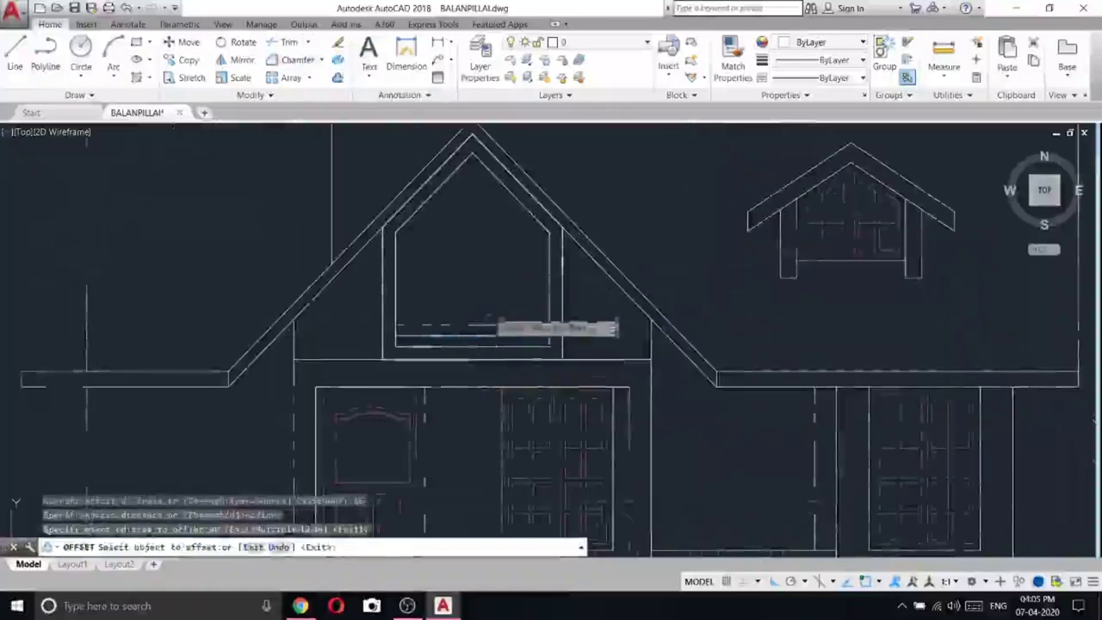
click(489, 336)
click(476, 302)
click(481, 325)
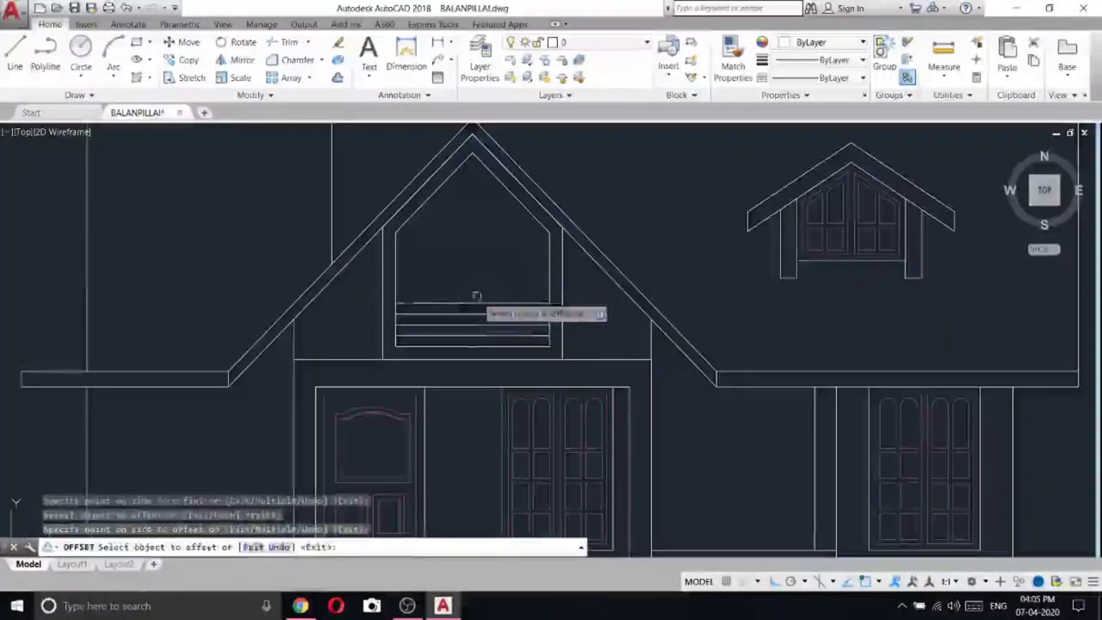
click(475, 303)
click(475, 256)
click(477, 292)
click(475, 237)
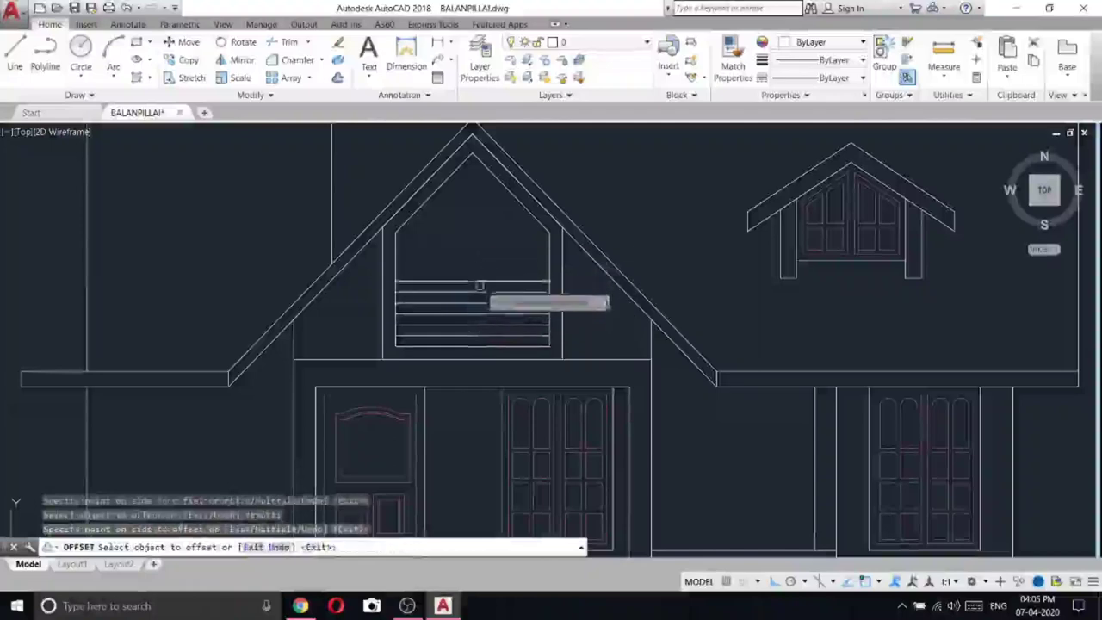
click(479, 282)
click(479, 281)
click(479, 267)
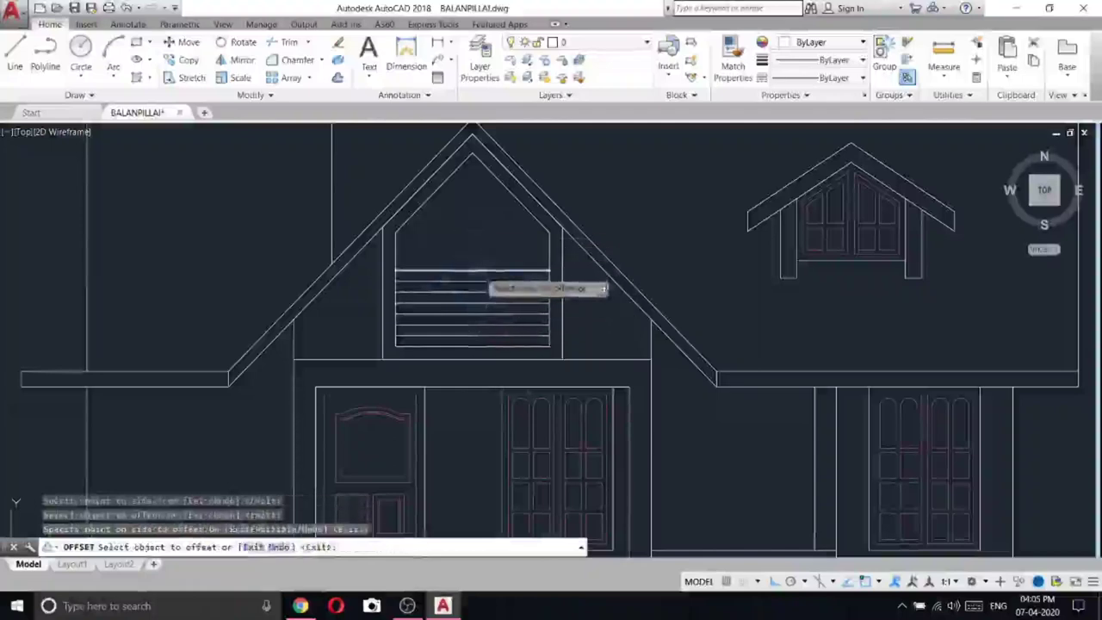
click(481, 271)
click(482, 225)
click(480, 260)
click(479, 241)
click(480, 249)
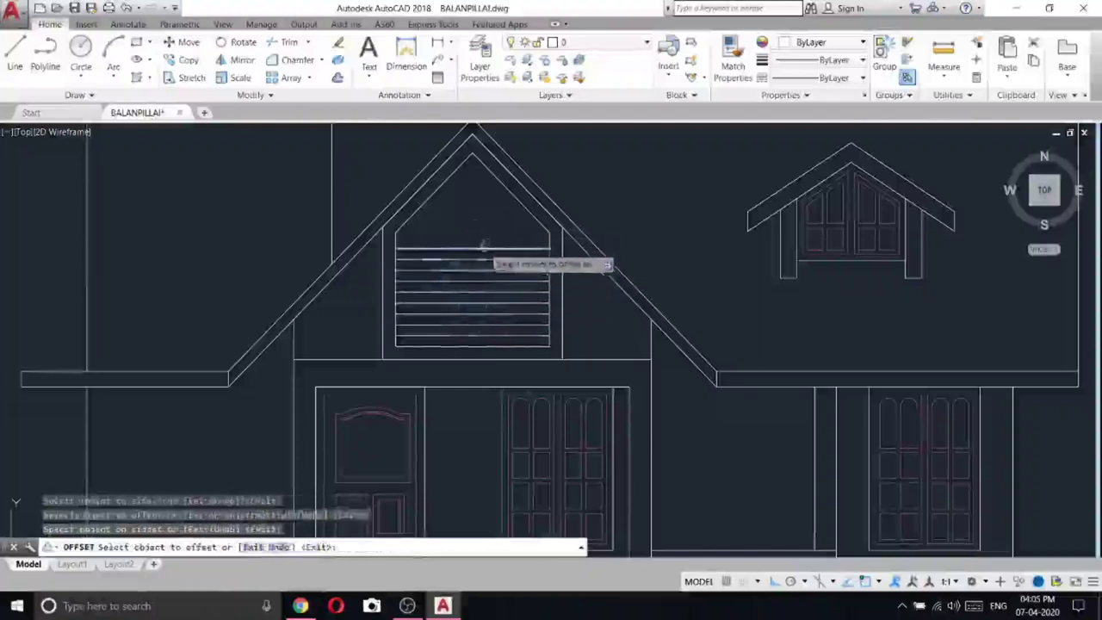
click(479, 215)
click(479, 237)
click(480, 199)
click(480, 228)
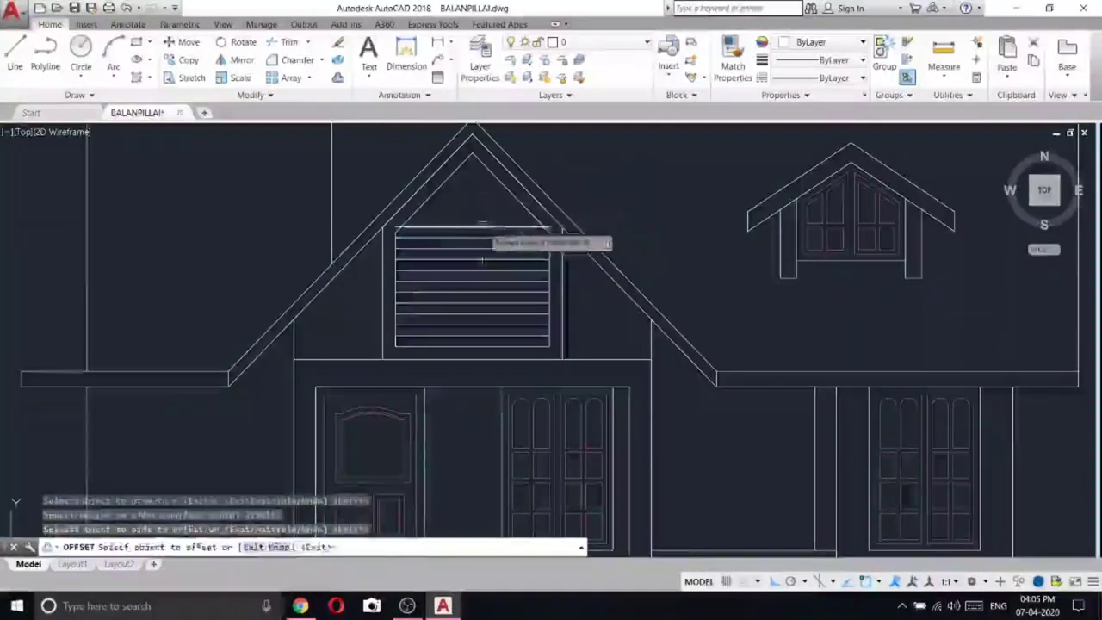
click(481, 199)
click(476, 216)
click(476, 184)
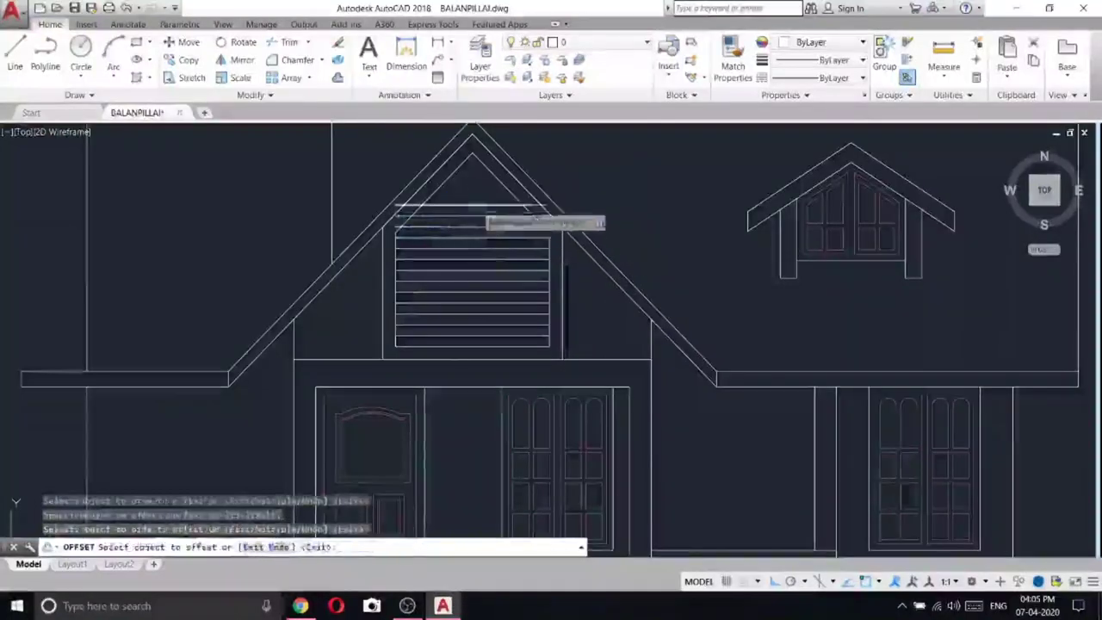
click(475, 205)
click(474, 176)
click(476, 195)
click(476, 173)
click(478, 184)
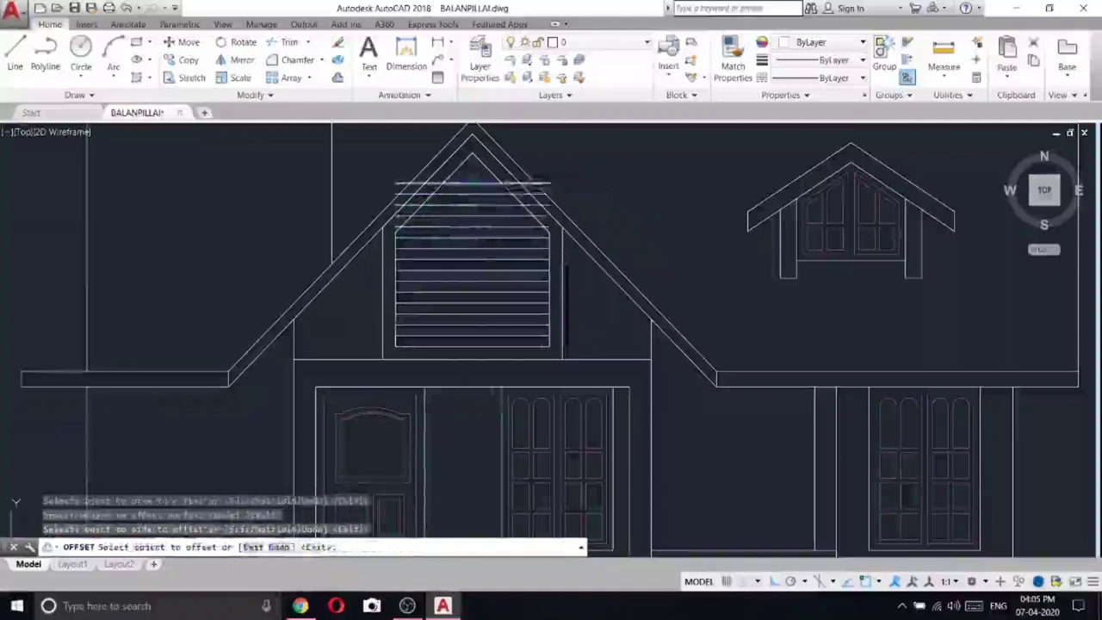
click(479, 171)
click(479, 172)
click(479, 161)
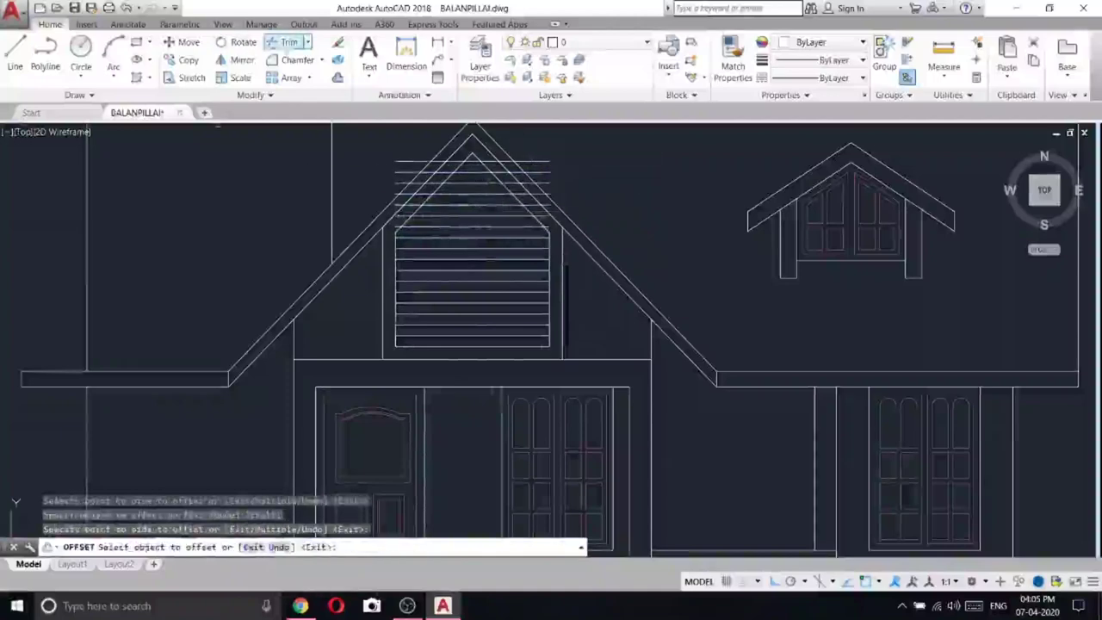
- Trim the upper slat lines where they cross the frame between the inner panel's slopes and the inner roof slopes
click(289, 42)
key(Return)
scroll(478, 155, up, 3)
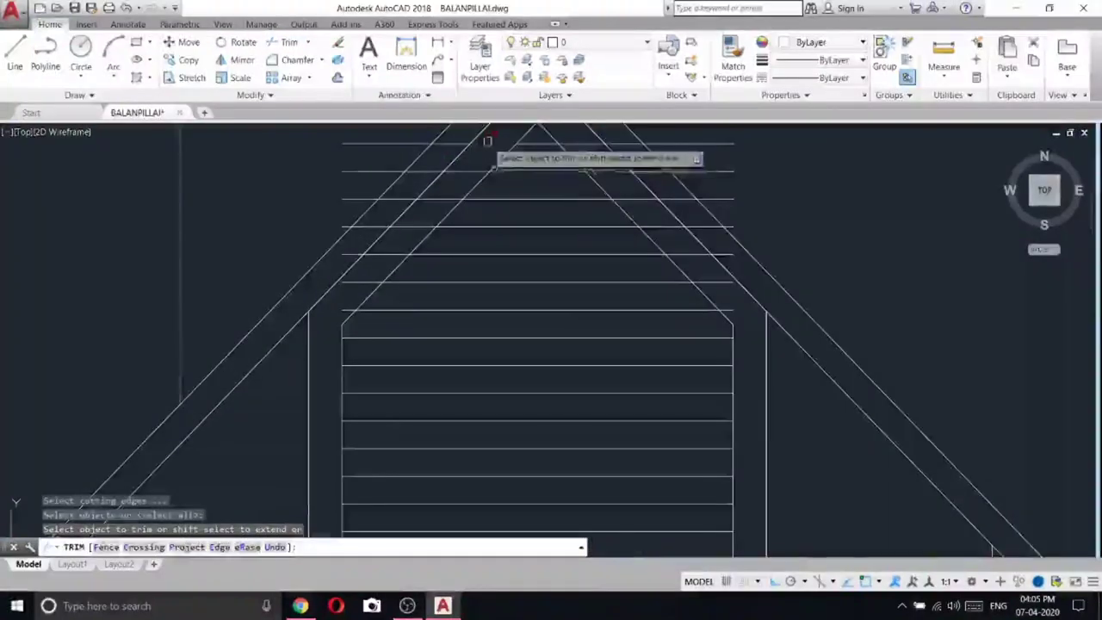
click(441, 211)
click(428, 225)
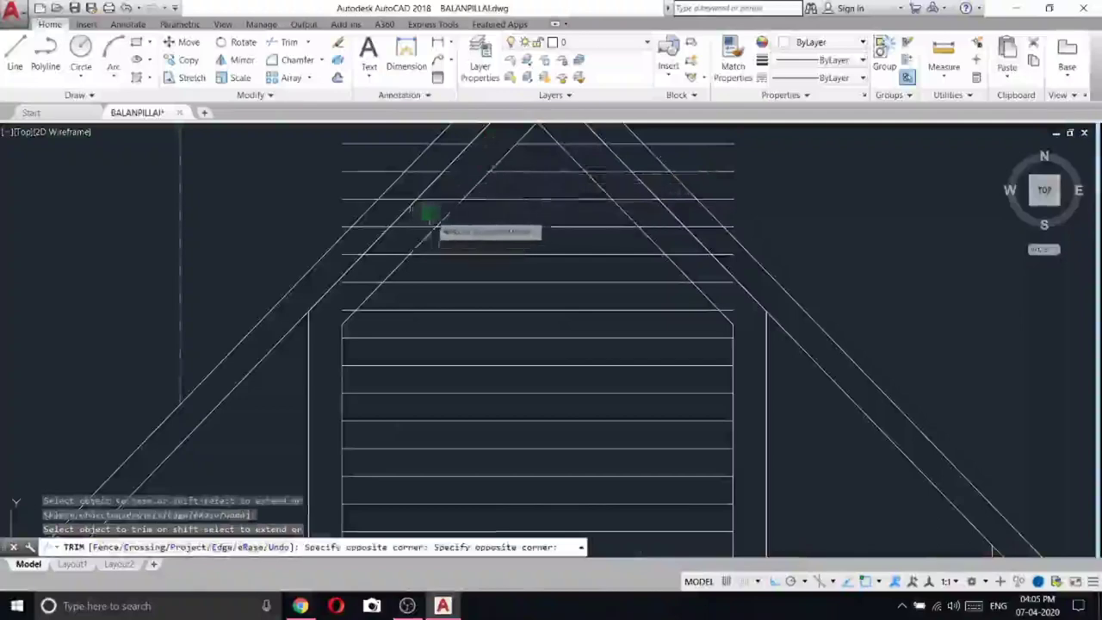
click(428, 209)
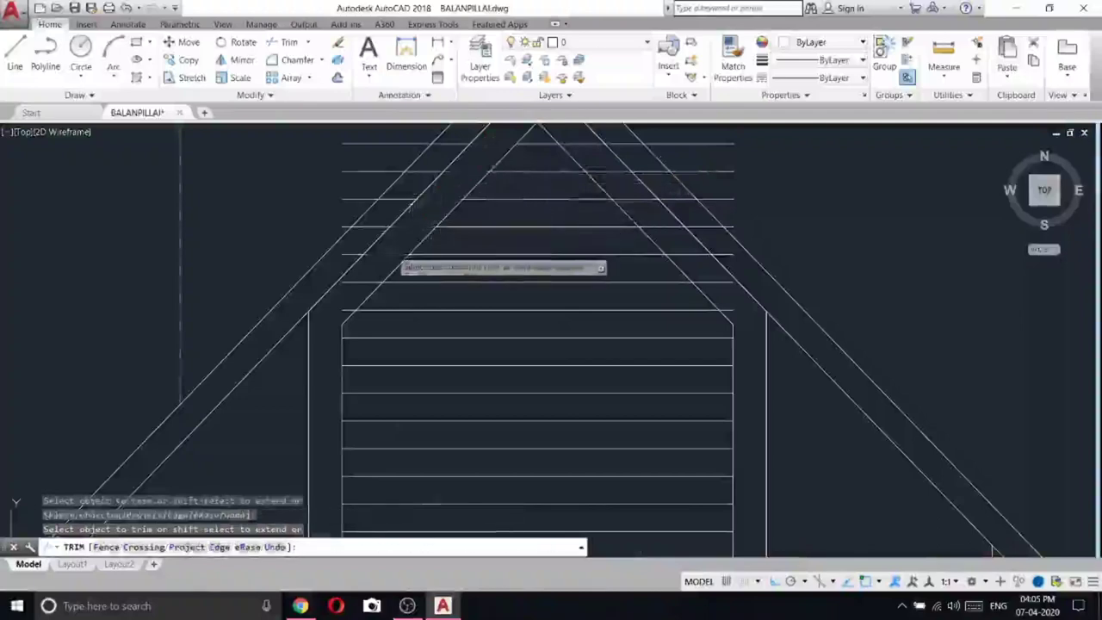
click(361, 279)
click(346, 308)
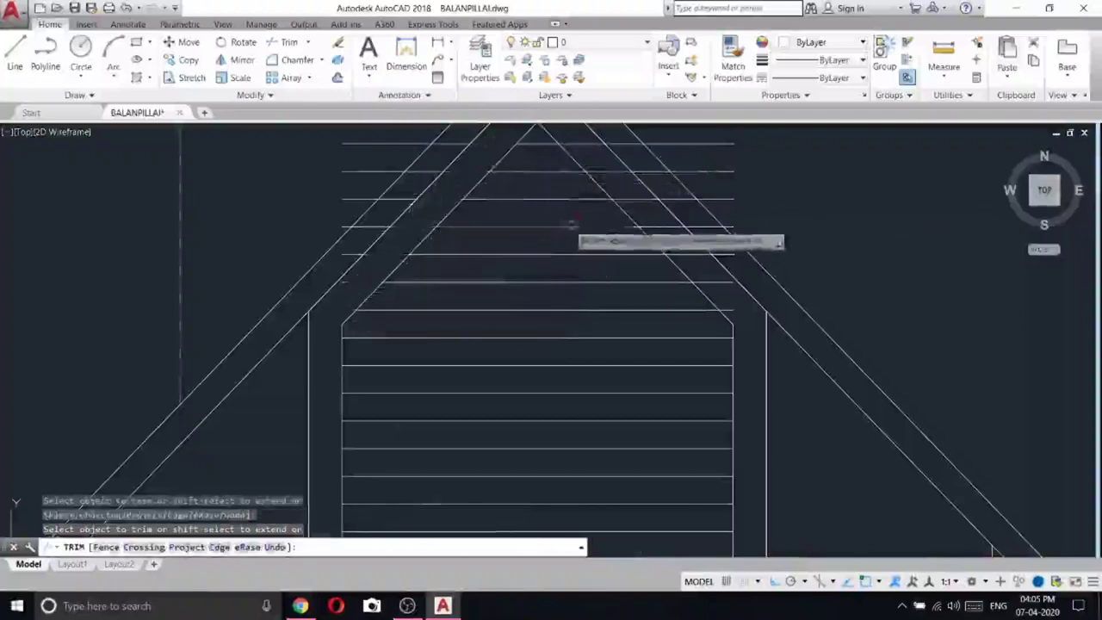
middle_drag(566, 221, 545, 302)
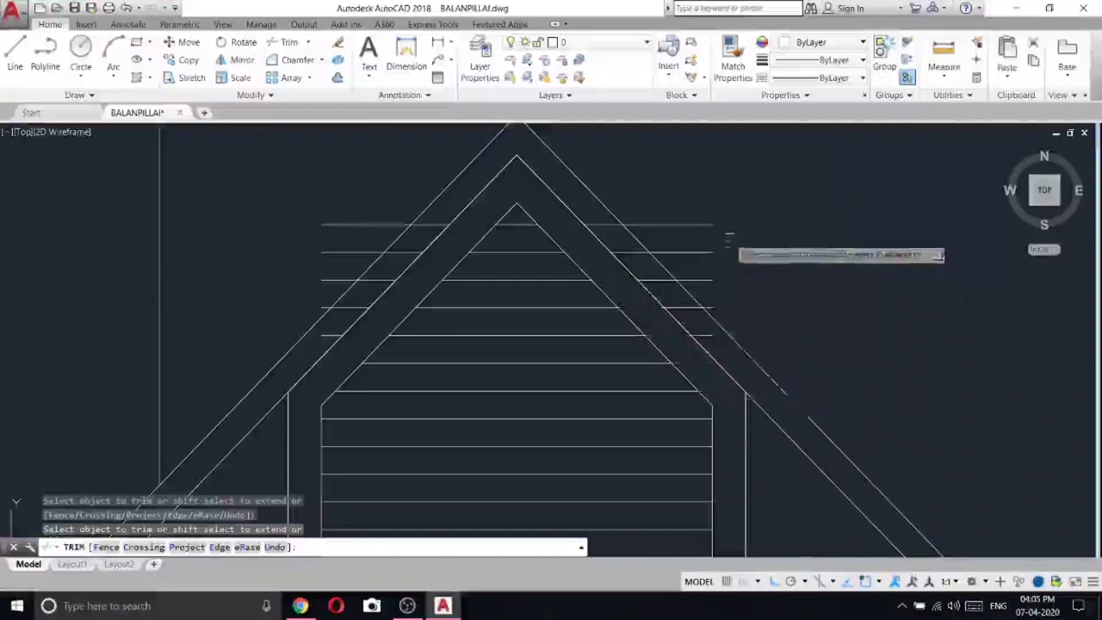
- Erase the ten leftover slat pieces outside the inner roof slopes on both sides of the gable
click(616, 172)
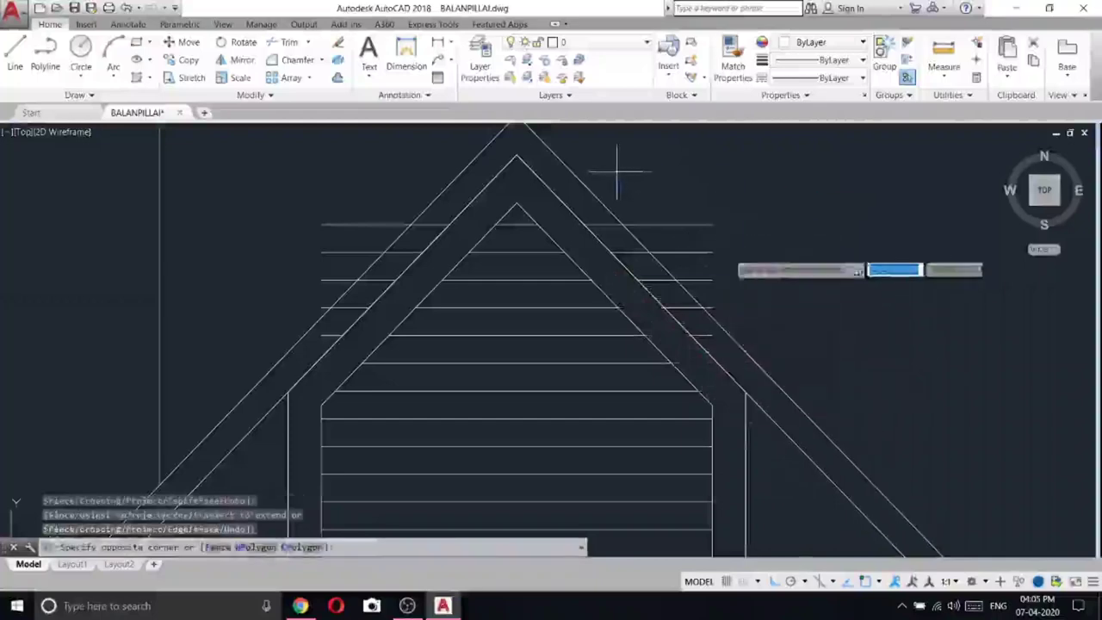
click(734, 231)
click(737, 282)
click(691, 189)
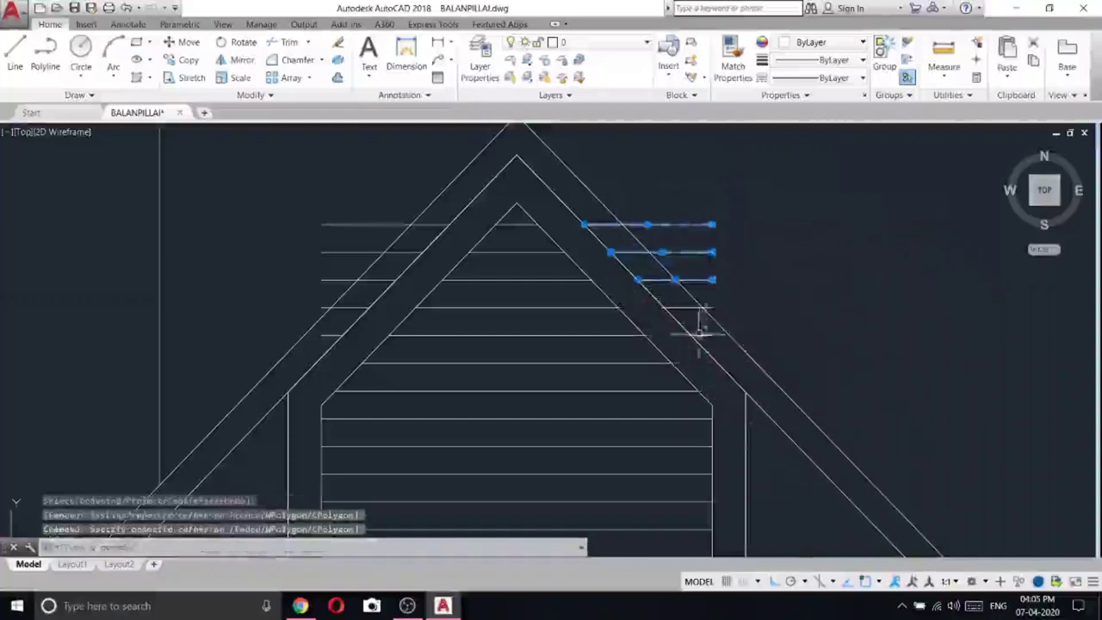
scroll(702, 330, up, 4)
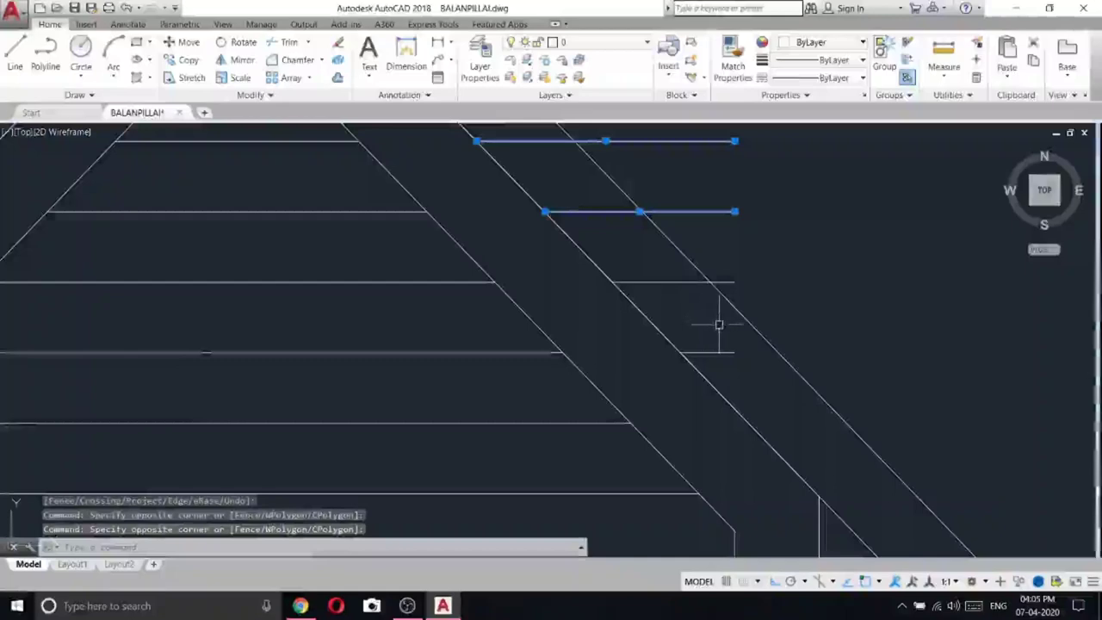
click(668, 282)
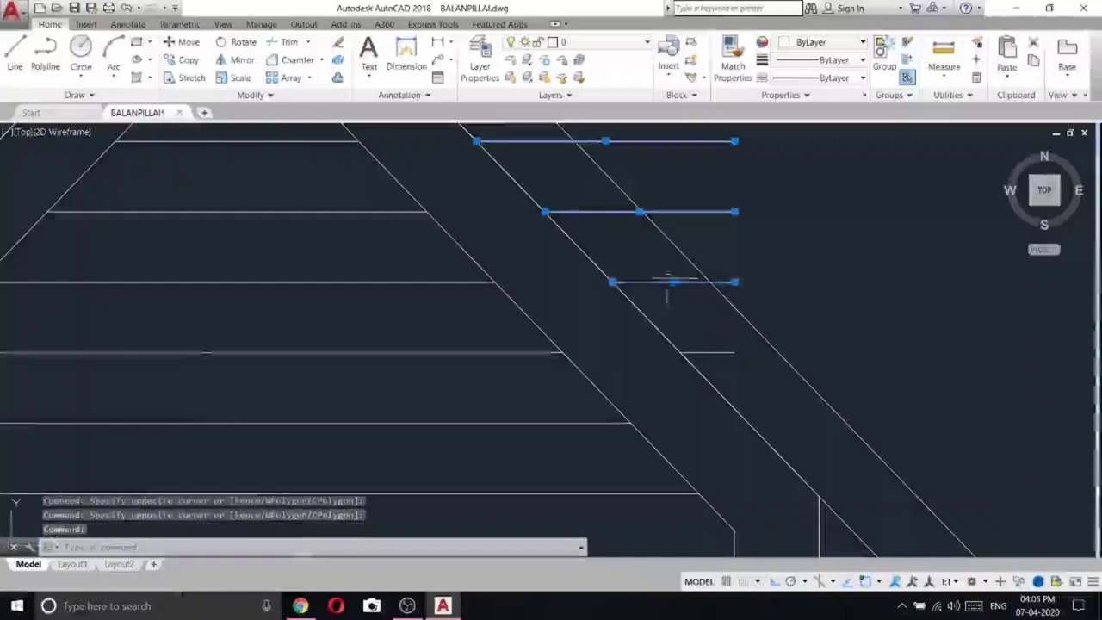
click(724, 349)
scroll(718, 346, down, 4)
scroll(345, 276, up, 2)
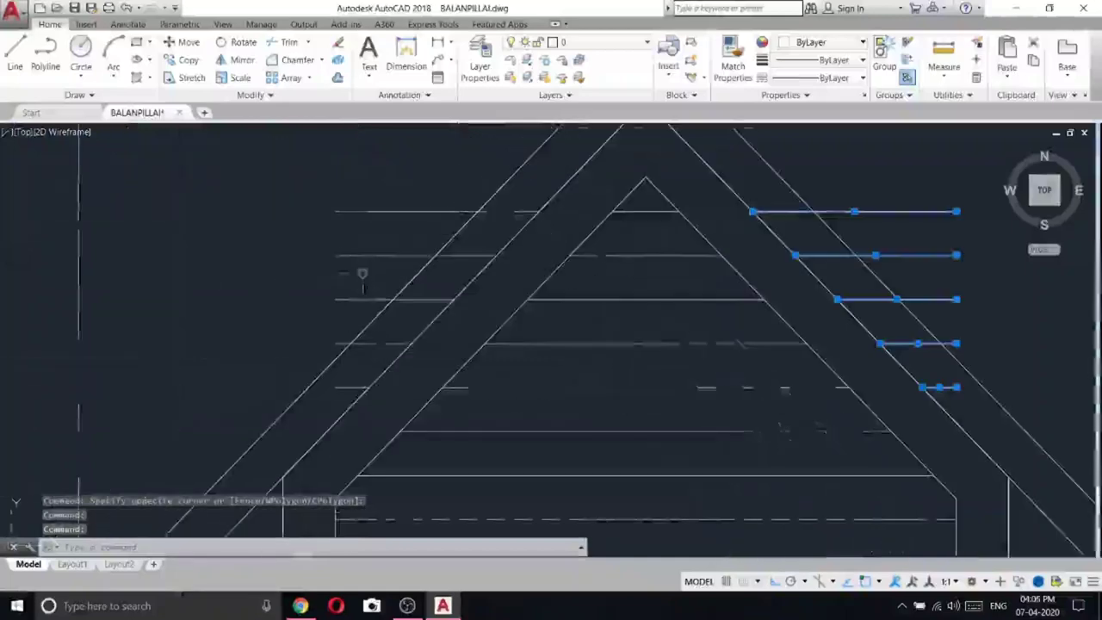
drag(361, 275, 297, 184)
click(368, 299)
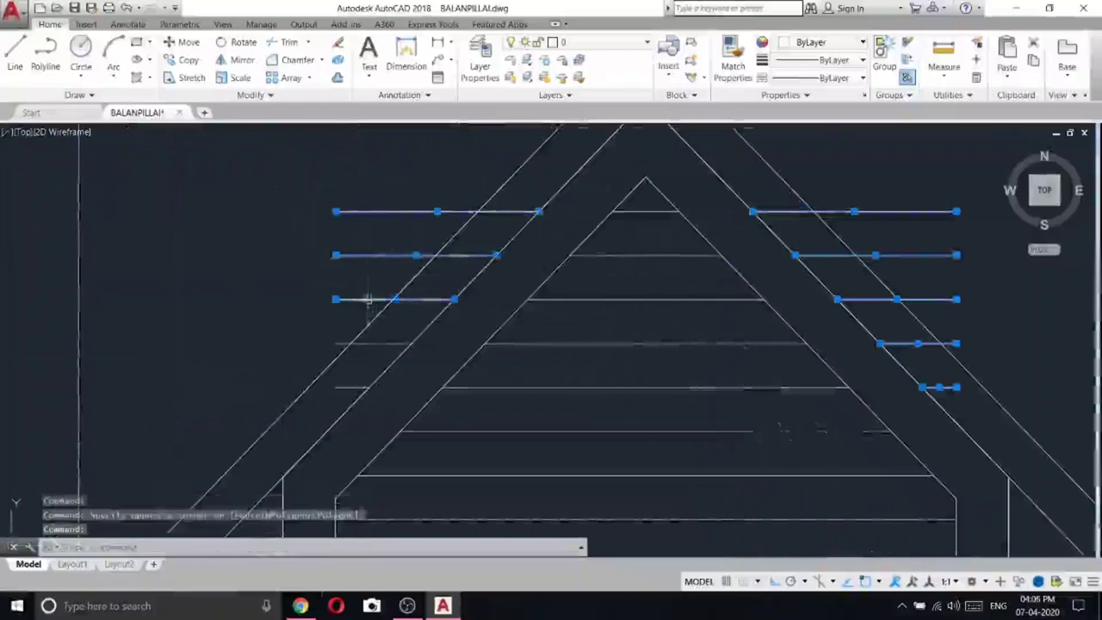
click(344, 344)
click(352, 387)
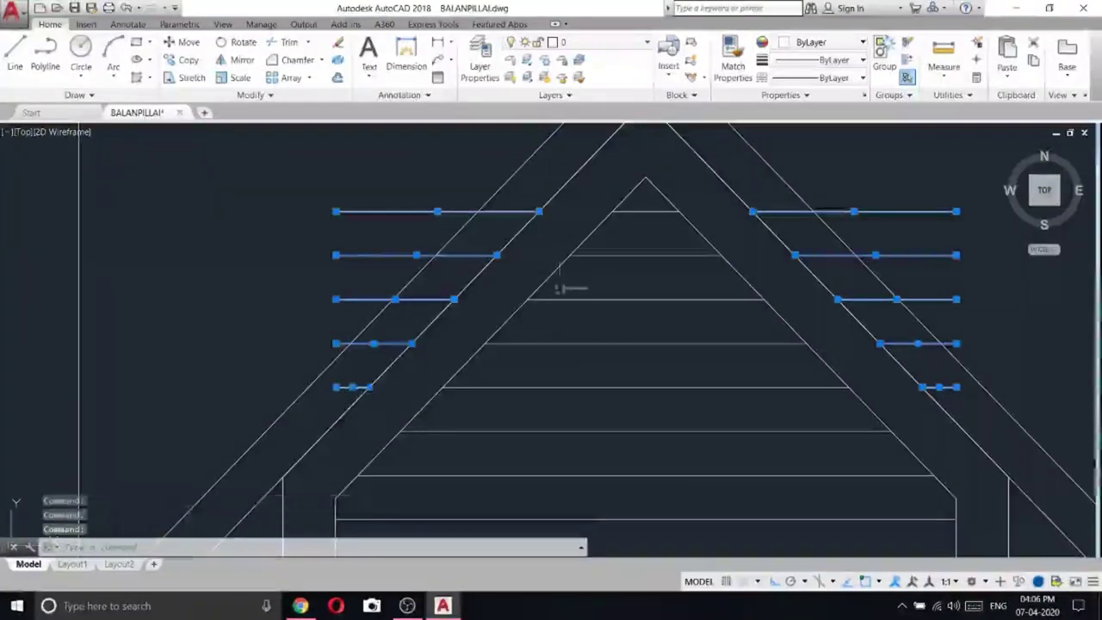
right_click(242, 230)
click(285, 304)
- Select all horizontal slat lines inside the gable's inner panel and set their colour to yellow
scroll(379, 443, down, 3)
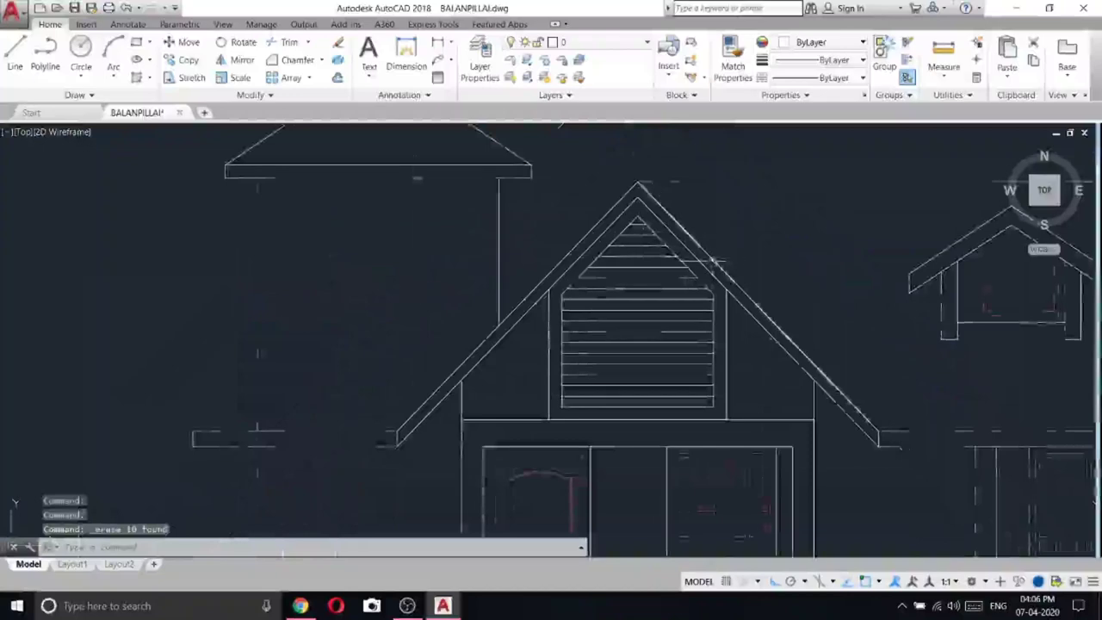
middle_drag(713, 259, 600, 260)
click(543, 400)
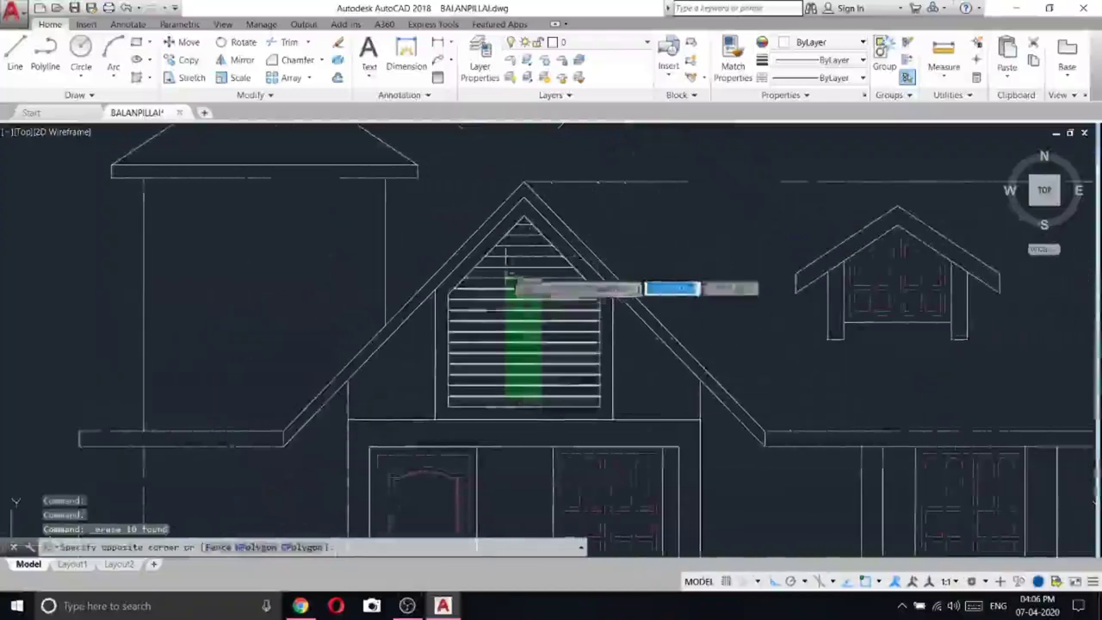
click(510, 284)
scroll(521, 231, up, 3)
click(529, 190)
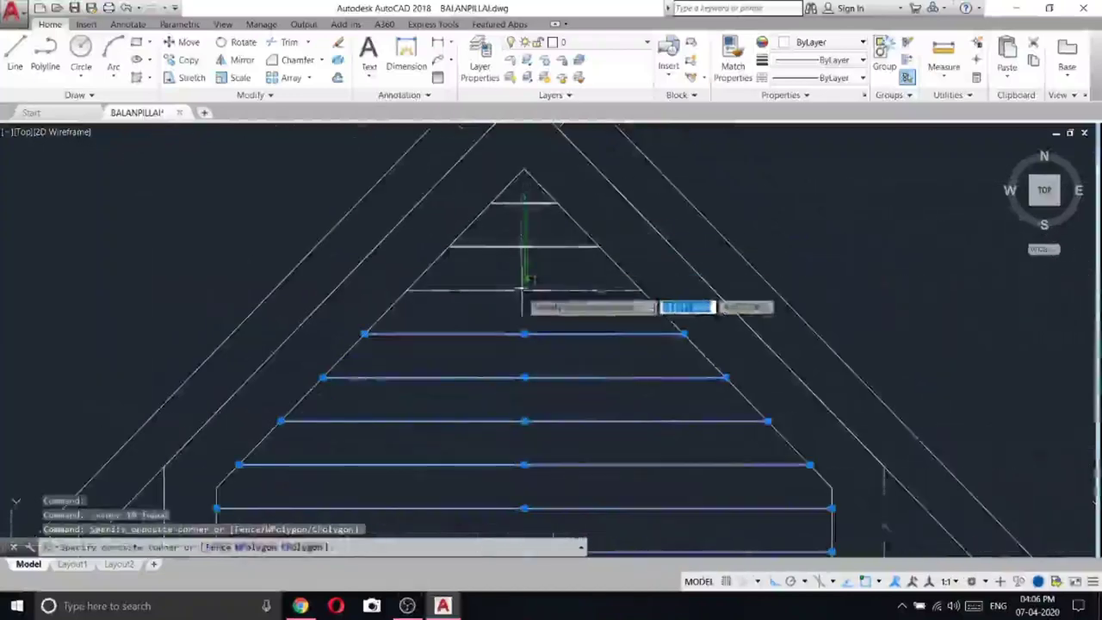
click(521, 291)
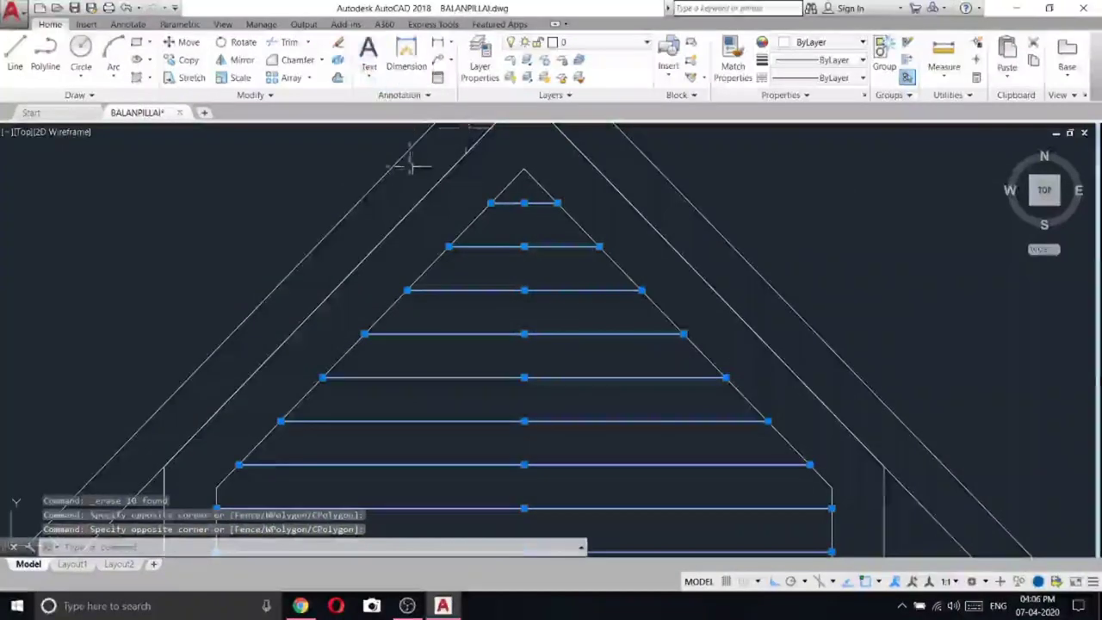
scroll(412, 166, down, 4)
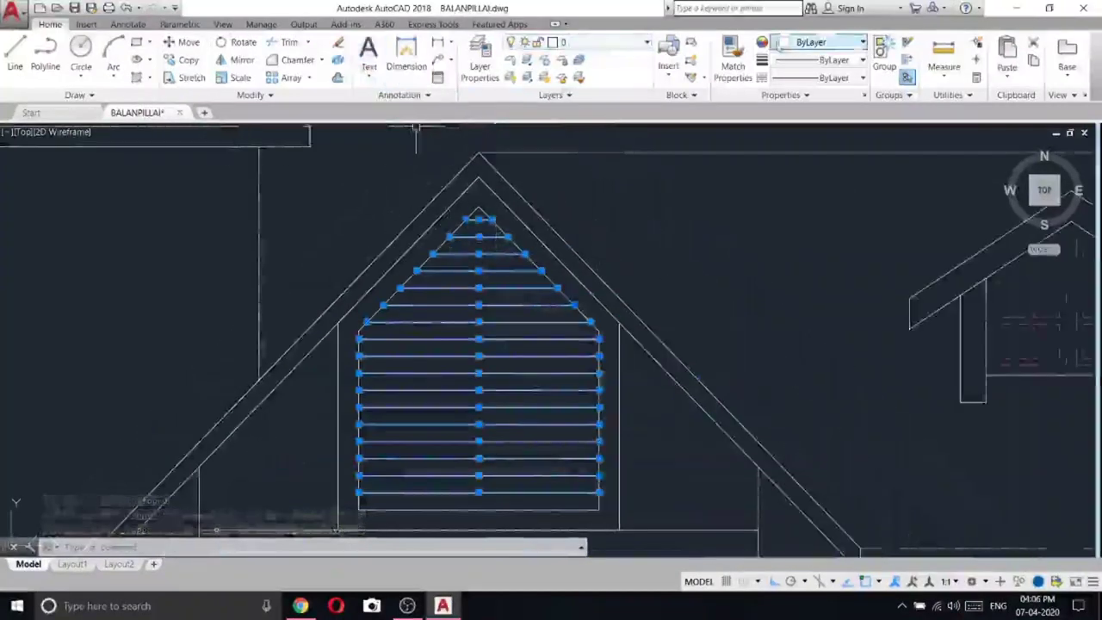
click(823, 41)
click(795, 100)
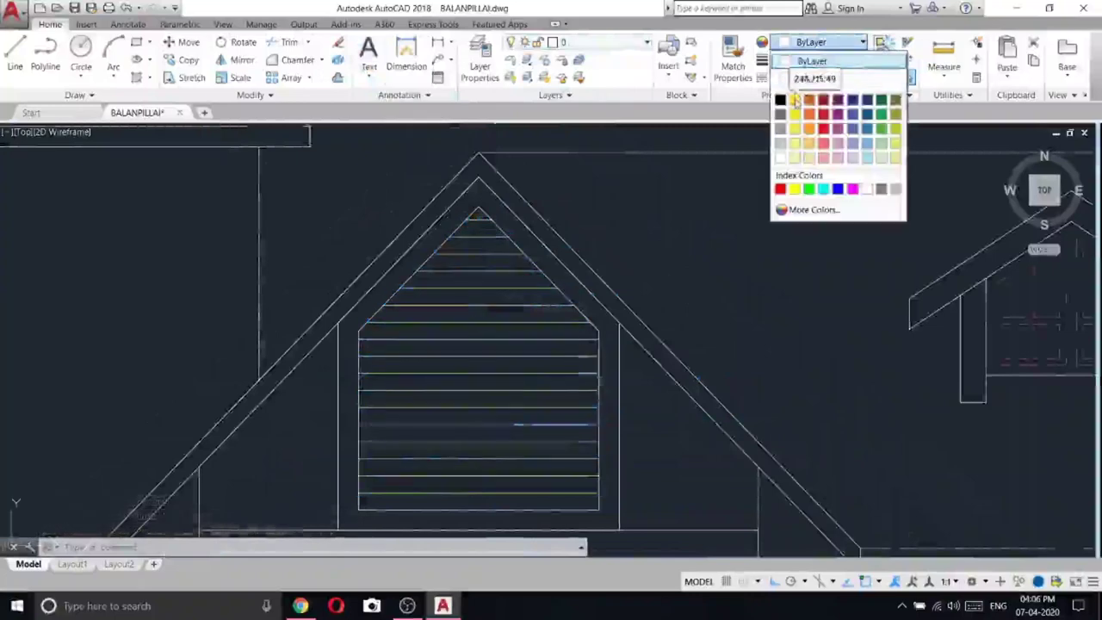
- Set the colour of the selected gable slat lines to orange (248,153,30) and clear the selection
click(811, 130)
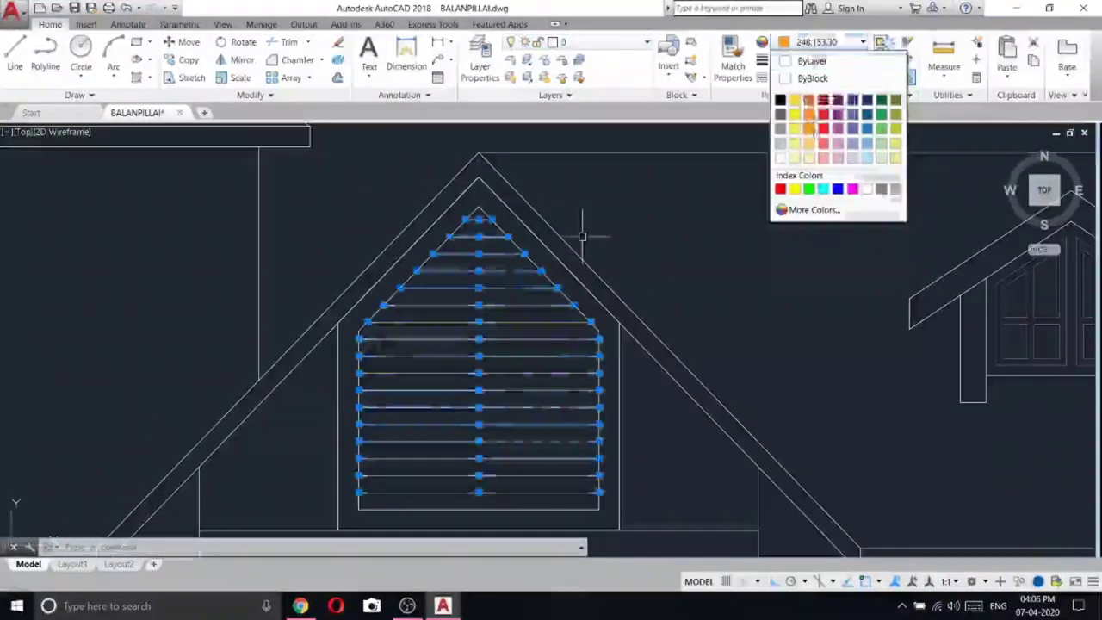
key(Escape)
- Hatch the new elevation's main roof around the dormer, matching the reference roof's red AR-RSHKE hatch at scale 2 with the current origin
scroll(584, 236, down, 6)
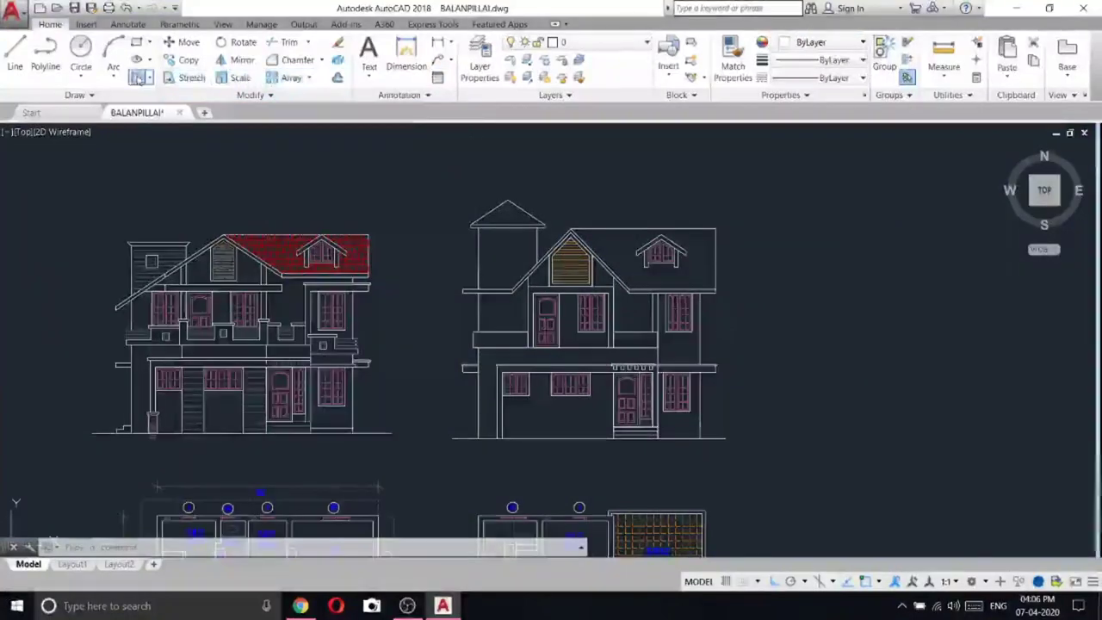
text(h)
key(Return)
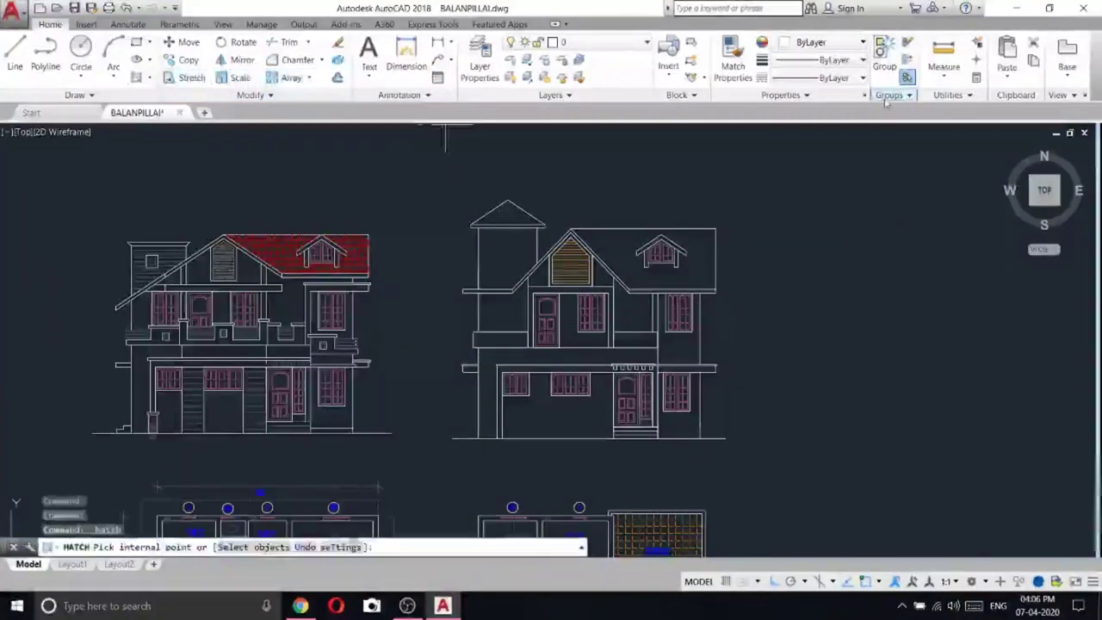
click(778, 74)
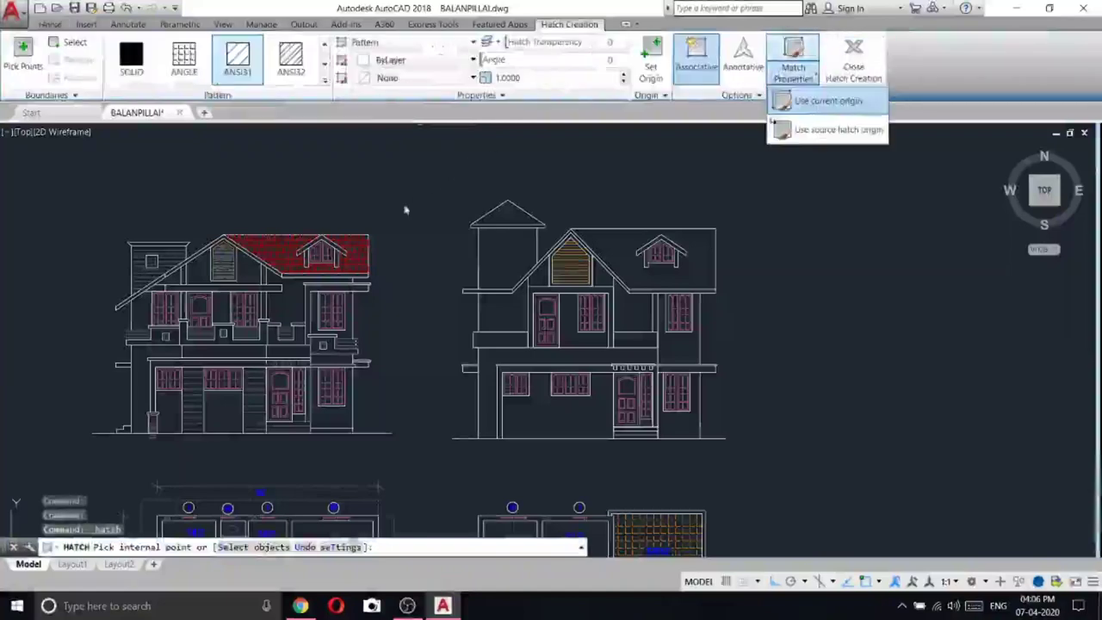
click(826, 101)
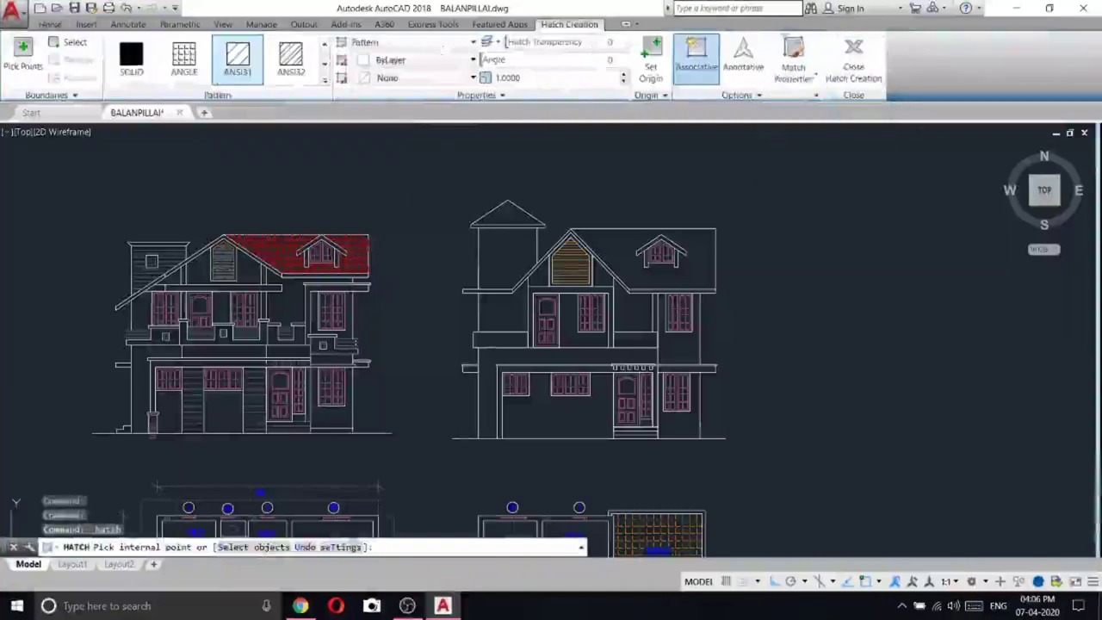
click(278, 235)
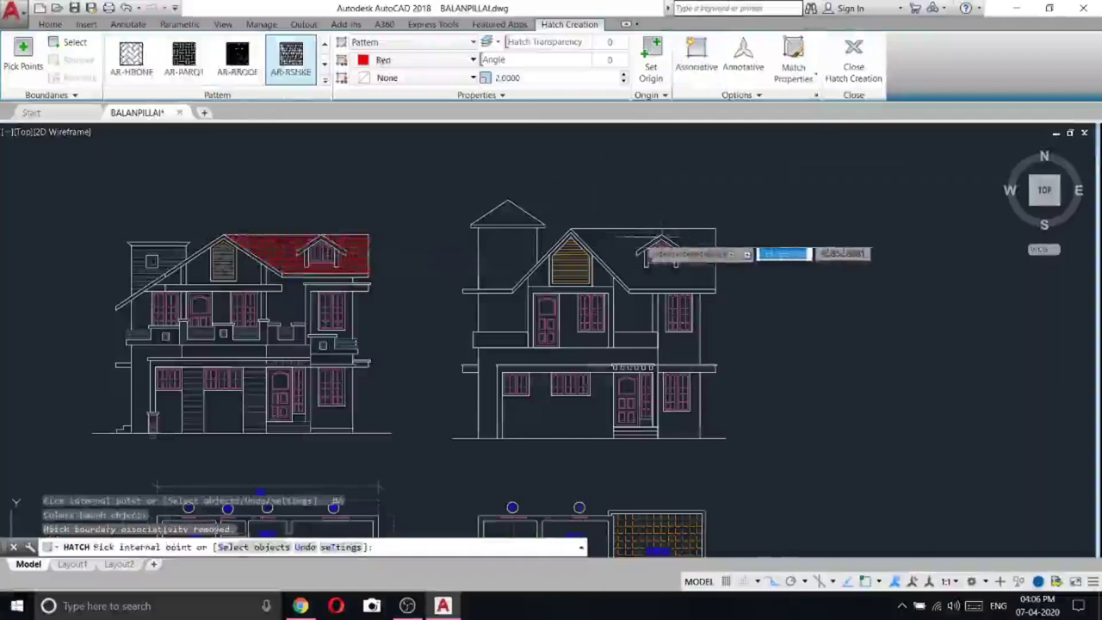
click(624, 239)
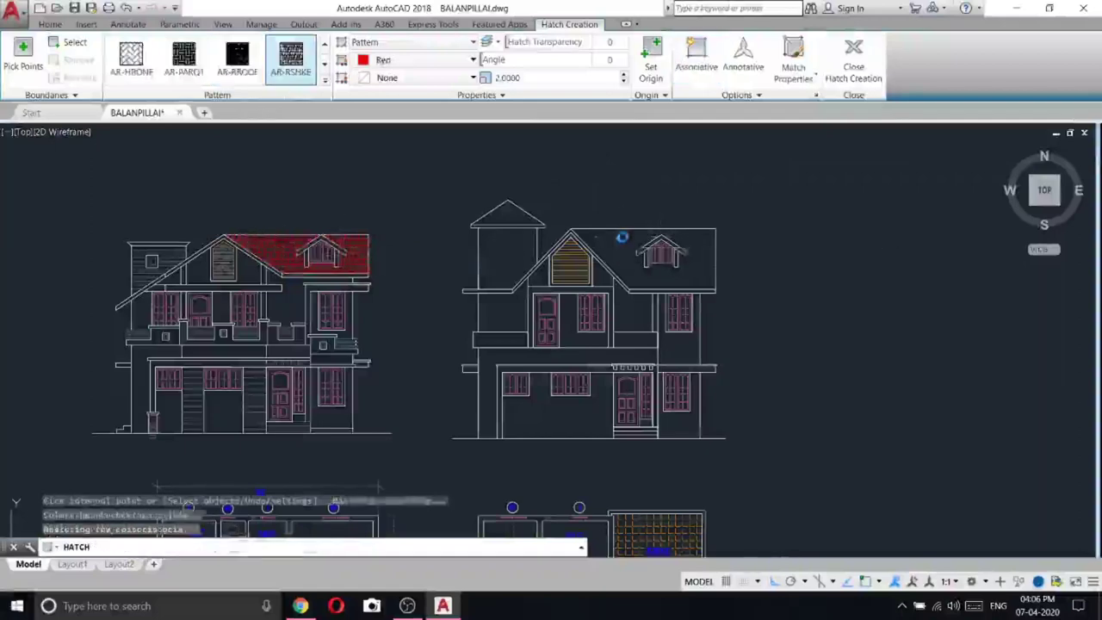
right_click(625, 240)
click(656, 245)
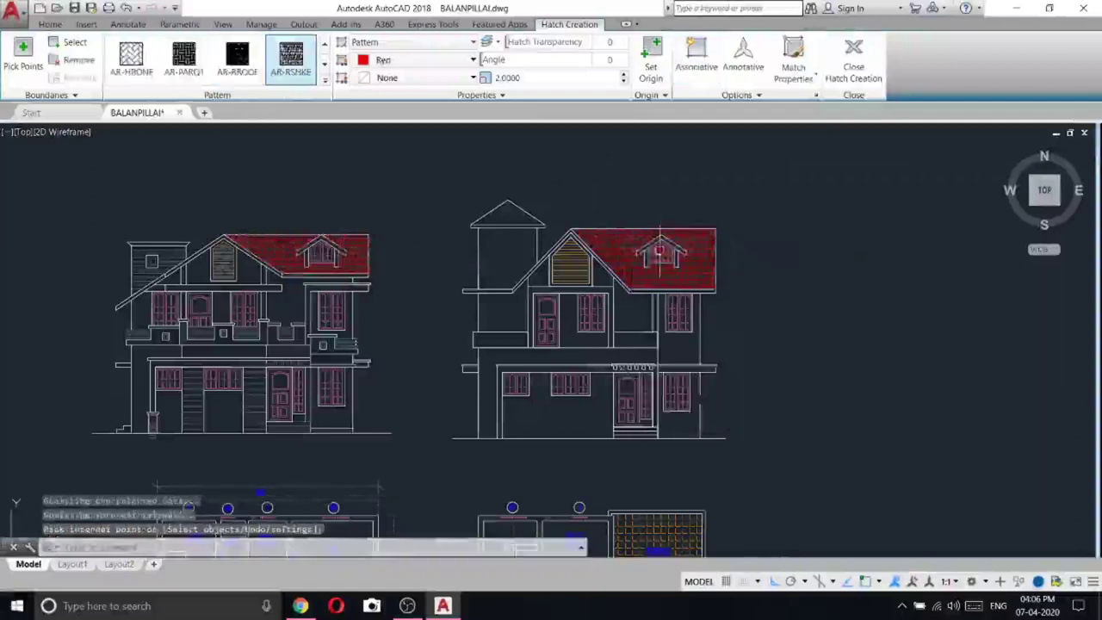
- Hatch the small triangular tower roof by matching the main roof's red AR-RSHKE hatch properties
scroll(664, 250, up, 10)
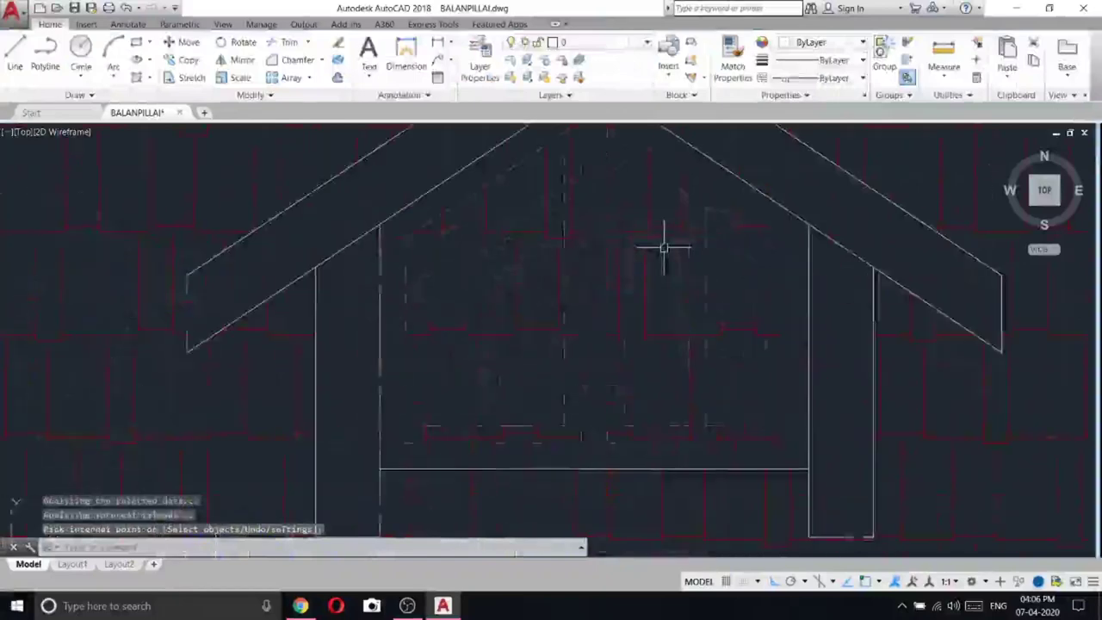
scroll(663, 250, down, 10)
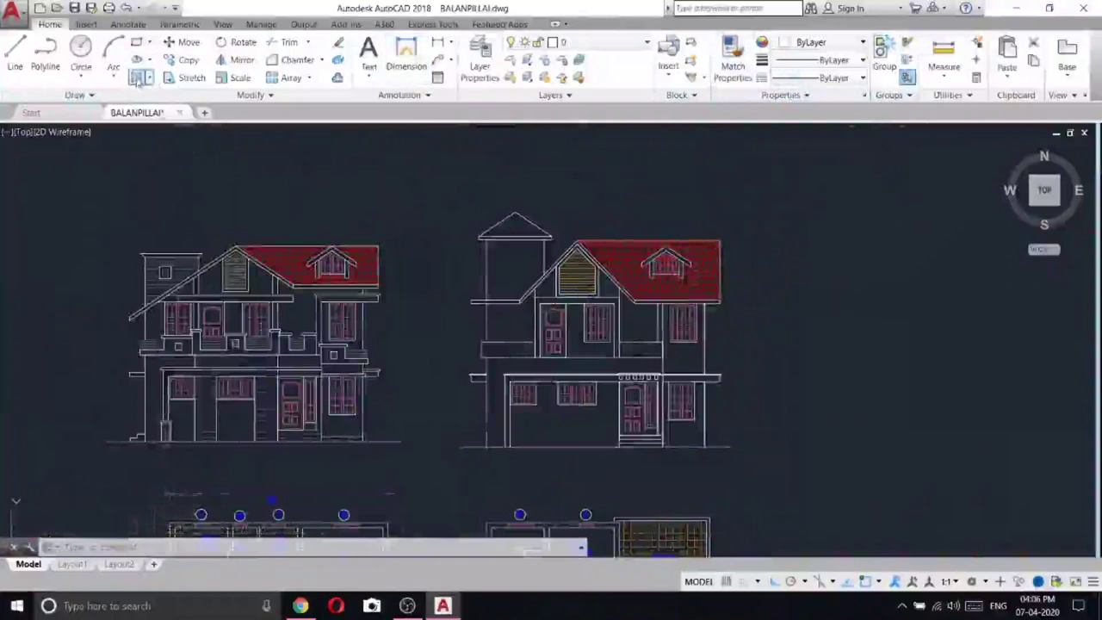
click(139, 77)
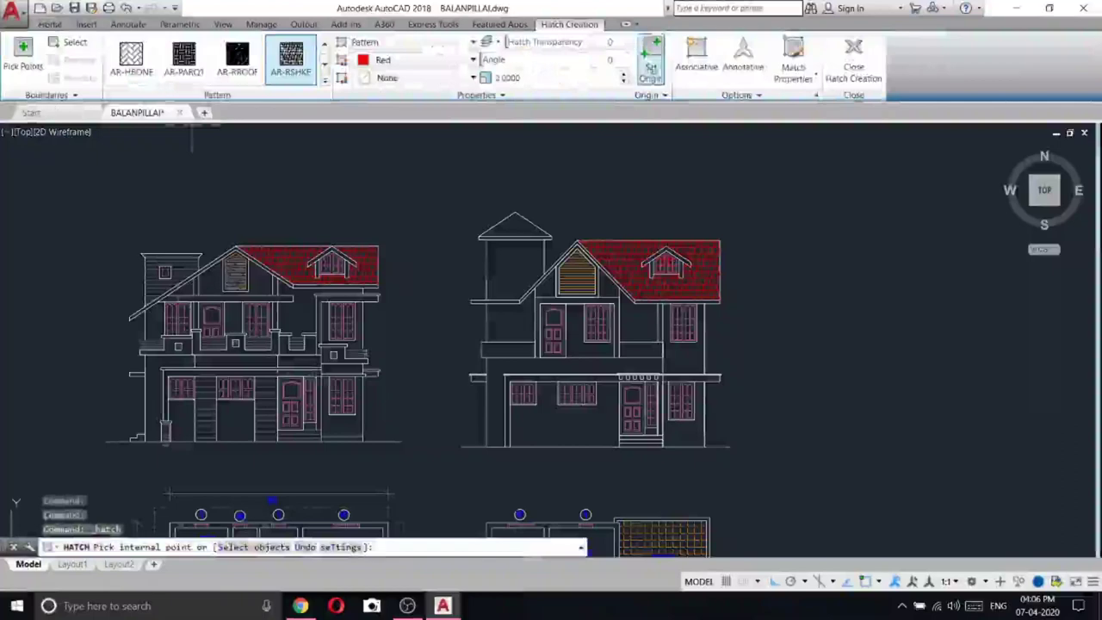
click(793, 76)
click(844, 101)
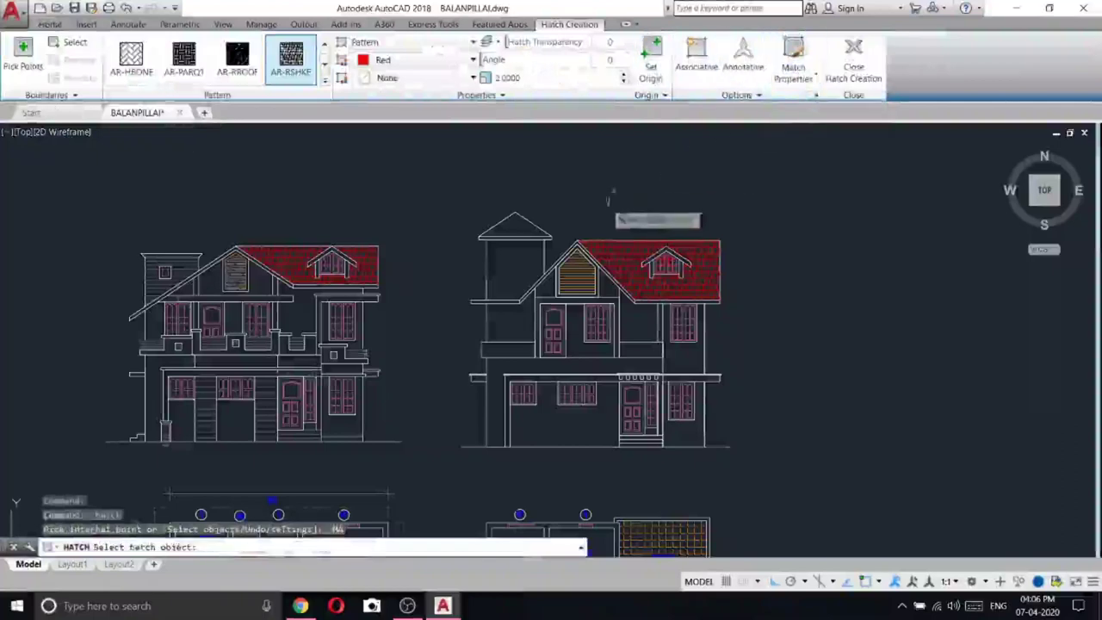
click(639, 258)
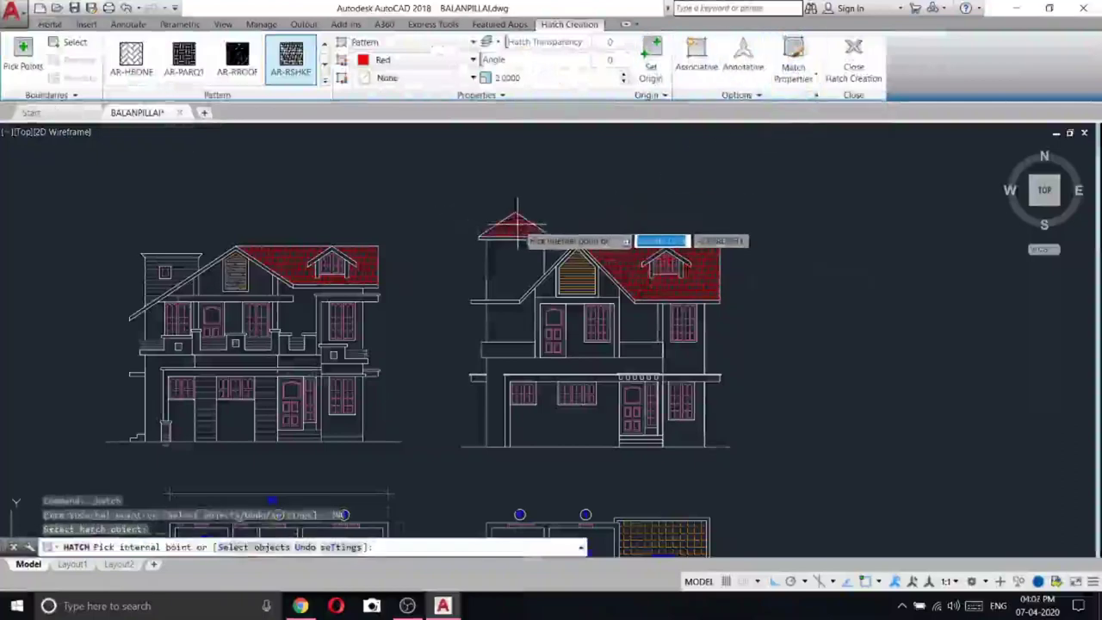
click(506, 227)
right_click(527, 226)
click(558, 232)
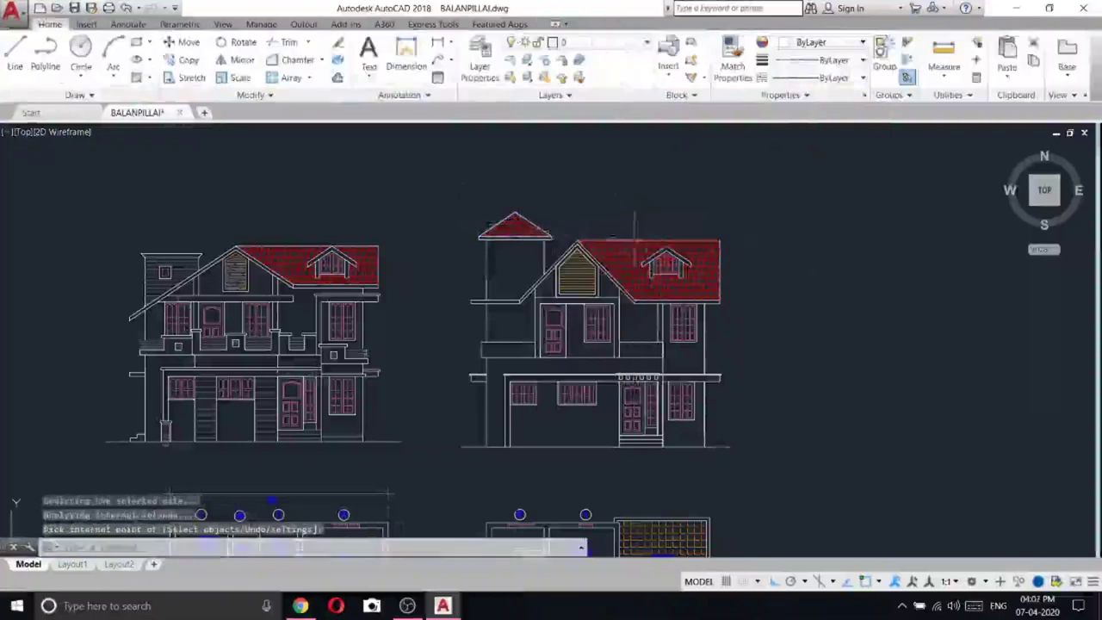
- Compare the new front elevation with the reference elevation and examine both alongside the floor plans
middle_drag(390, 496, 325, 487)
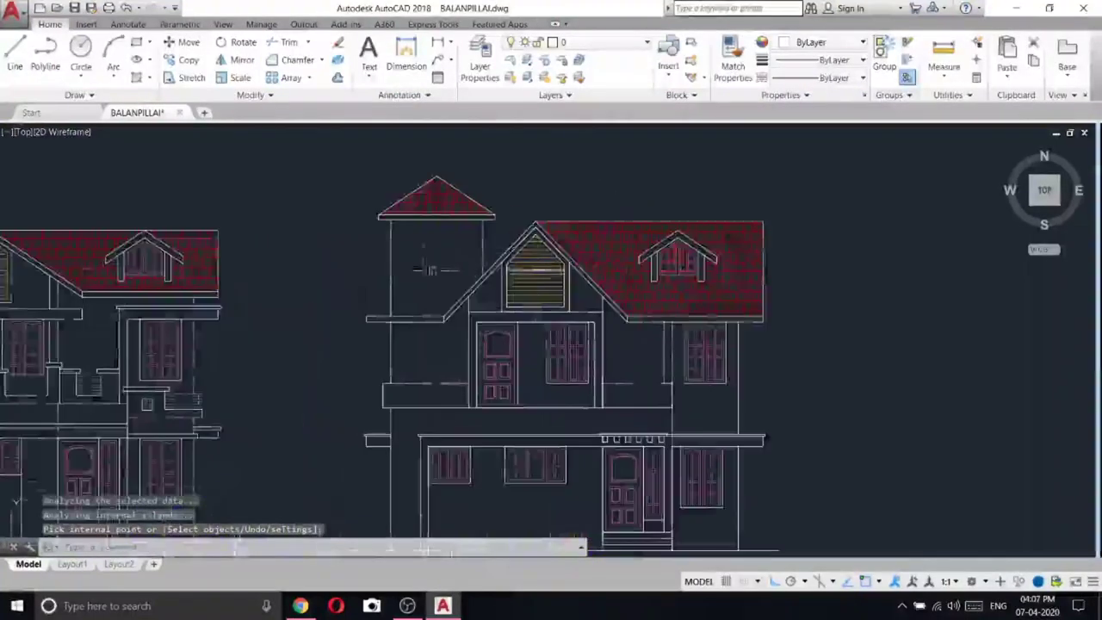
scroll(429, 269, down, 6)
scroll(439, 291, up, 7)
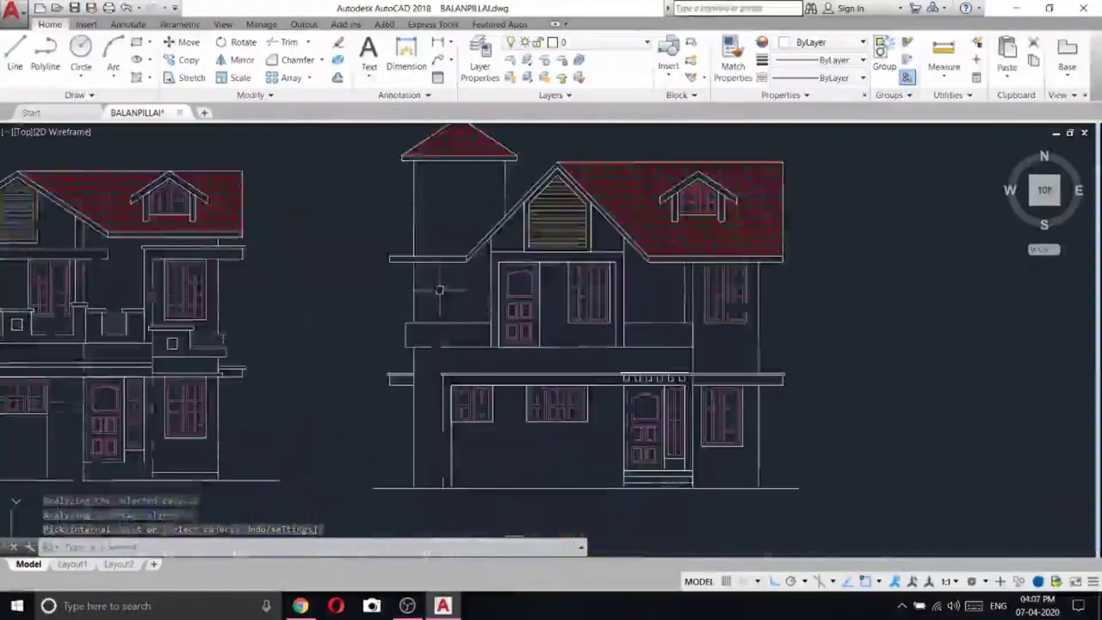
middle_drag(439, 290, 648, 274)
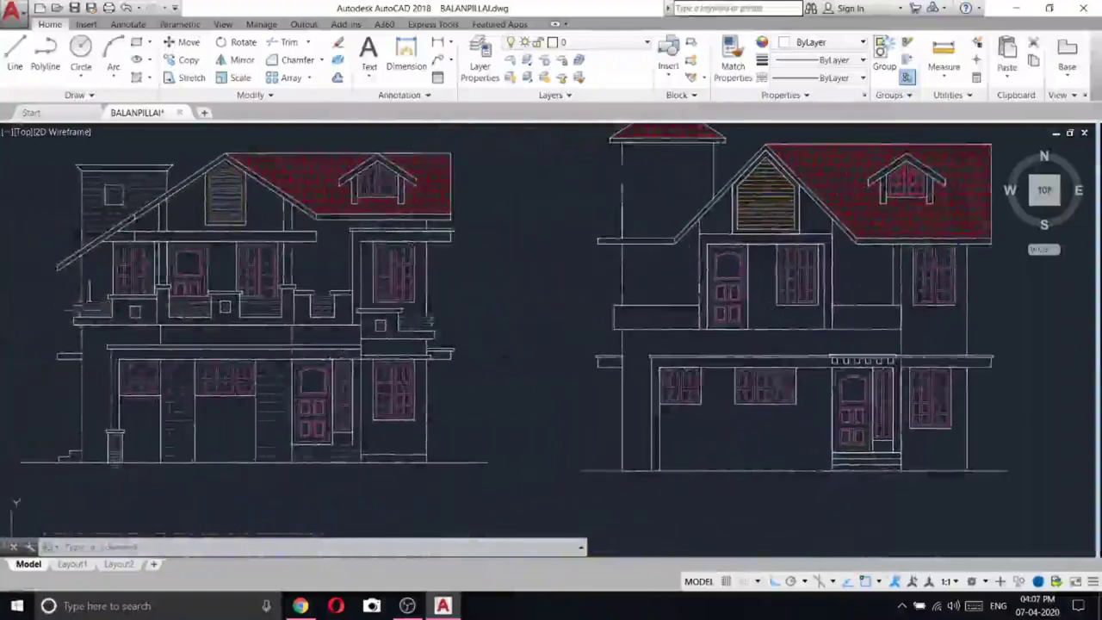
middle_drag(777, 291, 617, 292)
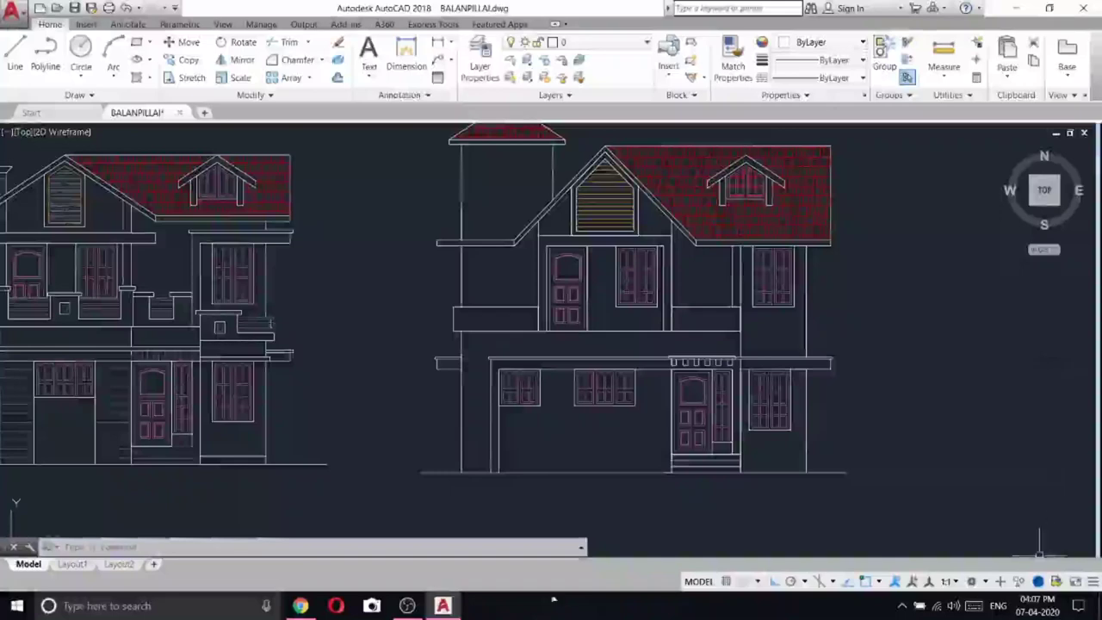
click(407, 605)
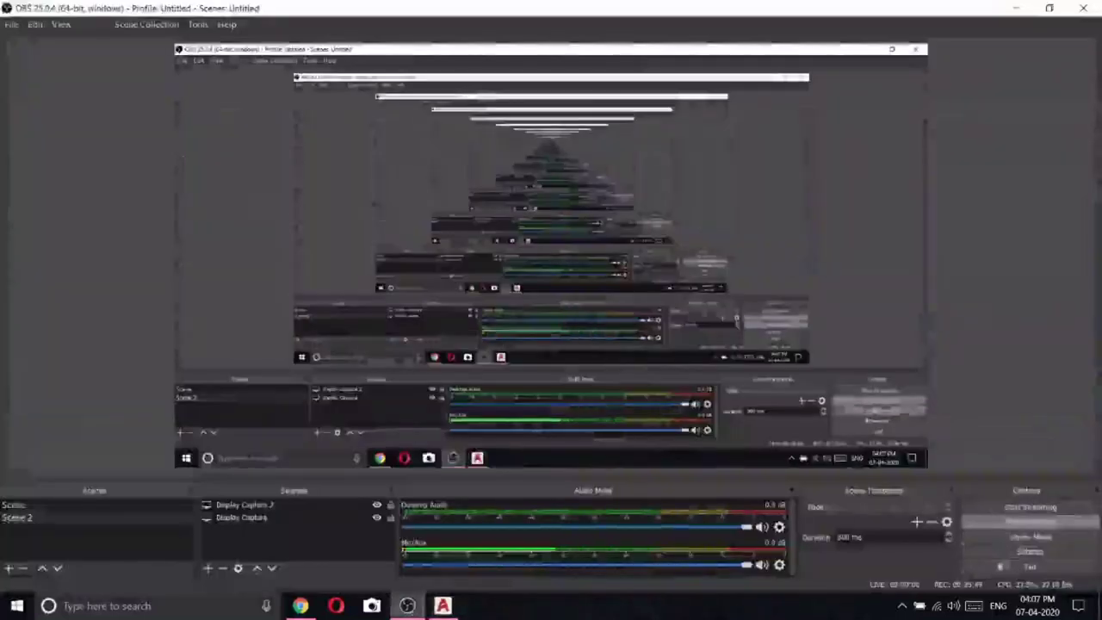
click(1019, 8)
middle_drag(603, 344, 470, 344)
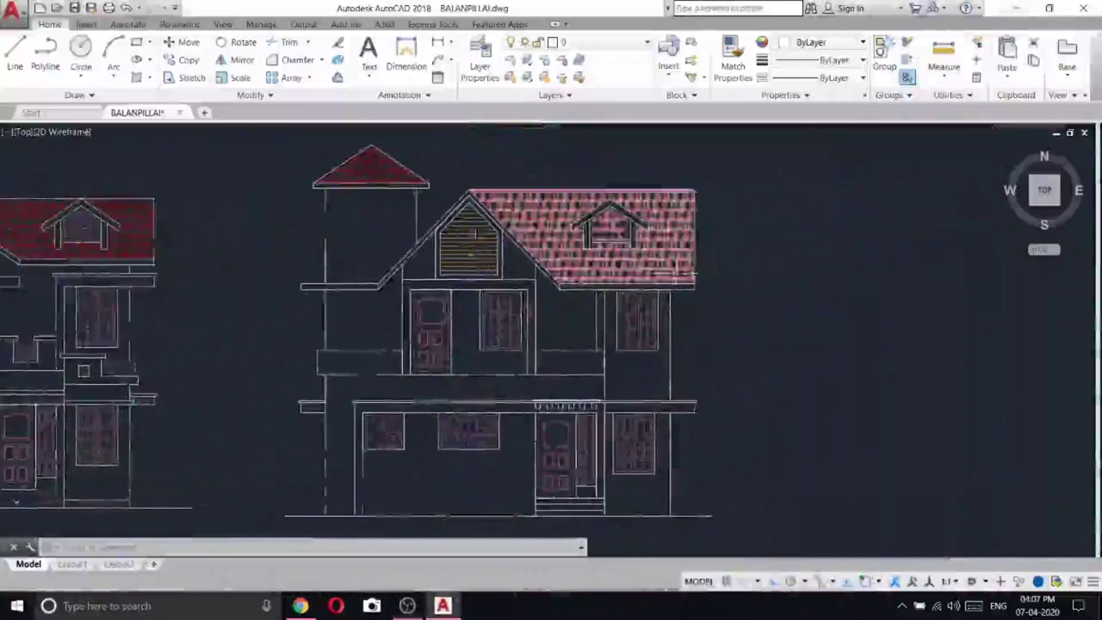
scroll(436, 260, down, 4)
scroll(471, 308, down, 2)
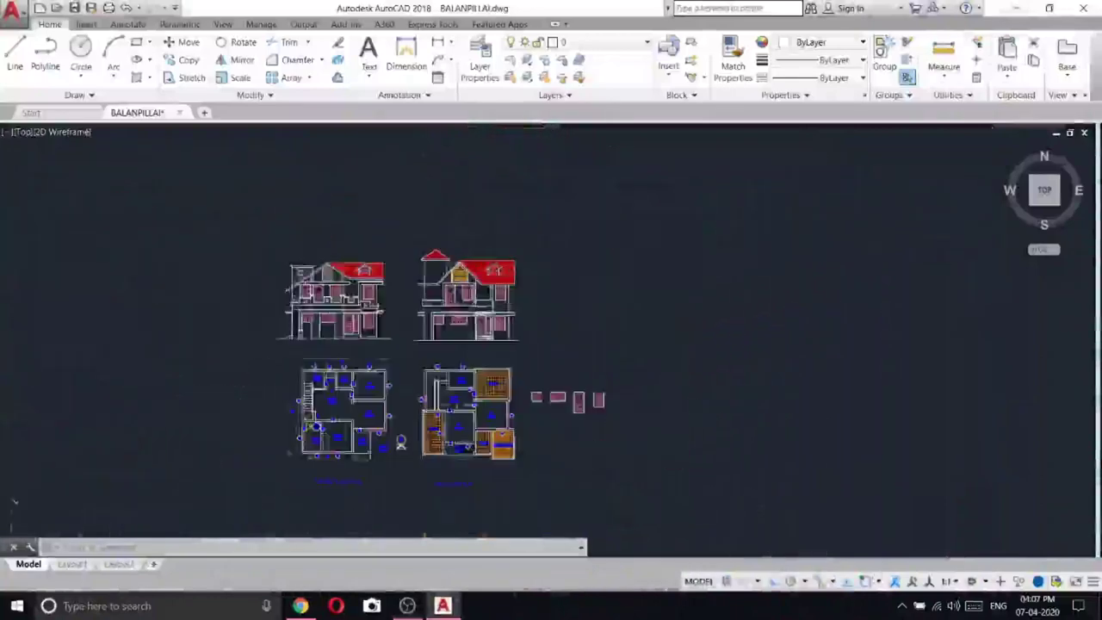
scroll(443, 416, up, 6)
scroll(443, 416, down, 4)
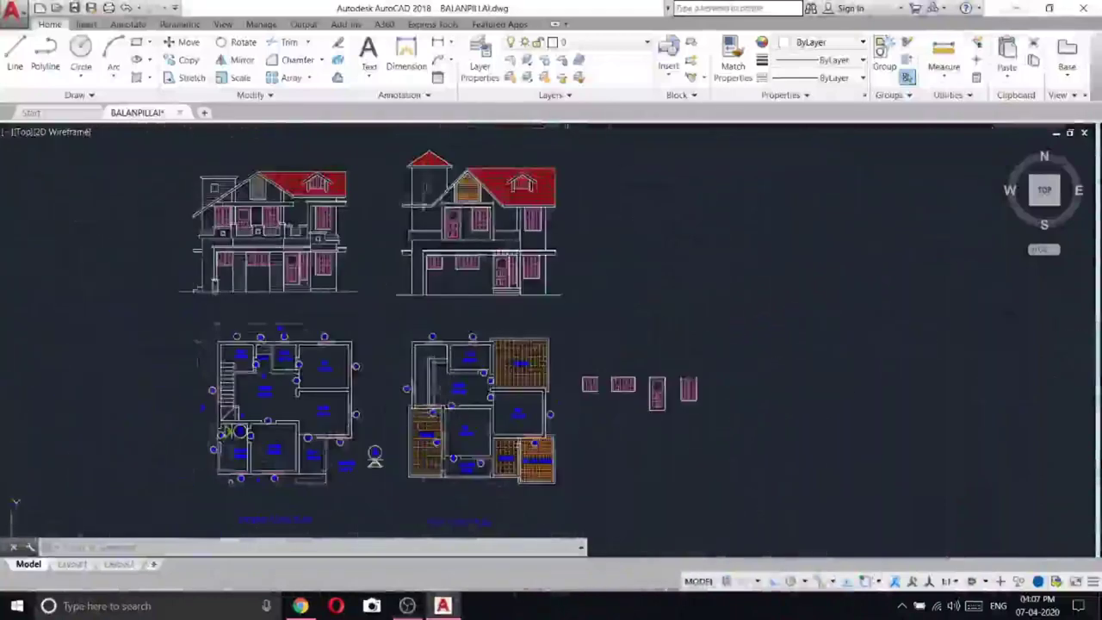
- Draw a horizontal line from the lower inner corner of the gable's left eave to the gable's left wall edge
scroll(431, 205, up, 4)
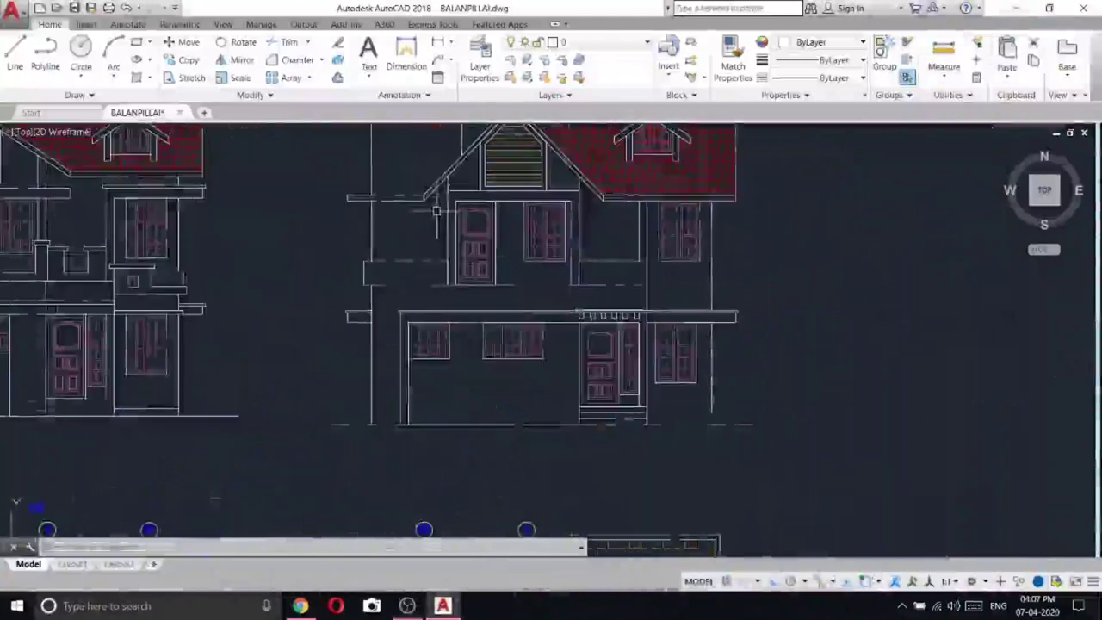
click(15, 54)
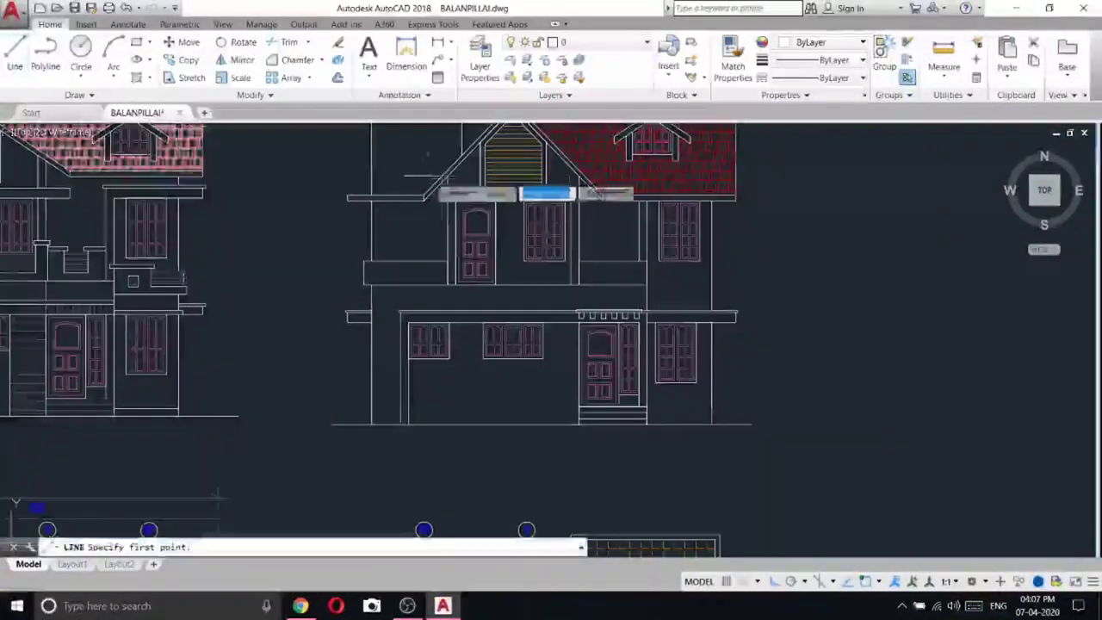
scroll(538, 193, up, 5)
click(403, 223)
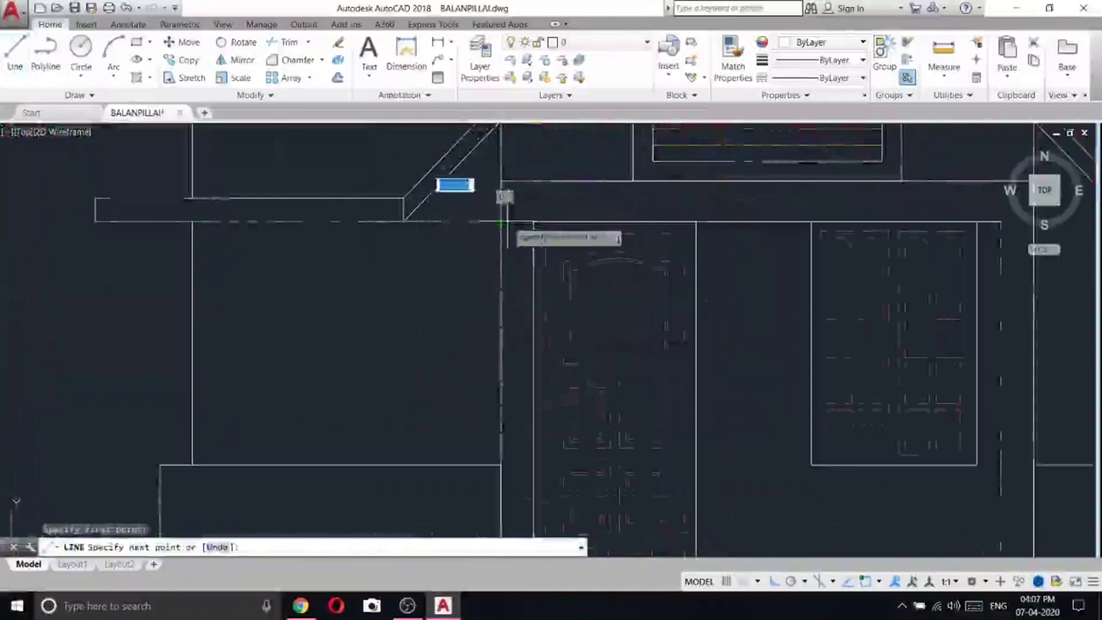
click(501, 222)
right_click(555, 152)
click(575, 162)
- Draw a matching horizontal line from the lower corner of the gable's right eave to the gable's right wall edge
scroll(441, 213, down, 5)
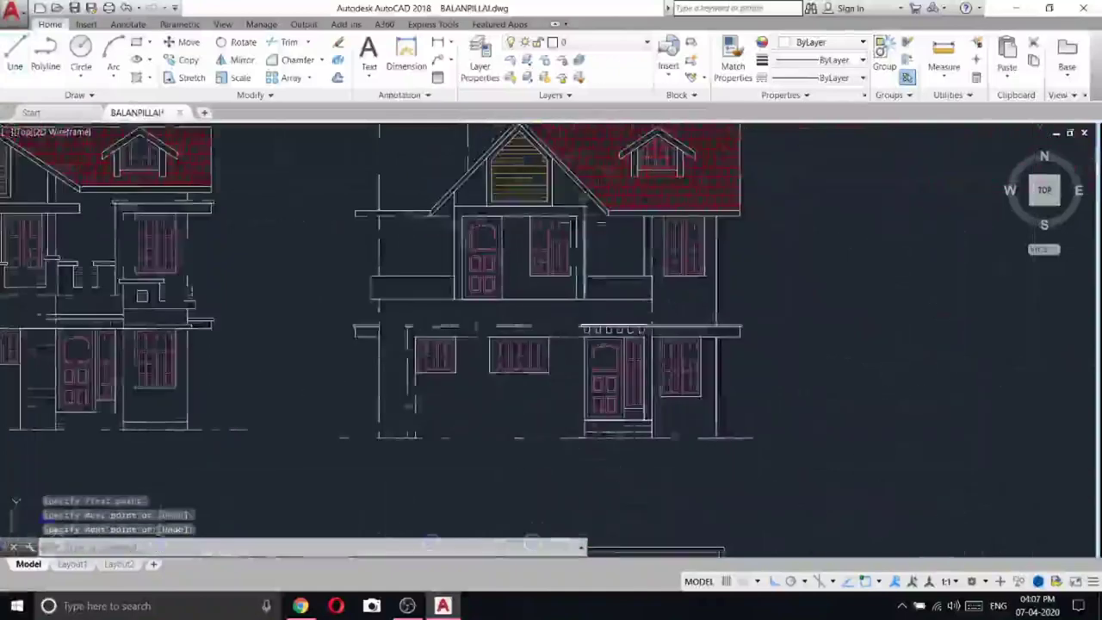
click(16, 55)
scroll(569, 212, up, 5)
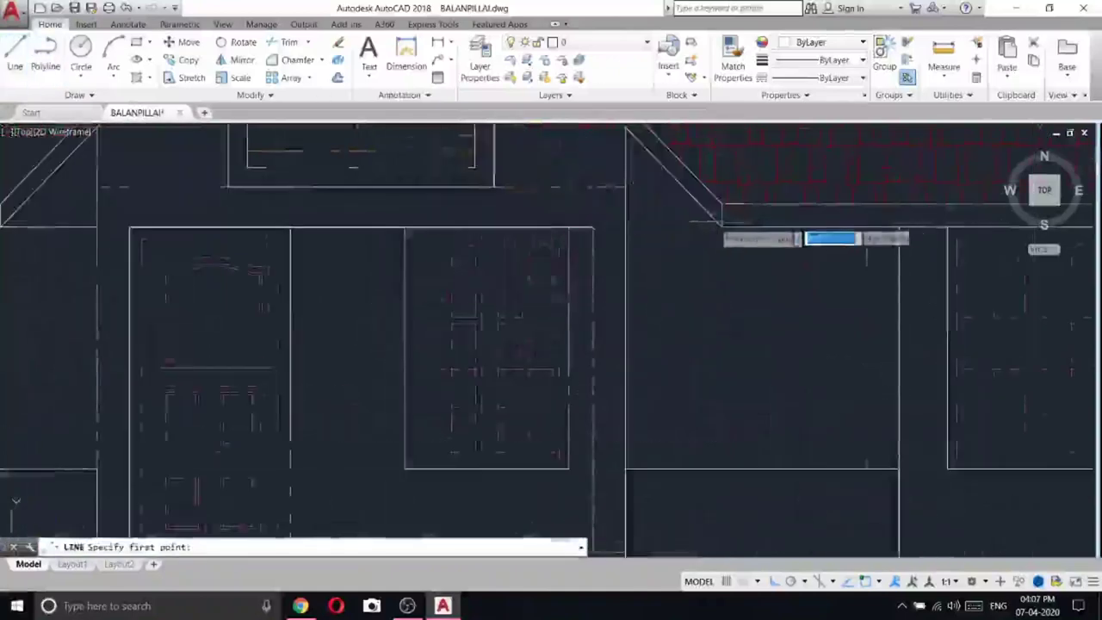
click(720, 223)
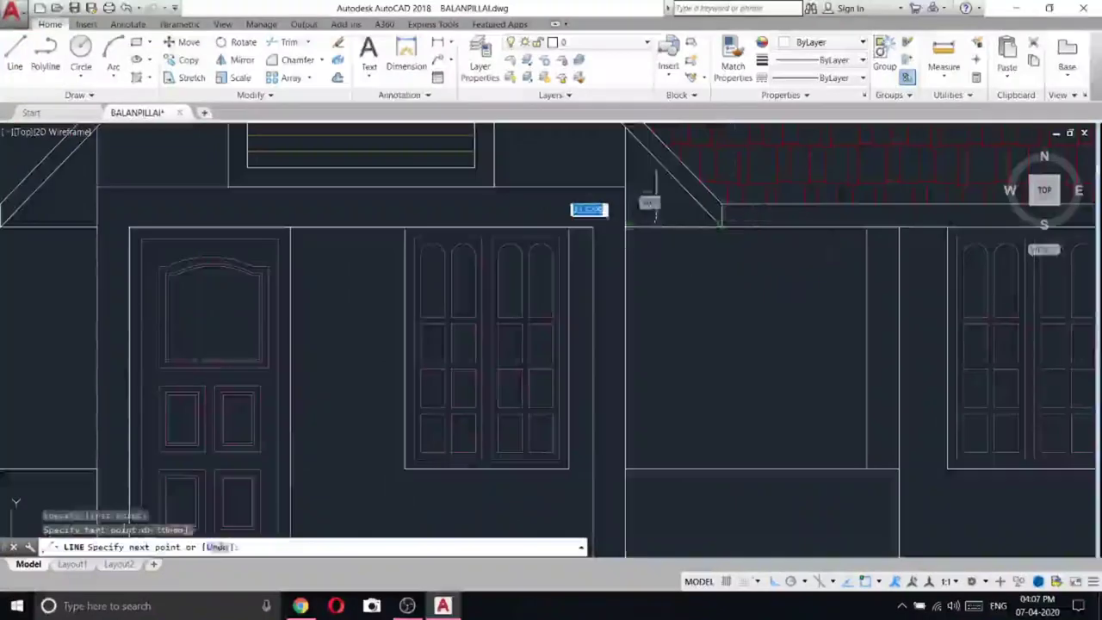
right_click(645, 191)
click(660, 199)
- Draw a line 100 up from the upper-floor door's lower-left corner and continue it horizontally to the balcony opening's right edge
scroll(689, 234, down, 4)
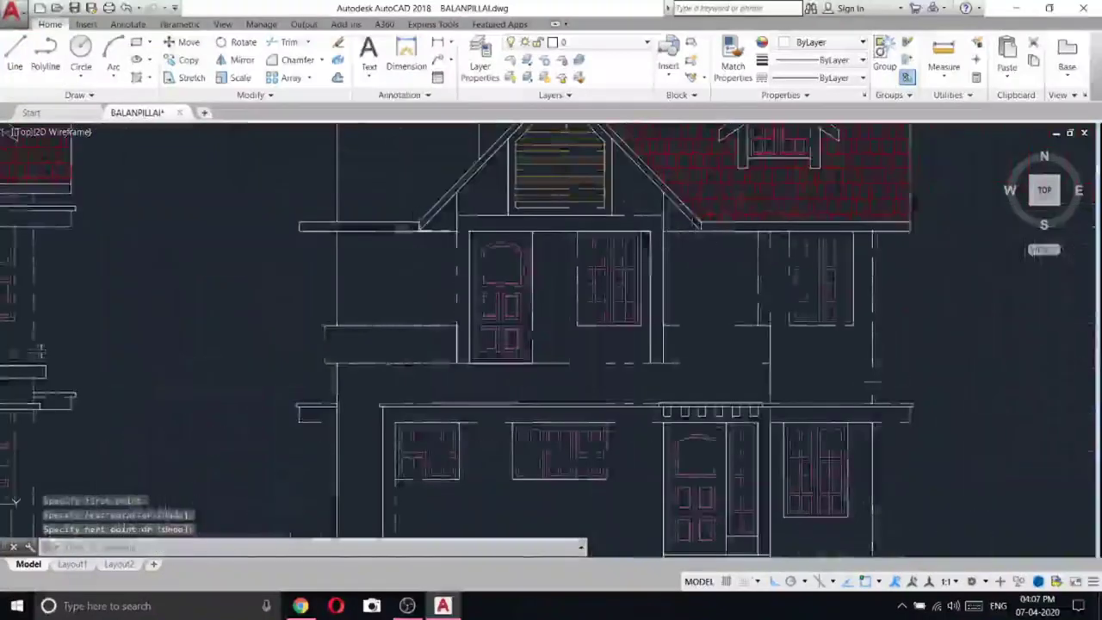
scroll(432, 223, up, 4)
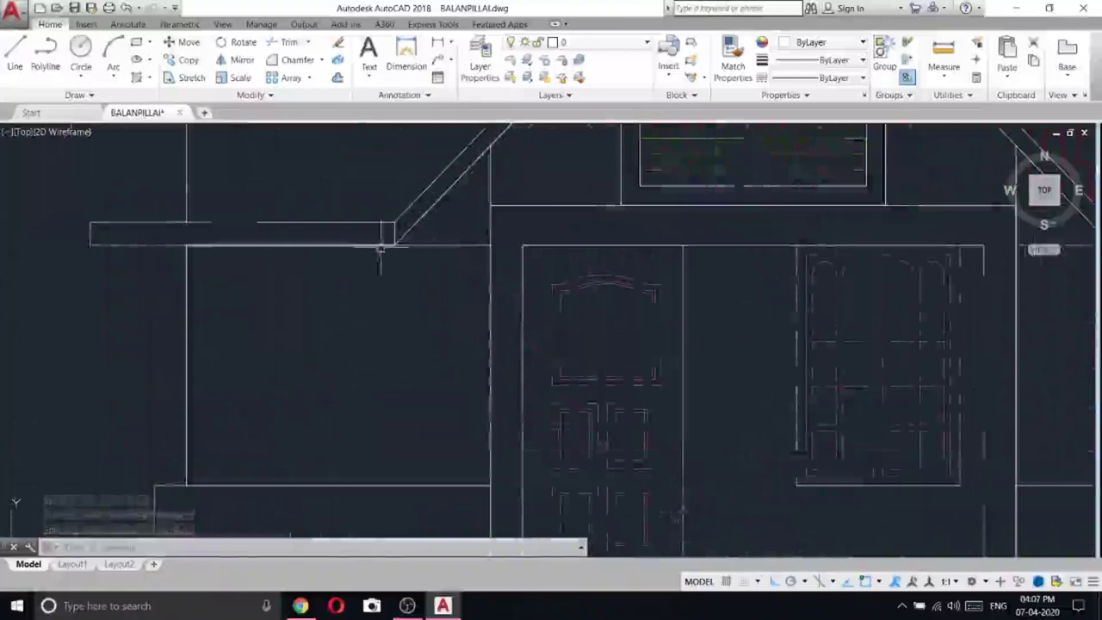
scroll(433, 223, down, 4)
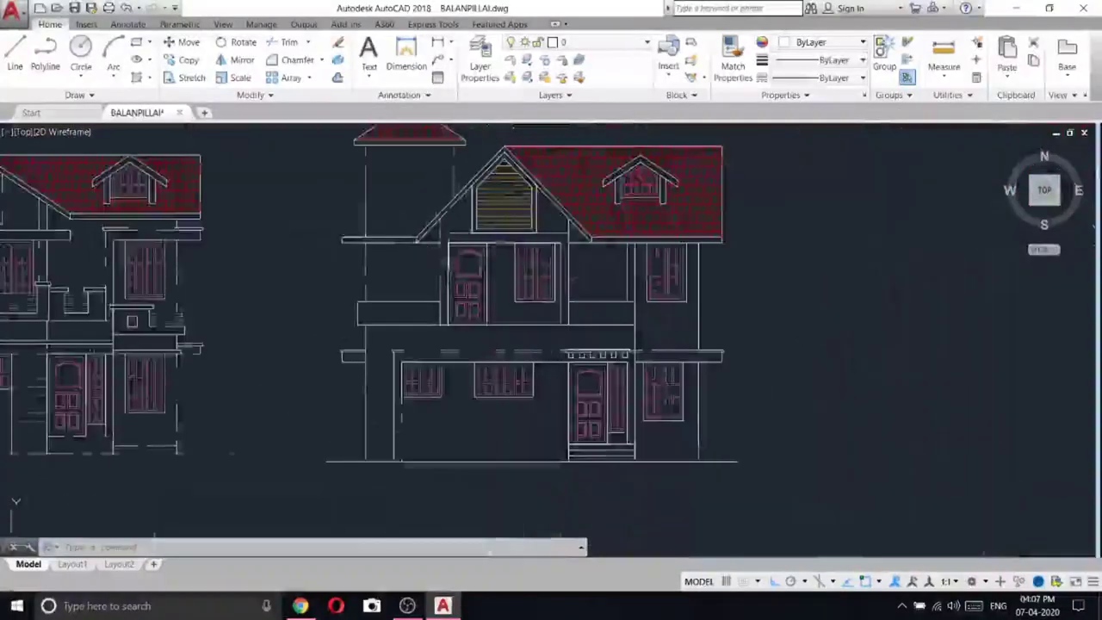
scroll(644, 303, up, 5)
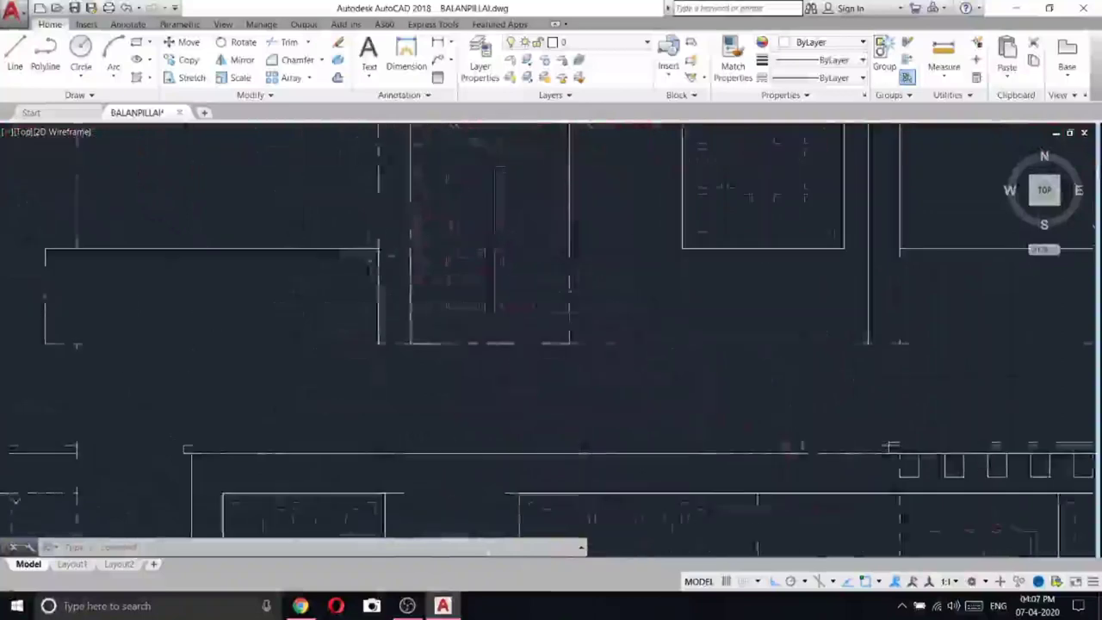
click(15, 53)
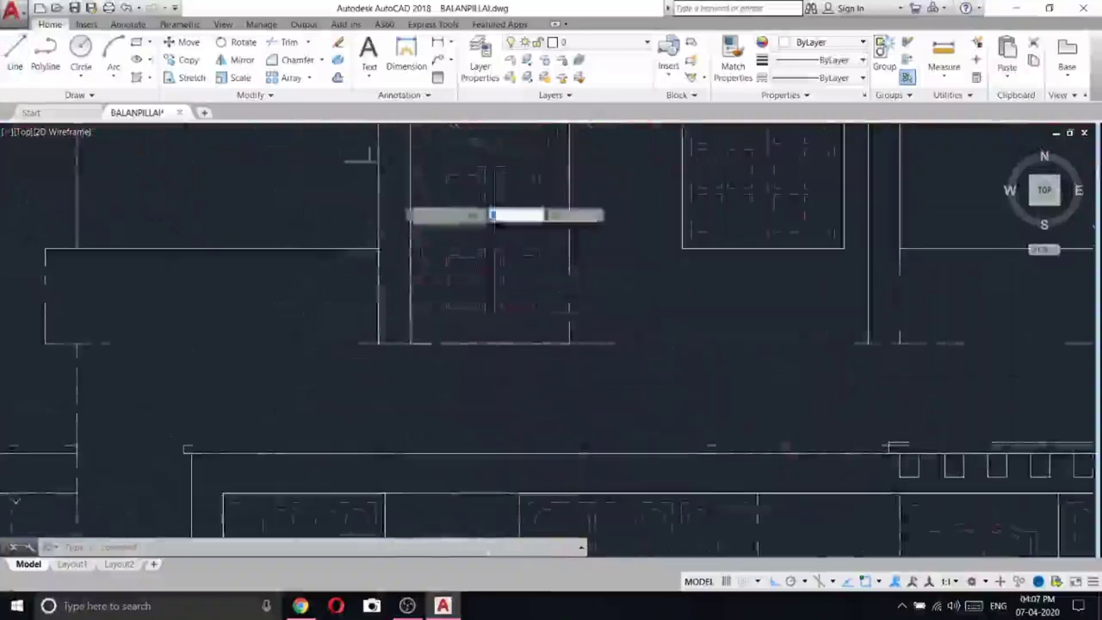
click(413, 341)
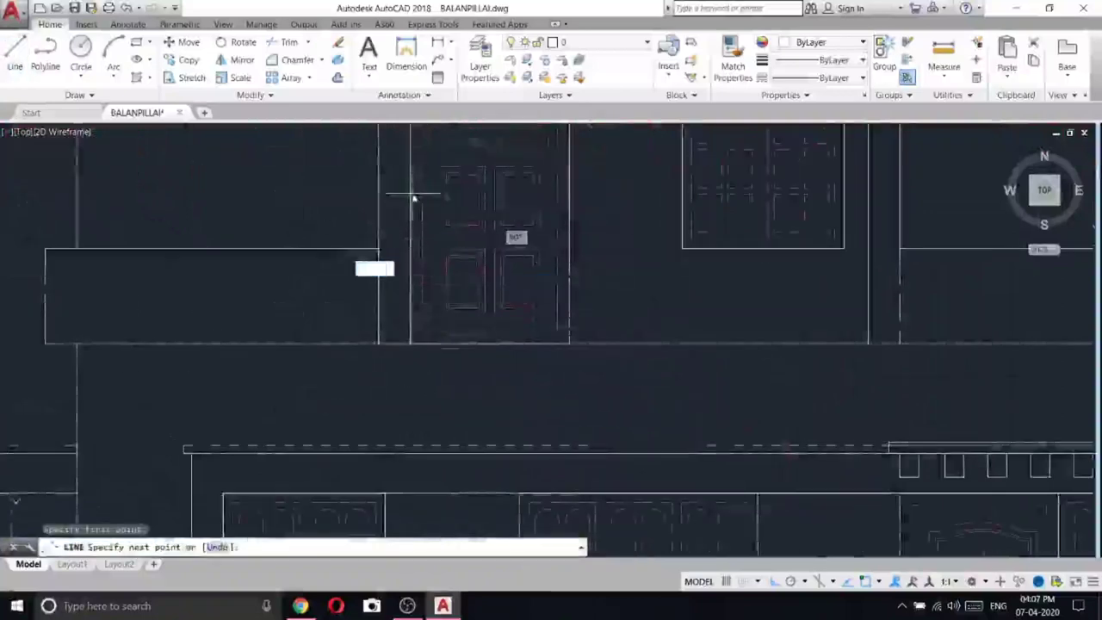
text(100)
key(Return)
scroll(517, 186, down, 2)
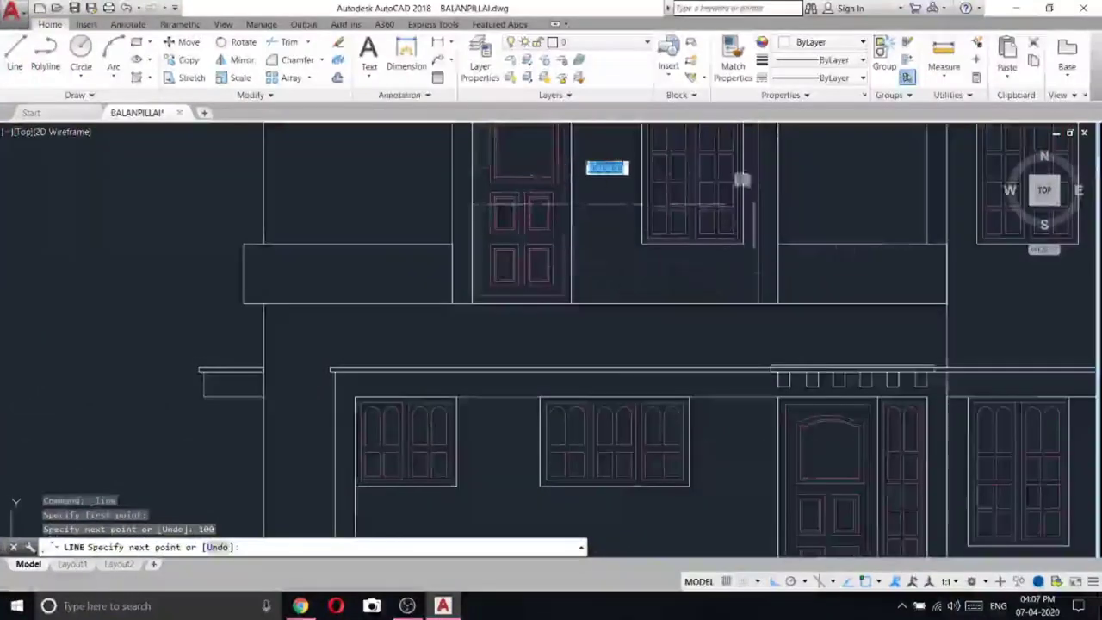
right_click(799, 197)
click(861, 207)
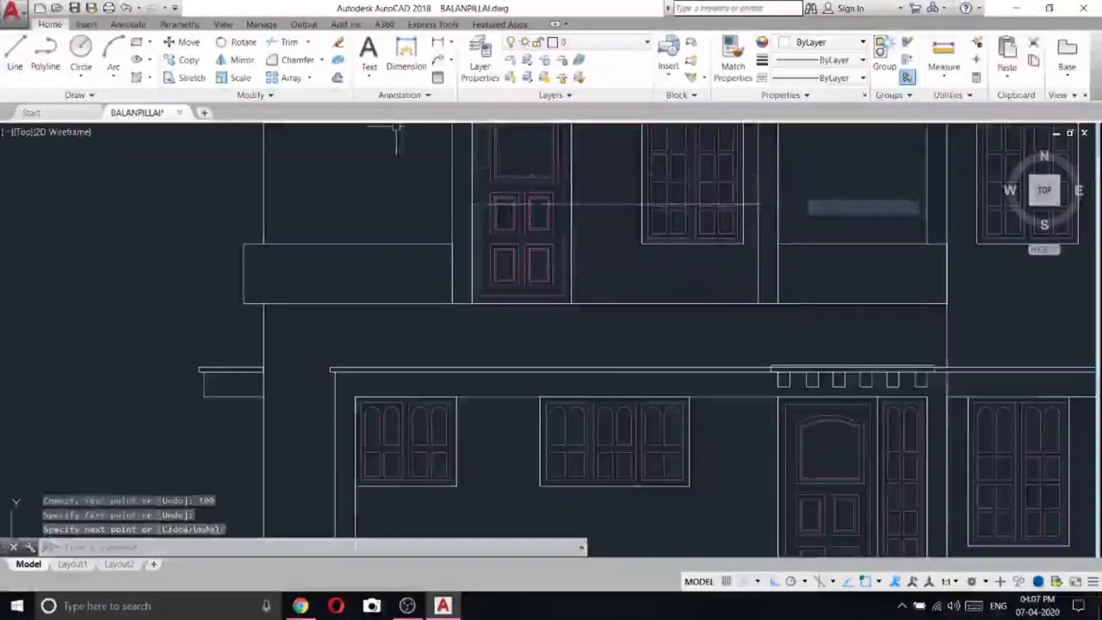
- Trim the door and window lines that cross below the new horizontal parapet line in the balcony opening
text(tr)
key(Return)
key(Return)
scroll(818, 263, up, 4)
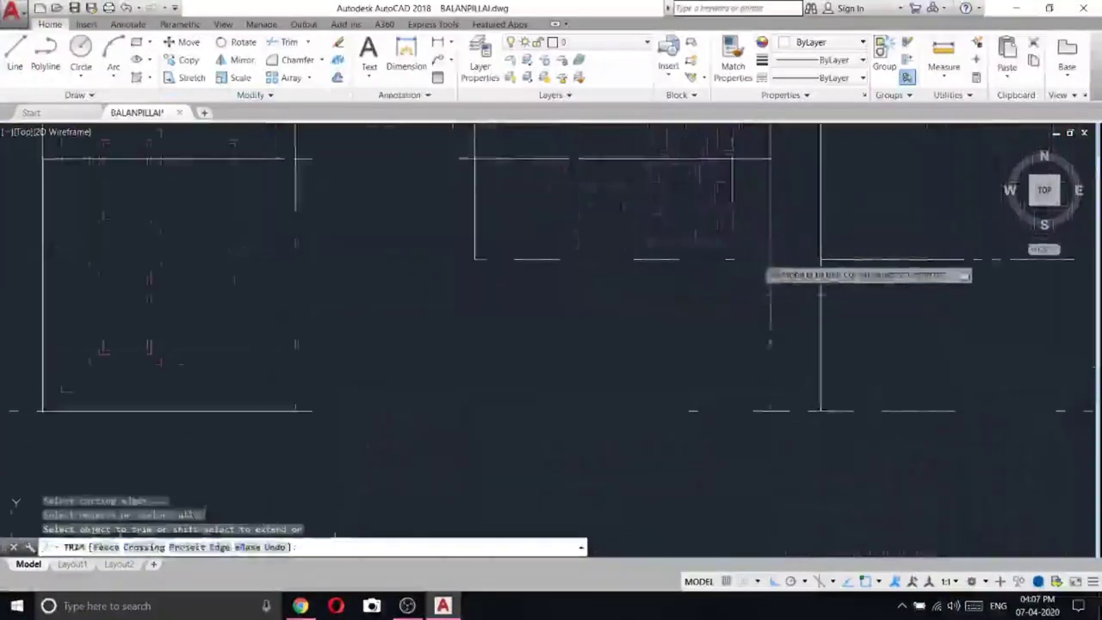
click(754, 280)
click(461, 163)
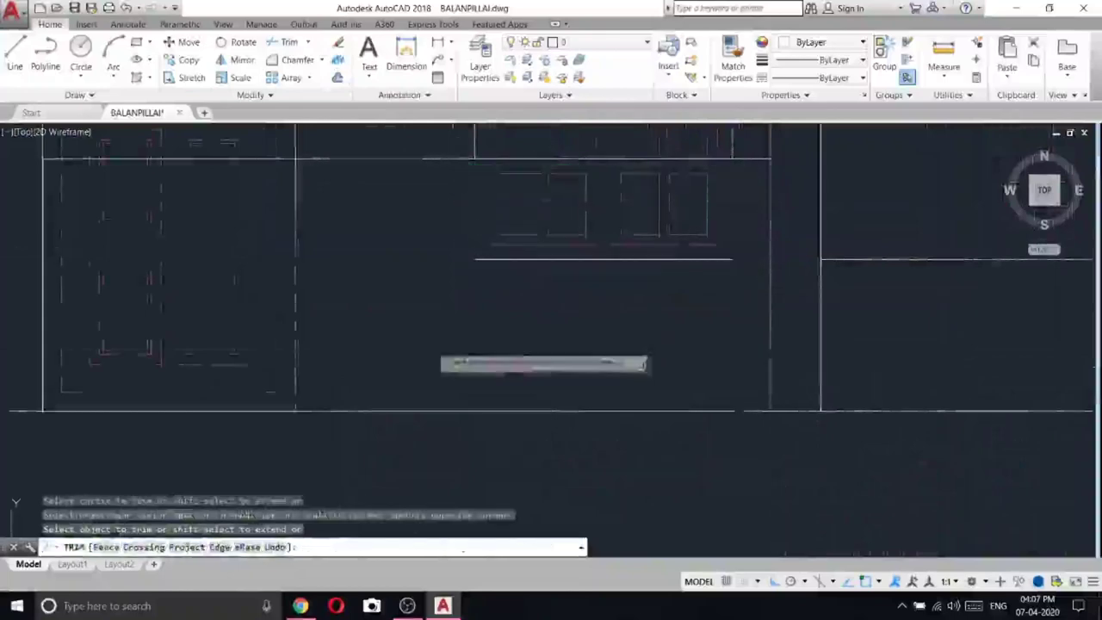
click(418, 356)
click(62, 164)
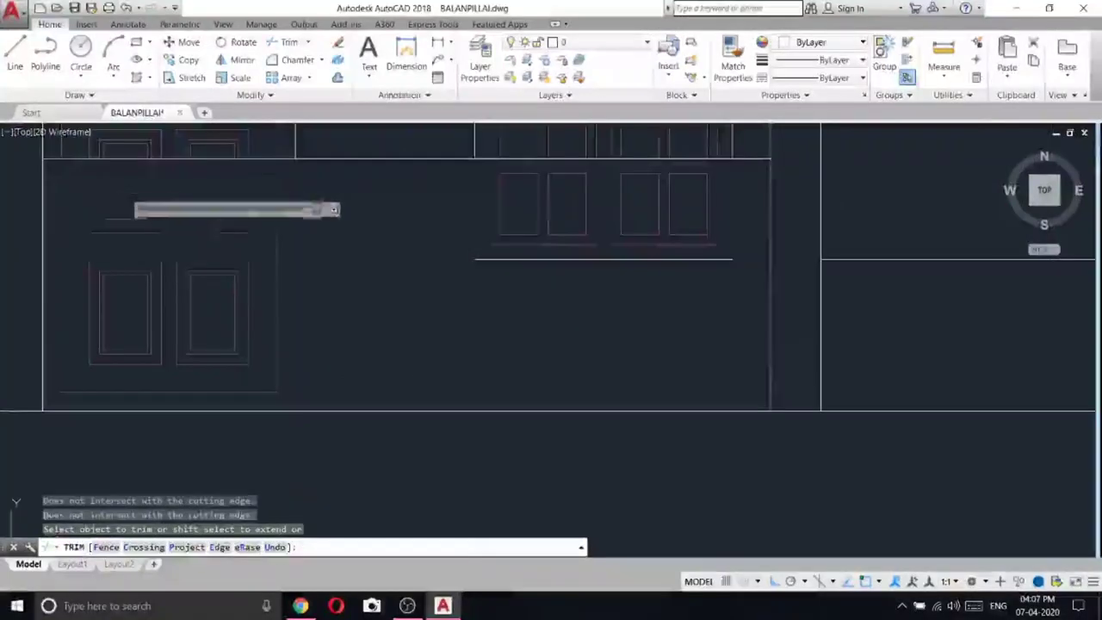
right_click(501, 209)
click(555, 215)
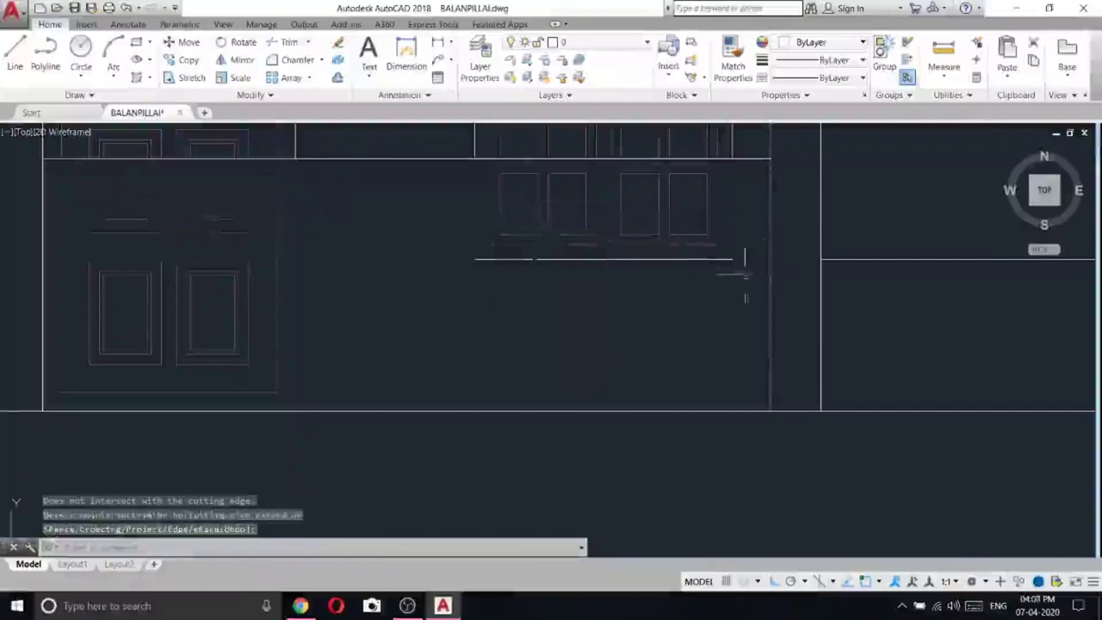
- Erase the leftover door and window pieces below the balcony parapet line
click(745, 275)
click(473, 162)
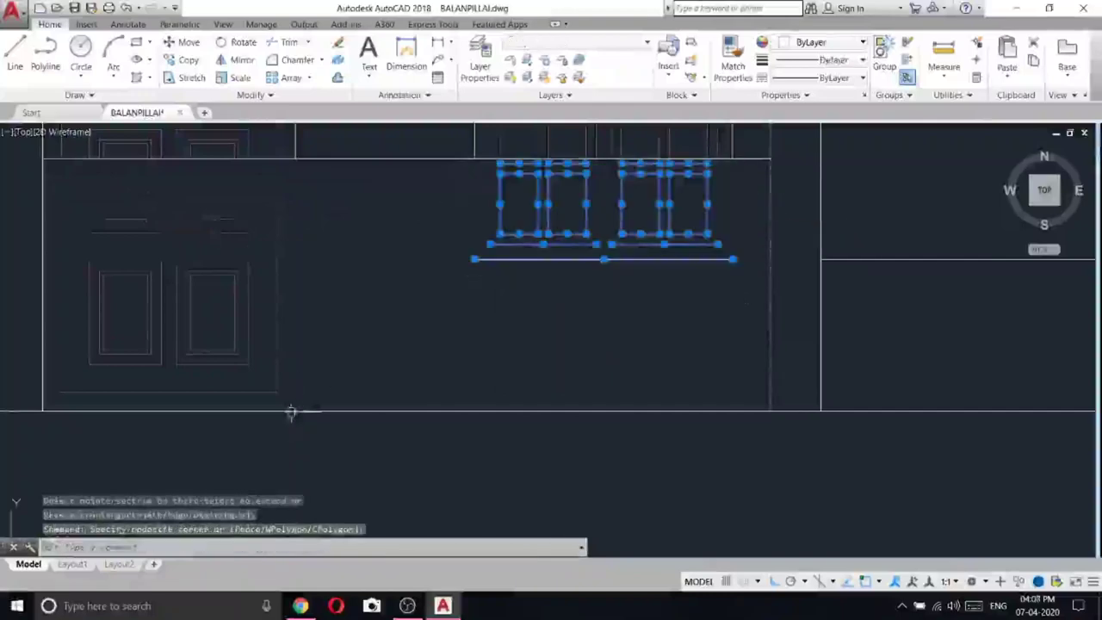
click(86, 182)
right_click(86, 191)
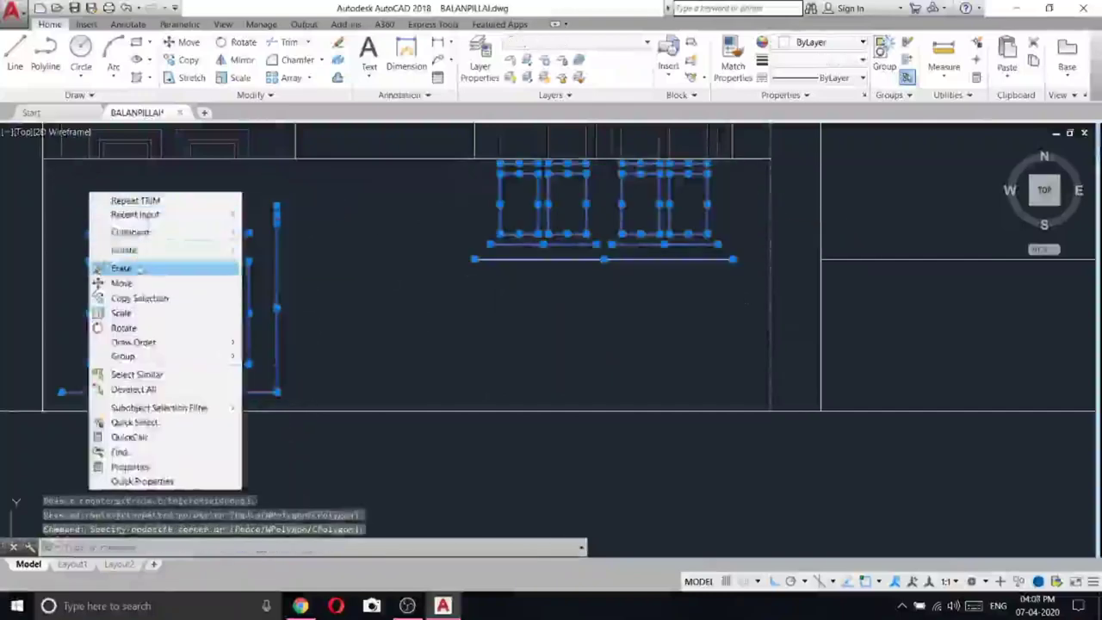
click(142, 268)
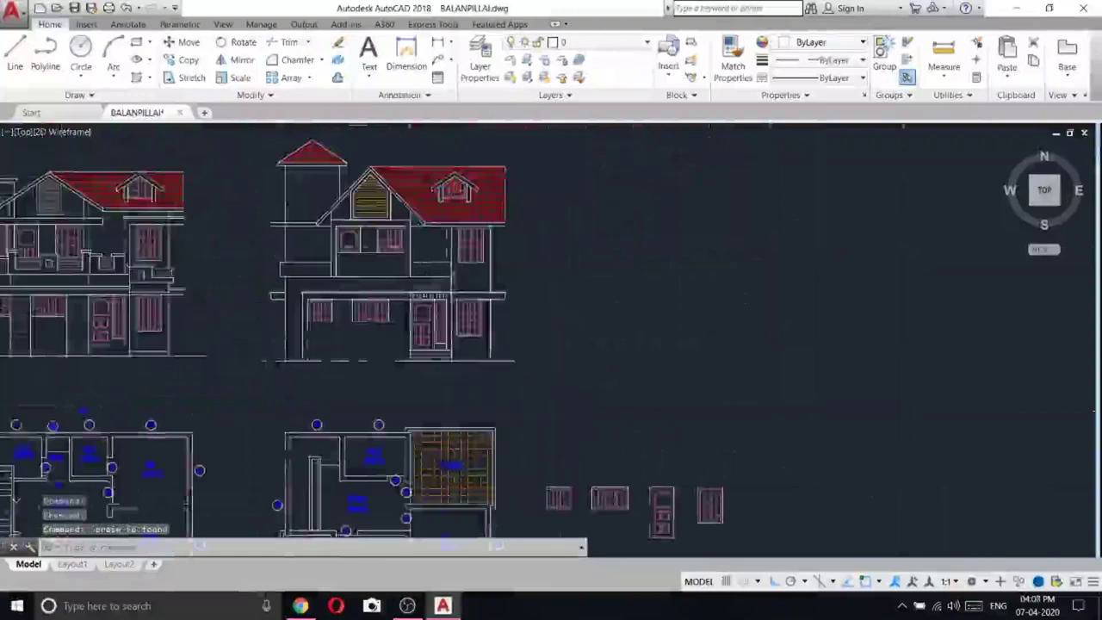
- Copy the balcony parapet's top line 10 downward
scroll(367, 241, up, 3)
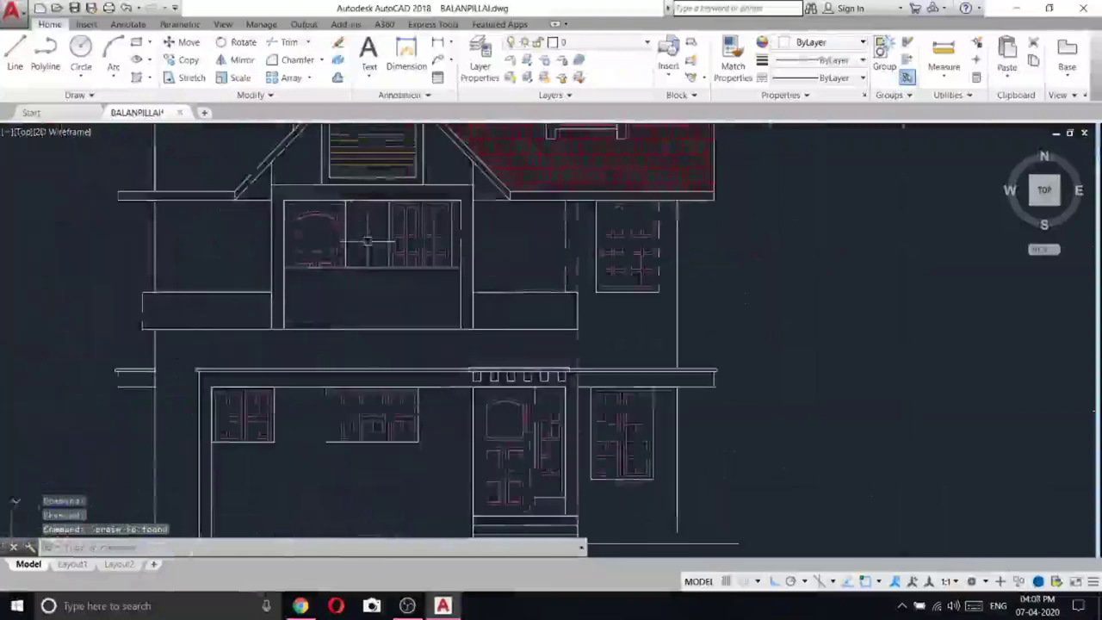
scroll(394, 249, down, 4)
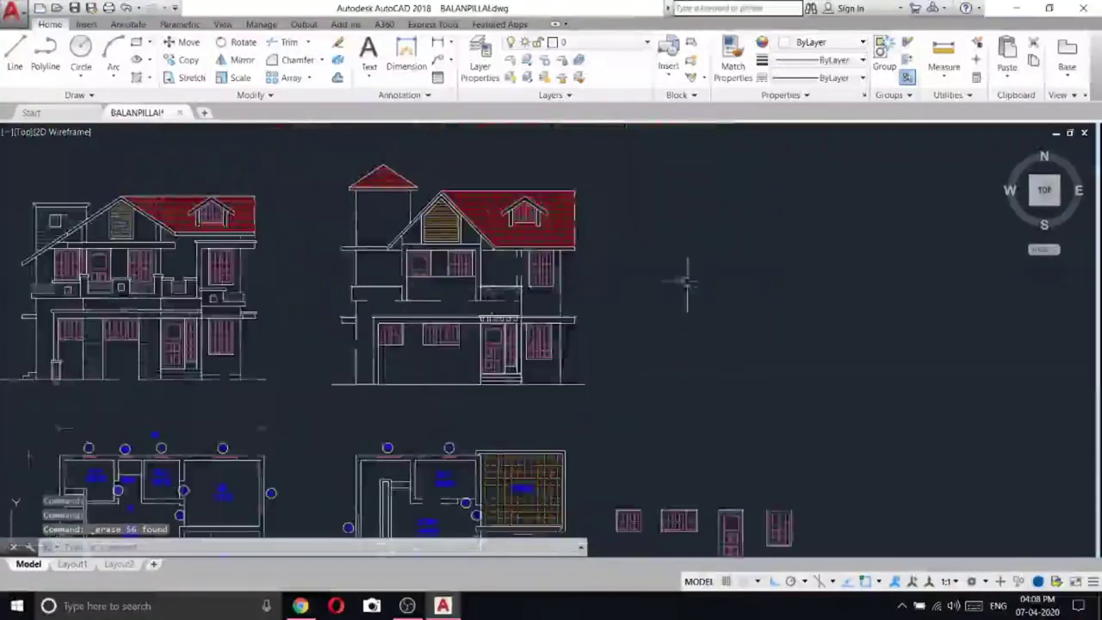
middle_drag(631, 261, 706, 259)
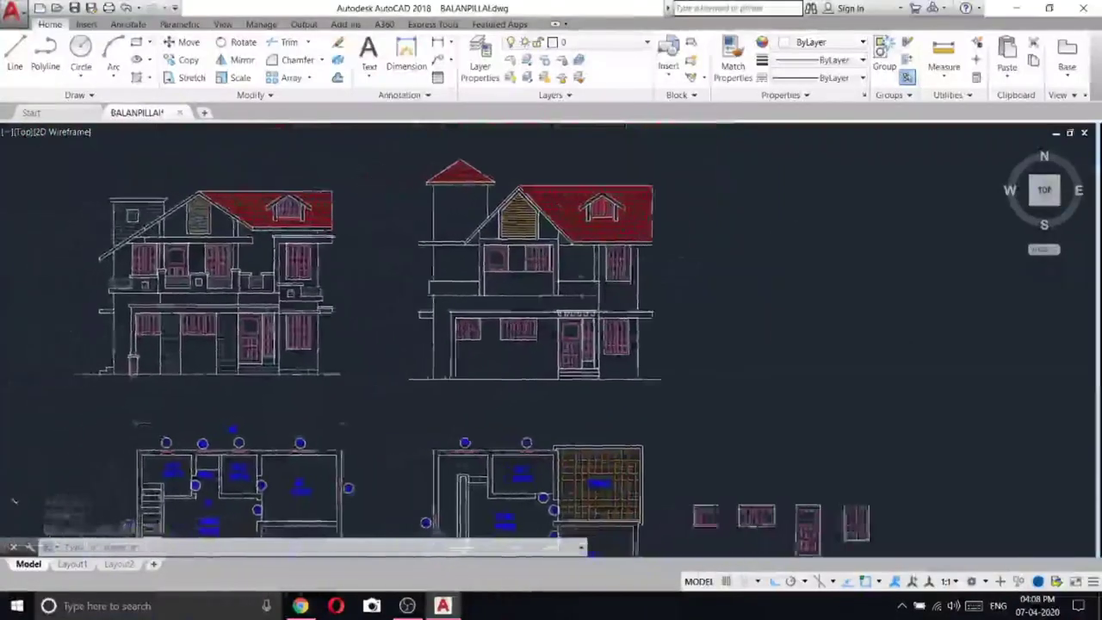
scroll(495, 279, up, 4)
right_click(558, 255)
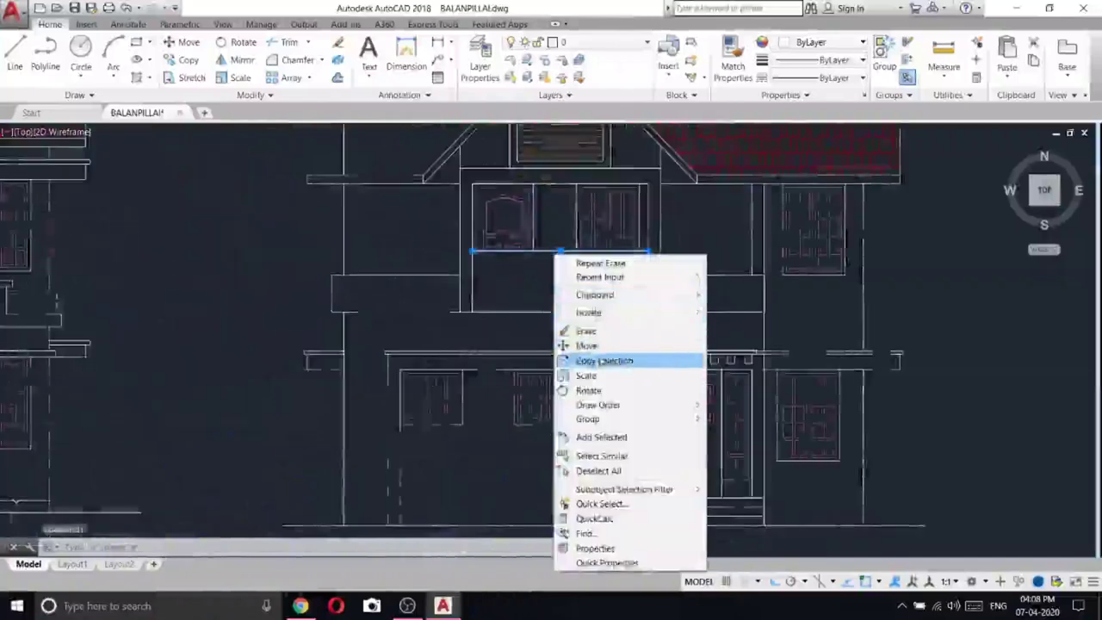
click(594, 359)
click(568, 290)
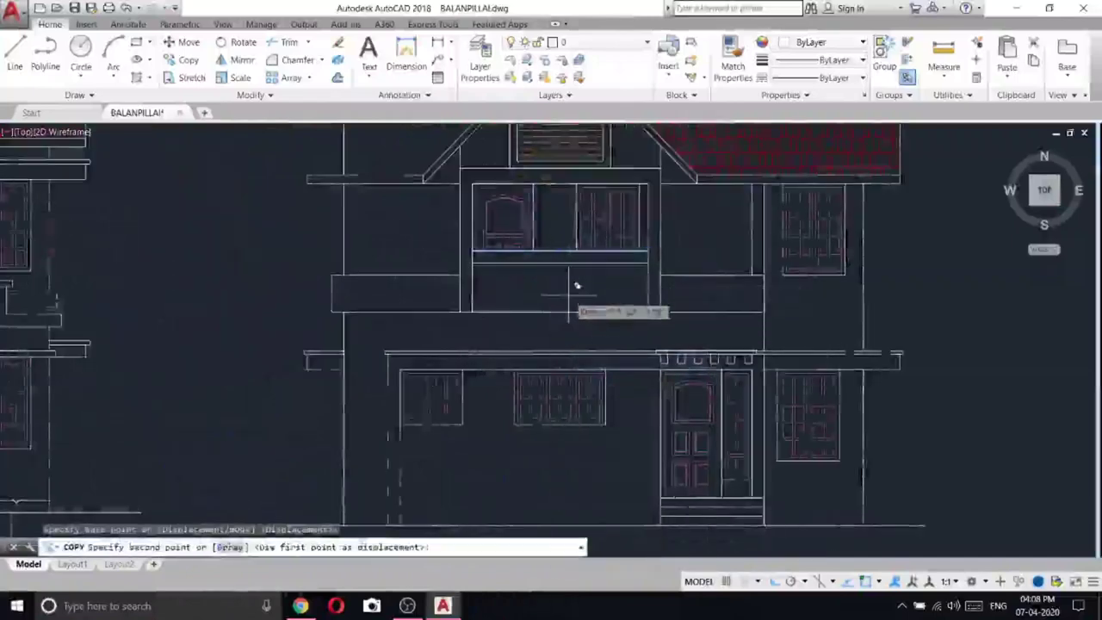
click(568, 298)
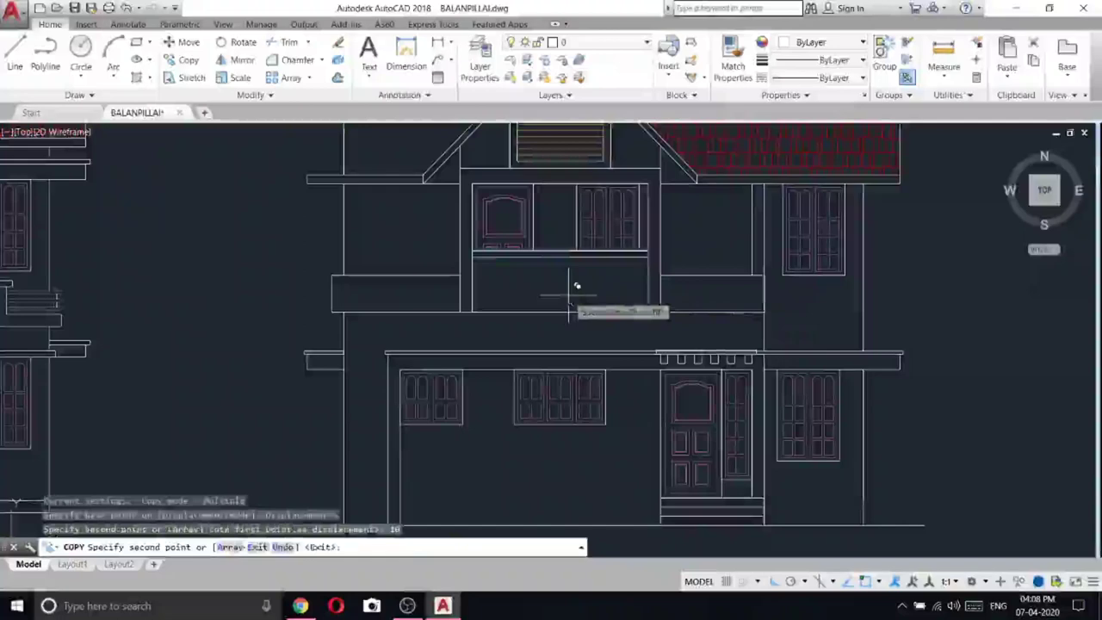
key(Escape)
- Copy the ground floor's leftmost window to the upper floor, under the eave line beside the gable's left wall
scroll(568, 290, down, 6)
scroll(368, 276, up, 8)
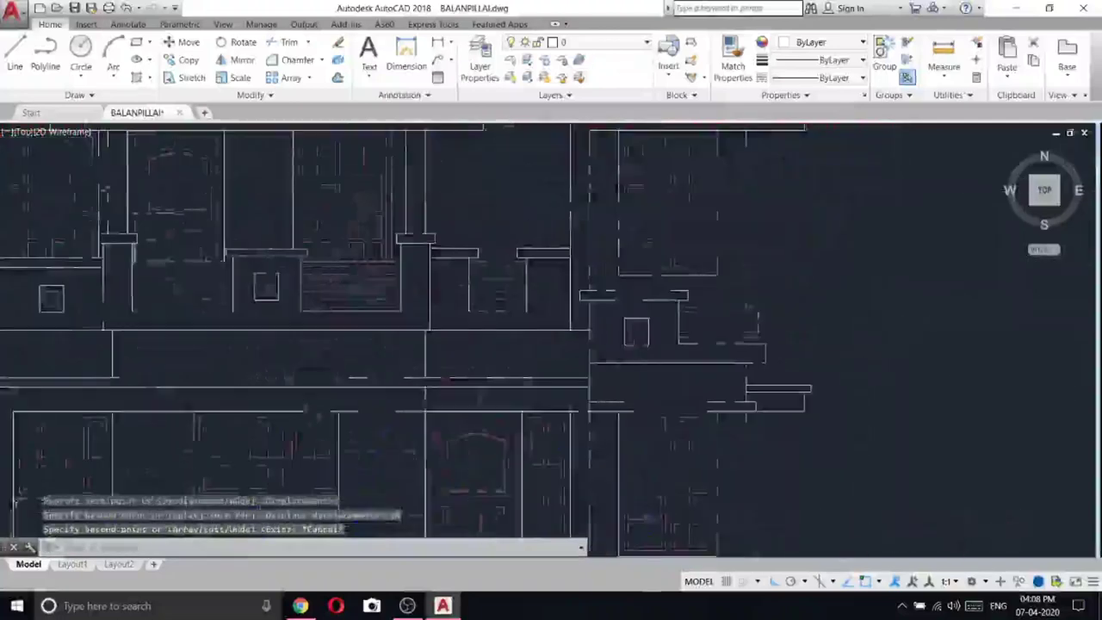
scroll(367, 277, down, 3)
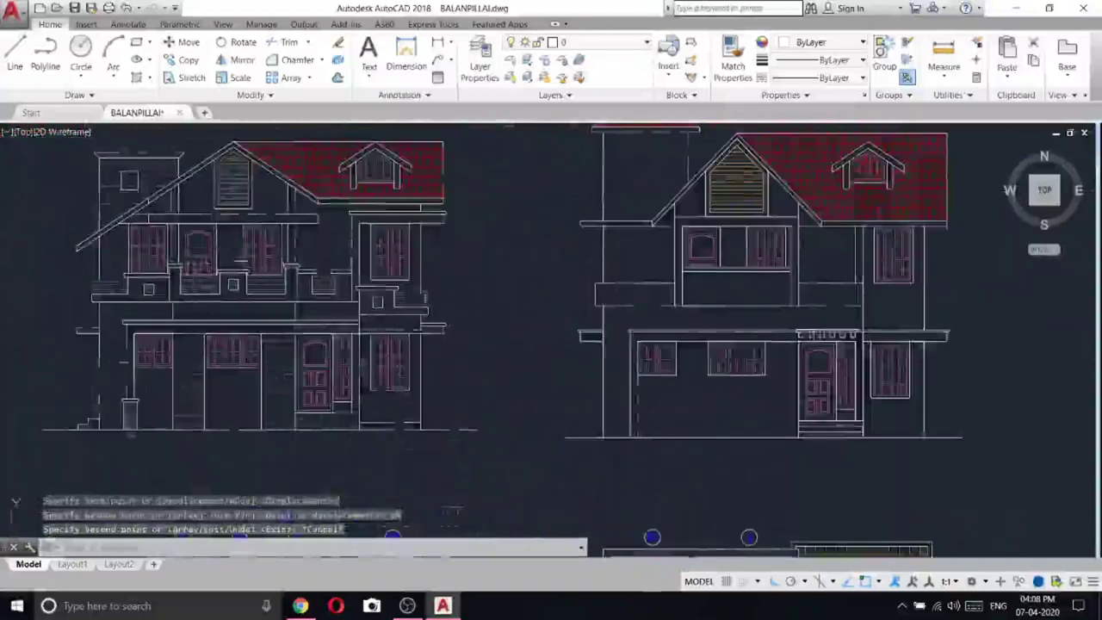
mouse_move(843, 273)
middle_down()
mouse_move(644, 254)
mouse_move(644, 296)
middle_up()
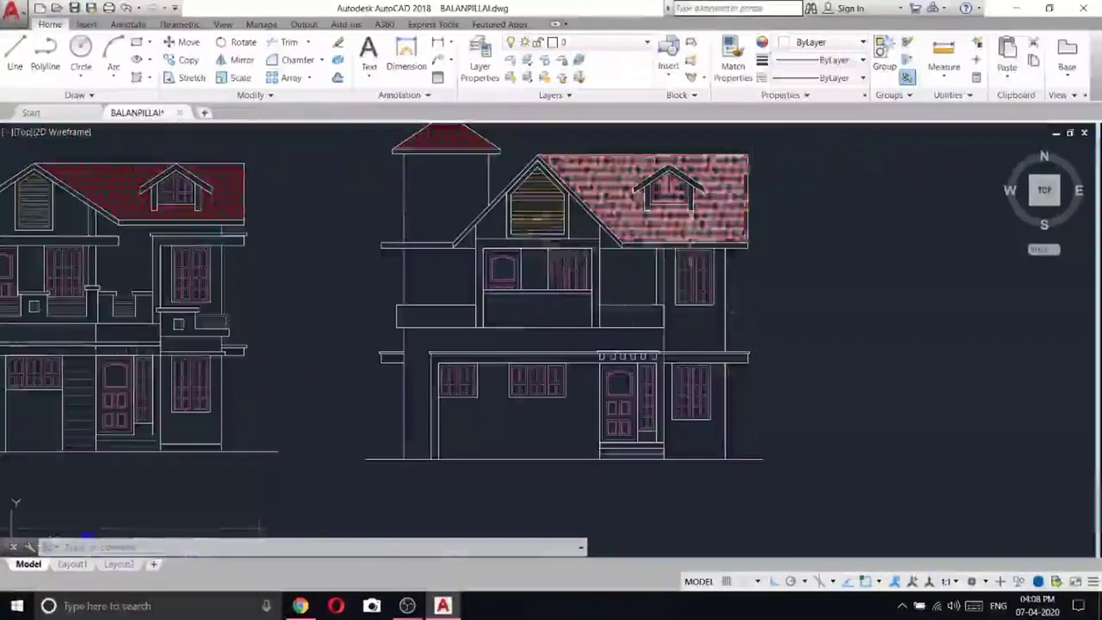
middle_drag(445, 222, 443, 273)
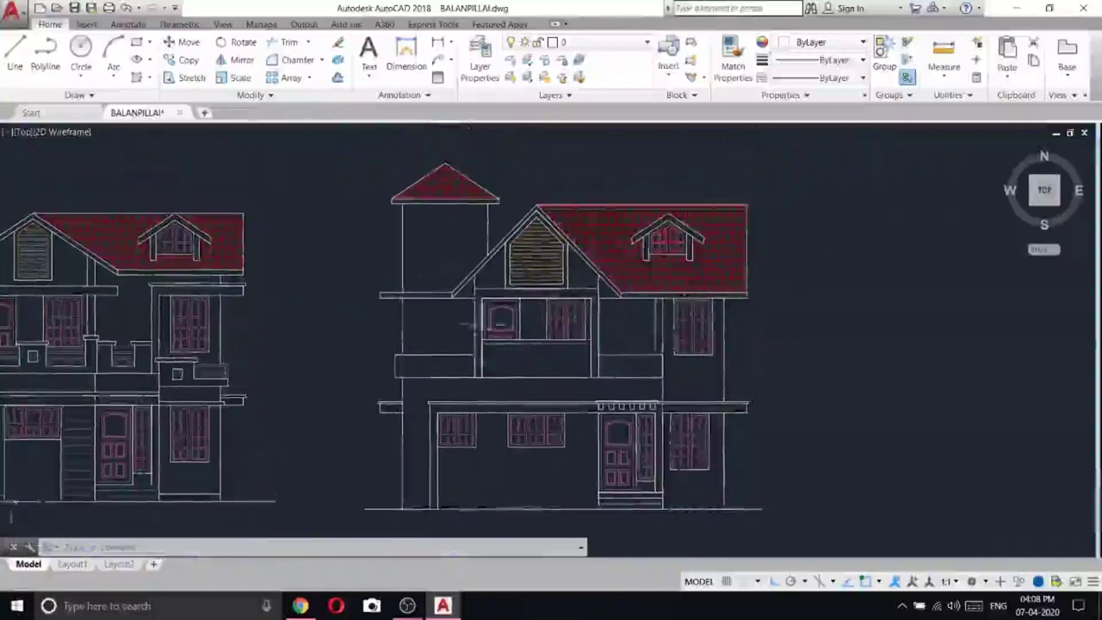
scroll(463, 432, up, 4)
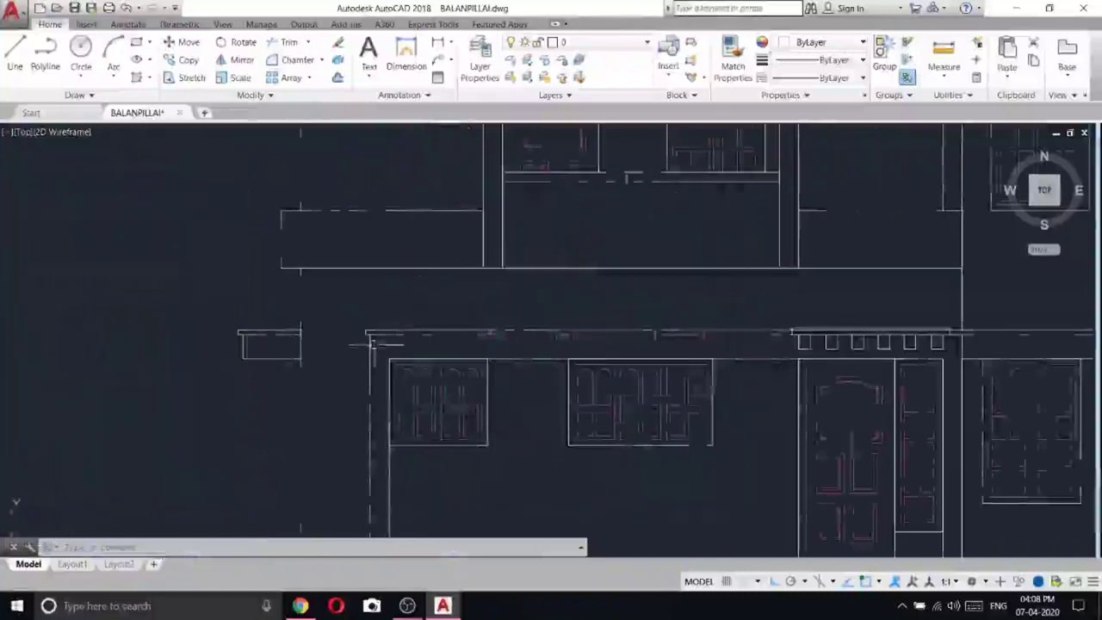
click(383, 352)
click(524, 488)
right_click(494, 289)
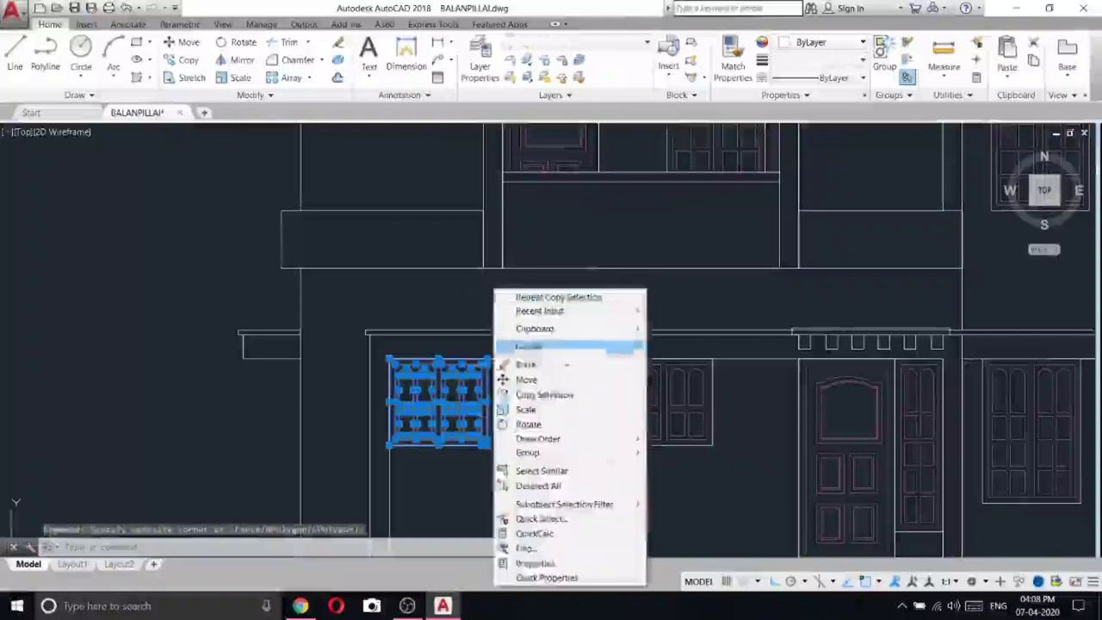
click(544, 395)
click(491, 353)
scroll(488, 358, down, 6)
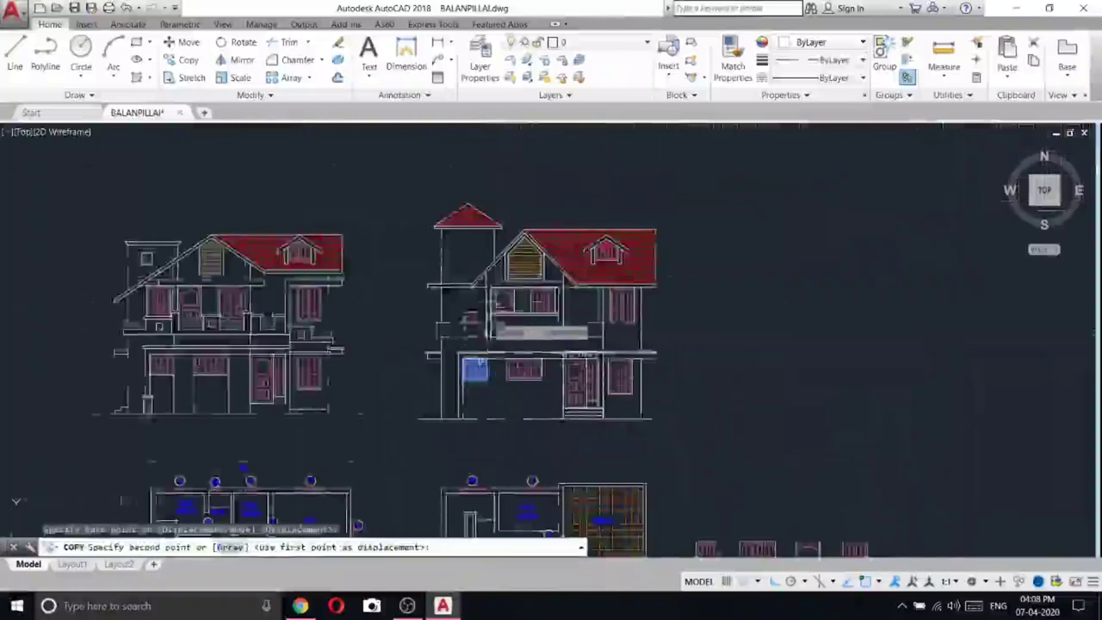
scroll(492, 303, up, 6)
click(497, 247)
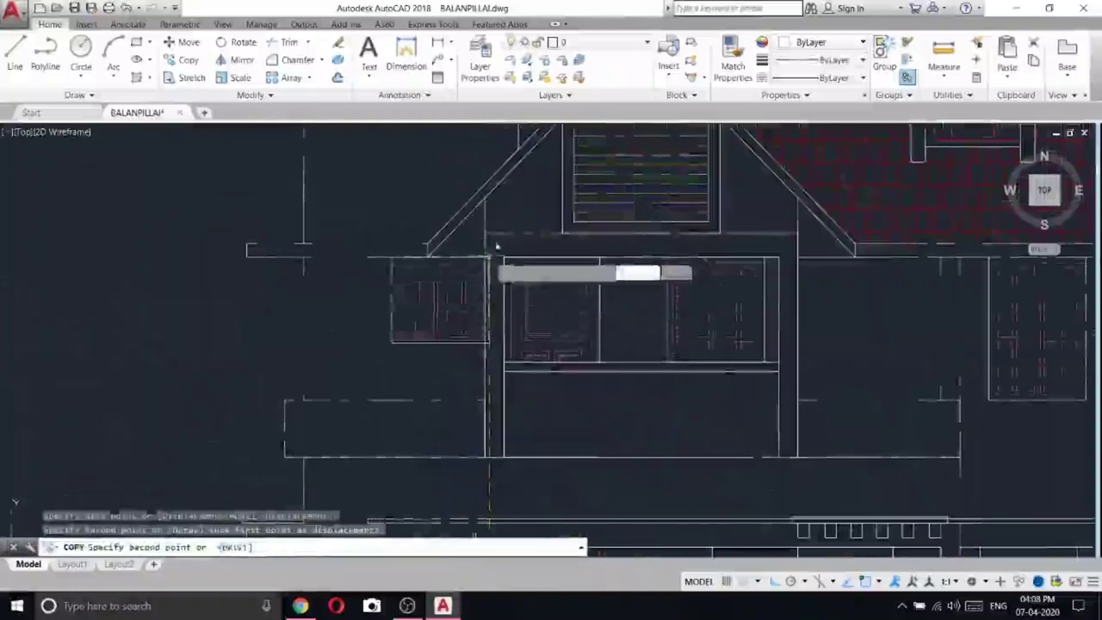
key(Escape)
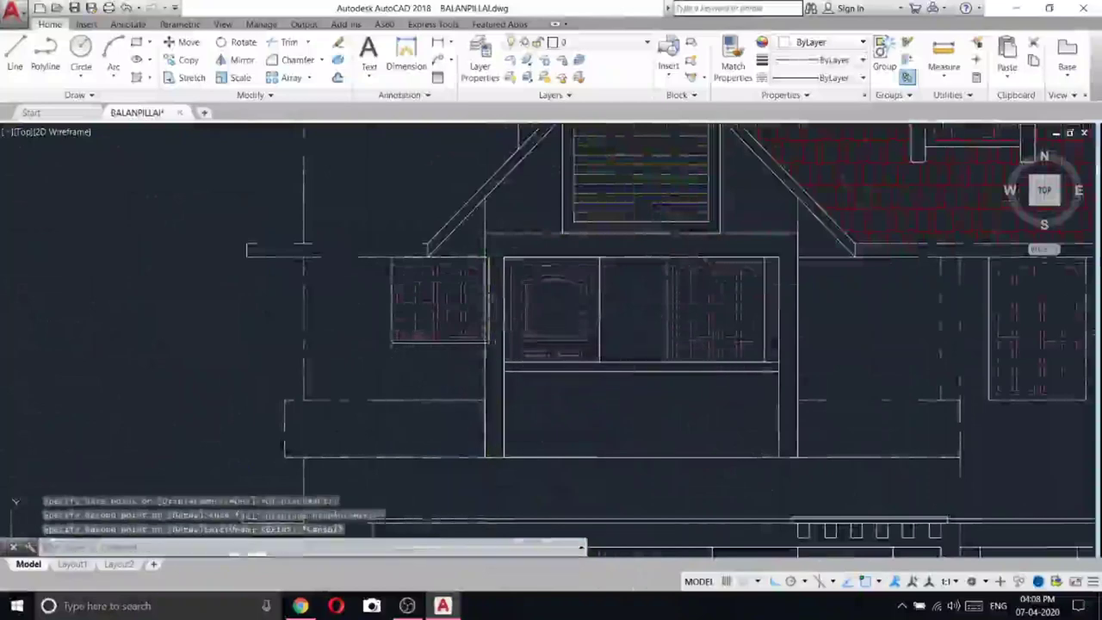
- Move the copied upper-floor window left so its top-right corner meets the gable's left wall edge
scroll(415, 275, up, 4)
click(315, 212)
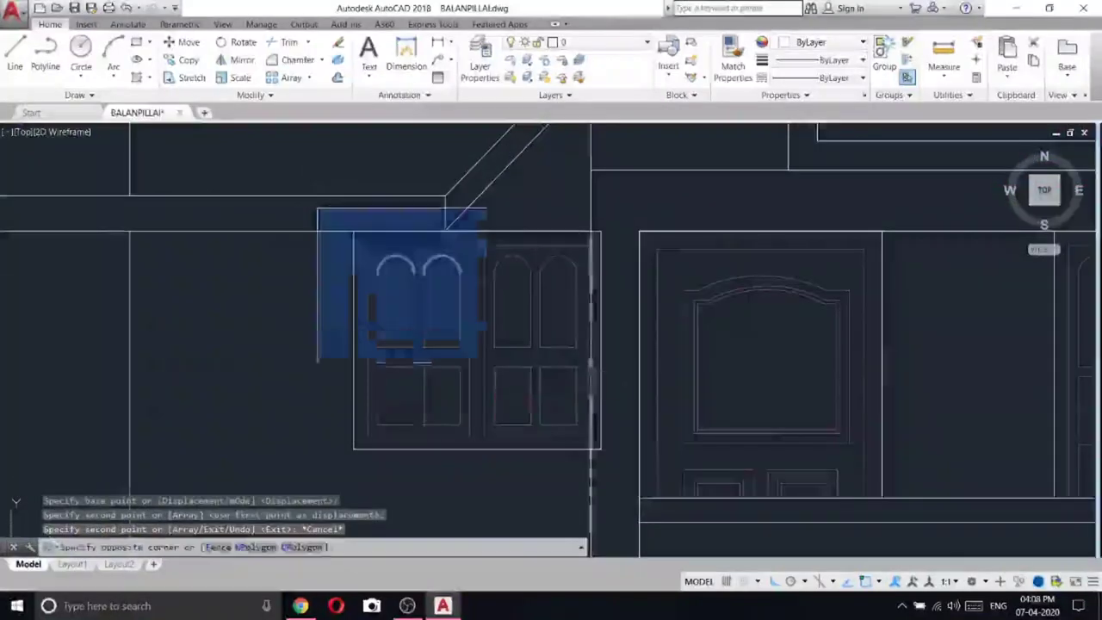
click(608, 480)
right_click(619, 215)
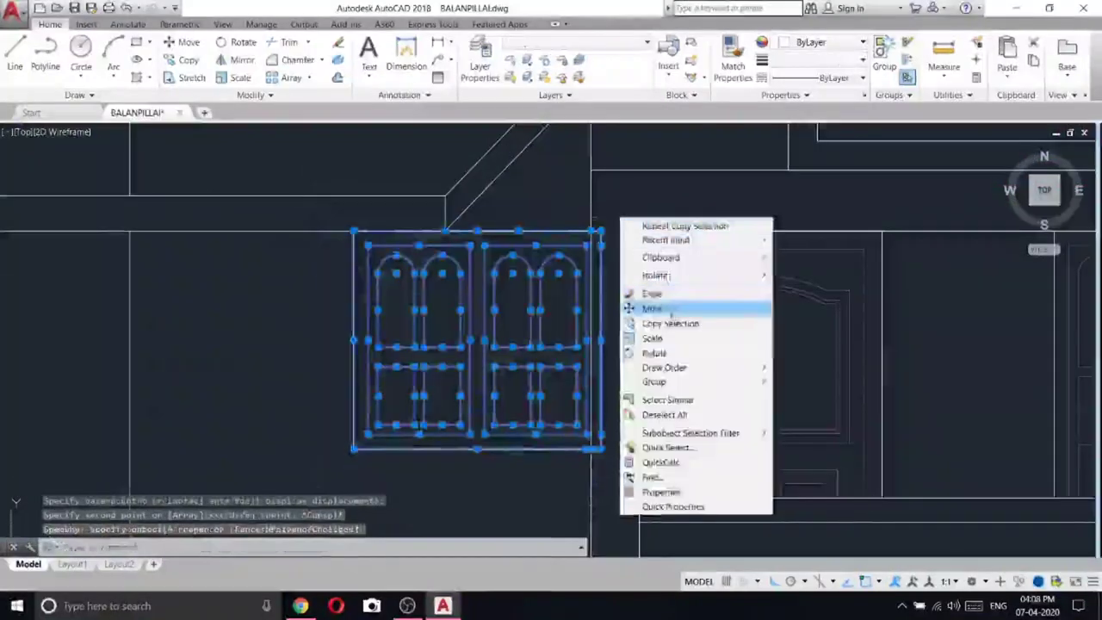
click(652, 306)
click(601, 231)
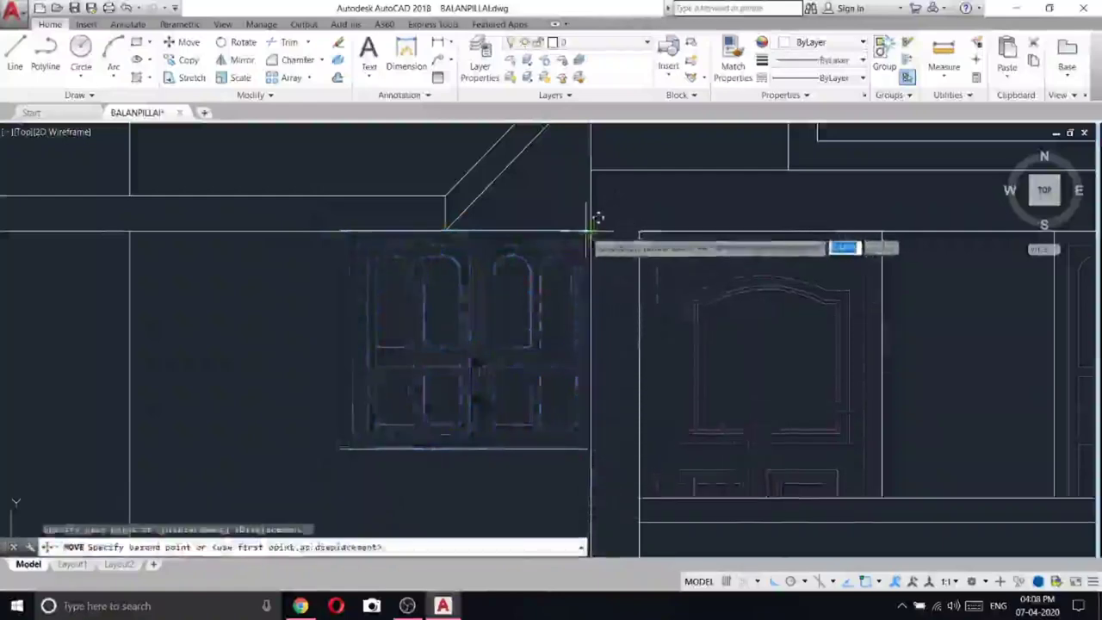
click(603, 229)
- Move the hatch of the reference elevation's porch column pedestal upward so it fits inside the pedestal's inner frame
scroll(603, 229, down, 10)
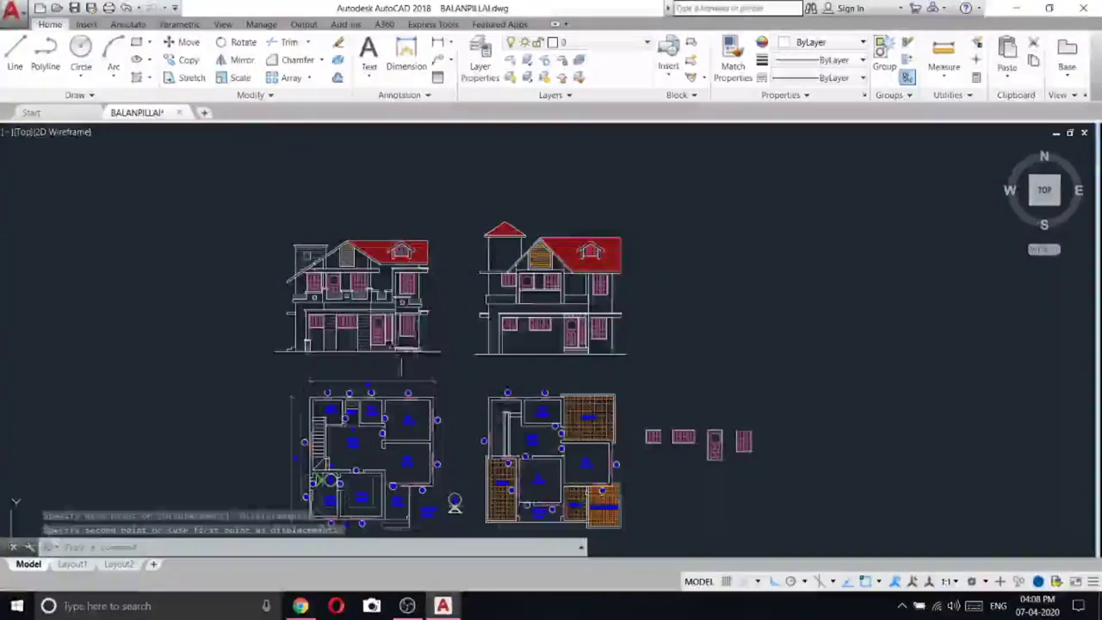
scroll(330, 480, up, 5)
click(282, 310)
right_click(290, 327)
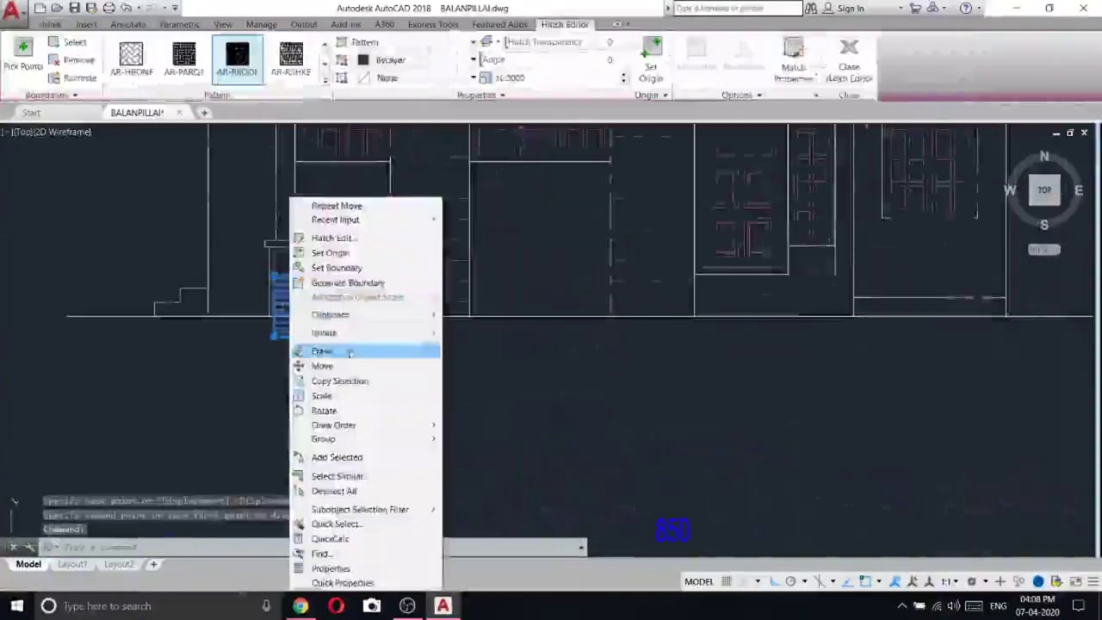
click(341, 365)
scroll(284, 301, up, 5)
click(305, 231)
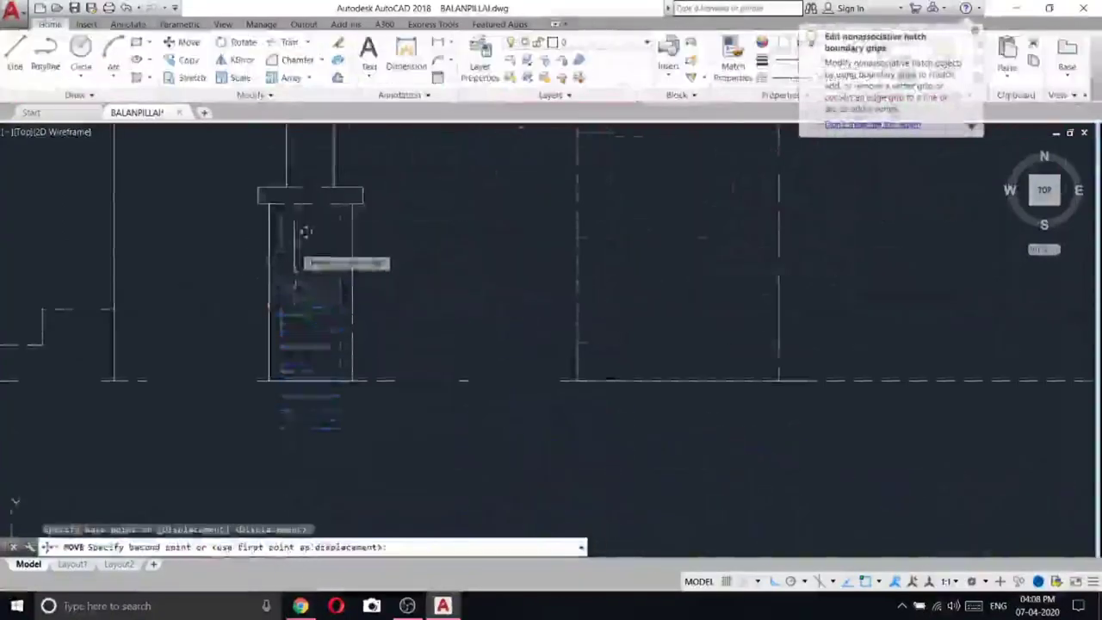
click(311, 217)
- Copy the porch column pedestal with its cap from the reference elevation to the porch column of the new elevation
click(228, 150)
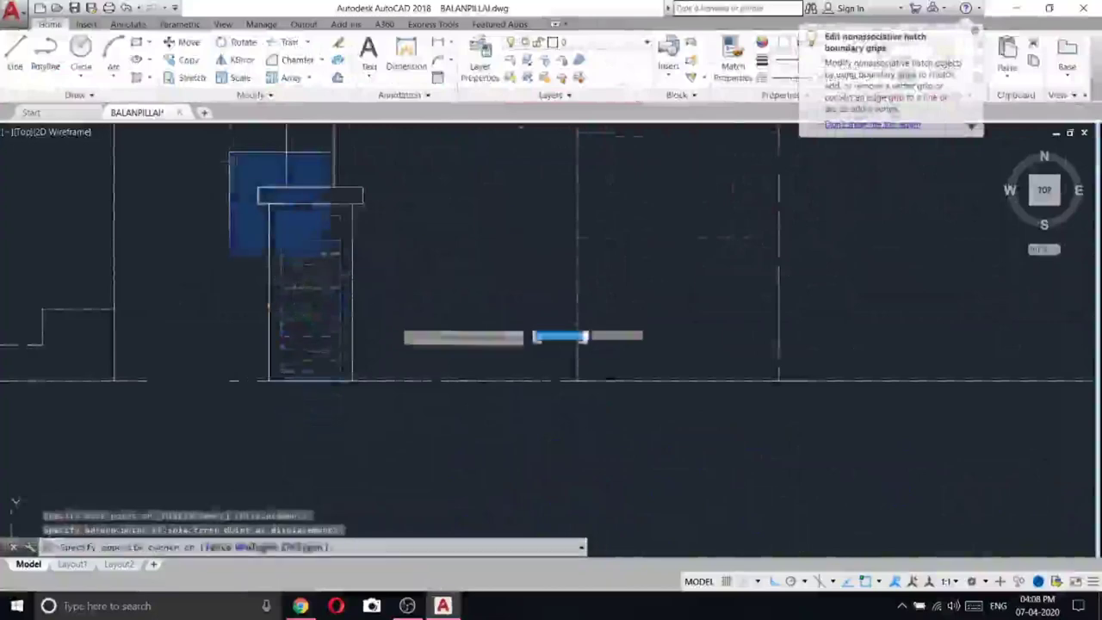
click(475, 411)
right_click(420, 197)
click(465, 302)
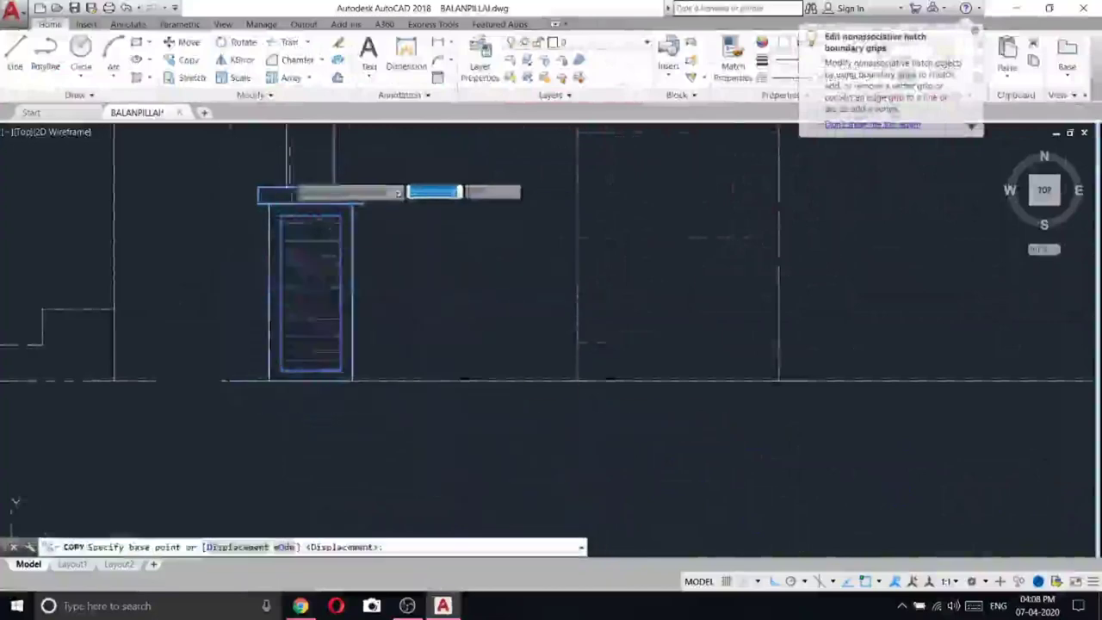
click(294, 178)
scroll(295, 177, down, 5)
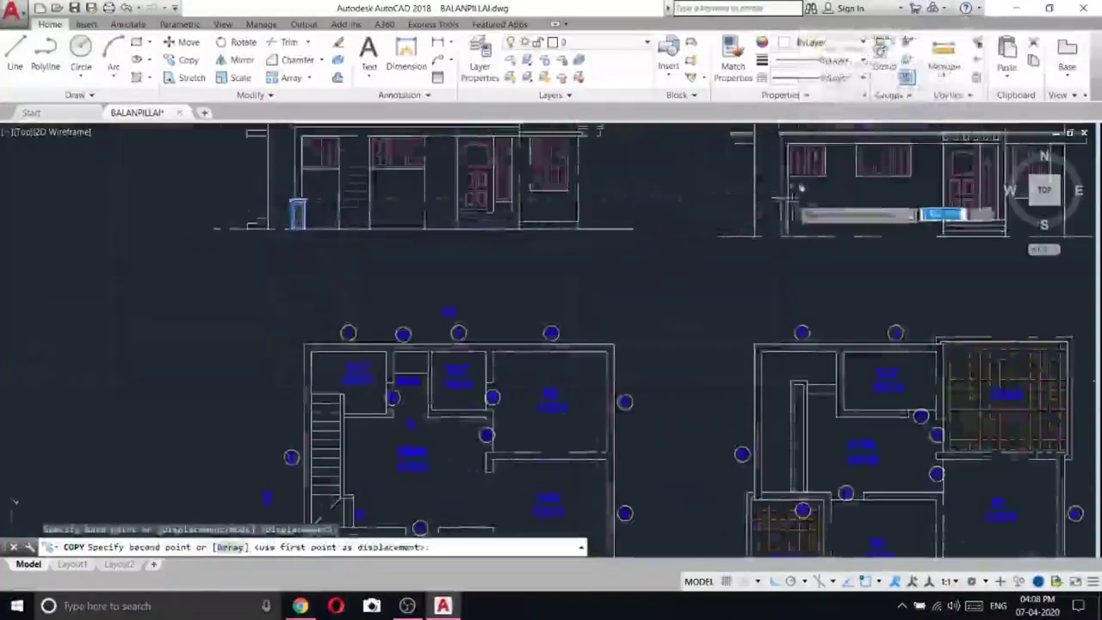
scroll(775, 189, up, 5)
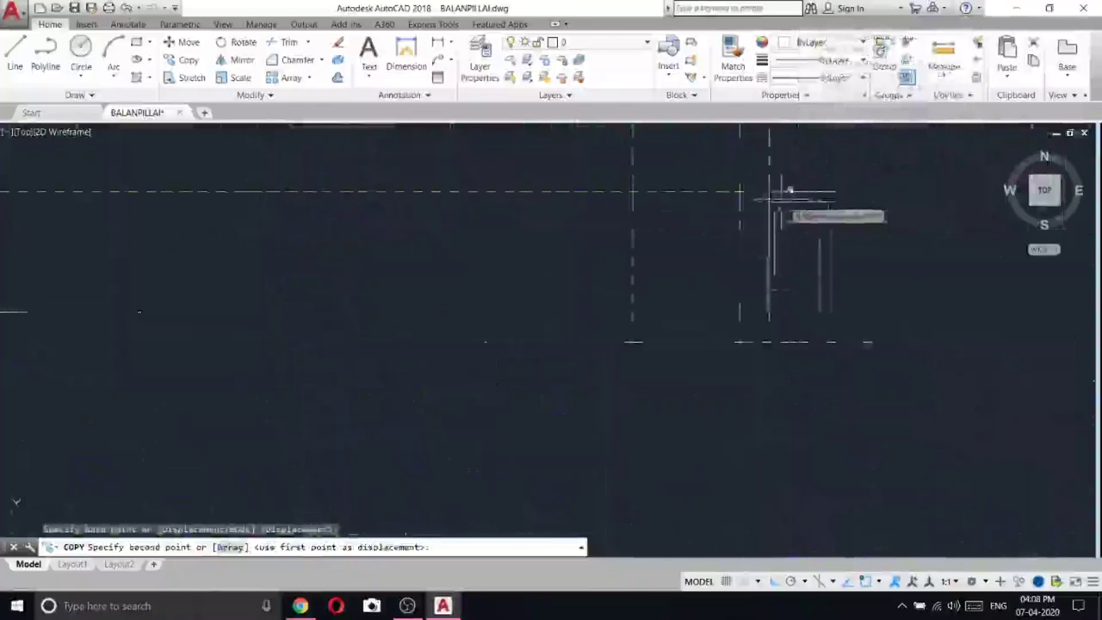
click(739, 195)
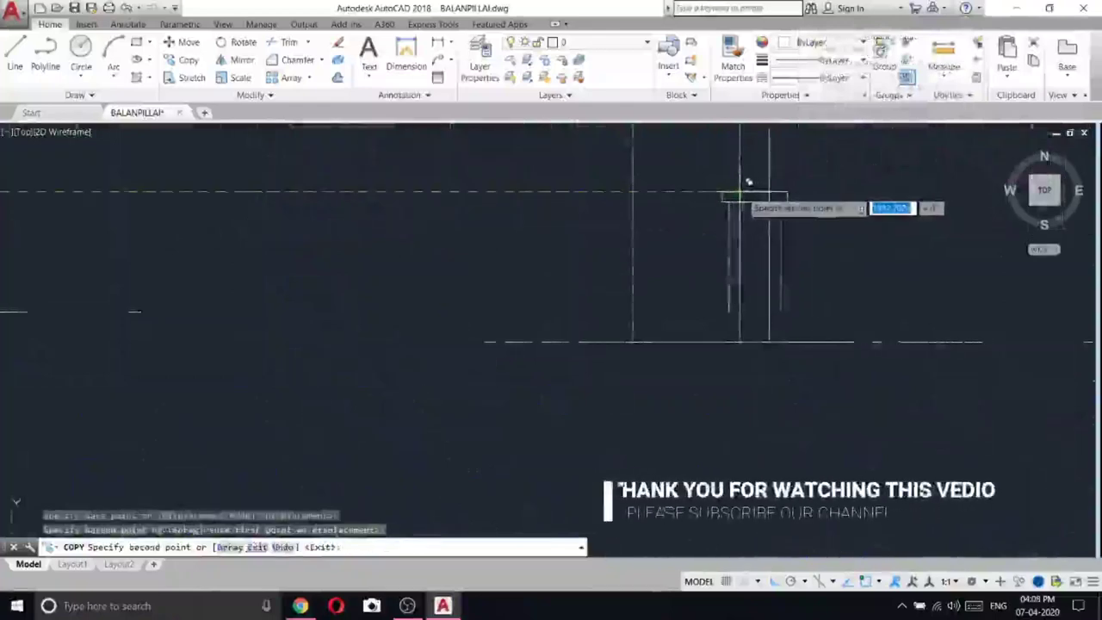
key(Escape)
- Move the copied pedestal so it stands on the ground line, centred on the porch column
click(687, 161)
click(838, 327)
right_click(827, 215)
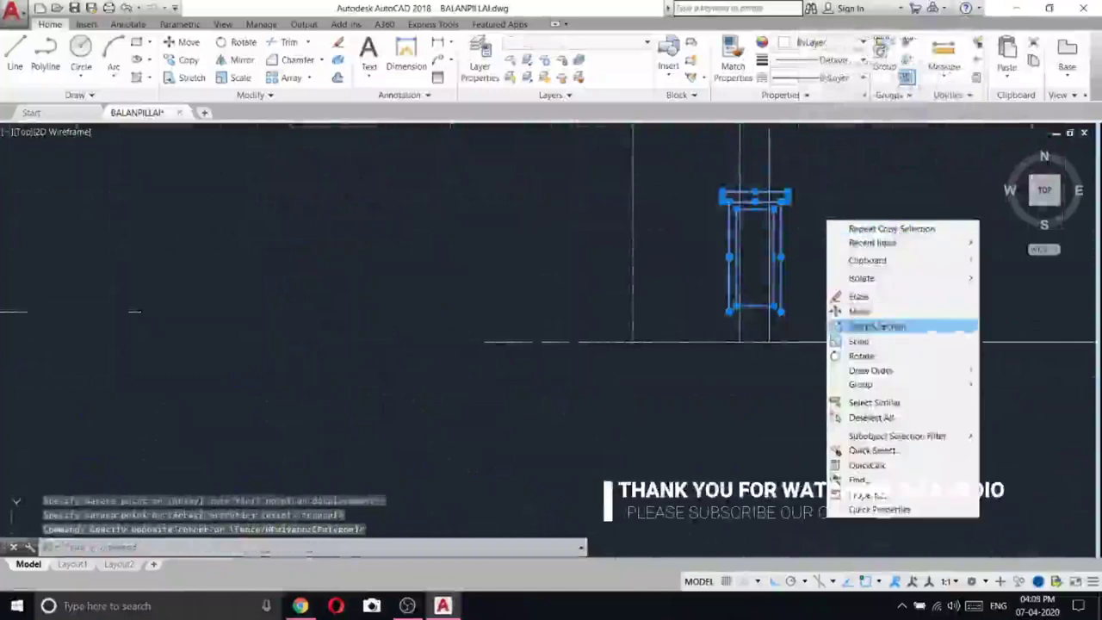
click(853, 319)
click(780, 313)
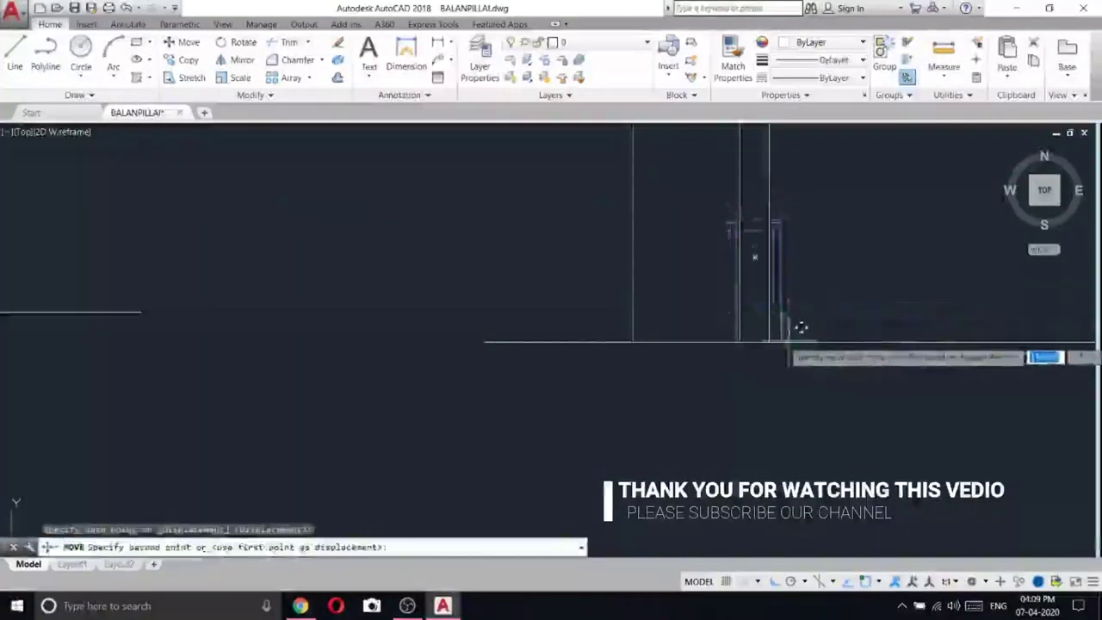
click(792, 329)
- Trim away the porch column lines where they cross the pedestal's cap
middle_drag(832, 285, 628, 280)
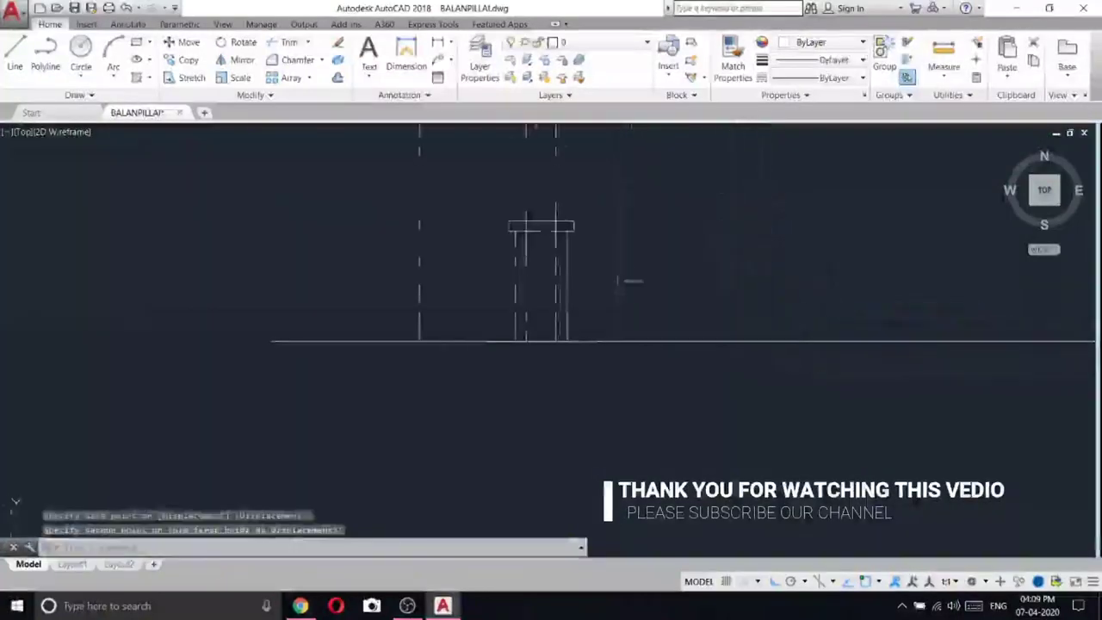
click(289, 42)
key(Return)
scroll(558, 226, up, 8)
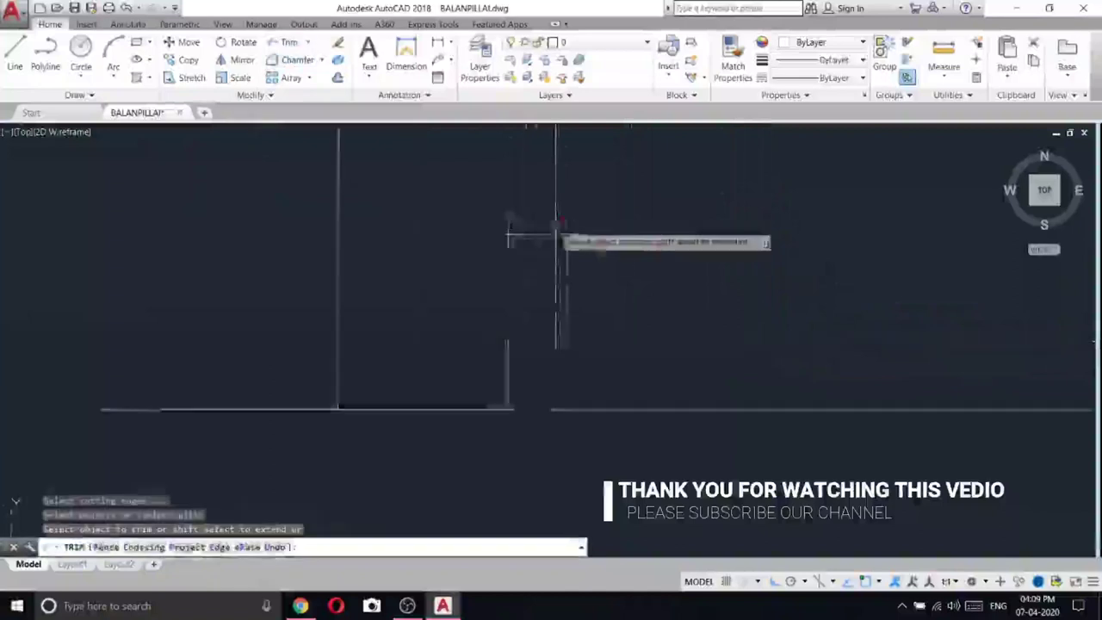
click(587, 230)
click(343, 206)
key(Escape)
- Erase the leftover column lines inside the pedestal below its cap
click(579, 307)
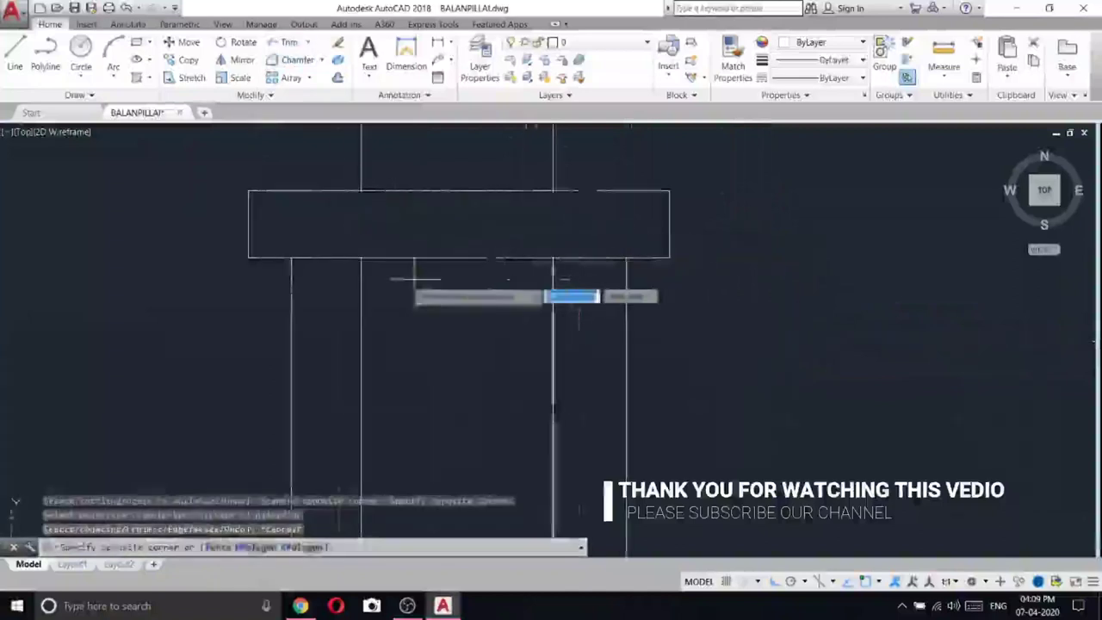
click(346, 278)
right_click(391, 207)
click(428, 283)
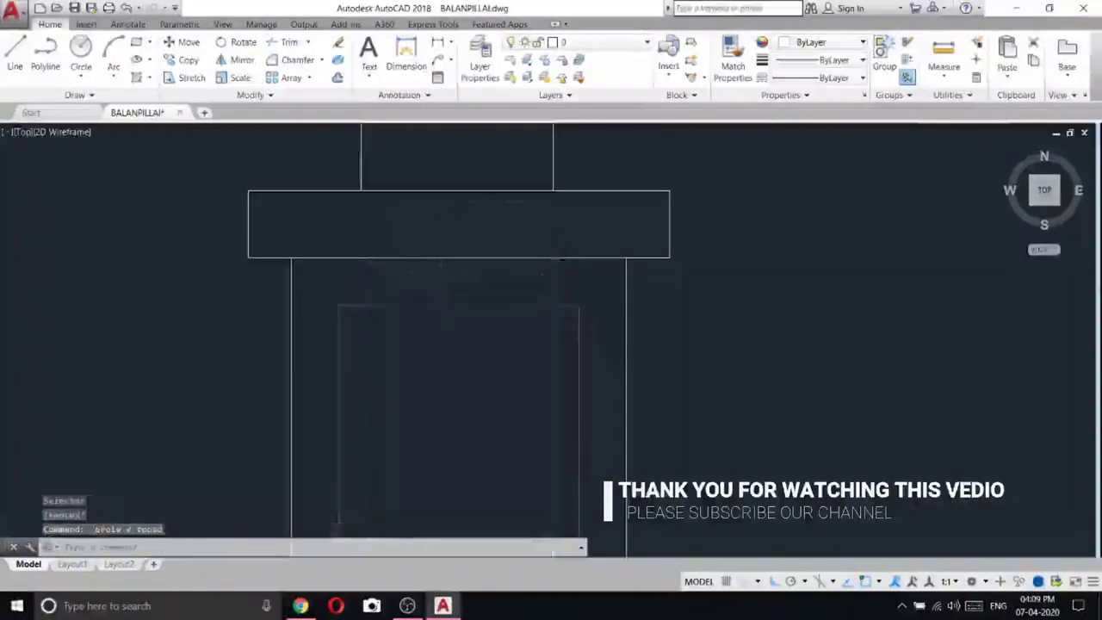
- Copy the two-step stair profile beside the reference elevation's left wall to the ground line at the new elevation's left wall
scroll(709, 226, down, 3)
scroll(548, 274, down, 5)
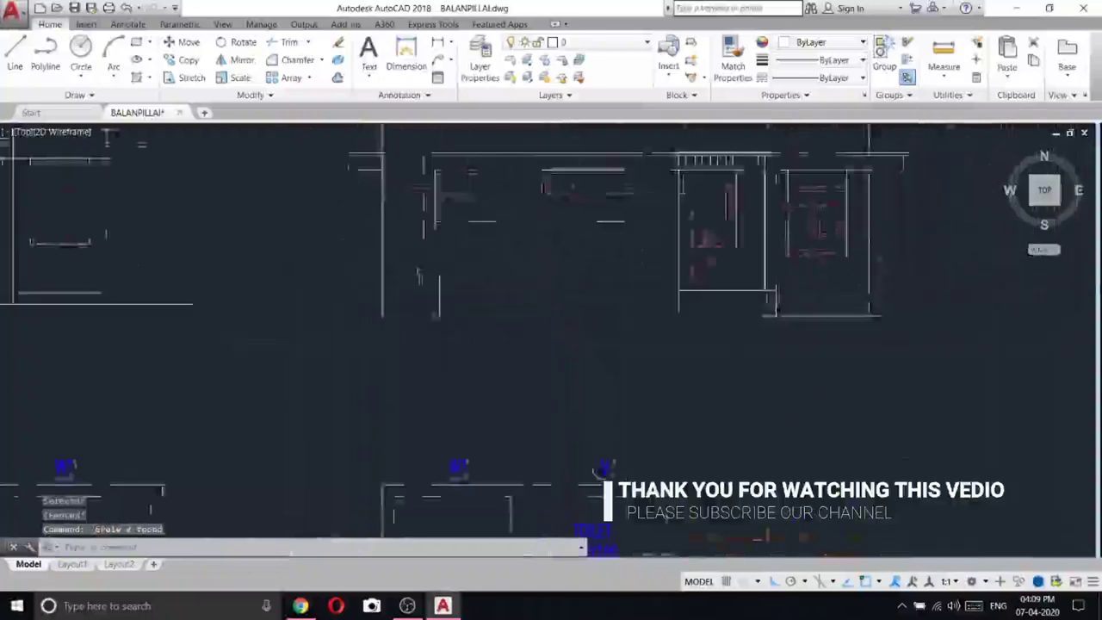
scroll(654, 280, down, 4)
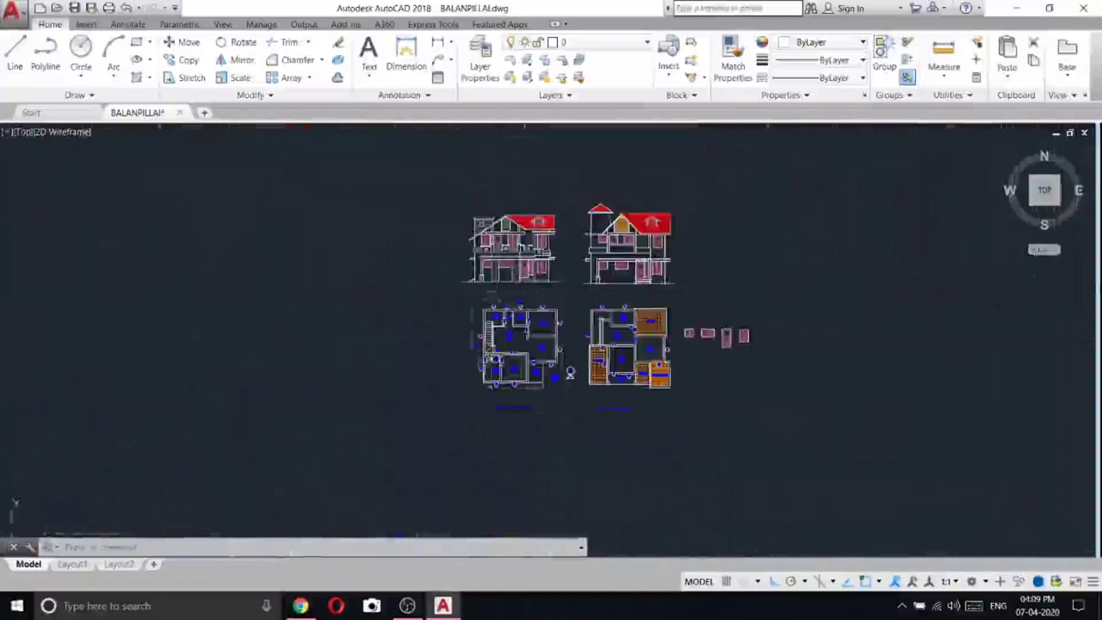
scroll(472, 291, up, 5)
scroll(546, 376, down, 5)
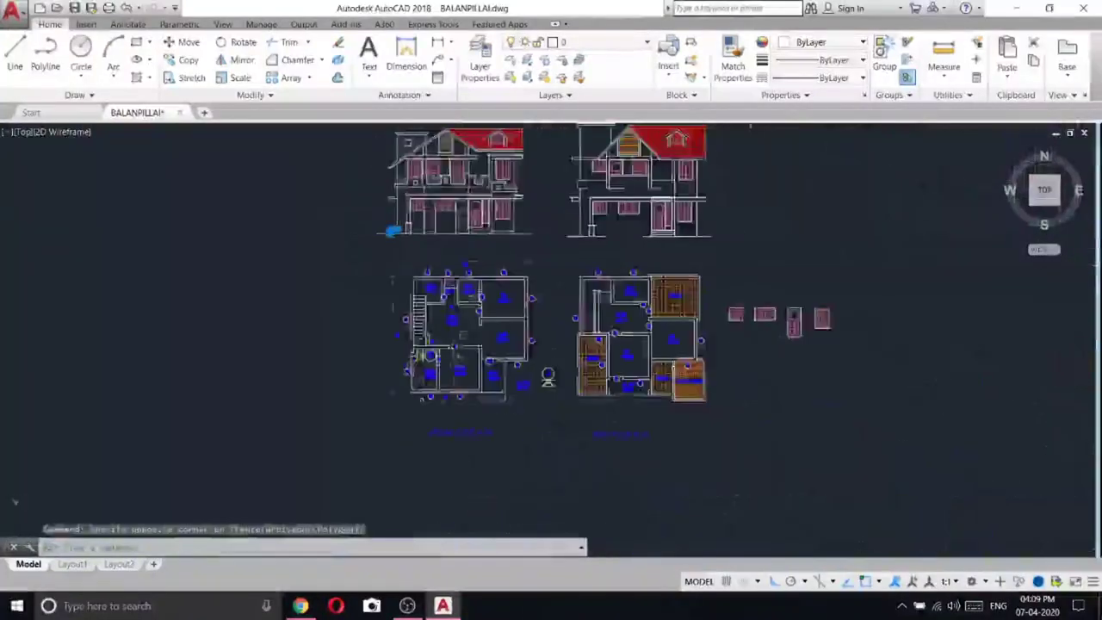
scroll(482, 379, up, 6)
scroll(384, 317, down, 8)
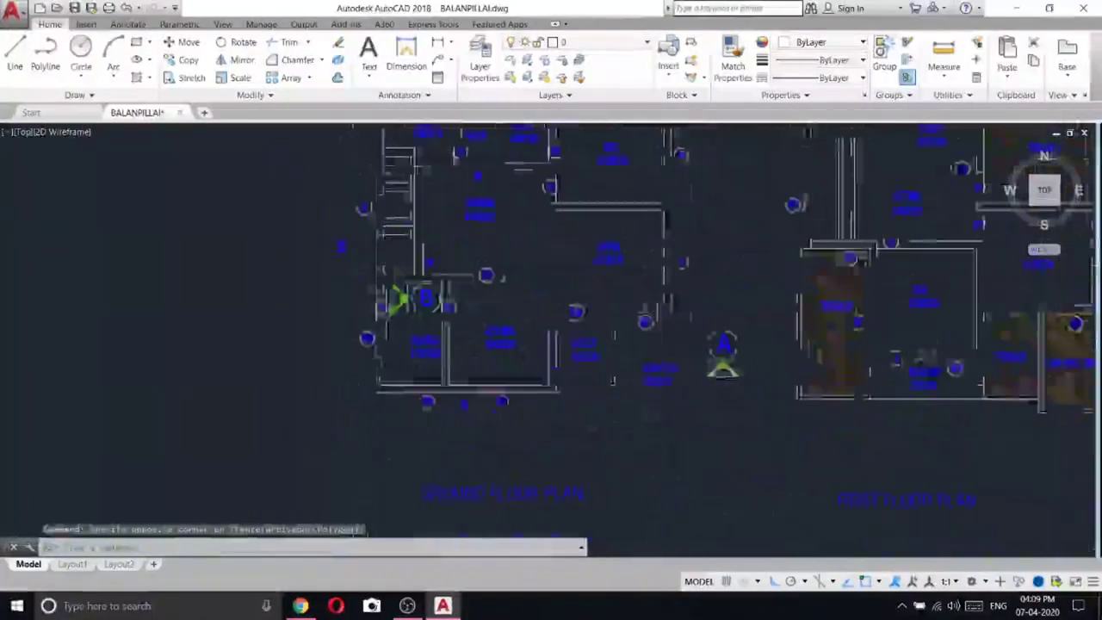
middle_drag(377, 129, 398, 349)
scroll(394, 321, up, 8)
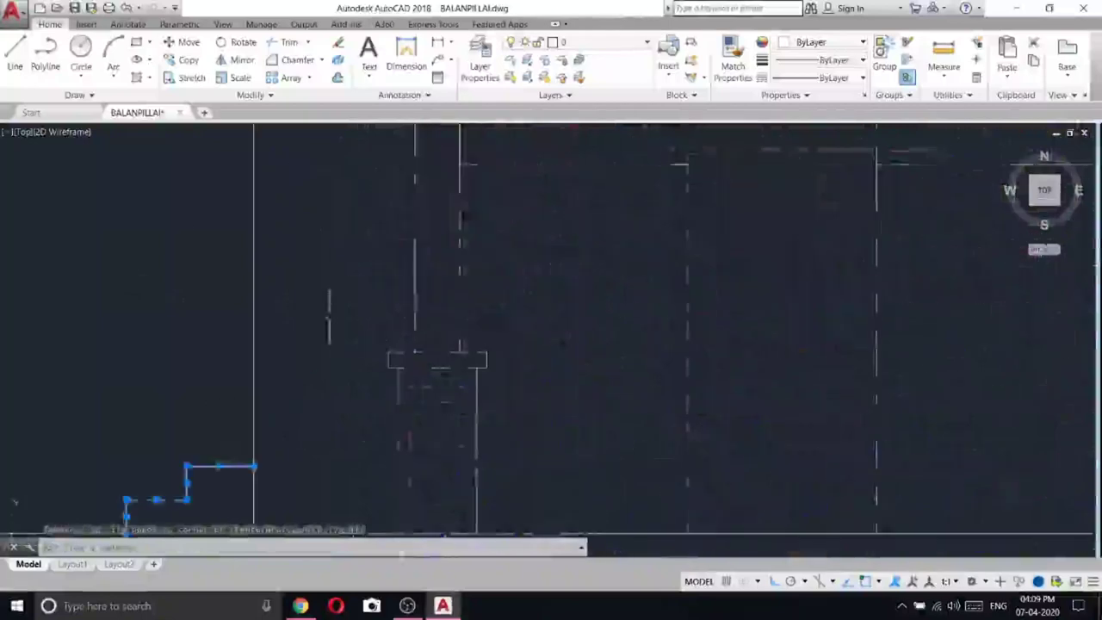
right_click(167, 230)
click(249, 335)
scroll(263, 297, down, 5)
scroll(226, 343, up, 4)
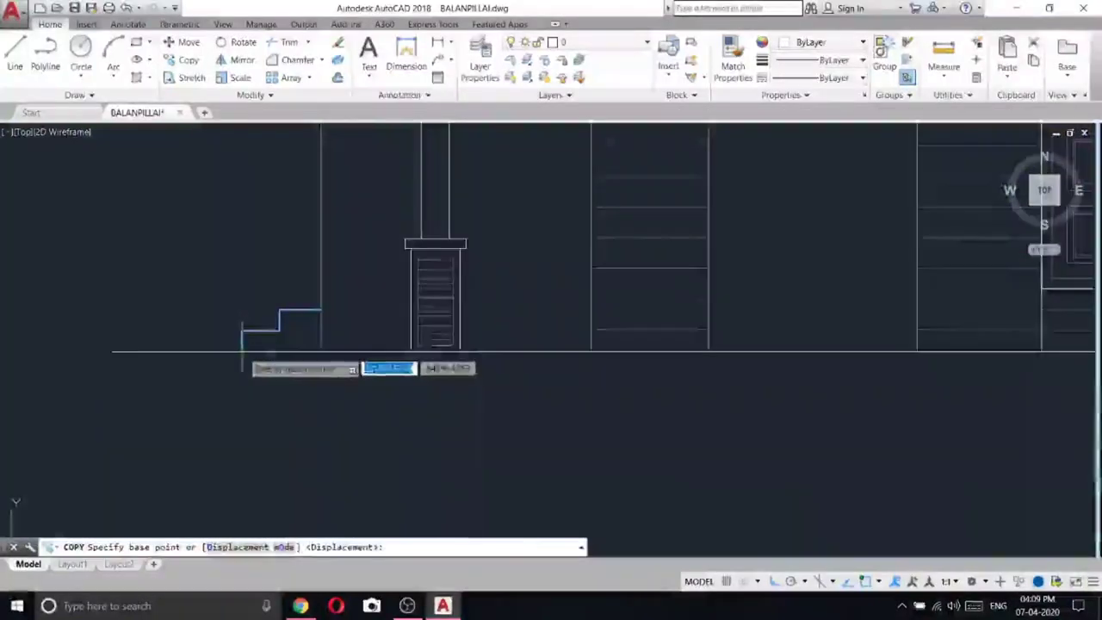
click(242, 344)
scroll(242, 344, down, 5)
scroll(687, 320, up, 4)
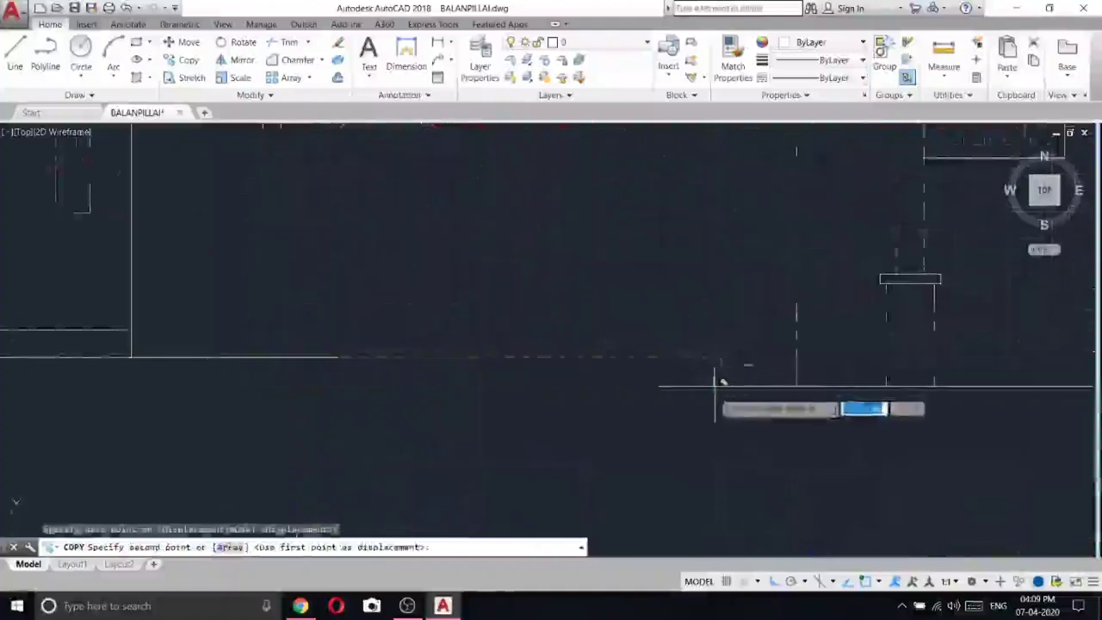
click(720, 368)
key(Escape)
- Move the copied stair profile so the end of its top tread meets the left wall line
scroll(794, 362, up, 9)
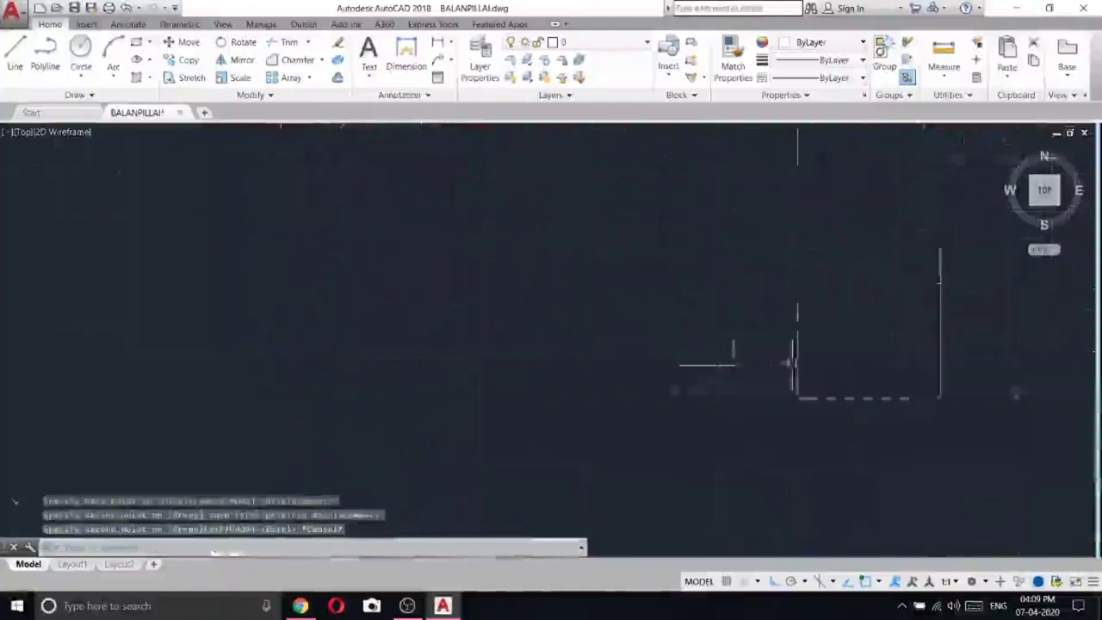
scroll(794, 346, down, 7)
click(649, 296)
click(832, 413)
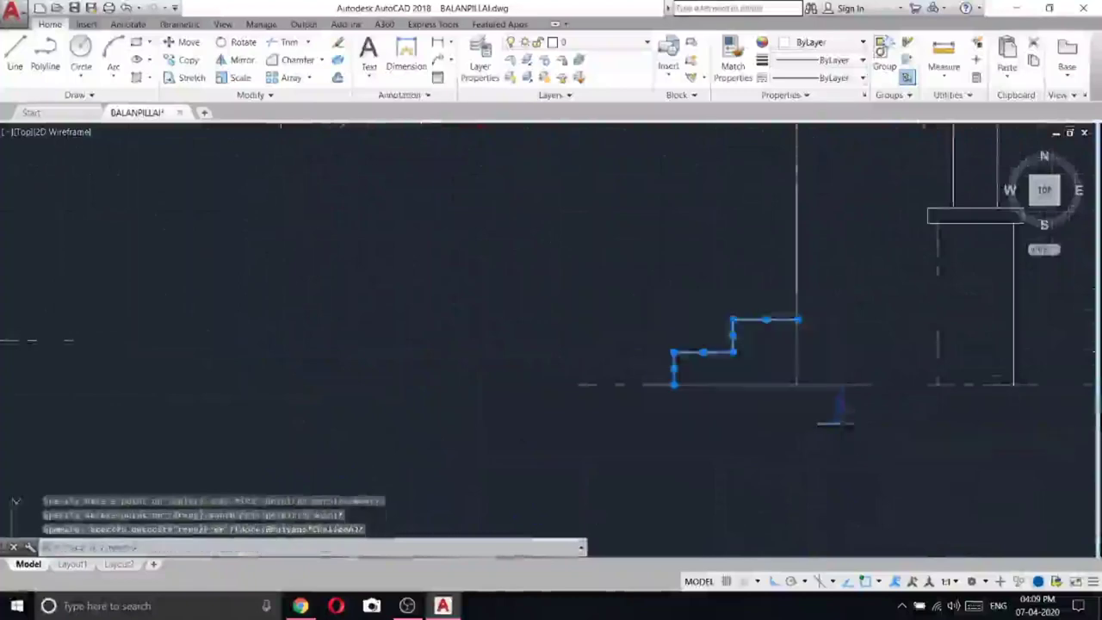
right_click(837, 392)
click(882, 376)
scroll(765, 348, up, 3)
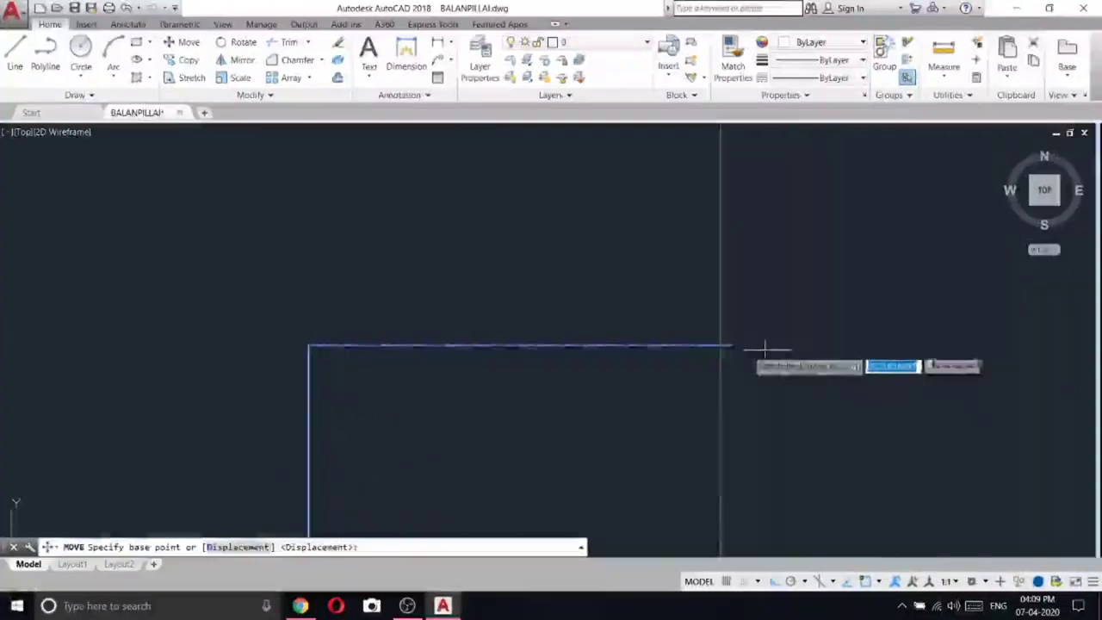
click(731, 346)
click(731, 328)
- Draw a vertical line from the leftmost ground-floor window's lower-right corner down to the ground line
scroll(517, 246, down, 5)
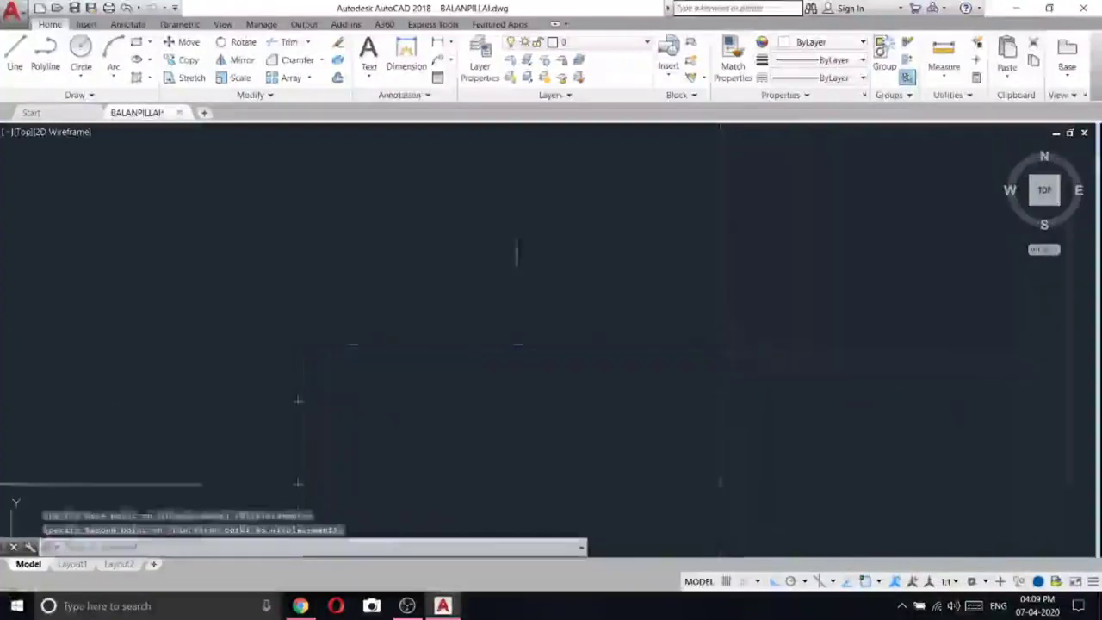
scroll(443, 291, up, 4)
scroll(405, 249, down, 6)
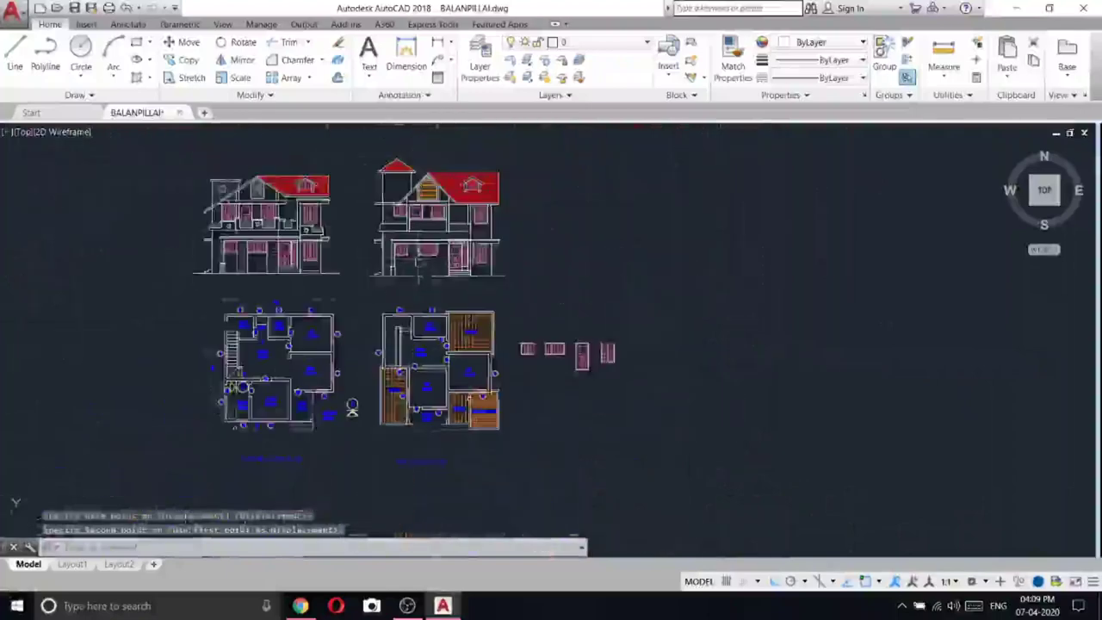
click(14, 56)
scroll(429, 272, up, 5)
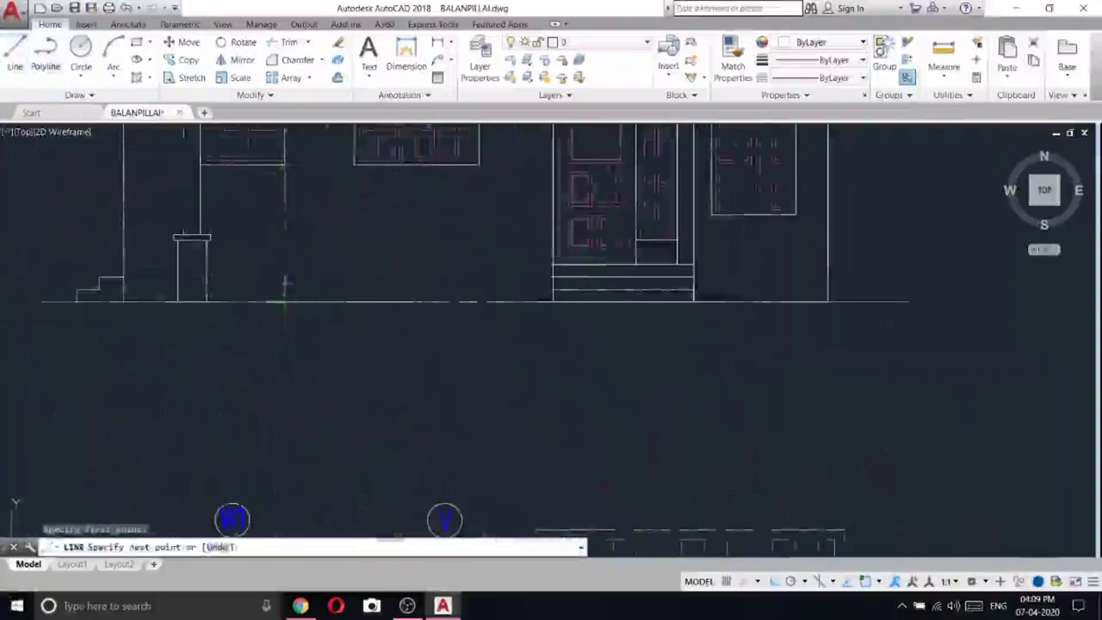
click(285, 164)
middle_drag(326, 131, 420, 241)
key(Escape)
- Draw vertical lines from both lower corners of the second ground-floor window down to the ground line
key(Return)
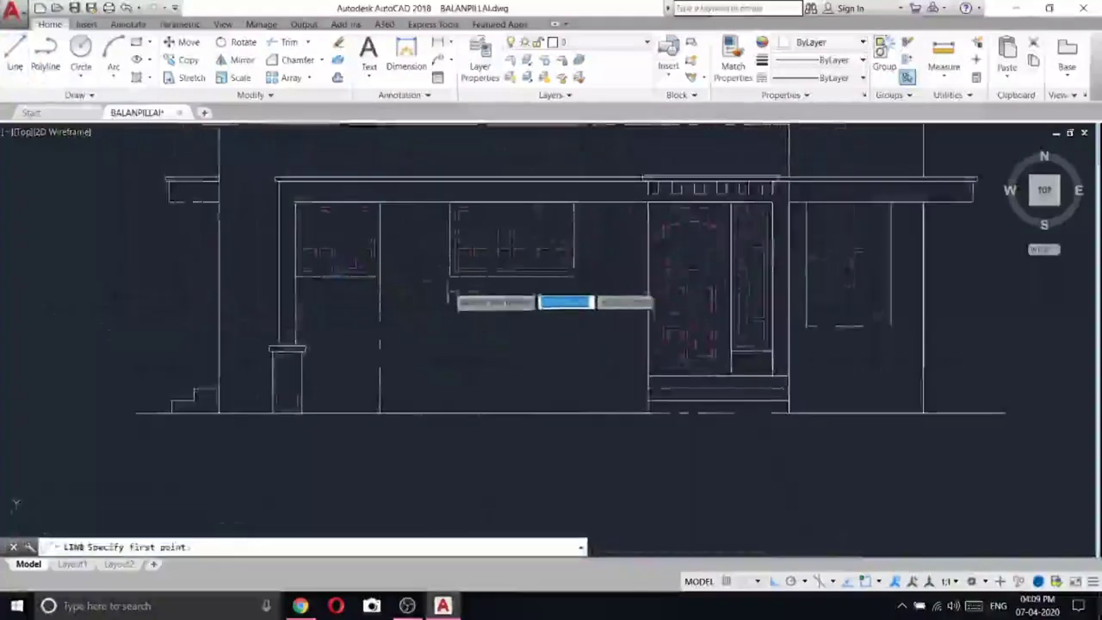
click(451, 276)
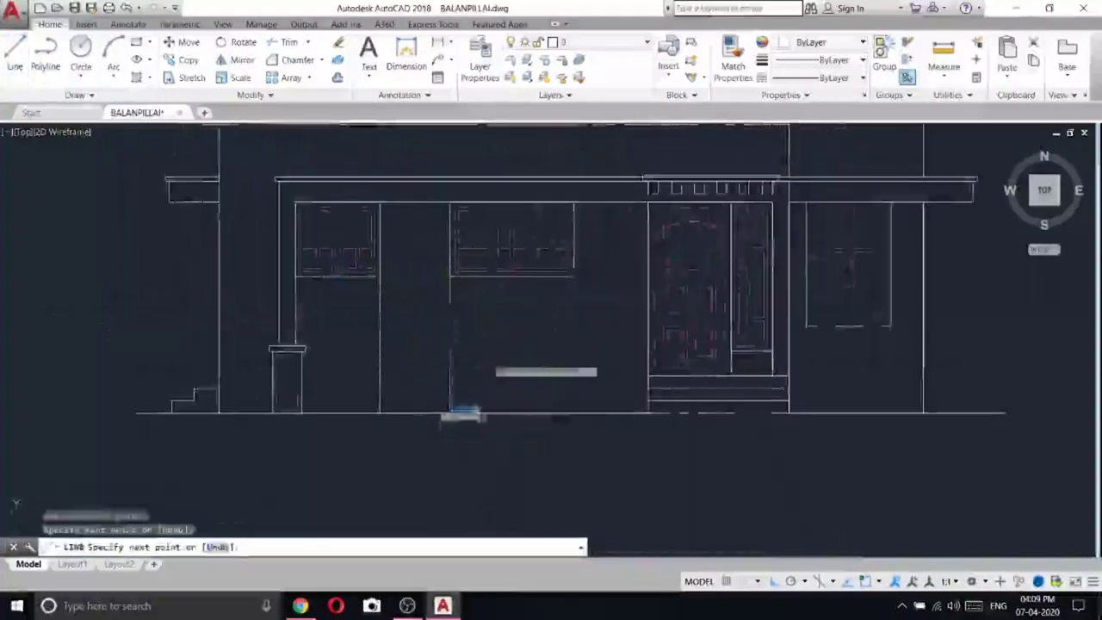
scroll(537, 299, down, 5)
key(Escape)
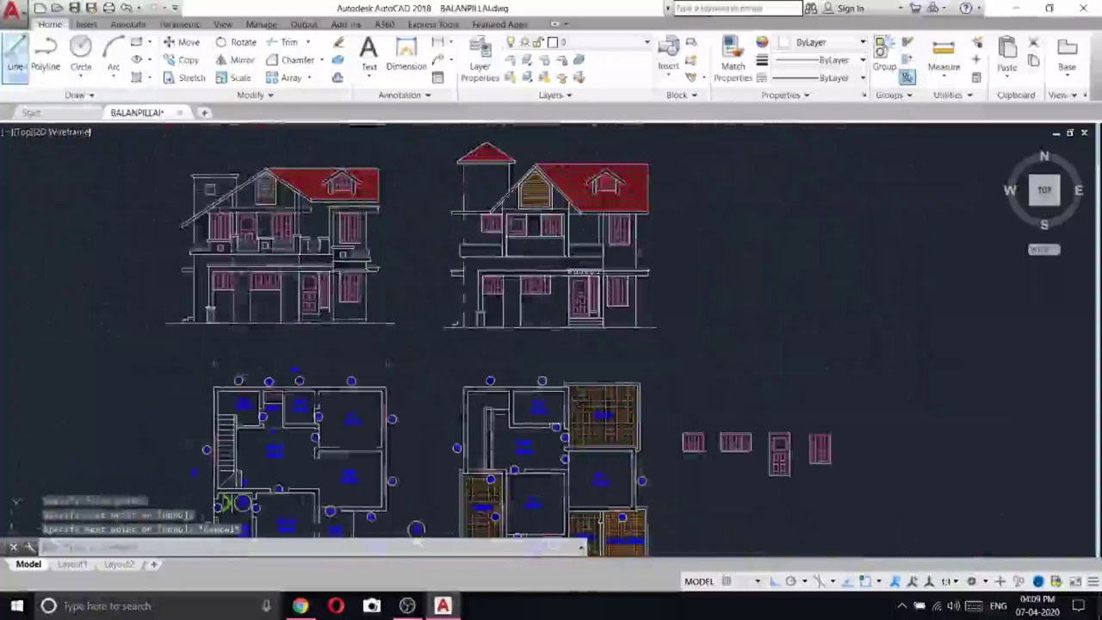
key(Return)
scroll(645, 297, up, 6)
click(573, 294)
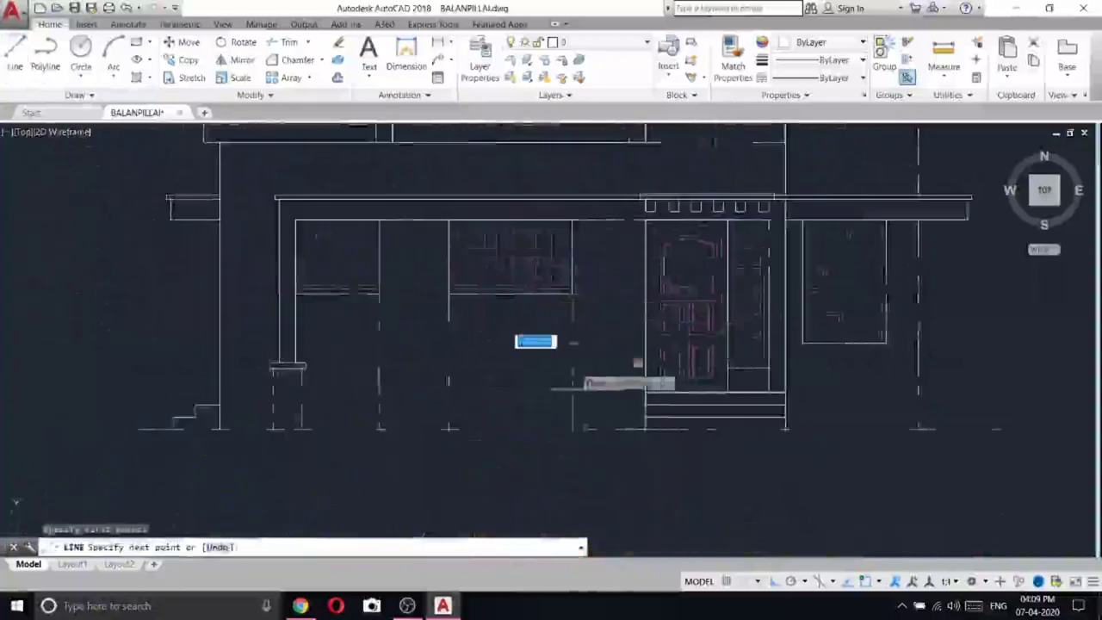
right_click(608, 285)
click(637, 292)
- Copy the horizontal cladding lines of both ground-floor wall panels from the reference elevation to the new one, using the door's upper-left corner as base point
scroll(618, 312, down, 5)
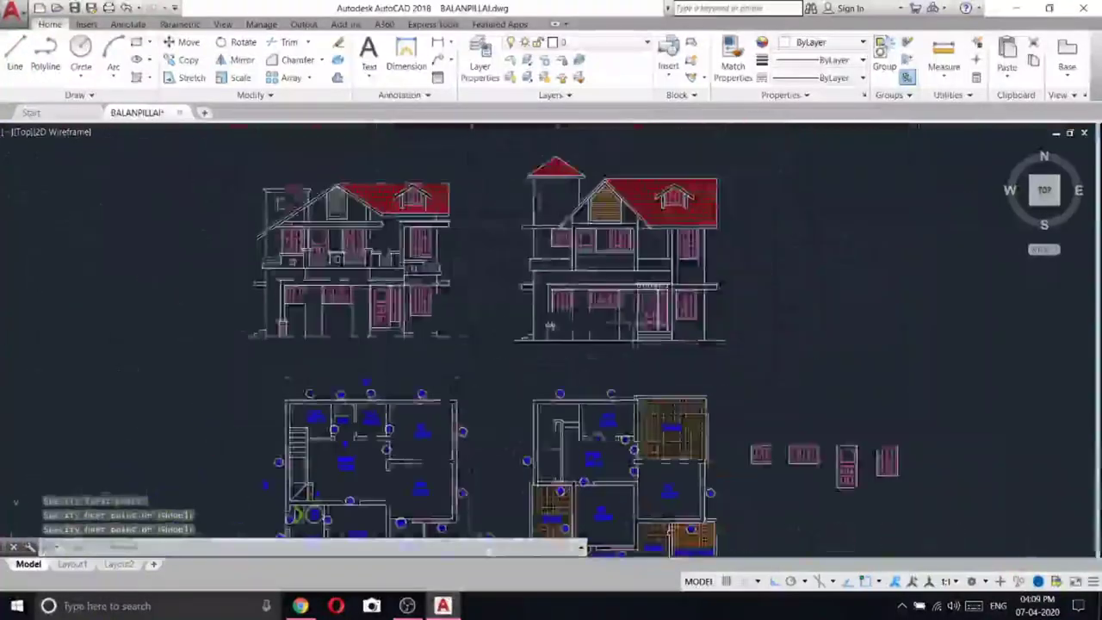
scroll(549, 326, up, 5)
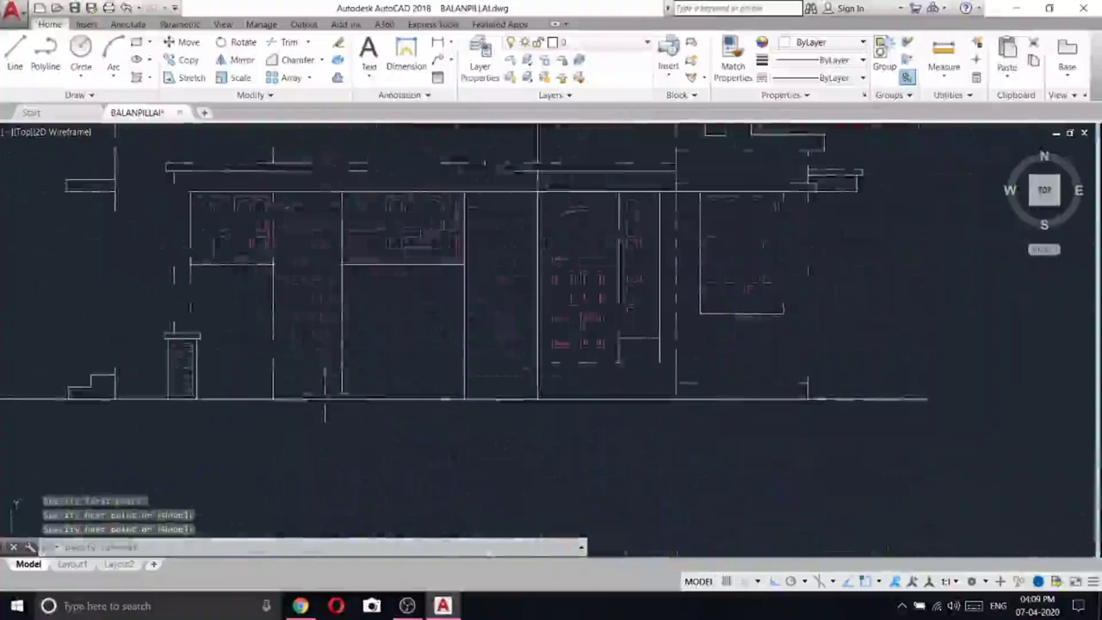
click(325, 412)
click(301, 188)
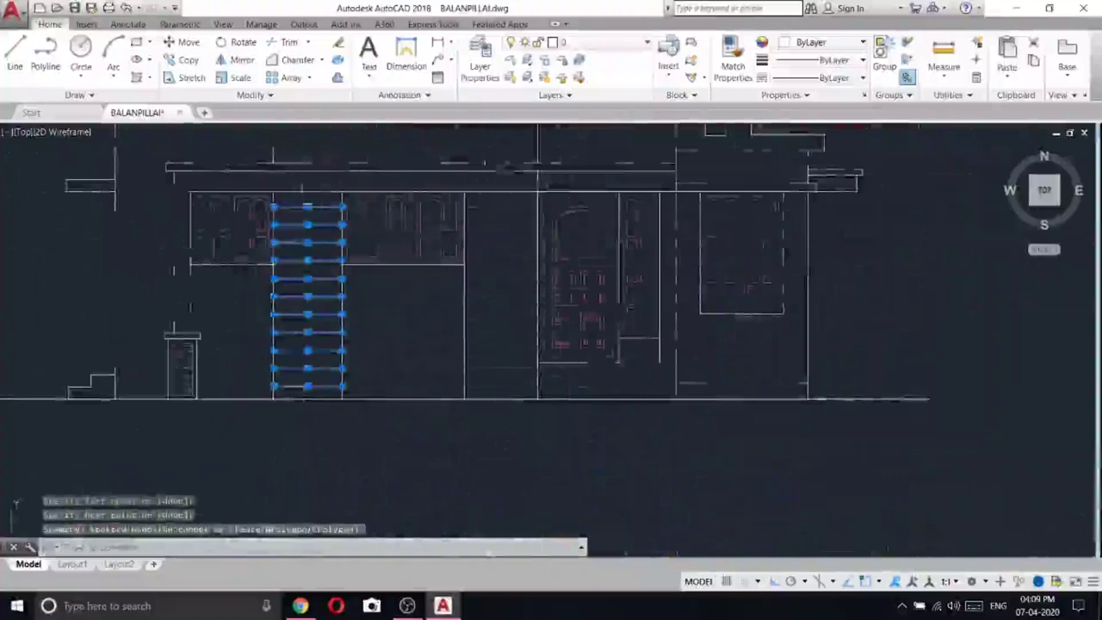
click(527, 394)
click(487, 200)
right_click(482, 207)
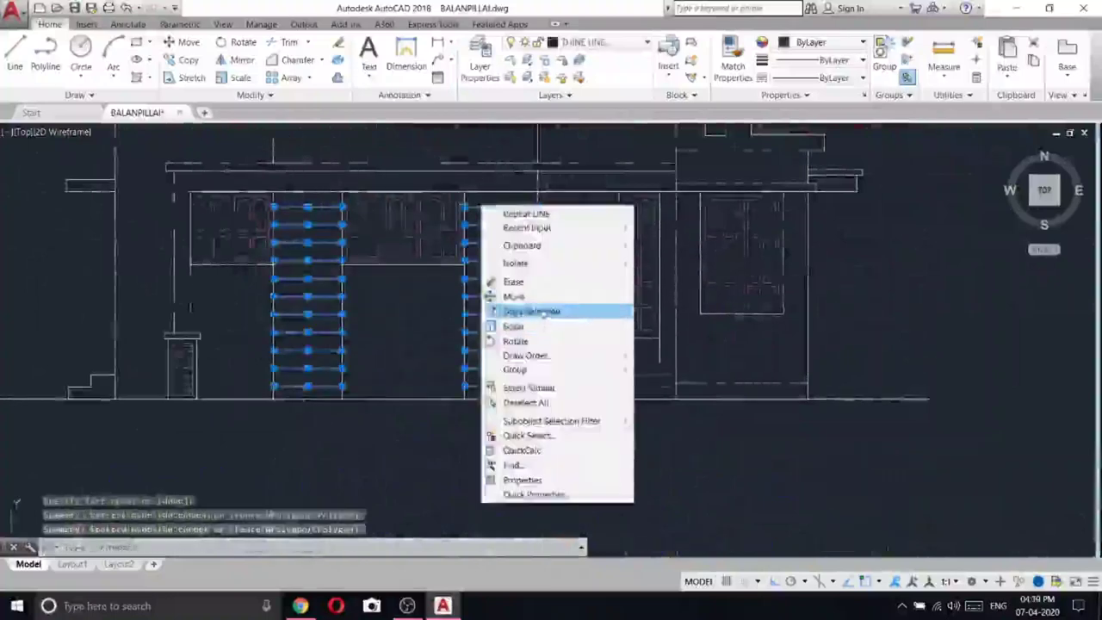
click(544, 312)
click(539, 192)
scroll(641, 257, down, 5)
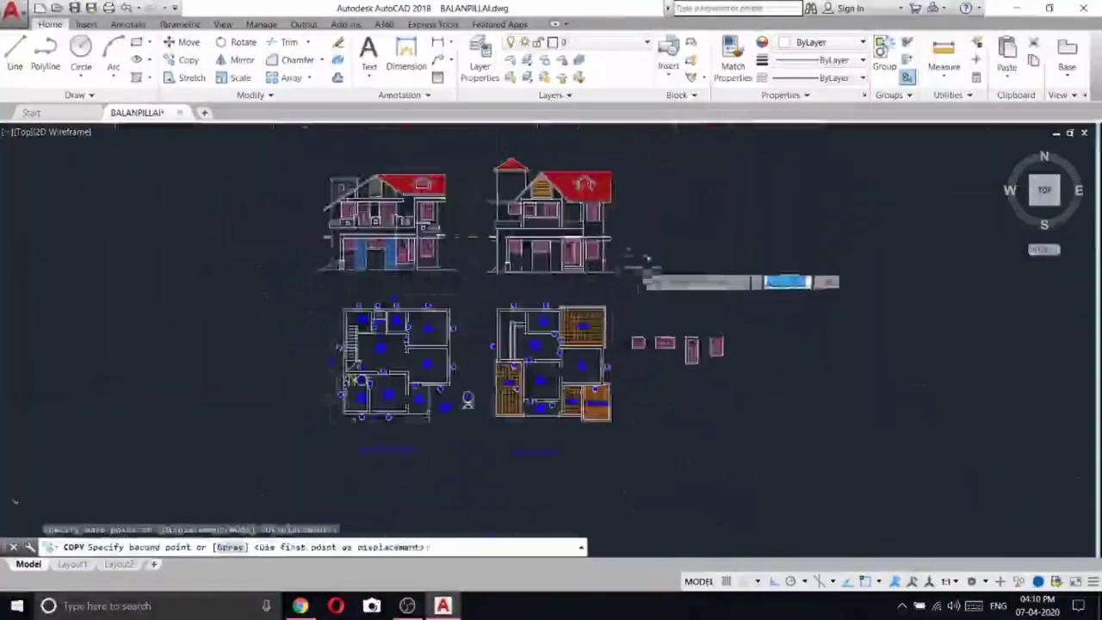
scroll(646, 256, up, 6)
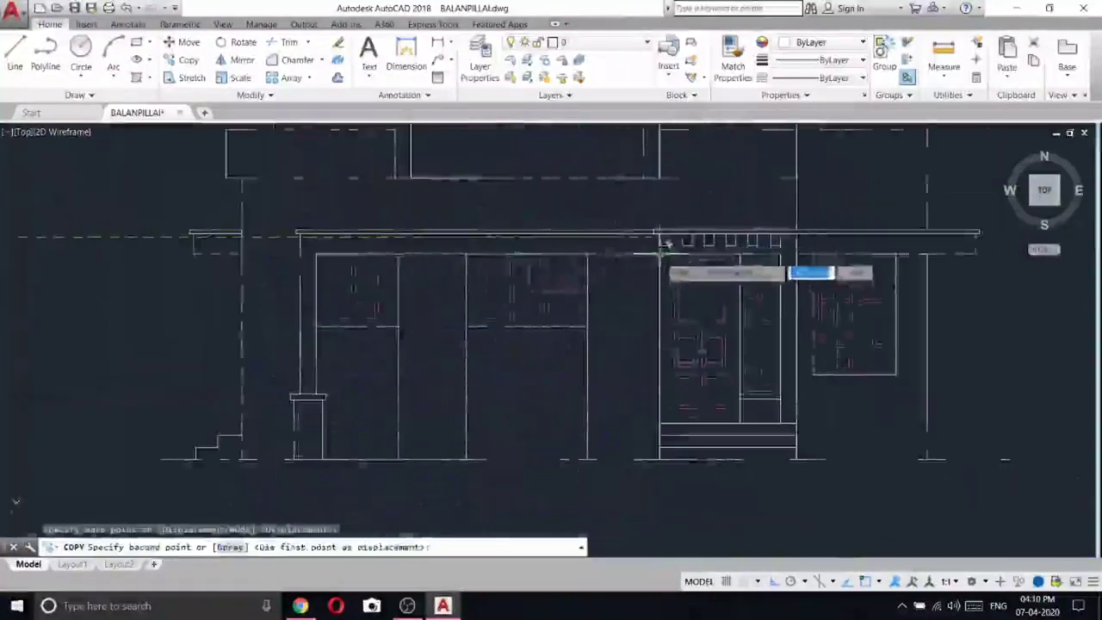
click(666, 244)
key(Escape)
- Copy the short vertical line above the reference elevation's porch roof to the new elevation, using a ground-floor window corner as base point
scroll(666, 244, down, 5)
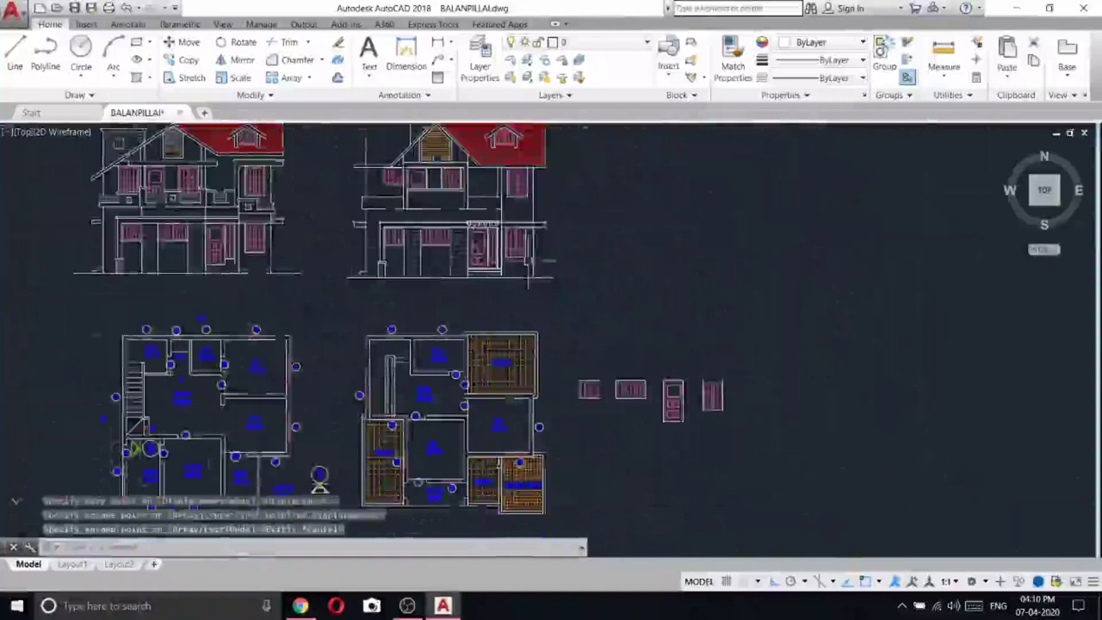
scroll(156, 216, up, 5)
click(101, 174)
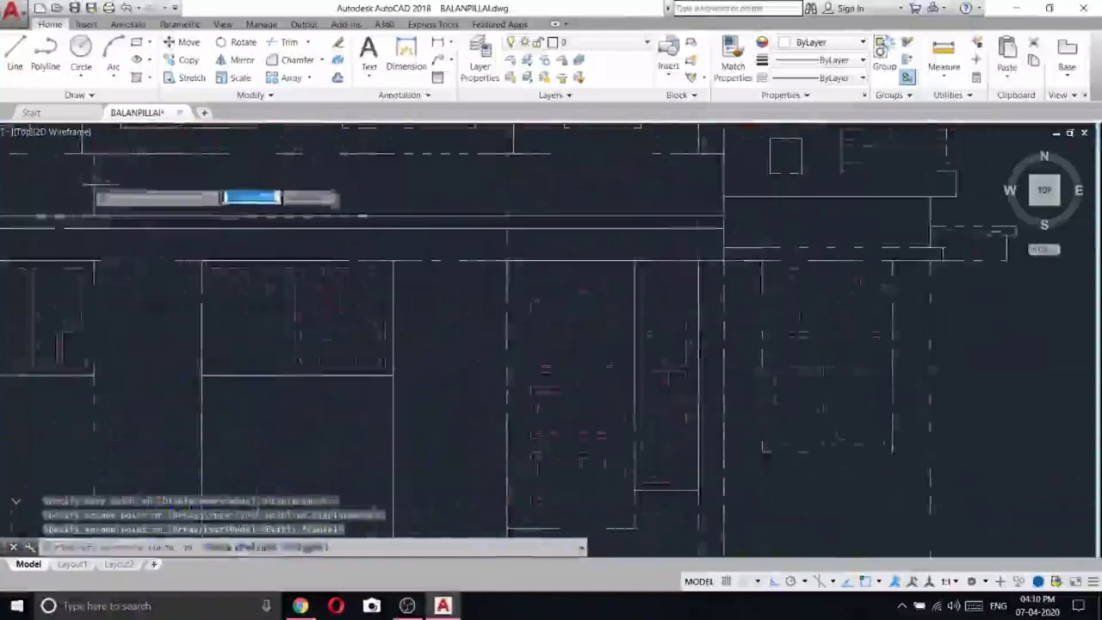
click(86, 180)
right_click(90, 181)
click(140, 288)
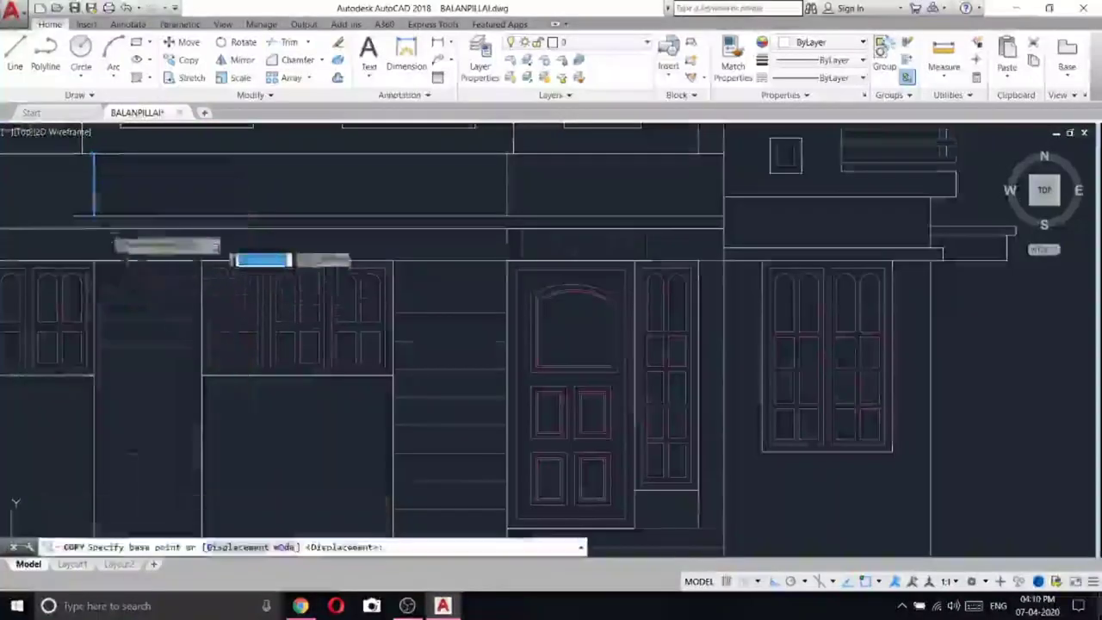
click(95, 259)
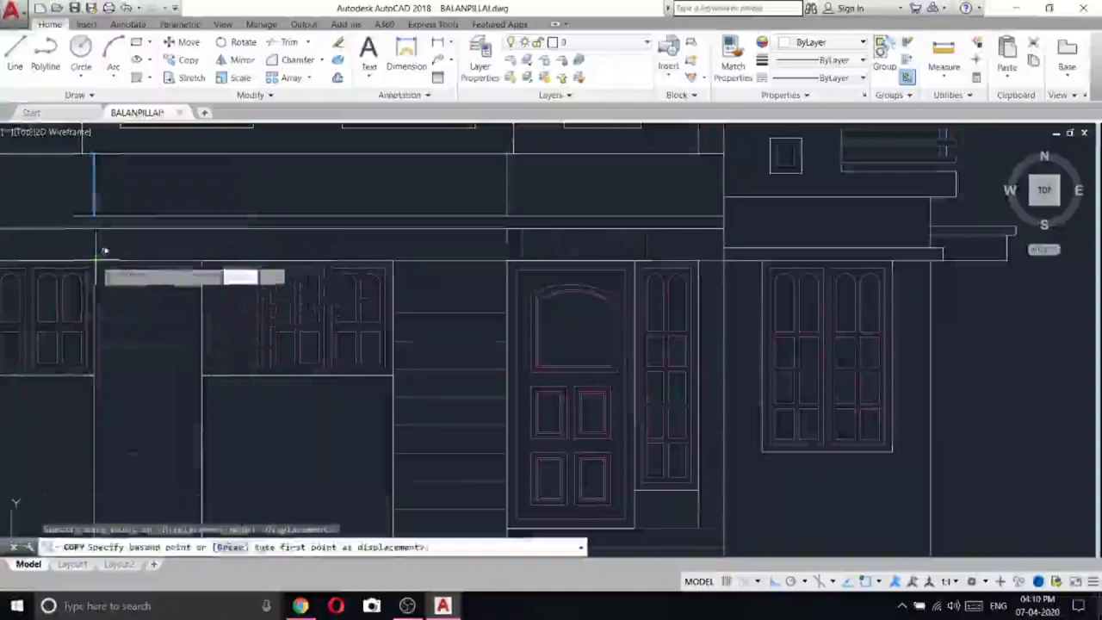
scroll(104, 246, down, 5)
scroll(513, 255, up, 5)
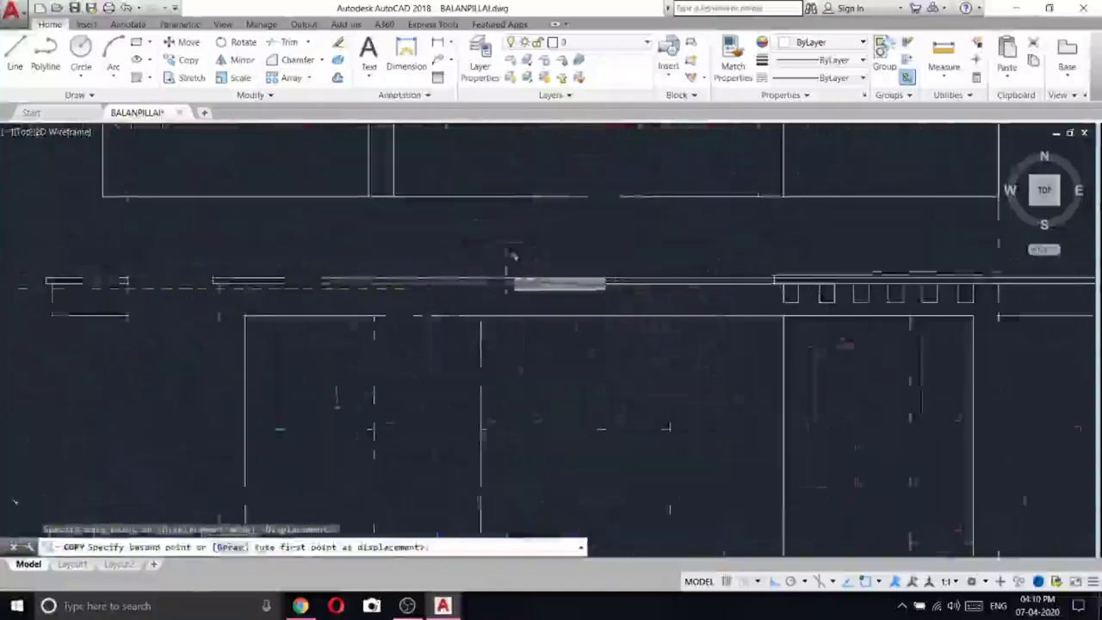
click(481, 316)
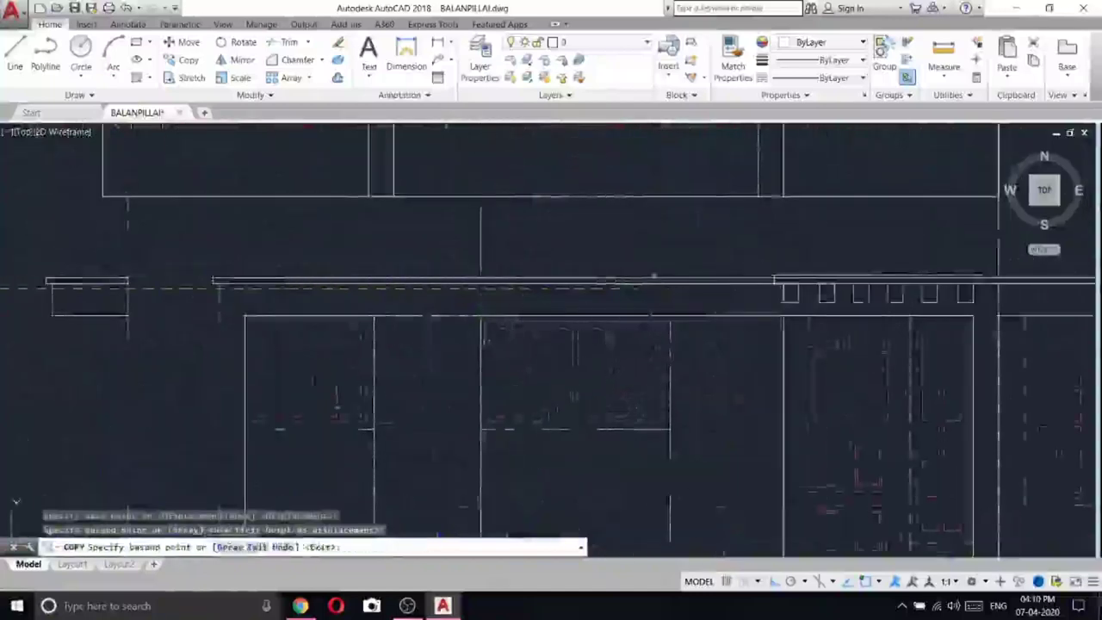
scroll(494, 287, down, 5)
key(Escape)
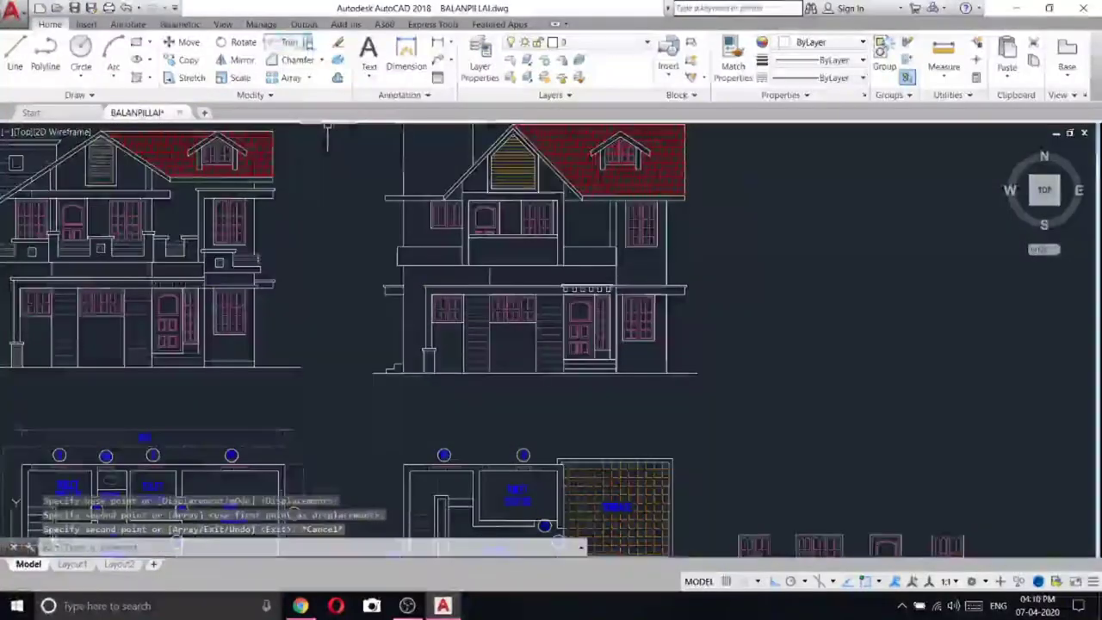
- Try to extend the copied short vertical line at the new porch roof's top edge, and erase it
click(288, 42)
scroll(495, 291, up, 5)
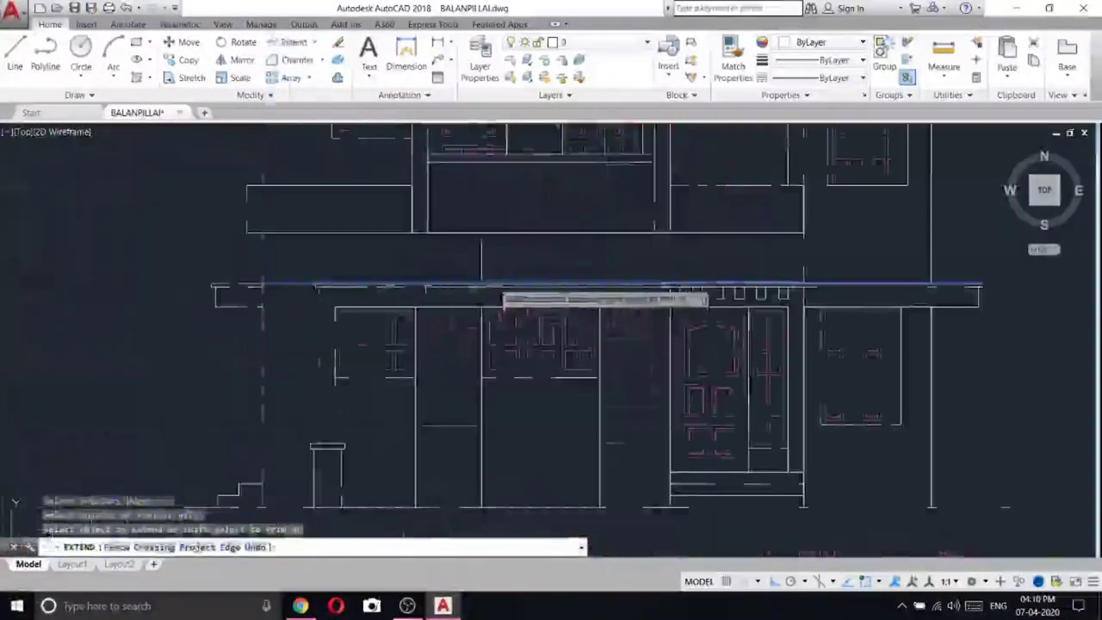
click(481, 260)
click(496, 330)
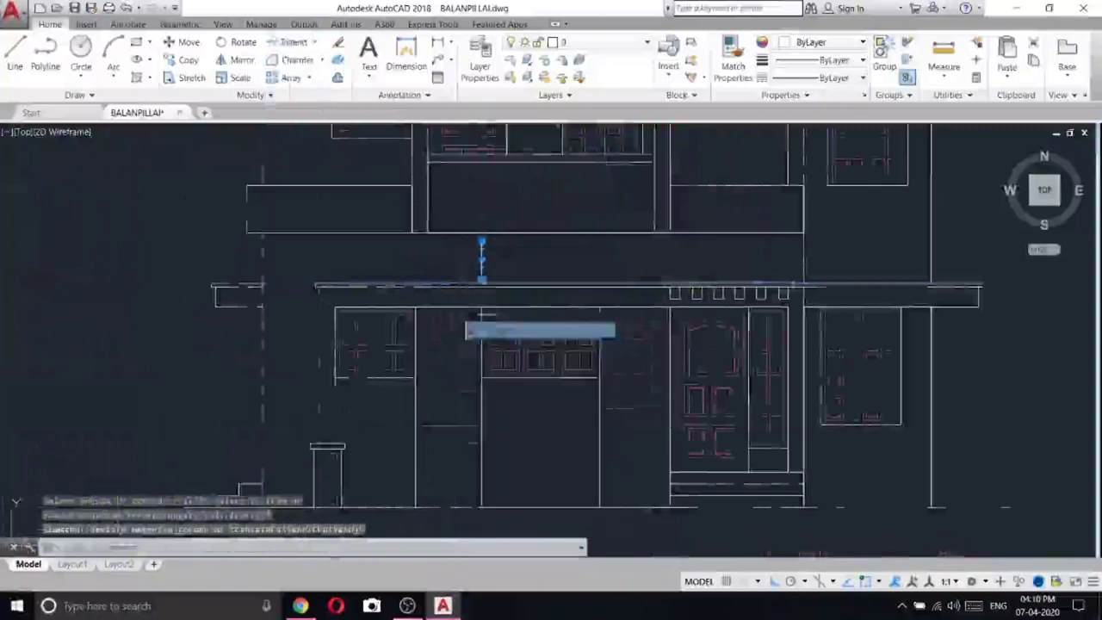
scroll(414, 278, up, 4)
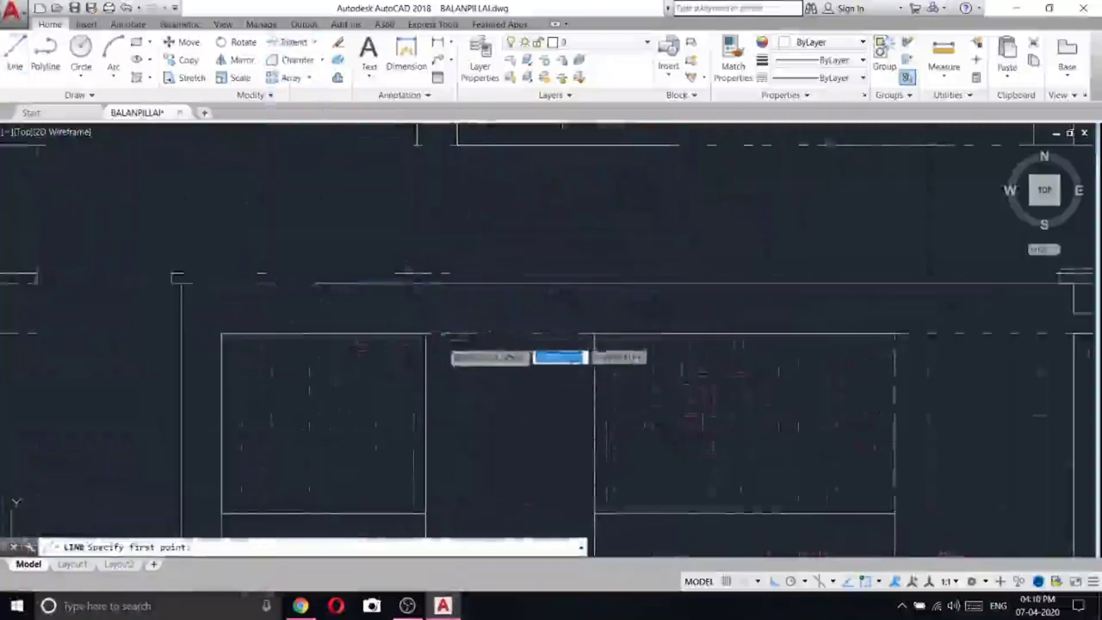
click(425, 275)
scroll(425, 274, down, 5)
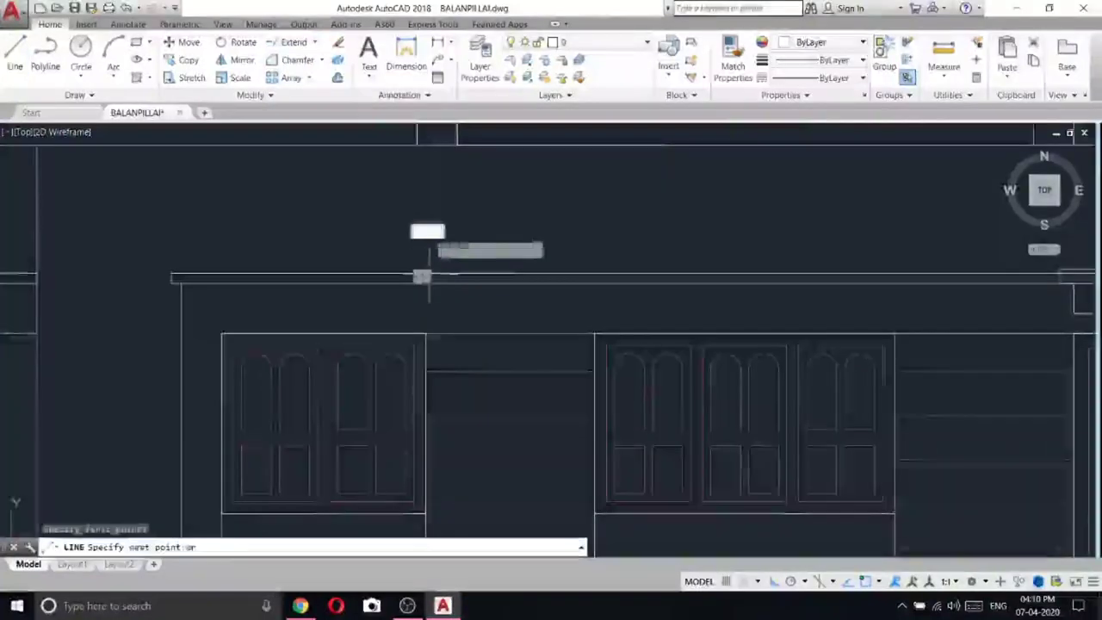
key(Escape)
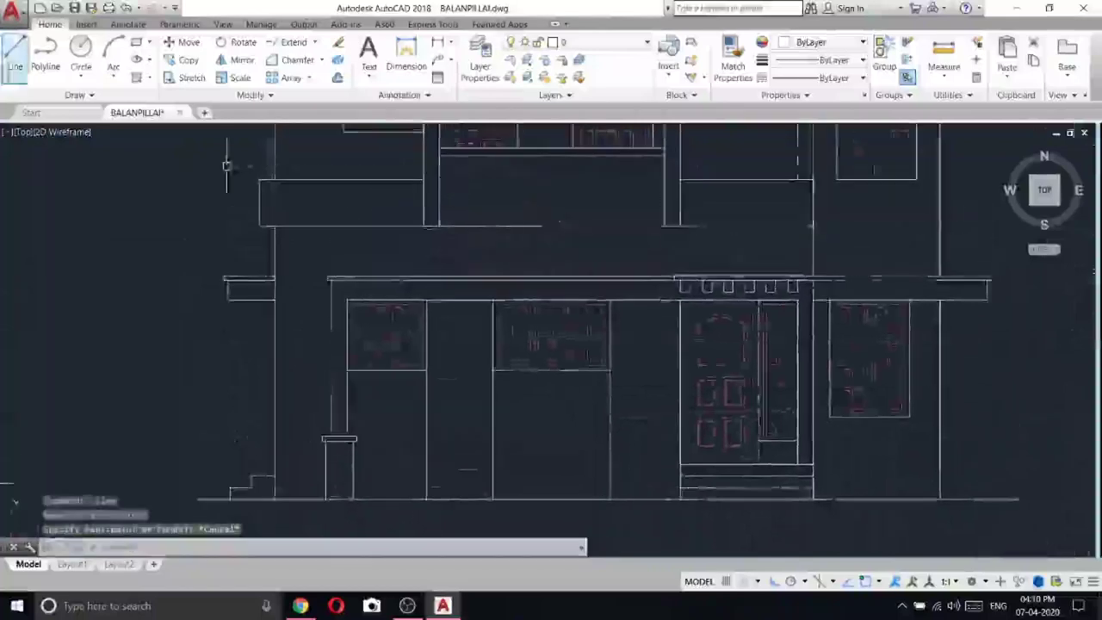
- Draw vertical lines from the inner edges of both balcony columns at the balcony base down to the porch roof's top edge
click(16, 62)
click(440, 226)
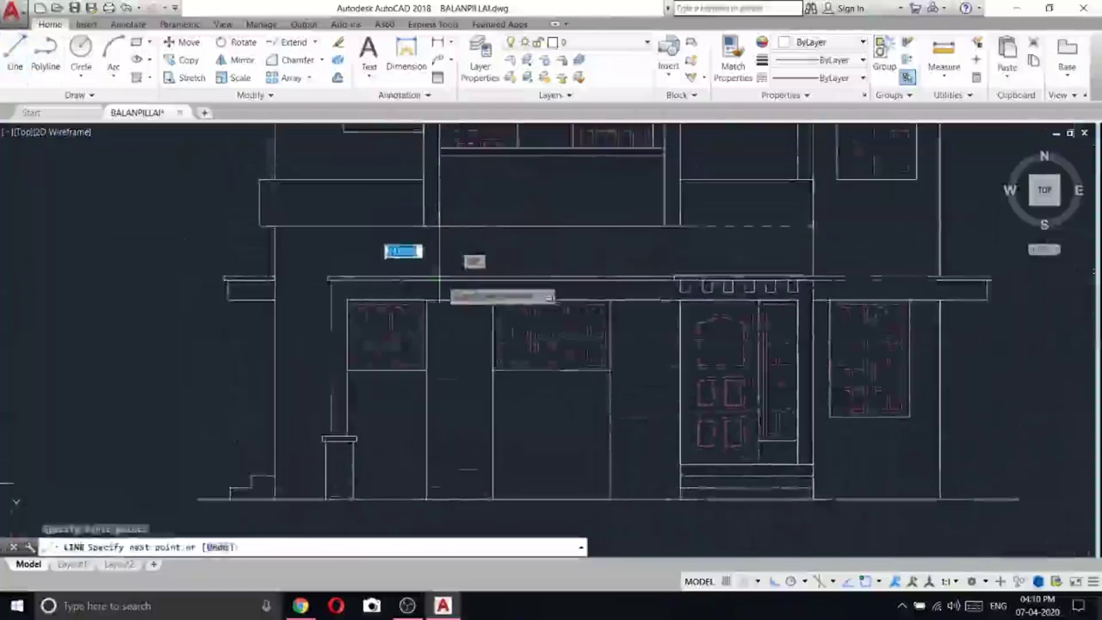
click(440, 277)
key(Escape)
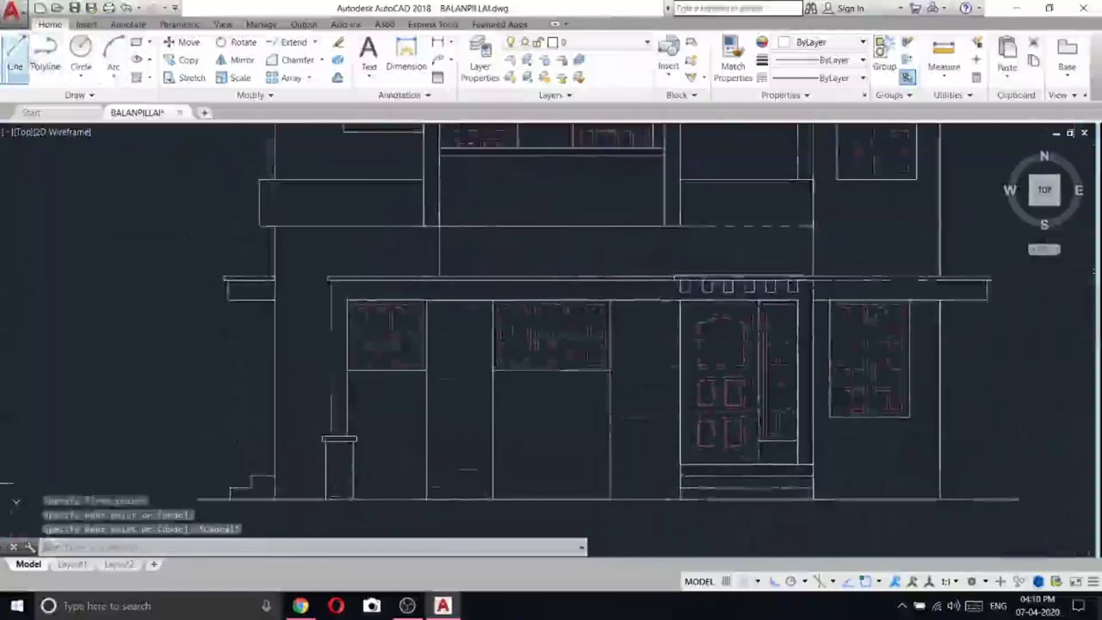
click(15, 53)
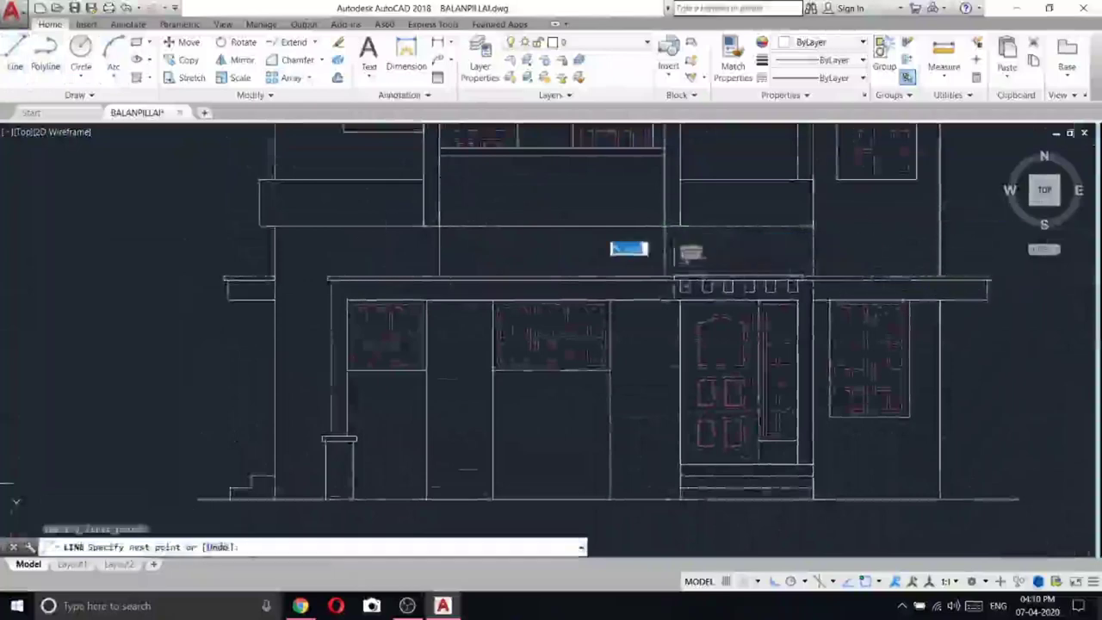
scroll(664, 275, up, 4)
key(Escape)
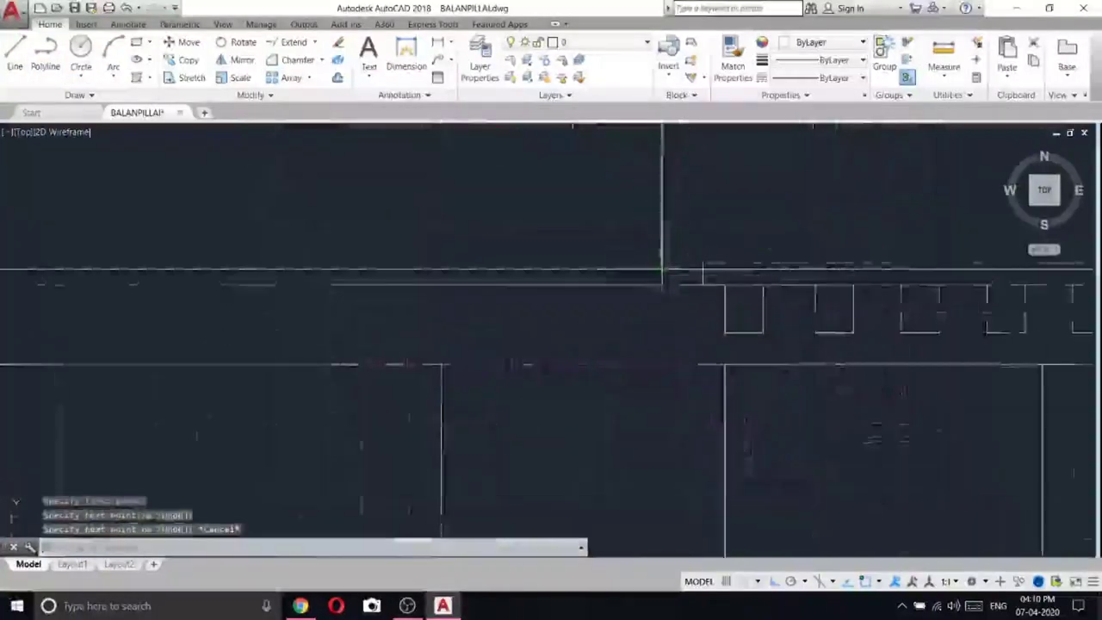
scroll(664, 271, down, 5)
scroll(758, 259, up, 3)
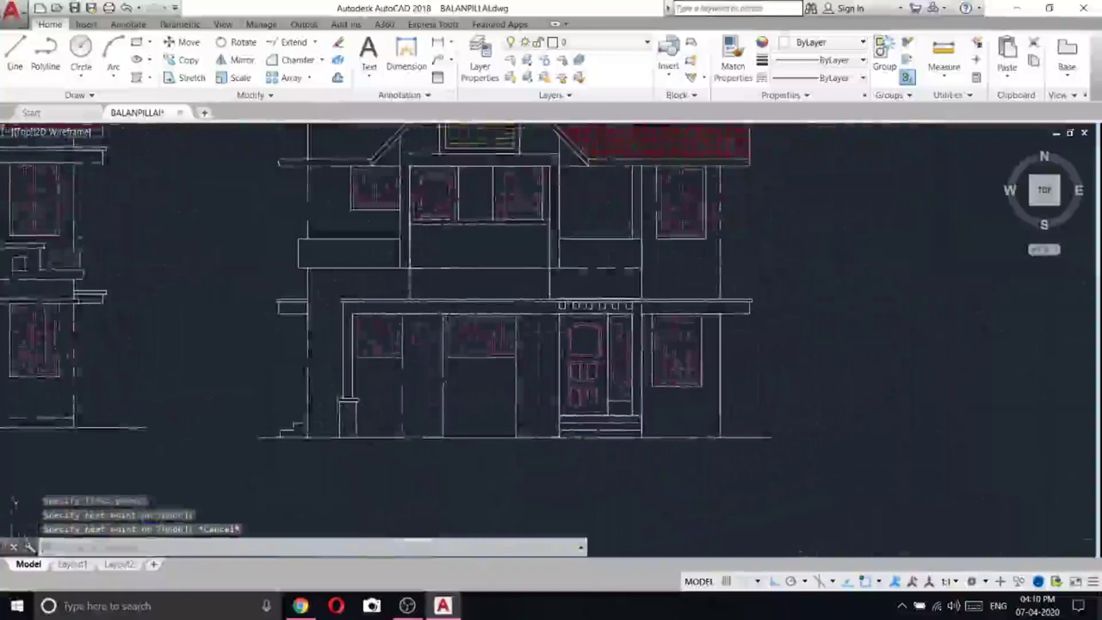
click(15, 53)
scroll(406, 418, up, 5)
key(Escape)
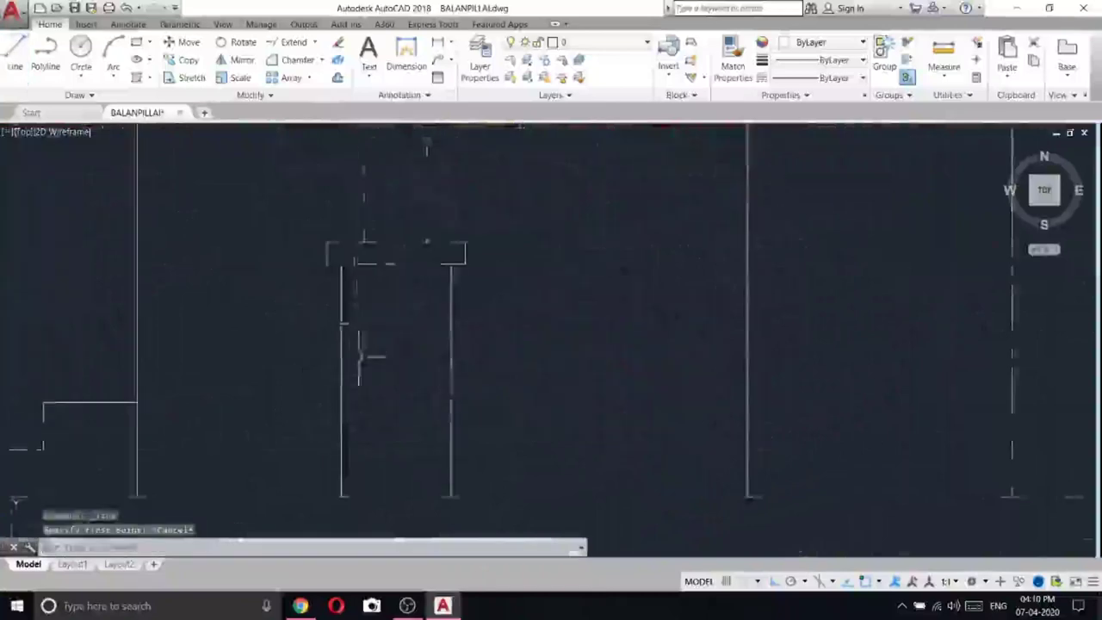
- Copy the porch column pedestal onto the left balcony column, using the point where the column's left edge meets the pedestal cap as base point
click(320, 238)
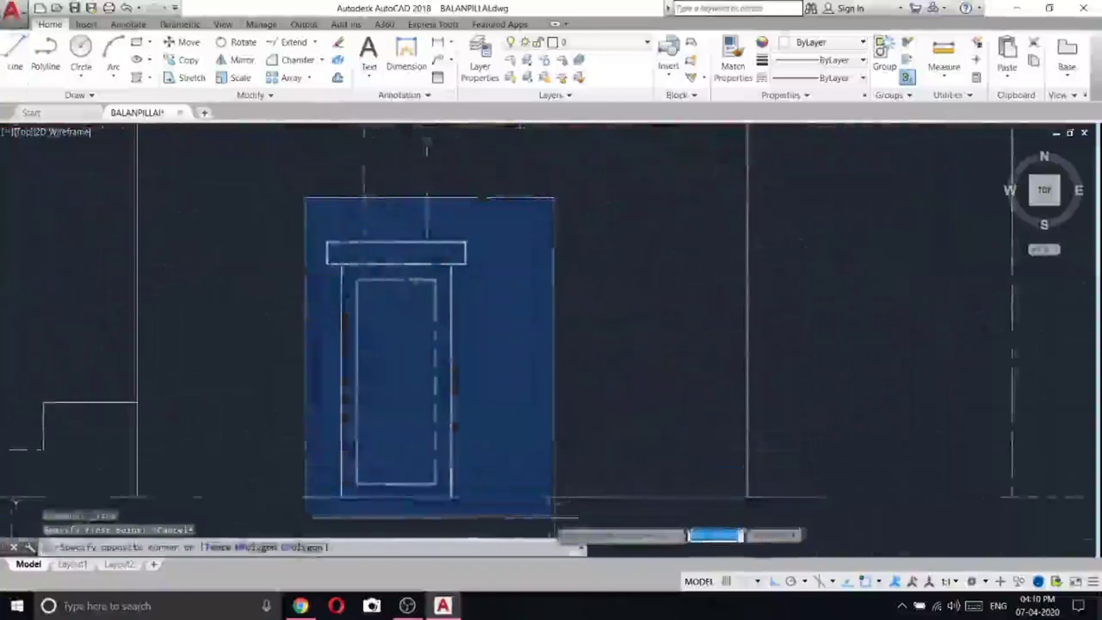
click(559, 509)
right_click(534, 245)
click(578, 349)
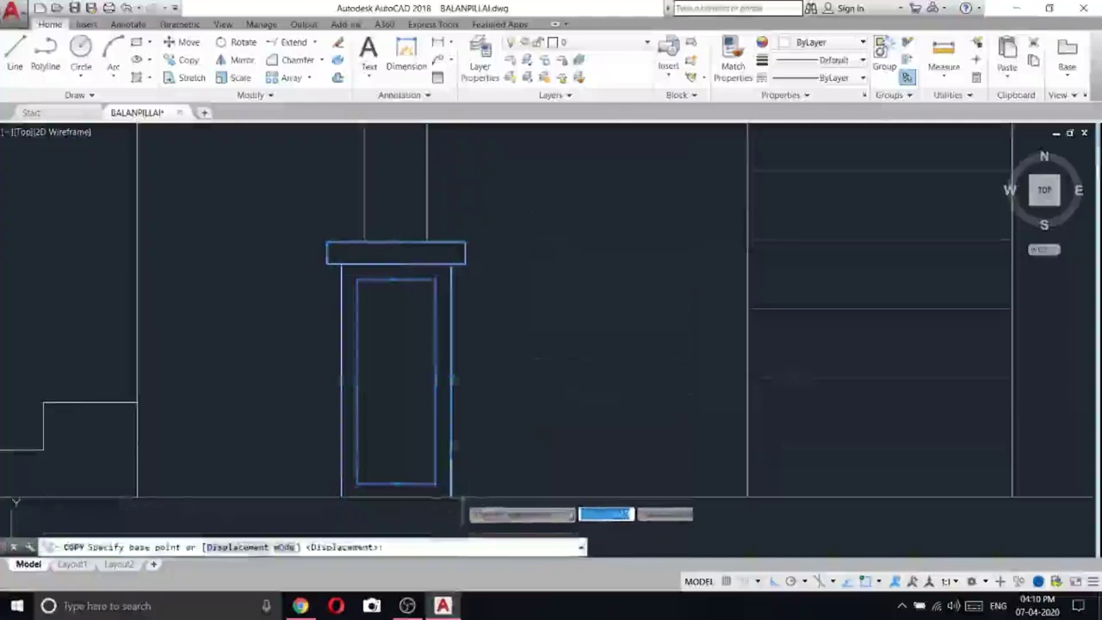
click(364, 242)
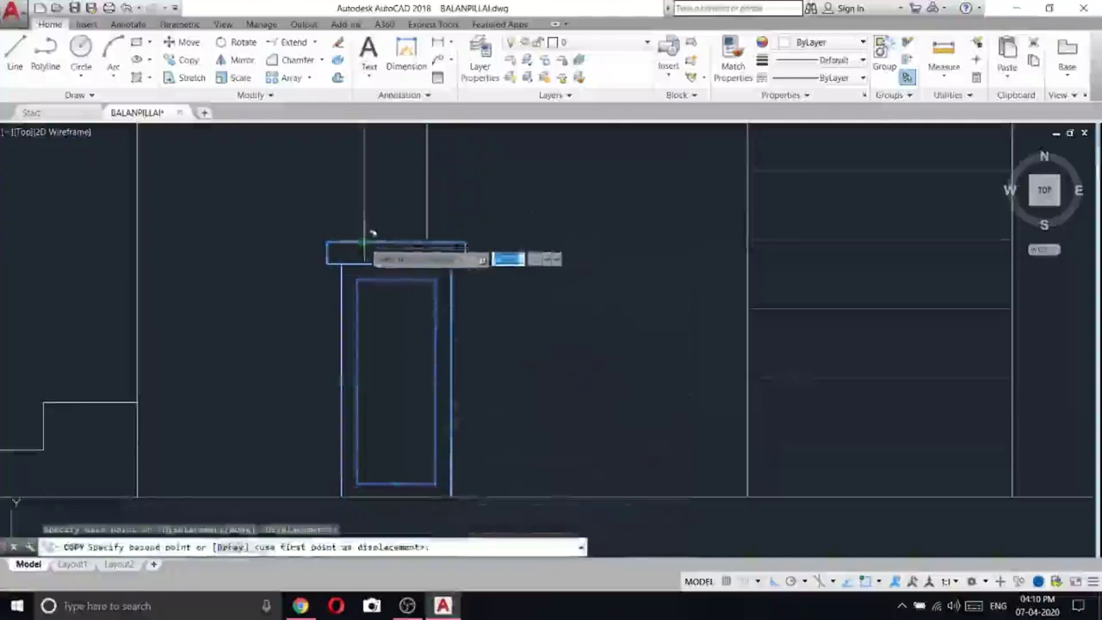
scroll(386, 271, down, 8)
scroll(532, 200, up, 8)
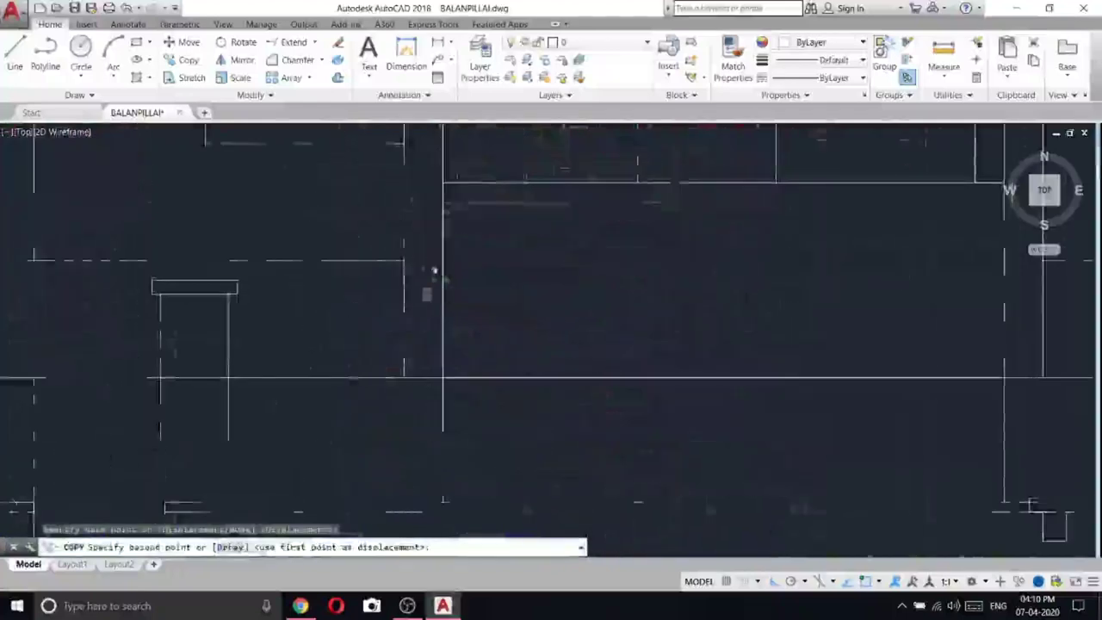
click(404, 221)
key(Escape)
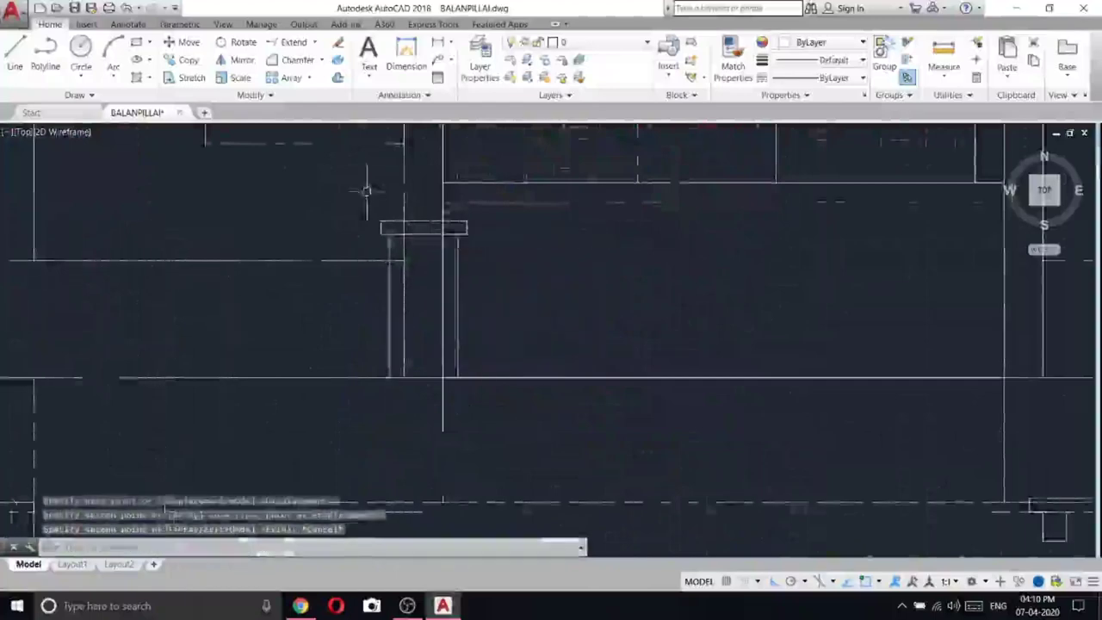
- Copy the balcony column's pedestal from its lower-right corner onto the balcony base line
click(364, 190)
click(522, 403)
right_click(502, 266)
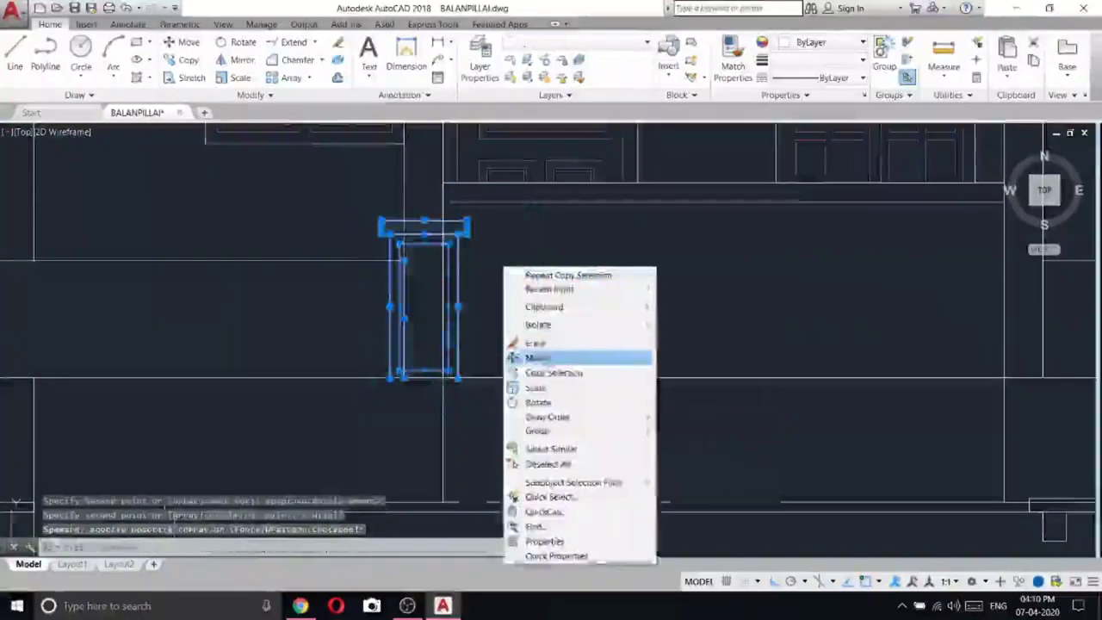
click(517, 370)
scroll(452, 379, up, 6)
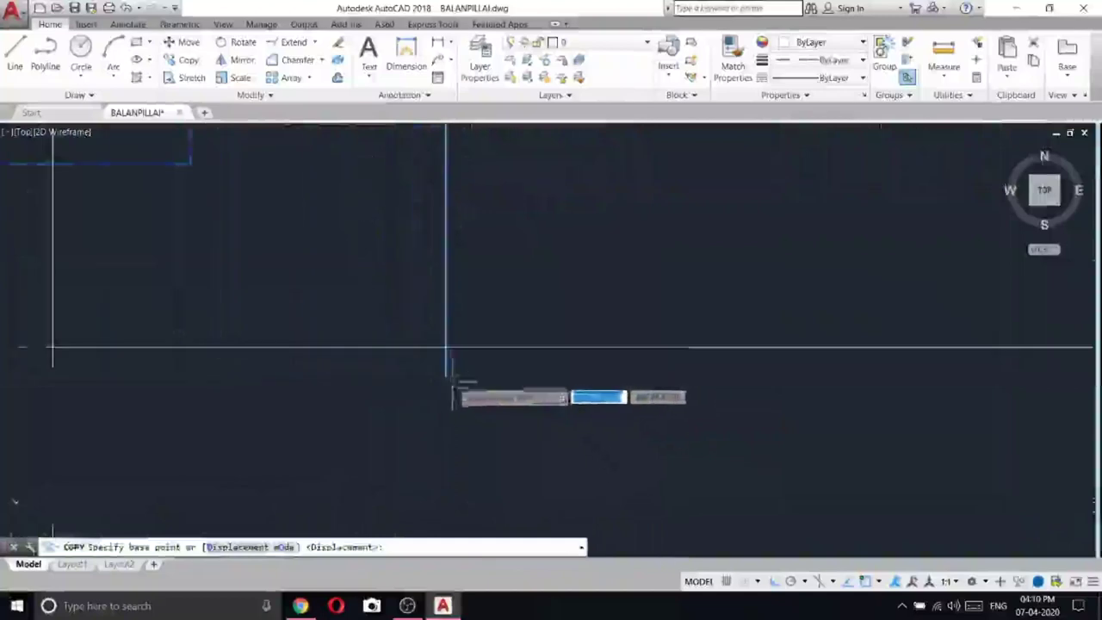
click(447, 375)
click(446, 346)
scroll(467, 341, down, 5)
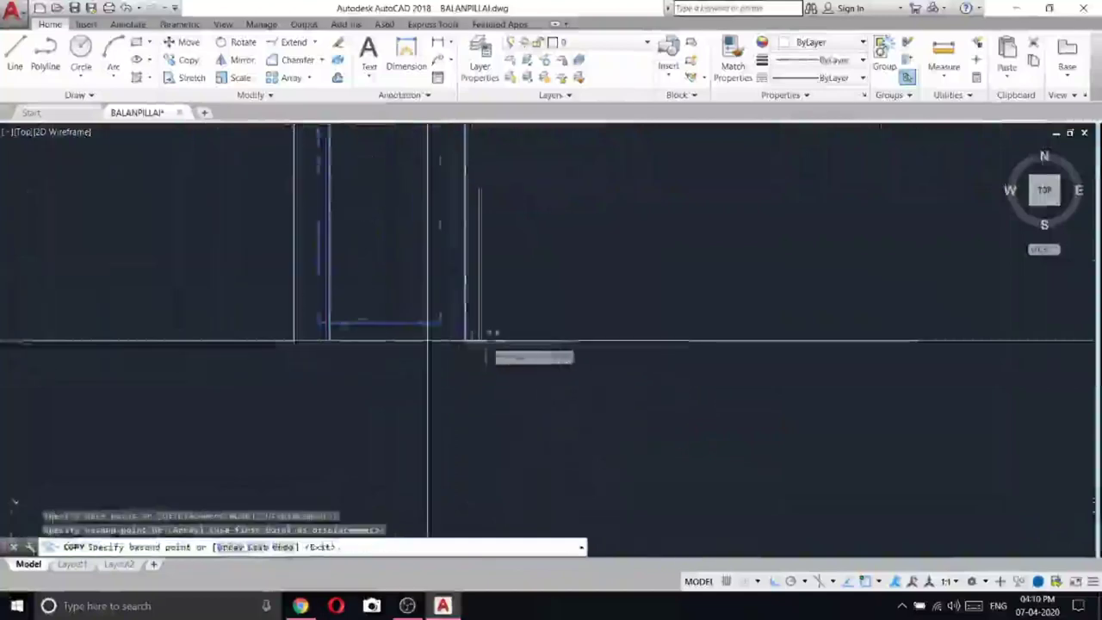
key(Escape)
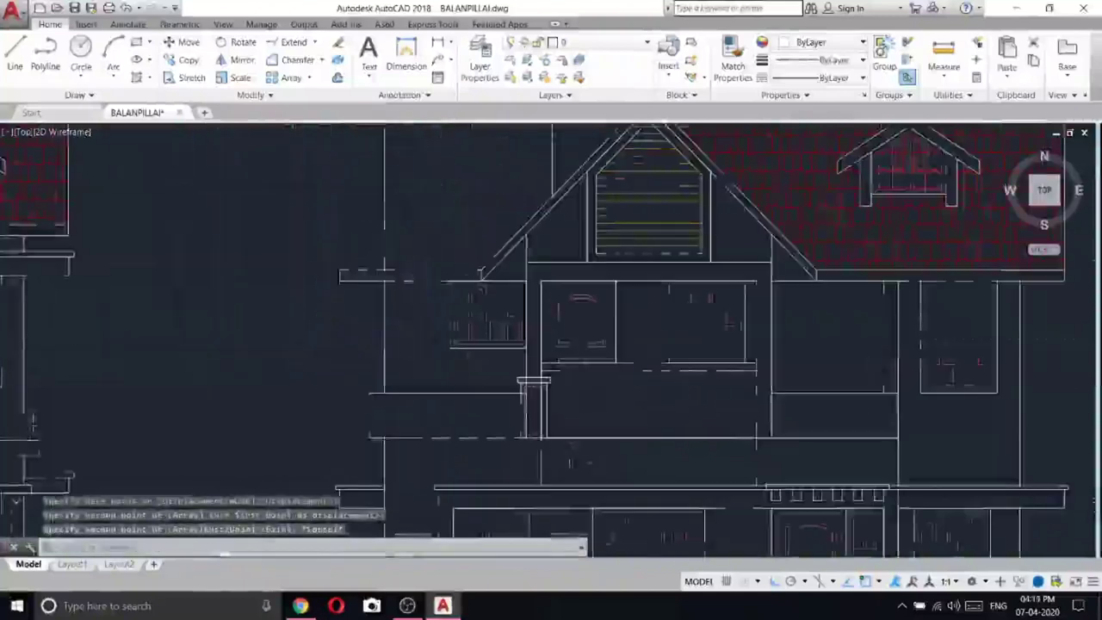
- Undo both pedestal copies at the left balcony column
key(ctrl+z)
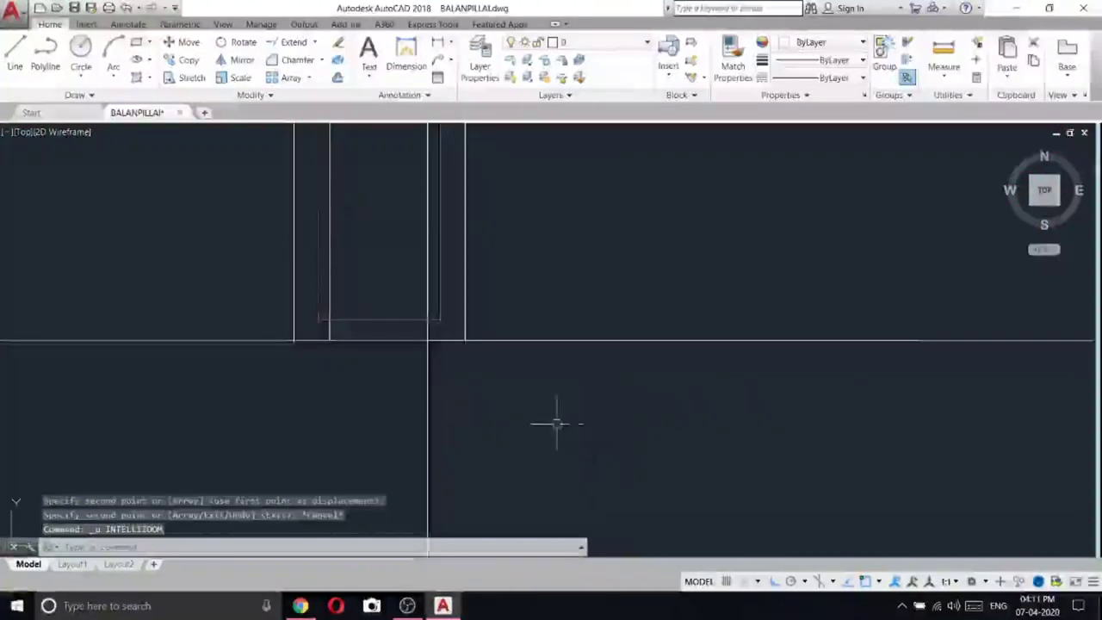
key(ctrl+z)
key(ctrl+z)
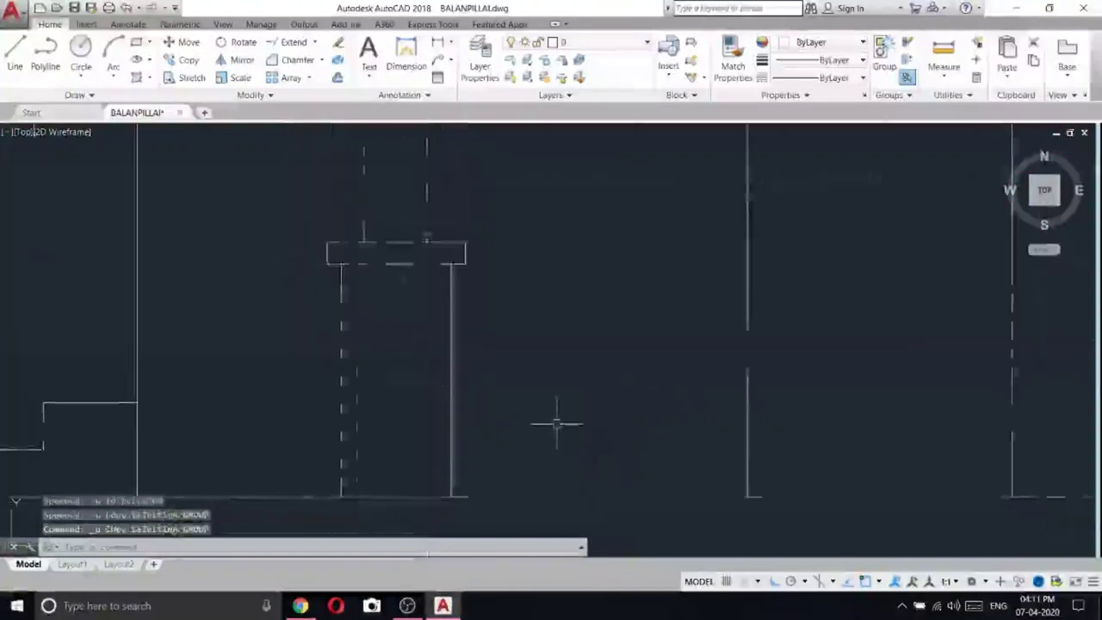
key(ctrl+z)
key(ctrl+z)
key(ctrl+z)
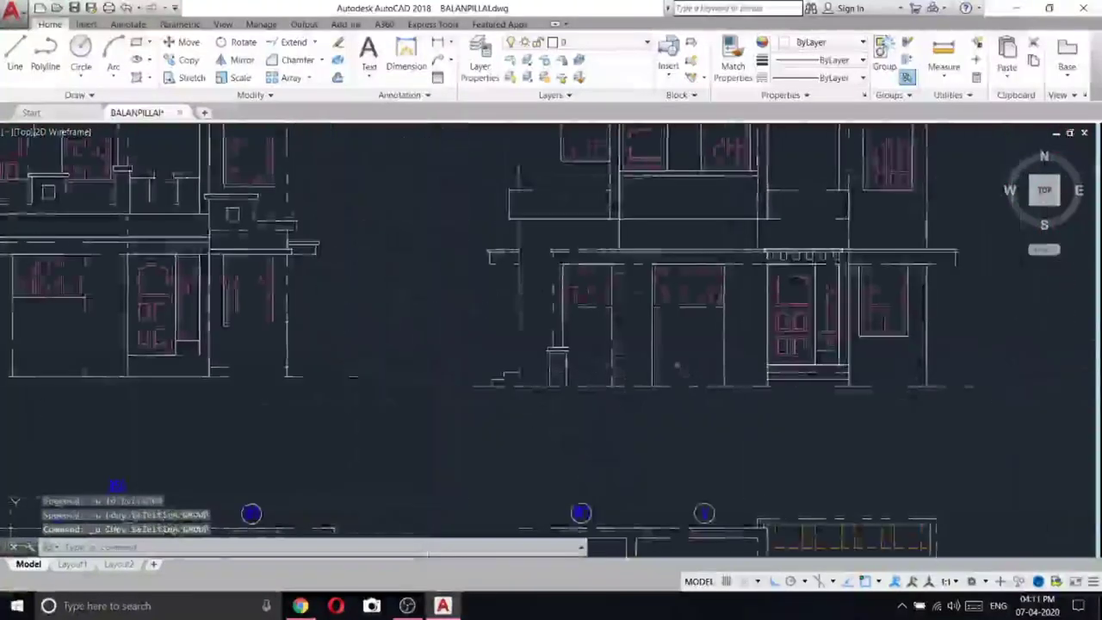
- Copy the porch column pedestal from its lower-right corner to a free spot over the left end of the balcony wall
click(446, 349)
click(505, 422)
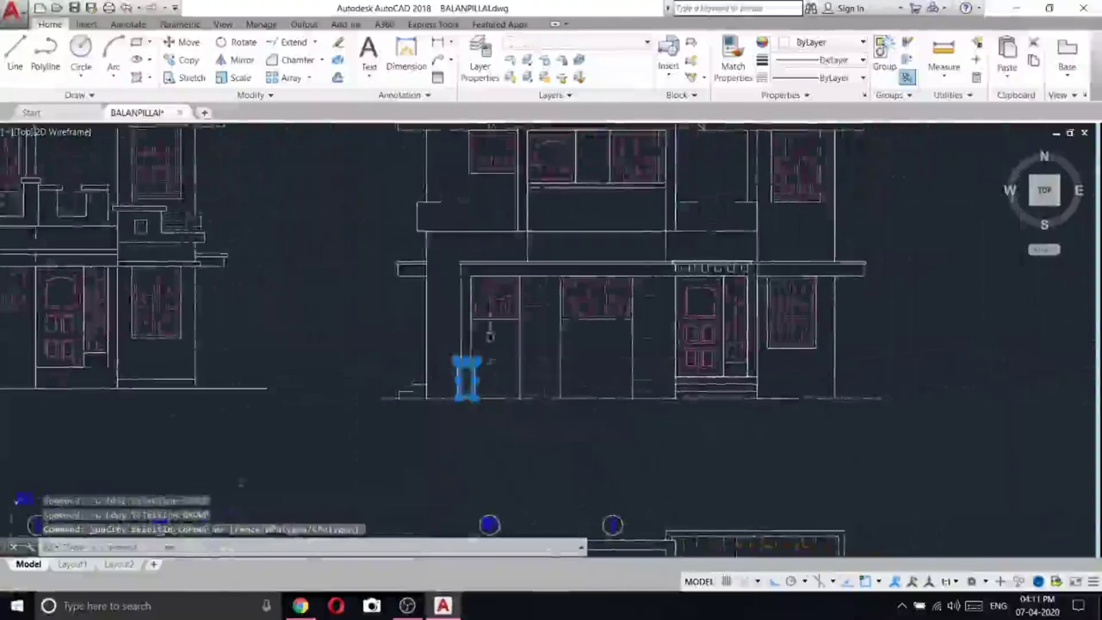
right_click(490, 338)
click(555, 147)
scroll(447, 448, up, 5)
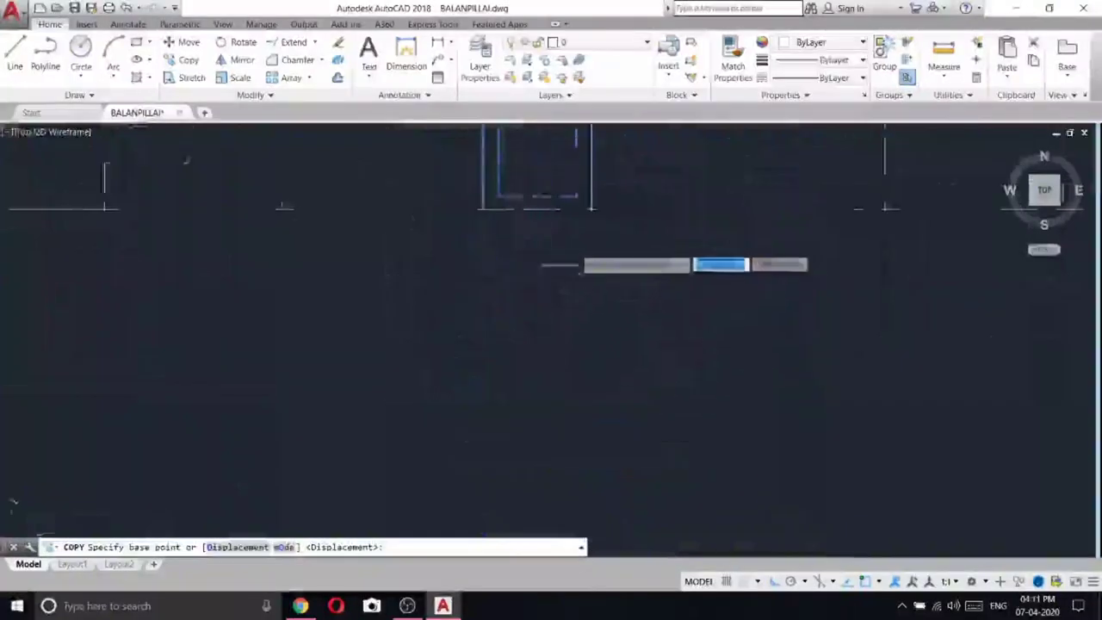
click(591, 207)
scroll(602, 259, down, 5)
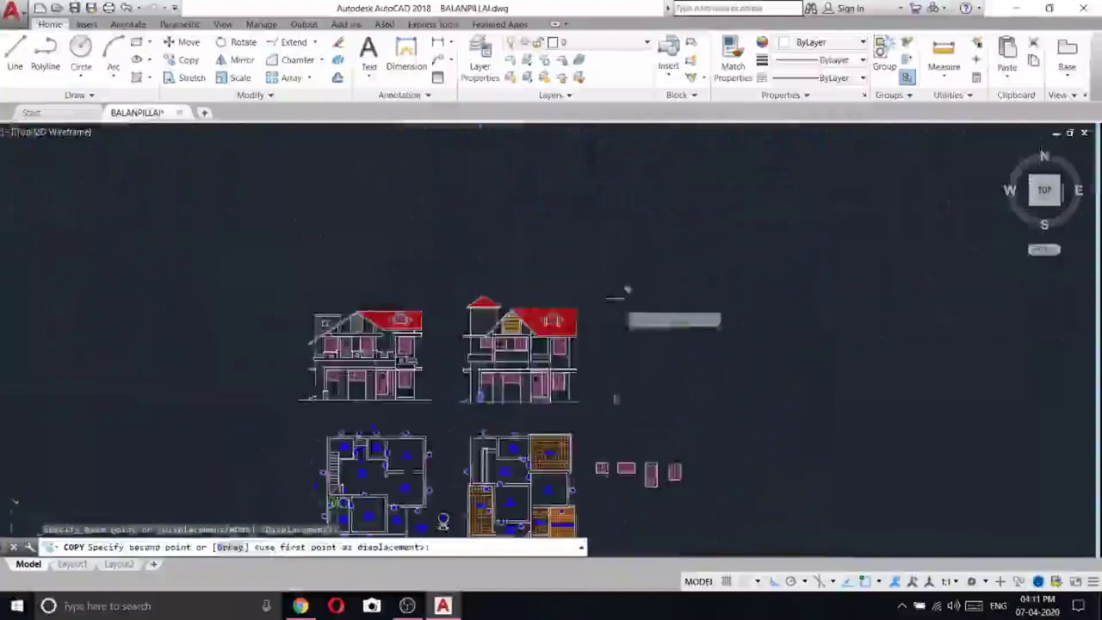
scroll(449, 405, up, 5)
scroll(568, 405, up, 2)
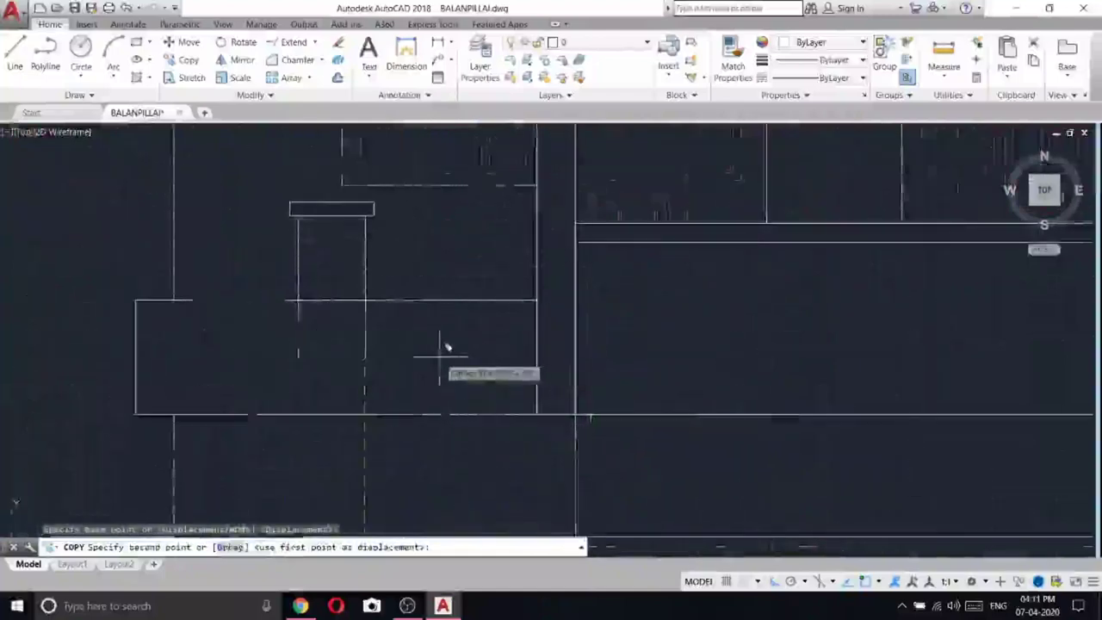
click(438, 359)
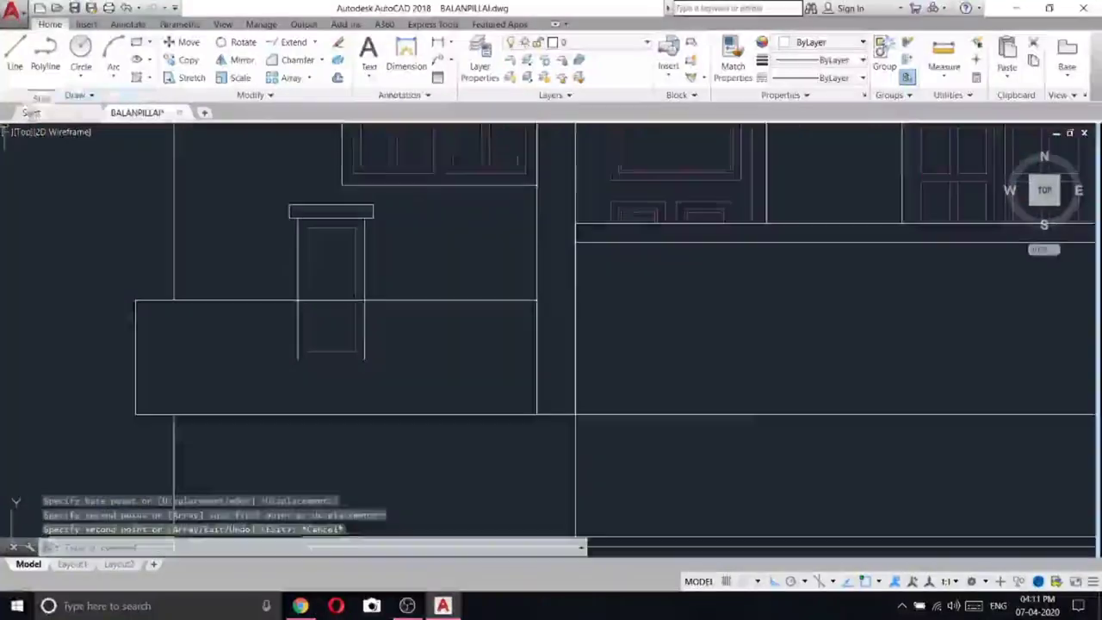
key(Escape)
- Draw a 20-unit horizontal line along the copied pedestal cap's top edge, starting above the shaft's left edge
click(15, 56)
scroll(282, 255, up, 2)
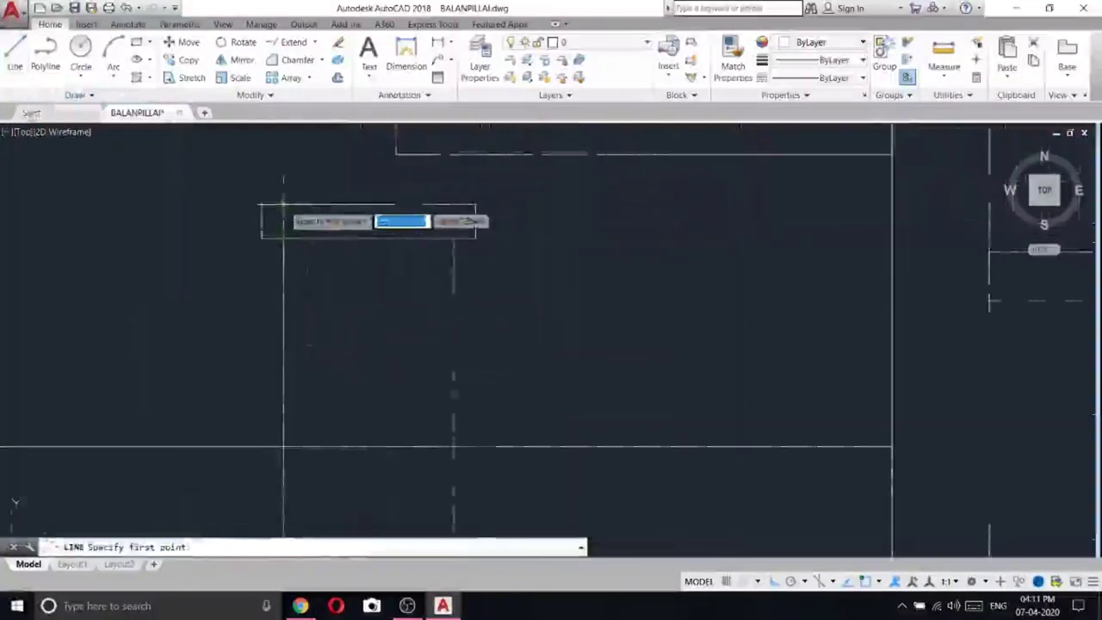
click(284, 205)
text(20)
key(Return)
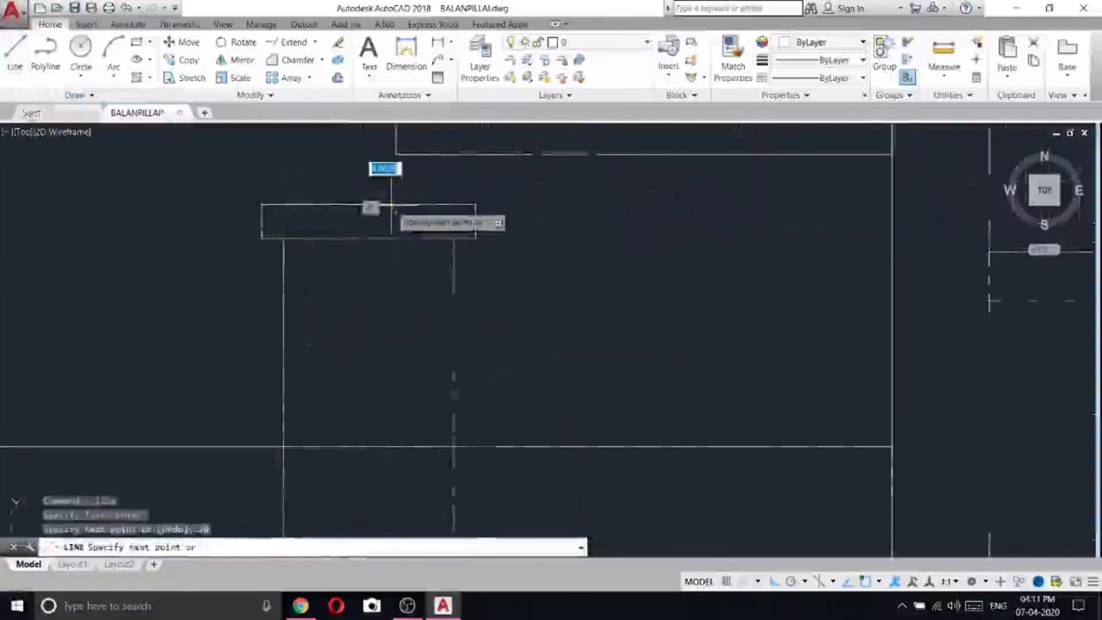
key(Escape)
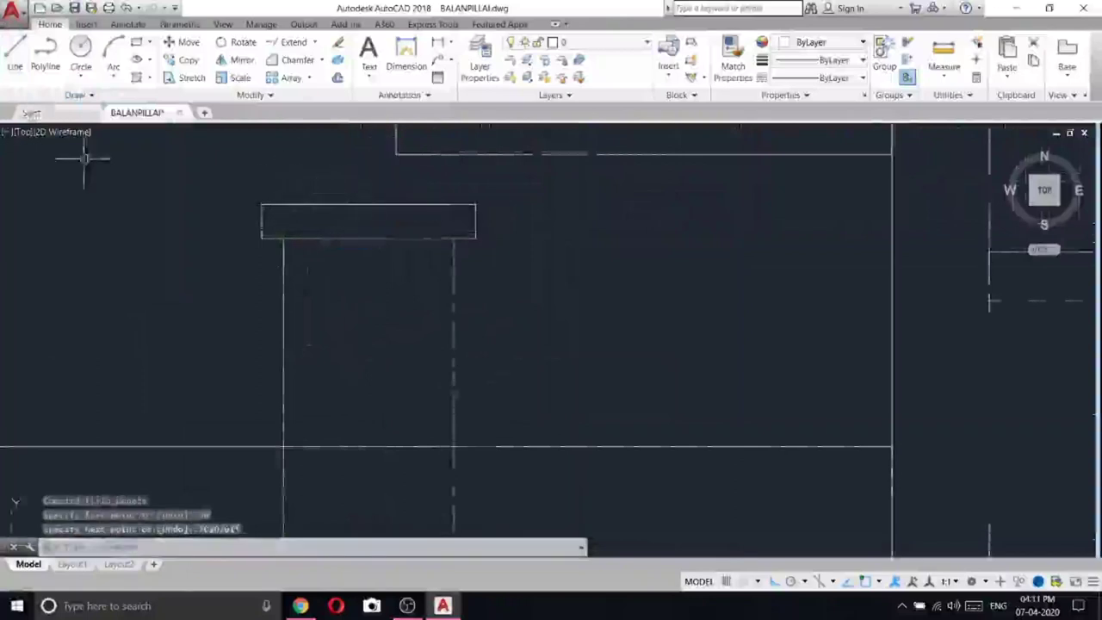
click(14, 52)
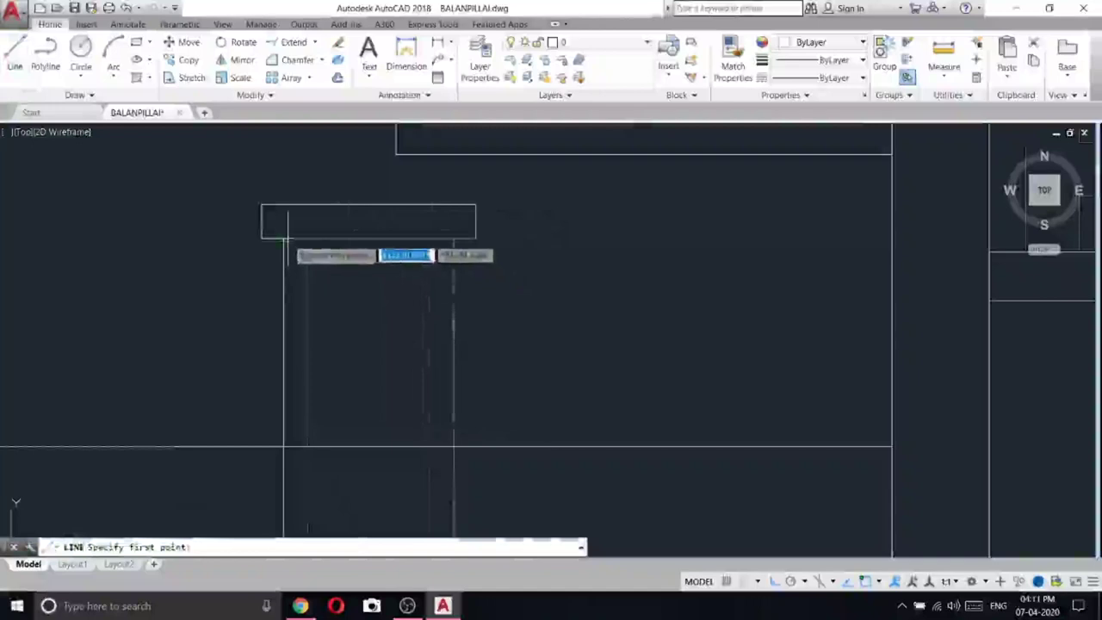
scroll(288, 239, down, 5)
key(Escape)
click(266, 216)
click(378, 379)
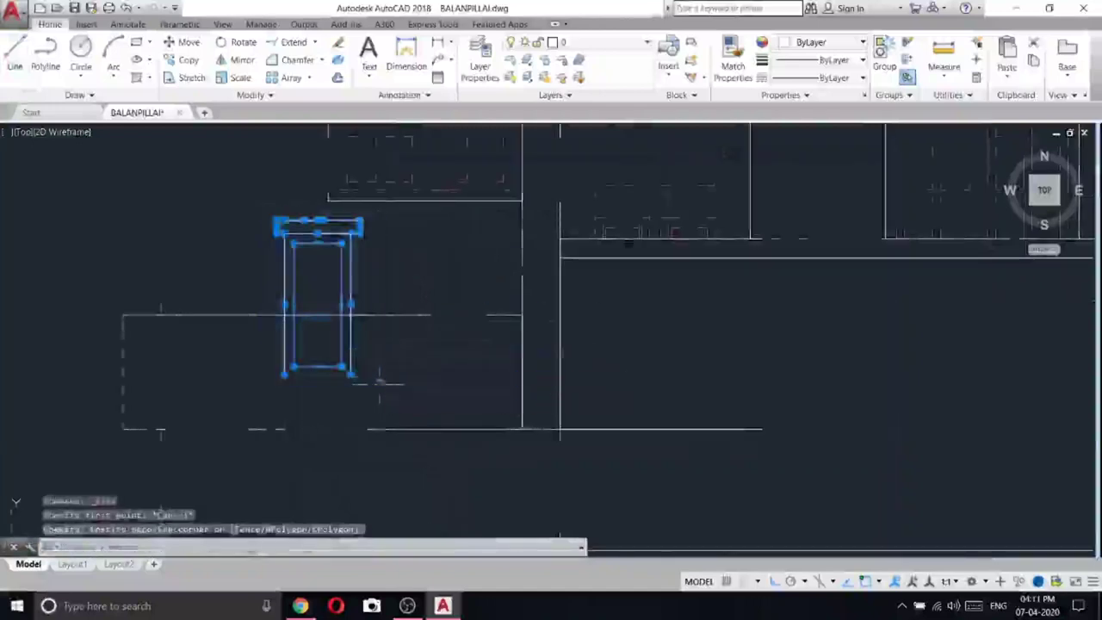
right_click(384, 241)
key(Escape)
key(Escape)
key(Escape)
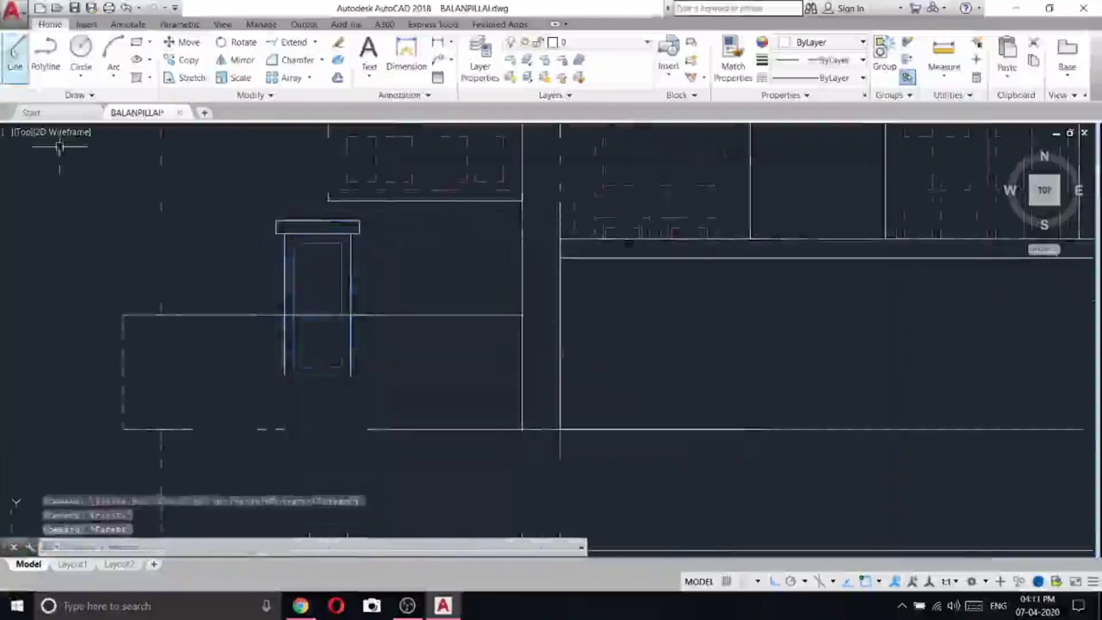
- Draw a guide line 7 units along the cap's top edge from above the shaft's left edge, continuing upward as a short vertical mark
scroll(290, 225, up, 5)
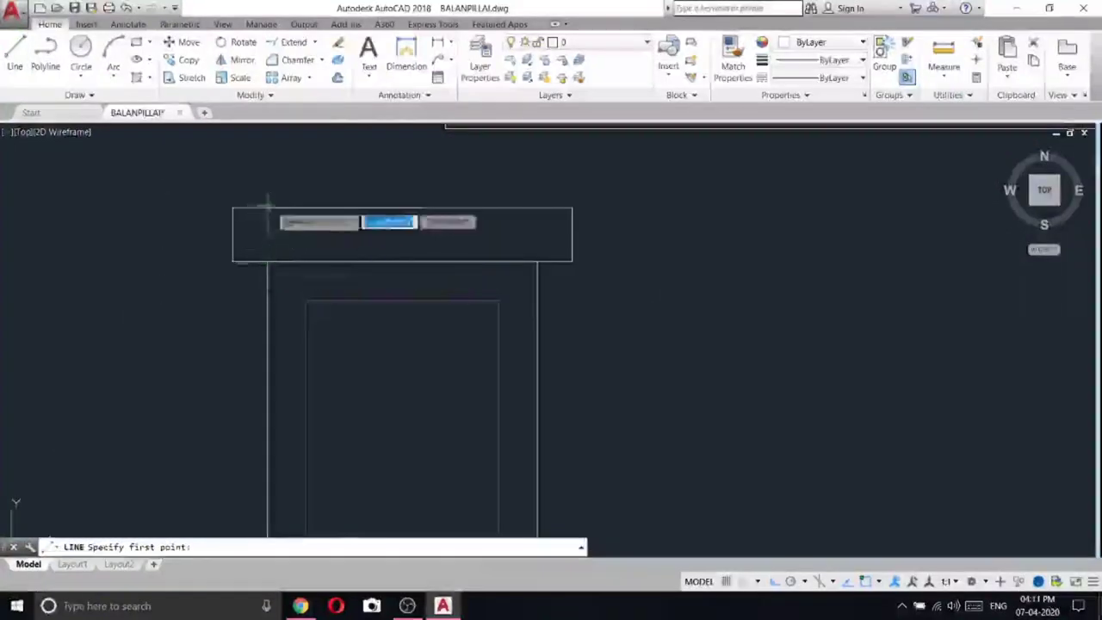
click(267, 204)
key(Return)
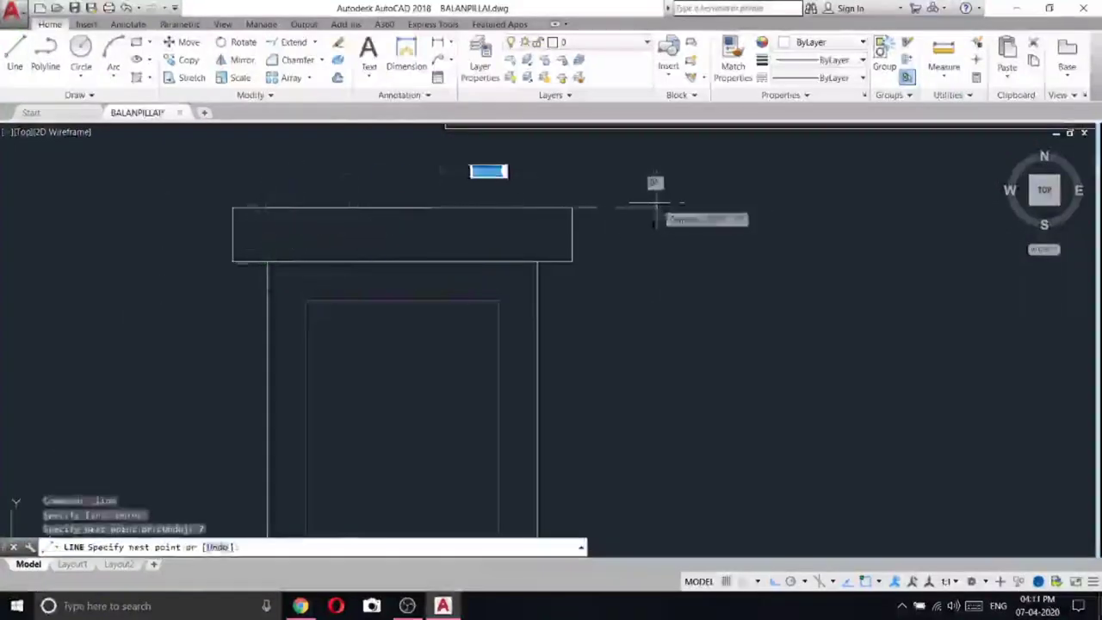
scroll(657, 204, up, 2)
scroll(226, 214, down, 4)
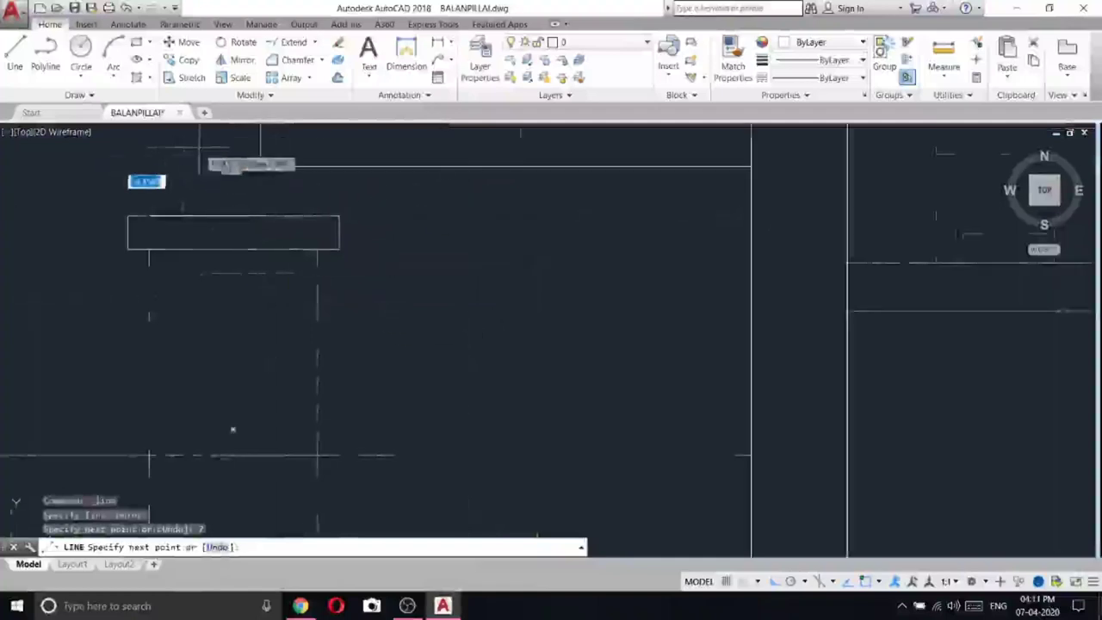
click(200, 148)
key(Escape)
- Move the copied pedestal by its guide mark on the cap's top edge onto the left edge of the left balcony column
scroll(340, 262, down, 4)
click(366, 307)
click(228, 234)
right_click(228, 234)
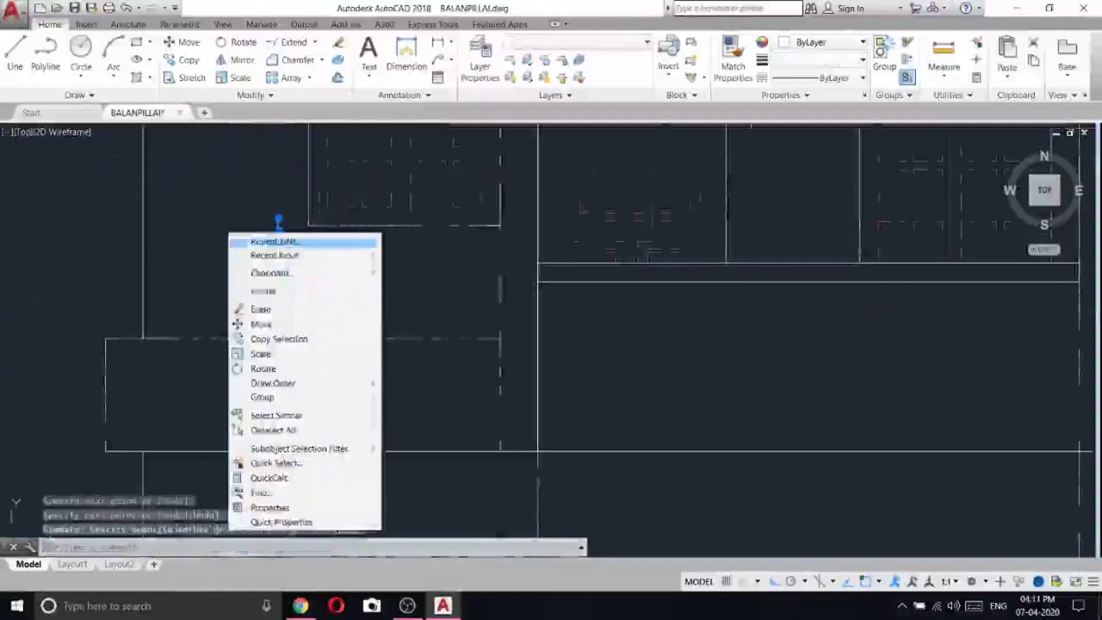
click(263, 324)
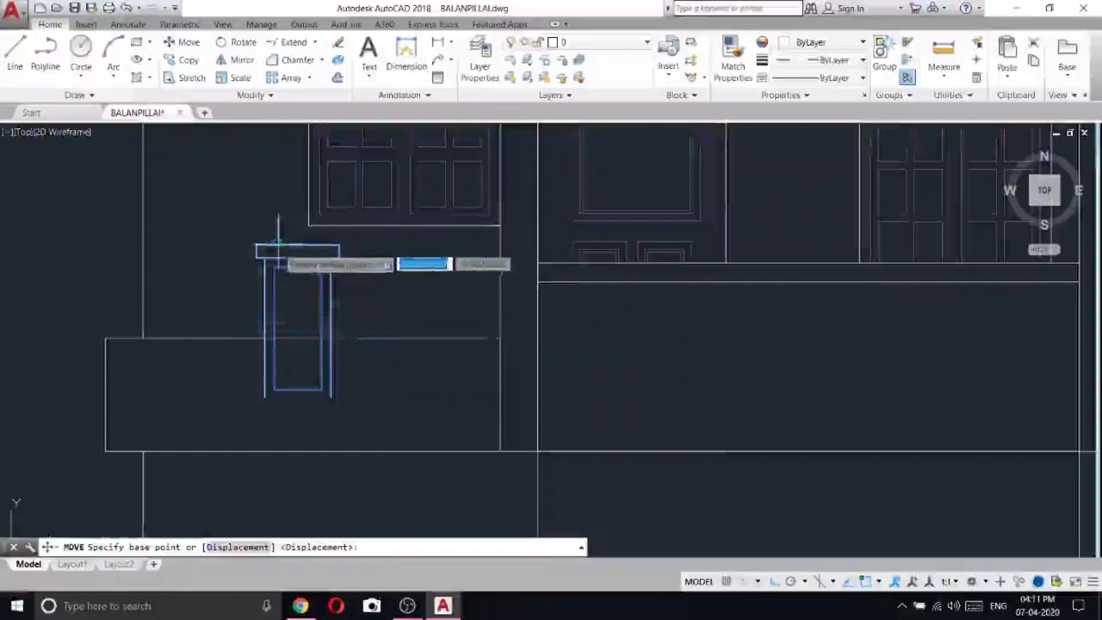
click(277, 250)
scroll(522, 296, up, 2)
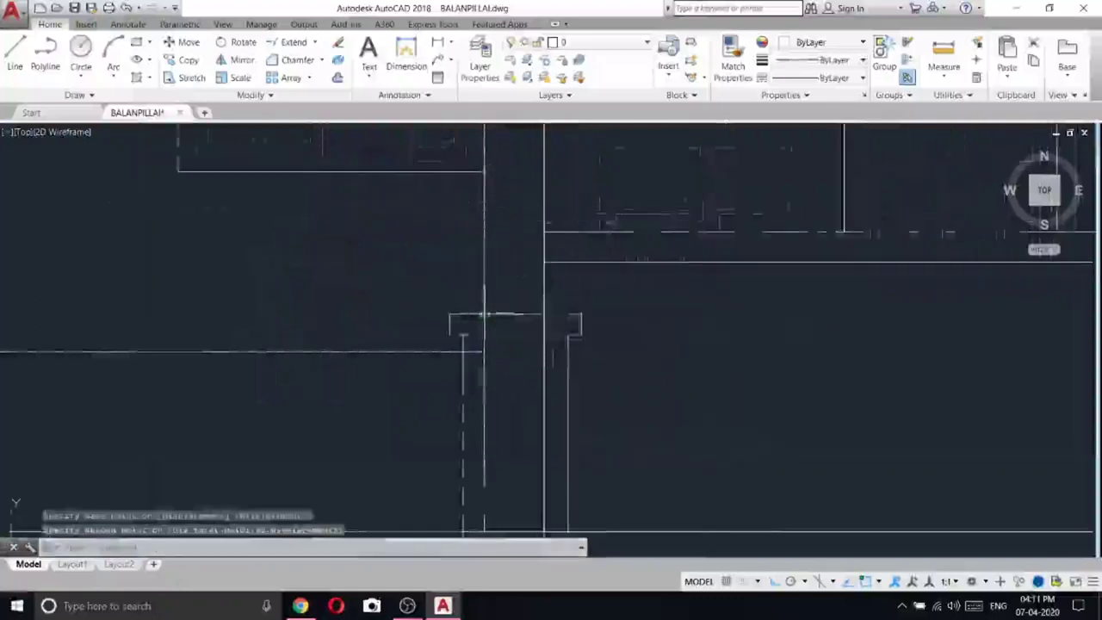
key(Escape)
- Move the left balcony column's pedestal vertically so its lower-right corner lands on the balcony base line
scroll(509, 283, down, 3)
scroll(508, 275, up, 2)
click(445, 266)
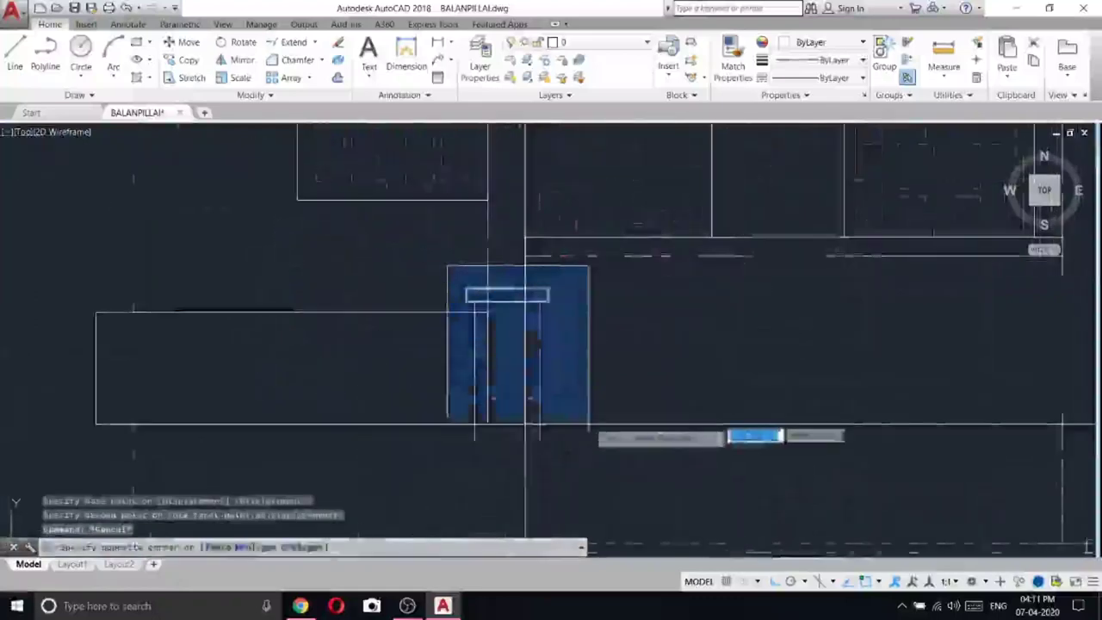
click(591, 419)
right_click(598, 300)
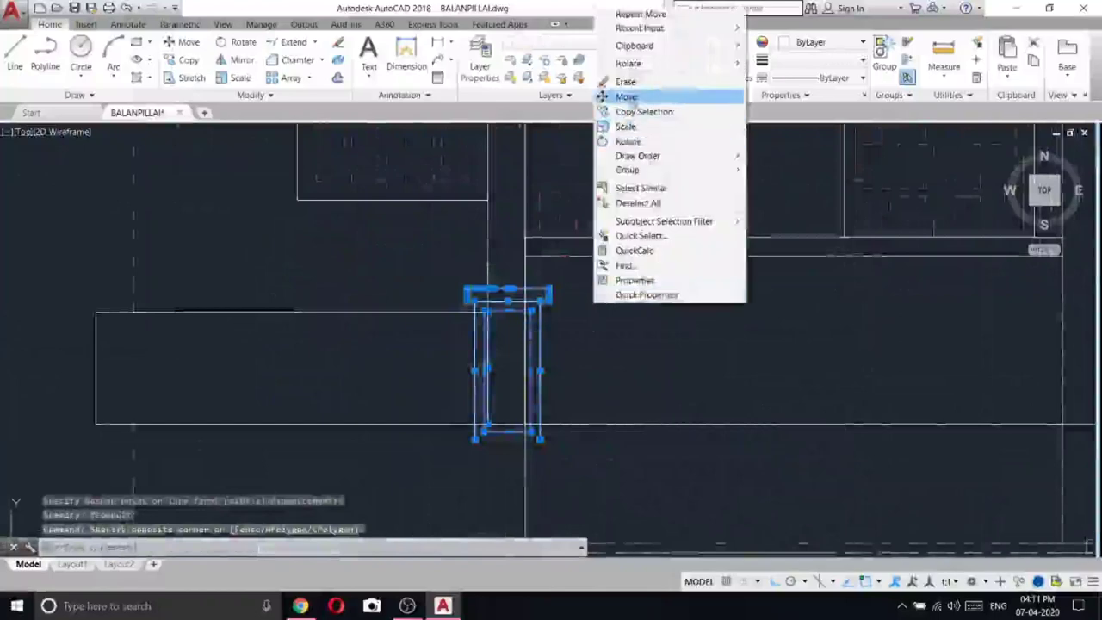
click(626, 96)
scroll(552, 414, up, 3)
click(571, 421)
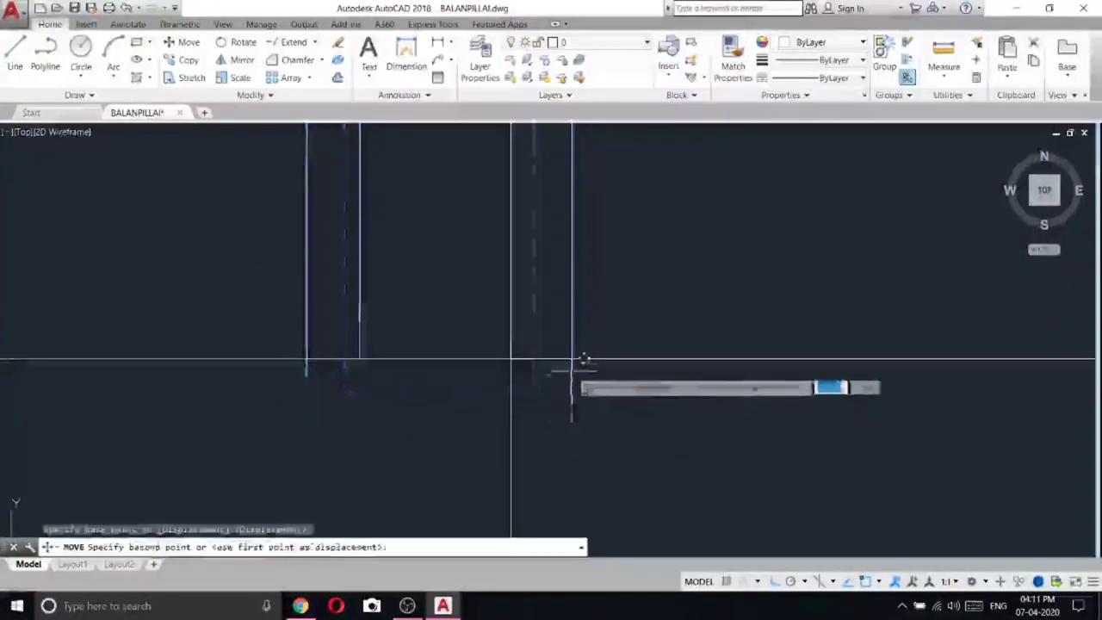
click(573, 356)
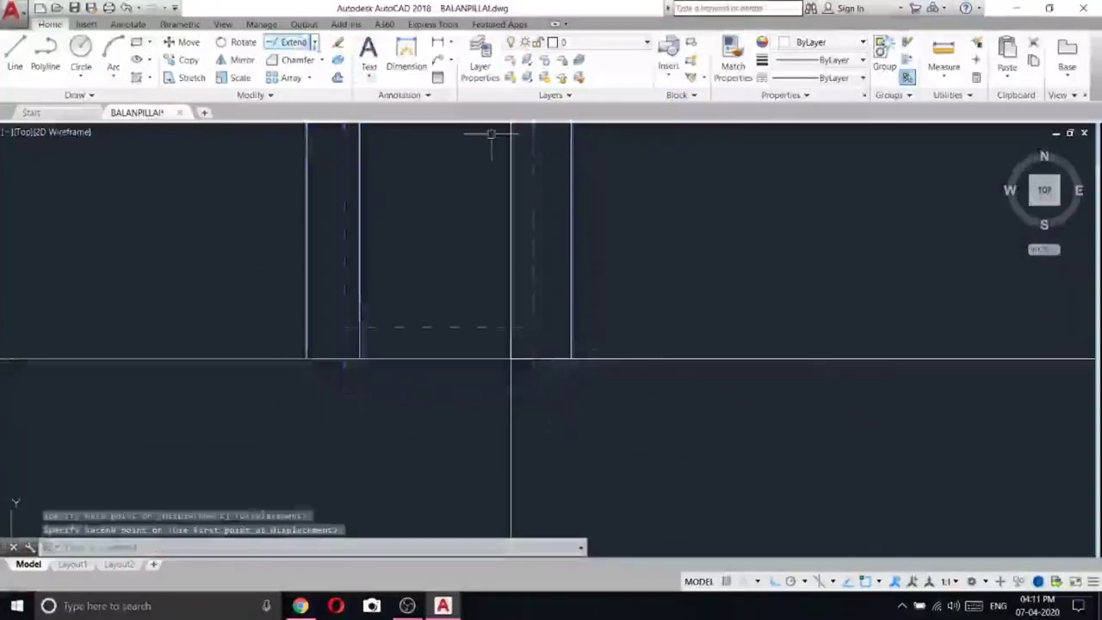
- Trim the left balcony column's edges at the pedestal's base and inside its cap
click(299, 67)
right_click(506, 320)
scroll(520, 344, up, 2)
click(512, 340)
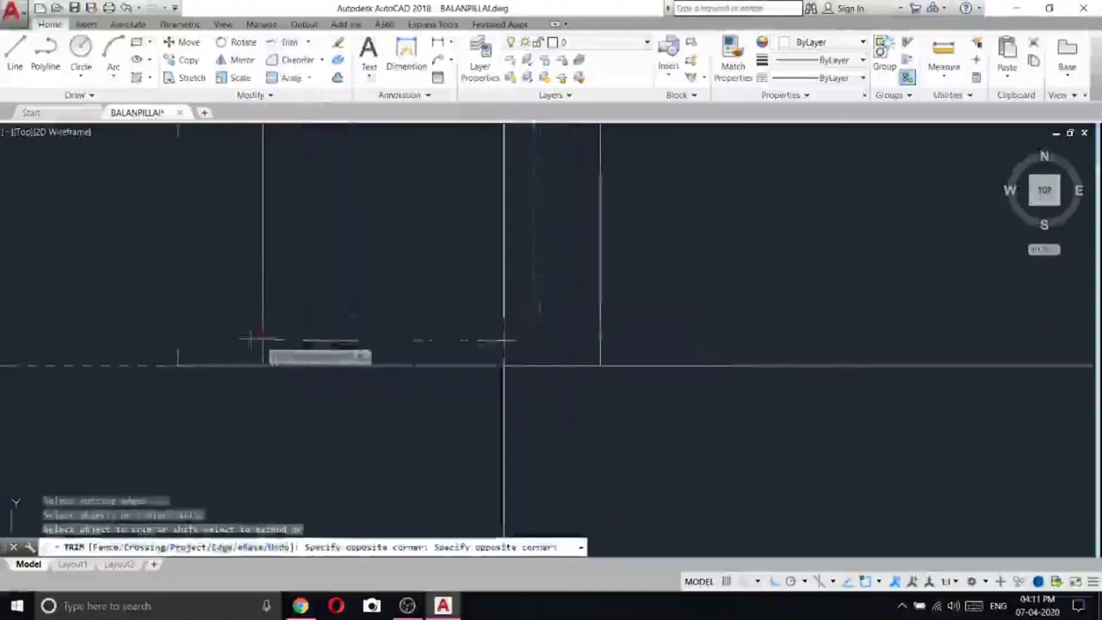
click(240, 334)
scroll(472, 393, down, 5)
middle_drag(467, 189, 473, 300)
scroll(482, 270, up, 3)
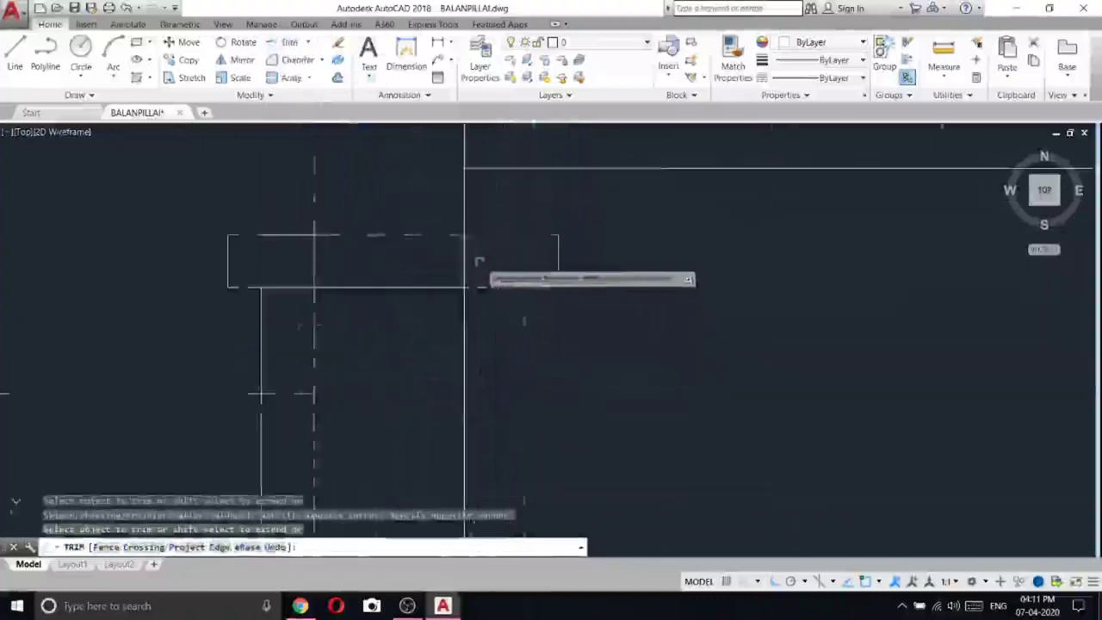
click(481, 255)
click(306, 252)
key(Escape)
- Erase the leftover column edge segments inside the left balcony pedestal's shaft
click(487, 307)
click(290, 304)
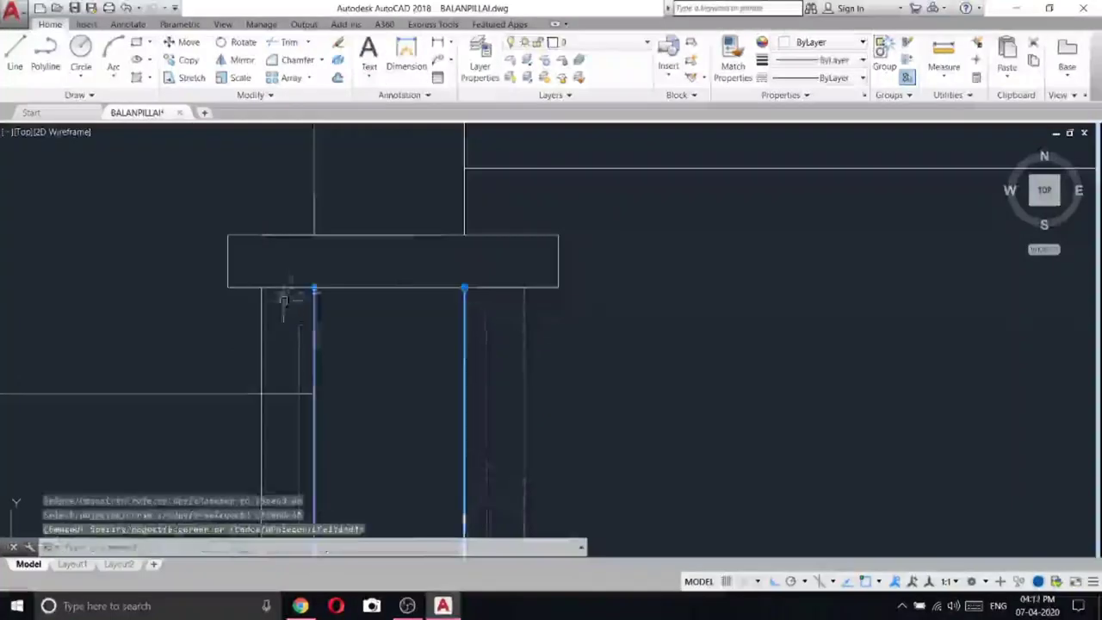
right_click(325, 248)
click(372, 324)
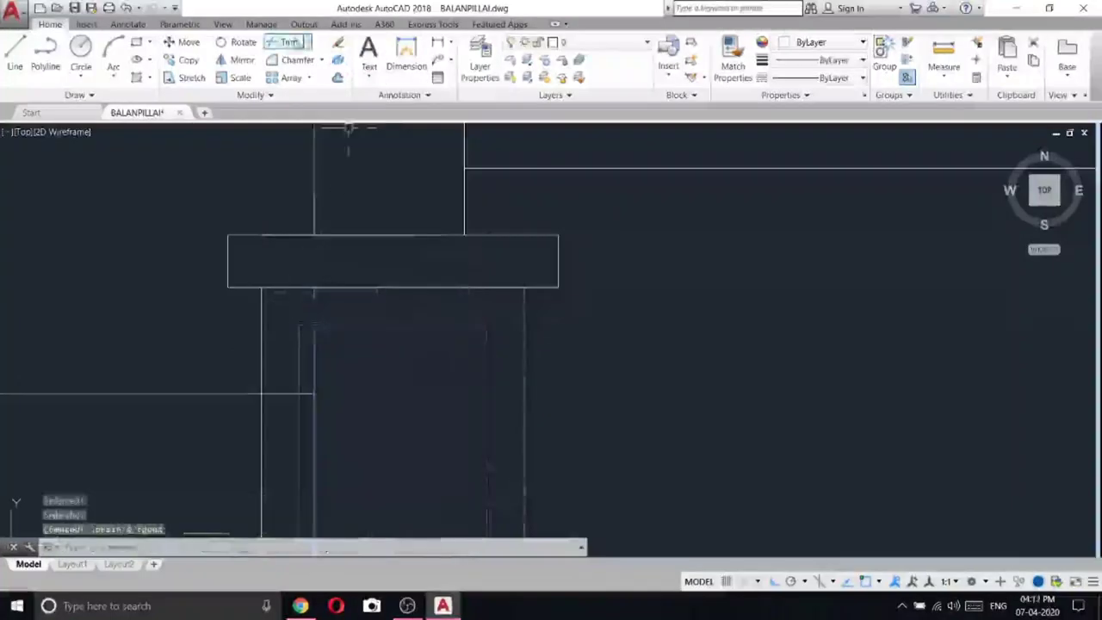
- Trim the balcony wall's top line at the left pedestal's shaft and erase the remaining line pieces inside the shaft
click(288, 42)
key(Return)
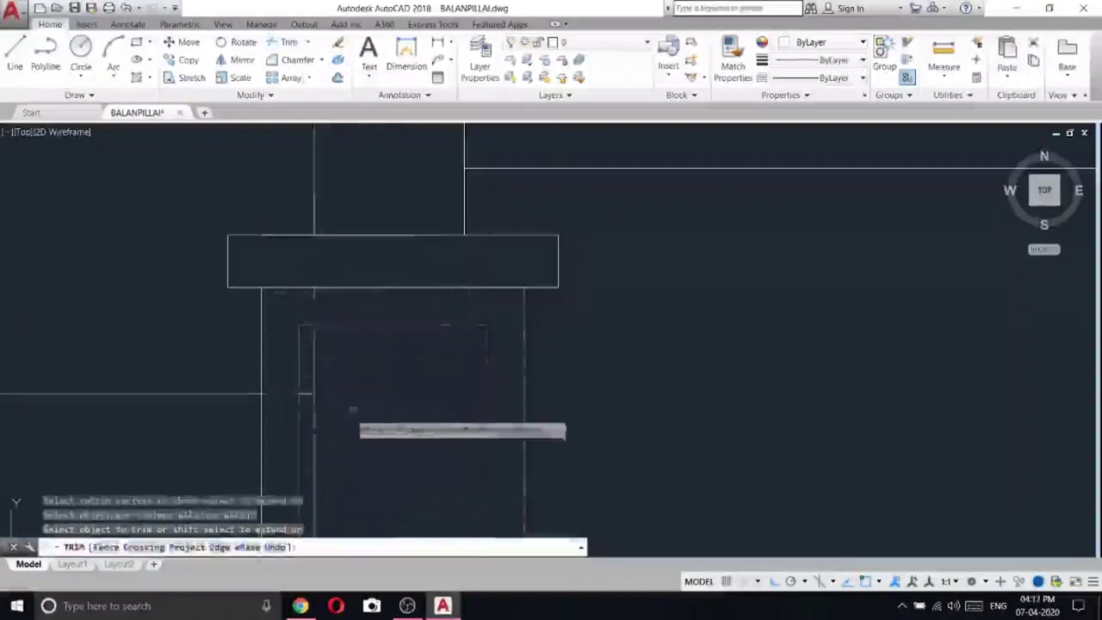
key(Escape)
click(351, 410)
click(312, 368)
click(324, 300)
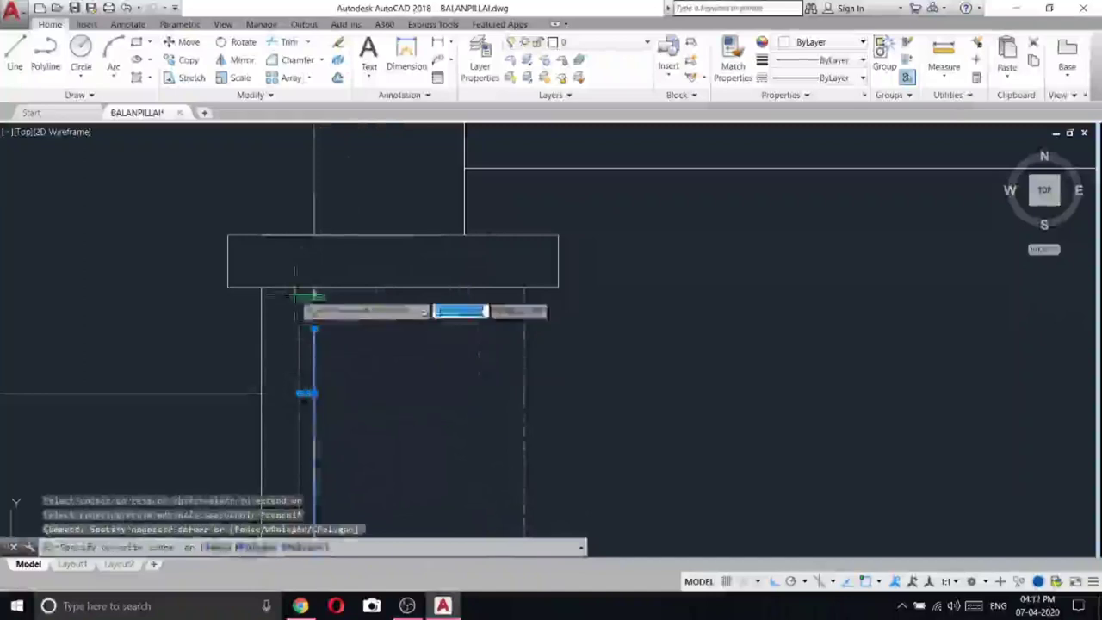
click(295, 295)
right_click(337, 253)
click(380, 329)
- Copy the finished pedestal onto the right balcony column, using the point where the column's right edge meets the cap's top as base point
scroll(527, 256, down, 8)
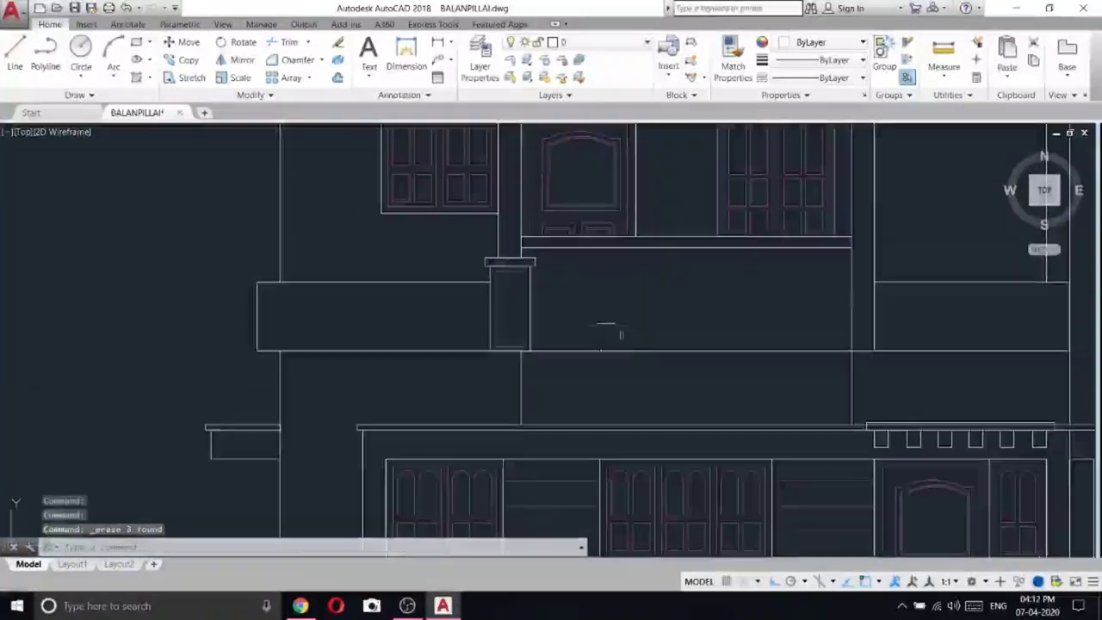
scroll(500, 258, up, 4)
click(442, 233)
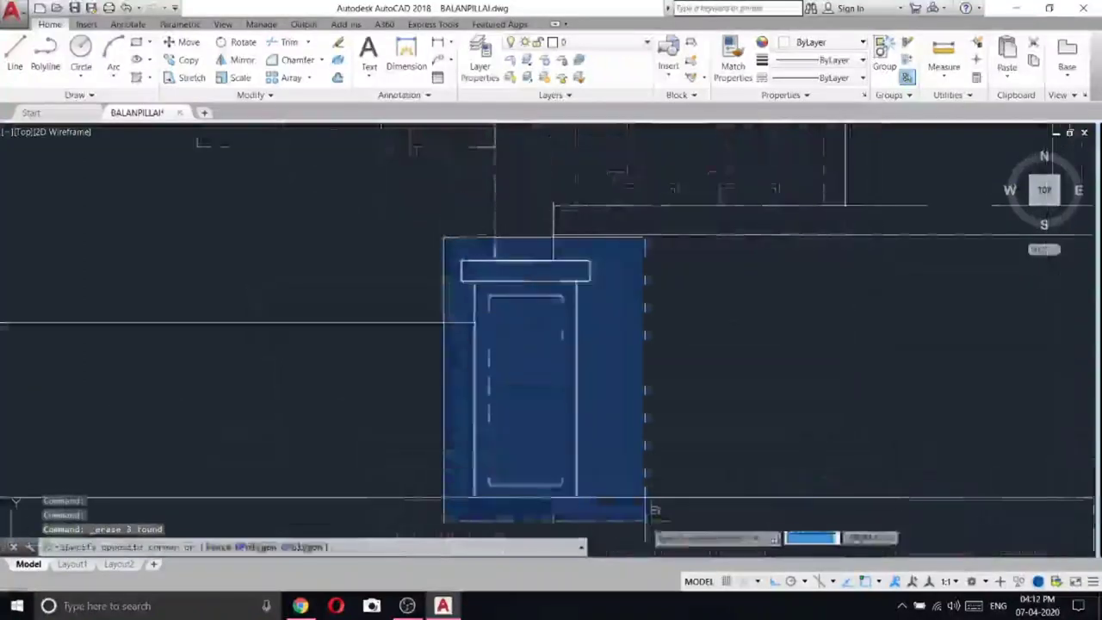
click(644, 517)
right_click(482, 208)
click(531, 313)
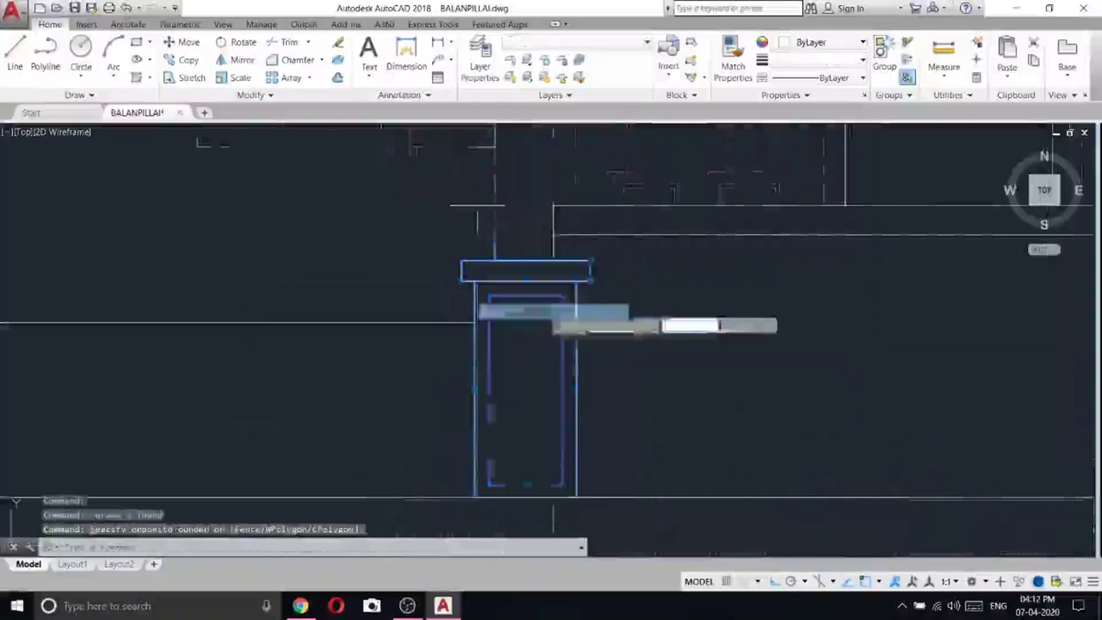
click(561, 250)
scroll(561, 251, down, 3)
scroll(740, 276, up, 5)
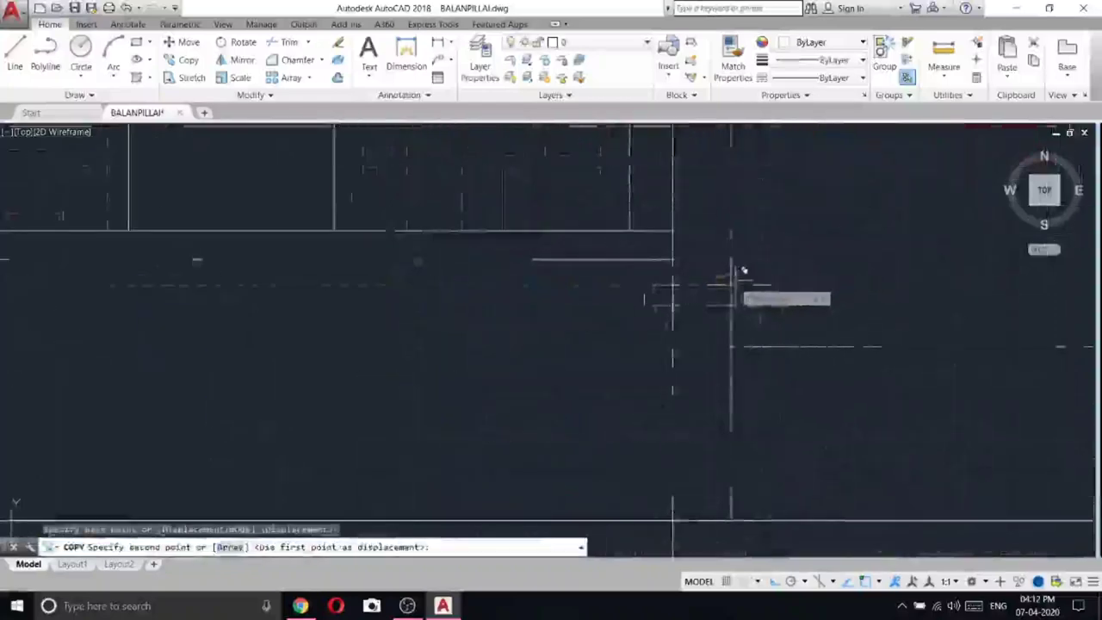
click(732, 284)
key(Escape)
- Trim the right balcony column's edges inside the copied pedestal's cap and at the pedestal's base
click(276, 46)
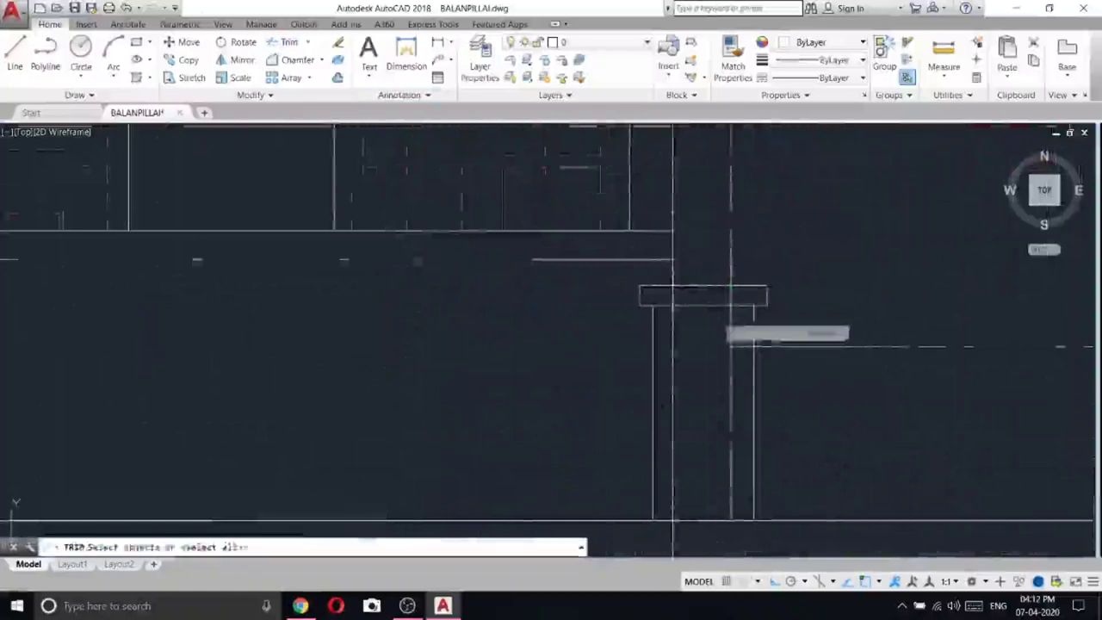
key(Return)
scroll(753, 290, up, 5)
click(736, 306)
click(371, 294)
scroll(570, 448, down, 4)
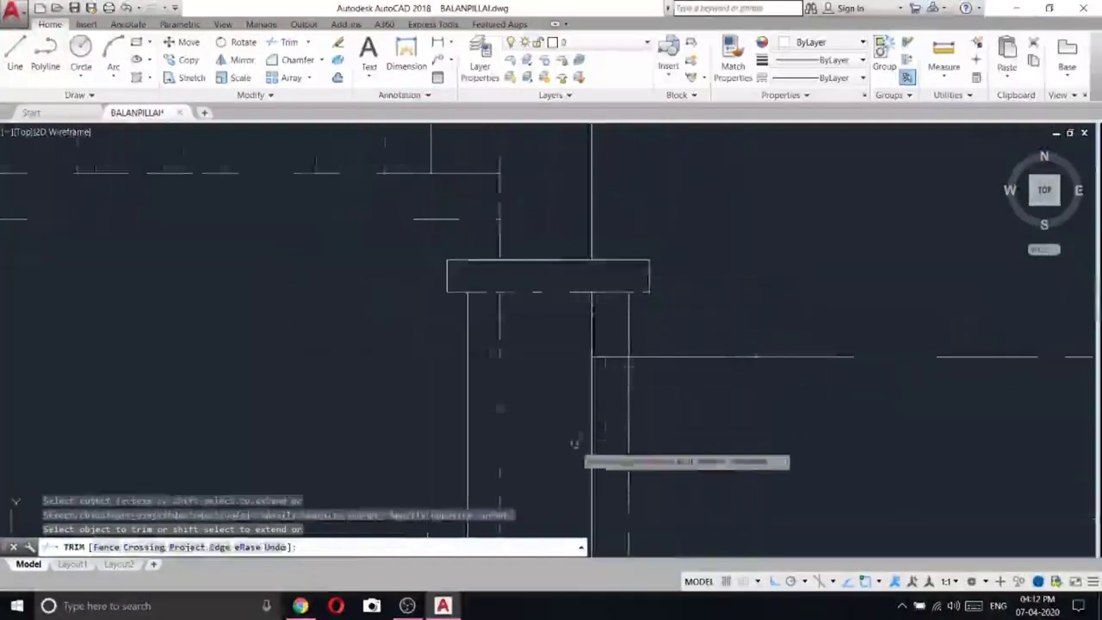
scroll(646, 426, up, 6)
click(656, 409)
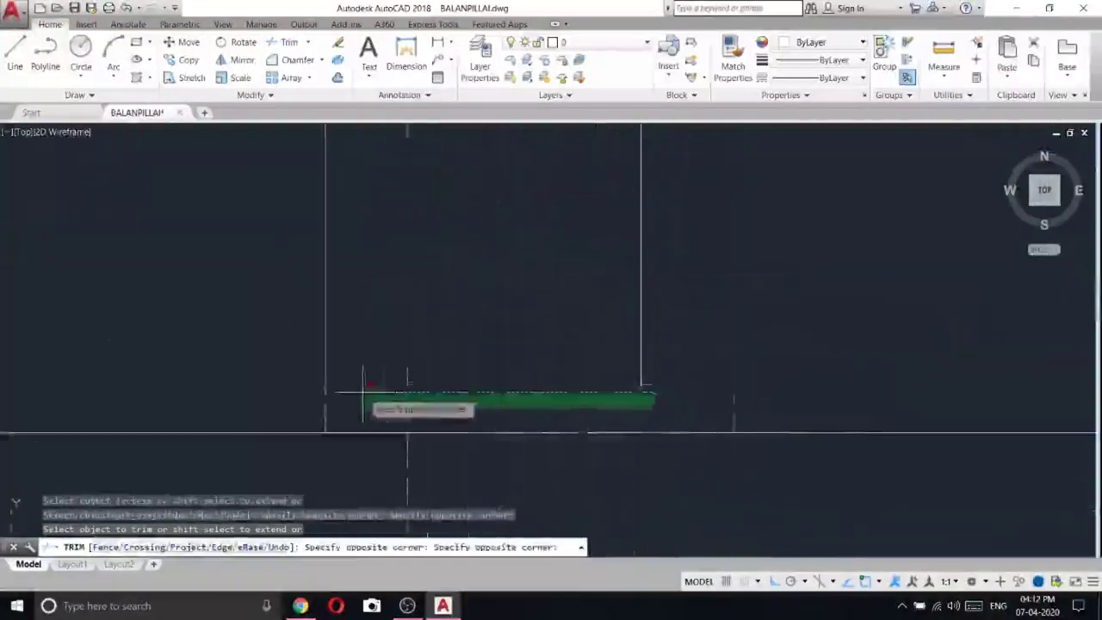
click(364, 393)
scroll(589, 444, down, 4)
key(Escape)
- Trim the balcony wall's top line at the right pedestal's shaft and erase the leftover line pieces inside the shaft
middle_drag(647, 237, 629, 410)
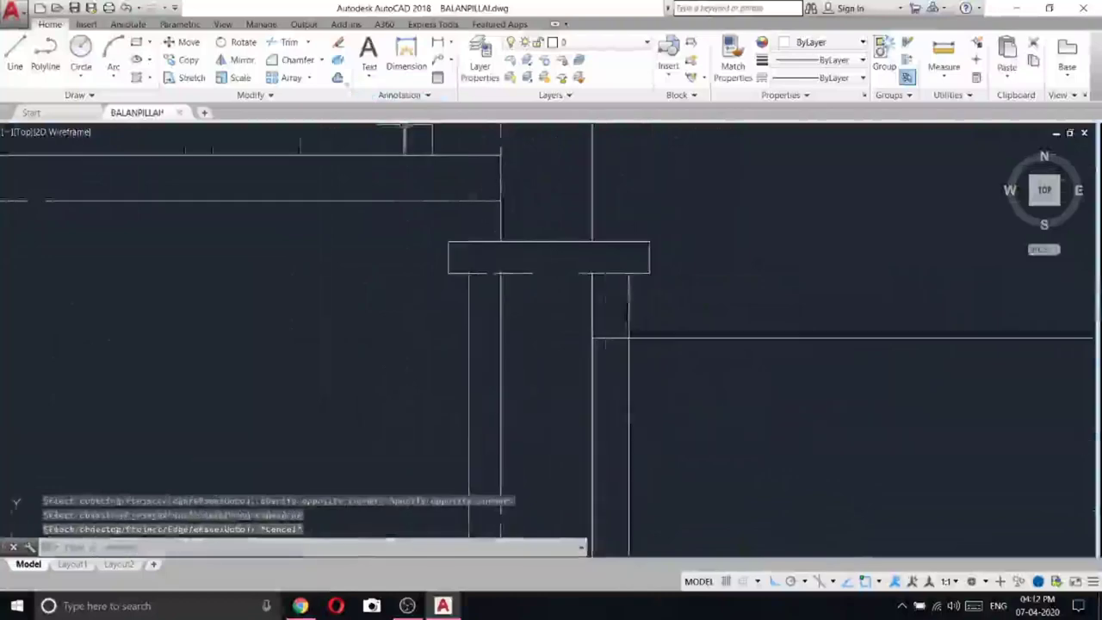
key(Return)
key(Return)
scroll(625, 351, up, 2)
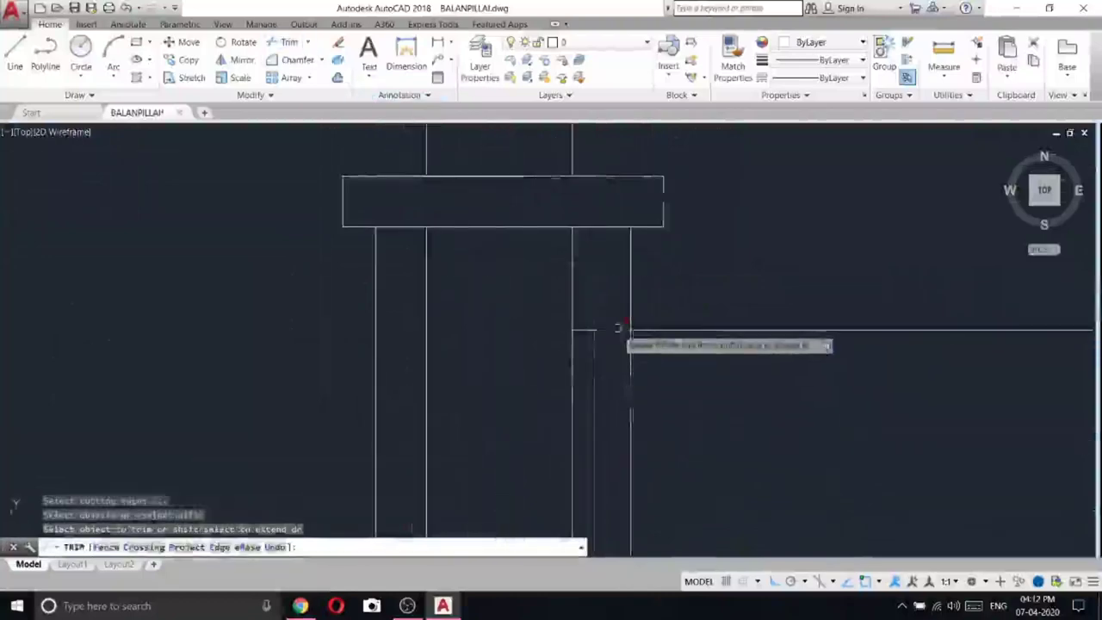
click(614, 329)
key(Escape)
click(583, 347)
click(423, 303)
right_click(423, 303)
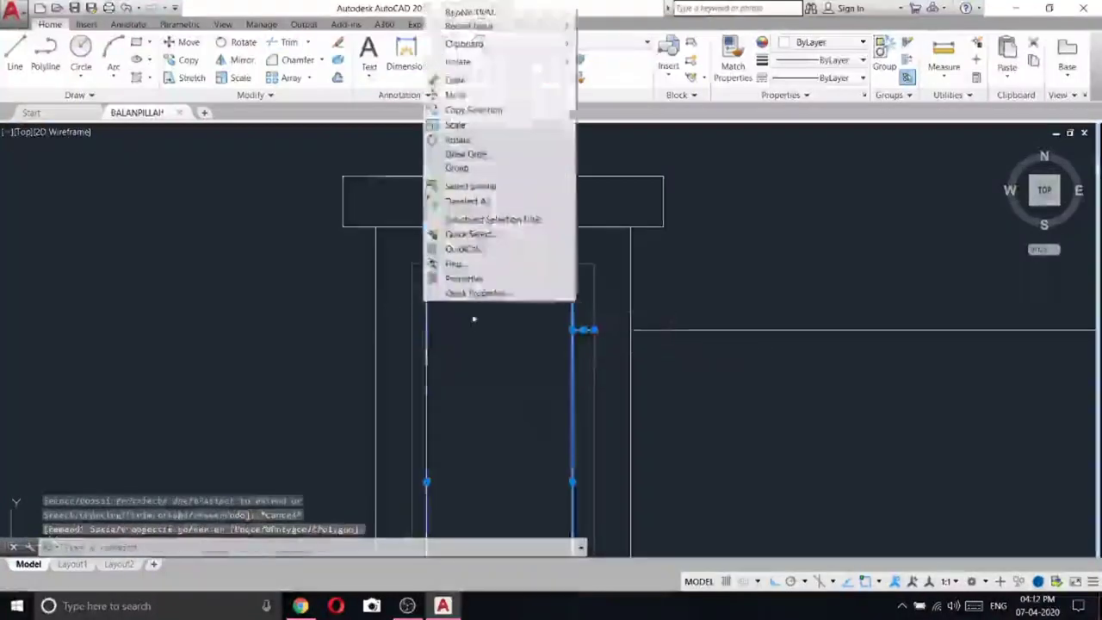
click(457, 76)
- Draw a small circle just above the tower roof's peak as the base of a roof finial
scroll(634, 364, down, 6)
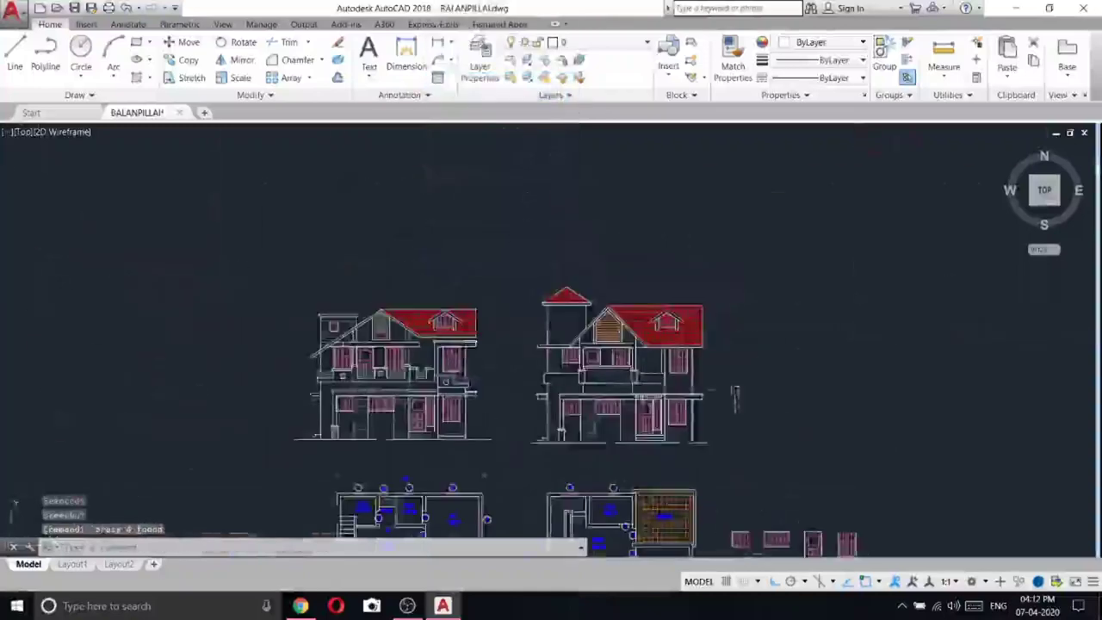
scroll(400, 351, up, 2)
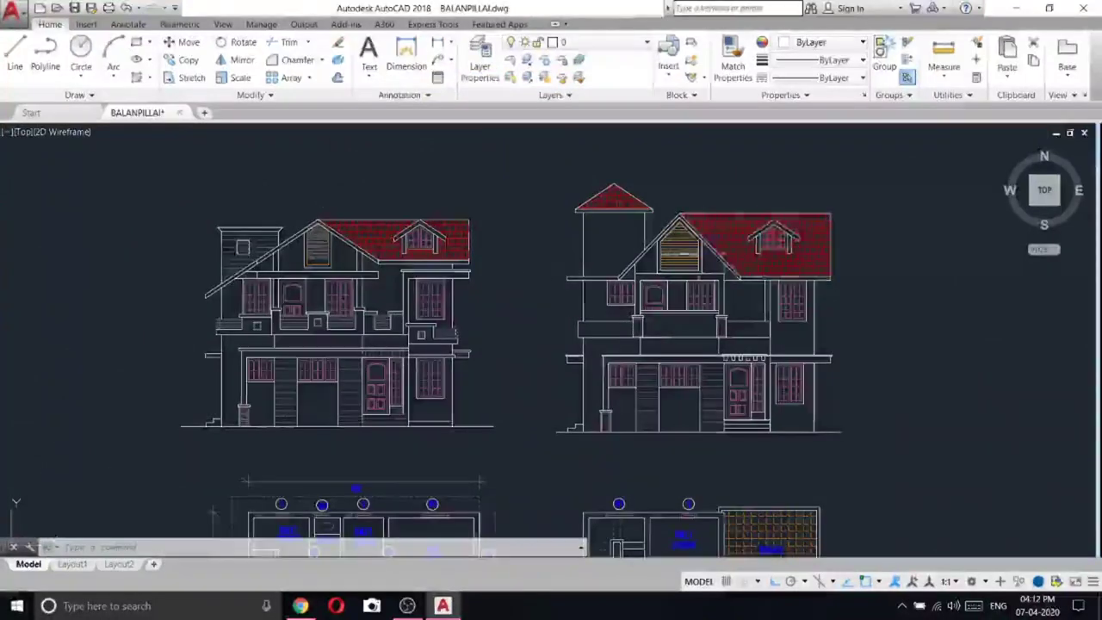
scroll(599, 344, up, 3)
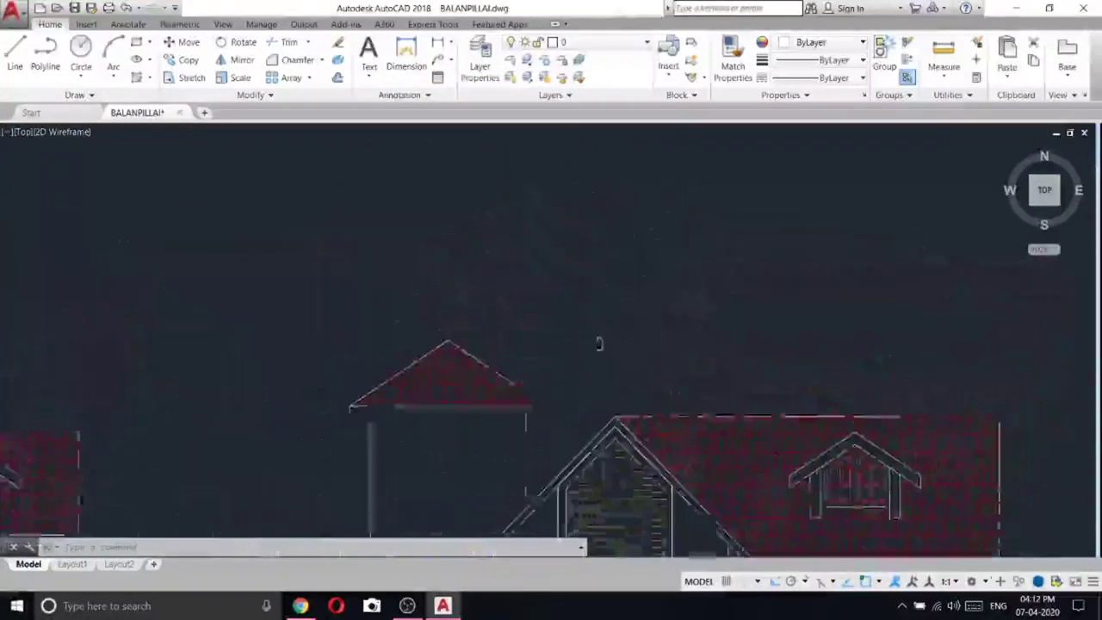
click(15, 64)
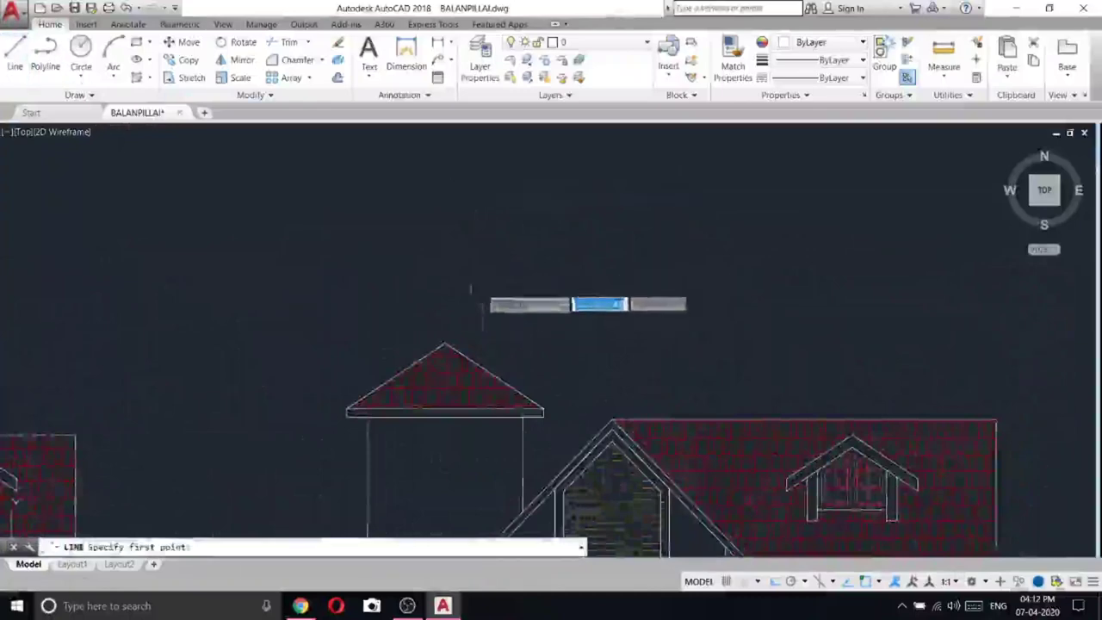
click(81, 53)
scroll(488, 372, up, 4)
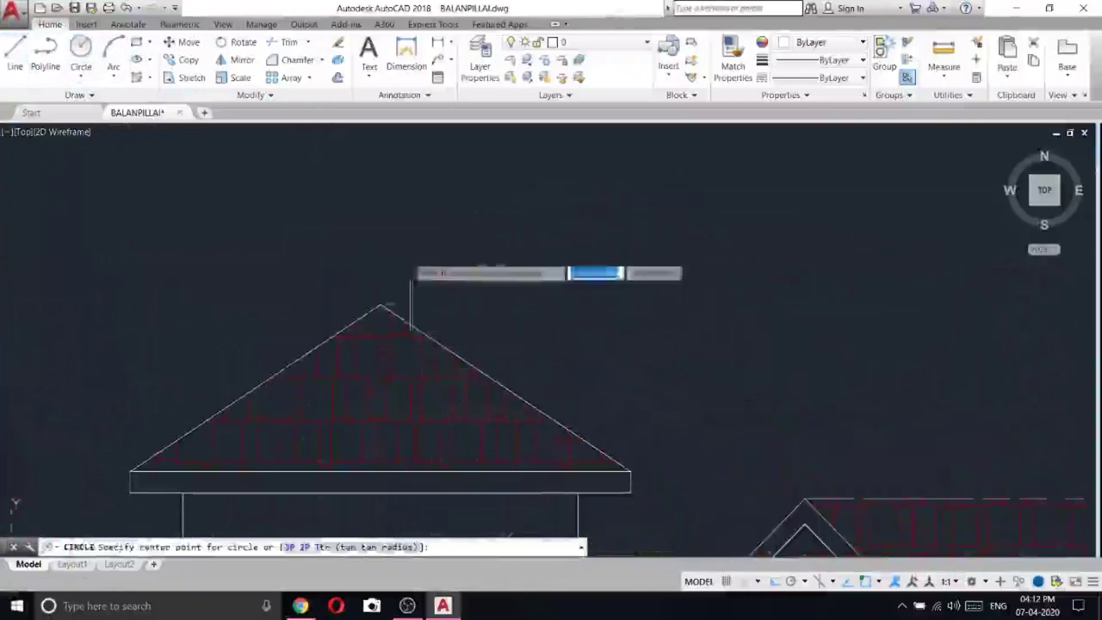
click(397, 215)
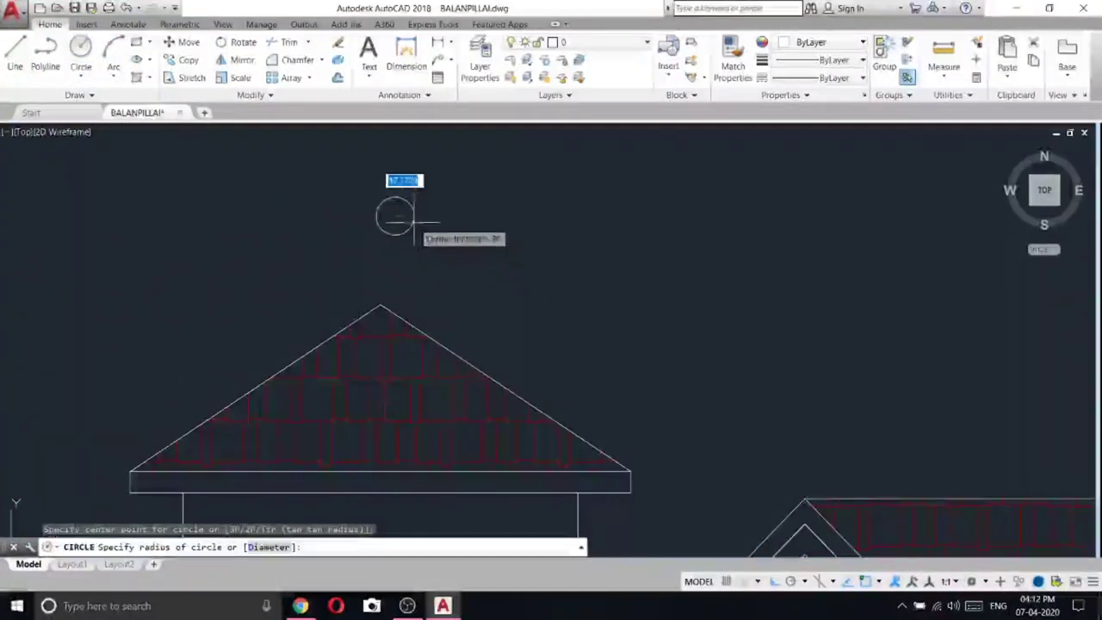
right_click(417, 222)
click(487, 231)
middle_drag(394, 223, 393, 231)
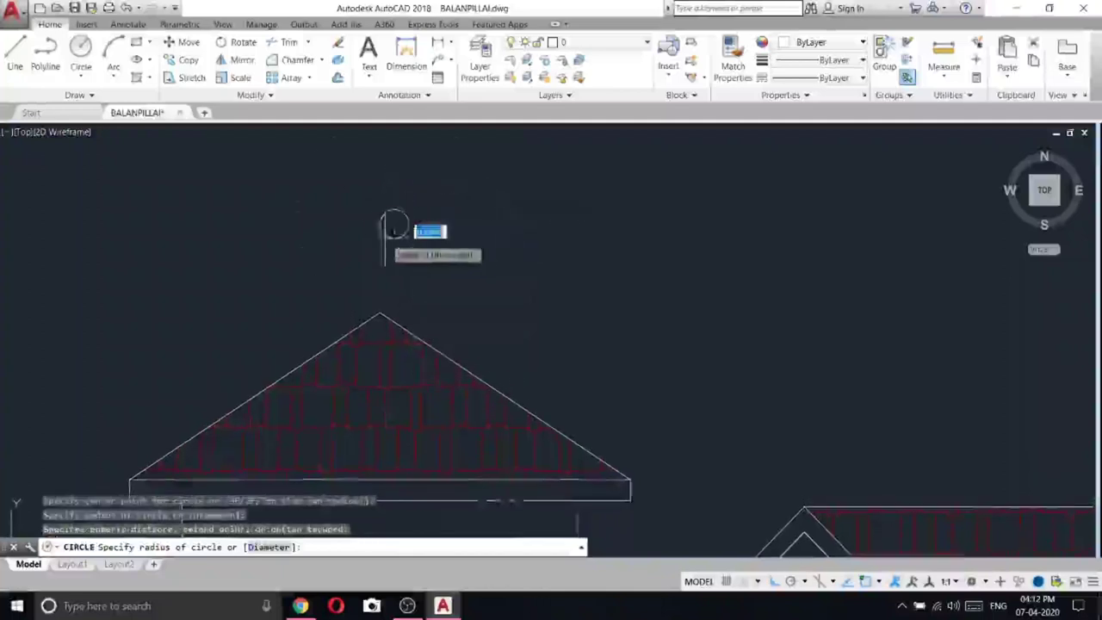
click(409, 225)
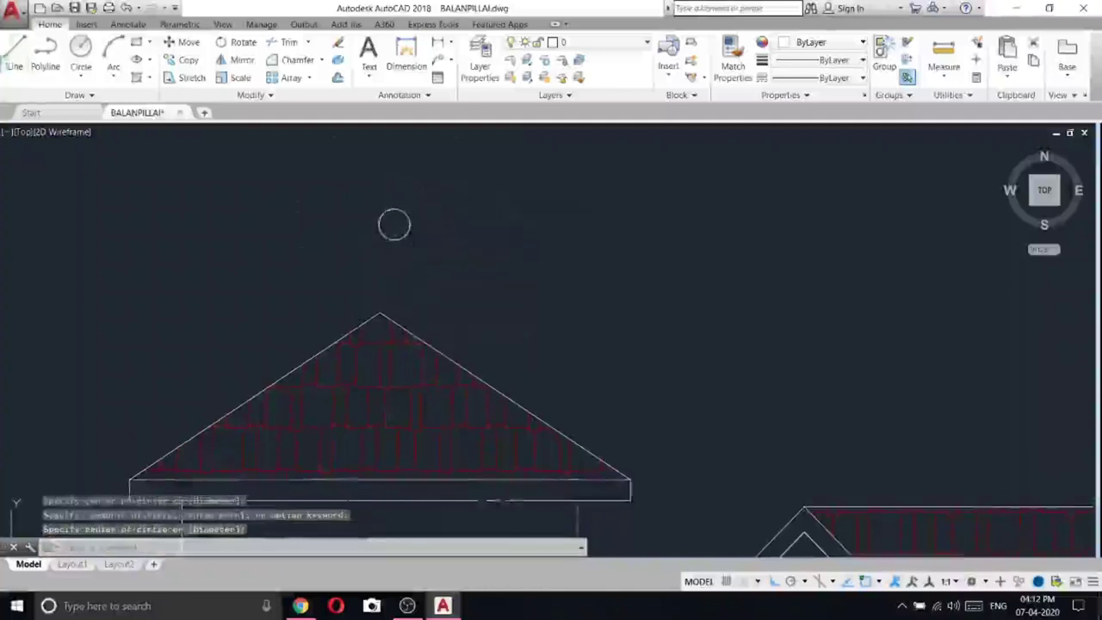
- Draw a vertical line up from the circle's top and a slanted line from its tip down to the circle's right side
click(14, 56)
middle_drag(434, 241, 430, 312)
scroll(430, 312, up, 5)
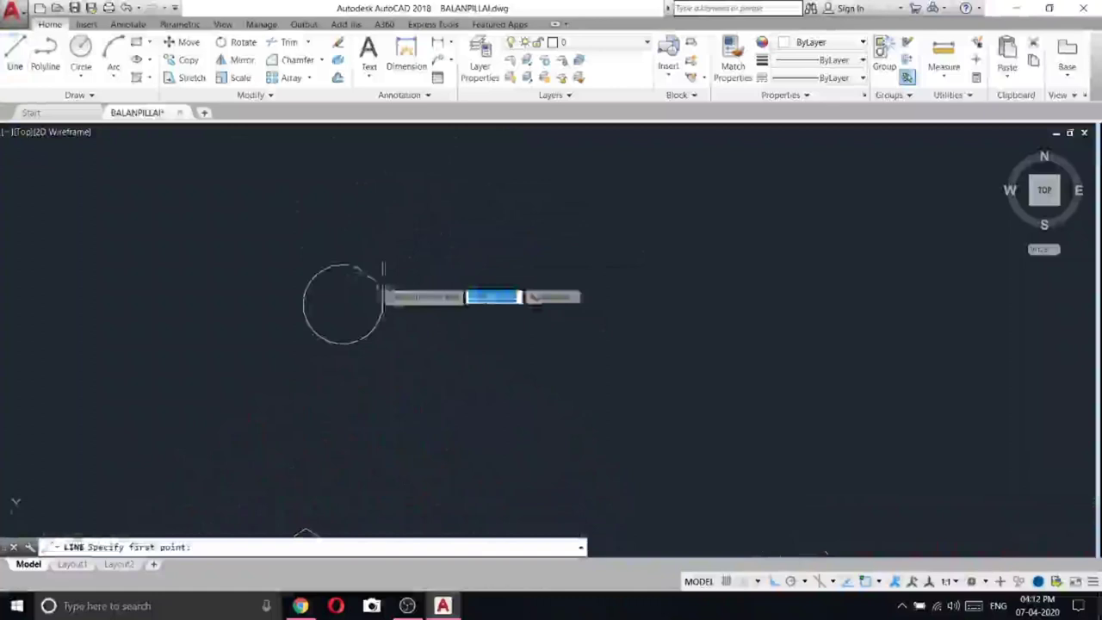
click(342, 264)
scroll(343, 271, down, 2)
click(345, 186)
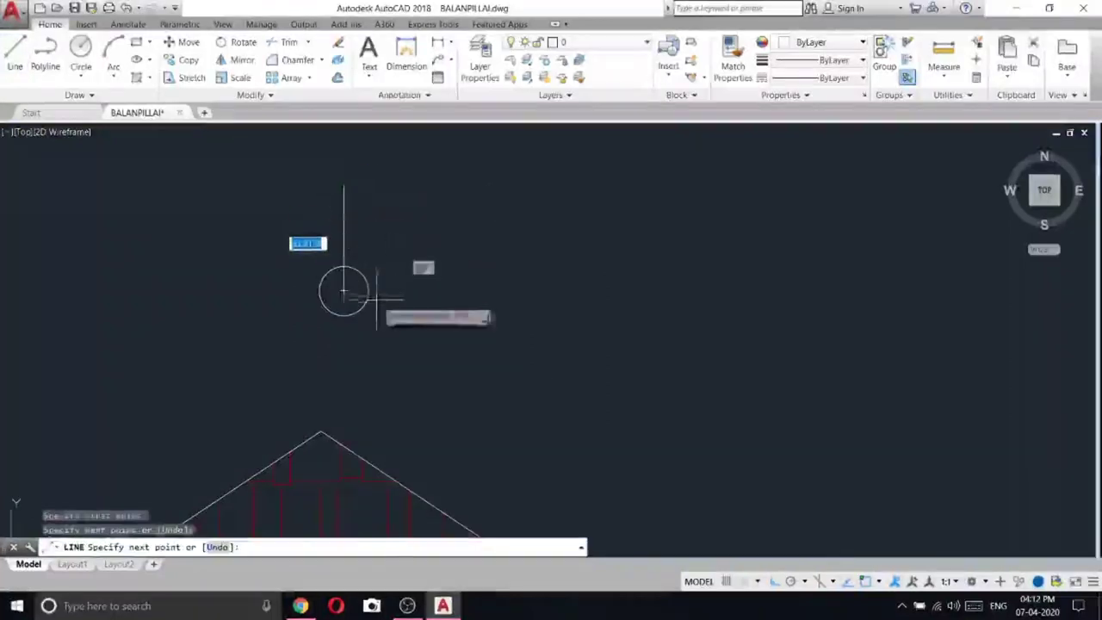
key(Escape)
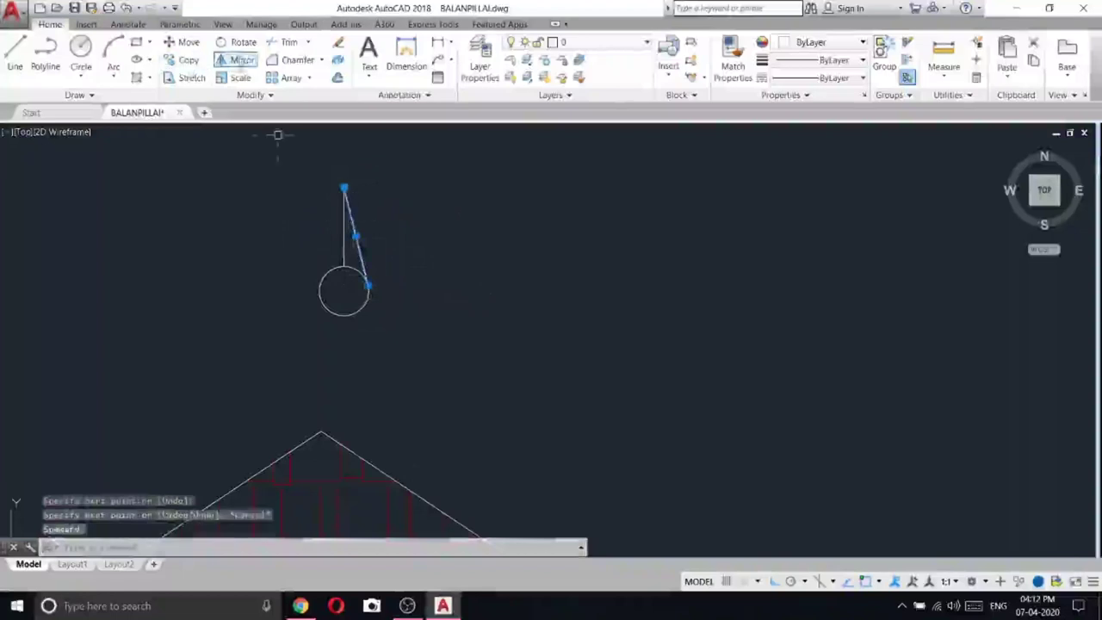
- Mirror the finial's slanted side line about the vertical centre line, keeping the original
click(241, 59)
click(343, 186)
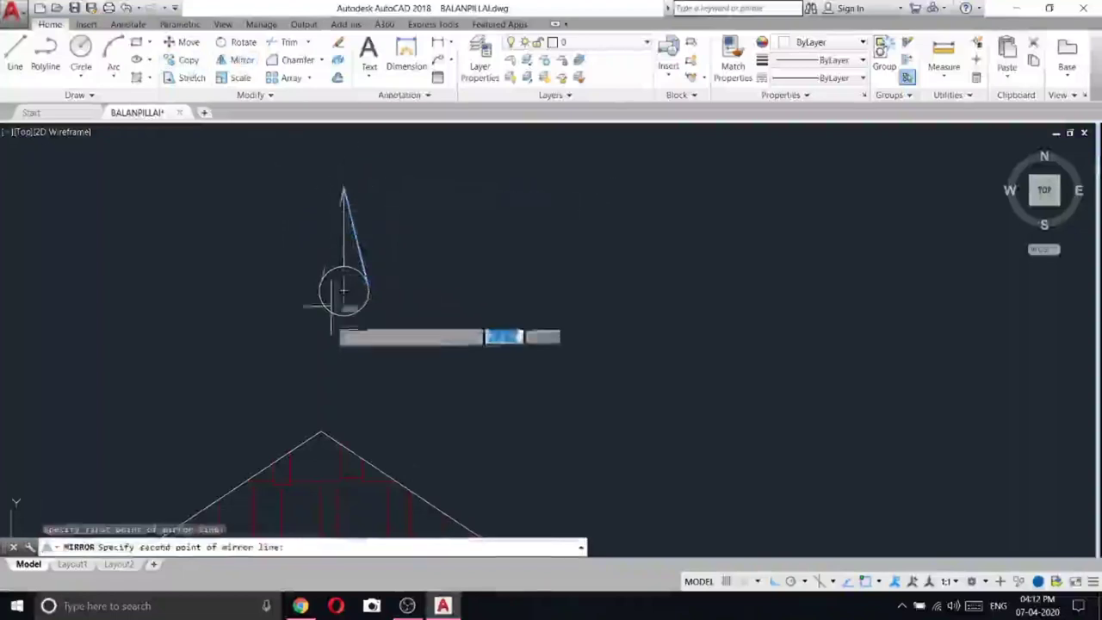
click(343, 356)
right_click(348, 353)
click(358, 362)
scroll(361, 268, up, 4)
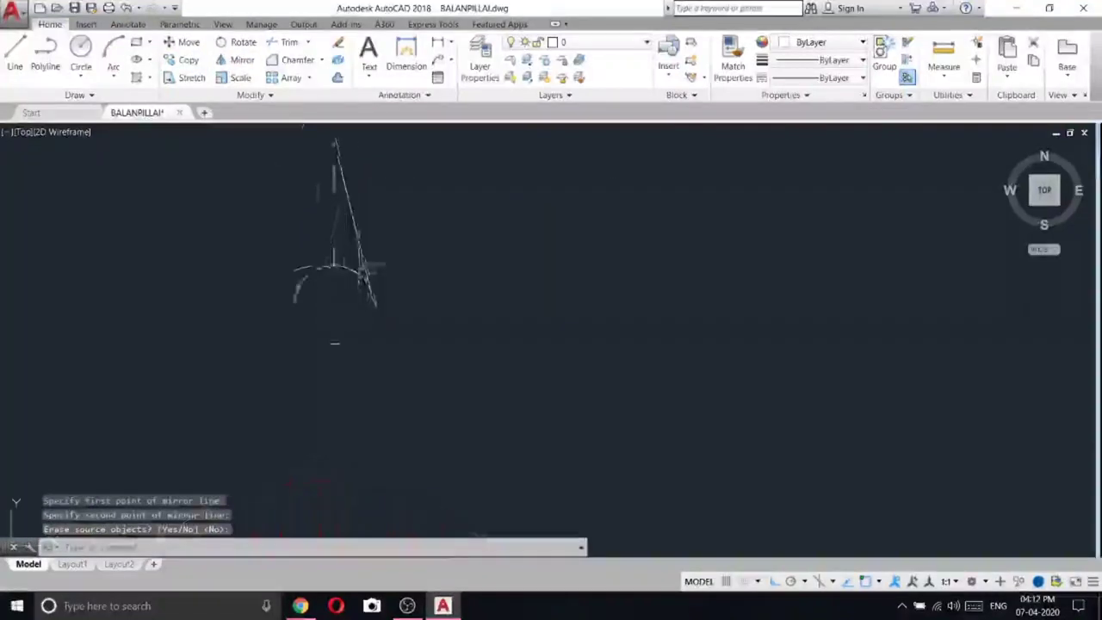
- Erase the finial's vertical centre line and trim away the circle's upper arc between the two slanted lines
click(331, 239)
click(304, 212)
right_click(305, 210)
click(337, 286)
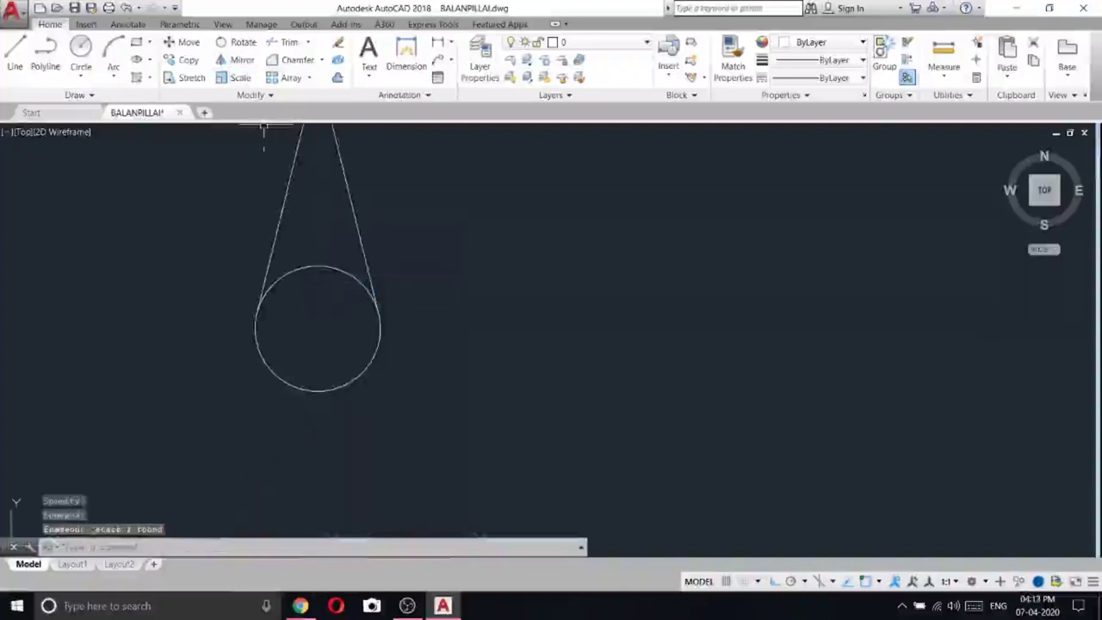
key(Return)
click(312, 245)
click(319, 282)
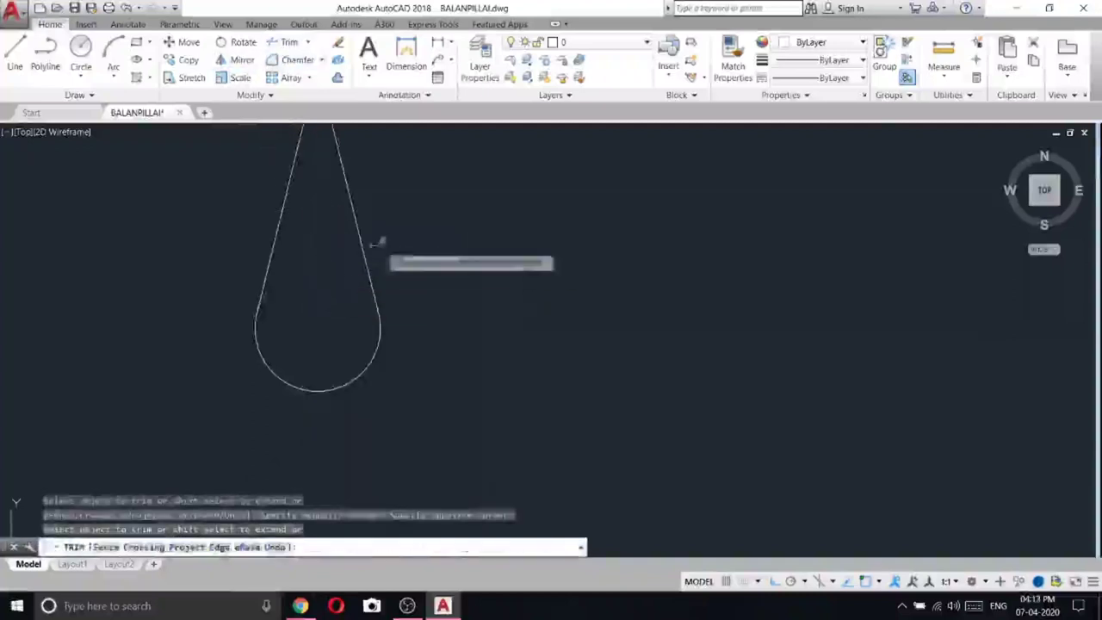
right_click(398, 229)
click(424, 240)
- Copy the finial by its bottom point onto the tower roof's peak and the front gable's peak
scroll(433, 250, down, 6)
right_click(358, 186)
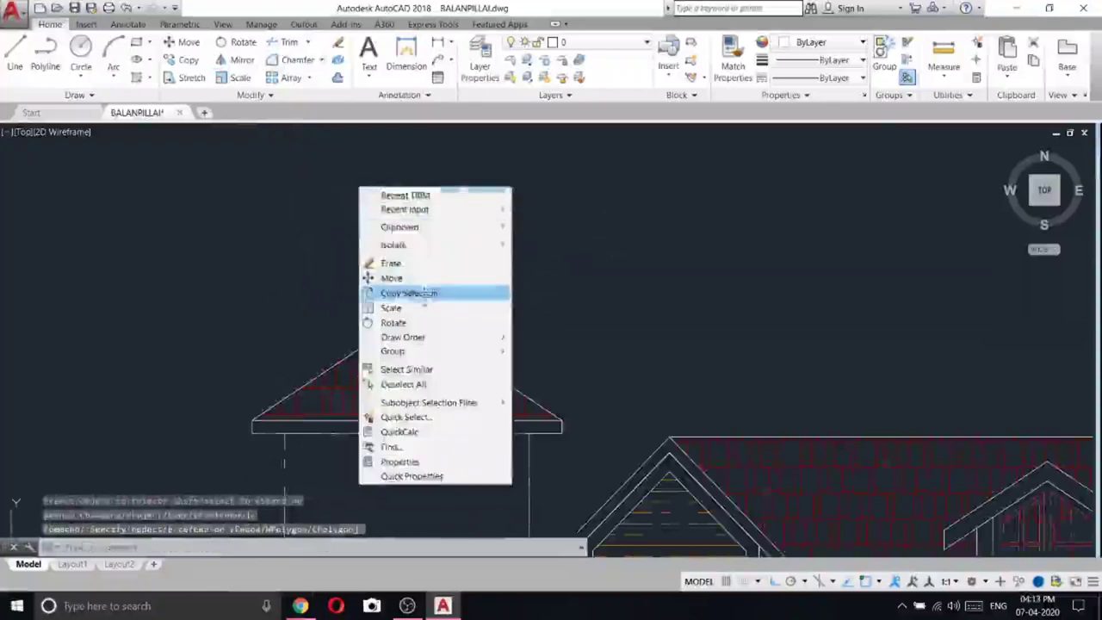
click(417, 295)
scroll(415, 283, up, 2)
click(415, 267)
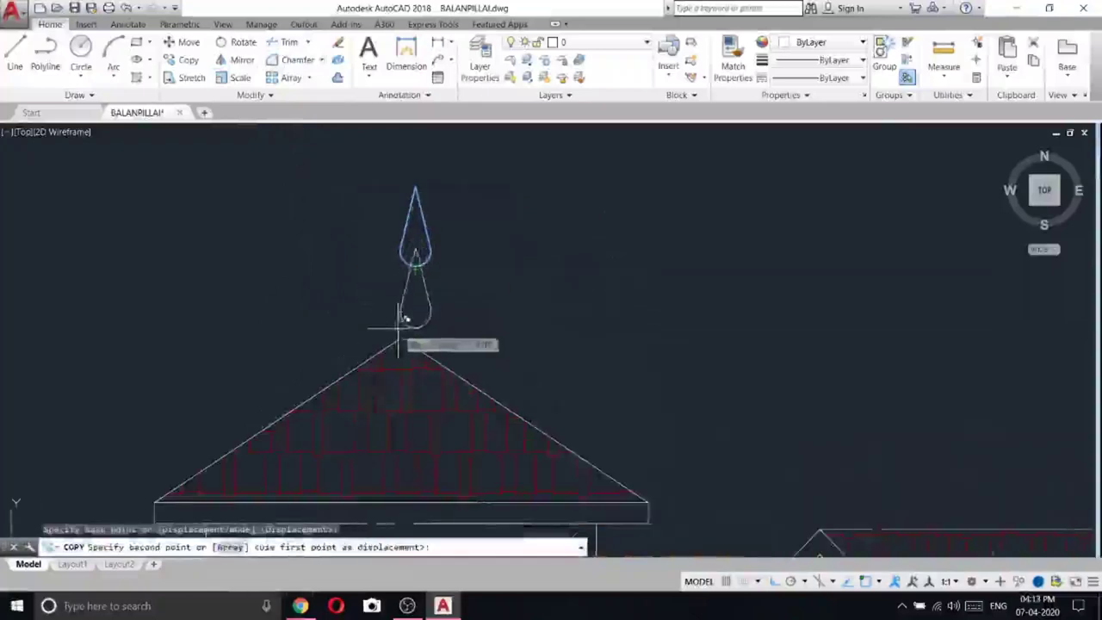
click(413, 257)
scroll(516, 246, down, 4)
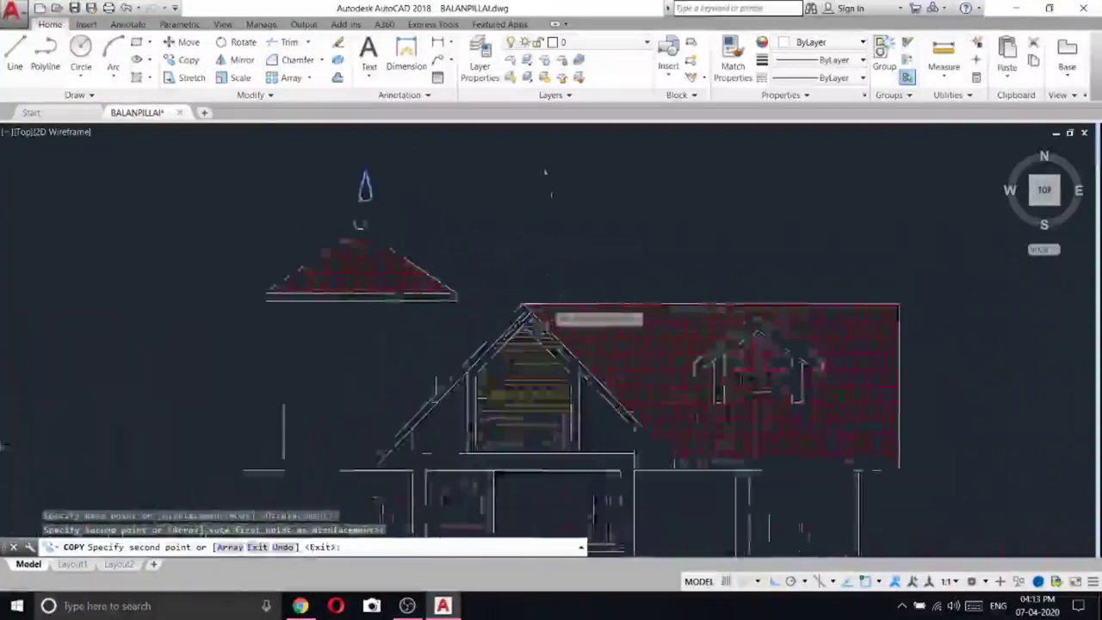
scroll(534, 303, up, 2)
click(517, 293)
scroll(664, 278, down, 4)
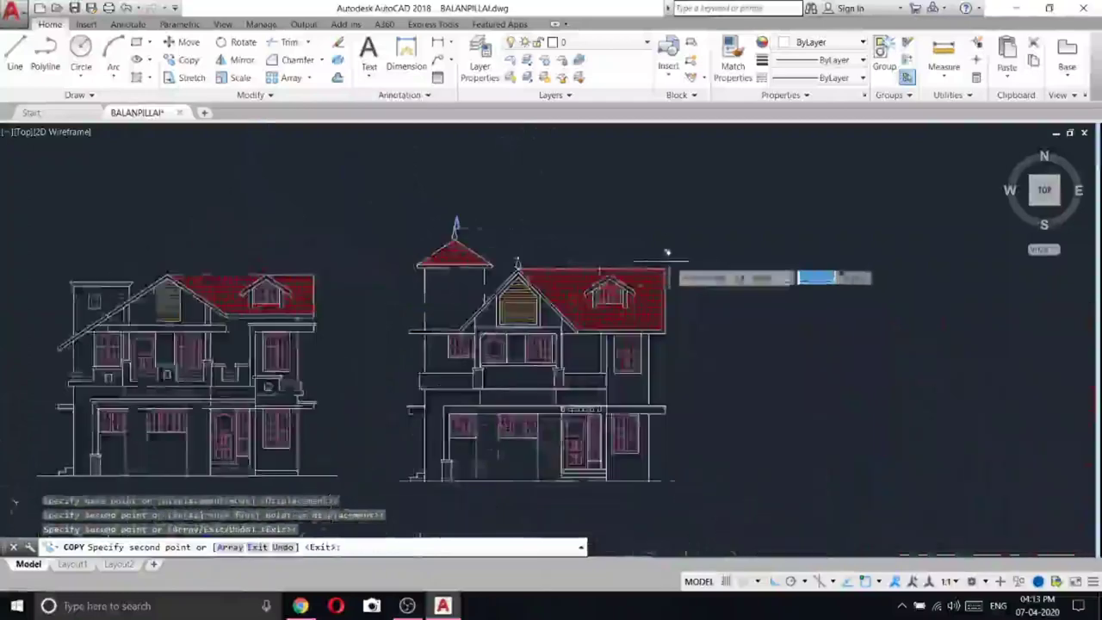
- Place another finial copy on the right end of the main roof's ridge
scroll(676, 255, up, 2)
click(654, 280)
key(Escape)
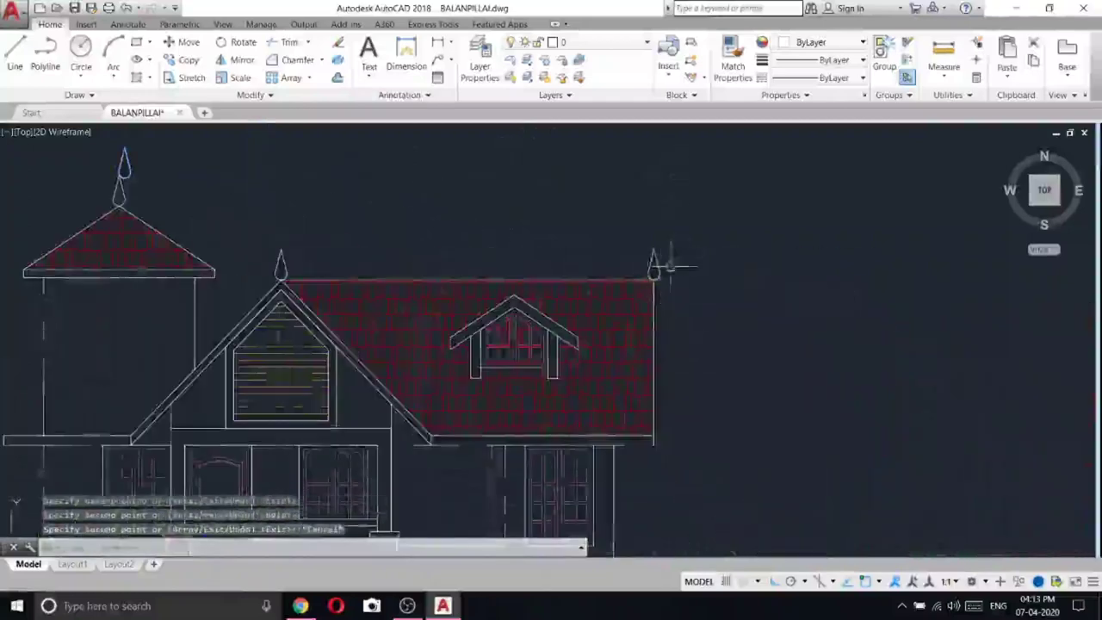
- Erase the finial copy's side lines and bottom arc at the right end of the main roof's ridge
click(674, 269)
click(596, 192)
right_click(597, 194)
click(630, 270)
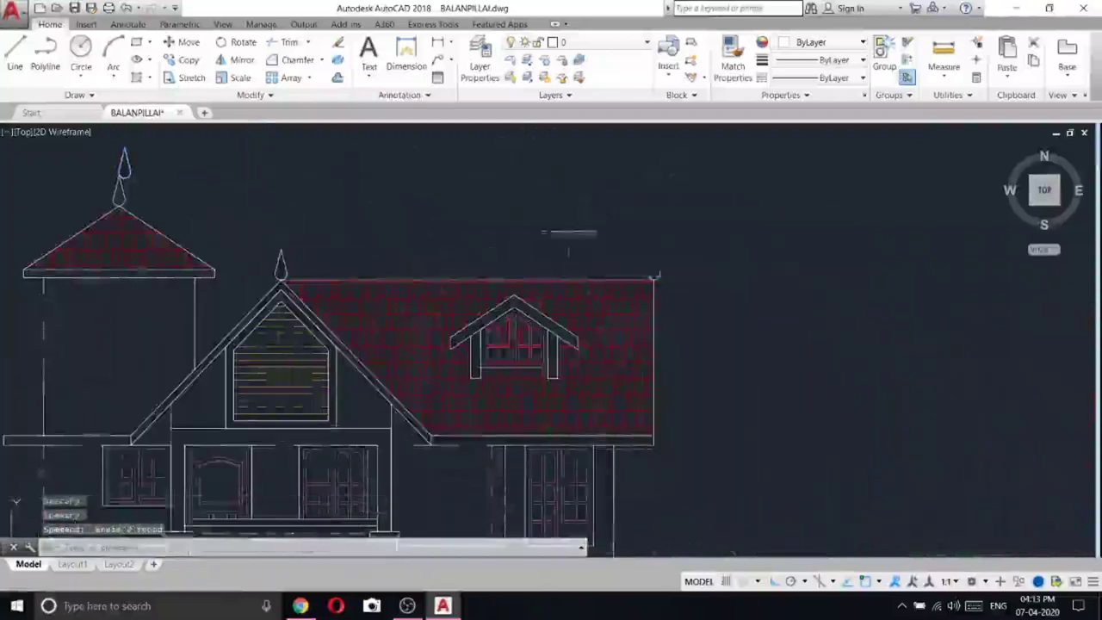
scroll(627, 274, down, 2)
scroll(608, 258, up, 4)
click(606, 259)
click(510, 225)
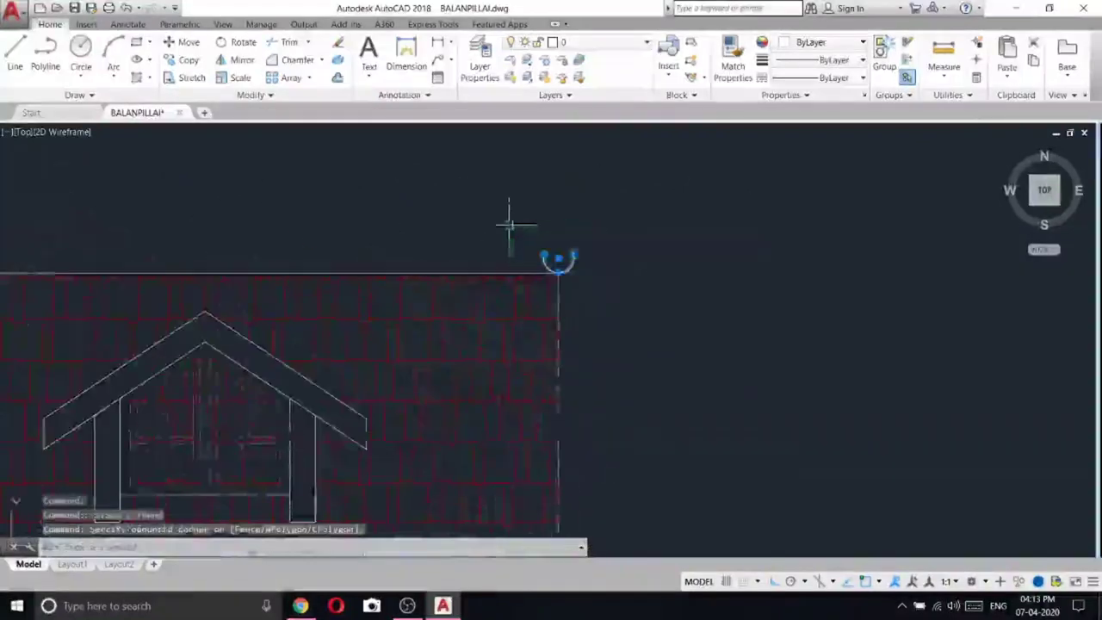
right_click(510, 225)
click(575, 306)
scroll(575, 302, down, 2)
scroll(575, 285, down, 6)
- Erase the original loose finial above the tower roof, keeping the copy on the roof's peak
scroll(336, 331, up, 4)
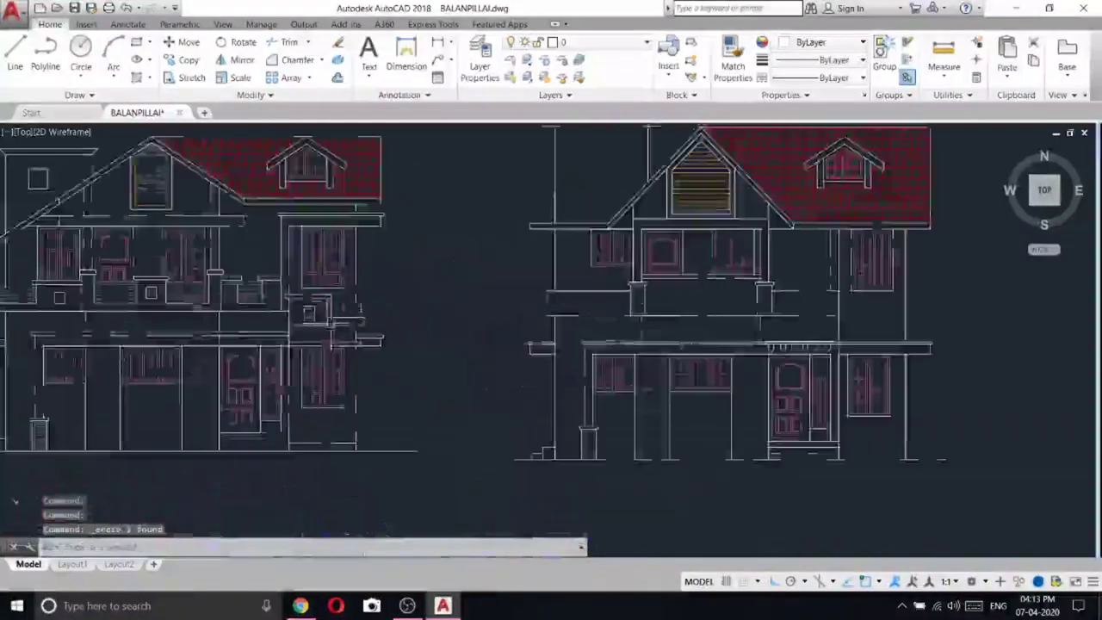
middle_drag(712, 301, 634, 346)
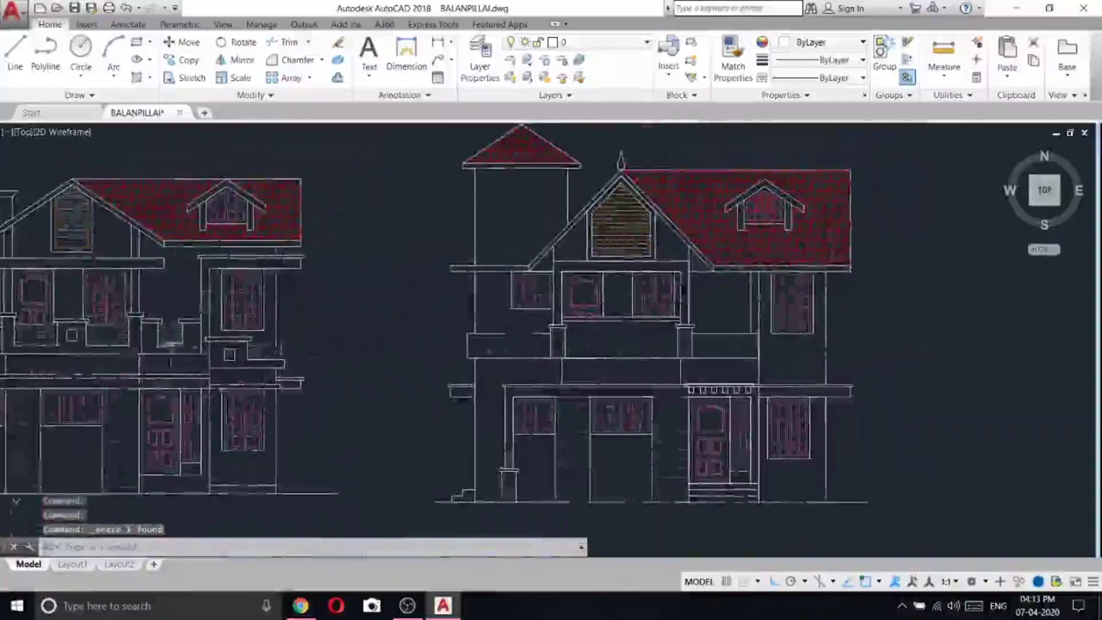
scroll(639, 388, down, 2)
scroll(680, 392, up, 3)
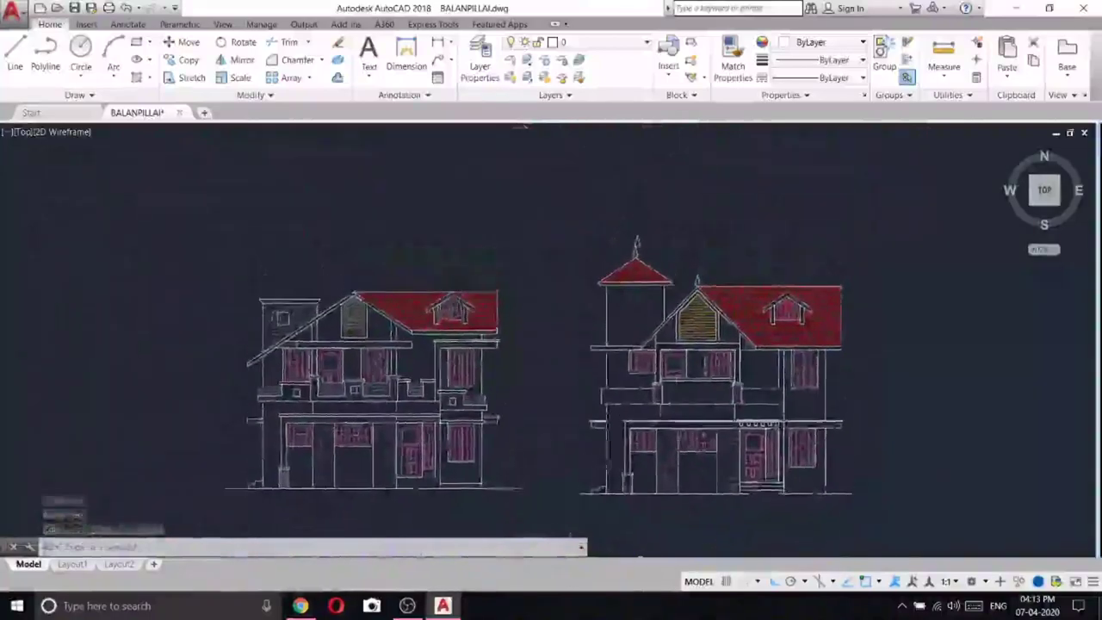
scroll(638, 177, up, 5)
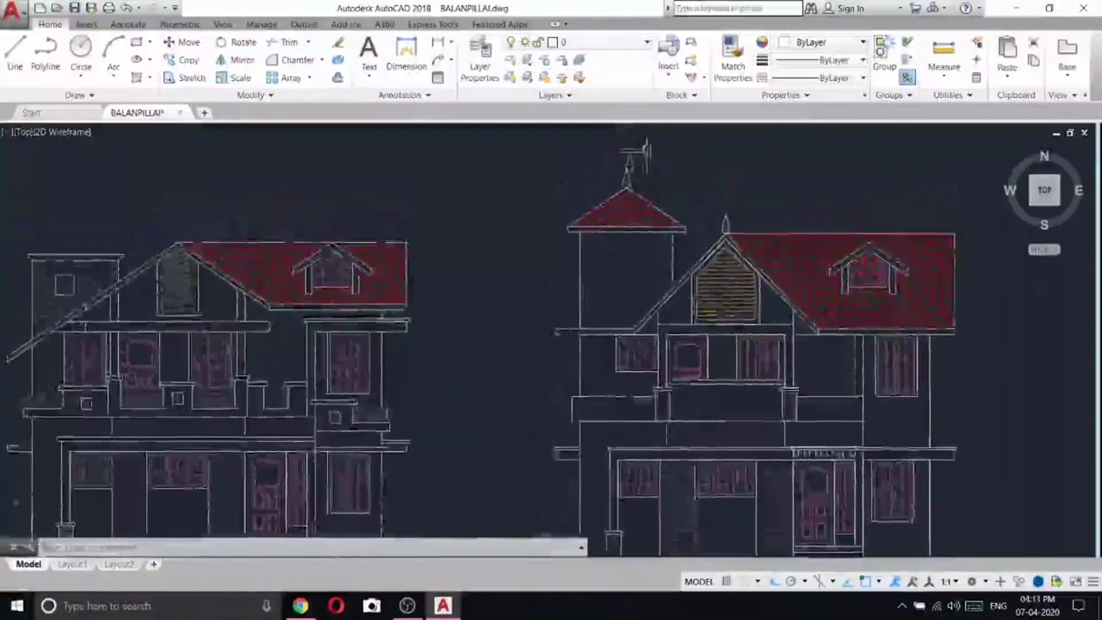
click(588, 194)
right_click(497, 167)
click(538, 248)
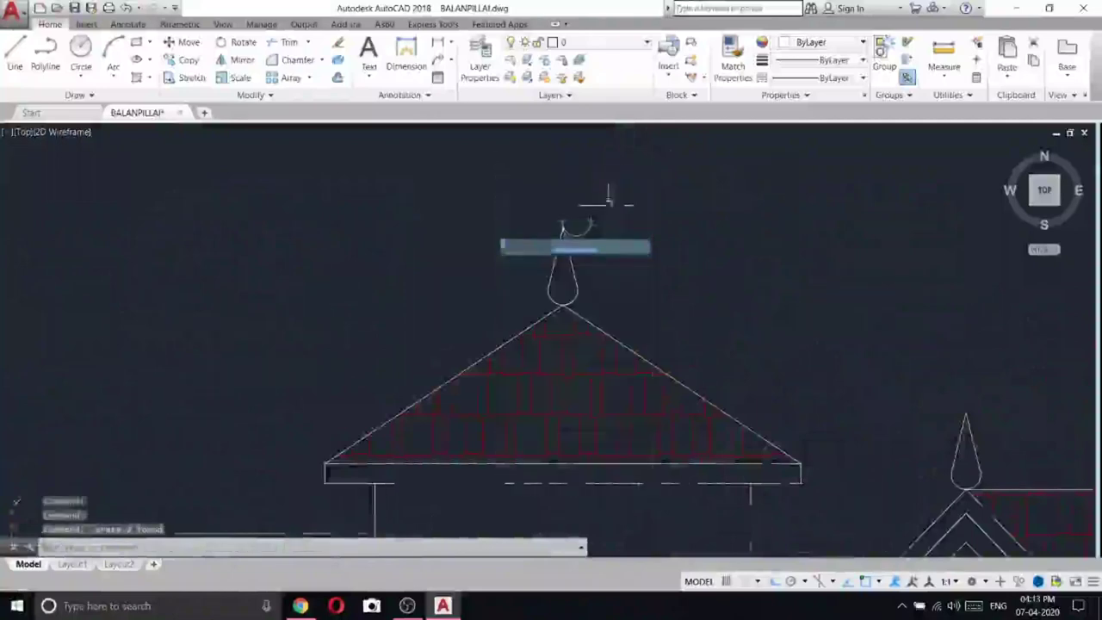
right_click(579, 226)
click(603, 305)
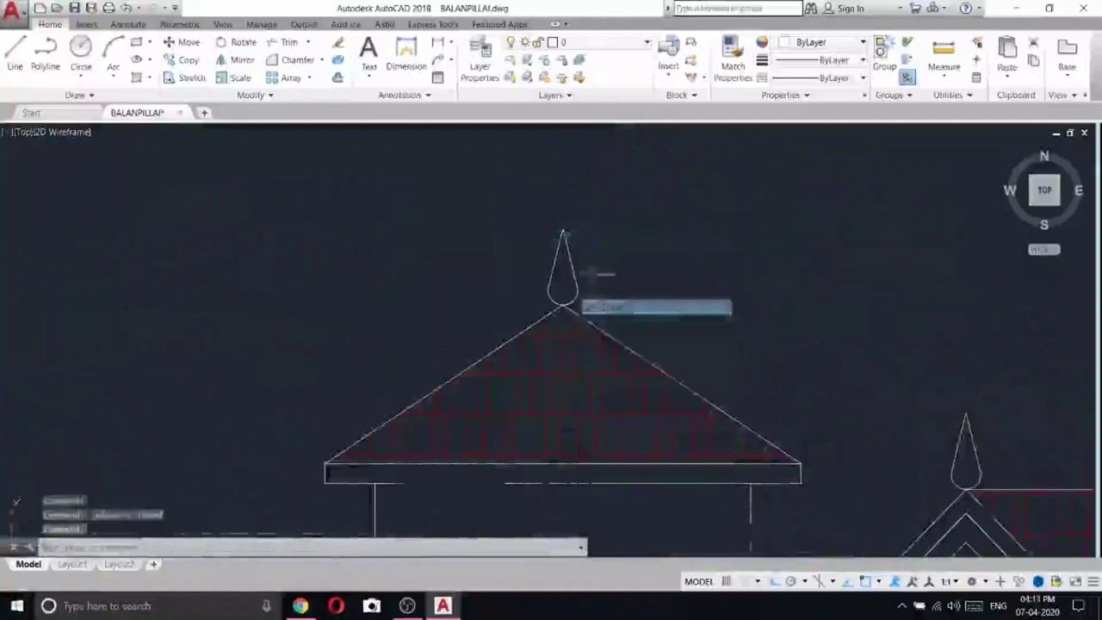
scroll(598, 275, down, 5)
mouse_move(615, 341)
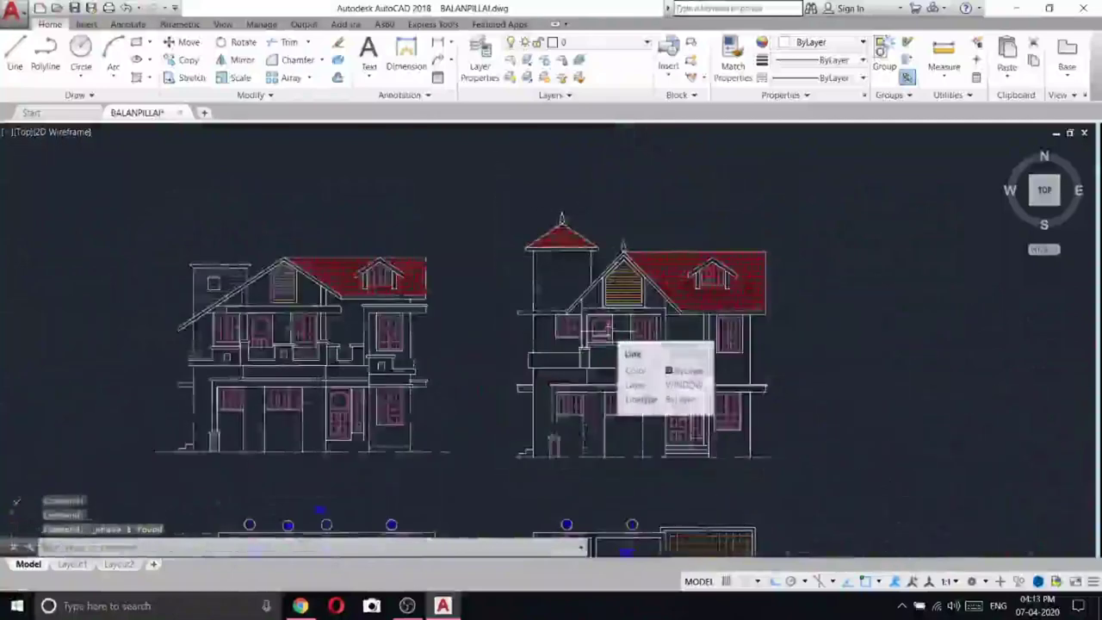